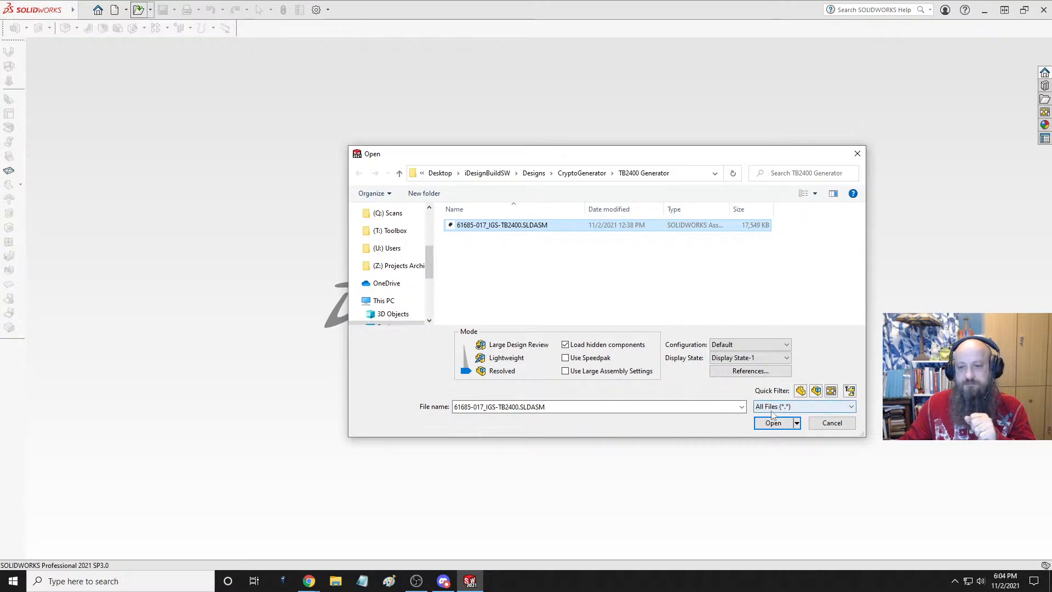
- Open the assembly 61685-017_IGS-TB2400.SLDASM with its components fully resolved and examine the generator's exterior
click(773, 424)
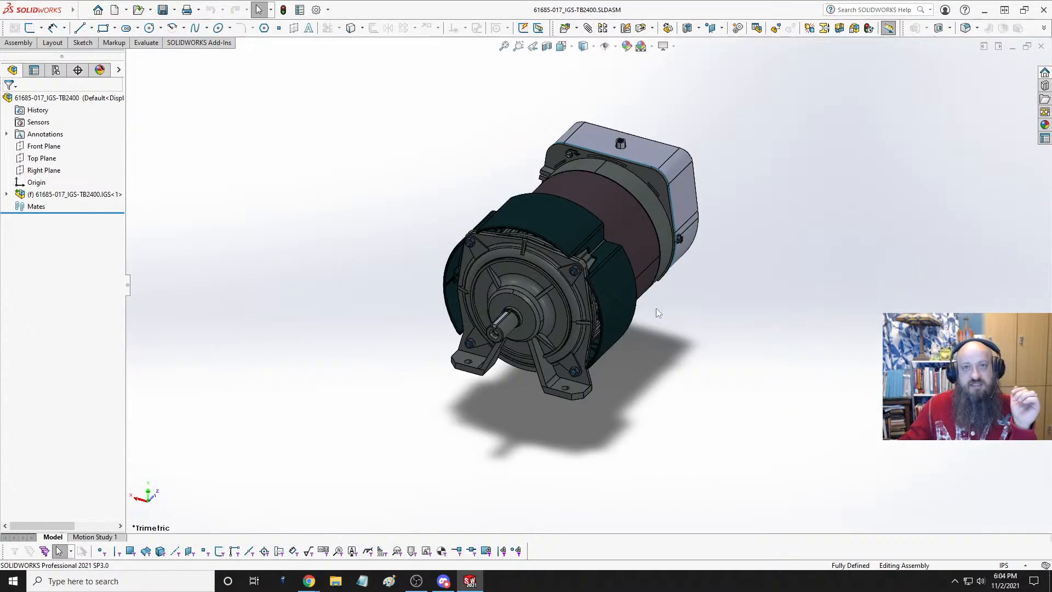
middle_drag(656, 308, 786, 317)
scroll(538, 265, down, 4)
middle_click(573, 251)
middle_drag(573, 251, 627, 294)
scroll(628, 294, up, 5)
middle_drag(686, 238, 650, 263)
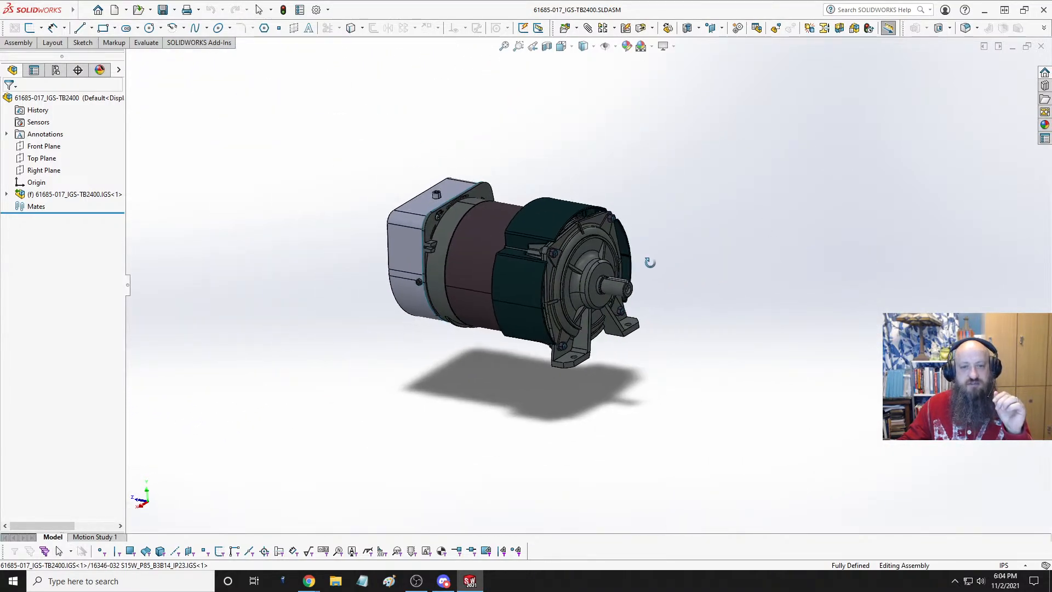
- Hide the 16346-032 S15W_P85 generator body in the imported subassembly and examine the terminal housing's interior
click(6, 195)
click(72, 194)
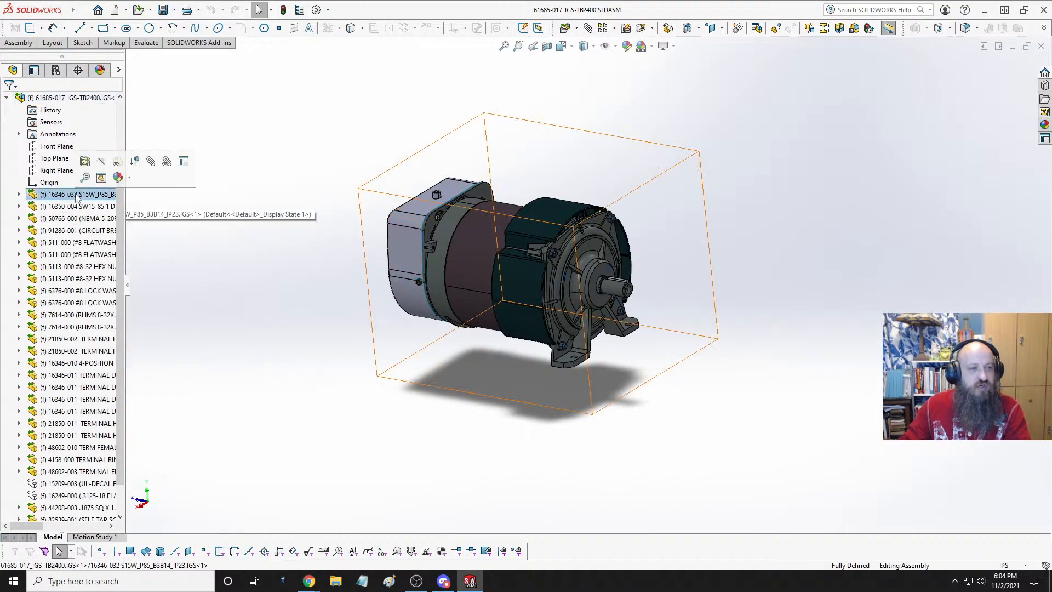
click(116, 161)
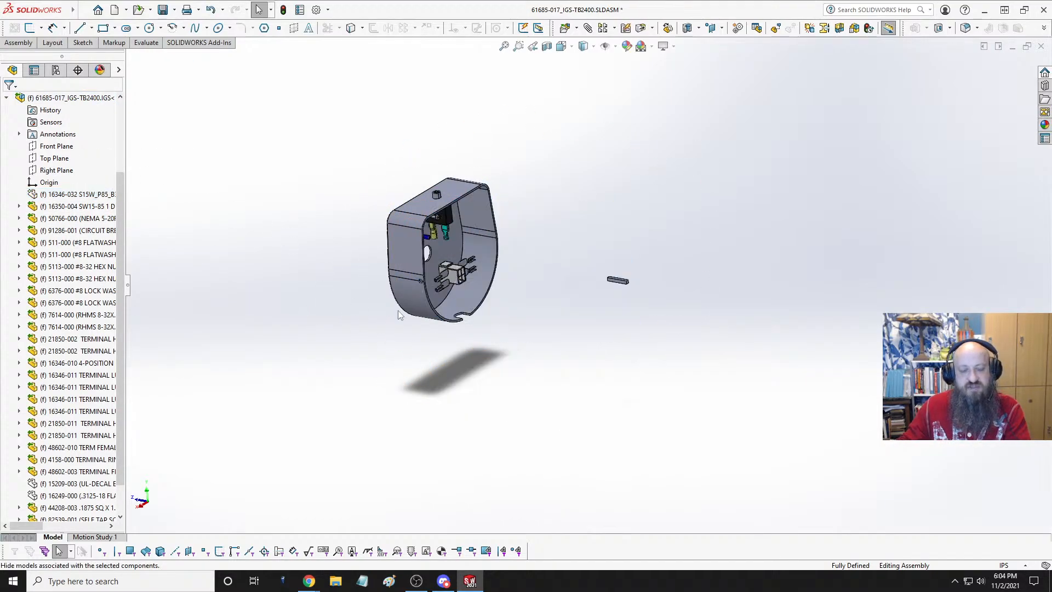
middle_drag(511, 250, 580, 324)
scroll(555, 260, down, 4)
scroll(399, 322, up, 3)
scroll(705, 311, down, 3)
middle_drag(550, 274, 550, 206)
middle_drag(600, 281, 545, 204)
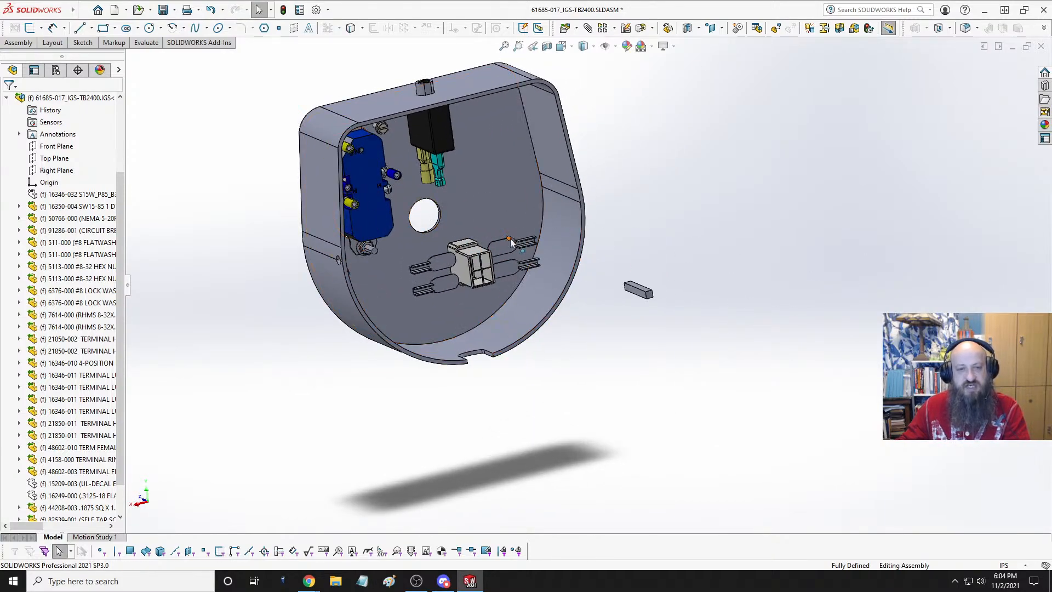
middle_drag(501, 235, 445, 263)
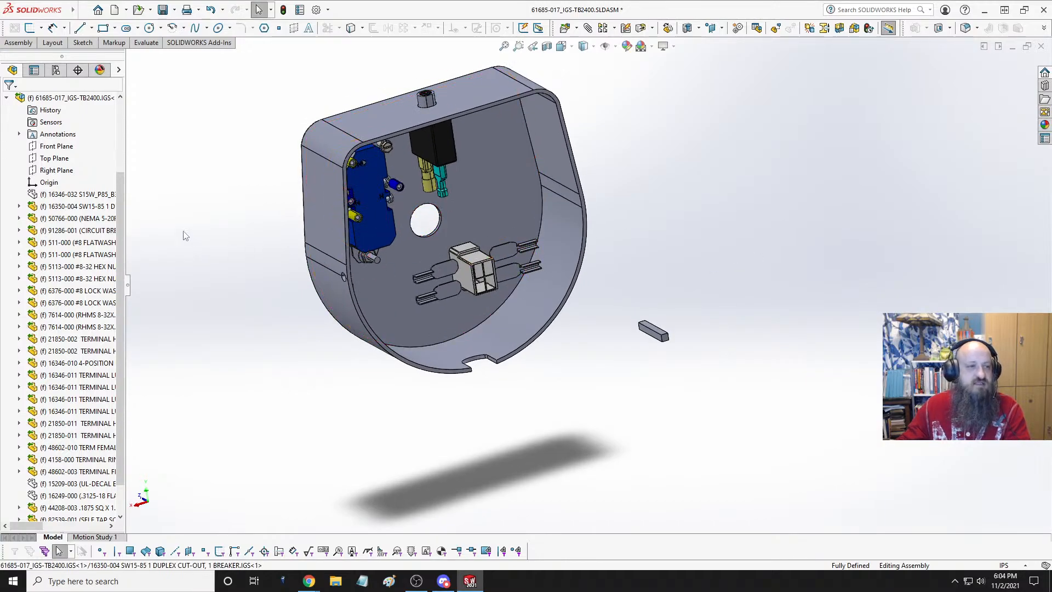
- Show the hidden 16346-032 S15W_P85 generator body again and clear the selection
click(76, 195)
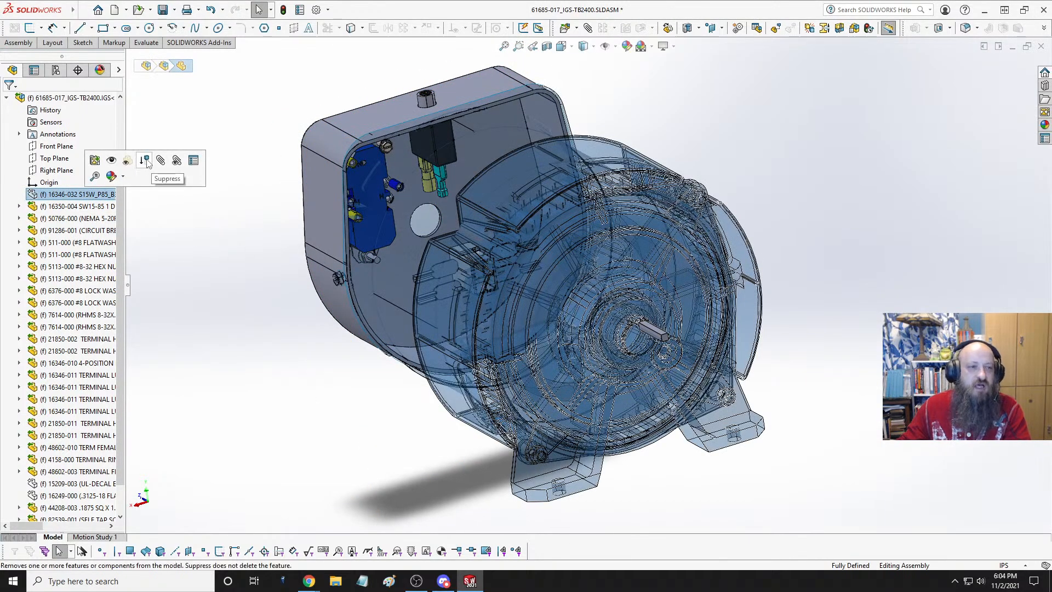
click(112, 160)
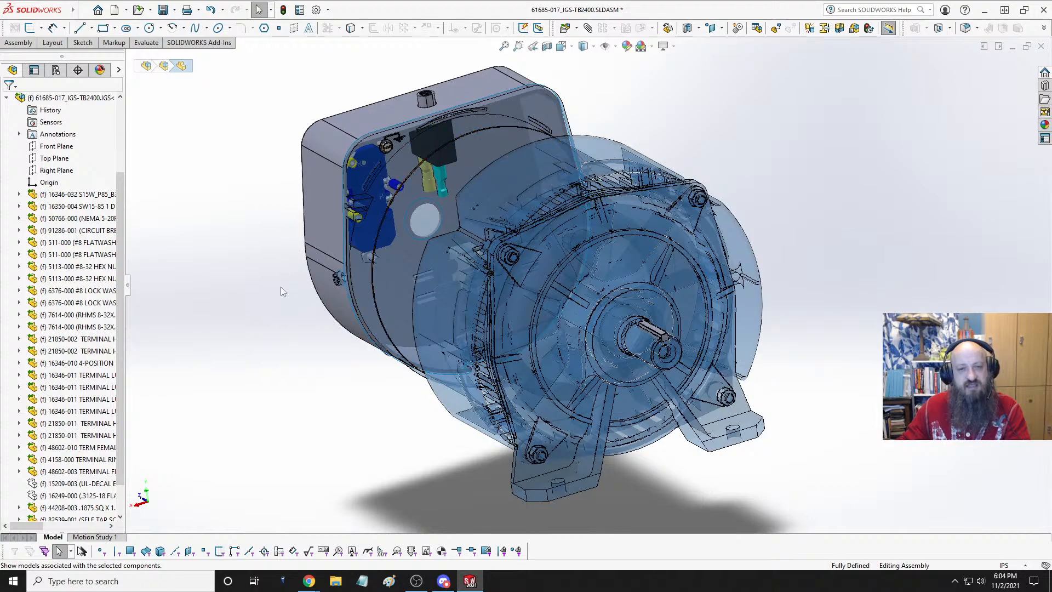
click(233, 275)
middle_drag(212, 278, 265, 246)
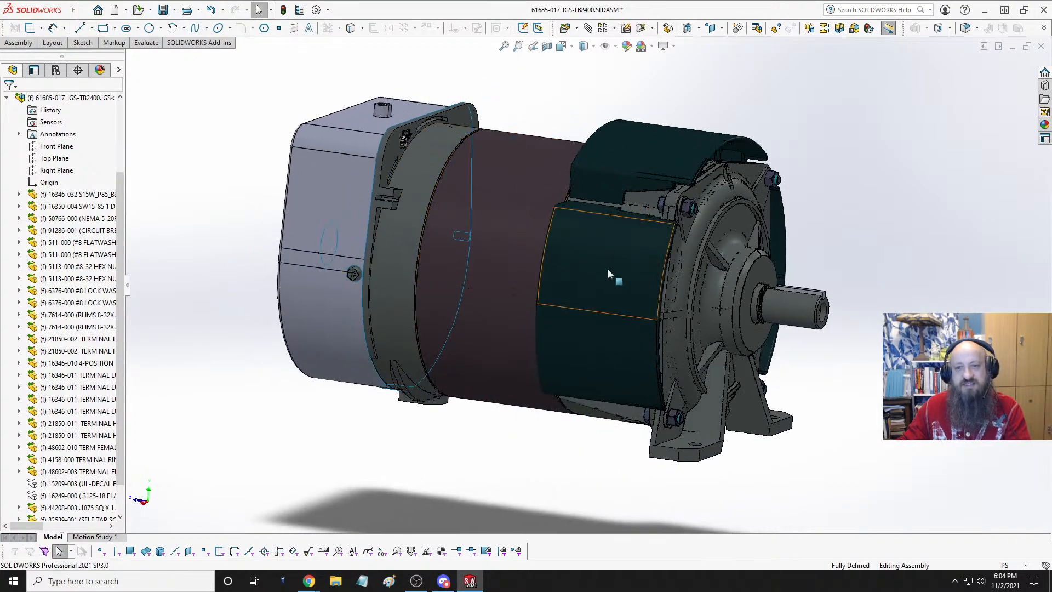
- Examine the complete generator's shaft end, mounting feet and side, finishing in the trimetric view
scroll(617, 268, up, 4)
middle_drag(616, 268, 582, 296)
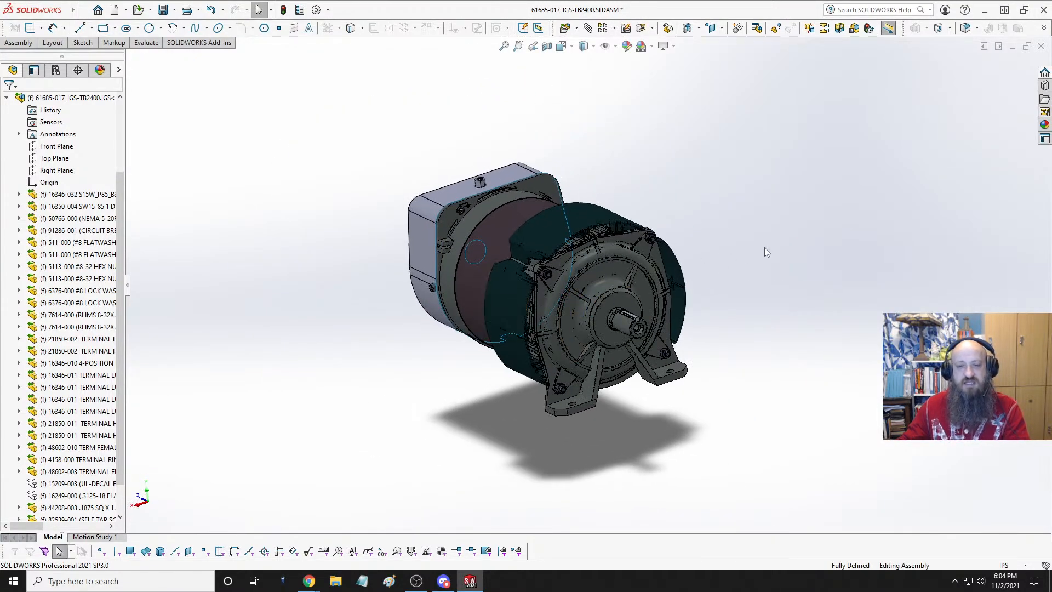
scroll(765, 249, down, 4)
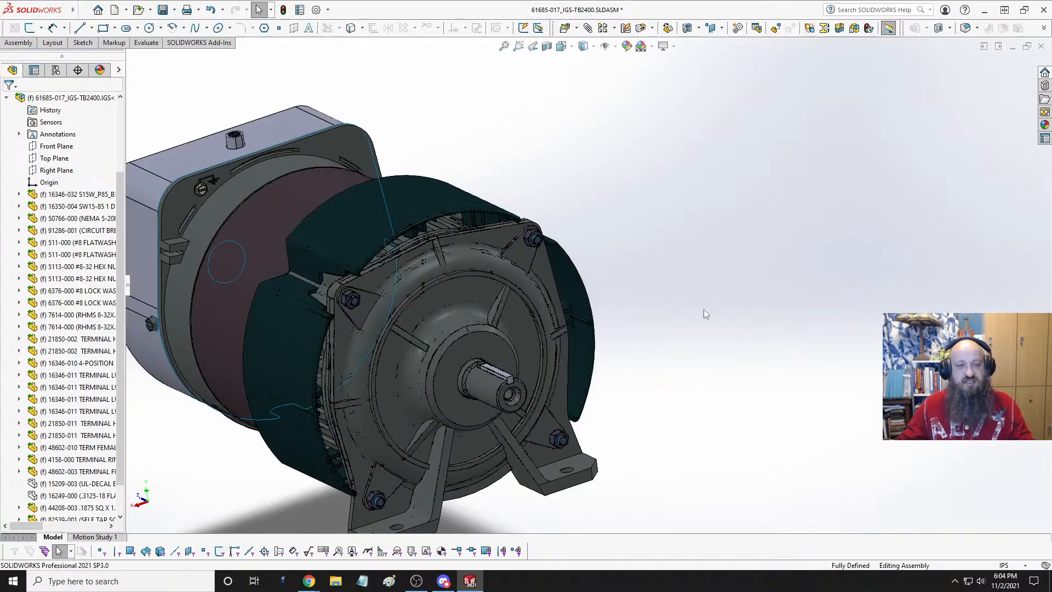
scroll(705, 307, up, 4)
scroll(435, 340, down, 4)
middle_drag(498, 295, 567, 288)
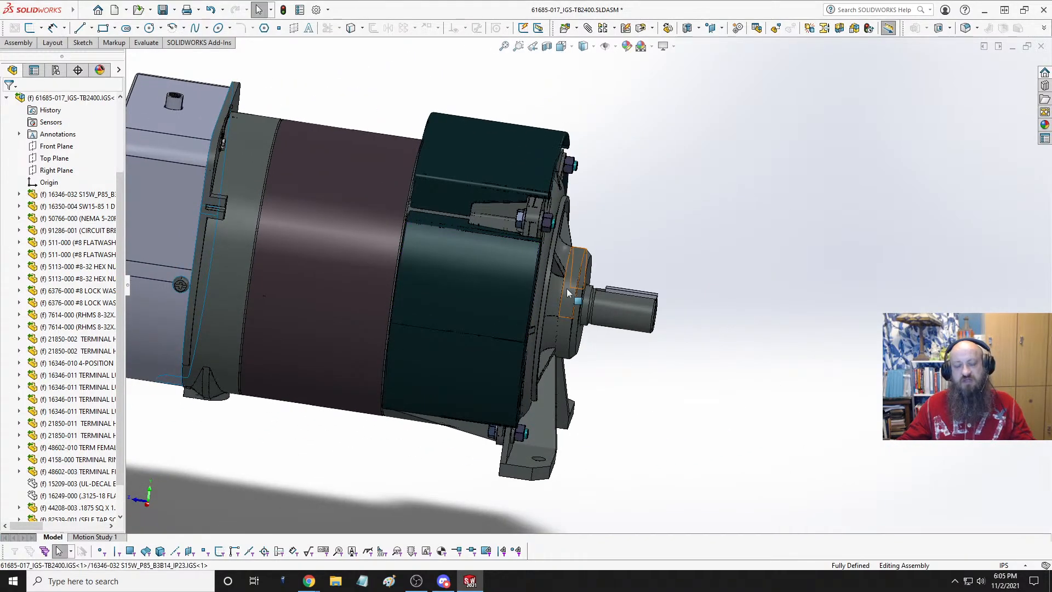
scroll(569, 284, up, 4)
key(space)
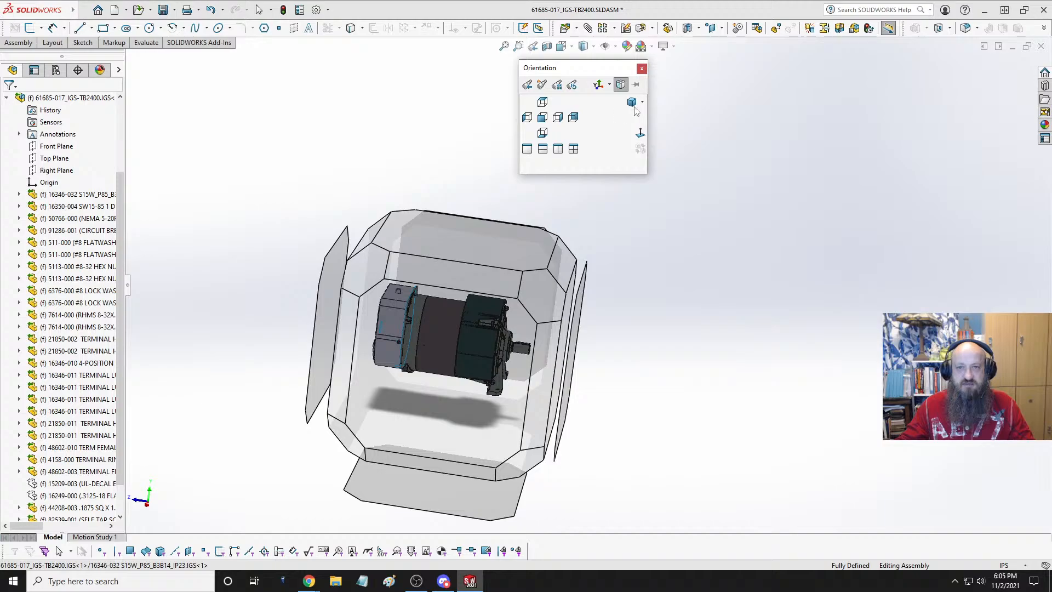
click(636, 106)
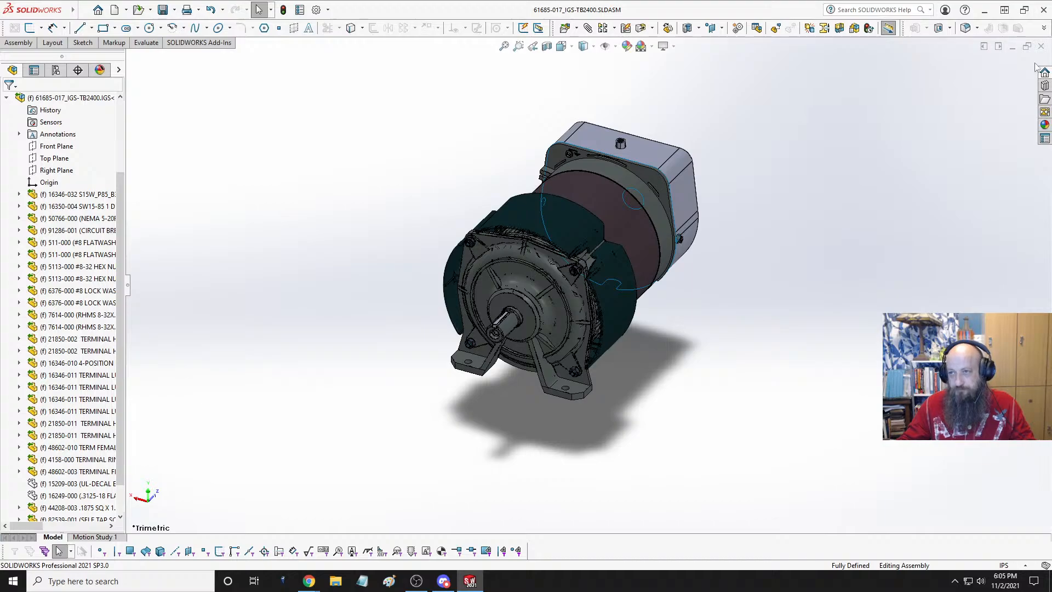
- Open the assembly CryptoGeneratorAssy.SLDASM from the CryptoGenerator folder
click(137, 9)
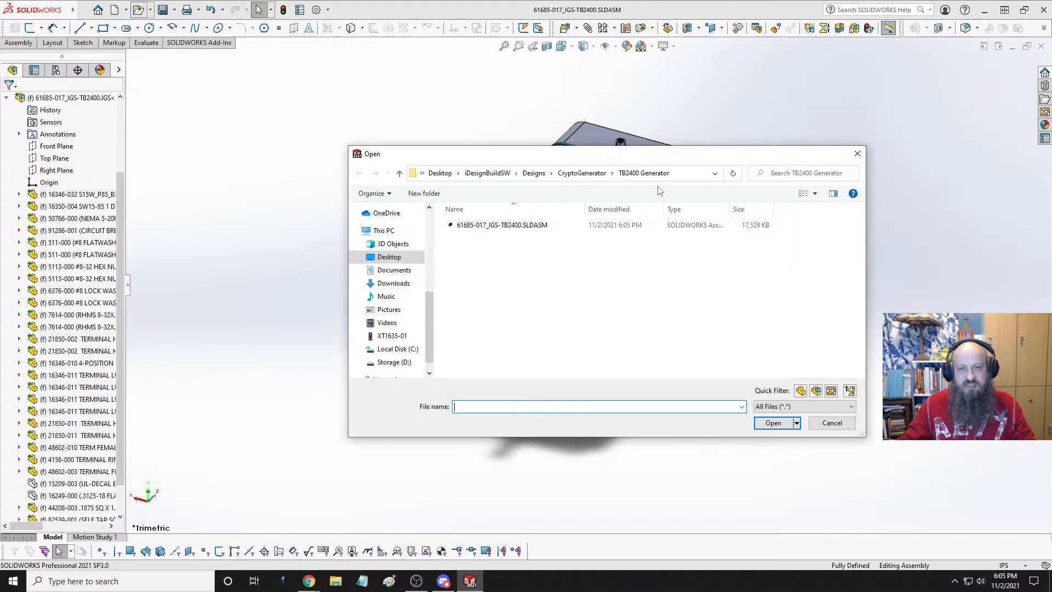
click(580, 172)
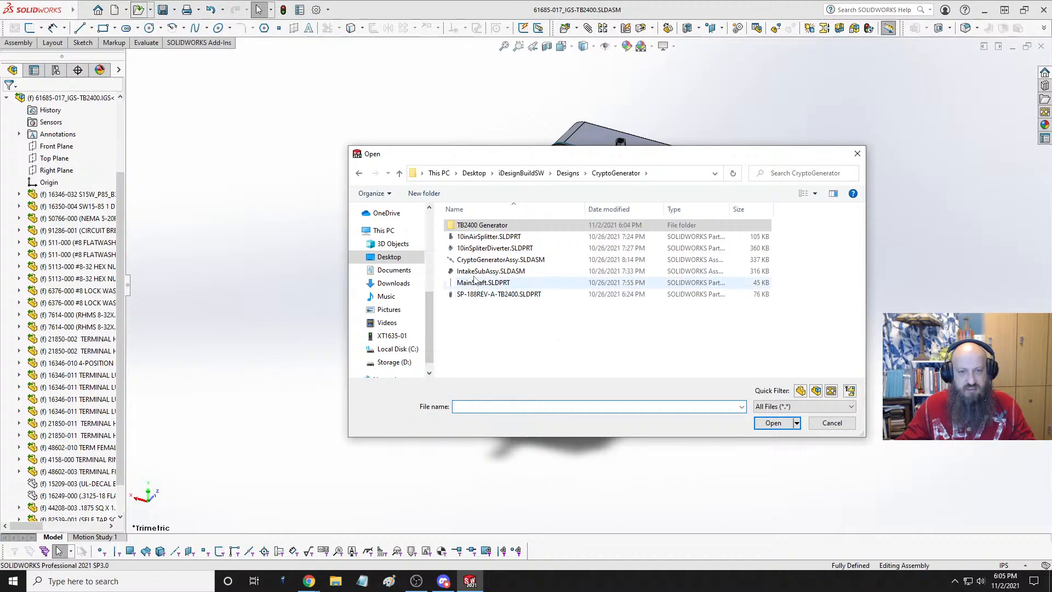
click(482, 260)
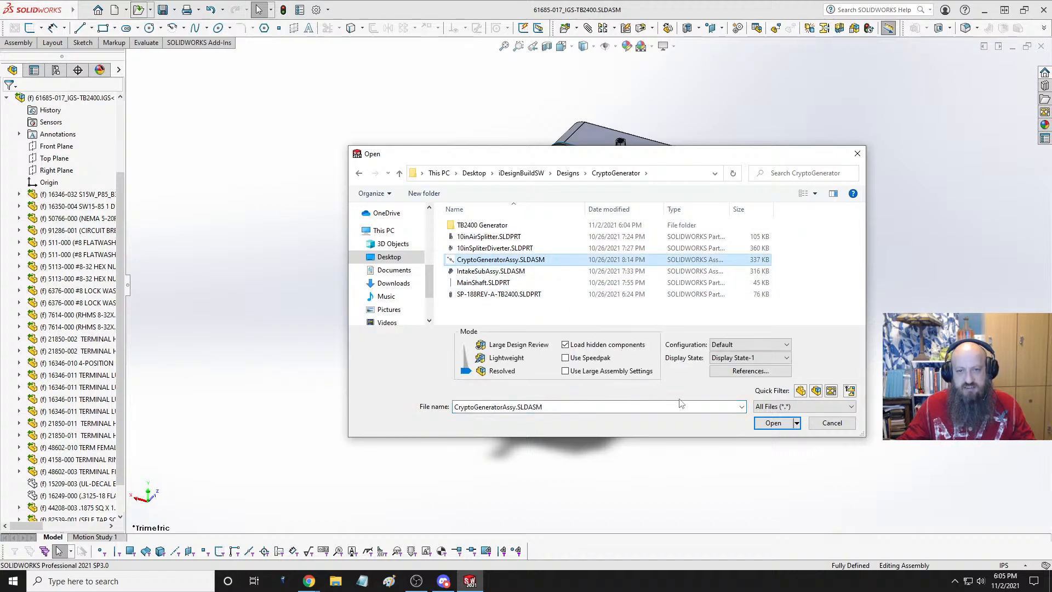
click(773, 423)
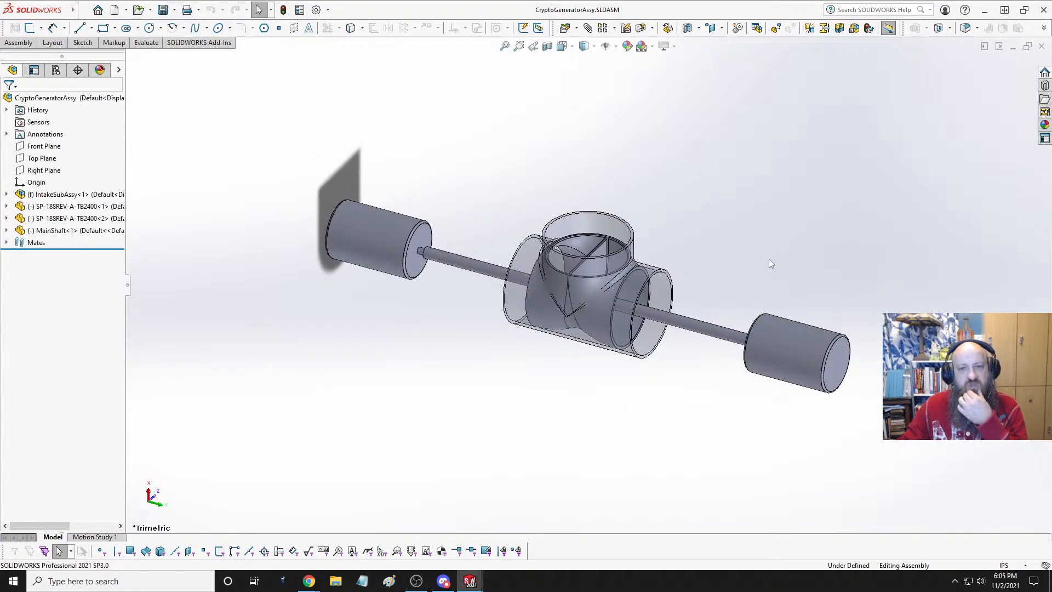
- Examine the intake splitter, the main shaft and the two generators from several sides, finishing in the trimetric view
middle_drag(616, 357, 680, 333)
scroll(677, 308, down, 2)
scroll(685, 279, down, 2)
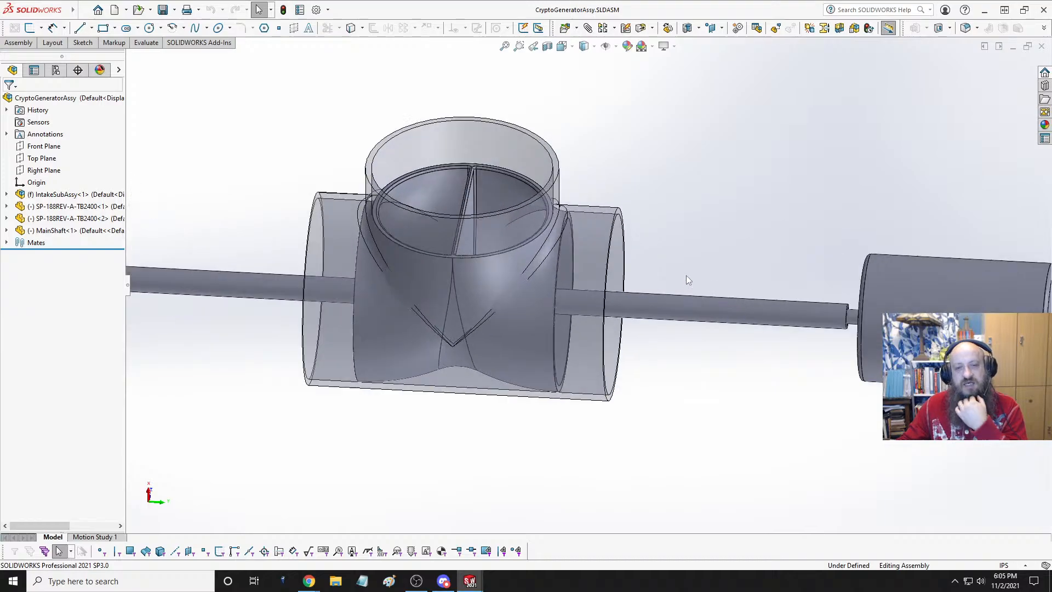
scroll(658, 263, up, 3)
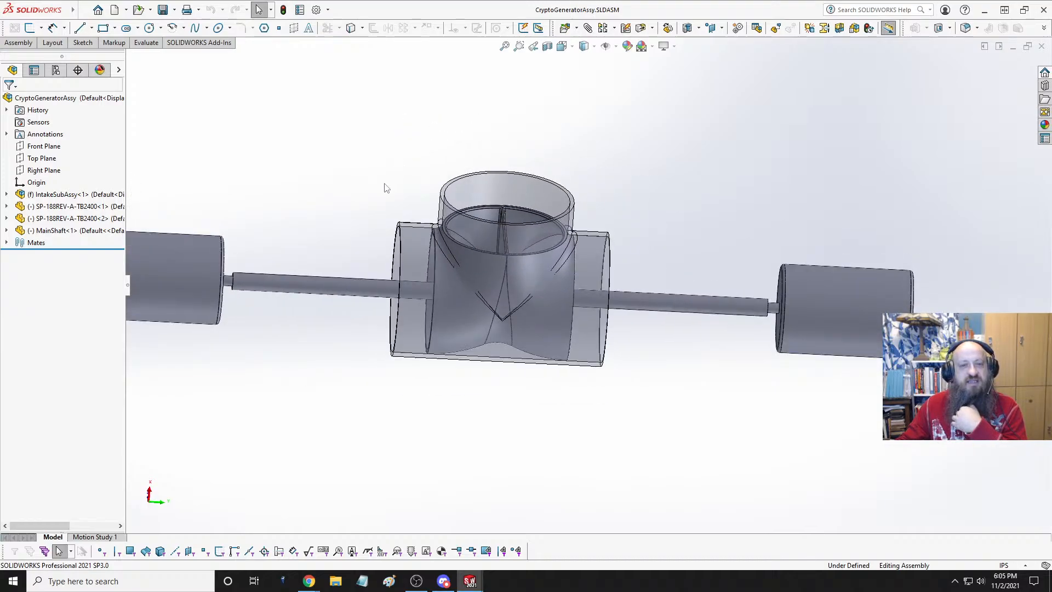
middle_drag(642, 375, 684, 395)
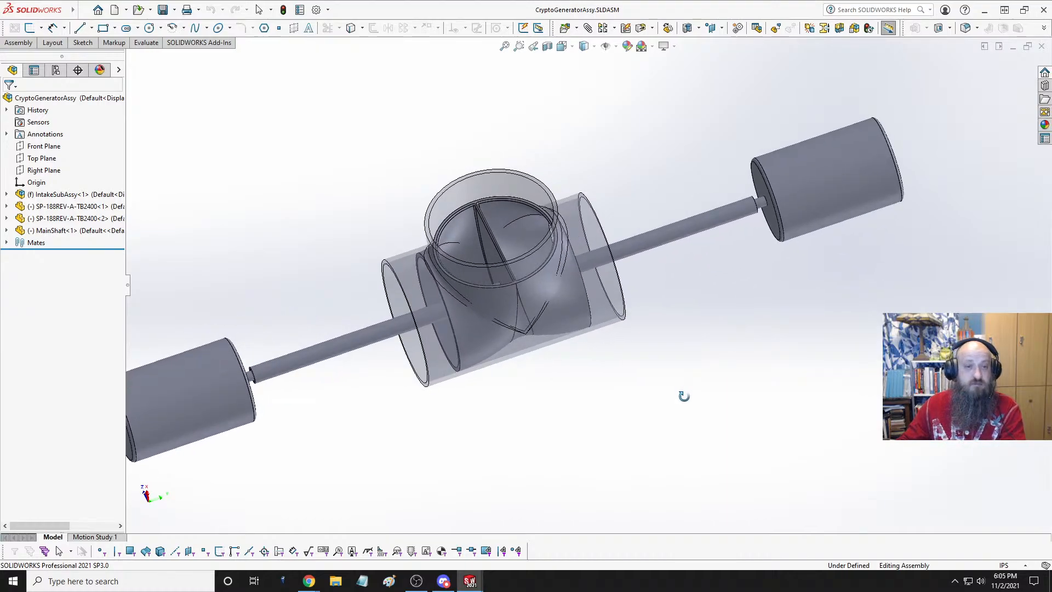
middle_drag(684, 393, 548, 355)
scroll(635, 381, down, 3)
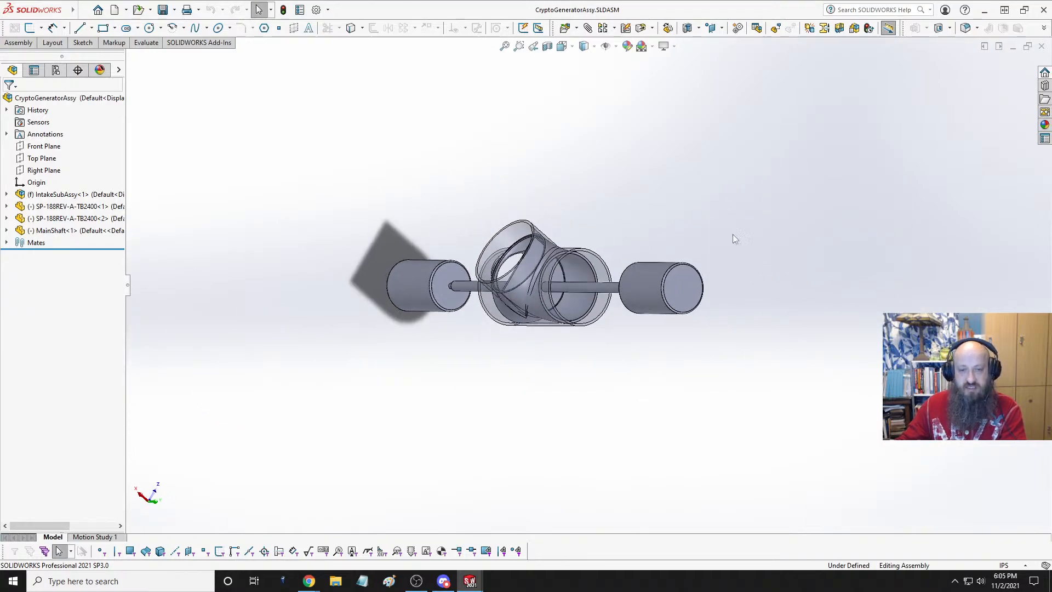
middle_drag(372, 376, 670, 341)
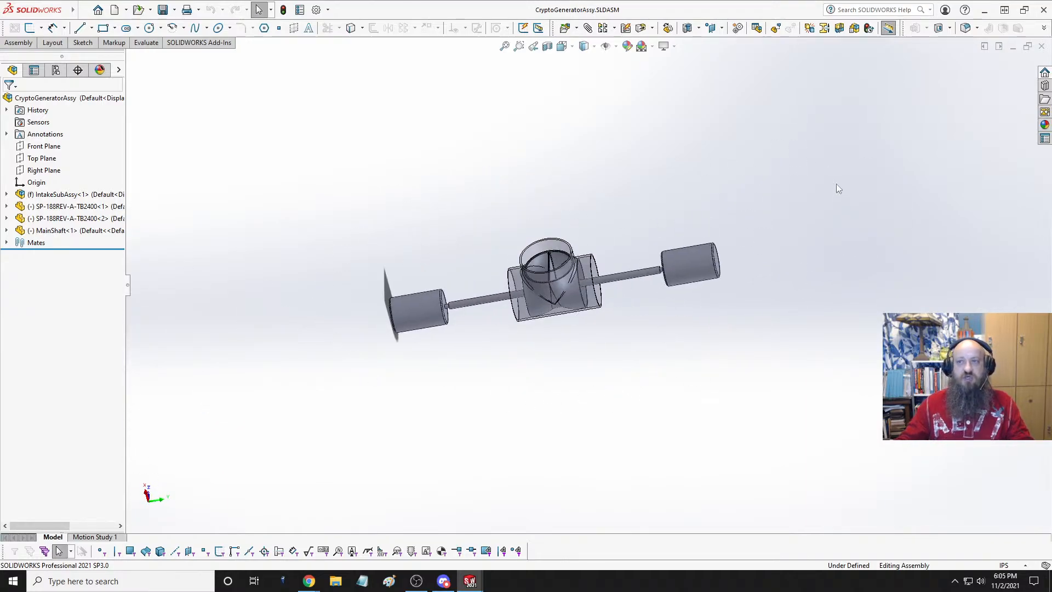
key(space)
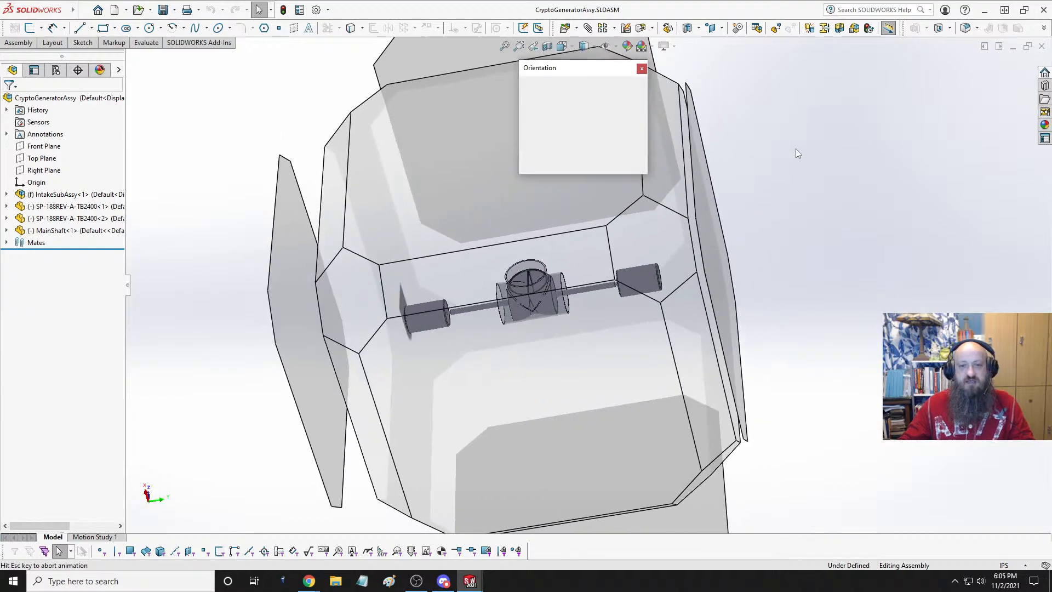
click(632, 102)
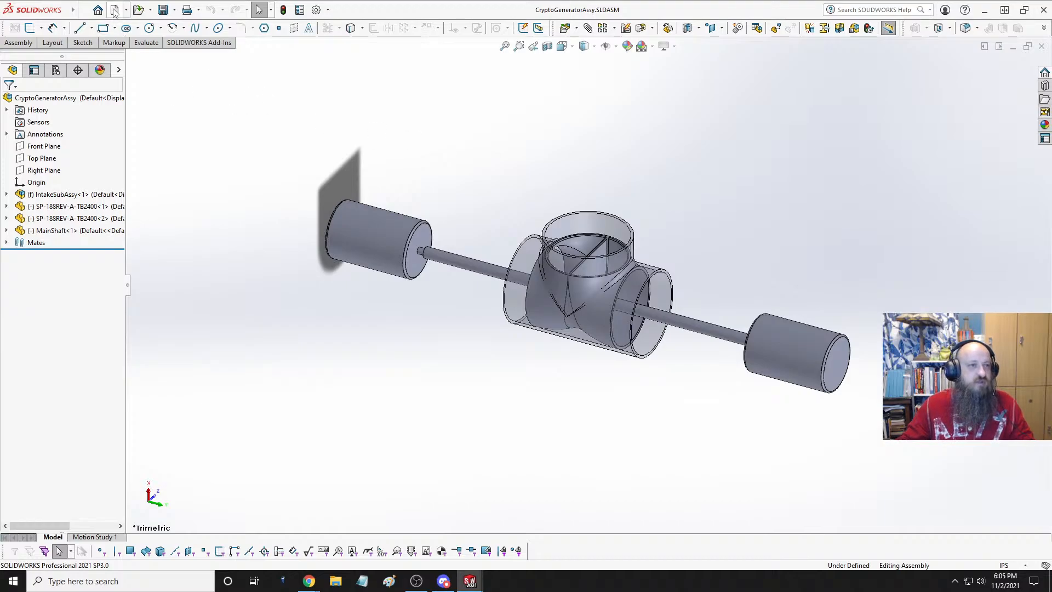
- Close both open assemblies and create a new part document
click(1042, 46)
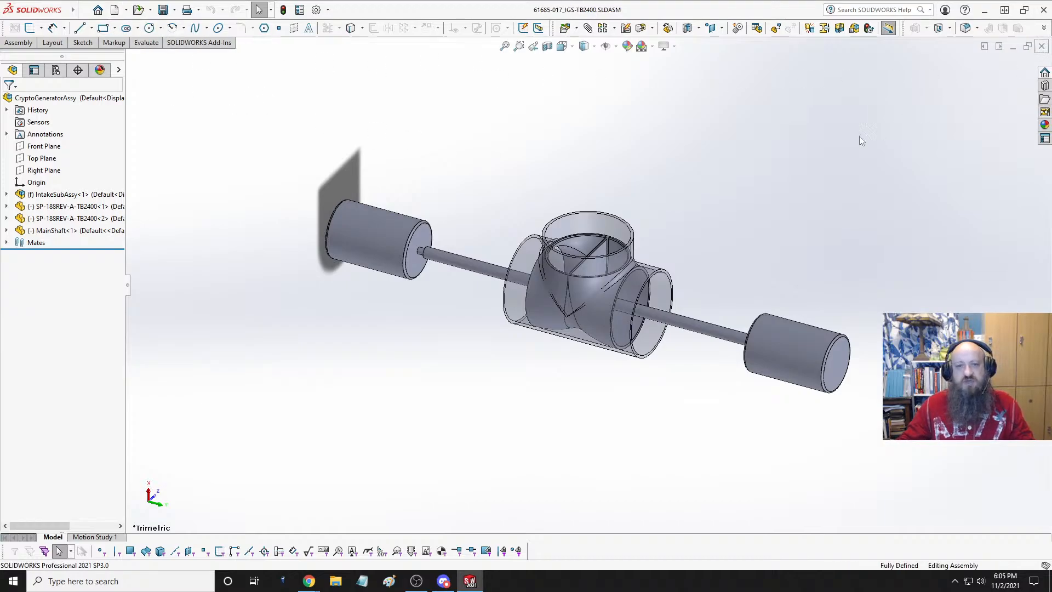
click(1042, 46)
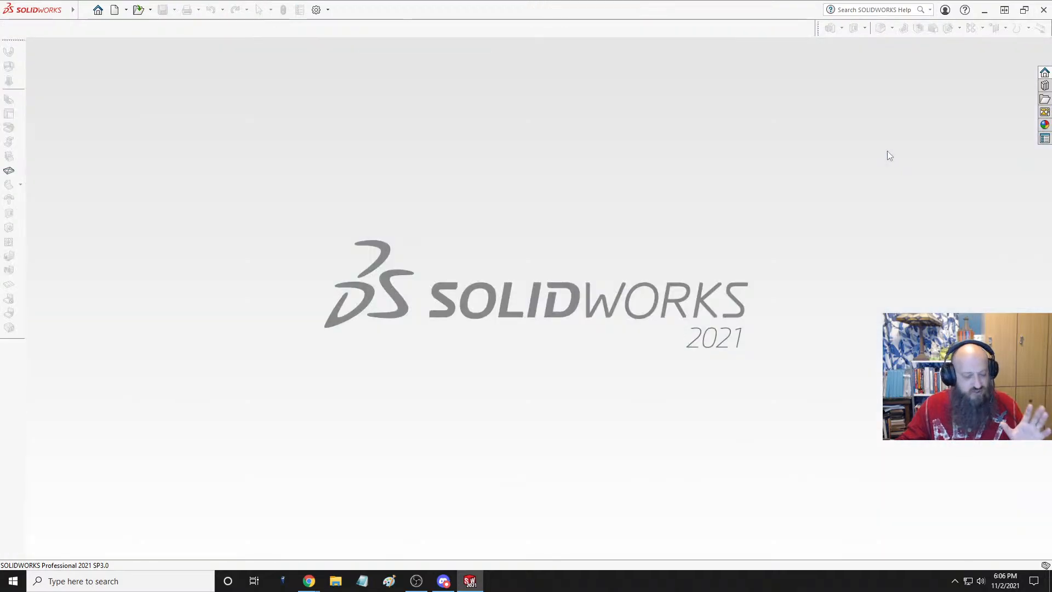
key(ctrl+n)
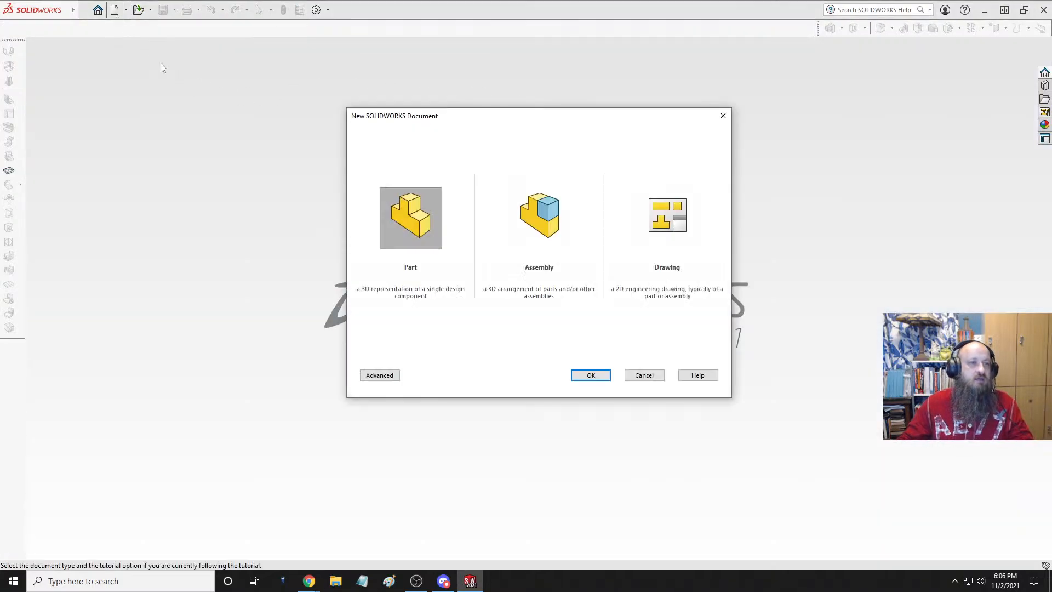
click(590, 383)
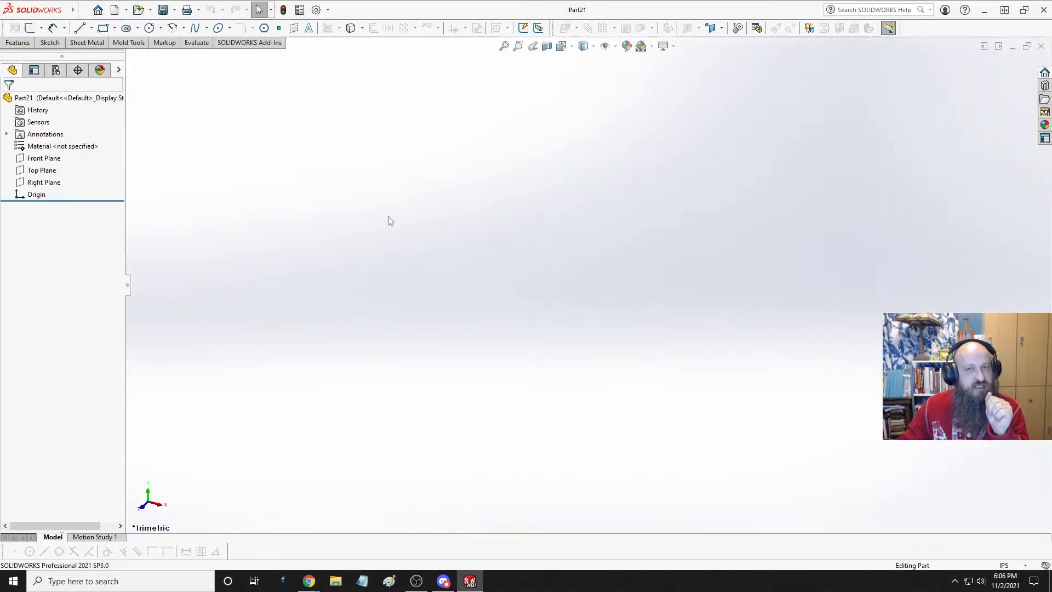
- Sketch a center rectangle about 5.05 by 3.16 in on the Front Plane, centred on the origin
click(48, 160)
click(42, 170)
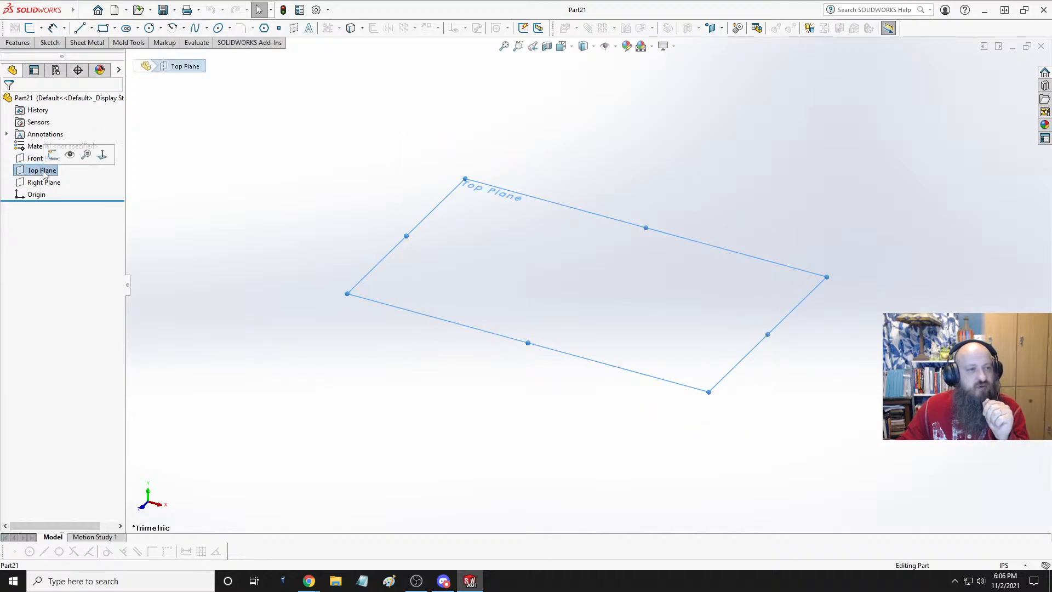
click(44, 159)
click(38, 141)
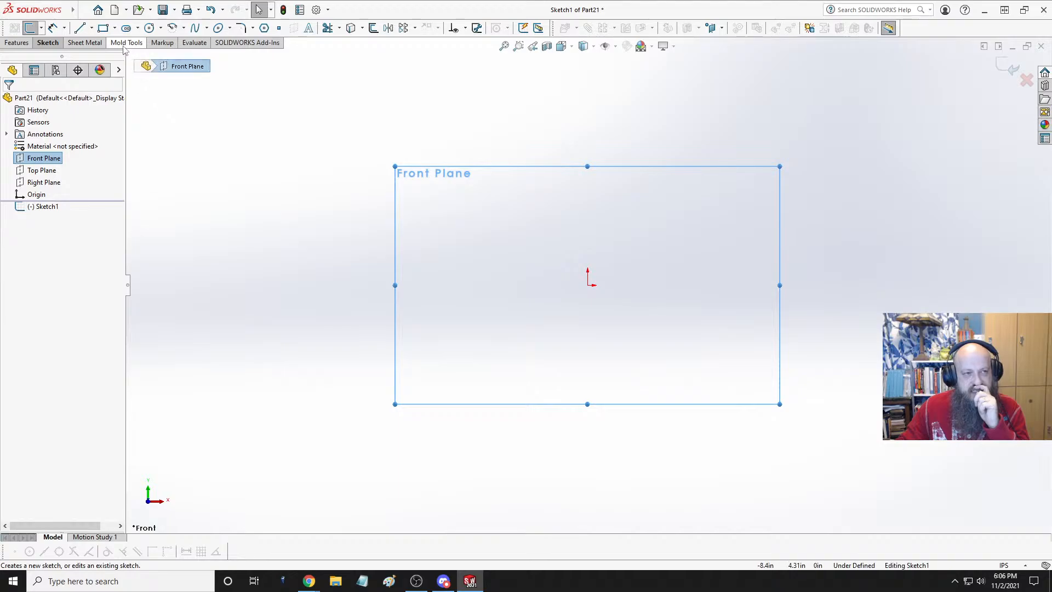
click(114, 29)
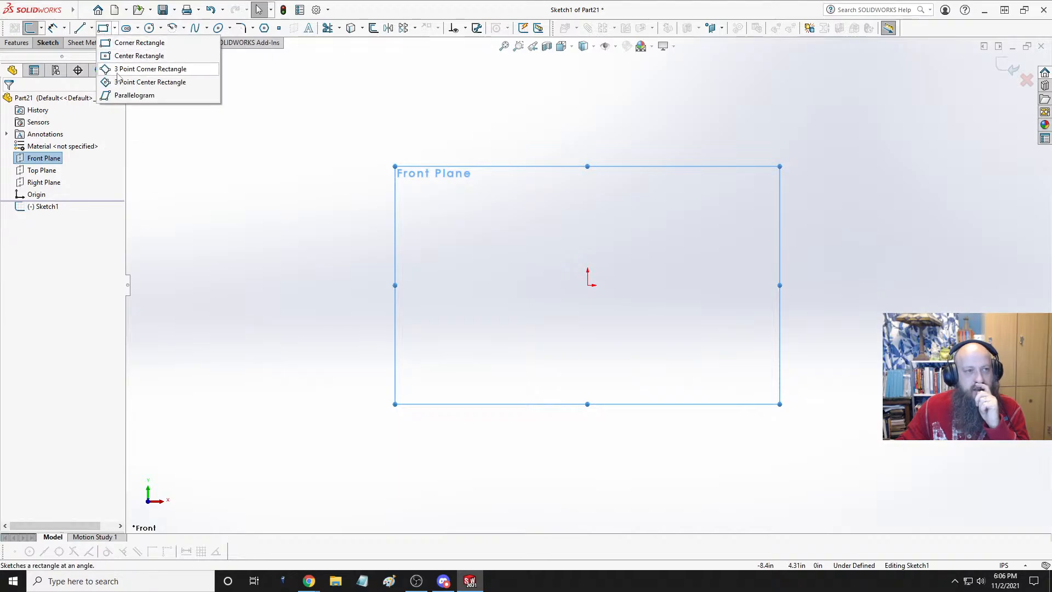
click(113, 54)
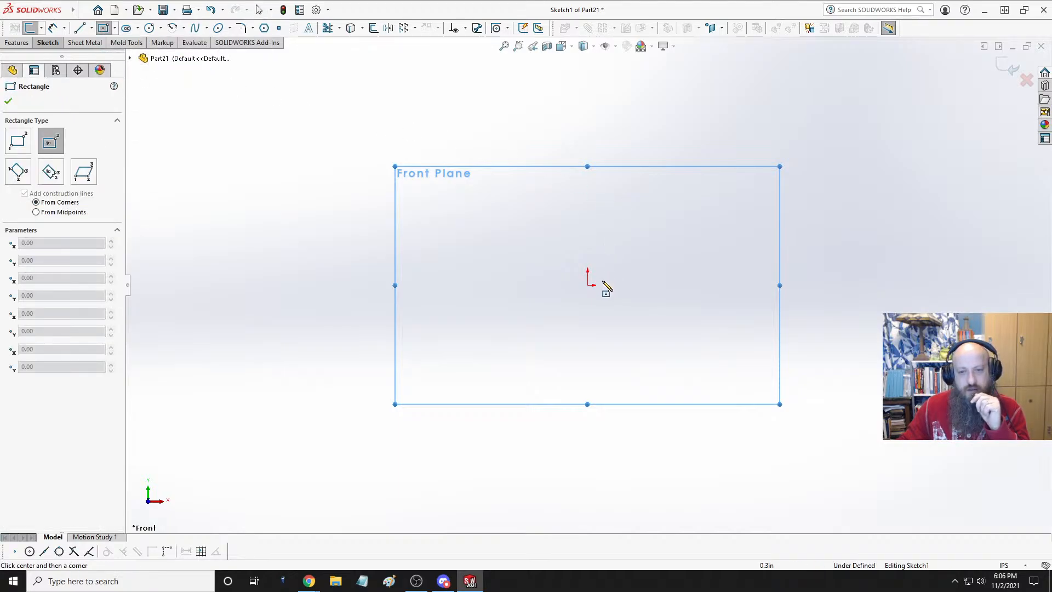
click(588, 284)
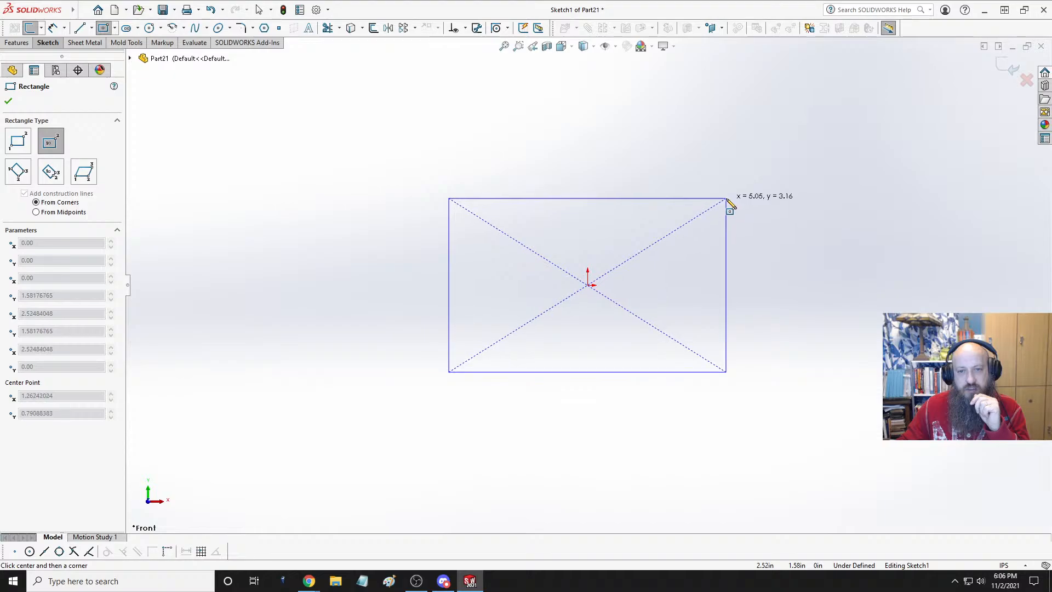
click(728, 200)
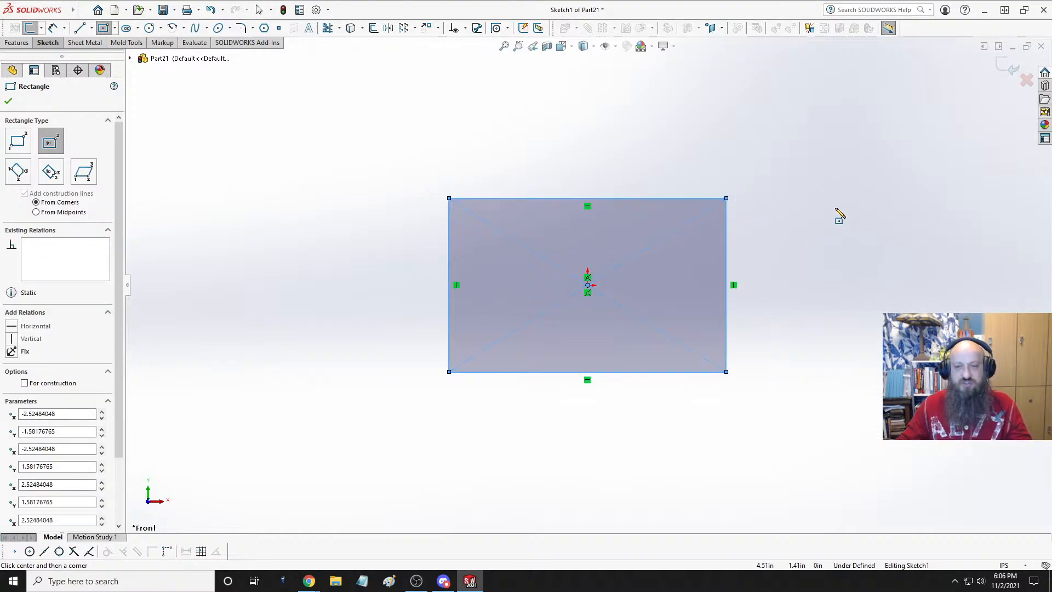
- Dimension the rectangle's vertical side and set its height to 5 in
key(Escape)
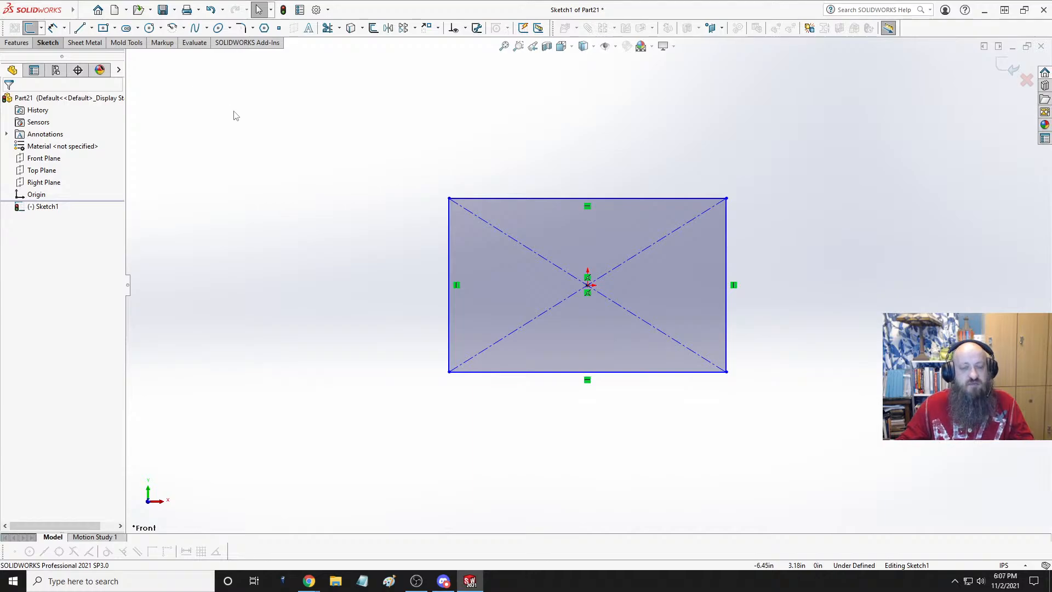
mouse_move(236, 115)
middle_down()
mouse_move(313, 96)
mouse_move(317, 111)
middle_up()
key(space)
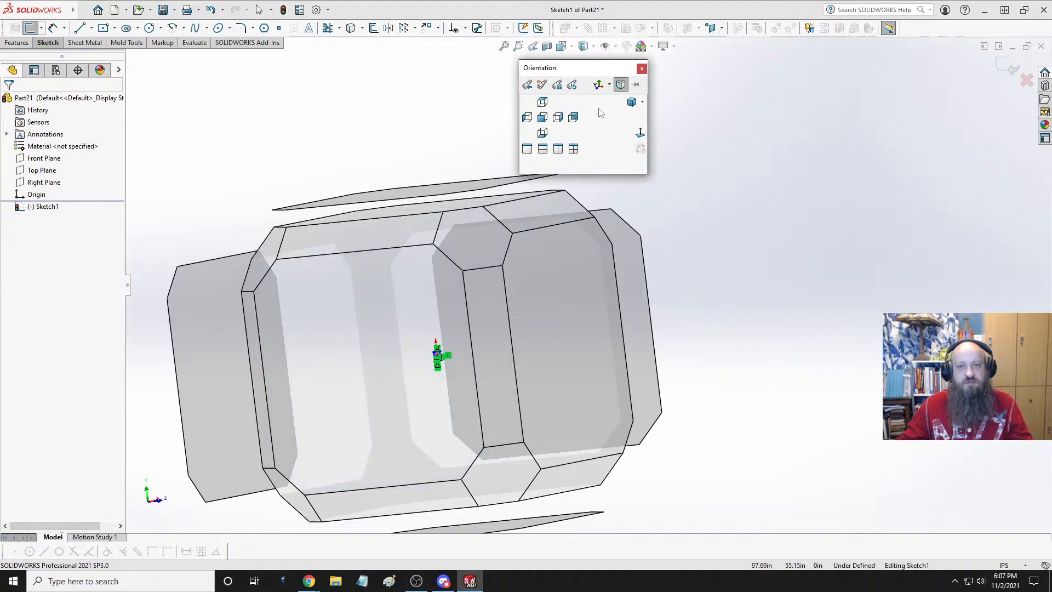
click(641, 133)
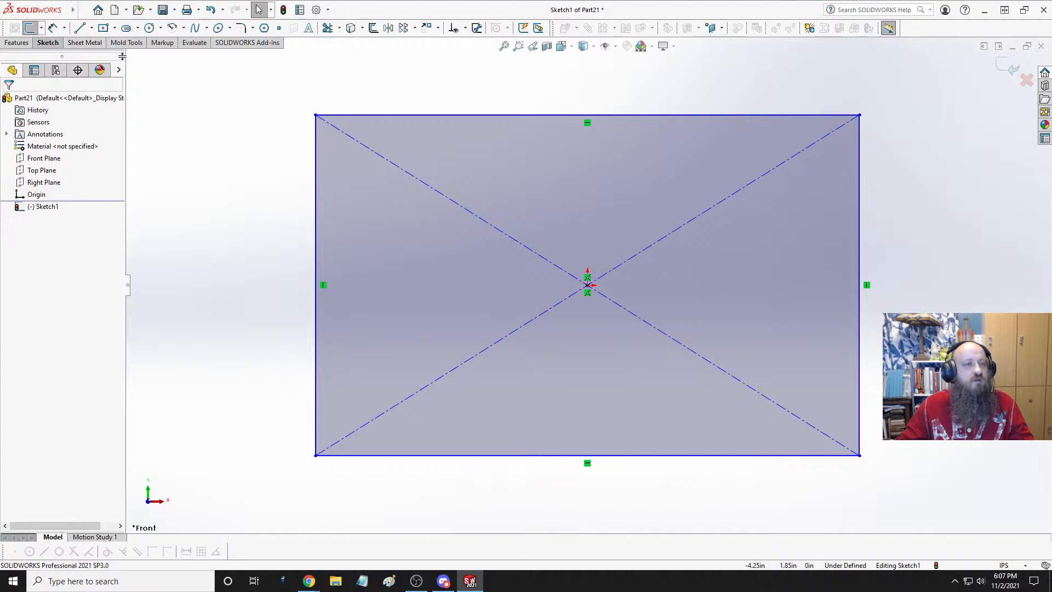
click(53, 27)
key(z)
key(z)
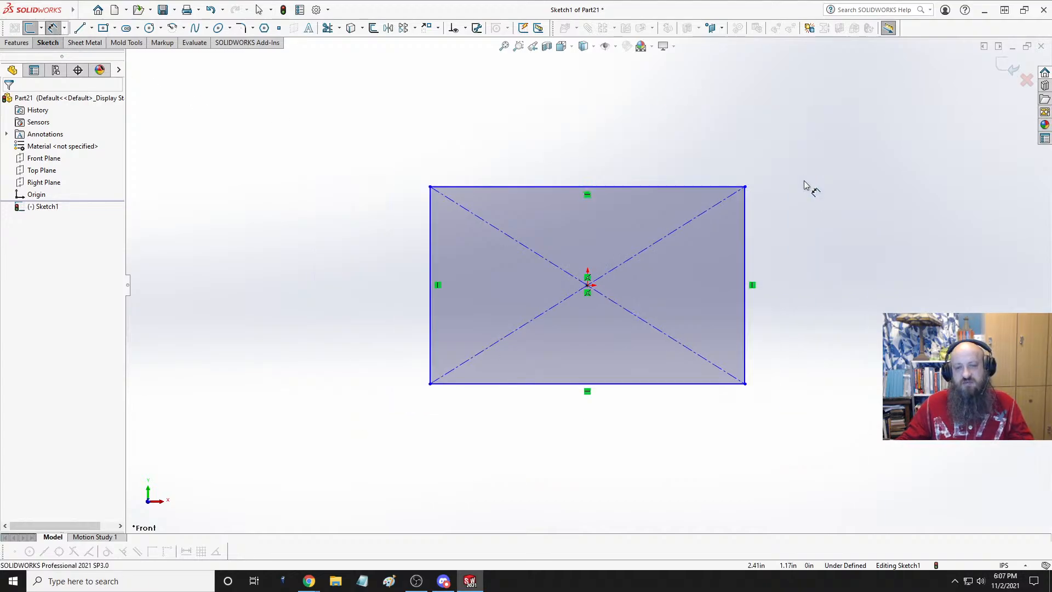
click(745, 244)
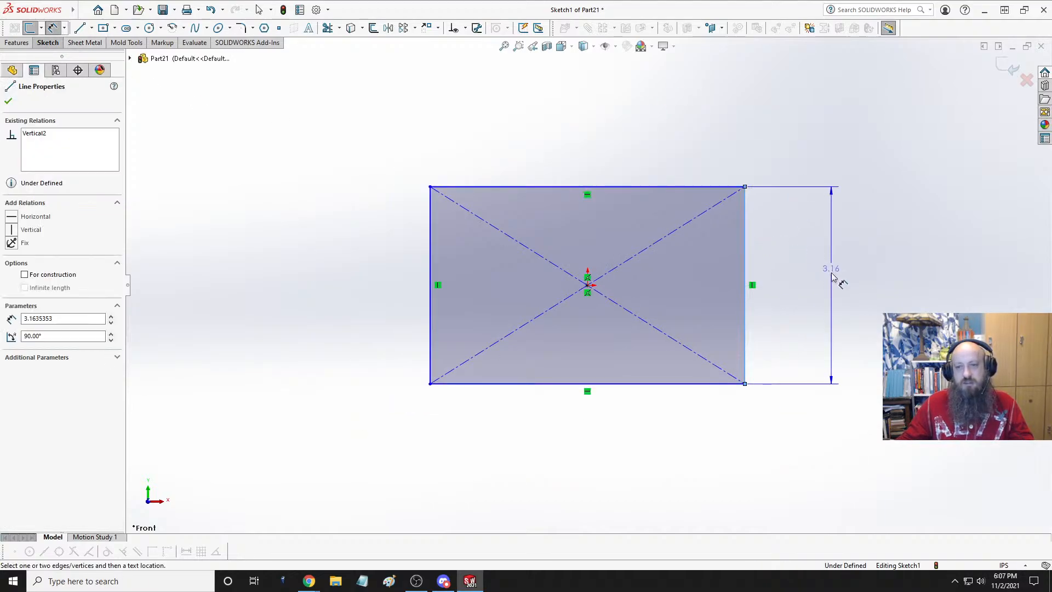
click(849, 283)
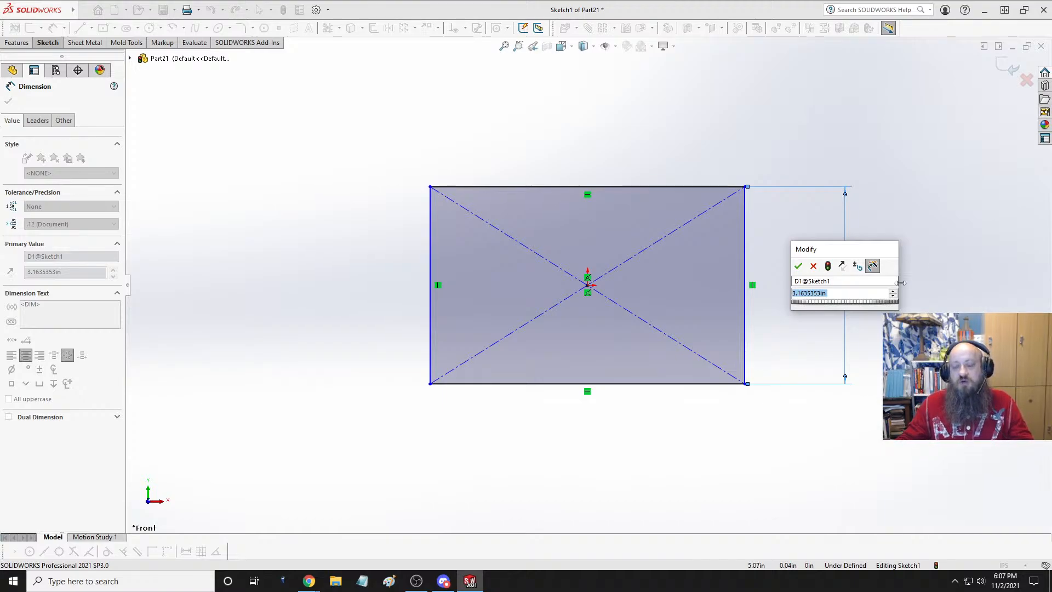
click(850, 295)
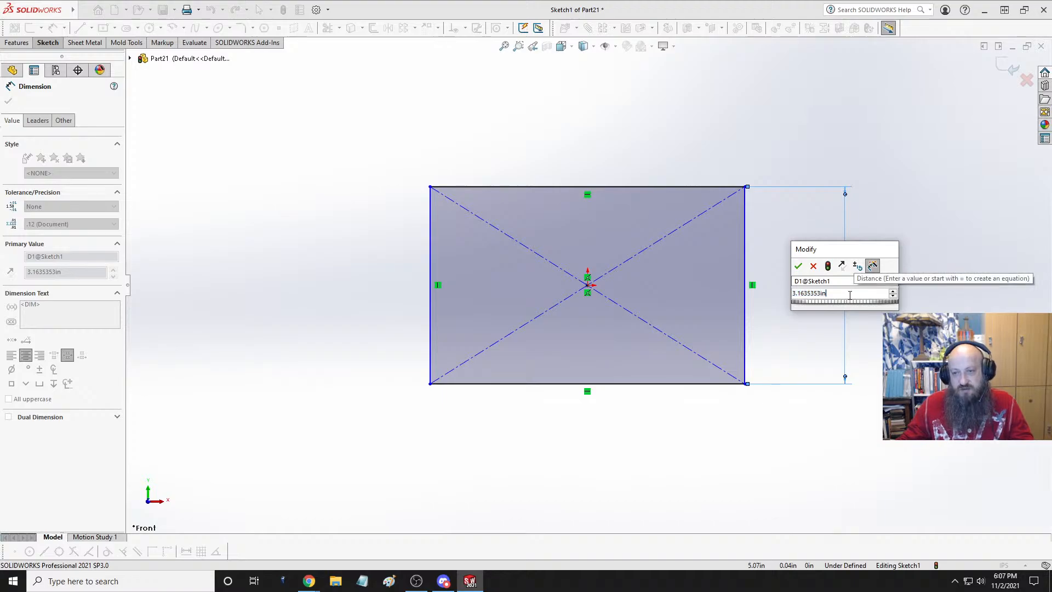
double_click(850, 295)
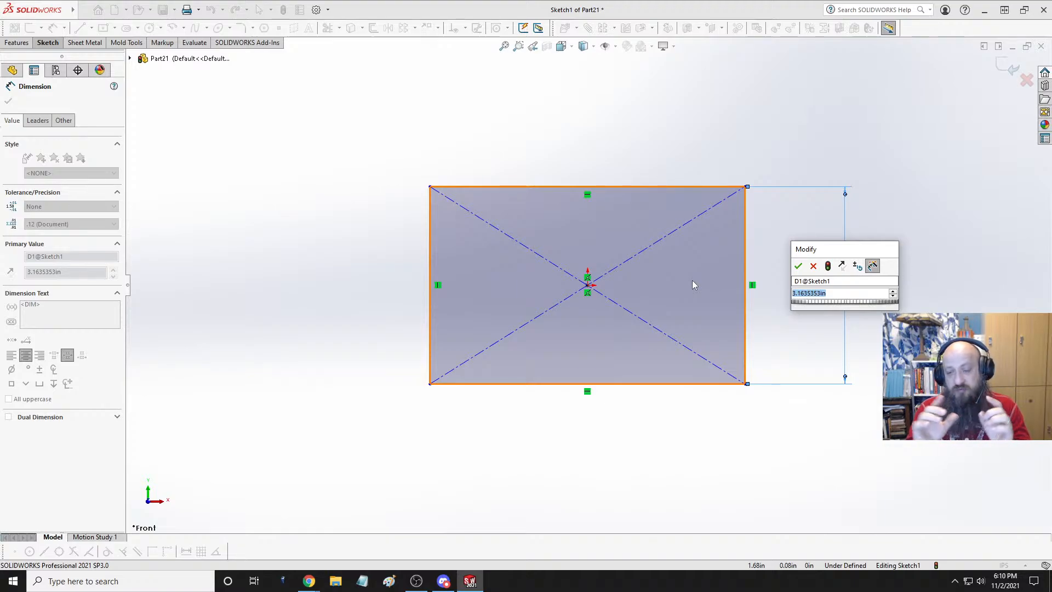
text(5)
key(Return)
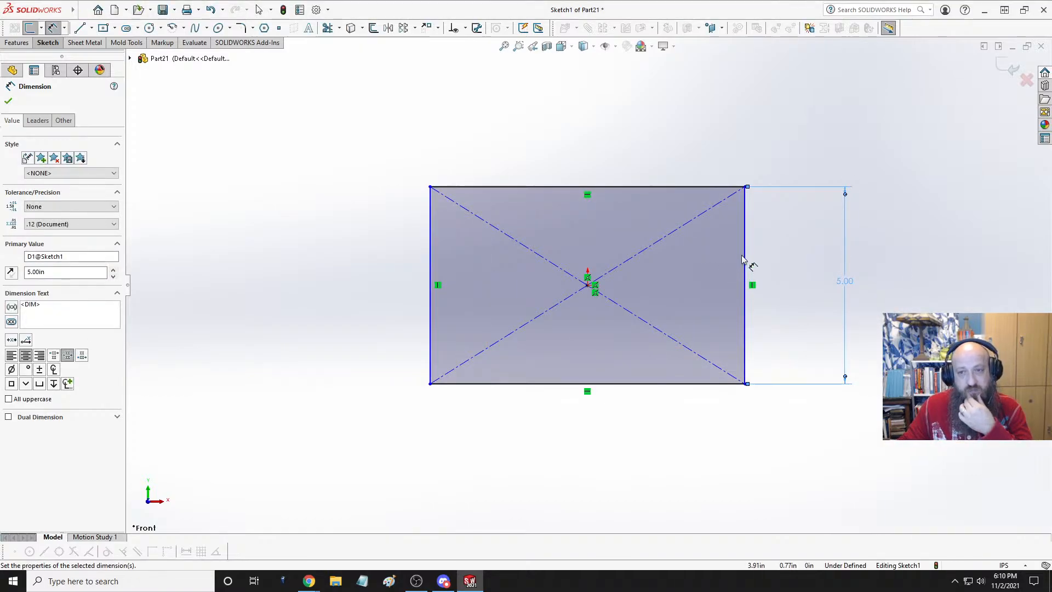
- Dimension the rectangle's upper horizontal edge and set its width to 24 in
click(592, 187)
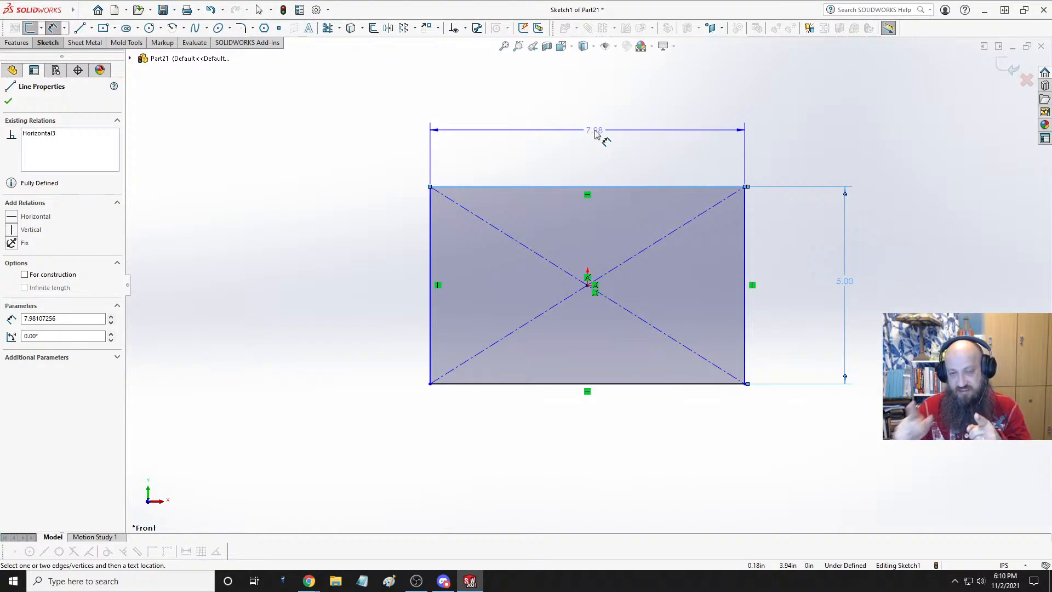
click(595, 134)
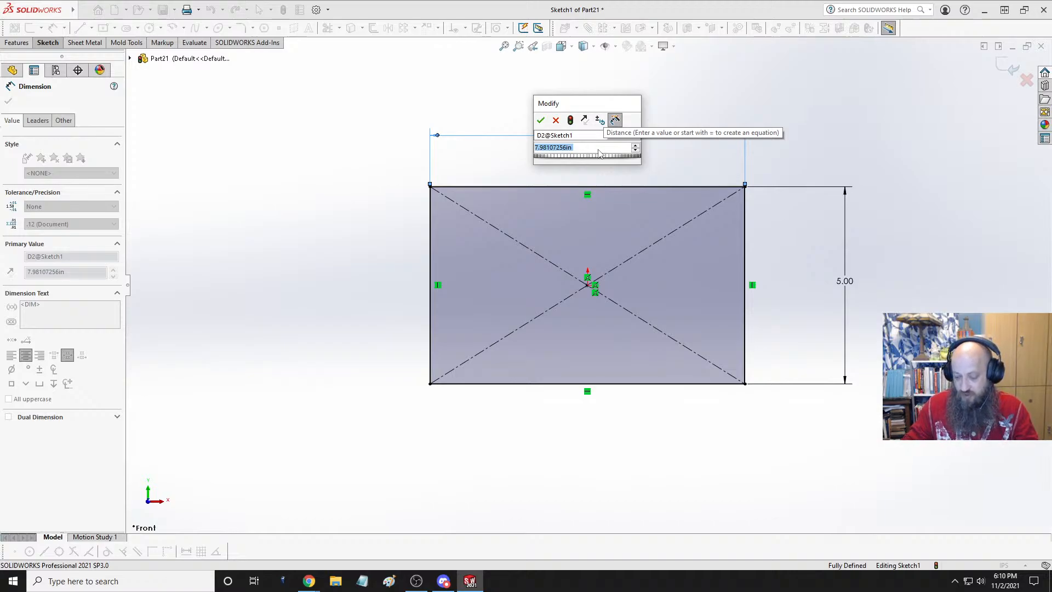
text(24)
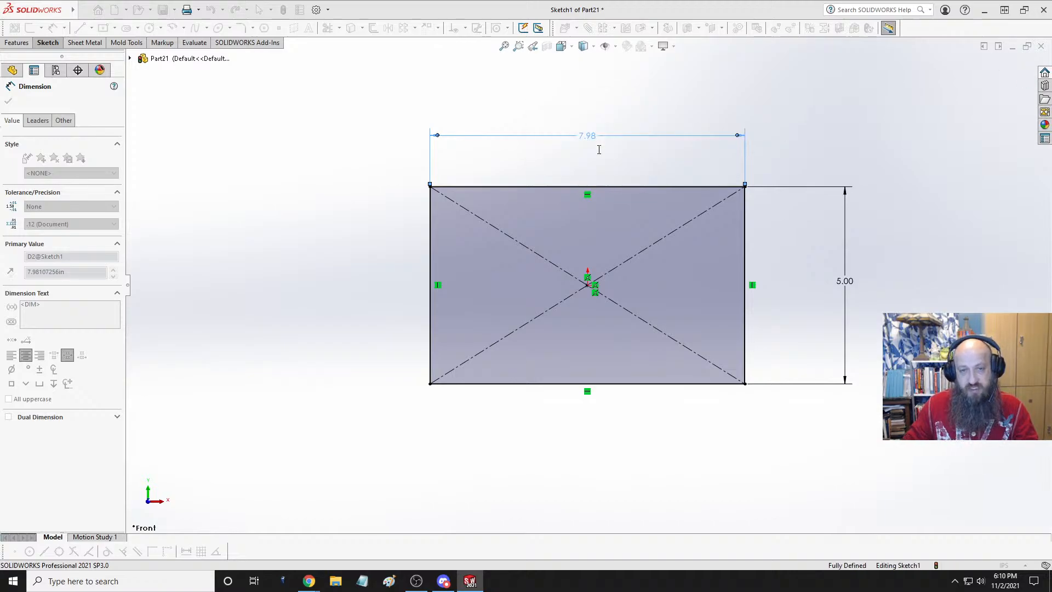
key(Return)
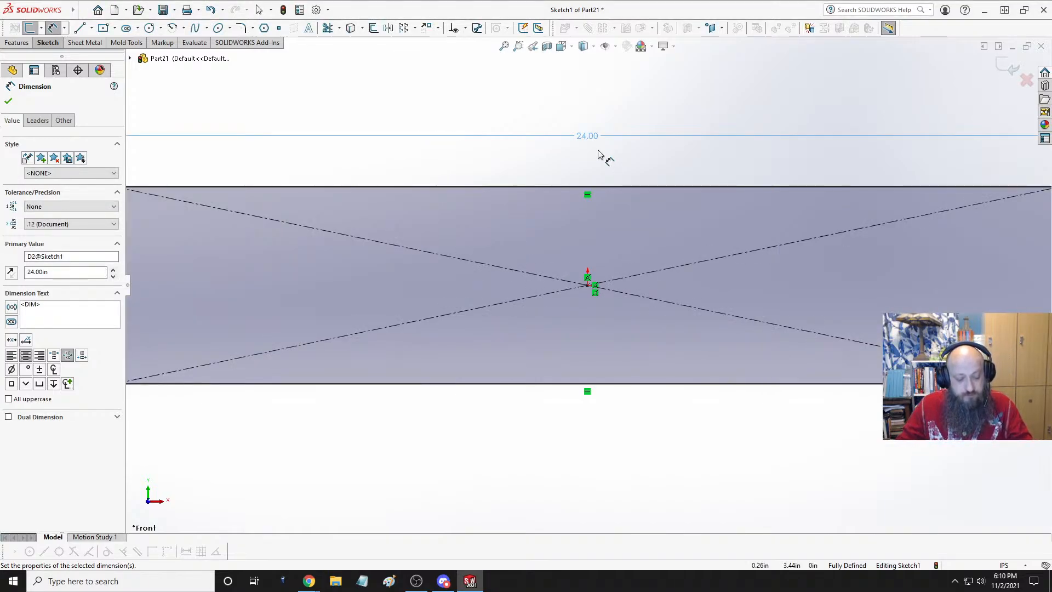
key(f)
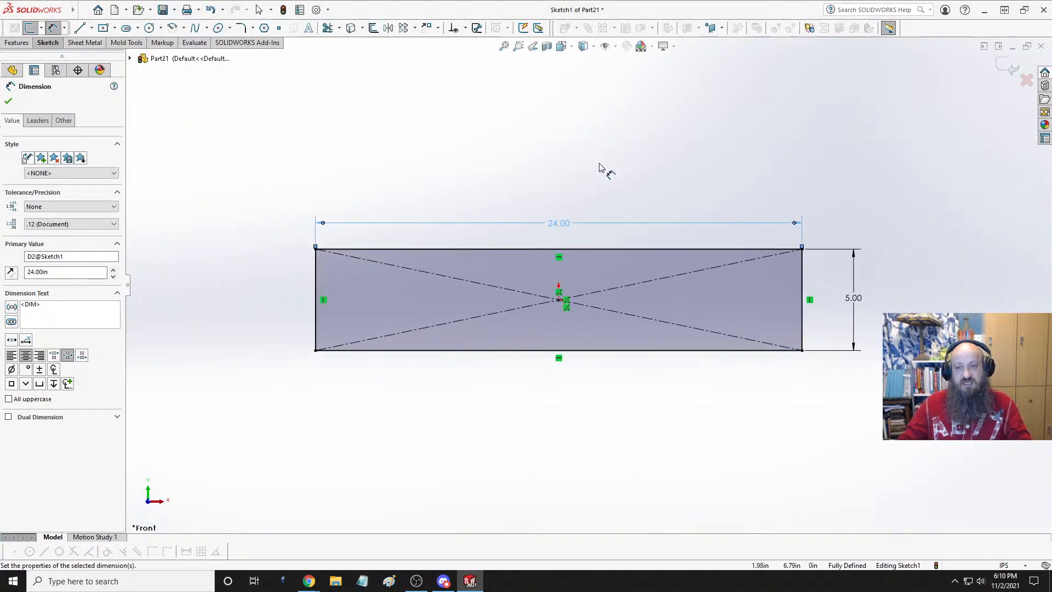
click(599, 167)
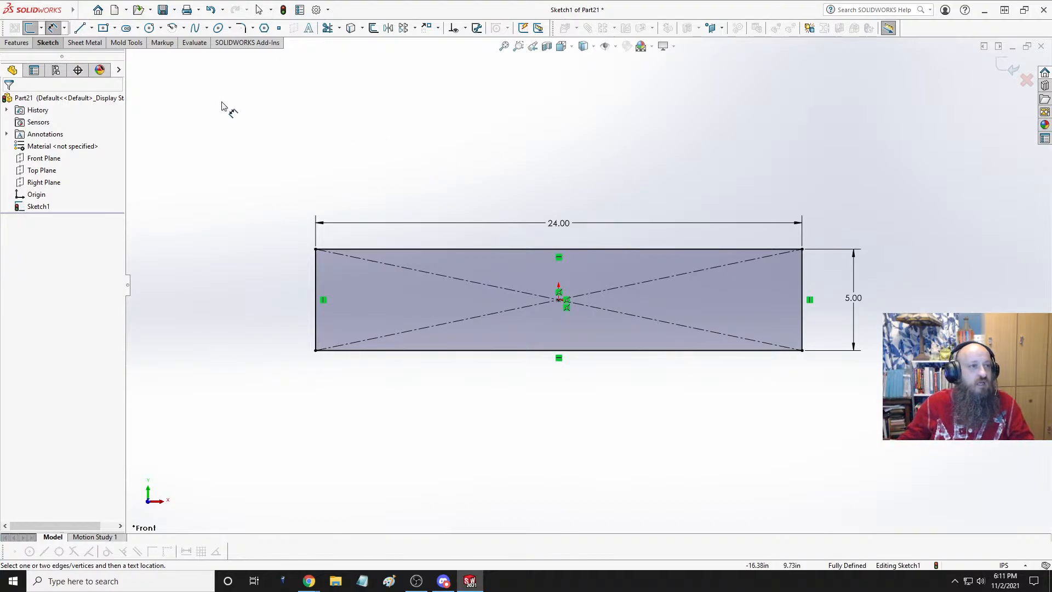
- Extrude the rectangle as a solid boss with the Mid Plane end condition and a depth of 10 in
click(17, 43)
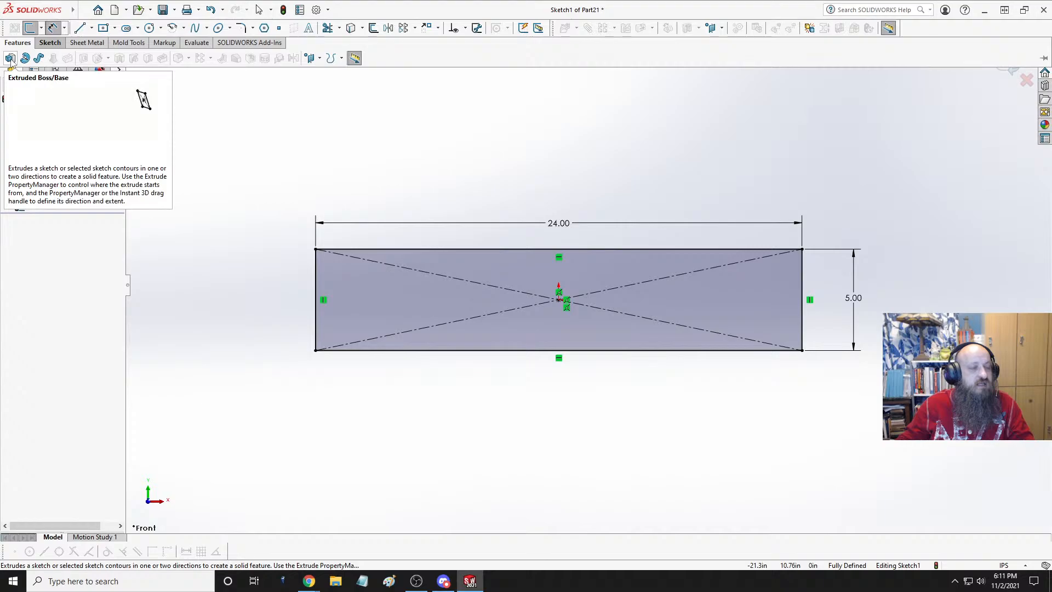
click(9, 58)
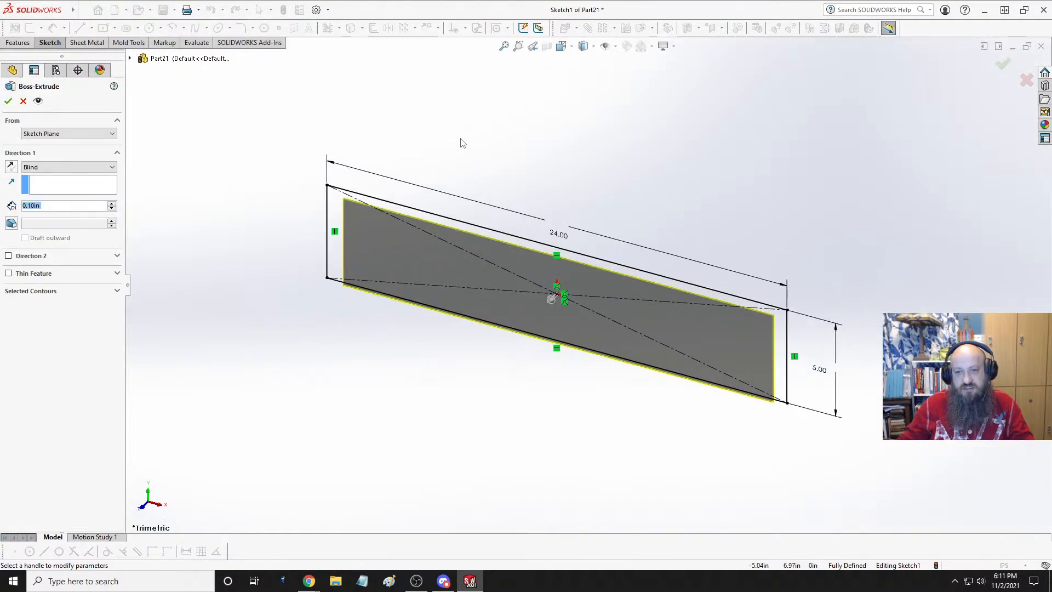
click(65, 166)
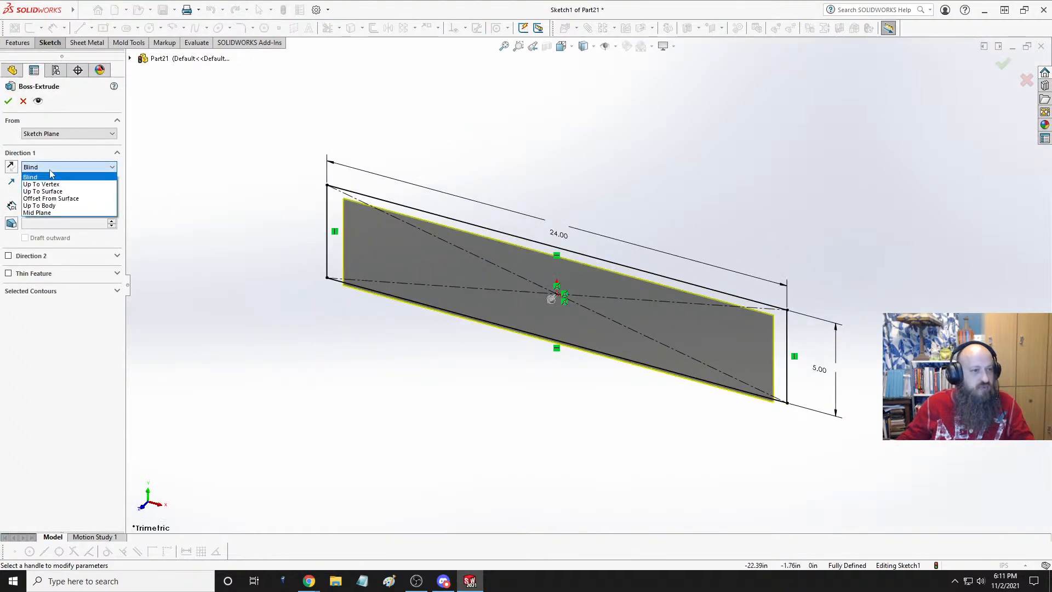
click(47, 214)
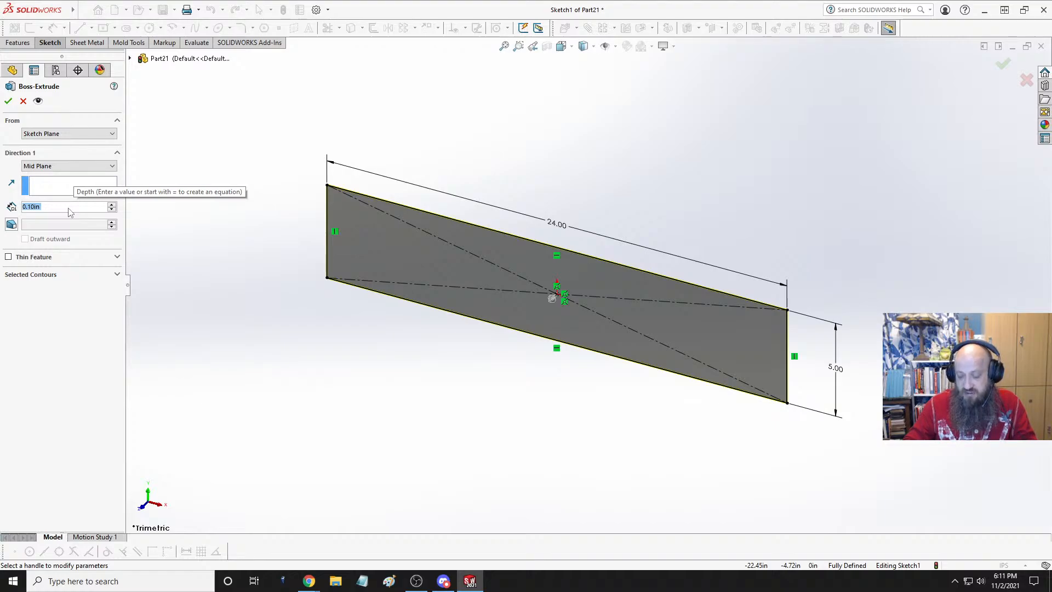
text(10)
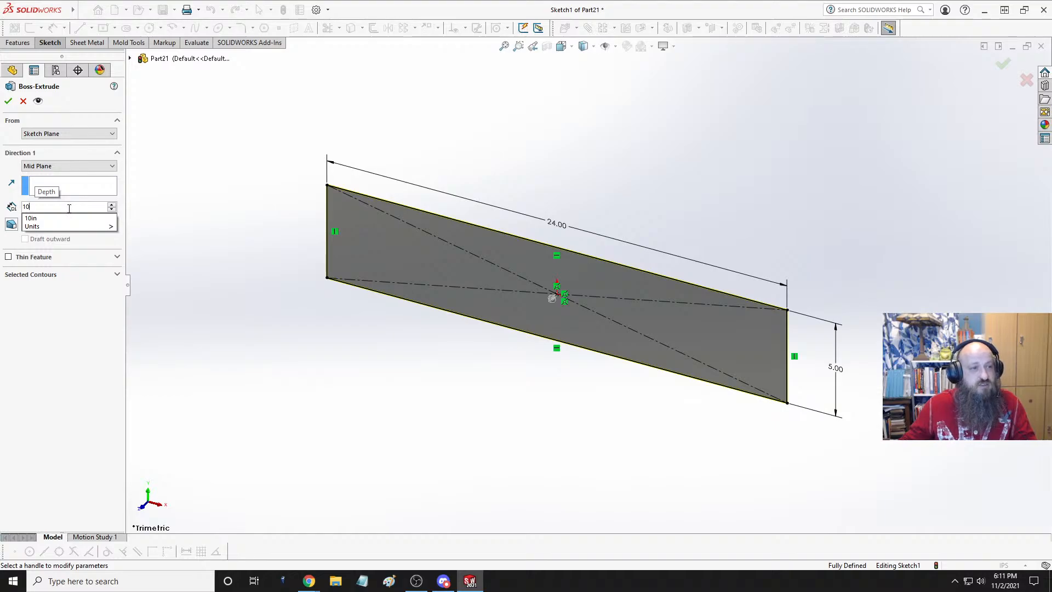
click(61, 219)
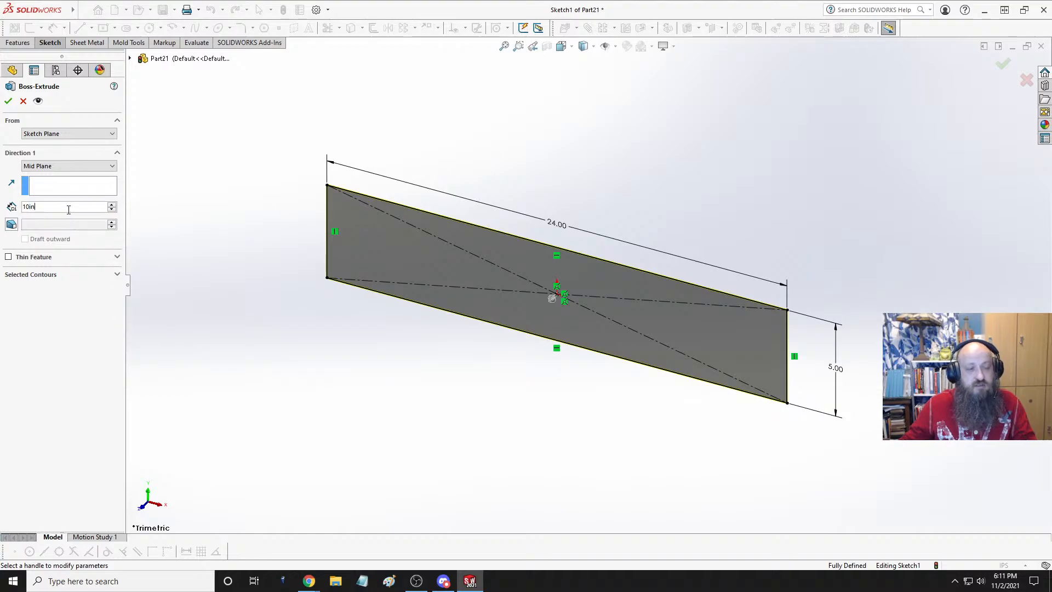
click(8, 101)
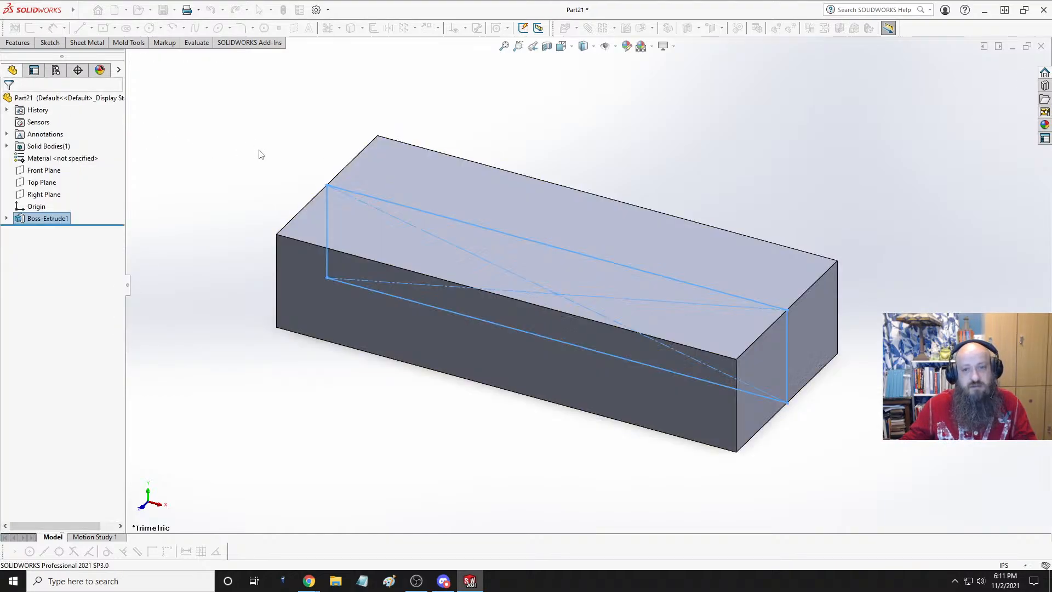
- Assign the material 1060 Alloy from the Aluminium Alloys category to the part
right_click(64, 159)
click(94, 163)
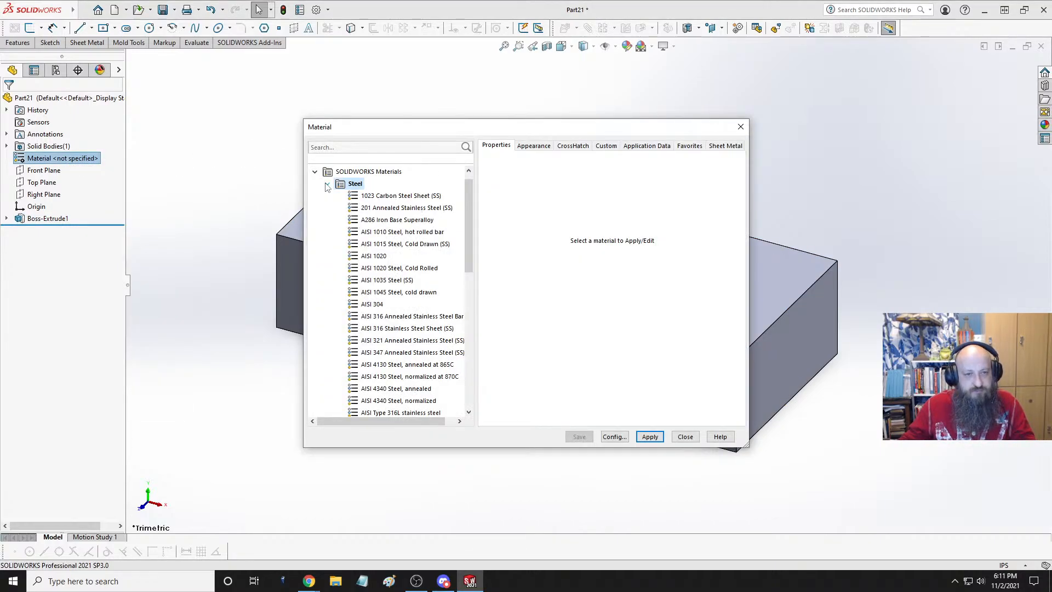
click(326, 184)
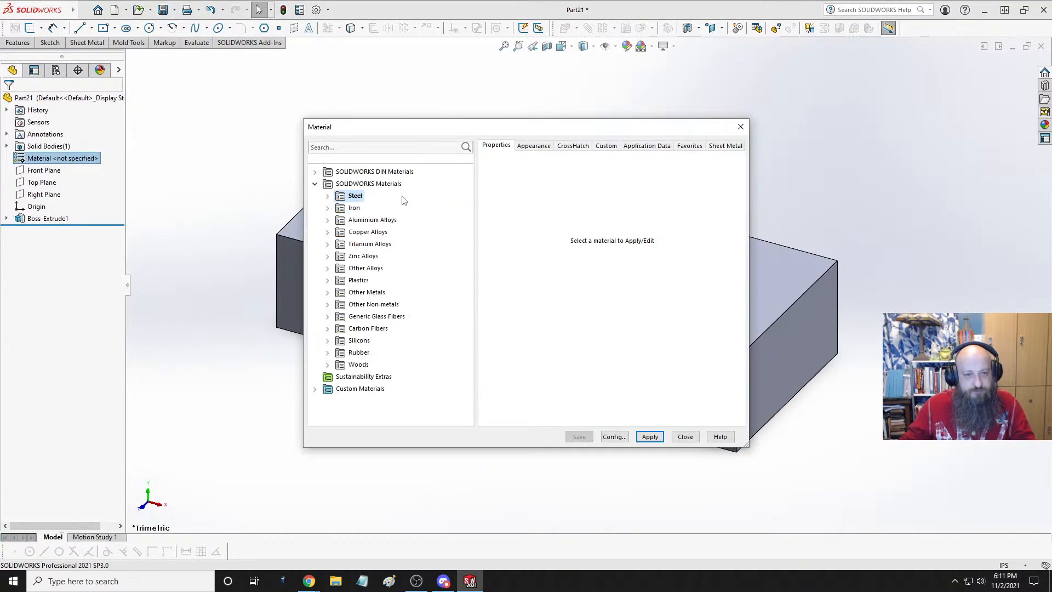
click(328, 220)
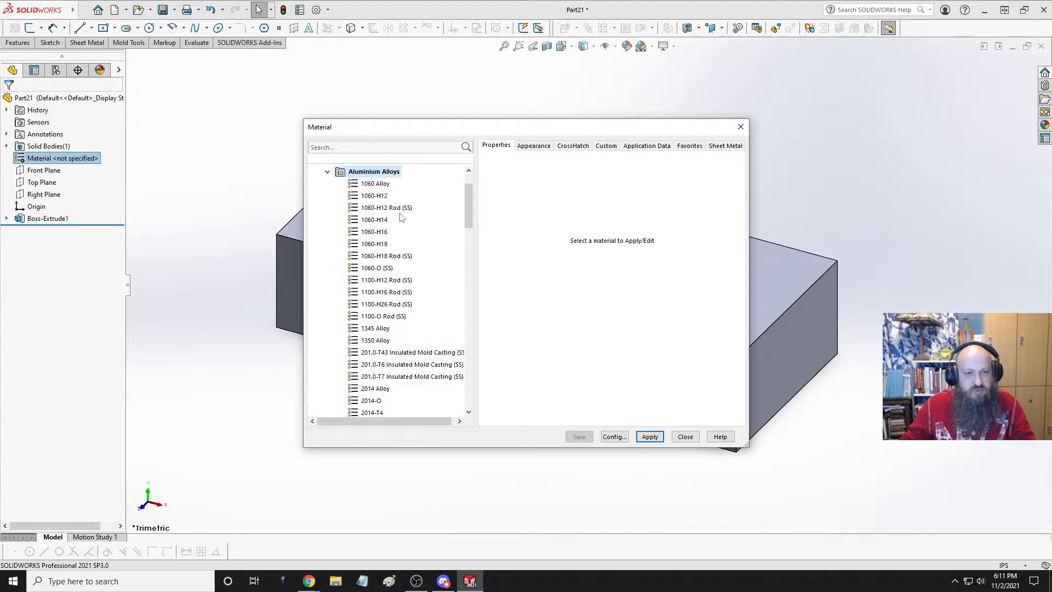
click(388, 187)
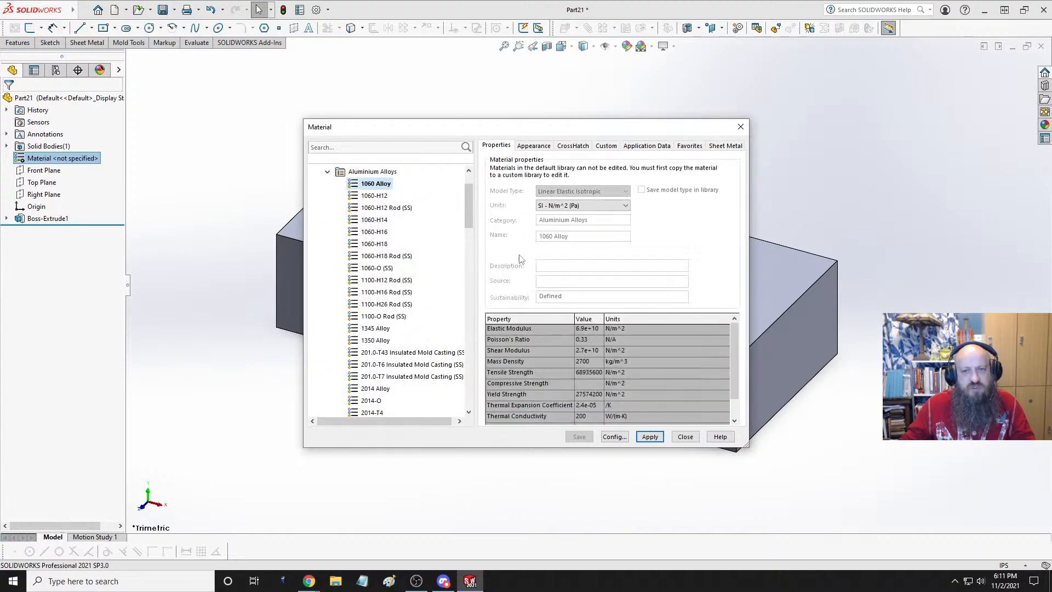
click(650, 437)
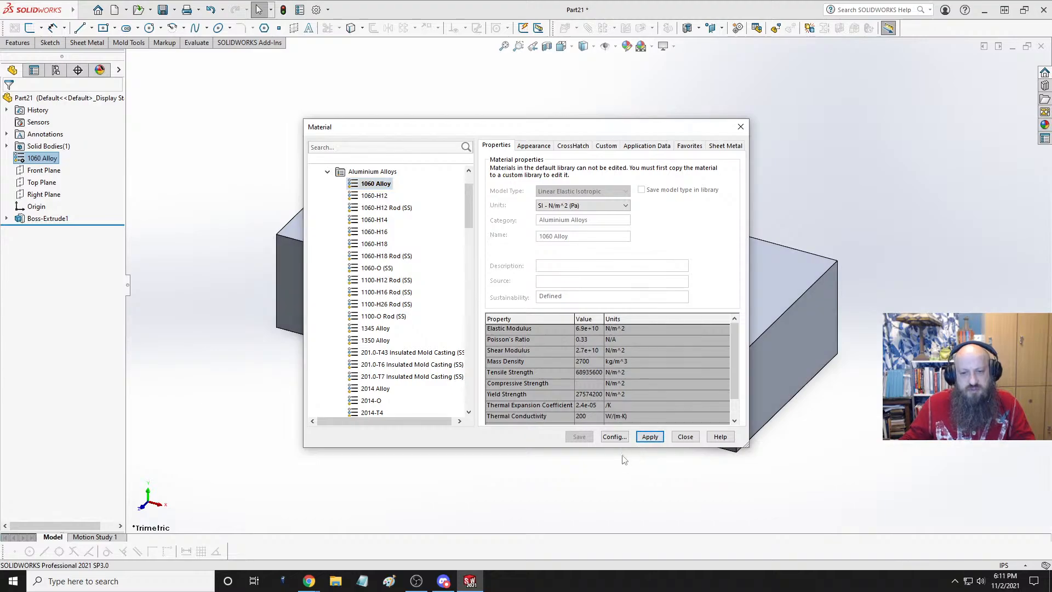
click(685, 437)
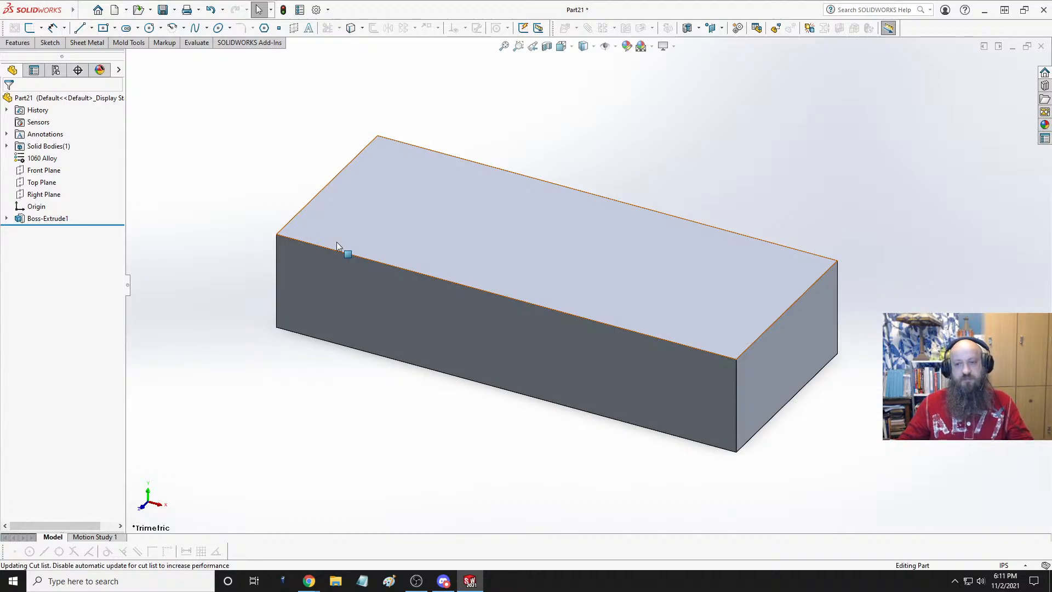
- Turn the block to the Right view so its end face is seen straight on
key(space)
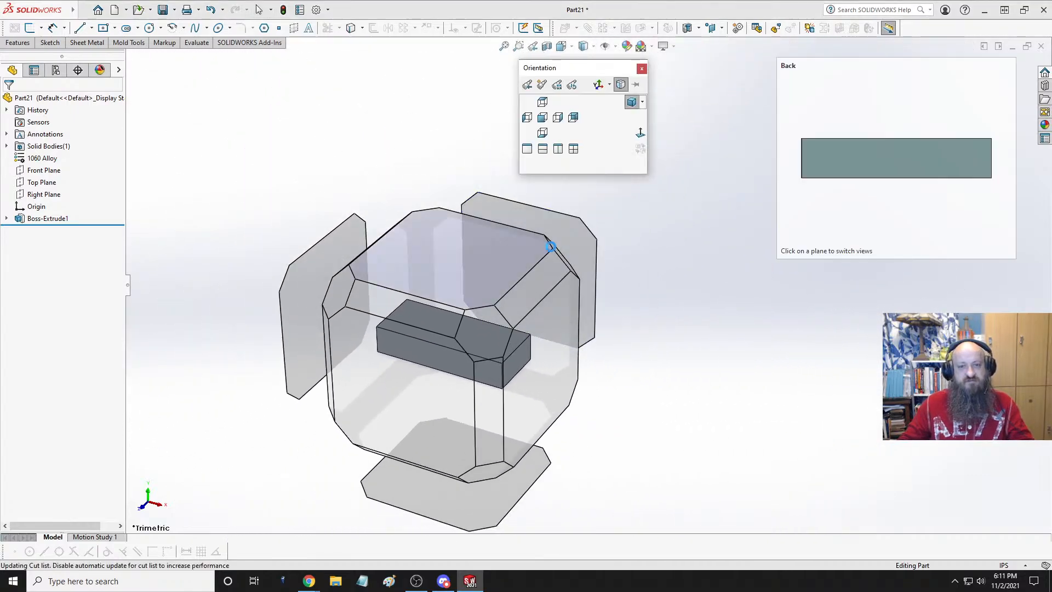
click(550, 332)
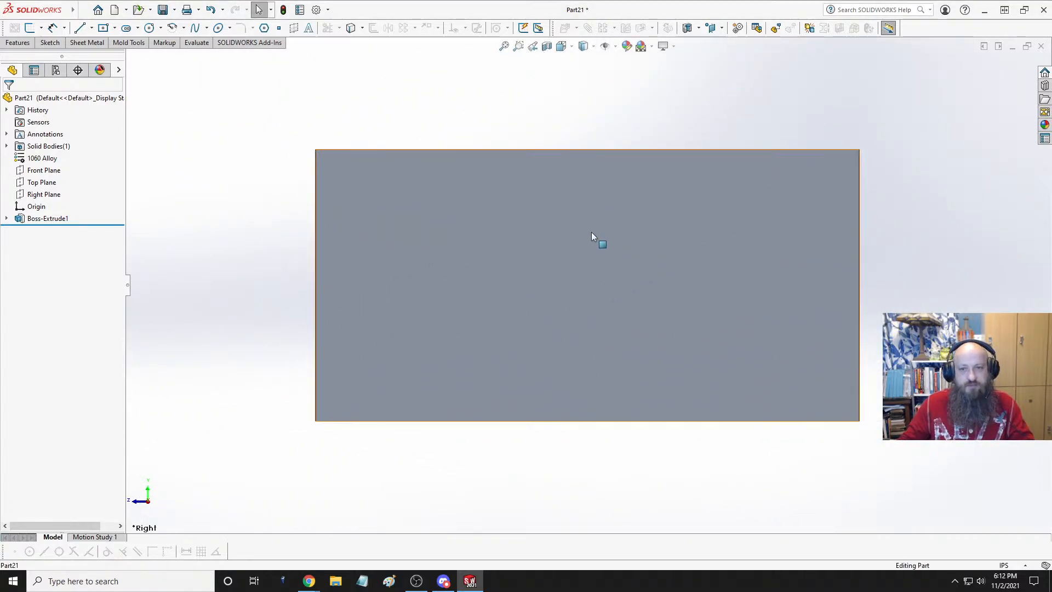
click(567, 203)
click(449, 120)
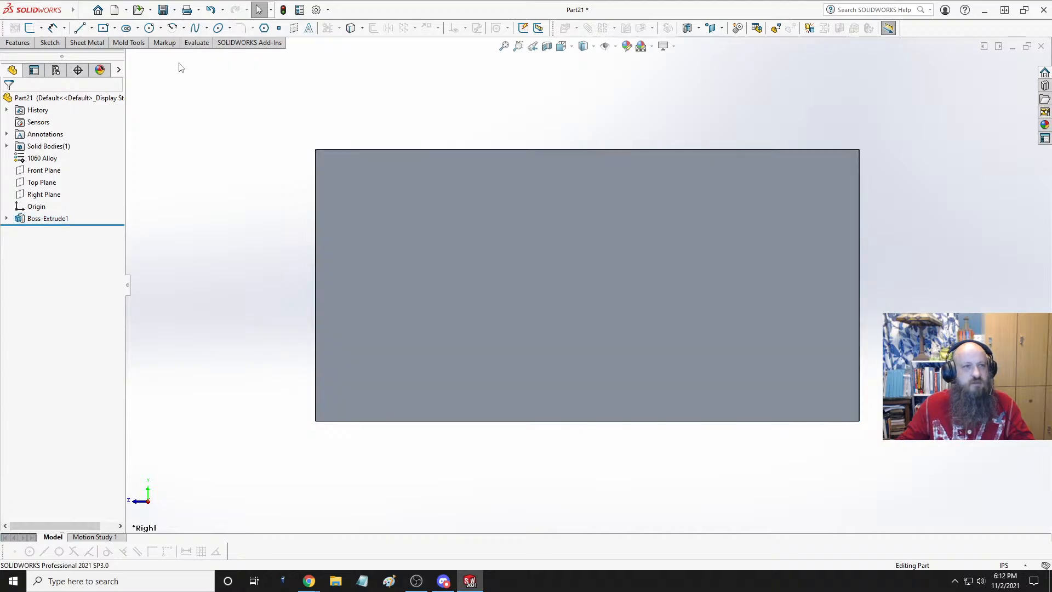
click(149, 29)
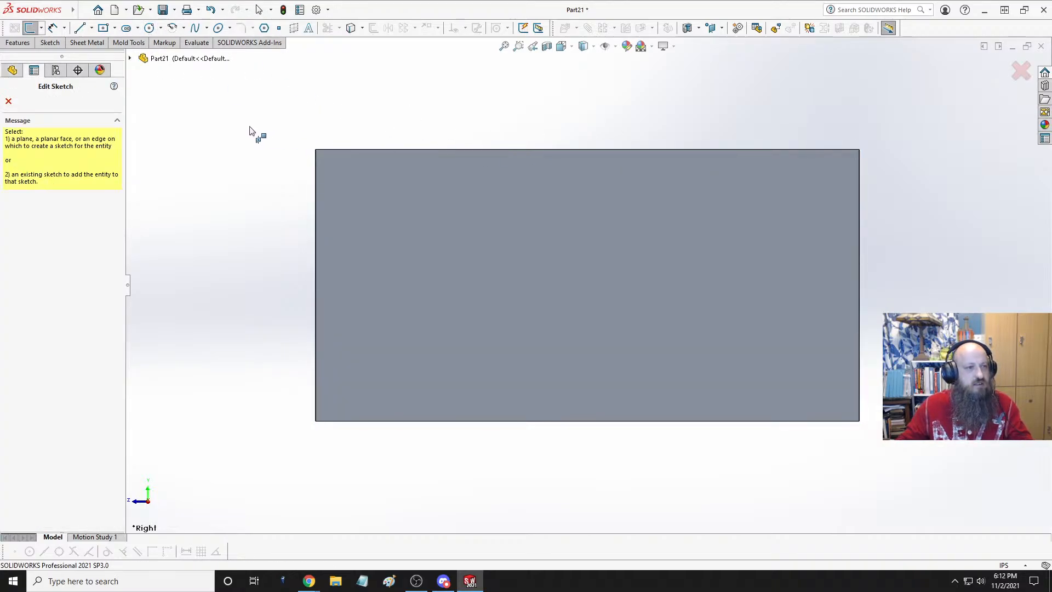
click(613, 267)
key(Escape)
click(1027, 80)
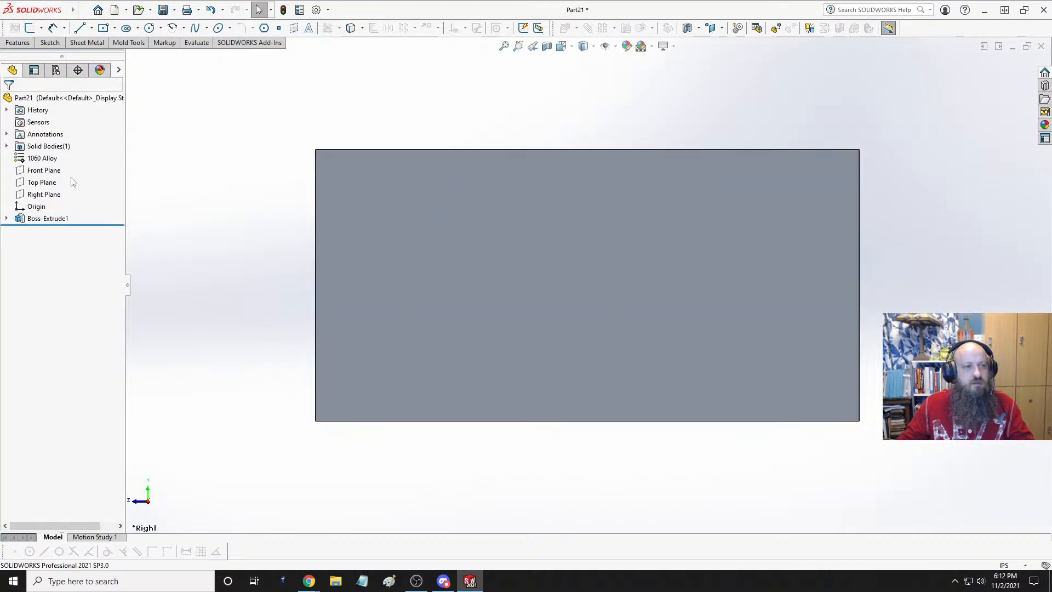
- Sketch a circle of about 3.56 in radius on the Right Plane, centred on the midpoint of the block's upper edge
click(44, 195)
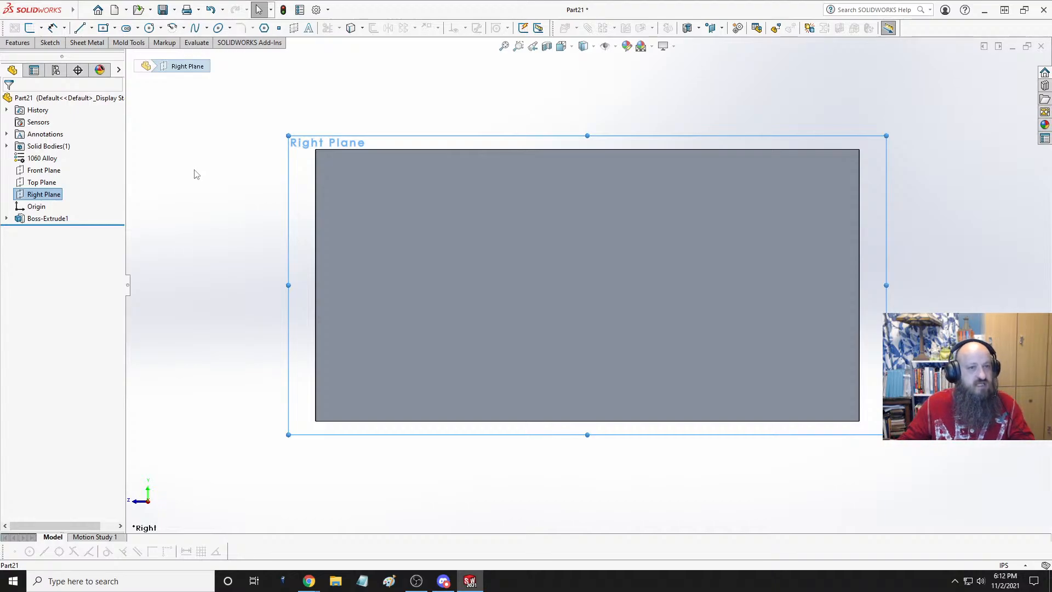
right_click(61, 194)
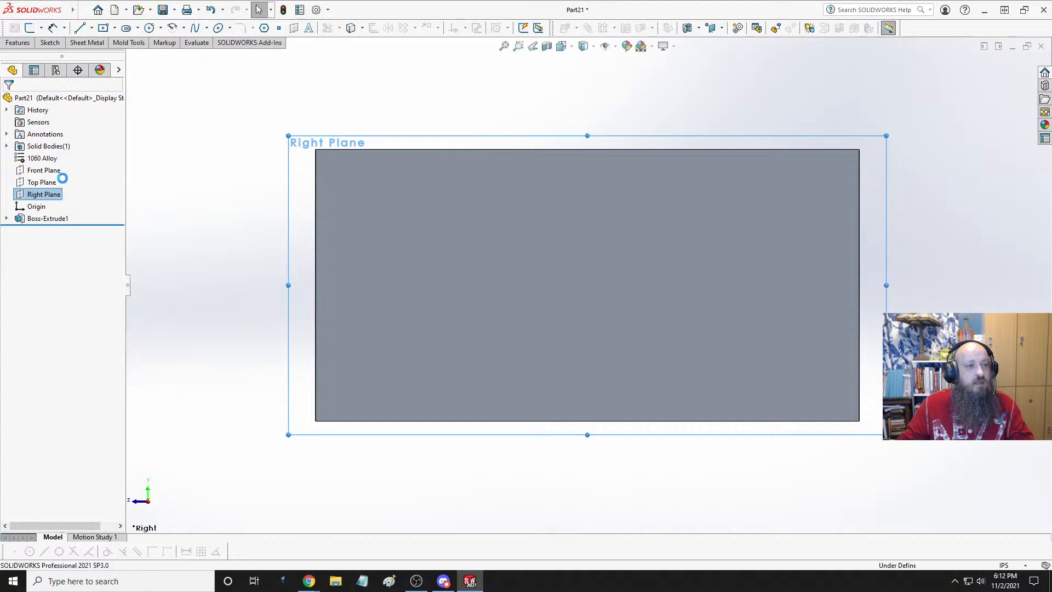
click(64, 183)
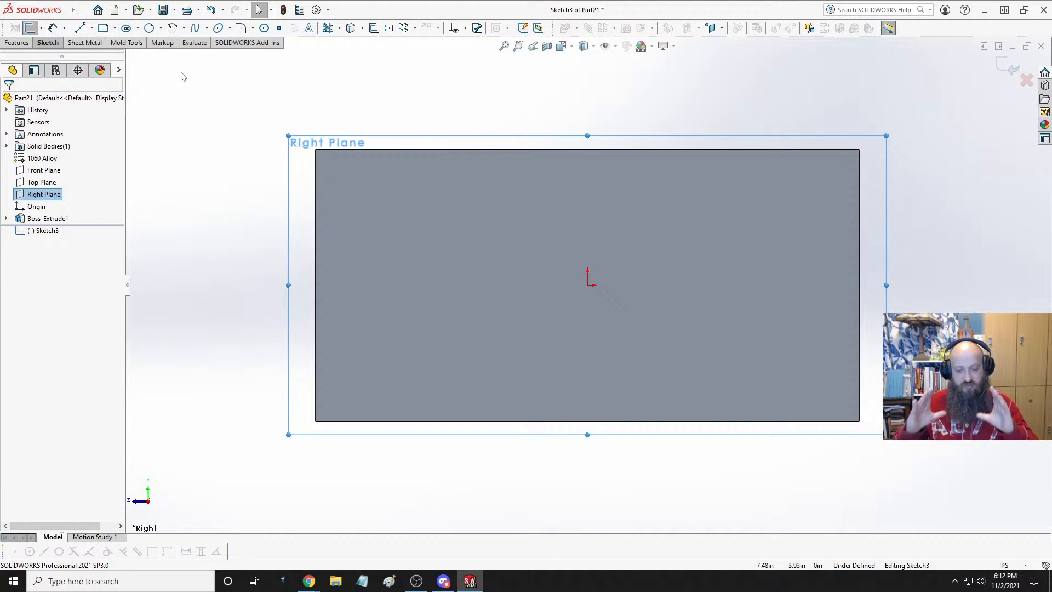
click(149, 27)
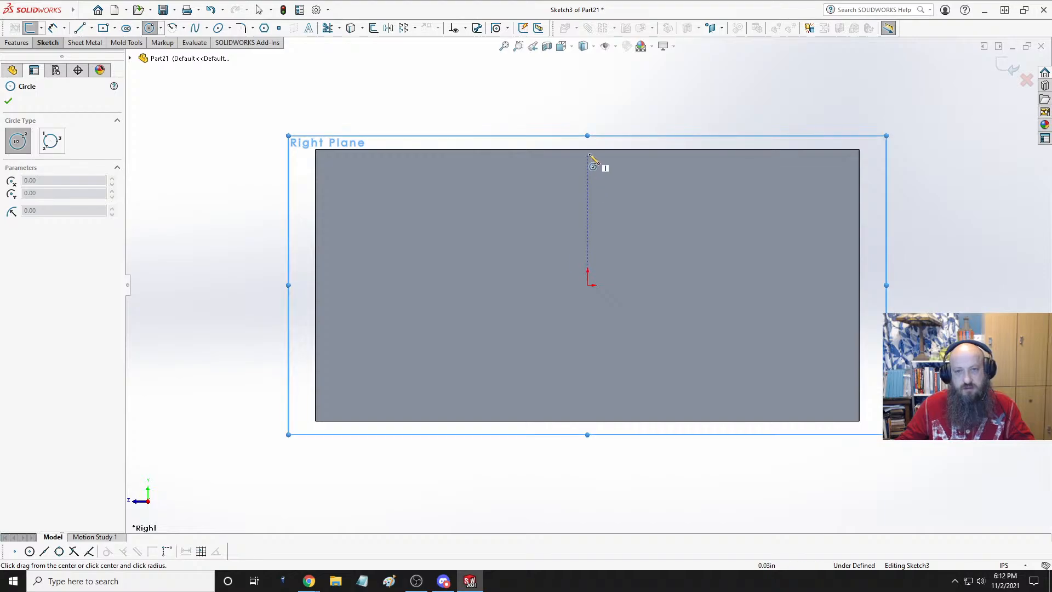
click(586, 149)
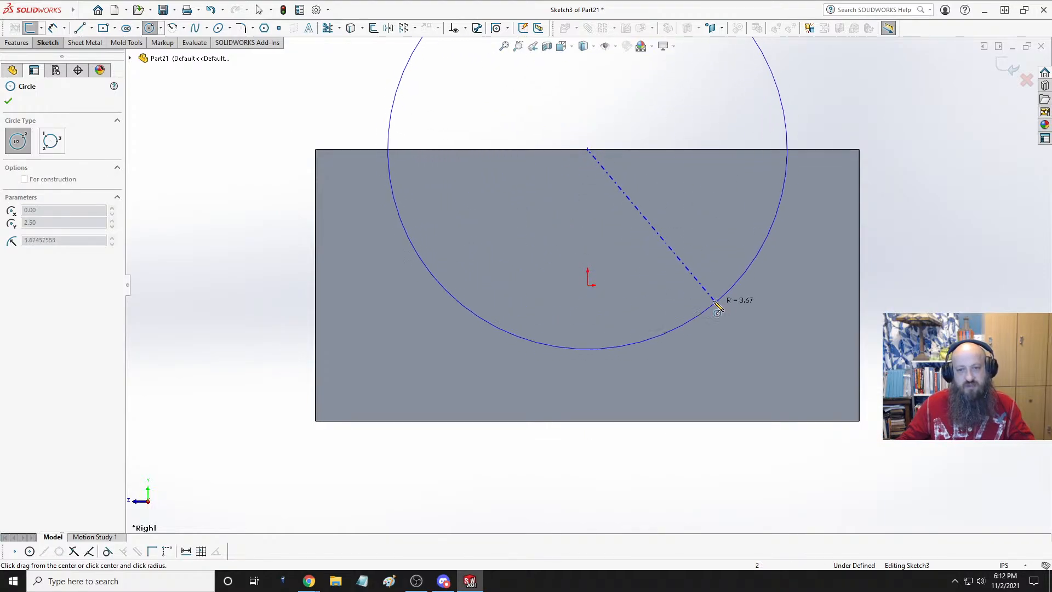
click(714, 298)
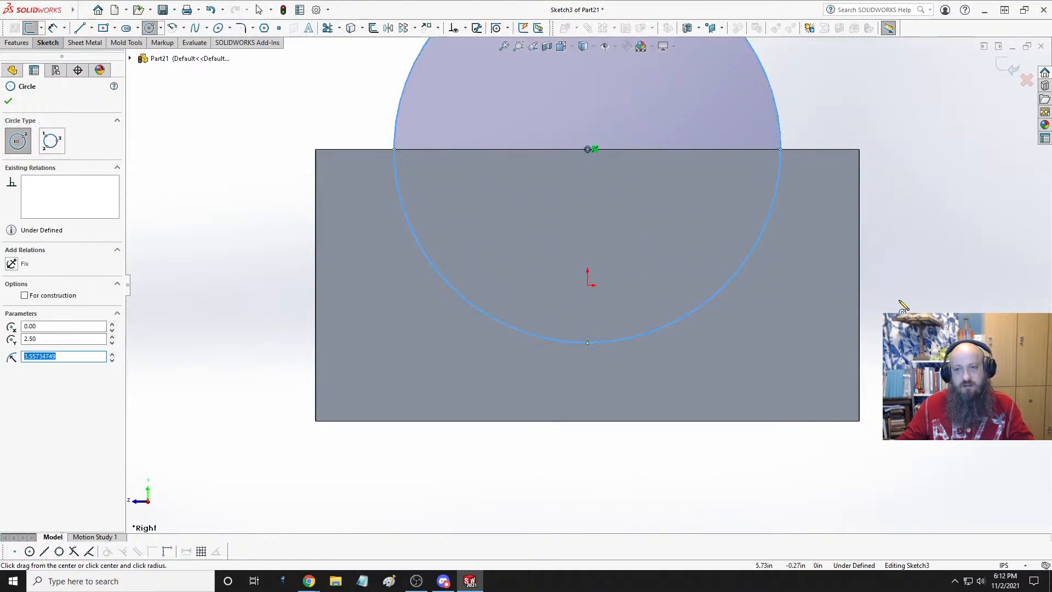
key(Escape)
key(f)
scroll(735, 230, up, 3)
scroll(680, 229, down, 2)
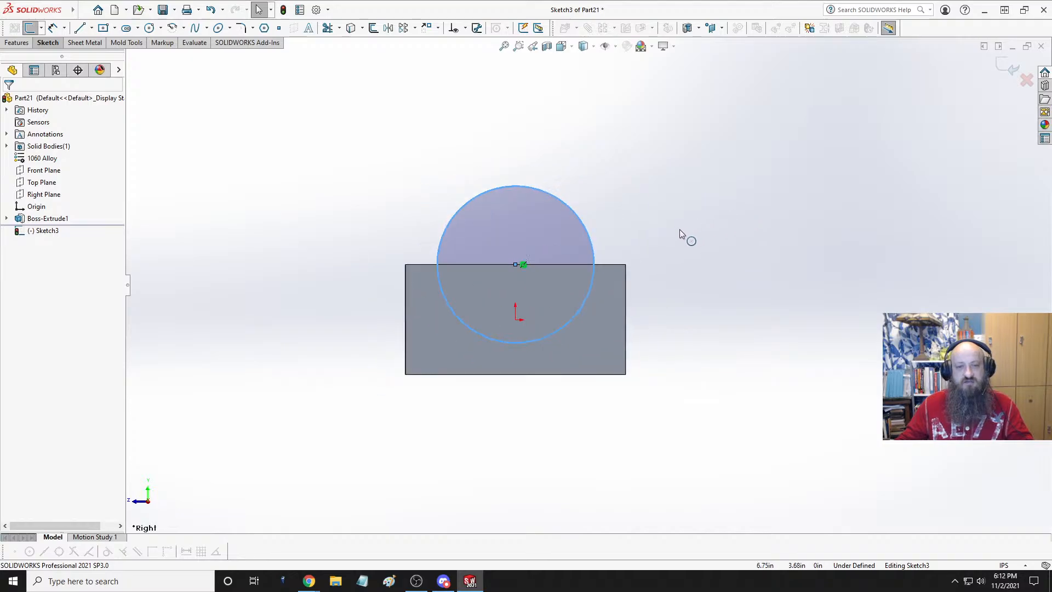
scroll(672, 237, down, 1)
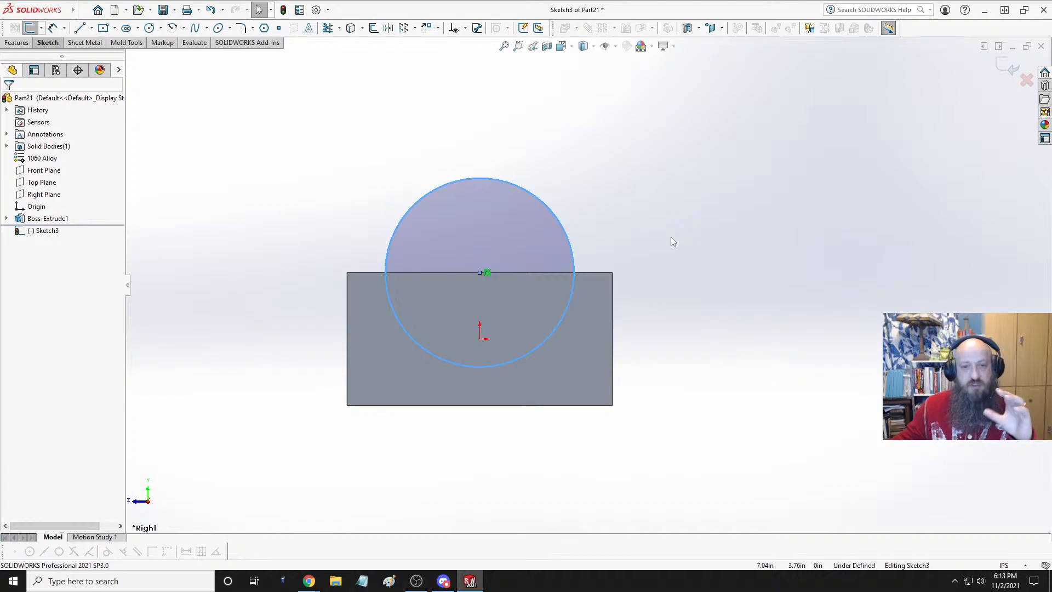
- Dimension the circle's diameter and set it to 9 in
click(225, 122)
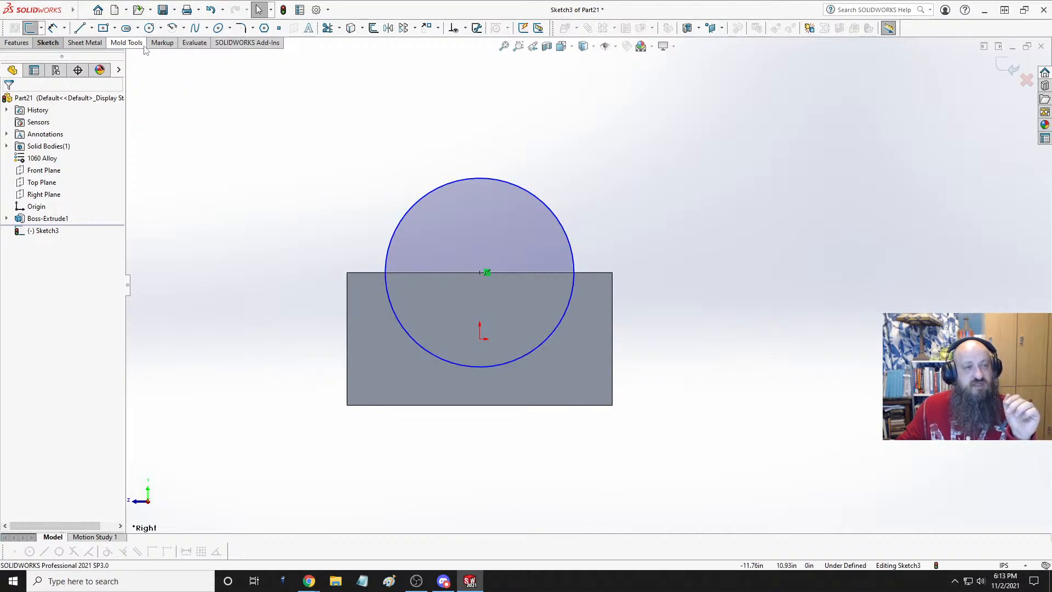
click(53, 27)
click(557, 212)
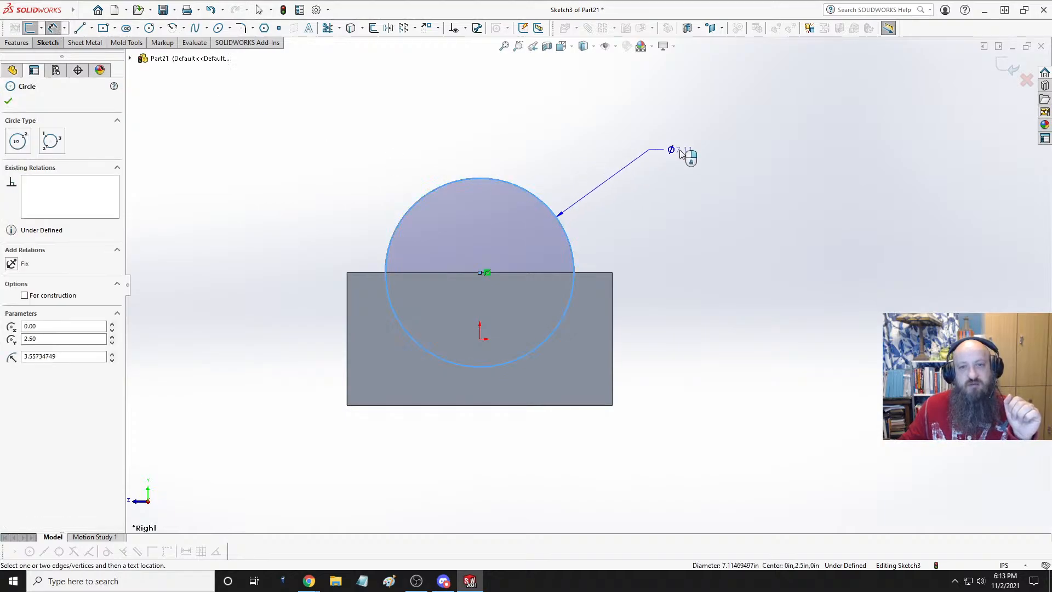
click(681, 156)
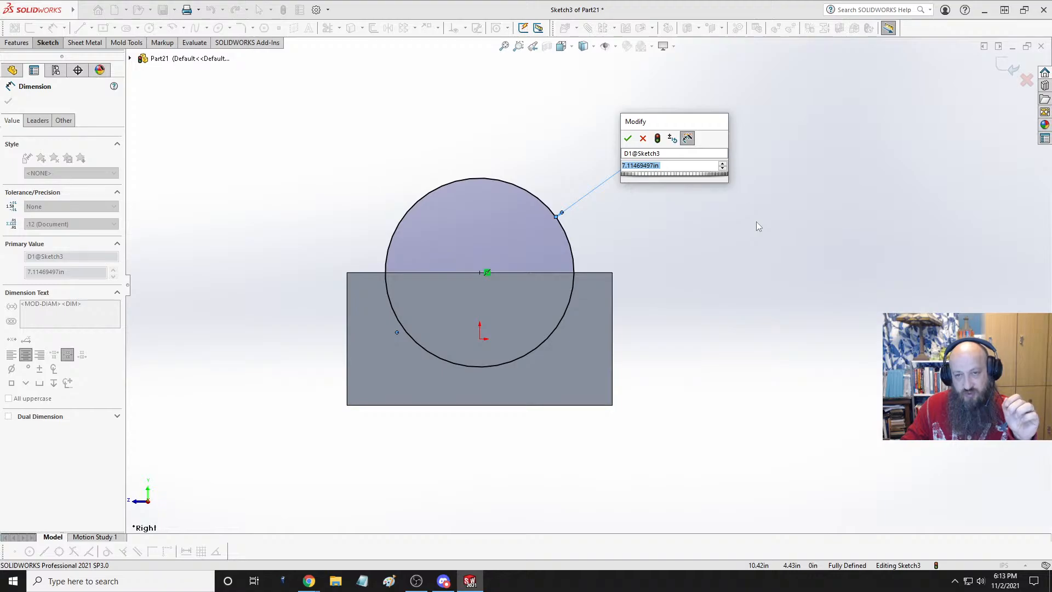
text(9)
key(Return)
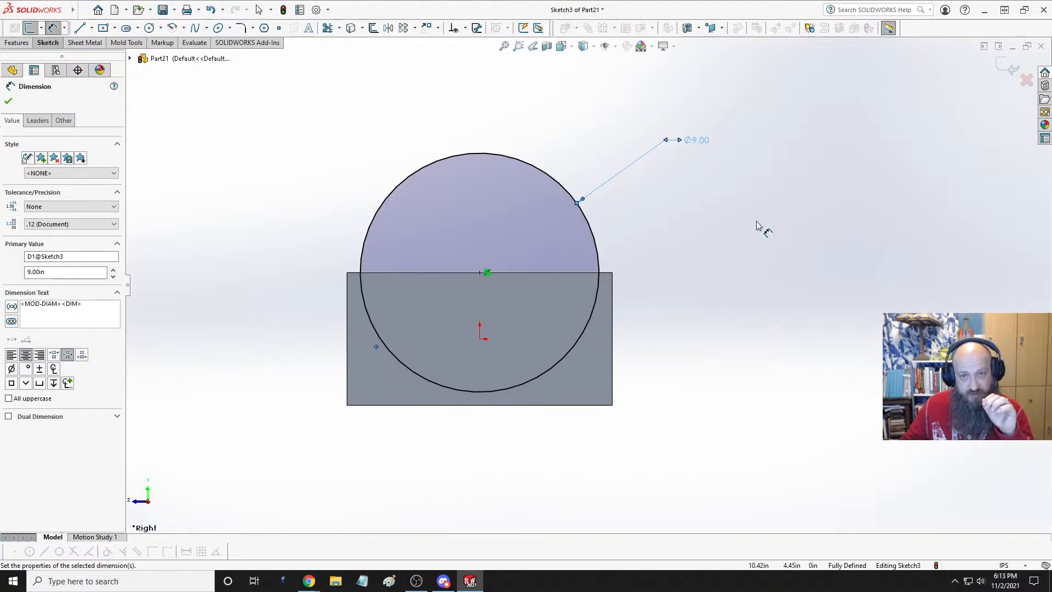
click(710, 185)
- Draw a smaller circle concentric with the 9 in circle and set its diameter to 8 in
click(149, 28)
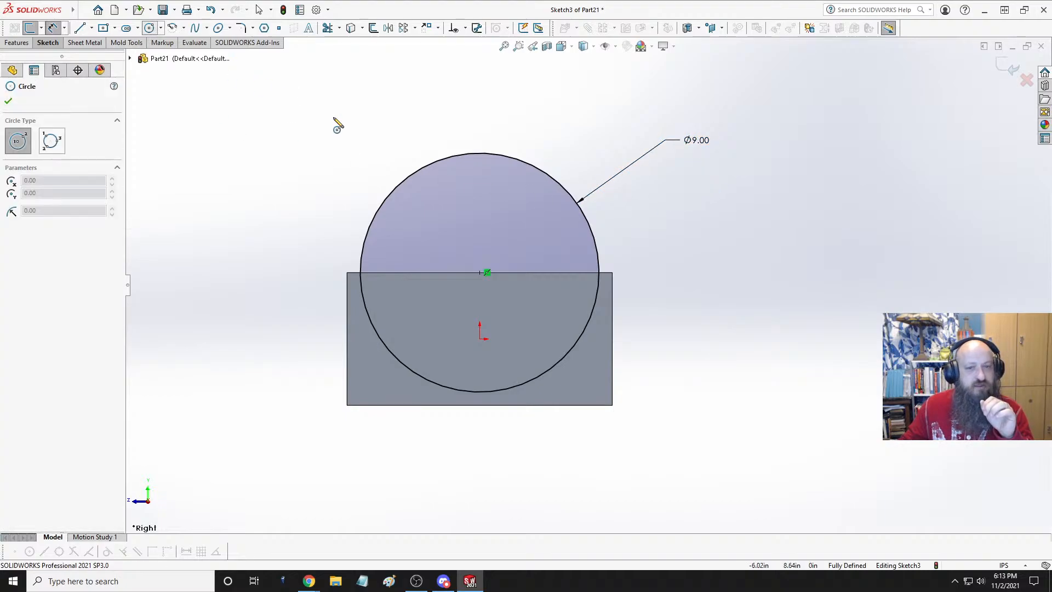
click(480, 272)
click(530, 202)
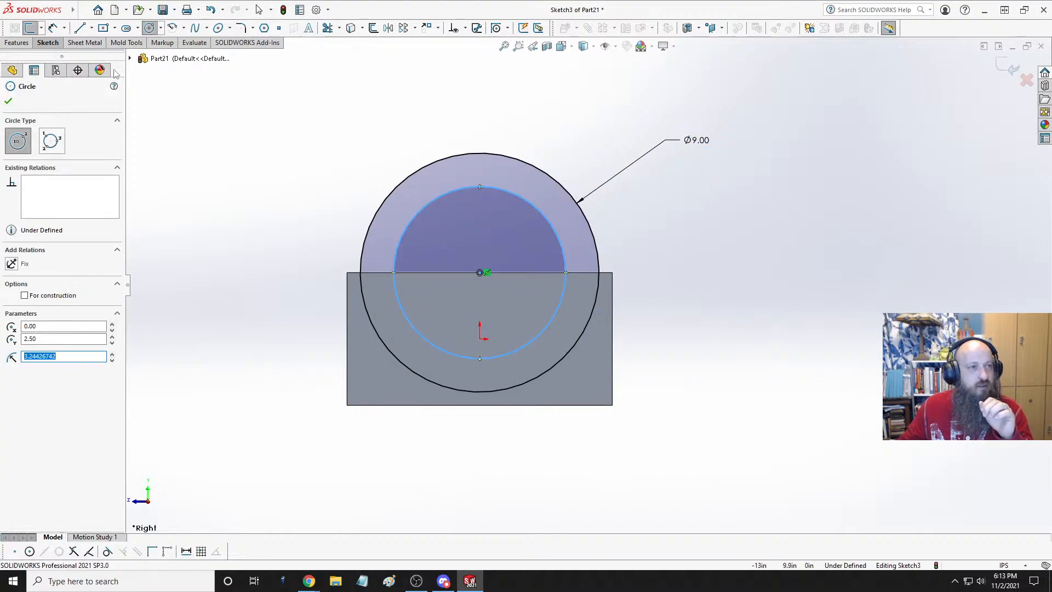
click(53, 28)
click(511, 192)
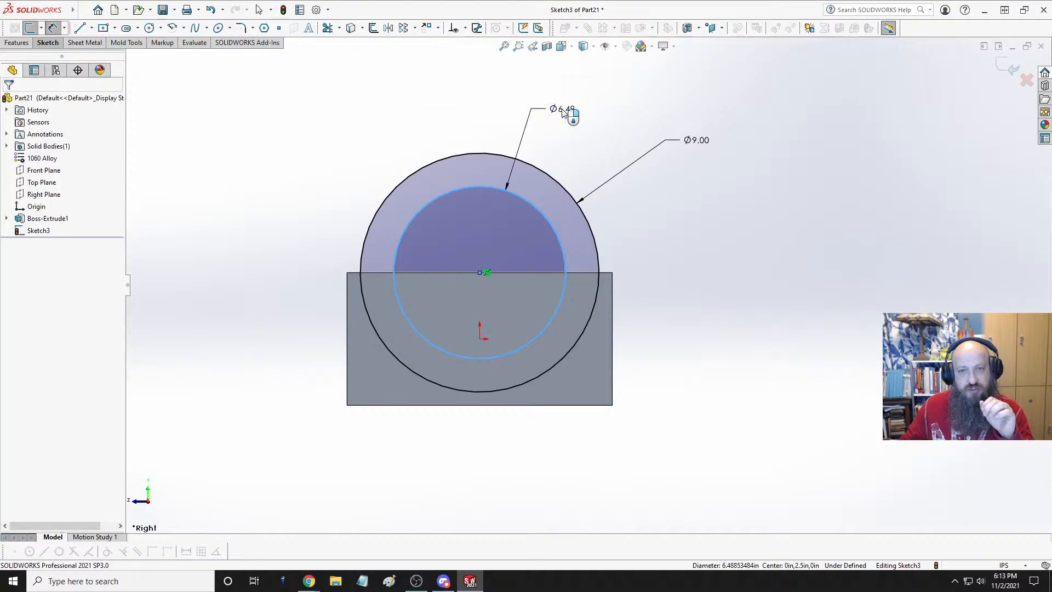
click(568, 111)
key(Return)
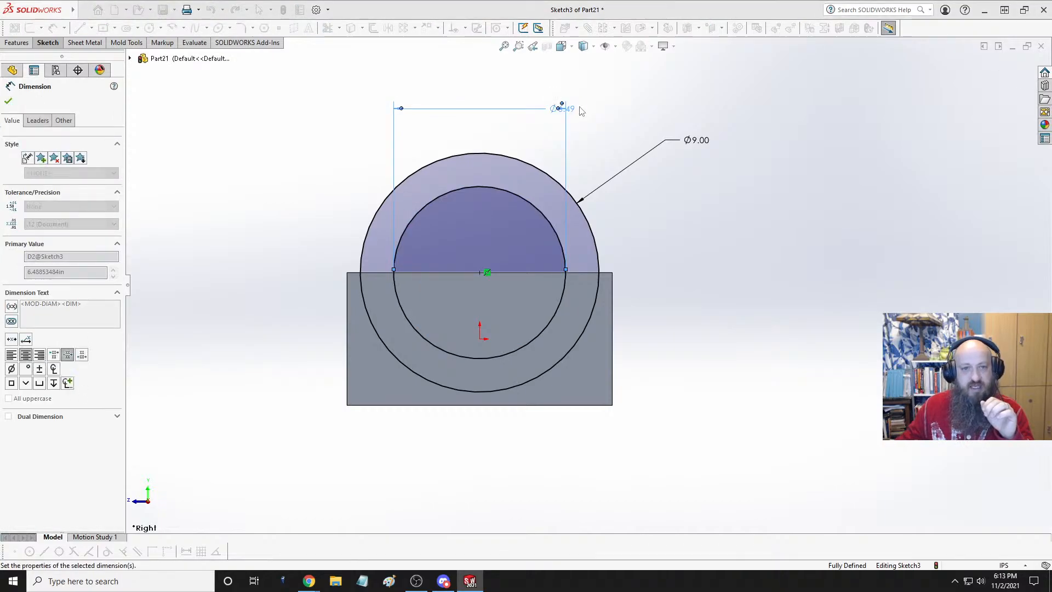
key(Escape)
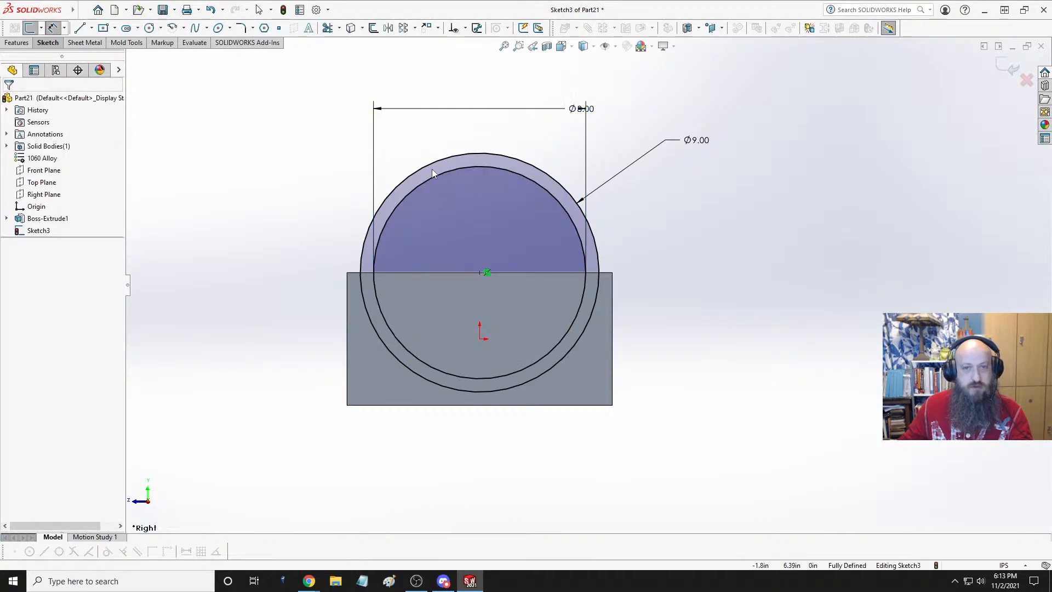
key(Escape)
- Convert the inner circle to construction geometry and centre its diameter dimension text between the extension lines
click(465, 168)
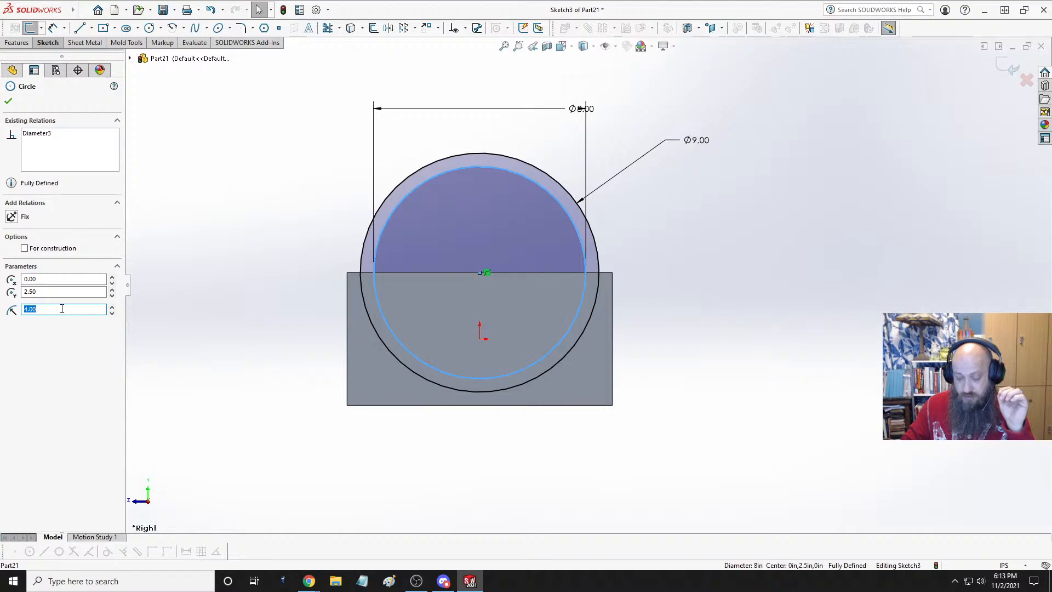
key(Home)
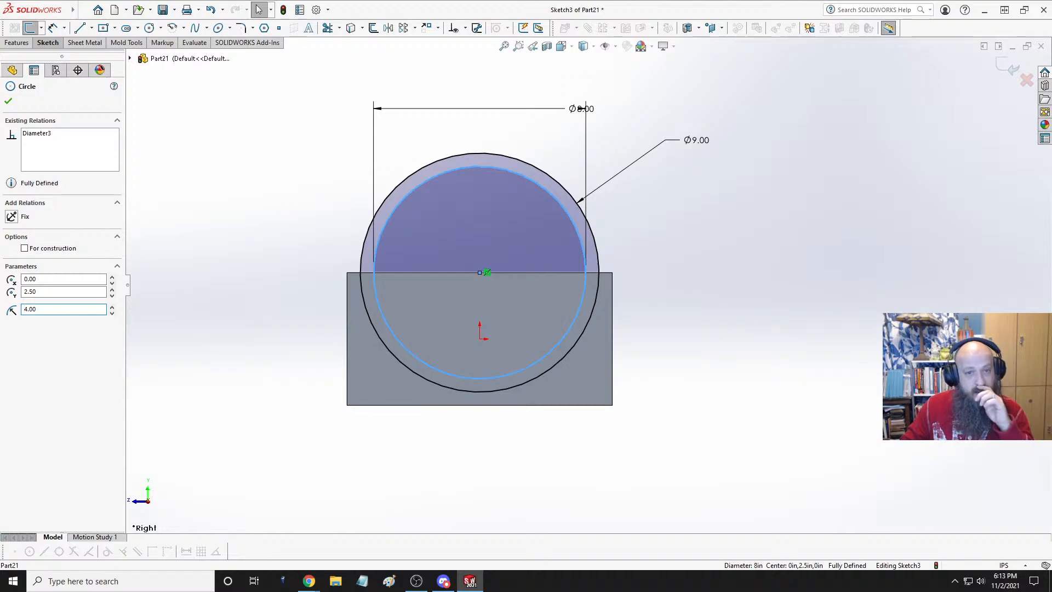
click(24, 248)
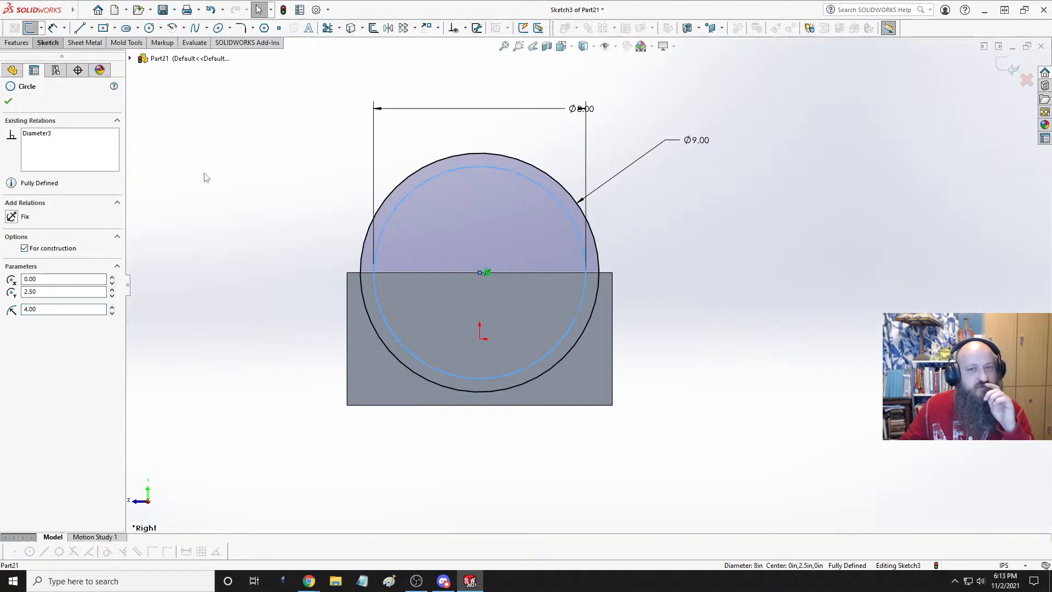
click(8, 101)
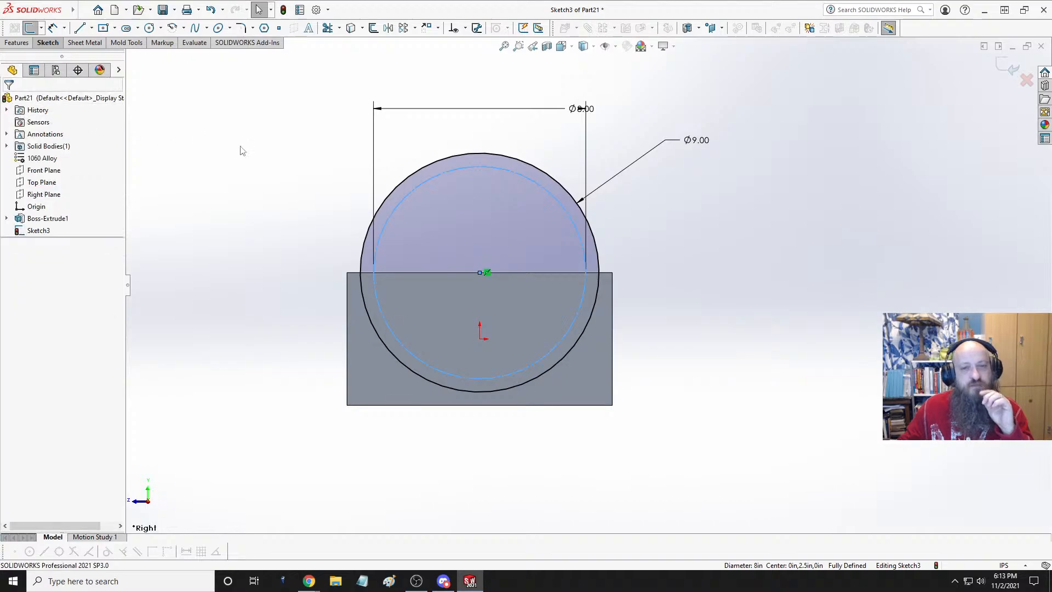
drag(581, 108, 466, 111)
click(299, 148)
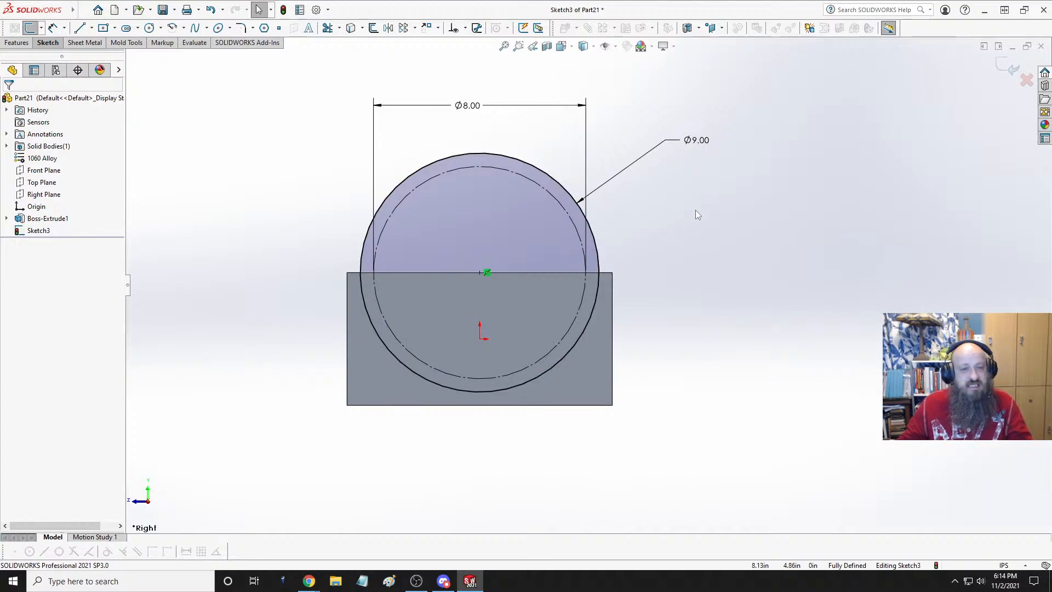
- Cut the circle sketch through the block with an Extruded Cut, using the Mid Plane end condition and a depth of 23 in
mouse_move(696, 210)
middle_down()
mouse_move(686, 207)
mouse_move(758, 266)
mouse_move(766, 235)
mouse_move(751, 249)
mouse_move(749, 221)
mouse_move(740, 249)
mouse_move(752, 251)
middle_up()
scroll(723, 219, up, 4)
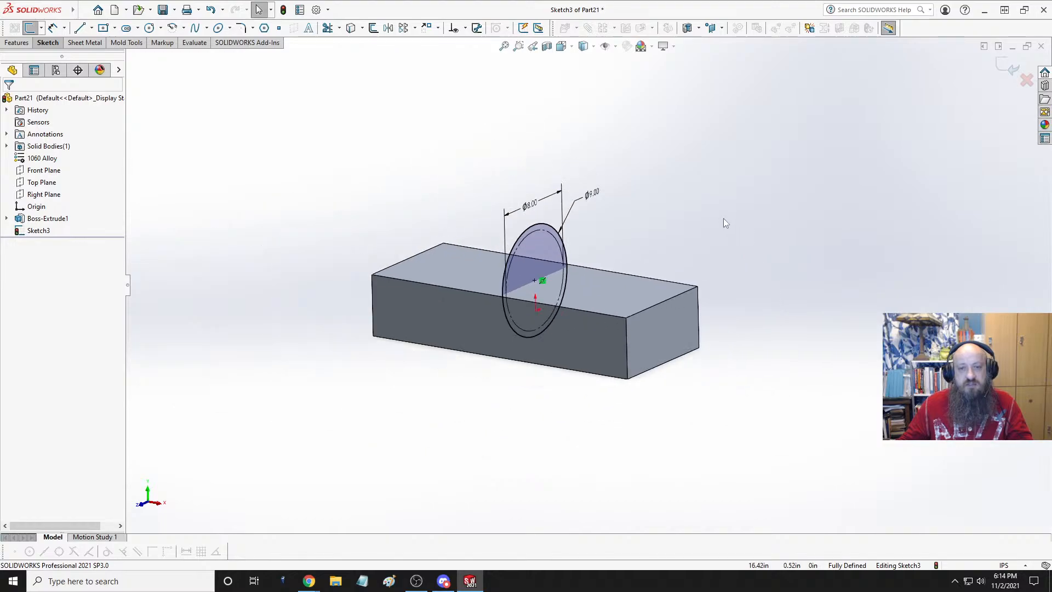
scroll(723, 218, down, 2)
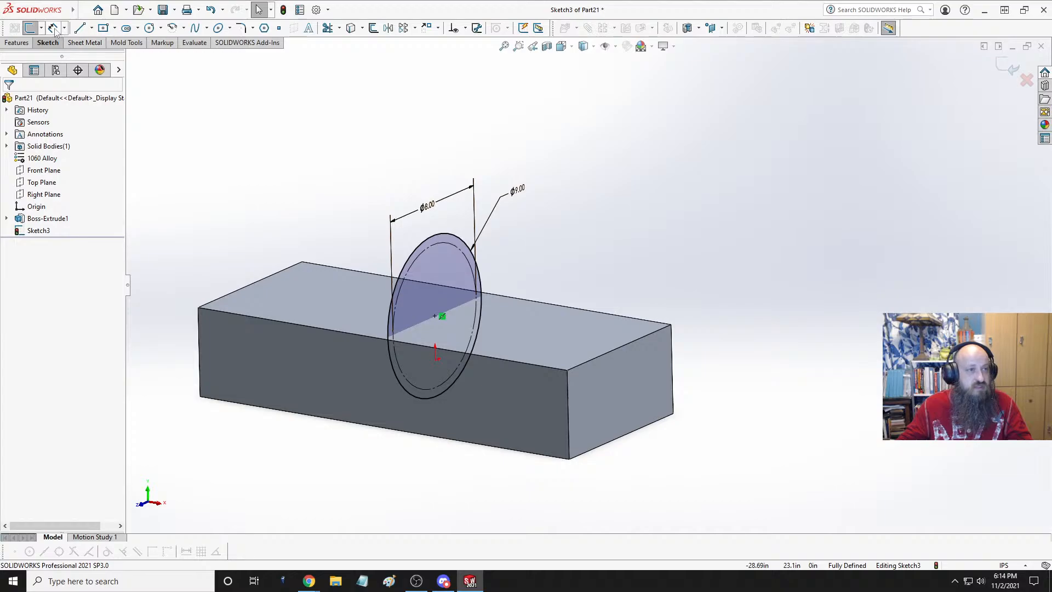
click(17, 42)
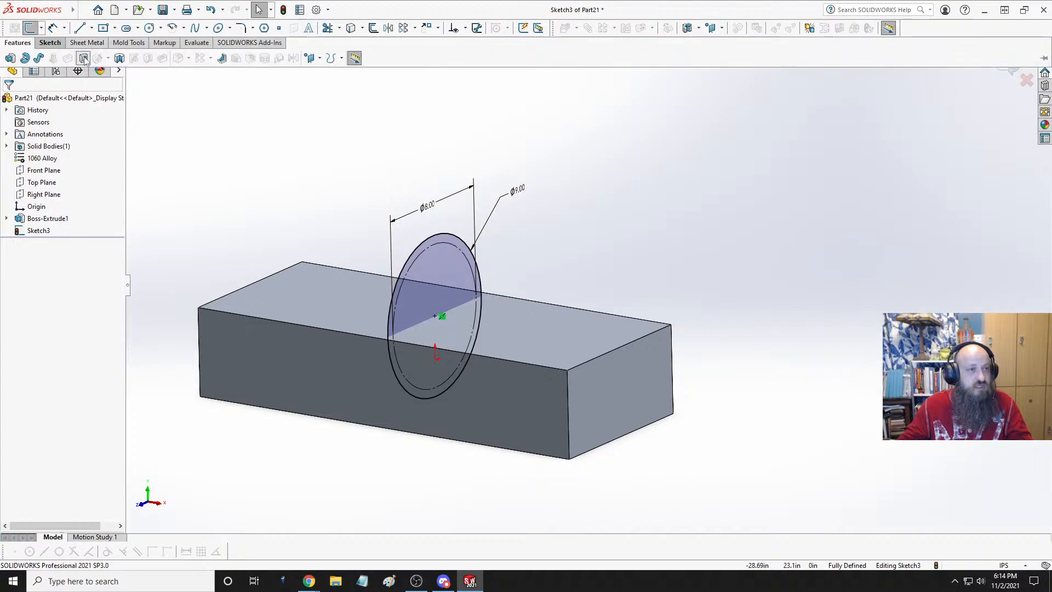
click(83, 58)
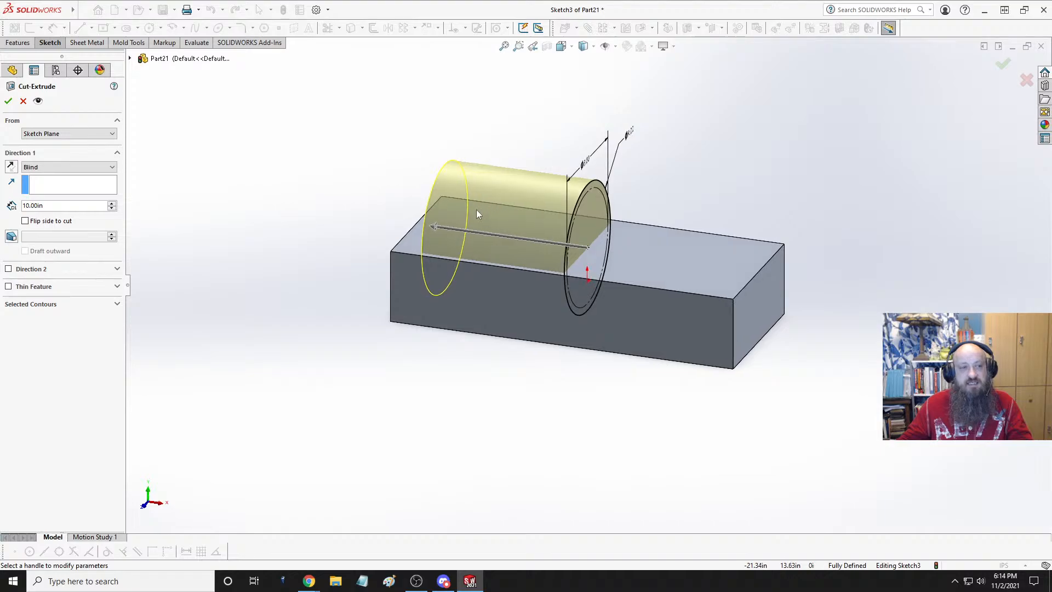
click(57, 167)
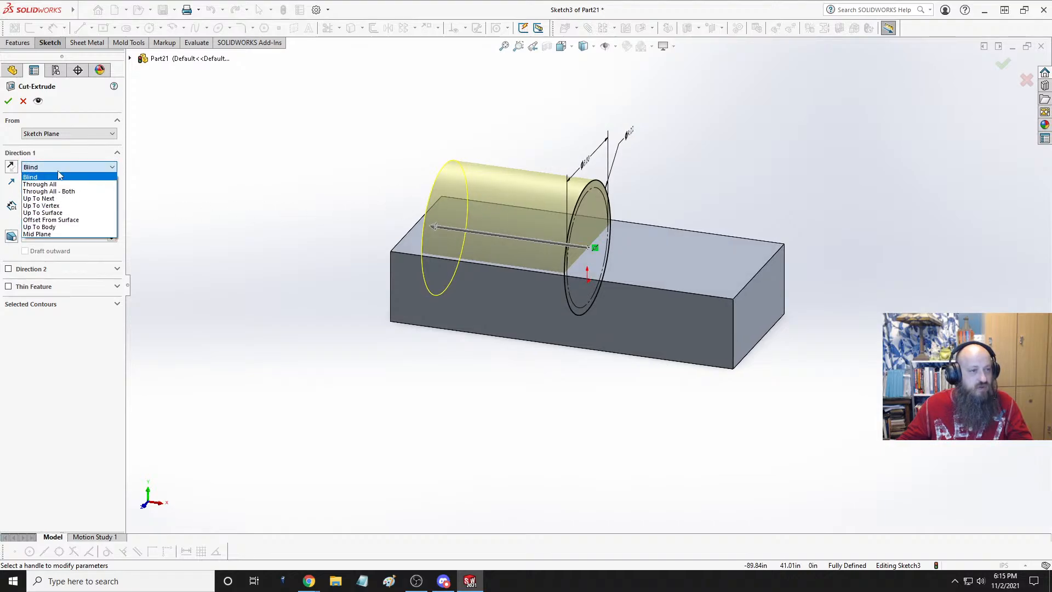
click(48, 234)
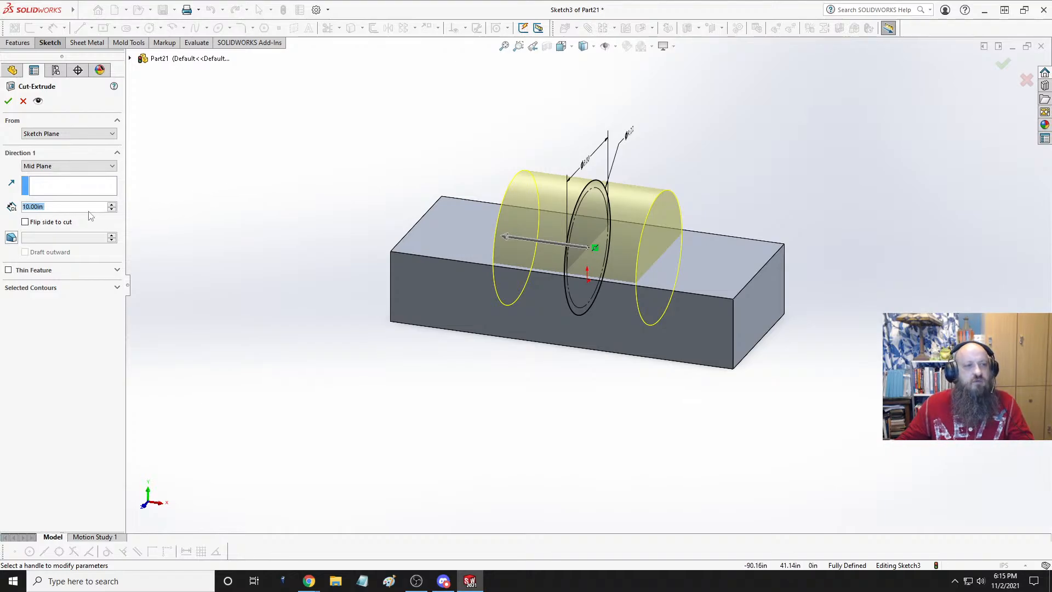
text(23)
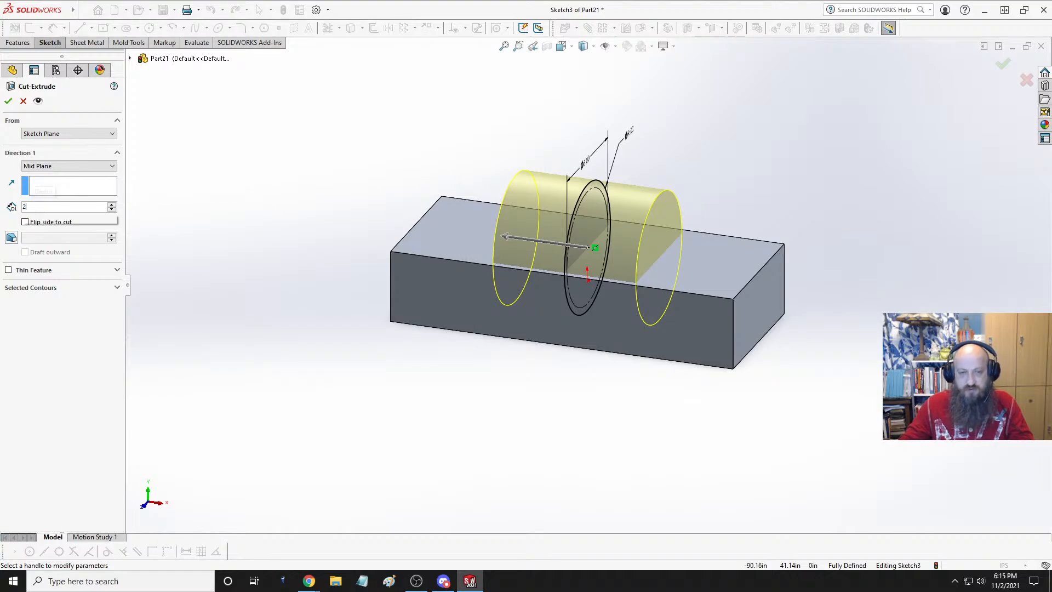
key(Return)
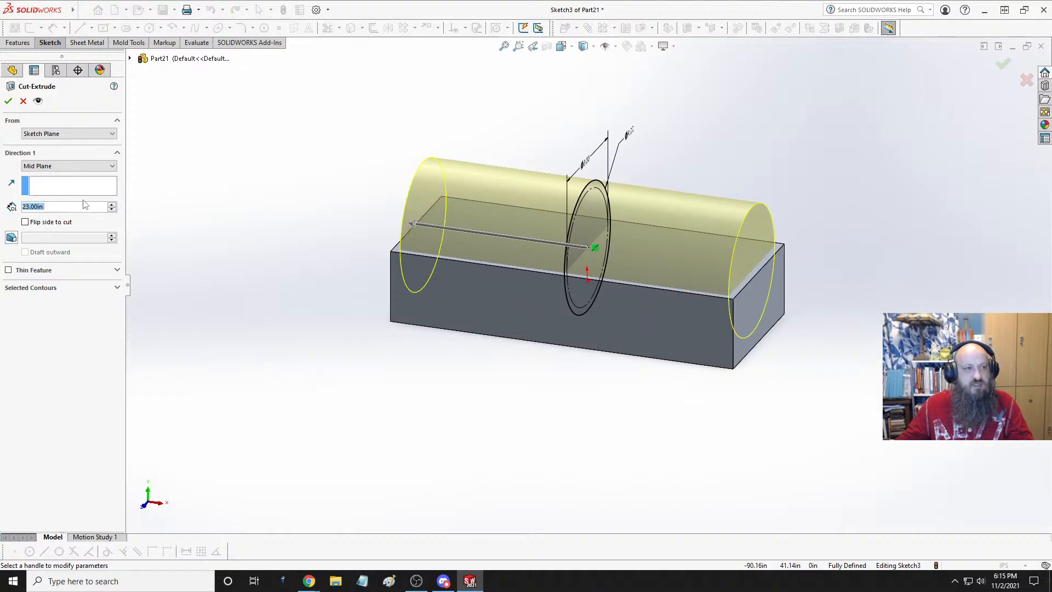
click(8, 101)
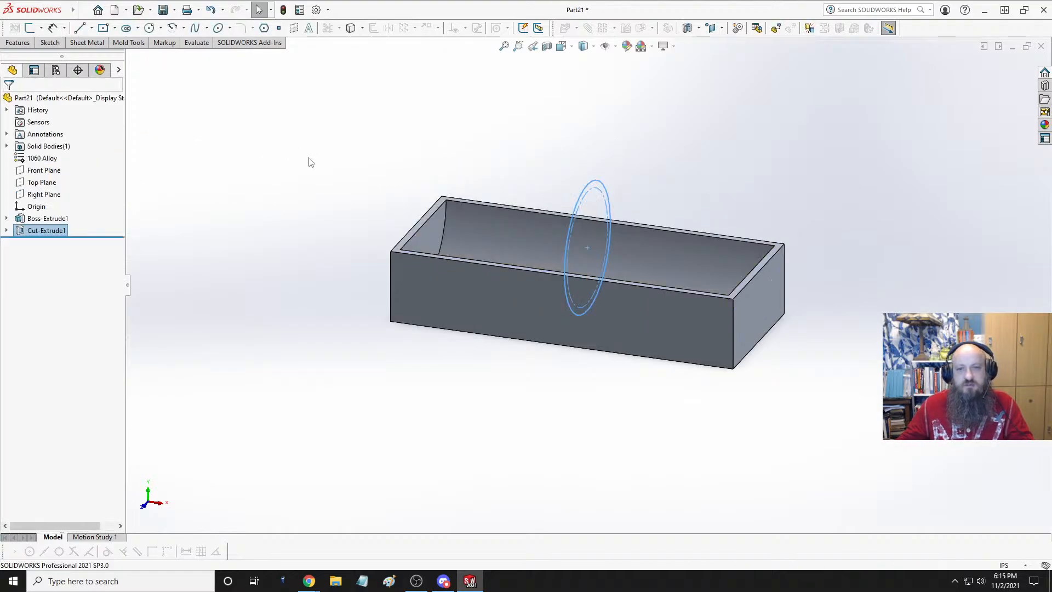
middle_drag(715, 208, 653, 218)
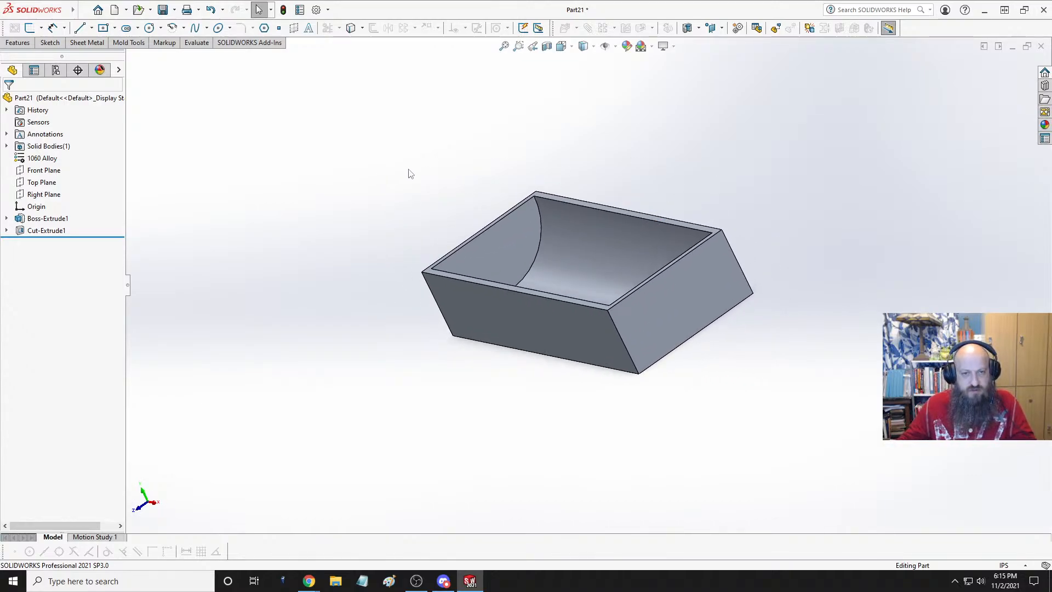
- Open the part SP-188REV-A-TB2400.SLDPRT from the CryptoGenerator folder, look at its shape, and close it again
click(138, 10)
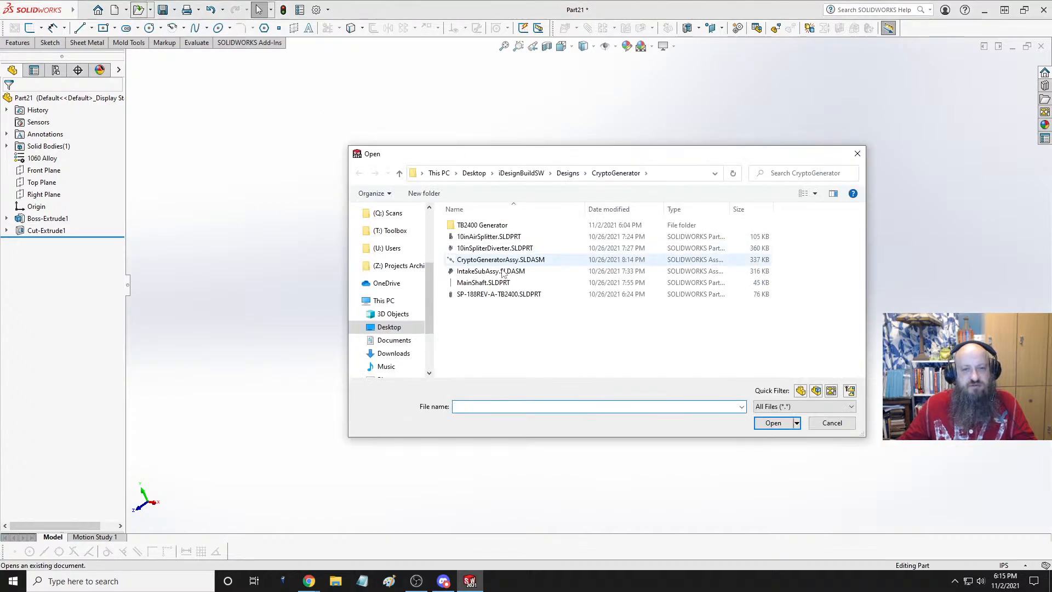
click(499, 295)
click(770, 425)
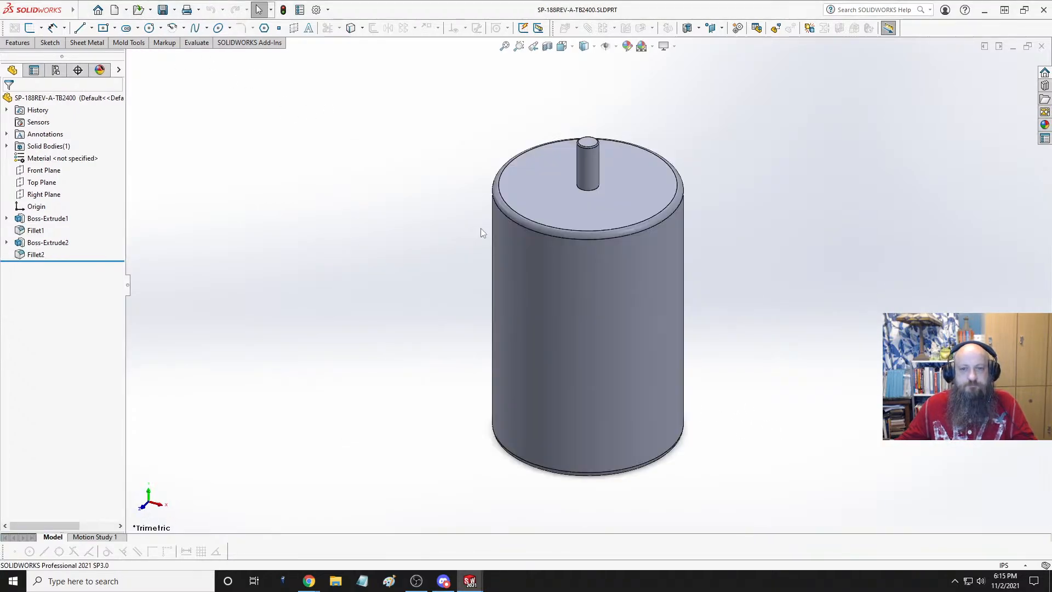
click(1042, 47)
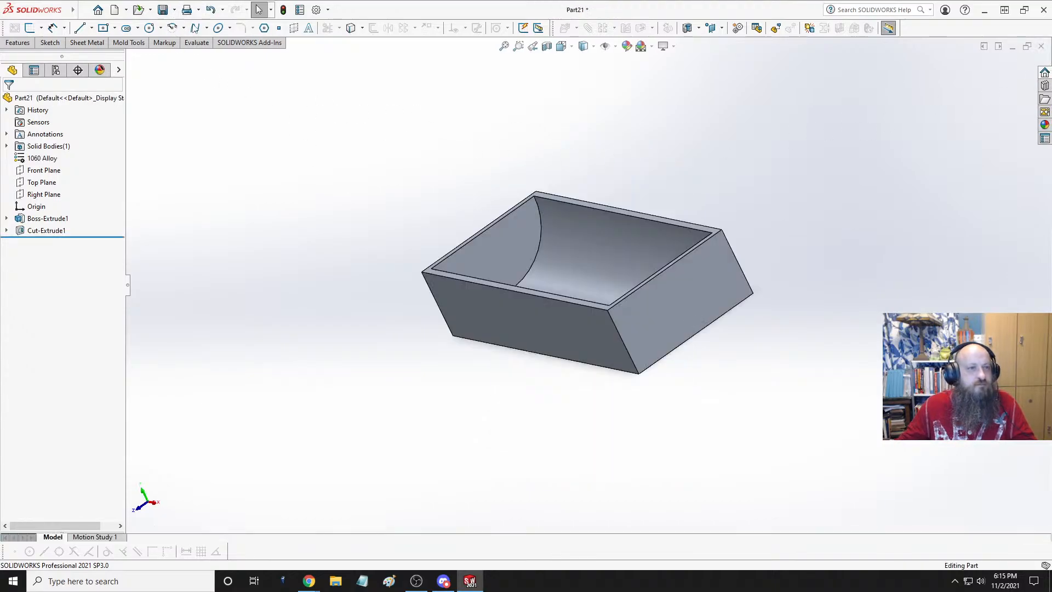
- Open the assembly 61685-017_IGS-TB2400.SLDASM from the TB2400 Generator folder inside CryptoGenerator
click(138, 10)
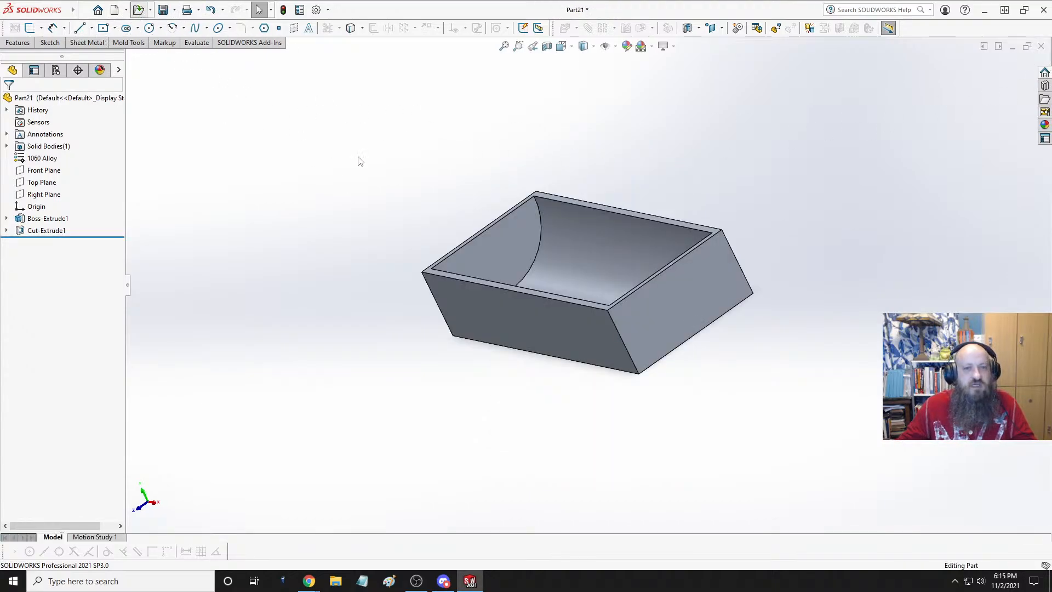
double_click(495, 226)
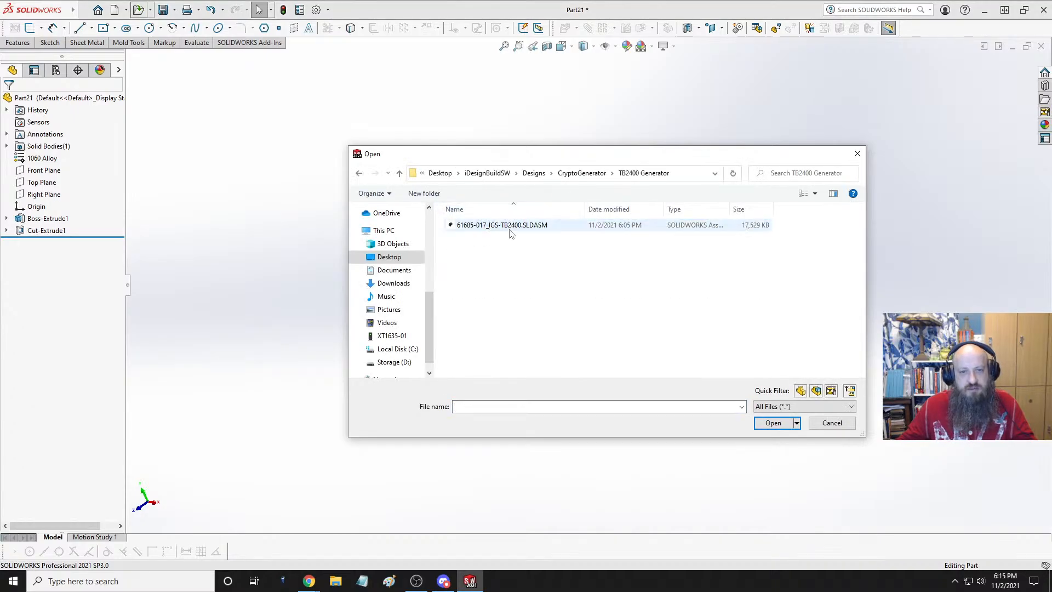
click(495, 225)
click(780, 425)
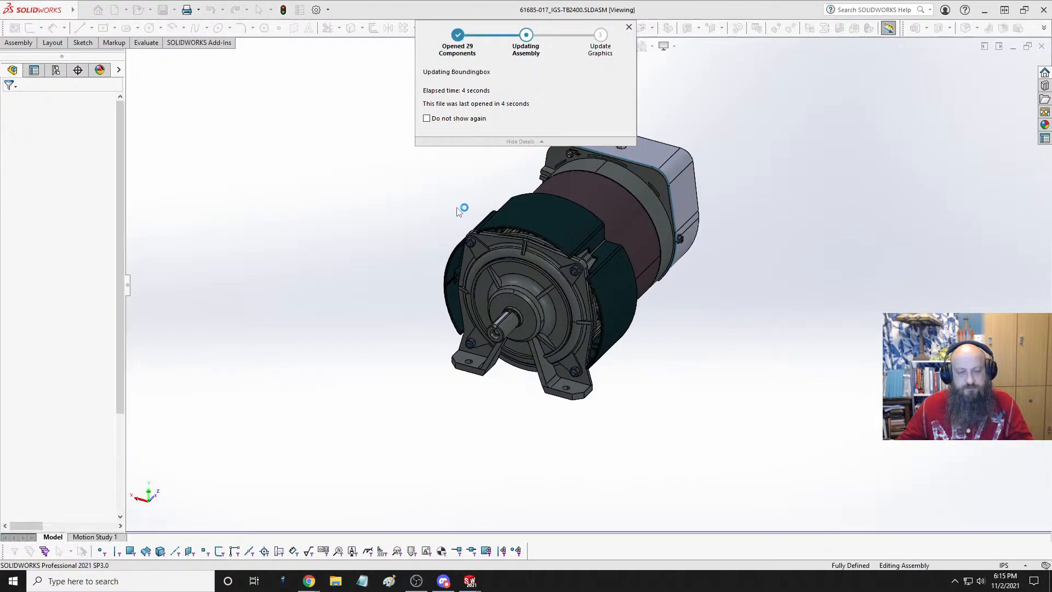
- Measure the outer circular edge at the free end of the generator's shaft with the Measure tool
scroll(543, 242, down, 8)
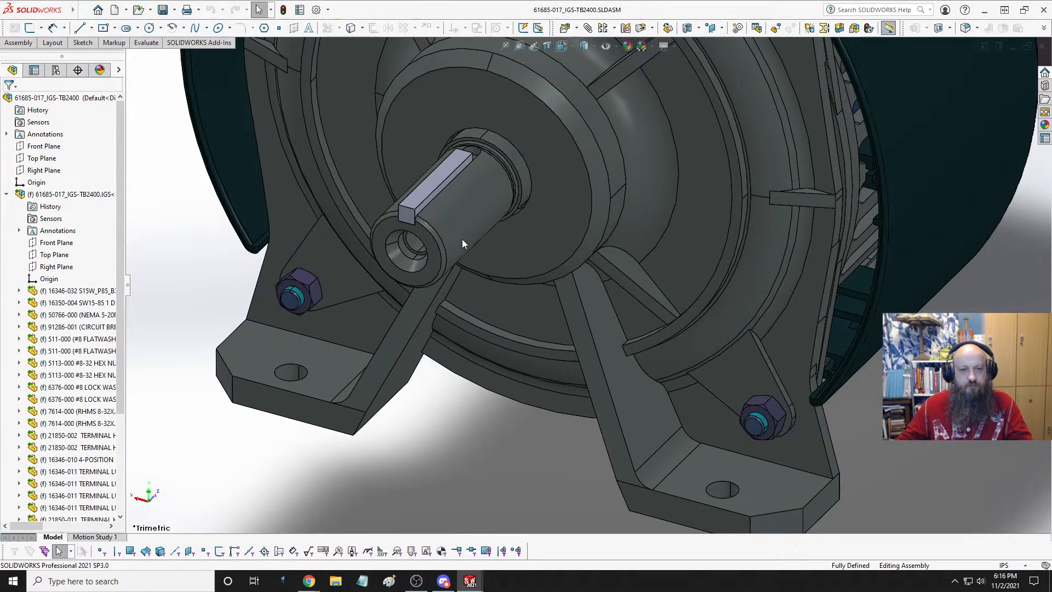
click(439, 244)
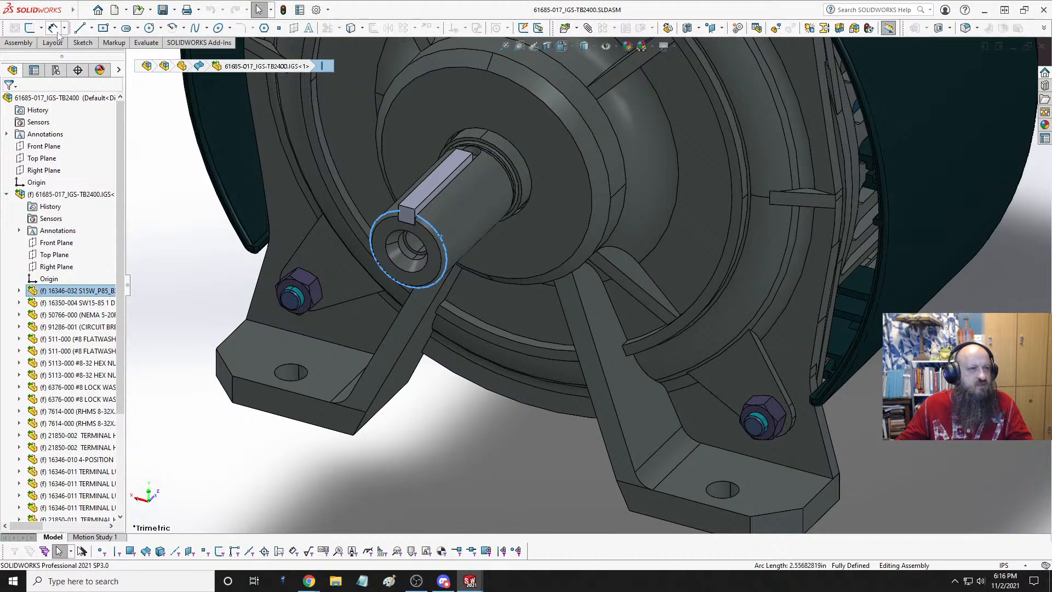
click(146, 44)
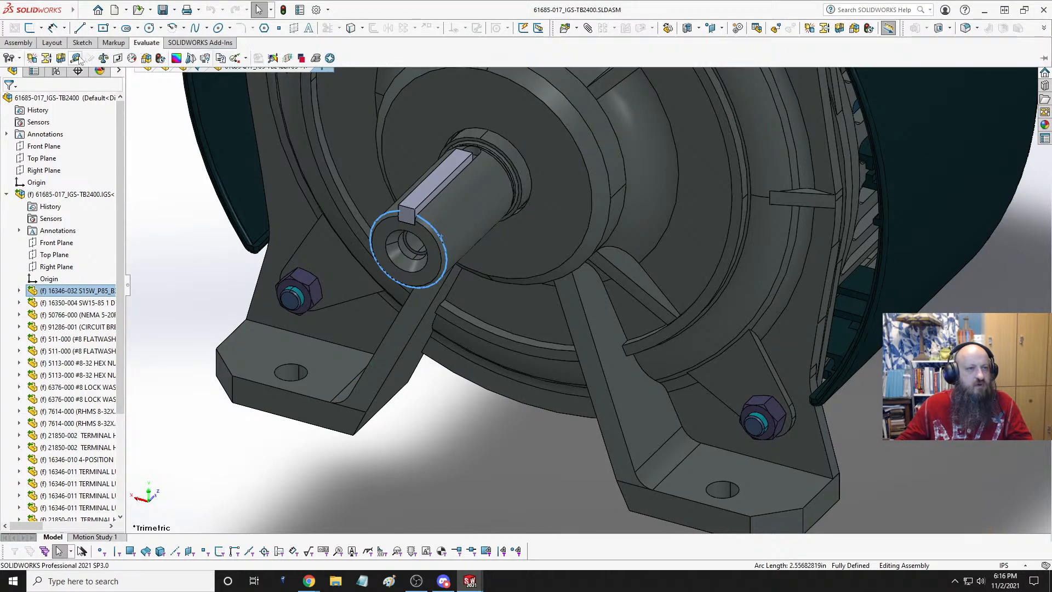
click(66, 62)
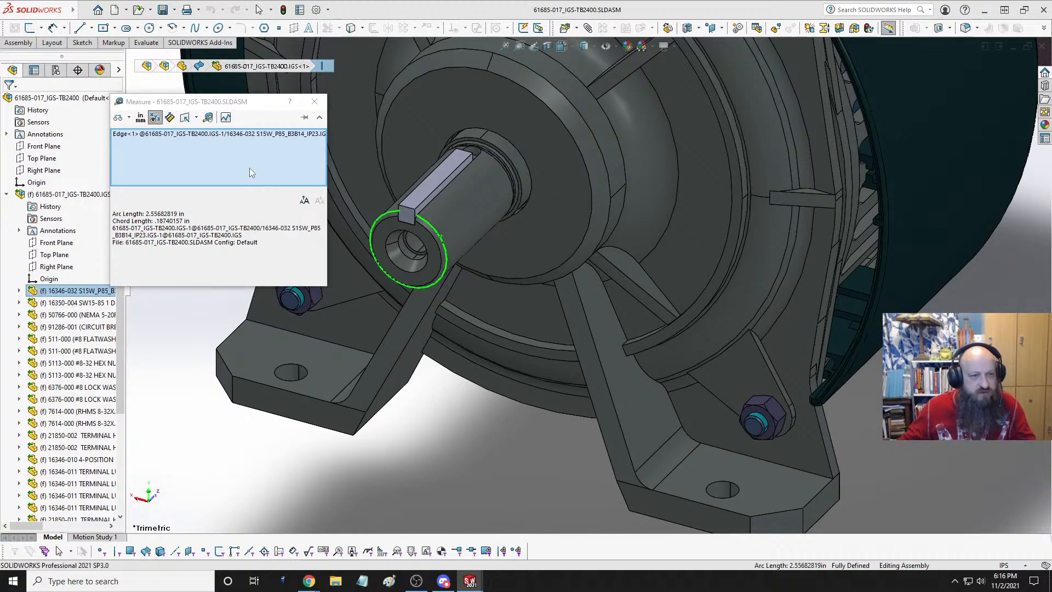
key(Escape)
- Show the assembly from the front and try to start a sketch on the shaft's end face
key(space)
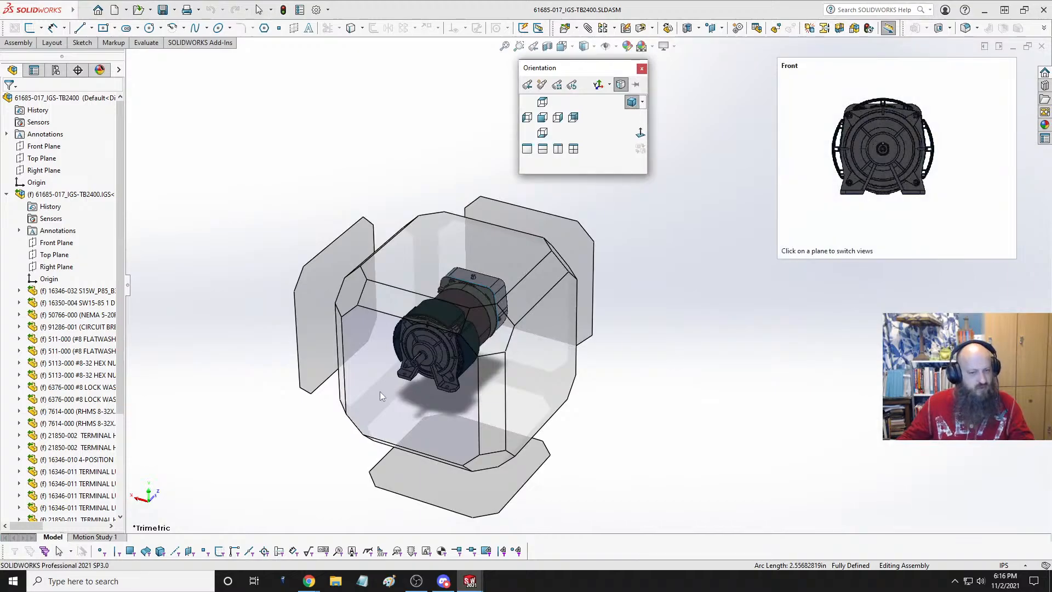
click(383, 391)
scroll(567, 264, down, 3)
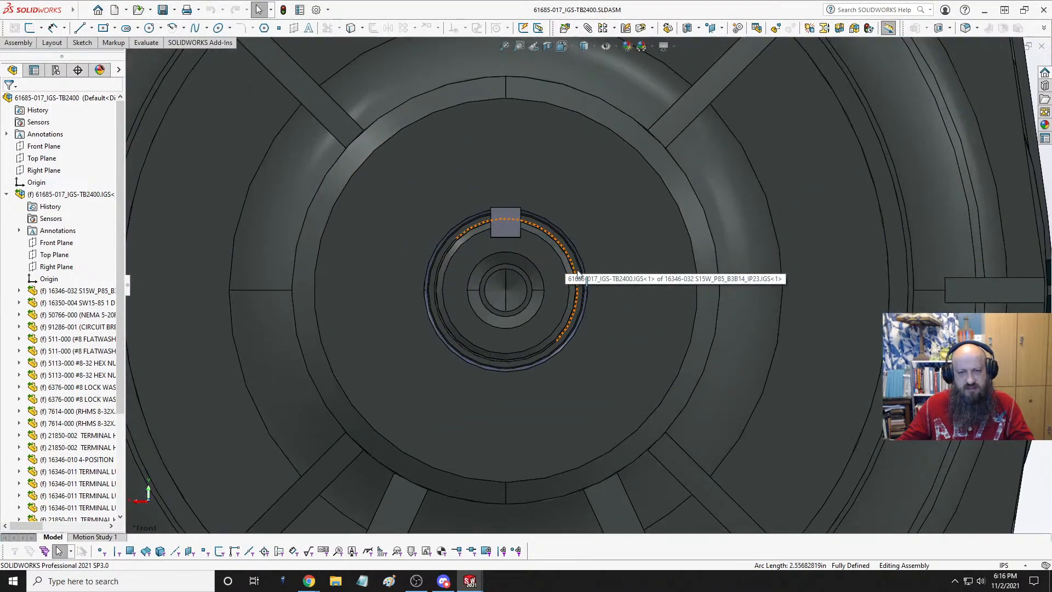
click(554, 284)
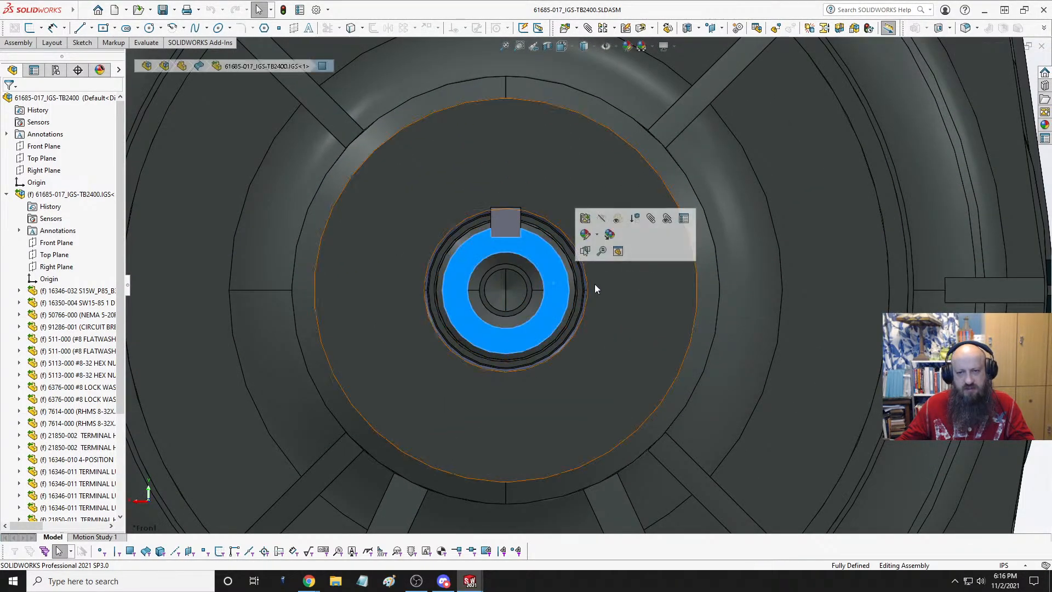
right_click(531, 254)
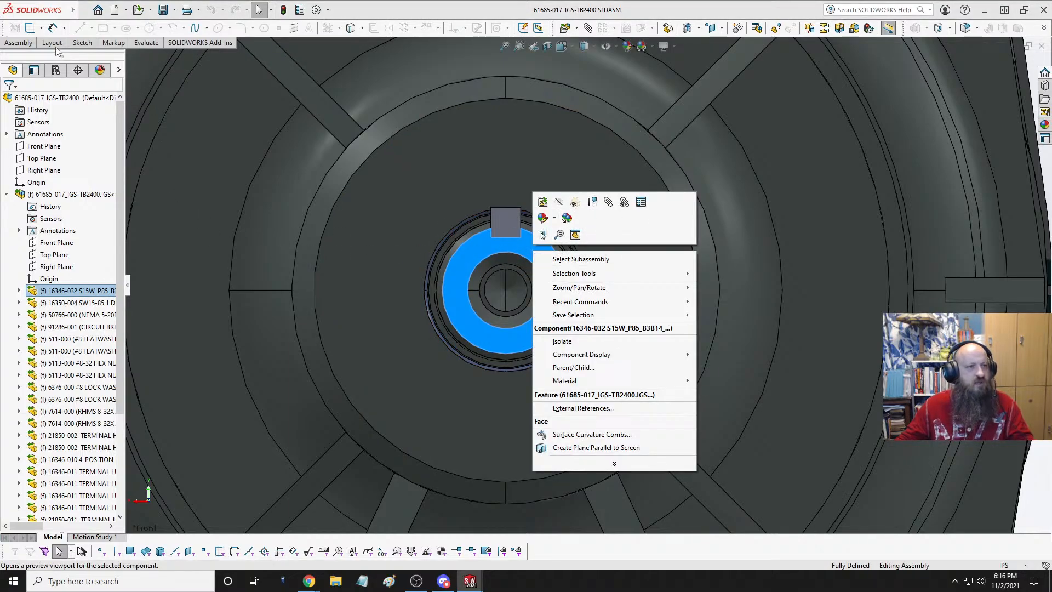
click(29, 29)
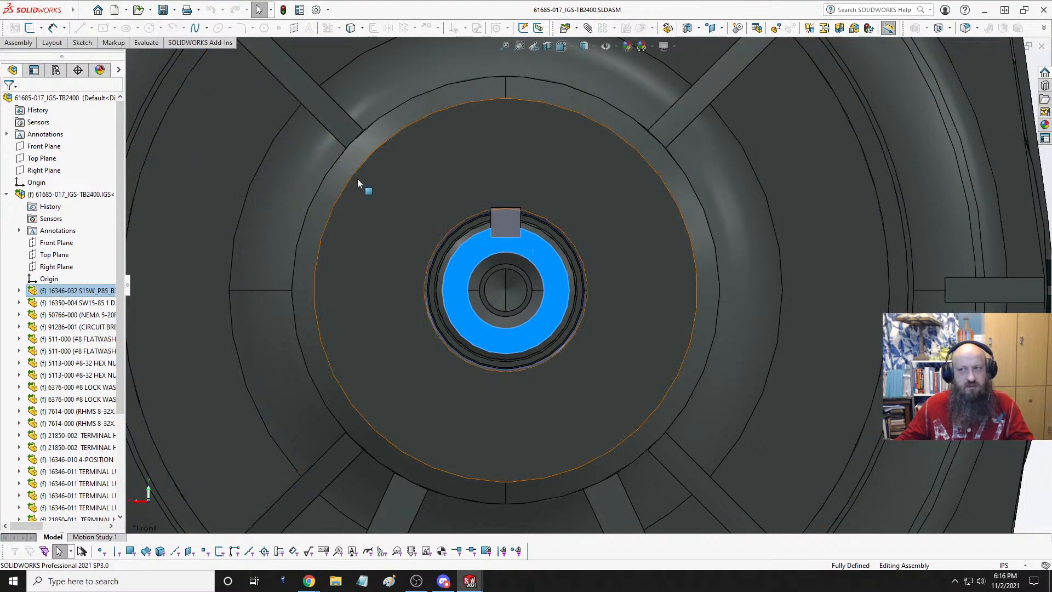
click(29, 31)
key(Escape)
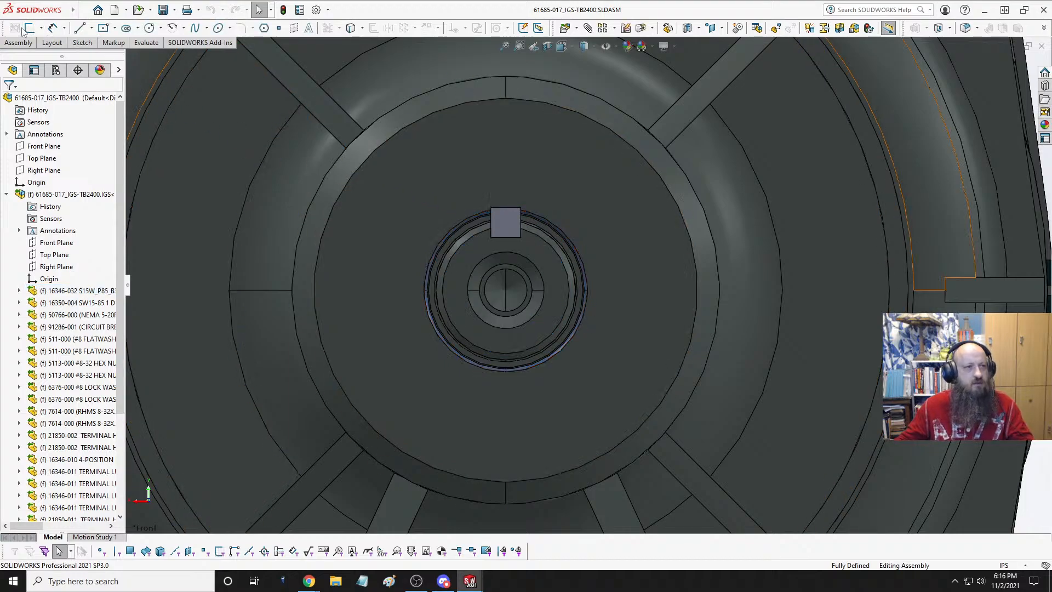
- Start a sketch on the top-level assembly's Front Plane and view it face-on
click(24, 29)
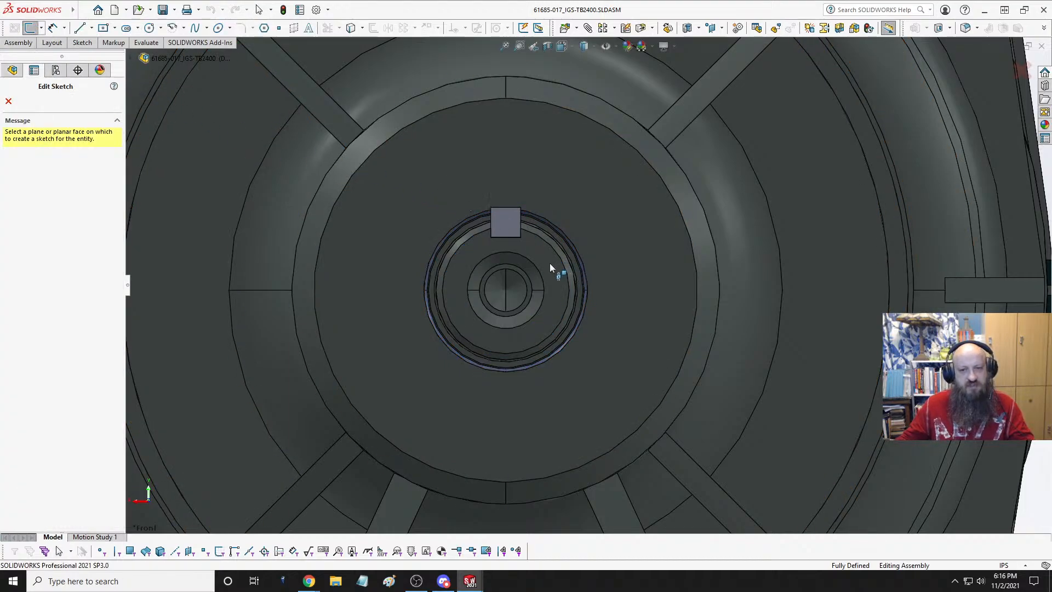
key(f)
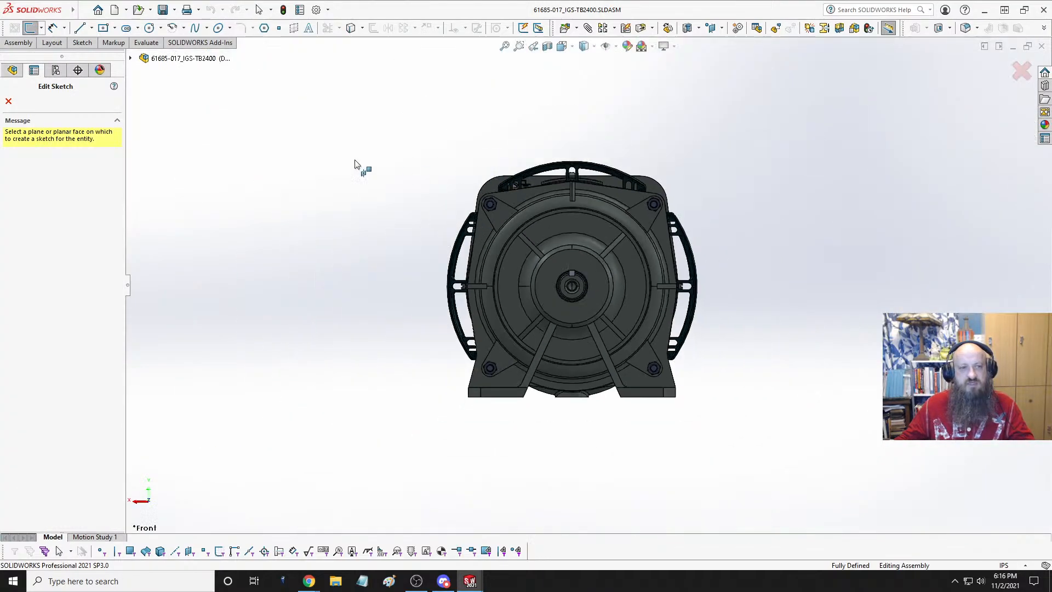
click(131, 58)
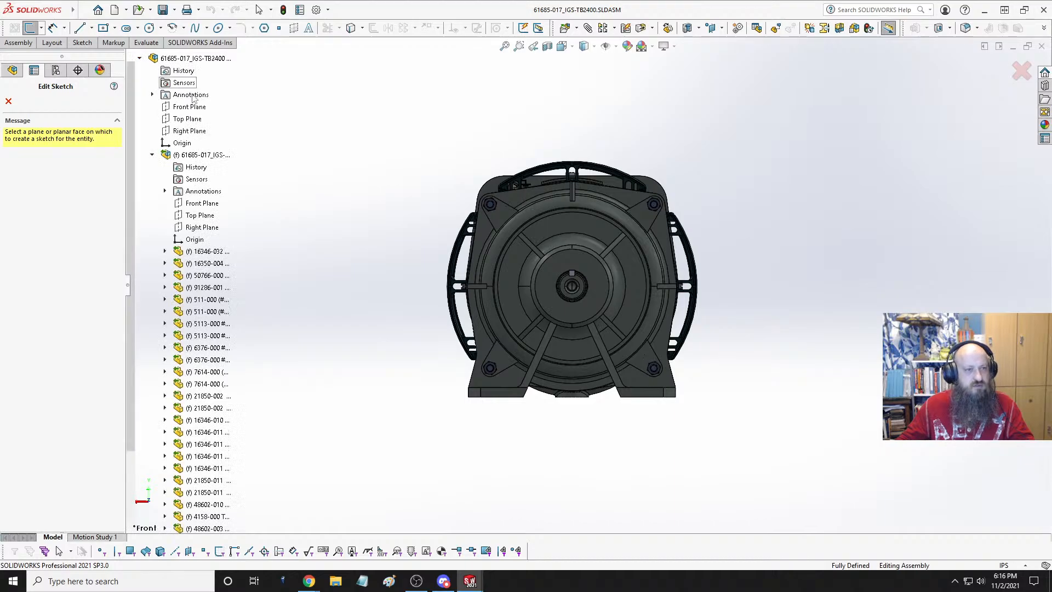
click(189, 109)
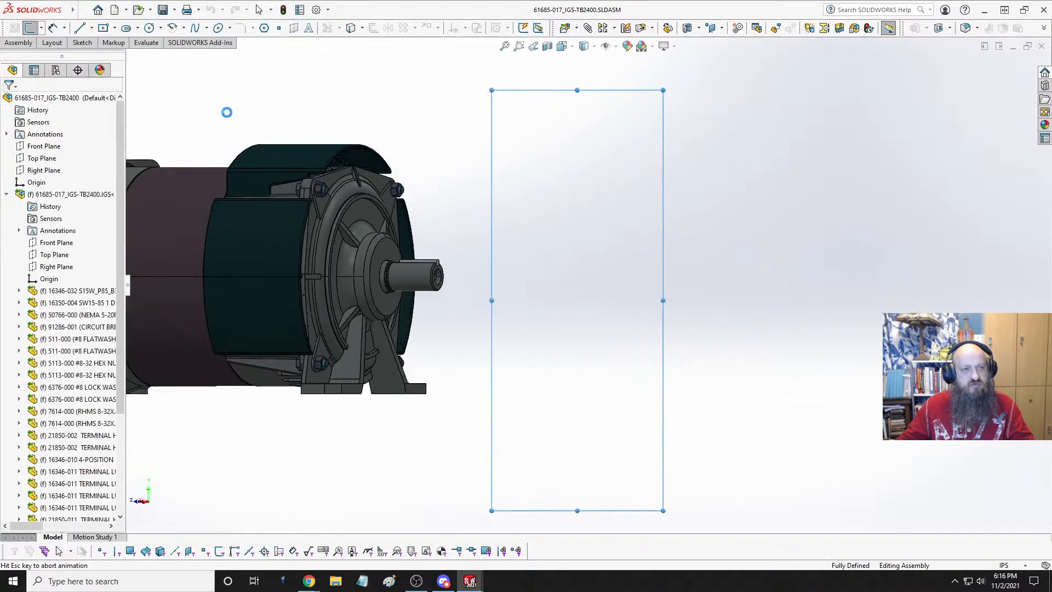
key(ctrl+8)
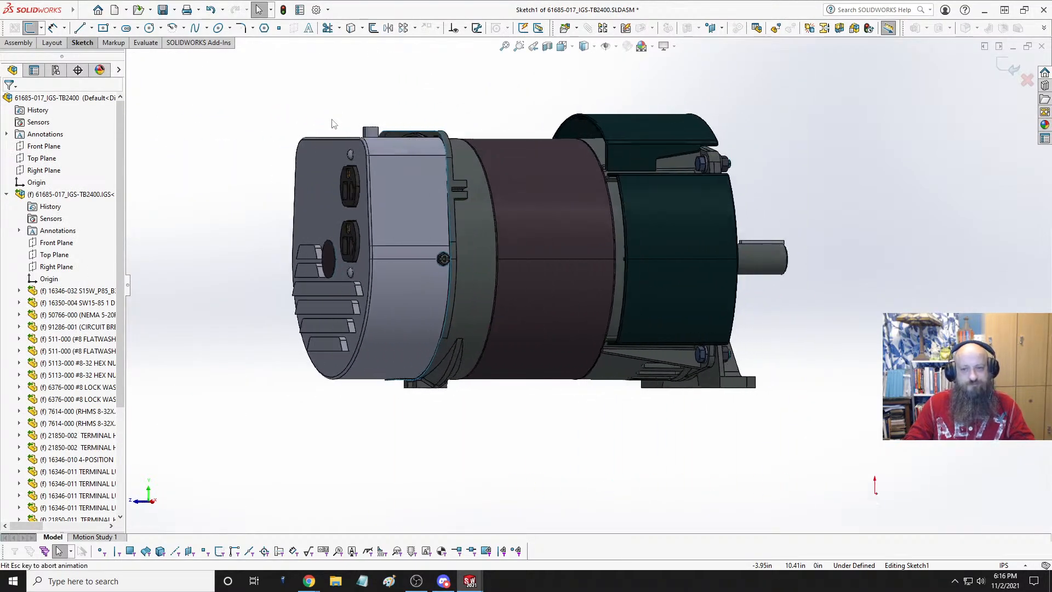
- Sketch a circle centred on the shaft's axis with a radius of about 0.87 in
scroll(580, 252, down, 5)
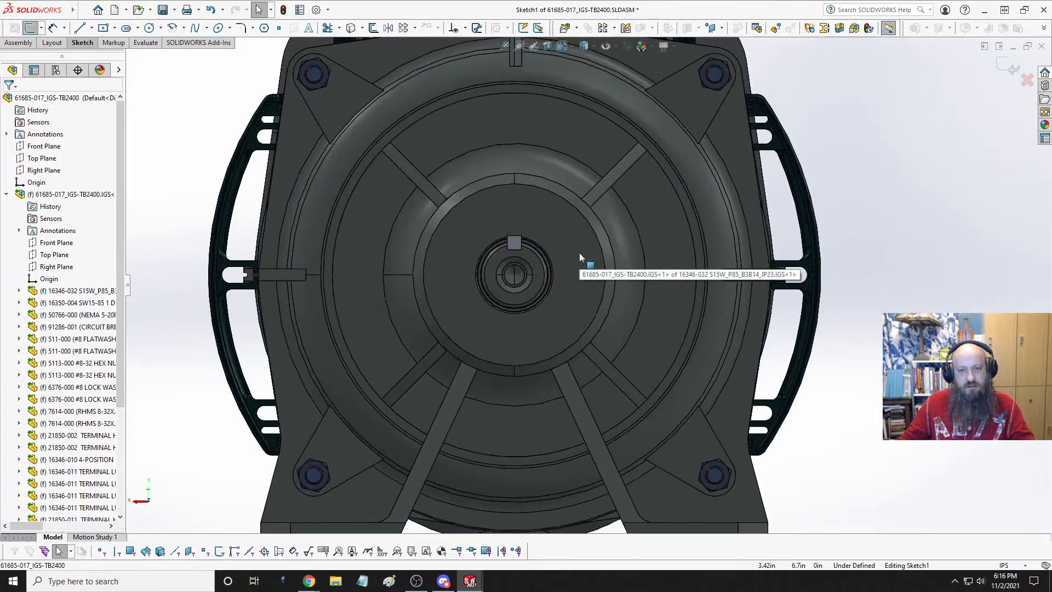
click(149, 27)
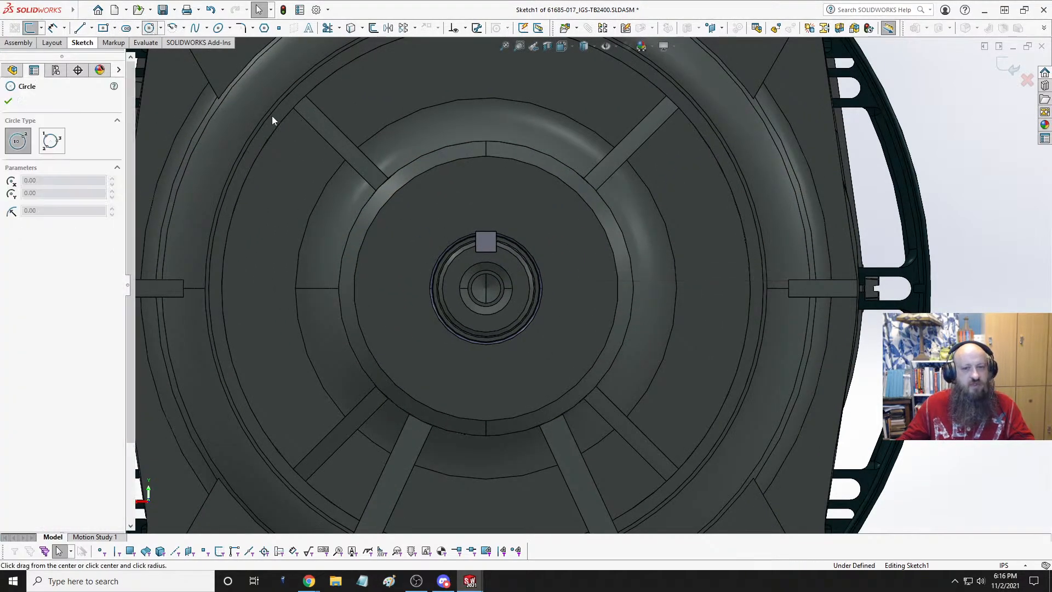
click(486, 289)
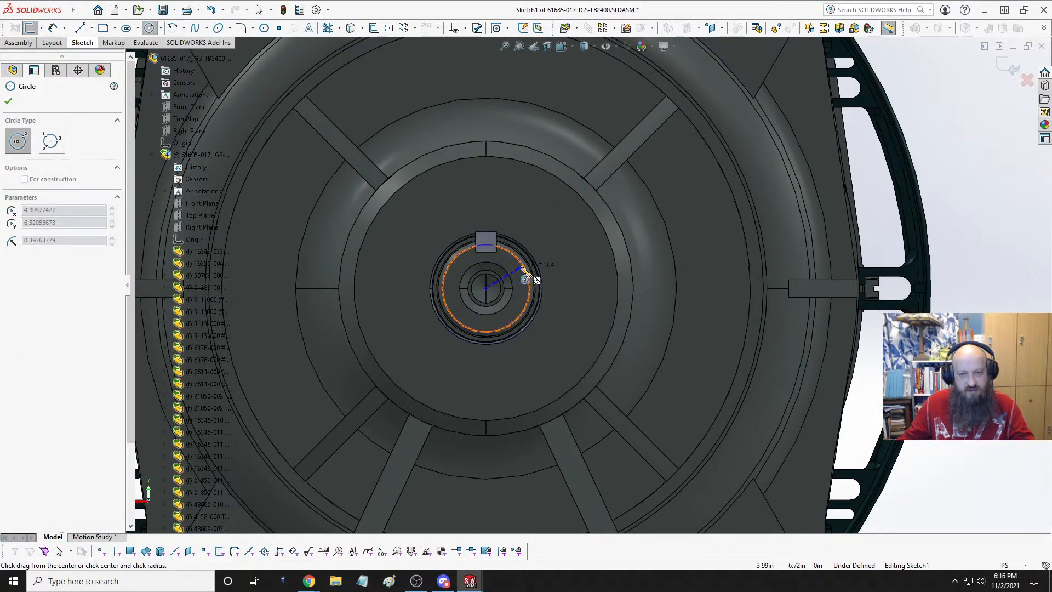
scroll(524, 274, down, 5)
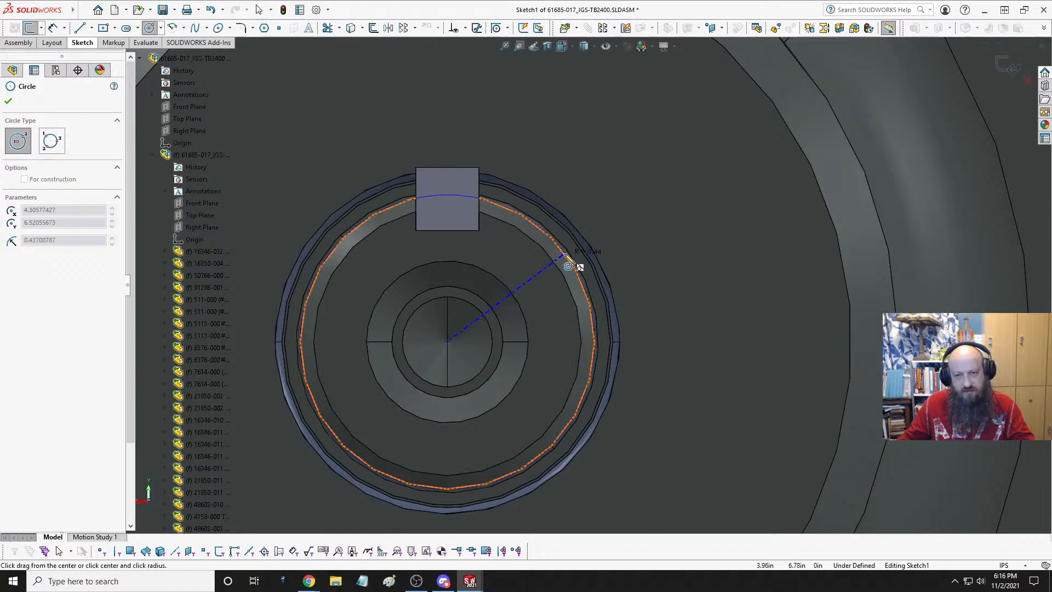
mouse_move(570, 264)
middle_down()
mouse_move(312, 393)
mouse_move(424, 360)
middle_up()
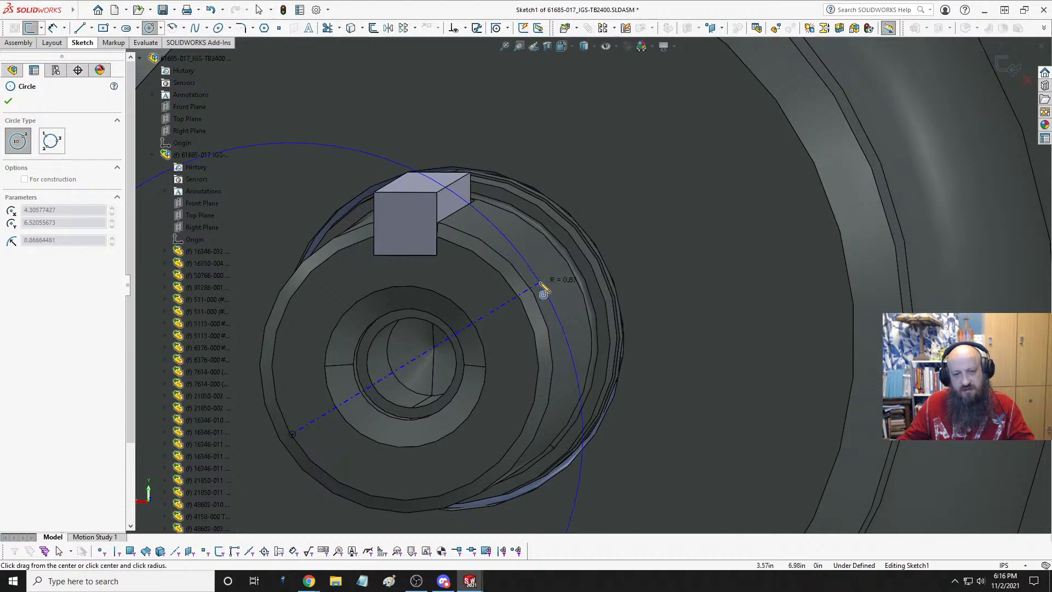
click(543, 282)
key(Escape)
- Return to the front view and make the sketched circle coradial with the shaft's outer edge
key(space)
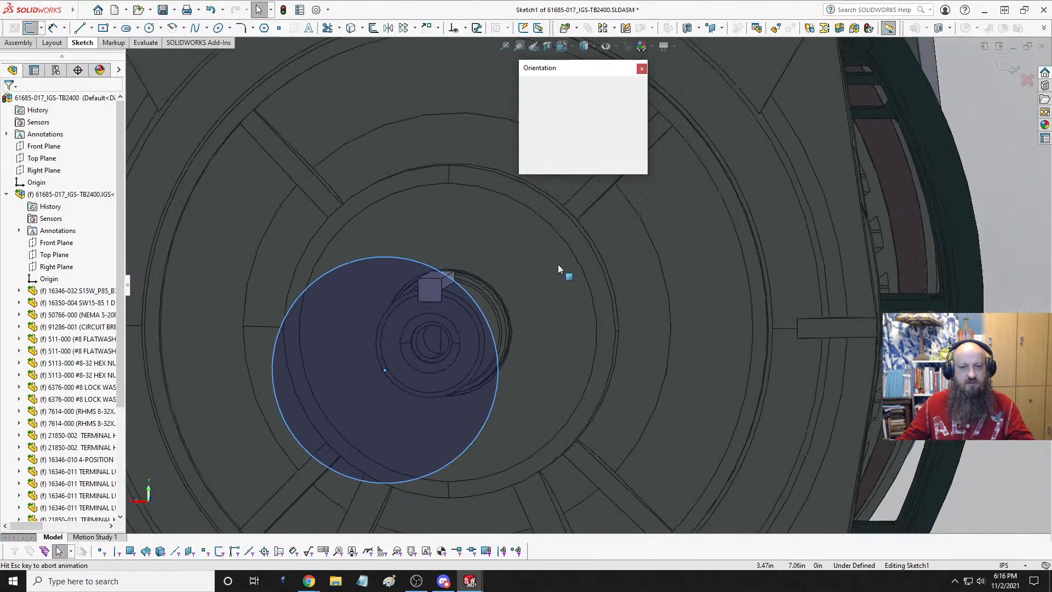
click(409, 271)
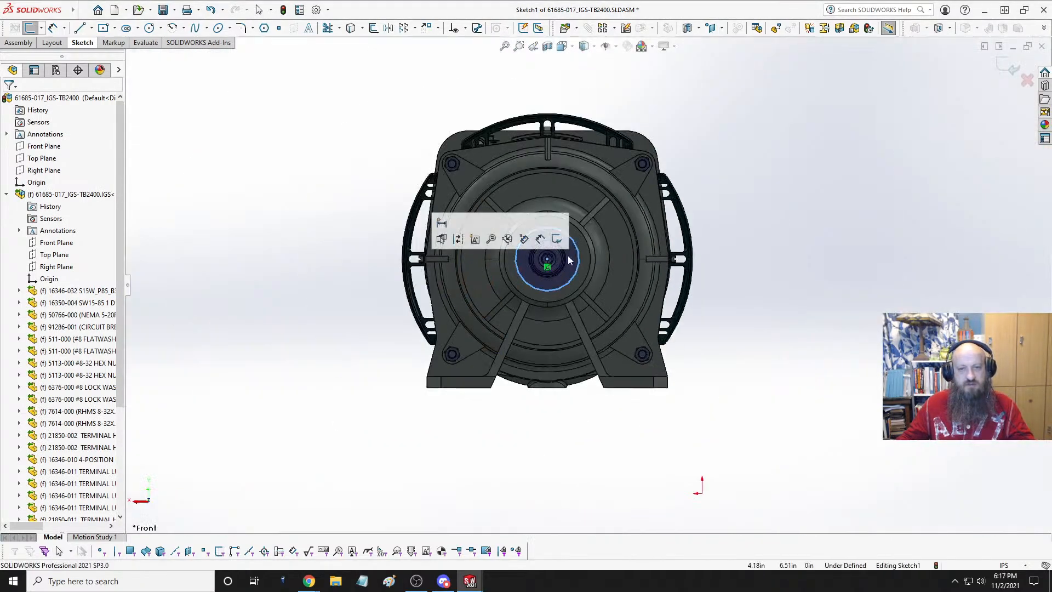
scroll(562, 258, down, 8)
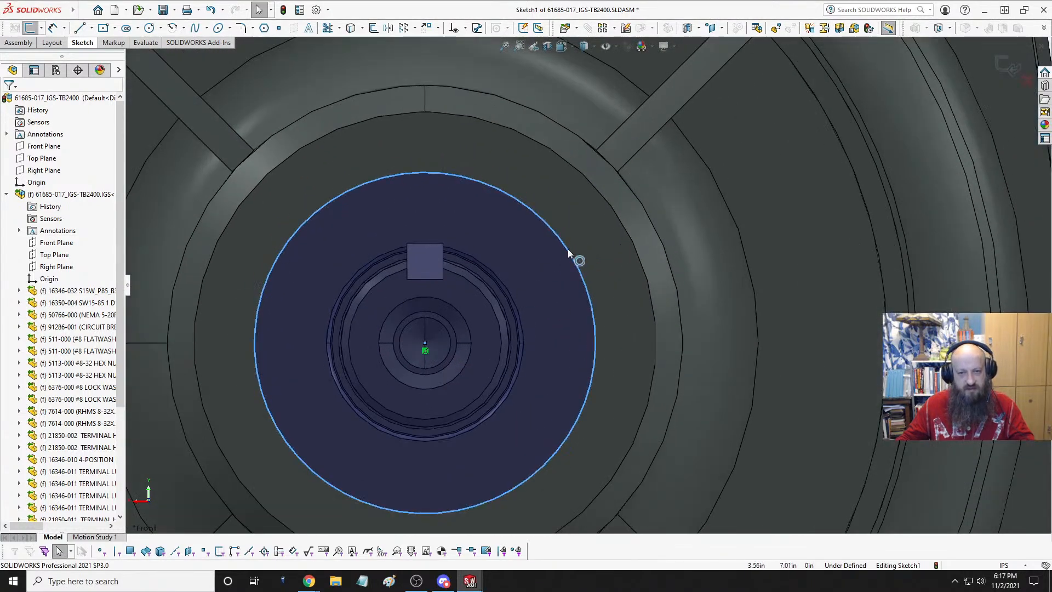
ctrl+click(488, 287)
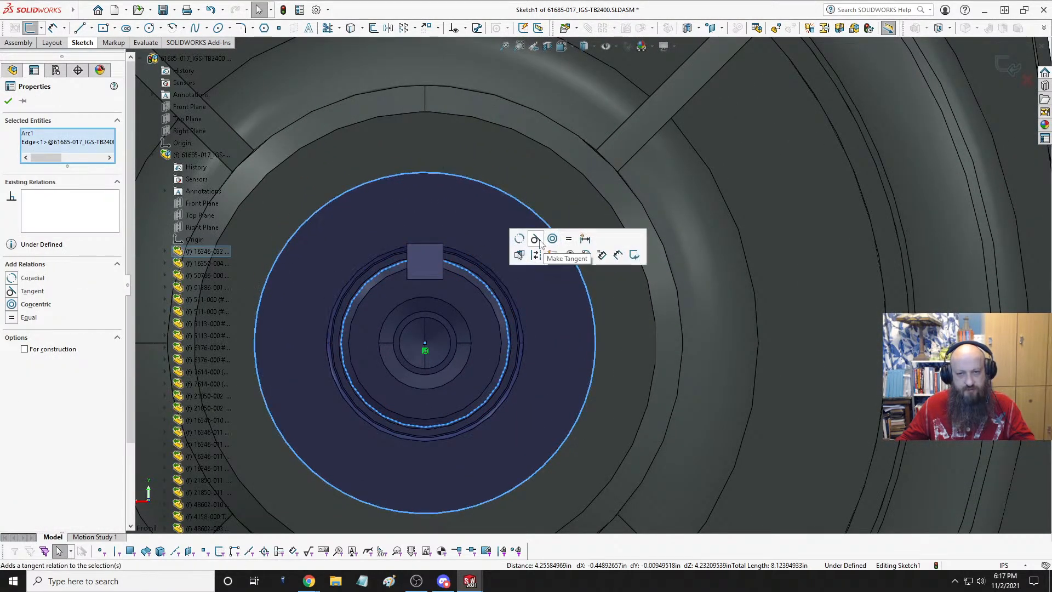
click(520, 240)
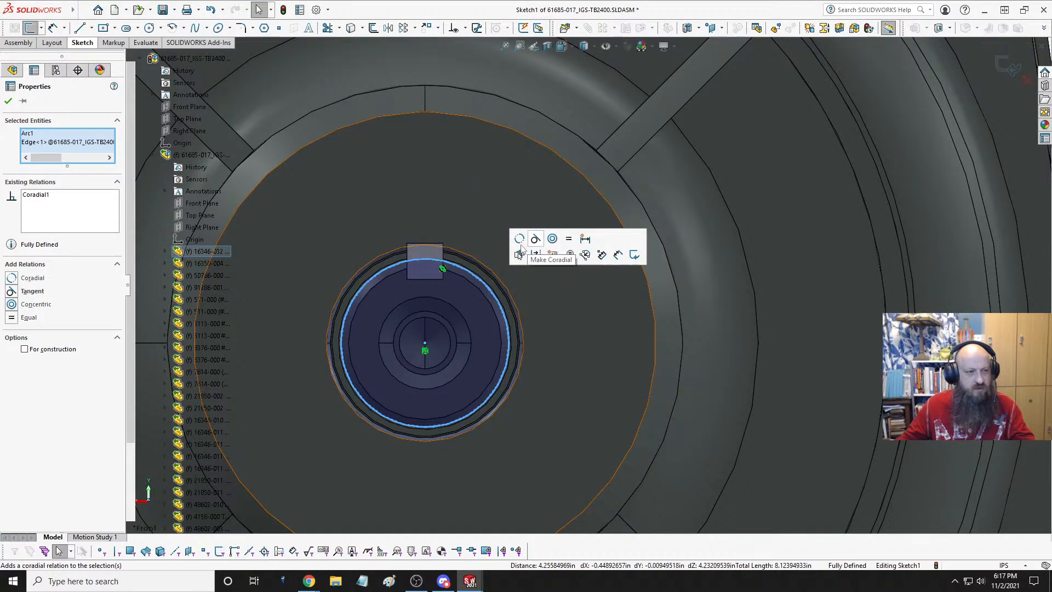
key(Escape)
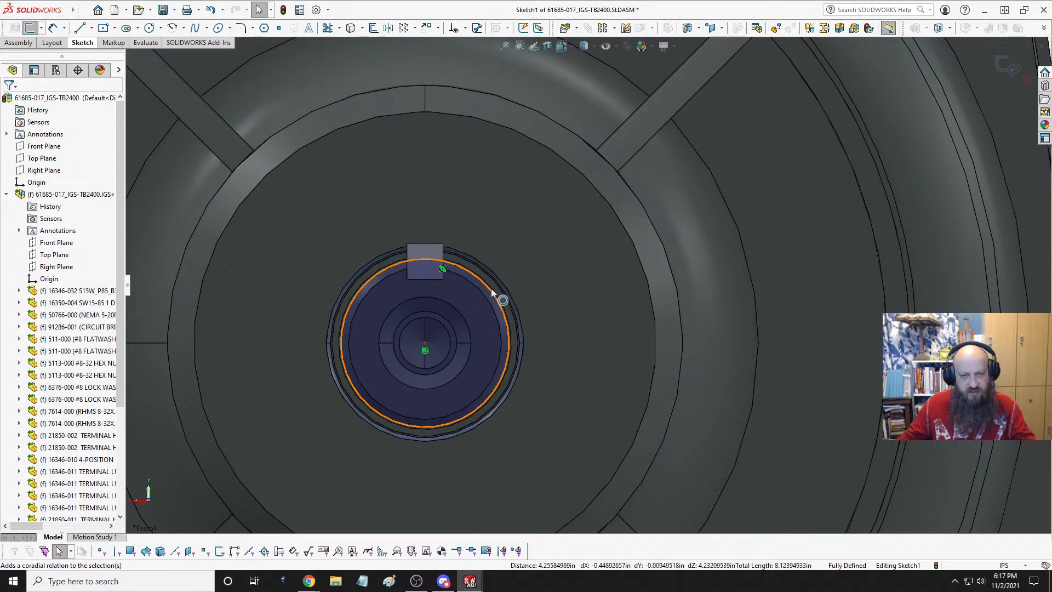
- Dimension the diameter of the coradial circle, placing the dimension outside the shaft
click(490, 290)
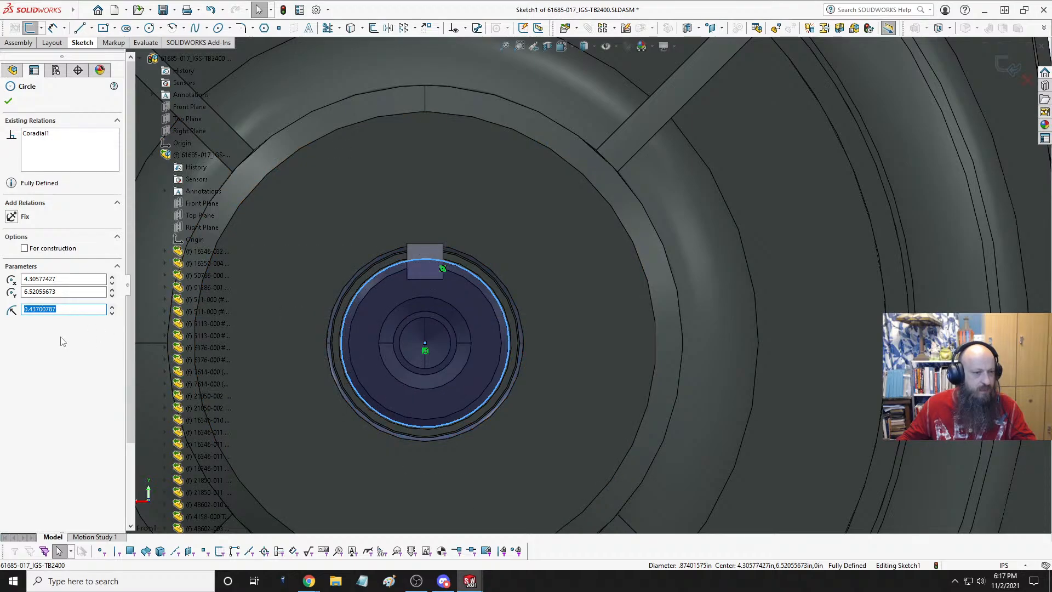
click(78, 28)
click(52, 28)
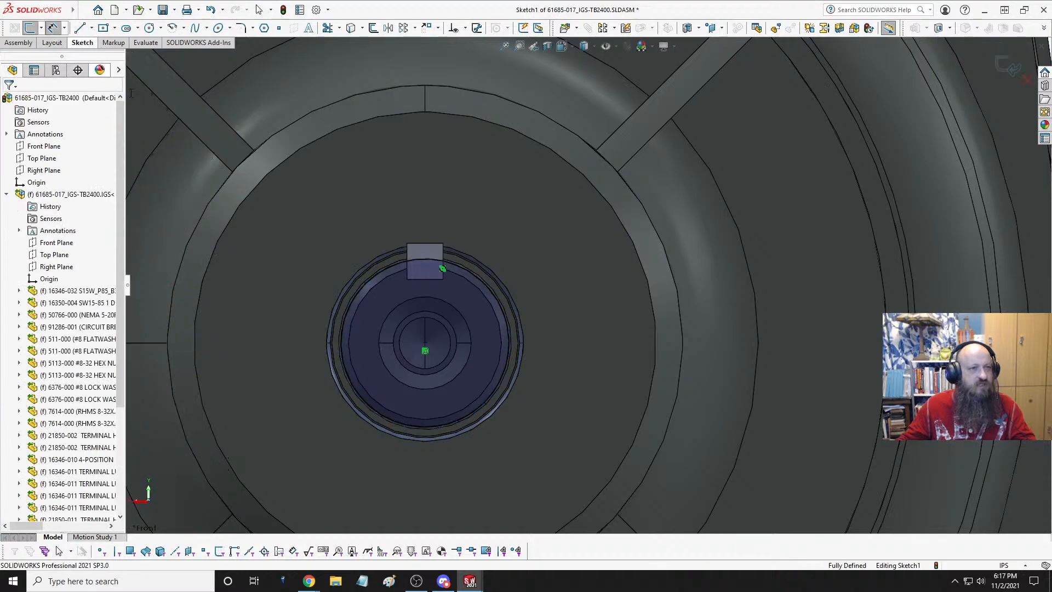
click(492, 295)
click(567, 228)
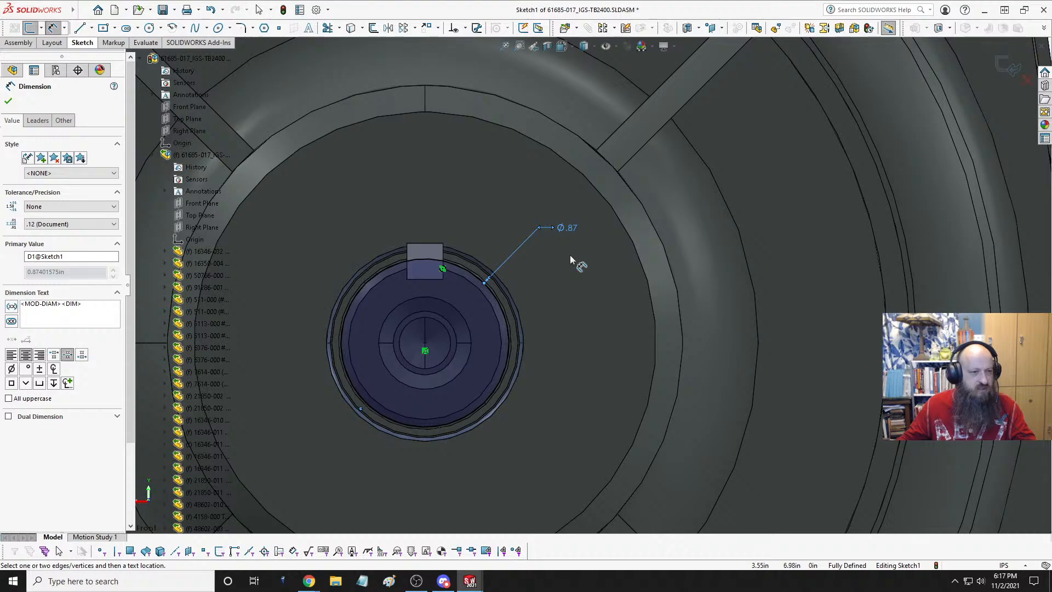
key(Escape)
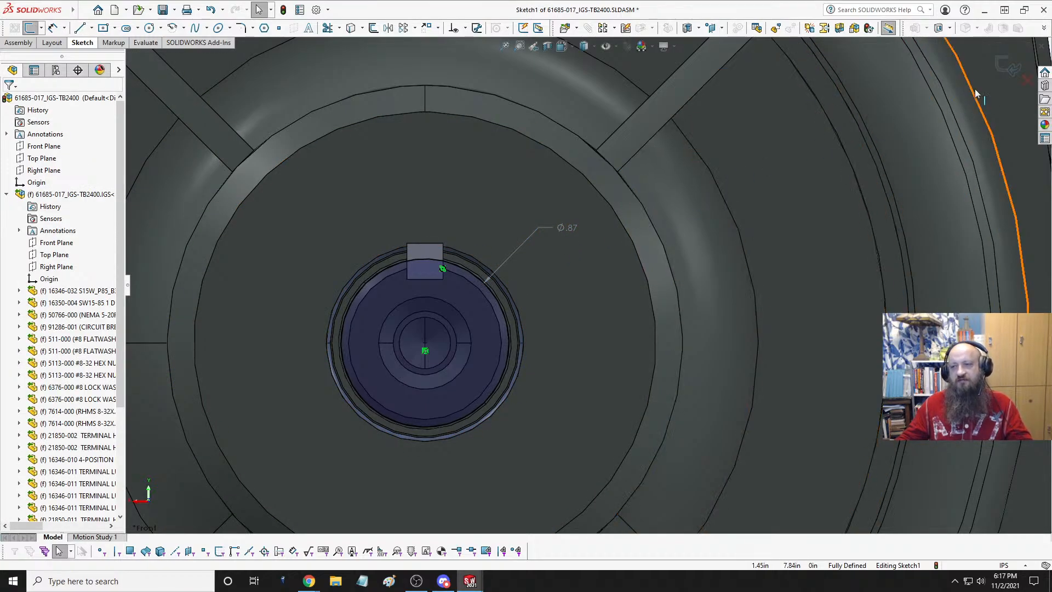
- Discard the shaft sketch and return the assembly to the trimetric view
click(1026, 83)
key(space)
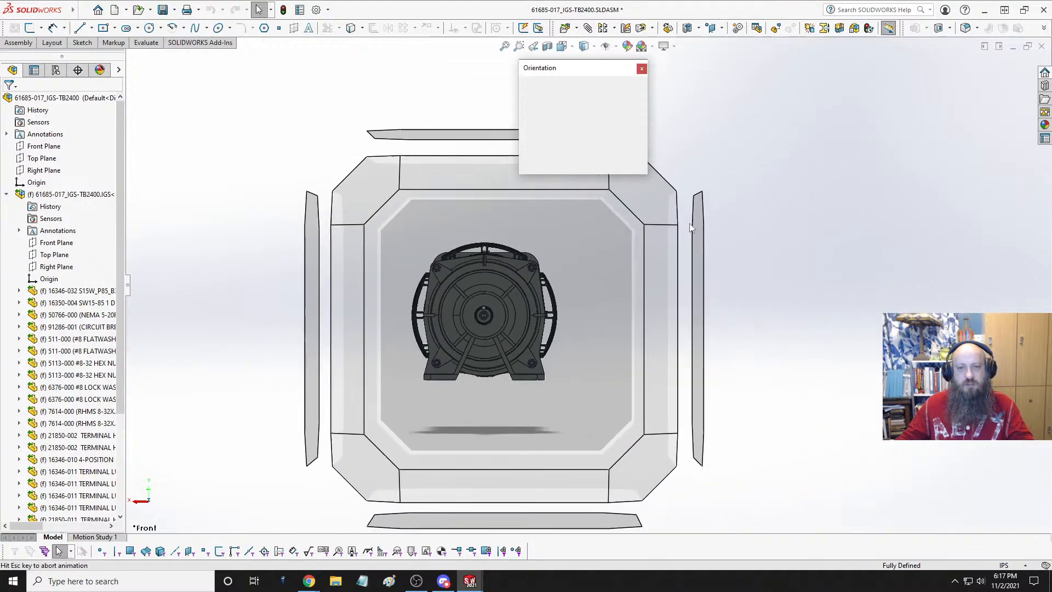
click(760, 161)
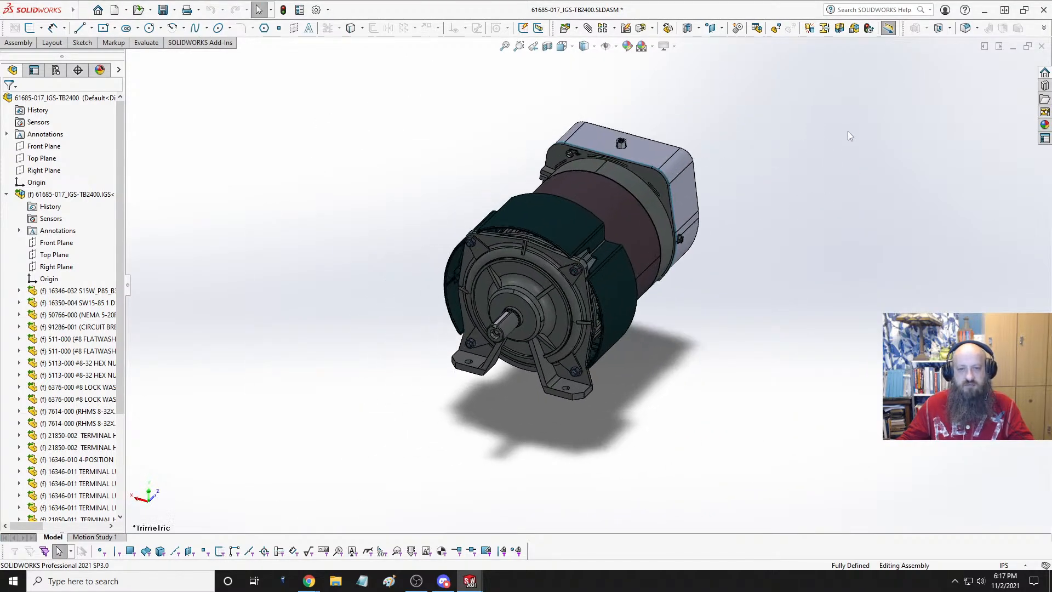
- Switch to Chrome and open the McMaster-Carr website
key(ctrl+Tab)
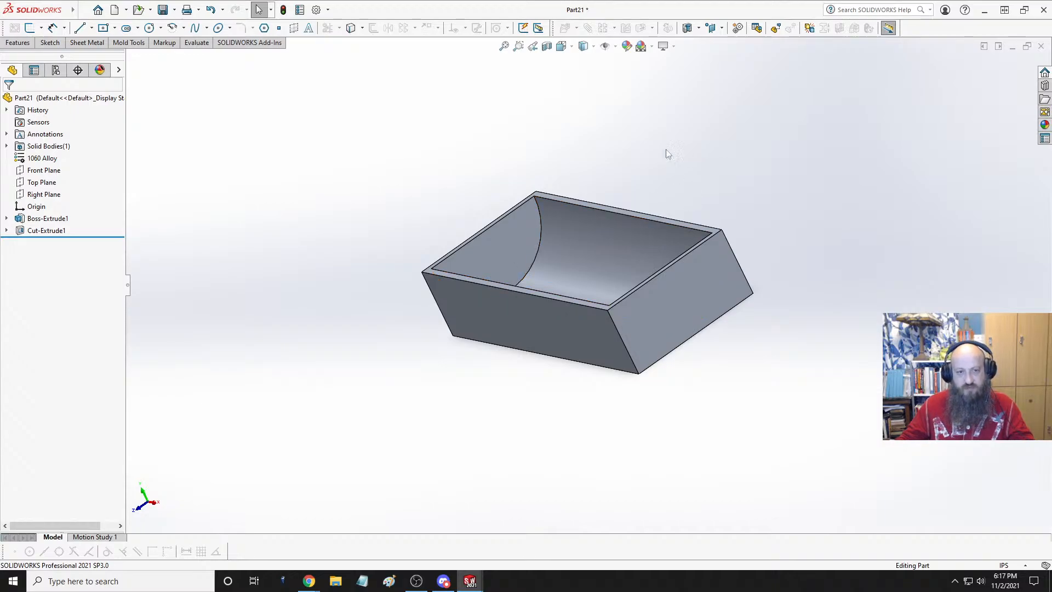
mouse_move(310, 581)
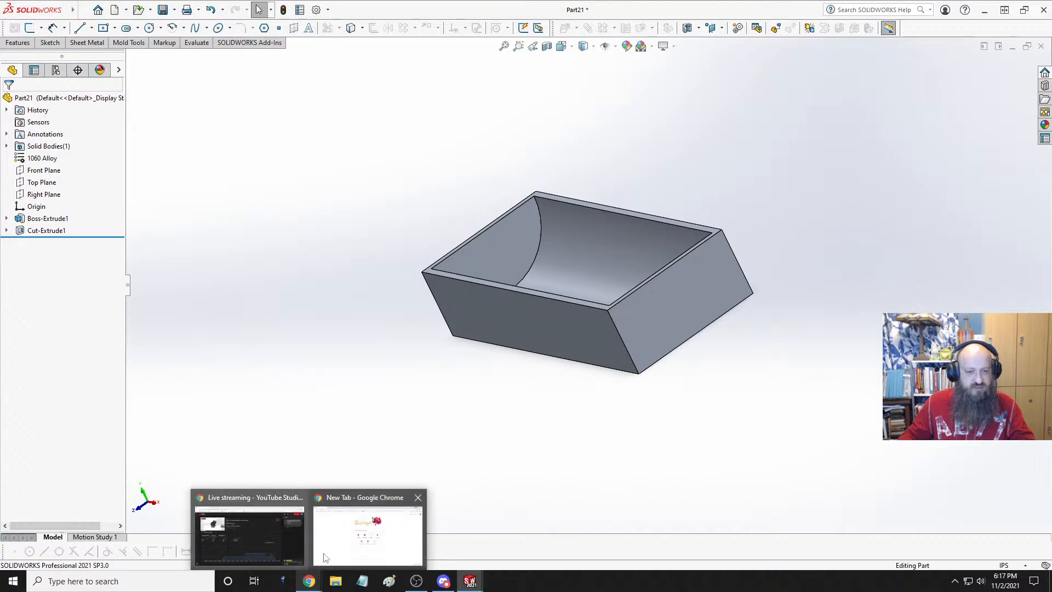
click(317, 563)
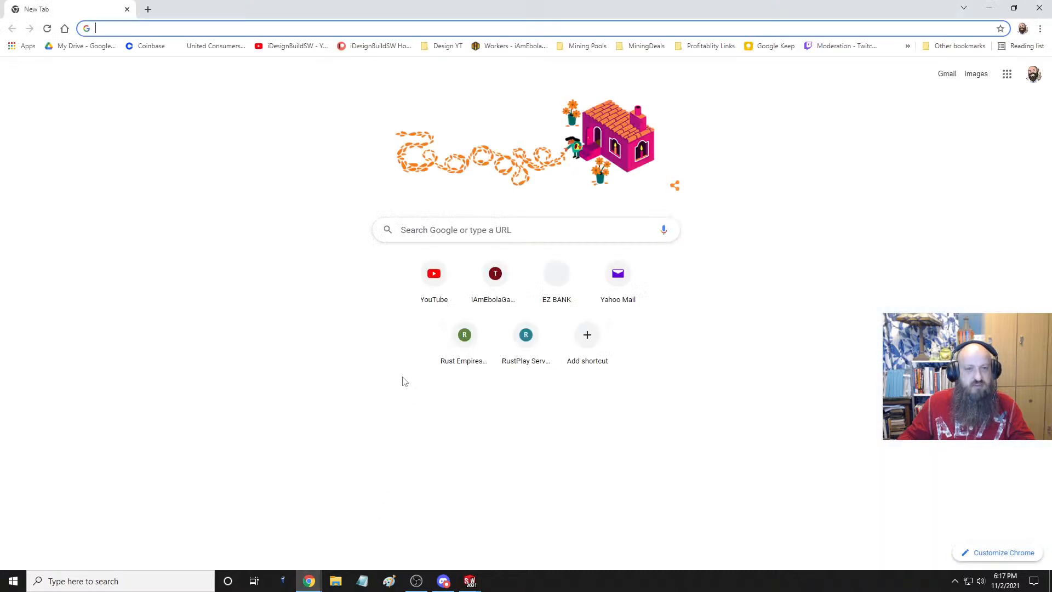
click(133, 30)
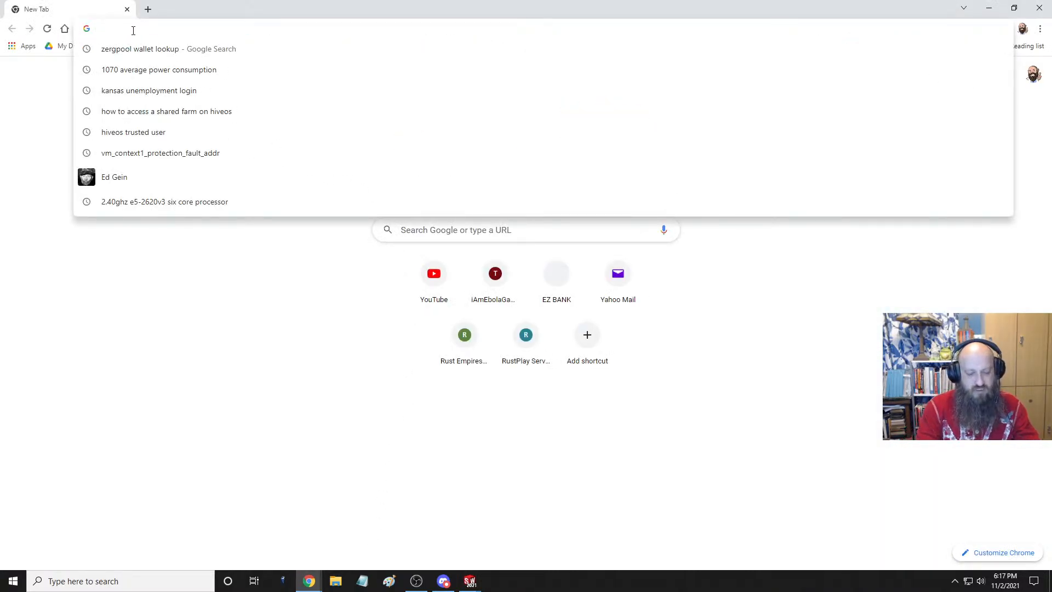
text(mcm)
key(Return)
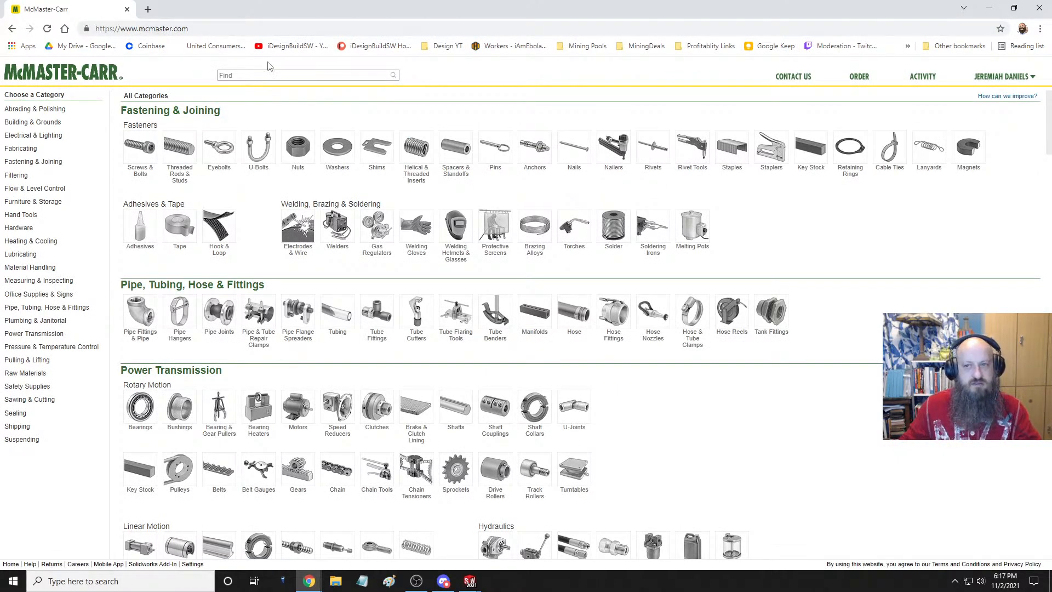
- Search the McMaster-Carr catalogue for bearings and open the ball bearings category
text(bearings)
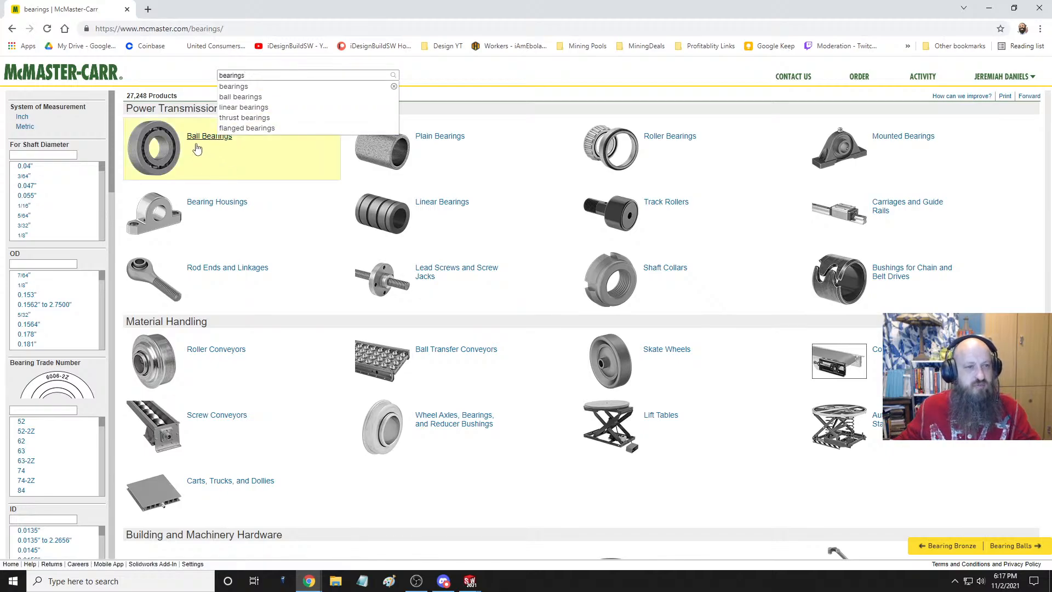
click(140, 144)
key(alt+Left)
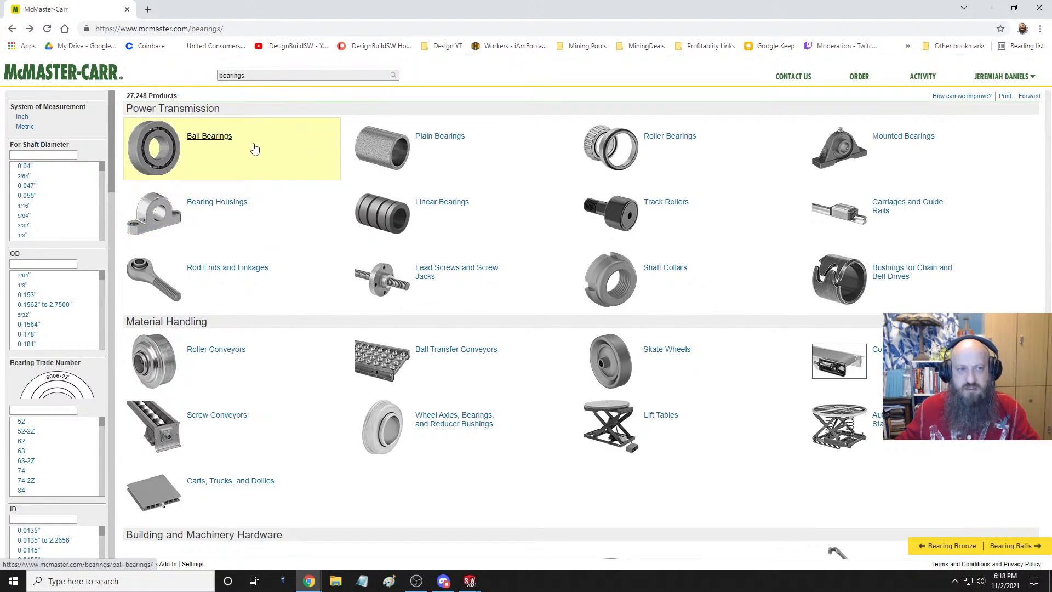
click(167, 145)
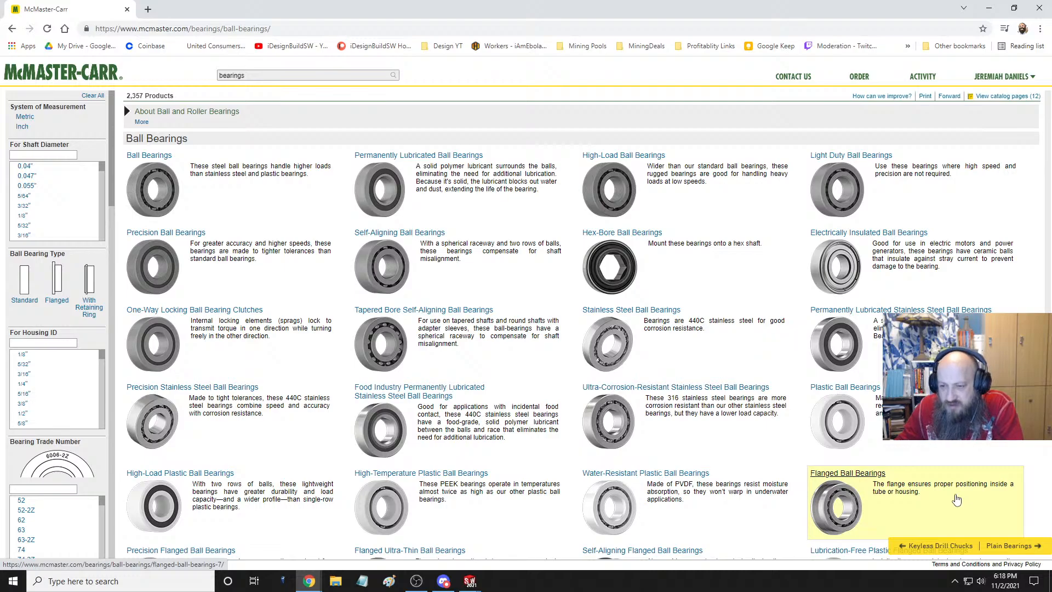
- Open the flanged ball bearings and examine the open and shielded tables for shaft diameters and housing sizes
click(895, 488)
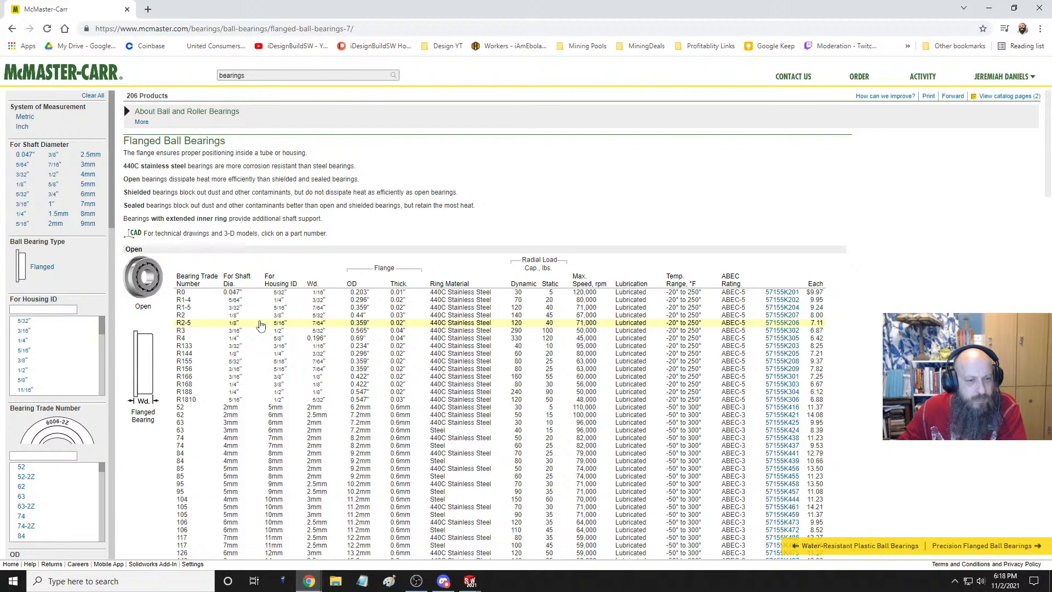
scroll(260, 326, down, 1)
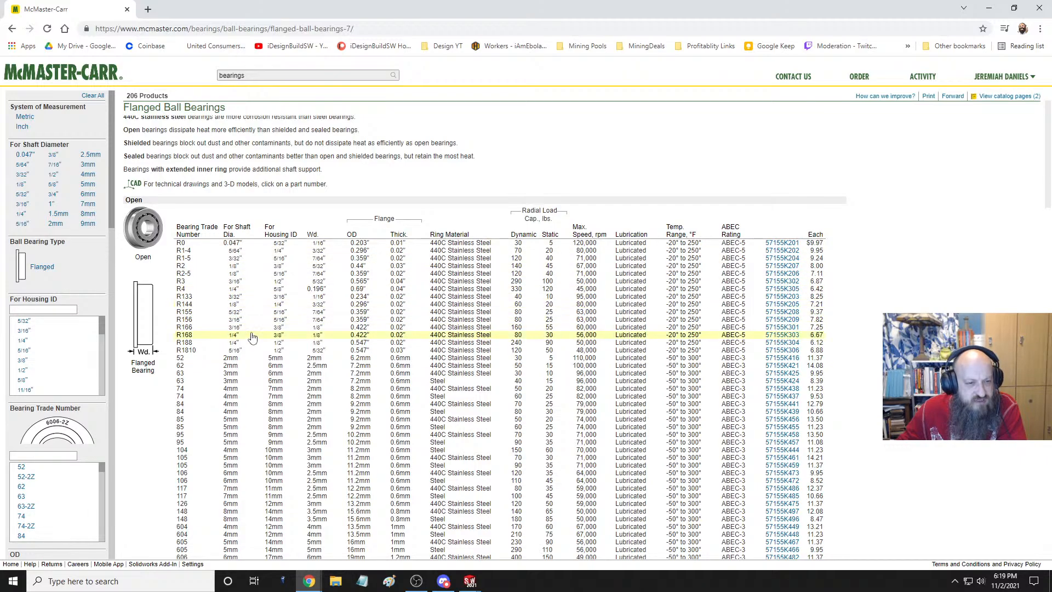
scroll(252, 337, down, 8)
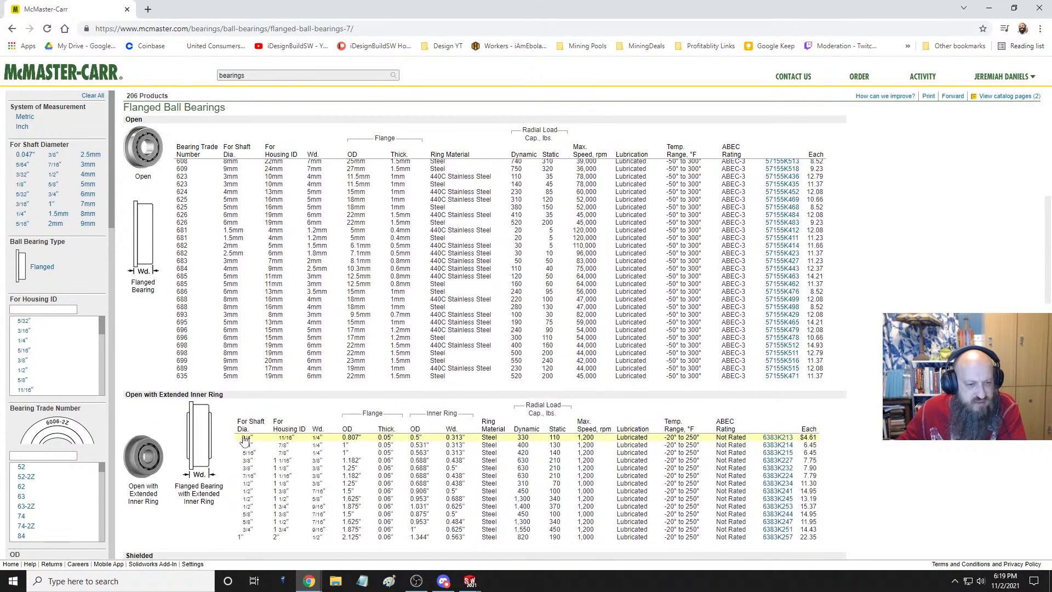
scroll(239, 406, down, 1)
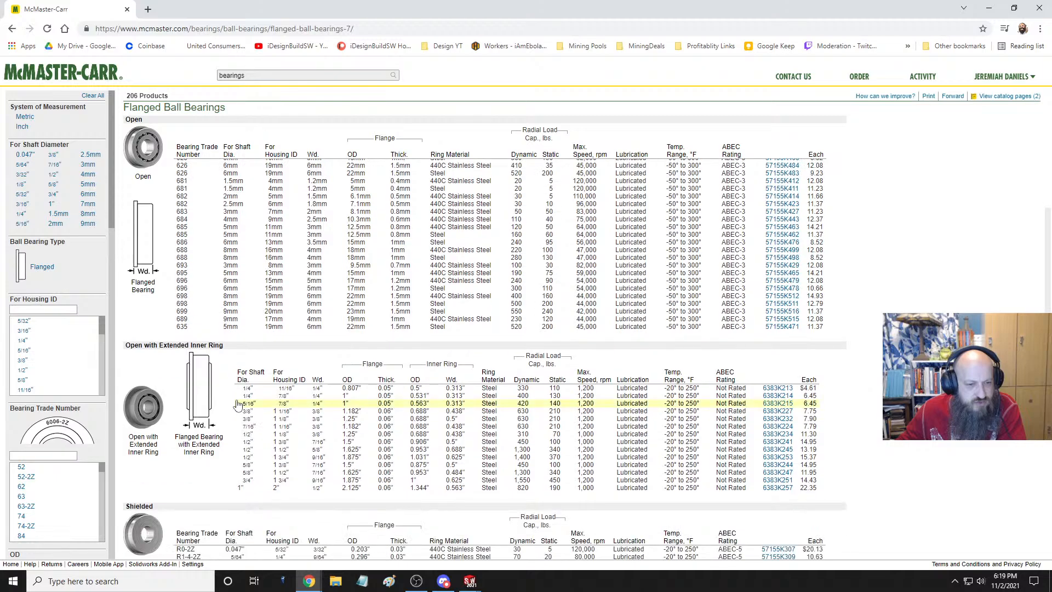
scroll(238, 405, down, 1)
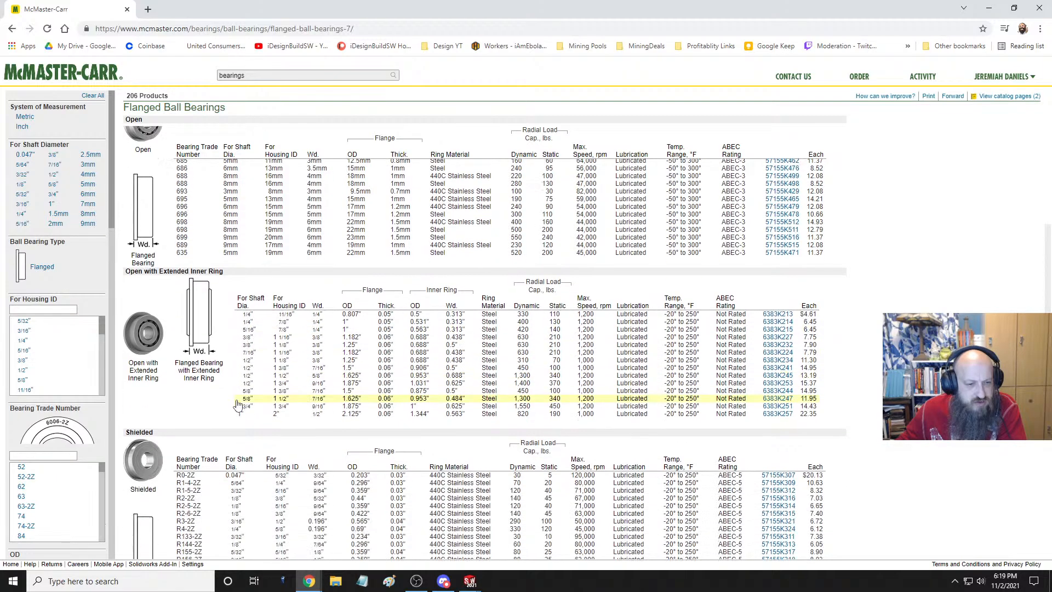
scroll(238, 405, down, 7)
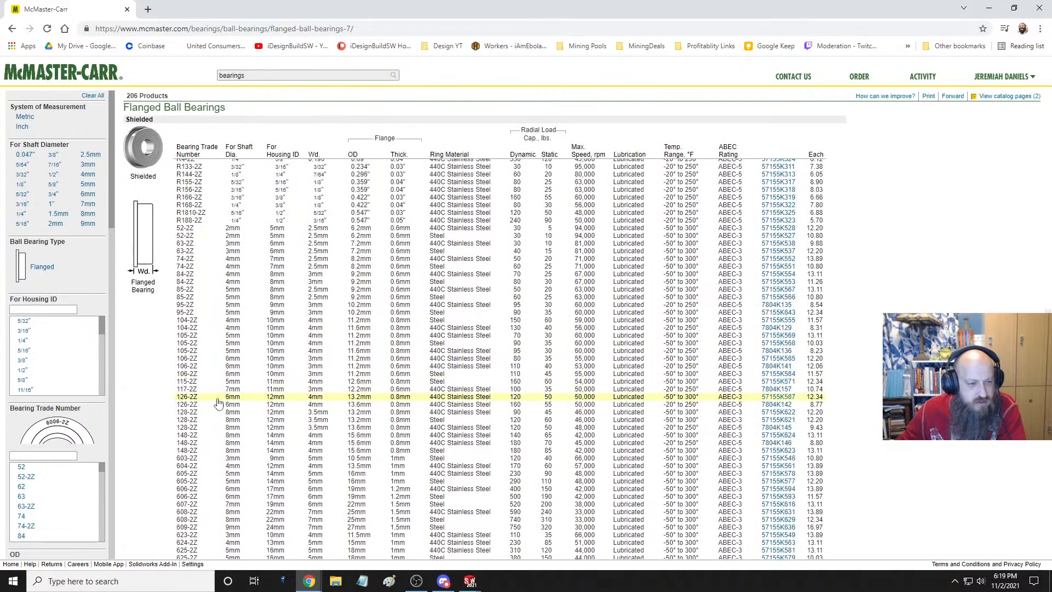
scroll(55, 350, down, 1)
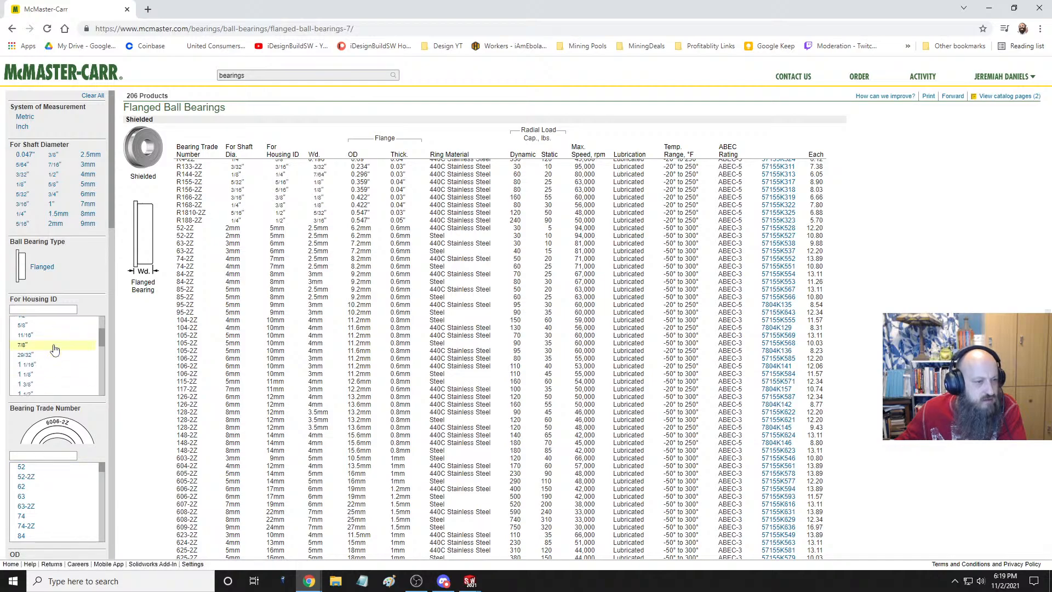
- Filter the flanged ball bearings to a 7/8" housing ID, then go back to the unfiltered list
click(54, 344)
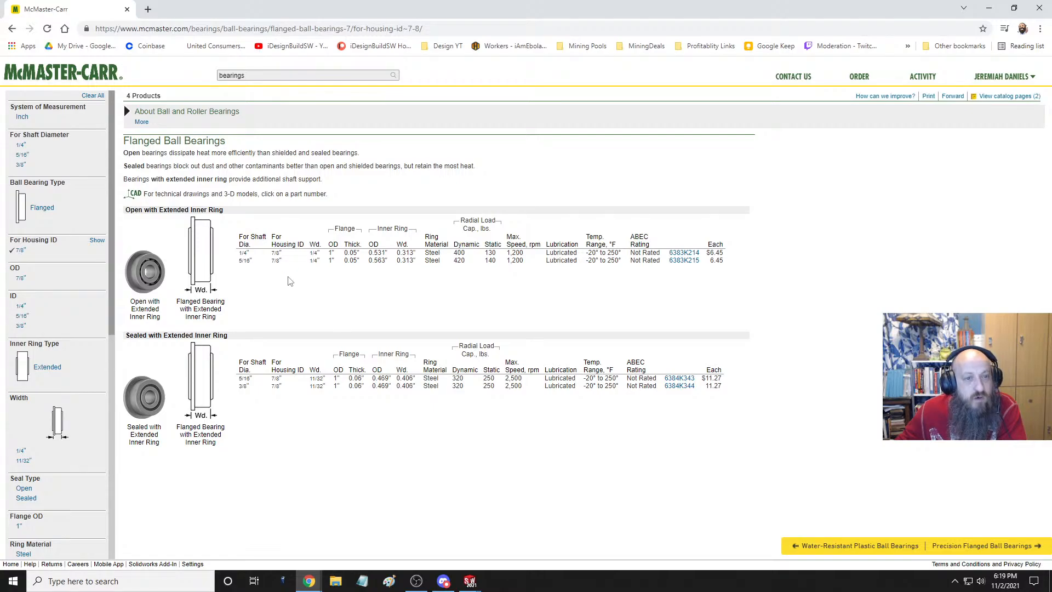
click(96, 242)
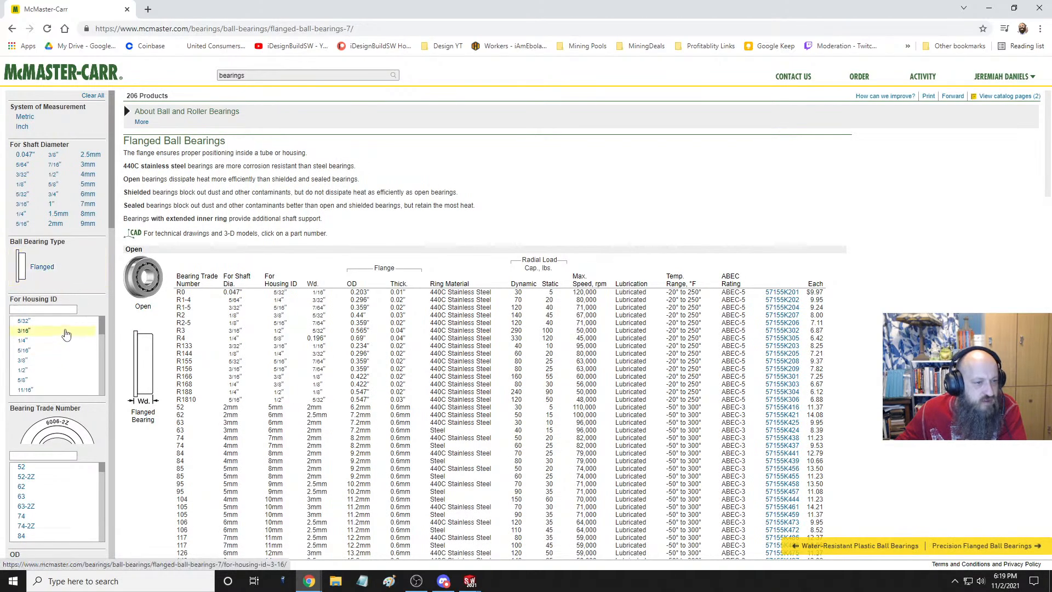
scroll(69, 349, down, 3)
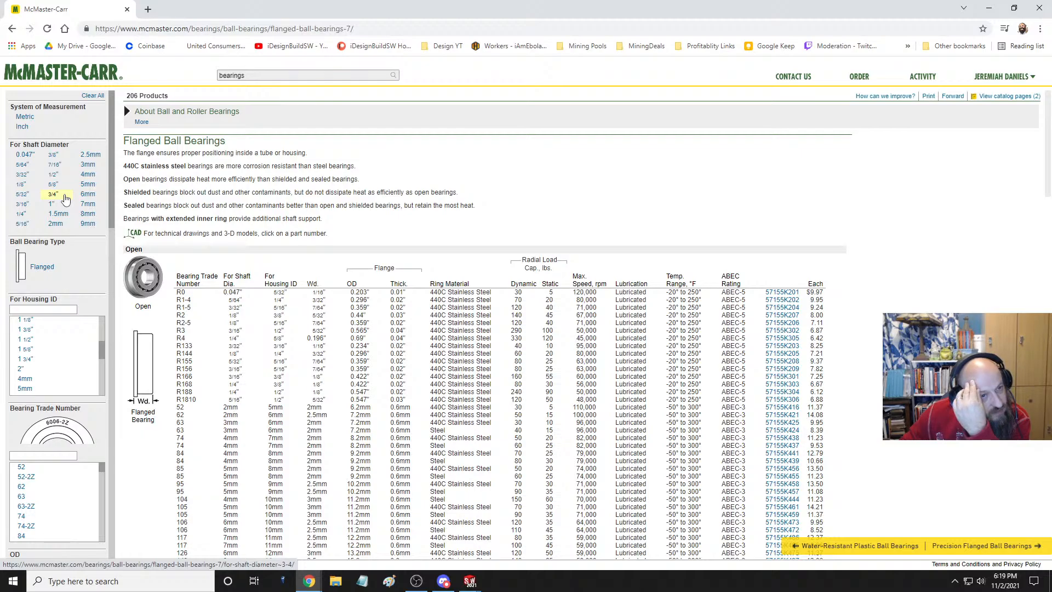
click(14, 29)
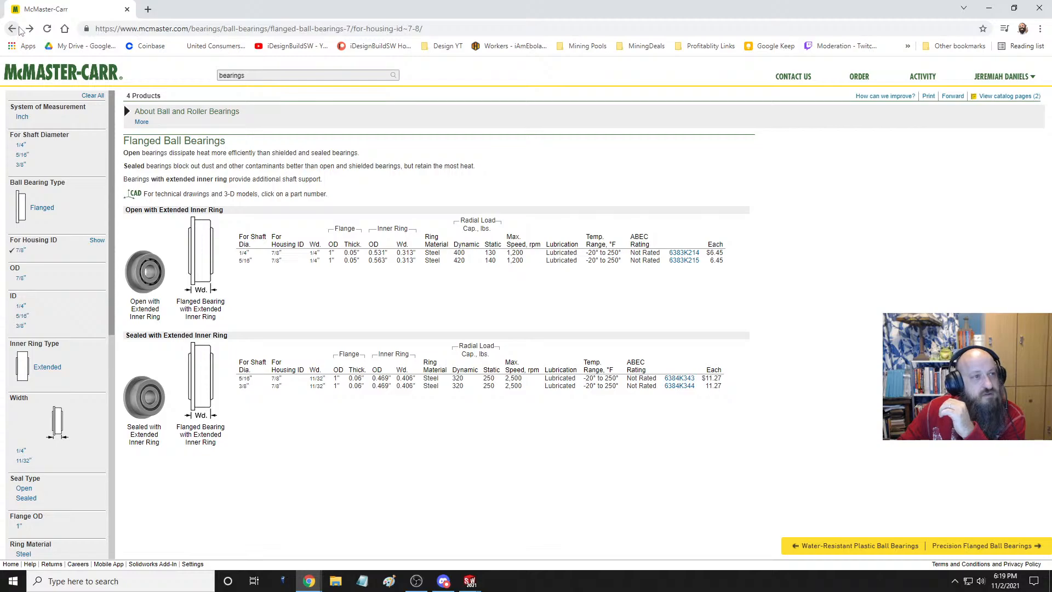
click(17, 29)
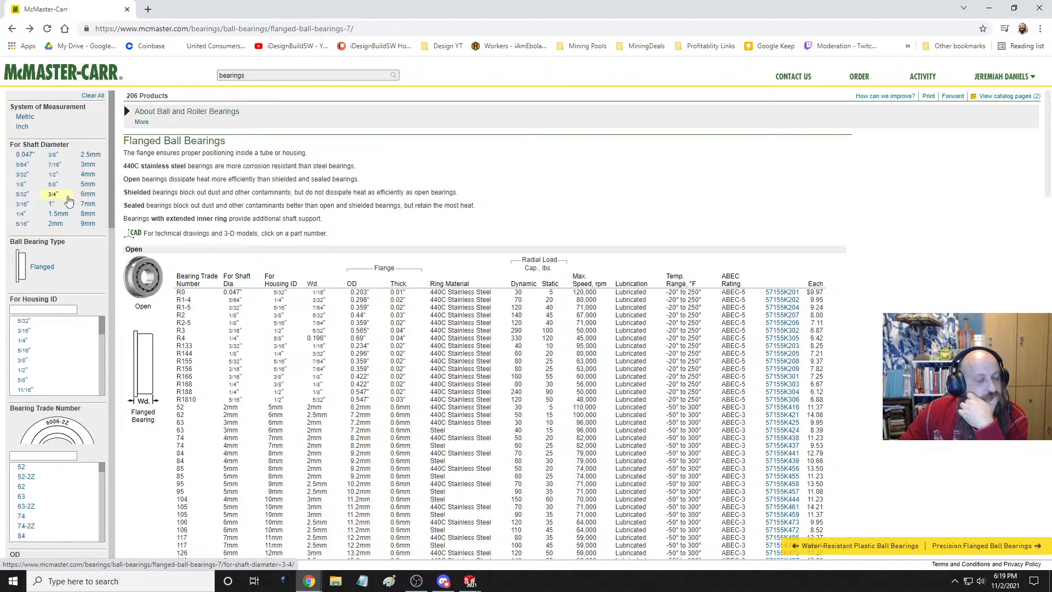
- Return to the ball bearings category and filter it to a 7/8" shaft diameter
click(13, 30)
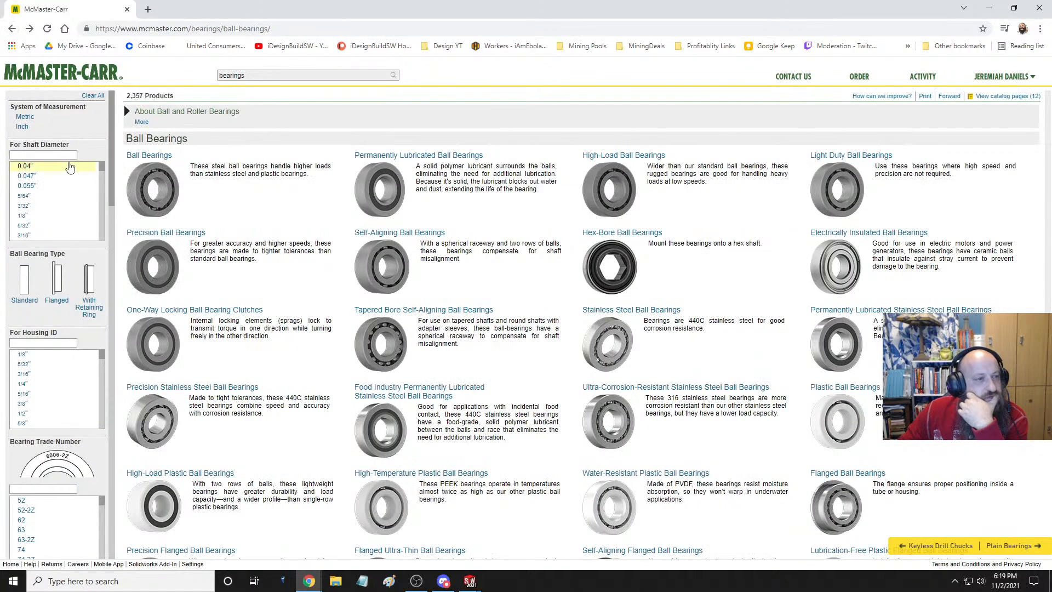
scroll(54, 203, down, 5)
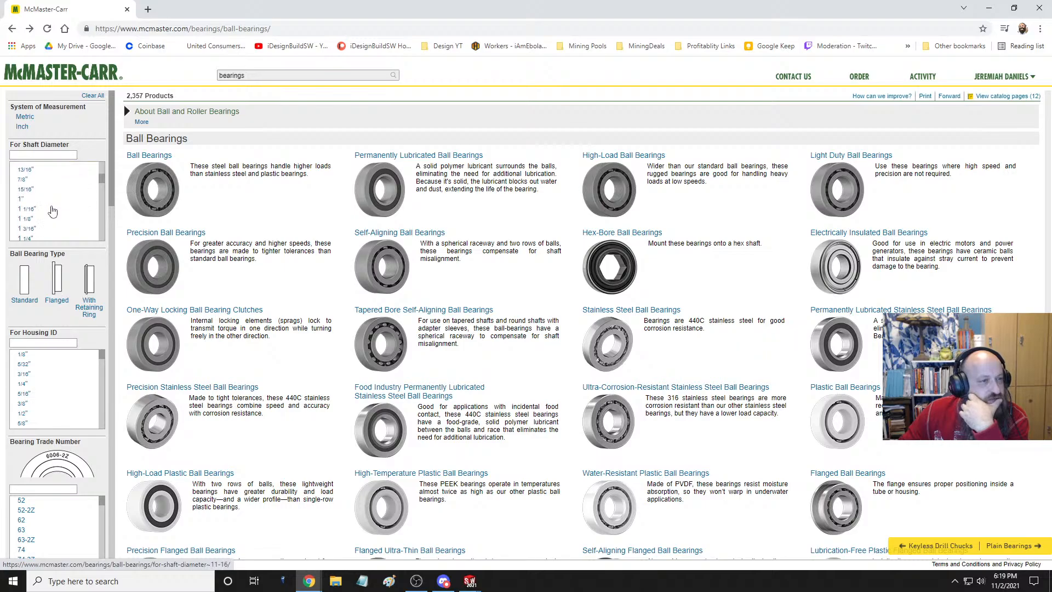
click(22, 234)
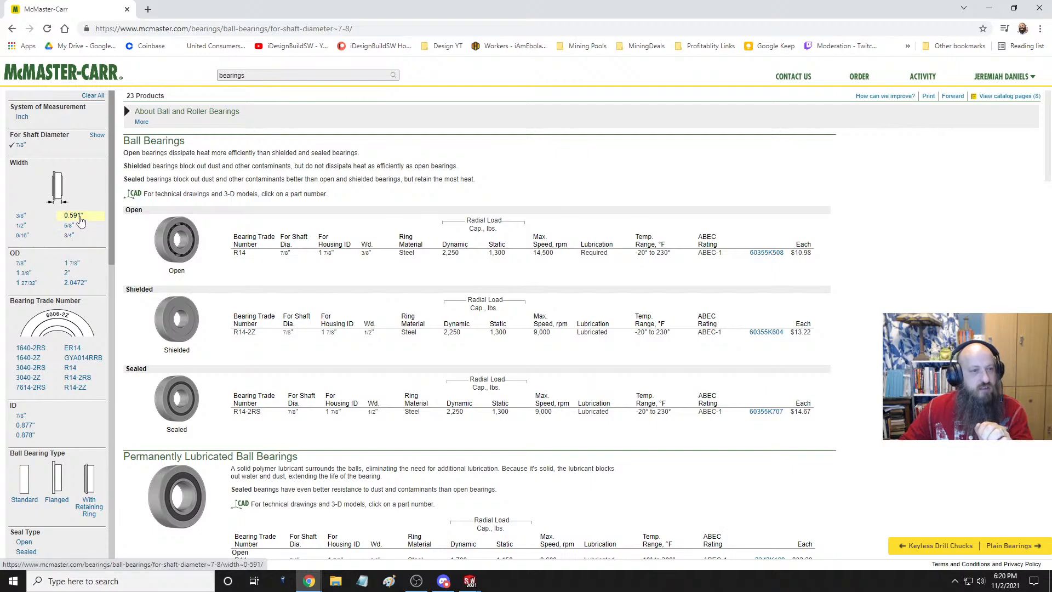
- Go back to the ball bearing types, open the flanged ball bearings and filter them to a 1" shaft diameter
click(12, 29)
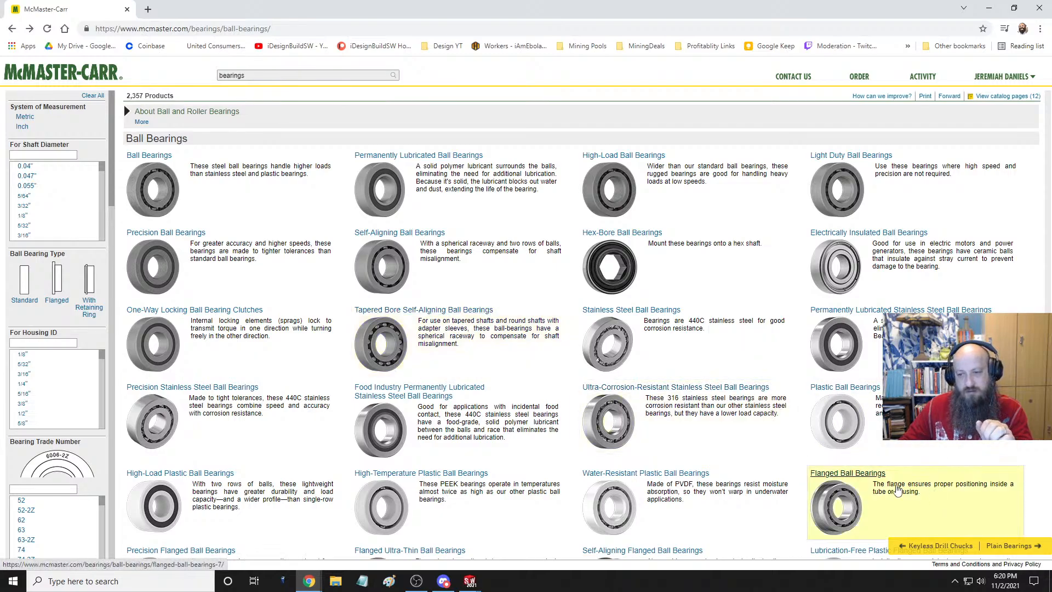
click(874, 483)
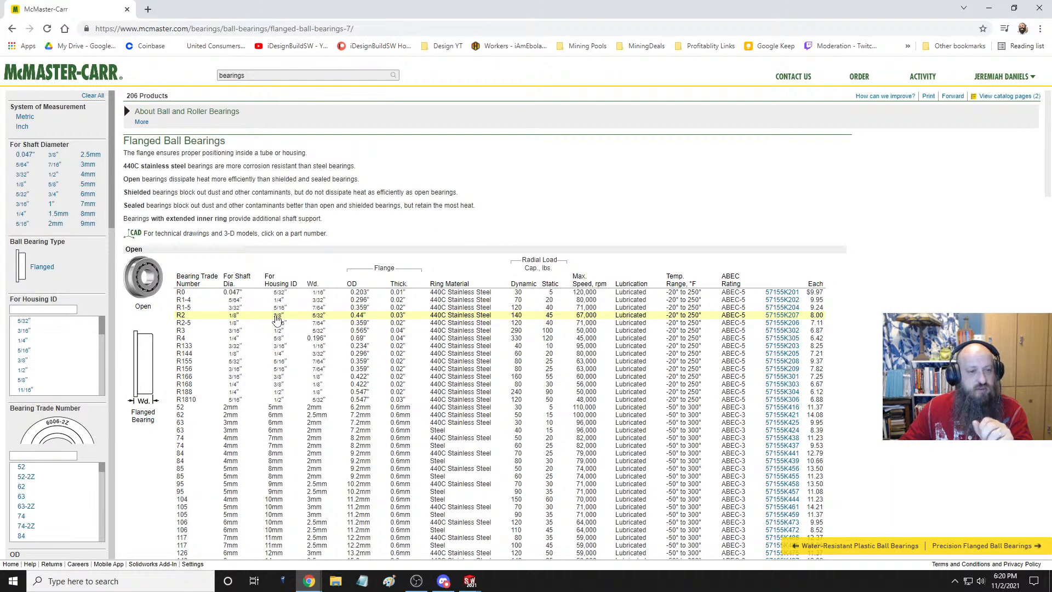
click(58, 204)
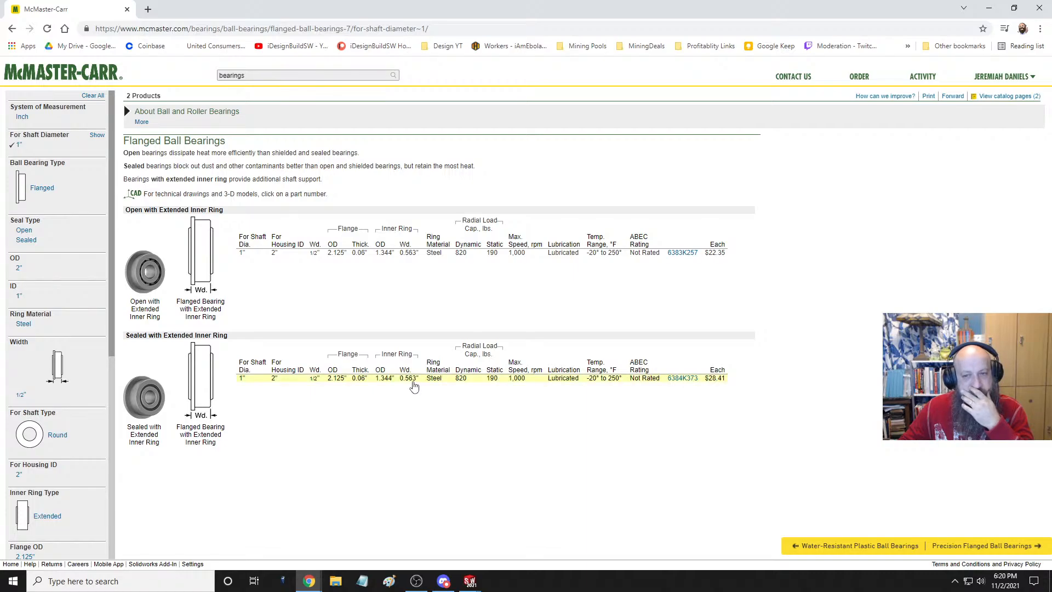
- Download the 3-D Solidworks model of sealed flanged bearing 6384K373 and show the downloaded file in its folder
click(683, 383)
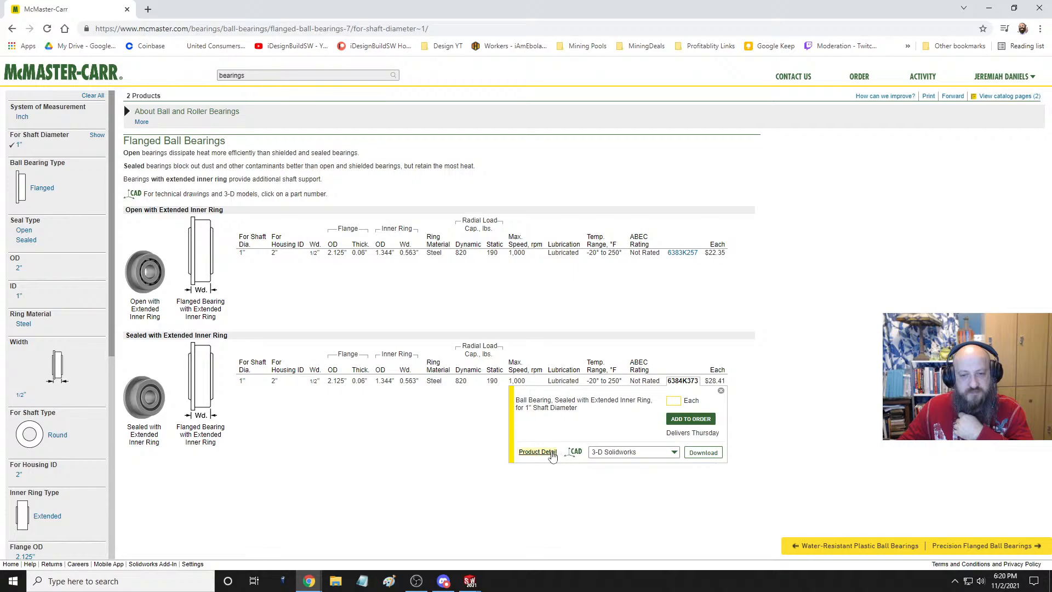
click(703, 453)
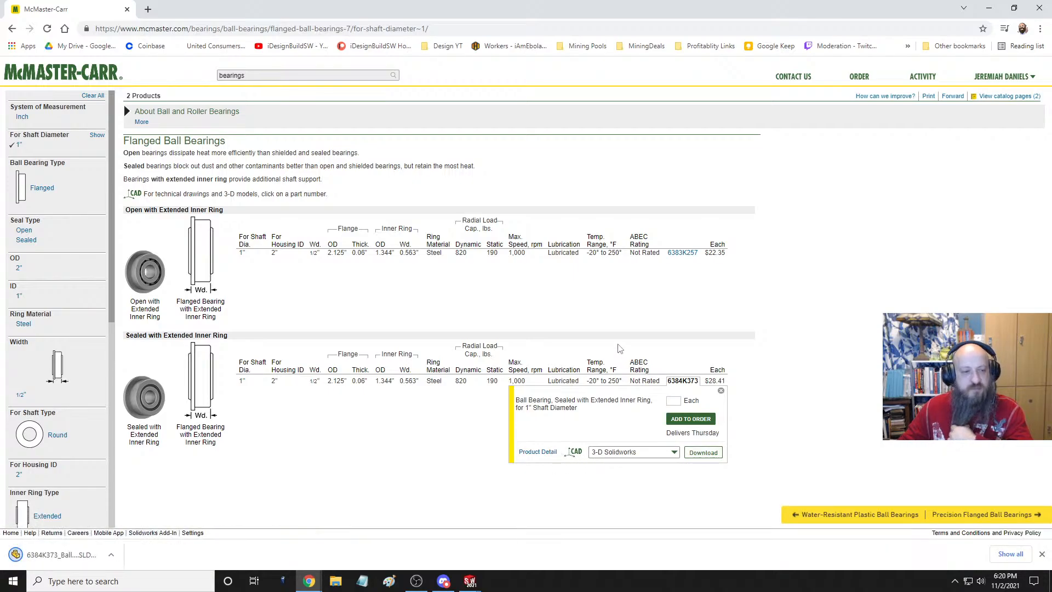
click(116, 554)
click(143, 517)
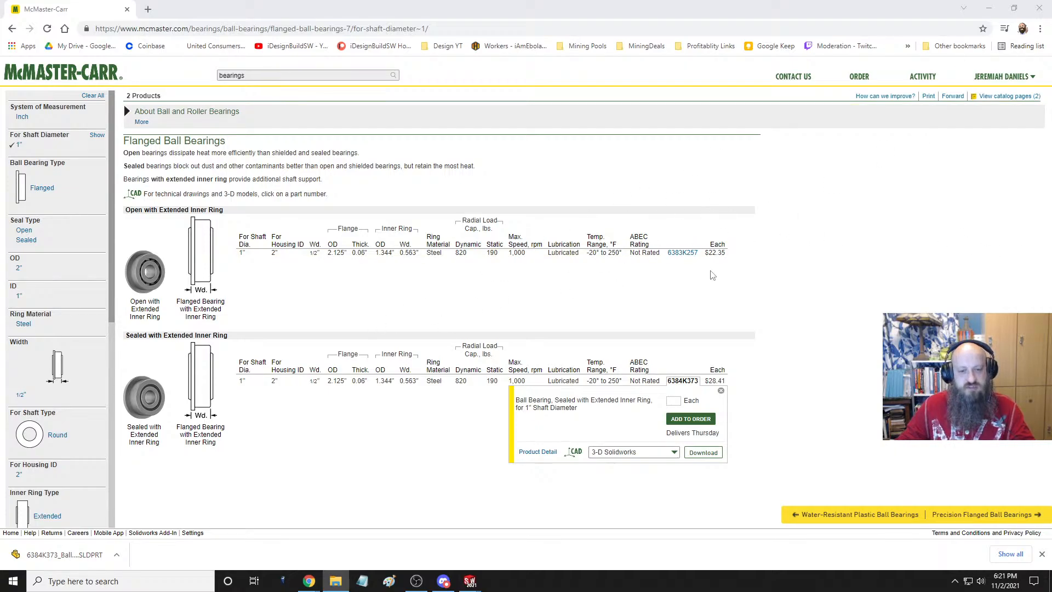
- Switch back to Part21 in SOLIDWORKS and set the trough block to the top view
click(470, 581)
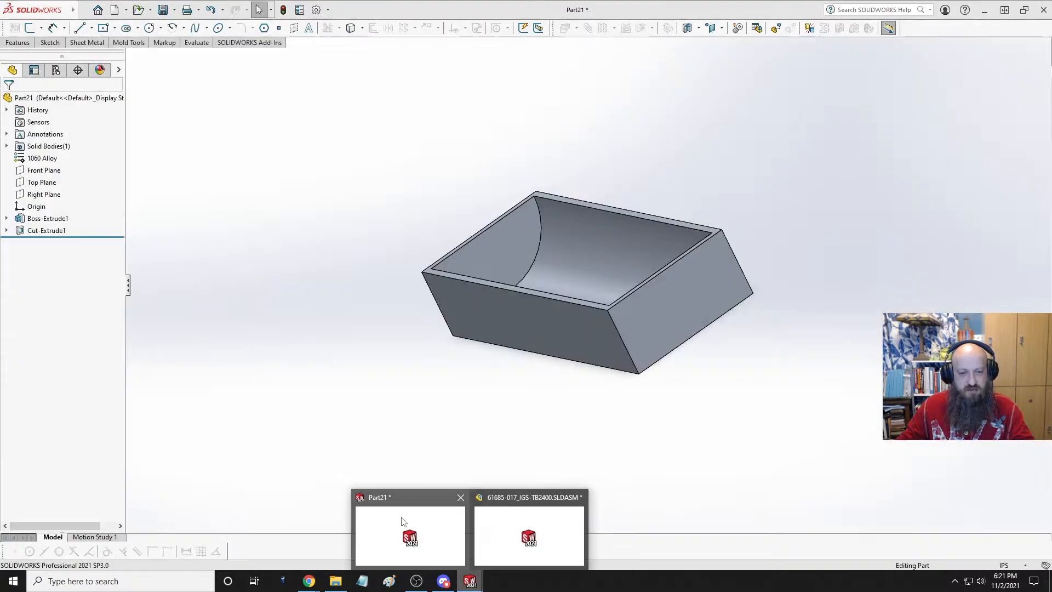
click(404, 522)
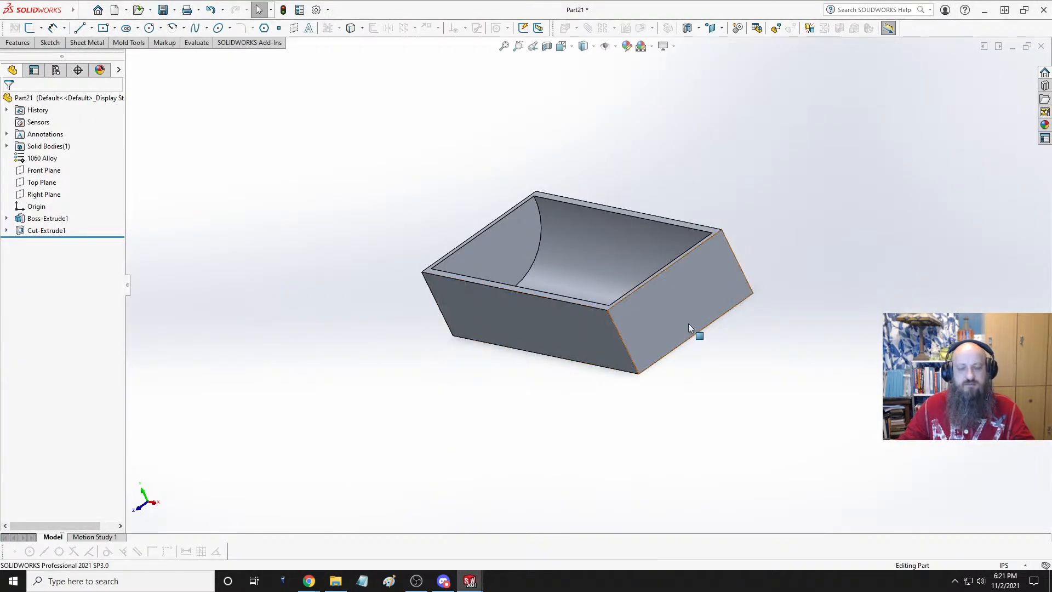
middle_drag(727, 345, 853, 393)
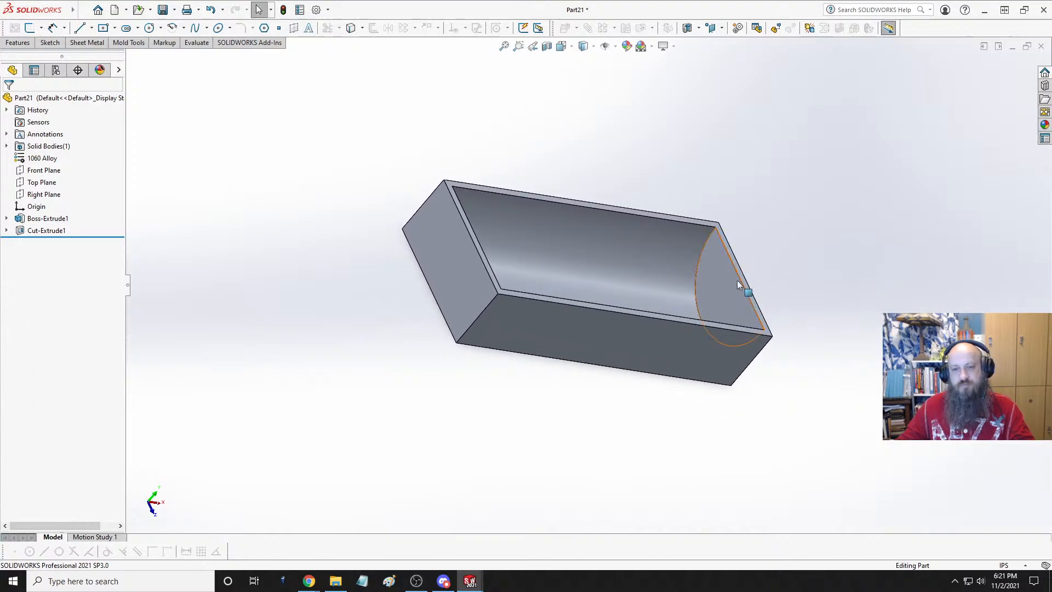
key(space)
click(496, 267)
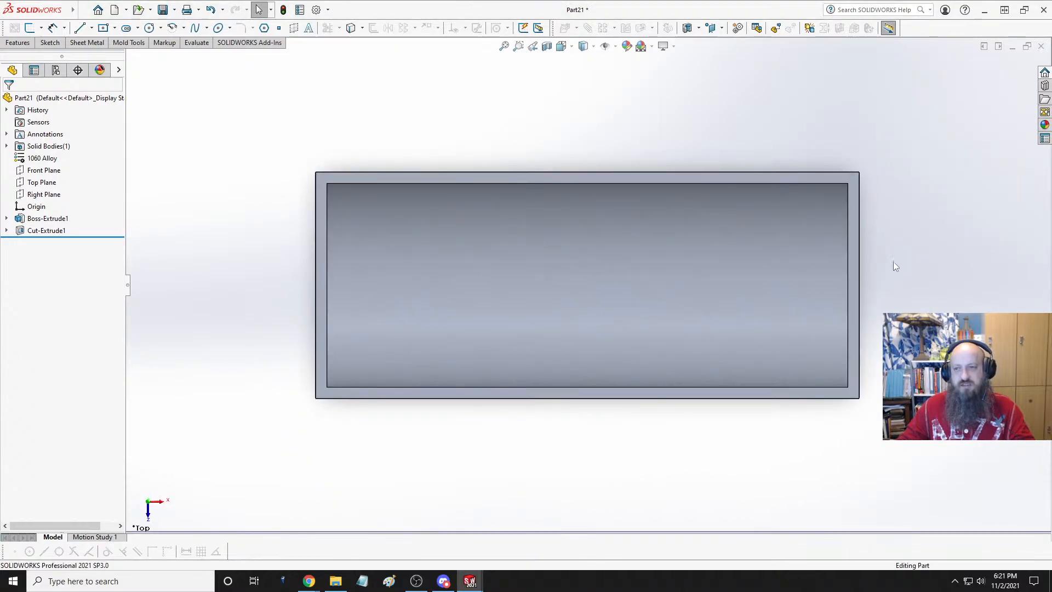
- Start a sketch on the trough's rim face and draw a corner rectangle across the right end wall, about 0.5 x 3.68 in
click(855, 245)
click(899, 219)
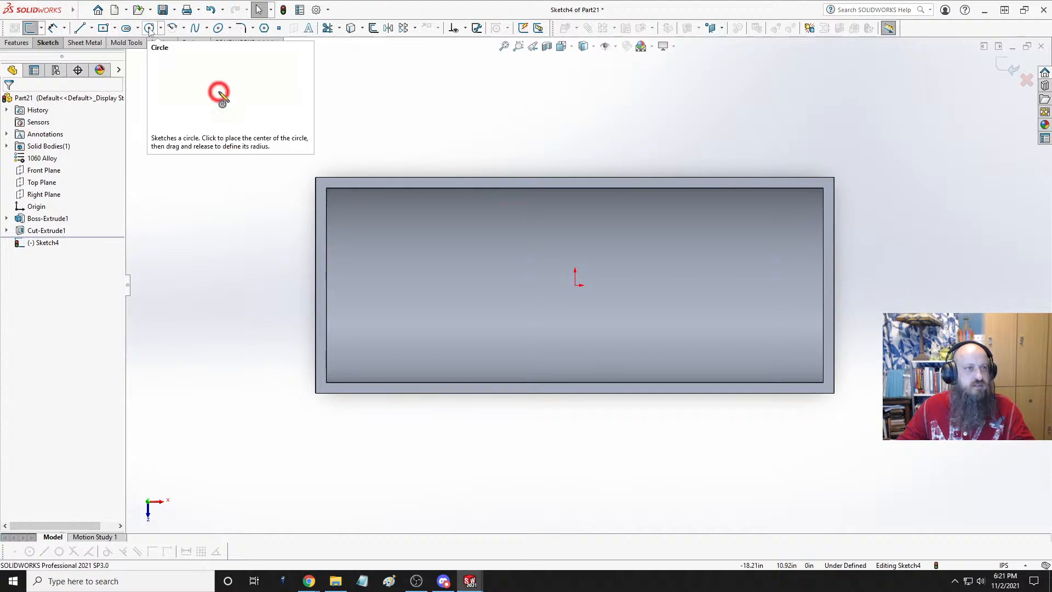
click(115, 28)
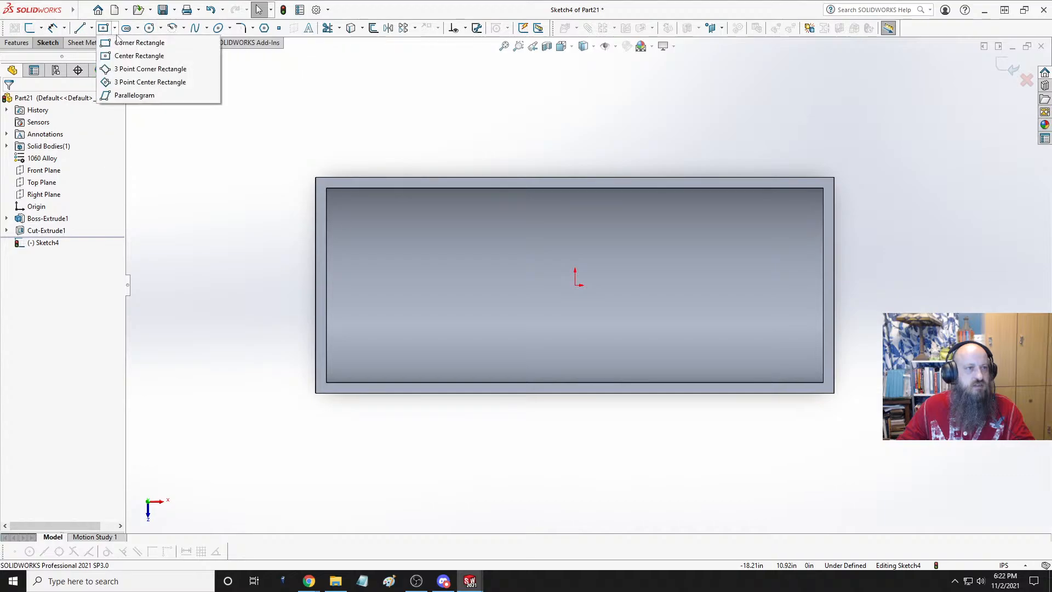
click(118, 40)
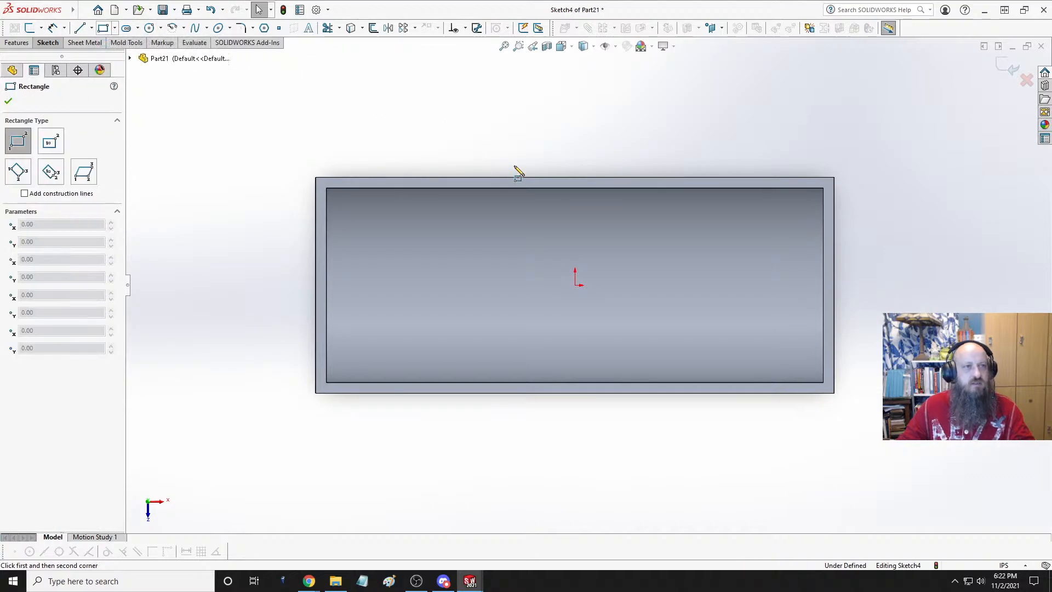
click(824, 240)
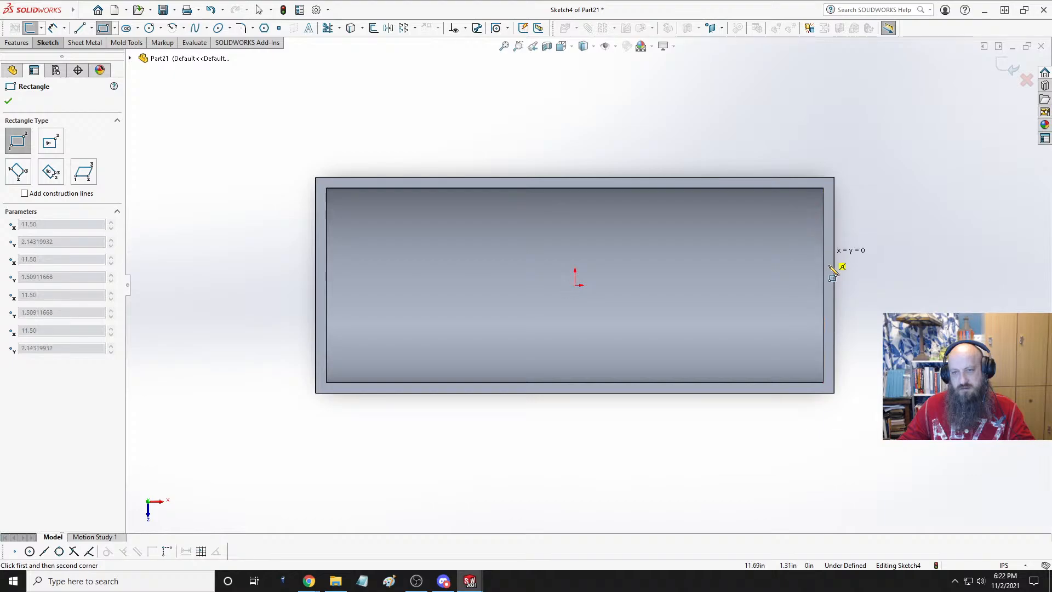
click(834, 318)
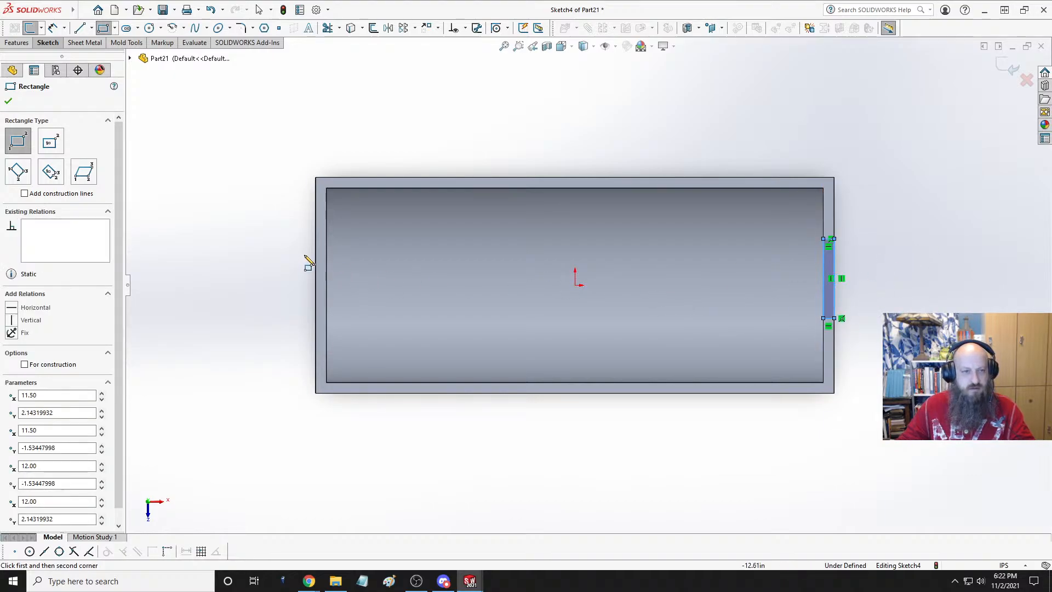
- Draw a second corner rectangle across the left end wall, about 0.5 x 3.42 in
click(316, 239)
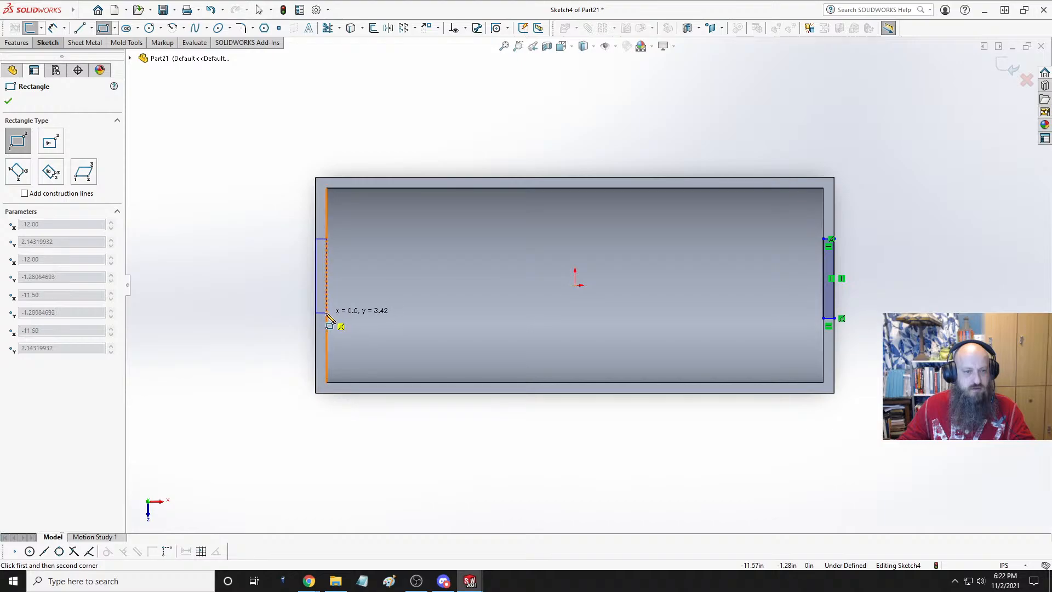
click(326, 313)
key(Escape)
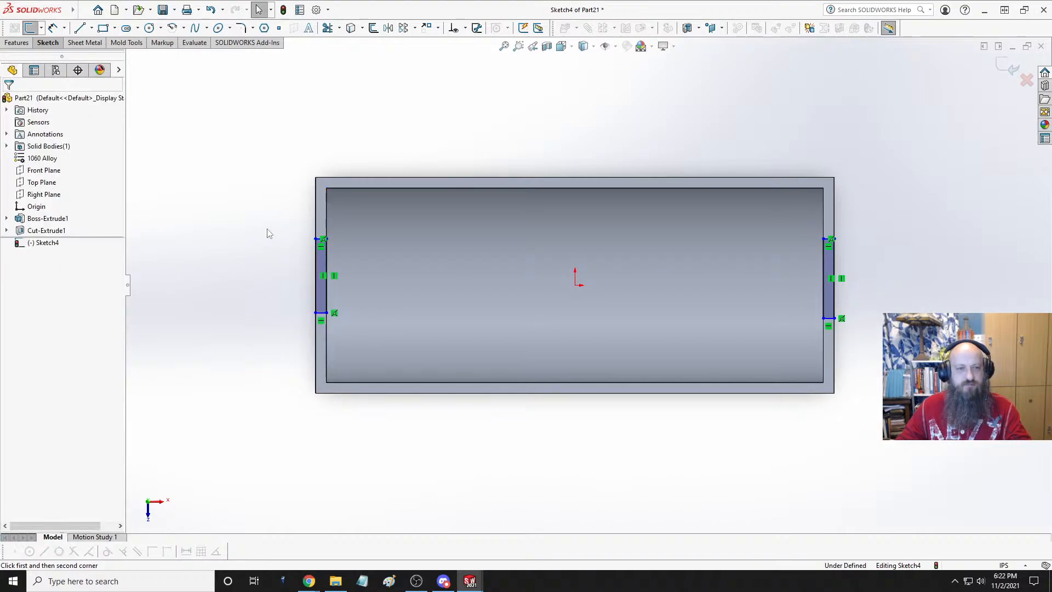
- Switch to McMaster-Carr in Chrome and examine the product details and dimensioned drawing of flanged bearing 6384K373
mouse_move(317, 584)
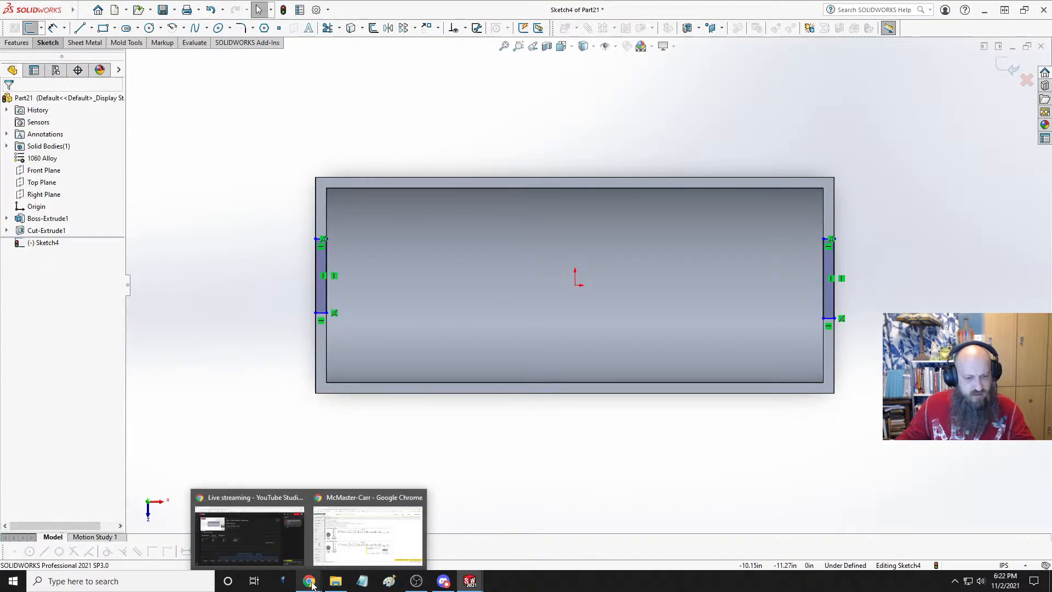
click(362, 526)
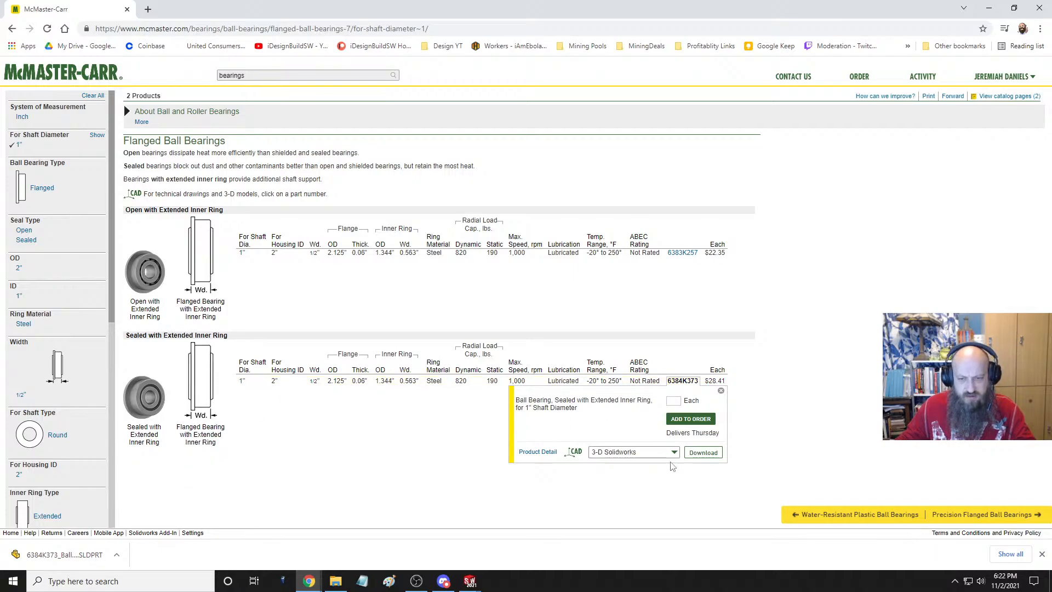
click(538, 451)
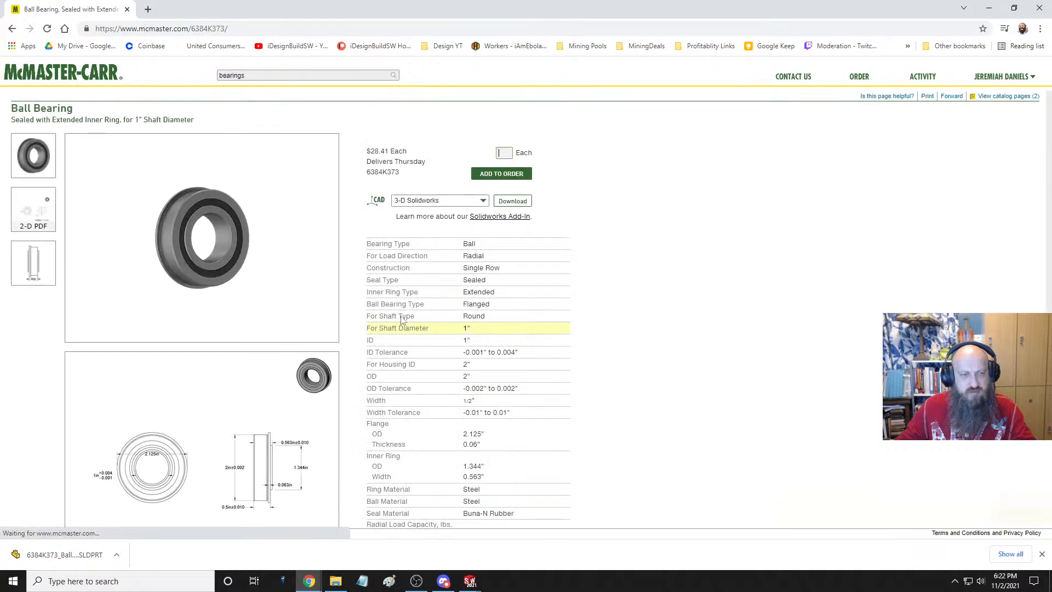
scroll(474, 317, down, 2)
scroll(475, 317, down, 1)
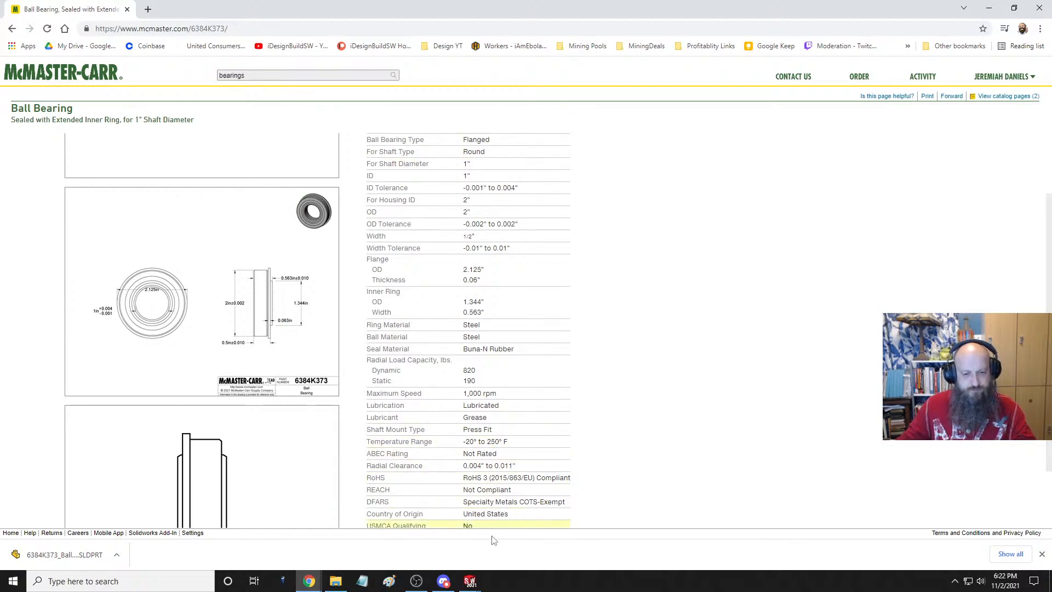
- Switch back to the Part21 sketch in SOLIDWORKS and draw a horizontal, infinite-length centerline through the origin
mouse_move(471, 578)
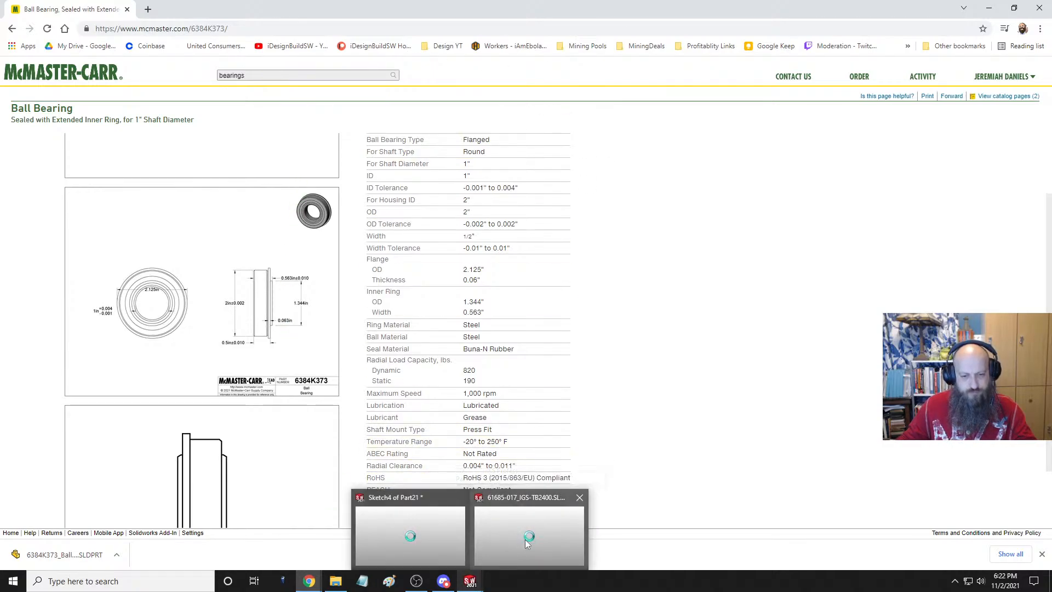
click(394, 534)
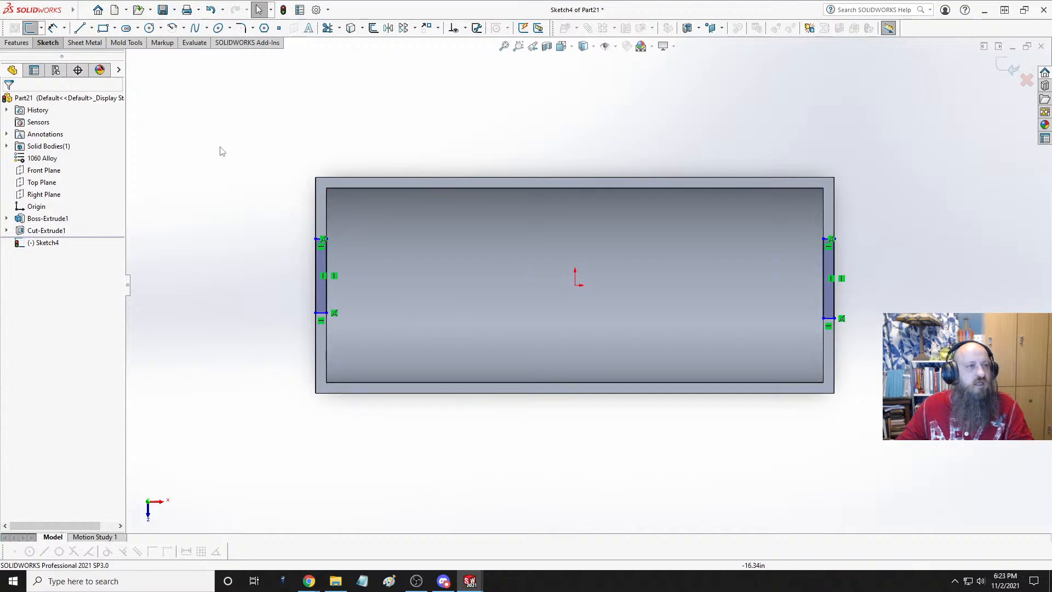
click(92, 28)
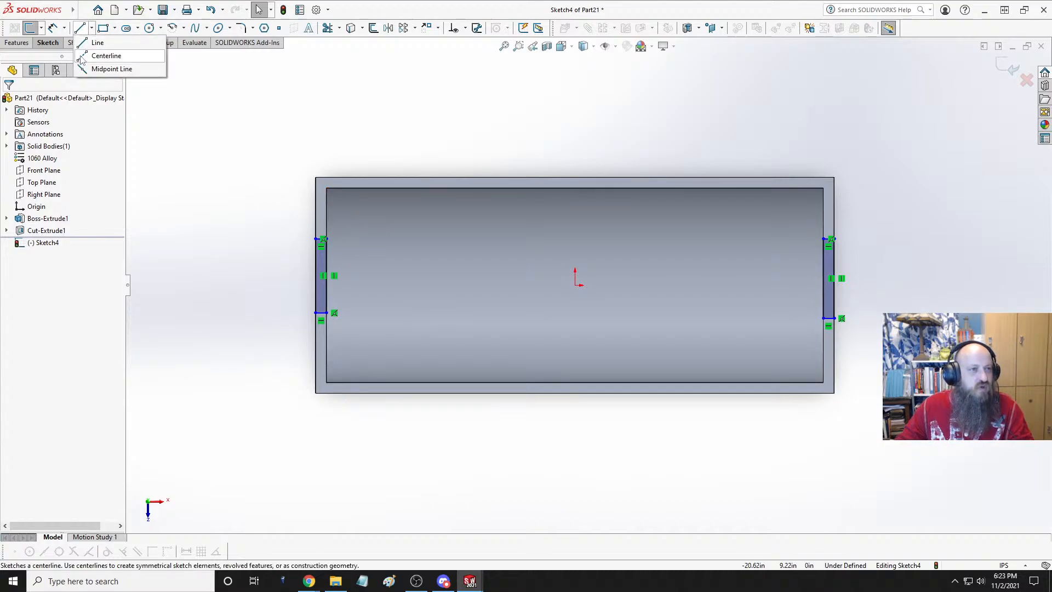
click(82, 56)
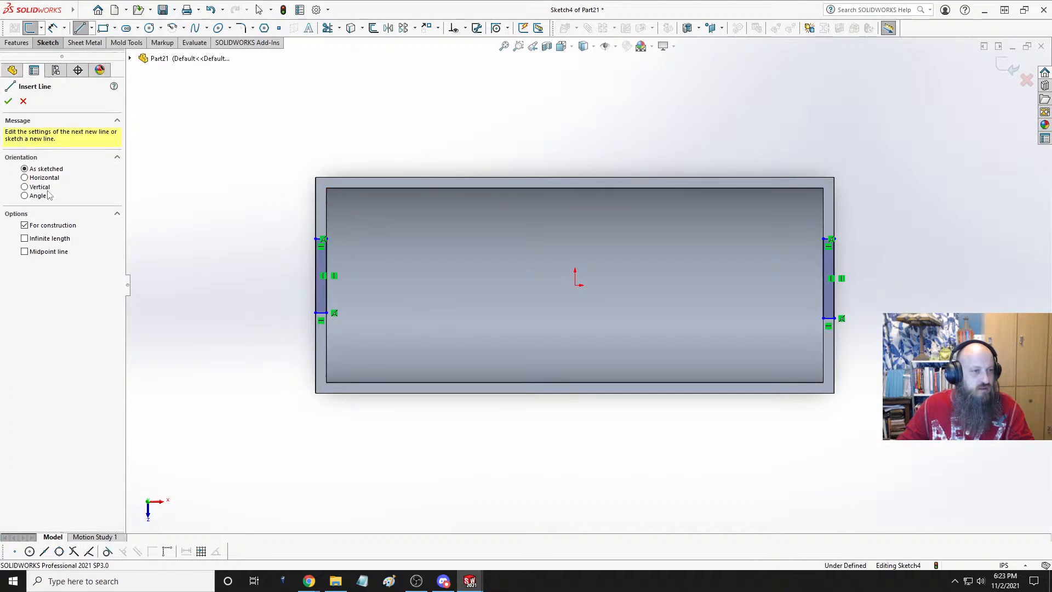
click(46, 179)
click(52, 246)
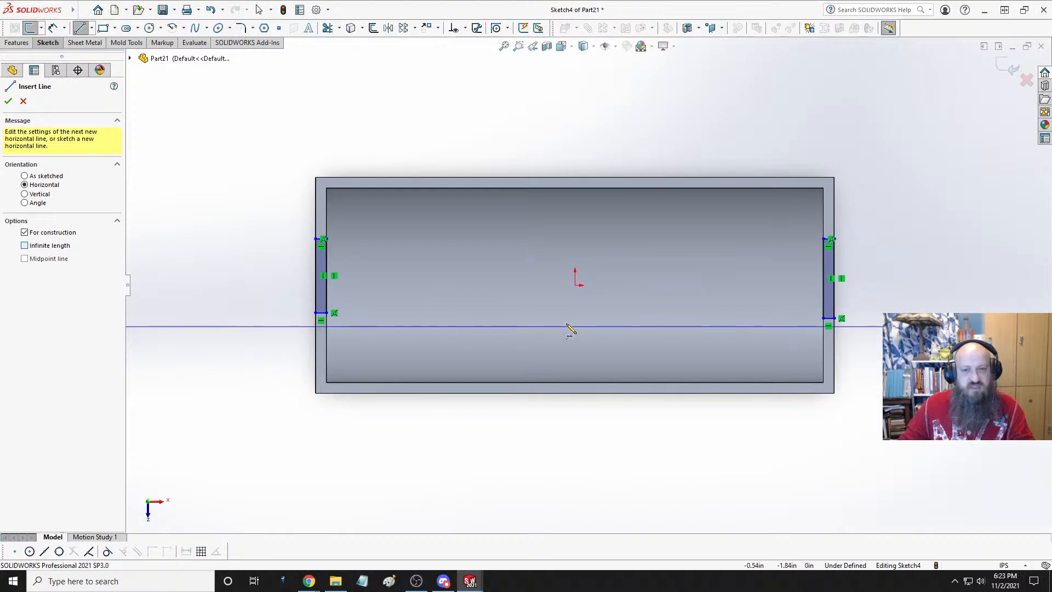
click(579, 286)
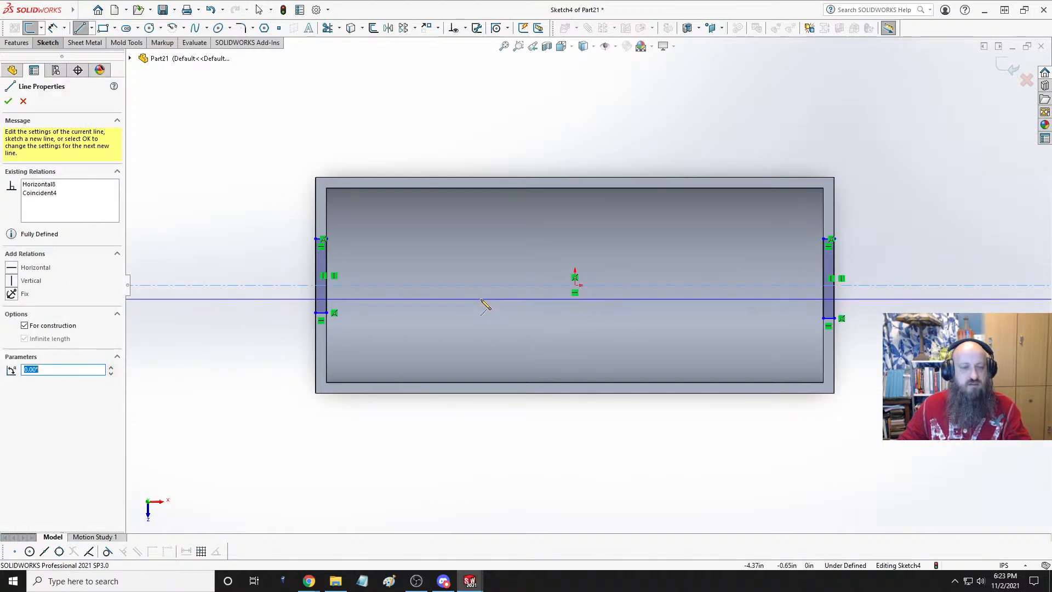
key(Escape)
- Make the upper and lower edges of the left wall's rectangle symmetric about the horizontal centerline
click(342, 285)
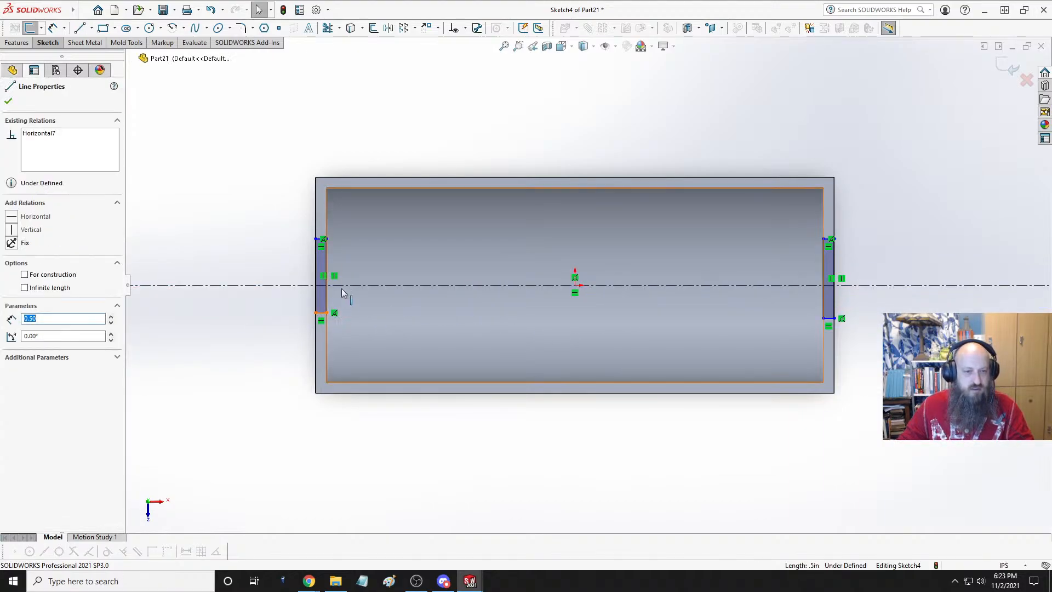
ctrl+click(317, 258)
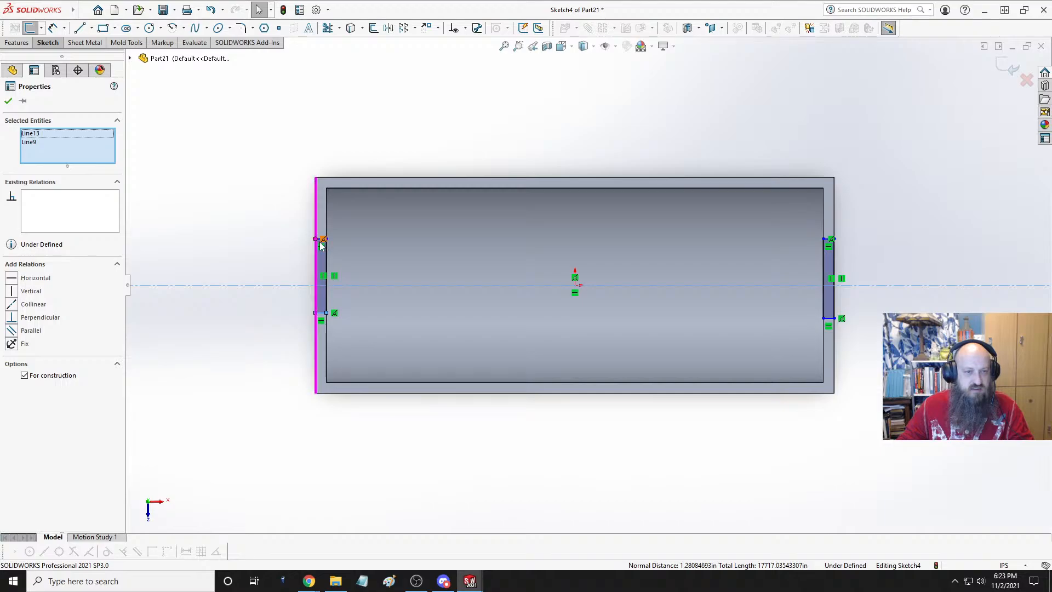
scroll(320, 249, down, 3)
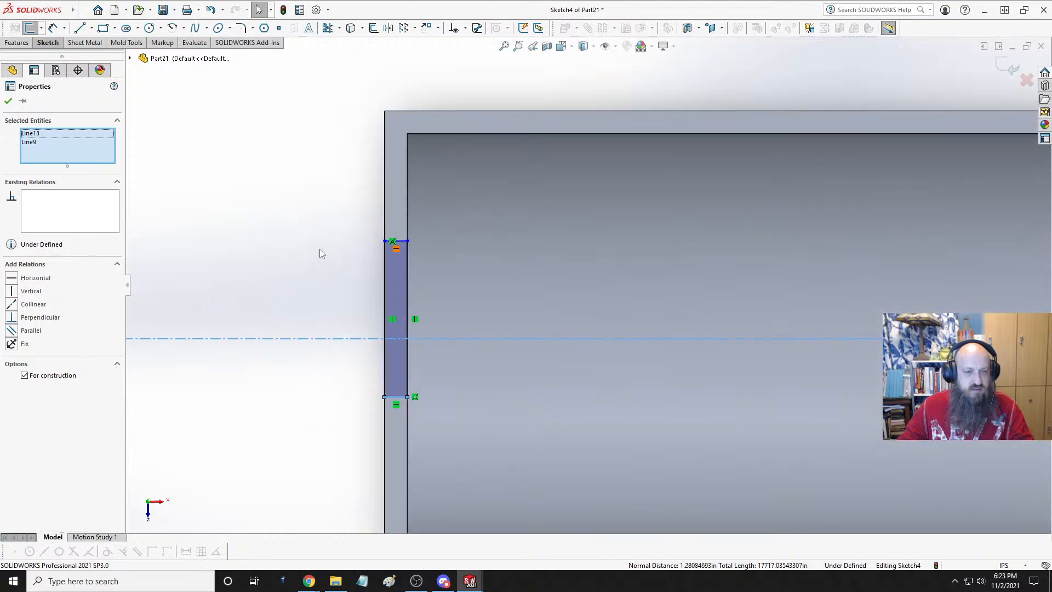
ctrl+click(401, 244)
click(514, 191)
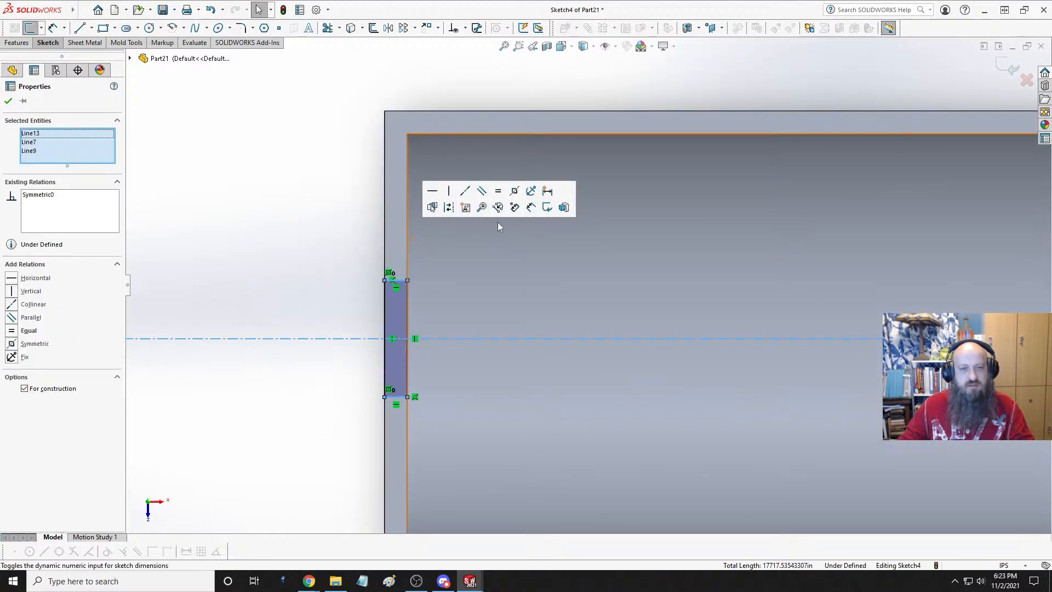
key(f)
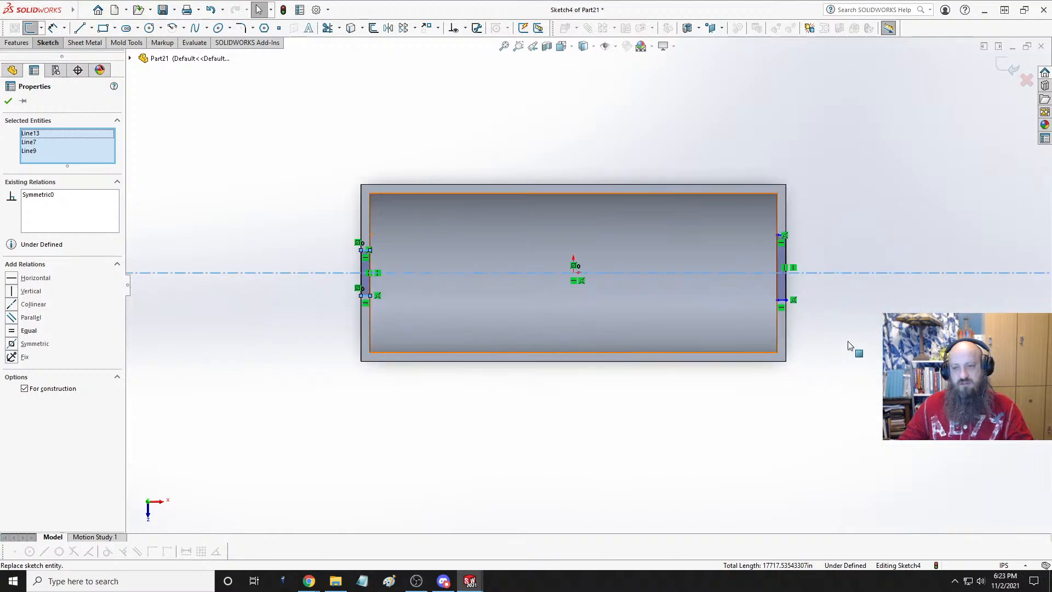
key(Escape)
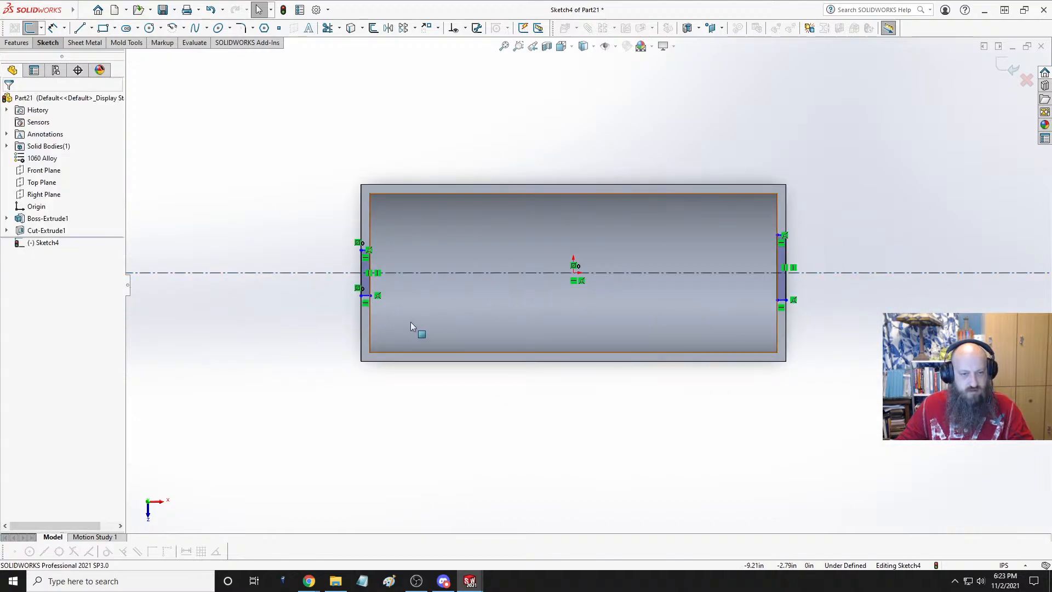
click(364, 296)
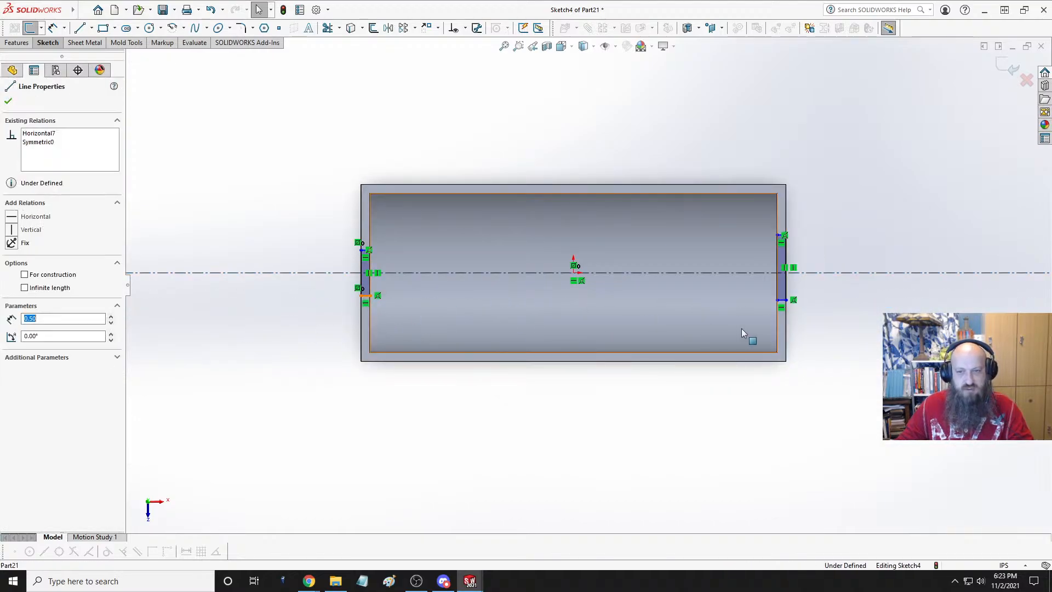
ctrl+click(785, 301)
click(795, 327)
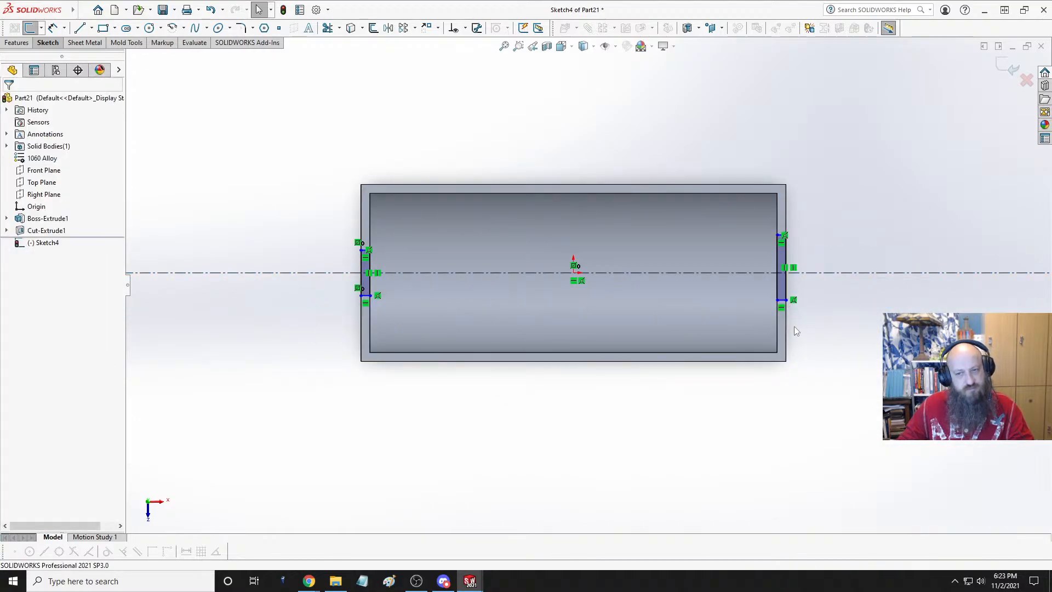
- Make the lower edges of the left and right wall rectangles collinear
click(783, 300)
ctrl+click(365, 297)
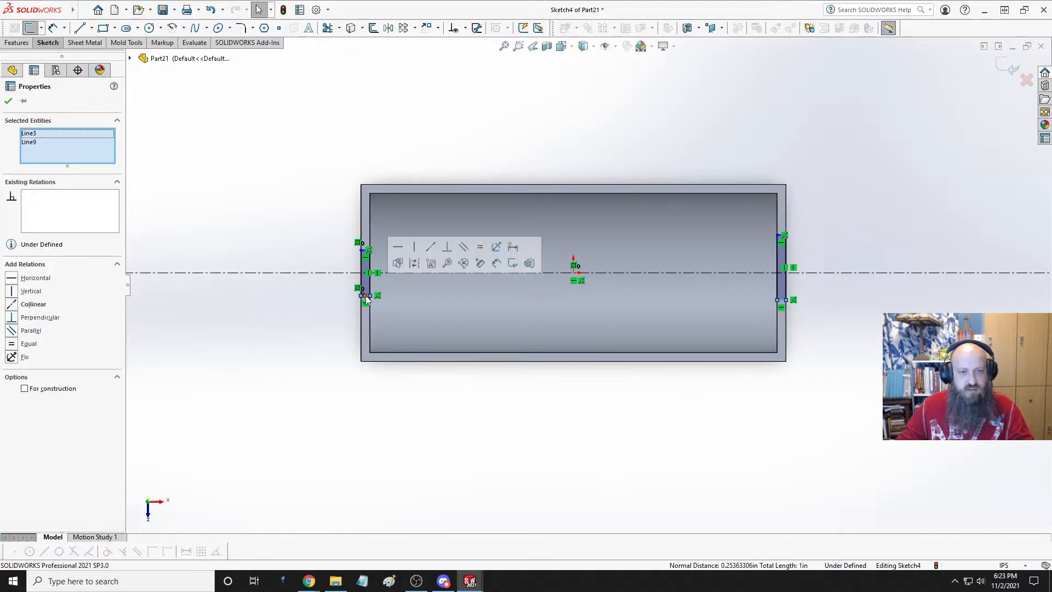
click(431, 247)
click(281, 228)
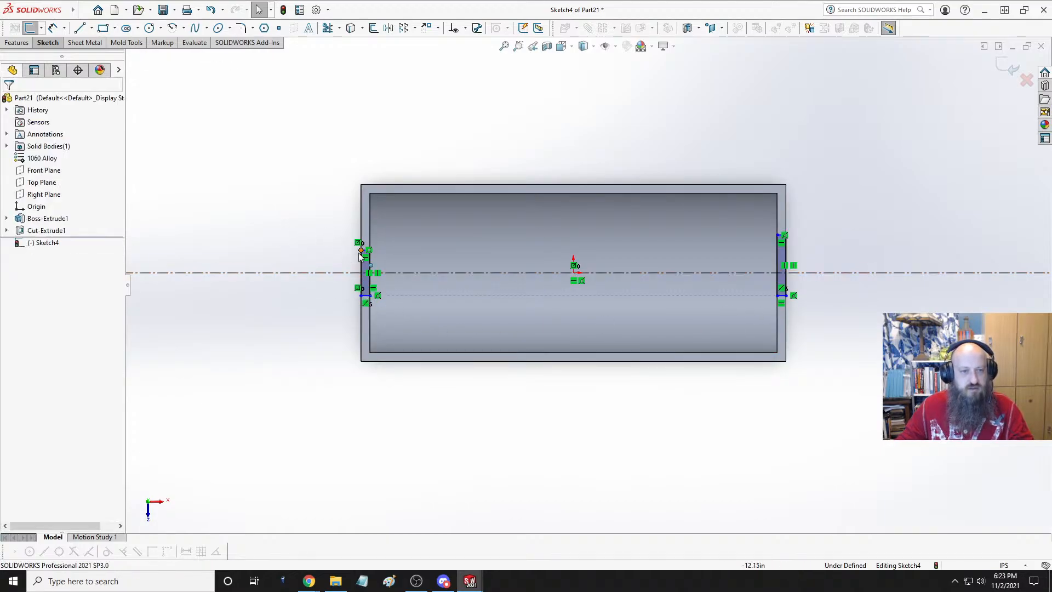
- Make the upper edges of the left and right wall rectangles collinear
scroll(373, 258, down, 4)
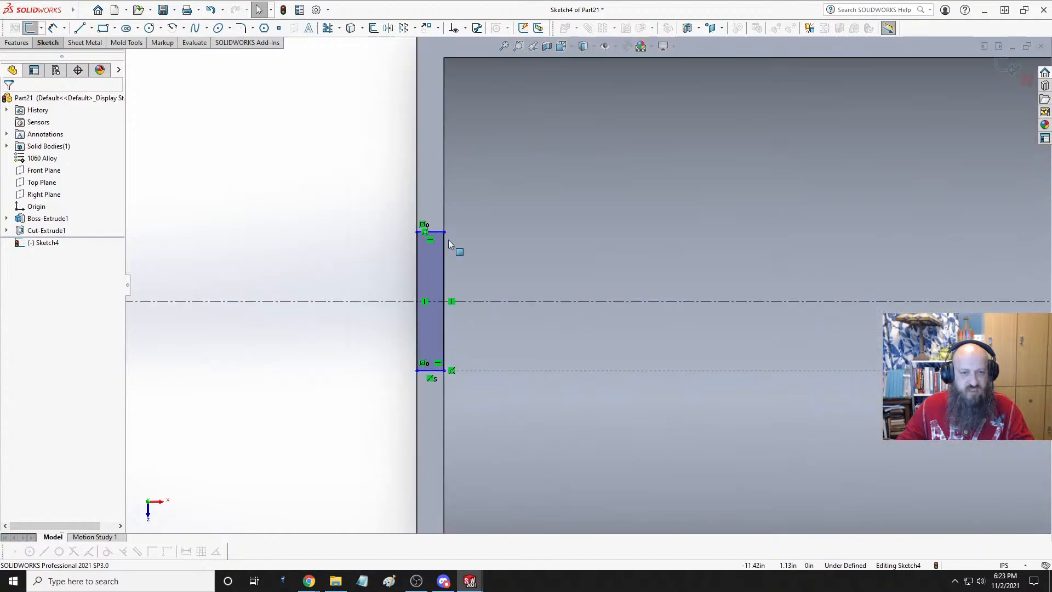
click(431, 232)
scroll(423, 277, up, 4)
scroll(774, 288, up, 2)
scroll(774, 288, down, 1)
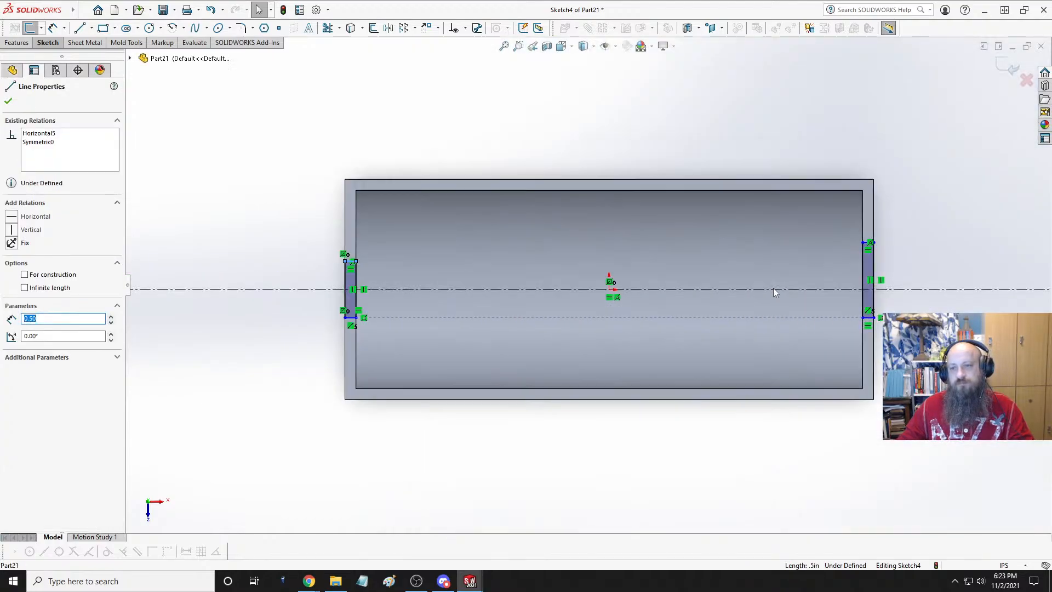
scroll(872, 270, up, 3)
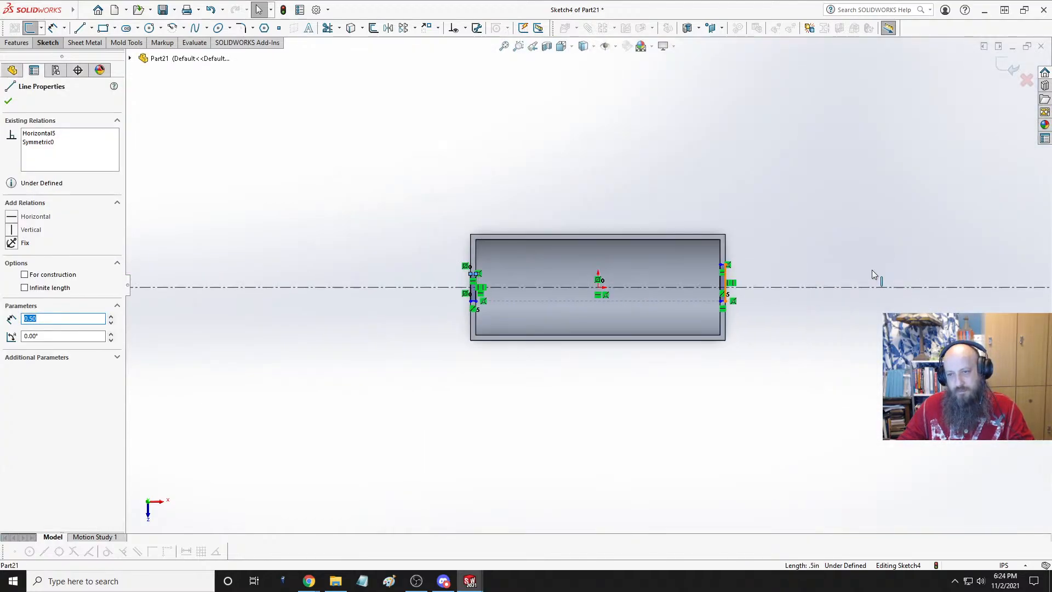
scroll(728, 275, down, 6)
ctrl+click(559, 236)
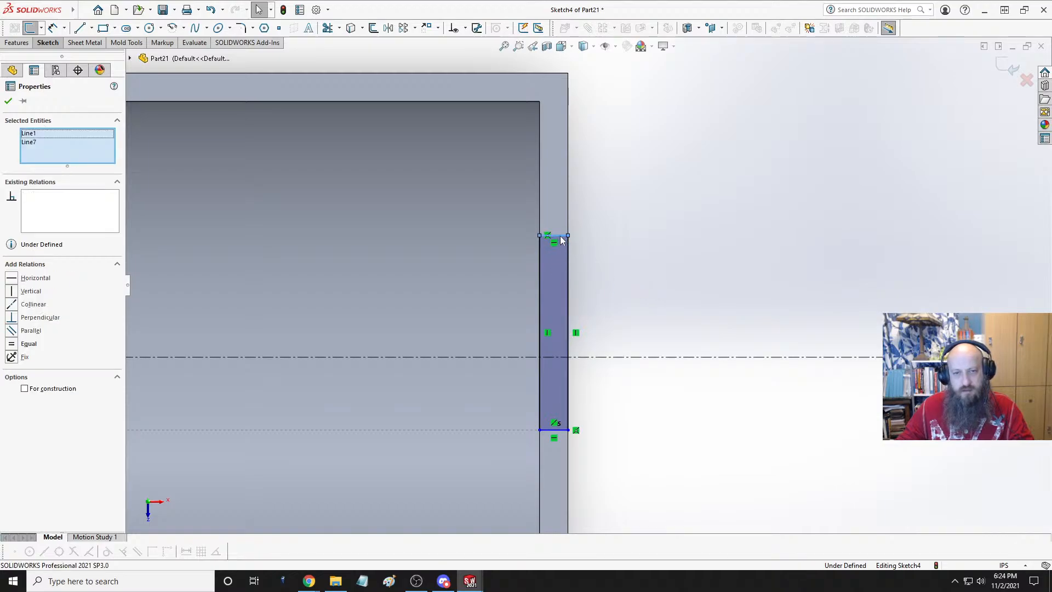
scroll(653, 281, up, 7)
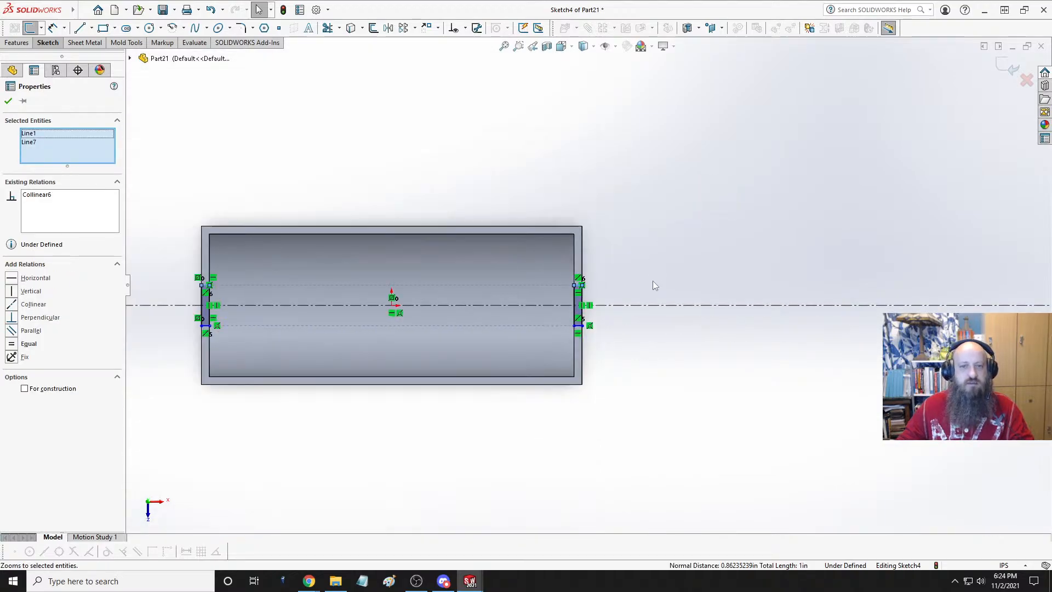
click(647, 363)
scroll(384, 347, up, 3)
scroll(405, 332, down, 3)
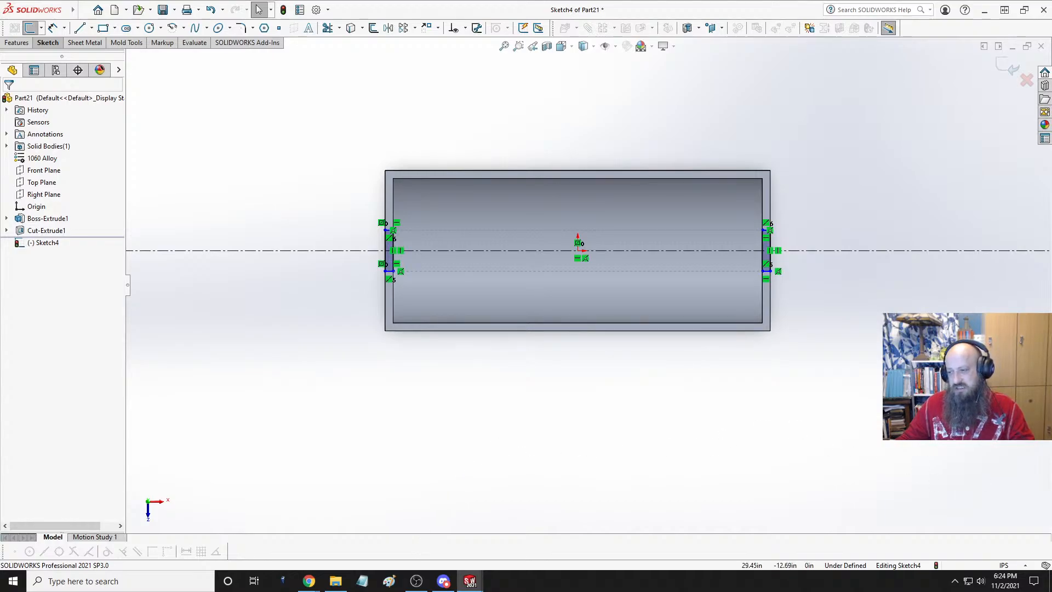
key(alt+Tab)
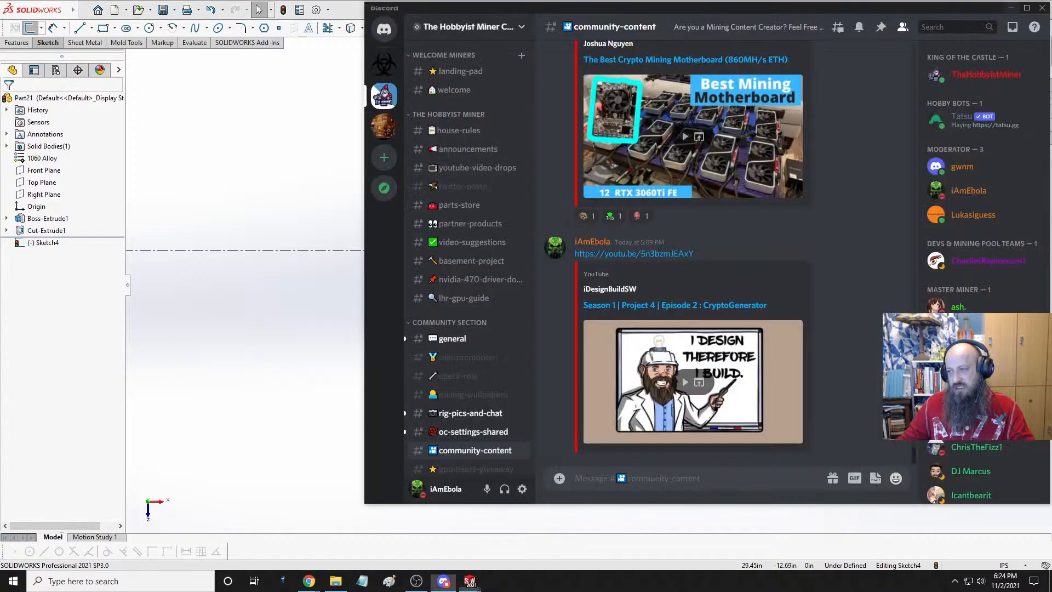
key(alt+Tab)
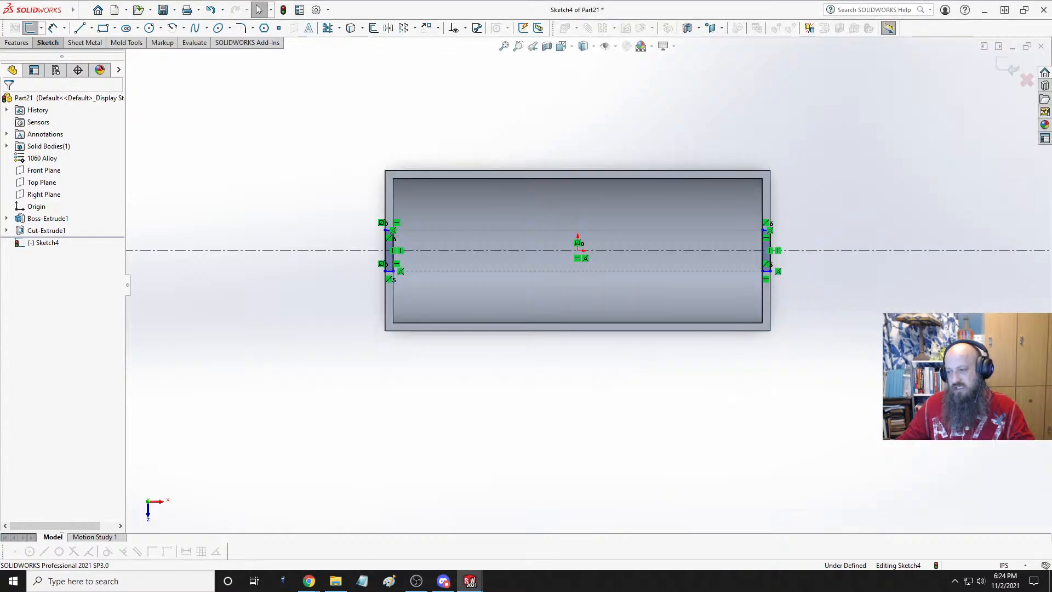
- Check the flanged ball bearing's outer diameter and flange dimensions on its McMaster-Carr page, and return to the SOLIDWORKS sketch
key(alt+Tab)
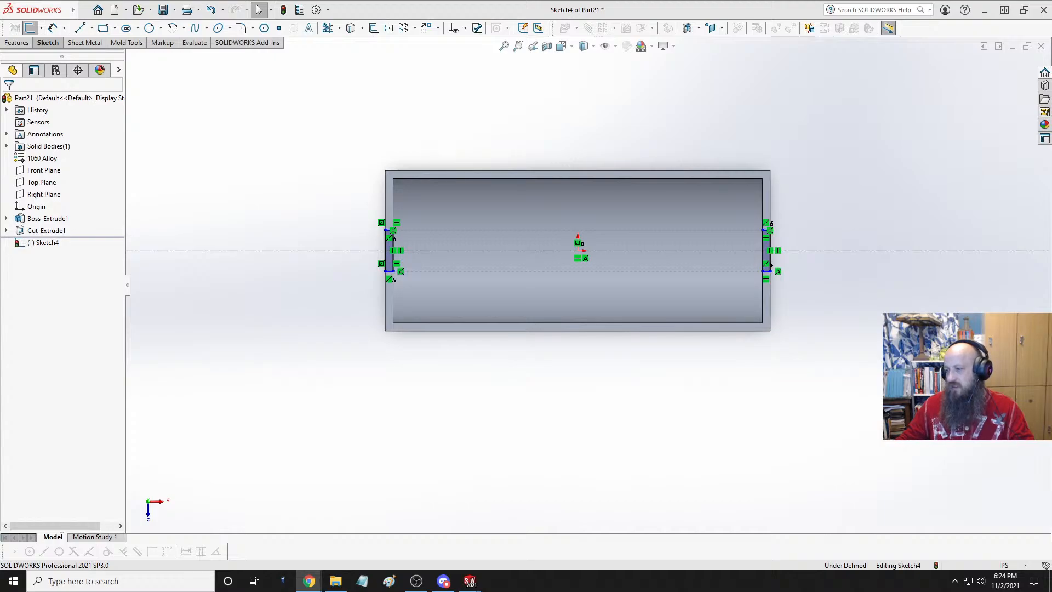
click(746, 429)
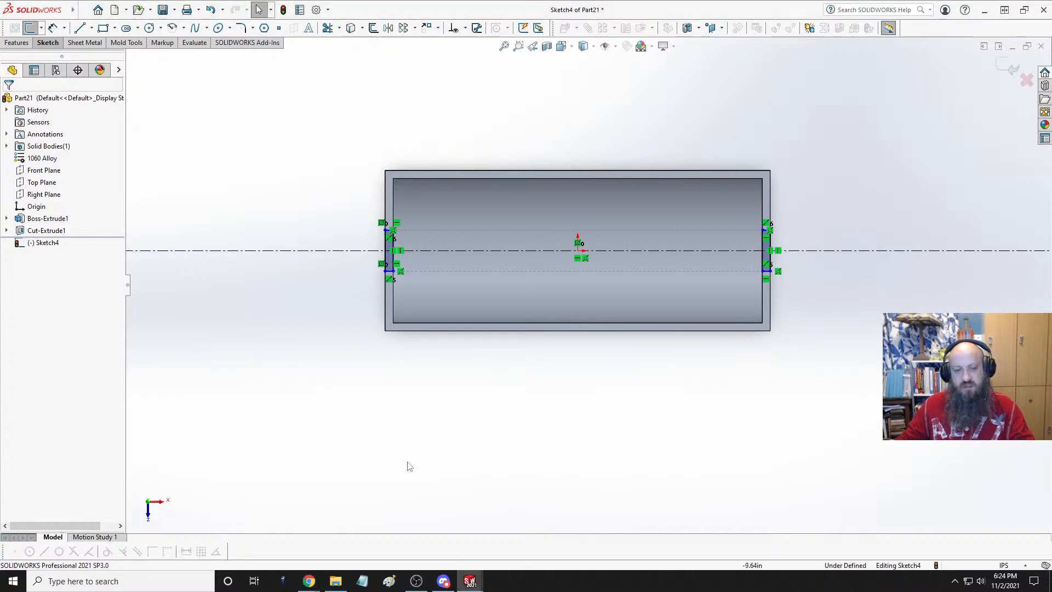
click(255, 526)
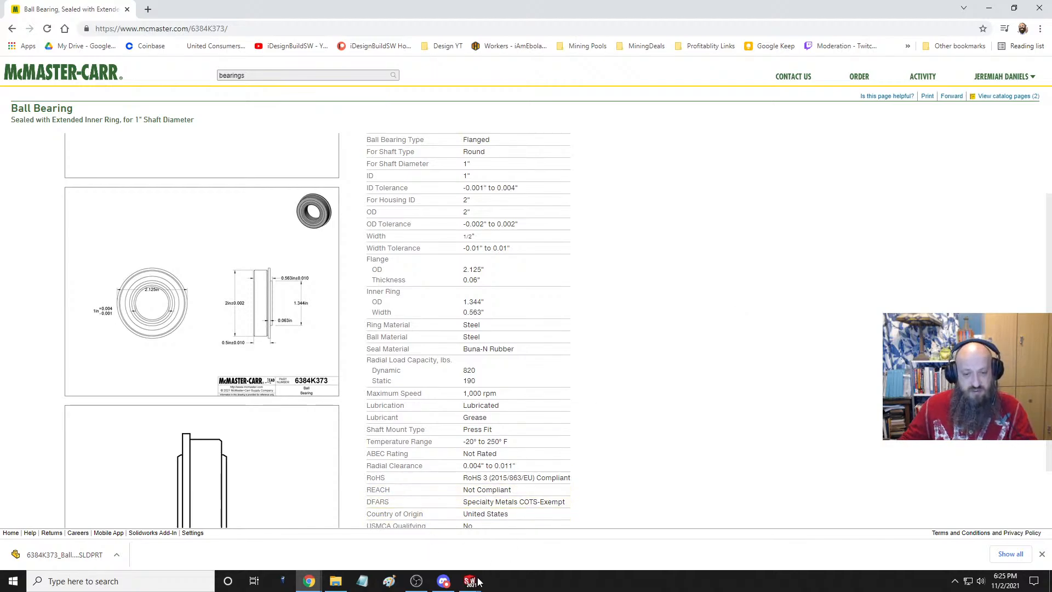
mouse_move(466, 579)
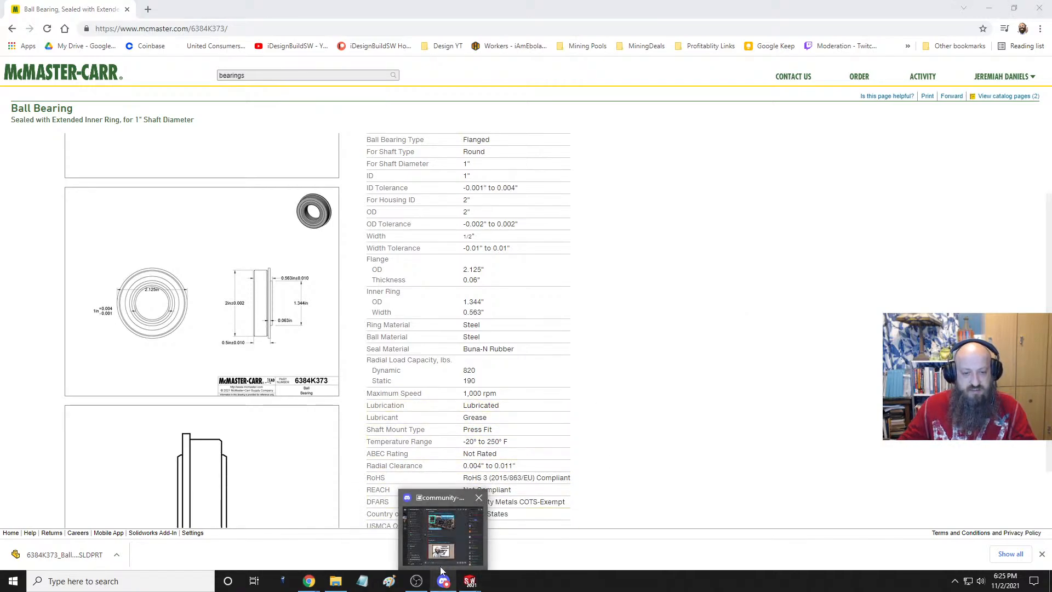
click(415, 545)
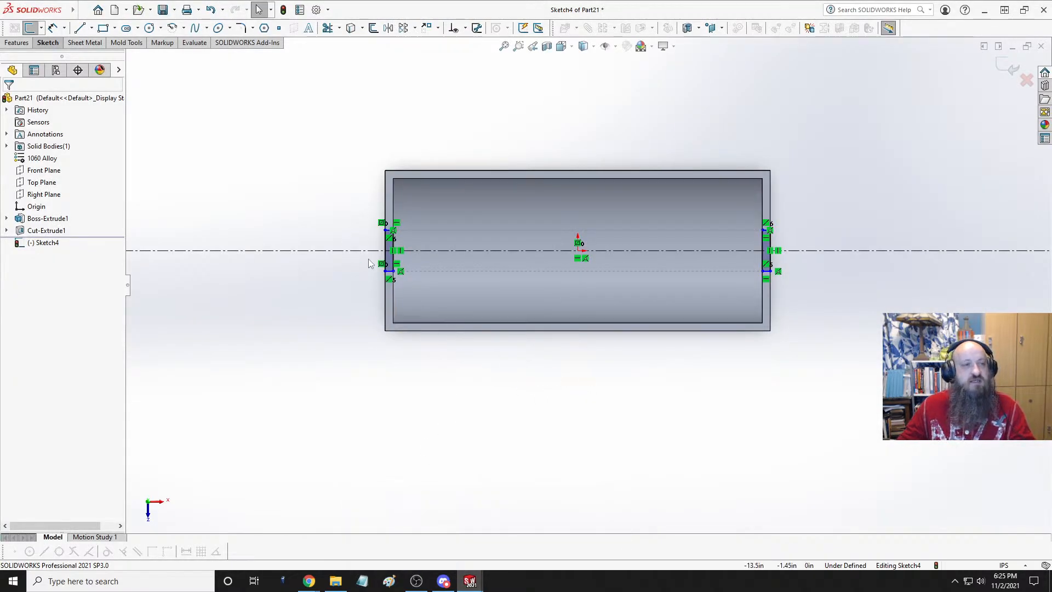
- Dimension the height of the right wall's rectangle to 4 in
click(53, 28)
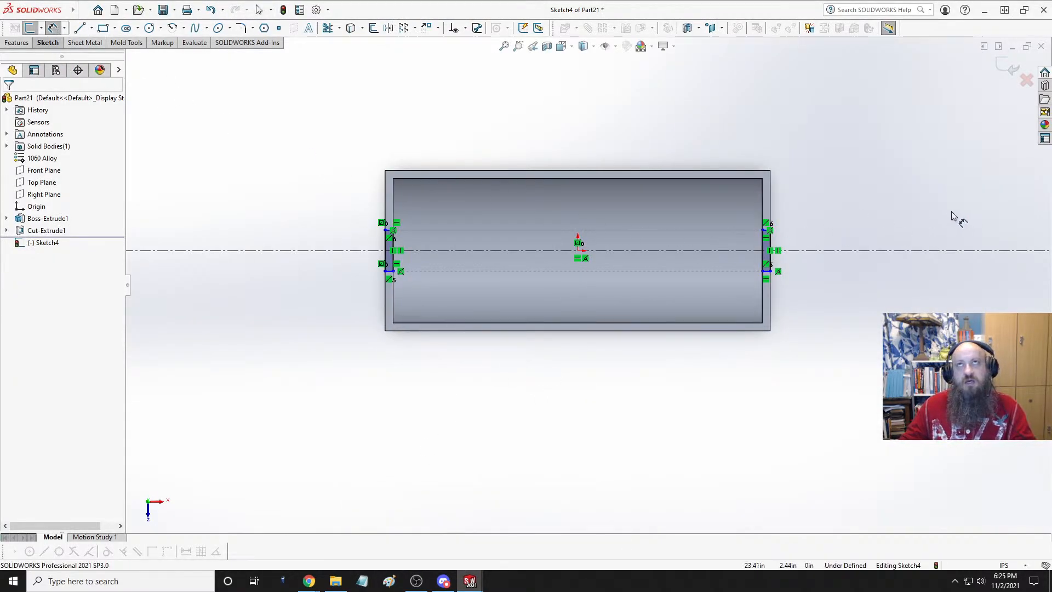
scroll(844, 246, down, 2)
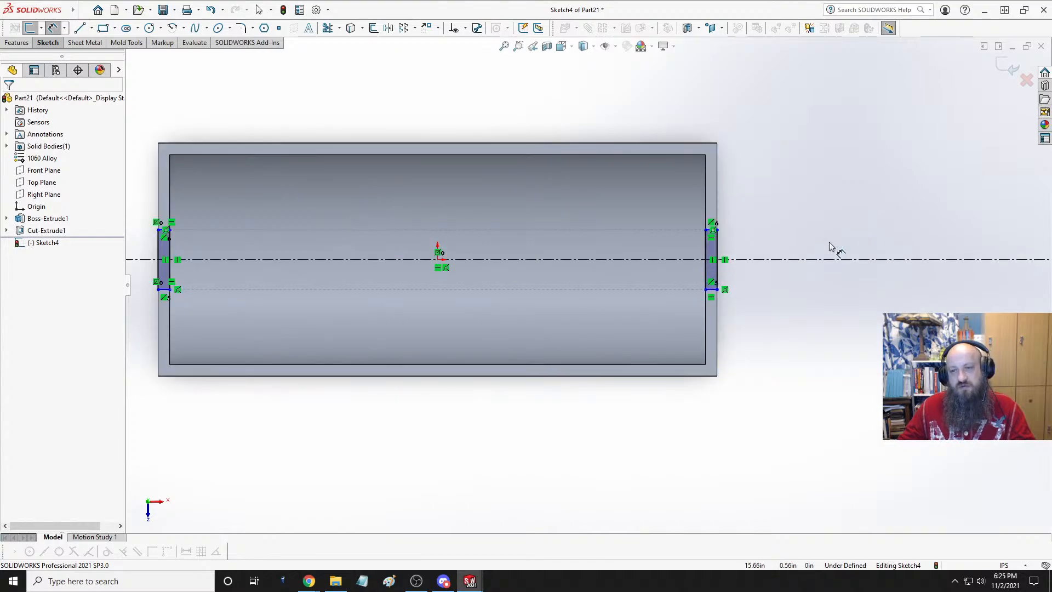
click(719, 248)
click(791, 244)
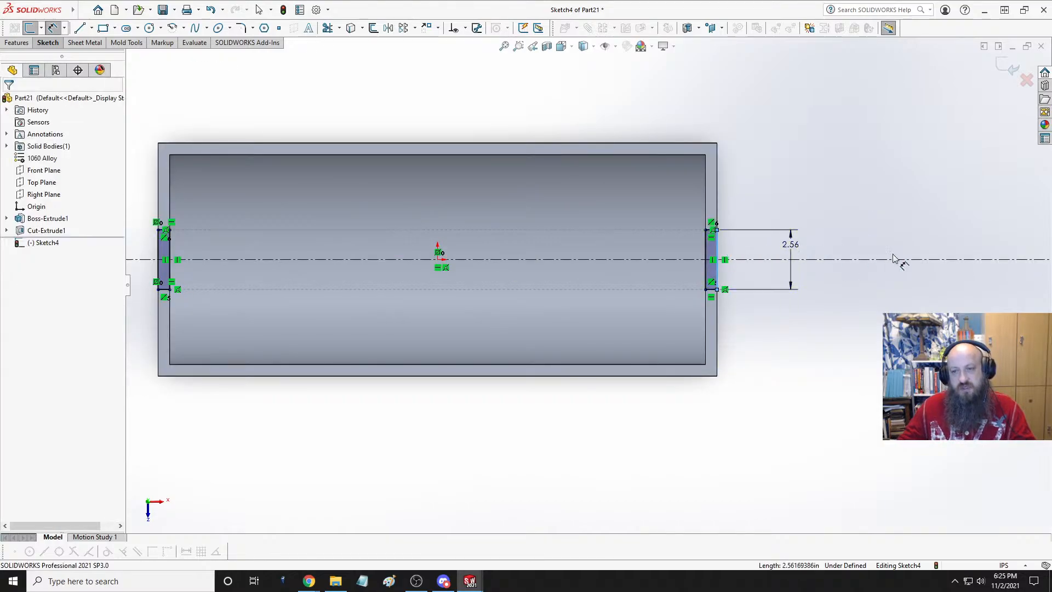
text(4)
key(Return)
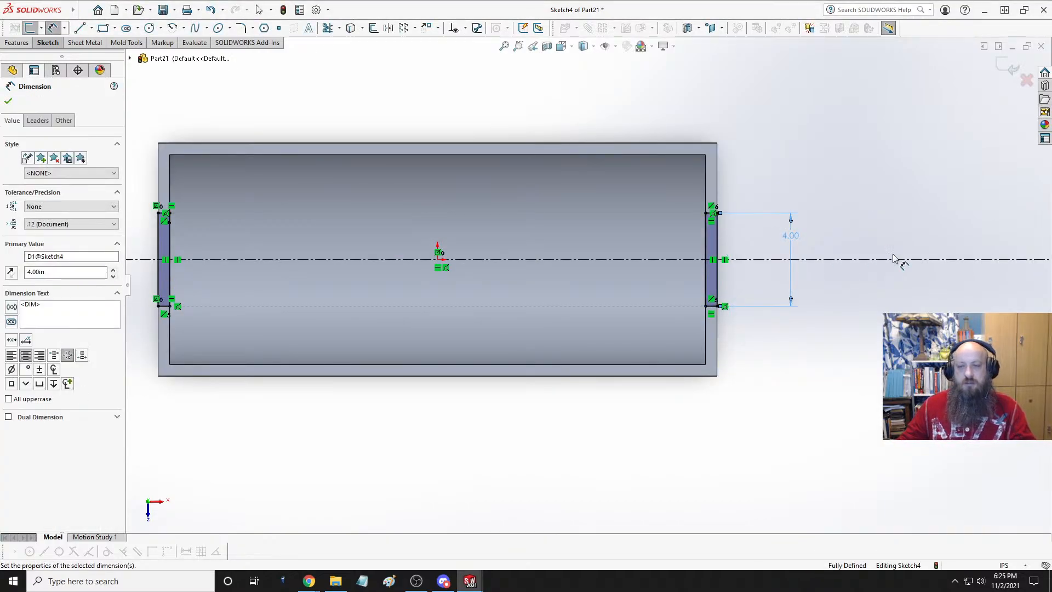
key(Escape)
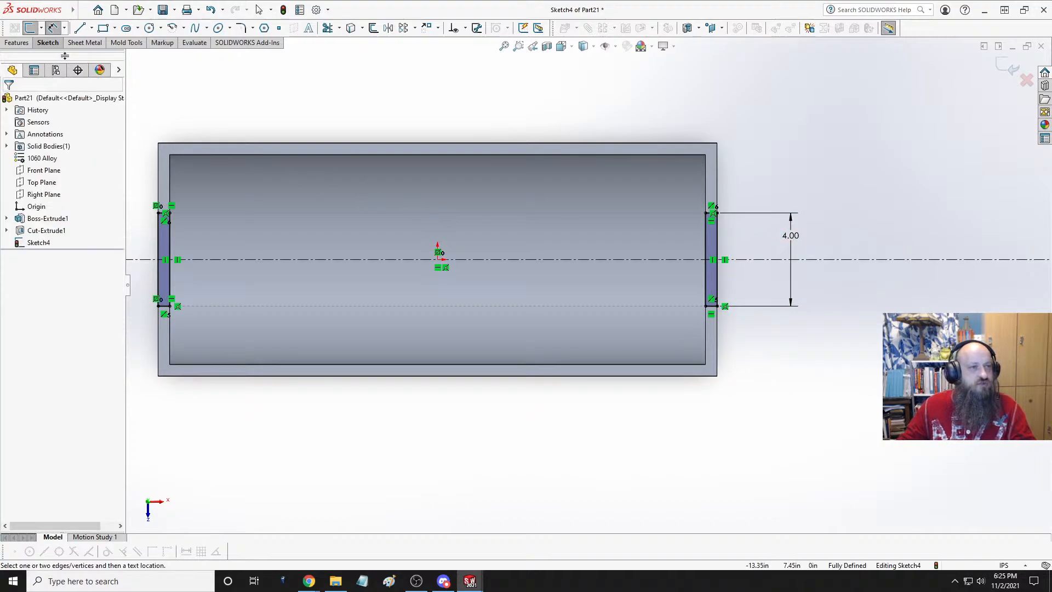
- Extrude the two end-wall rectangles upward as a Blind boss 3 in high, merged with the trough body
click(17, 43)
click(11, 58)
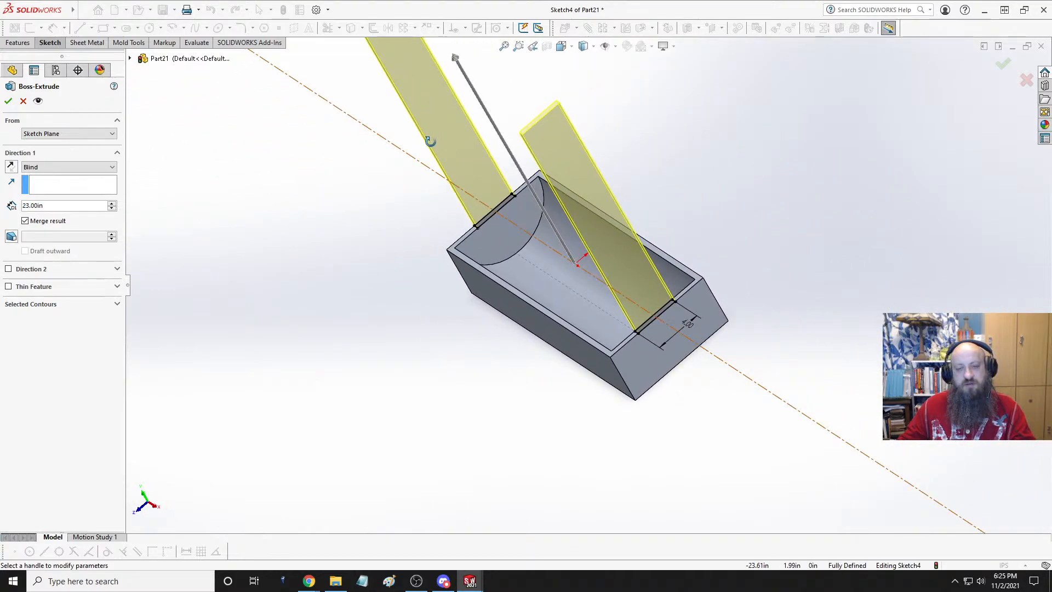
click(62, 204)
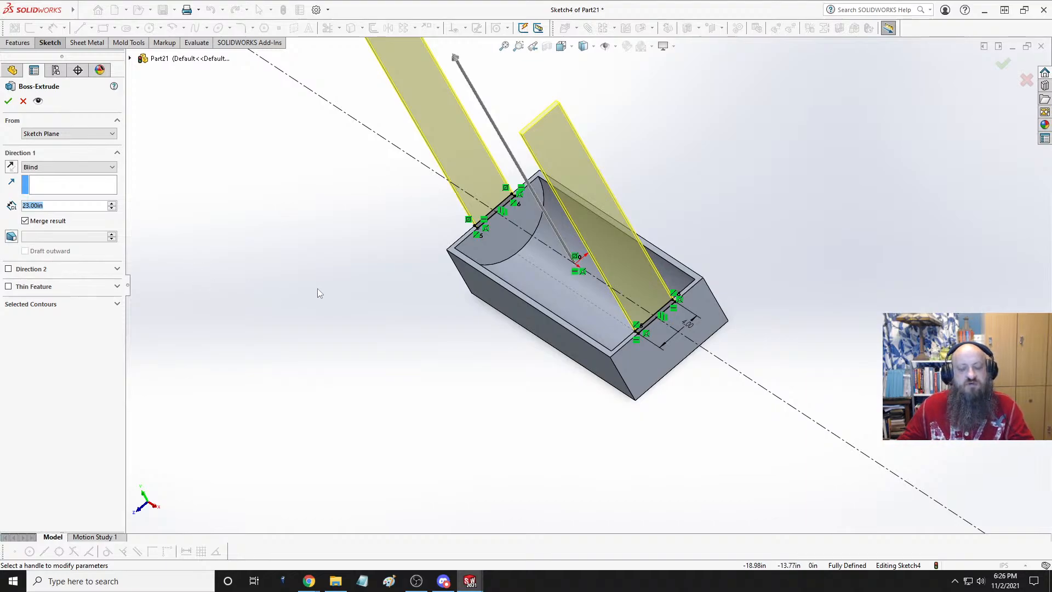
double_click(60, 206)
text(3)
key(Return)
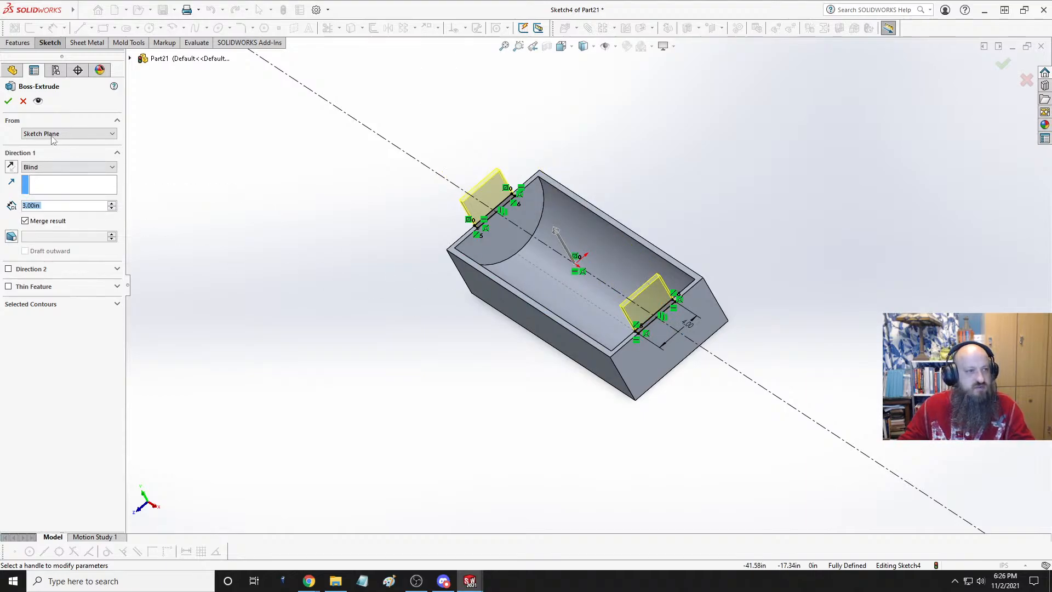
click(8, 101)
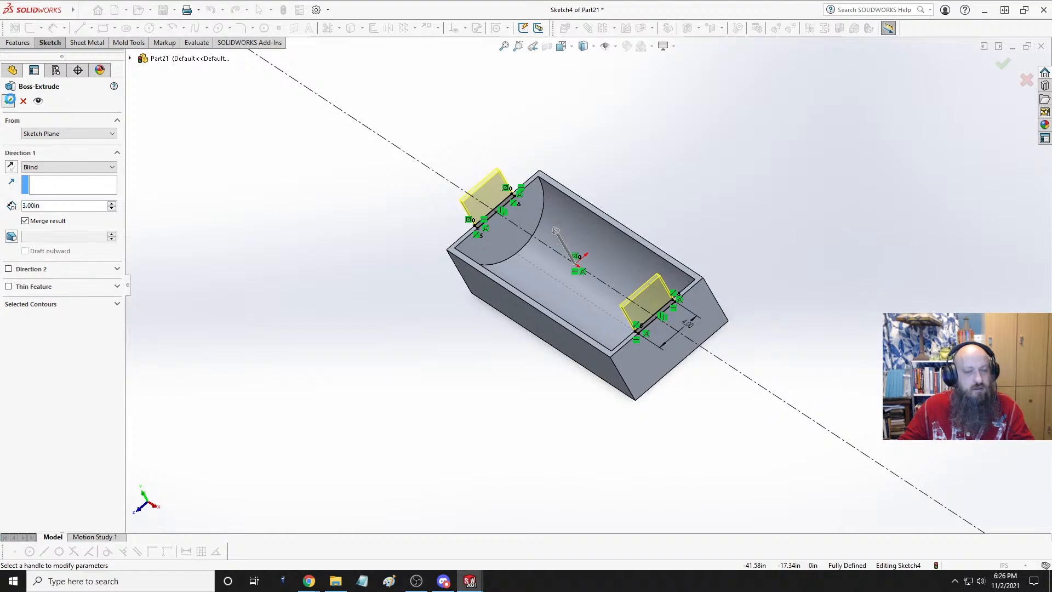
- Start a sketch on the Right Plane and draw a circle about 2.57 in in diameter above the origin, near the base of the upright tab
scroll(688, 320, down, 3)
mouse_move(687, 321)
middle_down()
mouse_move(849, 249)
mouse_move(640, 303)
mouse_move(595, 232)
mouse_move(630, 197)
mouse_move(516, 112)
middle_up()
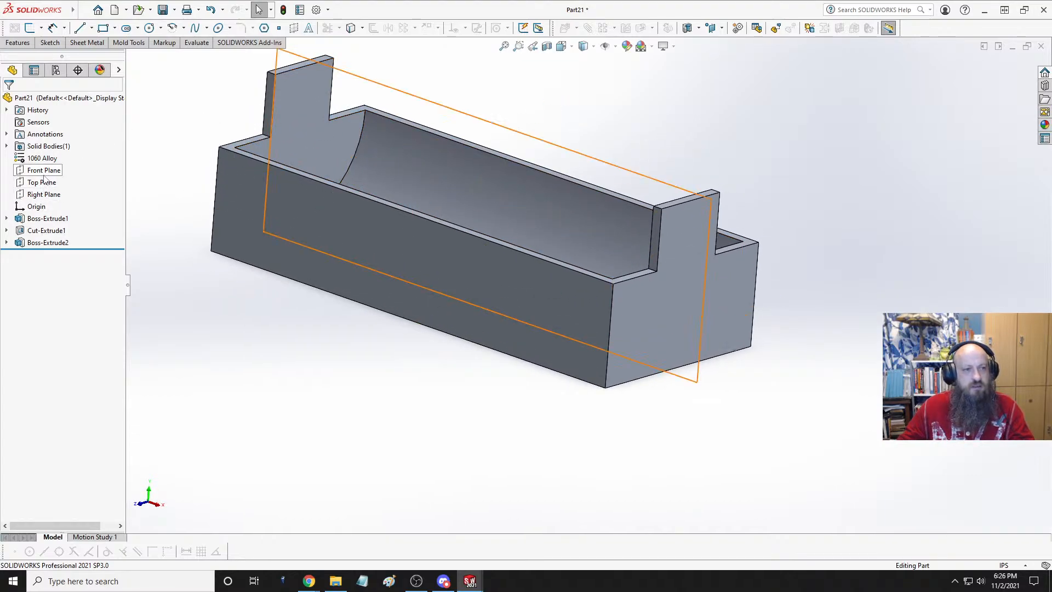
click(44, 194)
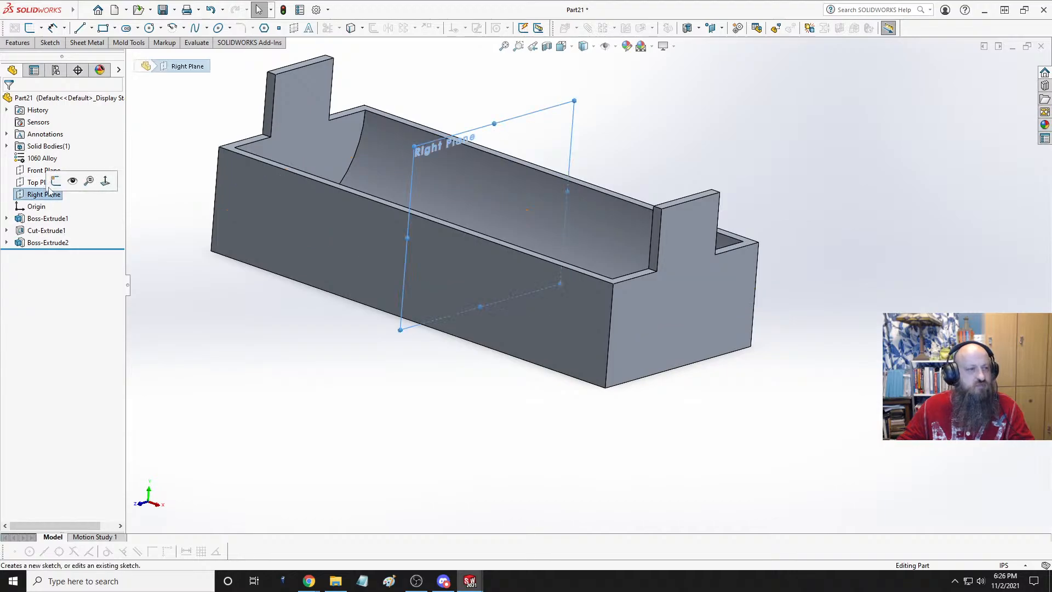
click(67, 181)
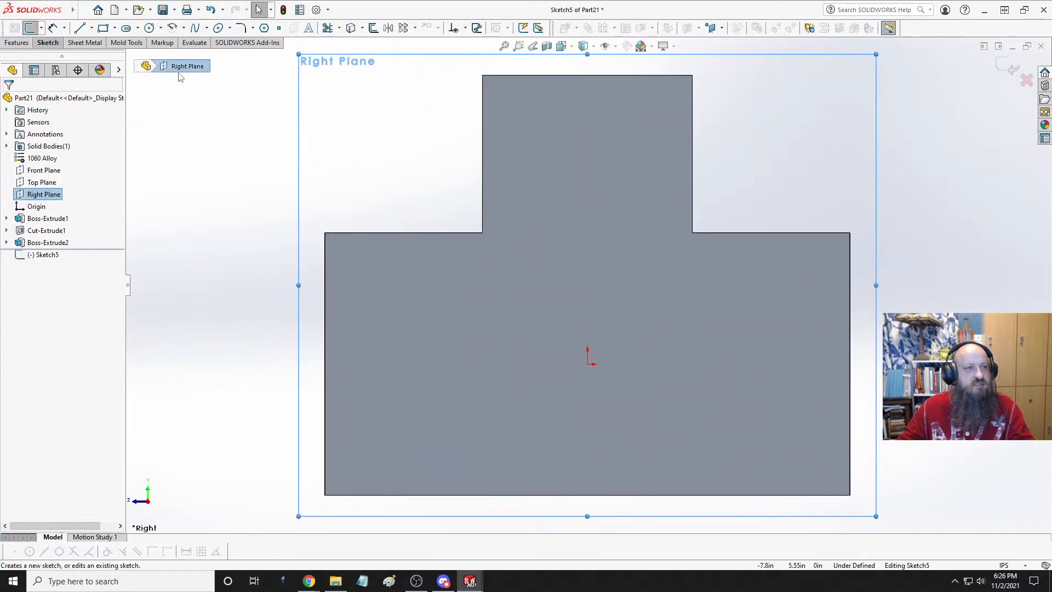
click(149, 28)
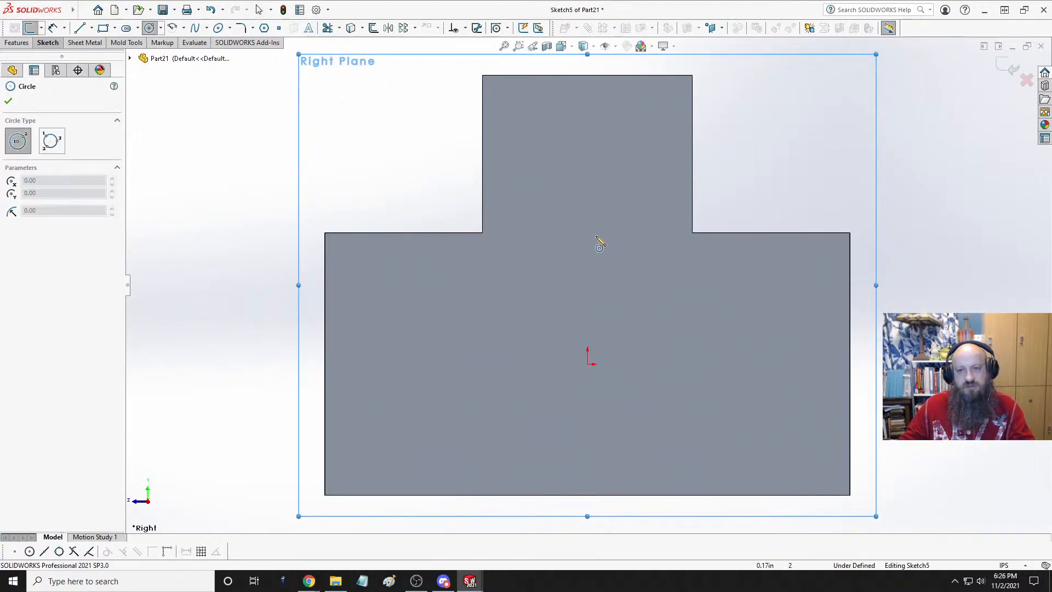
click(587, 229)
click(636, 275)
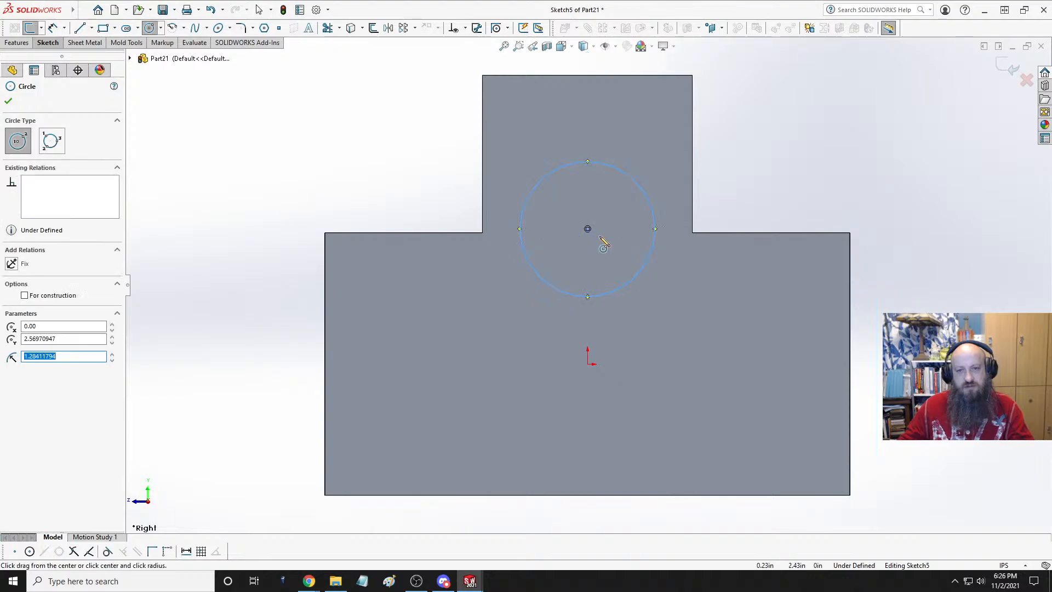
key(Escape)
- Add a vertical relation between the circle's centre and the origin
click(587, 229)
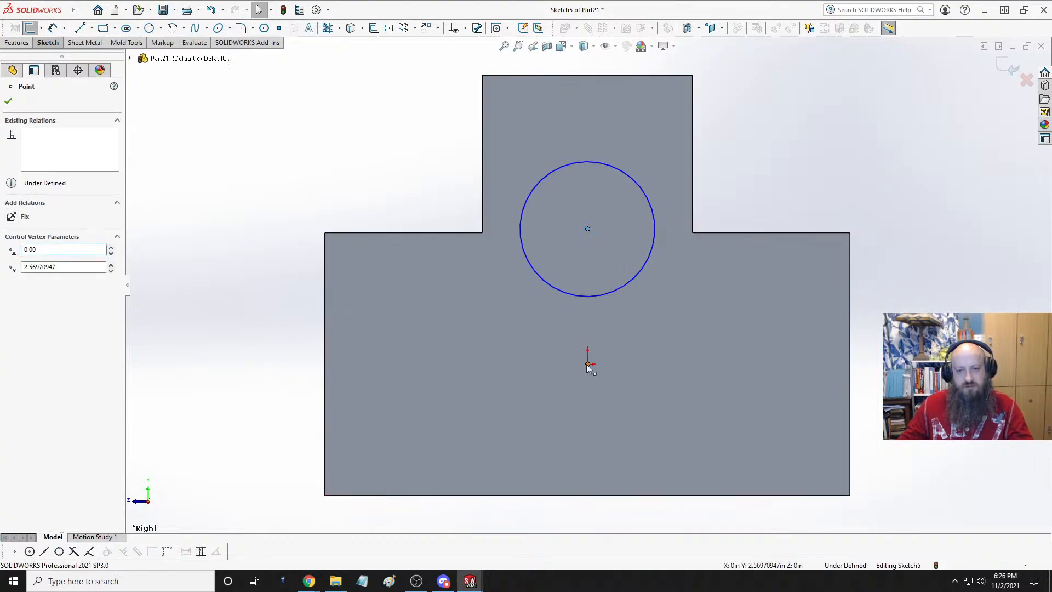
ctrl+click(588, 365)
click(635, 315)
click(813, 197)
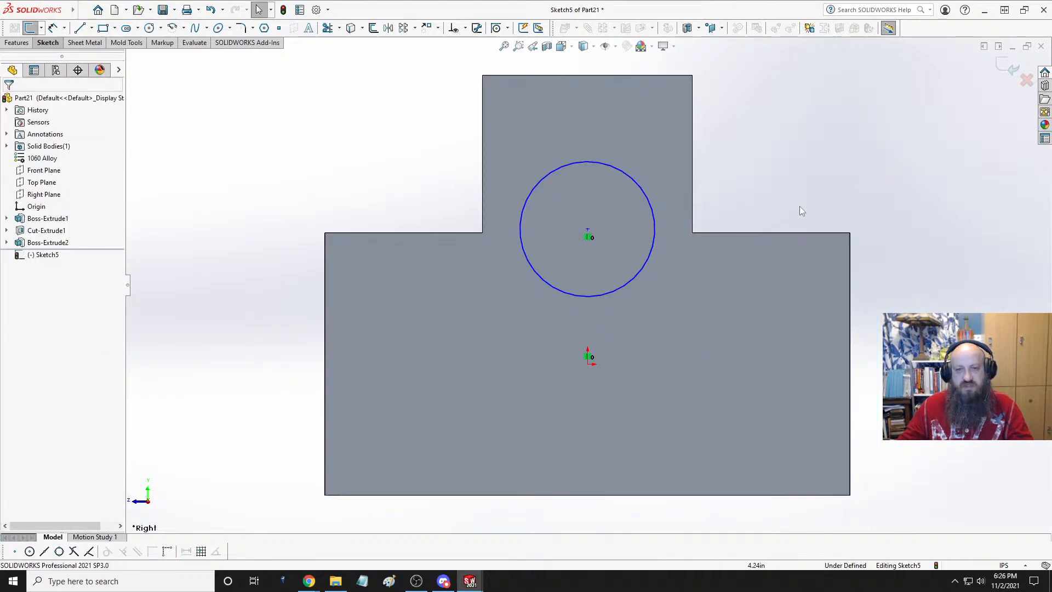
- Draw a horizontal centerline between the two corners where the upright tab meets the trough's upper edge
click(92, 28)
click(106, 56)
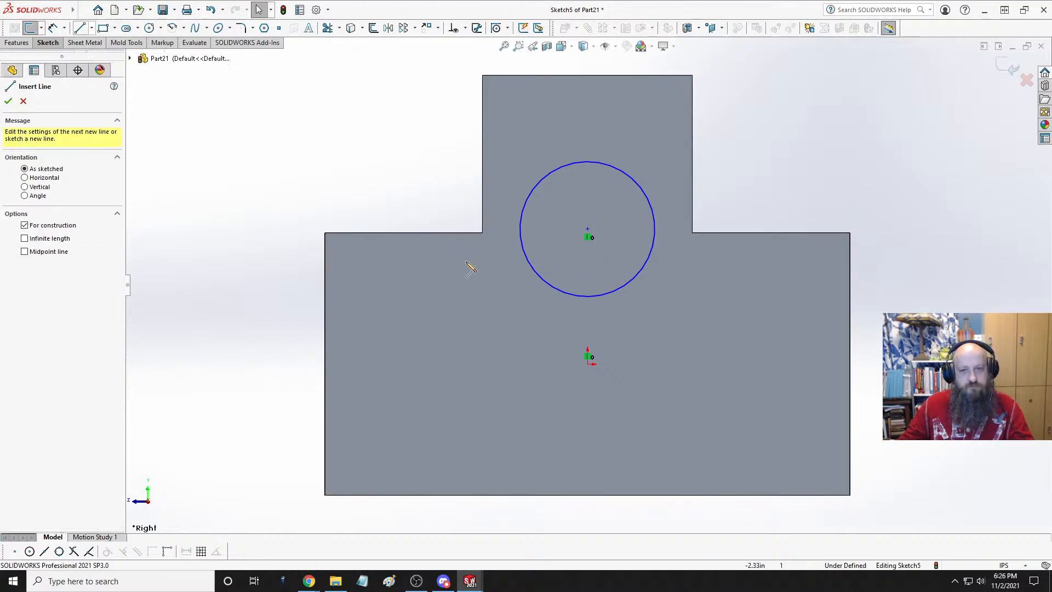
click(482, 233)
click(693, 232)
key(Escape)
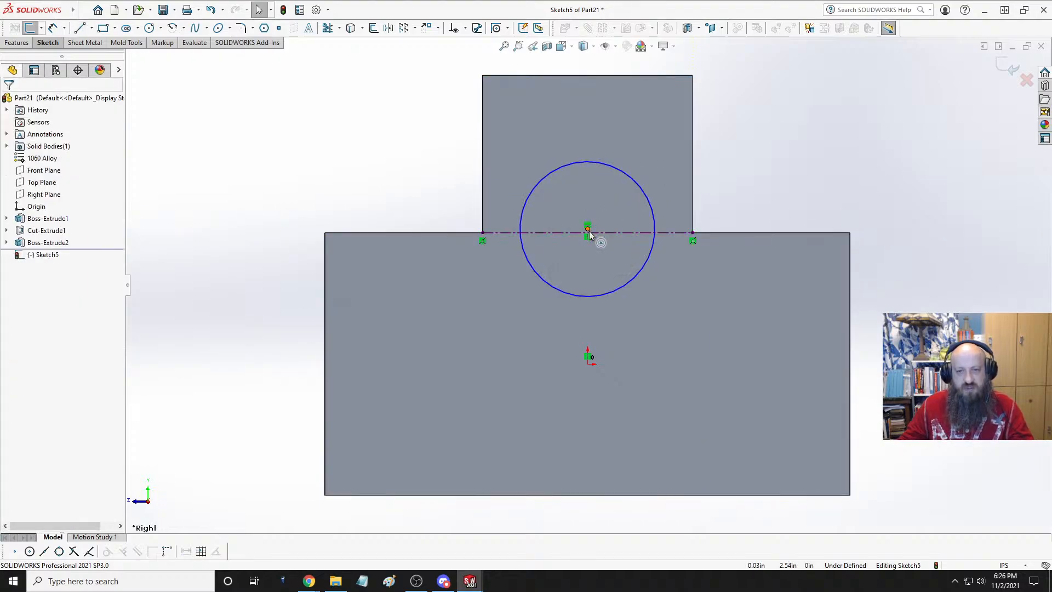
- Constrain the circle's centre to the midpoint of the horizontal centerline
click(588, 229)
ctrl+click(623, 233)
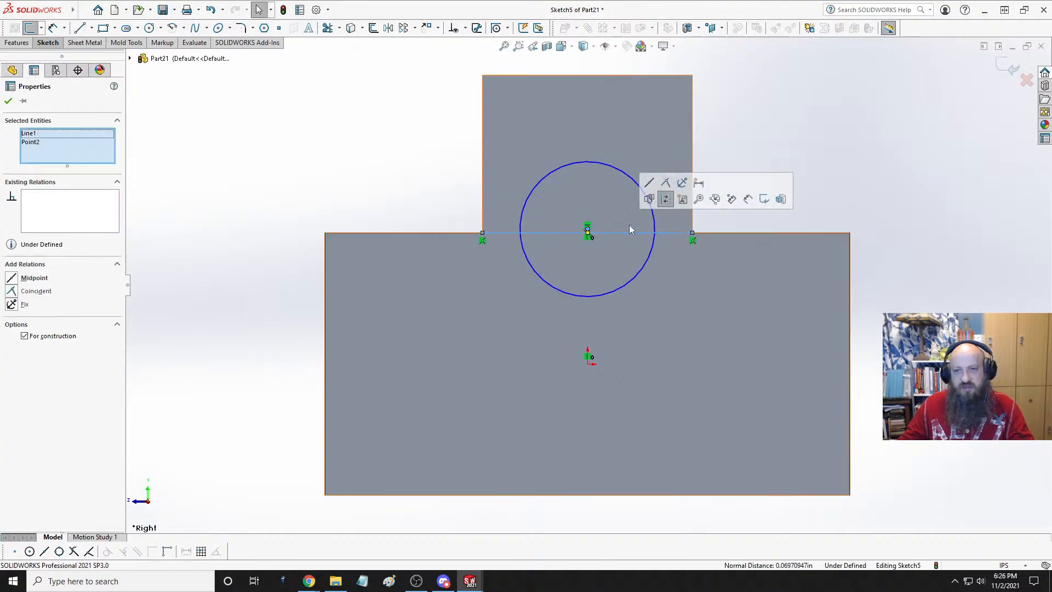
click(649, 183)
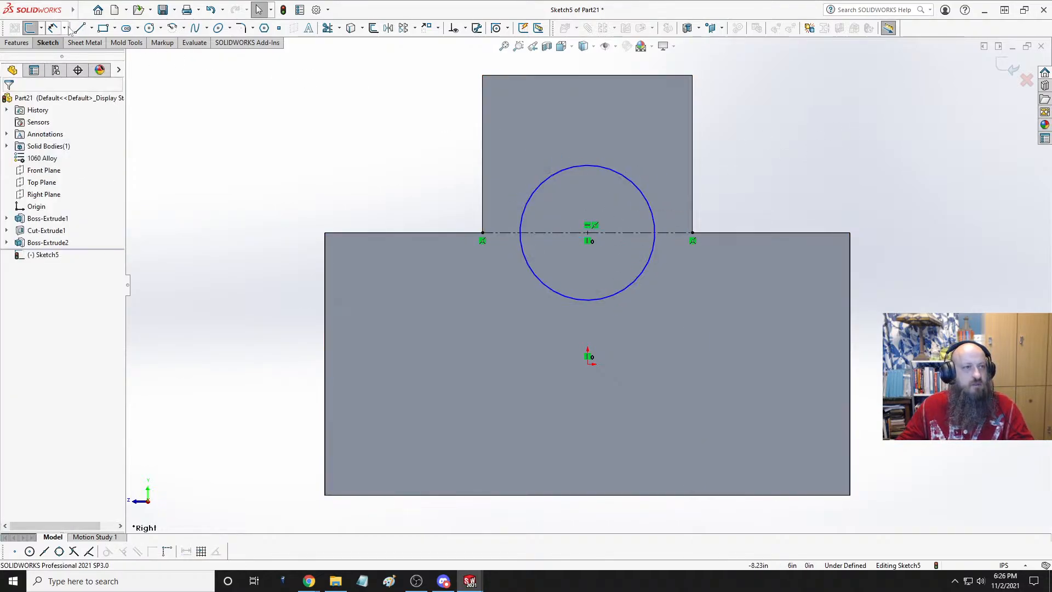
- Dimension the circle's diameter to 3 in
click(52, 28)
click(639, 186)
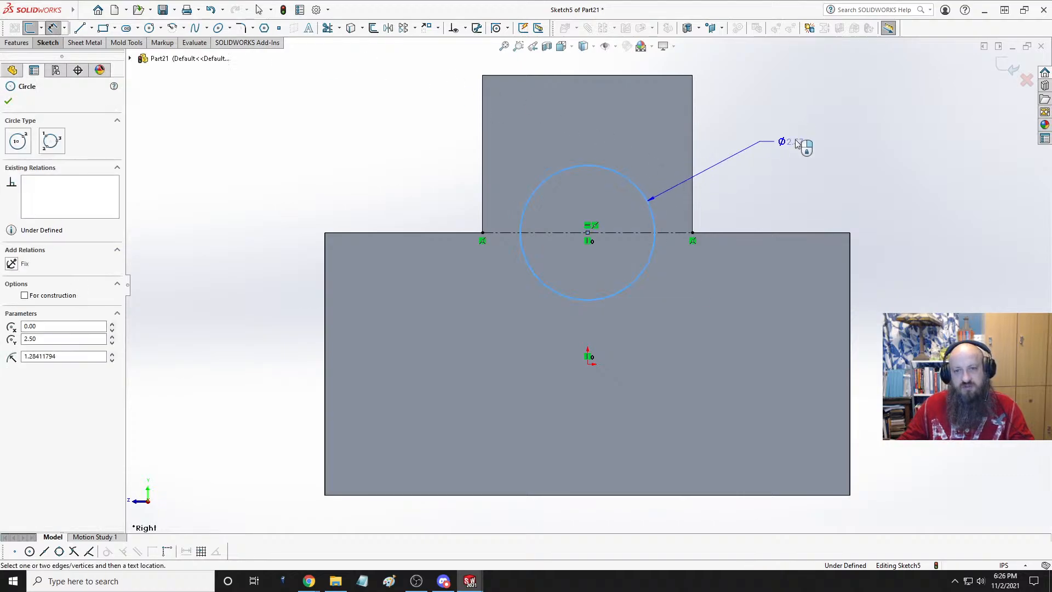
click(785, 136)
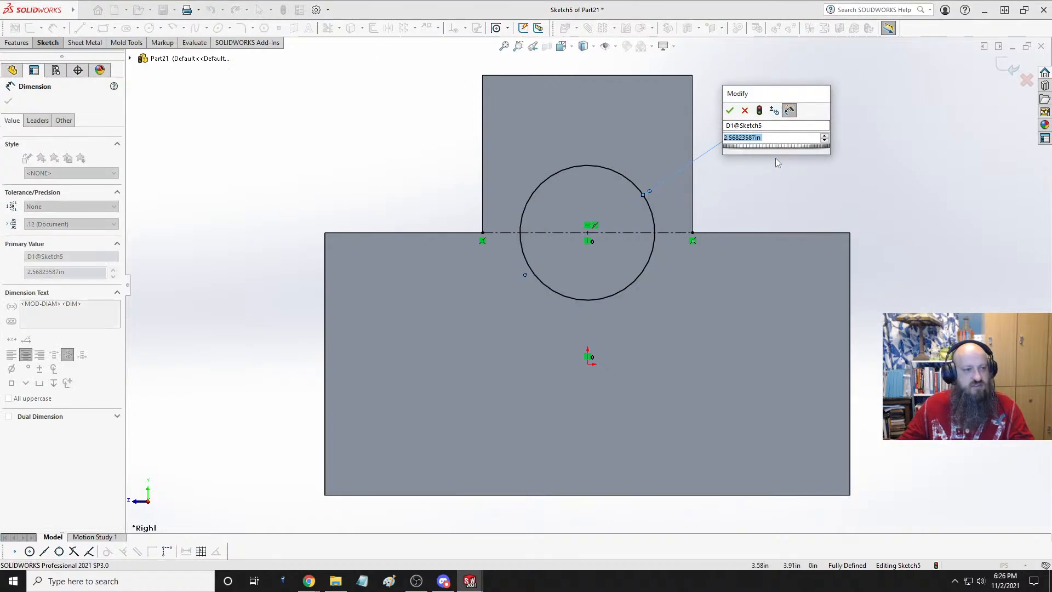
text(3)
key(Return)
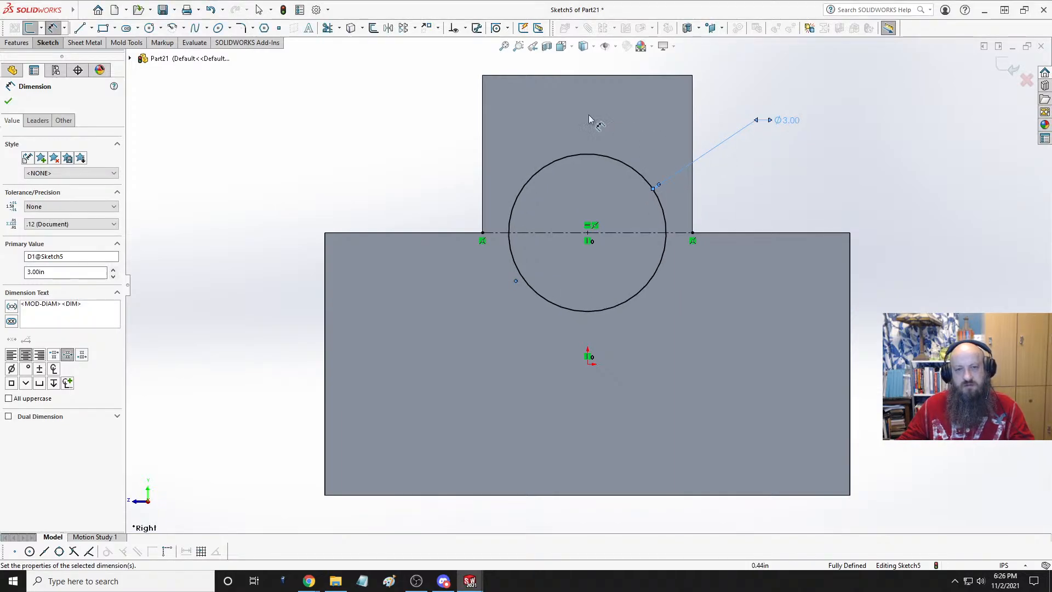
click(496, 75)
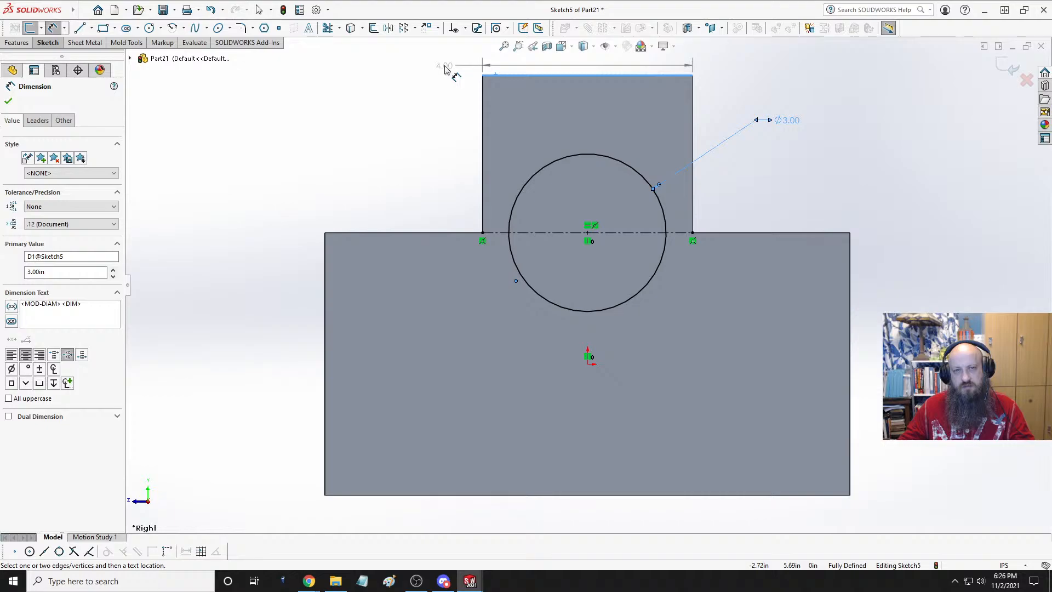
click(443, 105)
key(Escape)
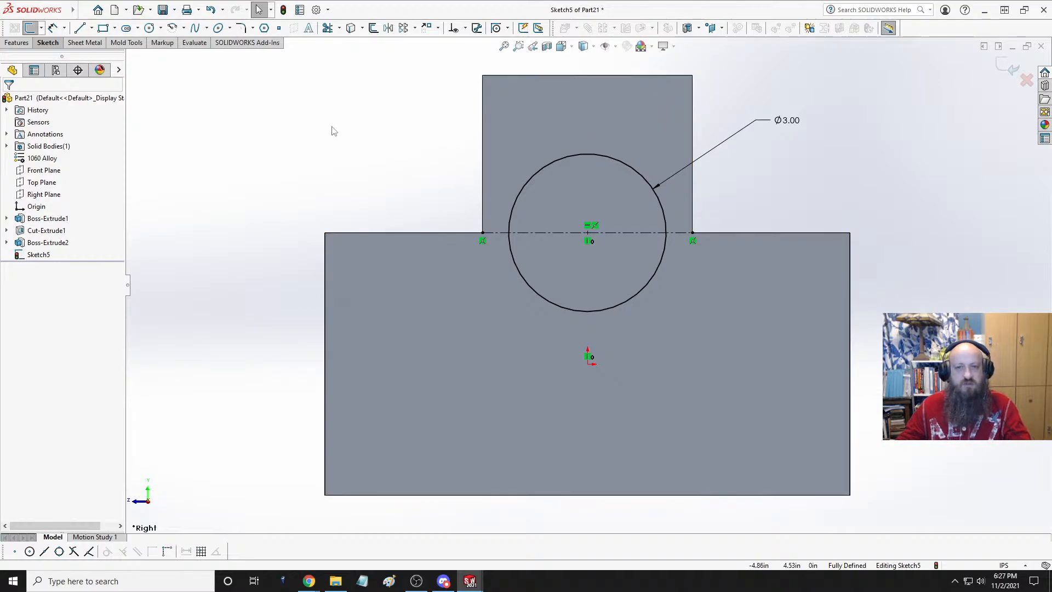
- Cut the 3 in circle through both end walls with an Extruded Cut set to Through All - Both
click(17, 42)
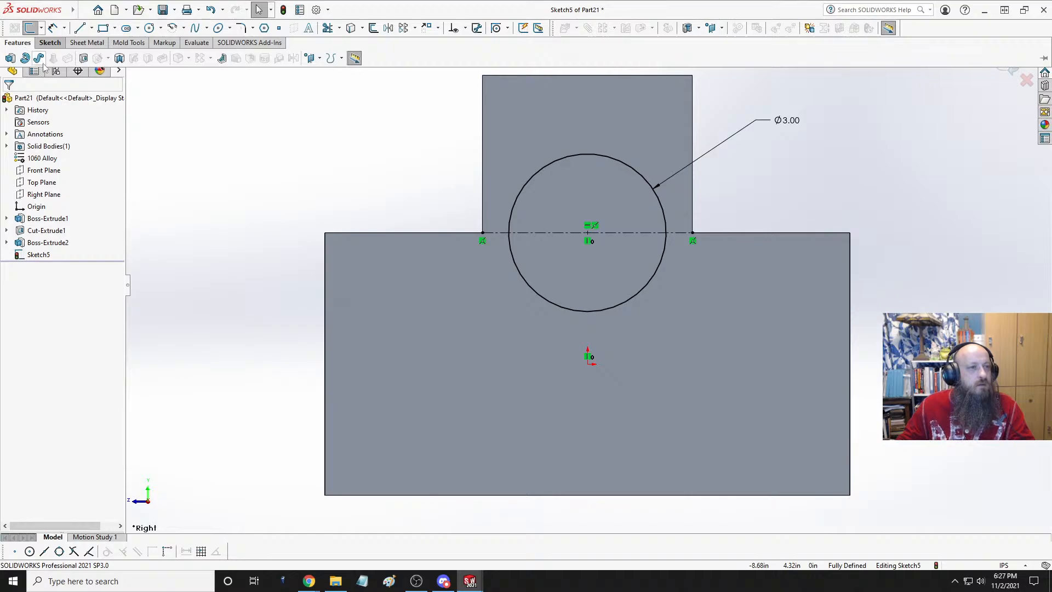
click(83, 58)
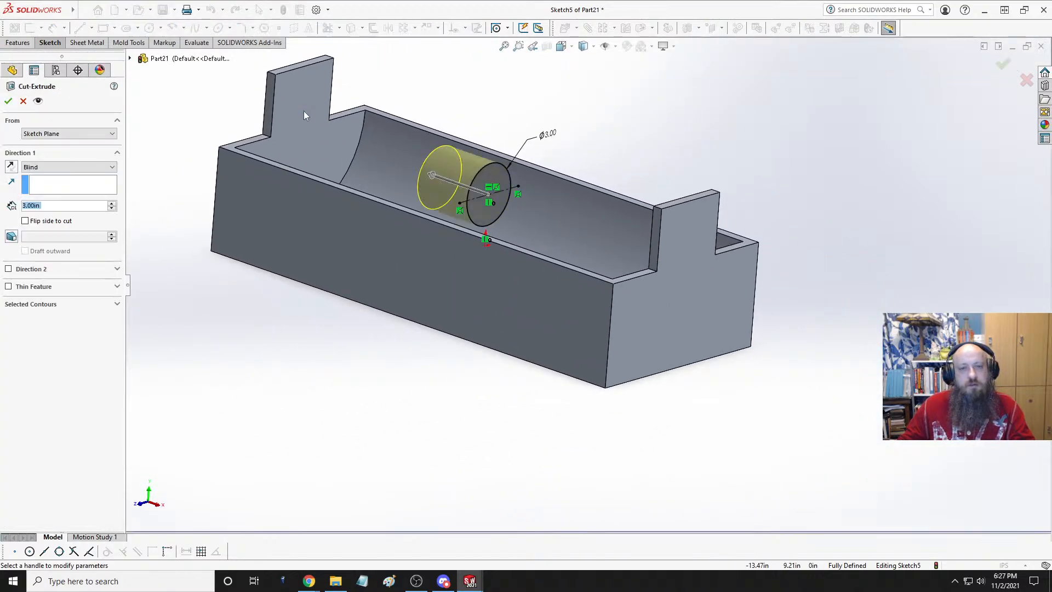
click(82, 167)
click(61, 192)
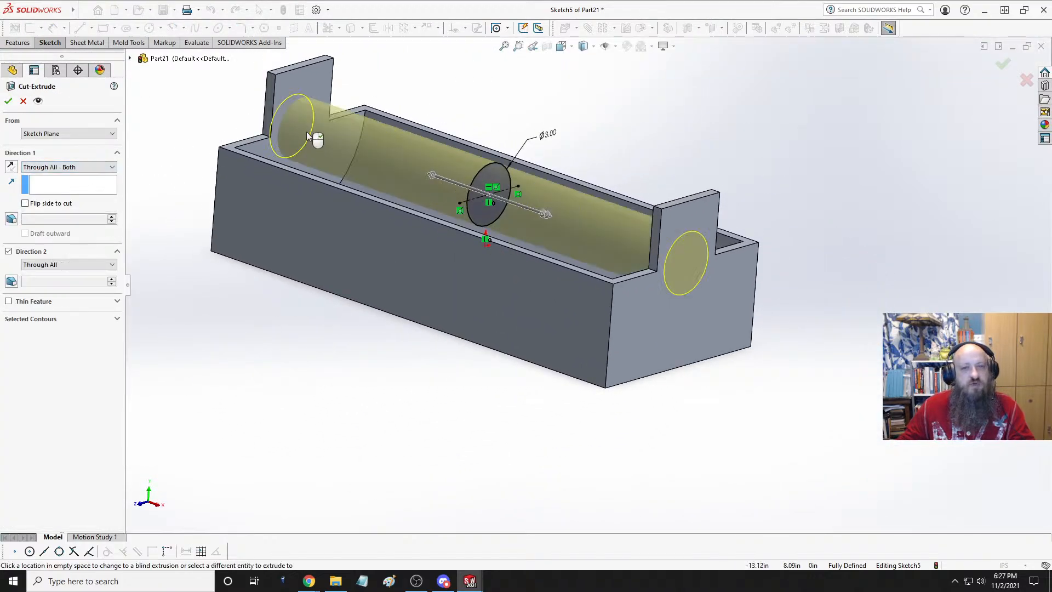
click(8, 101)
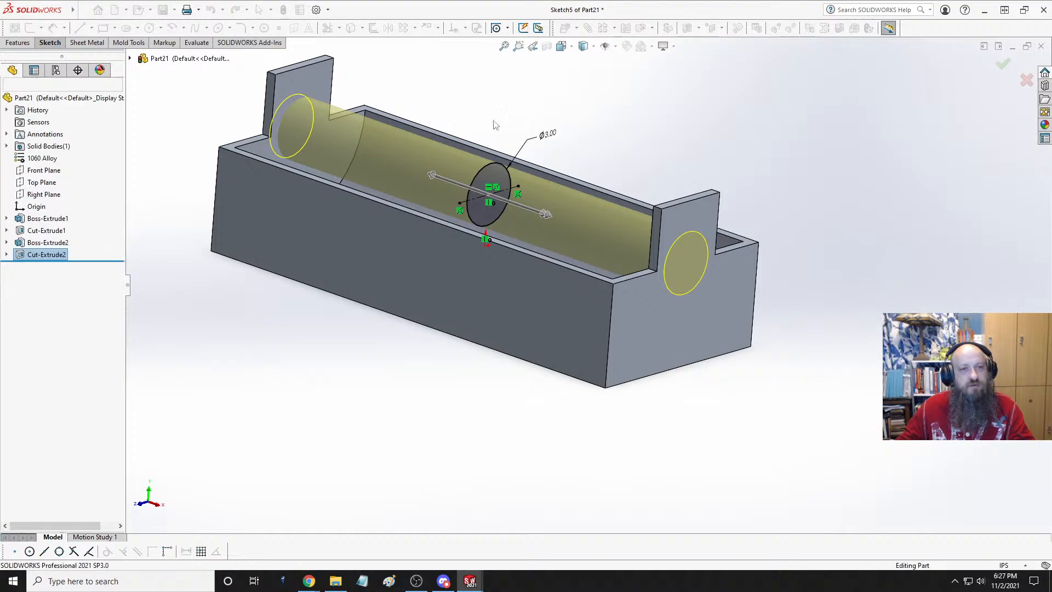
click(652, 122)
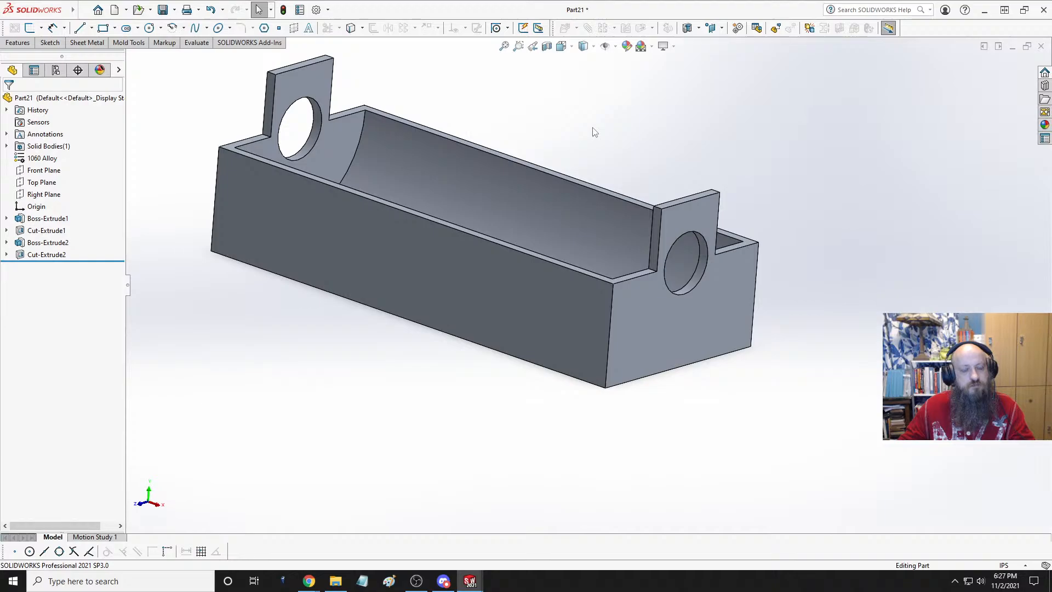
- Set the extrusion depth of the two end-wall tabs to 2.5 in
click(69, 245)
click(93, 212)
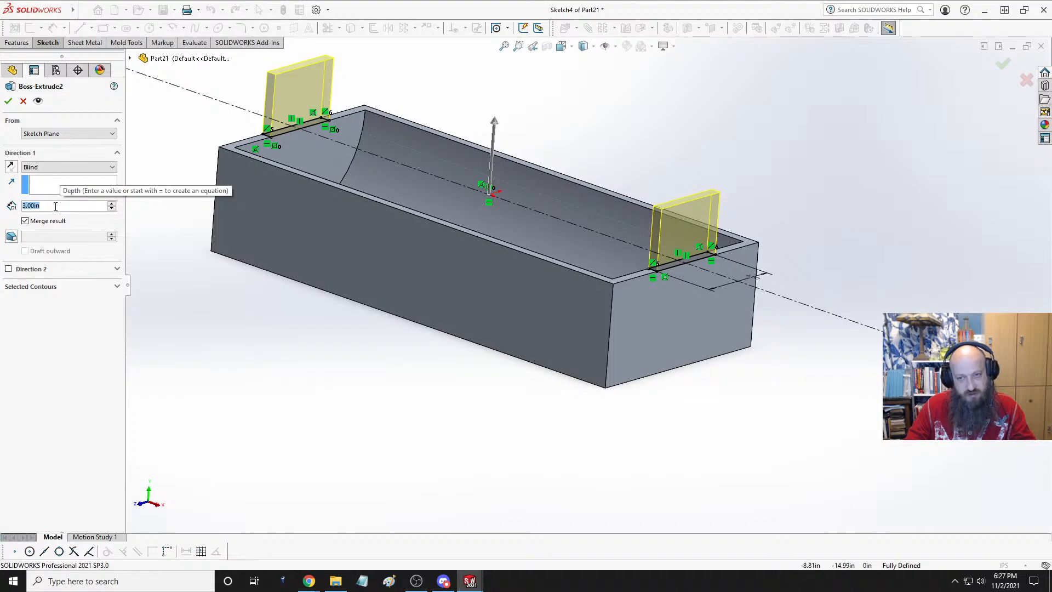
text(2.5)
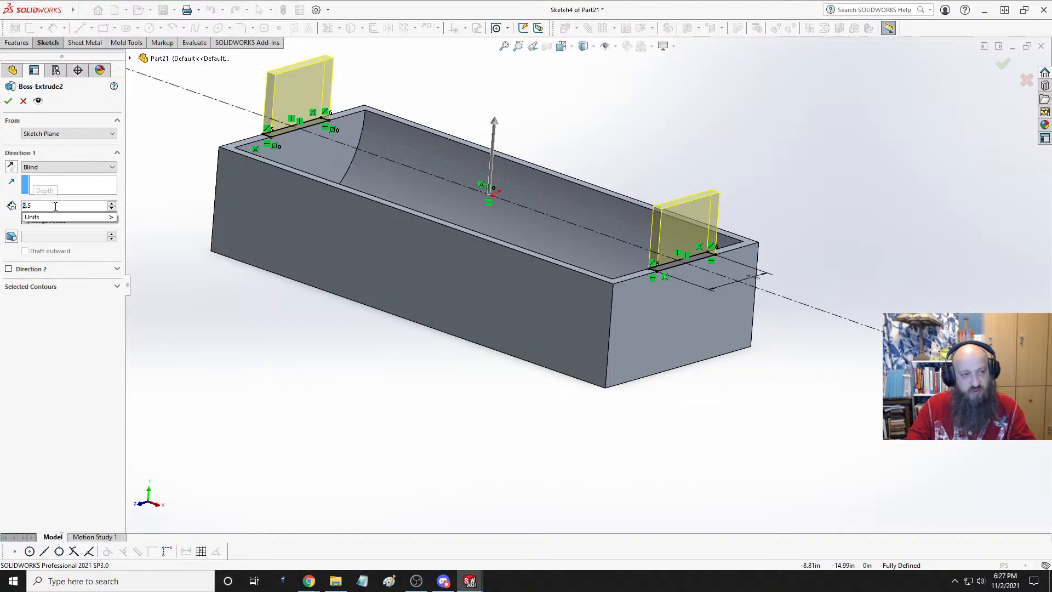
key(Return)
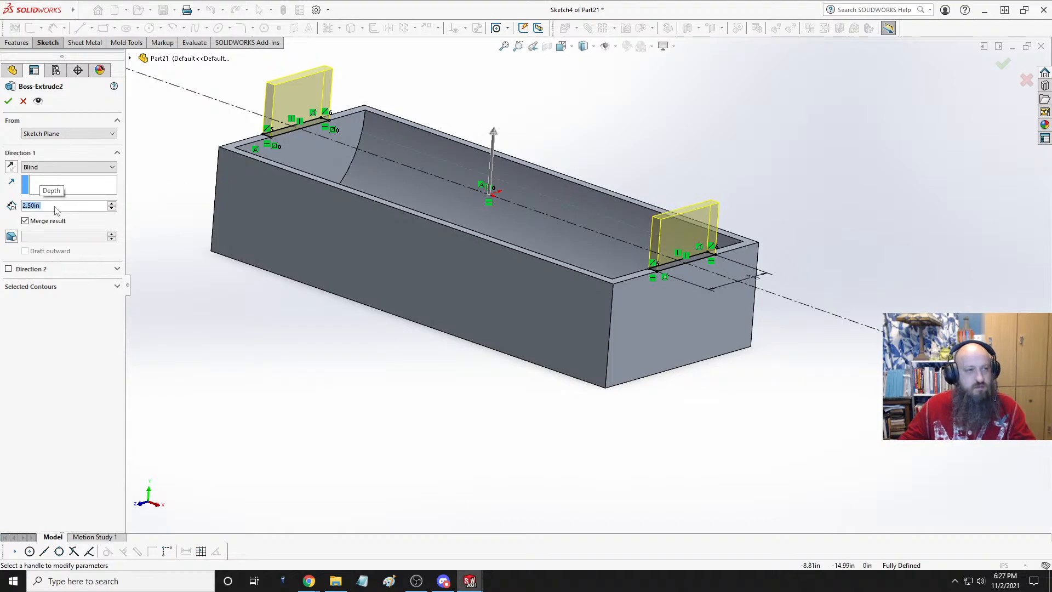
click(9, 101)
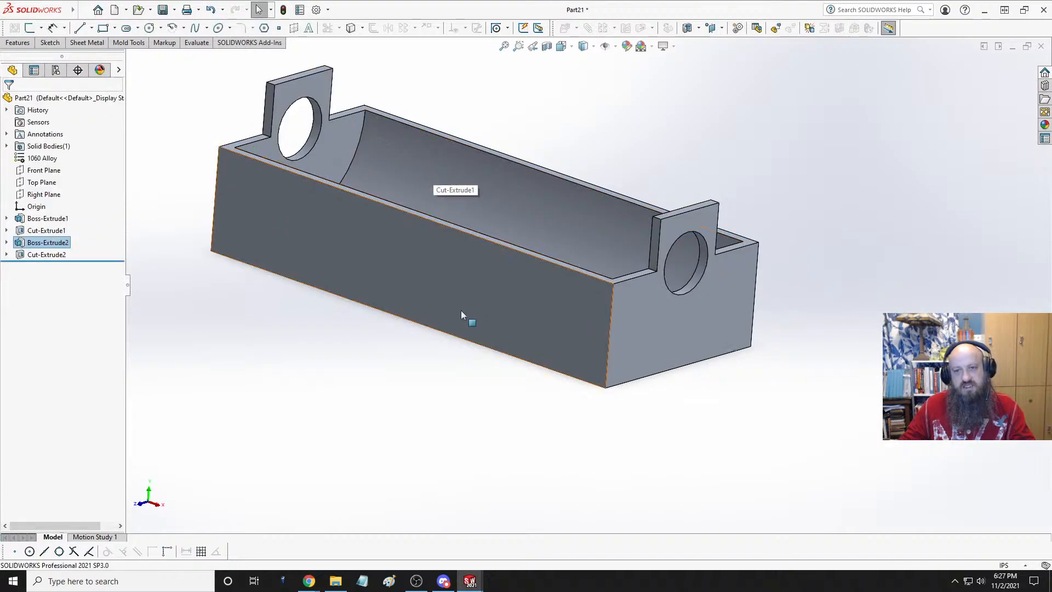
- Set the extrusion depth of both upright end-wall tabs to 2 in
scroll(566, 228, down, 3)
middle_drag(567, 228, 498, 231)
scroll(686, 254, down, 2)
middle_drag(628, 241, 685, 165)
scroll(685, 165, up, 3)
scroll(357, 105, down, 2)
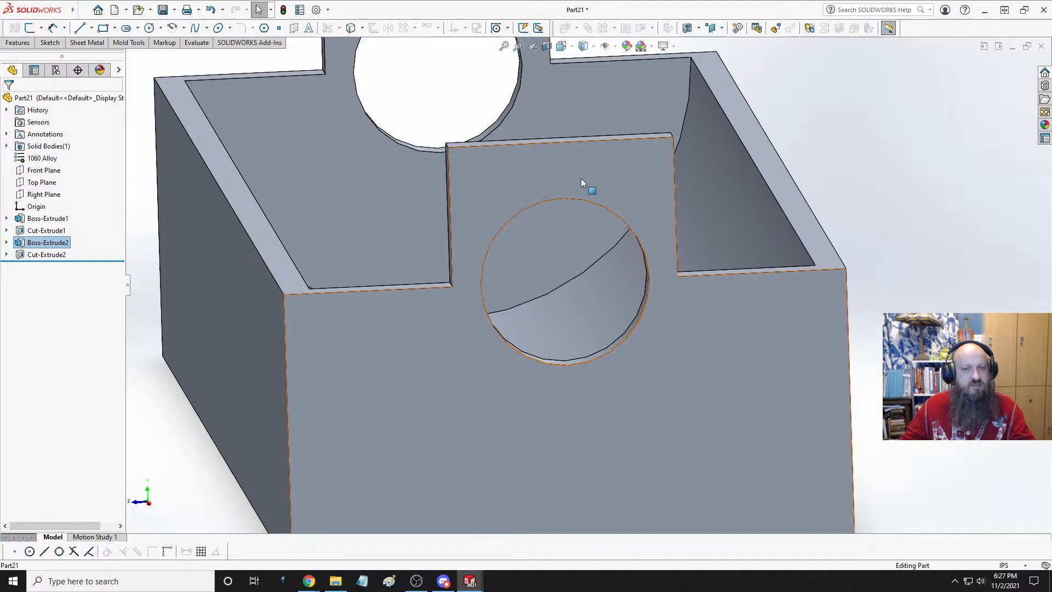
right_click(53, 245)
click(77, 208)
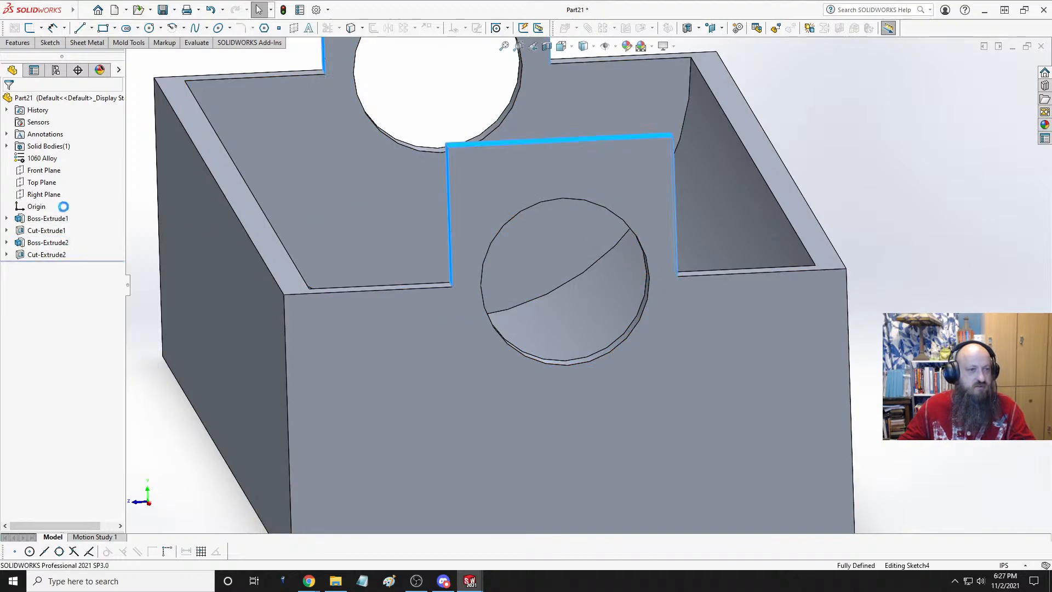
text(2)
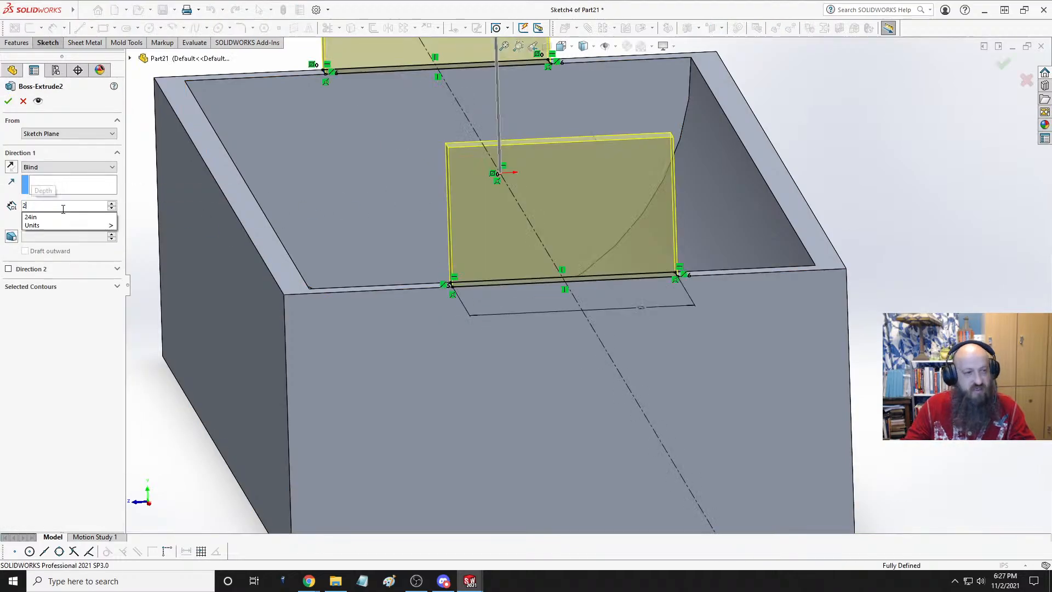
key(Return)
click(8, 102)
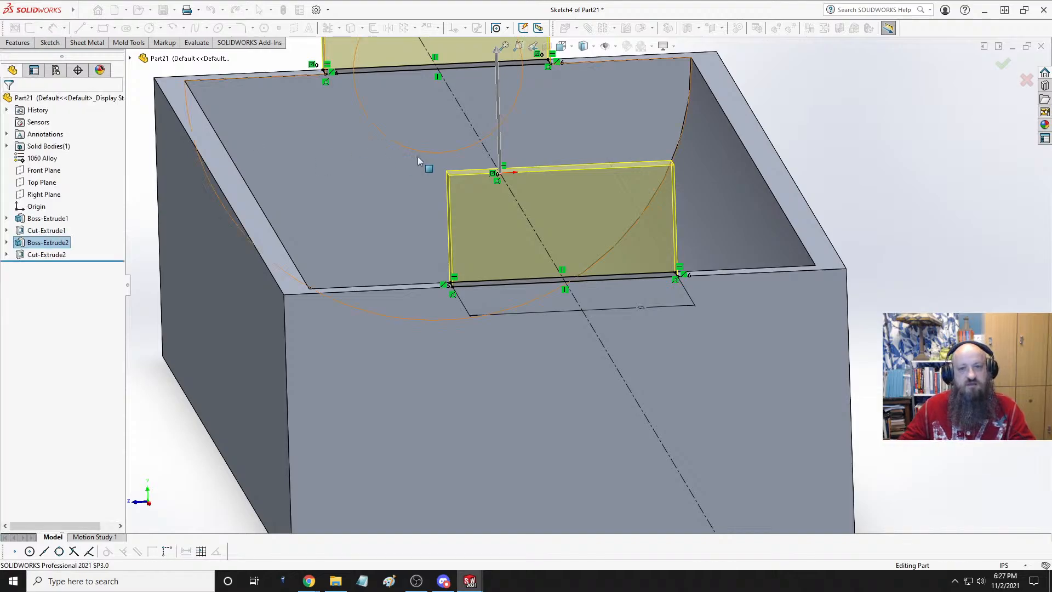
key(f)
middle_drag(914, 184, 798, 176)
click(170, 109)
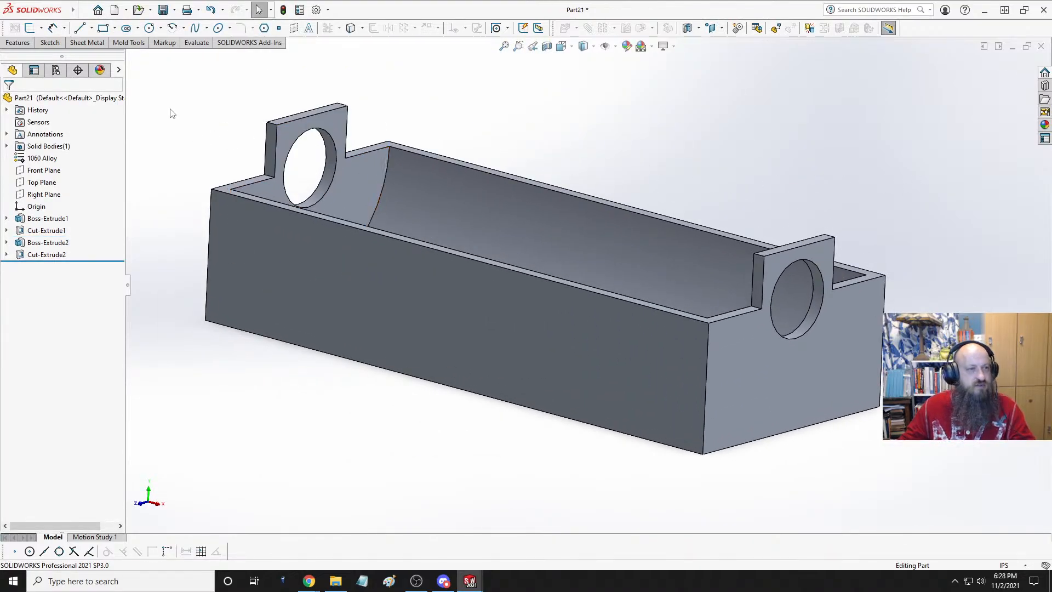
- Start a Fillet with a 1 in radius on the two upper corner edges of the far end-wall tab
click(17, 43)
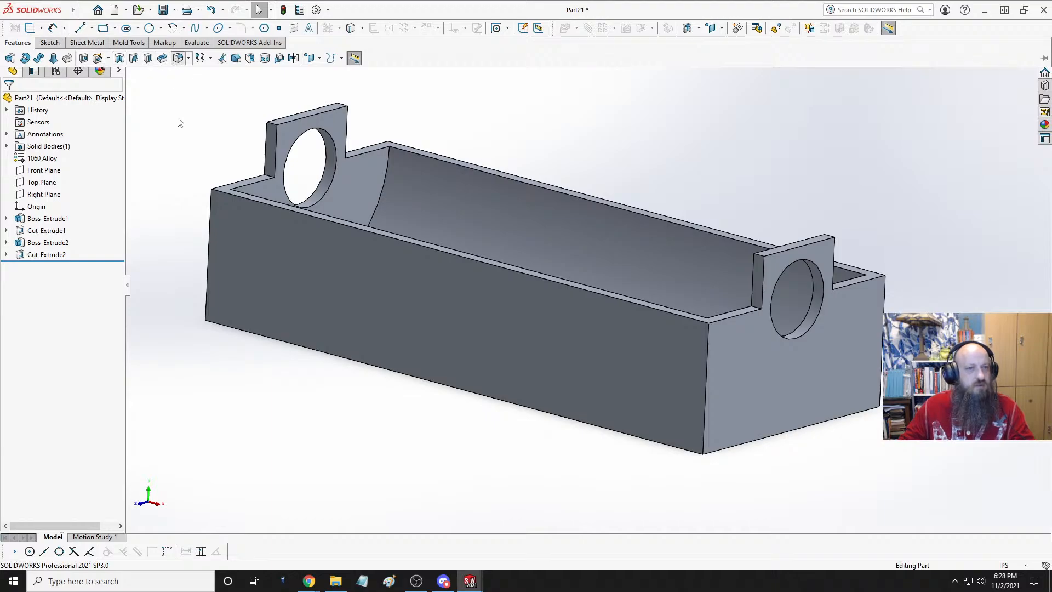
text(1)
key(Return)
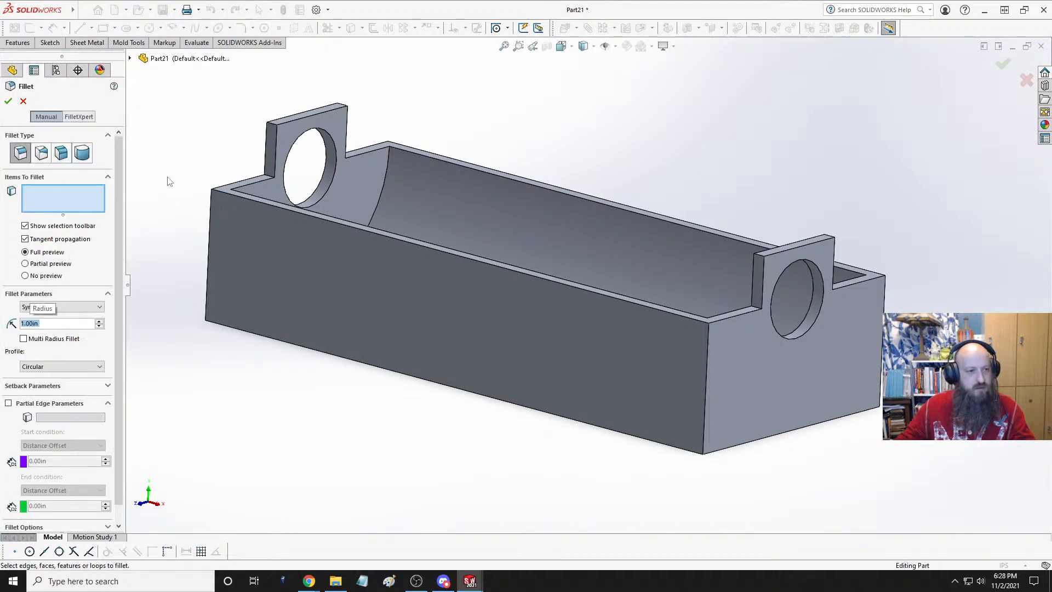
click(272, 125)
middle_drag(274, 129, 363, 136)
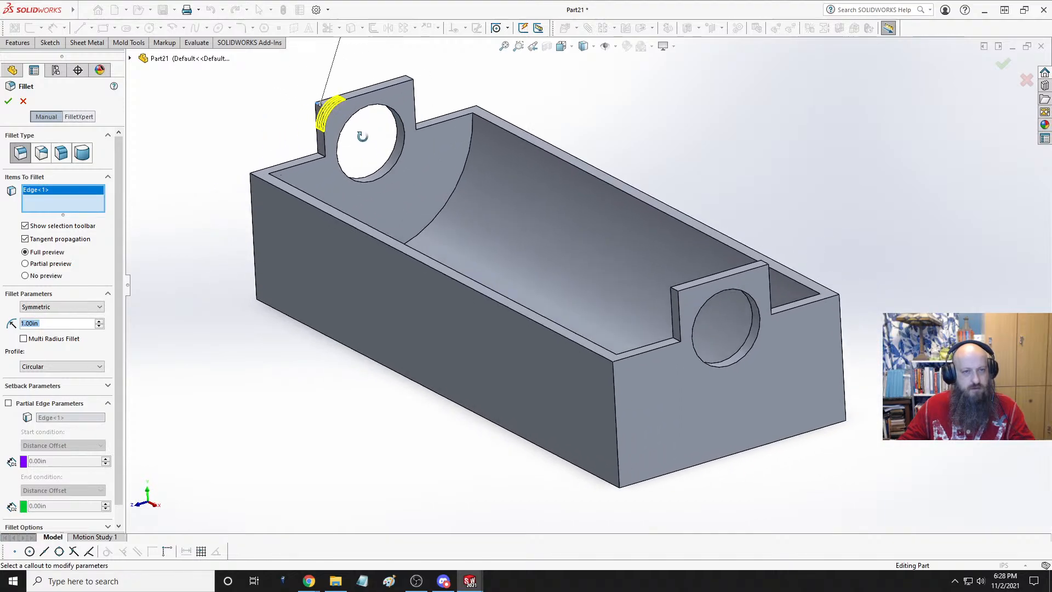
scroll(340, 58, down, 3)
click(473, 100)
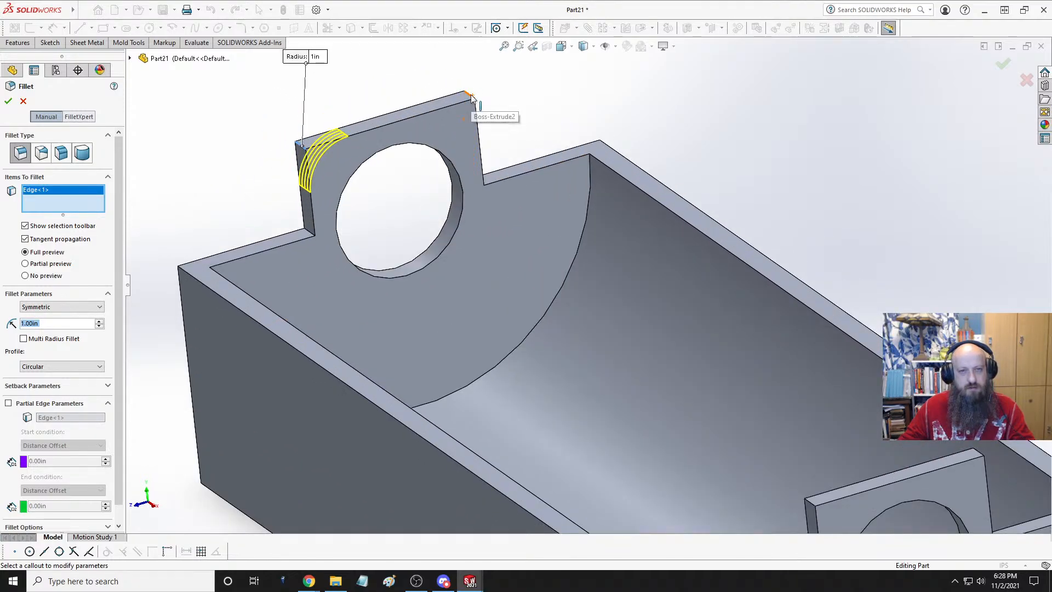
middle_drag(469, 170, 405, 139)
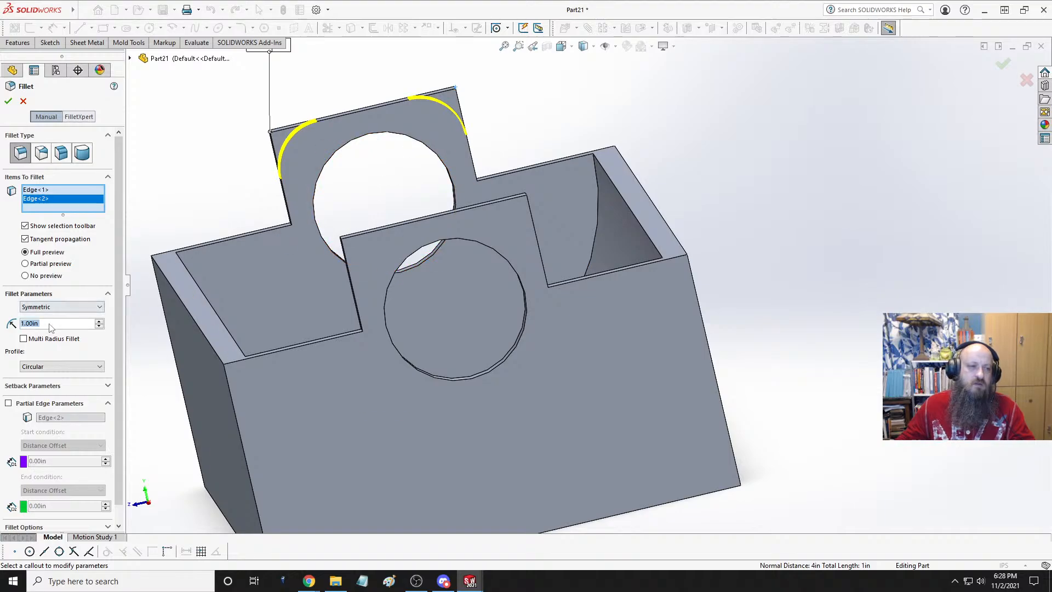
- Try radii of 2 in and 1.875 in for the fillet on the far tab's upper corners
text(2)
key(Return)
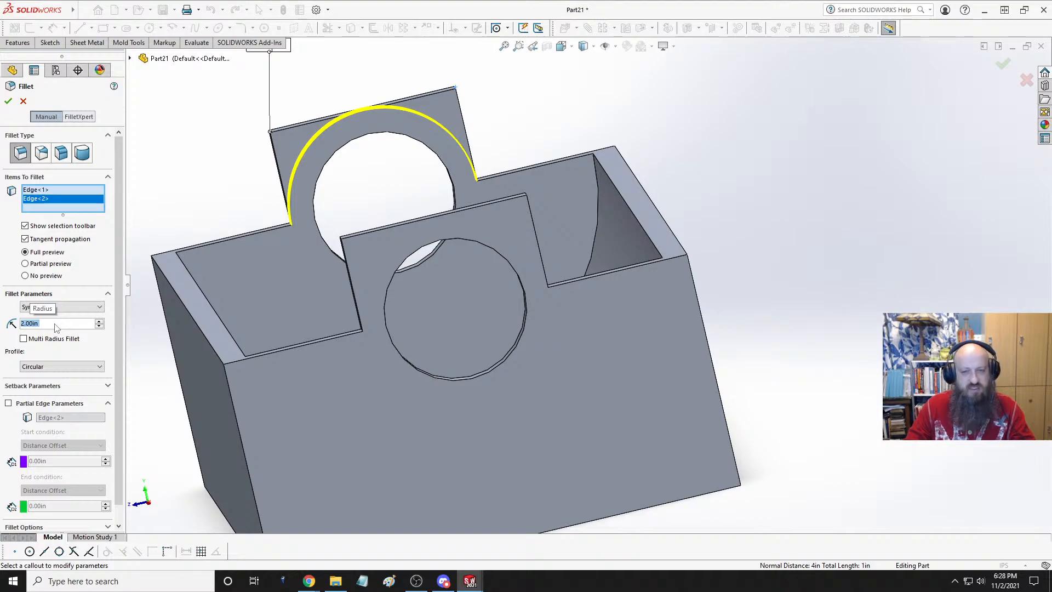
text(1.875)
key(Return)
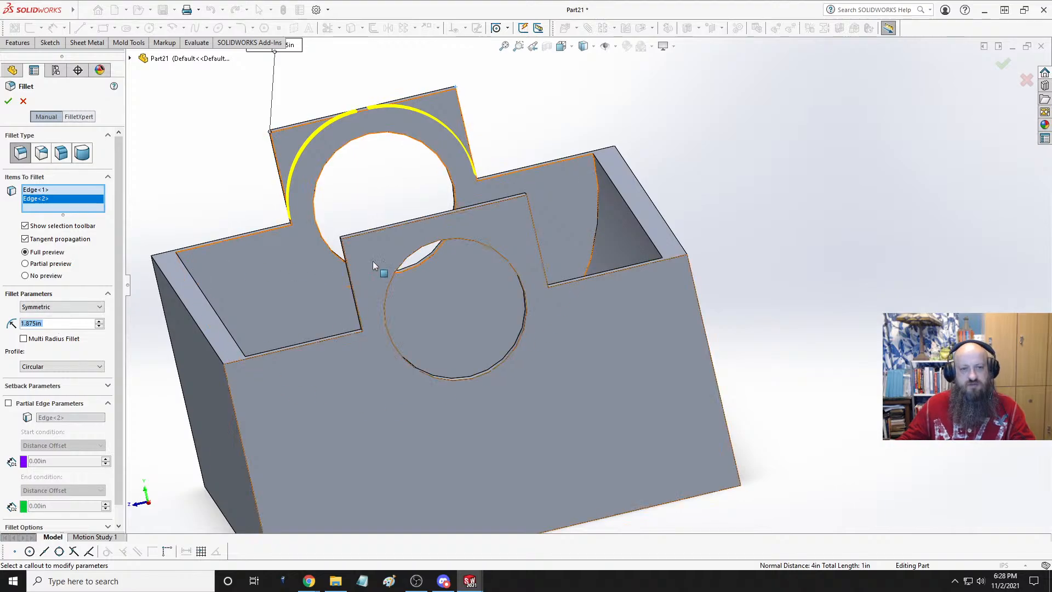
scroll(401, 225, up, 2)
middle_drag(402, 224, 646, 307)
scroll(649, 307, down, 3)
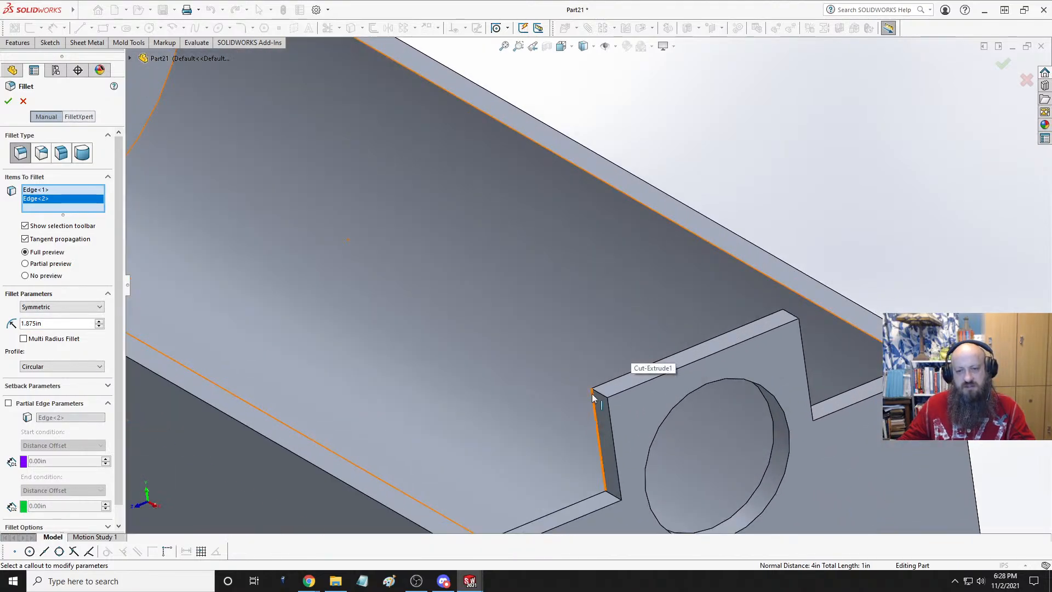
scroll(394, 307, up, 4)
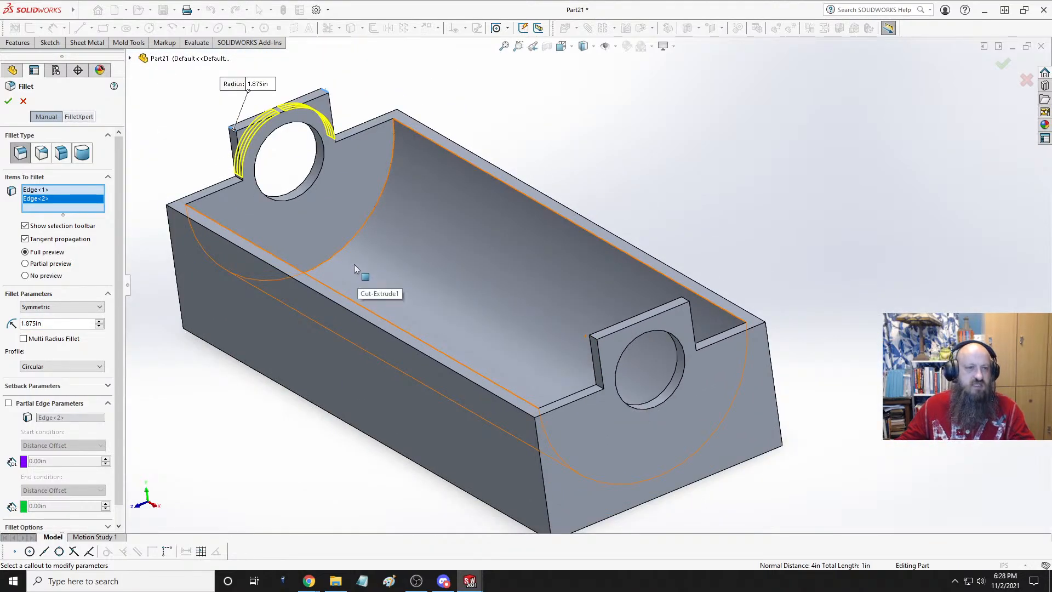
- Set the fillet radius to 1.5 in, add the near tab's two upper corner edges, and apply the fillet
text(1.5)
key(Return)
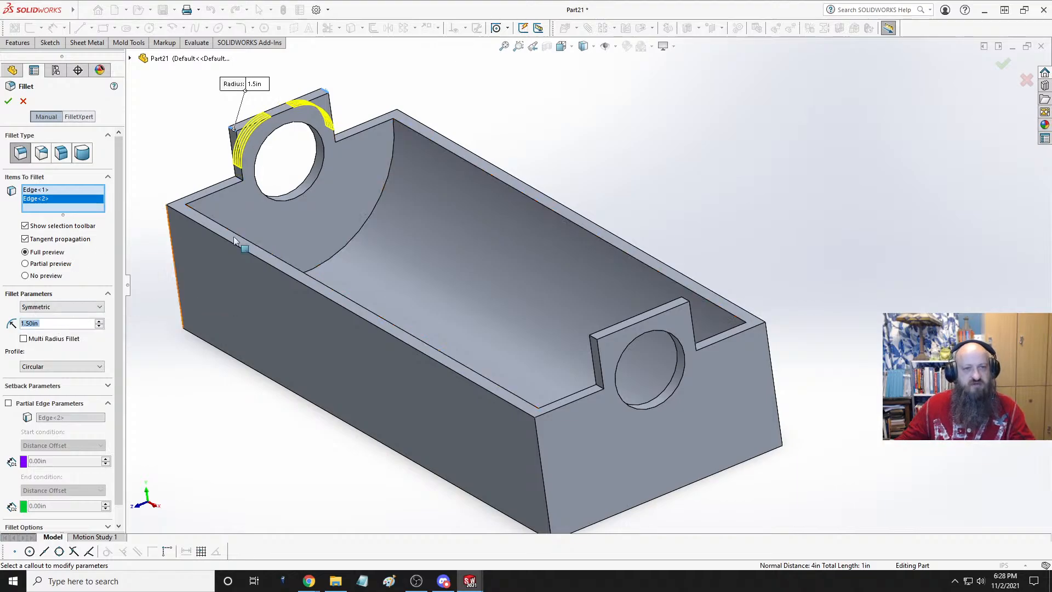
click(595, 339)
middle_drag(676, 307, 571, 380)
scroll(285, 444, down, 3)
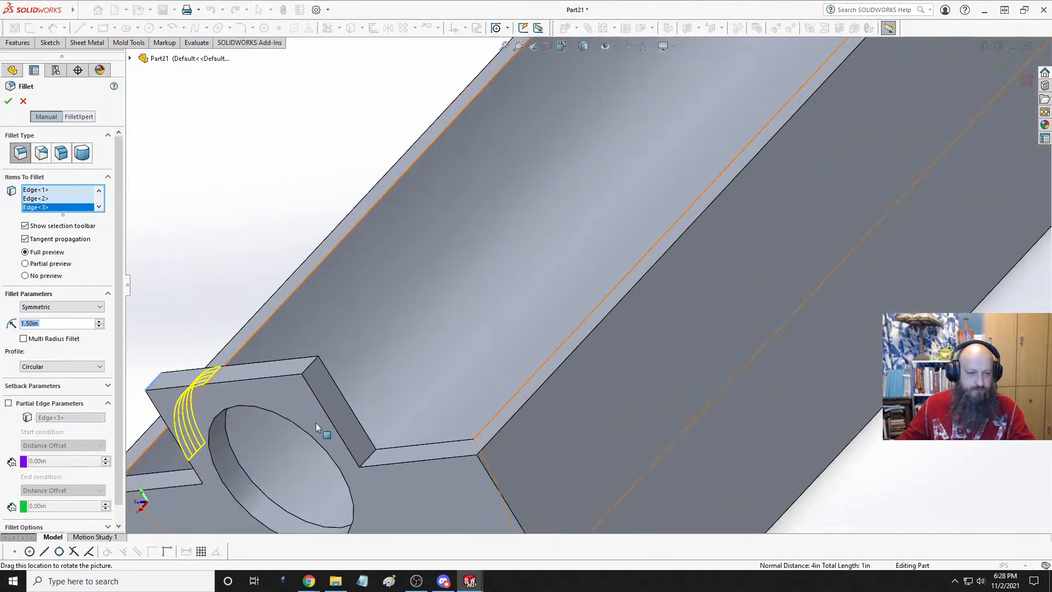
click(315, 366)
scroll(439, 340, up, 5)
middle_drag(482, 277, 564, 334)
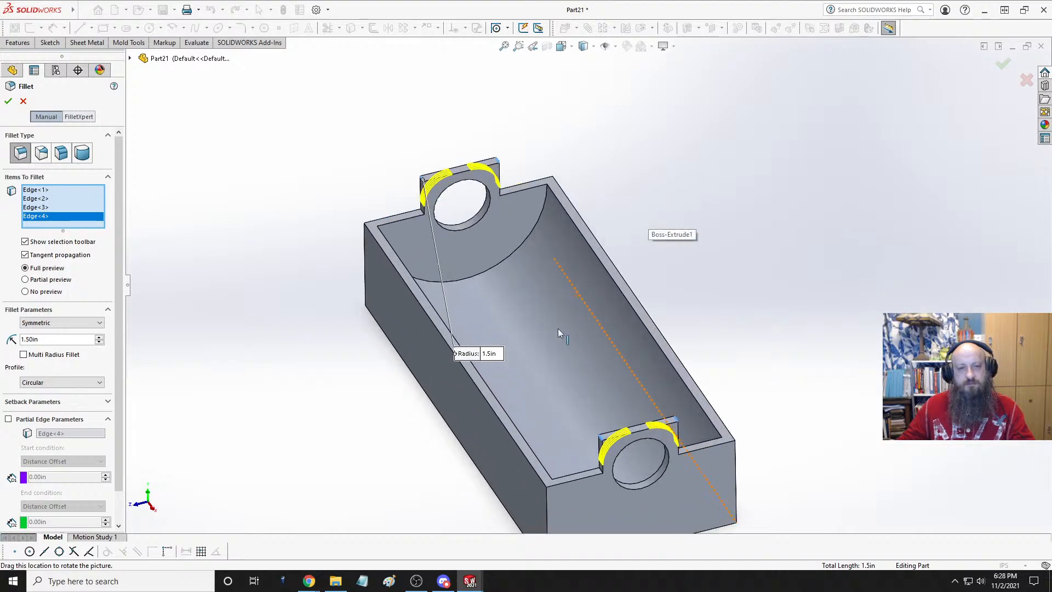
click(8, 101)
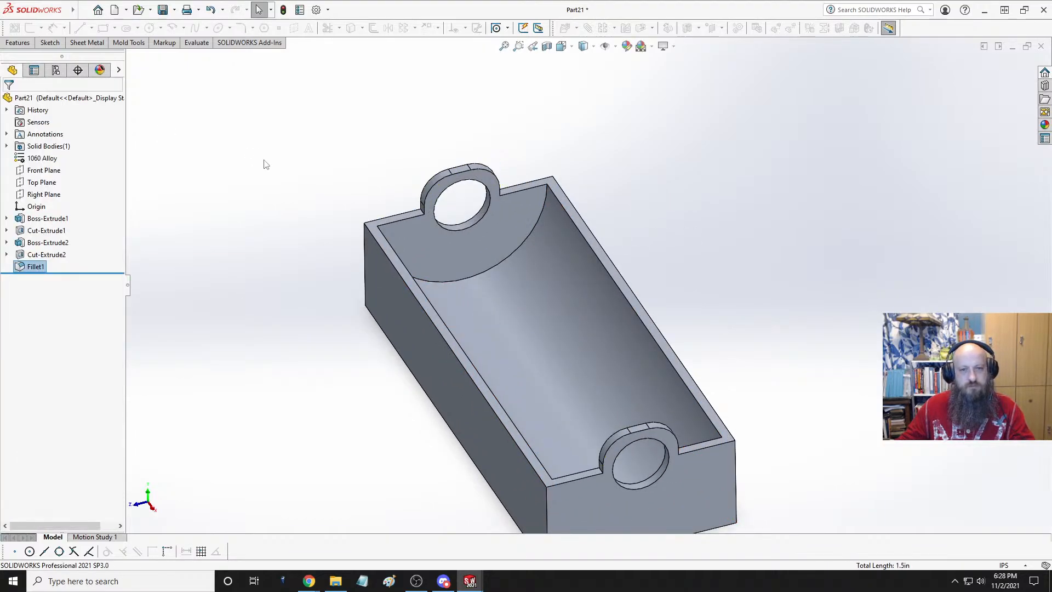
- Start a 0.25 in Fillet on the two inner corner edges where the far tab meets the trough's upper rim
scroll(566, 223, down, 4)
middle_drag(438, 189, 433, 203)
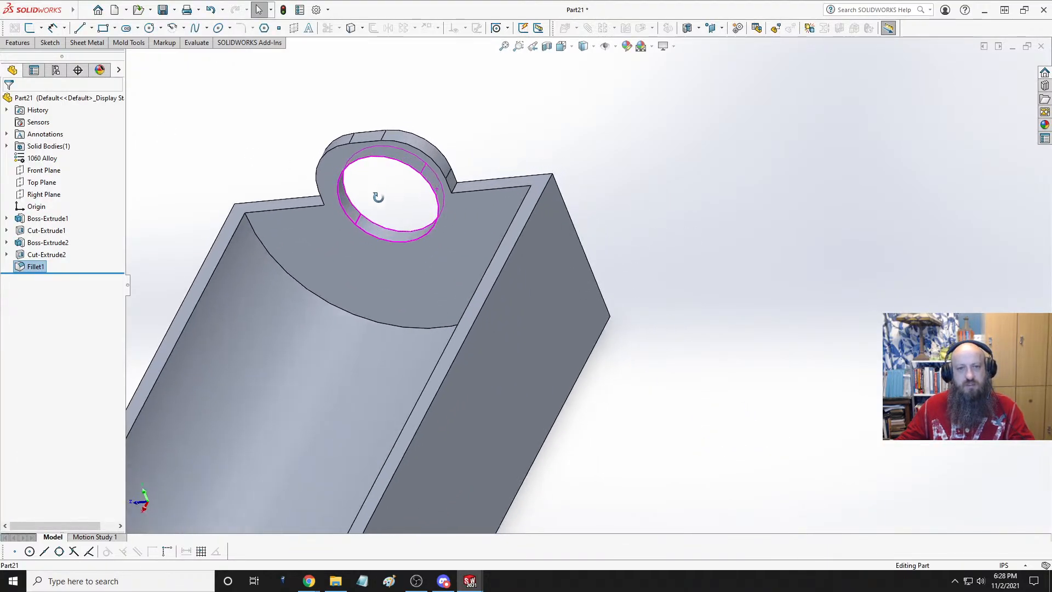
click(21, 43)
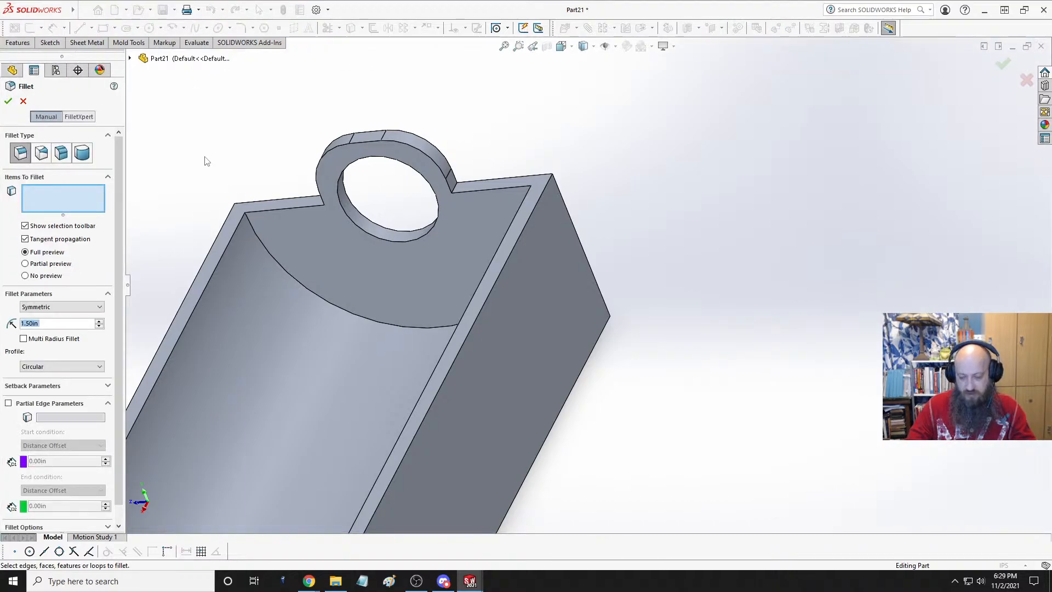
text(0.25)
key(Return)
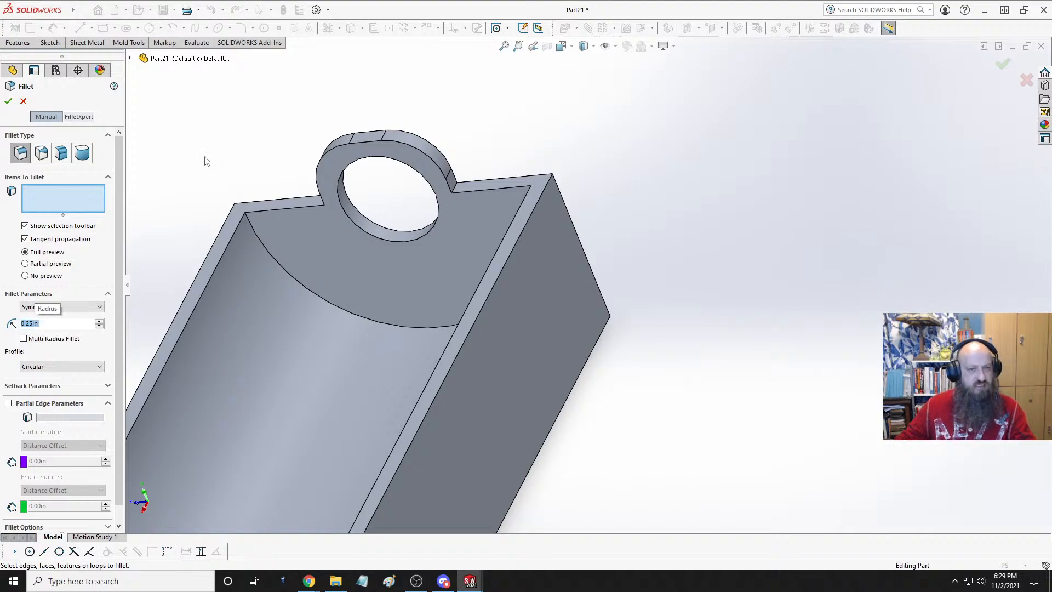
scroll(536, 158, down, 3)
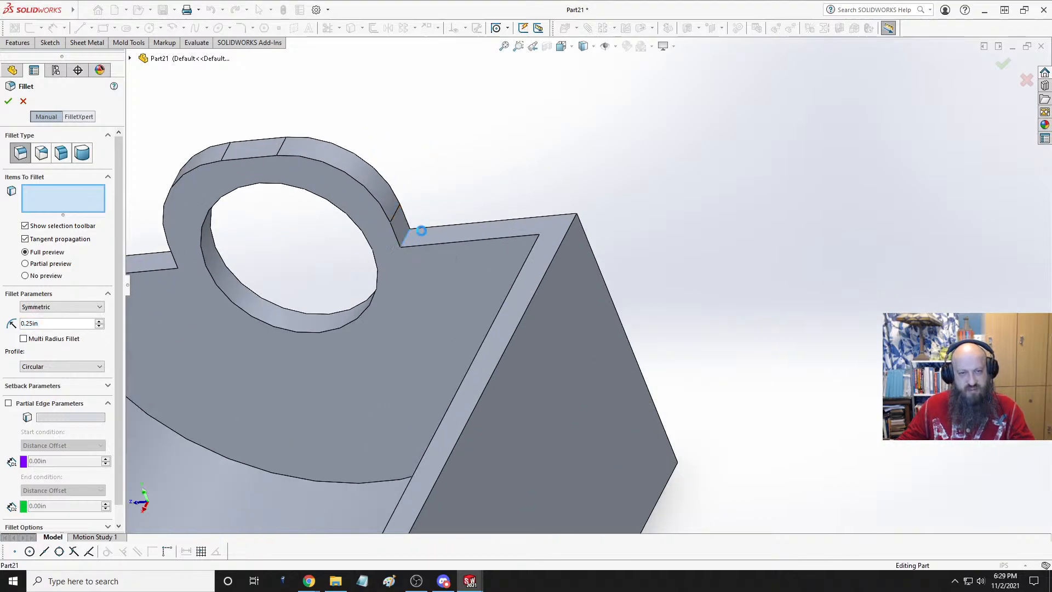
click(414, 233)
scroll(392, 242, up, 4)
middle_drag(262, 252, 324, 252)
scroll(293, 308, down, 4)
click(418, 207)
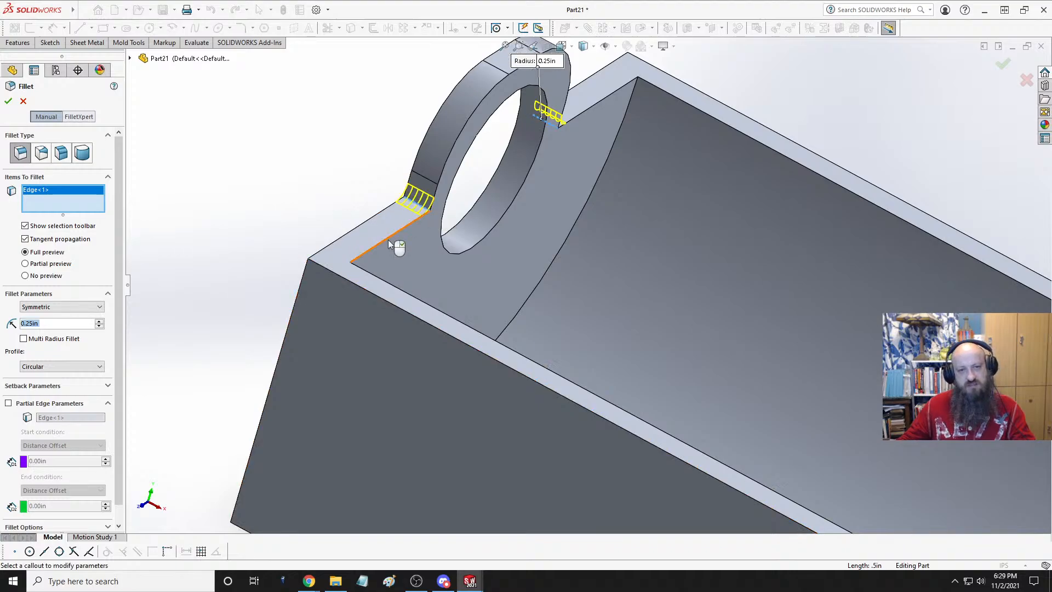
- Add the two corner edges at the base of the near tab to the 0.25 in fillet and apply it
scroll(375, 240, up, 3)
scroll(374, 241, up, 2)
scroll(811, 396, down, 6)
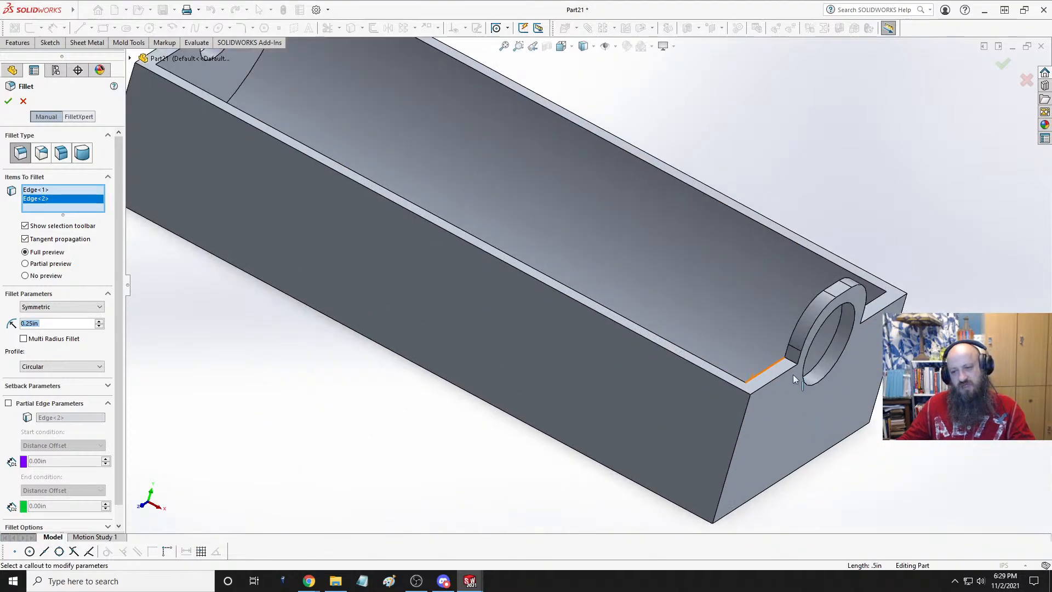
click(767, 359)
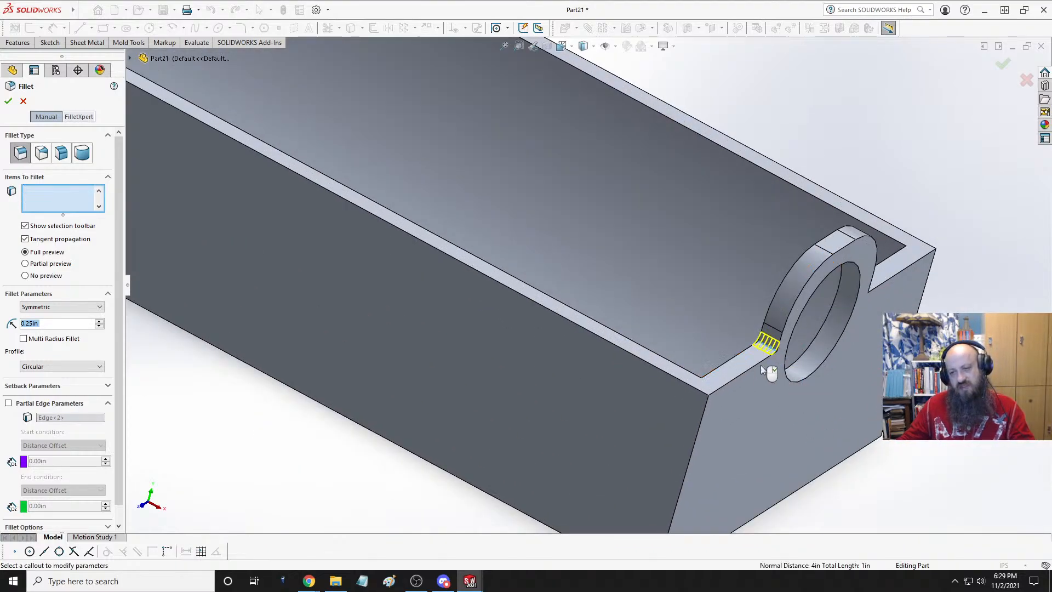
scroll(768, 344, up, 2)
middle_drag(767, 344, 647, 329)
scroll(752, 278, down, 5)
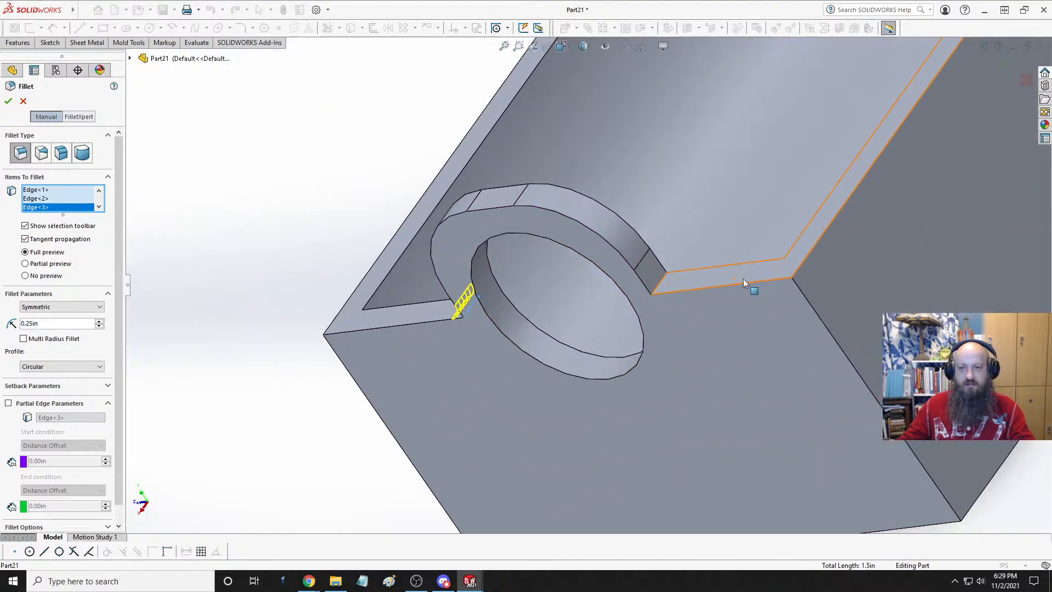
click(660, 284)
scroll(660, 283, up, 5)
middle_drag(649, 273, 719, 248)
scroll(719, 248, up, 4)
scroll(557, 249, down, 4)
middle_drag(595, 235, 626, 250)
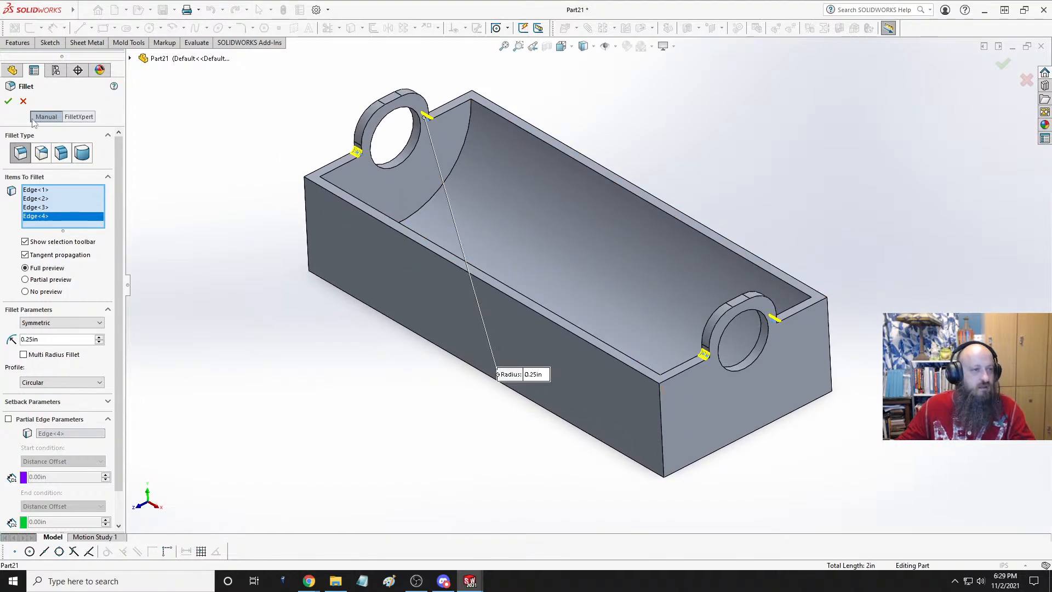
click(9, 101)
key(f)
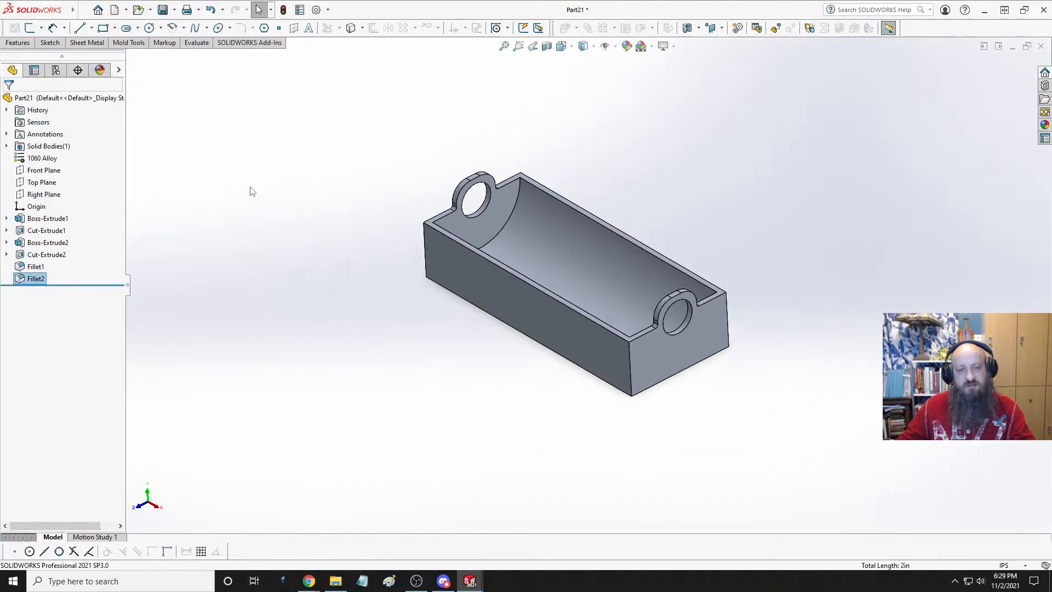
scroll(704, 249, down, 3)
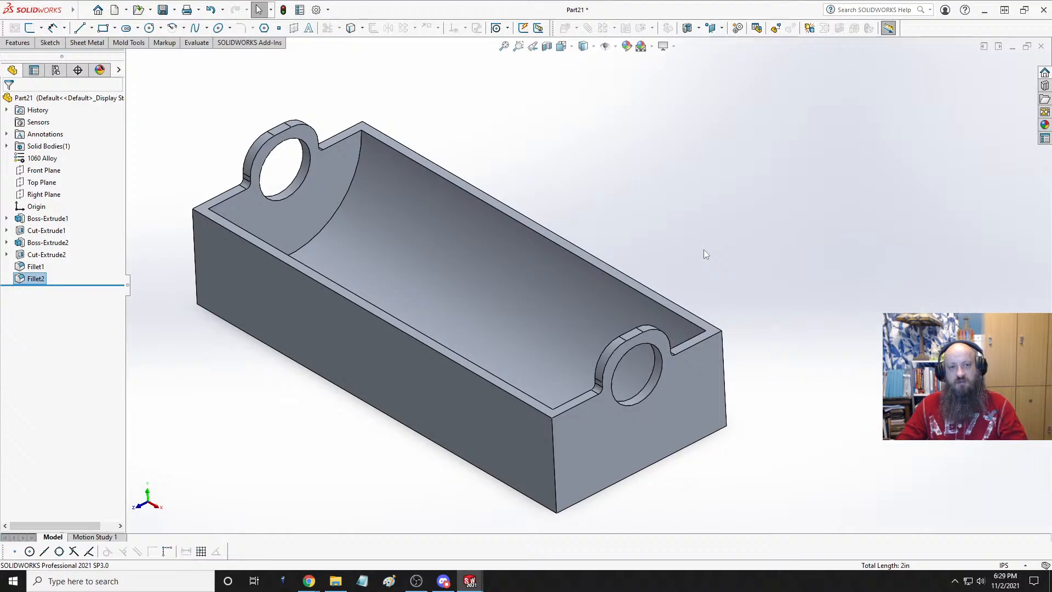
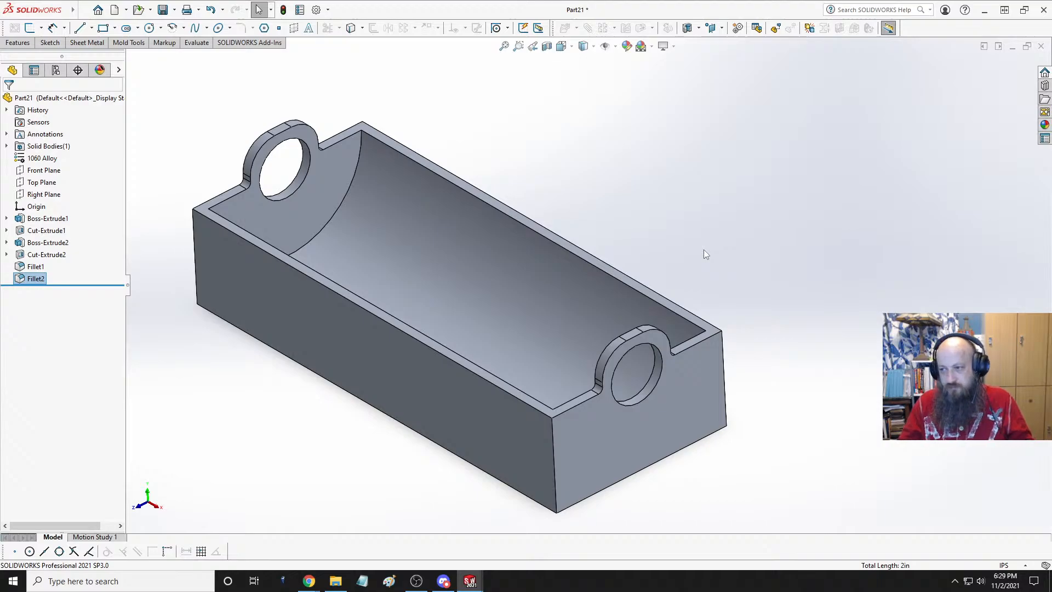
scroll(577, 330, up, 2)
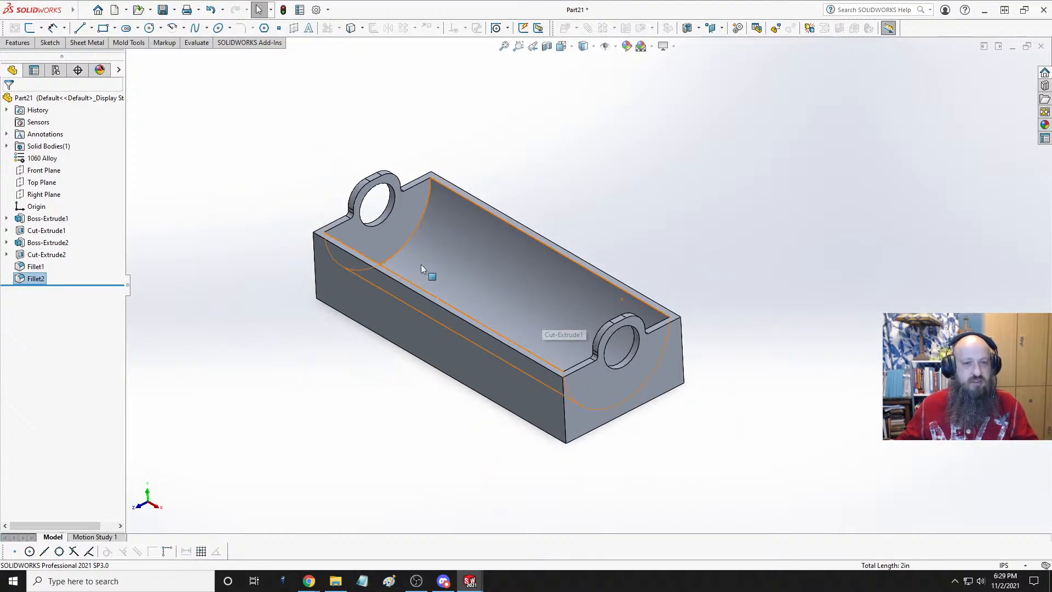
- Examine the trough block's interior, end walls and filleted bearing tabs from several angles
scroll(517, 256, down, 2)
middle_drag(517, 256, 652, 298)
scroll(613, 304, down, 1)
scroll(598, 304, up, 3)
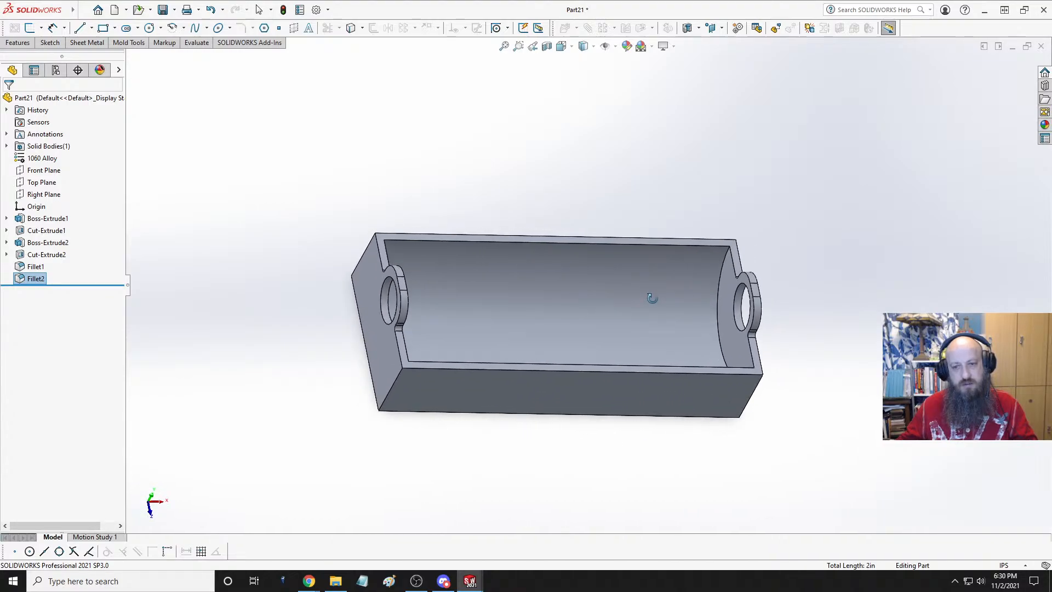
mouse_move(653, 298)
middle_down()
mouse_move(671, 286)
mouse_move(662, 295)
middle_up()
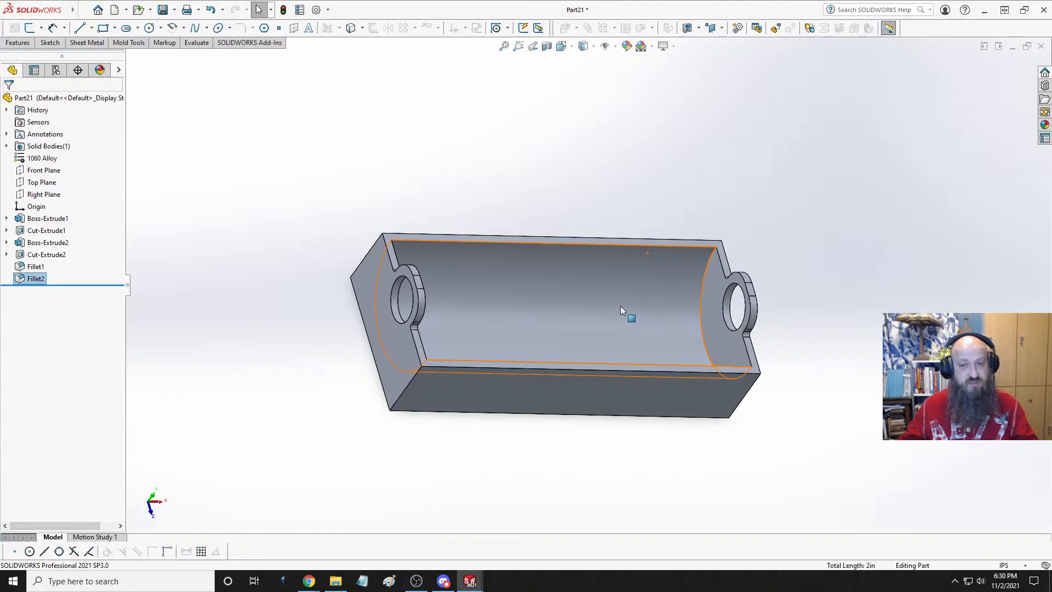
mouse_move(621, 306)
middle_down()
mouse_move(613, 245)
mouse_move(603, 340)
mouse_move(568, 321)
mouse_move(602, 300)
mouse_move(538, 299)
mouse_move(531, 281)
mouse_move(538, 296)
mouse_move(512, 303)
mouse_move(627, 270)
mouse_move(624, 299)
middle_up()
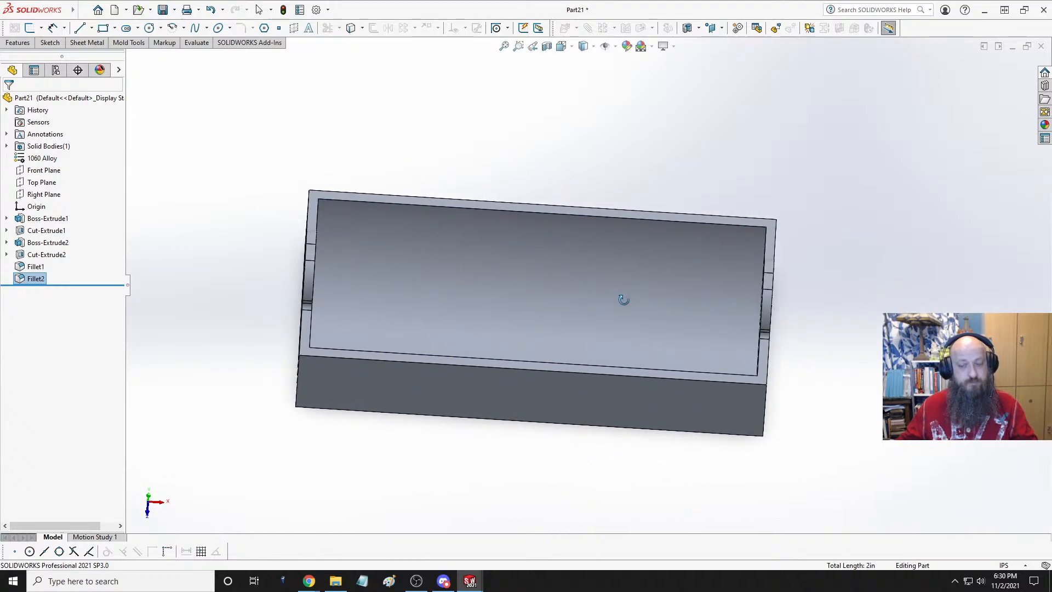
middle_drag(624, 299, 586, 305)
scroll(585, 305, up, 5)
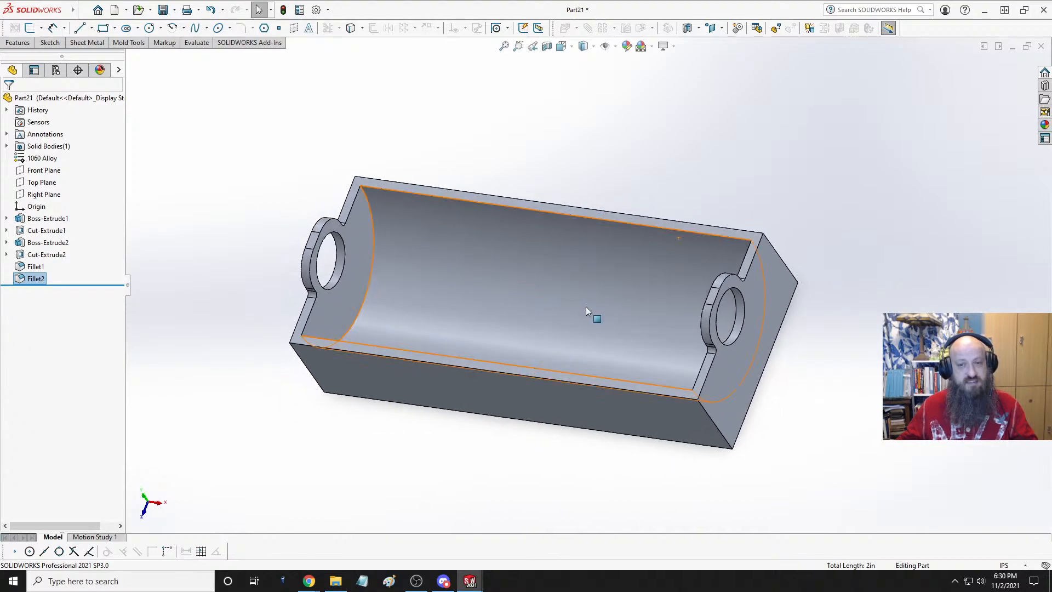
scroll(575, 290, down, 5)
middle_drag(559, 291, 592, 269)
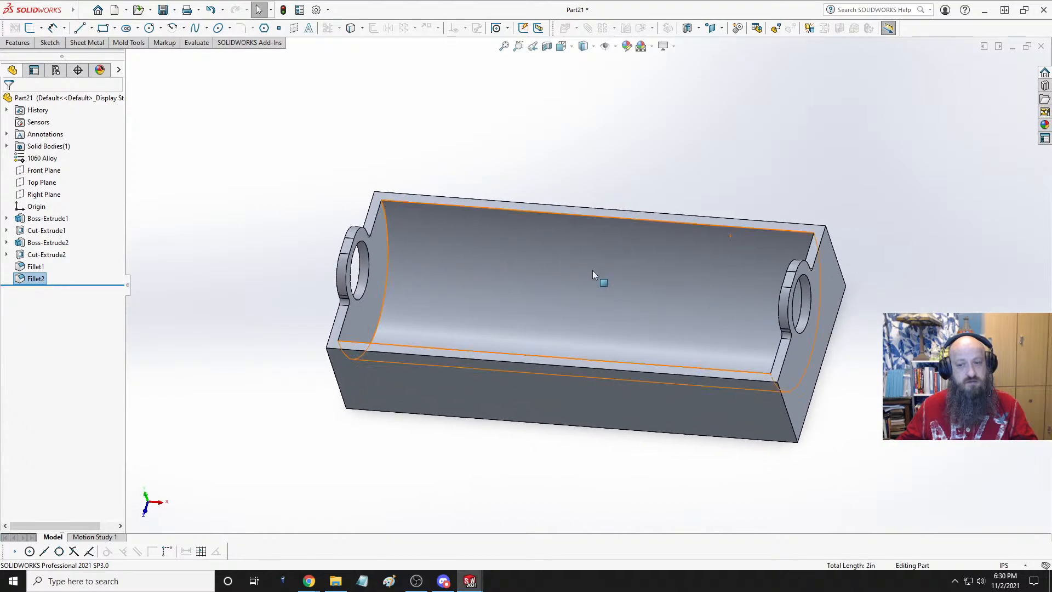
middle_drag(730, 369, 609, 321)
scroll(609, 321, down, 2)
middle_click(652, 250)
scroll(652, 250, up, 3)
scroll(606, 226, down, 3)
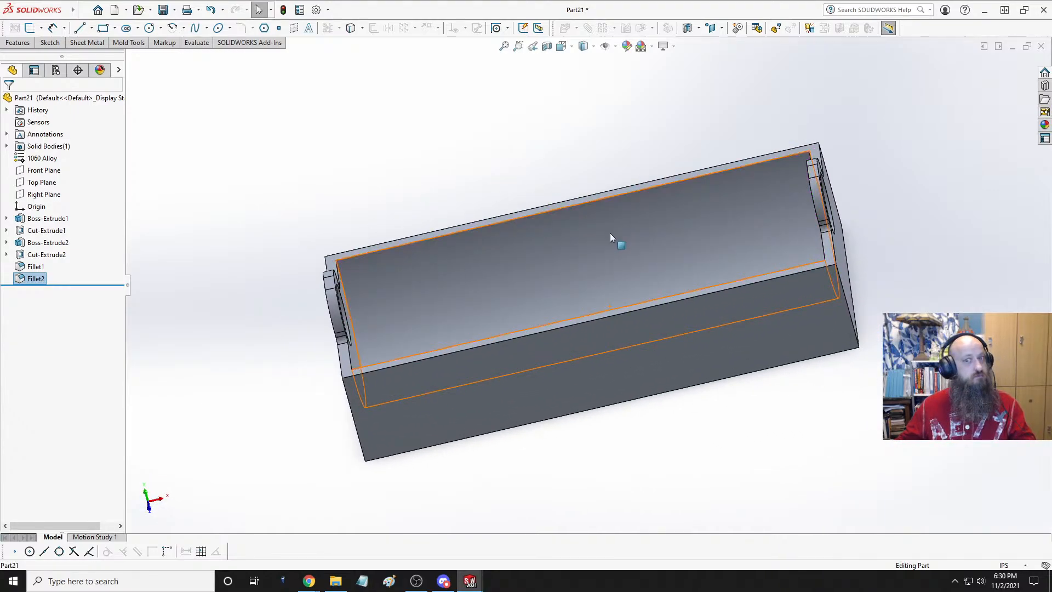
scroll(614, 244, down, 4)
scroll(620, 238, up, 5)
middle_drag(622, 244, 614, 276)
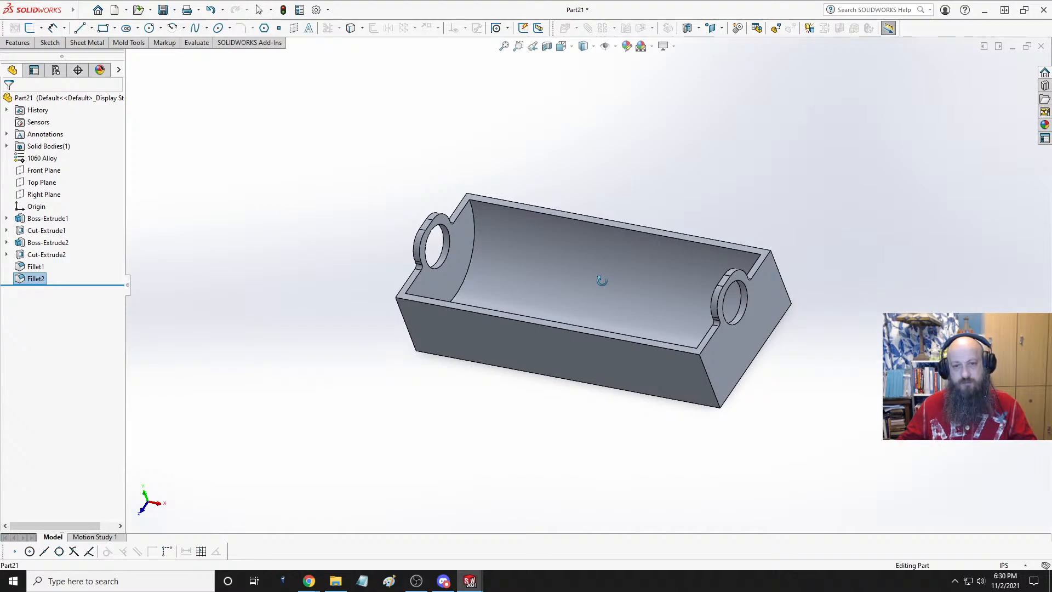
key(Escape)
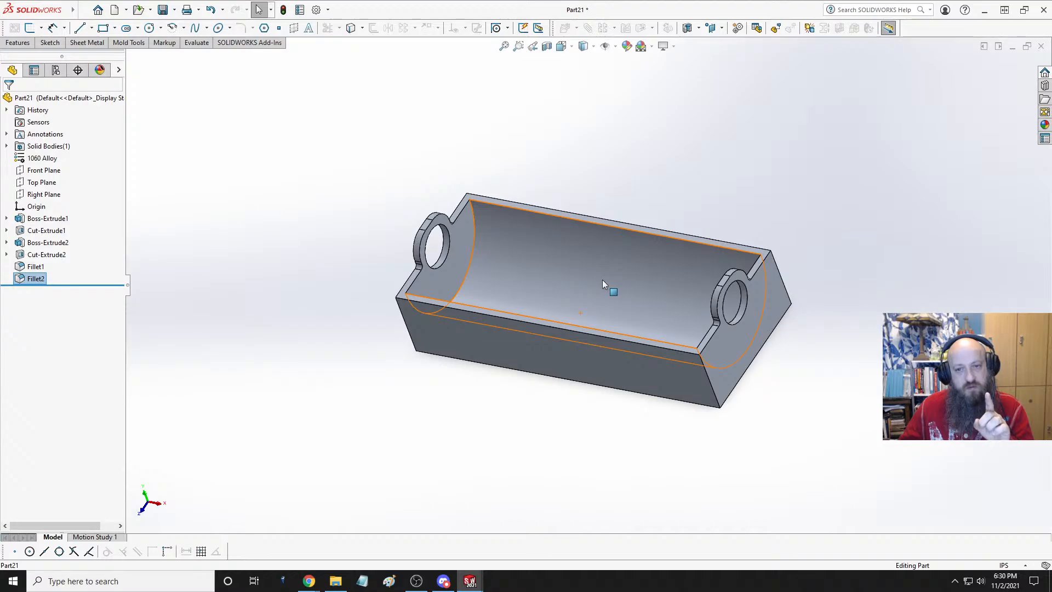
- In the top view, measure the end wall's thickness between its inner and outer upper edges
key(space)
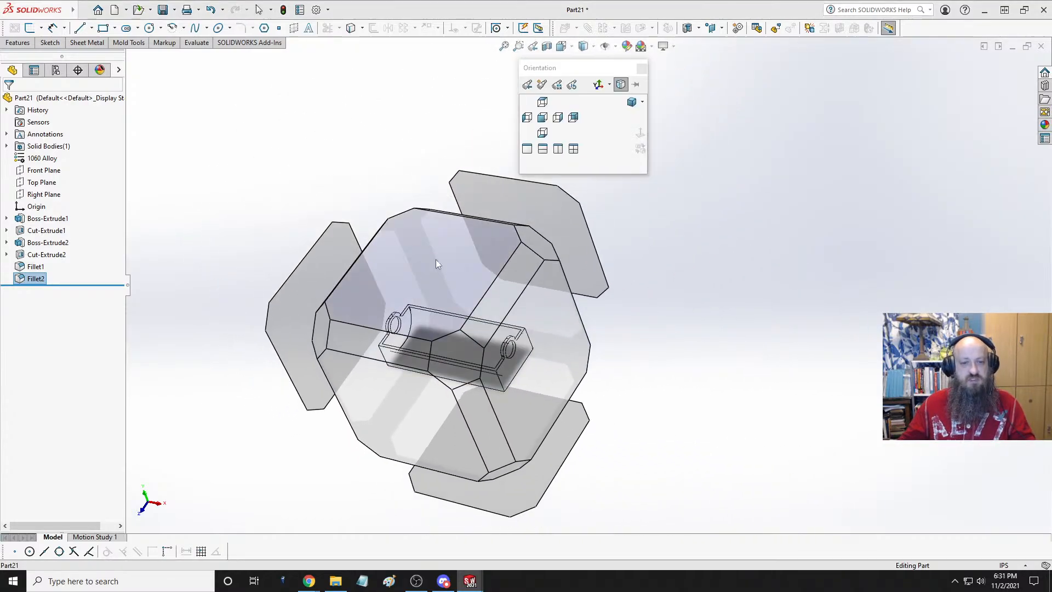
click(432, 261)
key(ctrl+5)
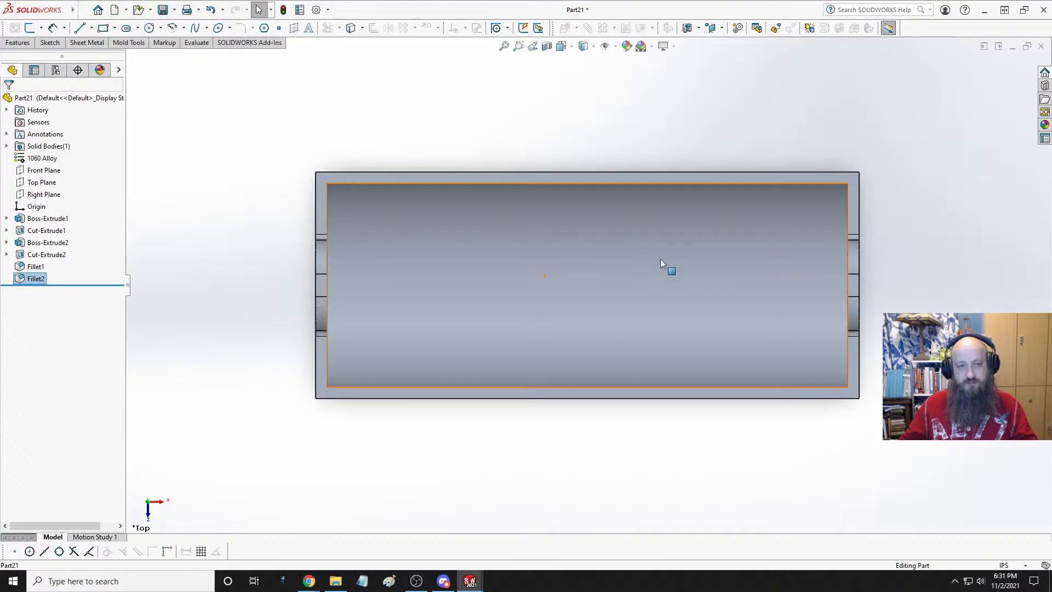
click(326, 202)
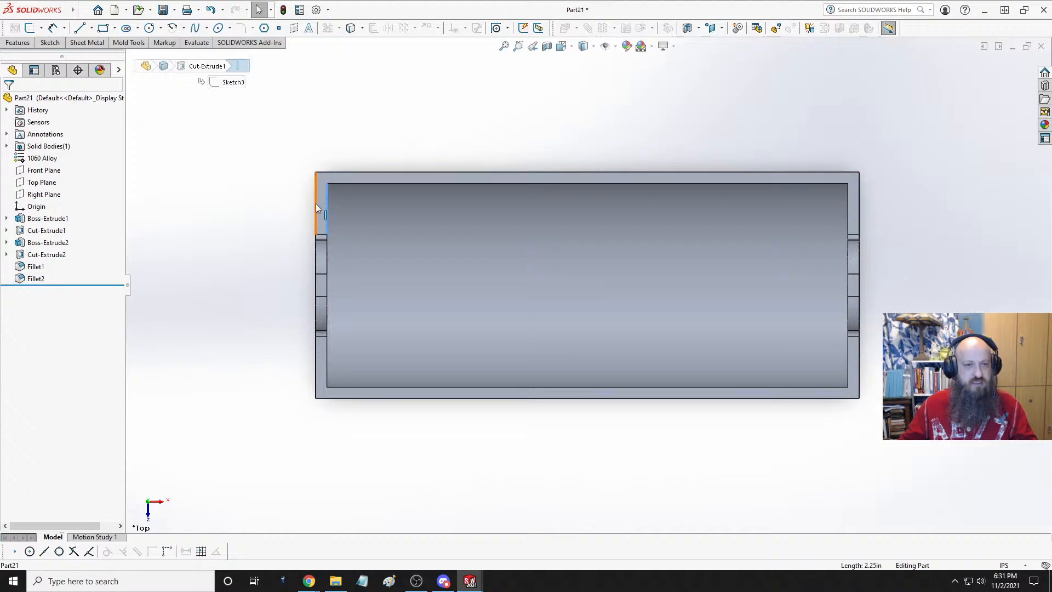
click(50, 42)
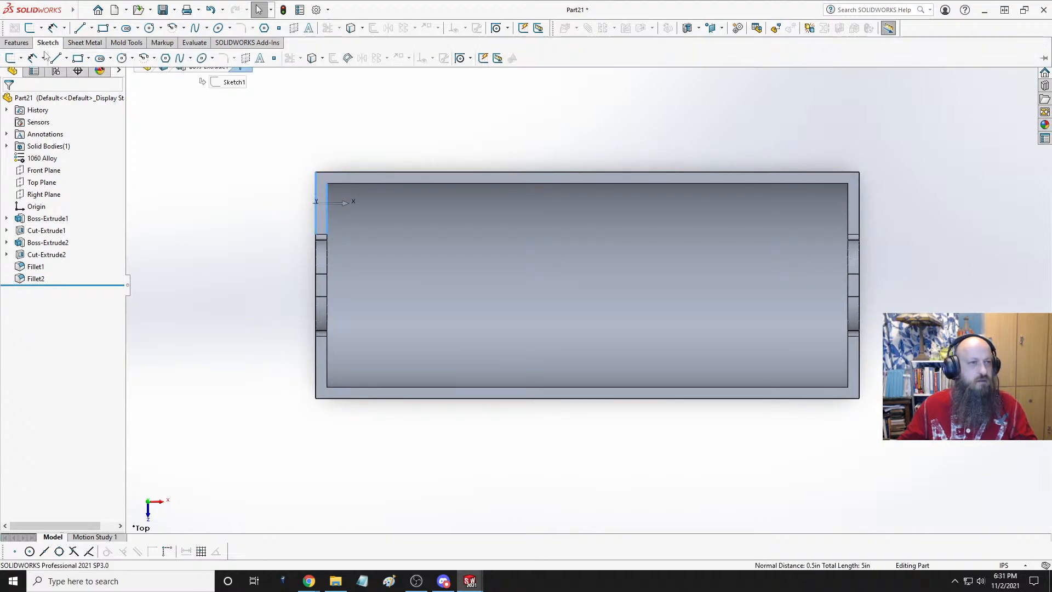
click(194, 43)
click(77, 58)
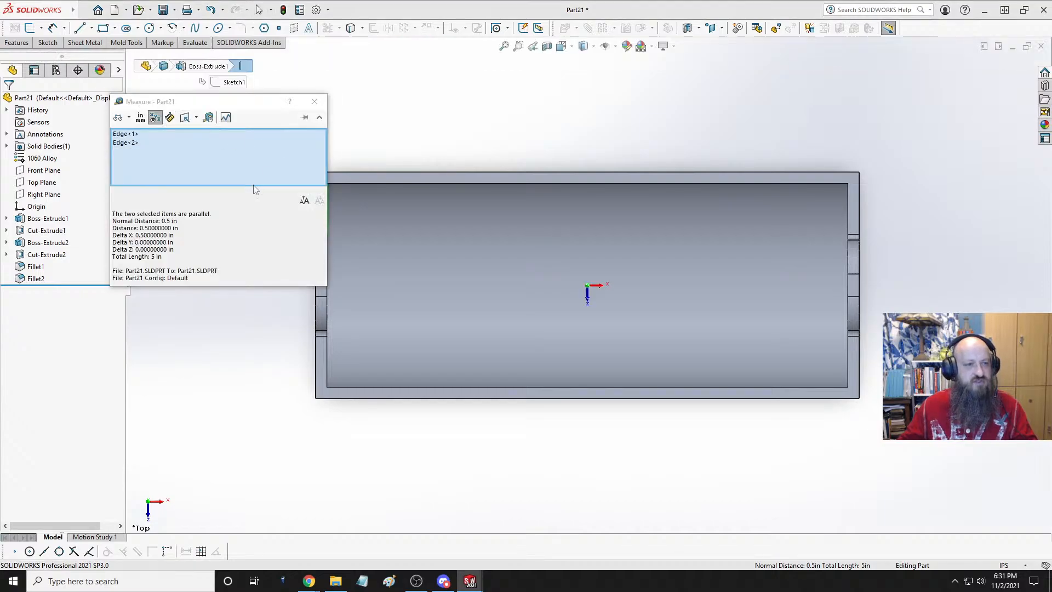
key(Escape)
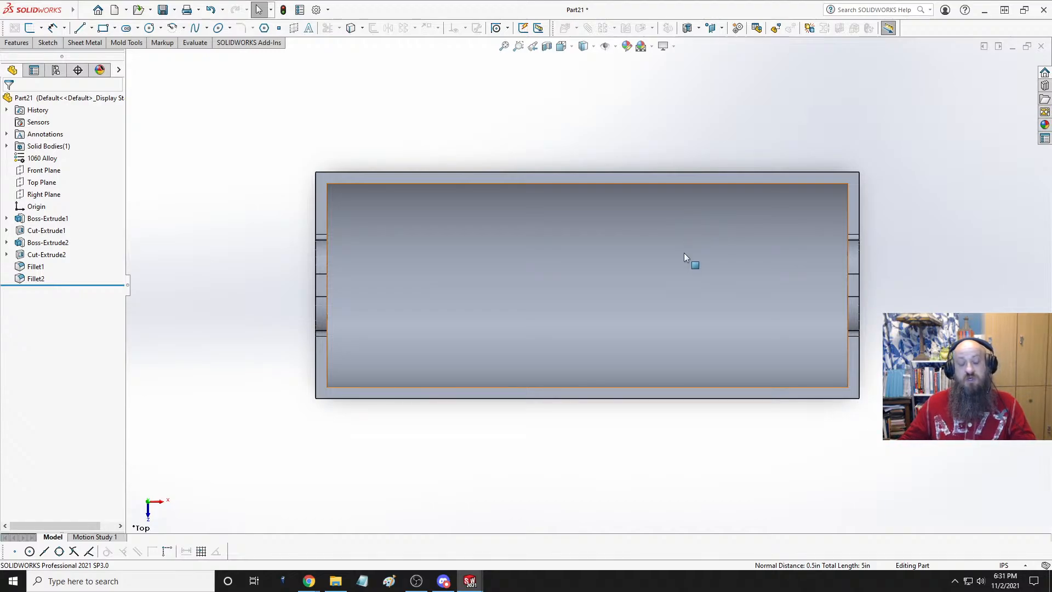
- Examine the trough's proportions, side walls and end tabs from above and from the front
scroll(608, 273, up, 3)
middle_drag(596, 276, 600, 242)
key(space)
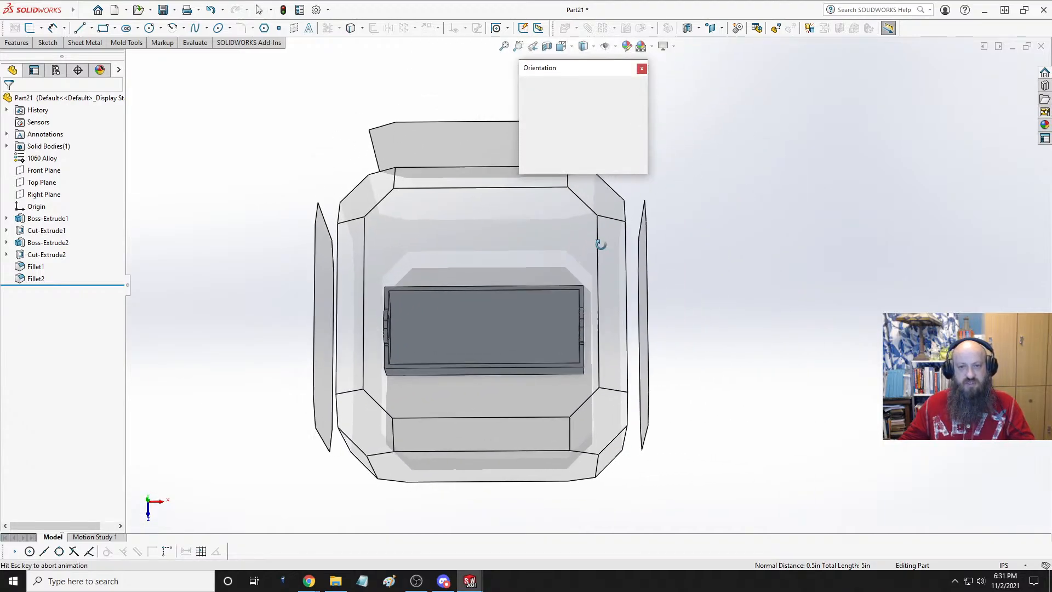
click(502, 275)
scroll(588, 270, up, 3)
middle_drag(588, 270, 627, 159)
middle_drag(582, 229, 552, 218)
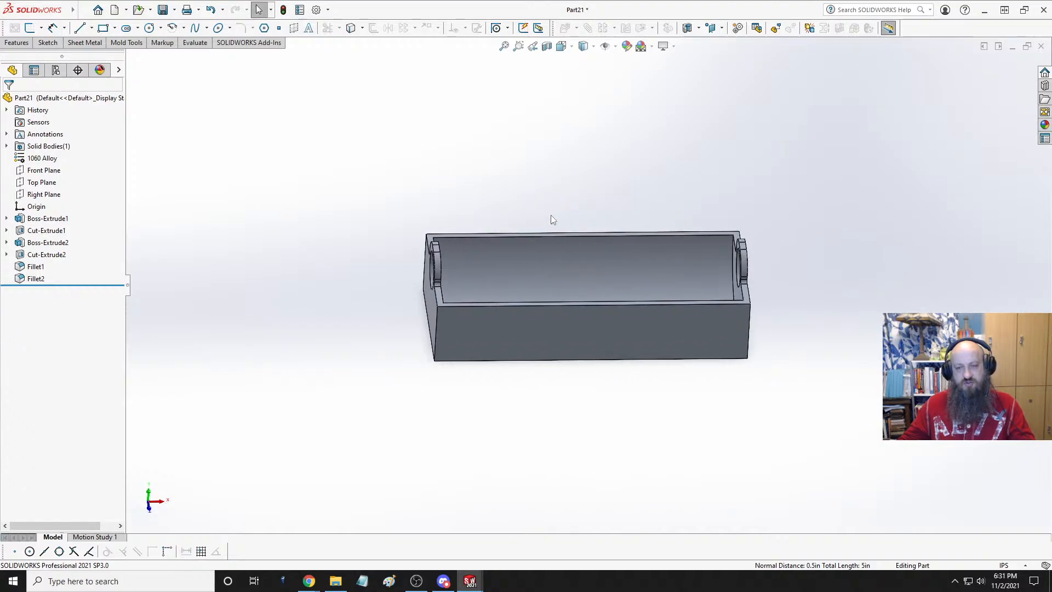
scroll(593, 256, down, 3)
middle_drag(606, 238, 637, 279)
scroll(587, 255, up, 3)
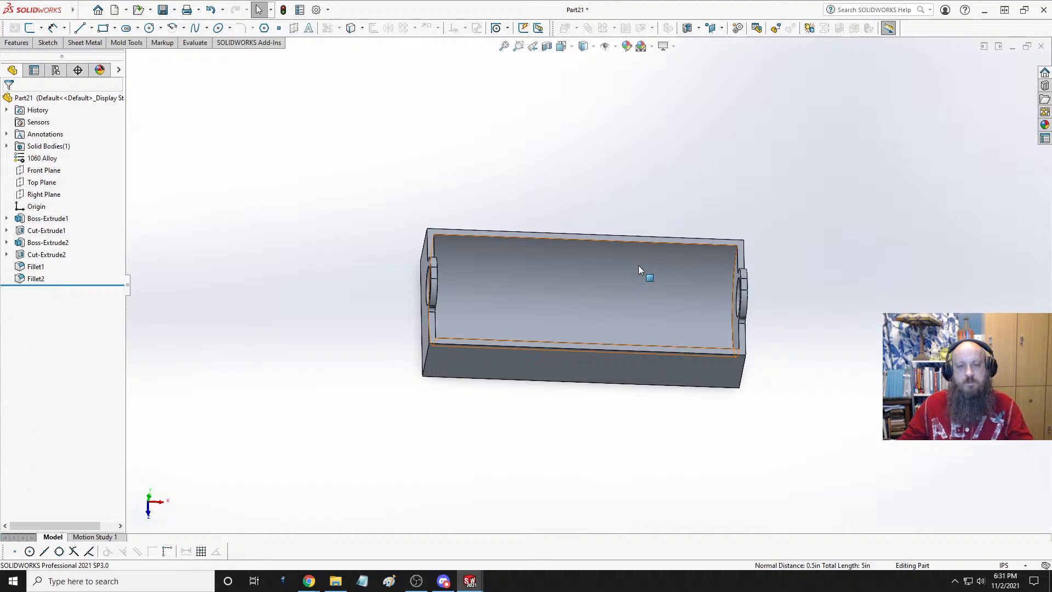
mouse_move(615, 288)
middle_down()
mouse_move(639, 206)
mouse_move(742, 212)
mouse_move(703, 271)
mouse_move(707, 261)
mouse_move(644, 228)
mouse_move(599, 313)
mouse_move(606, 293)
middle_up()
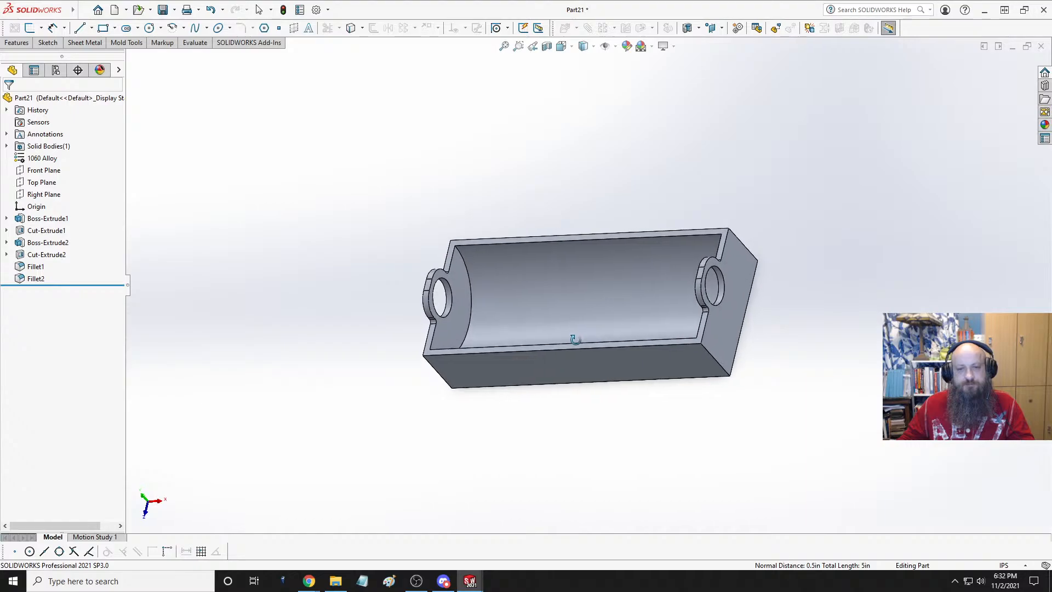
- Save the part as AirFlowChamberBase.SLDPRT in the CryptoGenerator folder
key(ctrl+s)
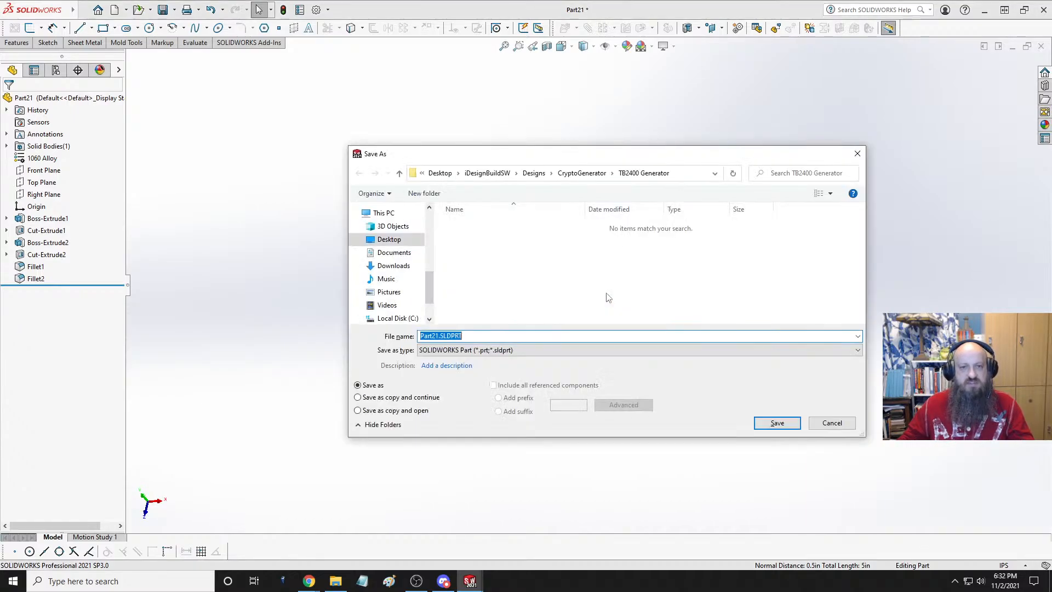
click(582, 173)
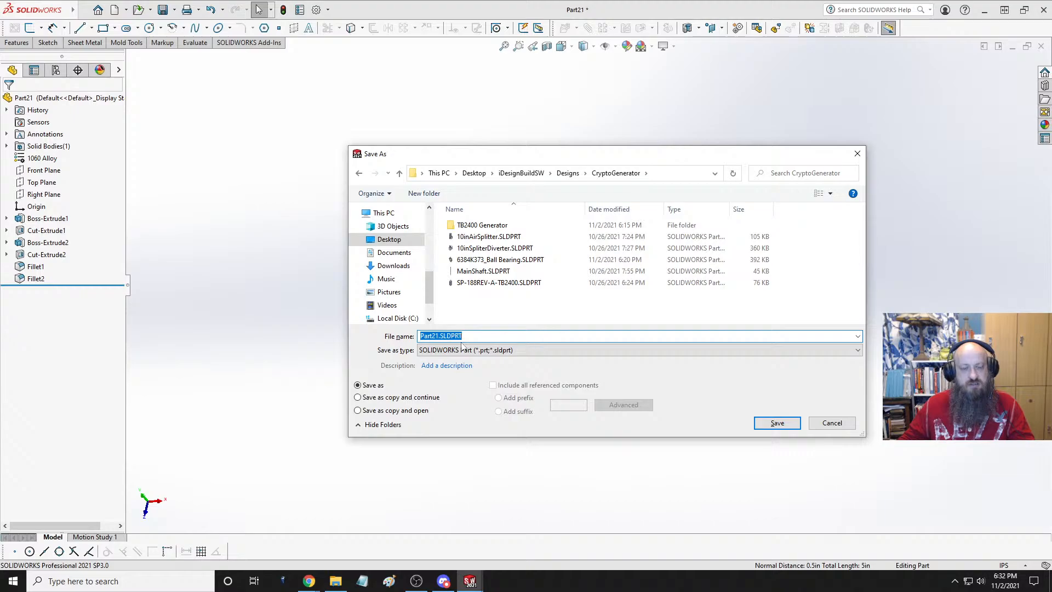
drag(440, 336, 387, 341)
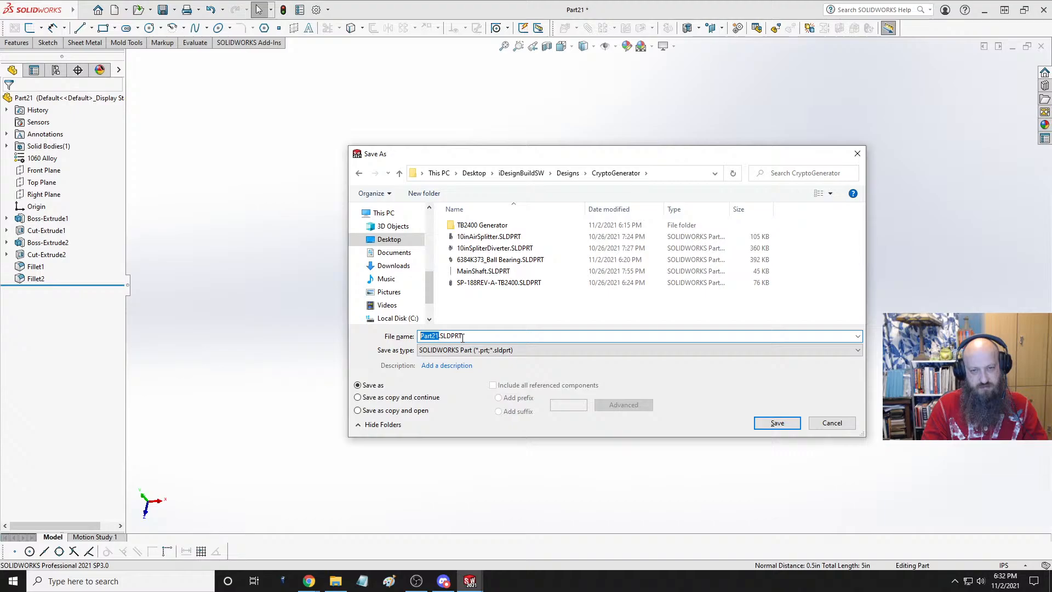
text(Air)
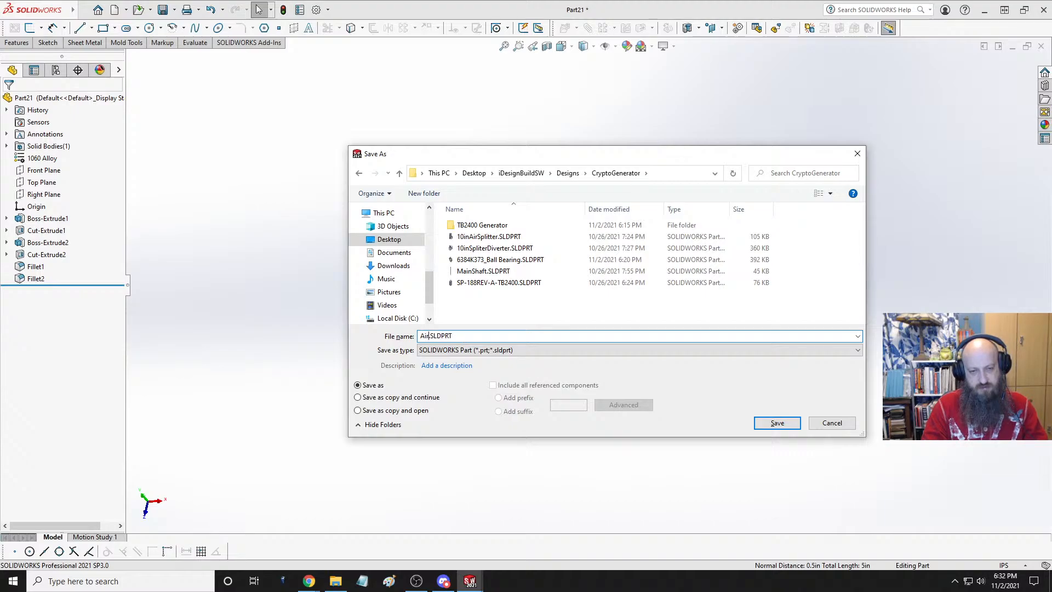
text(FlowC)
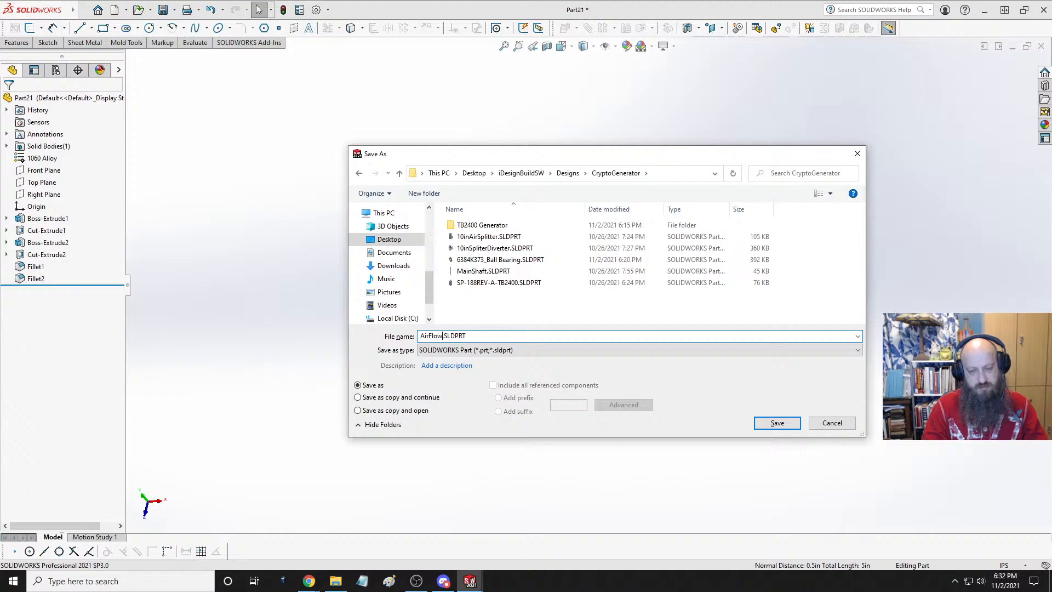
text(hamberBa)
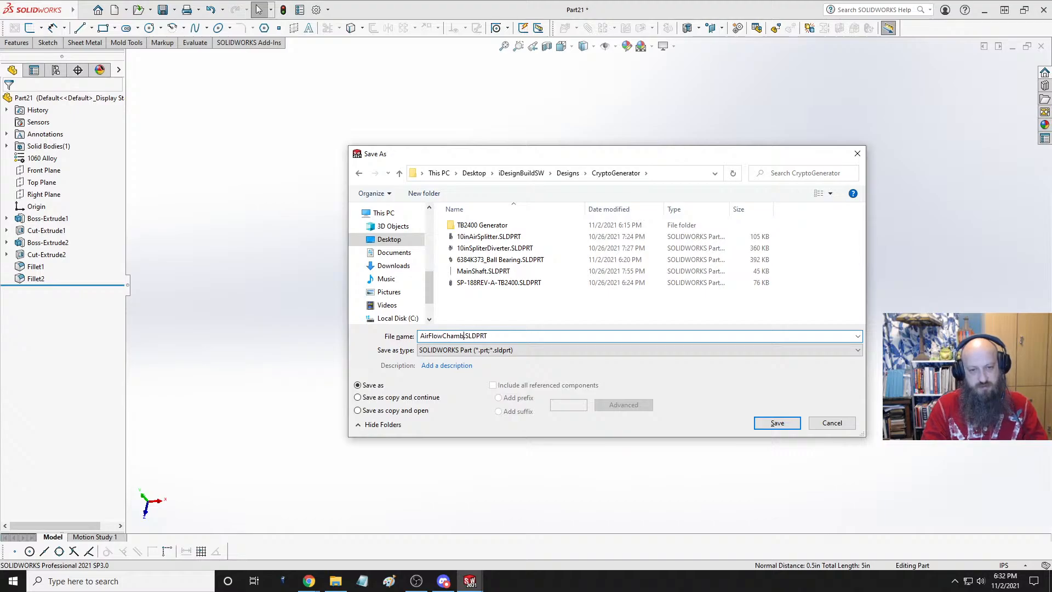
text(se)
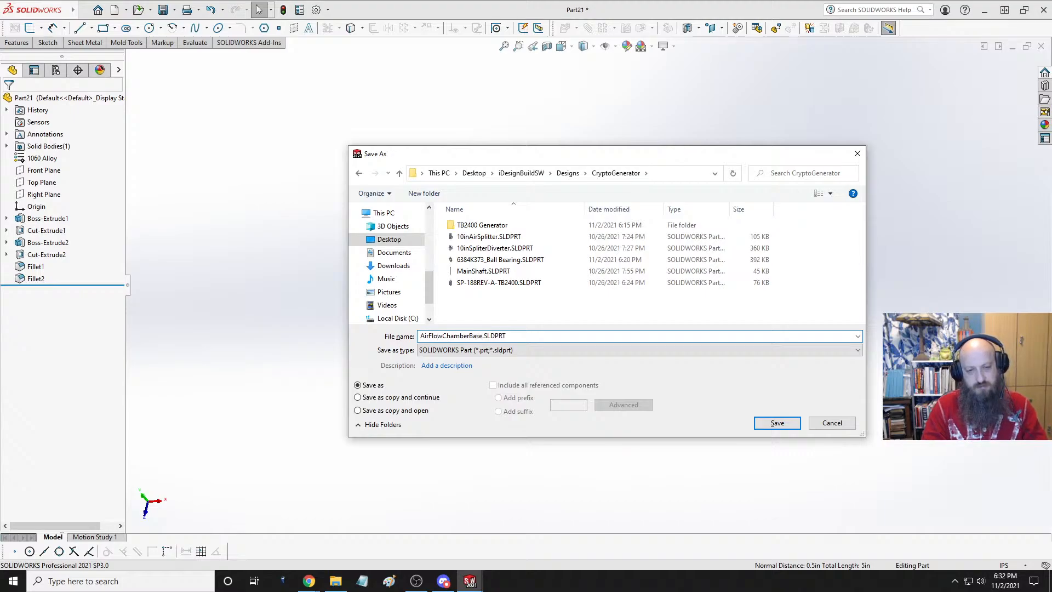
key(Return)
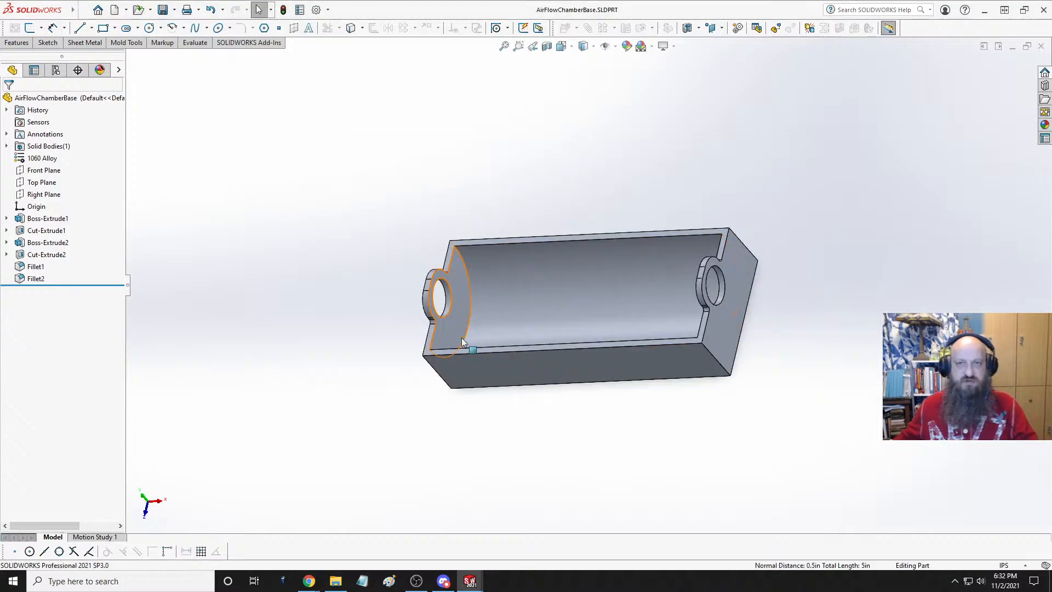
- Examine the saved chamber base's curved cavity, upper rim and bearing holes from different angles
middle_drag(557, 228, 507, 285)
scroll(495, 321, up, 4)
scroll(495, 321, down, 3)
middle_drag(570, 292, 607, 294)
scroll(550, 301, up, 3)
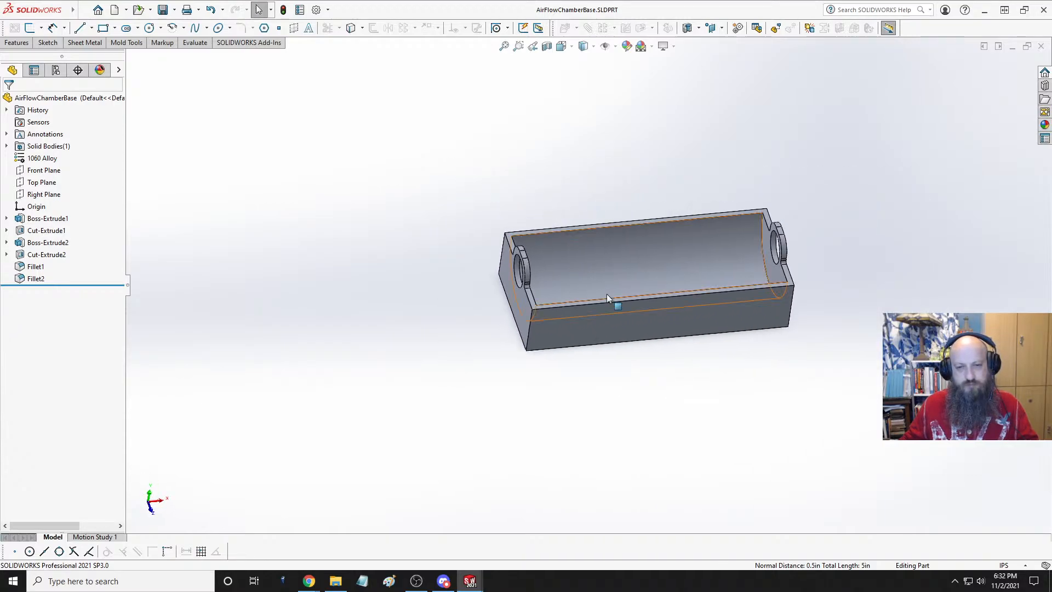
scroll(607, 294, down, 4)
middle_drag(611, 252, 643, 309)
scroll(689, 272, up, 2)
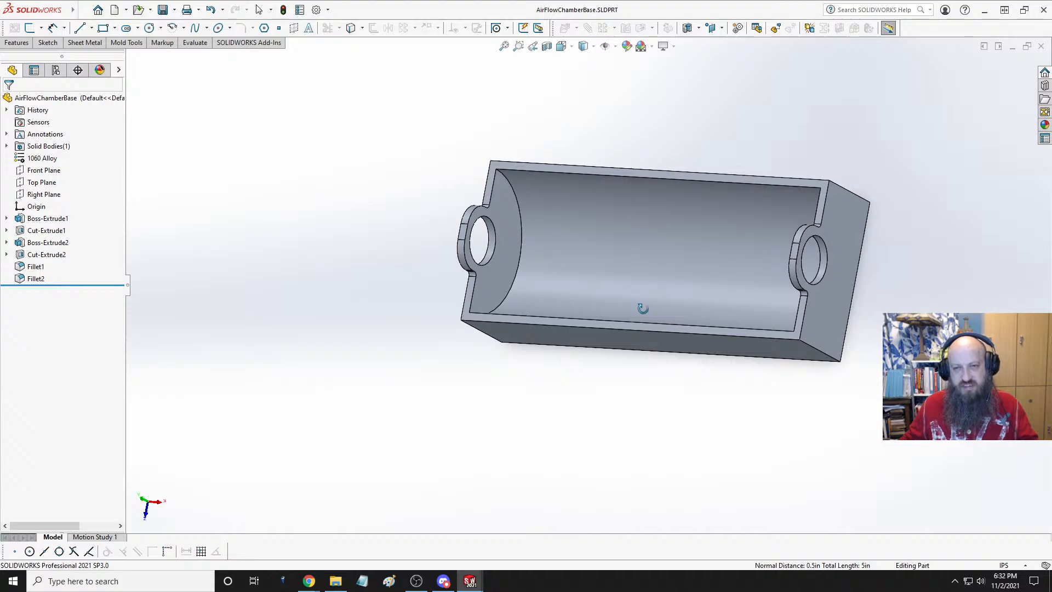
scroll(638, 263, down, 3)
middle_drag(638, 263, 690, 237)
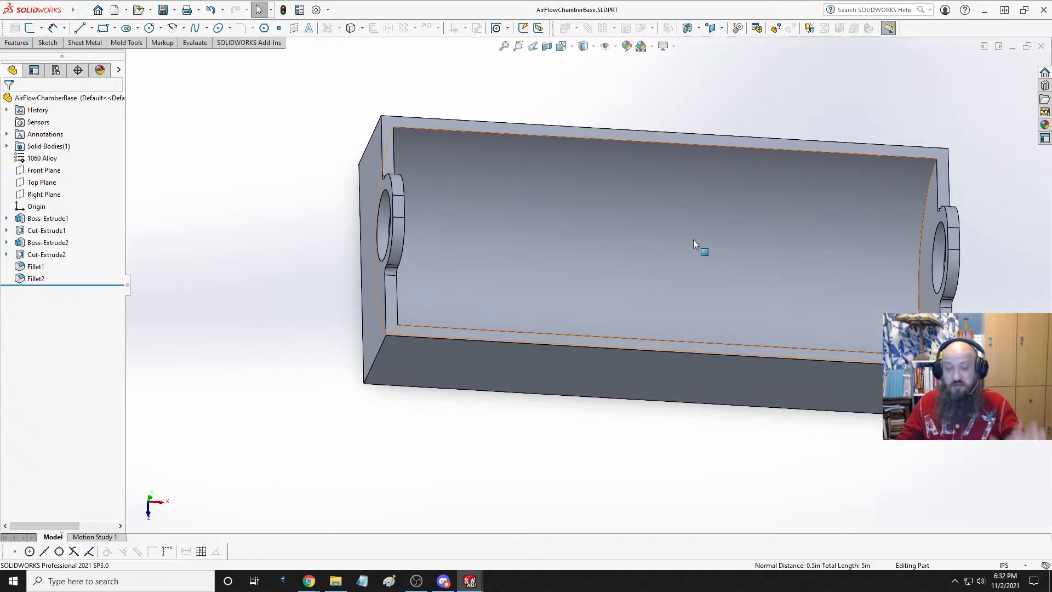
middle_drag(661, 239, 605, 243)
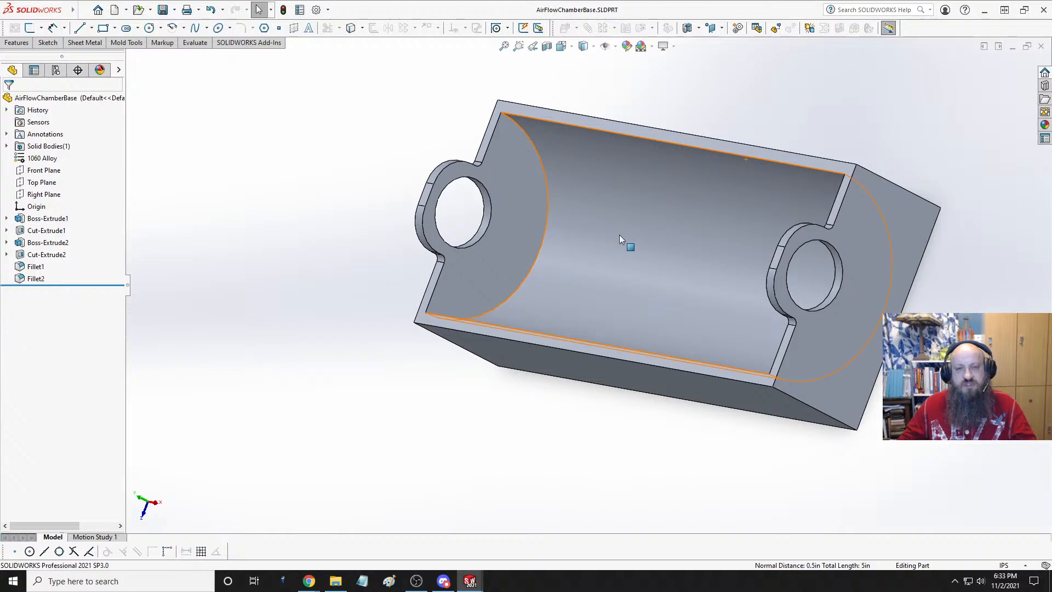
middle_drag(620, 234, 670, 225)
- Start a sketch on the upper rim face and draw an origin-centred rectangle, about 6.82 in wide, reaching the cavity's long inner edges
key(space)
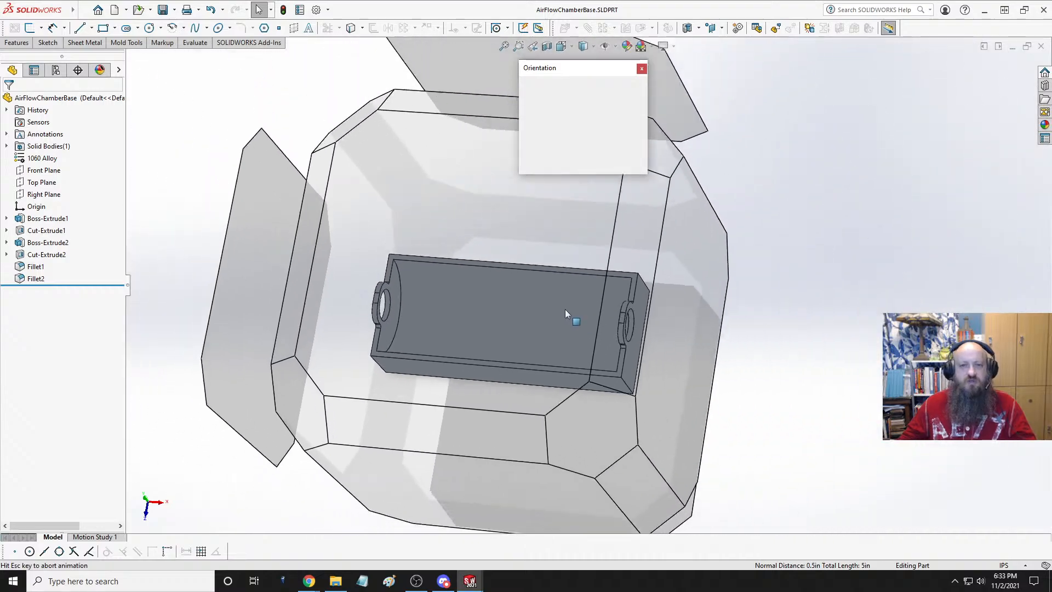
click(464, 239)
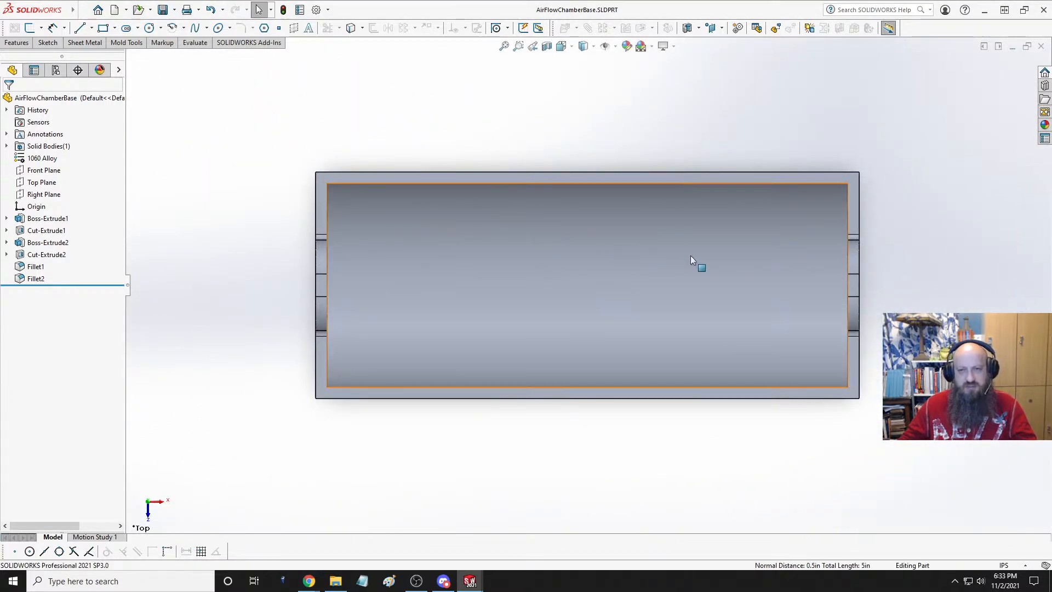
click(589, 179)
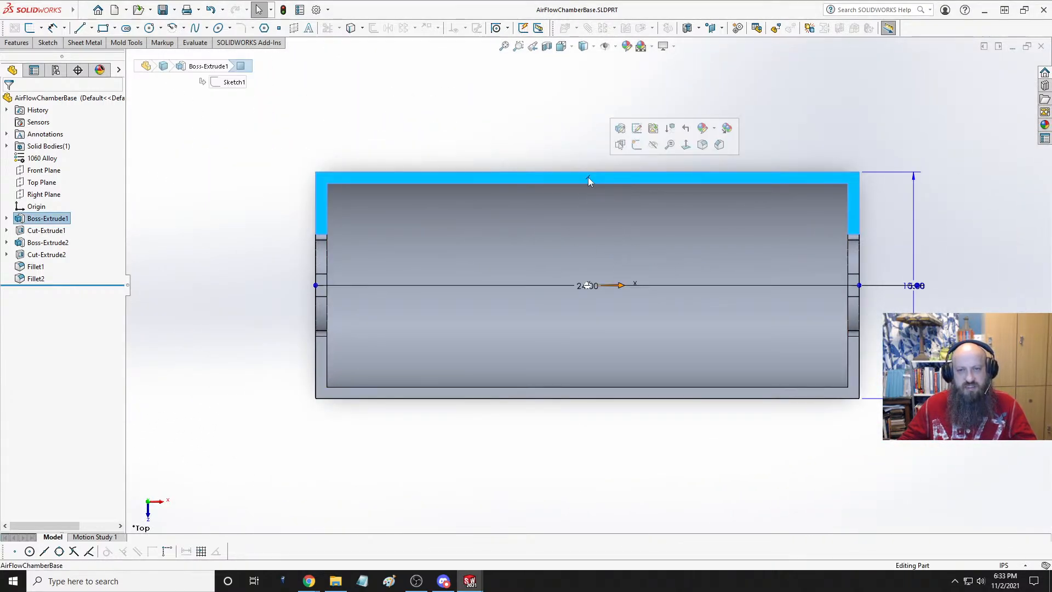
click(635, 147)
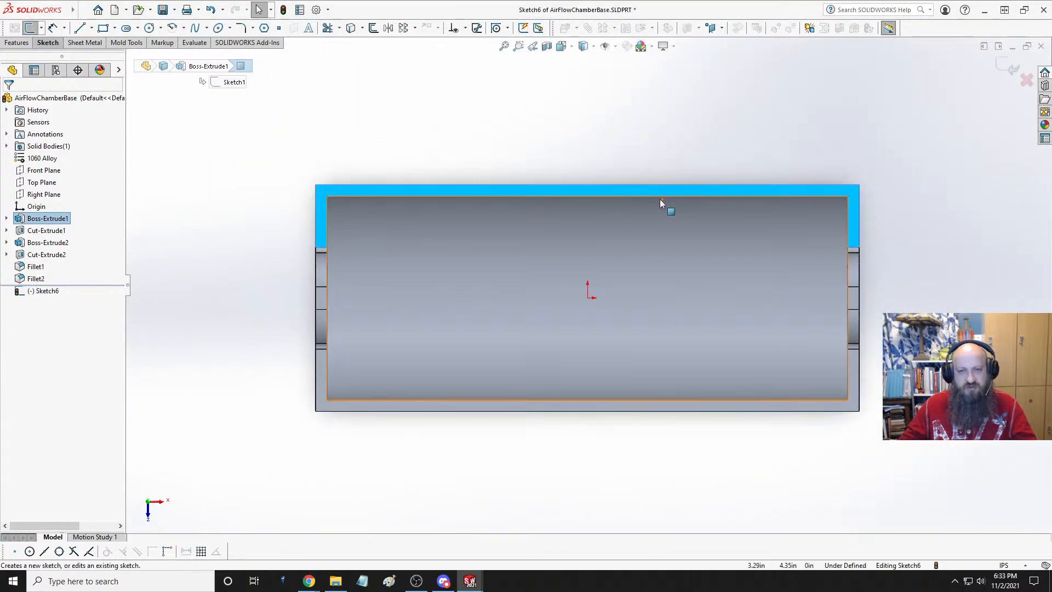
click(604, 141)
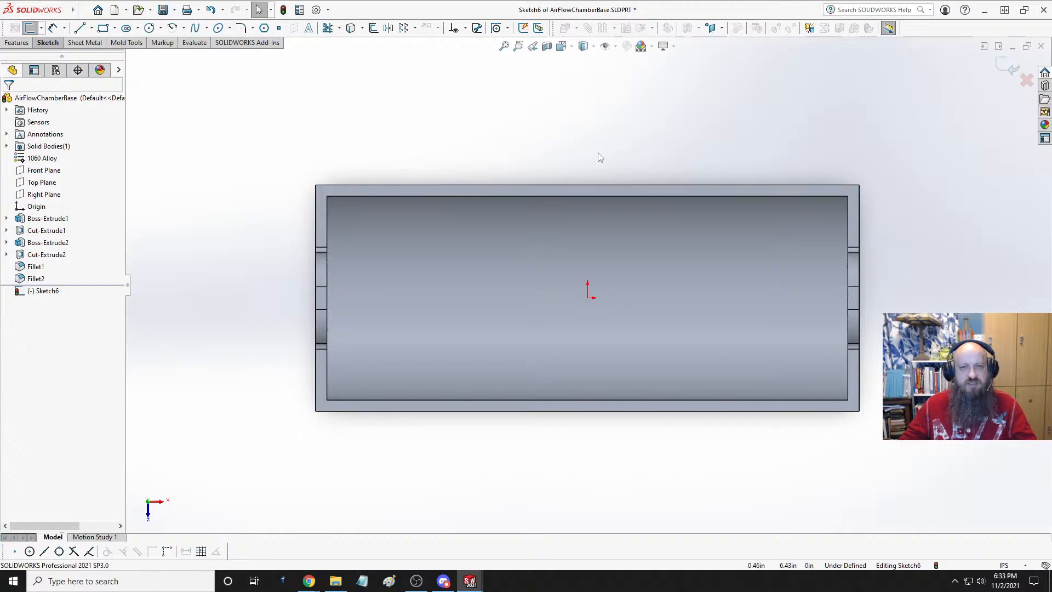
click(103, 28)
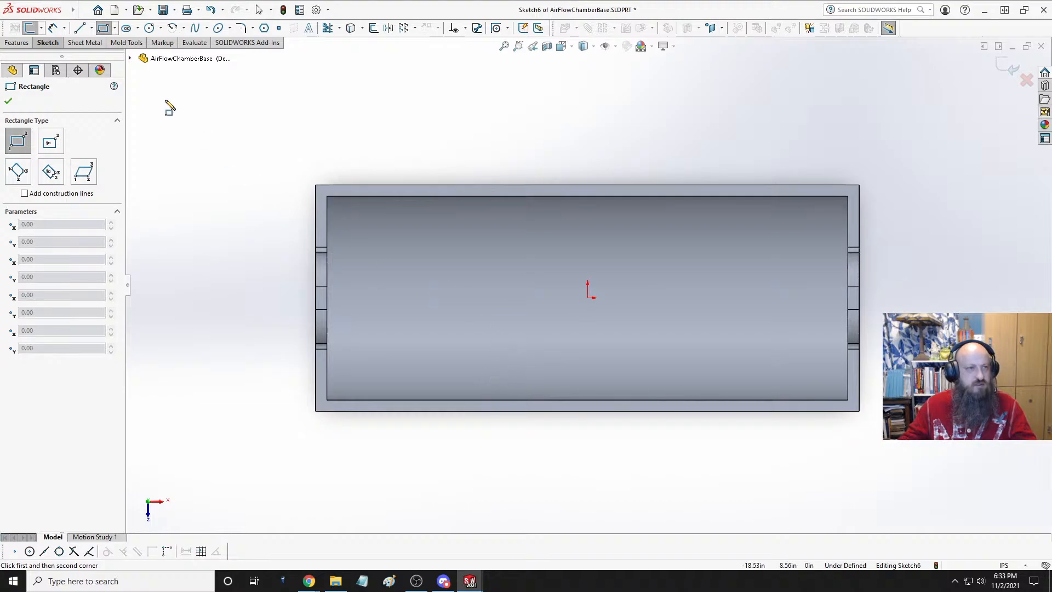
click(115, 29)
click(113, 56)
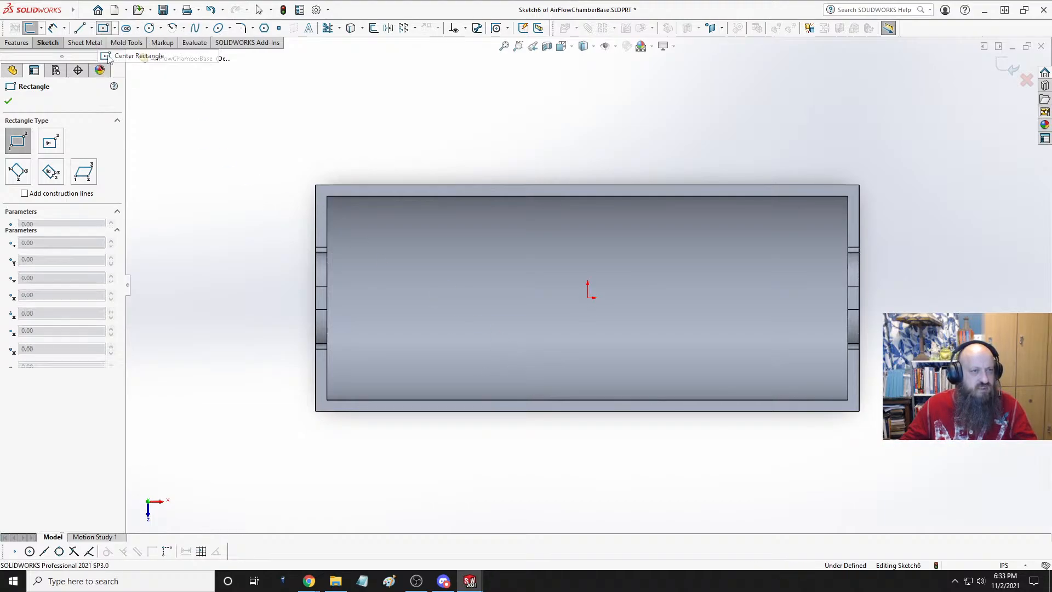
click(588, 297)
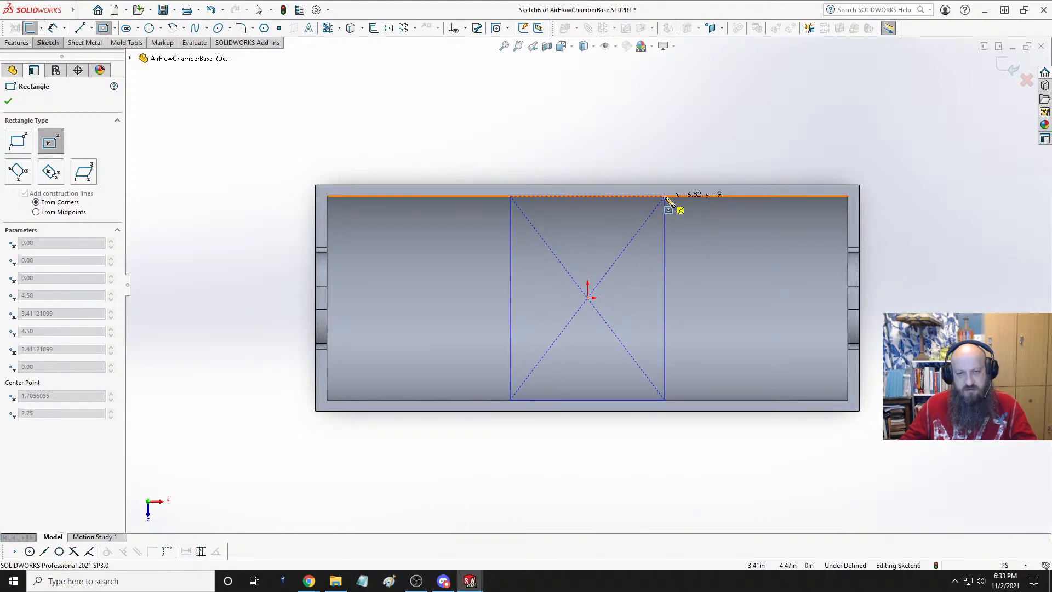
click(665, 197)
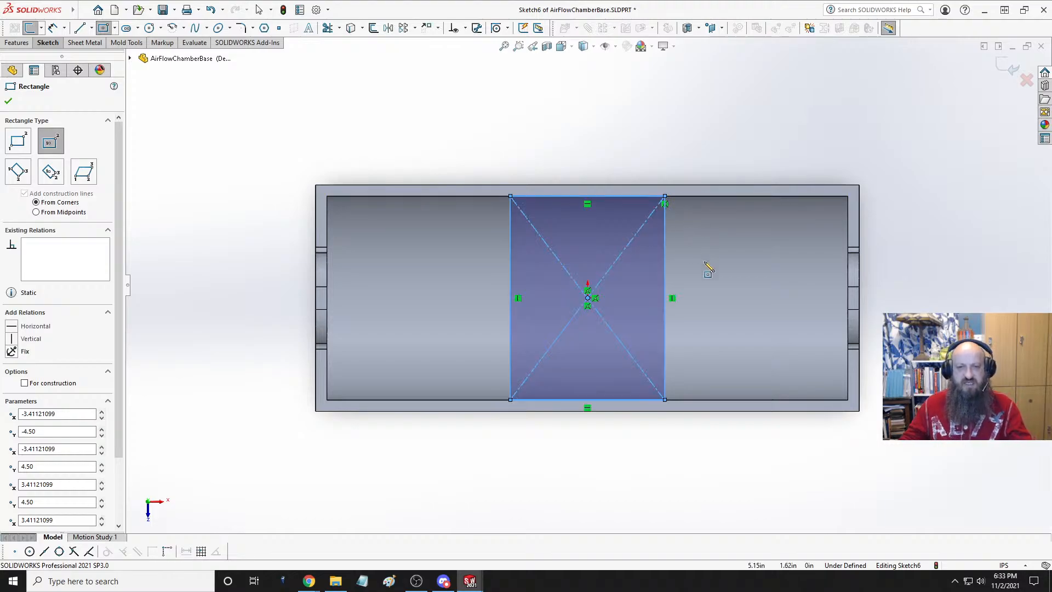
key(Escape)
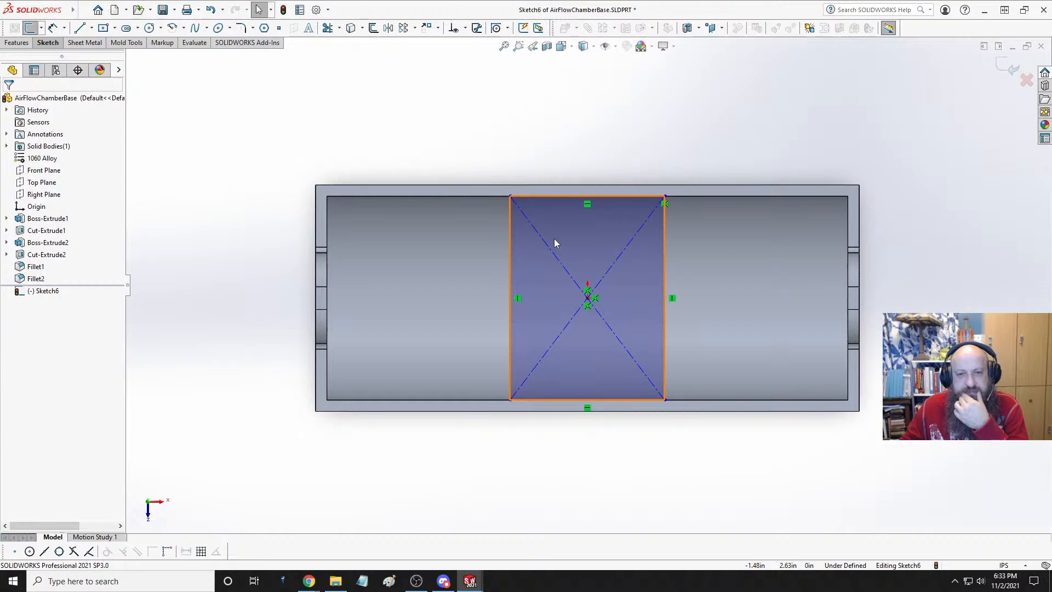
- Sketch a circle centred on the origin and tangent to the rectangle's vertical sides, and set its diameter to 8 in
click(149, 28)
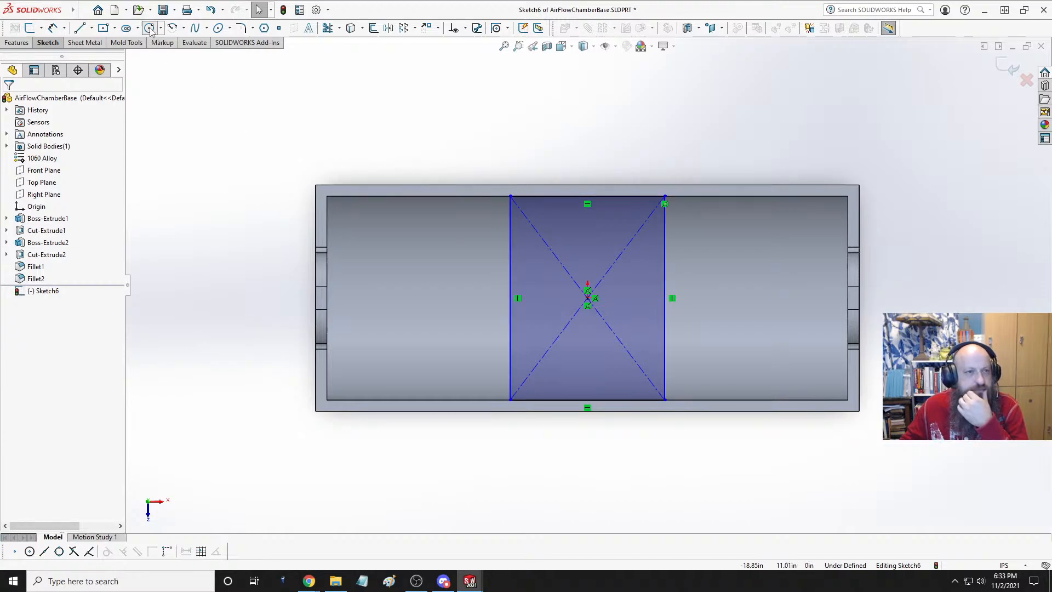
click(588, 298)
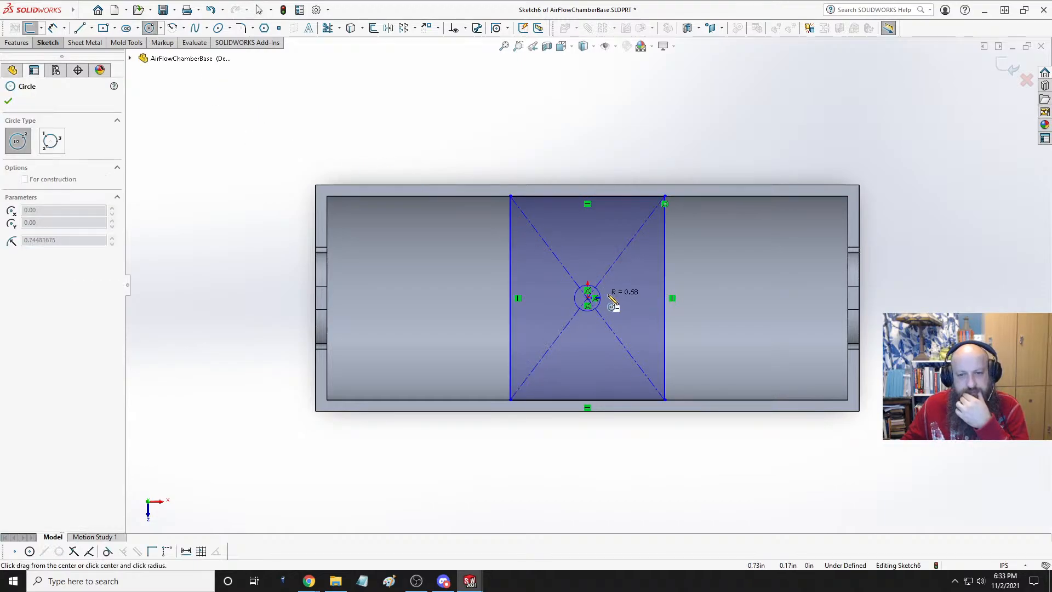
click(666, 298)
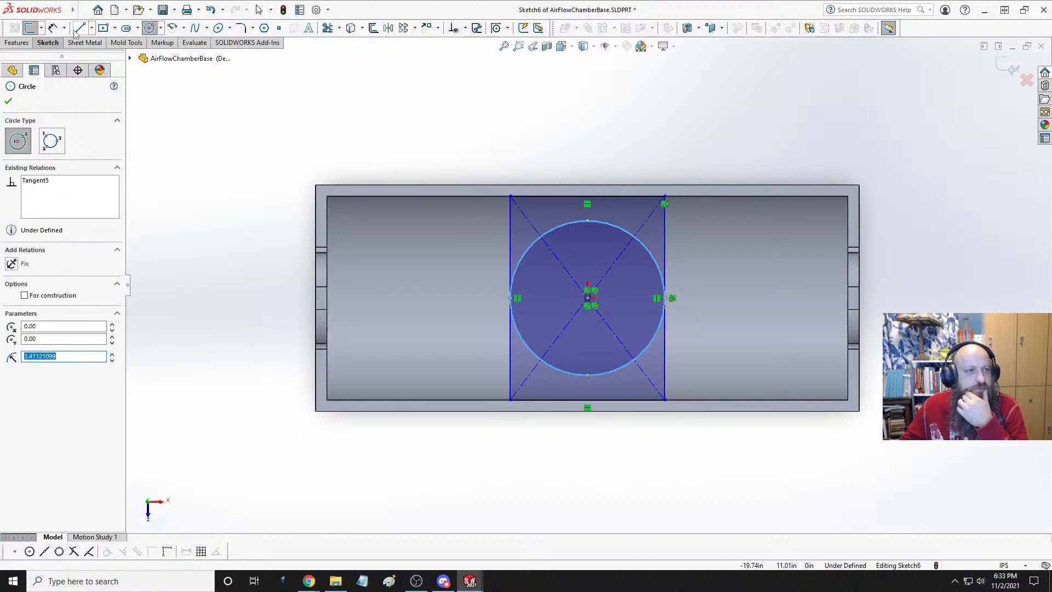
click(53, 28)
click(606, 223)
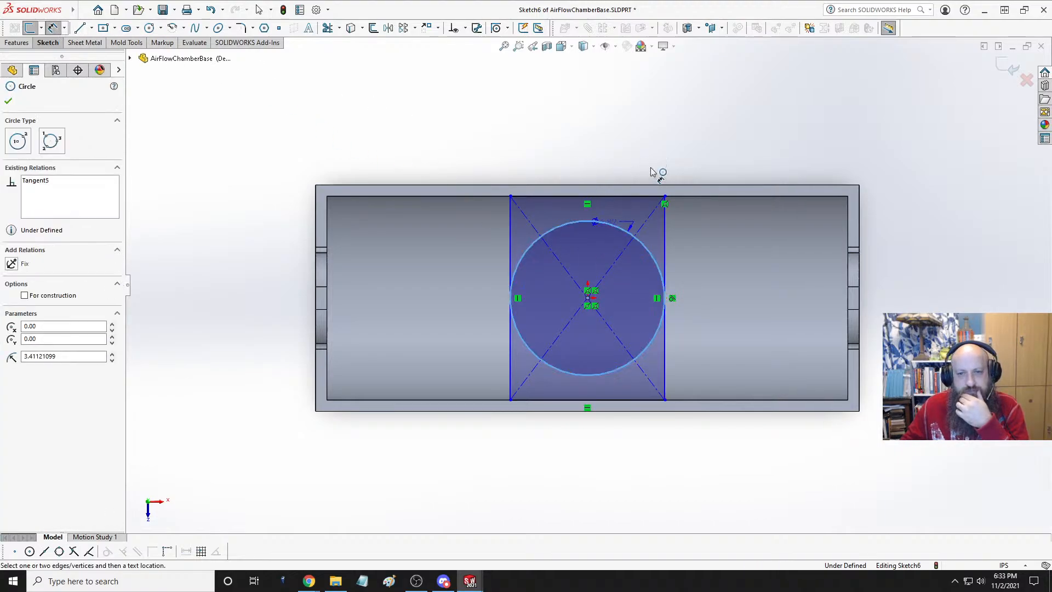
click(693, 125)
text(8.00in)
key(Return)
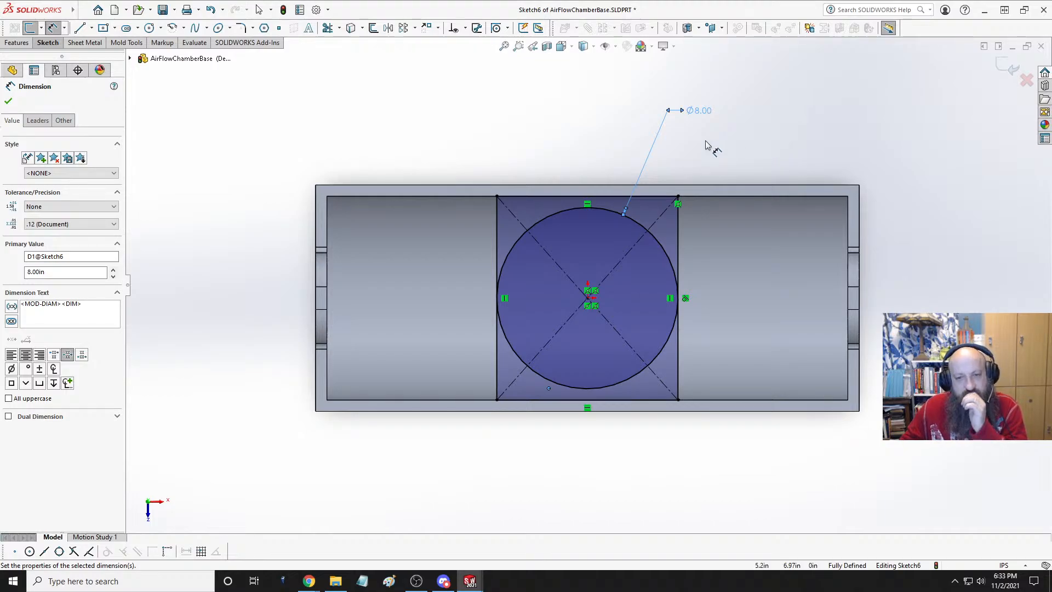
click(517, 127)
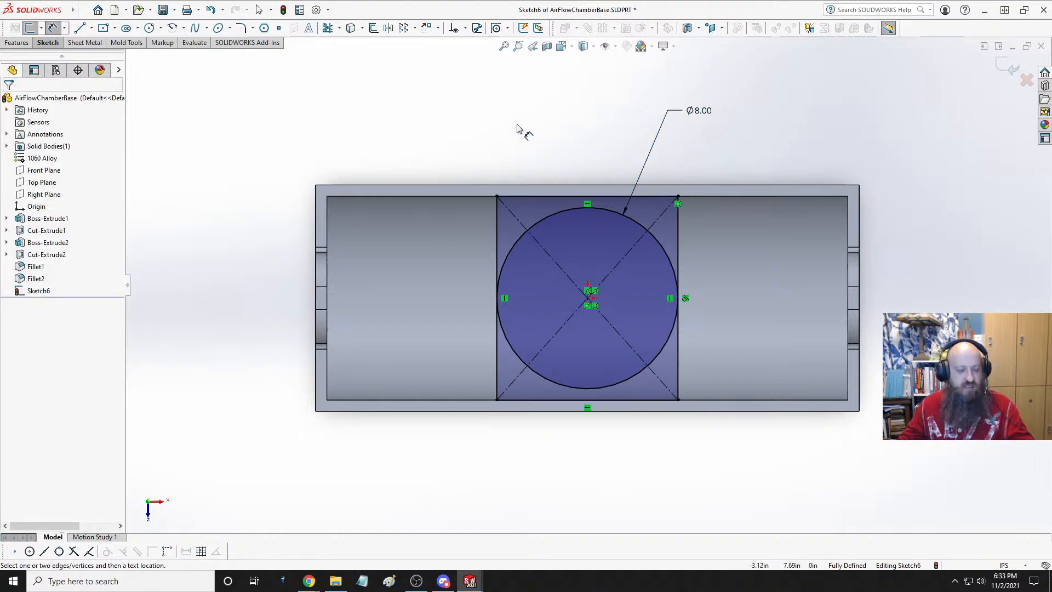
key(Escape)
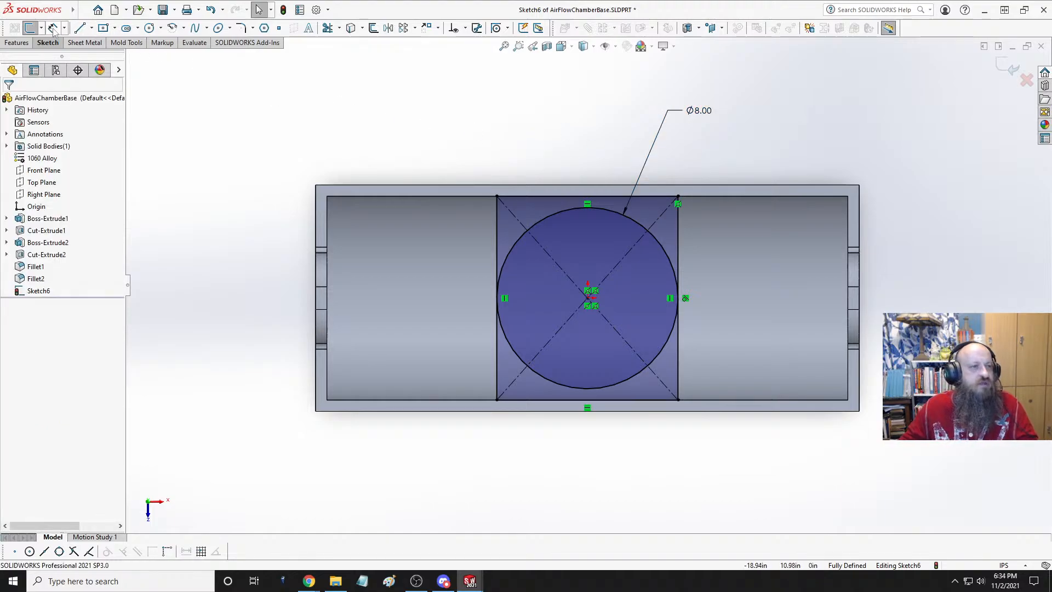
- Open the part 10inSpliterDiverter.SLDPRT from the CryptoGenerator folder
click(83, 10)
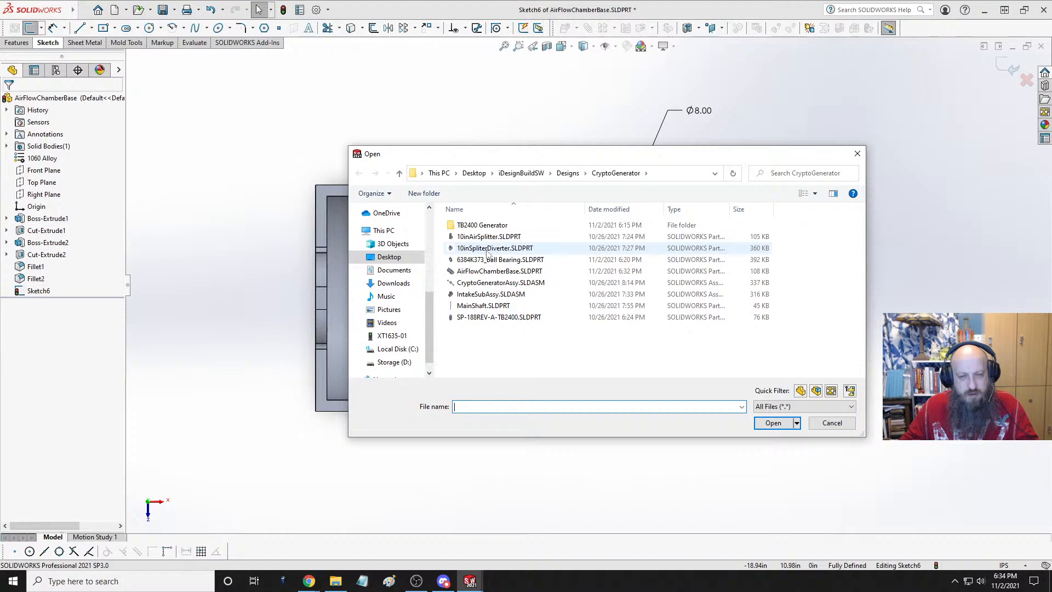
click(555, 251)
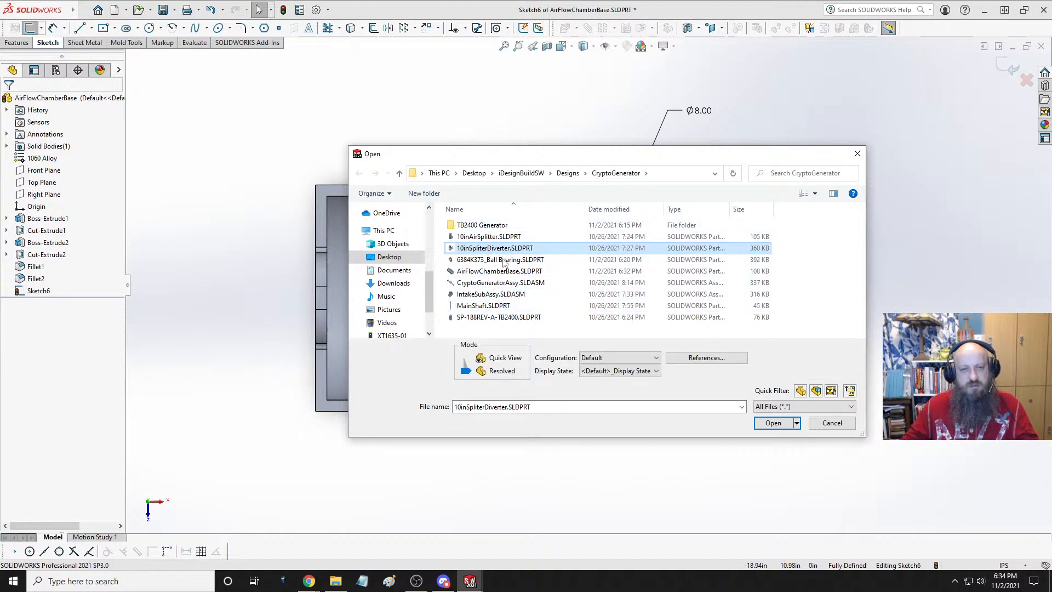
click(773, 426)
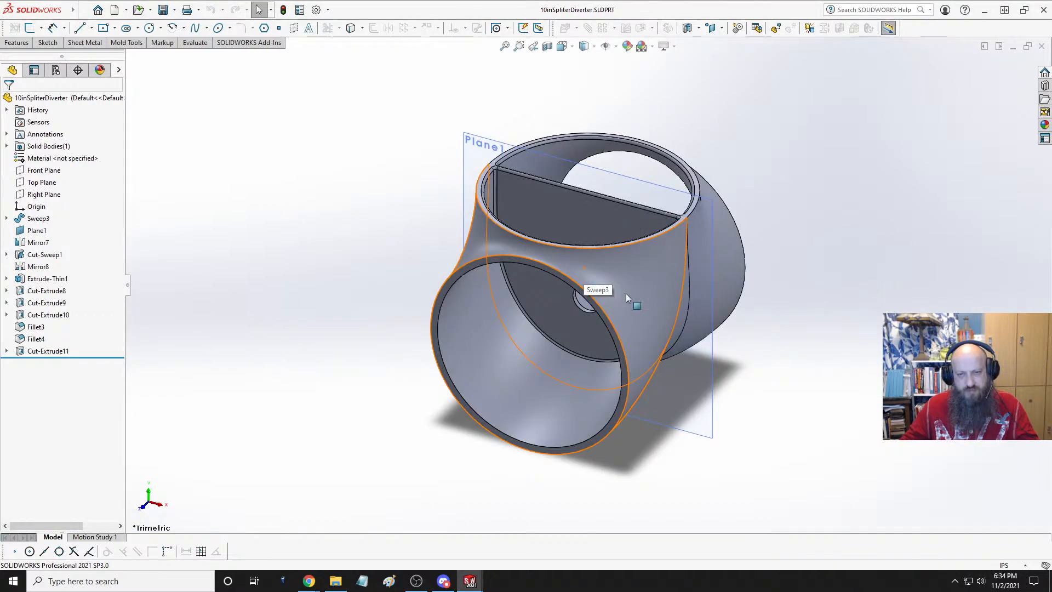
- Examine the diverter's body and the profile and path sketches behind its Sweep3 feature
middle_drag(598, 280, 724, 287)
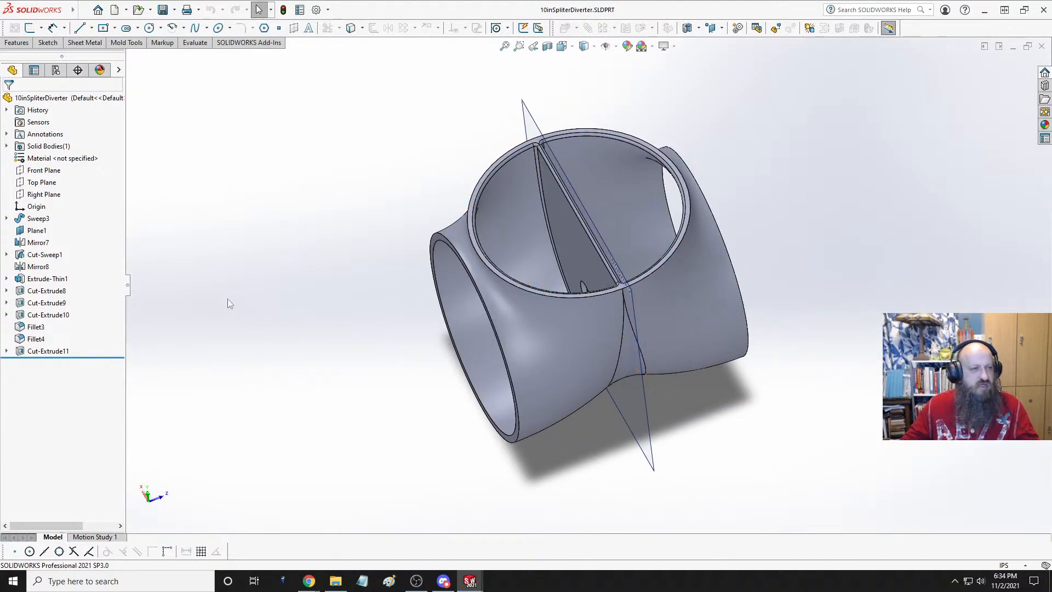
click(7, 219)
click(50, 230)
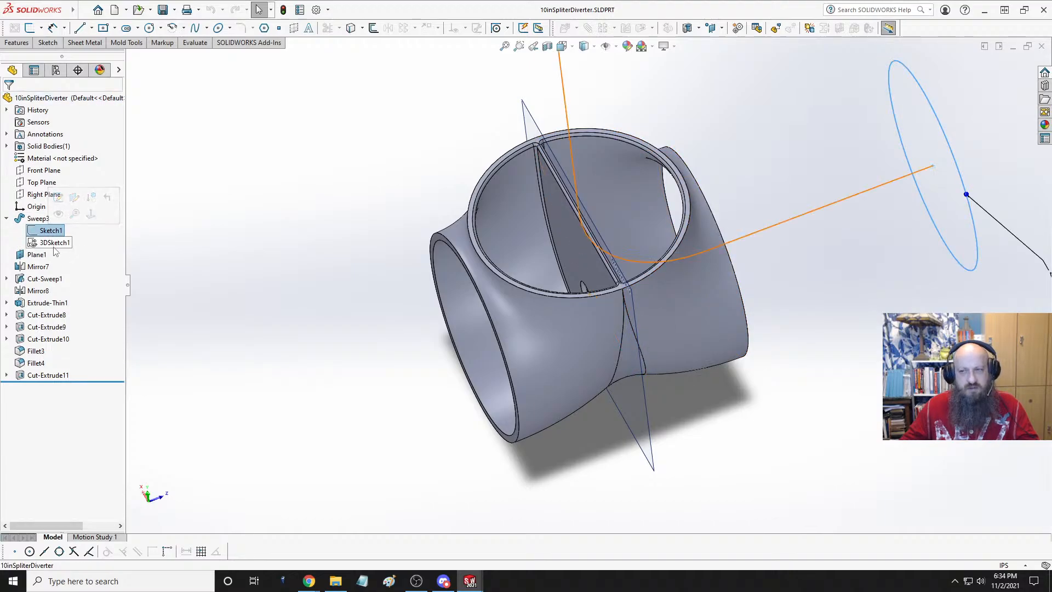
click(55, 245)
scroll(528, 264, up, 3)
middle_drag(658, 238, 630, 215)
click(393, 240)
middle_drag(398, 235, 646, 305)
scroll(706, 322, down, 3)
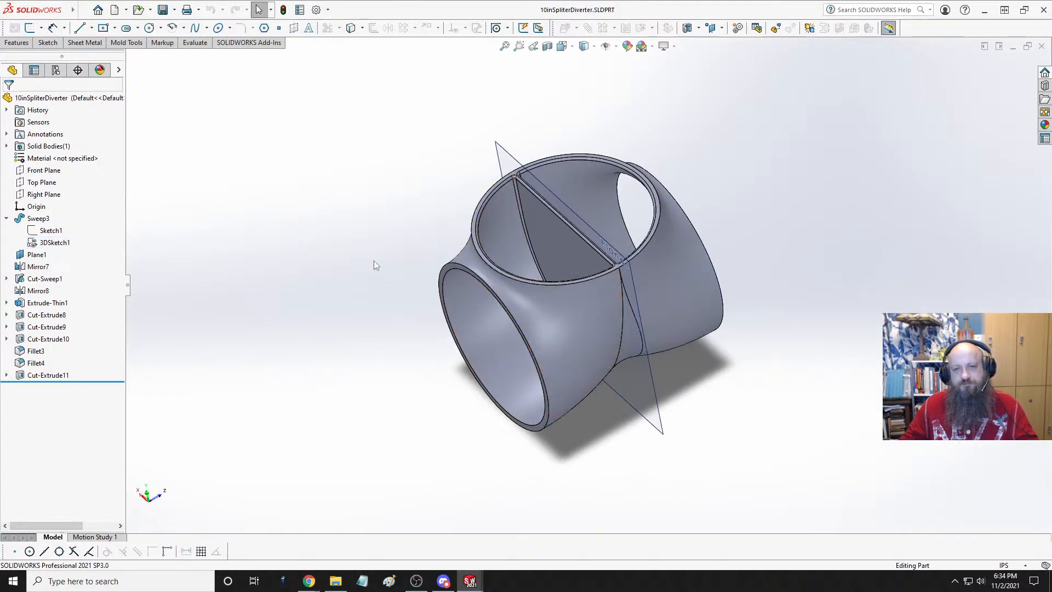
- Compare the chamber base sketch with the diverter, and check the circle diameter in Sweep3's profile sketch without keeping any edits
key(ctrl+Tab)
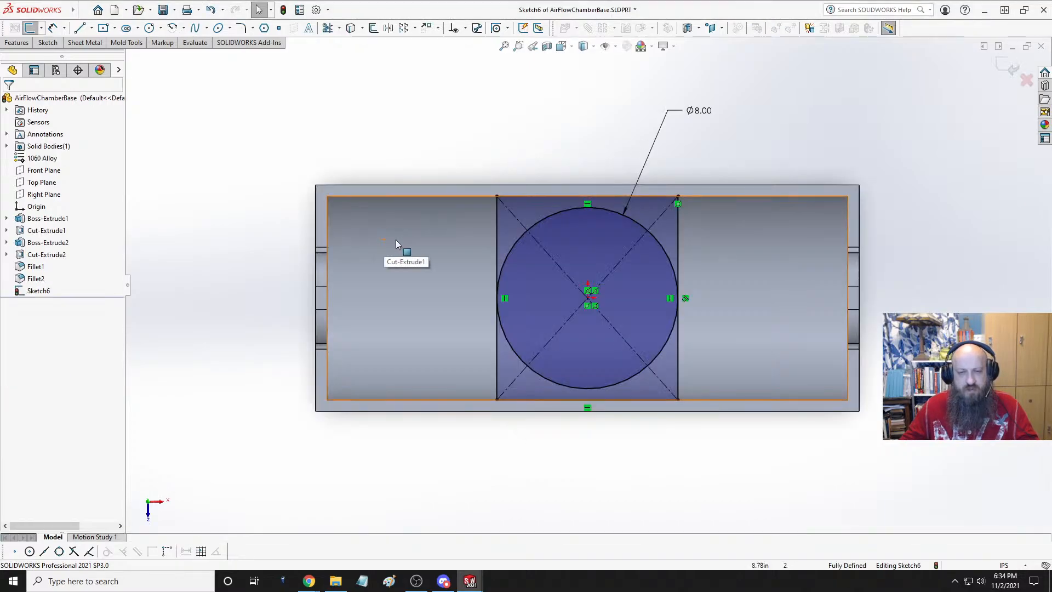
mouse_move(637, 302)
middle_down()
mouse_move(646, 237)
mouse_move(642, 258)
middle_up()
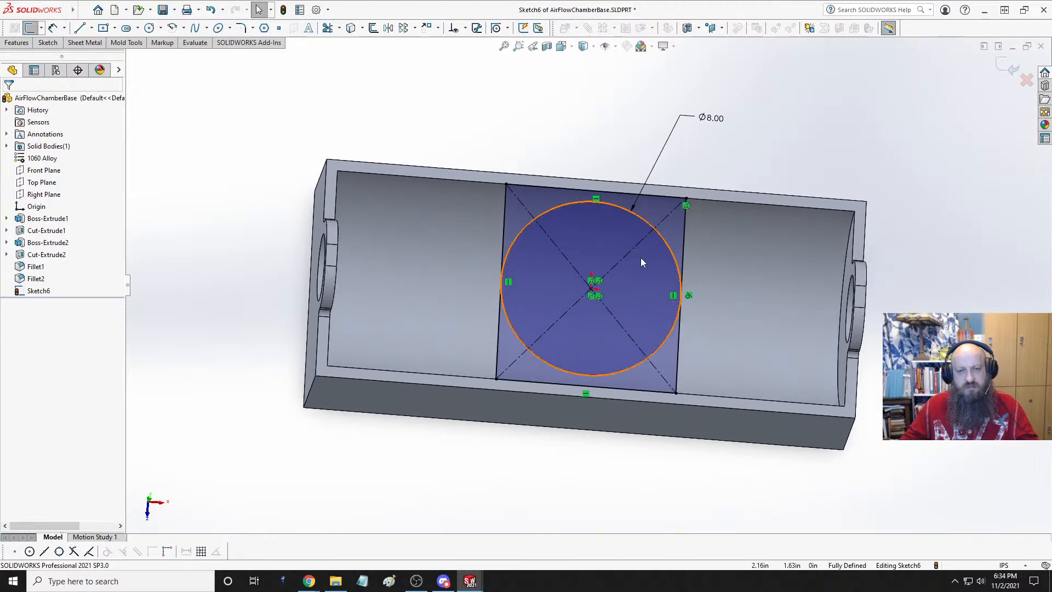
key(ctrl+Tab)
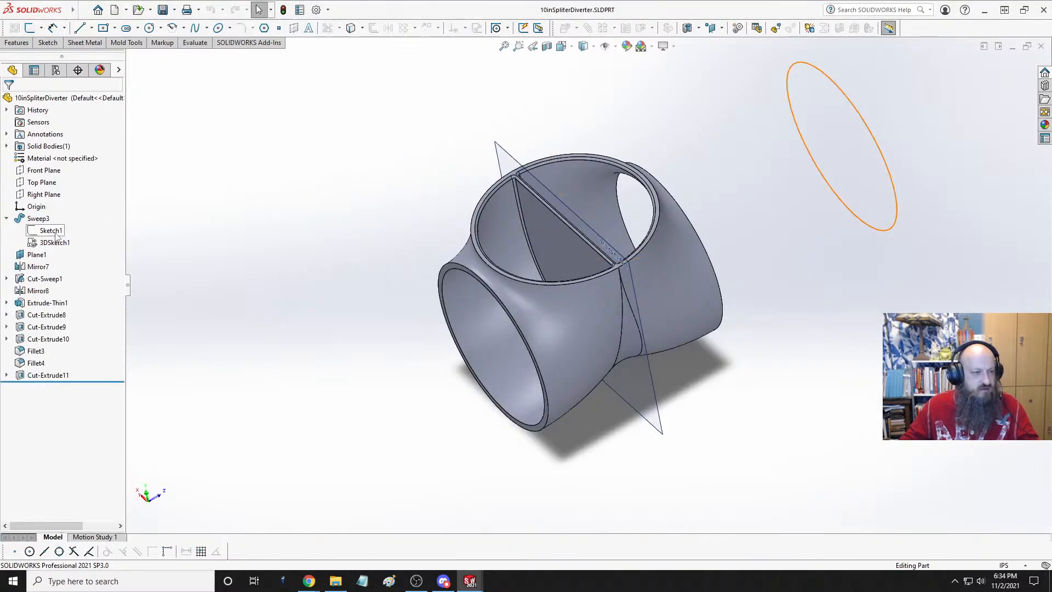
click(50, 230)
click(65, 201)
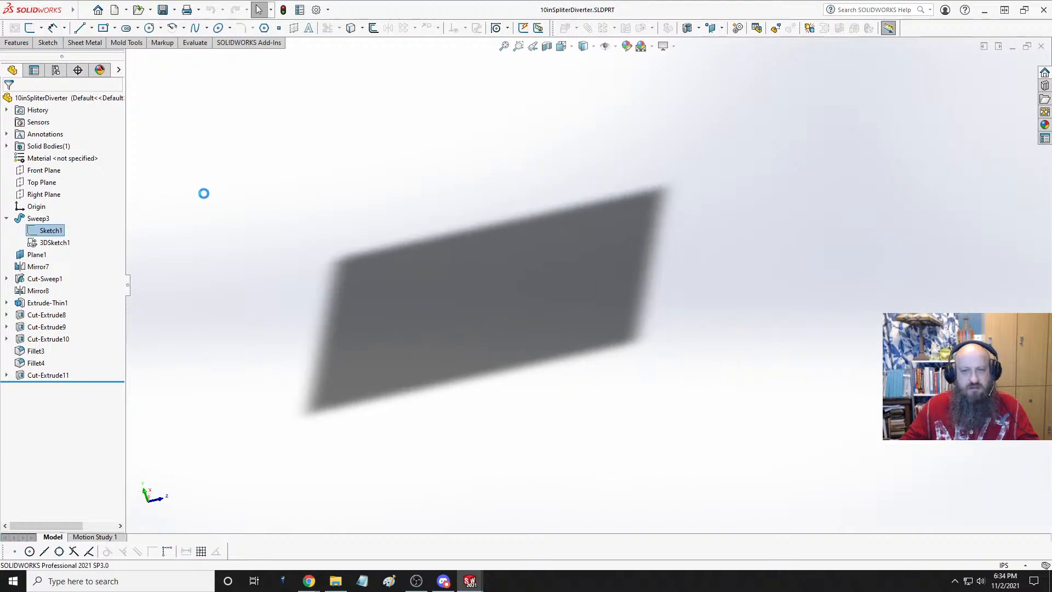
scroll(596, 207, up, 3)
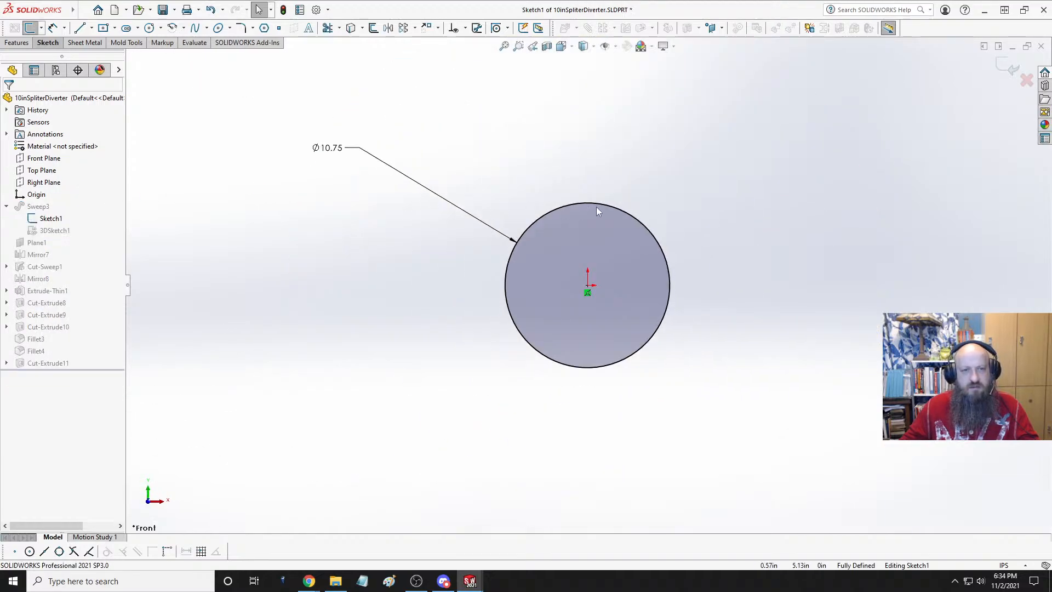
scroll(596, 208, down, 2)
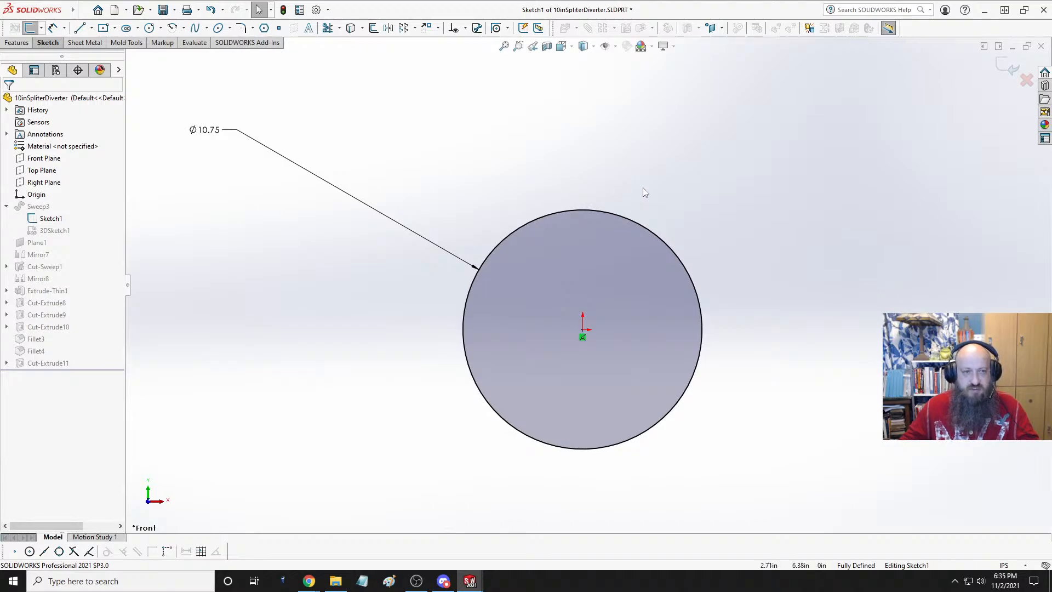
click(1024, 81)
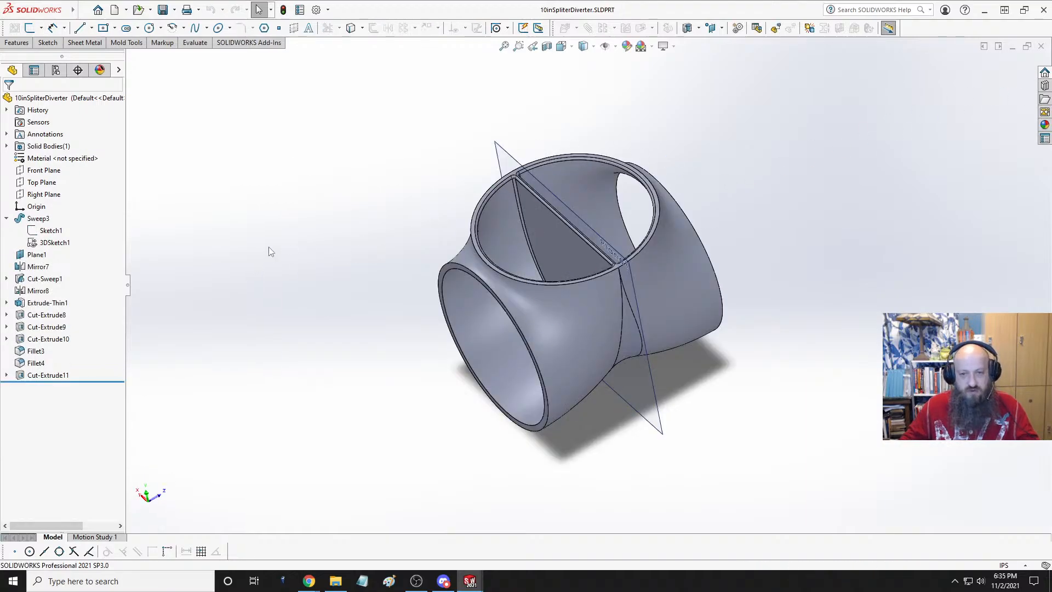
- Return to the AirFlowChamberBase part and view its open rectangle-and-circle sketch from the top
key(ctrl+Tab)
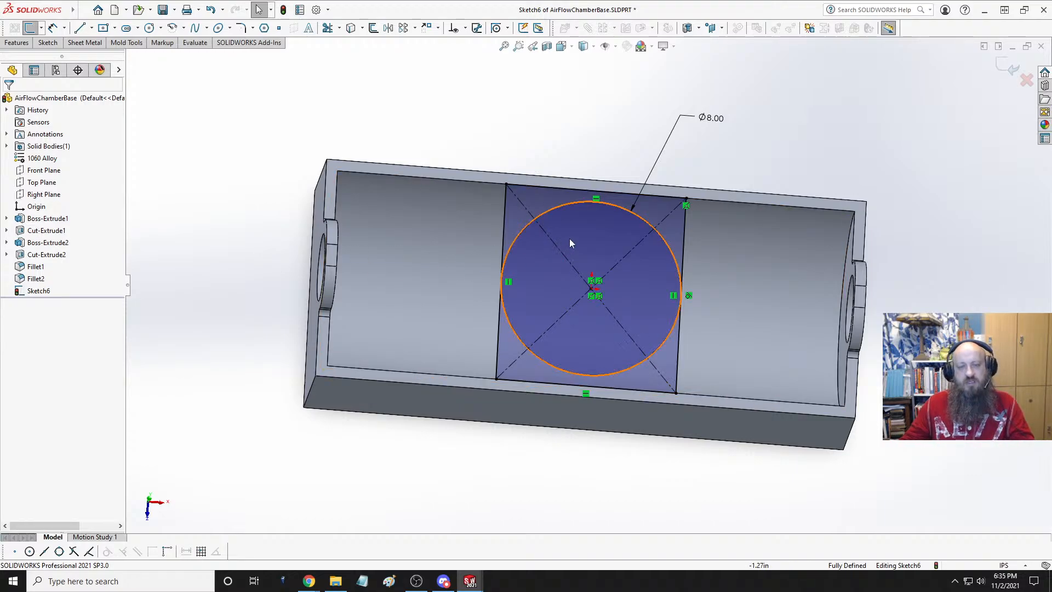
key(space)
click(476, 239)
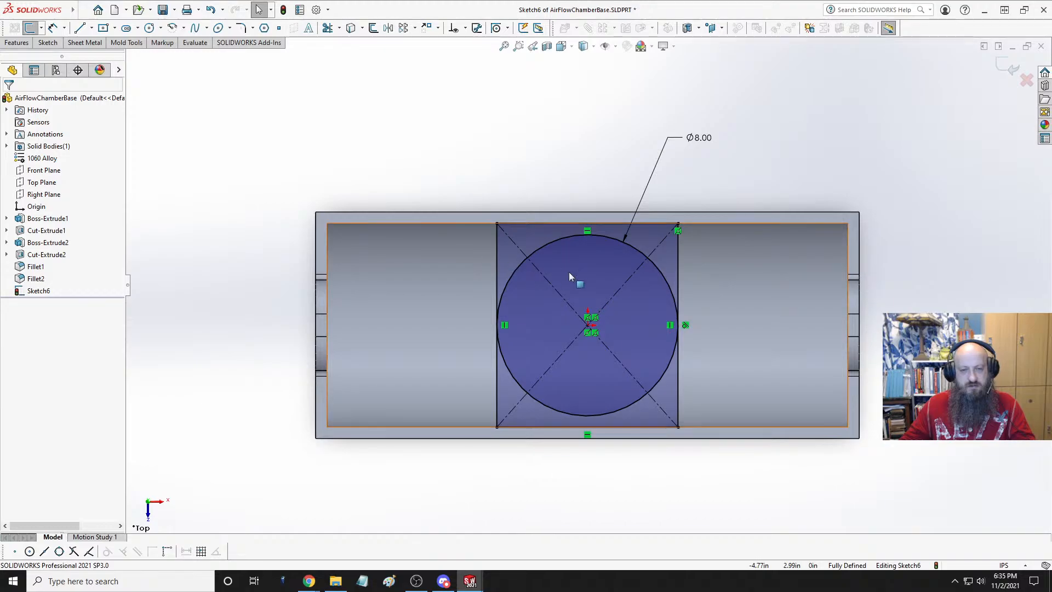
mouse_move(458, 176)
mouse_down()
mouse_move(646, 346)
mouse_move(724, 483)
mouse_move(534, 458)
mouse_move(465, 189)
mouse_up()
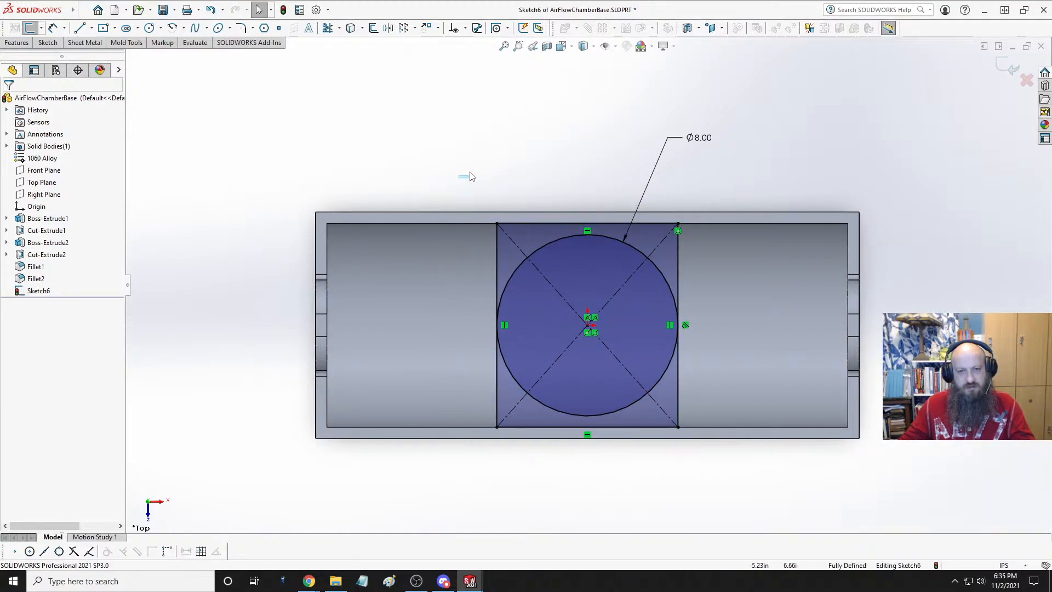
- Convert the four sides of the centre rectangle and the 8.00 in circle to construction geometry
double_click(500, 243)
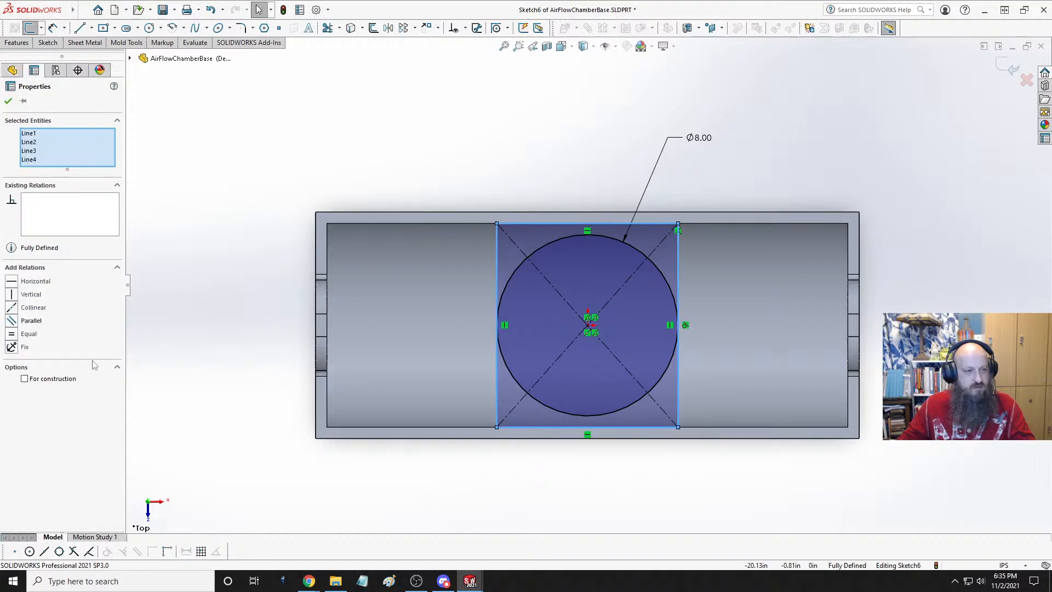
click(46, 380)
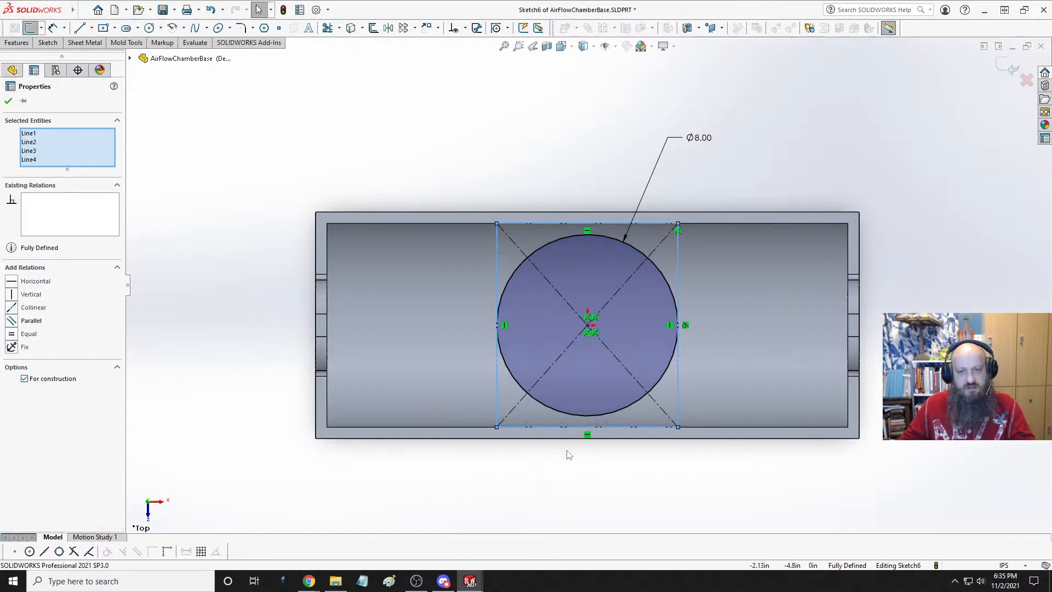
key(Escape)
click(666, 282)
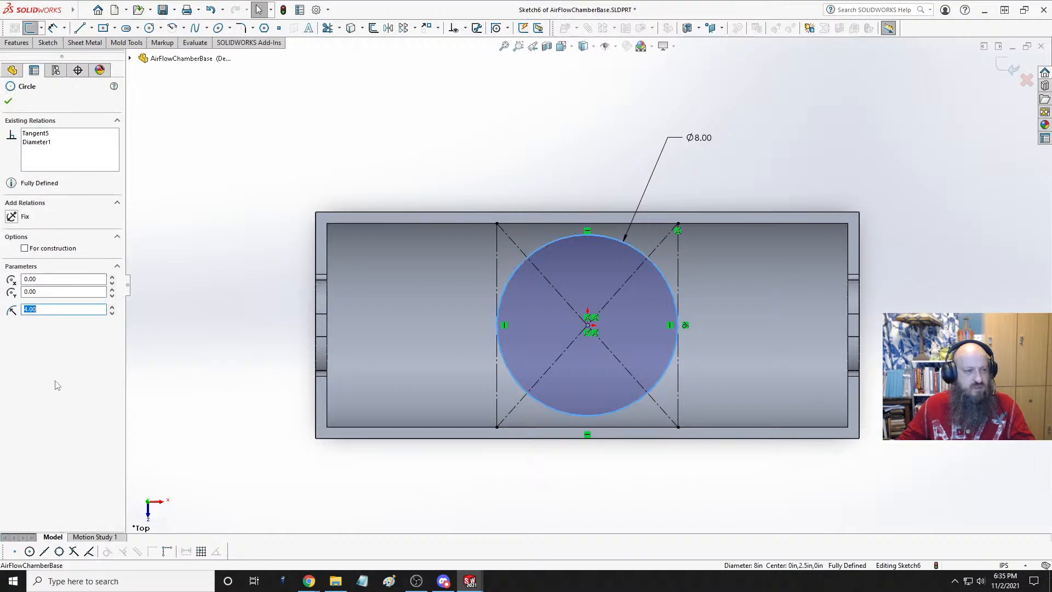
click(24, 249)
key(Escape)
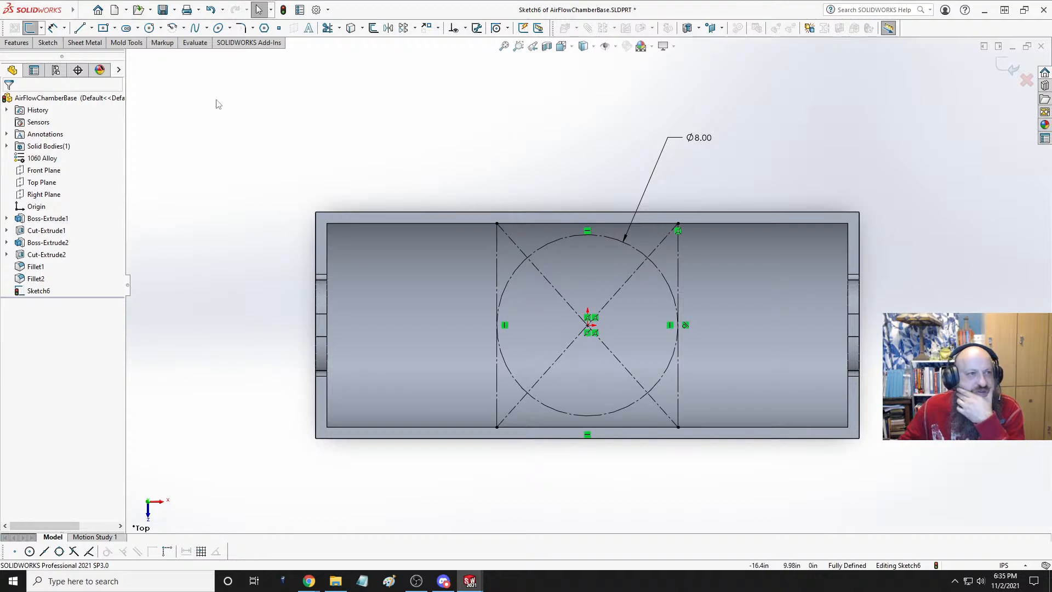
- Measure the distance from the construction rectangle's left side to the chamber's left inner end edge
click(46, 43)
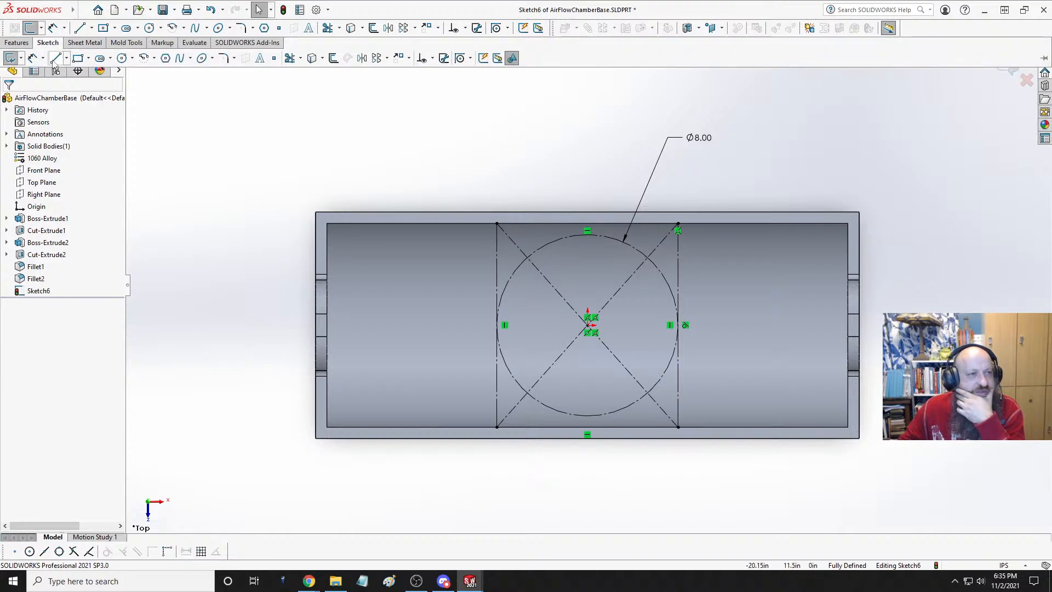
click(195, 43)
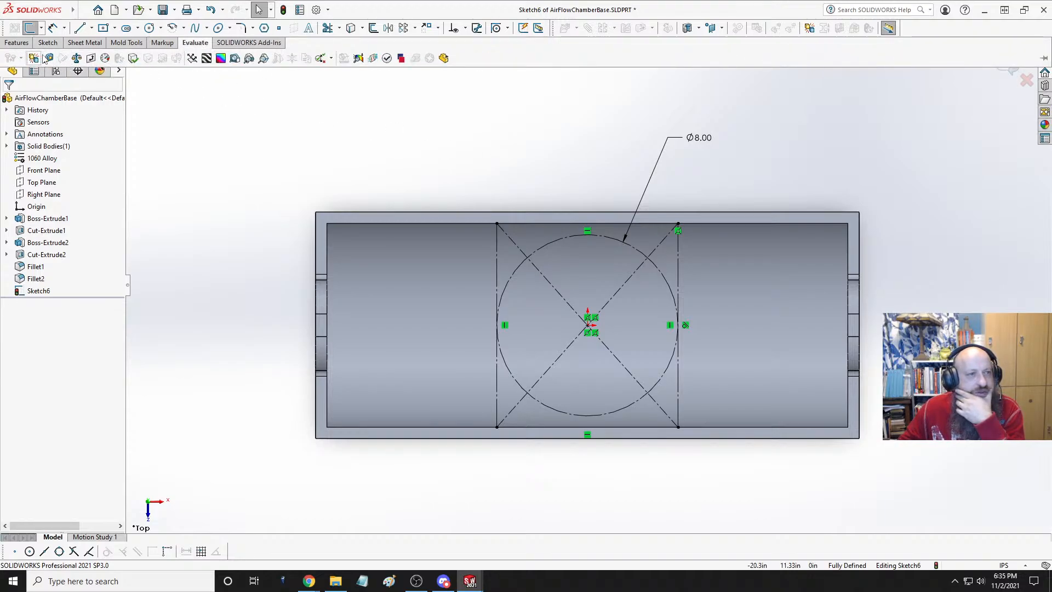
click(43, 59)
click(497, 247)
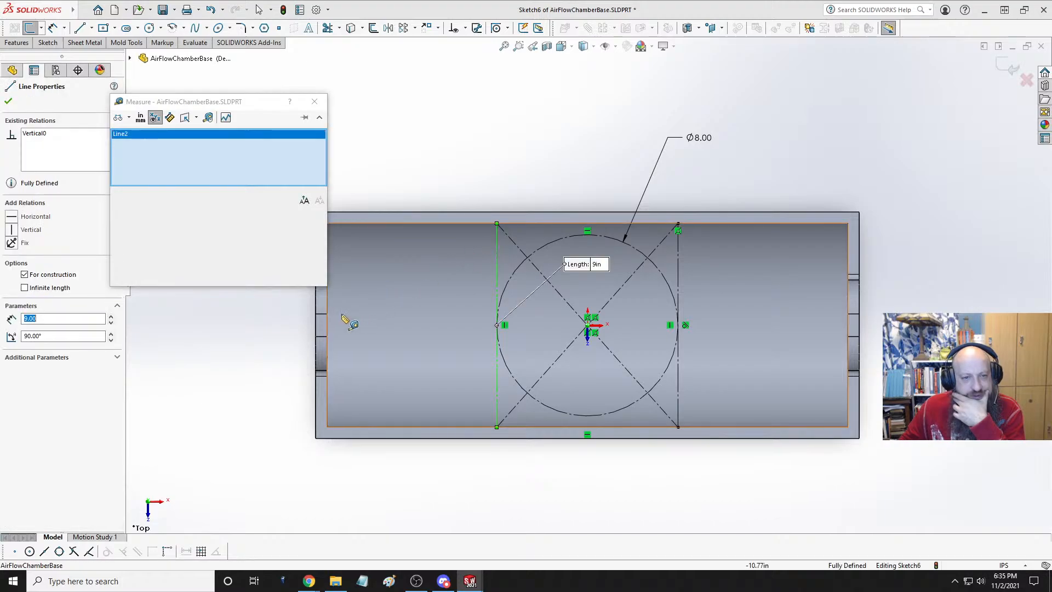
click(328, 394)
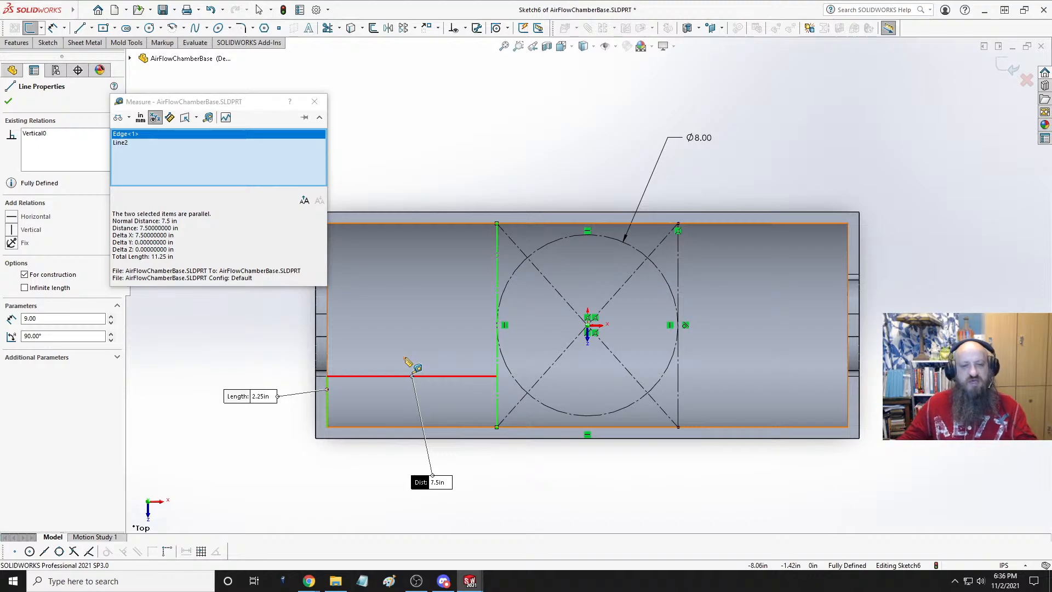
key(Escape)
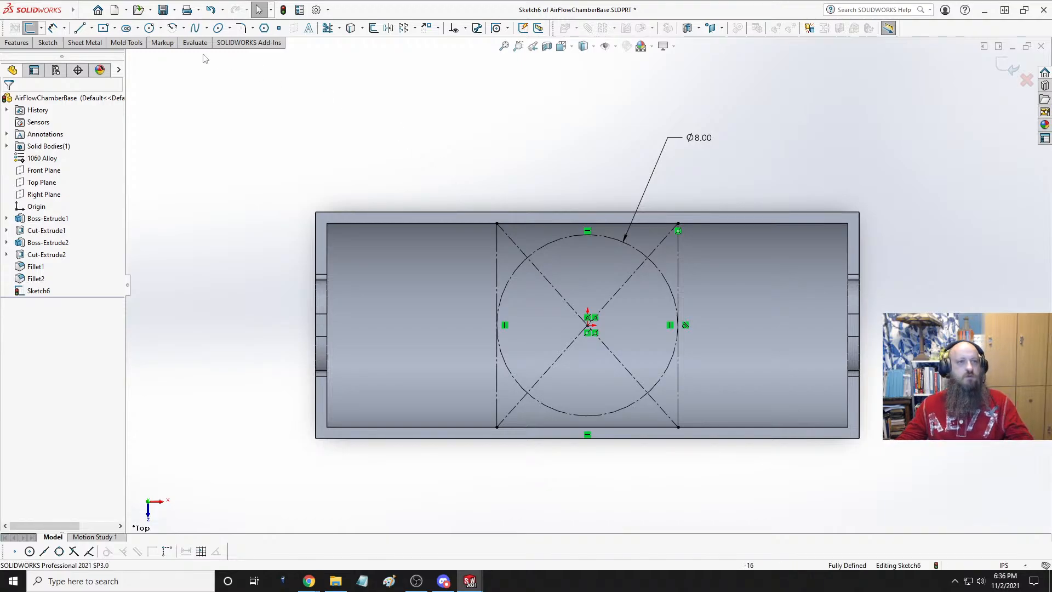
click(103, 28)
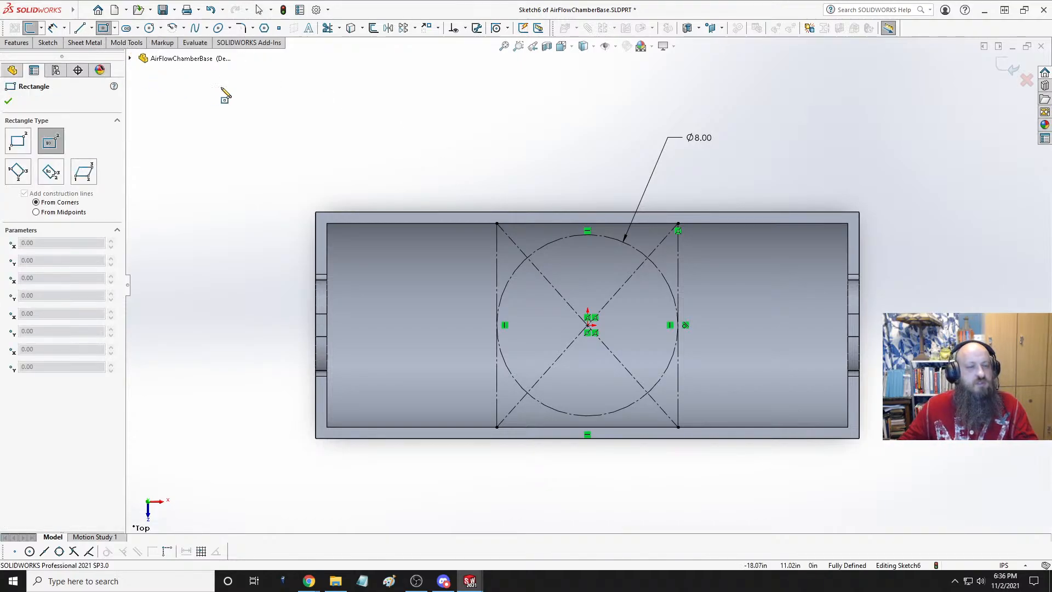
click(497, 223)
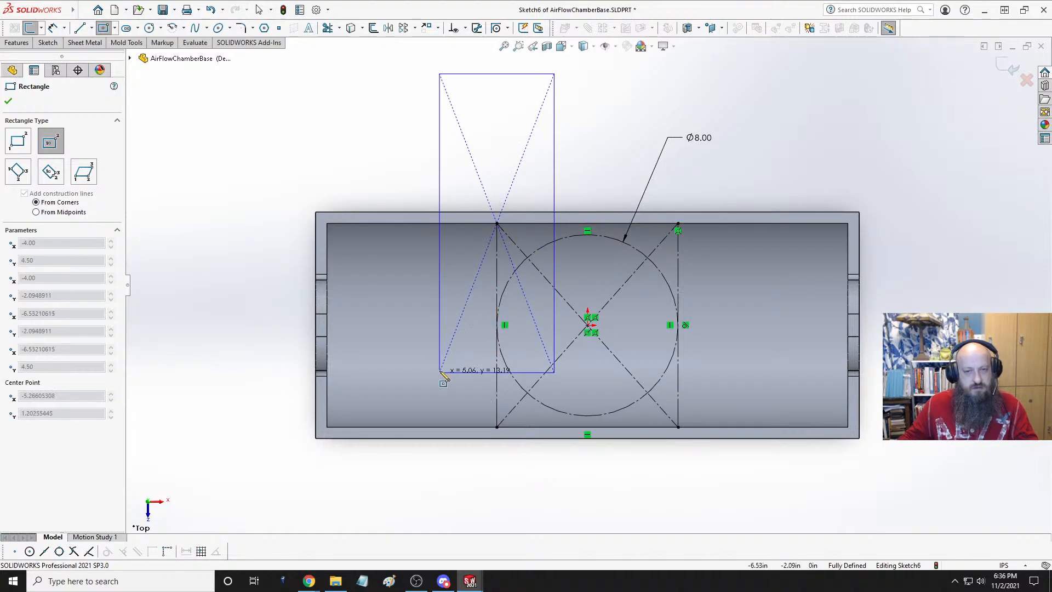
key(Escape)
- Sketch two corner rectangles about 1.23 in wide outward from the construction rectangle's left and right sides, spanning the chamber's full inner width
click(115, 28)
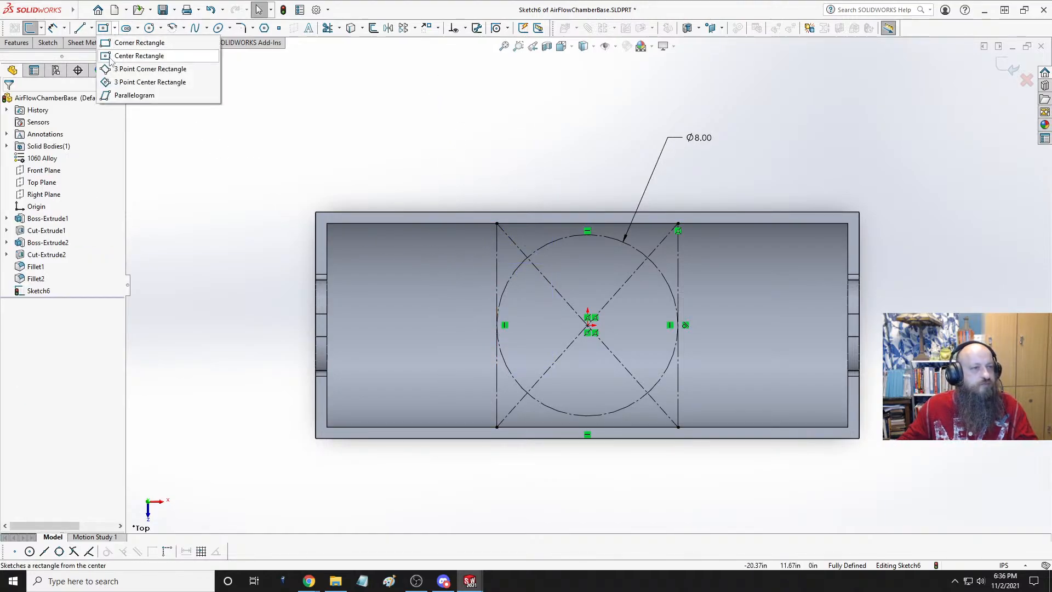
click(109, 43)
click(497, 223)
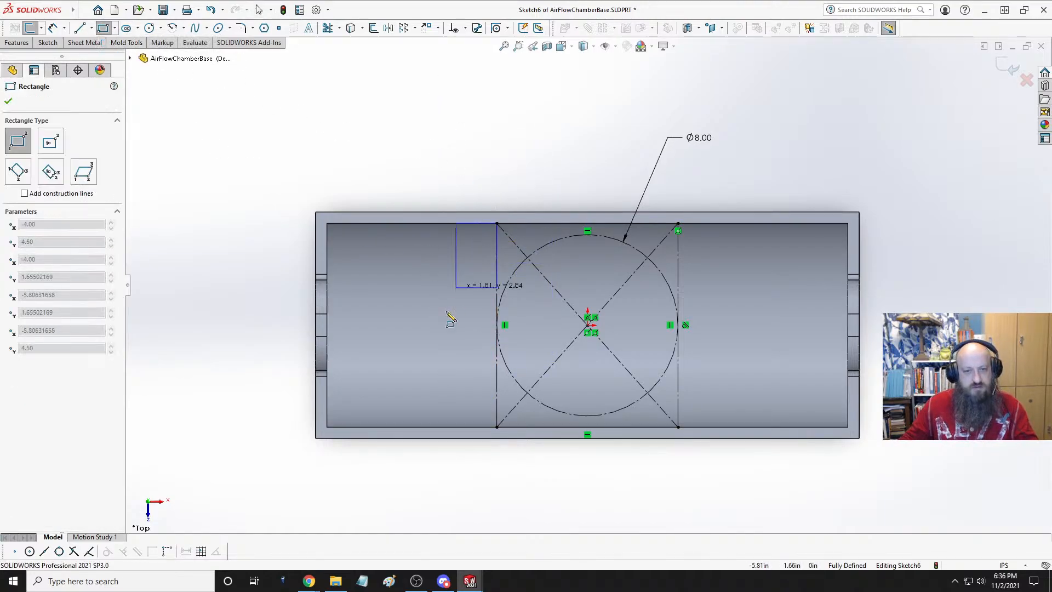
click(469, 427)
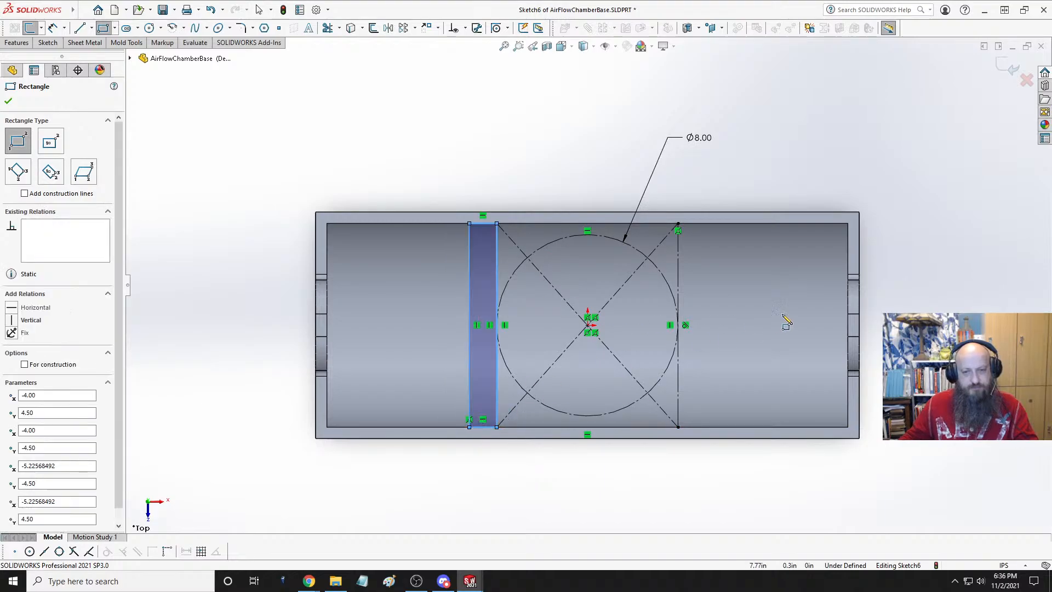
click(679, 224)
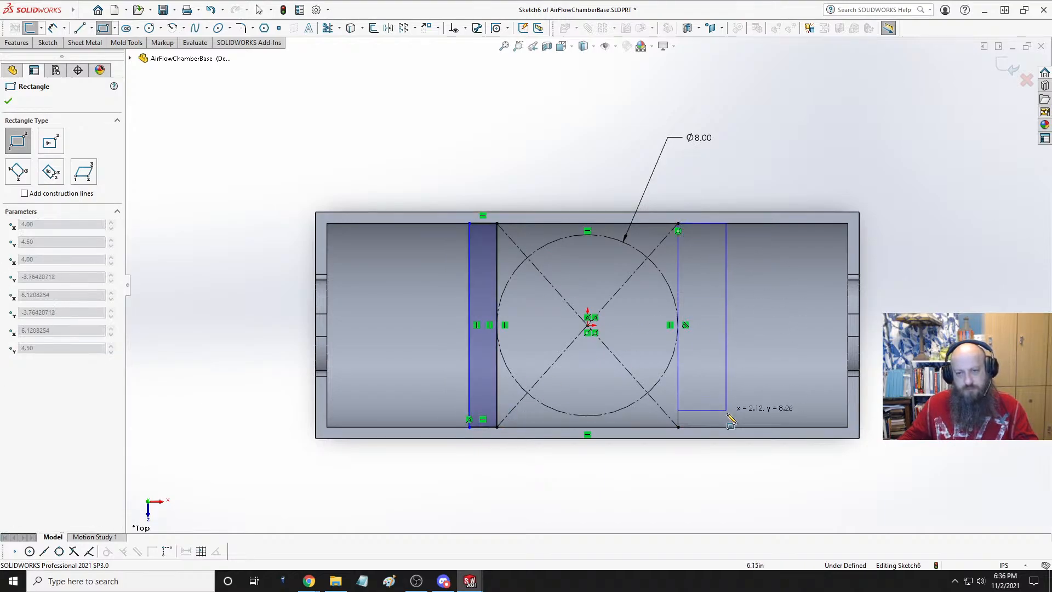
click(707, 427)
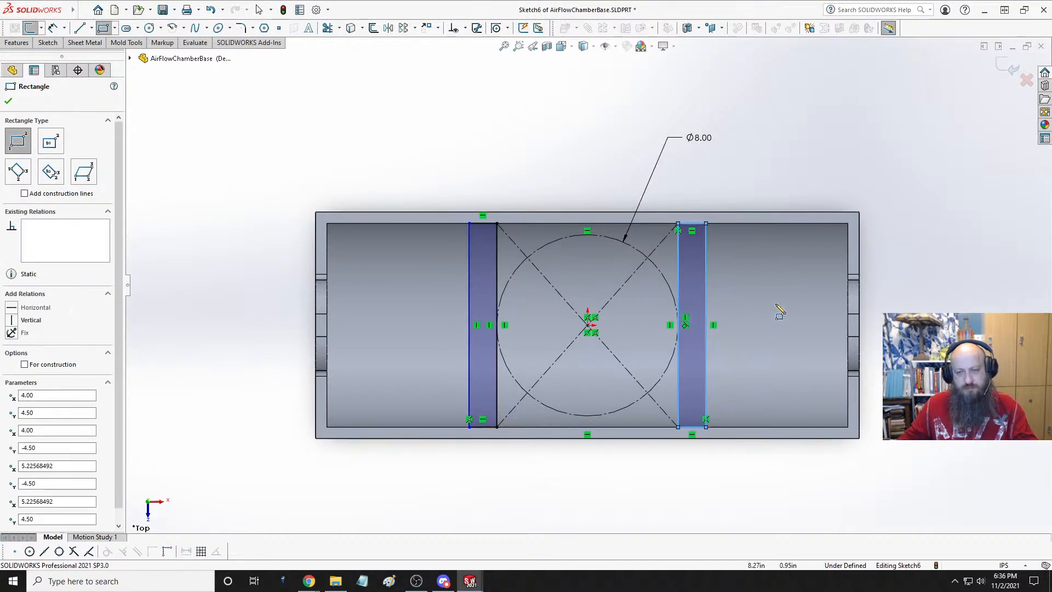
key(Escape)
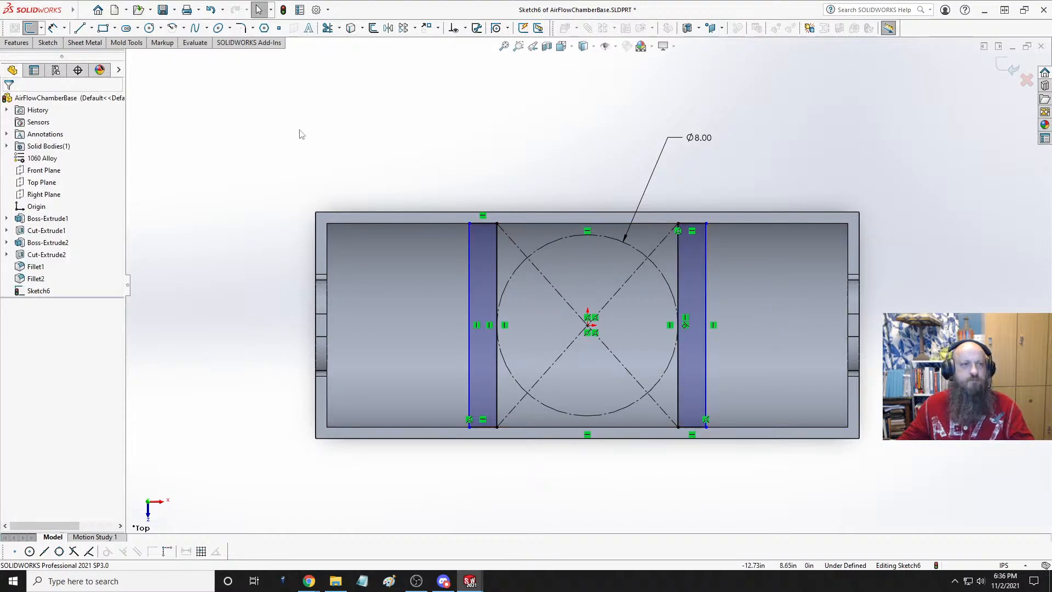
- Dimension the left strip rectangle's width to 0.5 in
click(53, 28)
click(484, 223)
click(411, 160)
text(.5)
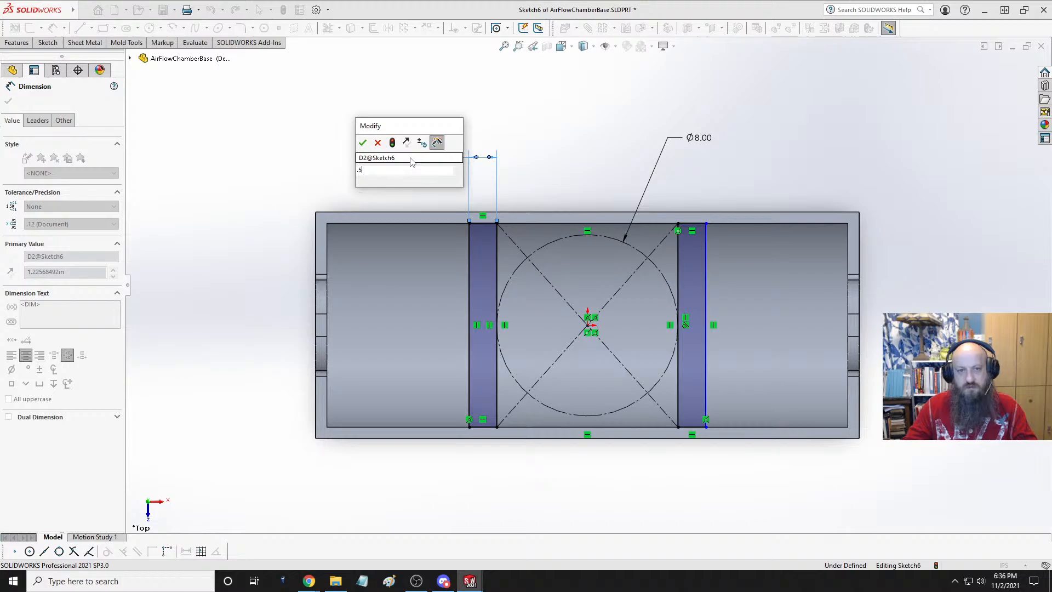
key(Return)
key(Escape)
key(Escape)
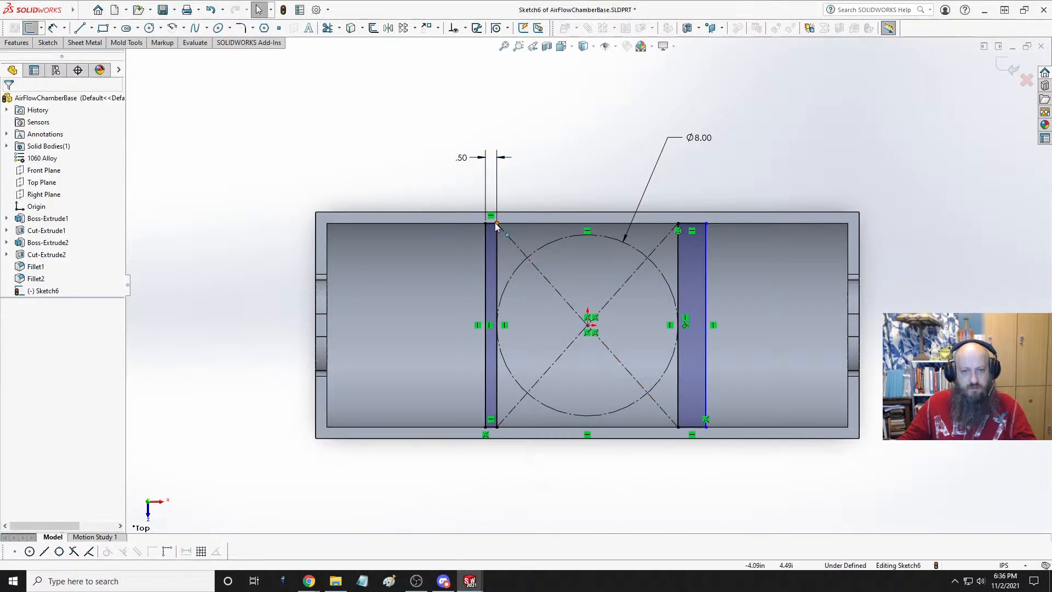
- Add an Equal relation between the upper short edges of the left and right strip rectangles
click(695, 225)
ctrl+click(703, 228)
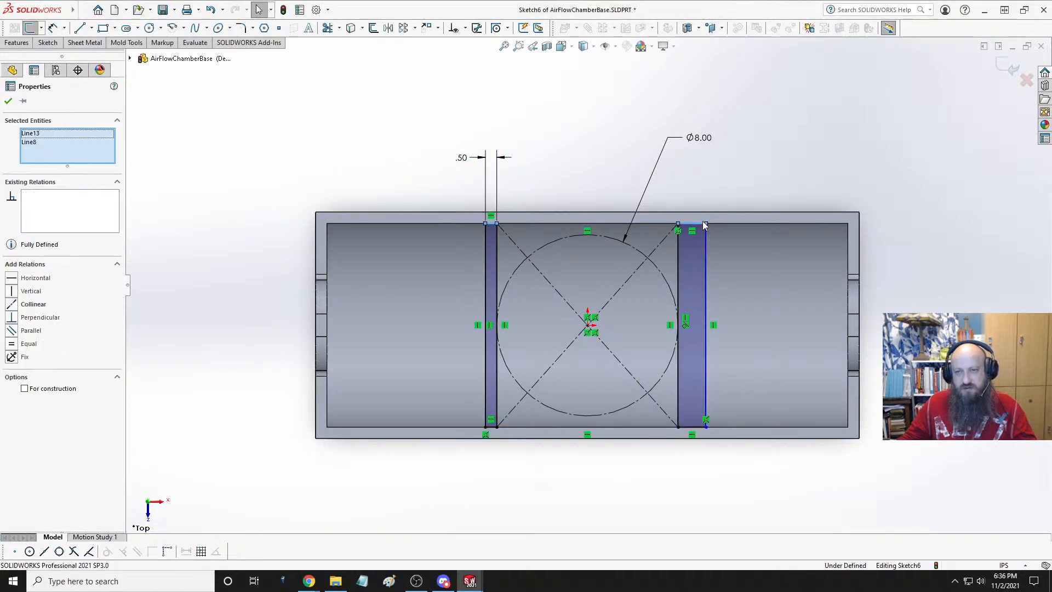
click(810, 177)
click(833, 97)
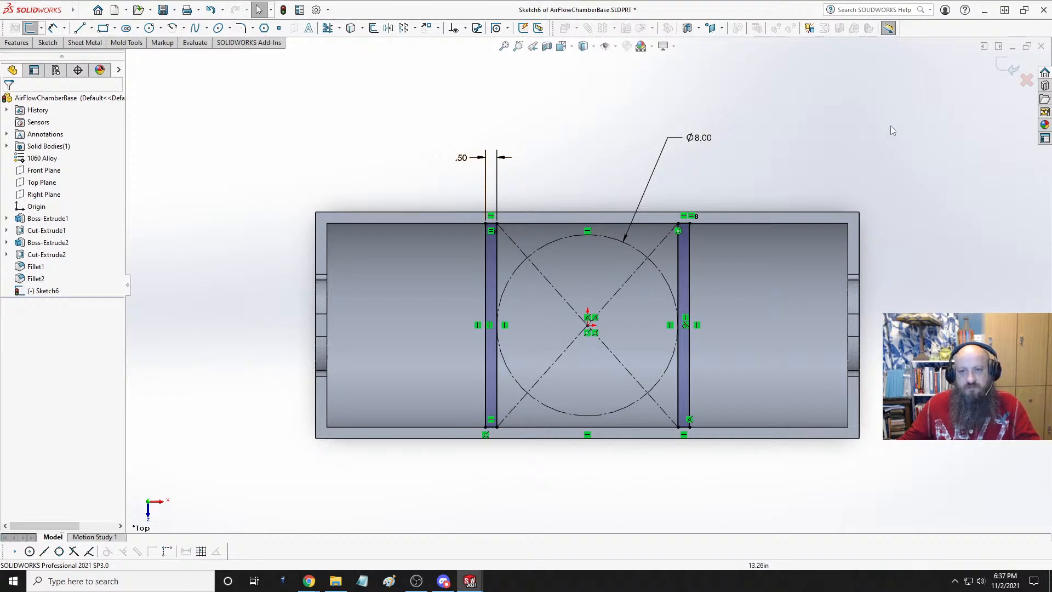
- Exit the strip sketch and save the AirFlowChamberBase part
click(1011, 66)
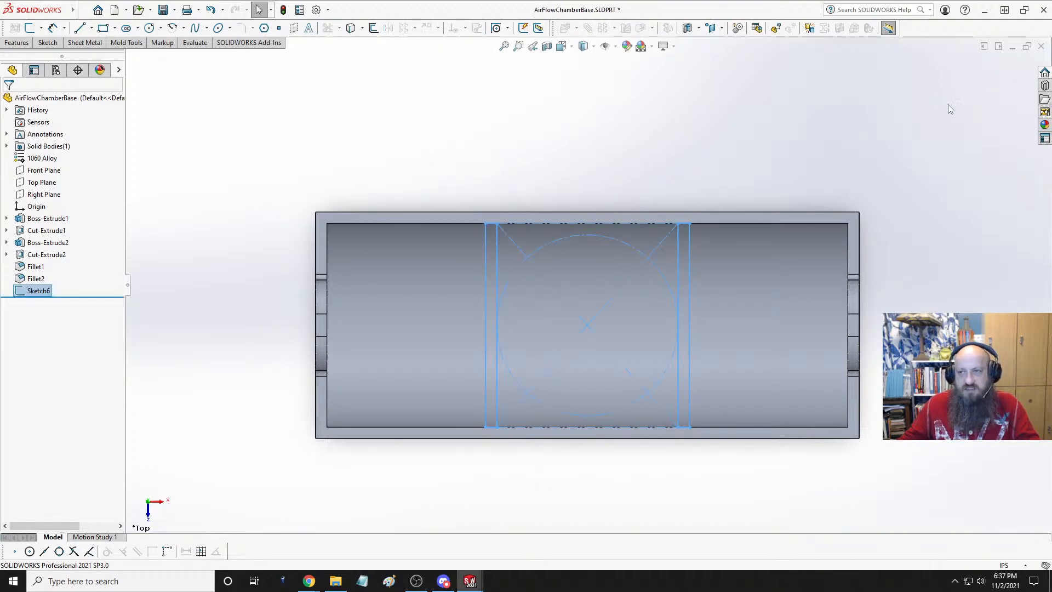
click(842, 125)
key(space)
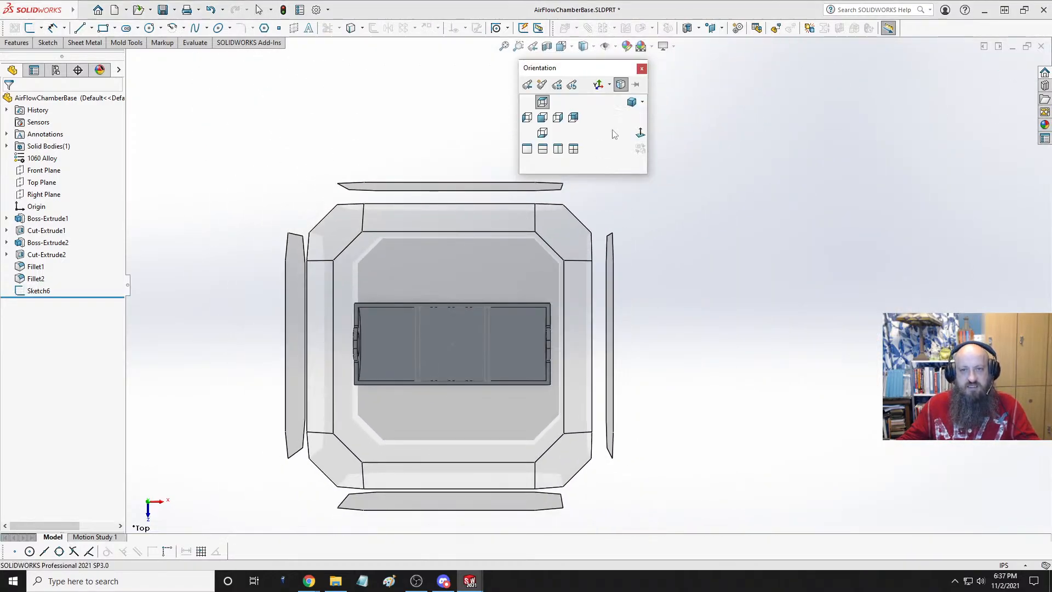
click(632, 102)
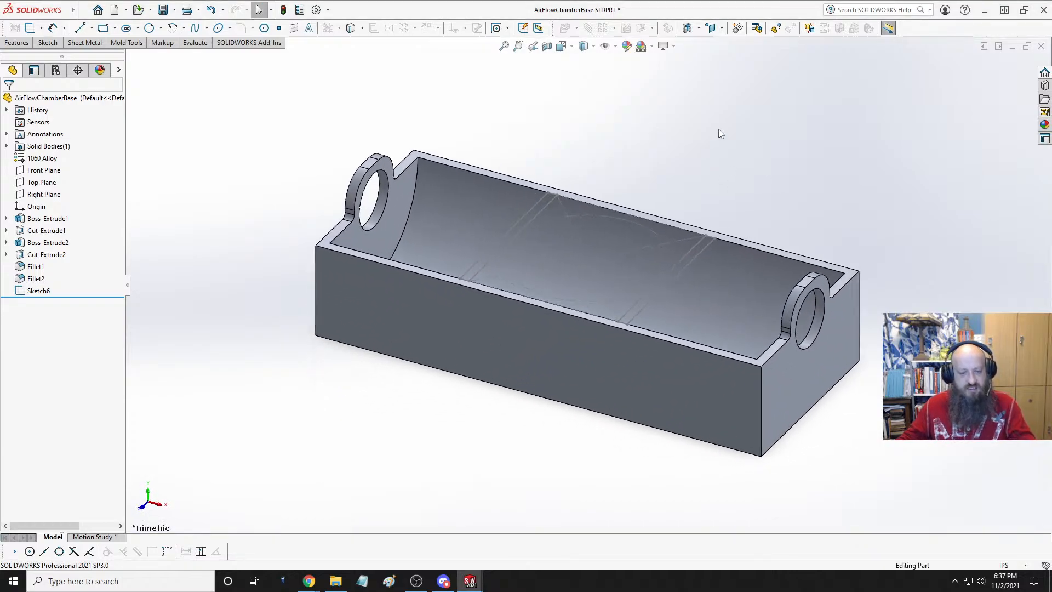
key(ctrl+s)
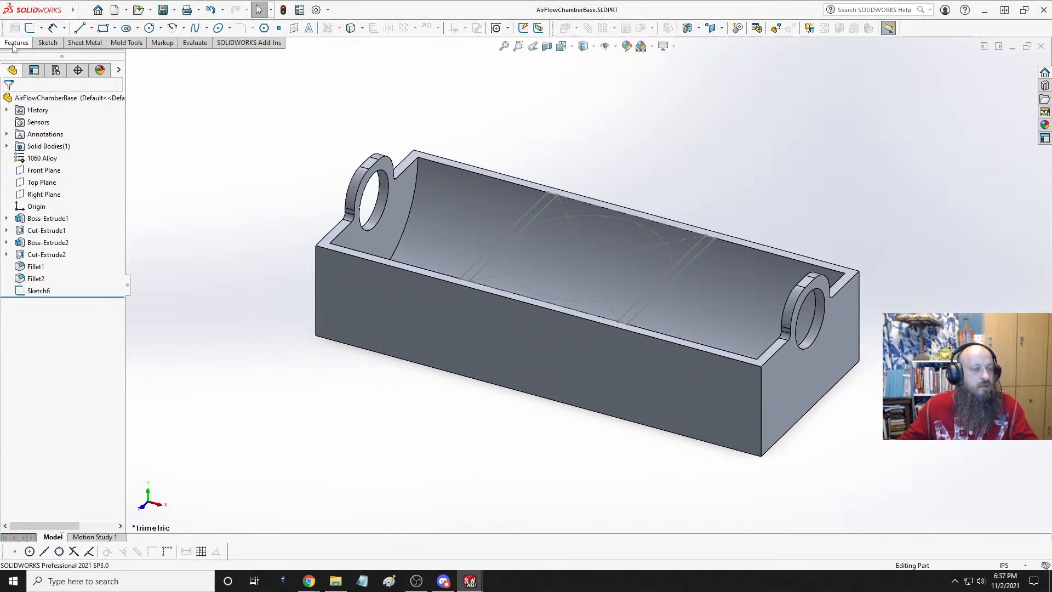
- Create a new part and start a sketch on the Front Plane with the Parabola tool
click(114, 9)
click(591, 375)
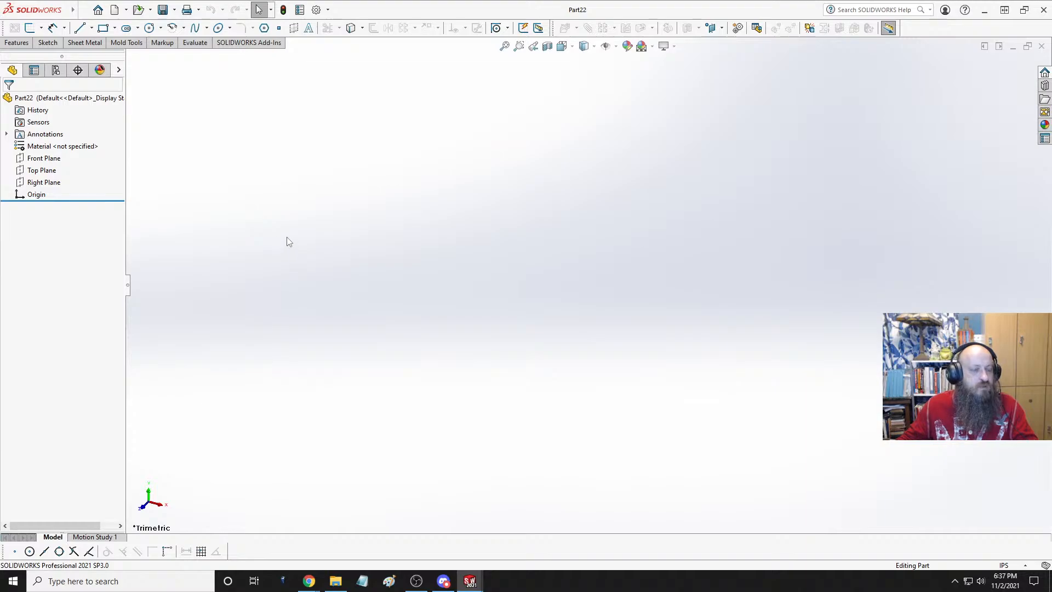
click(42, 160)
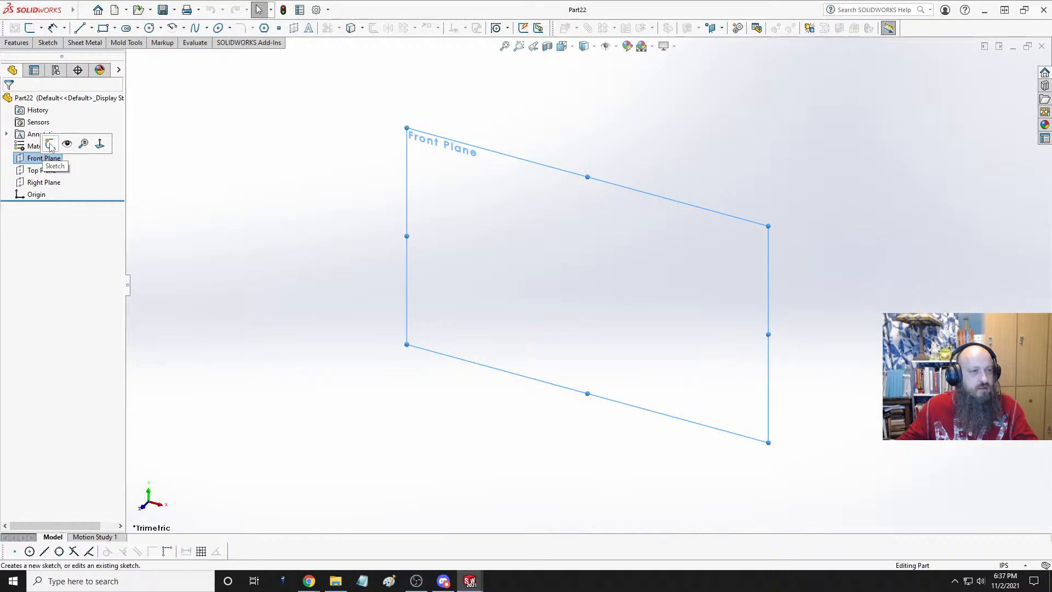
click(50, 146)
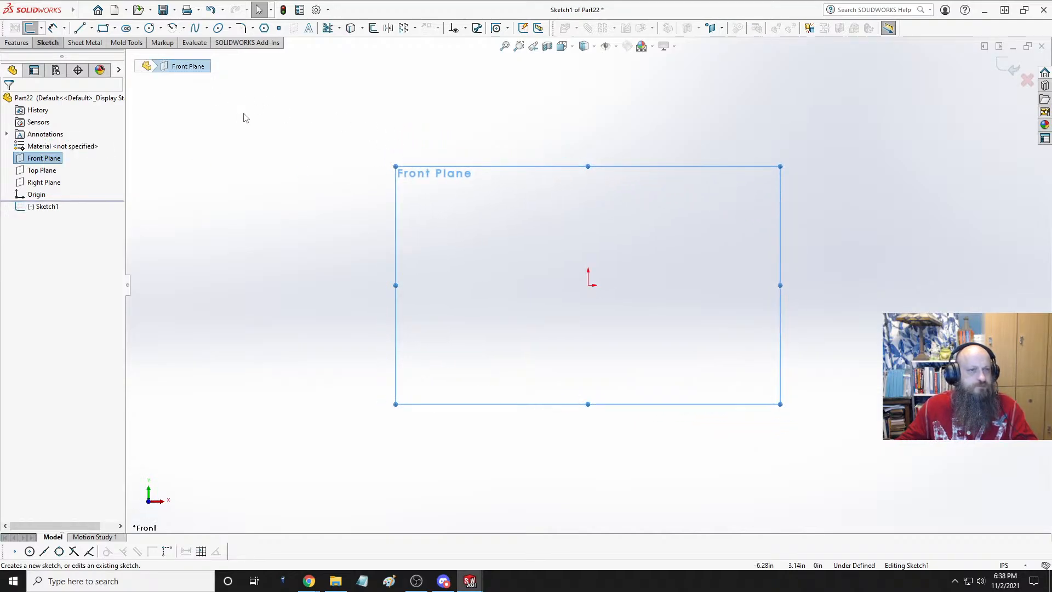
click(230, 29)
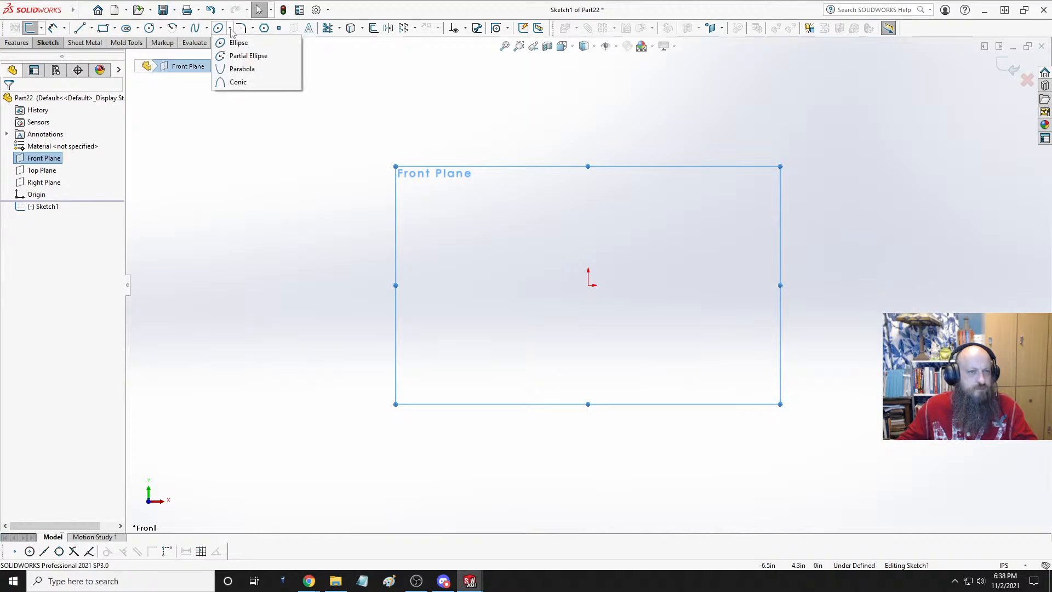
click(241, 69)
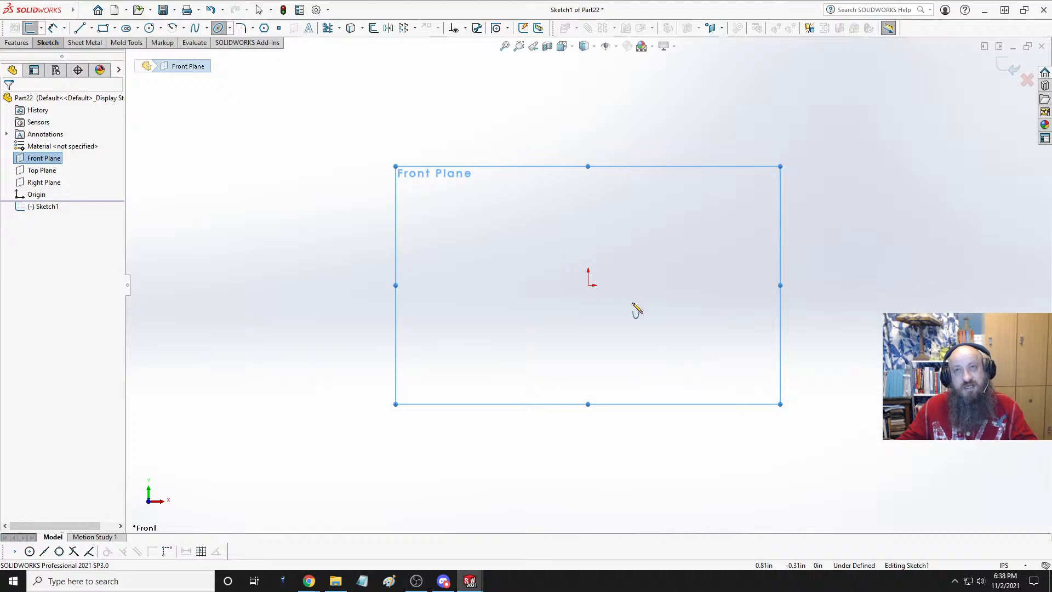
- Switch to Chrome, search Google for "airfoil" in a new tab and open the image results
mouse_move(309, 585)
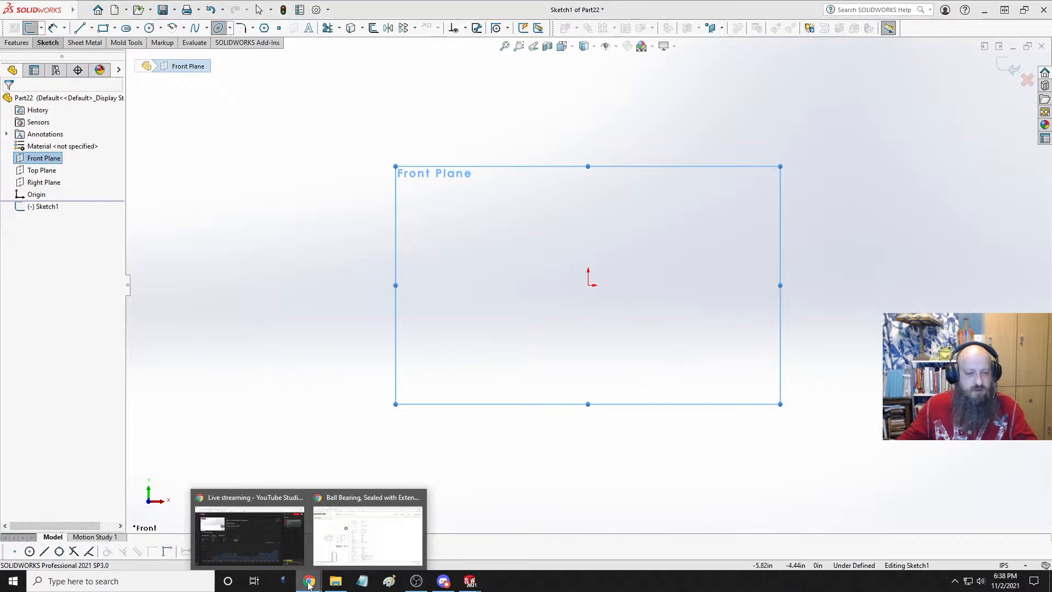
click(367, 535)
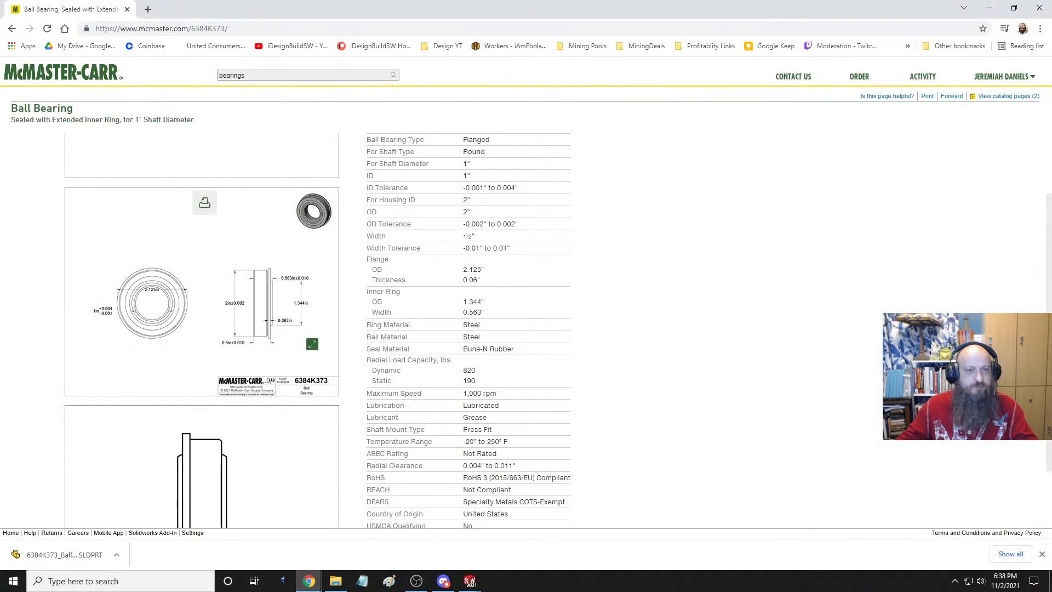
click(147, 10)
text(iar)
key(BackSpace)
key(BackSpace)
key(BackSpace)
text(airfol)
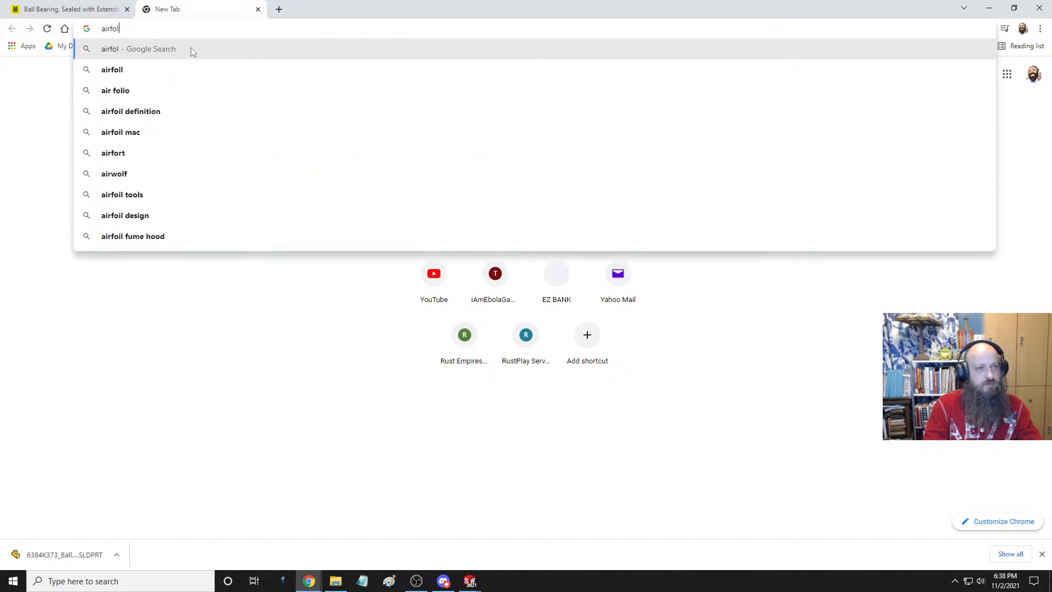
key(Down)
key(Return)
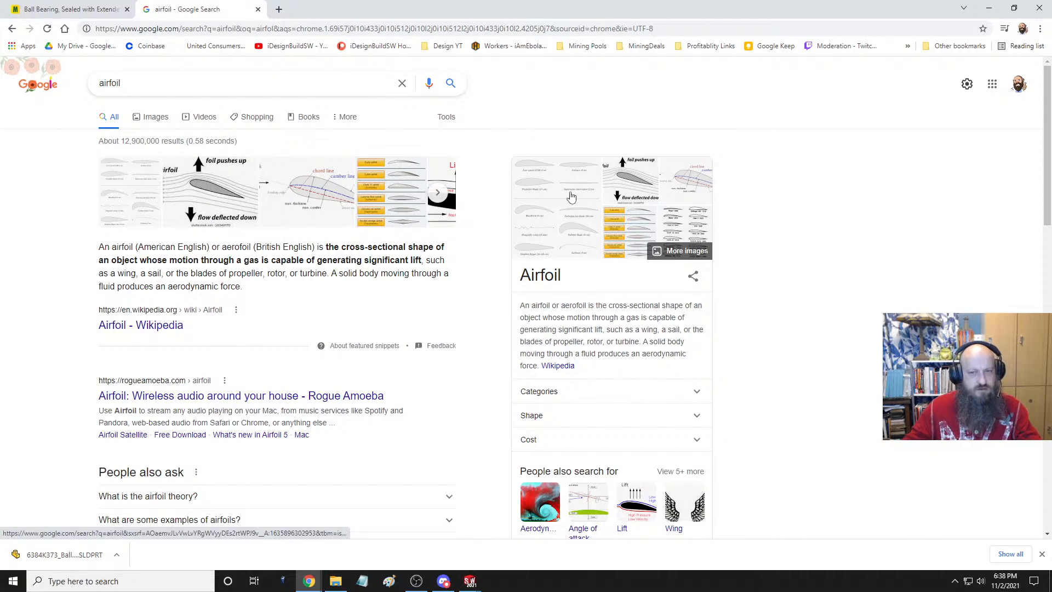
click(546, 222)
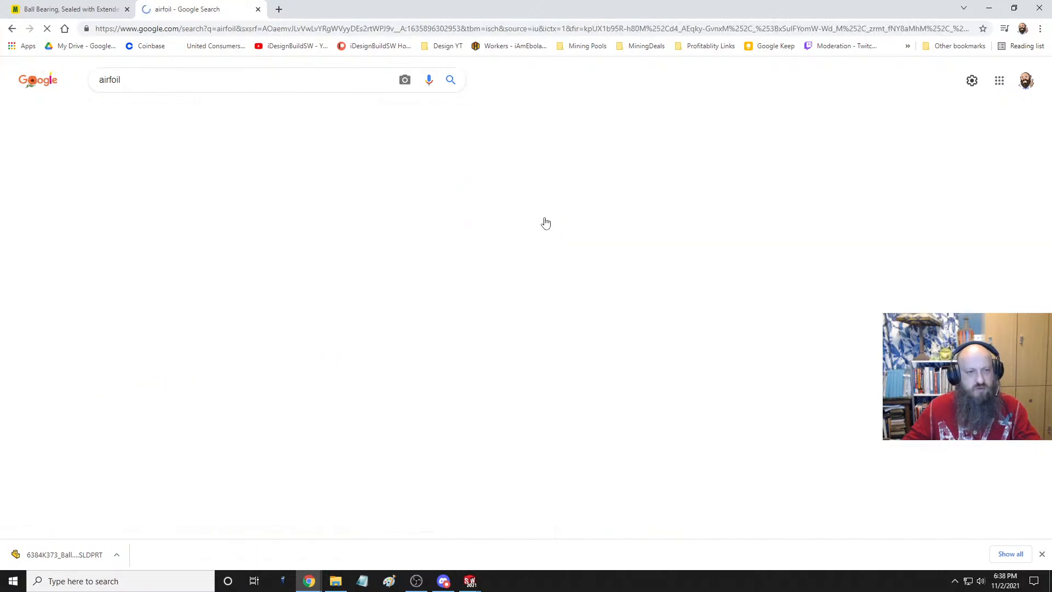
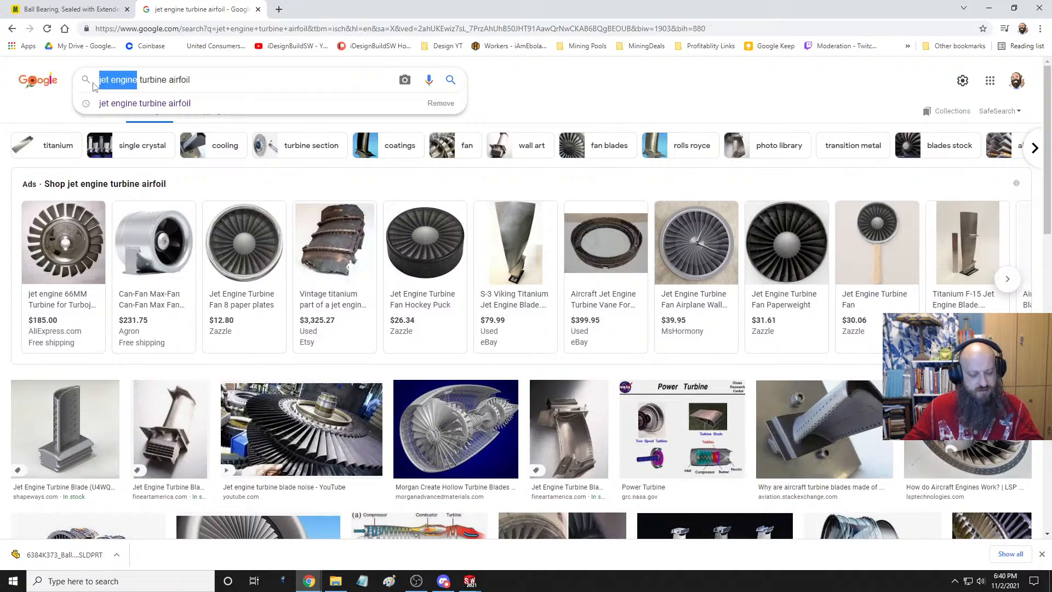
- Search Google Images for "steam turbine airfoil" and examine the blade structure, turbine rotor and related Turbine Blades images
text(m)
key(Return)
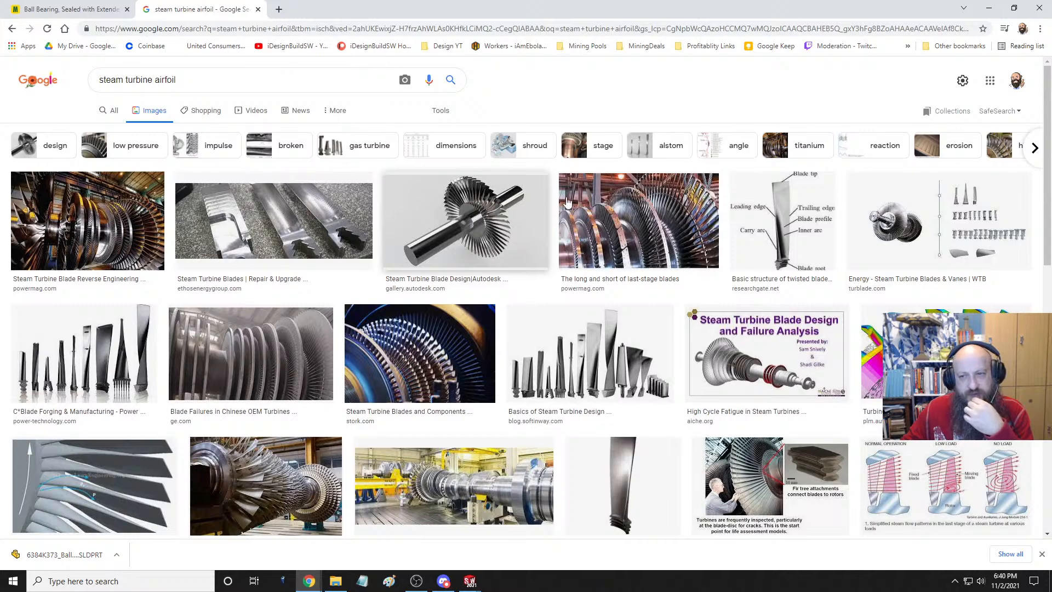
click(789, 221)
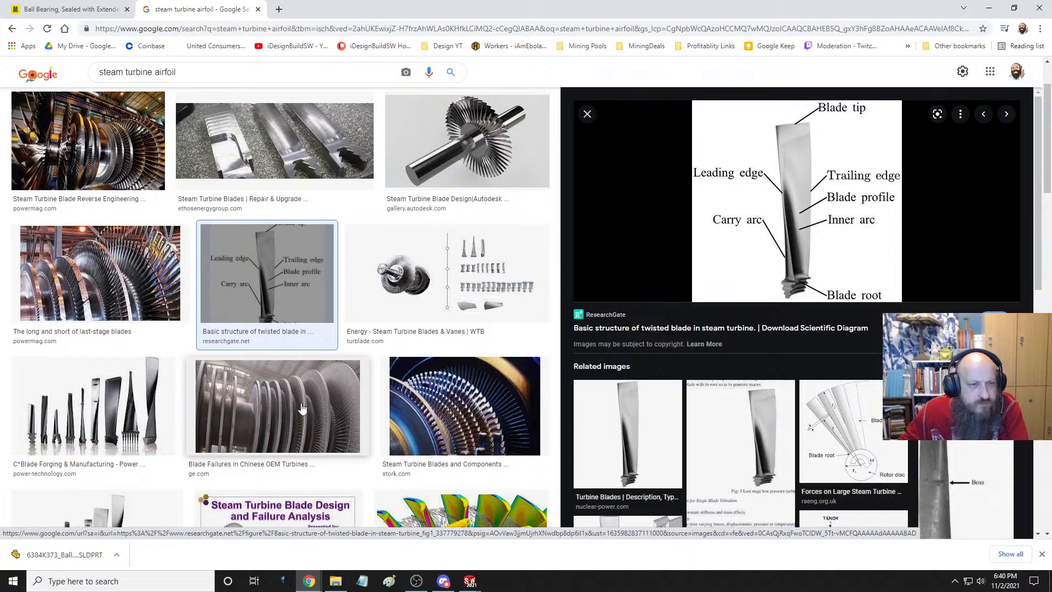
click(466, 141)
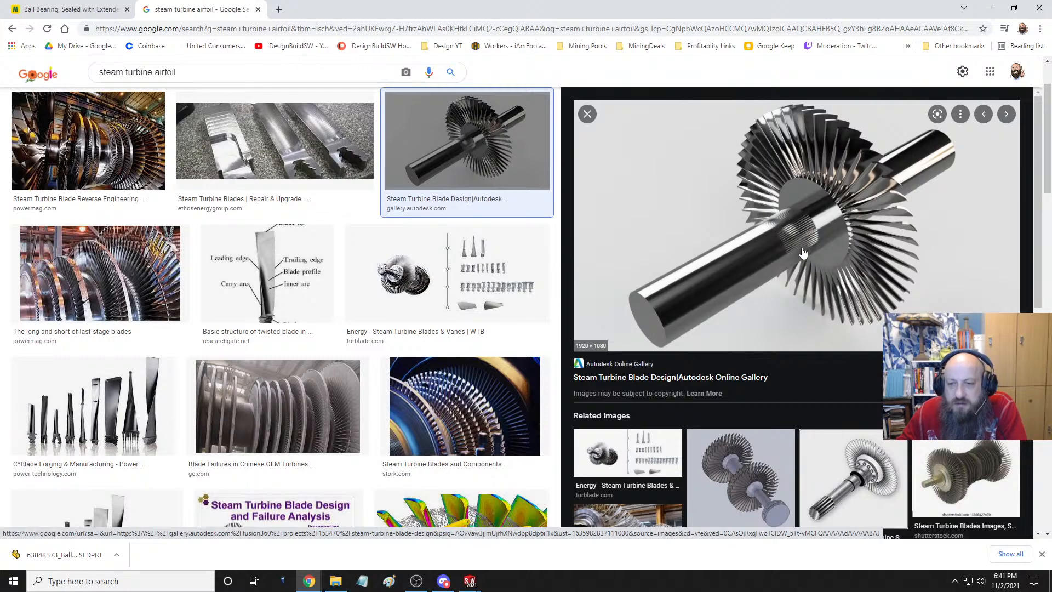
scroll(817, 271, down, 2)
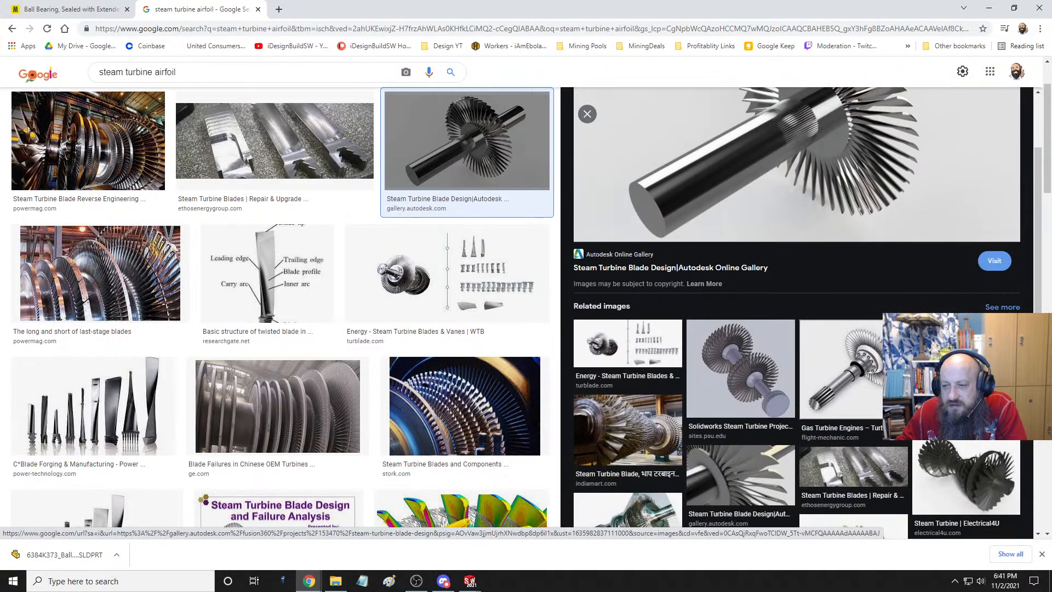
click(636, 507)
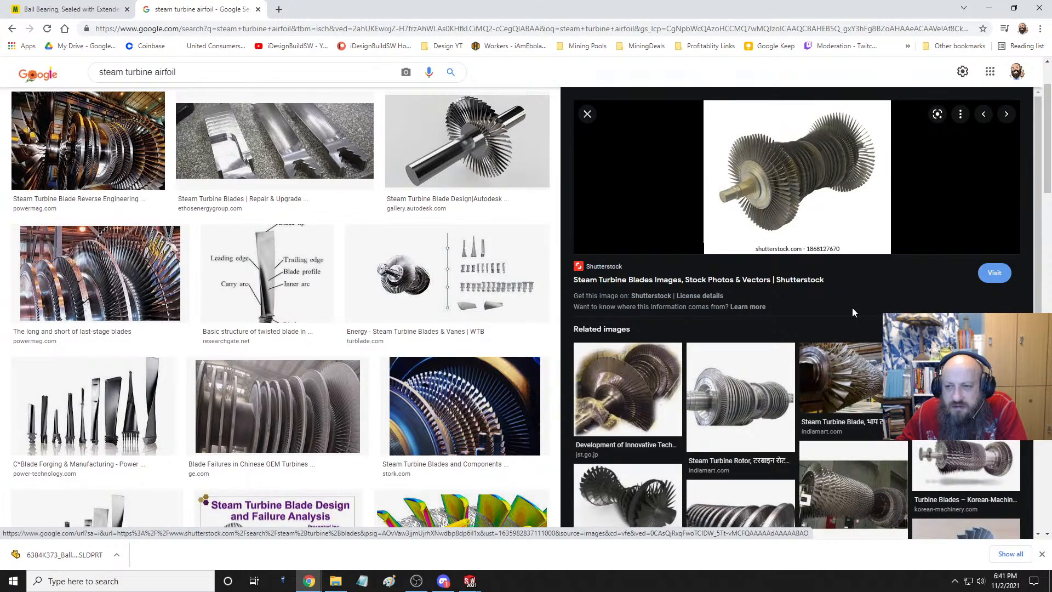
scroll(853, 312, down, 3)
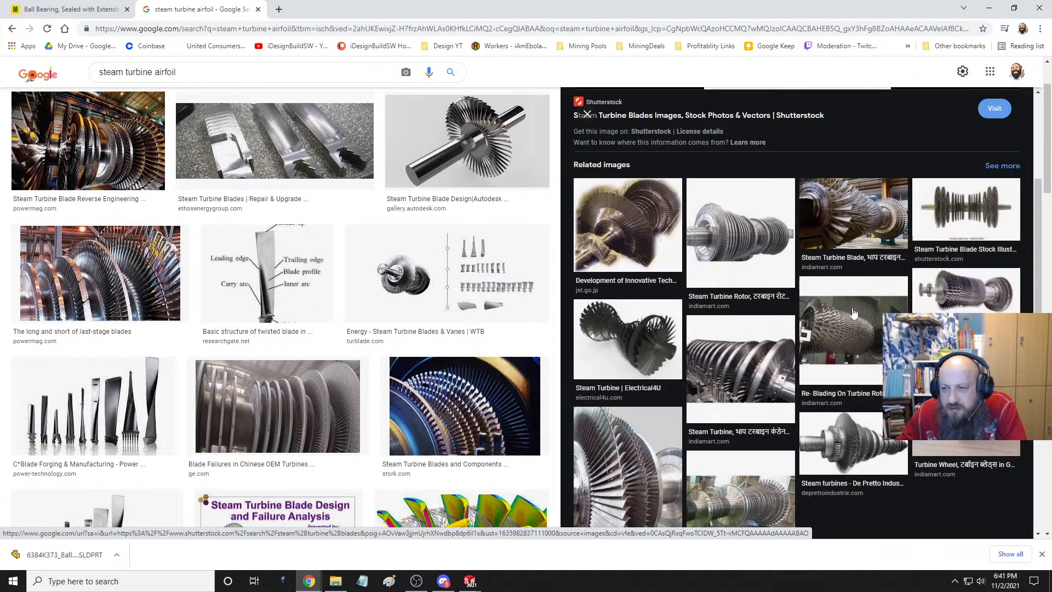
click(955, 311)
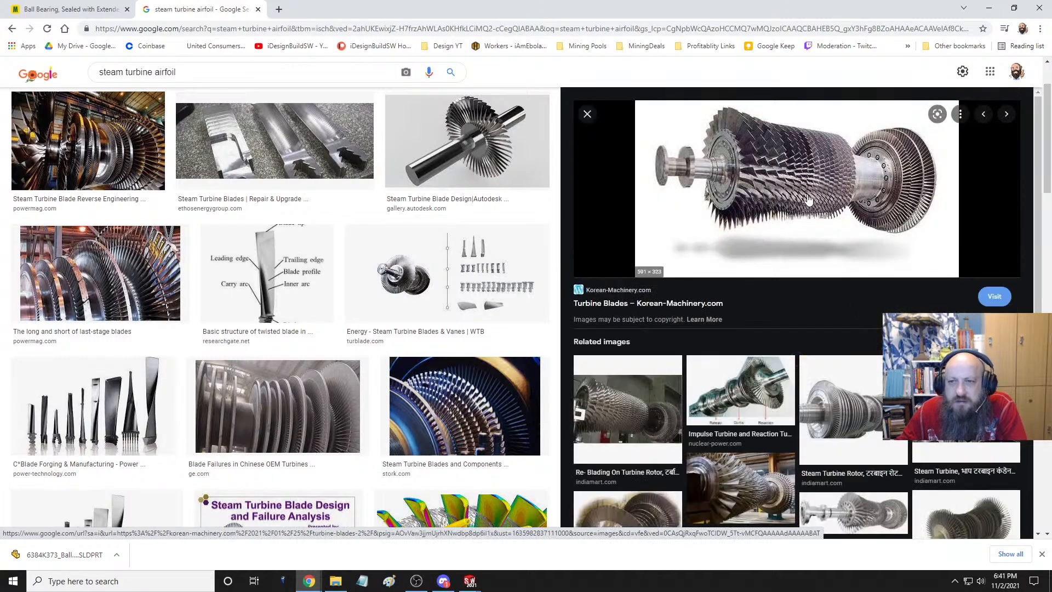
- Open the Korean-Machinery.com Turbine Blades page and view its turbine rotor picture at full size
click(806, 202)
scroll(446, 328, down, 3)
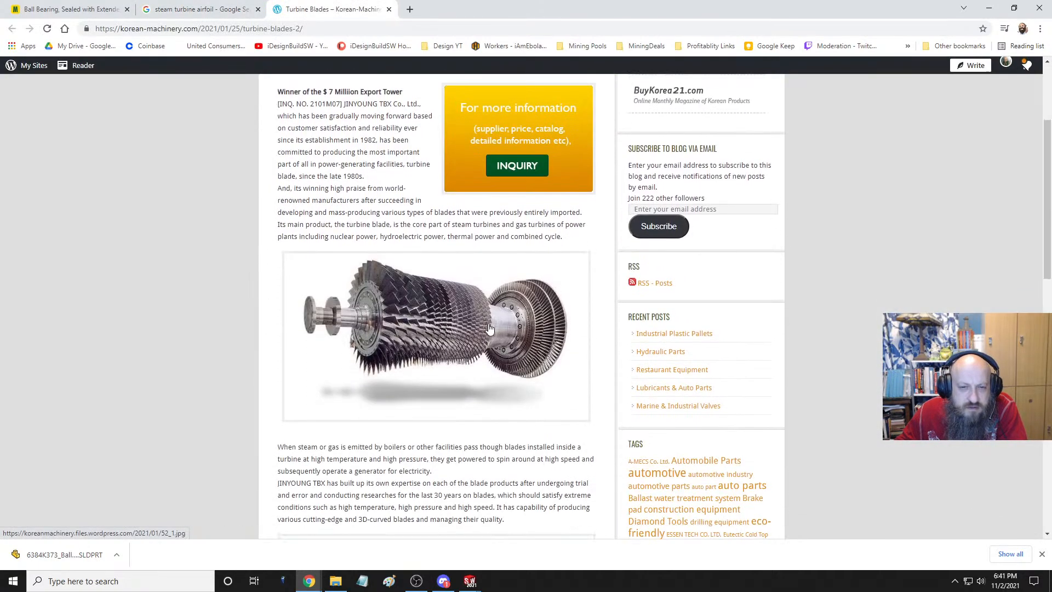
click(447, 327)
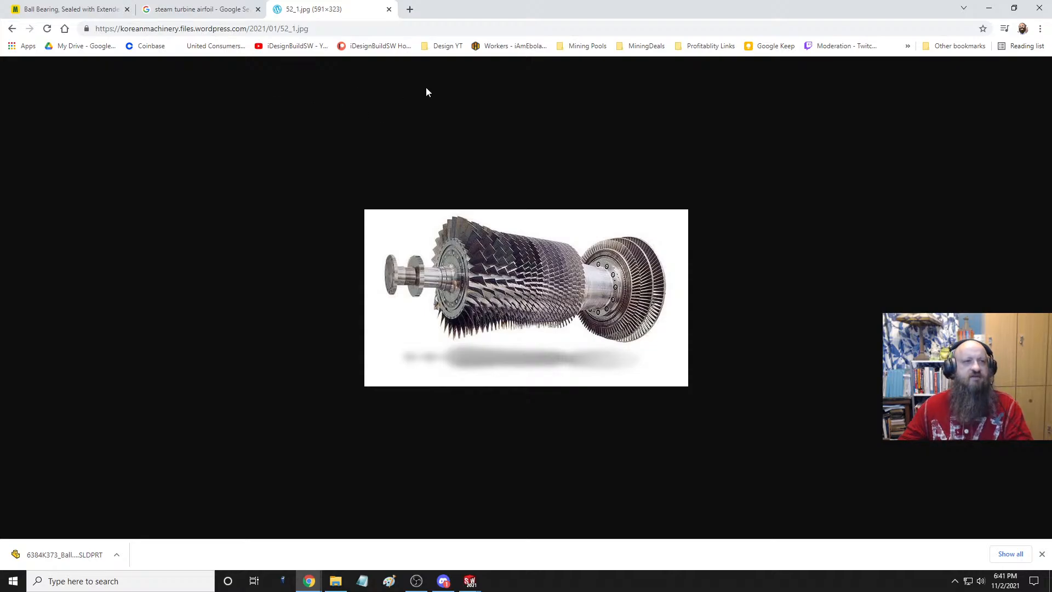
- Close the rotor picture and airfoil search pages and switch back to the SOLIDWORKS sketch
click(388, 10)
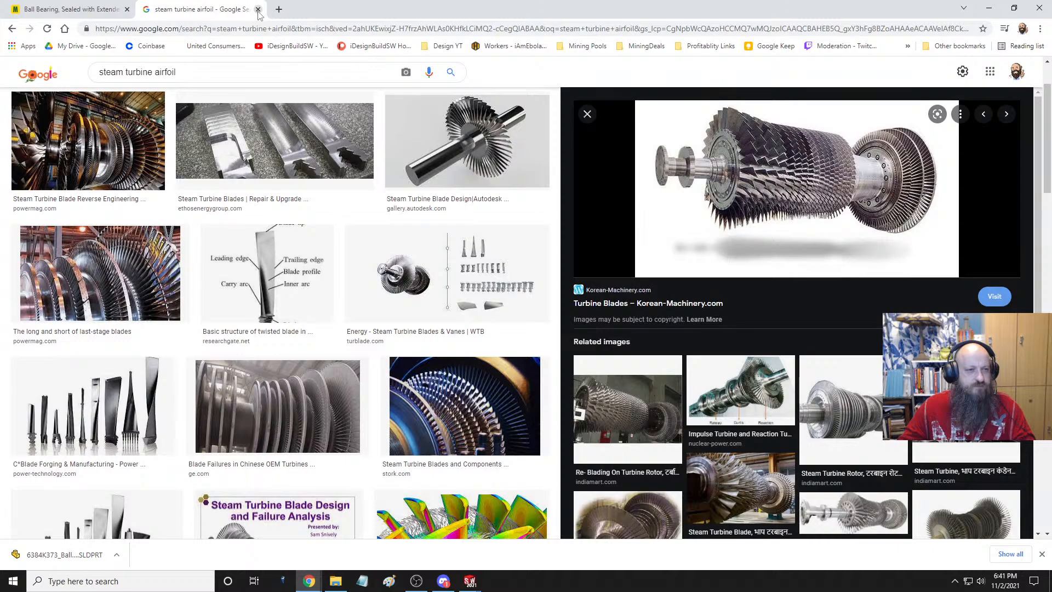
click(258, 9)
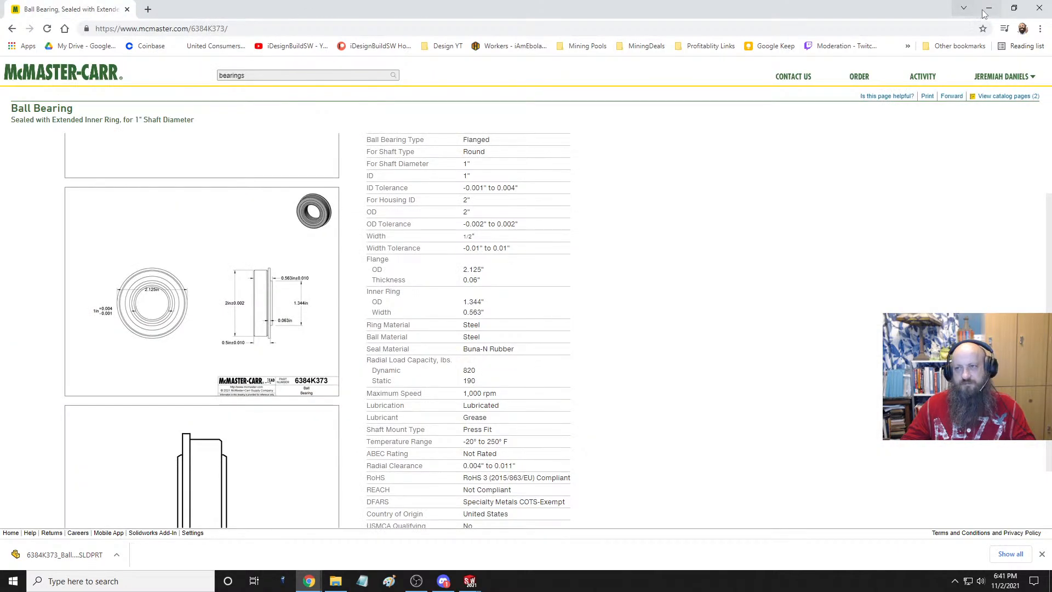
click(988, 9)
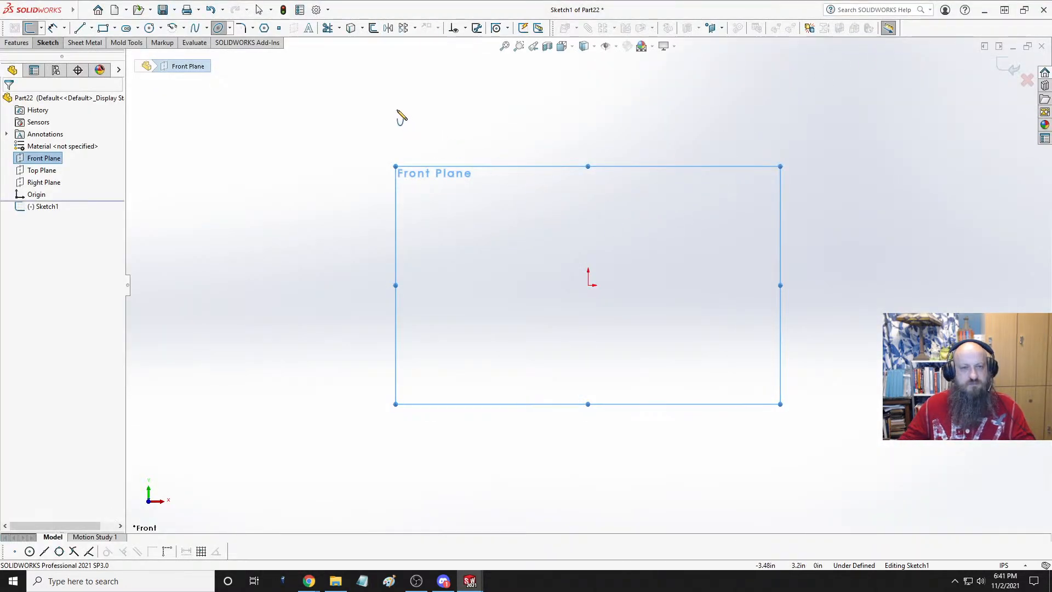
- Sketch a circle of about 0.77 in radius on the origin, one of about 0.36 in radius level with it to the right, and a larger one below
click(149, 28)
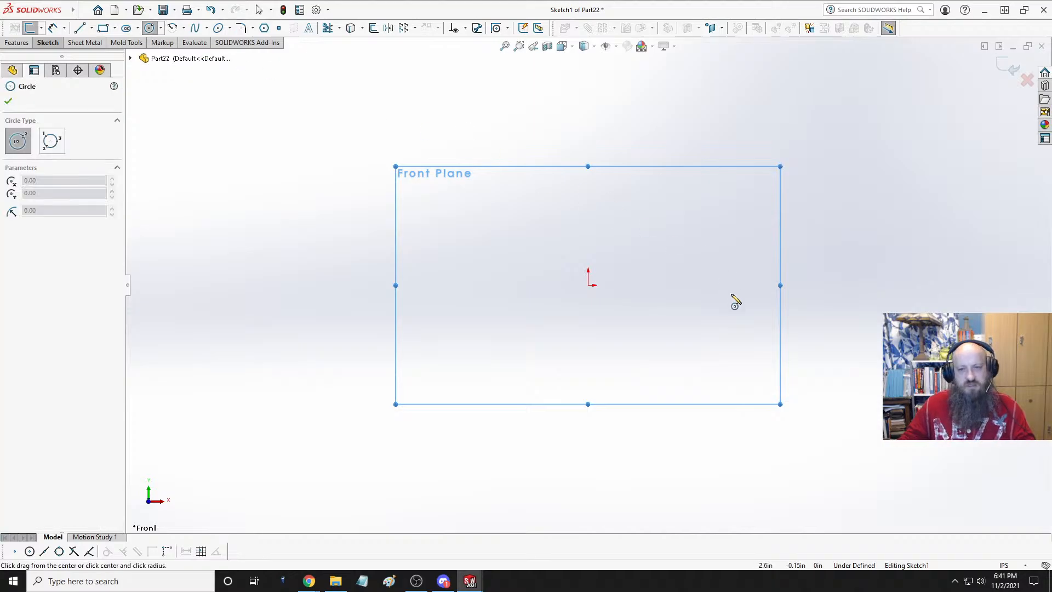
click(589, 285)
click(624, 266)
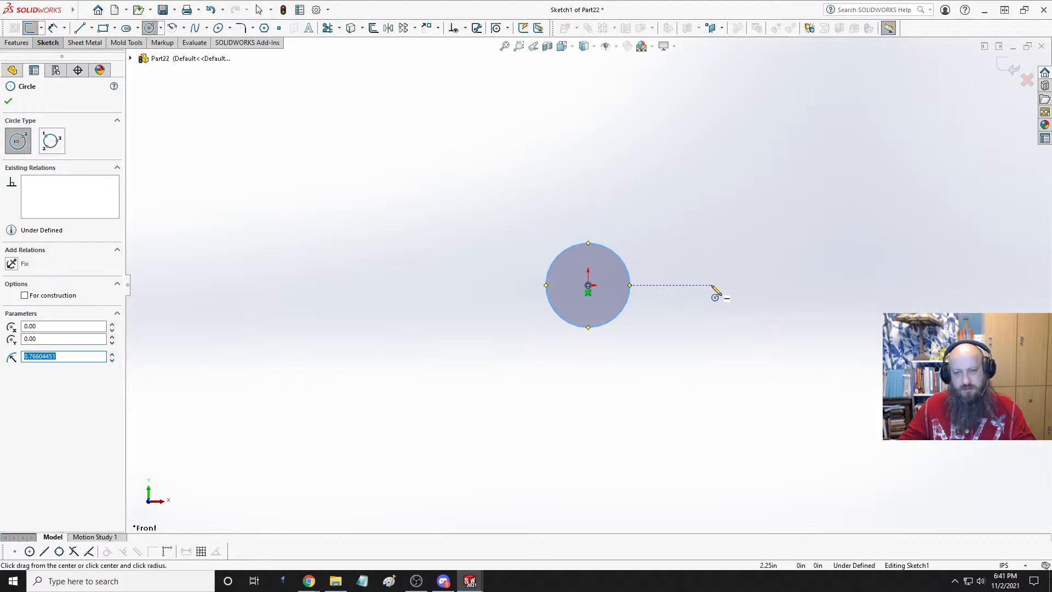
click(755, 285)
click(772, 277)
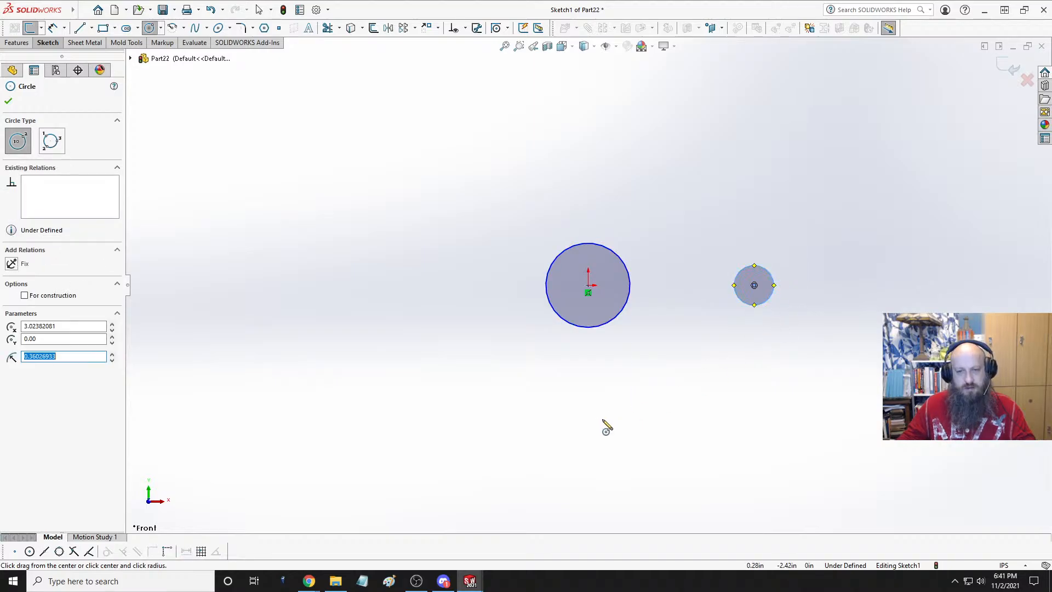
click(578, 435)
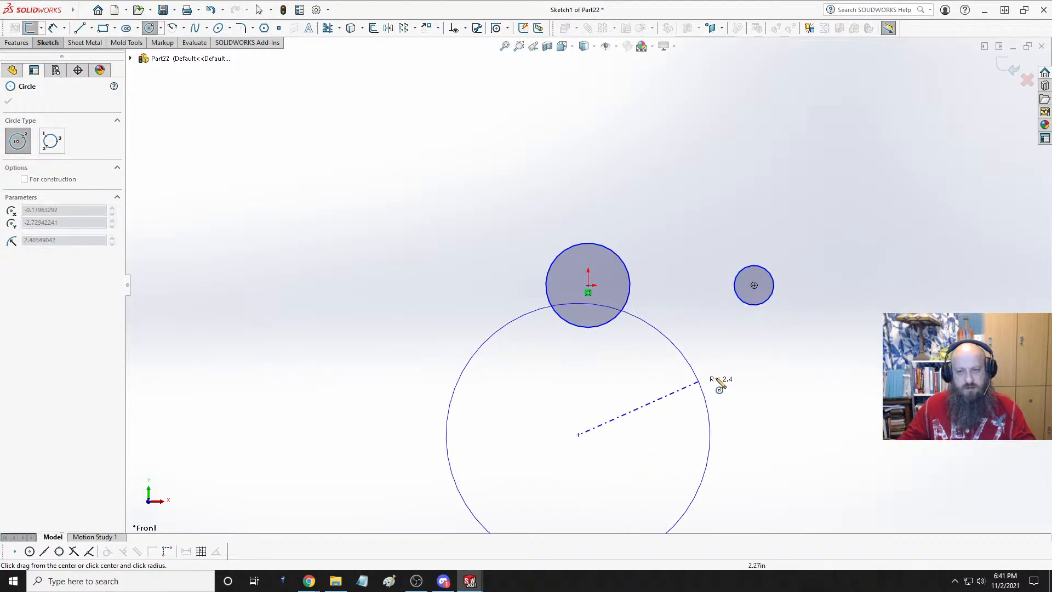
click(687, 390)
key(Escape)
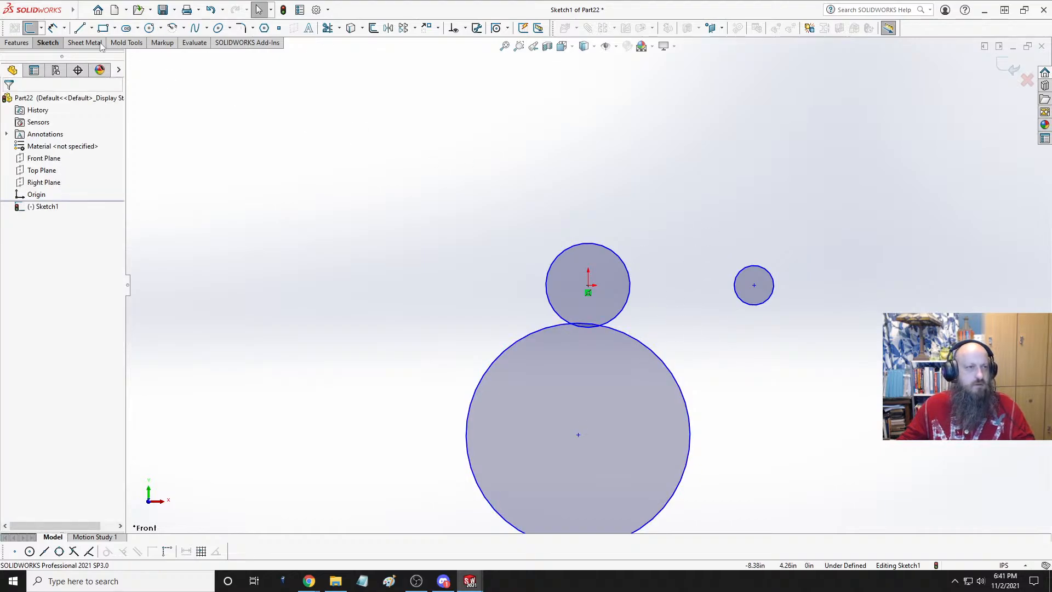
click(58, 29)
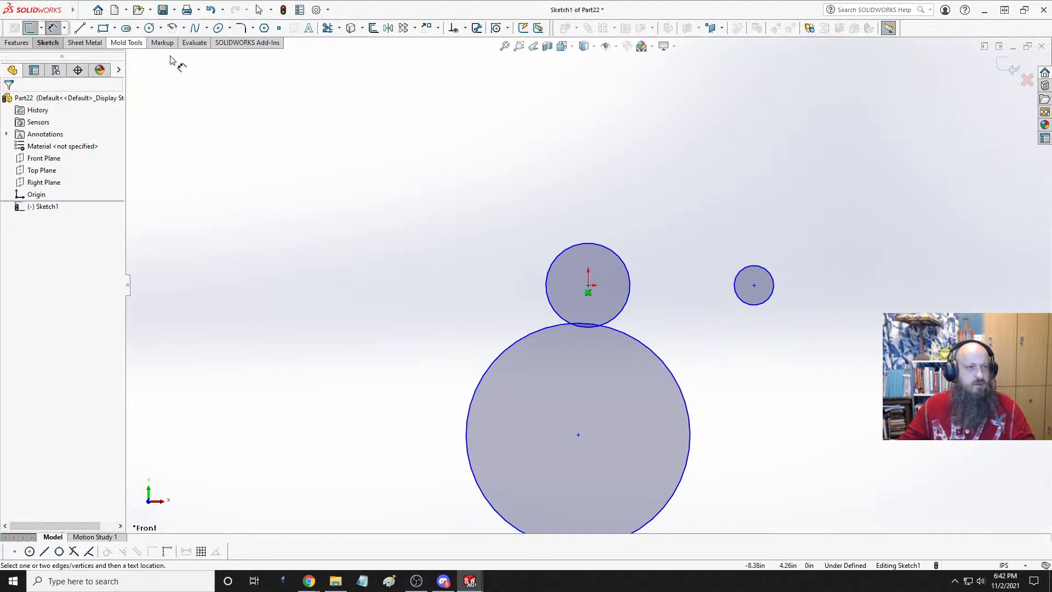
click(589, 287)
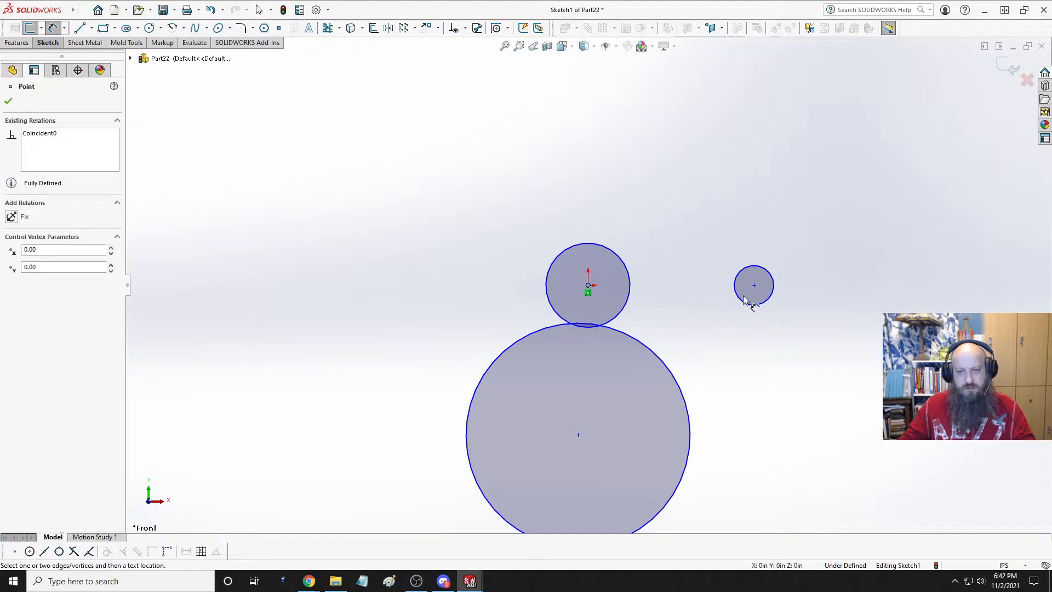
key(Escape)
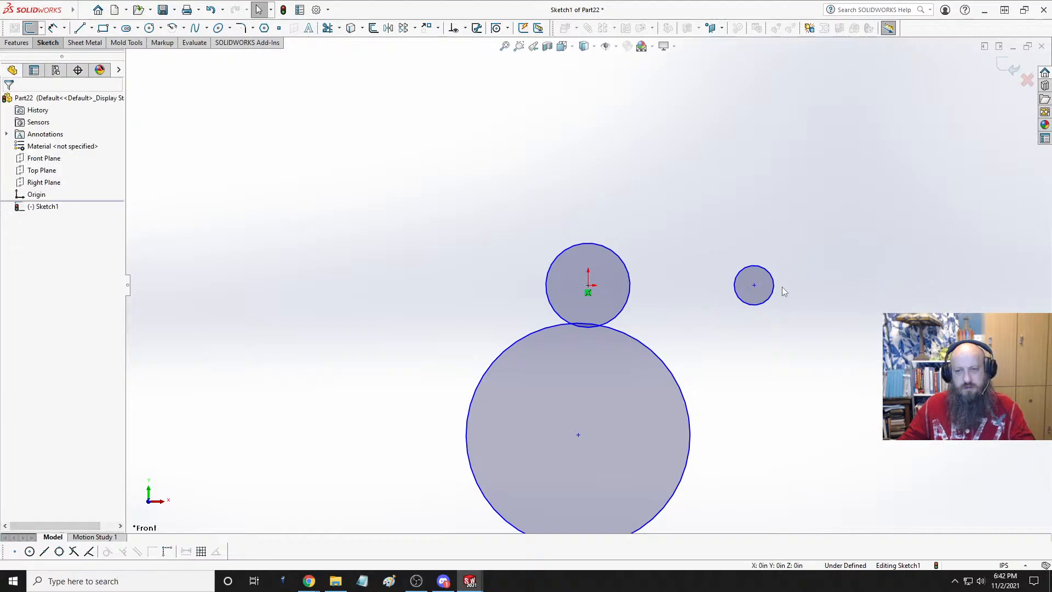
- Add a Horizontal relation between the right circle's centre and the centre of the circle on the origin
click(755, 285)
ctrl+click(589, 285)
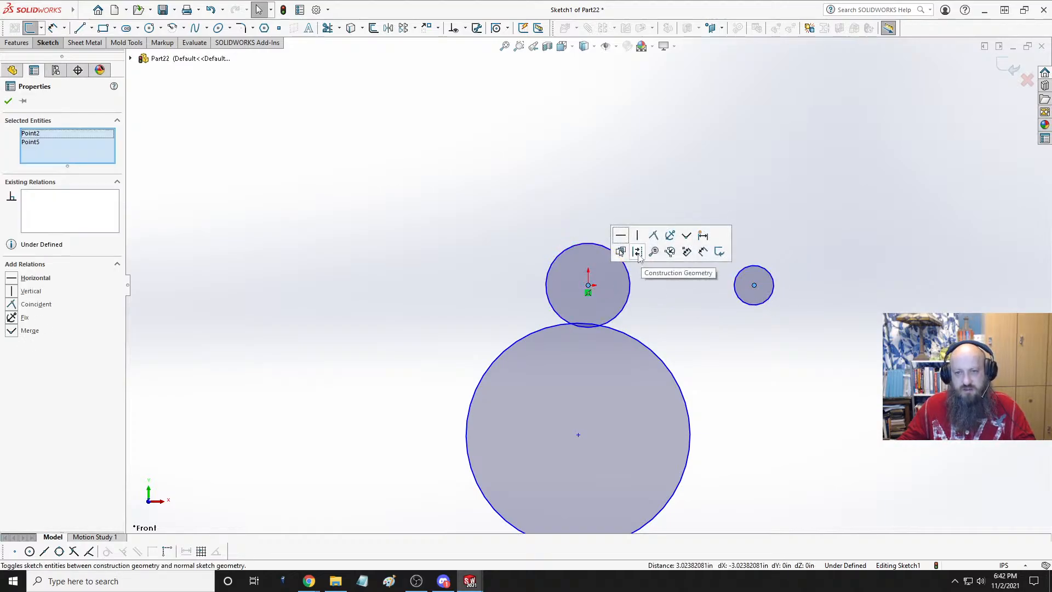
click(621, 235)
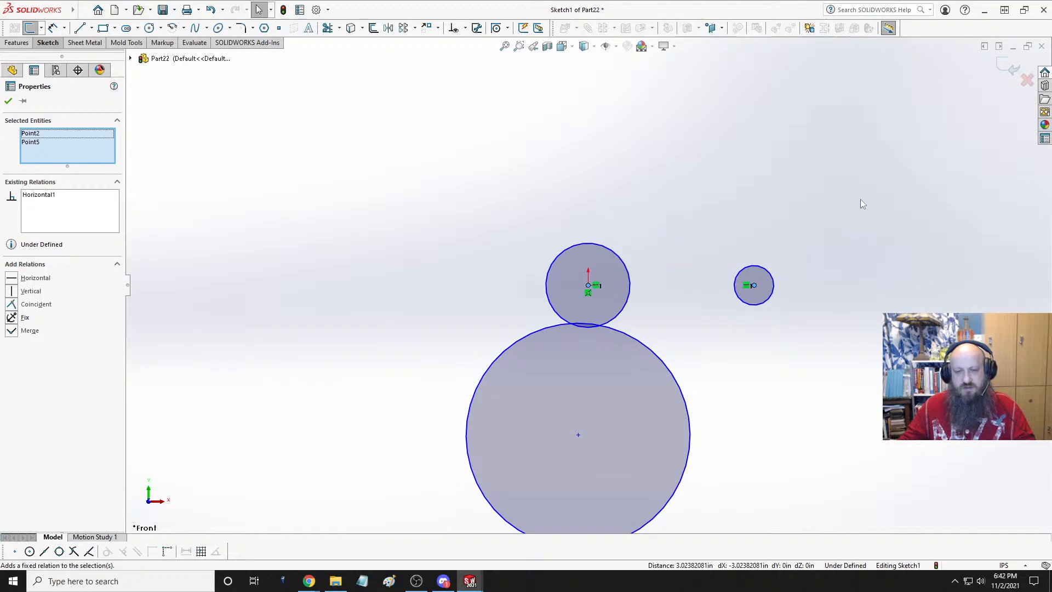
key(Escape)
- Dimension the distance between the centres of the origin circle and the right circle as 0.75 in
click(52, 27)
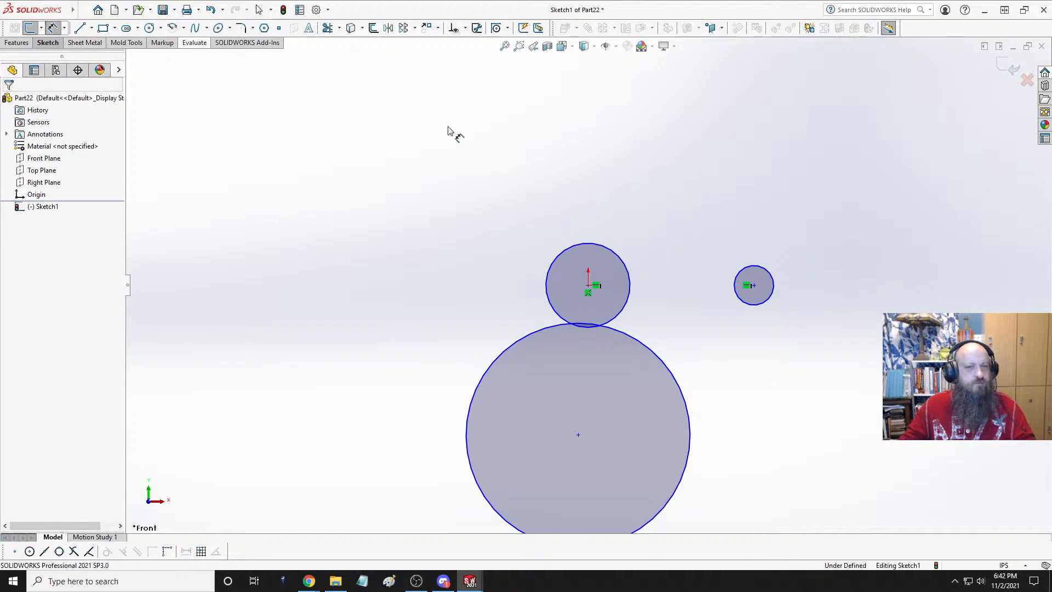
click(589, 286)
click(754, 286)
click(668, 169)
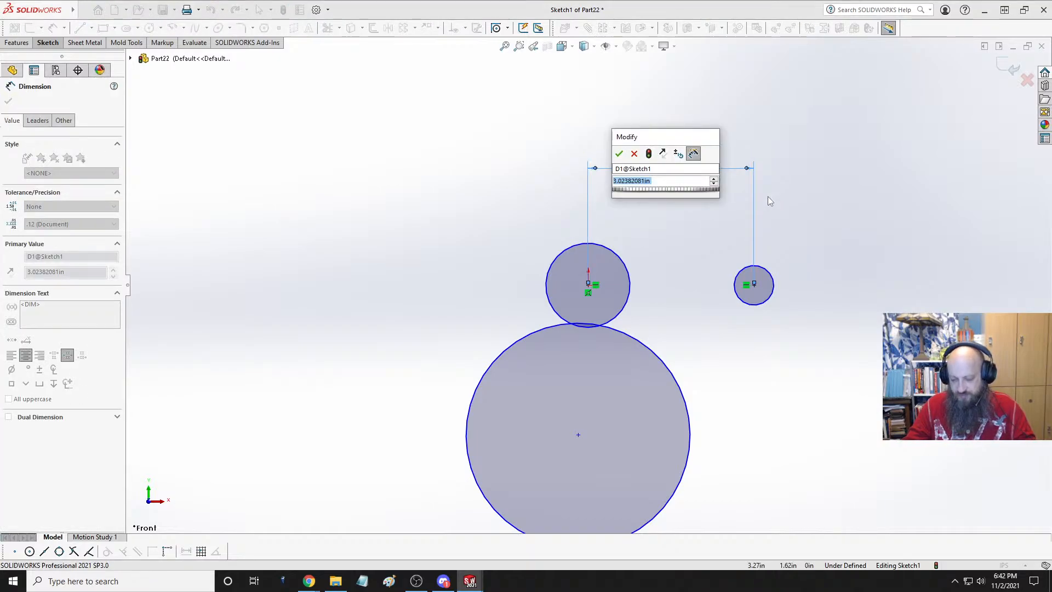
text(.75)
key(Return)
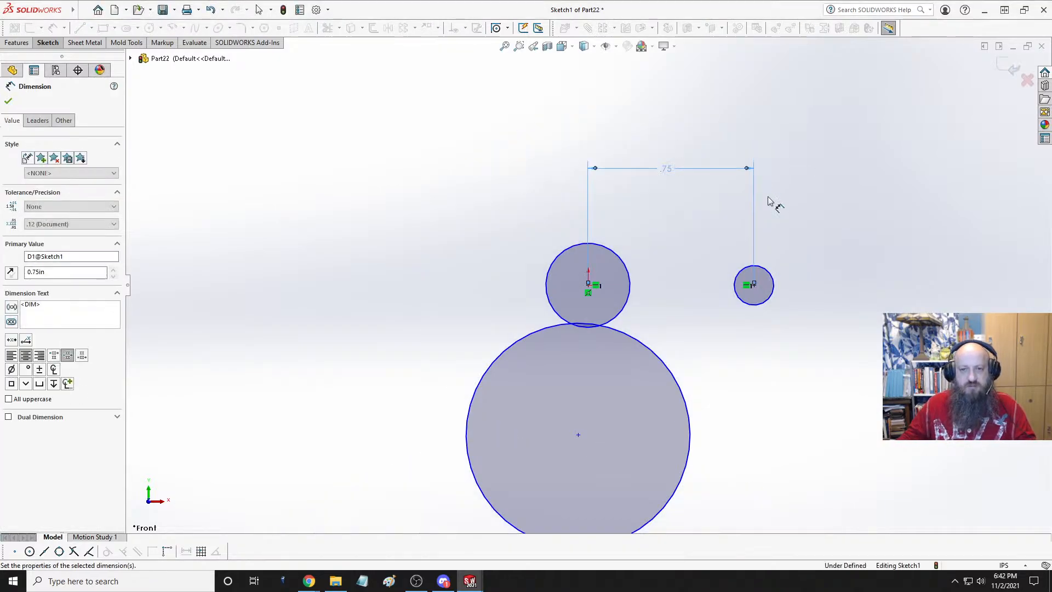
- Dimension the circle on the origin with a diameter of 0.375 in
scroll(717, 316, up, 4)
scroll(666, 290, down, 5)
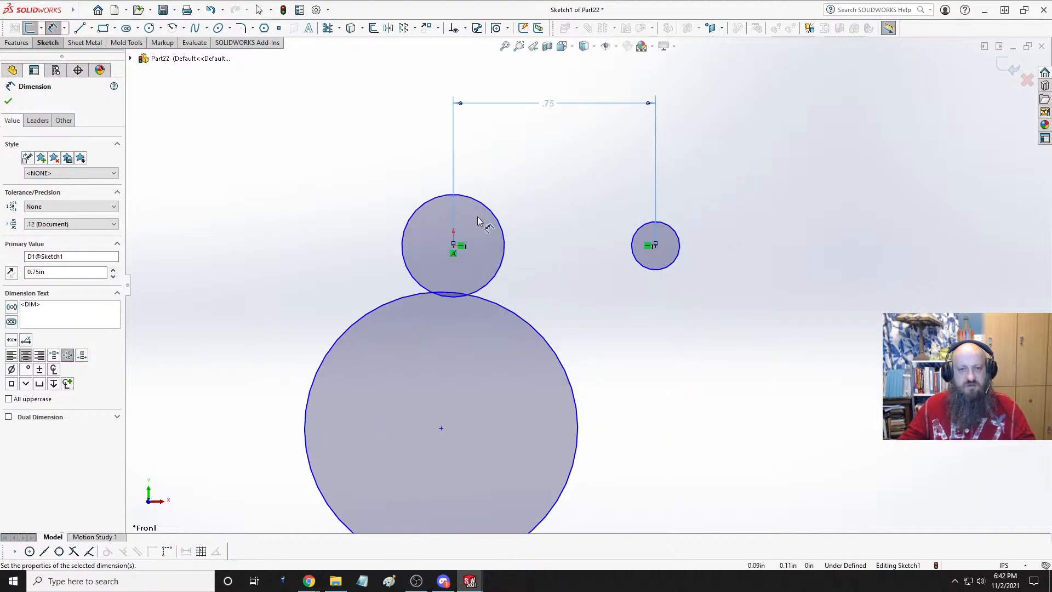
click(430, 212)
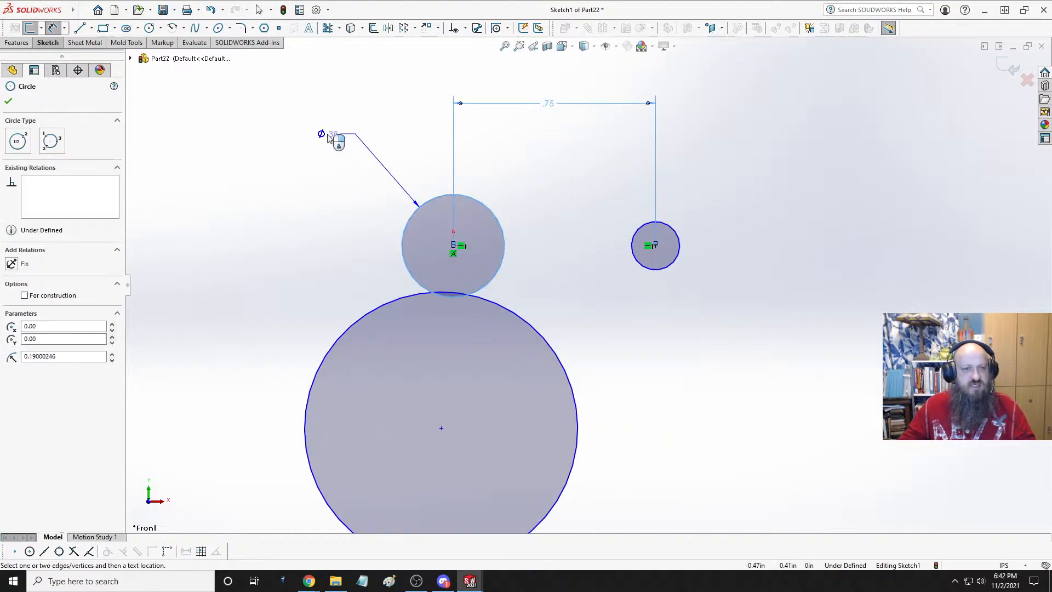
click(329, 136)
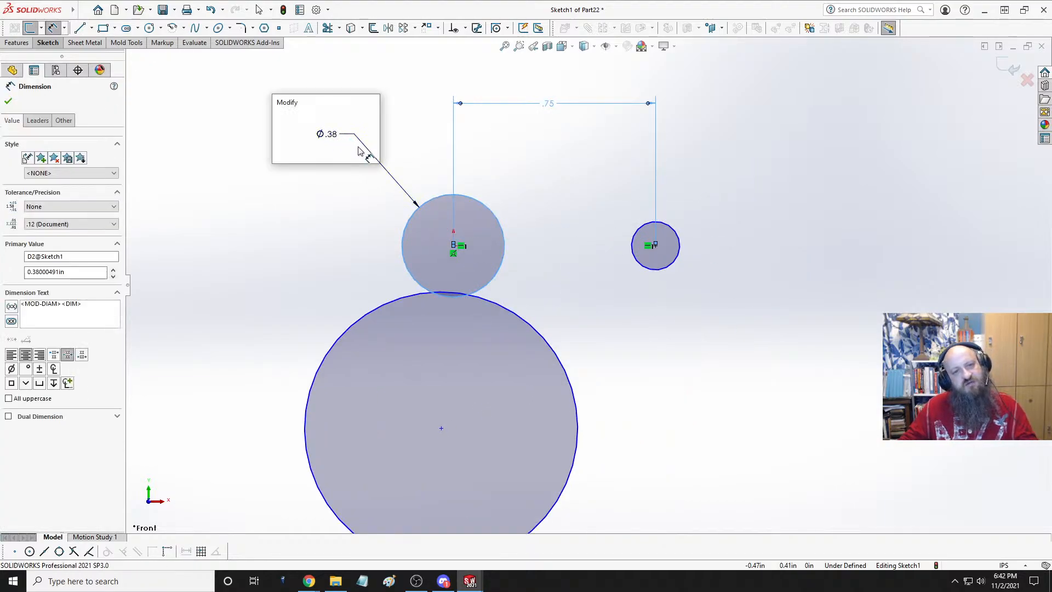
text(.375)
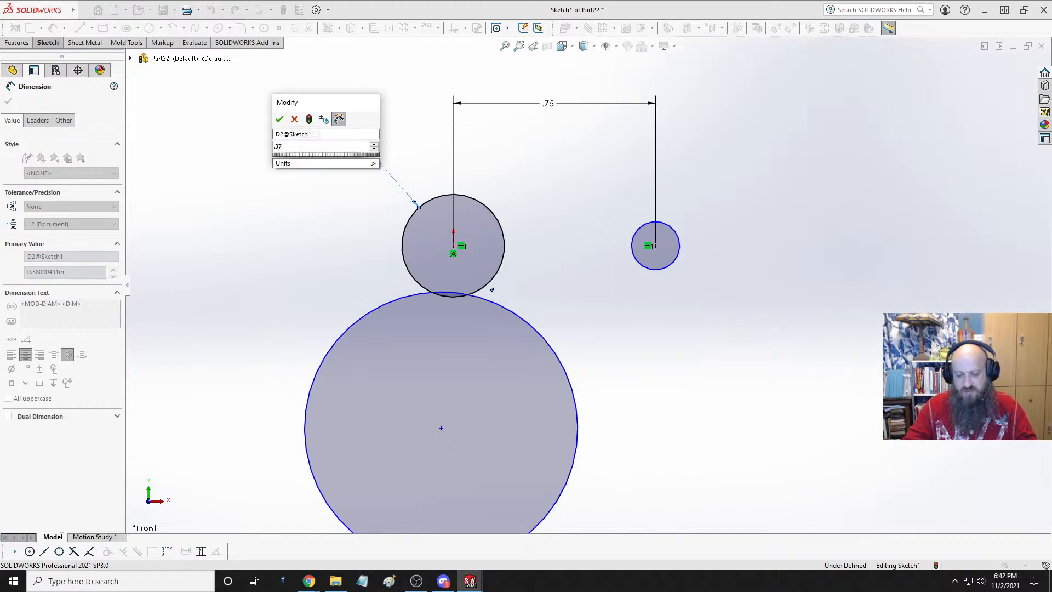
key(Return)
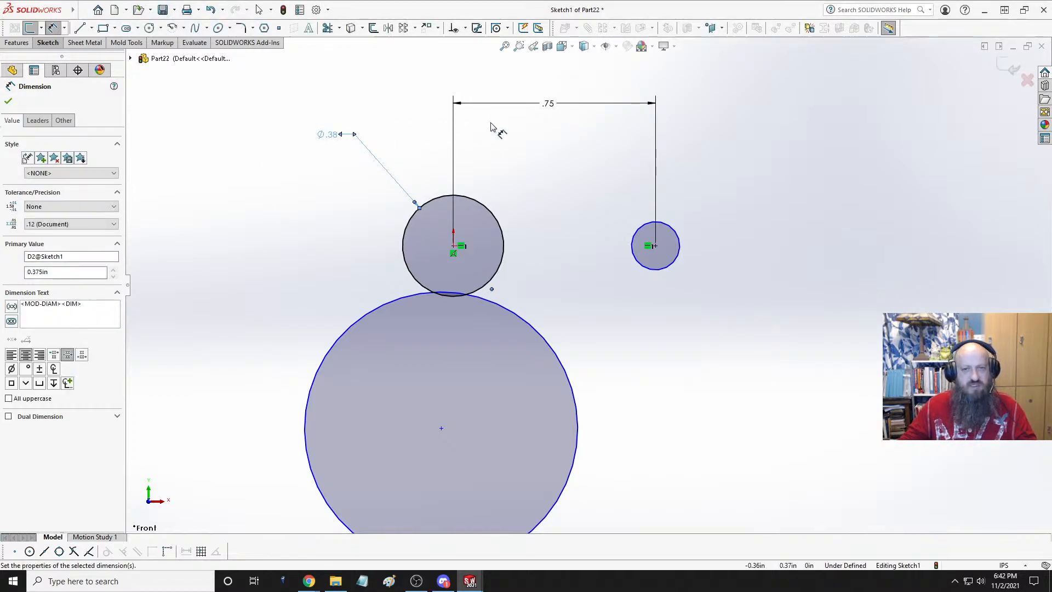
- Dimension the small right circle with a diameter of 0.1875 in
click(677, 229)
click(733, 190)
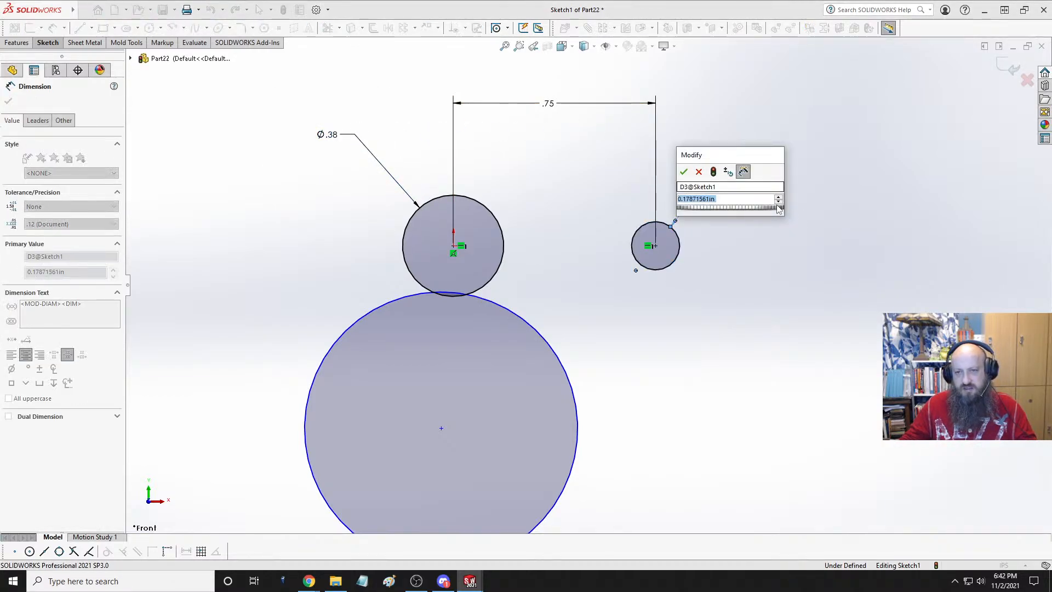
text(.)
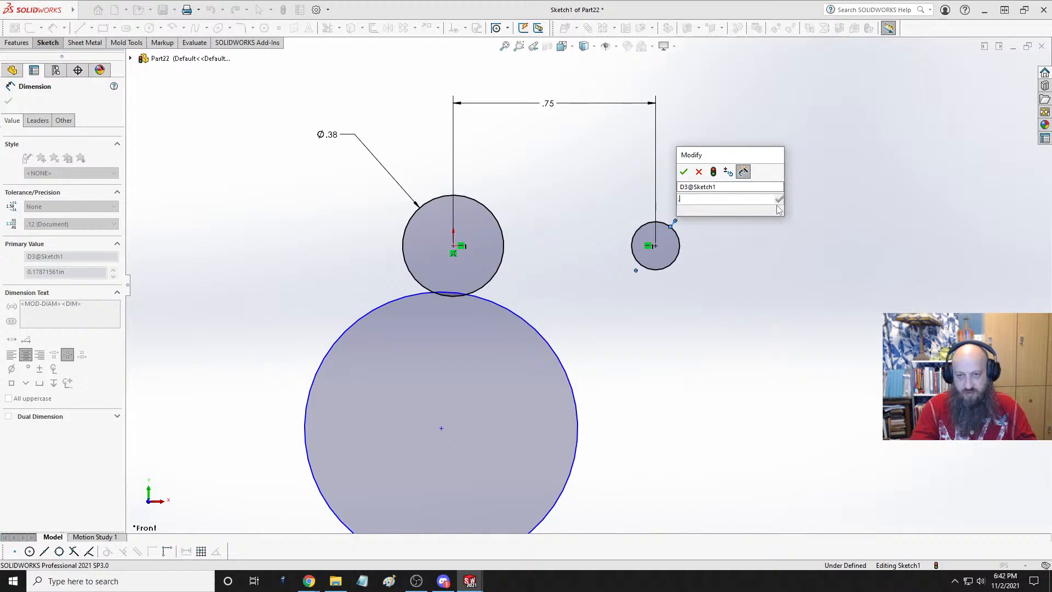
text(1875)
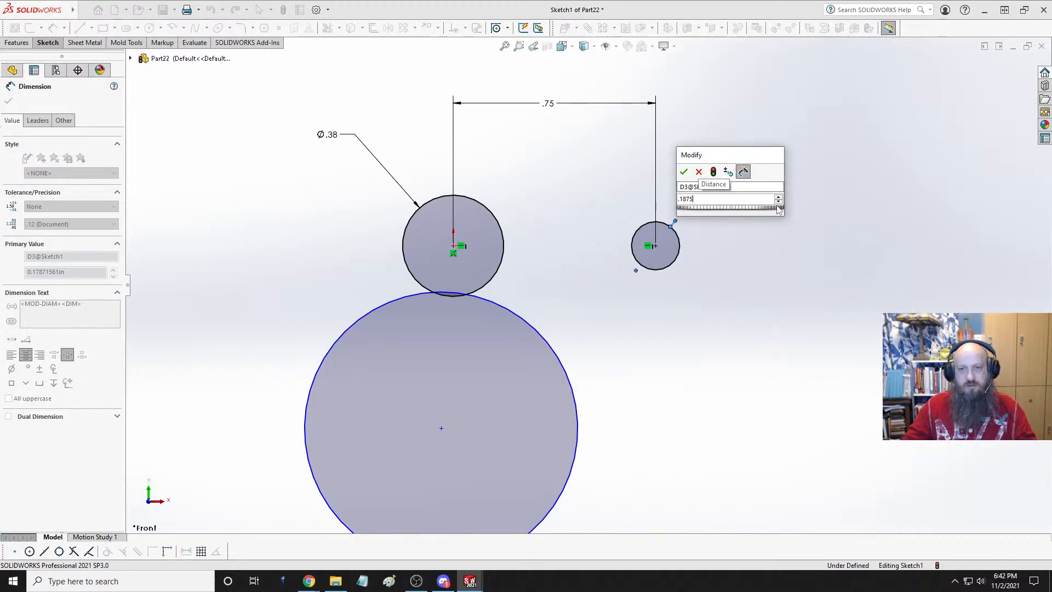
key(Return)
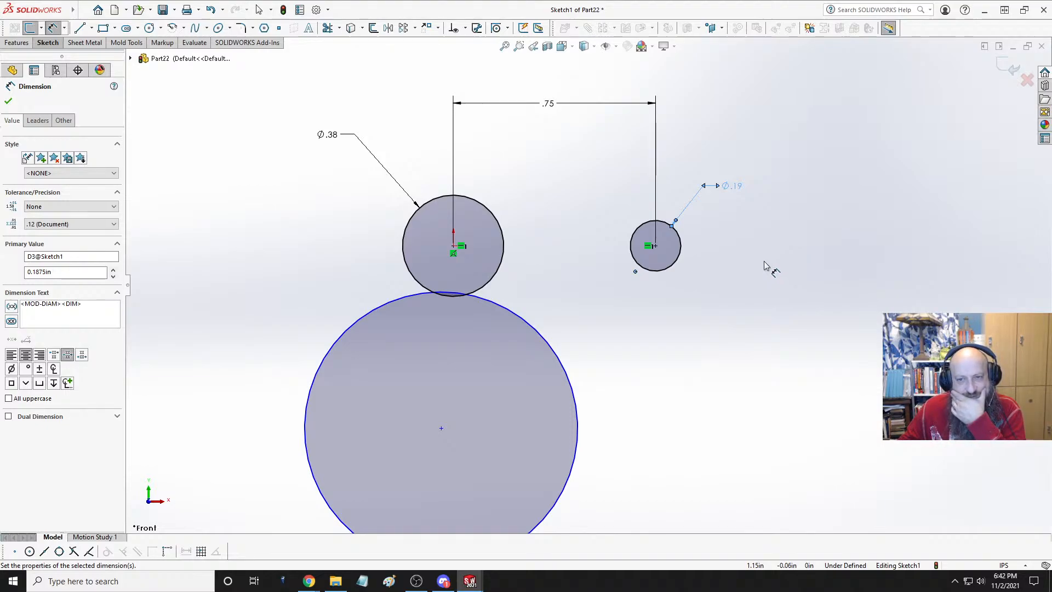
- Move the large lower circle to the right, clear of the origin circle, and make the two circles tangent
key(Escape)
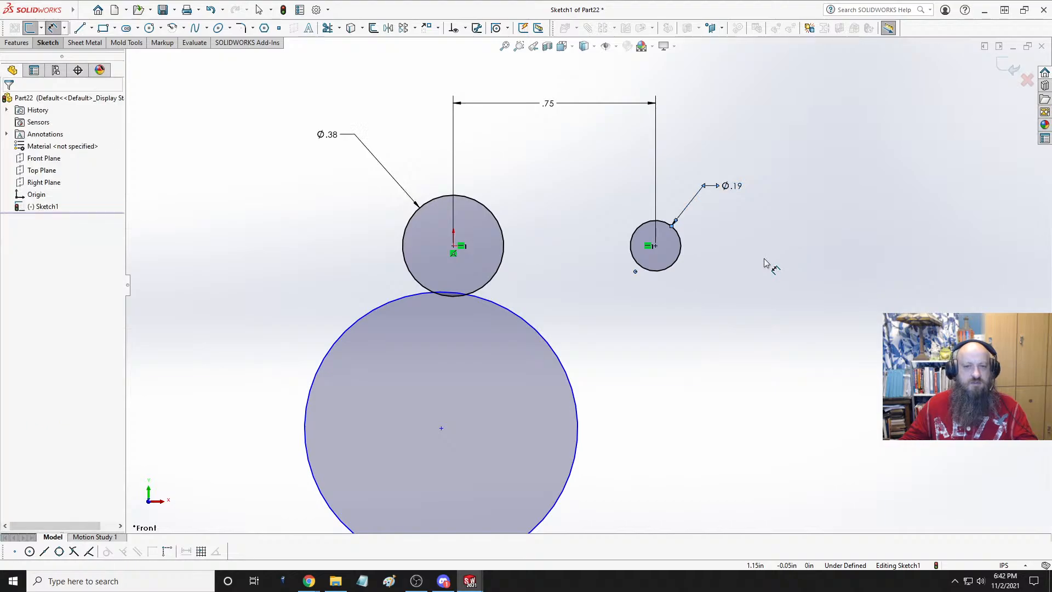
key(f)
drag(402, 348, 527, 347)
click(478, 266)
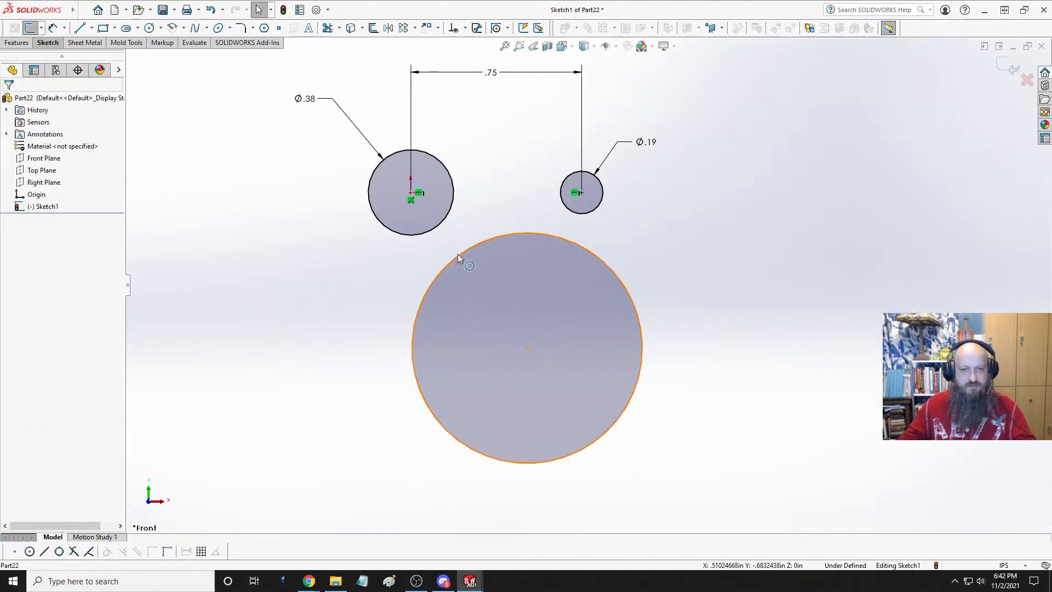
click(458, 255)
ctrl+click(437, 233)
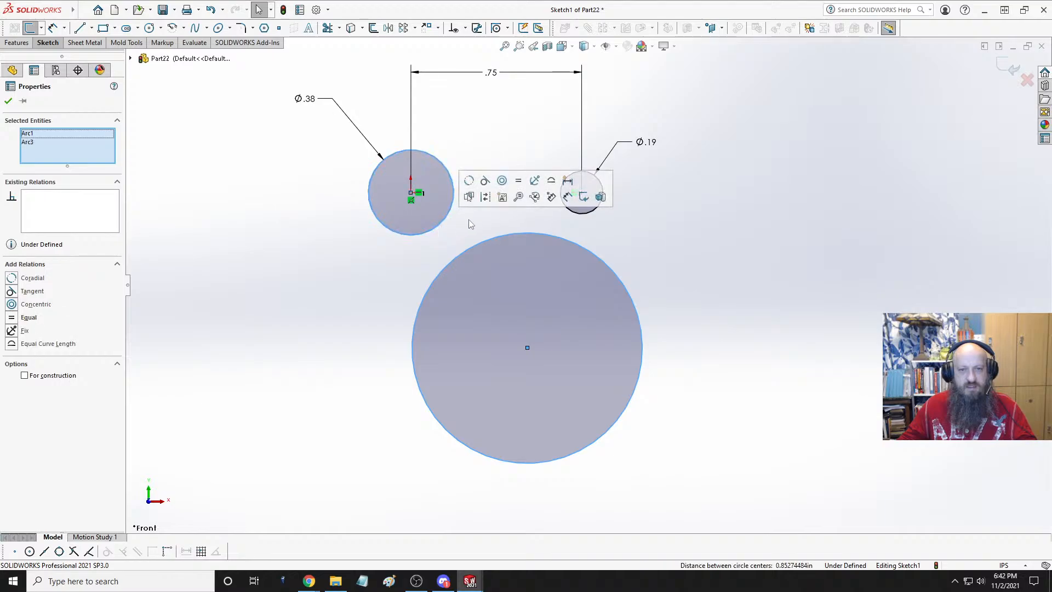
click(485, 188)
click(711, 271)
- Add a Tangent relation between the large lower circle and the small right circle
click(575, 227)
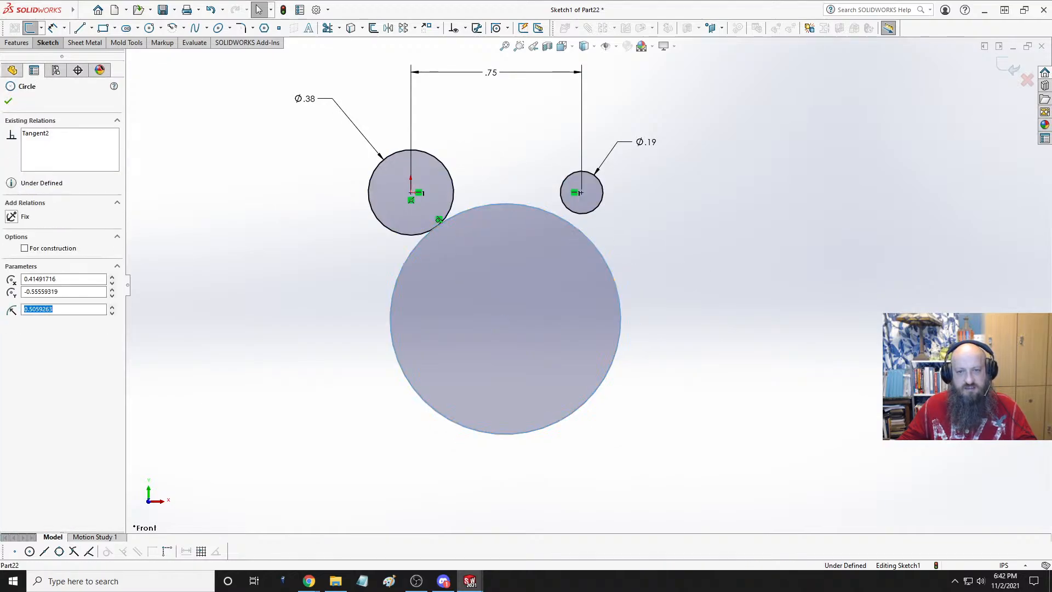
ctrl+click(576, 213)
click(620, 163)
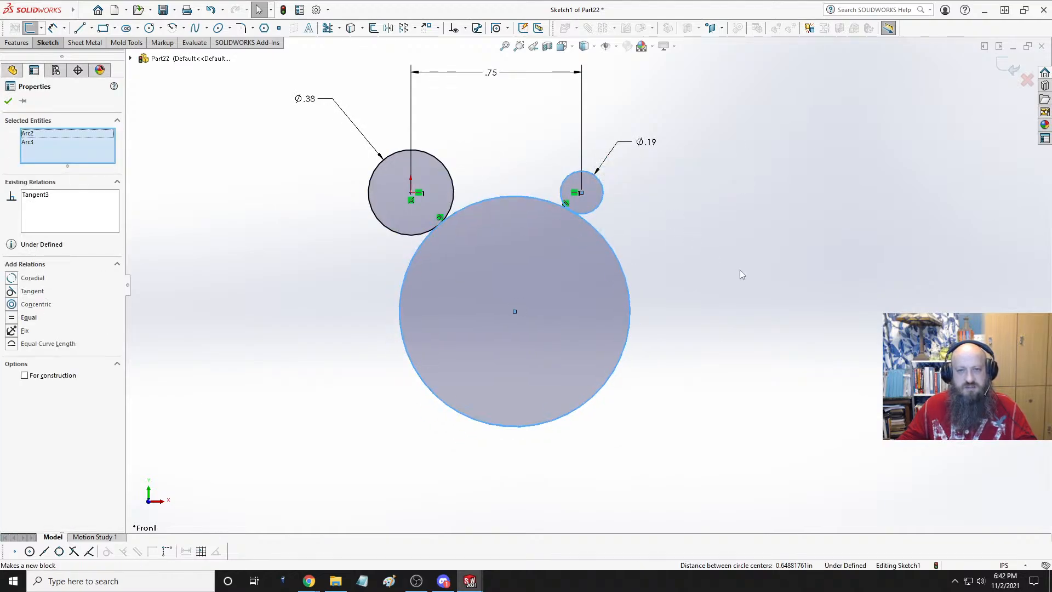
click(707, 287)
- Enlarge the large lower circle by moving its centre down, and dimension its diameter as 1.25 in
drag(518, 314, 550, 337)
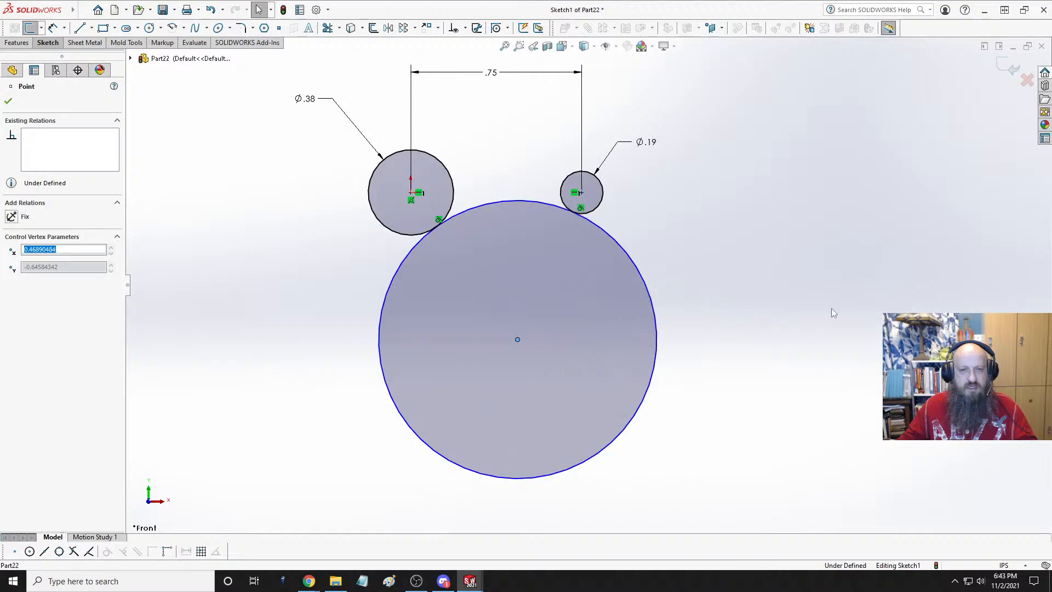
click(818, 308)
click(52, 30)
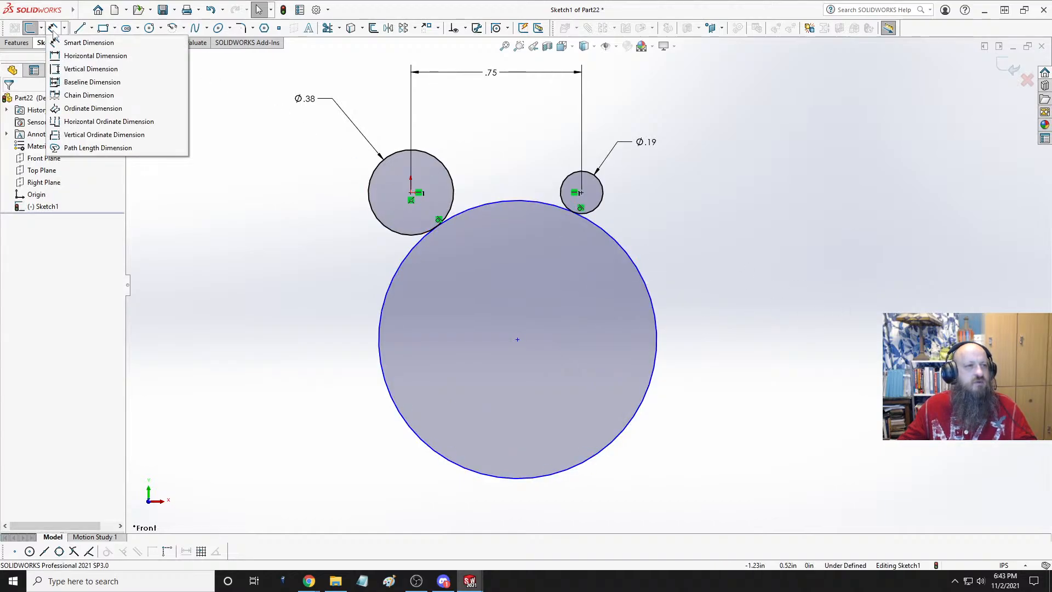
click(58, 42)
click(657, 310)
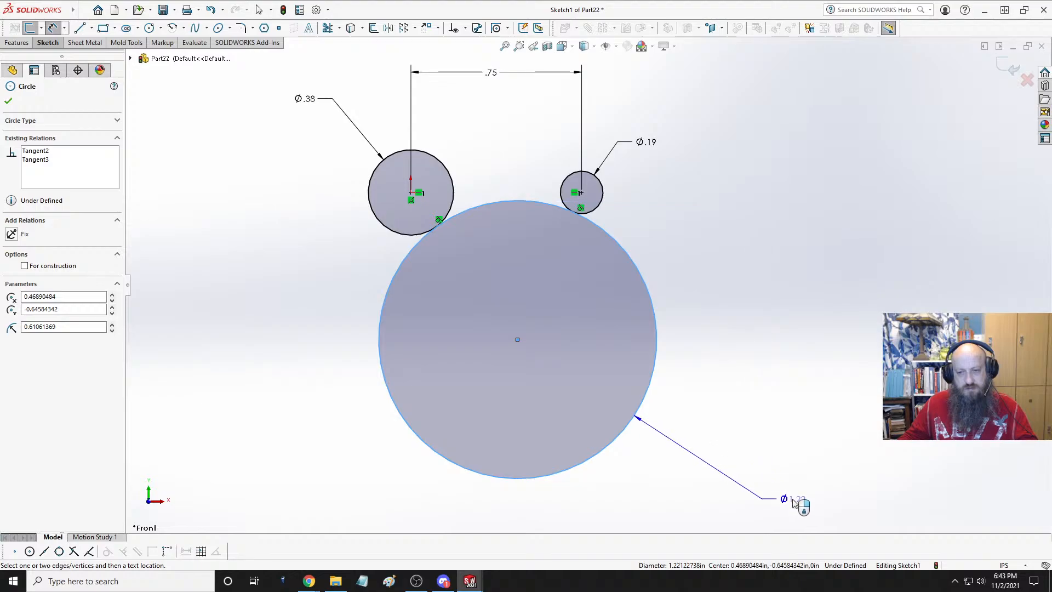
click(783, 487)
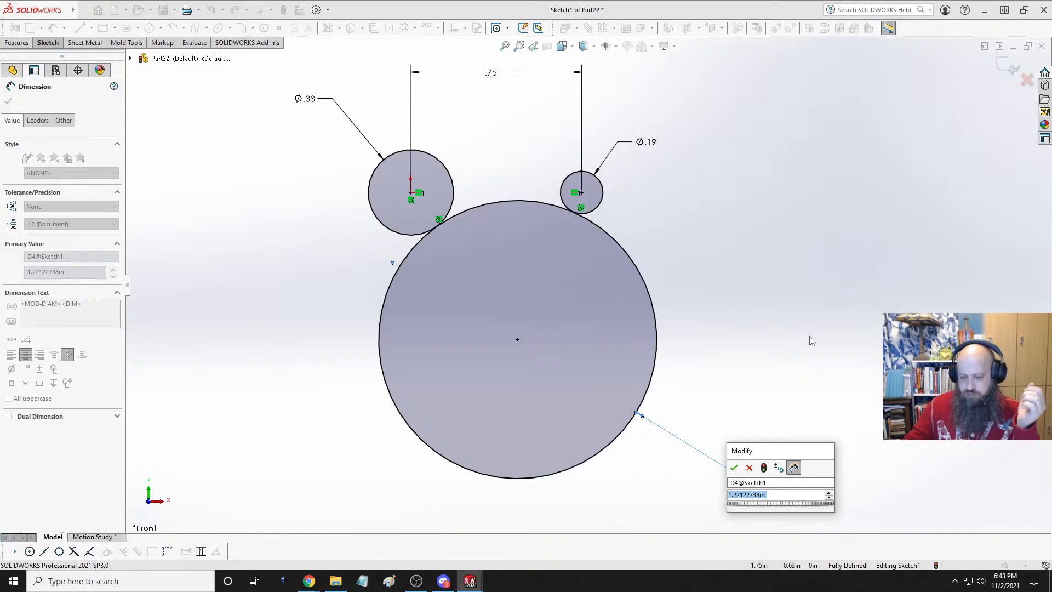
text(1)
key(Return)
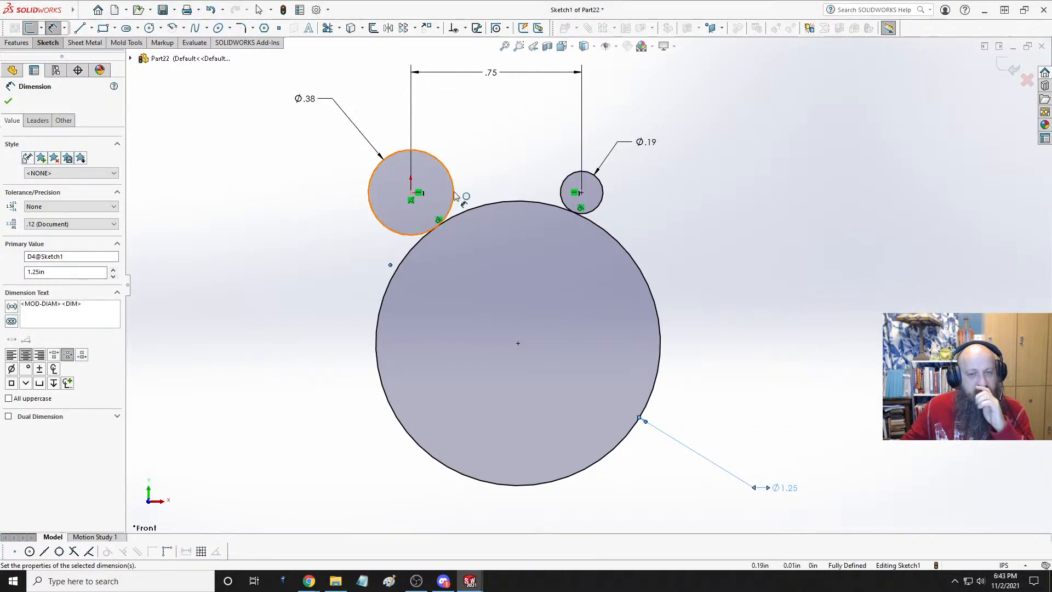
- Sketch a second large circle with a radius of about 0.87 in around the others, and shift its centre slightly right
click(149, 28)
click(454, 325)
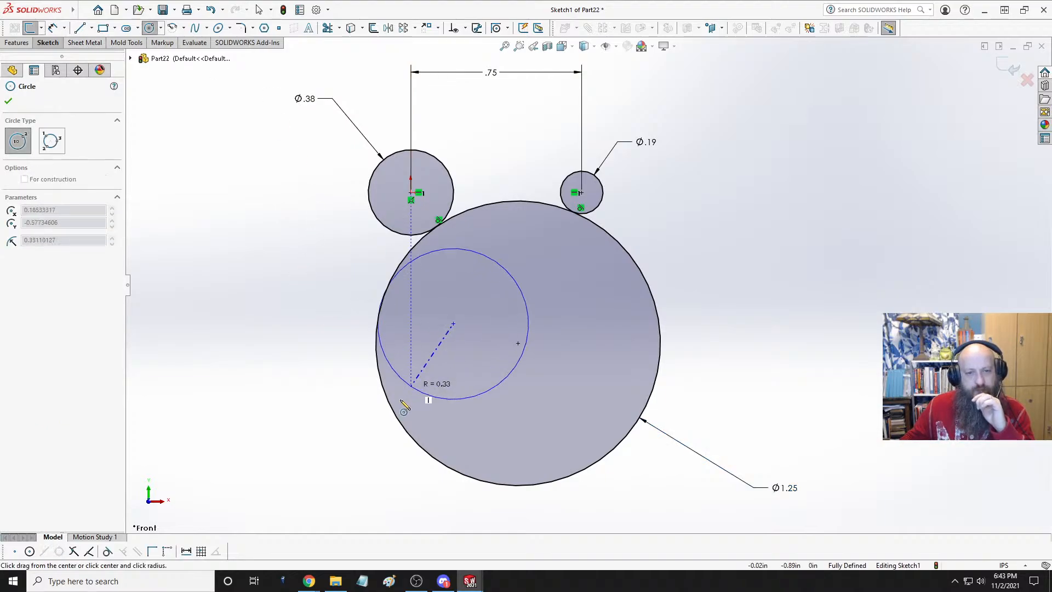
click(329, 482)
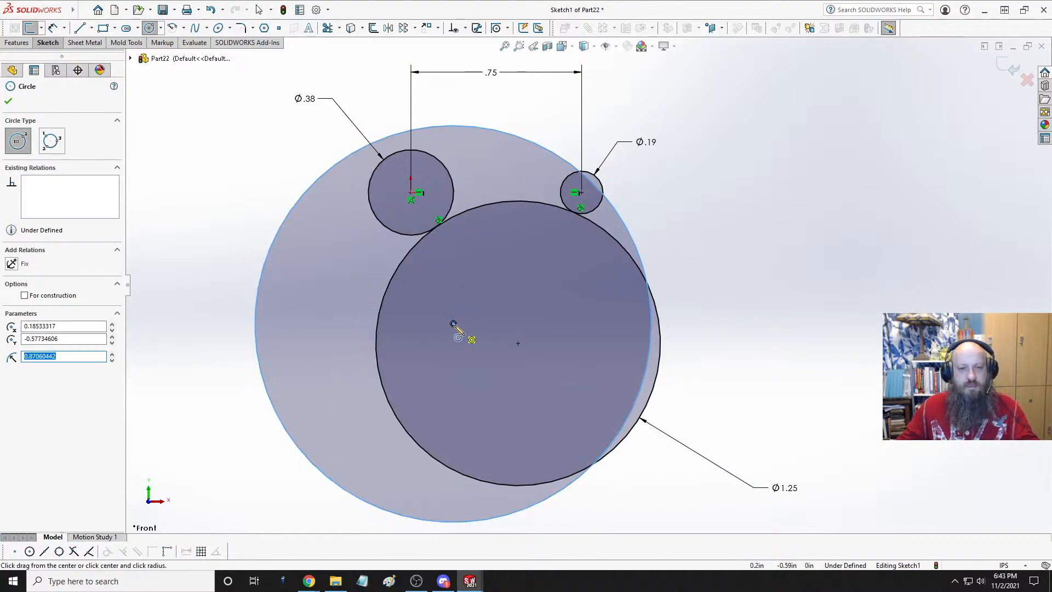
key(Escape)
drag(454, 324, 485, 319)
key(Escape)
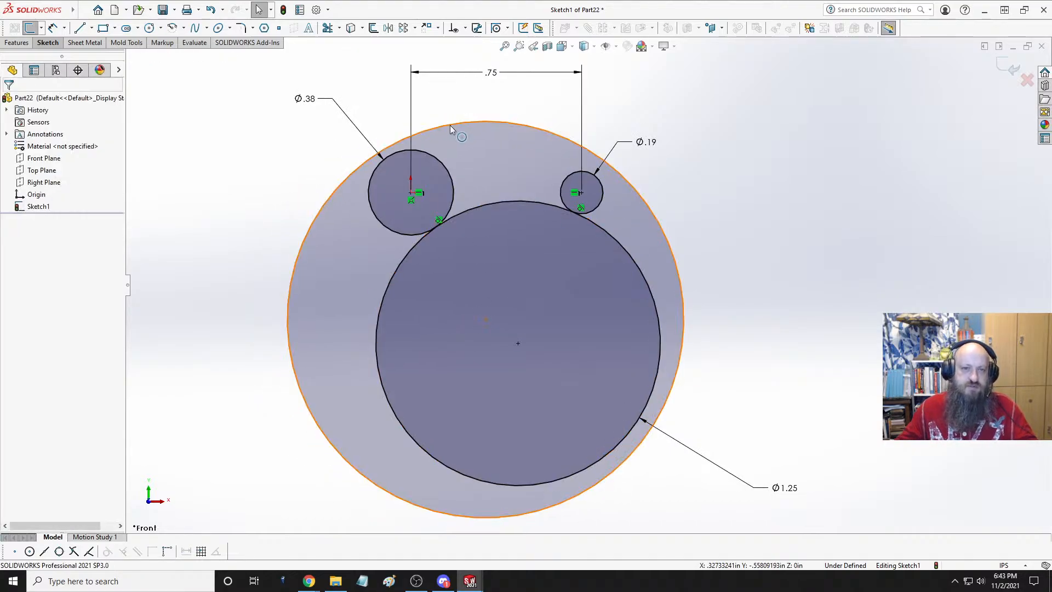
- Make the outer circle tangent to both the circle on the origin and the small right circle
click(442, 133)
click(396, 153)
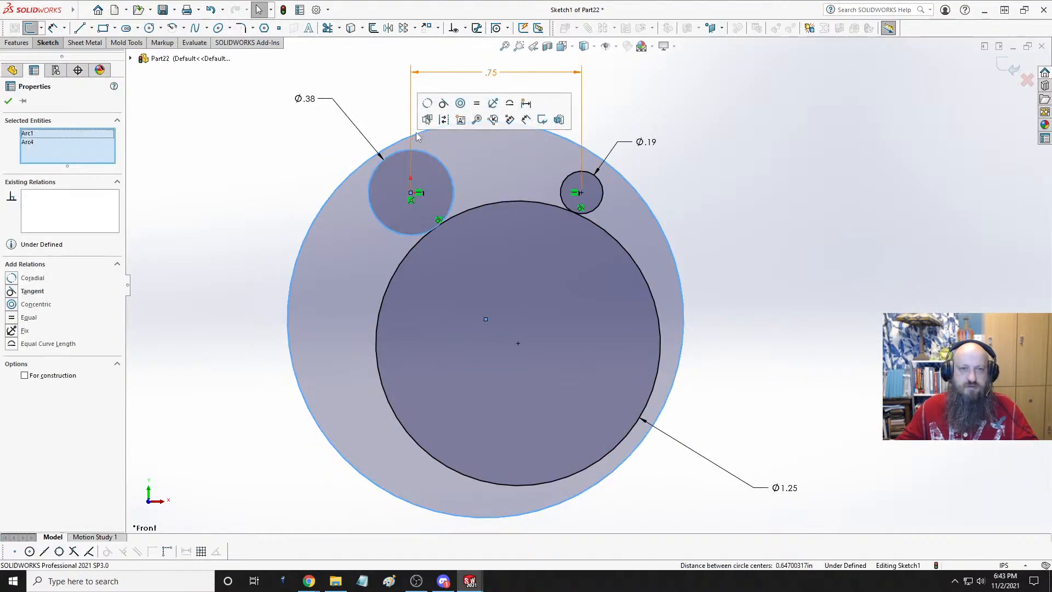
click(443, 105)
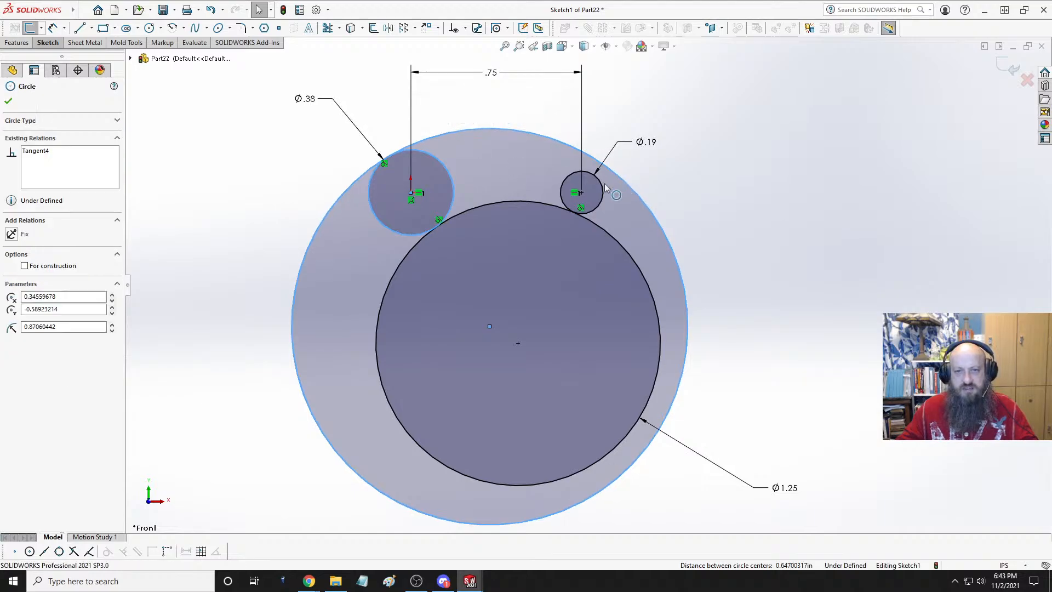
click(601, 184)
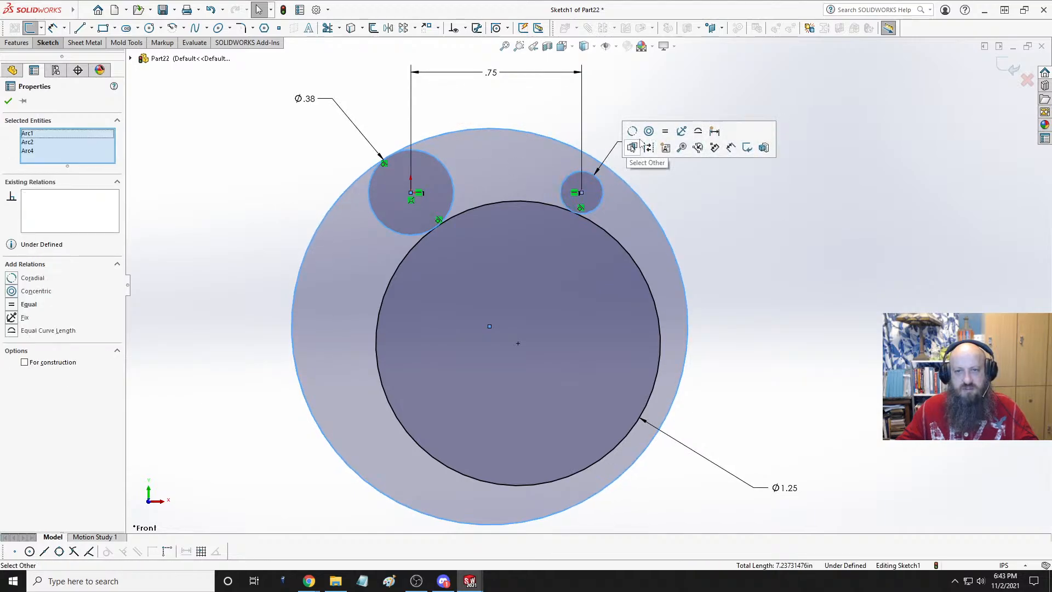
click(686, 206)
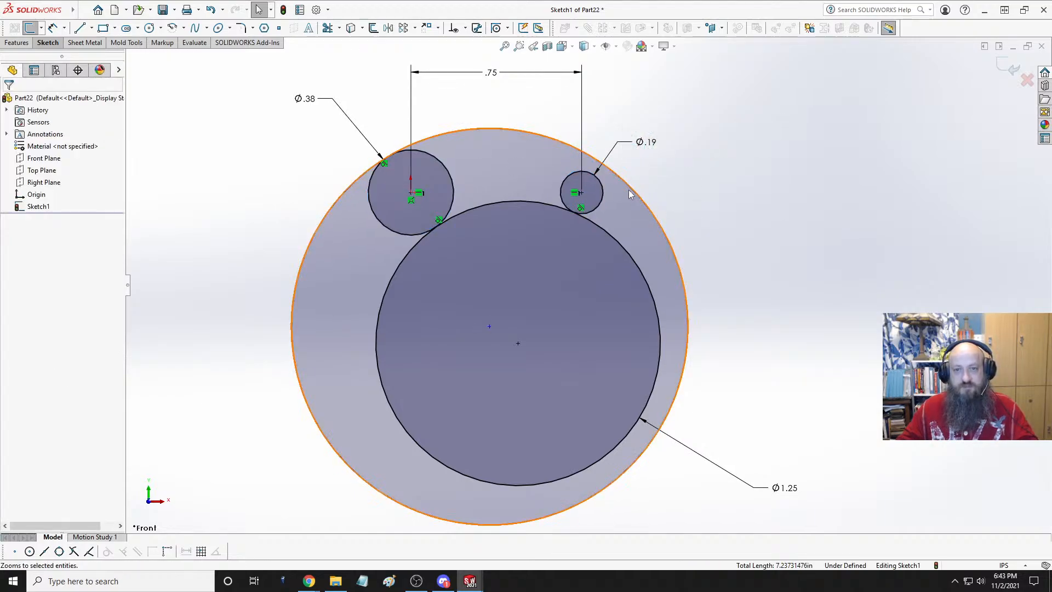
click(601, 185)
ctrl+click(601, 185)
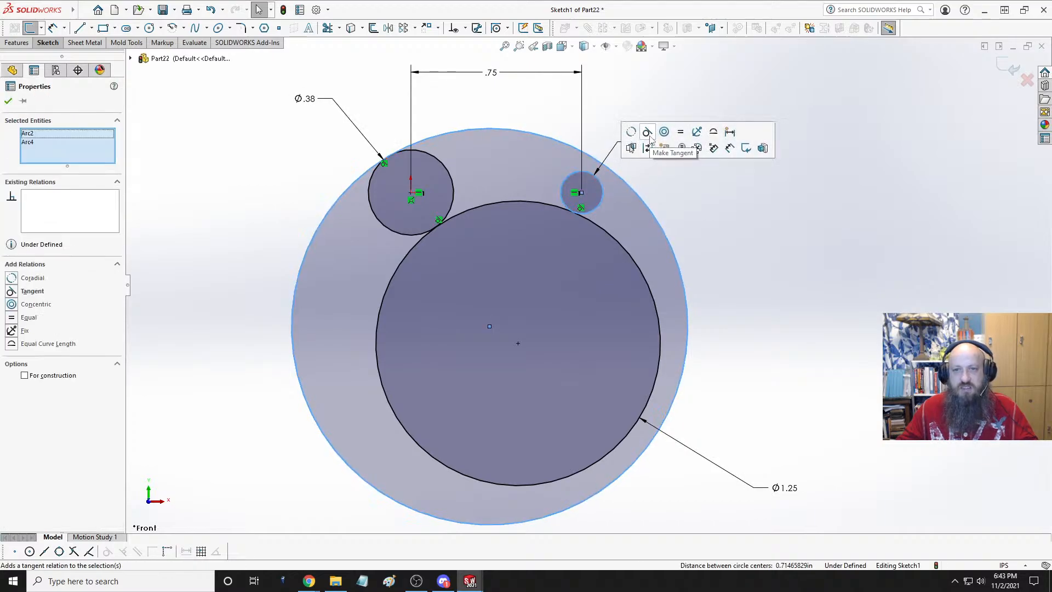
click(645, 133)
click(746, 225)
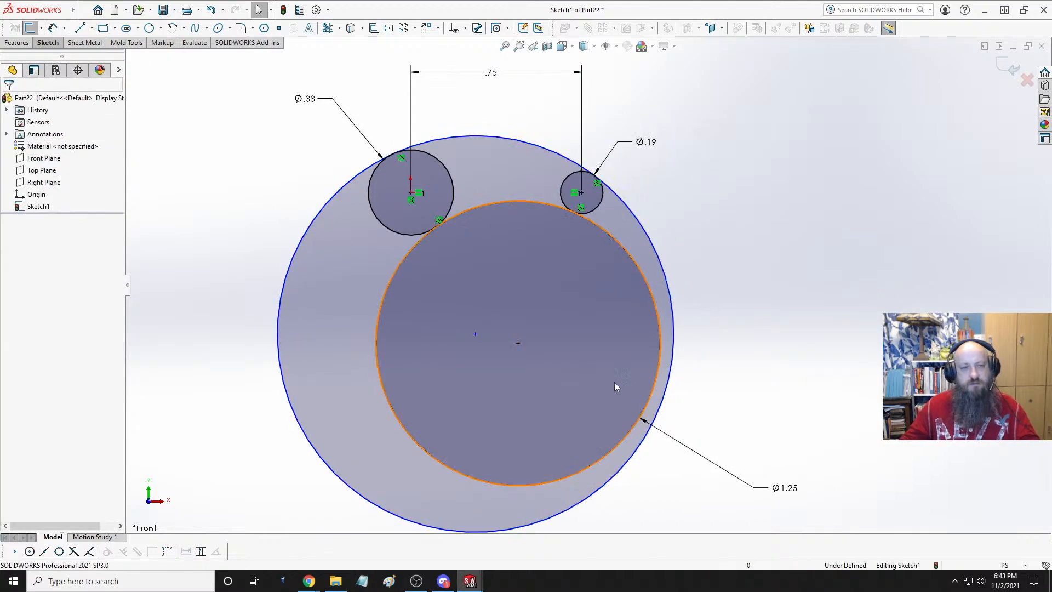
- Shrink the outer circle by moving its centre up, and dimension its diameter as 1.625 in
drag(476, 334, 496, 295)
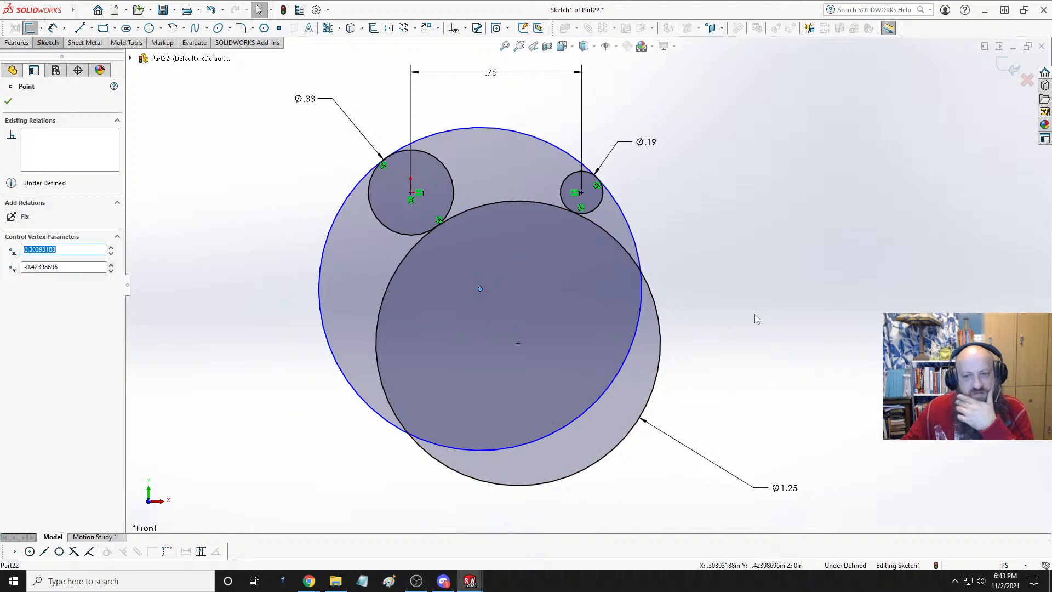
click(185, 125)
click(52, 29)
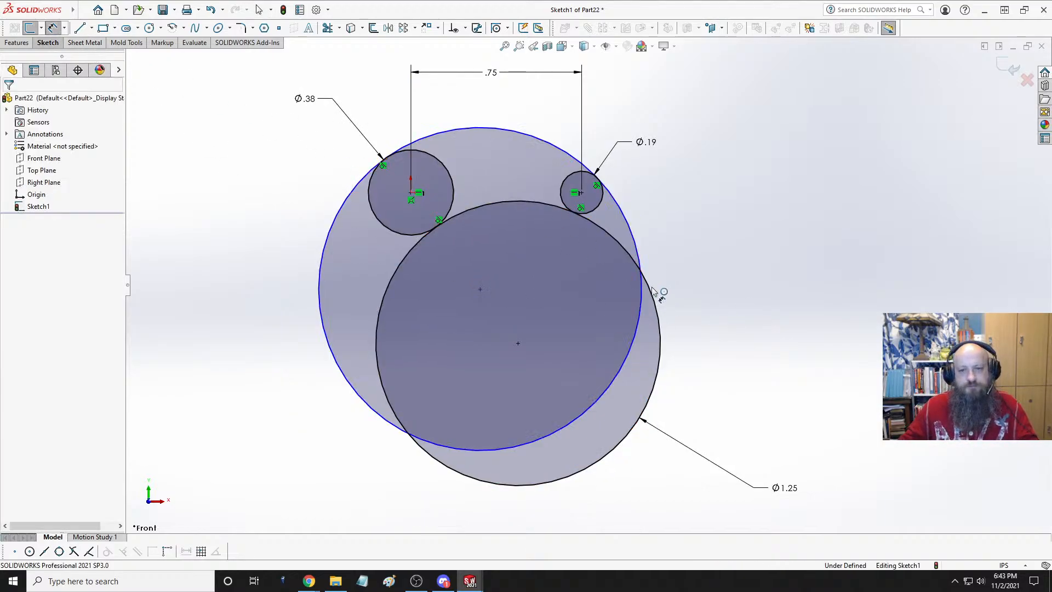
click(641, 248)
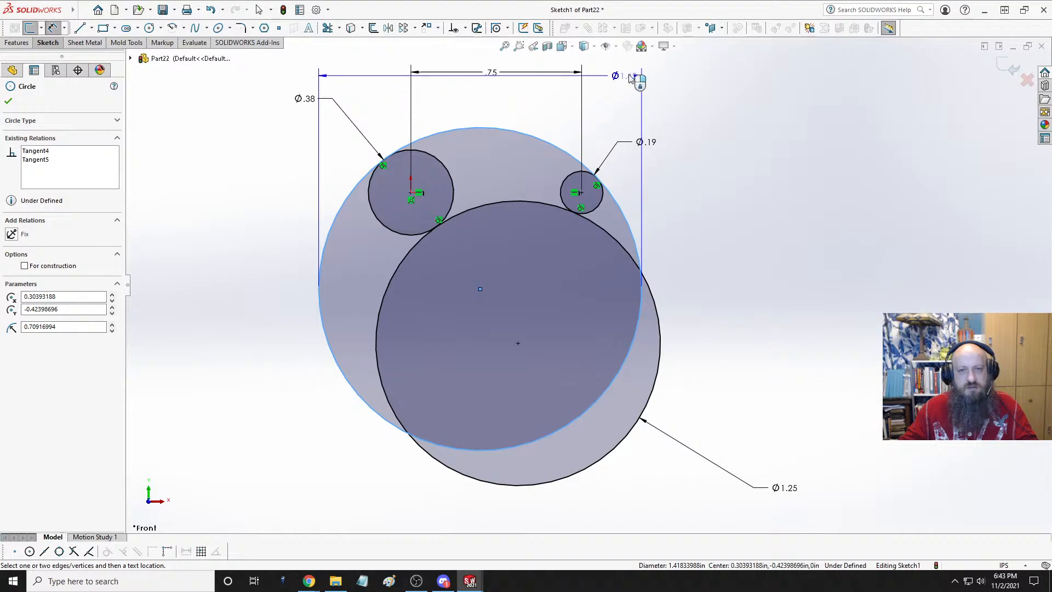
click(673, 70)
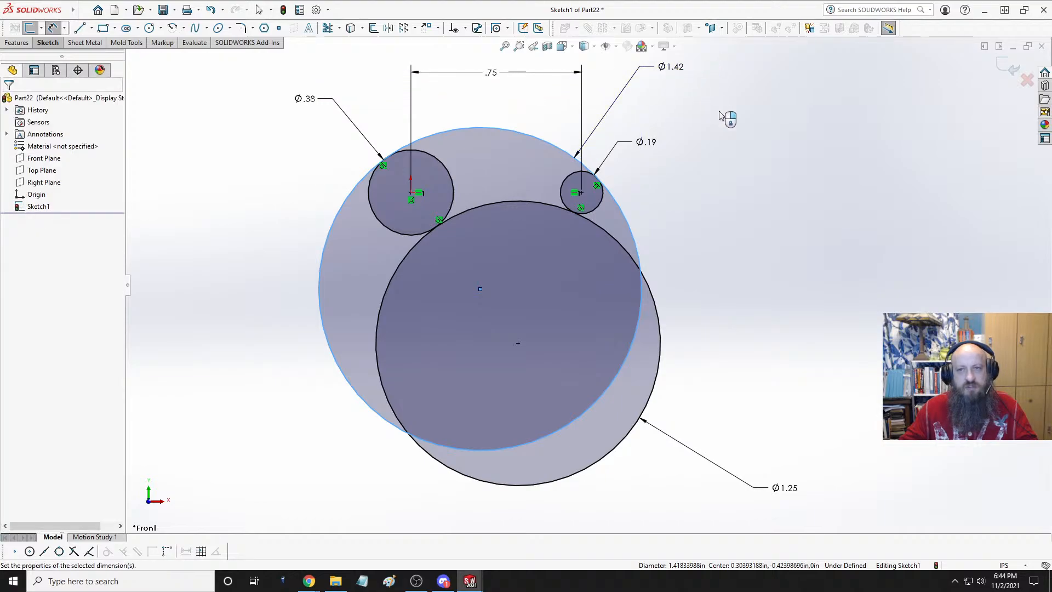
text(1.5)
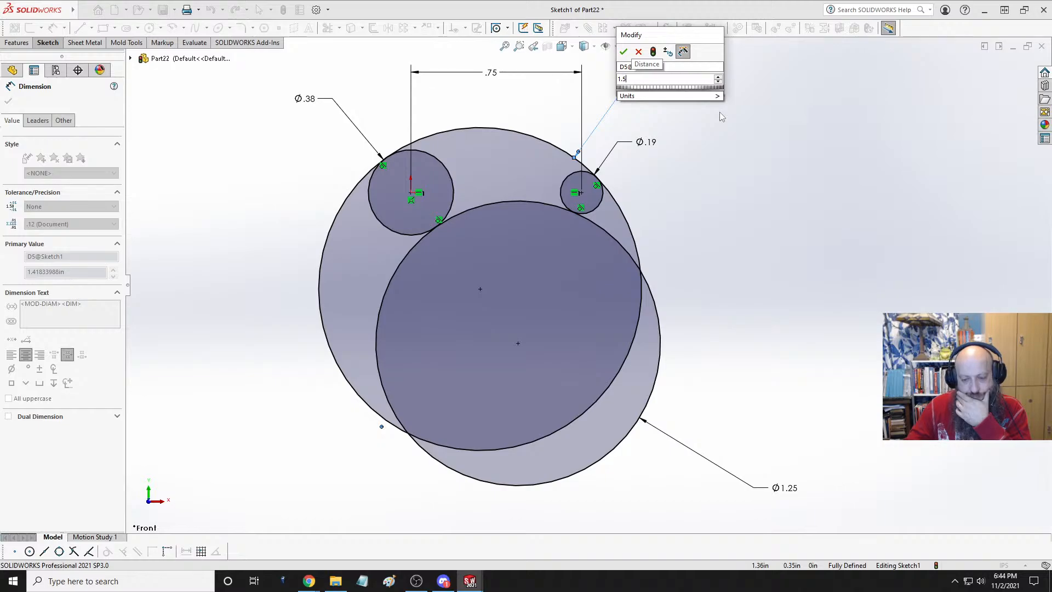
key(BackSpace)
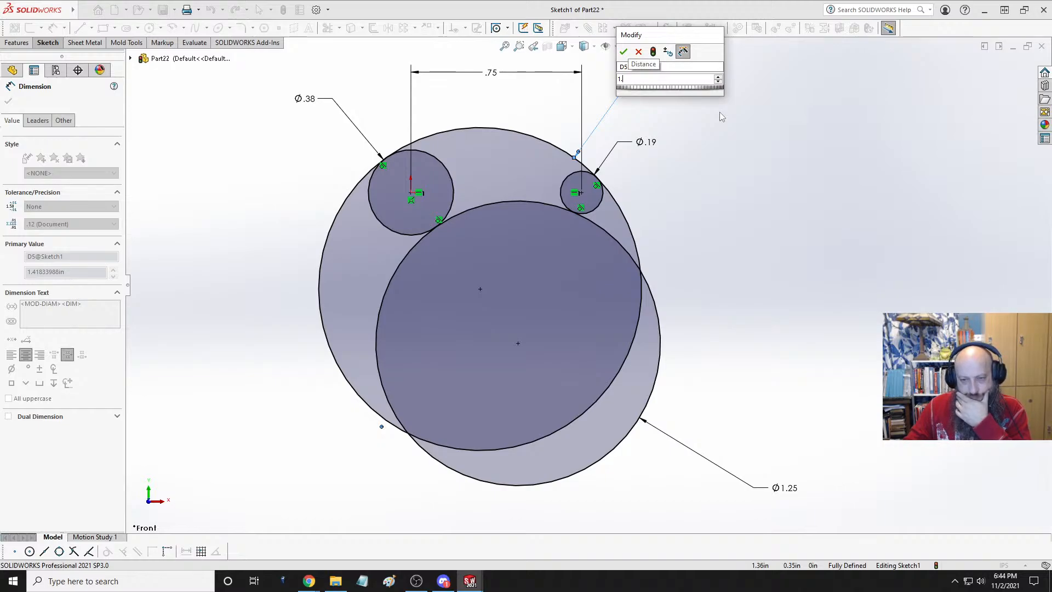
text(625)
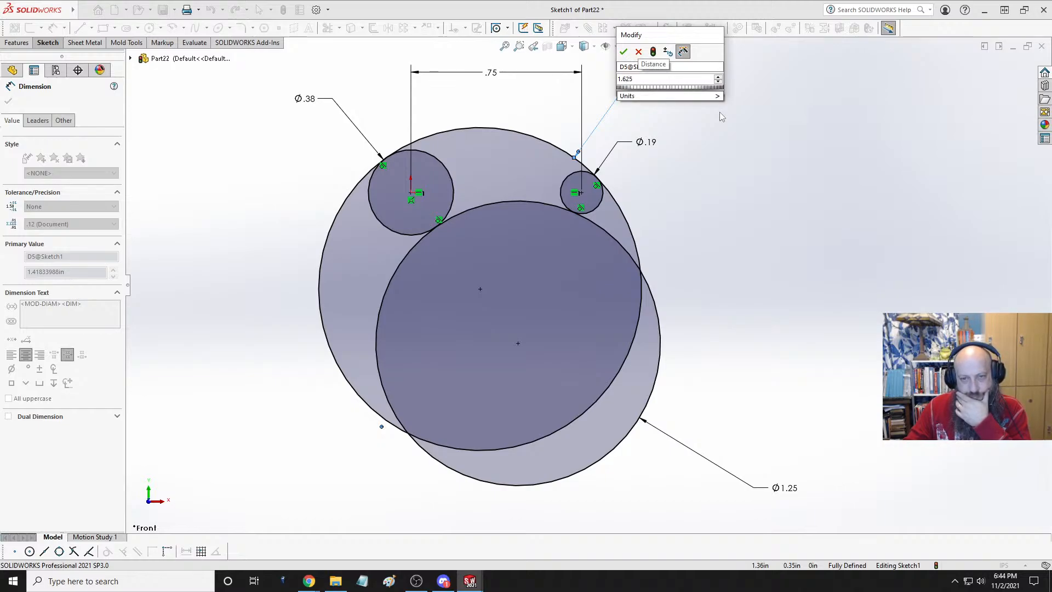
key(Return)
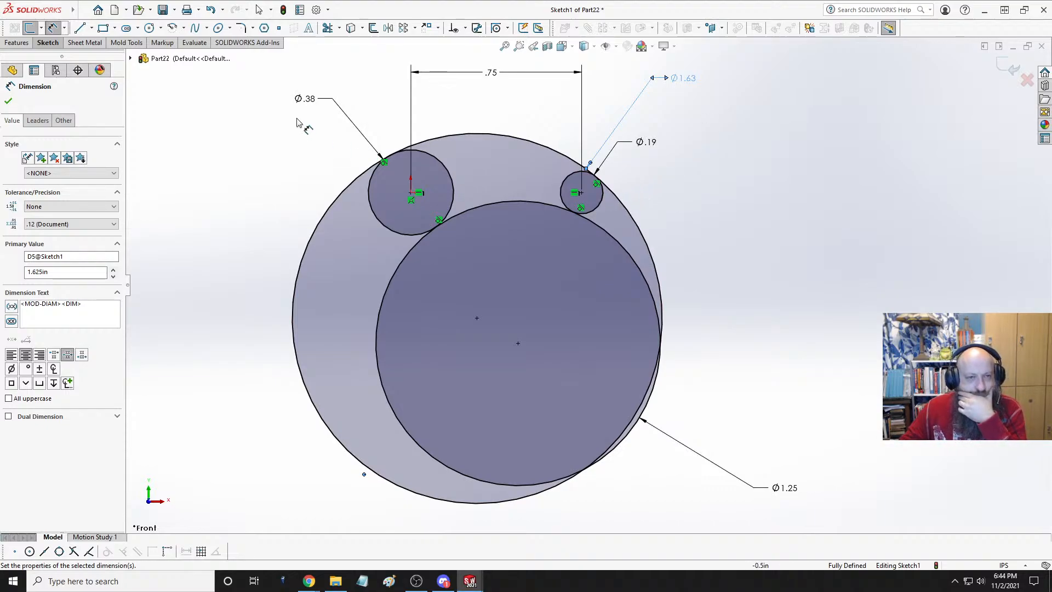
- Set the diameter of the circle on the origin to 0.25 in
double_click(305, 100)
text(.5)
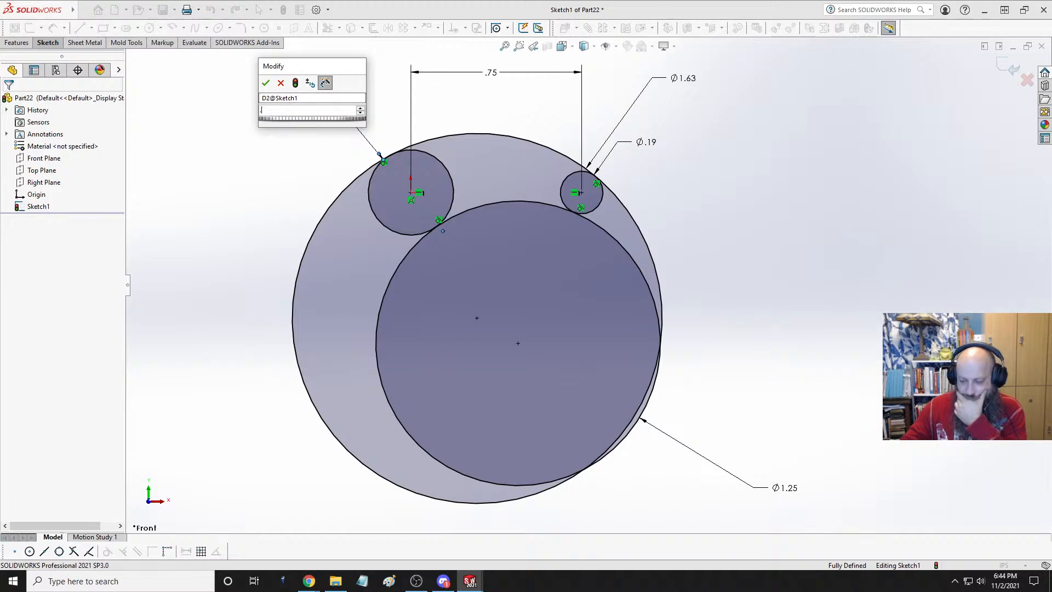
key(Return)
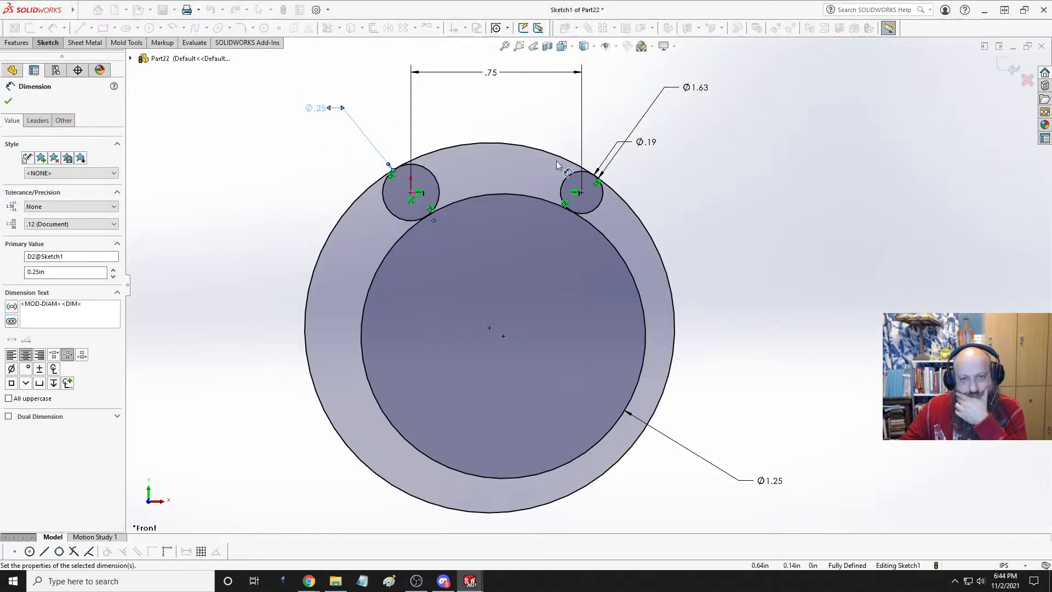
- Set the diameter of the small right circle to 0.0625 in
double_click(650, 143)
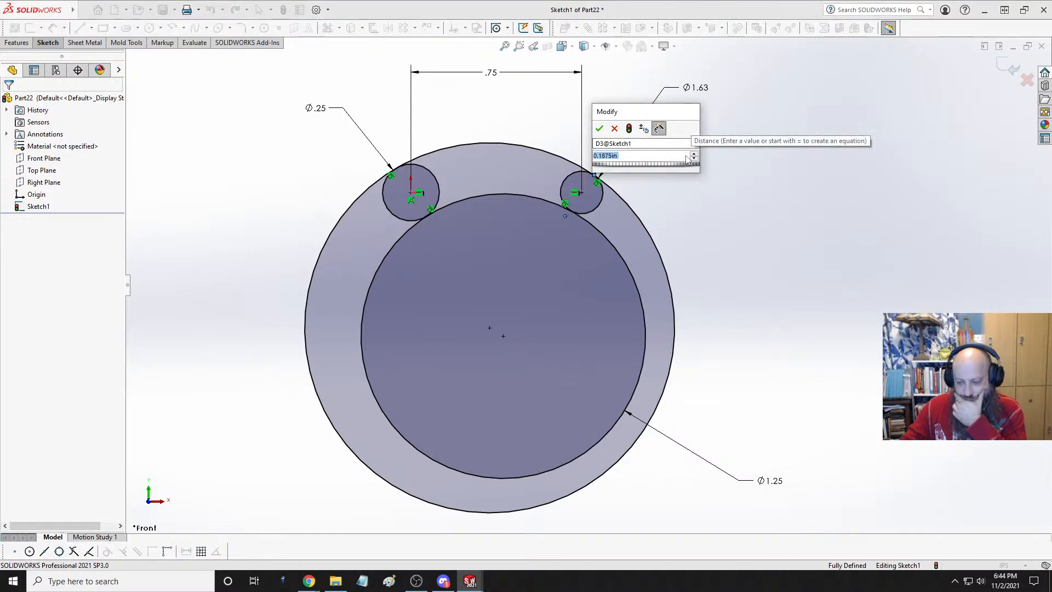
text(.0625)
key(Return)
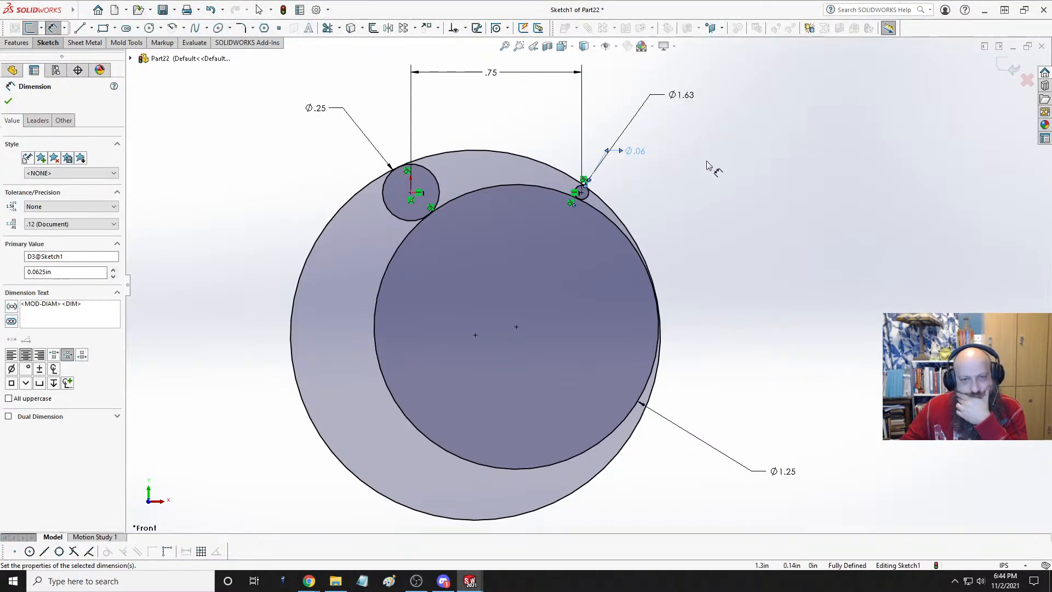
key(Escape)
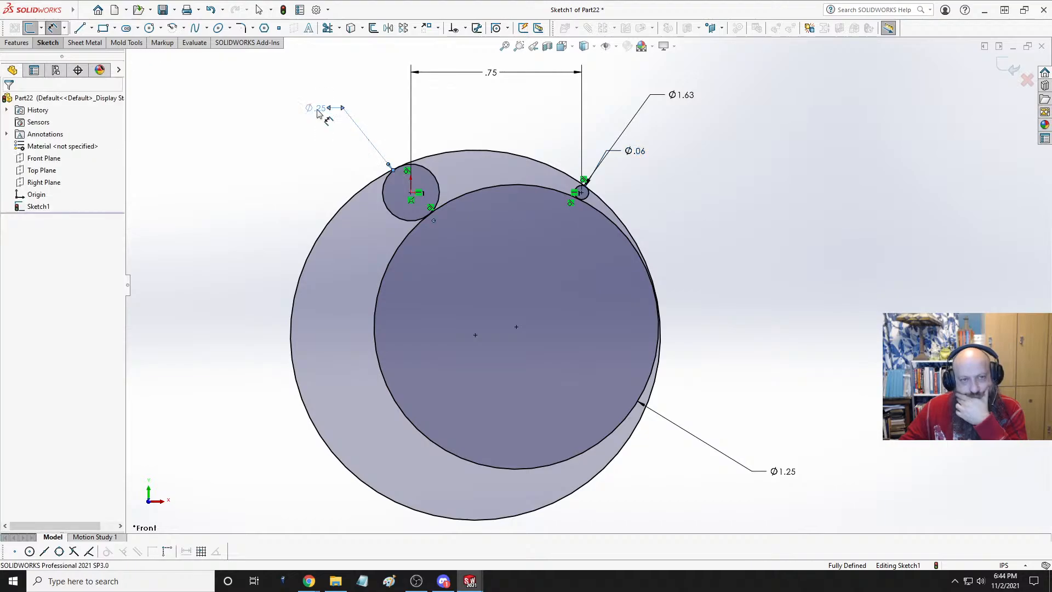
- Set the diameter of the circle on the origin to 0.125 in
double_click(320, 109)
text(.25)
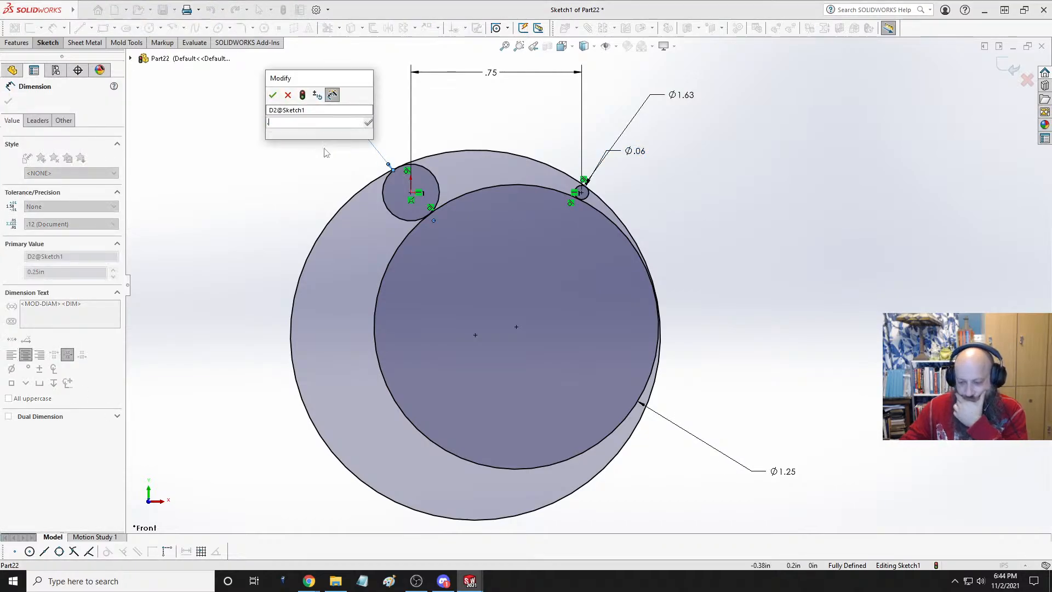
key(Return)
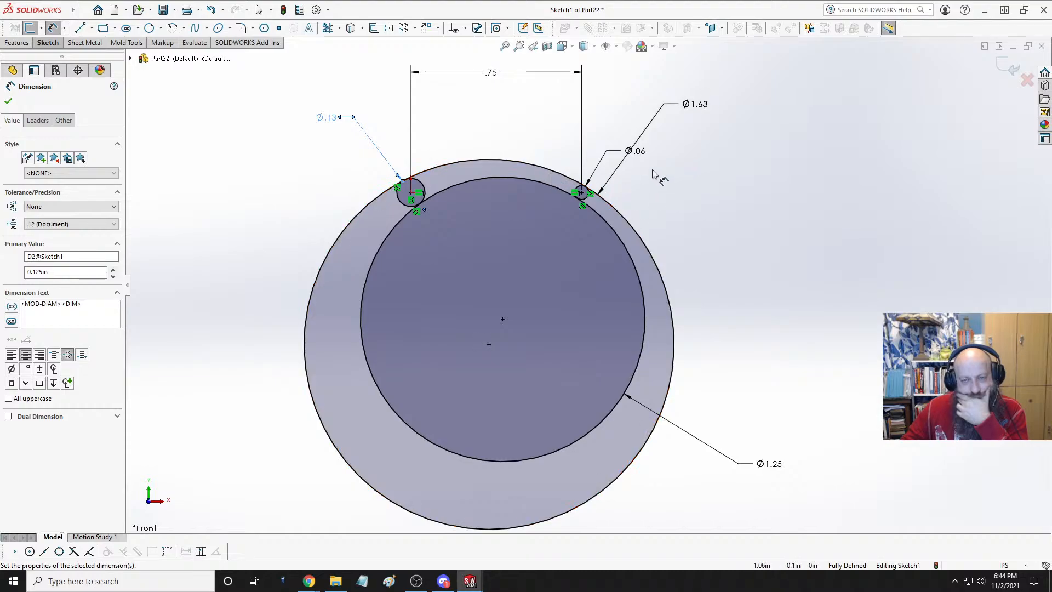
- Set the diameter of the circle on the origin to 0.1875 in
double_click(327, 121)
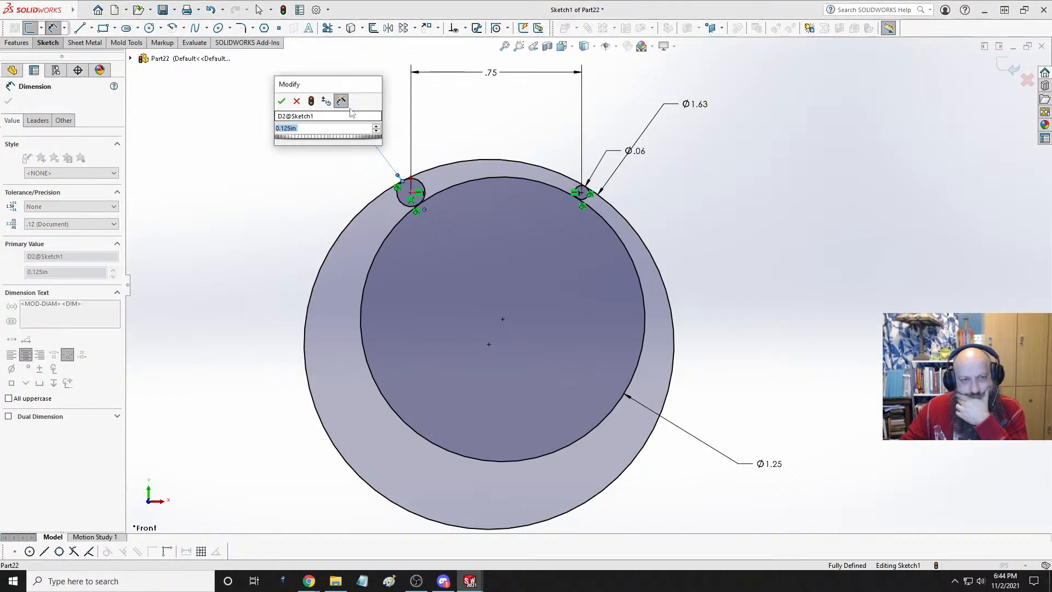
key(BackSpace)
text(3/16)
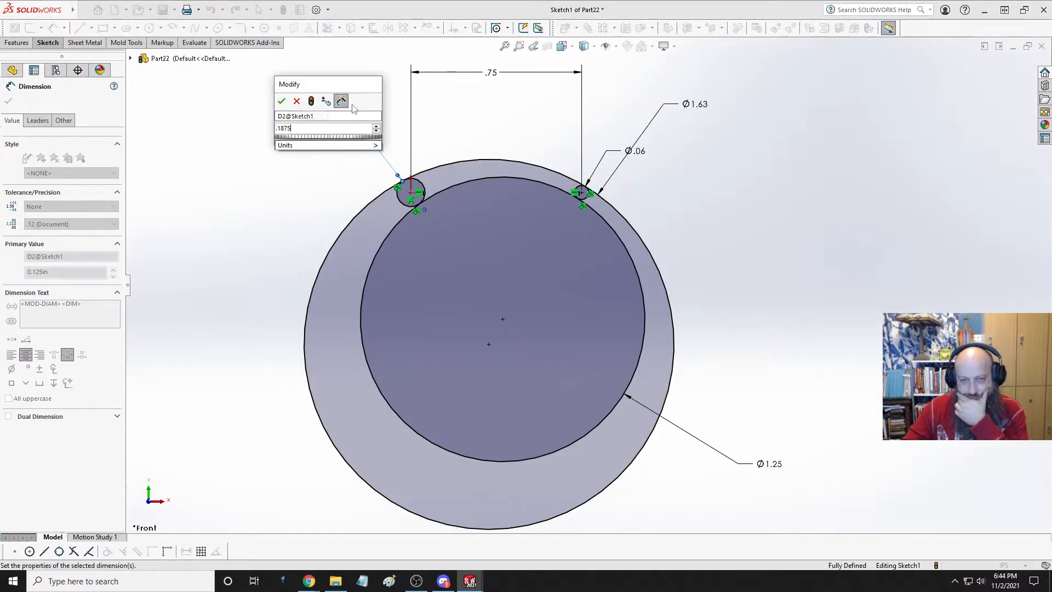
key(Return)
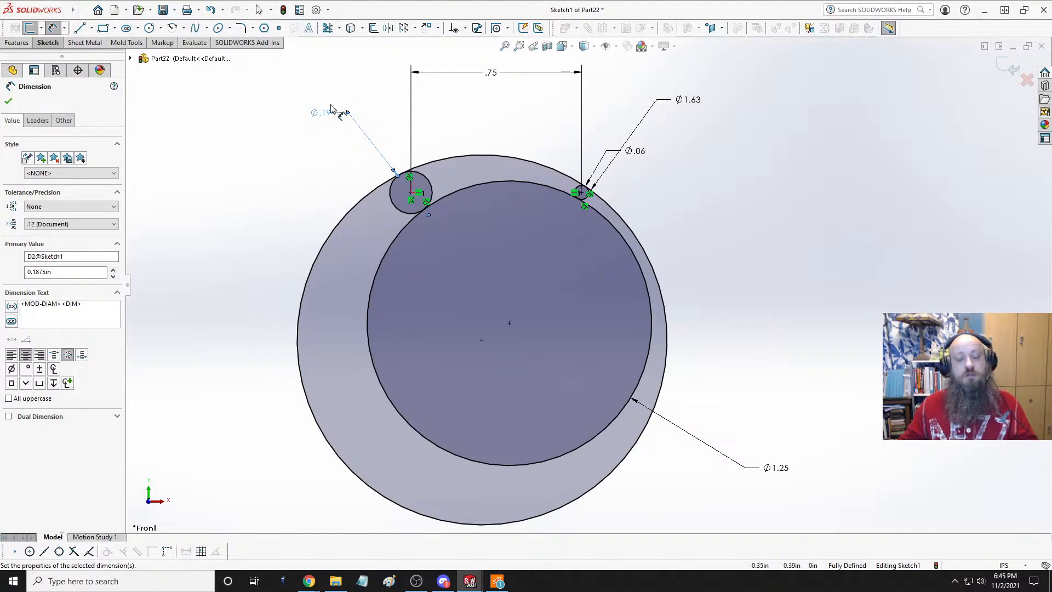
click(748, 259)
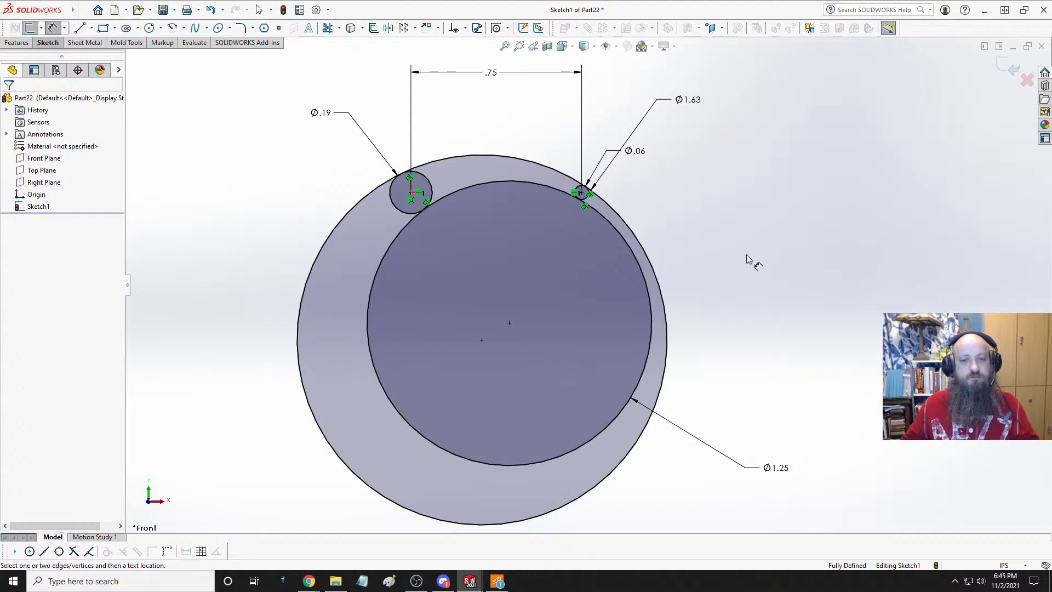
- Trim the four tangent circles down to a closed, curved airfoil outline with rounded ends, and finish the sketch
click(328, 28)
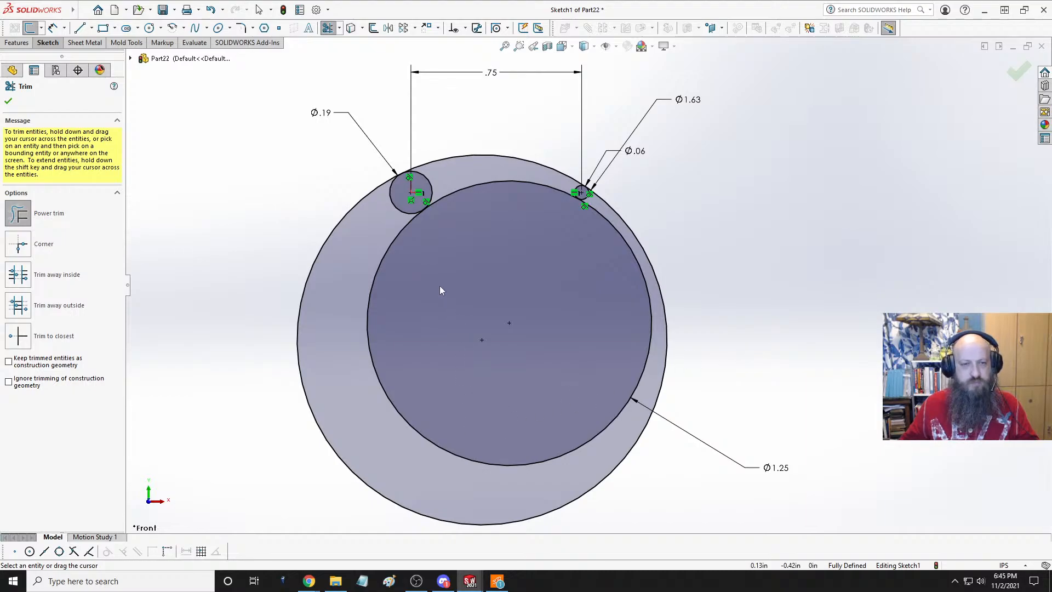
drag(436, 175, 418, 188)
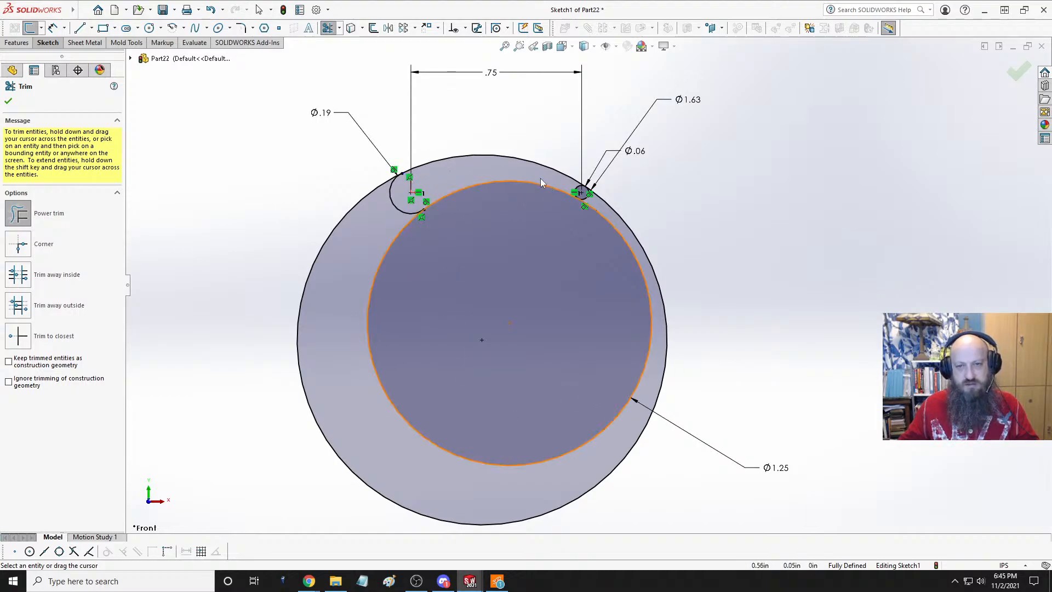
scroll(583, 178, down, 4)
scroll(498, 222, up, 5)
mouse_move(457, 325)
mouse_down()
mouse_move(449, 352)
mouse_move(393, 337)
mouse_up()
scroll(607, 292, up, 2)
scroll(607, 292, down, 4)
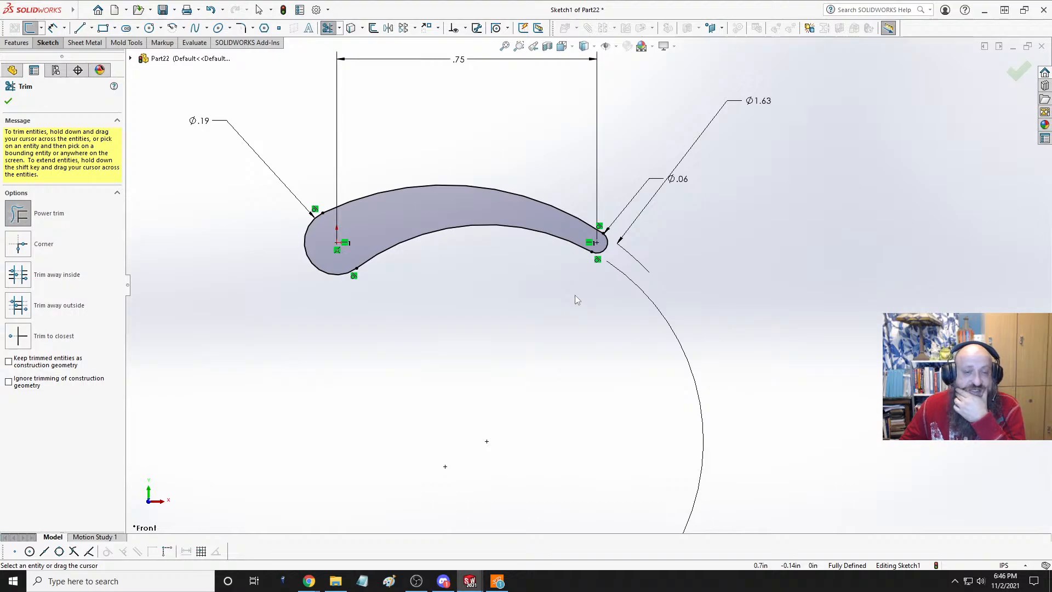
scroll(575, 296, up, 2)
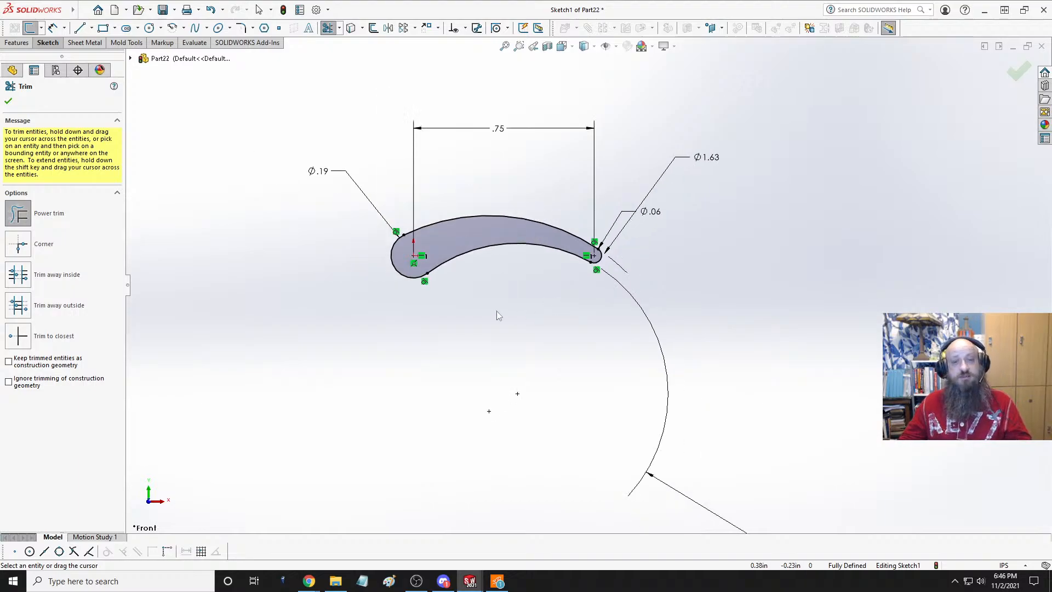
scroll(494, 299, down, 2)
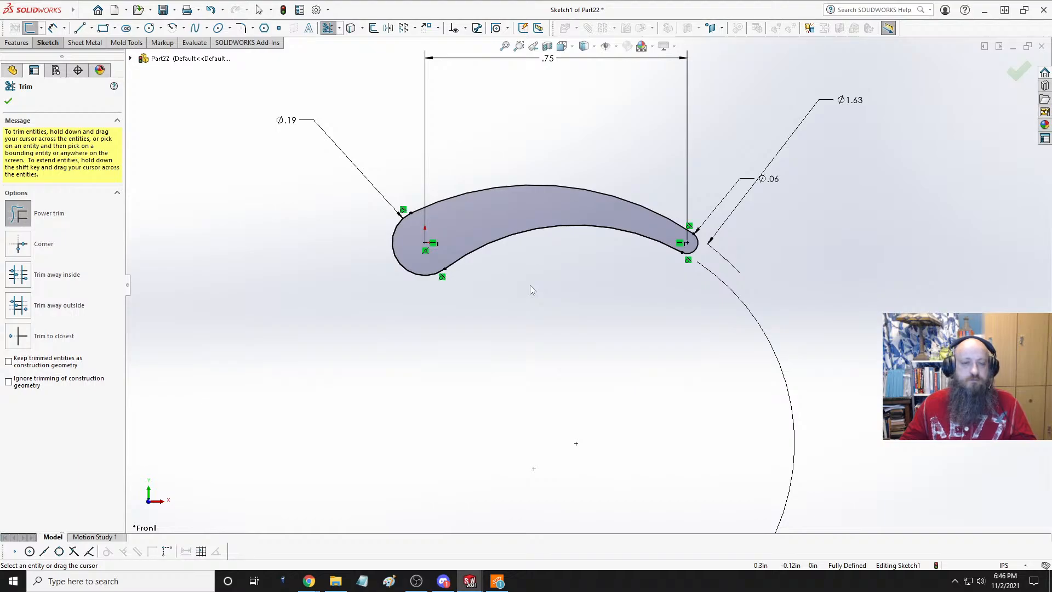
click(1022, 77)
click(998, 70)
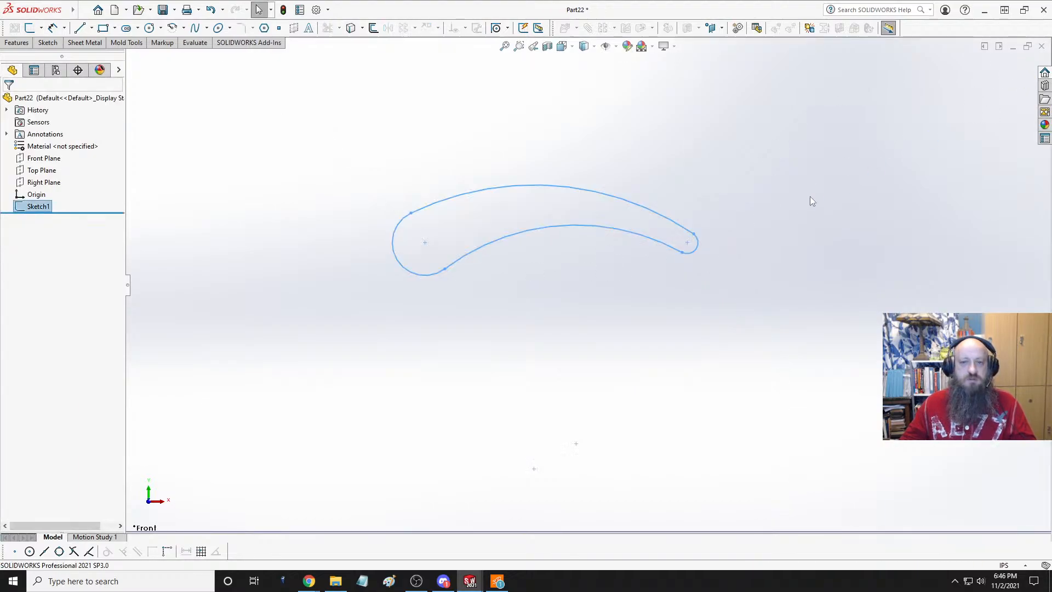
middle_drag(658, 280, 757, 308)
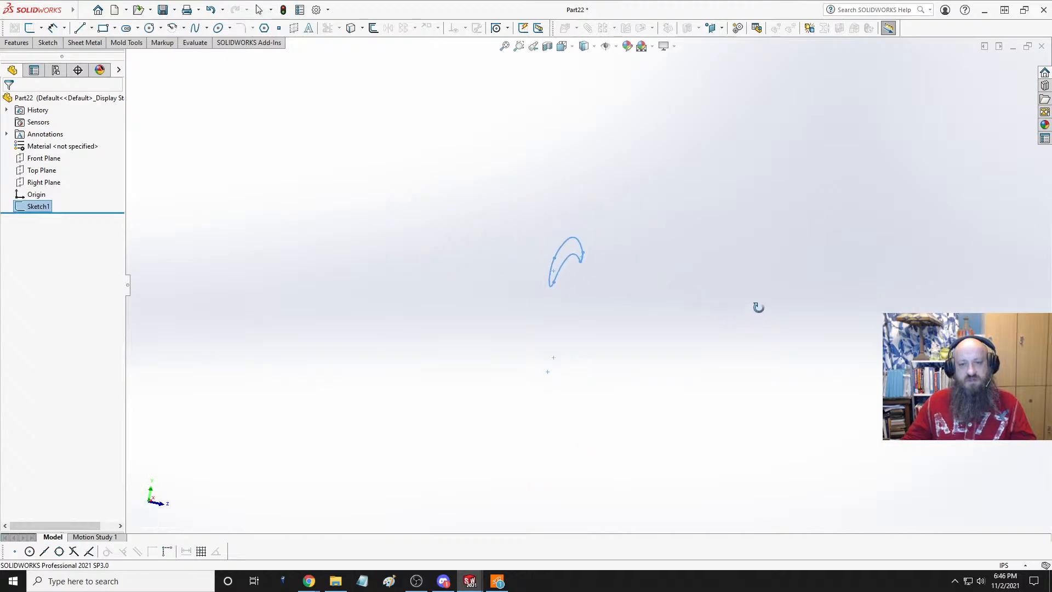
key(space)
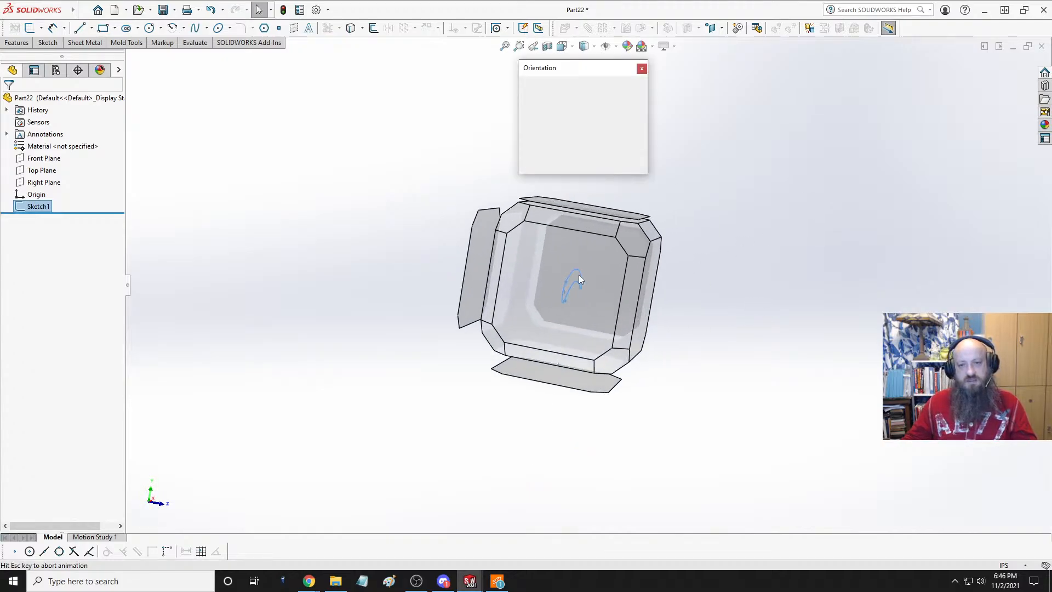
click(545, 324)
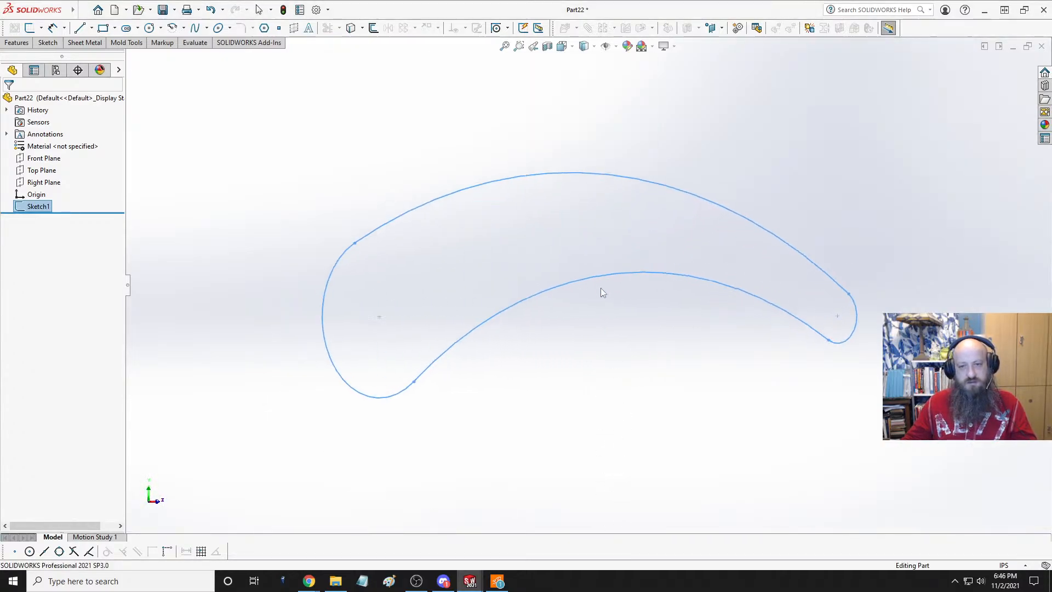
mouse_move(603, 306)
middle_down()
mouse_move(610, 298)
mouse_move(669, 315)
mouse_move(682, 339)
mouse_move(679, 306)
mouse_move(647, 289)
mouse_move(604, 320)
mouse_move(625, 204)
mouse_move(540, 254)
mouse_move(507, 233)
mouse_move(582, 200)
mouse_move(472, 334)
mouse_move(537, 231)
mouse_move(535, 183)
mouse_move(526, 209)
mouse_move(552, 134)
mouse_move(518, 243)
middle_up()
key(space)
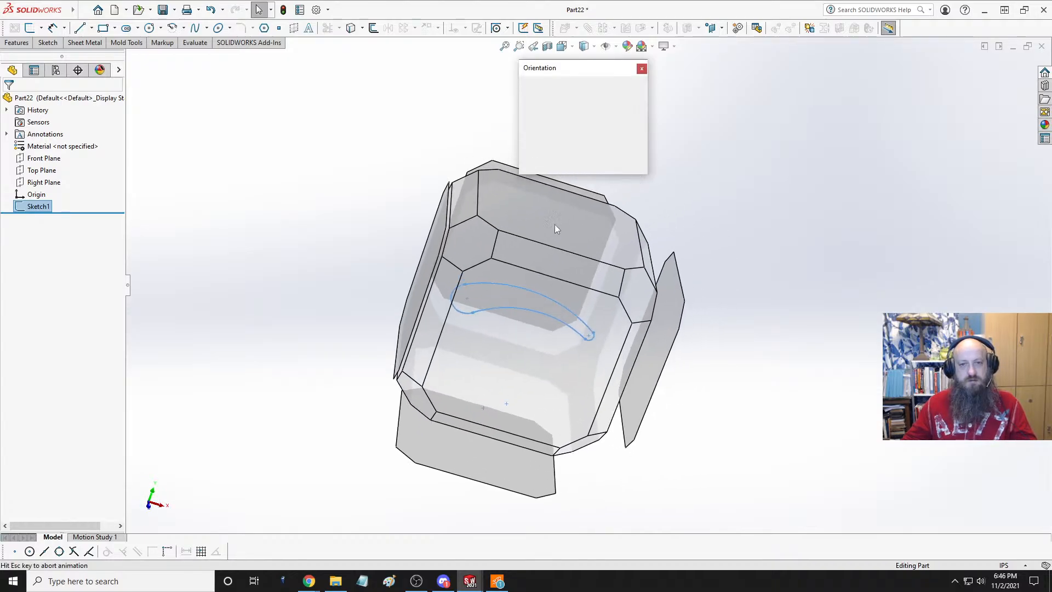
click(464, 370)
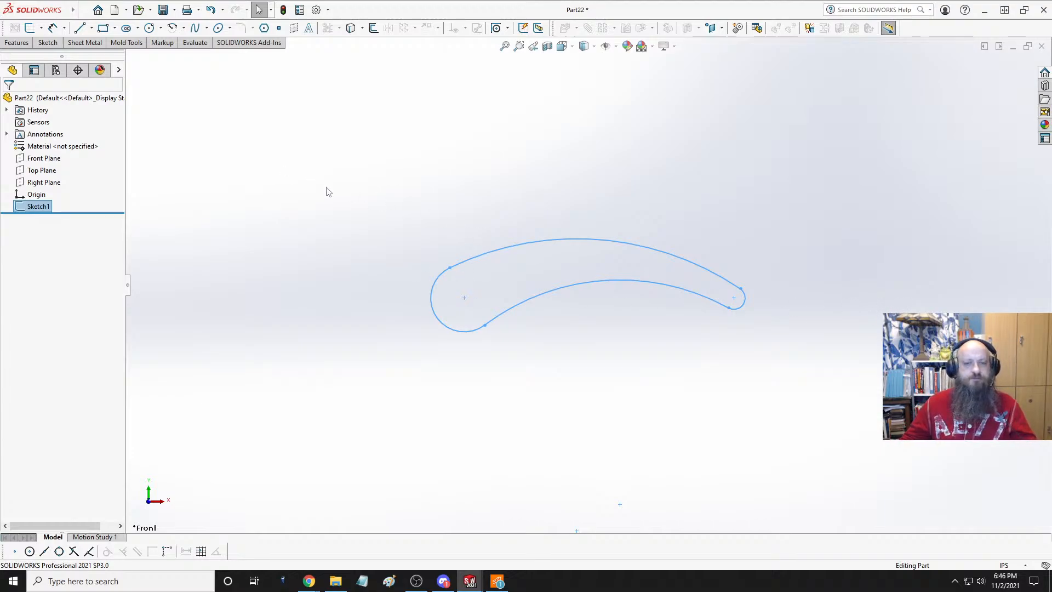
- Extrude the airfoil profile 1 in as a boss with the Mid Plane end condition
click(16, 43)
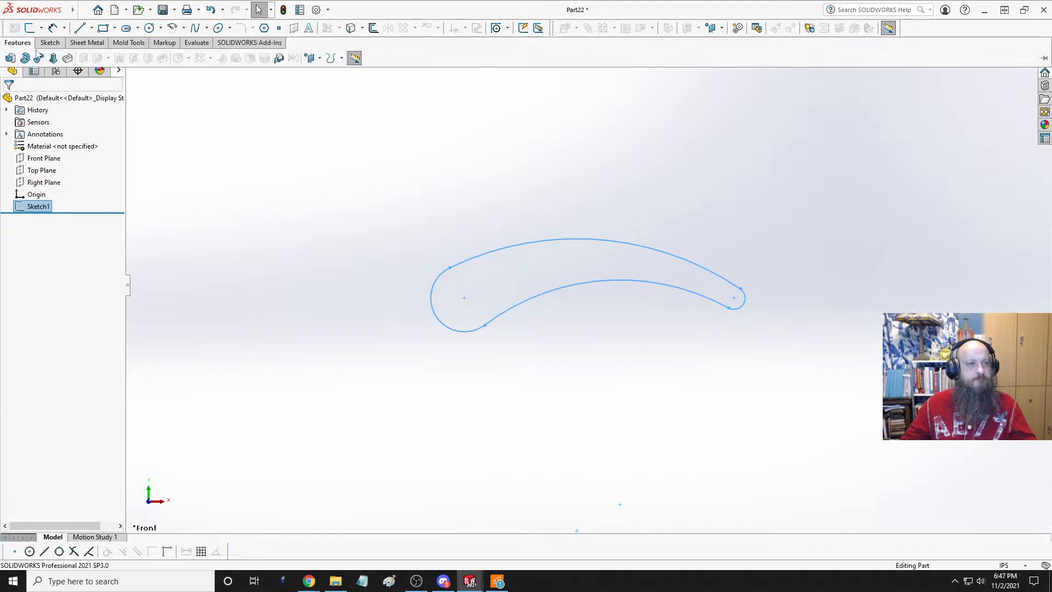
click(10, 58)
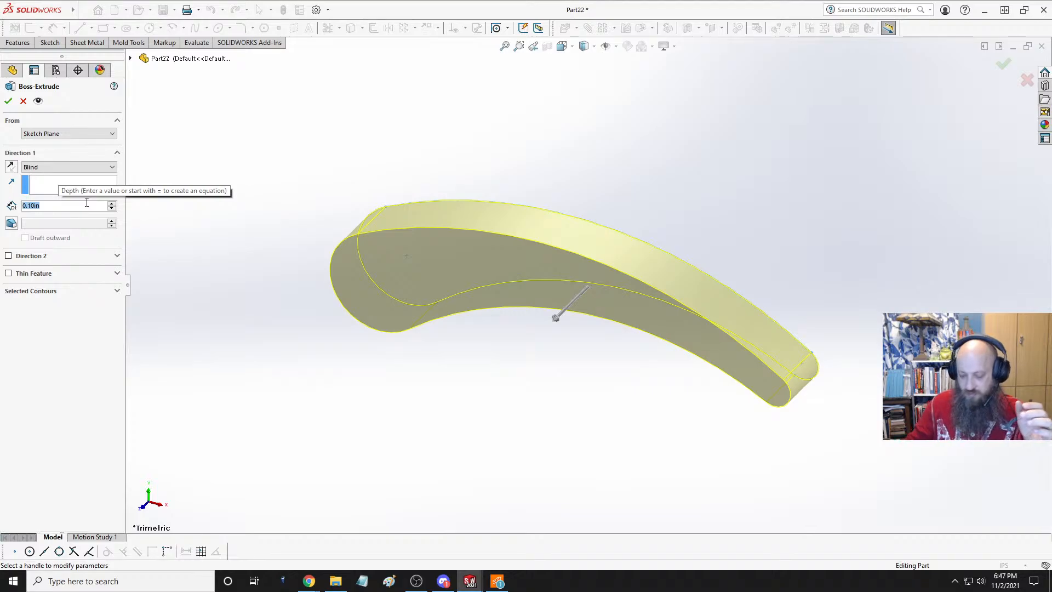
text(1)
key(Return)
scroll(407, 186, up, 5)
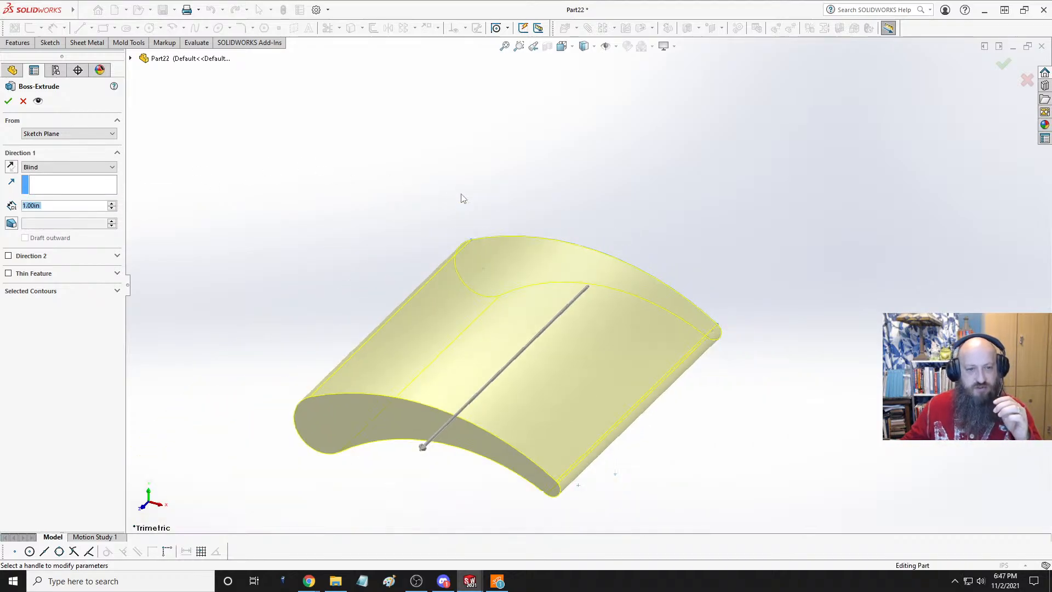
click(61, 166)
click(53, 213)
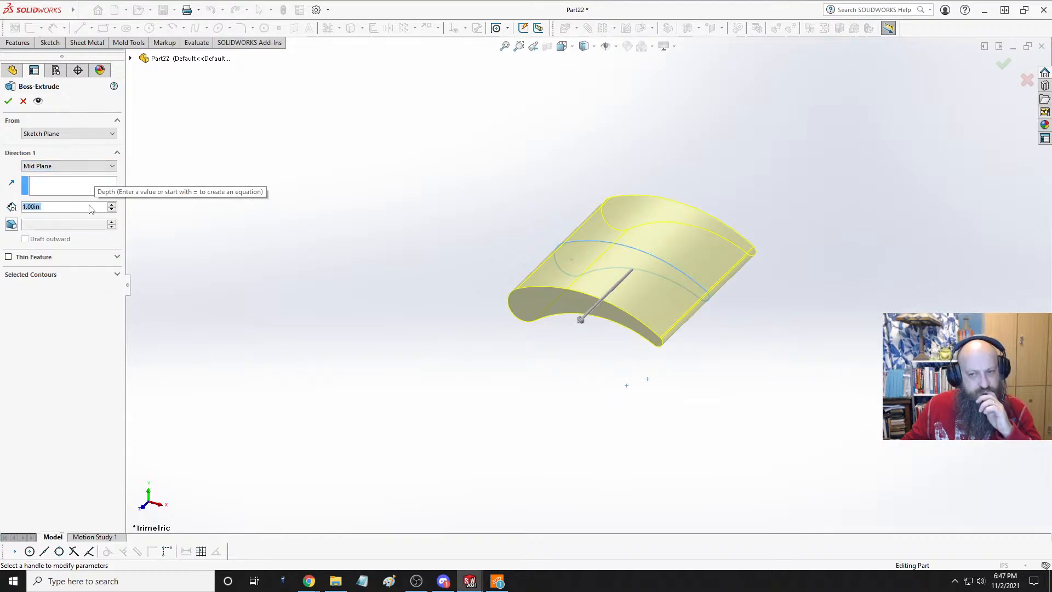
click(8, 101)
click(389, 173)
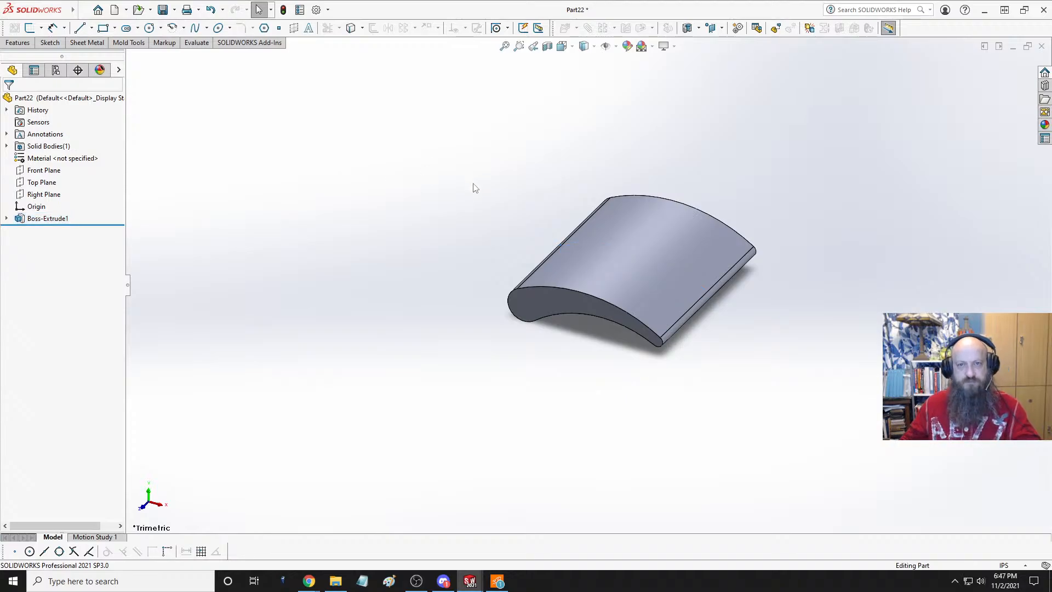
- Save the blade part as AirFoil in the CryptoGenerator folder
key(space)
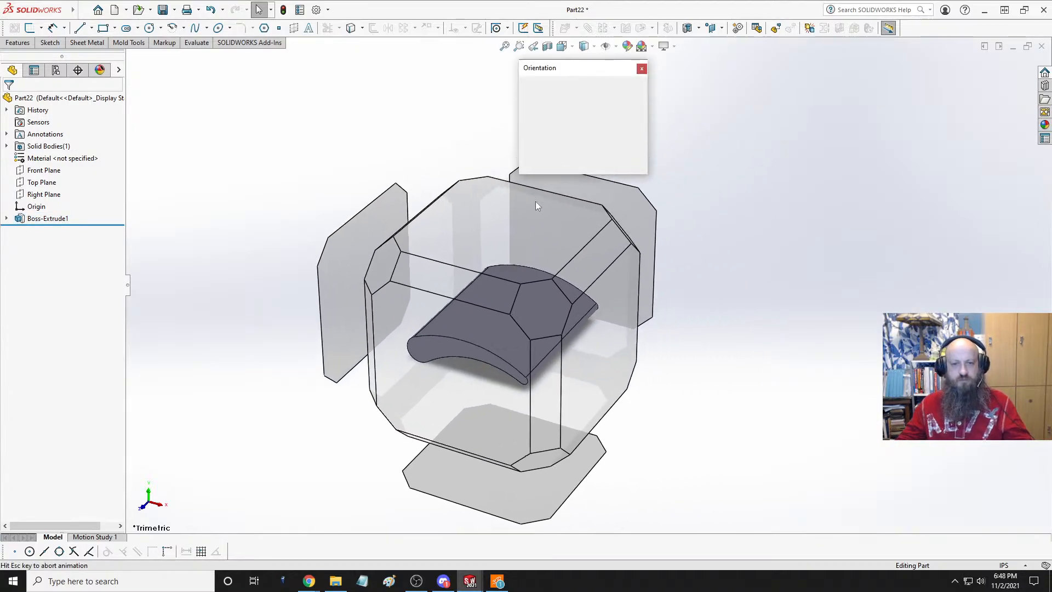
click(631, 103)
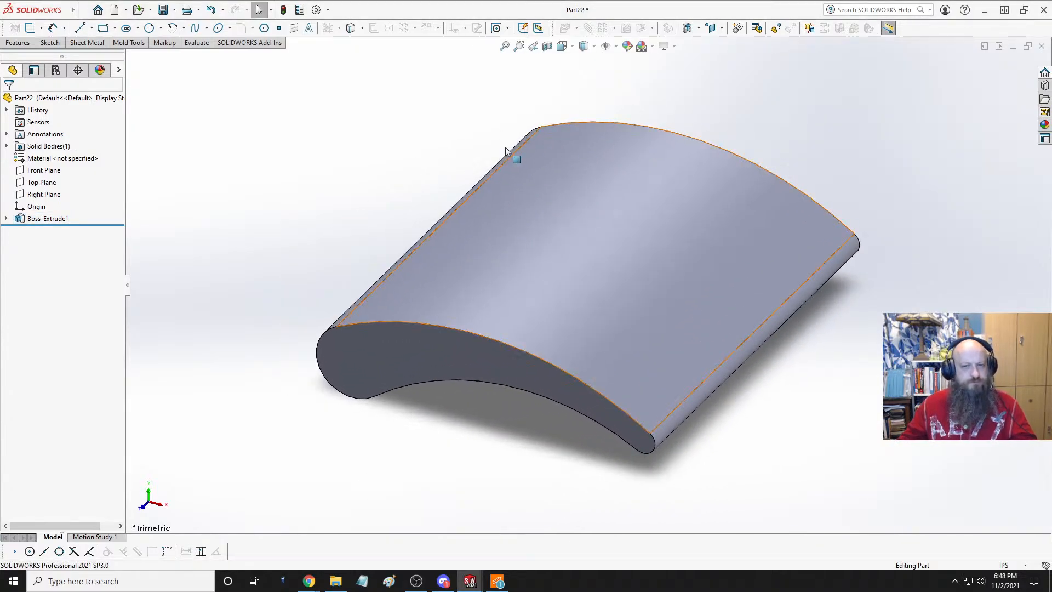
key(ctrl+s)
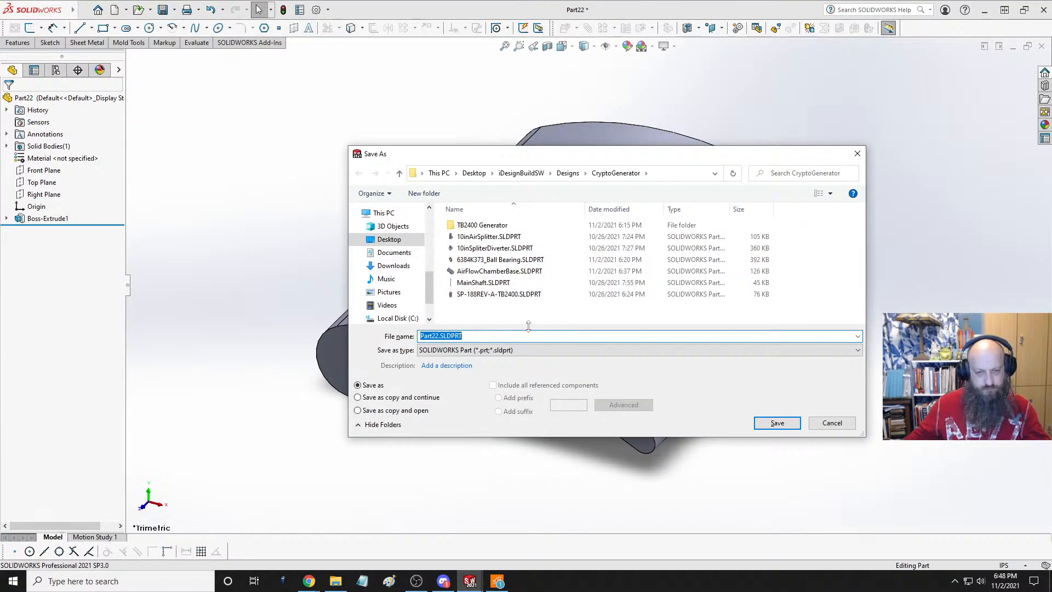
click(439, 336)
double_click(439, 336)
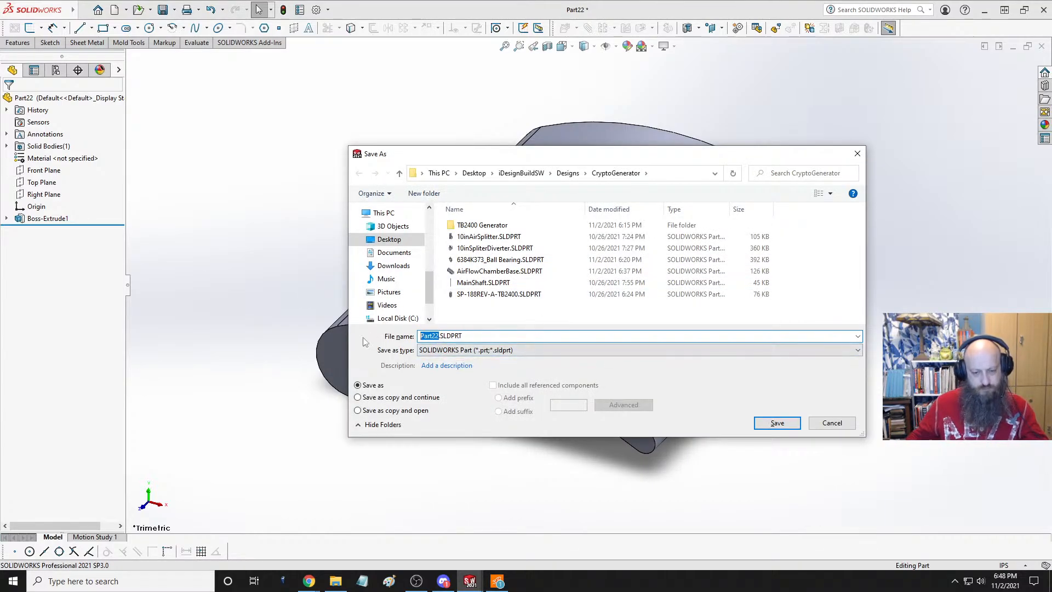
text(a)
key(BackSpace)
text(AirFoi)
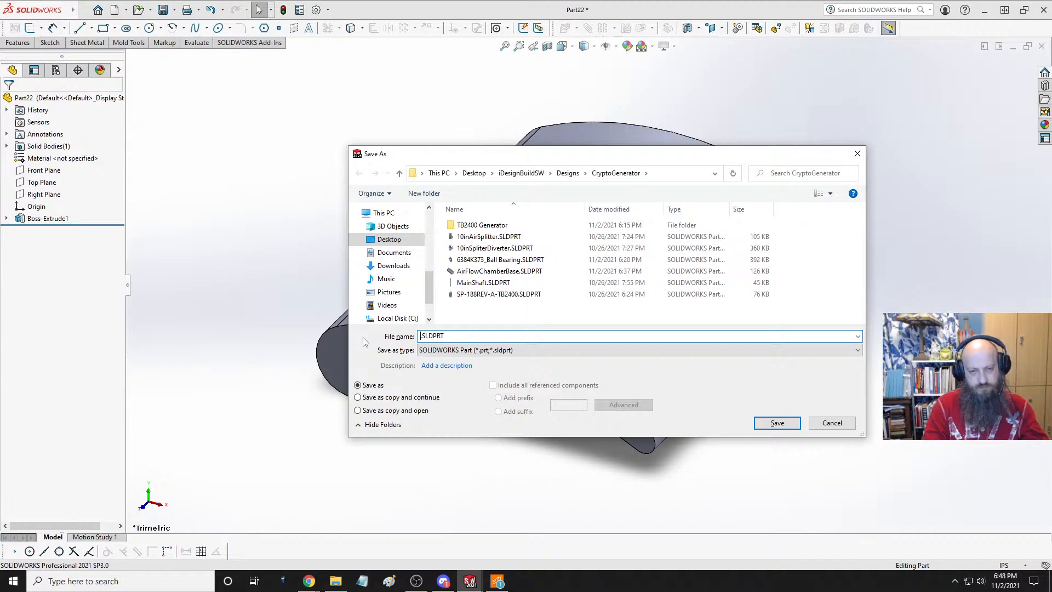
text(l)
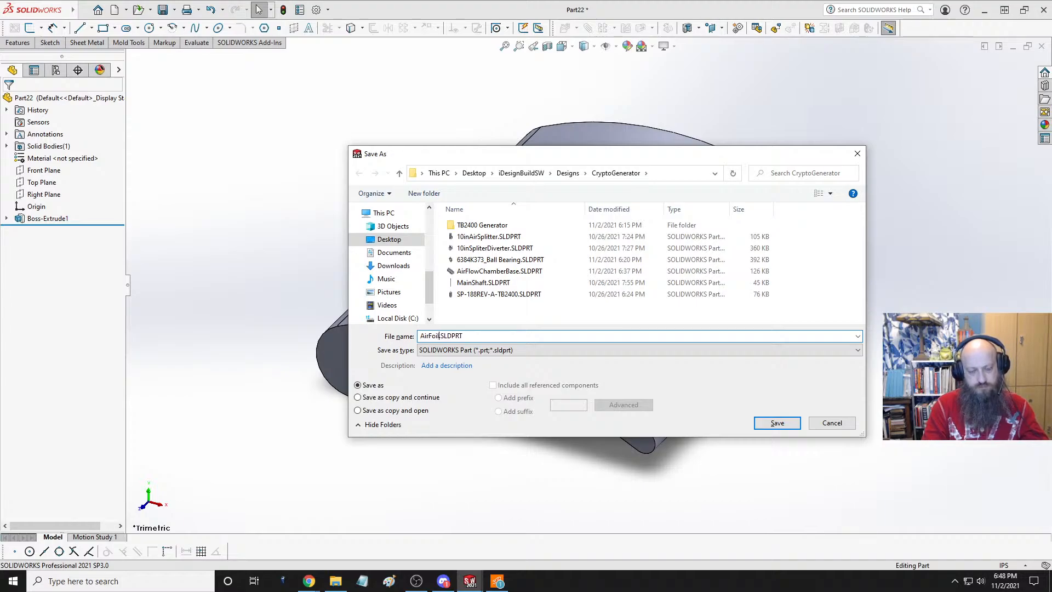
key(Return)
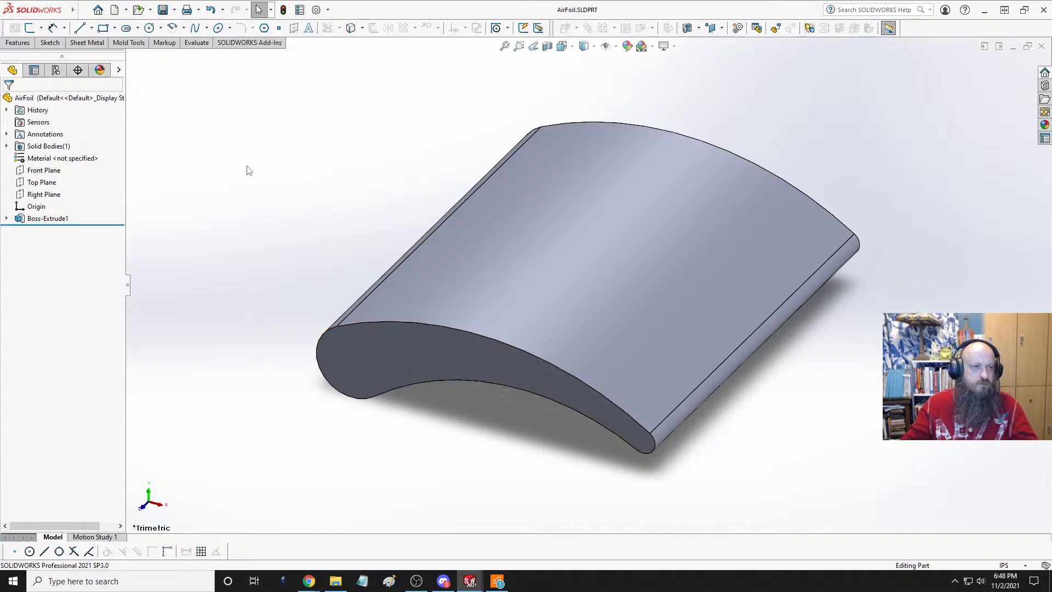
- Create a new part and start a sketch on the Front Plane
click(114, 10)
click(597, 376)
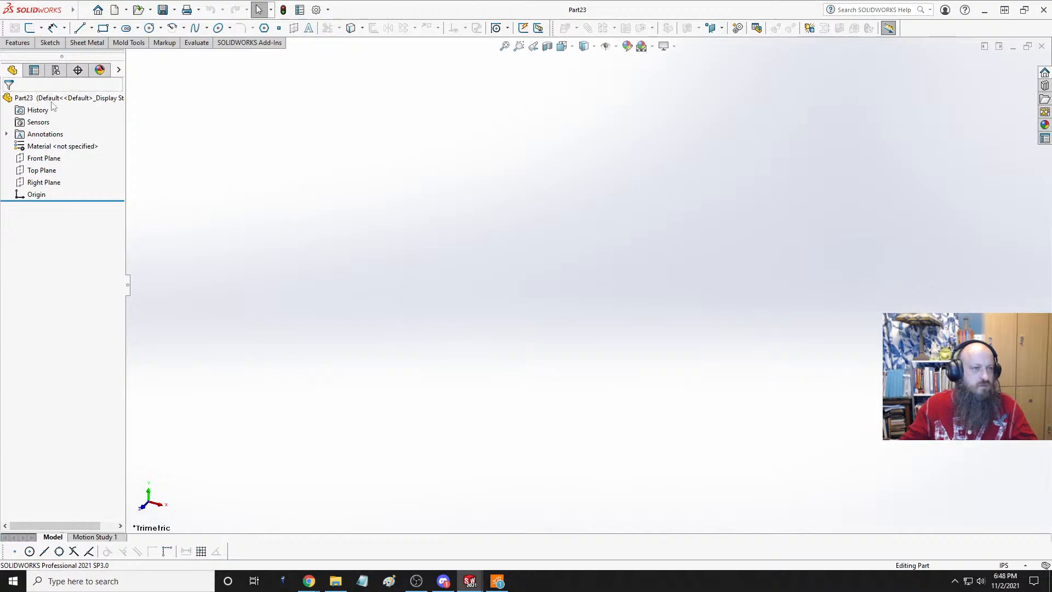
click(44, 159)
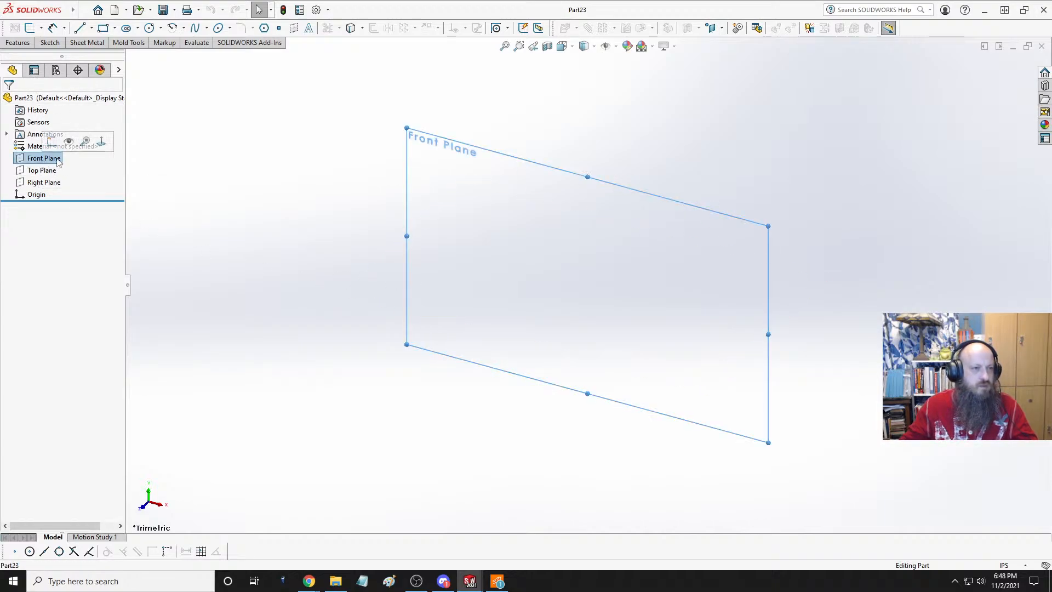
click(52, 143)
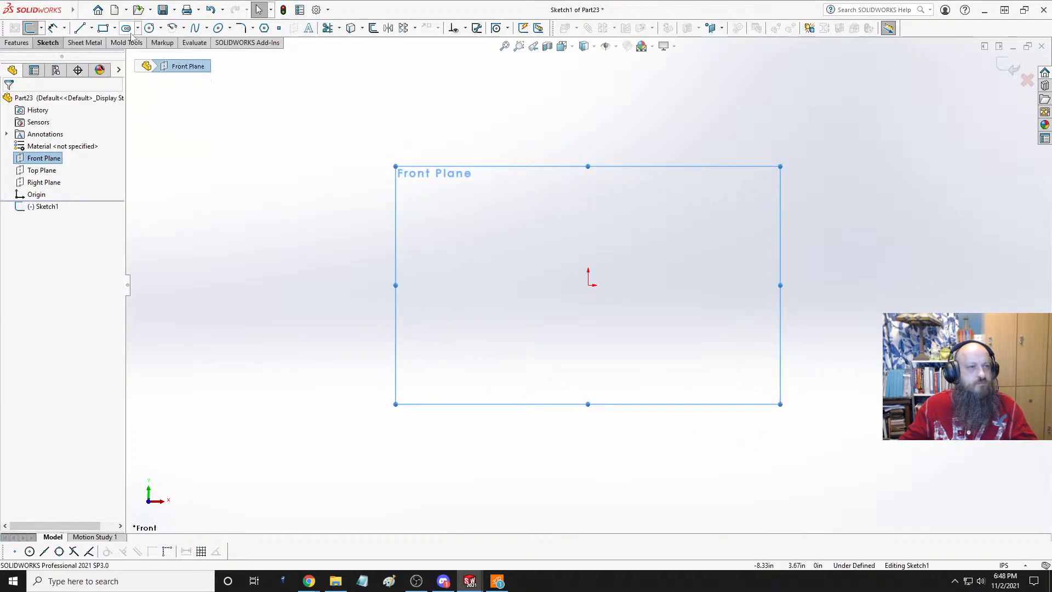
- Sketch a circle centred on the origin with a radius of about 3.15 in
click(149, 28)
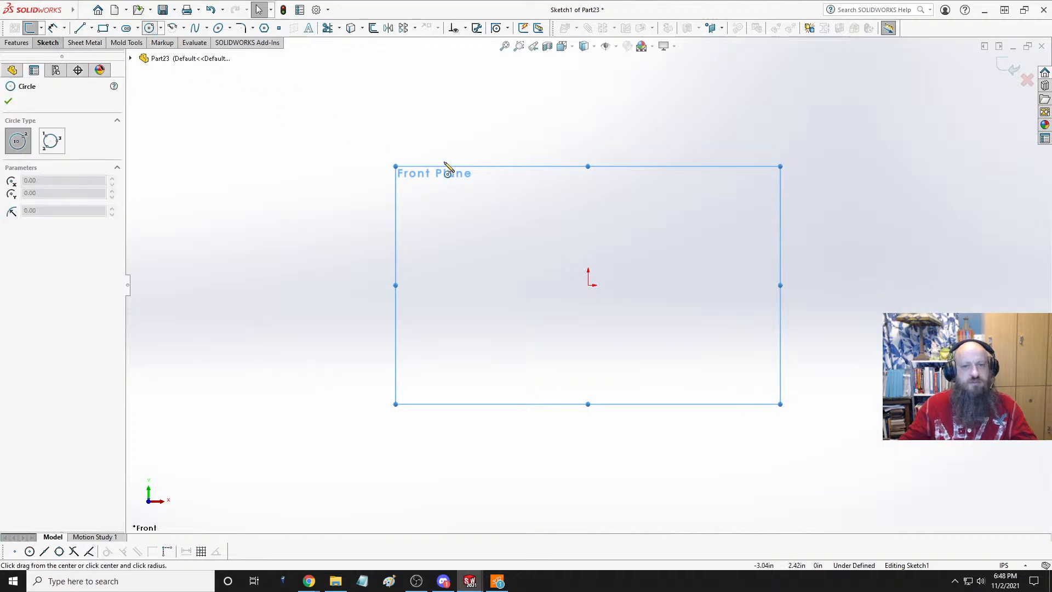
click(588, 285)
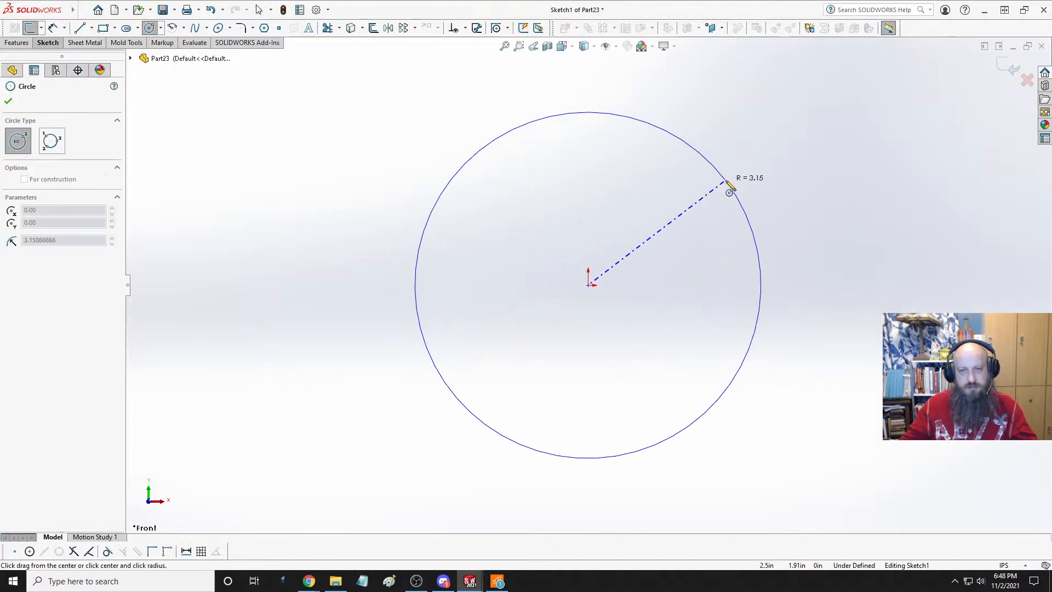
click(732, 189)
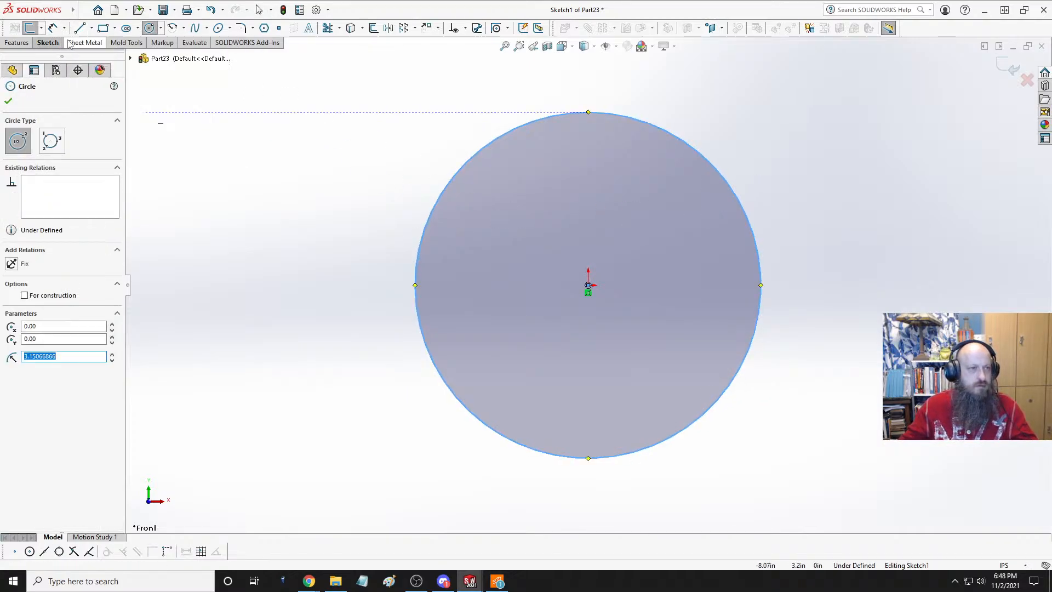
key(Escape)
- Dimension the circle's diameter and set it to 9 in
click(54, 29)
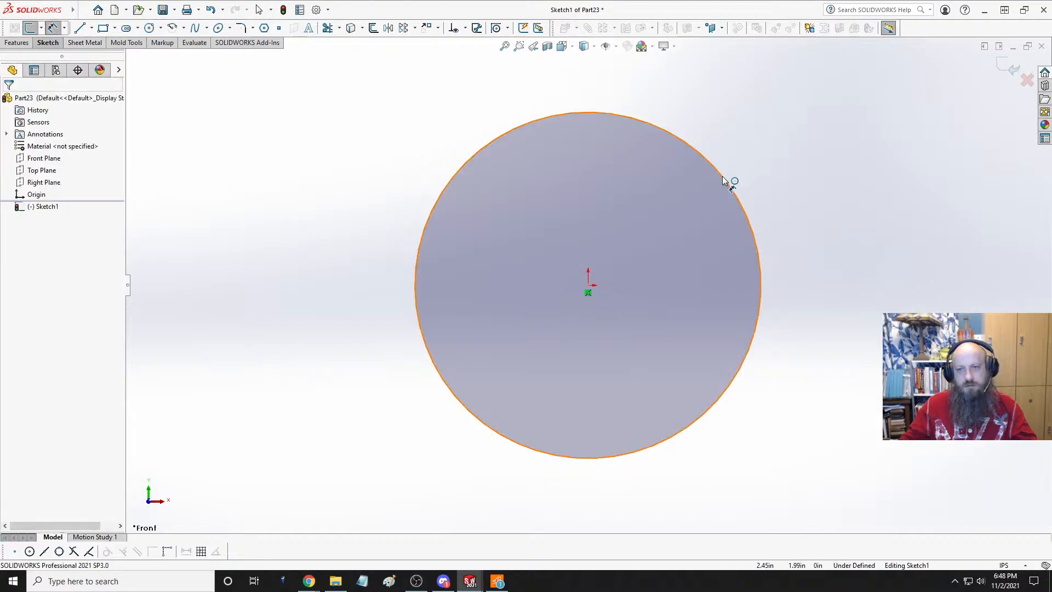
click(729, 182)
click(837, 108)
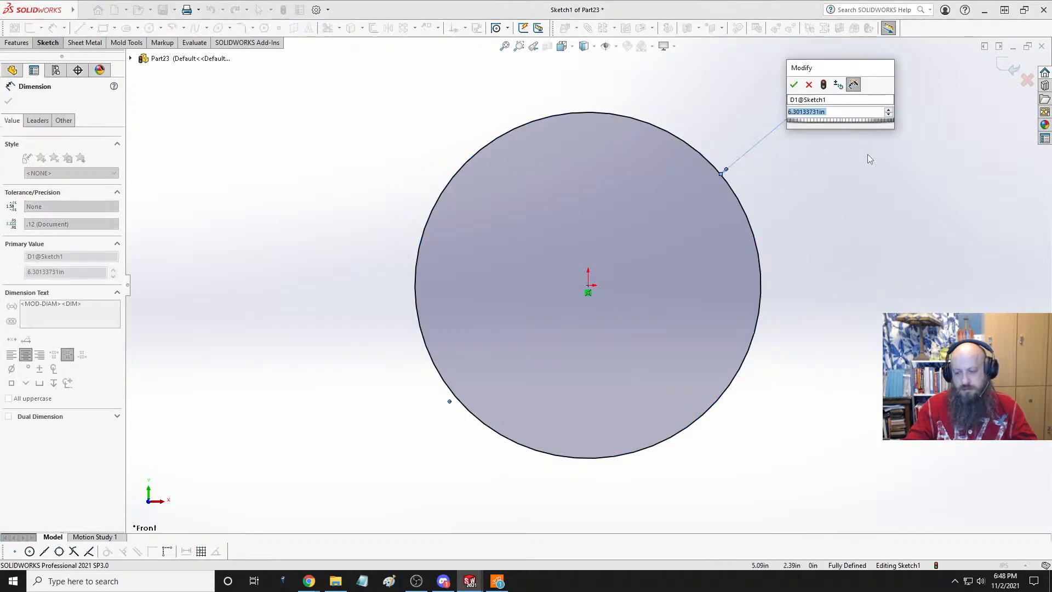
text(9)
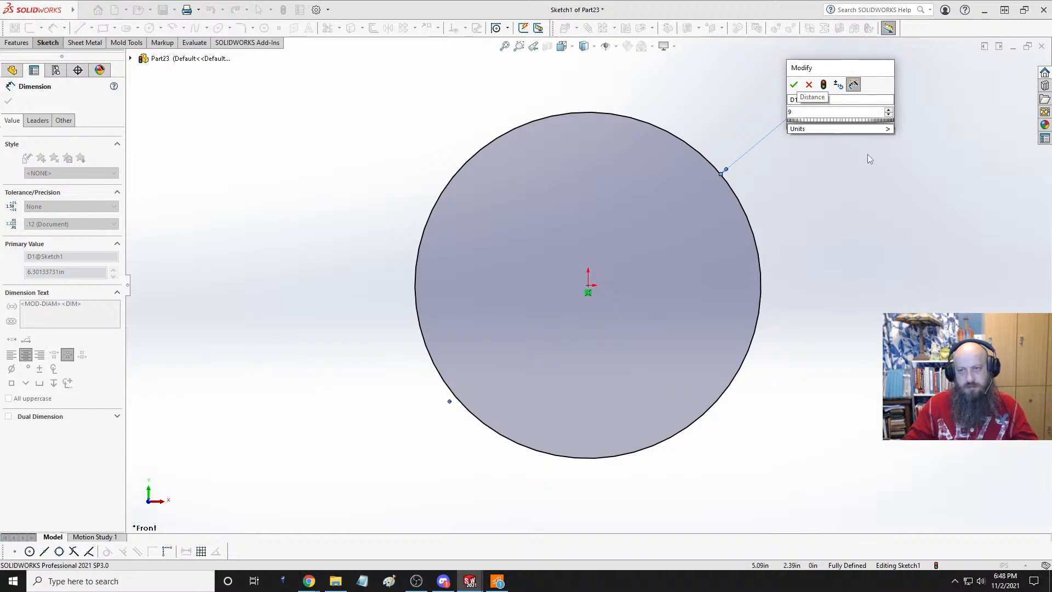
key(Return)
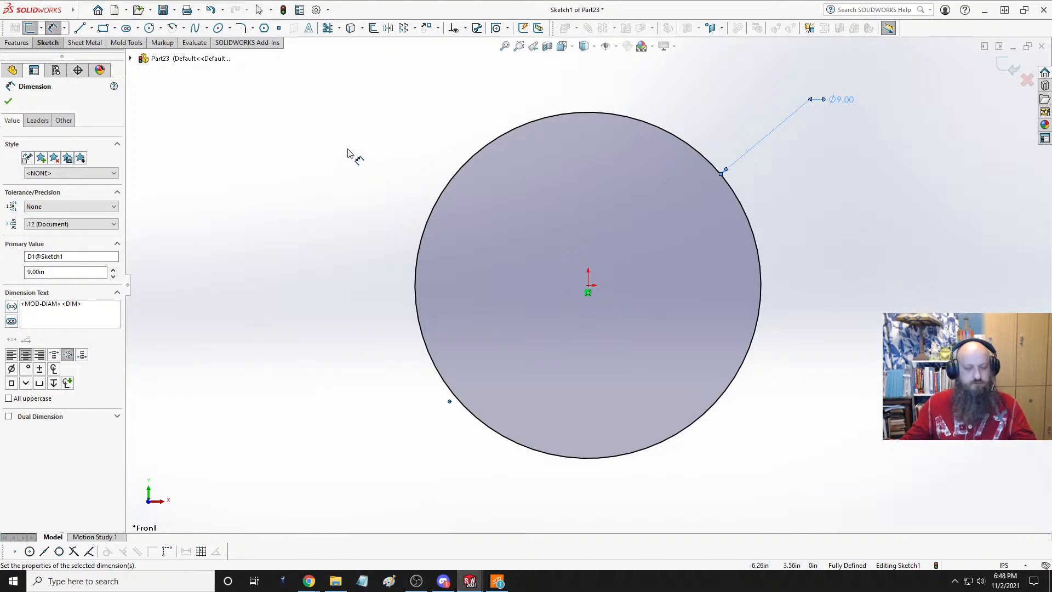
- Switch to the AirFoil part, examine the blade's shape from several angles, and return to the circle sketch
key(ctrl+Tab)
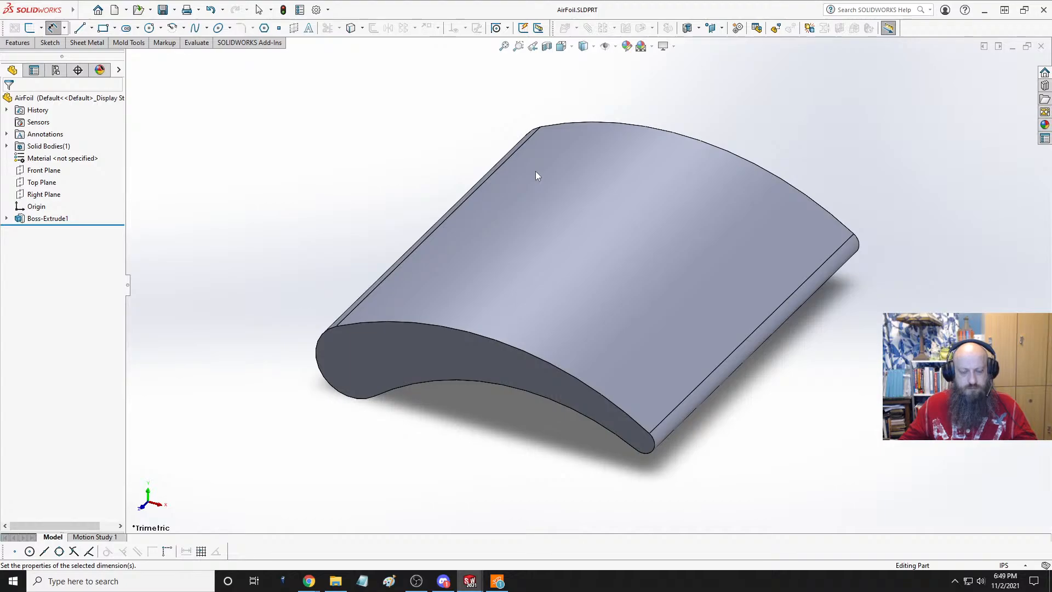
key(space)
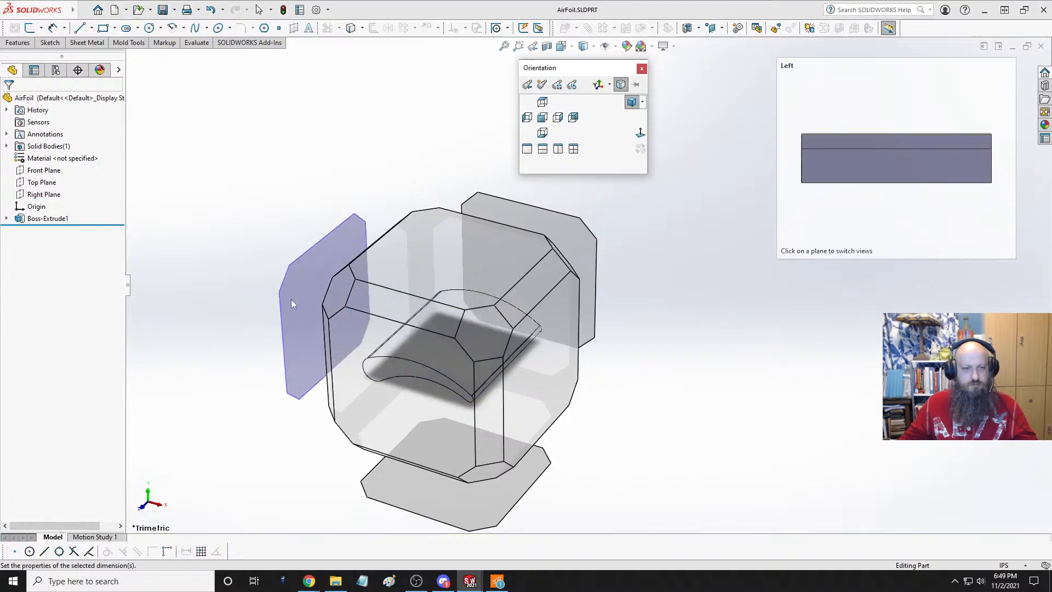
key(Escape)
mouse_move(699, 238)
middle_down()
mouse_move(689, 250)
mouse_move(682, 223)
mouse_move(735, 216)
mouse_move(705, 270)
mouse_move(660, 264)
mouse_move(665, 277)
mouse_move(653, 262)
mouse_move(693, 277)
mouse_move(693, 294)
mouse_move(658, 250)
mouse_move(694, 236)
middle_up()
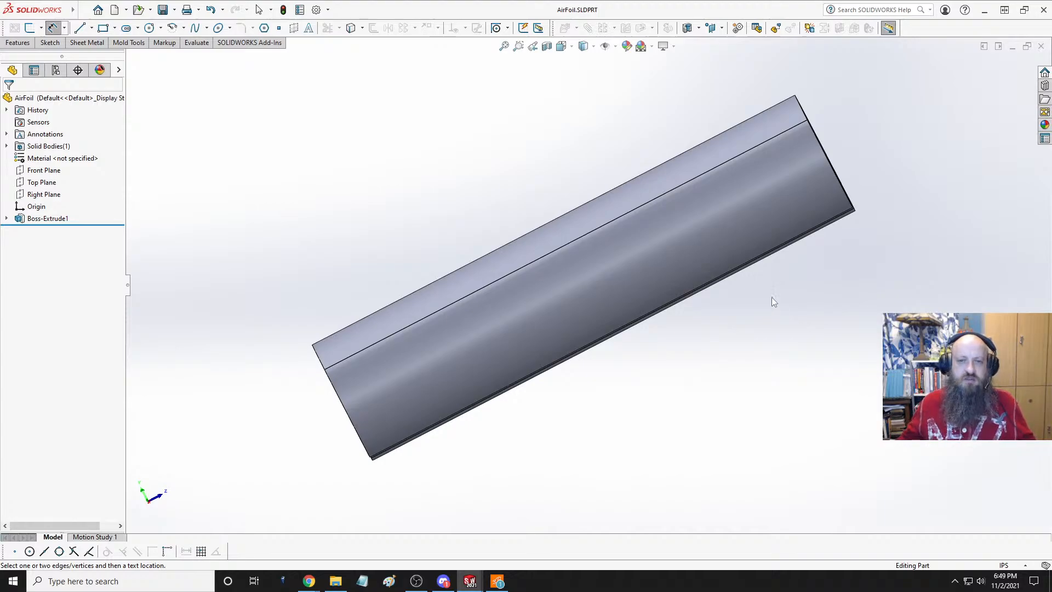
middle_drag(646, 255, 686, 305)
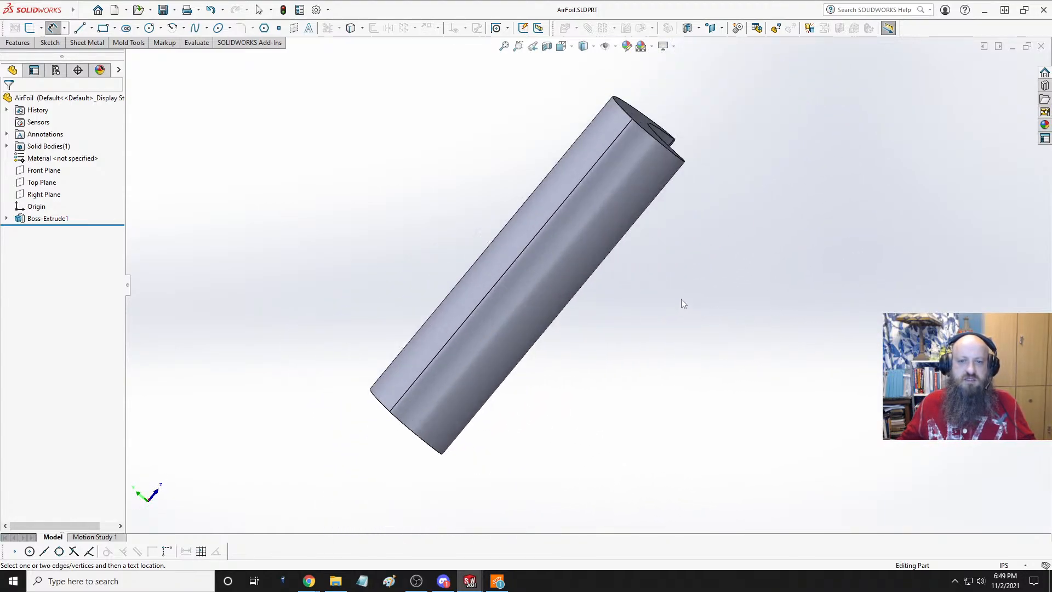
middle_drag(580, 268, 581, 264)
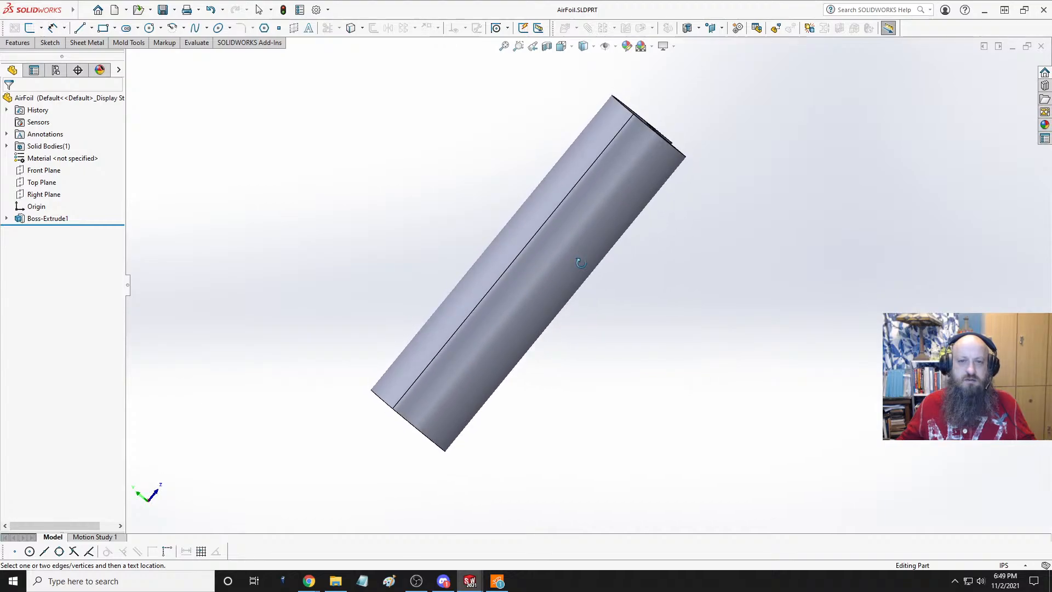
key(Escape)
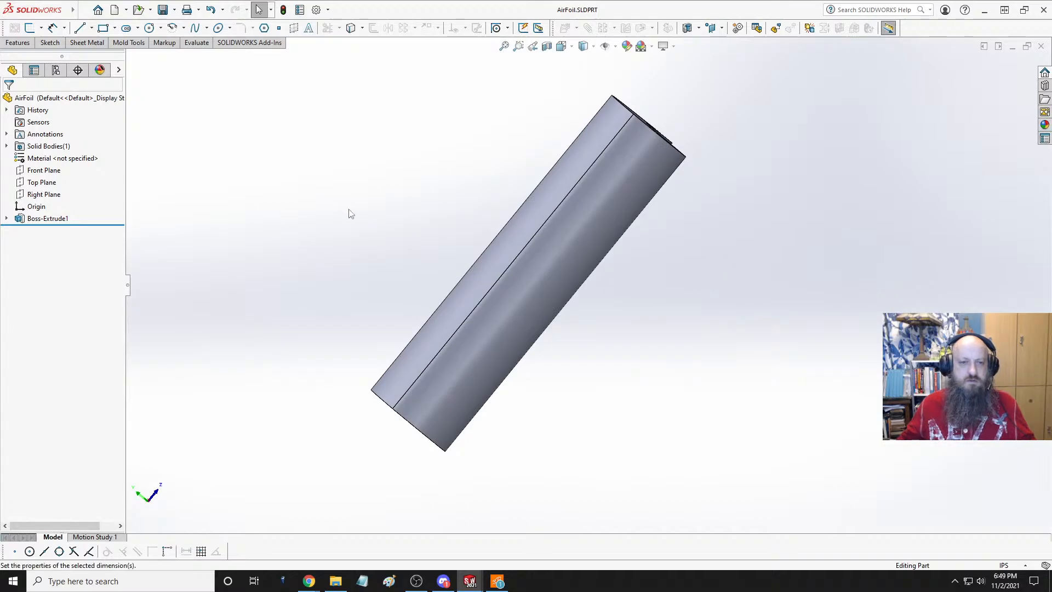
key(ctrl+Tab)
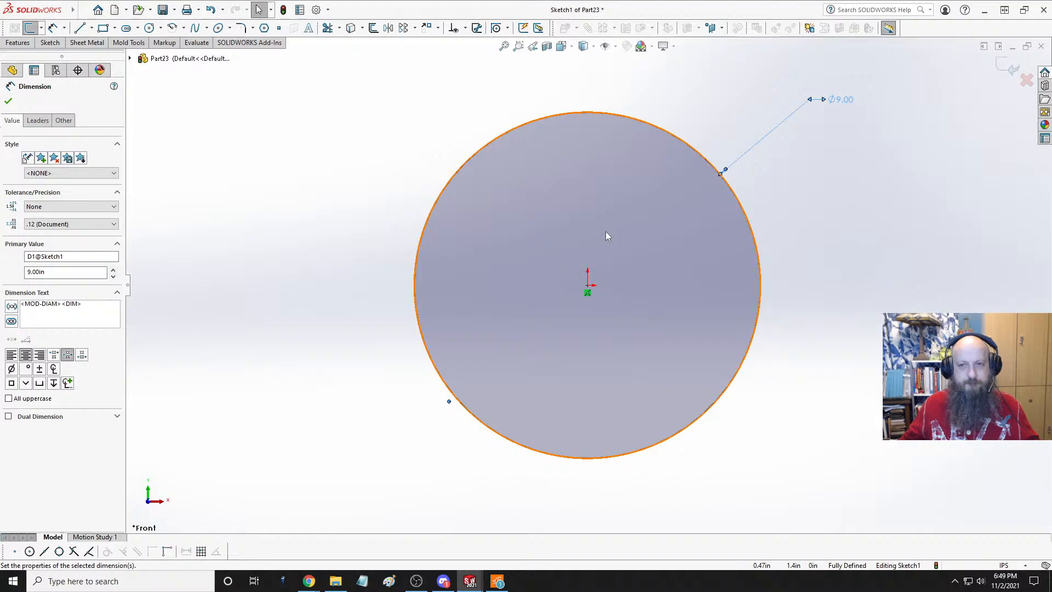
- Extrude the 9 in circle as a boss with the Blind end condition and a depth of 1 in
click(324, 198)
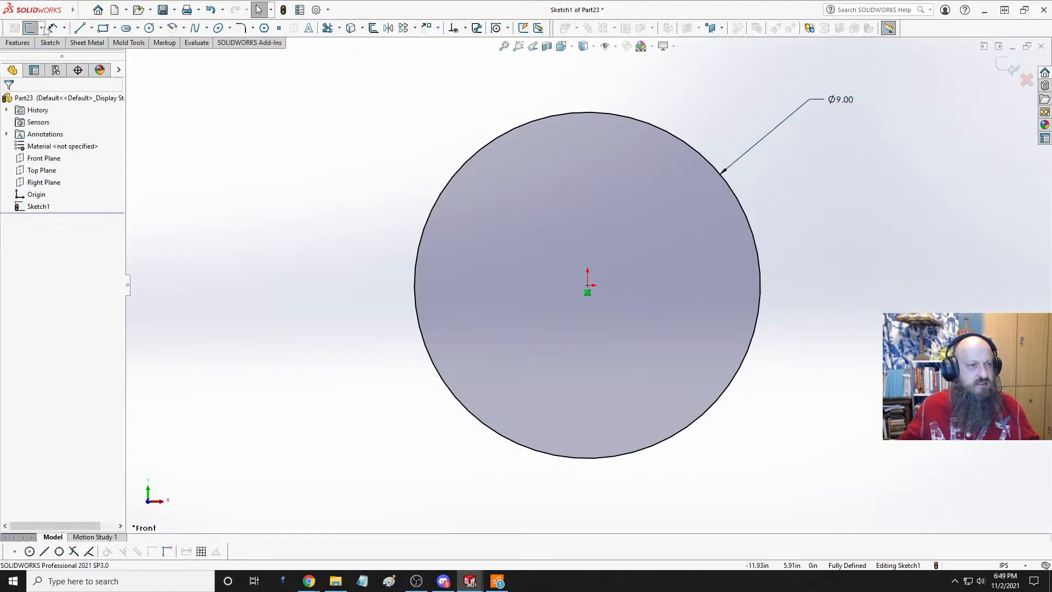
click(17, 42)
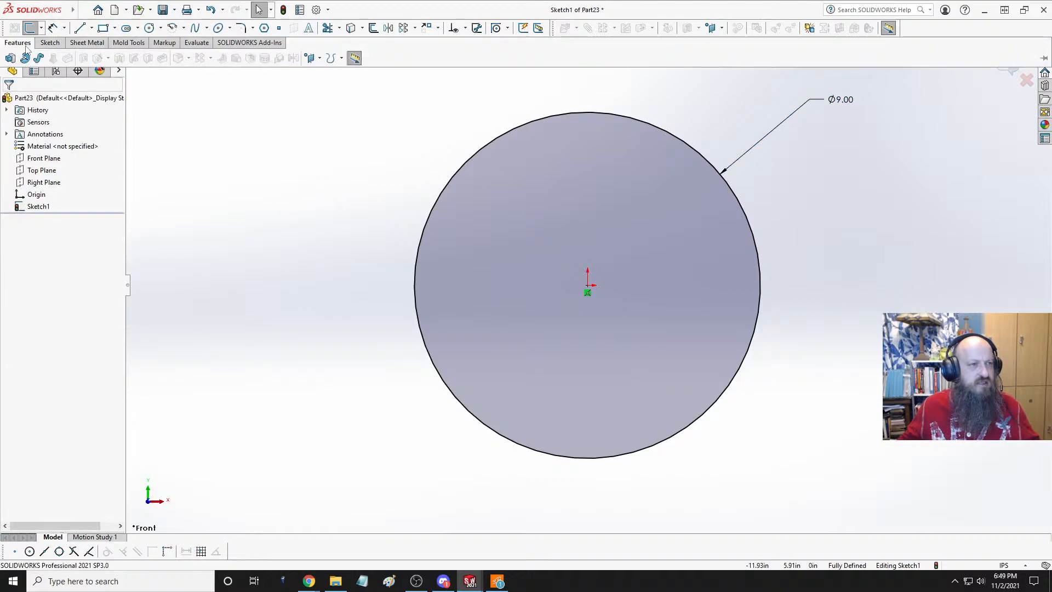
click(11, 59)
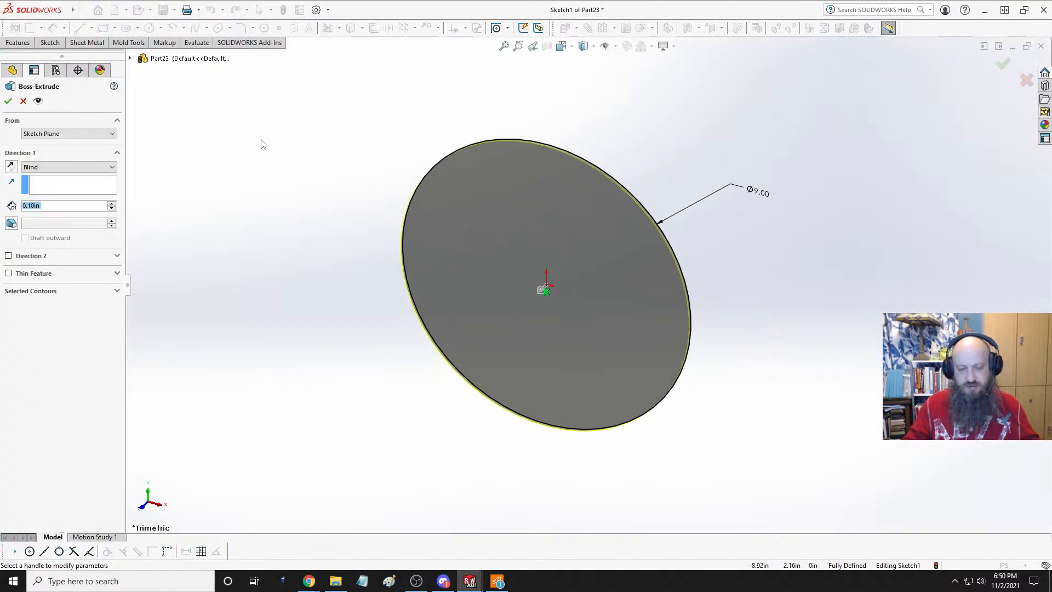
text(1)
key(Return)
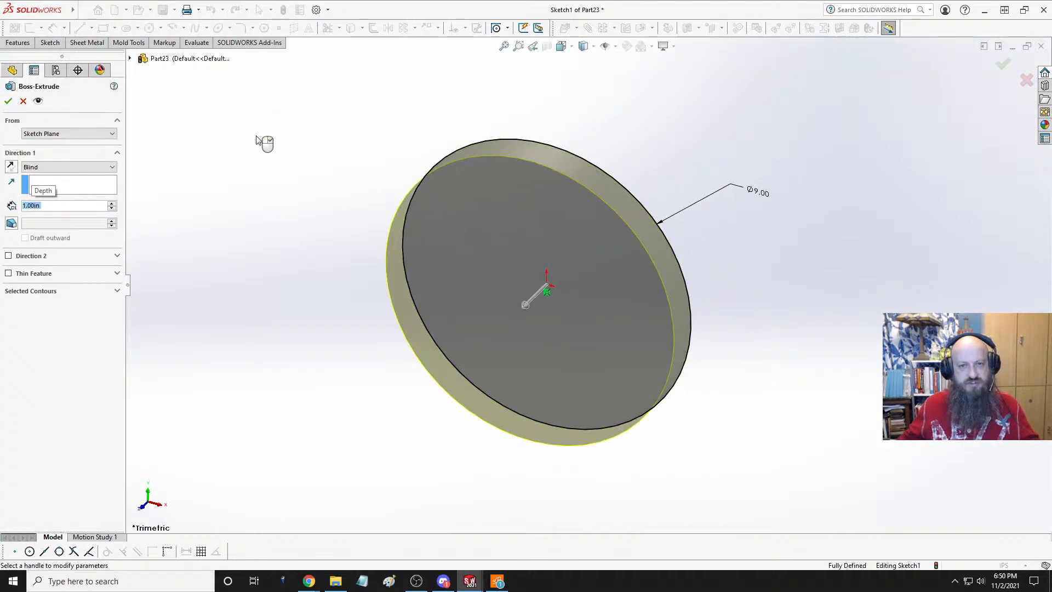
click(8, 102)
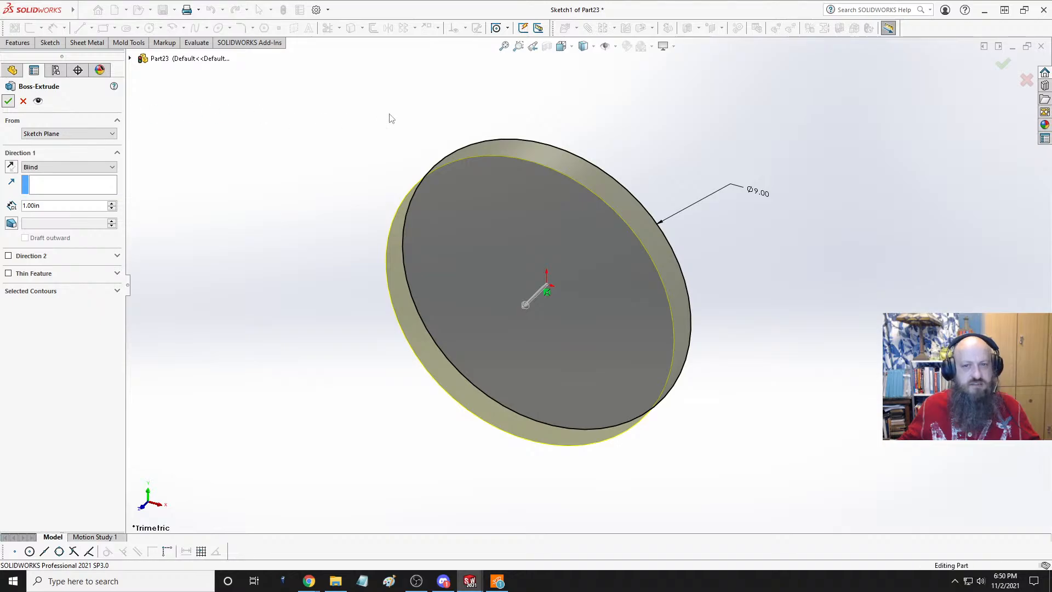
click(599, 100)
- Save the disc part as TurbineRotor in the CryptoGenerator folder
key(ctrl+s)
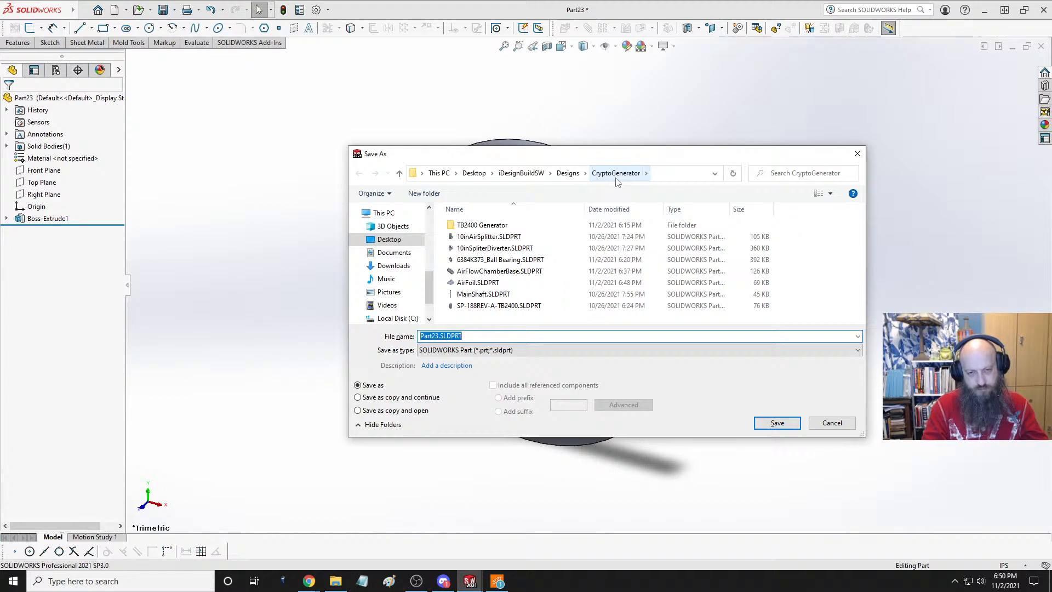
text(R)
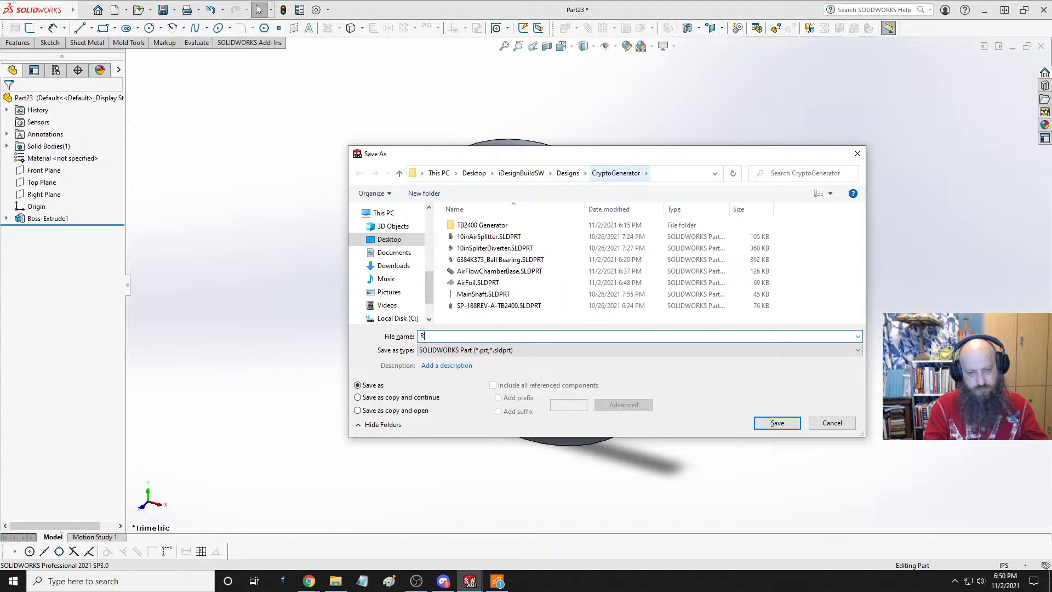
key(BackSpace)
text(Turbine)
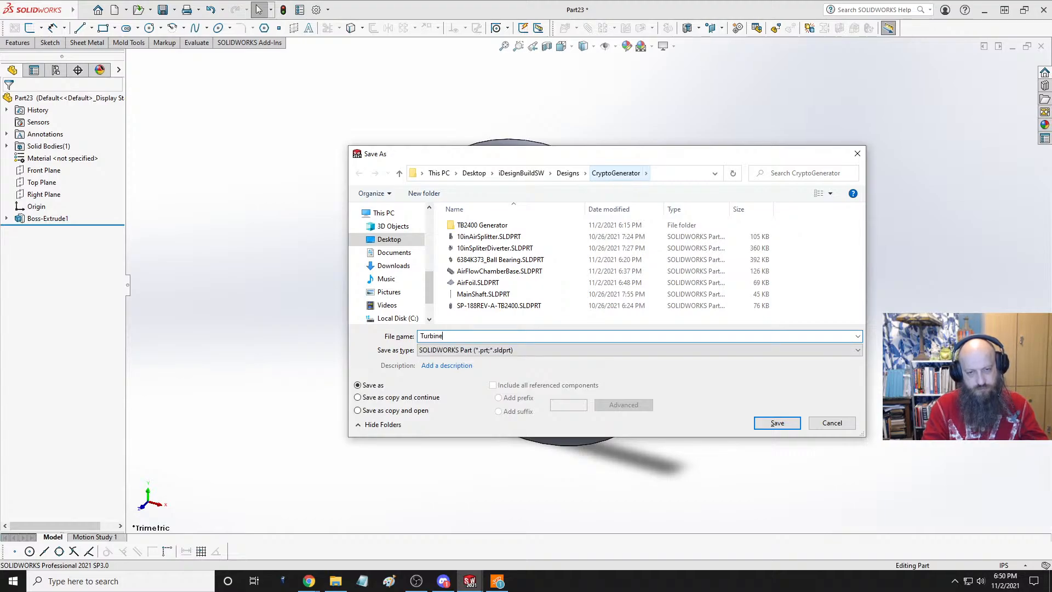
text(Rotor)
key(Return)
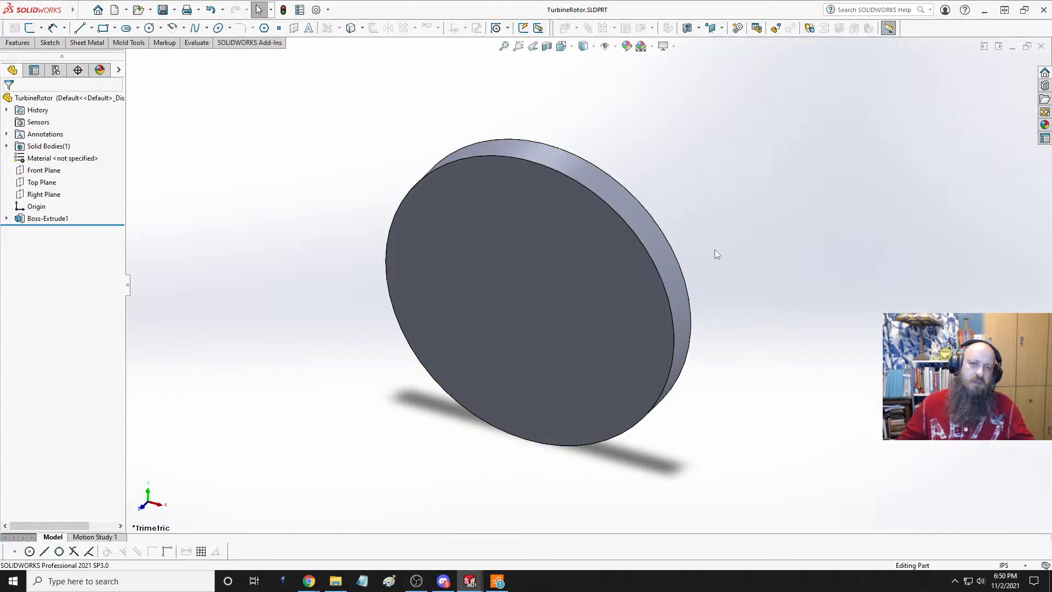
click(103, 10)
click(352, 114)
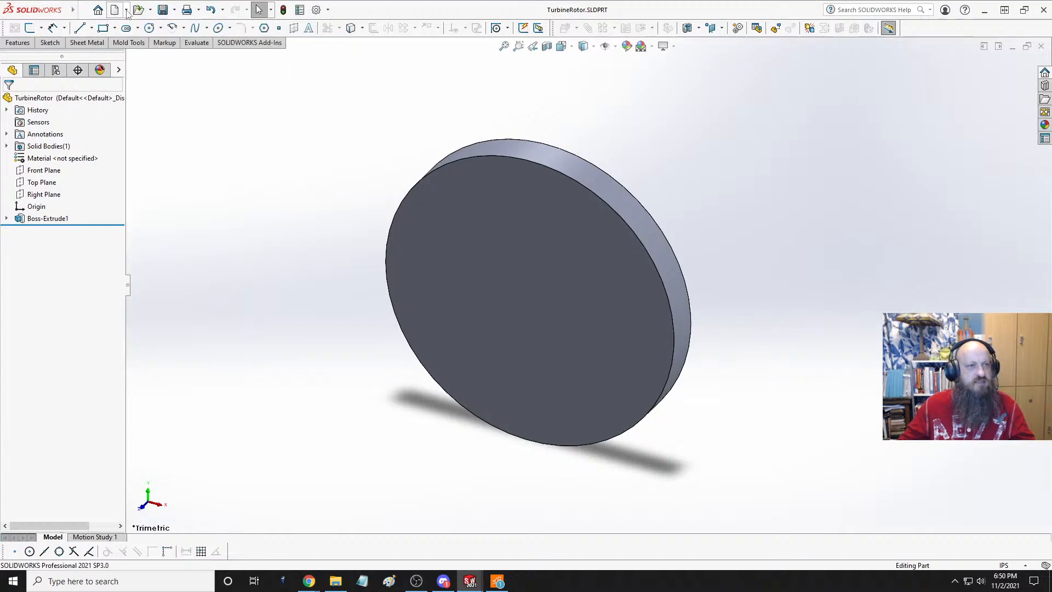
click(135, 10)
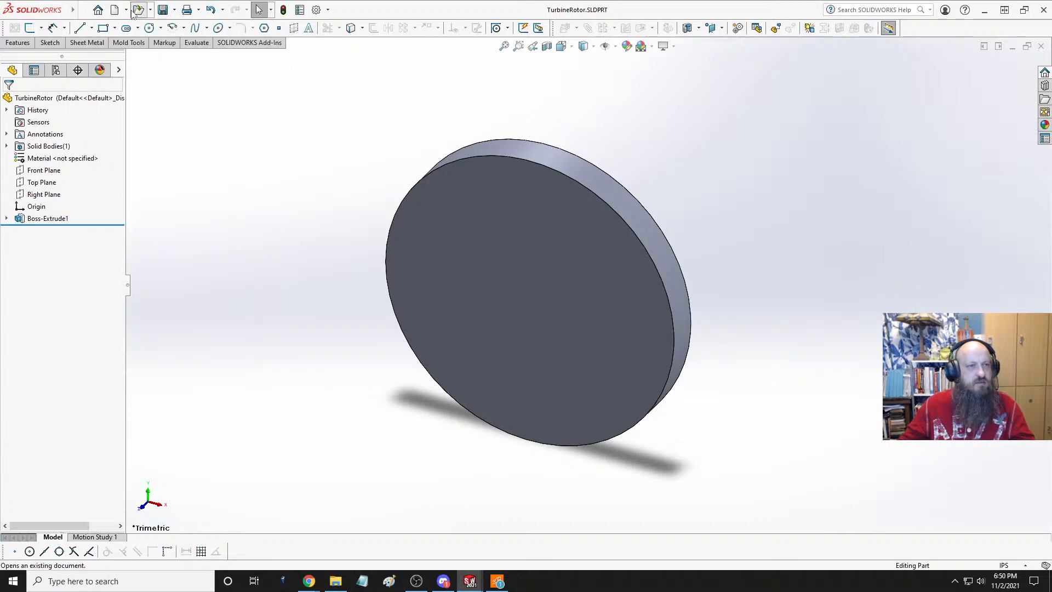
click(831, 423)
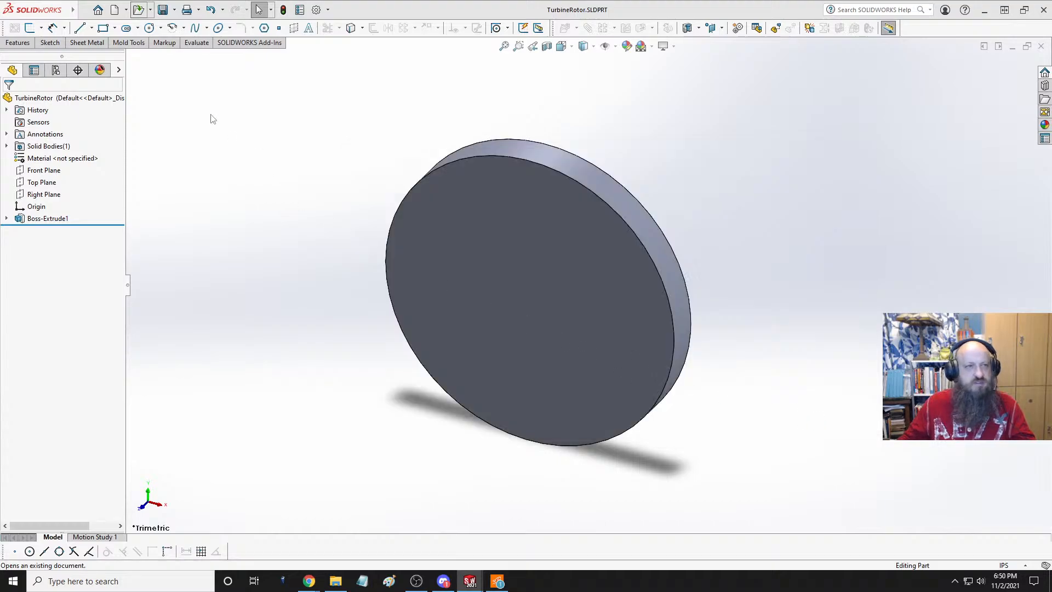
- Make a new assembly from the TurbineRotor part and place the rotor at the assembly origin
click(126, 10)
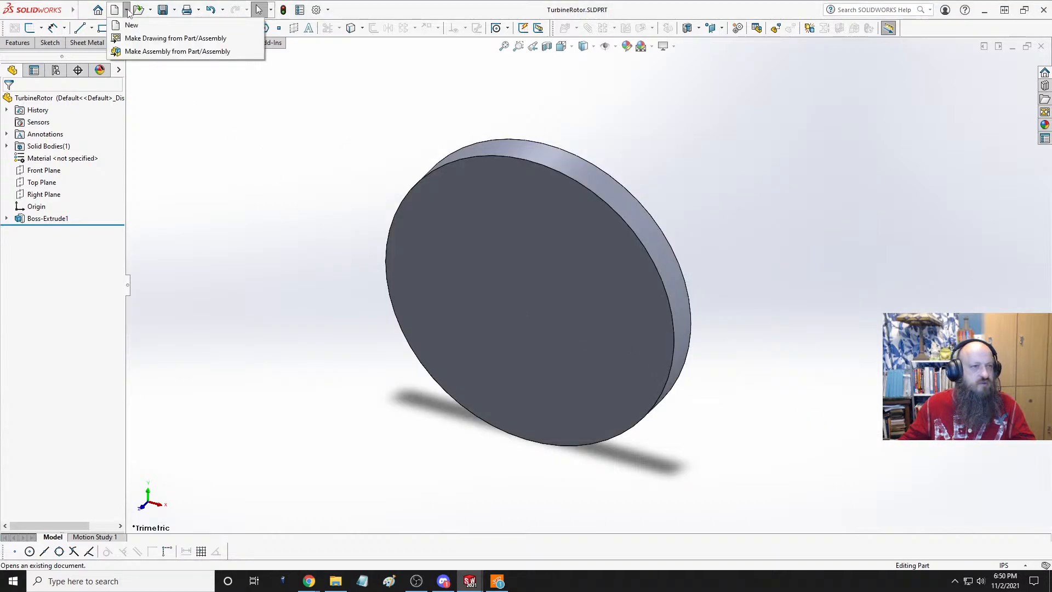
click(141, 51)
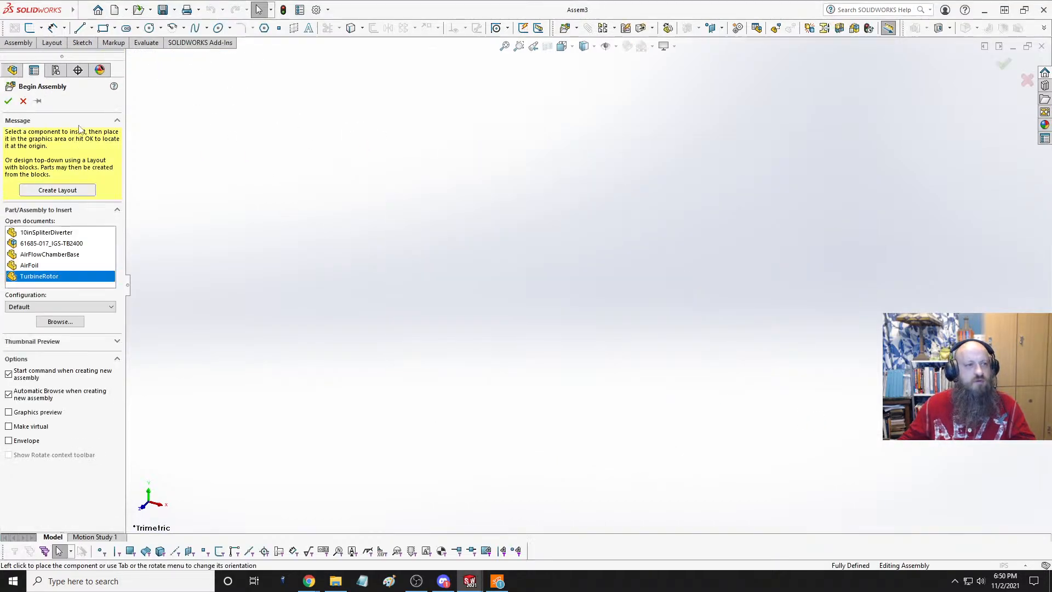
click(8, 102)
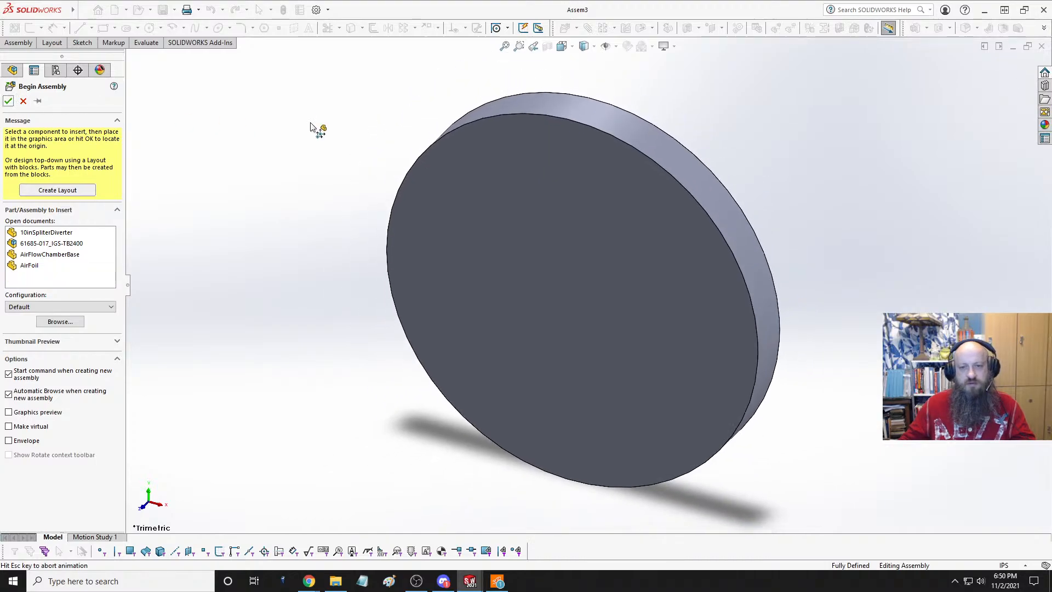
key(space)
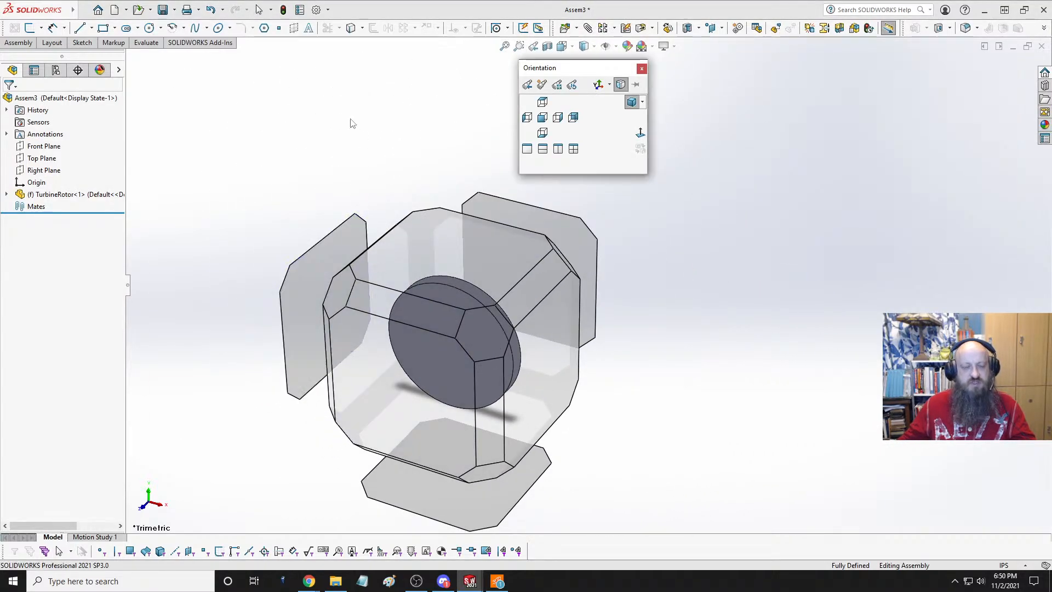
click(352, 120)
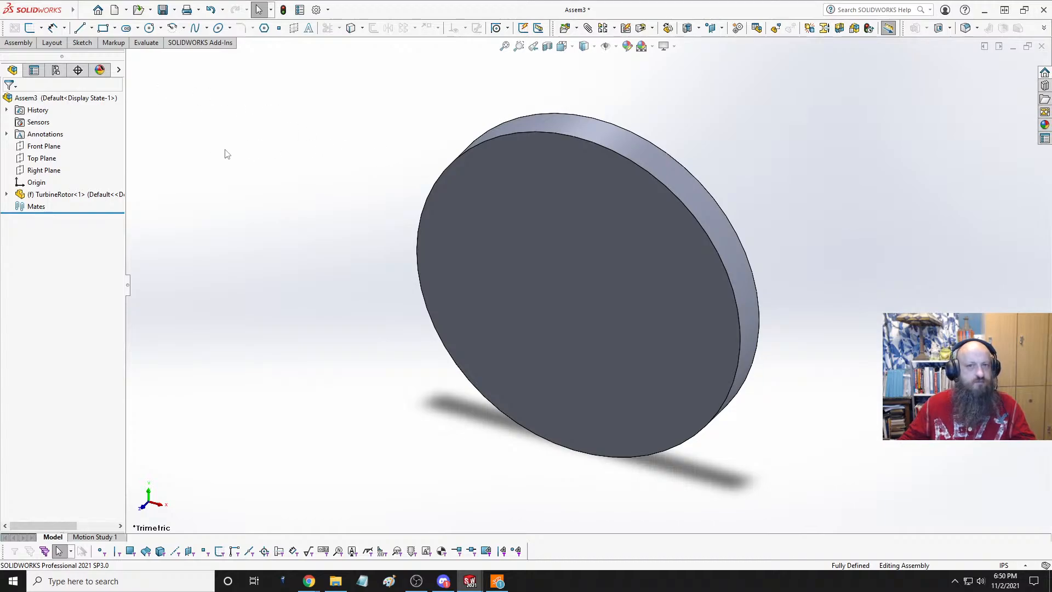
- Insert the AirFoil part into the assembly and place it just above the rotor's rim
click(17, 43)
click(22, 58)
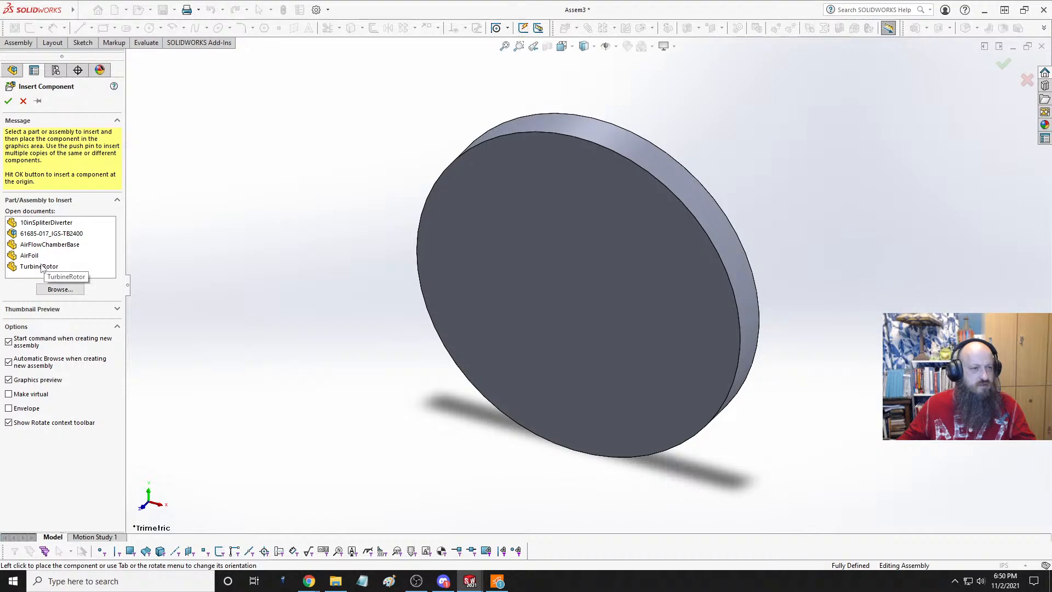
click(34, 256)
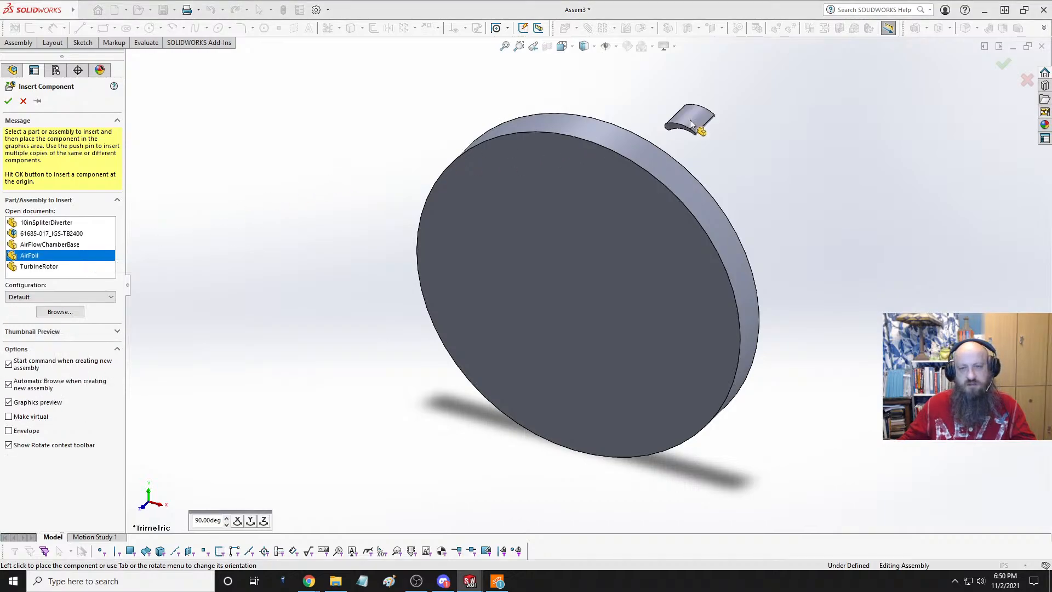
click(687, 124)
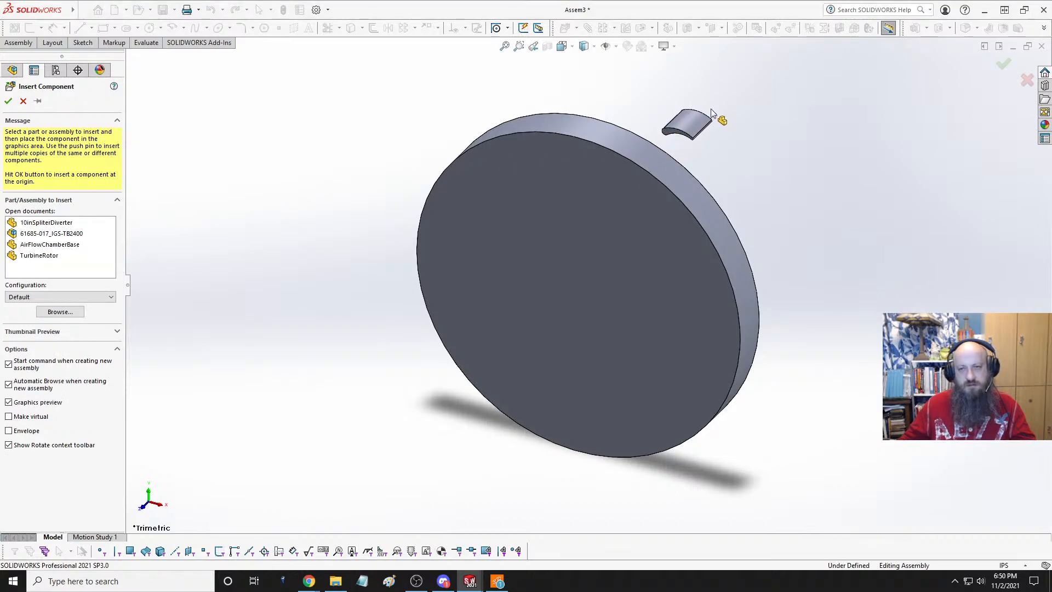
- Rotate the AirFoil component freely and move it toward the upper edge of the rotor
middle_drag(699, 118, 662, 117)
right_drag(670, 122, 778, 55)
key(Escape)
drag(680, 123, 594, 158)
- In the front view, move the AirFoil just inside the rotor's upper edge and rotate it to a steeper, more radial angle
key(space)
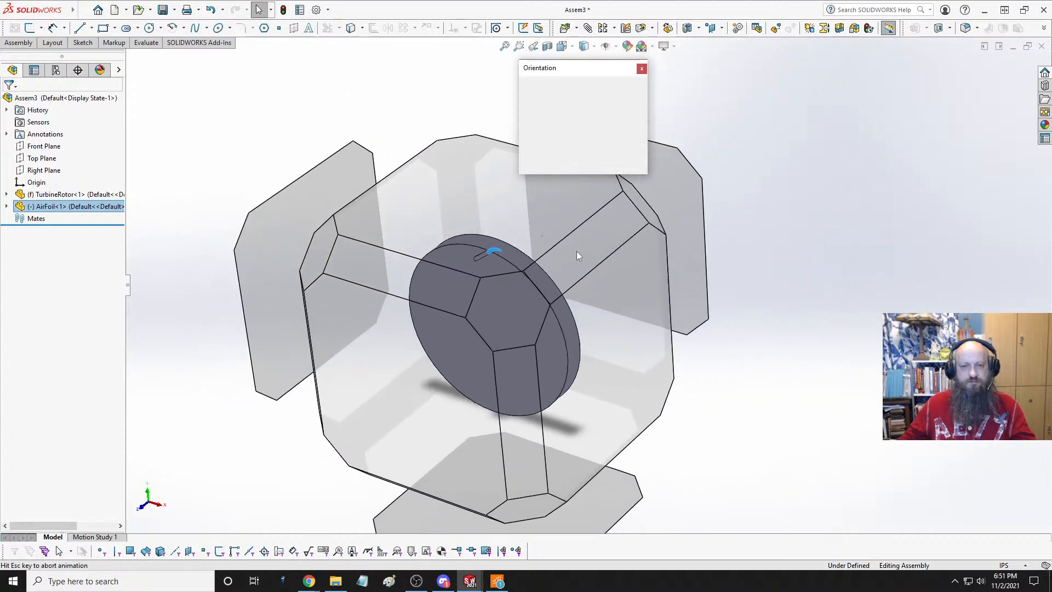
click(393, 373)
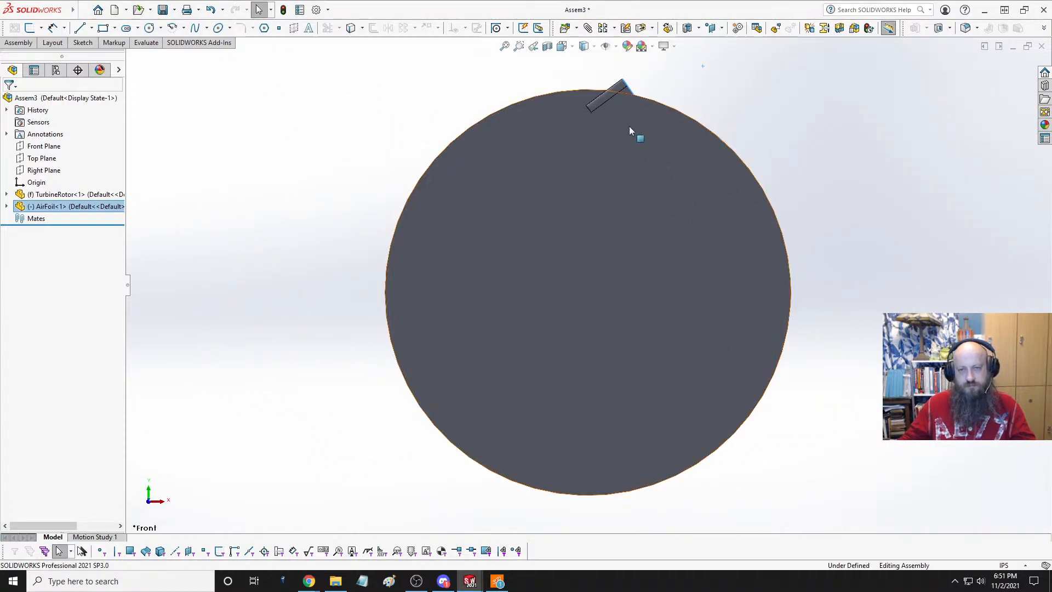
scroll(592, 106, down, 3)
drag(626, 136, 584, 150)
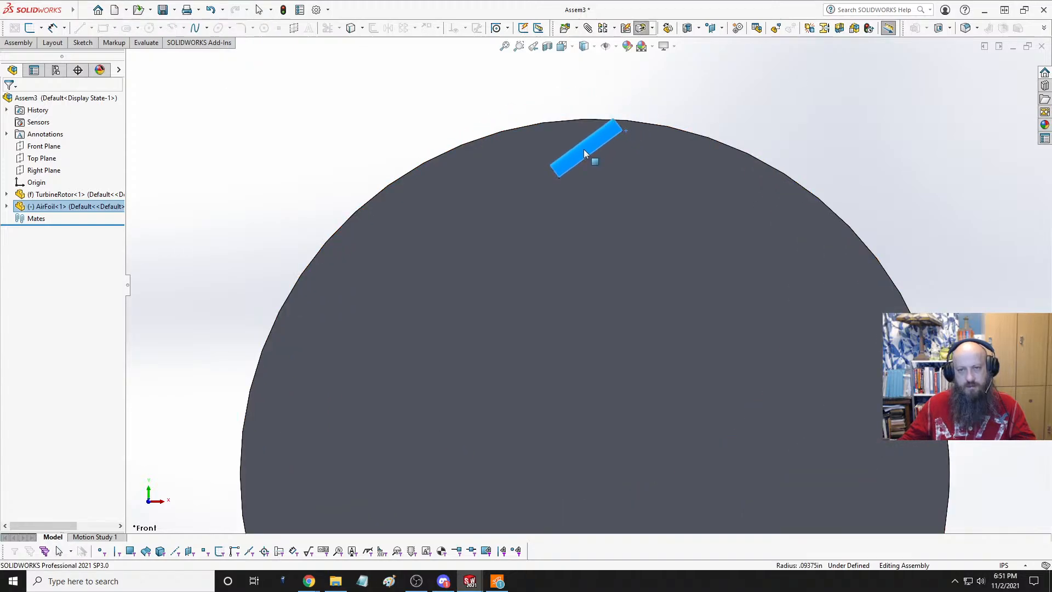
right_drag(601, 141, 635, 156)
right_drag(570, 168, 600, 196)
scroll(603, 170, up, 3)
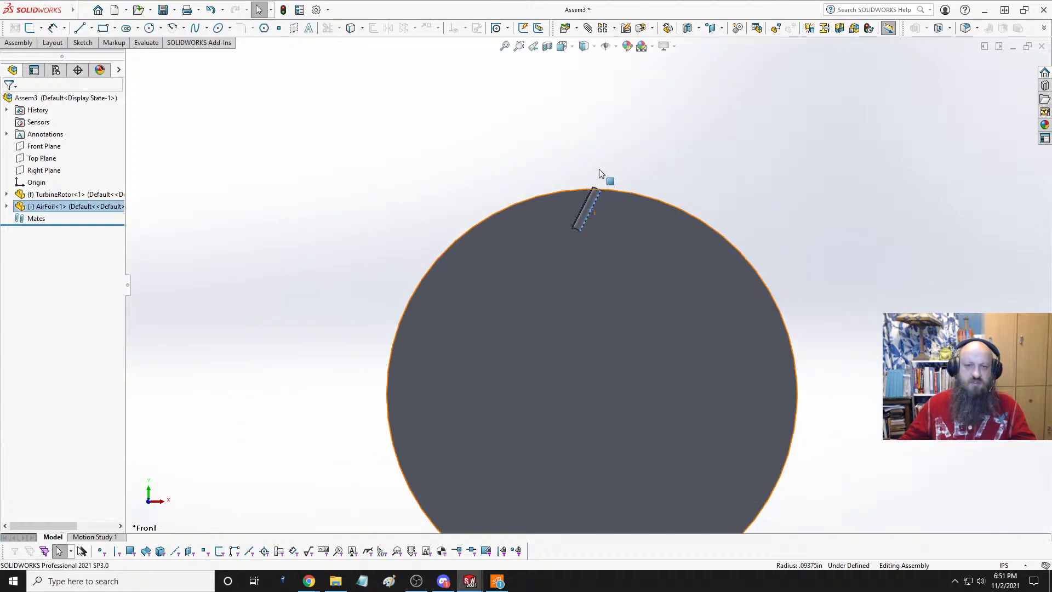
- Examine how the AirFoil sits against the rotor's rim from an angled view and from the front
middle_drag(603, 166, 574, 204)
scroll(631, 213, down, 3)
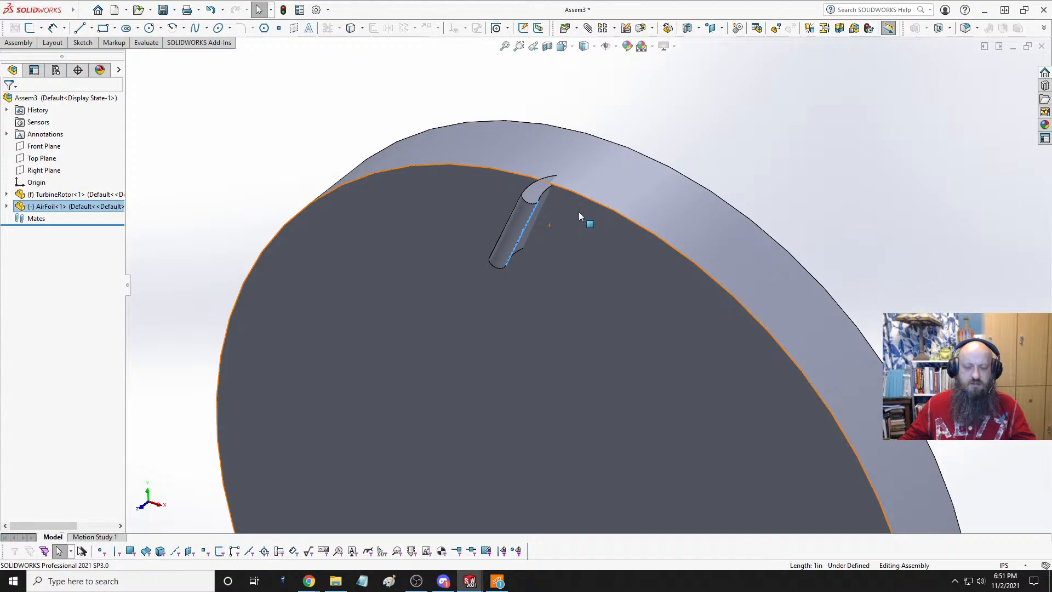
scroll(570, 222, up, 2)
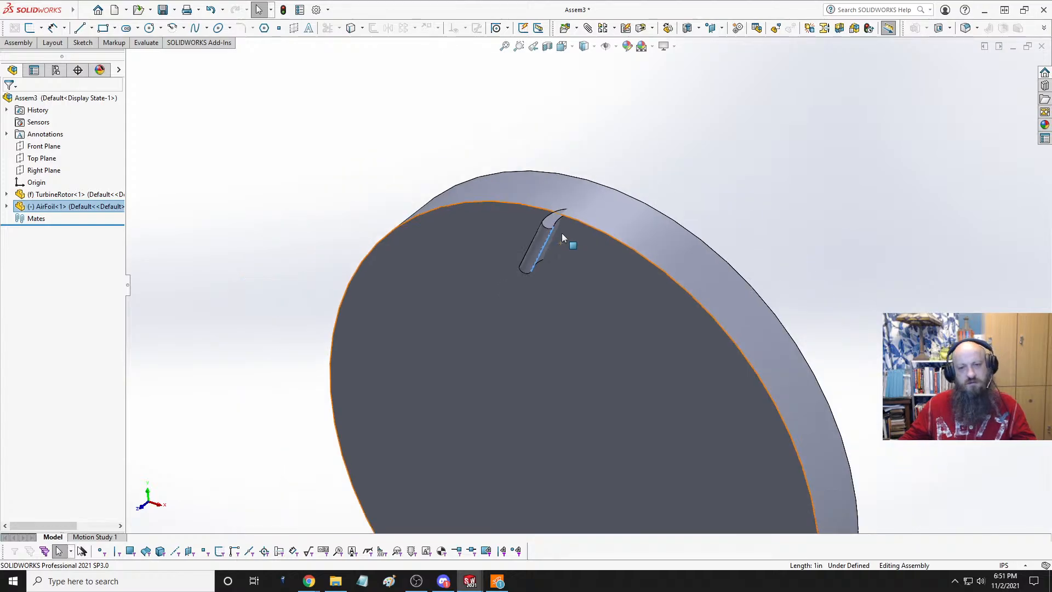
key(space)
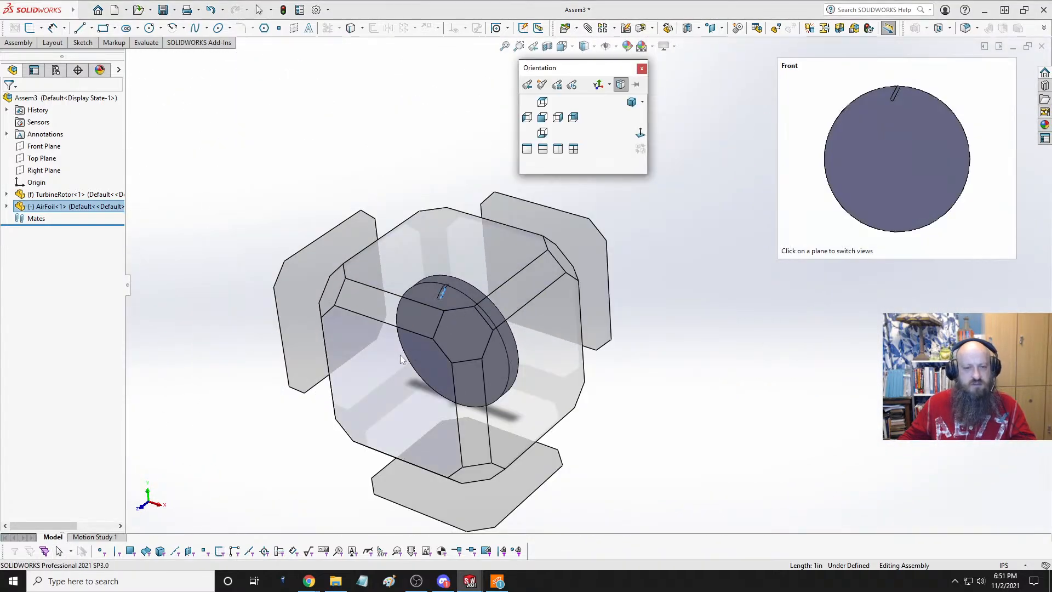
click(401, 354)
scroll(611, 120, down, 3)
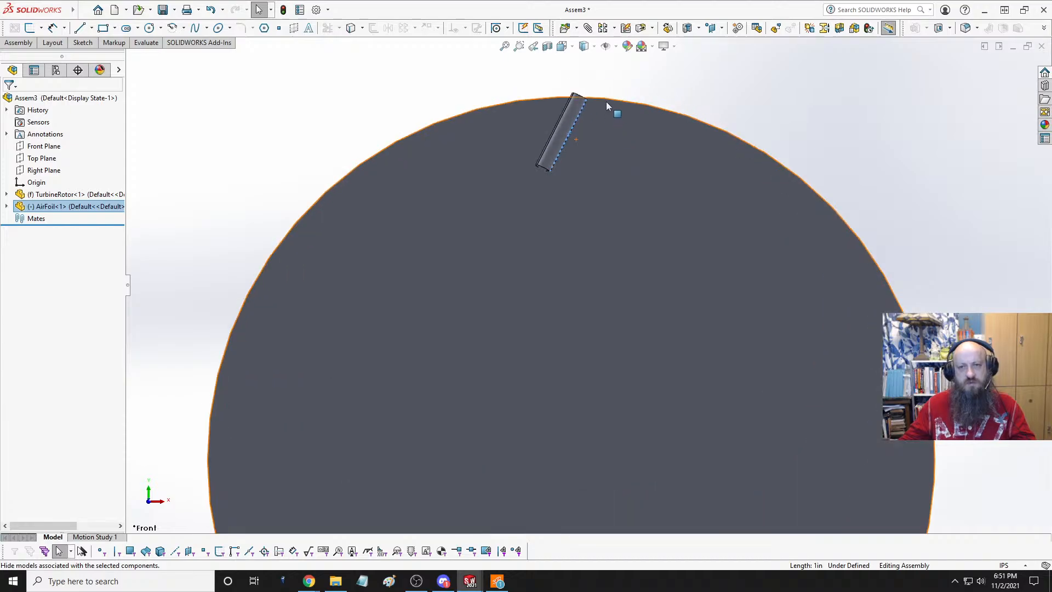
scroll(606, 172, up, 2)
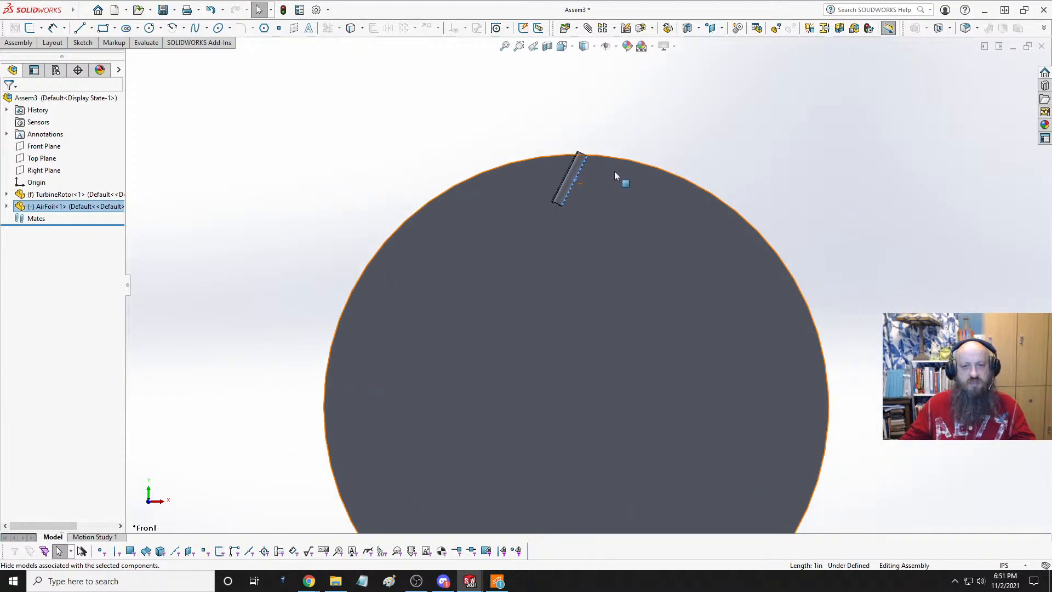
click(630, 195)
key(Escape)
- Measure the distance between the curved end edges of the AirFoil
scroll(605, 167, down, 4)
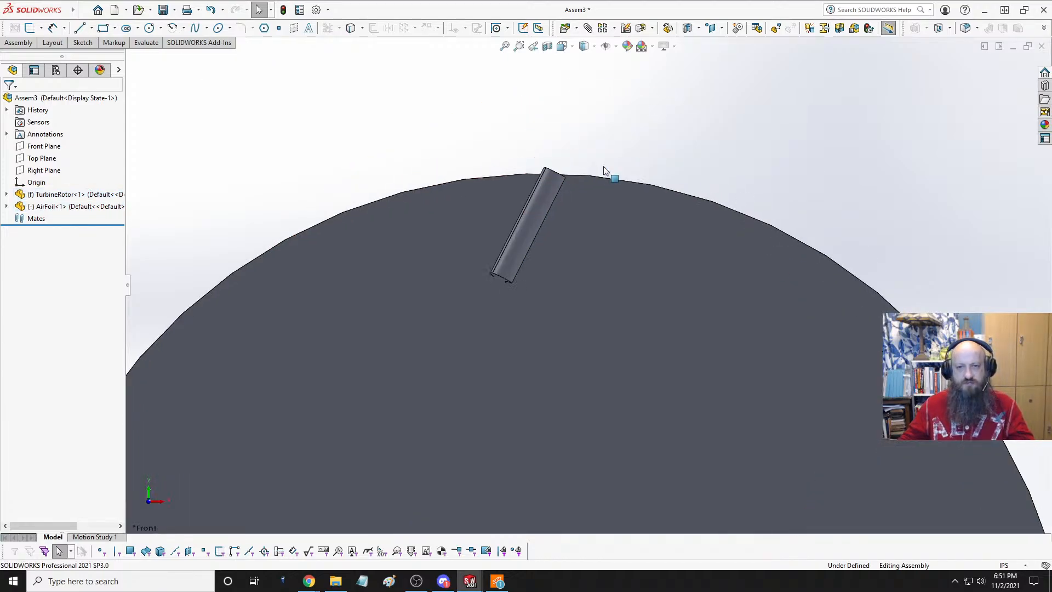
click(521, 196)
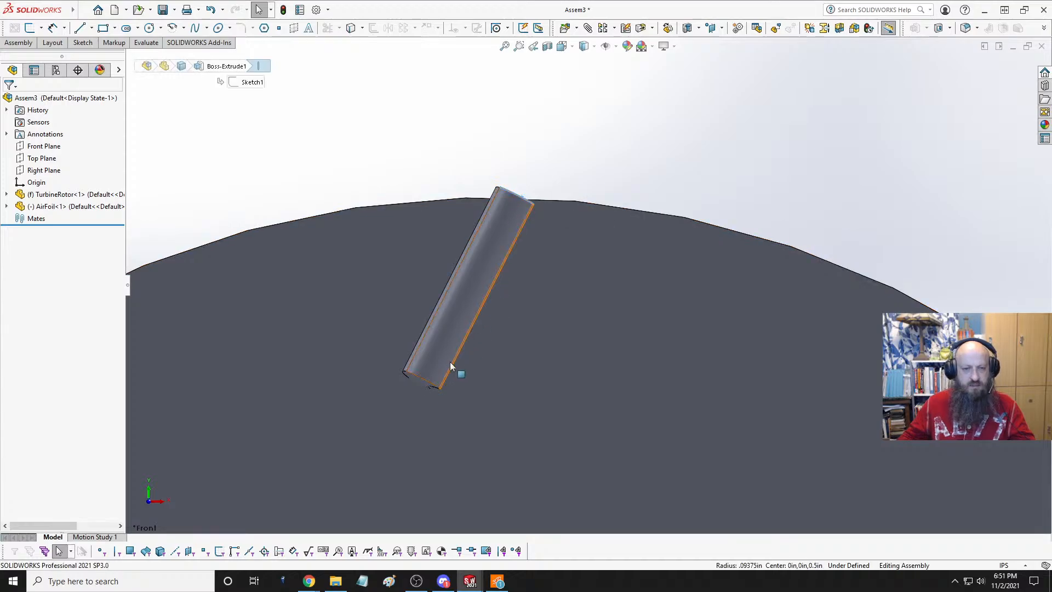
ctrl+click(426, 383)
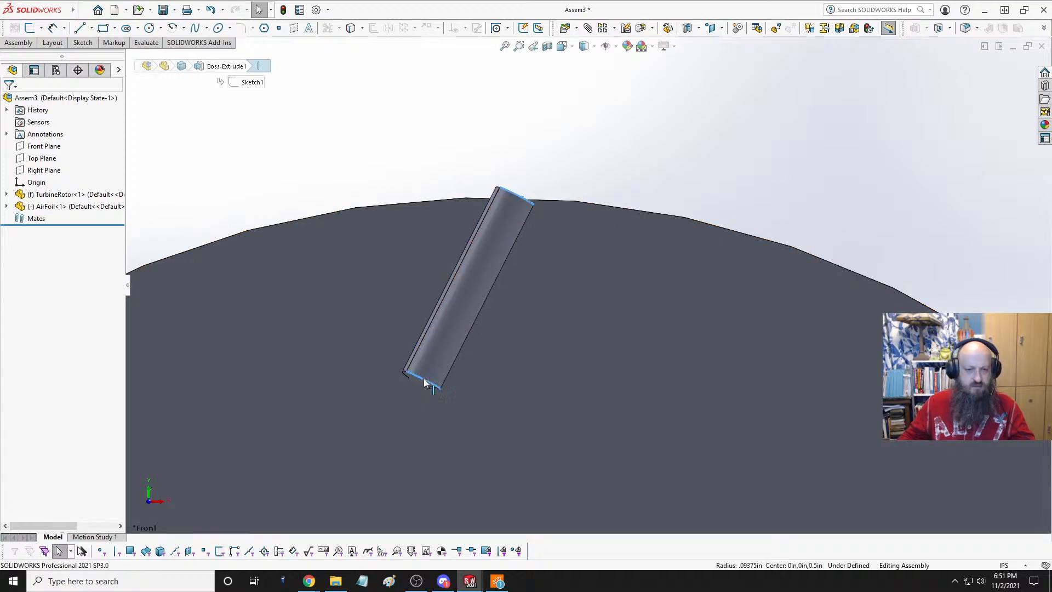
click(146, 42)
click(46, 58)
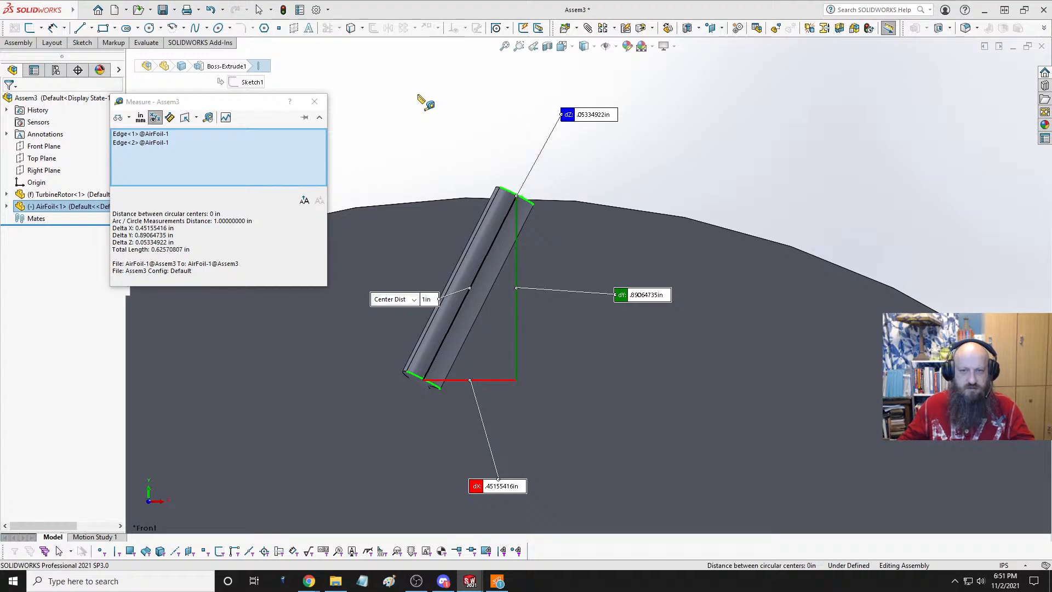
key(Escape)
key(Escape)
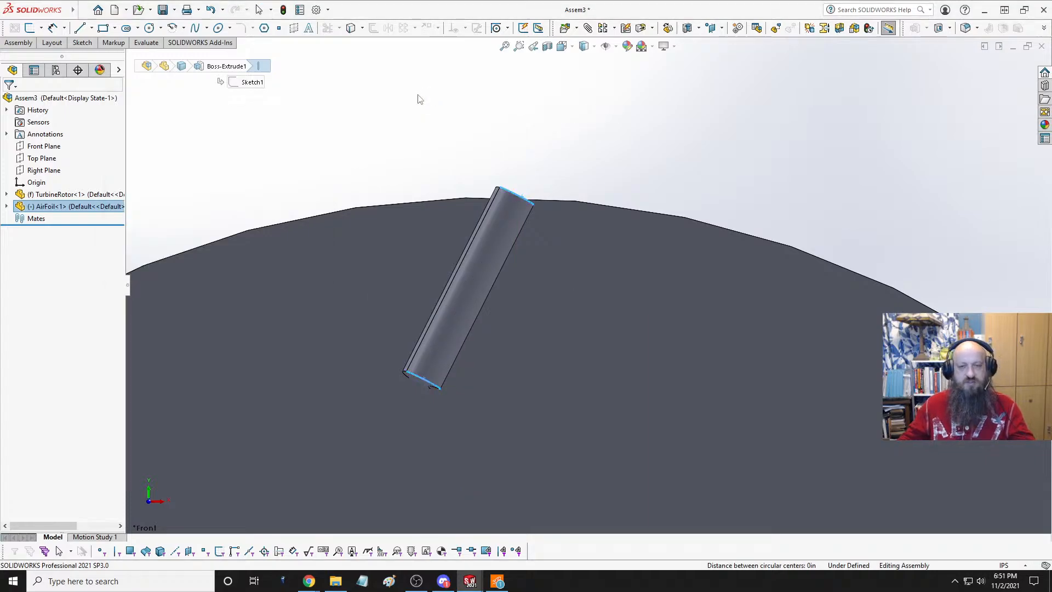
click(671, 277)
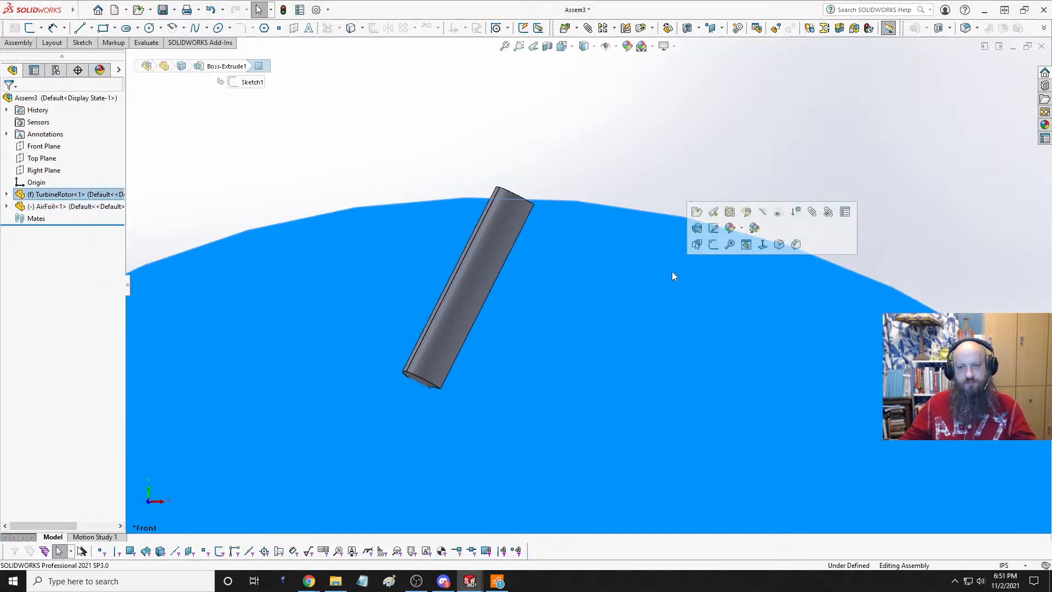
click(557, 111)
key(ctrl+Tab)
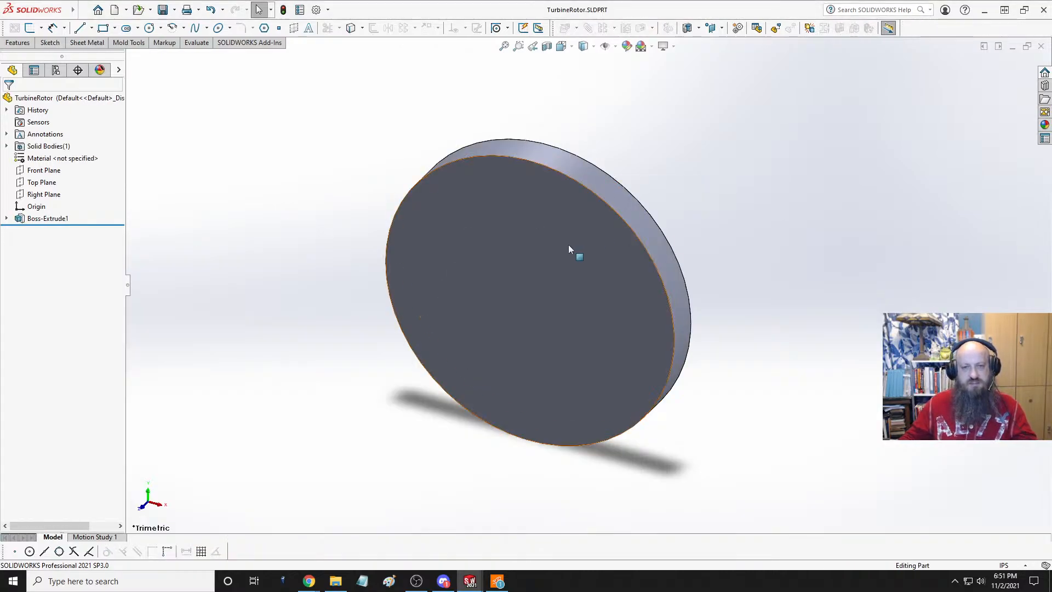
click(568, 245)
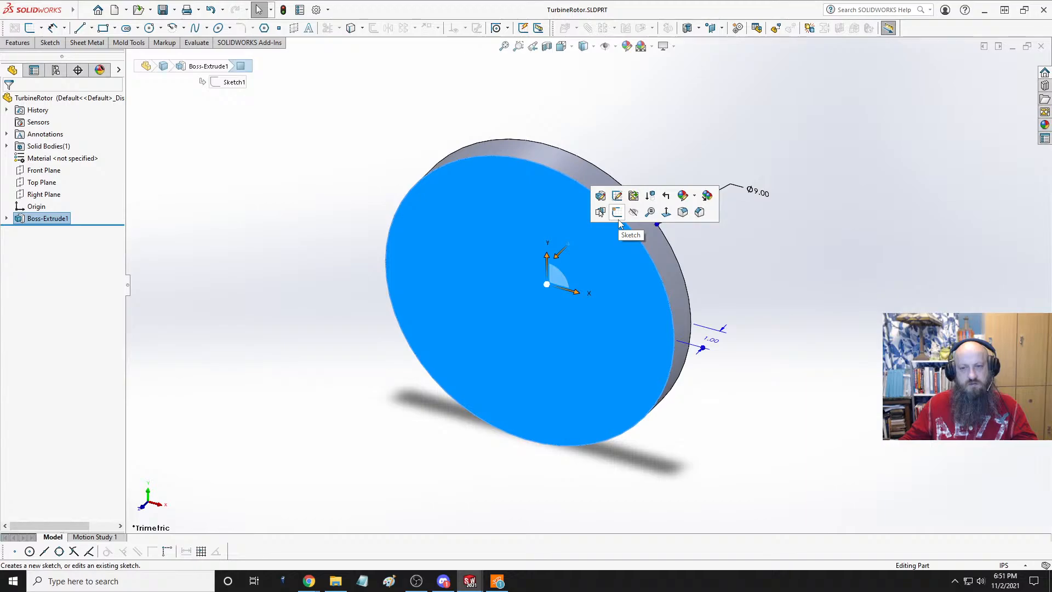
click(789, 256)
key(ctrl+Tab)
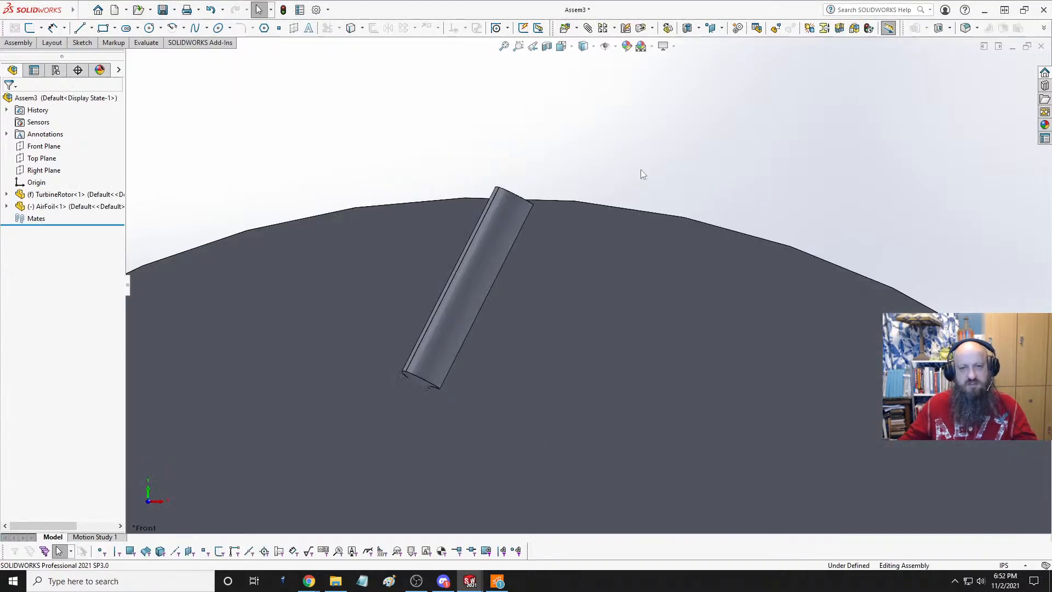
- Start an assembly sketch on the rotor's front face and draw a near-vertical centerline about 5.75 in long from the origin up past the rim
click(613, 289)
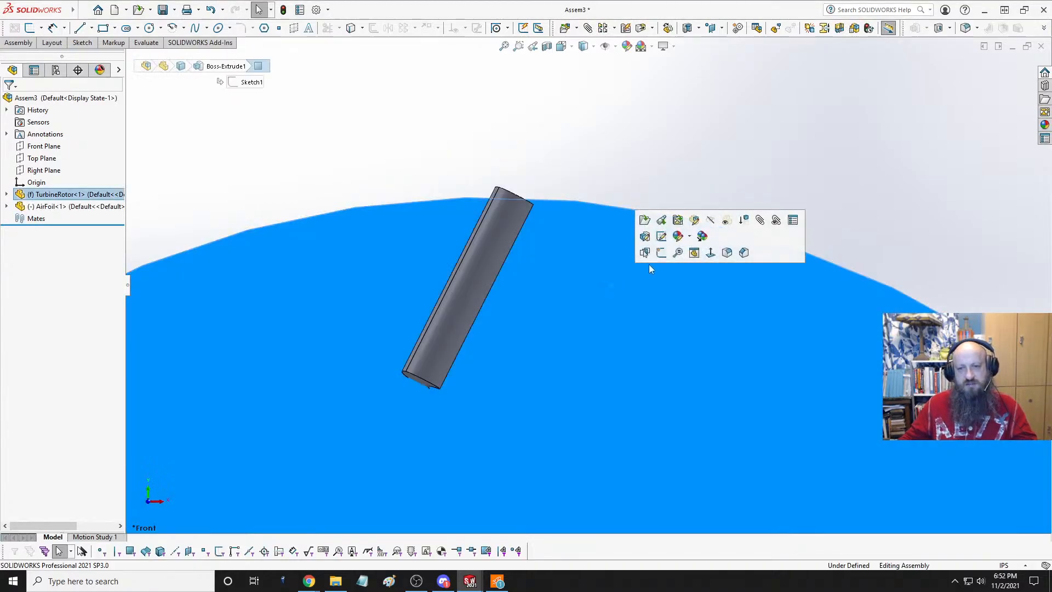
click(659, 256)
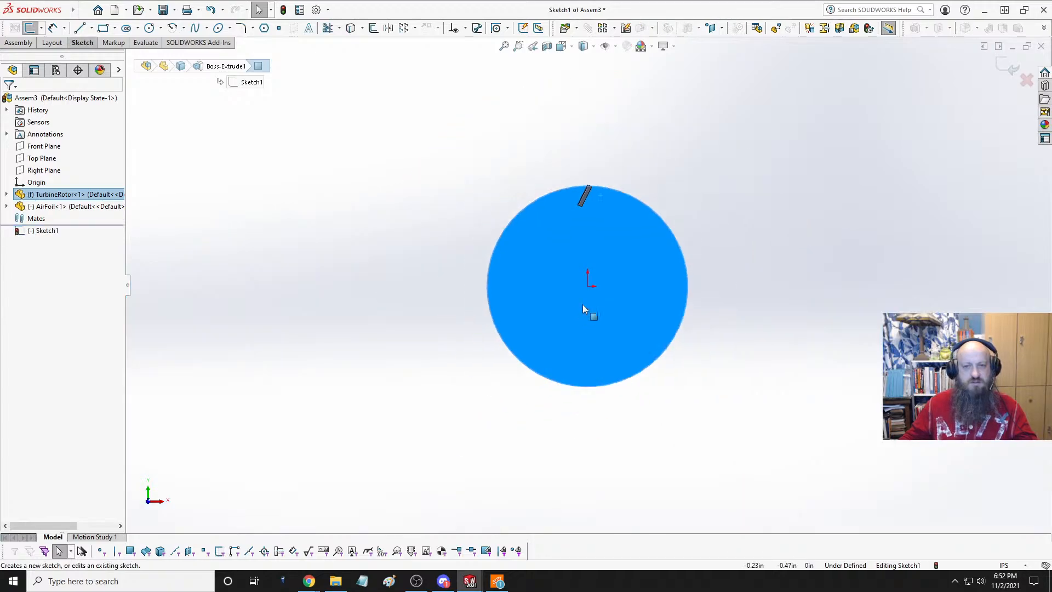
click(92, 29)
click(86, 57)
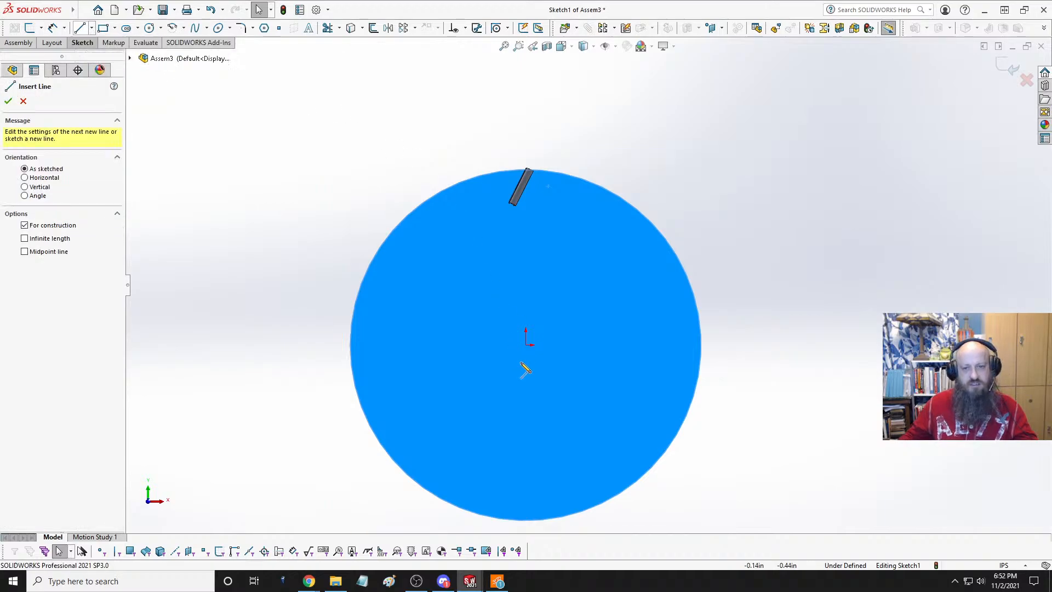
click(526, 342)
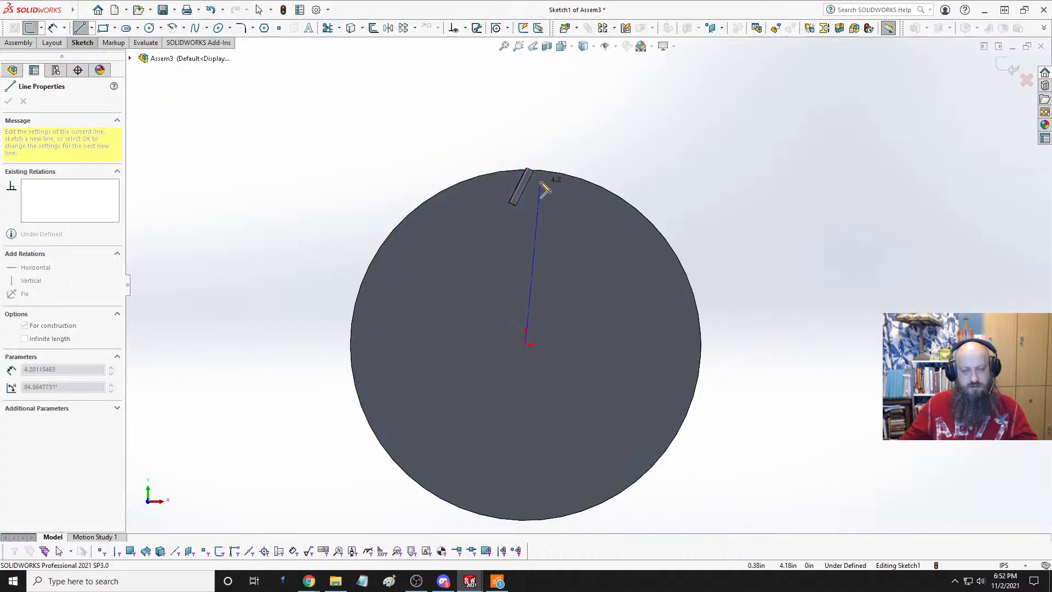
click(527, 121)
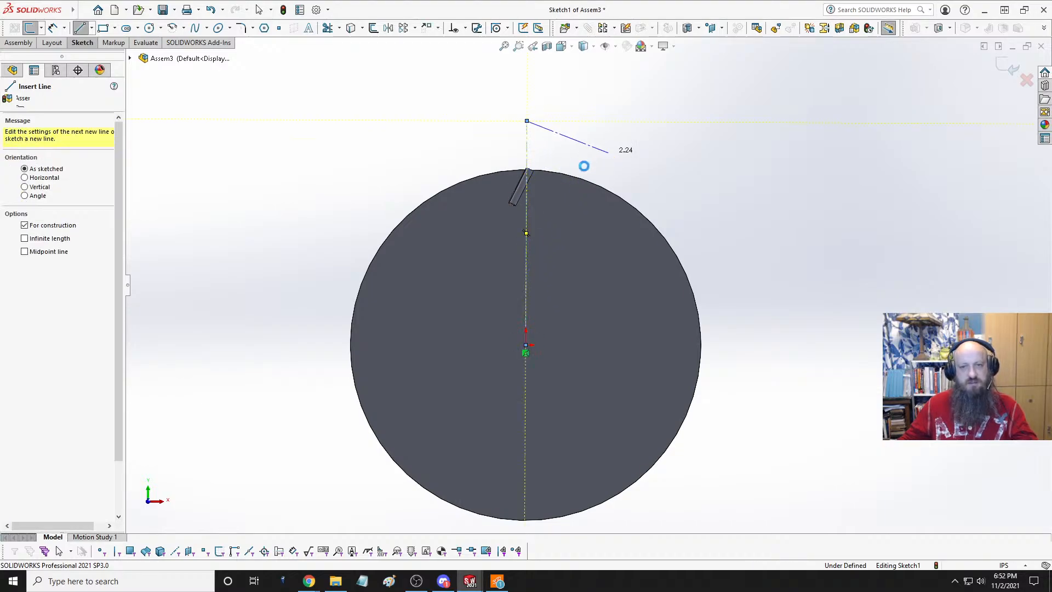
key(Escape)
drag(519, 193, 461, 163)
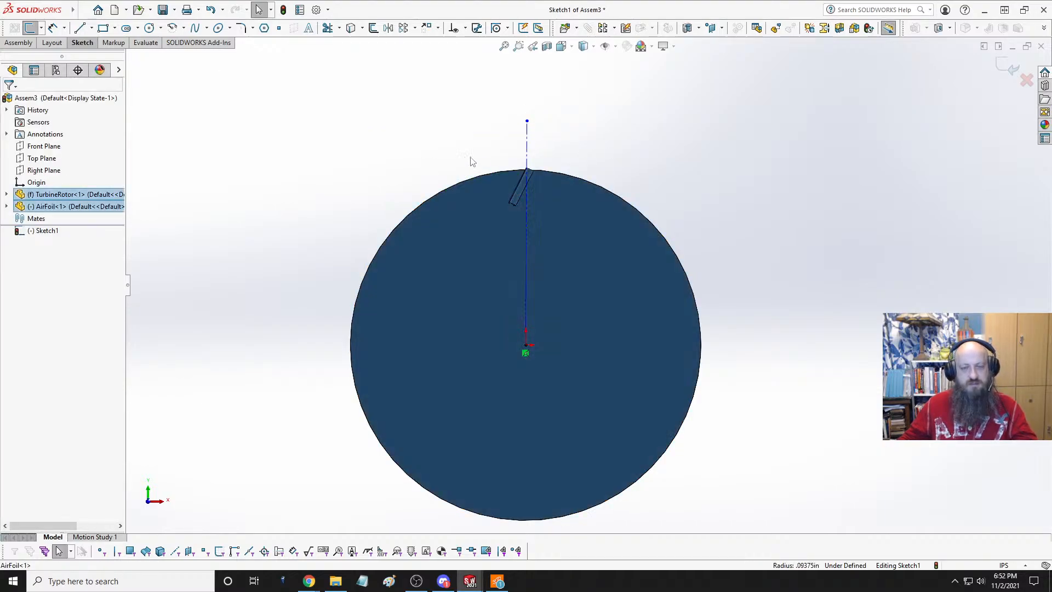
click(560, 149)
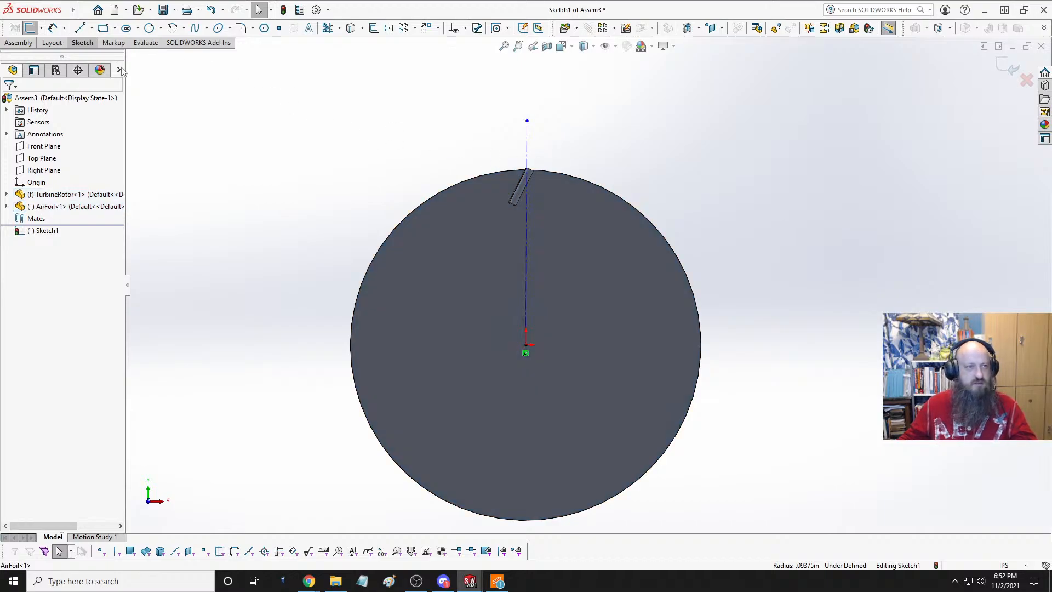
- Dimension the centerline's vertical length and set it to 4 in
click(53, 30)
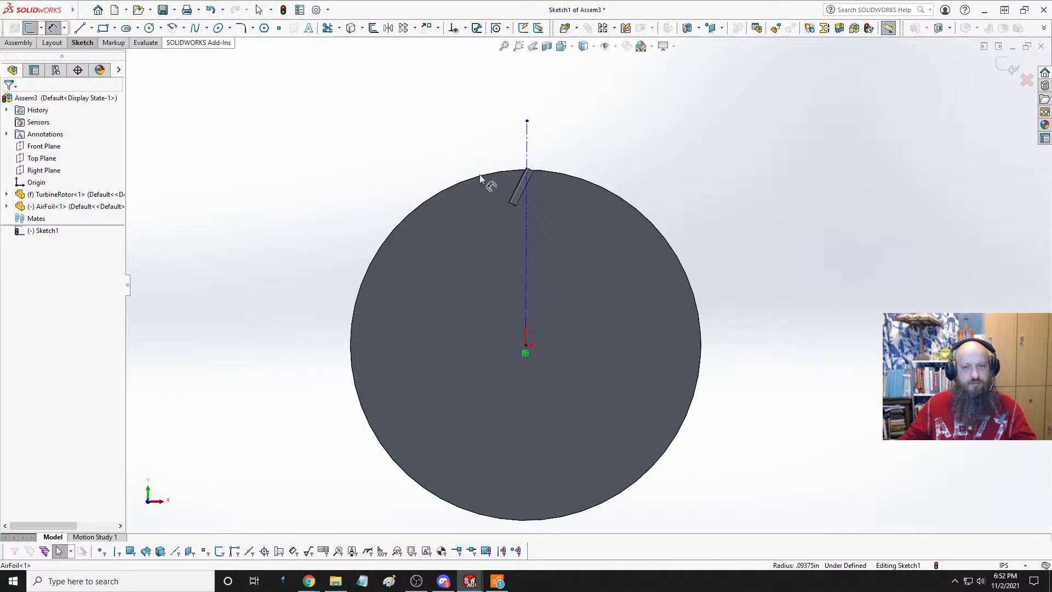
click(526, 241)
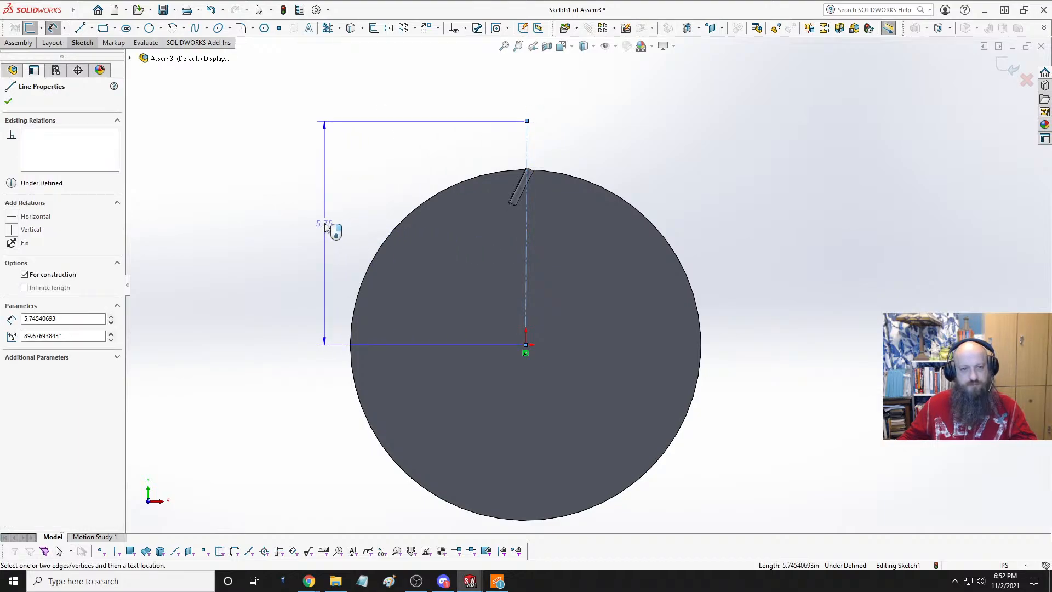
click(332, 228)
text(4)
key(Return)
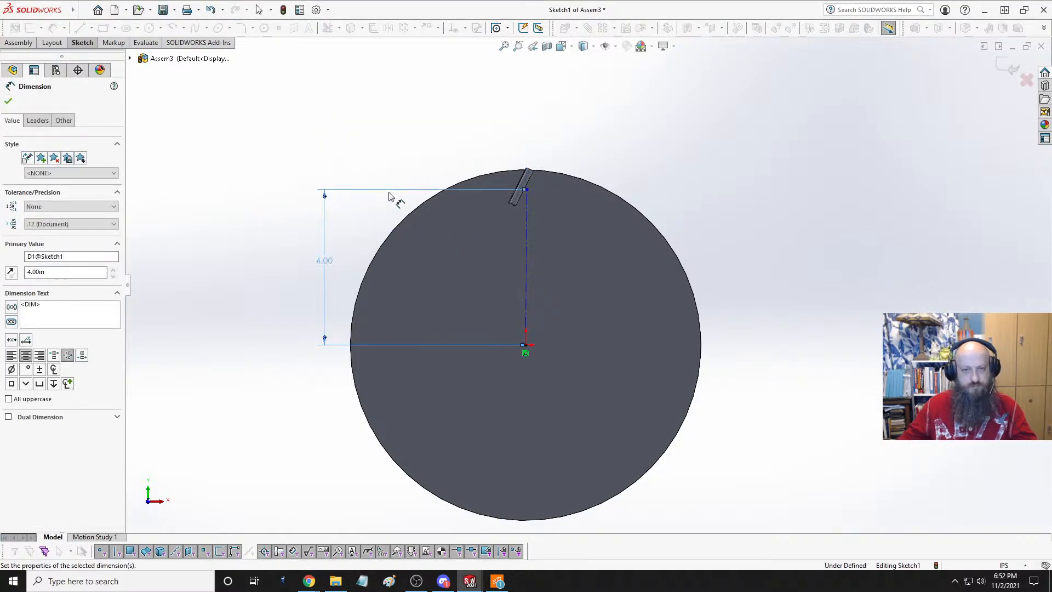
key(Escape)
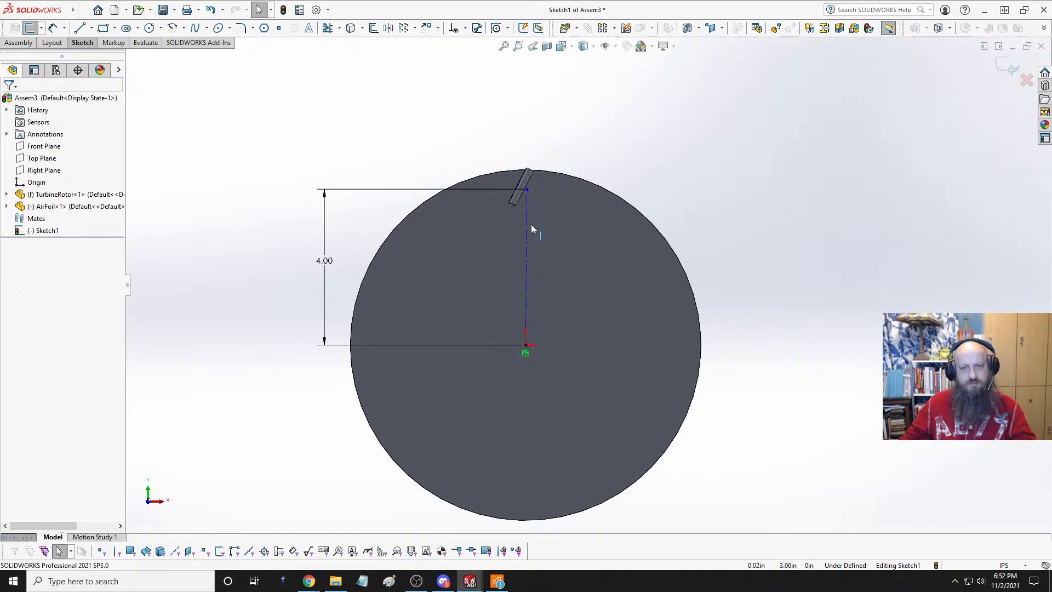
- Make the centerline vertical and exit the sketch
click(527, 225)
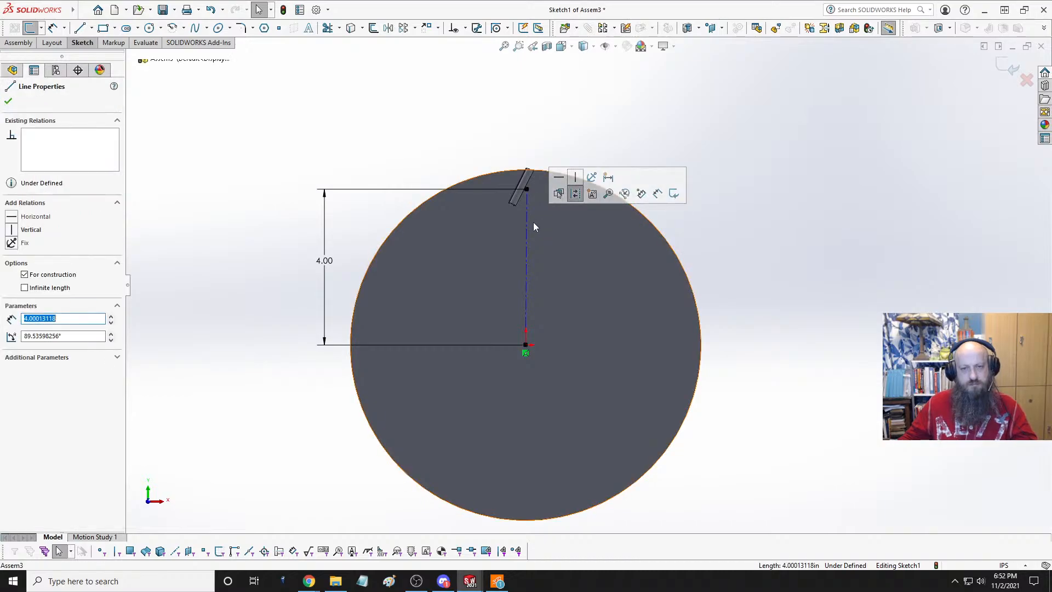
click(576, 177)
click(639, 125)
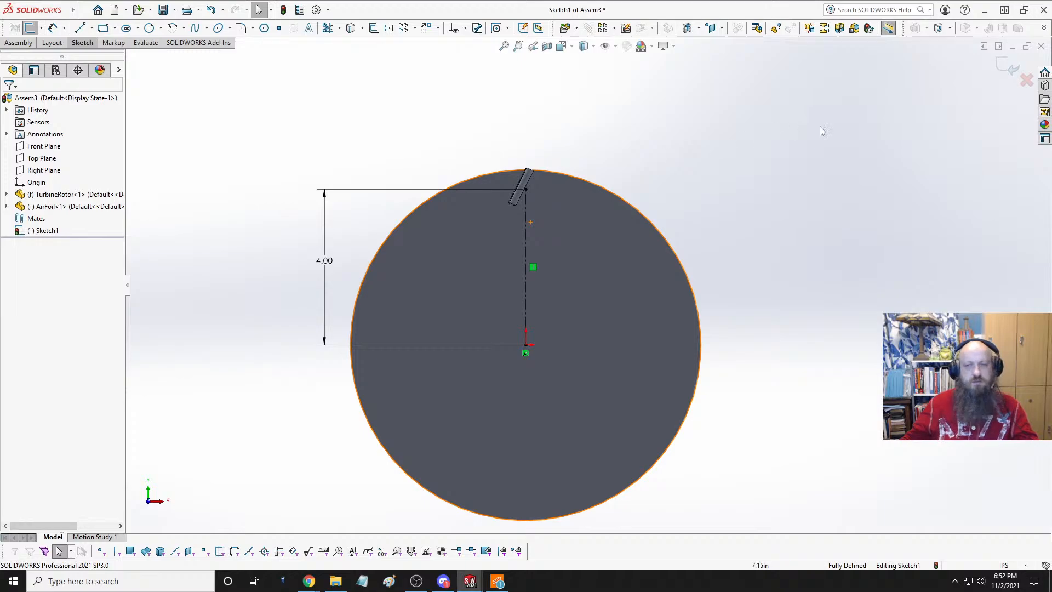
click(1010, 67)
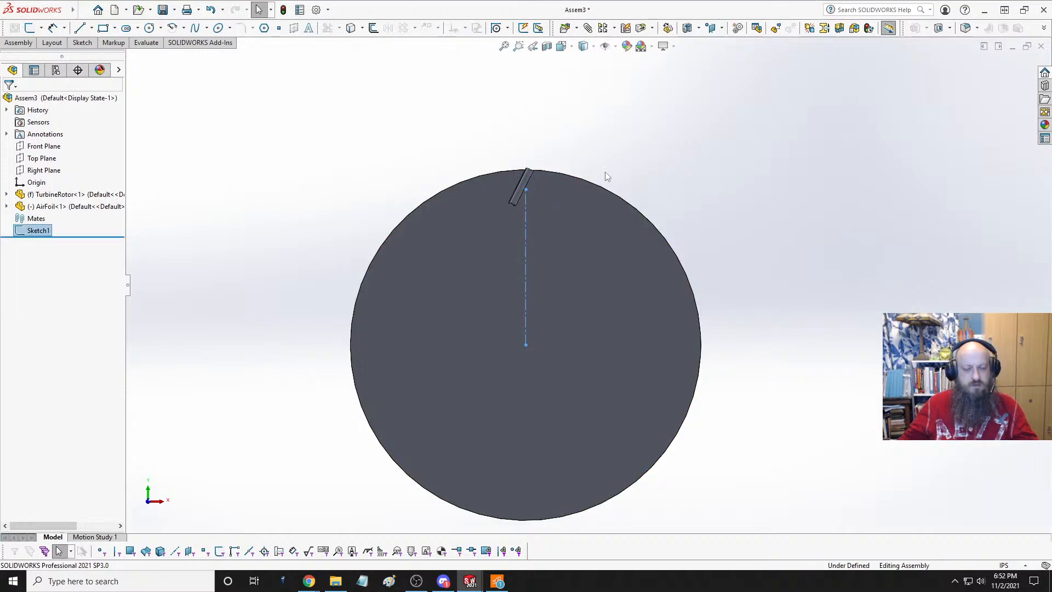
- Mate the AirFoil's origin coincident with the upper endpoint of the sketched centerline
scroll(555, 204, down, 5)
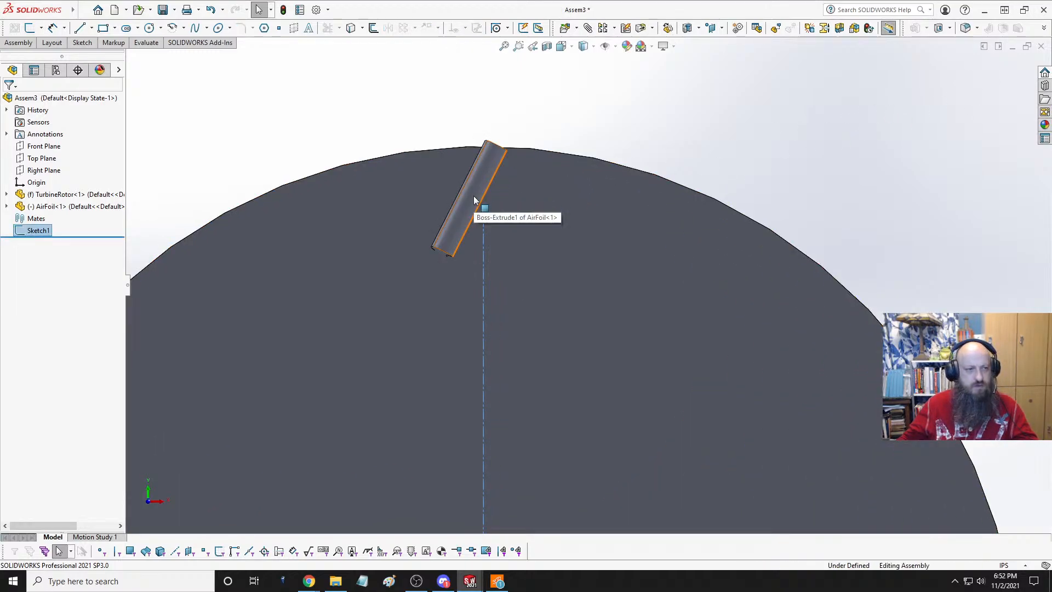
click(7, 207)
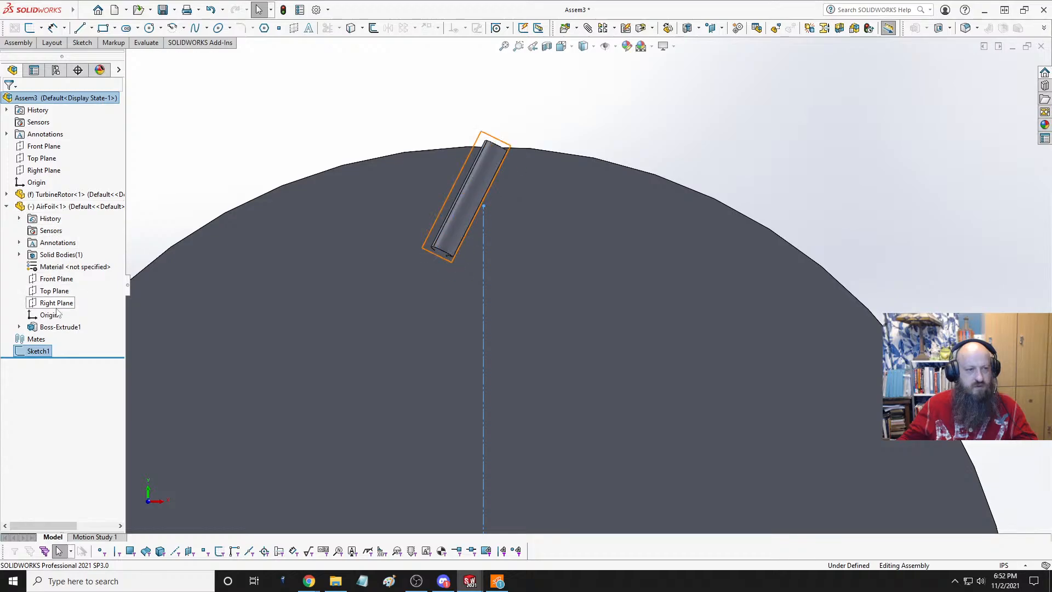
mouse_move(49, 314)
mouse_down()
mouse_move(380, 214)
mouse_move(484, 206)
mouse_up()
click(515, 195)
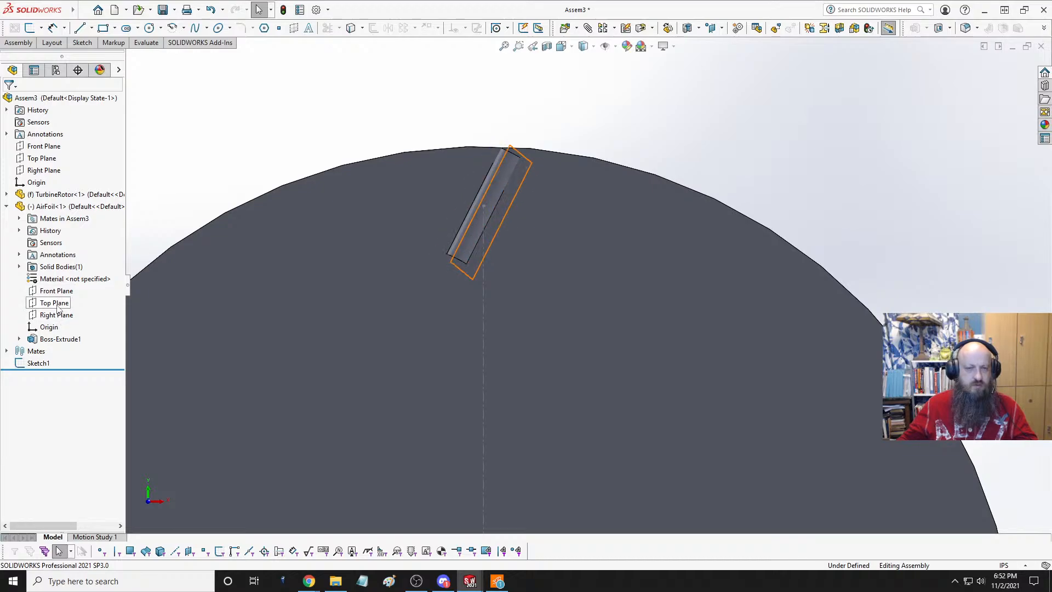
- Tilt the blade away from the rotor face, and mate the AirFoil's Top Plane coincident with the assembly's Right Plane
middle_drag(555, 238, 464, 306)
scroll(596, 230, down, 4)
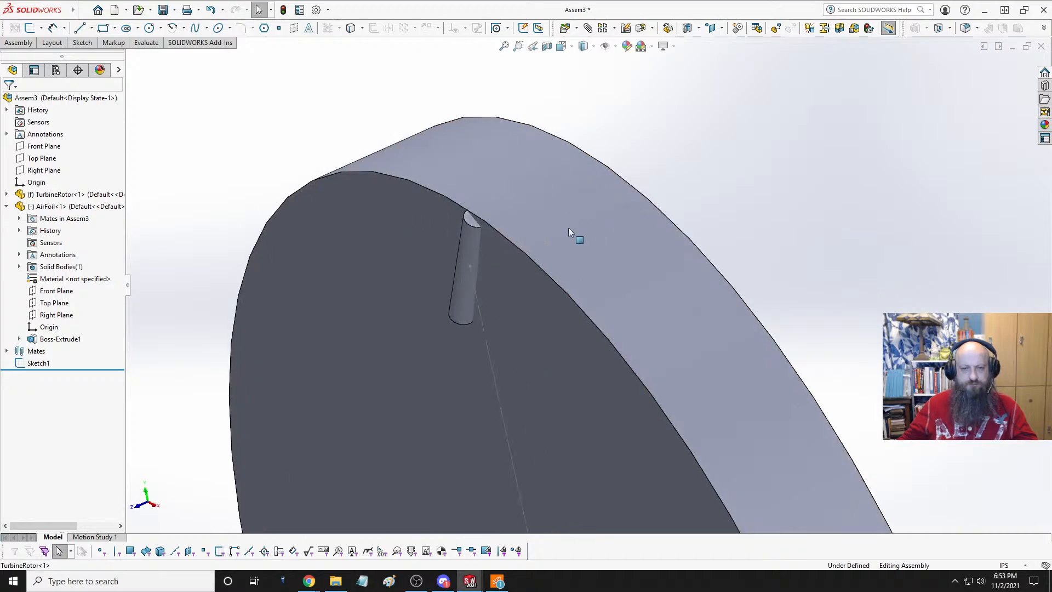
drag(475, 236, 447, 230)
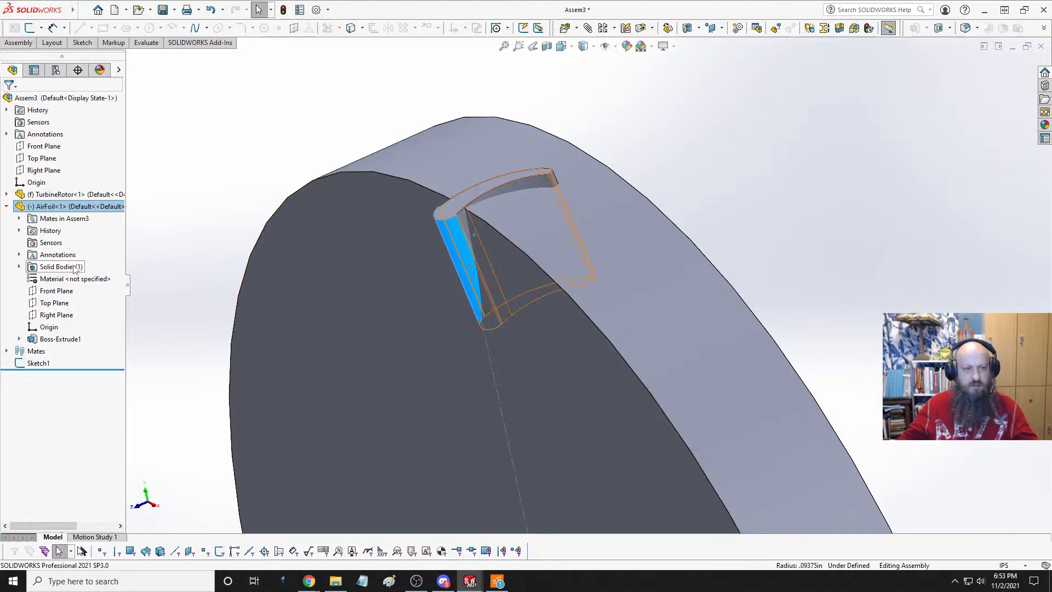
click(54, 303)
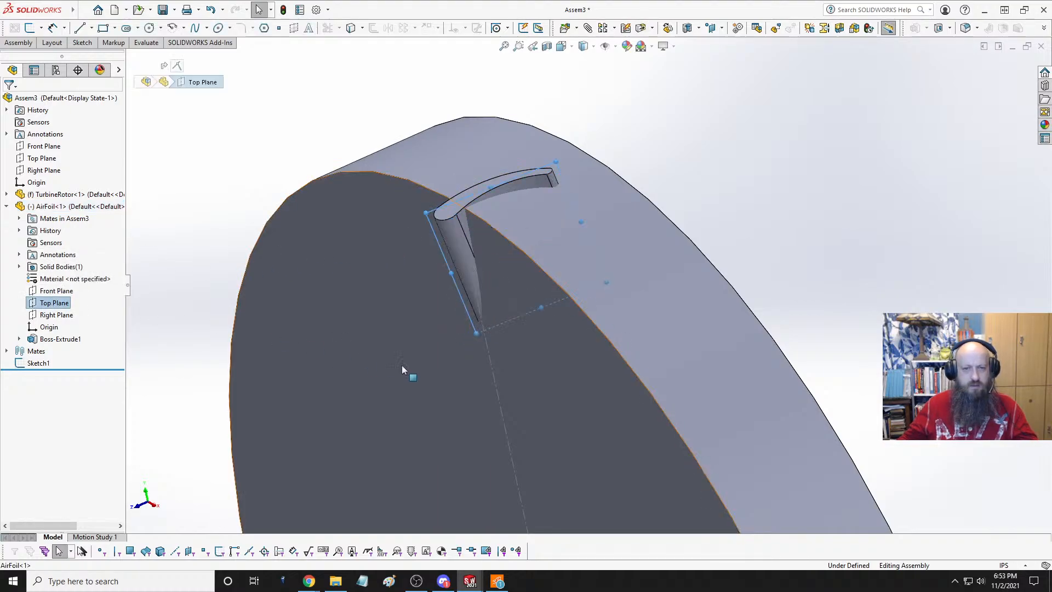
ctrl+click(55, 173)
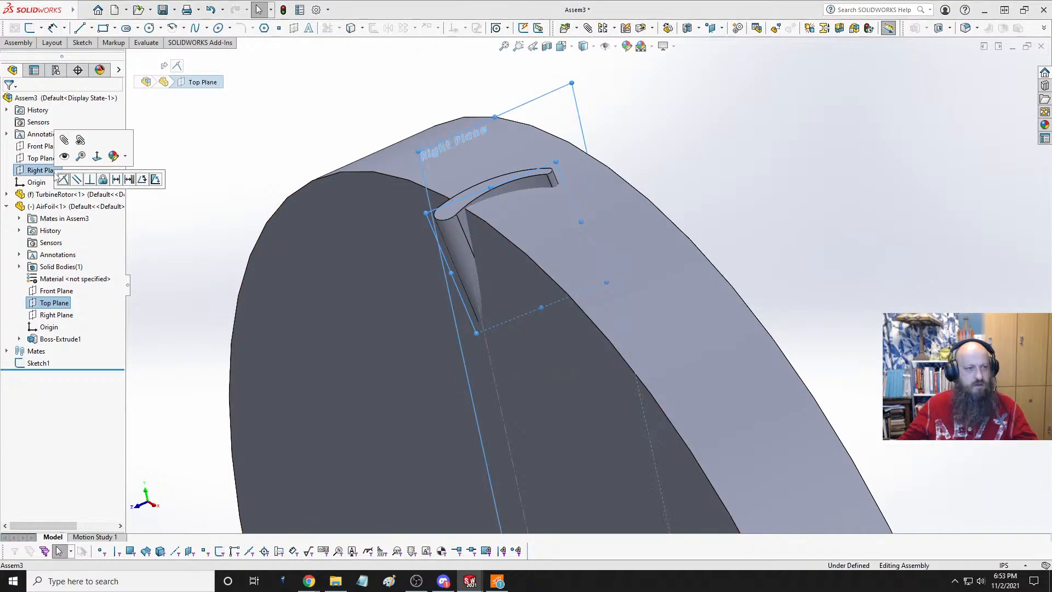
click(64, 180)
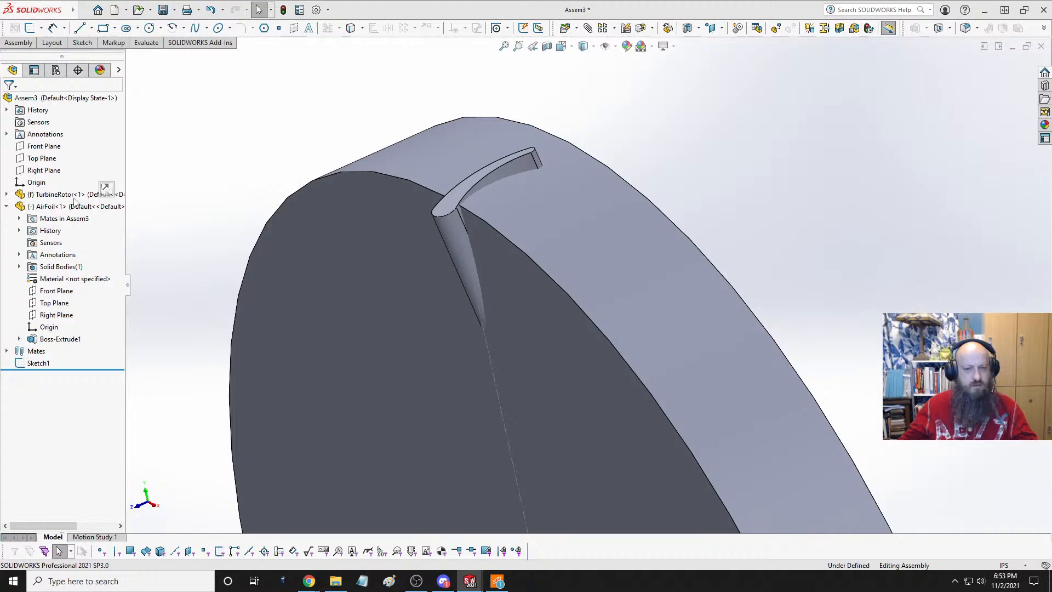
- Mate the AirFoil's Front Plane parallel to the assembly's Top Plane
click(55, 291)
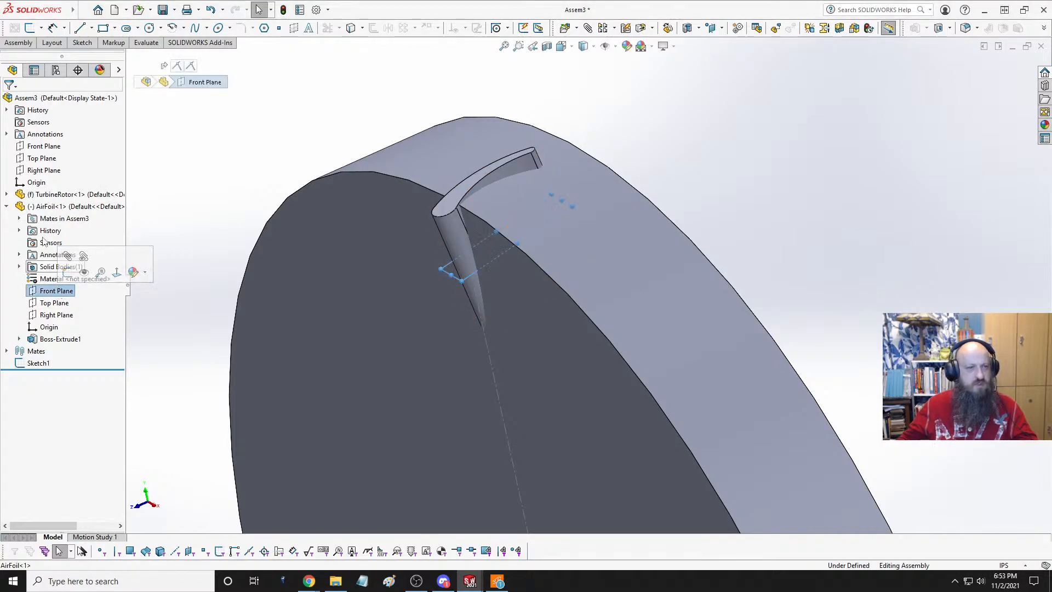
ctrl+click(46, 160)
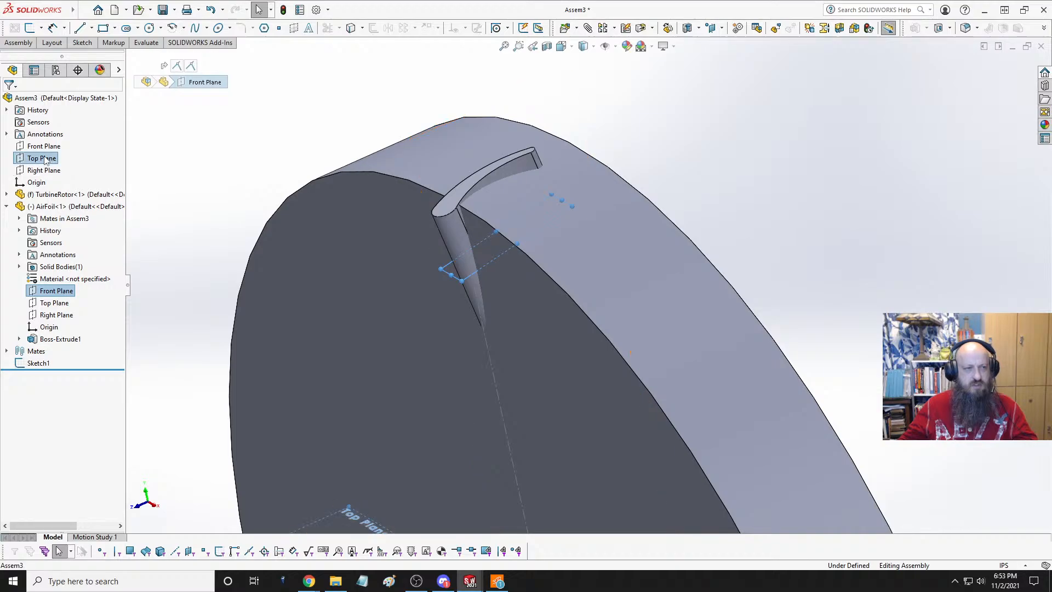
click(67, 164)
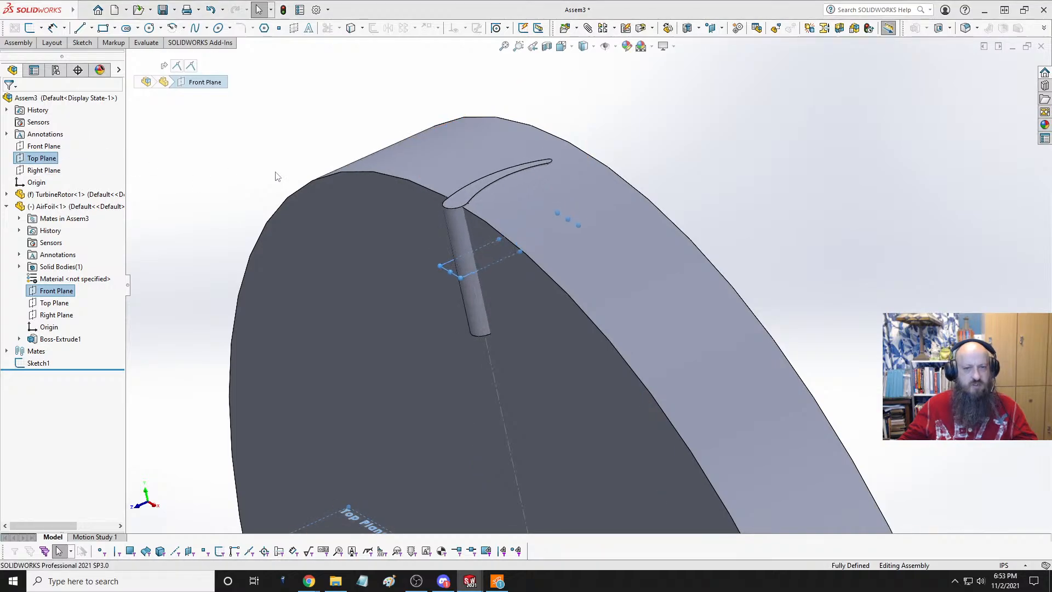
- Examine the blade's orientation and position at the rotor rim from the front, at an angle and in the trimetric view
scroll(481, 187, up, 3)
scroll(485, 283, up, 3)
key(space)
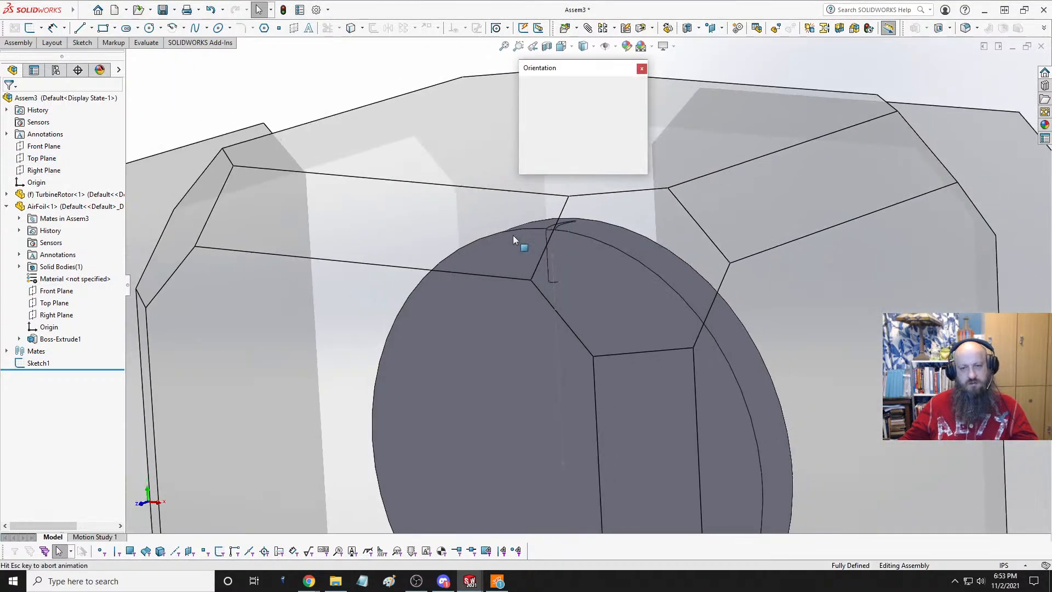
click(401, 310)
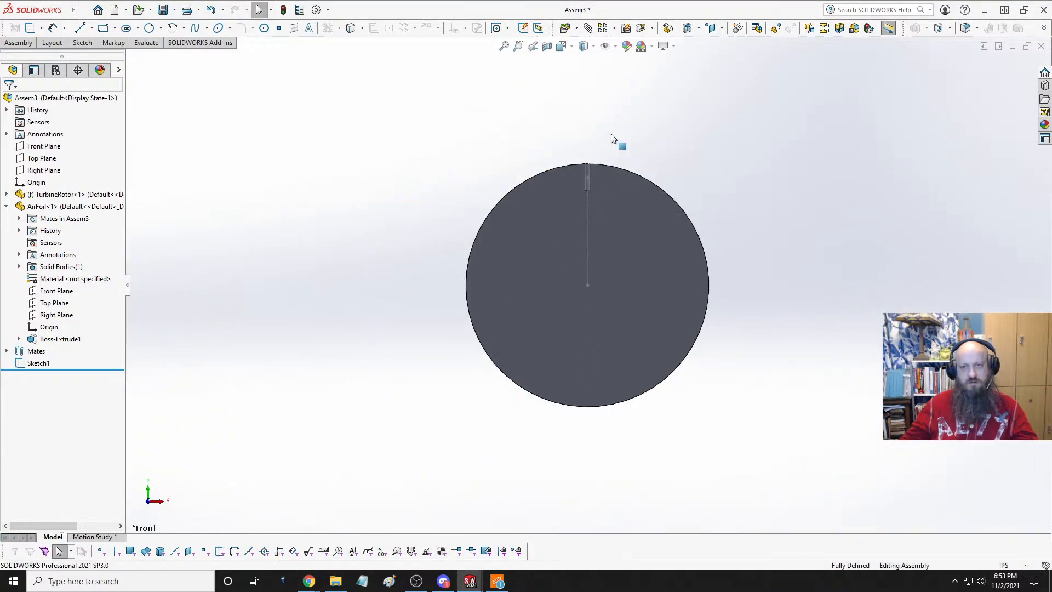
scroll(581, 219, down, 4)
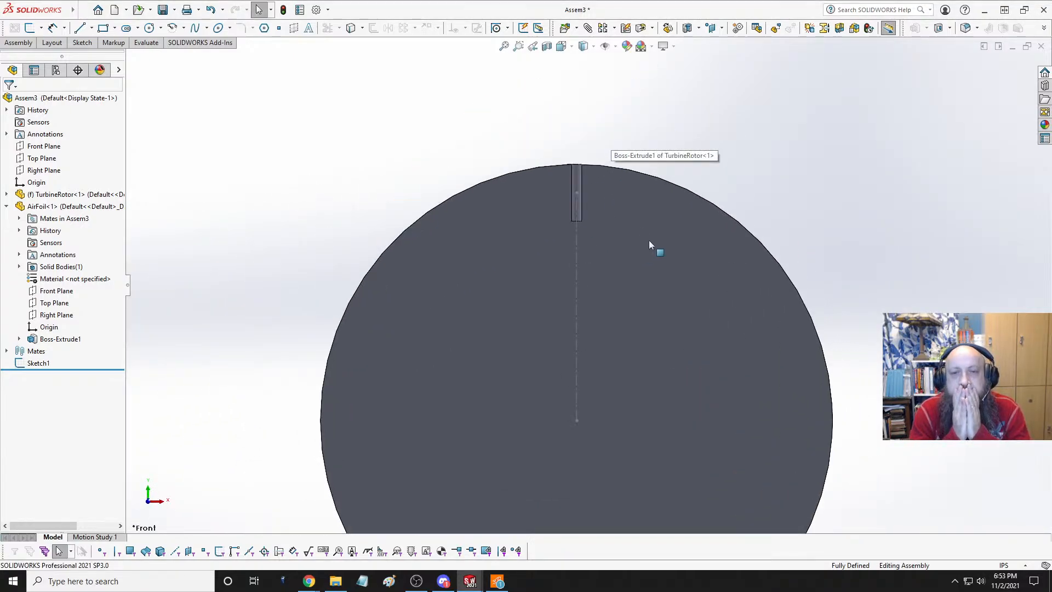
scroll(594, 242, up, 3)
middle_drag(594, 242, 538, 293)
scroll(584, 264, down, 3)
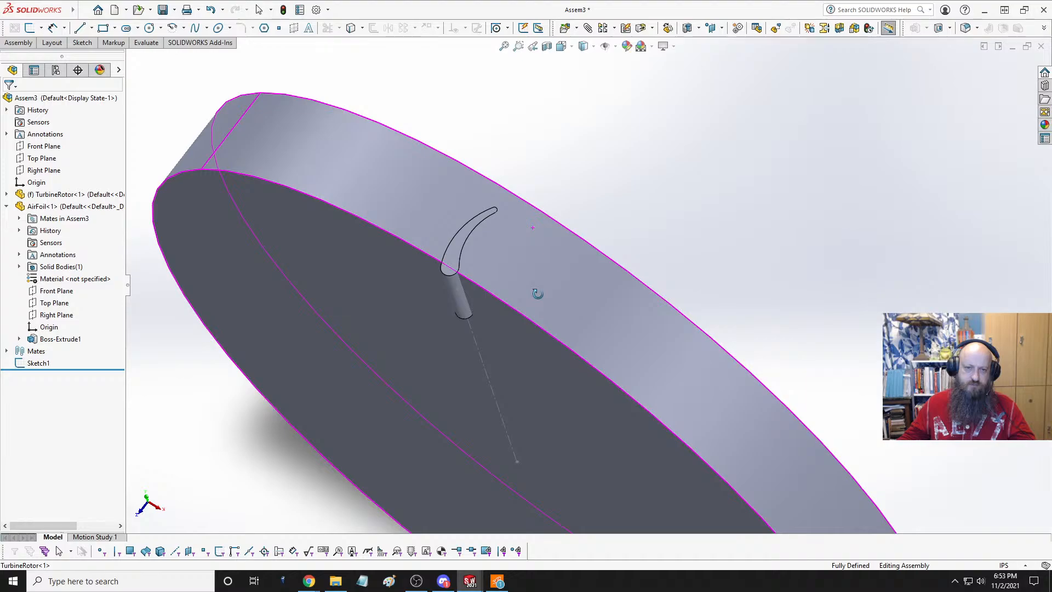
key(space)
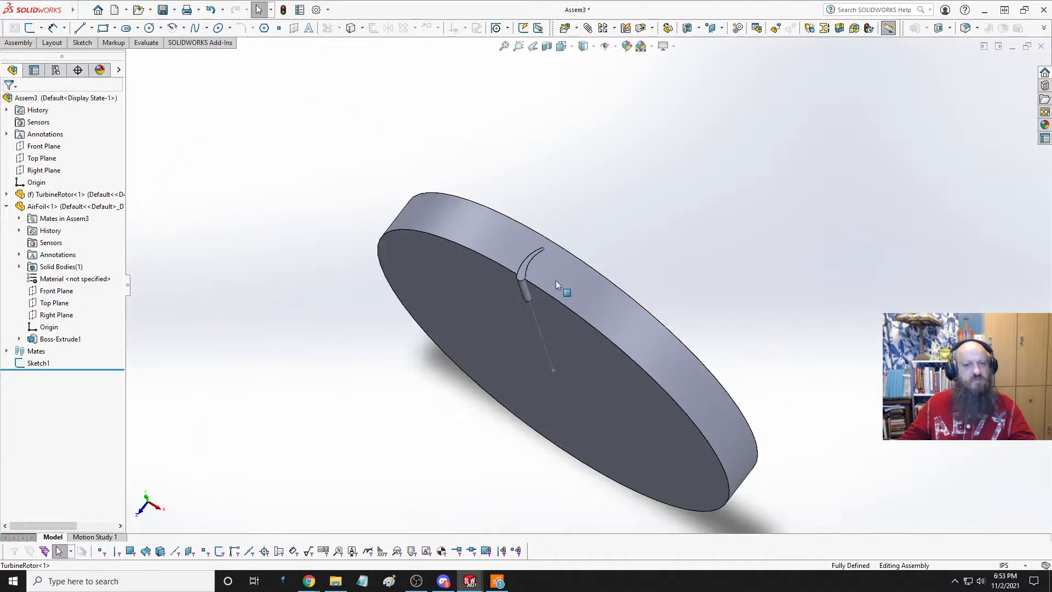
click(364, 404)
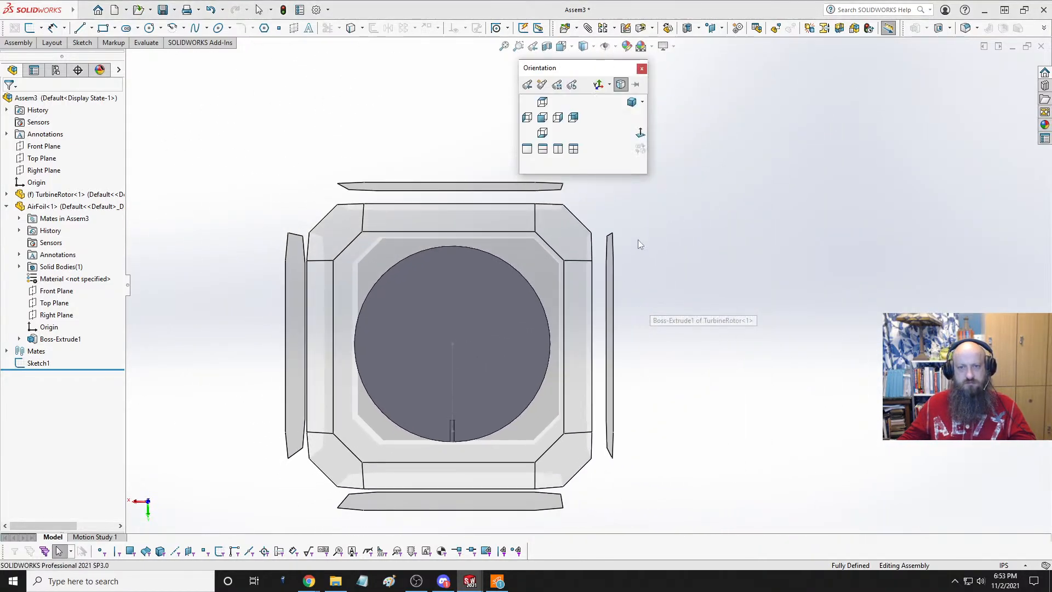
click(632, 102)
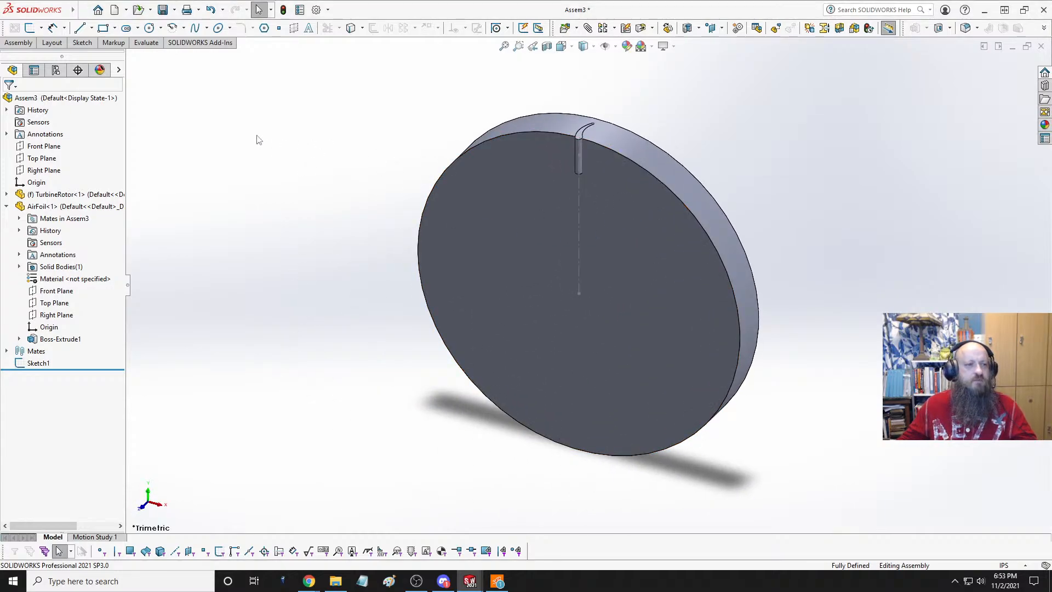
- Start a Circular Component Pattern and use the rotor's front circular edge as the pattern axis
click(6, 206)
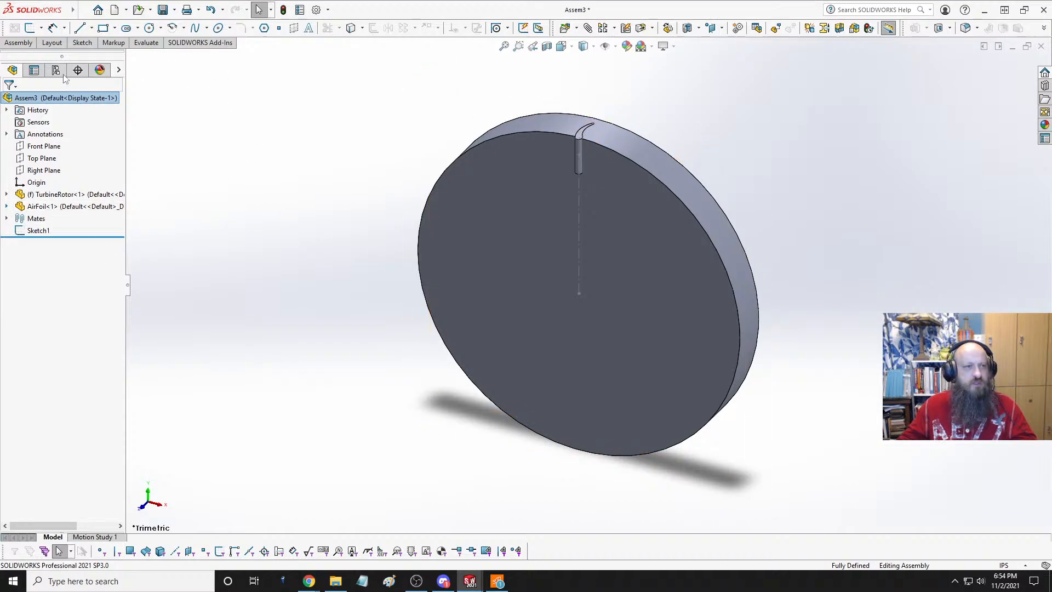
click(18, 43)
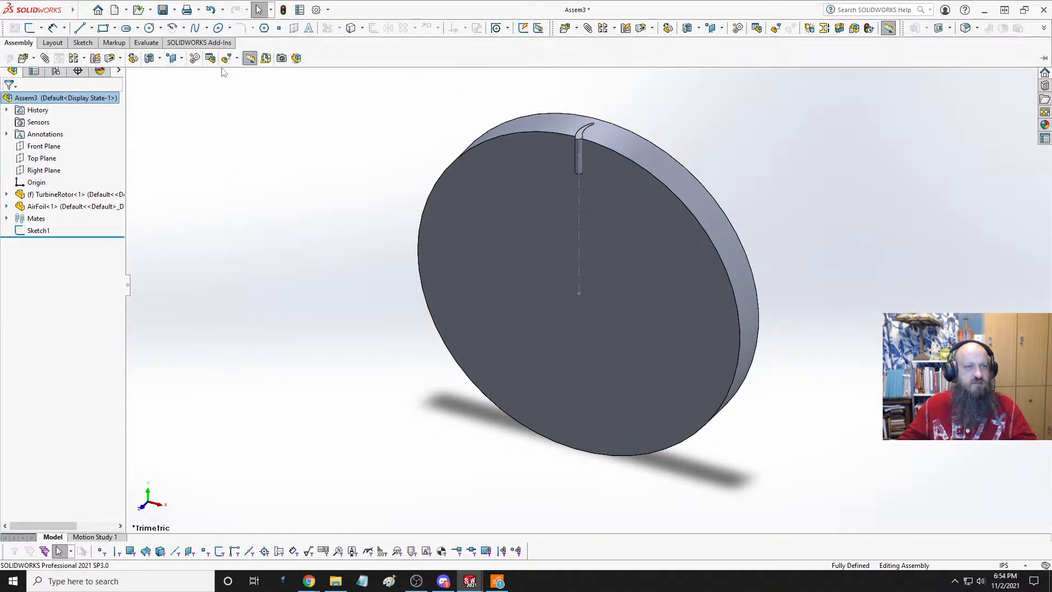
click(84, 59)
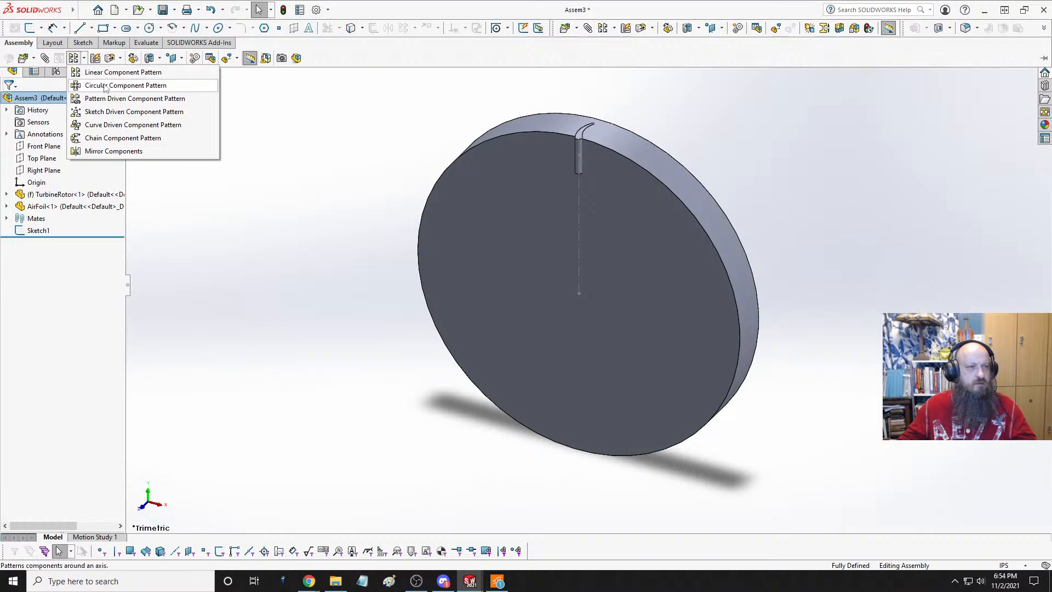
click(125, 86)
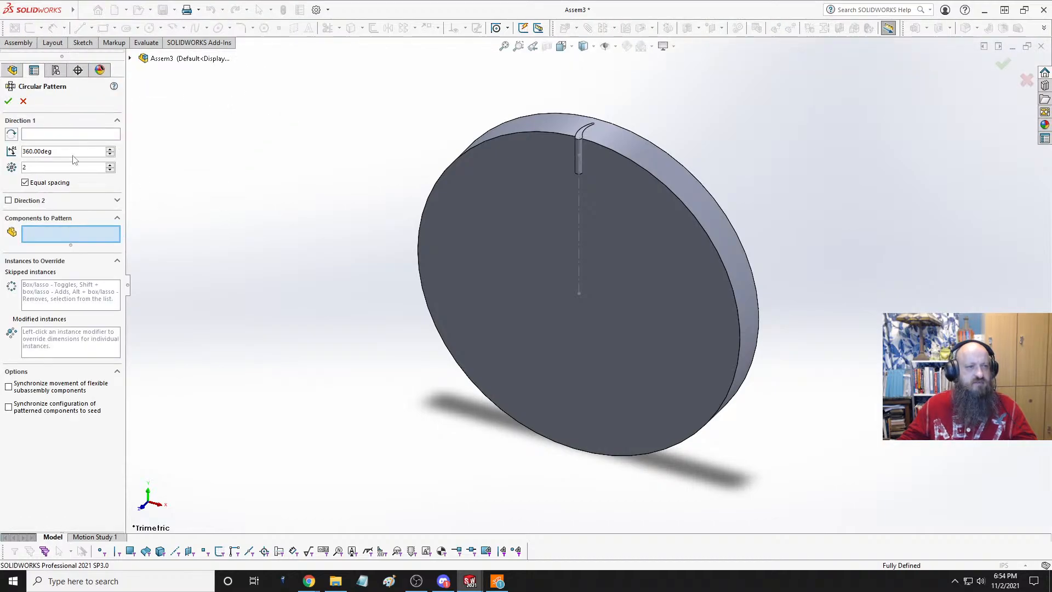
click(39, 137)
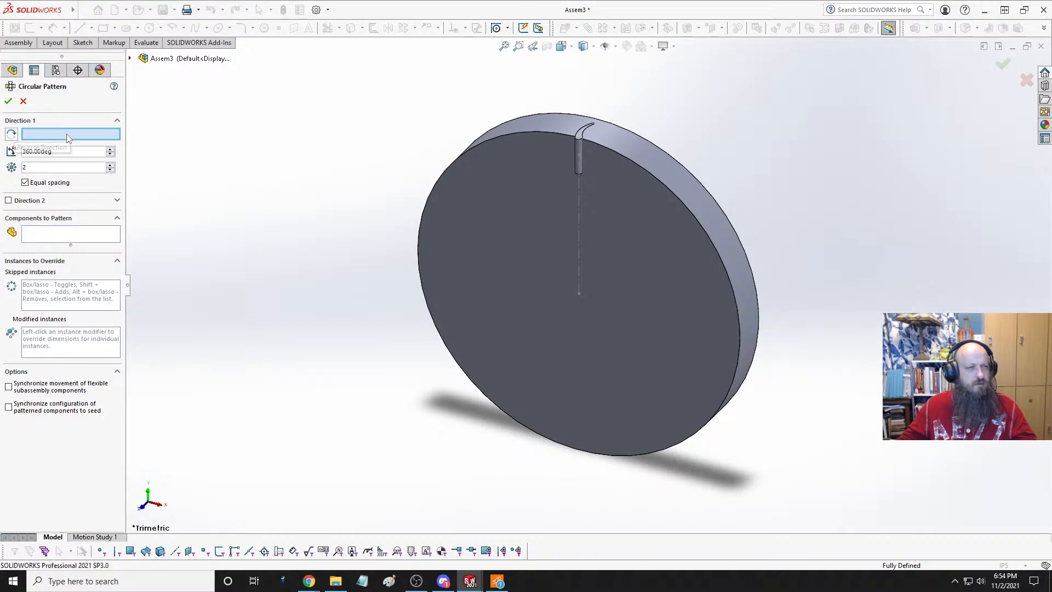
click(625, 149)
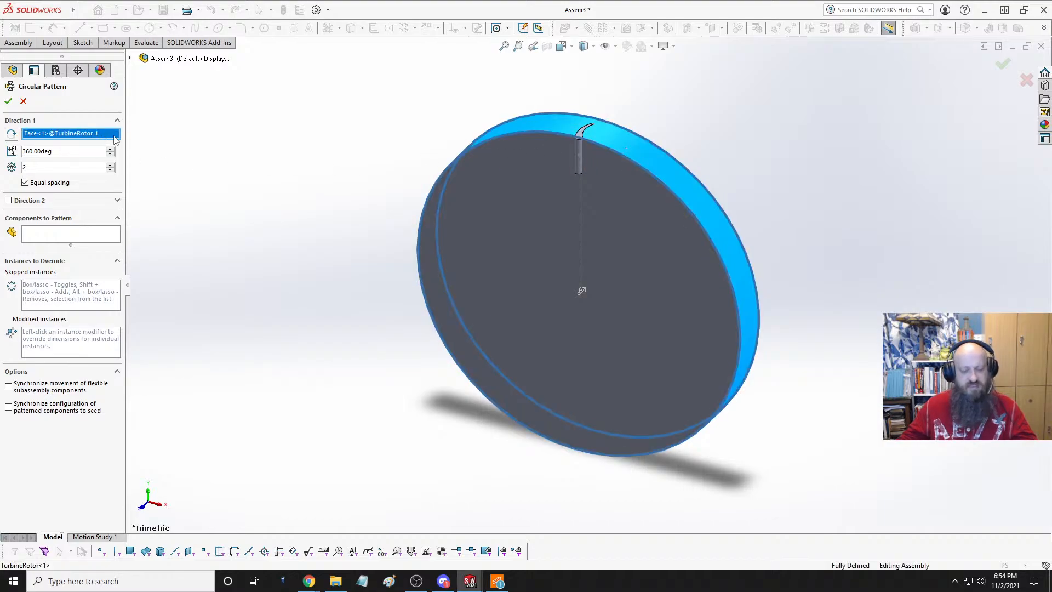
key(Delete)
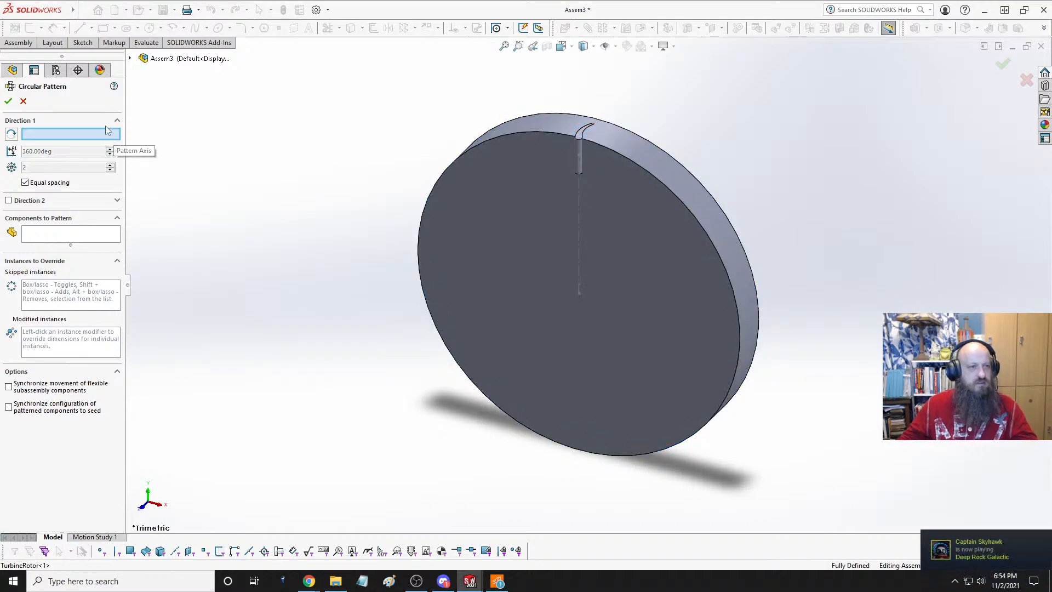
click(643, 169)
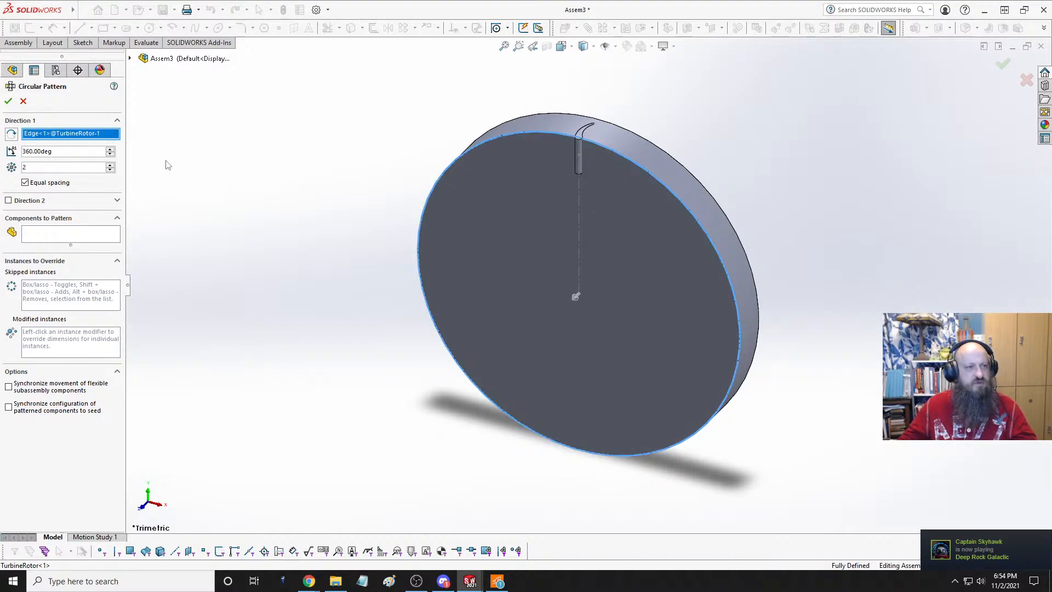
- Pattern the AirFoil component with 60 equally spaced instances over 360 degrees around the rotor
click(66, 236)
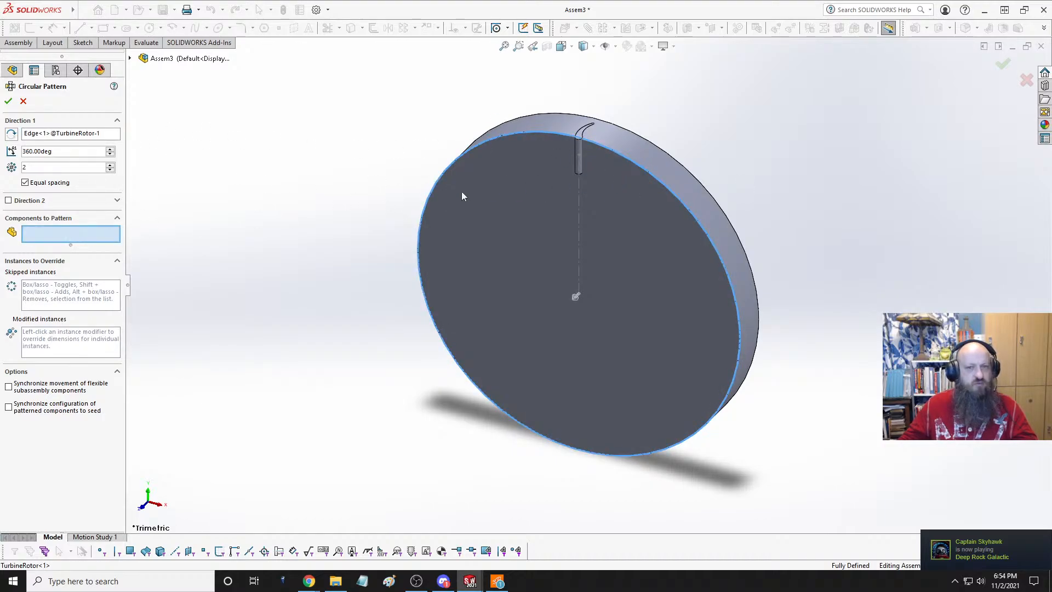
click(578, 160)
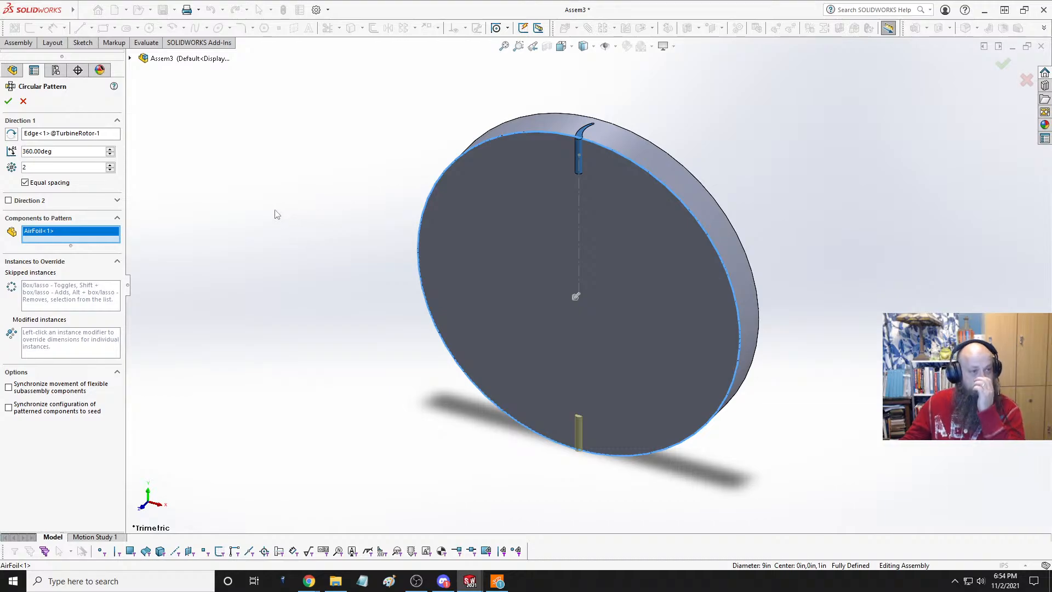
double_click(49, 167)
text(60)
key(Return)
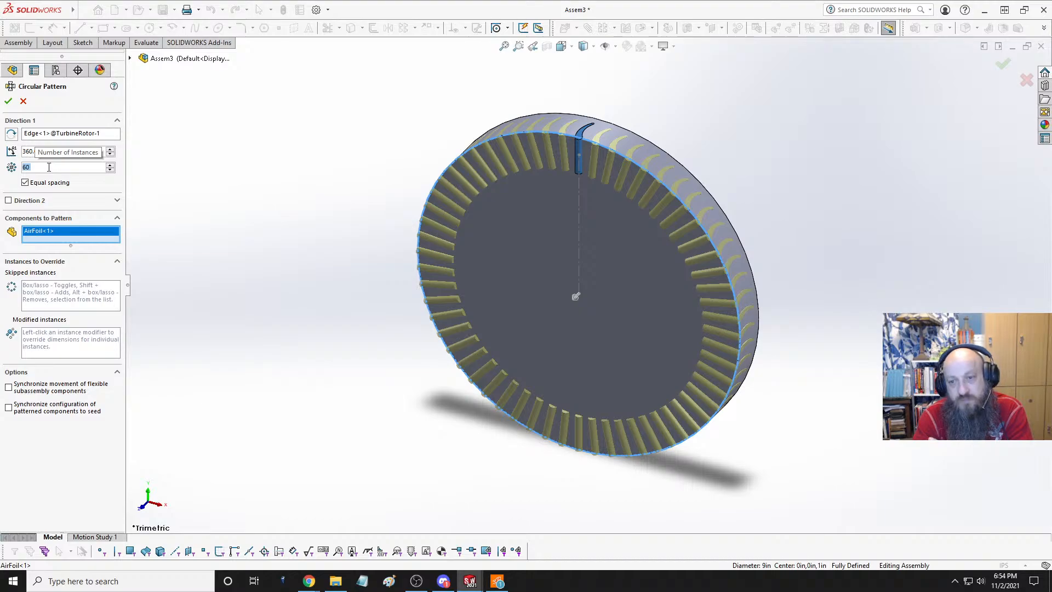
click(9, 101)
click(281, 147)
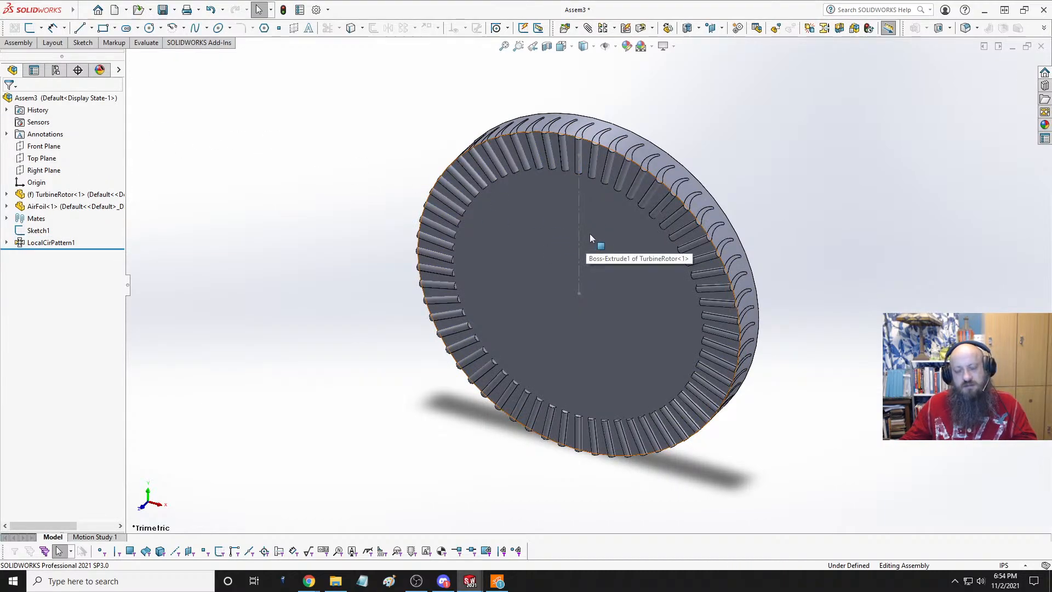
- Set the reference sketch centerline's length to 3.75 in and rebuild the assembly
middle_drag(630, 235, 657, 178)
scroll(657, 179, up, 1)
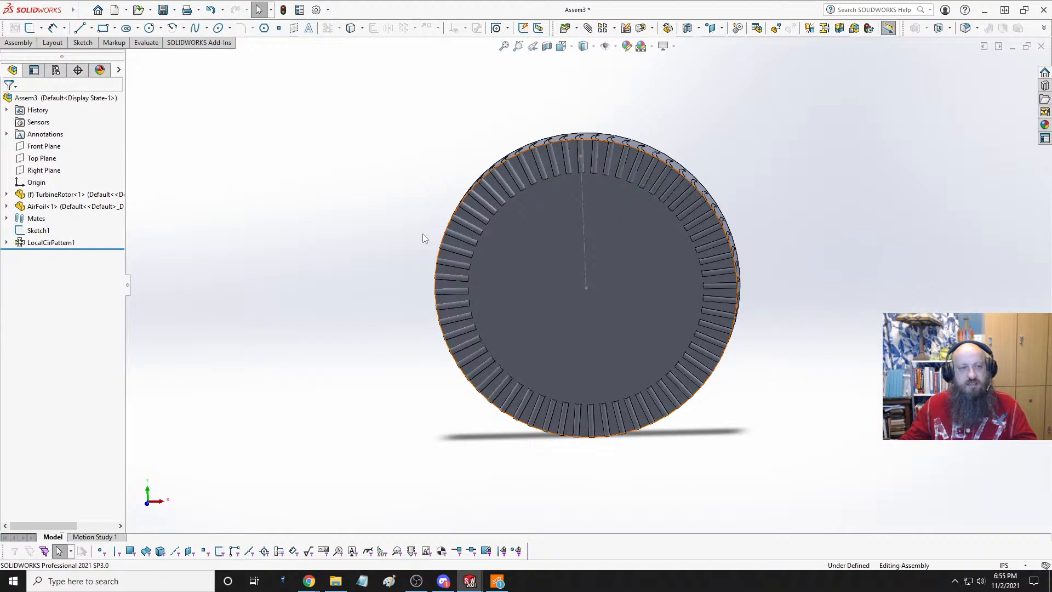
click(39, 230)
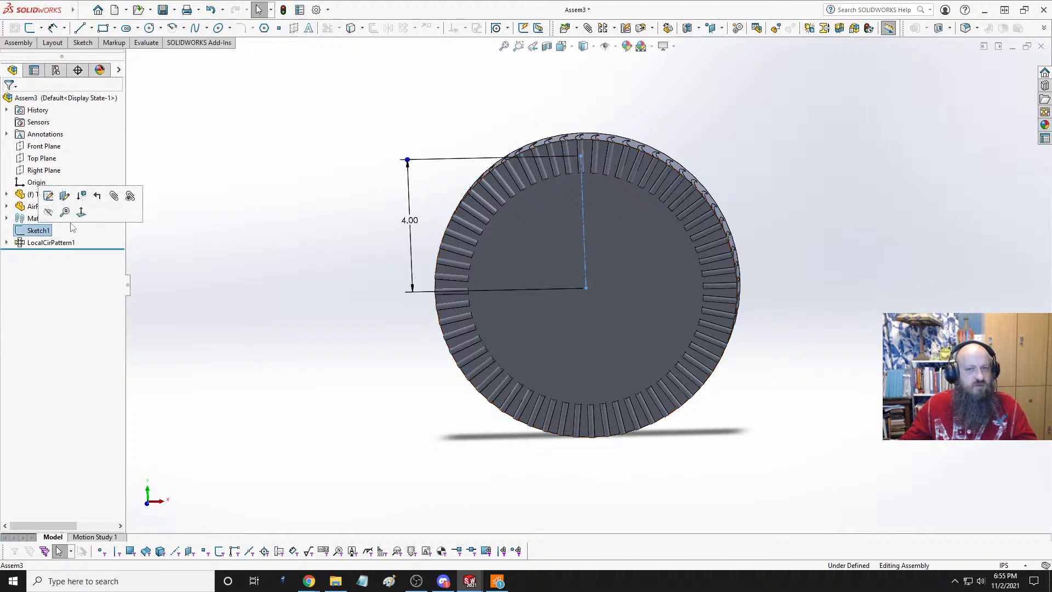
double_click(411, 221)
text(4)
key(Return)
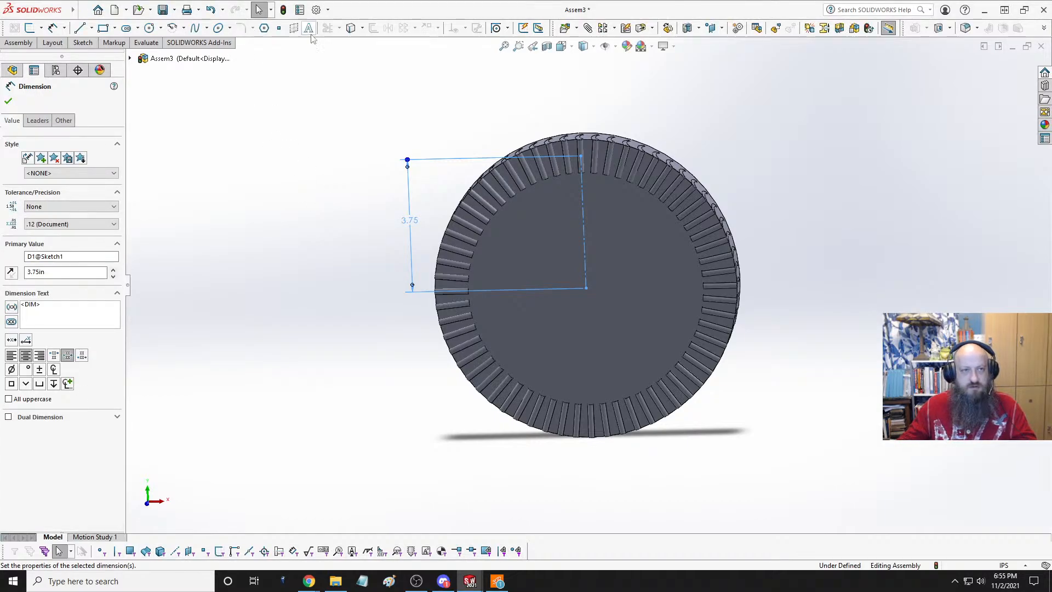
click(284, 10)
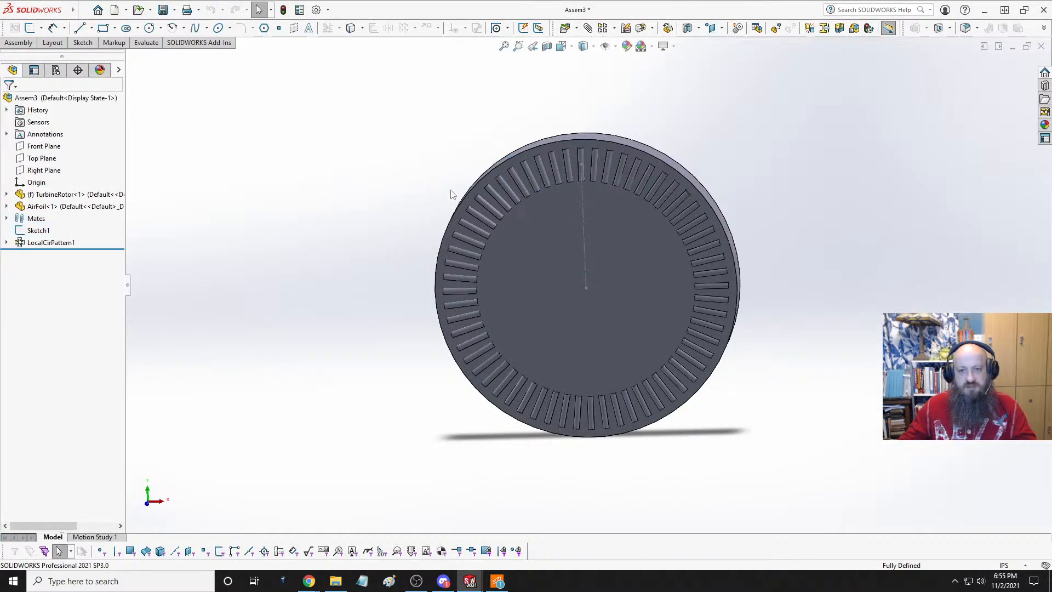
- Examine the patterned blades' spacing and their distance from the rim around the rotor's front face
middle_drag(628, 283, 588, 193)
scroll(624, 206, down, 3)
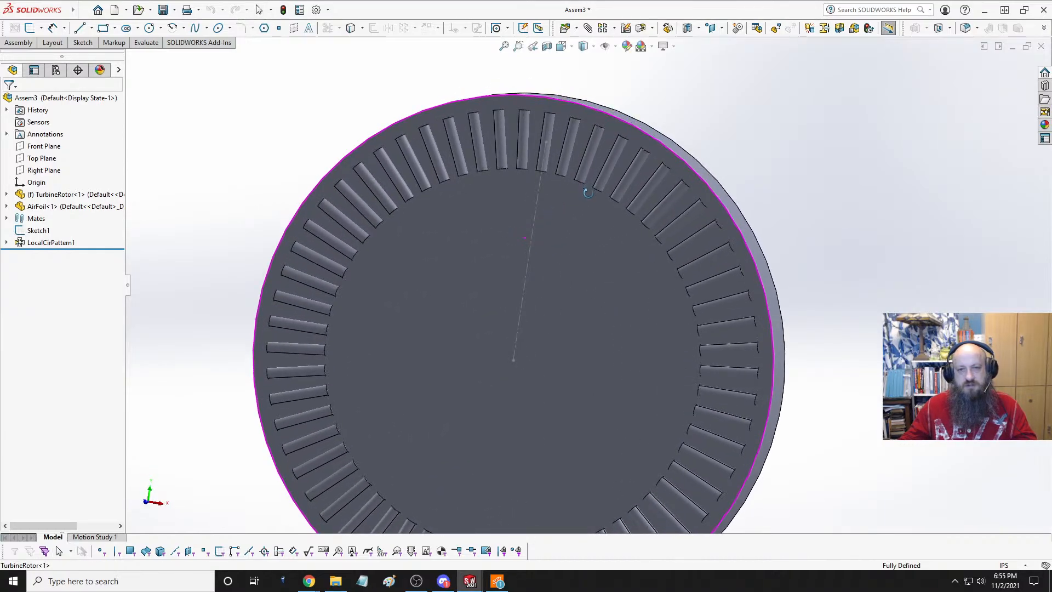
scroll(577, 249, up, 5)
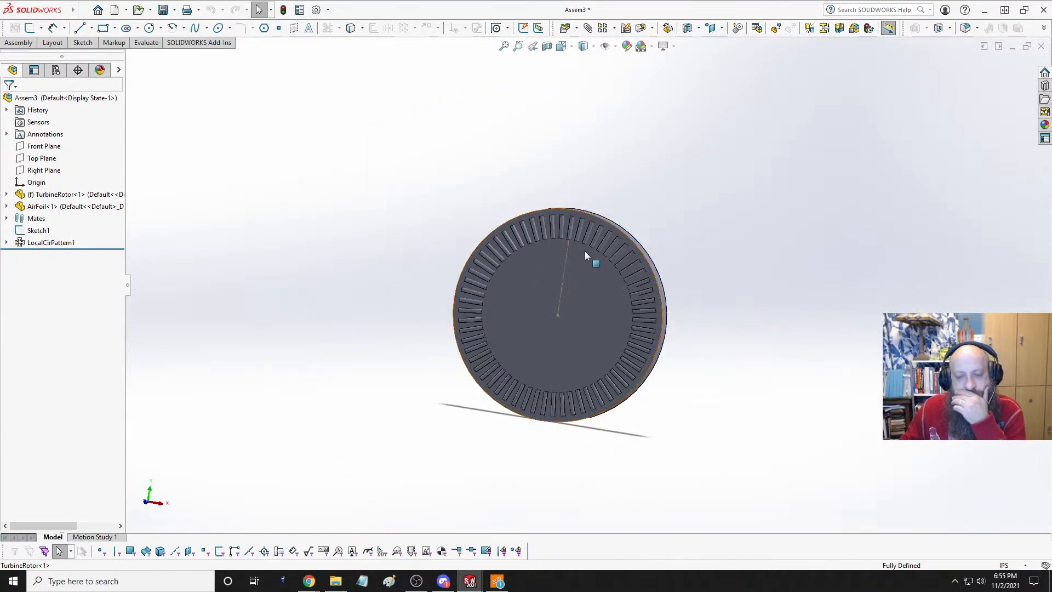
scroll(597, 236, down, 5)
middle_drag(606, 224, 564, 209)
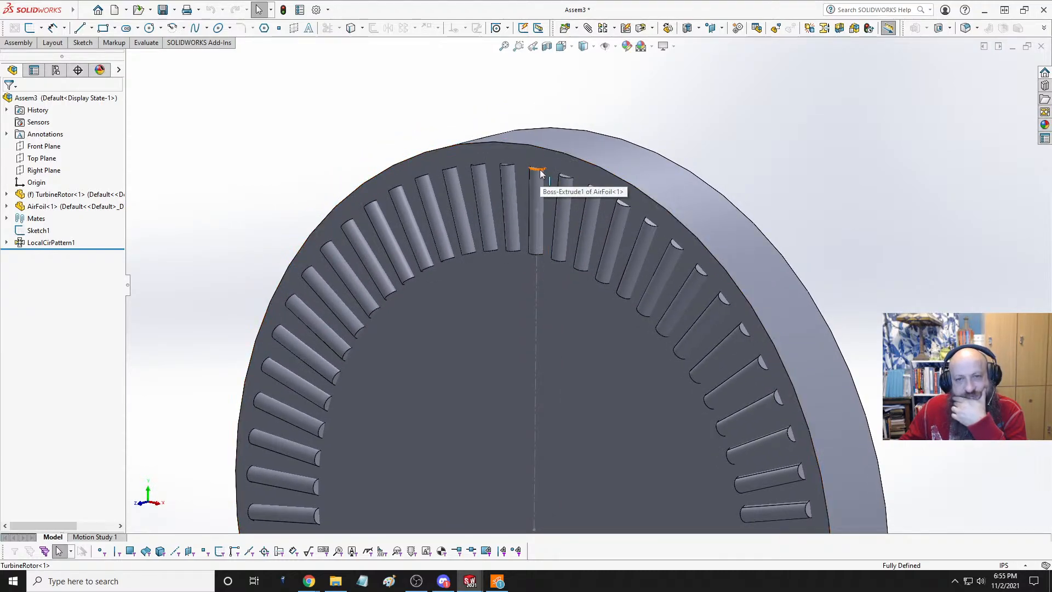
click(541, 175)
scroll(521, 251, up, 5)
scroll(577, 472, down, 5)
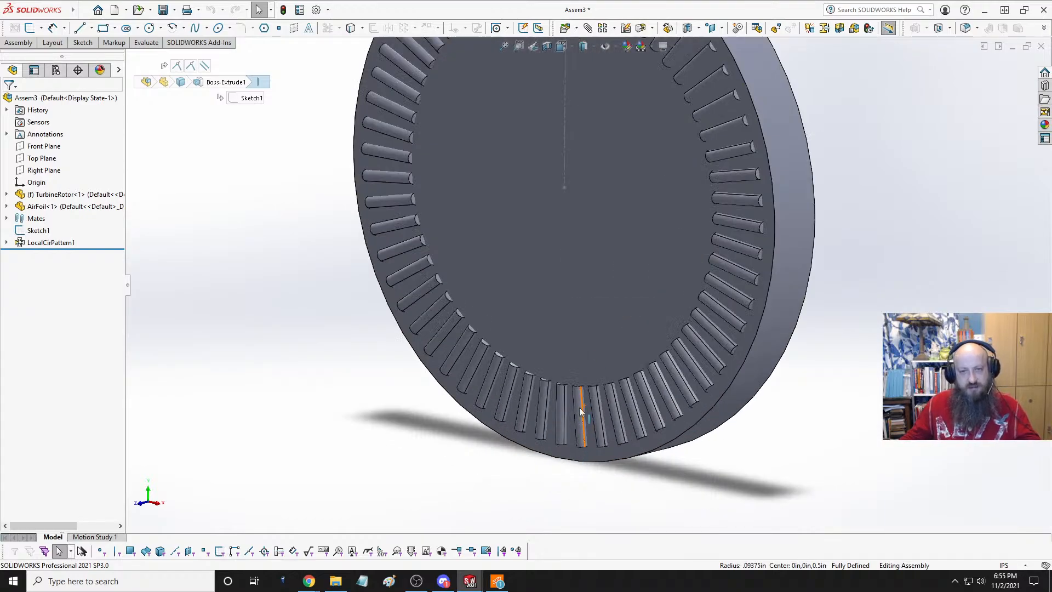
- Measure the center distance between the outer end edges of the original AirFoil blade and the diametrically opposite blade
scroll(580, 341, up, 3)
scroll(574, 388, down, 3)
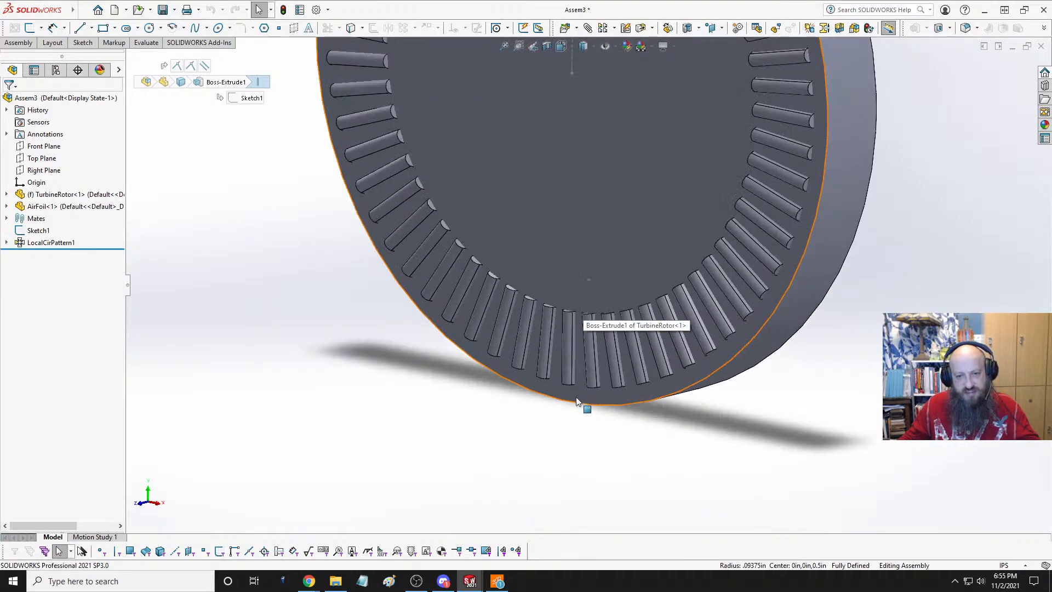
click(569, 387)
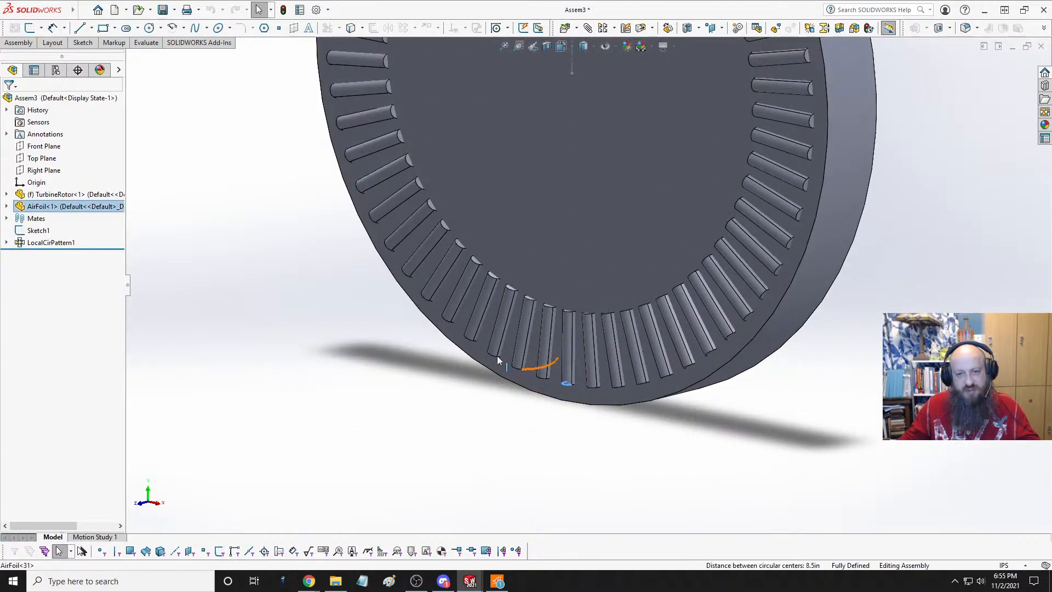
click(141, 45)
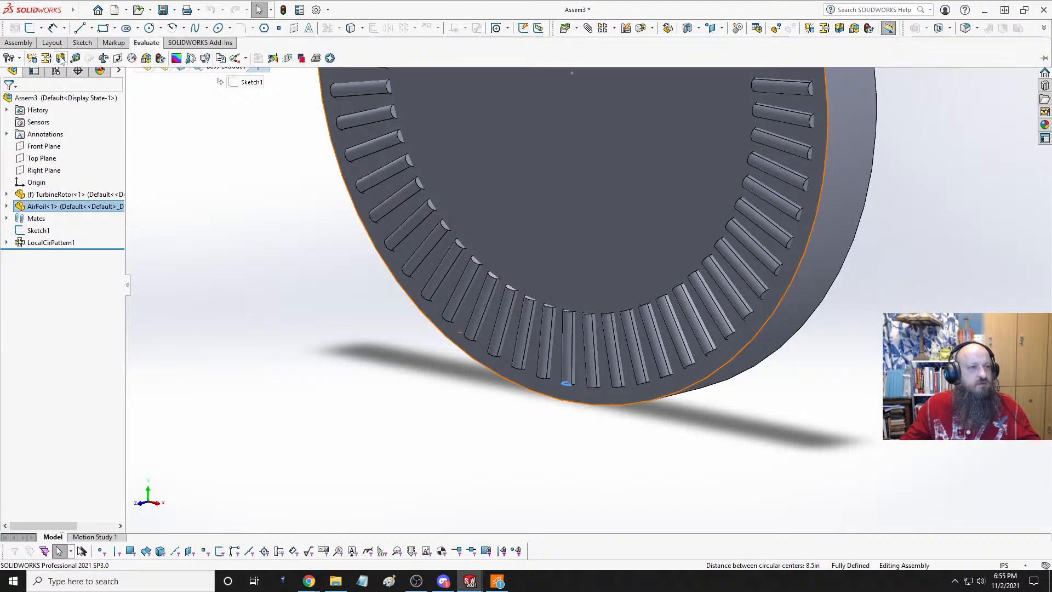
click(75, 58)
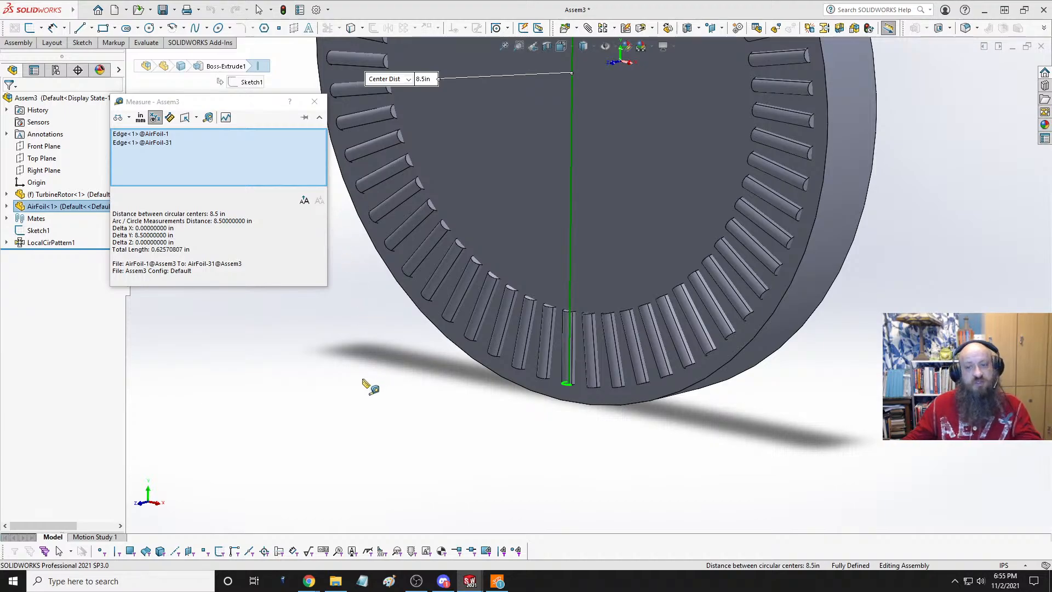
key(Escape)
- Make the TurbineRotor component transparent and inspect the blades embedded in it
scroll(384, 392, up, 4)
middle_drag(635, 204, 539, 296)
scroll(570, 250, up, 6)
click(578, 256)
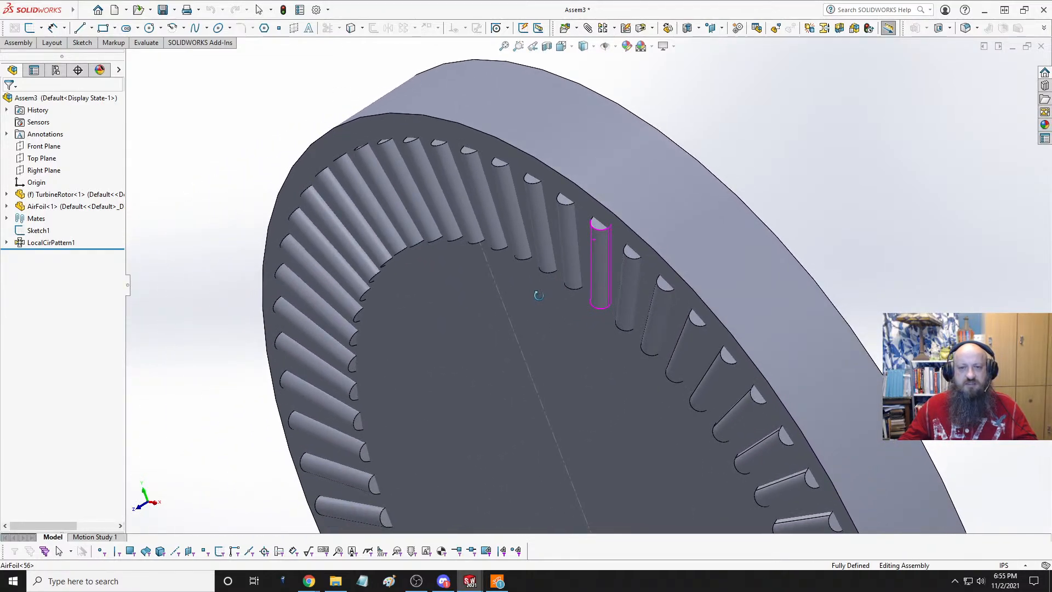
click(646, 163)
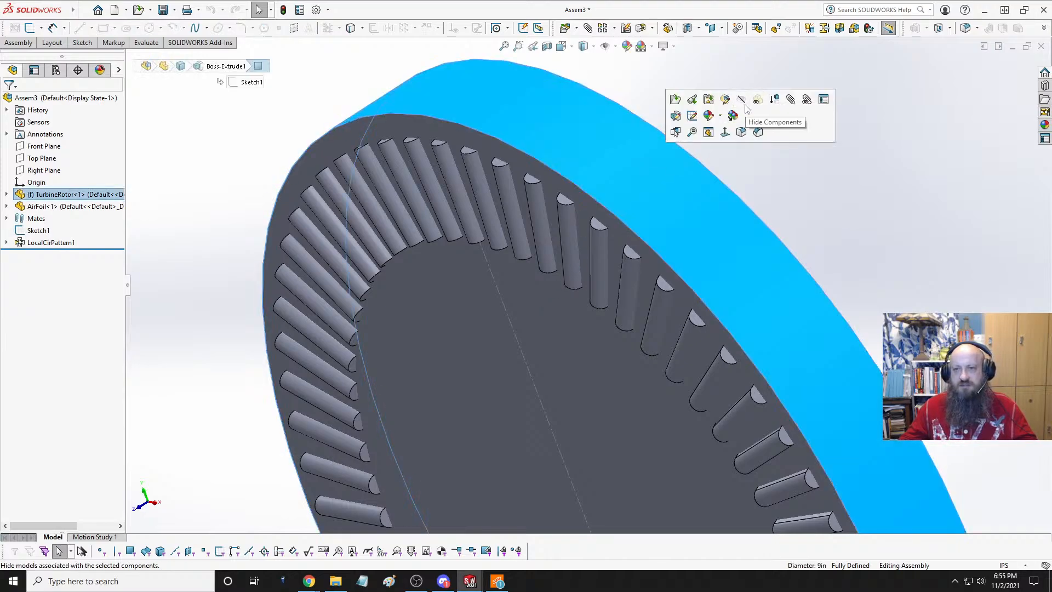
click(757, 100)
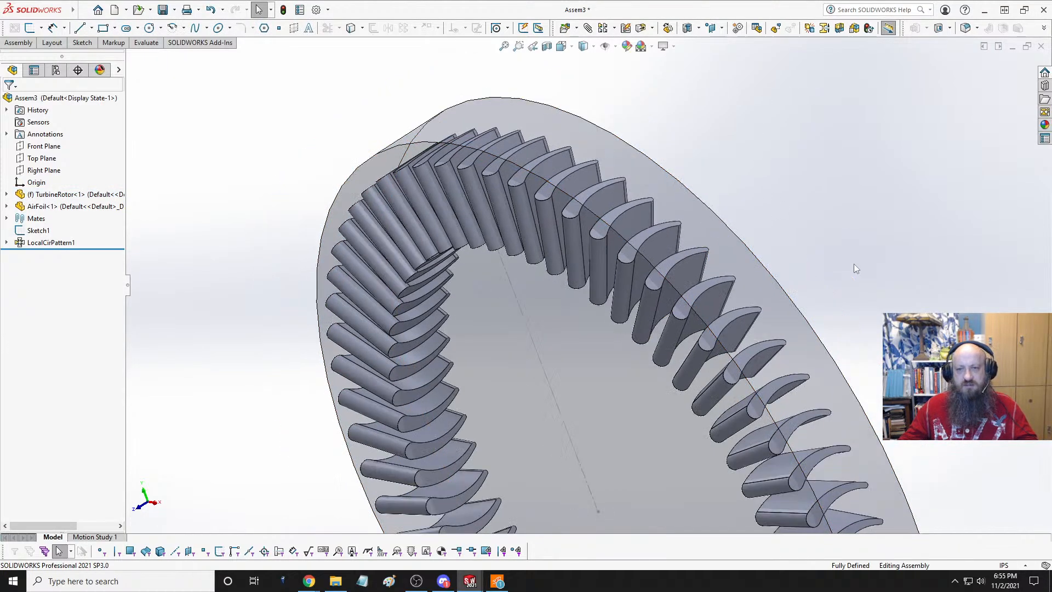
scroll(827, 262, up, 3)
middle_drag(793, 260, 854, 250)
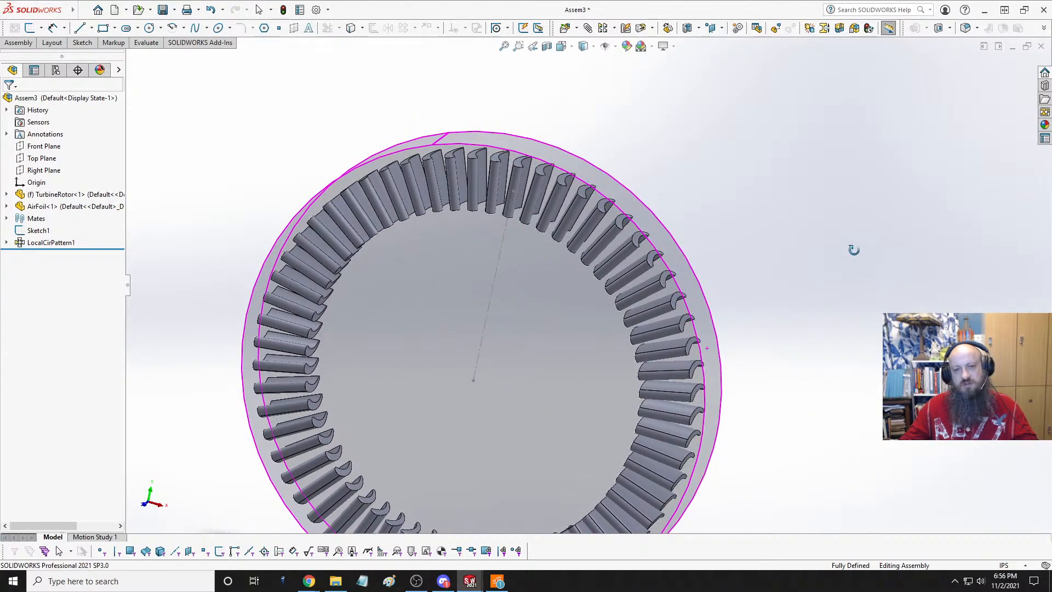
key(Escape)
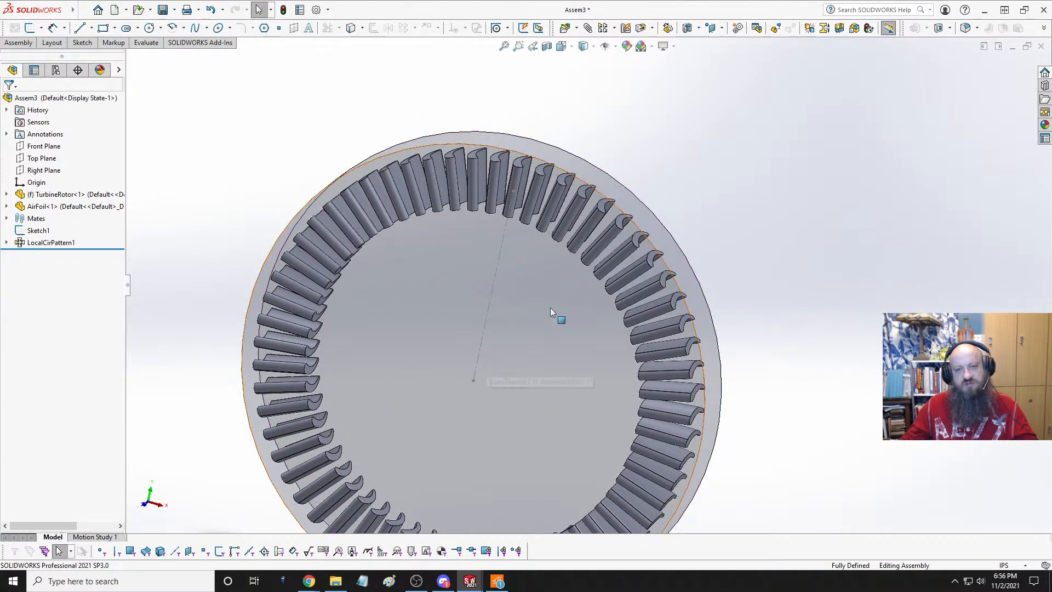
key(z)
middle_drag(677, 251, 625, 297)
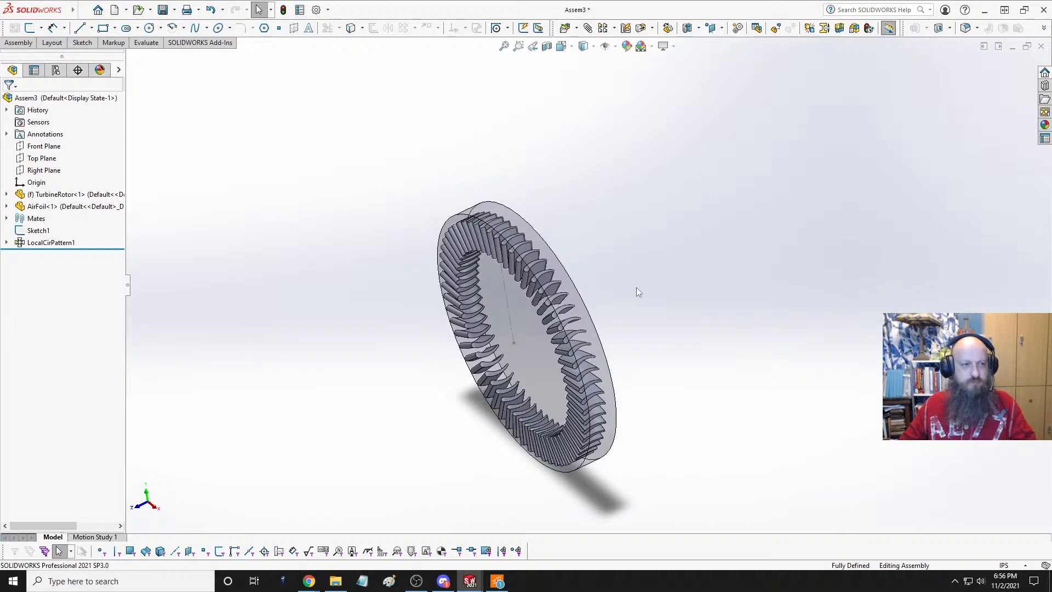
- Save the assembly as TurbineBladeSubAssy in the CryptoGenerator folder
key(ctrl+s)
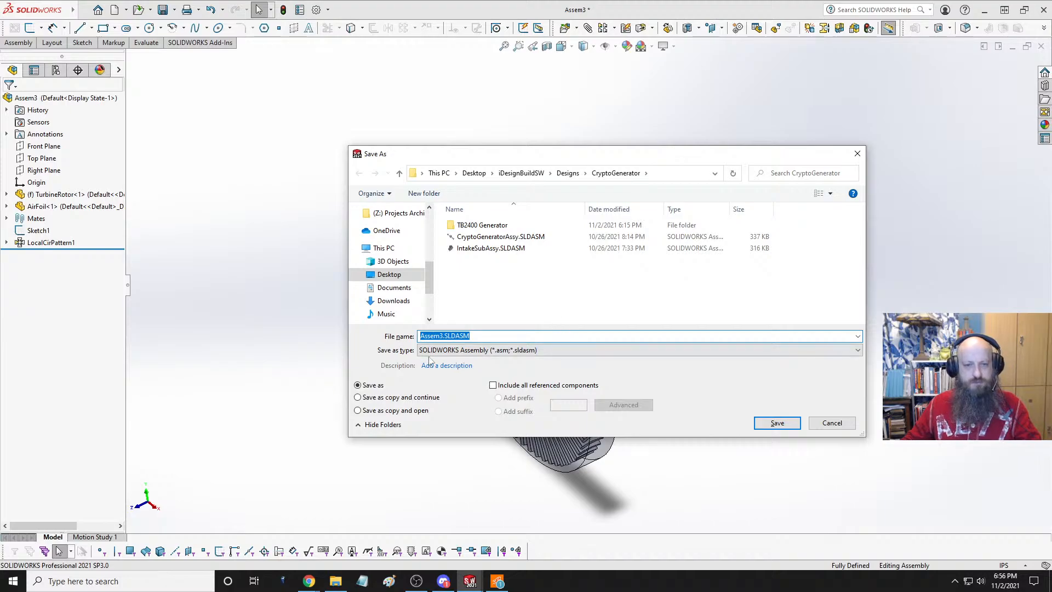
double_click(439, 337)
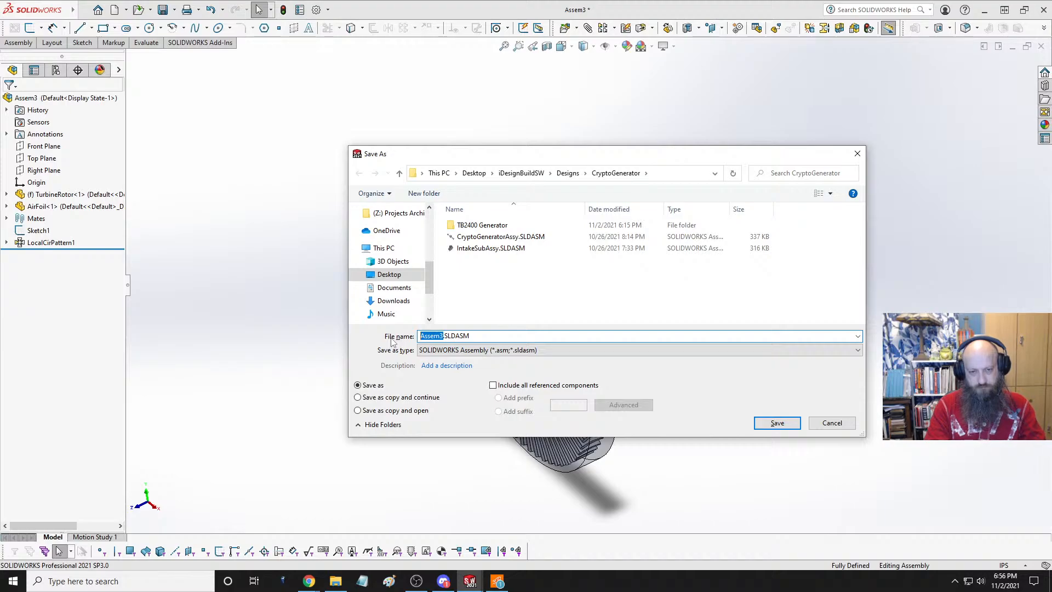
text(Turbine)
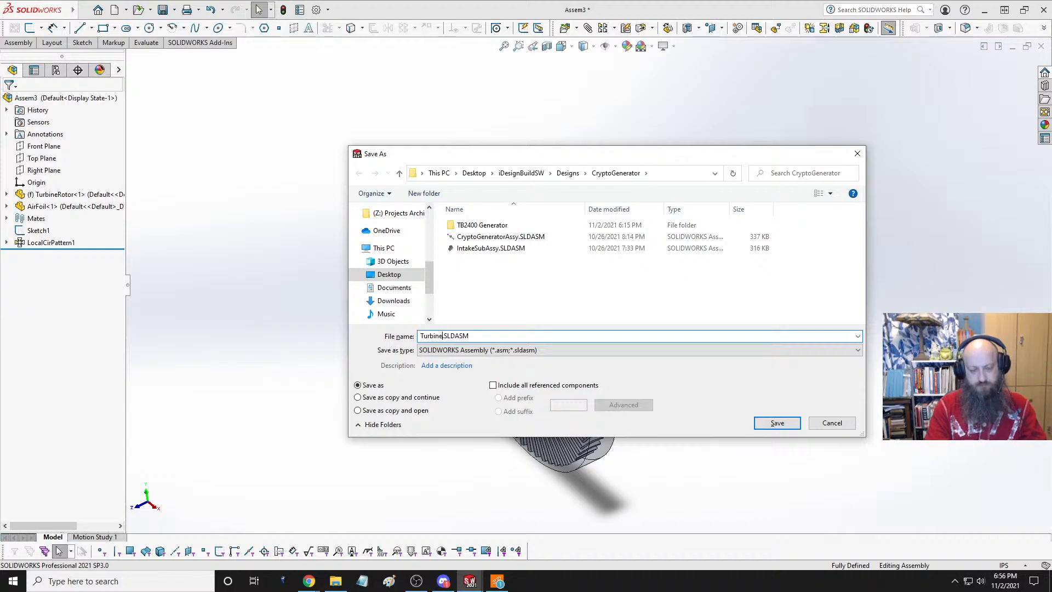
text(Blade)
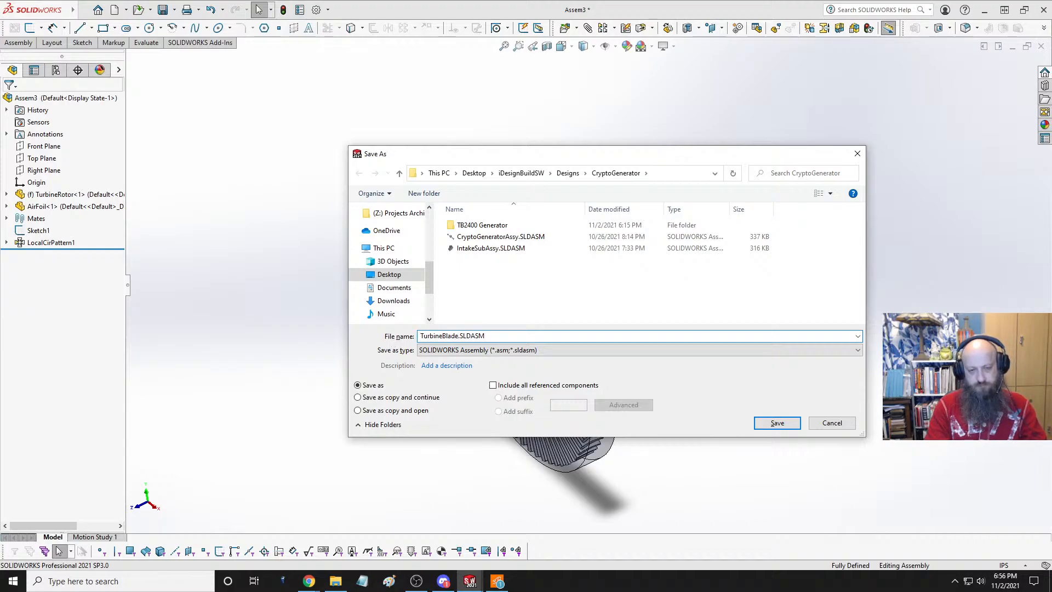
text(SubAssy)
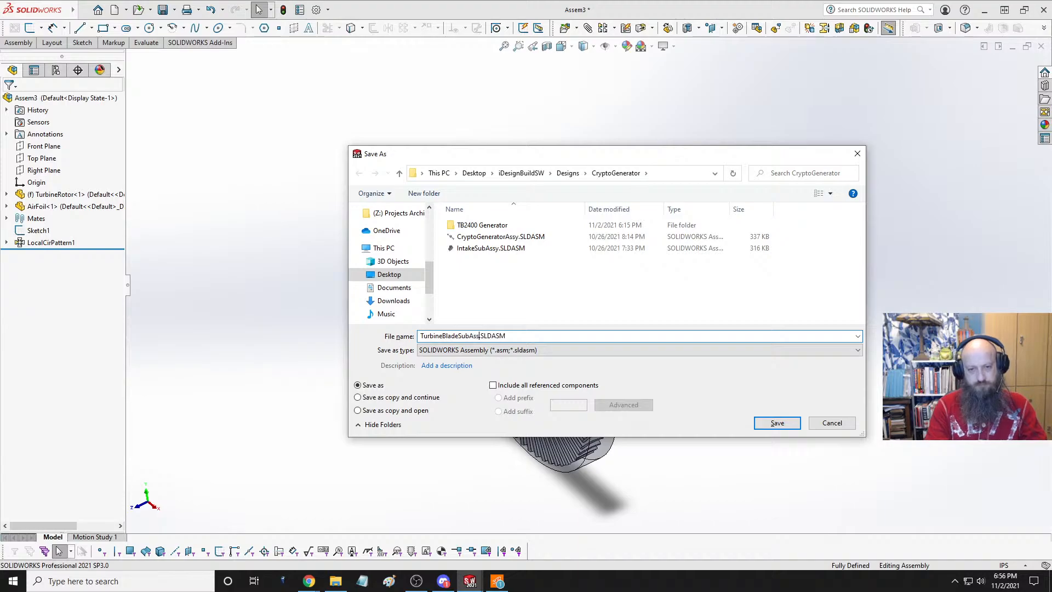
key(Return)
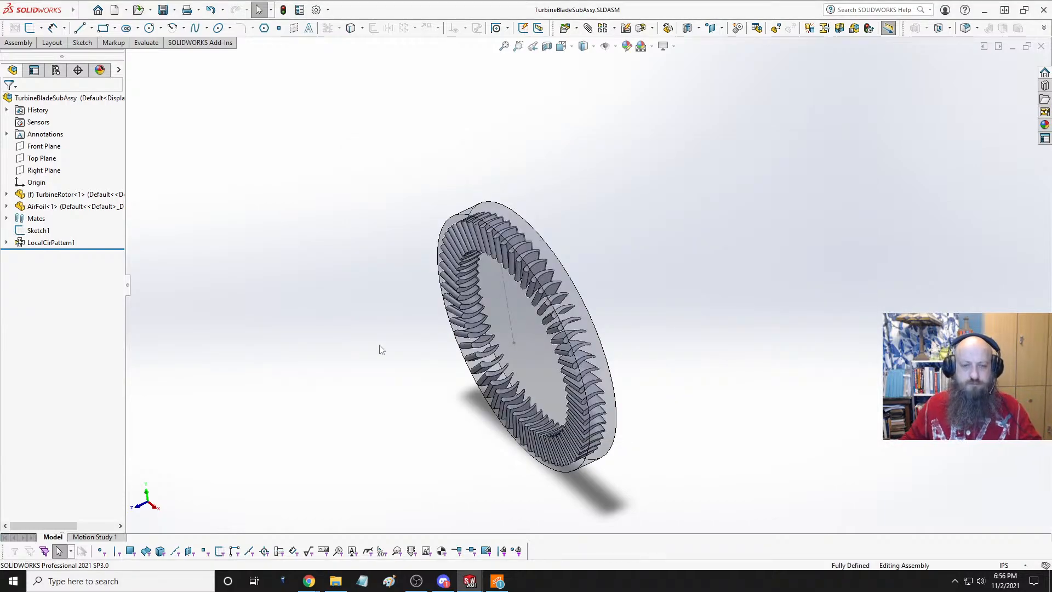
- List the mates of the AirFoil component and examine how the original blade sits on the reference sketch line
middle_drag(364, 367, 585, 263)
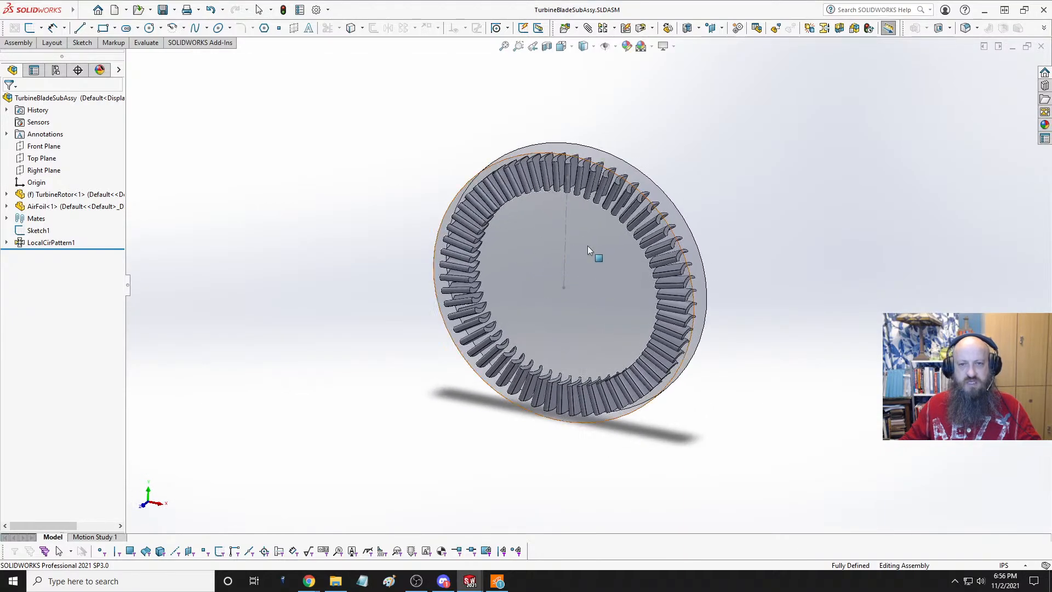
scroll(548, 176, down, 7)
middle_click(507, 189)
middle_drag(507, 189, 197, 178)
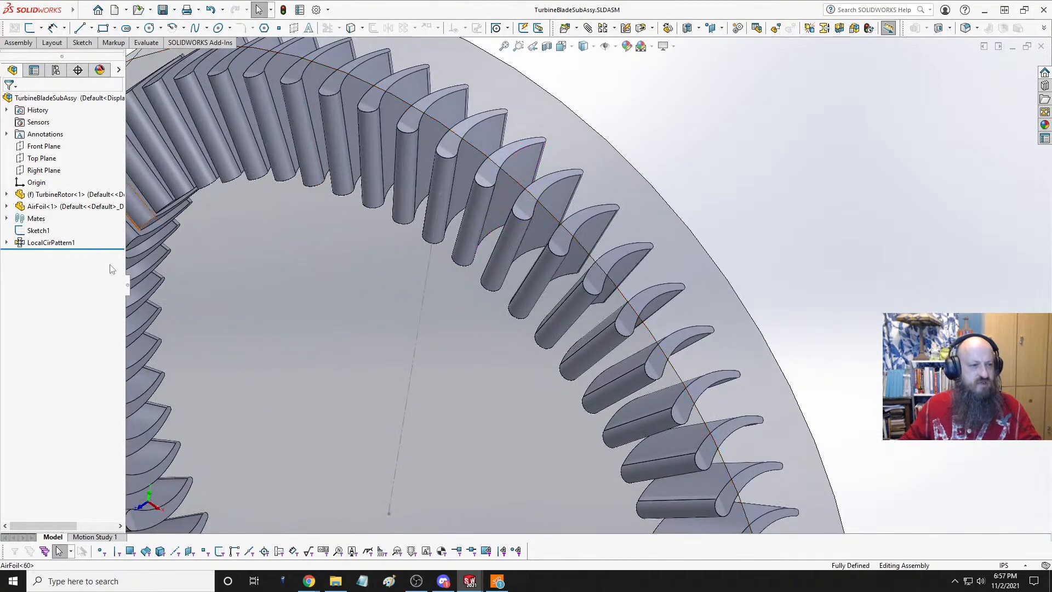
click(6, 206)
click(19, 218)
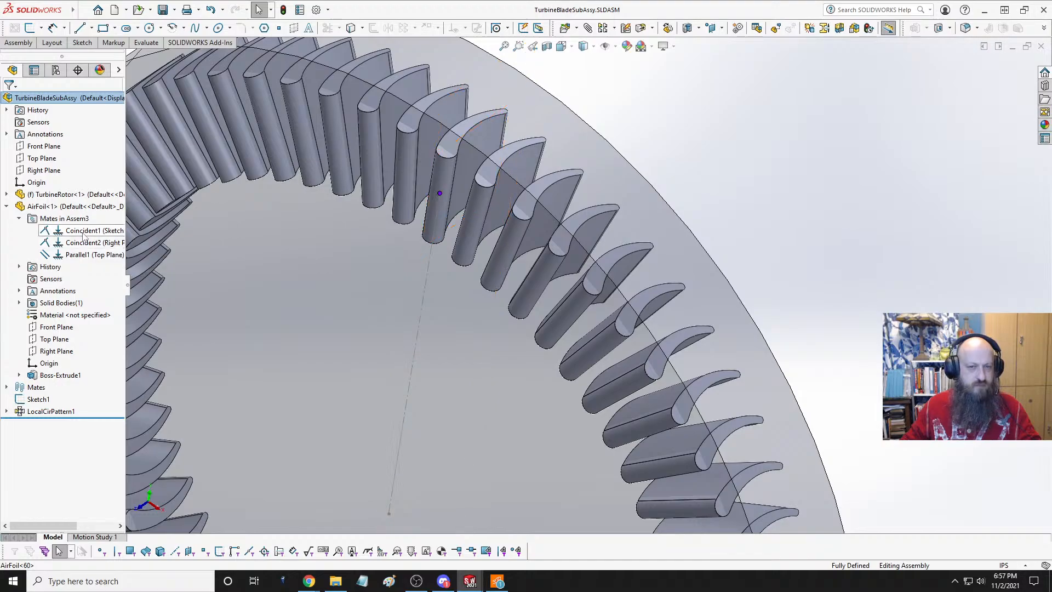
scroll(388, 297, up, 6)
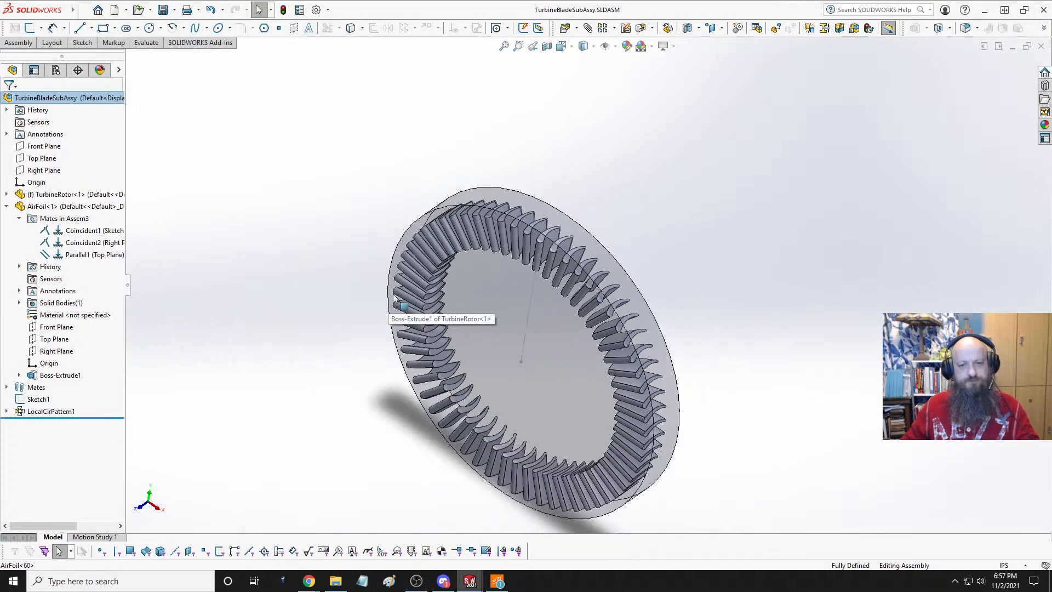
scroll(563, 290, down, 3)
middle_drag(563, 305, 479, 306)
middle_drag(495, 292, 507, 298)
key(Escape)
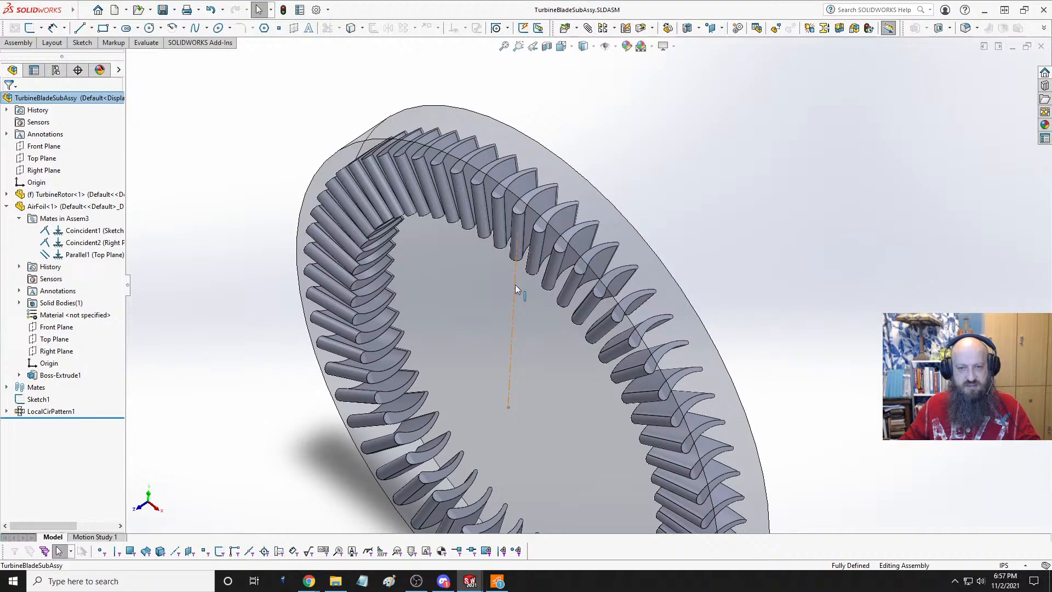
- Measure between the original AirFoil blade's rounded face and the reference sketch centerline
click(516, 230)
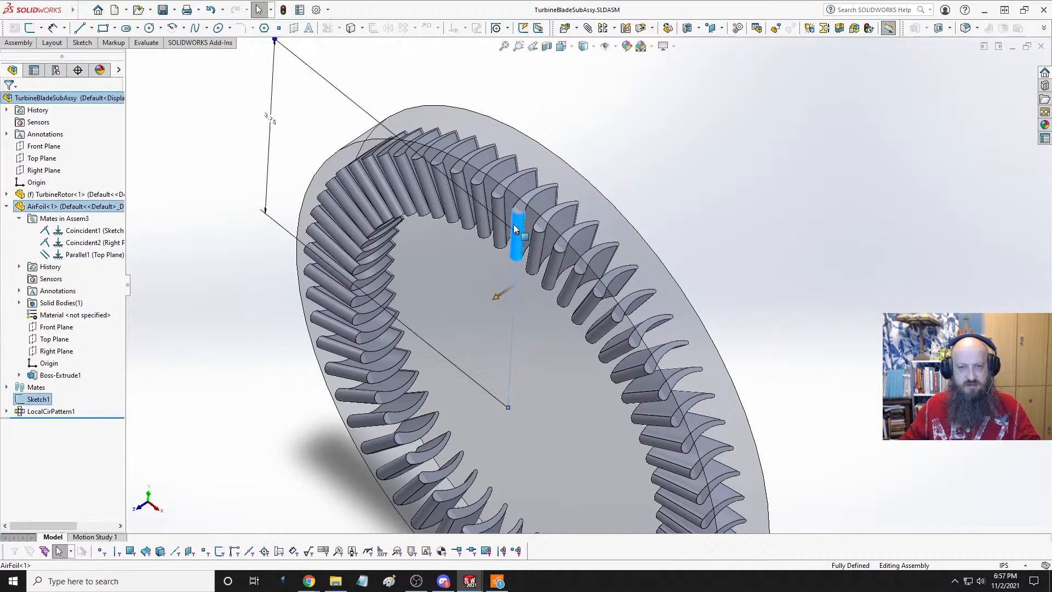
click(146, 43)
click(75, 58)
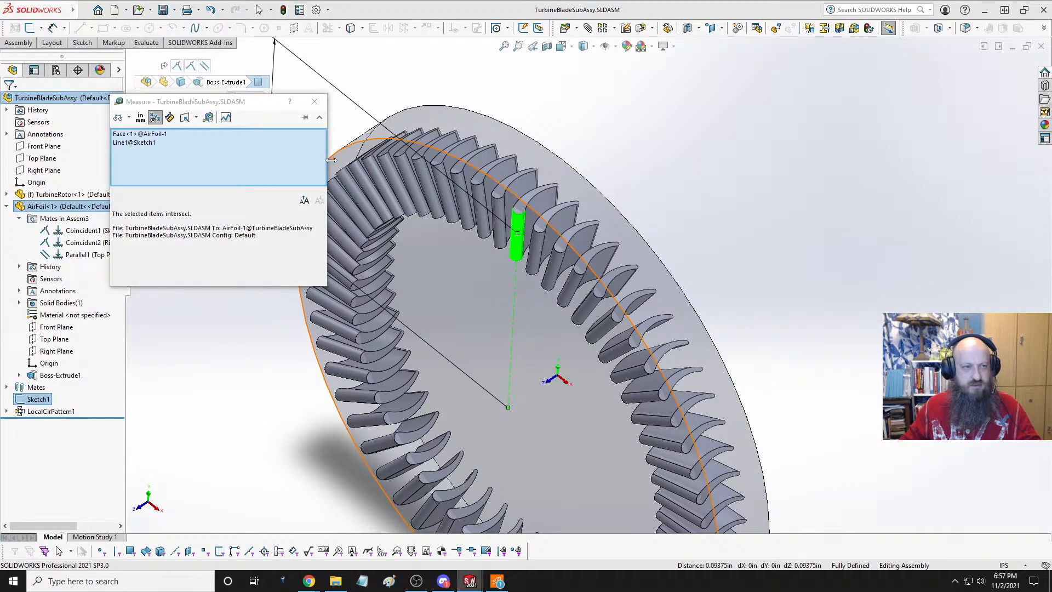
scroll(542, 244, down, 3)
middle_drag(563, 269, 641, 368)
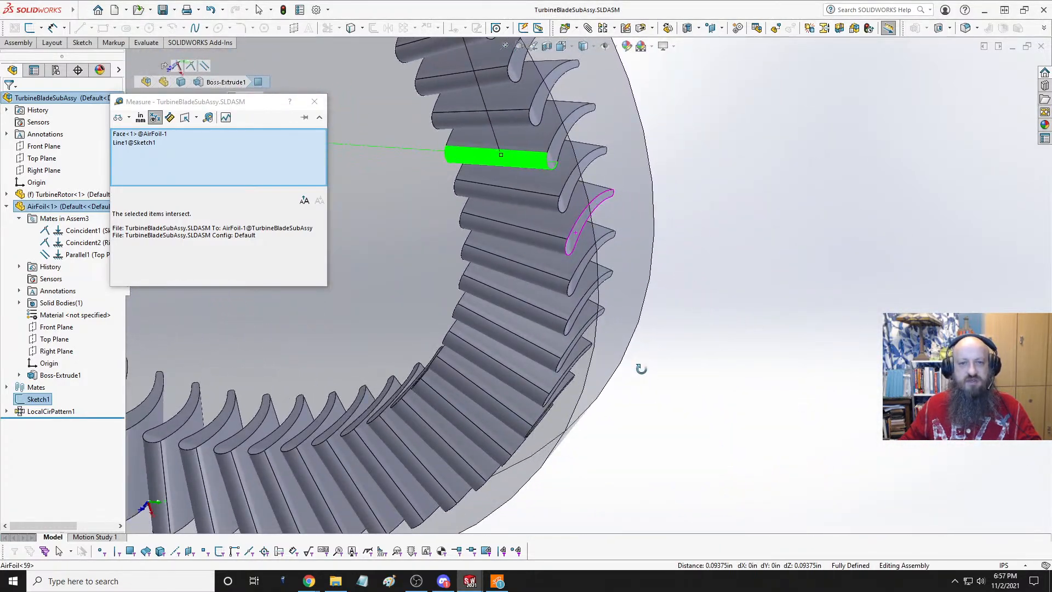
- Measure the distance from the reference centerline's outer endpoint to a point on the original blade's outer end
click(766, 268)
click(501, 156)
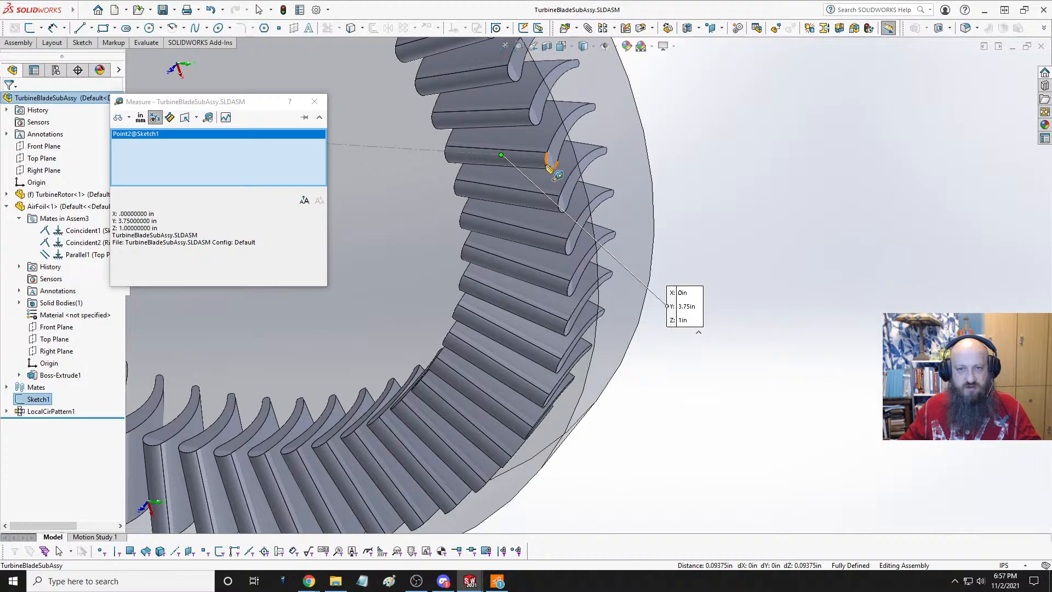
click(549, 168)
middle_drag(695, 257, 651, 199)
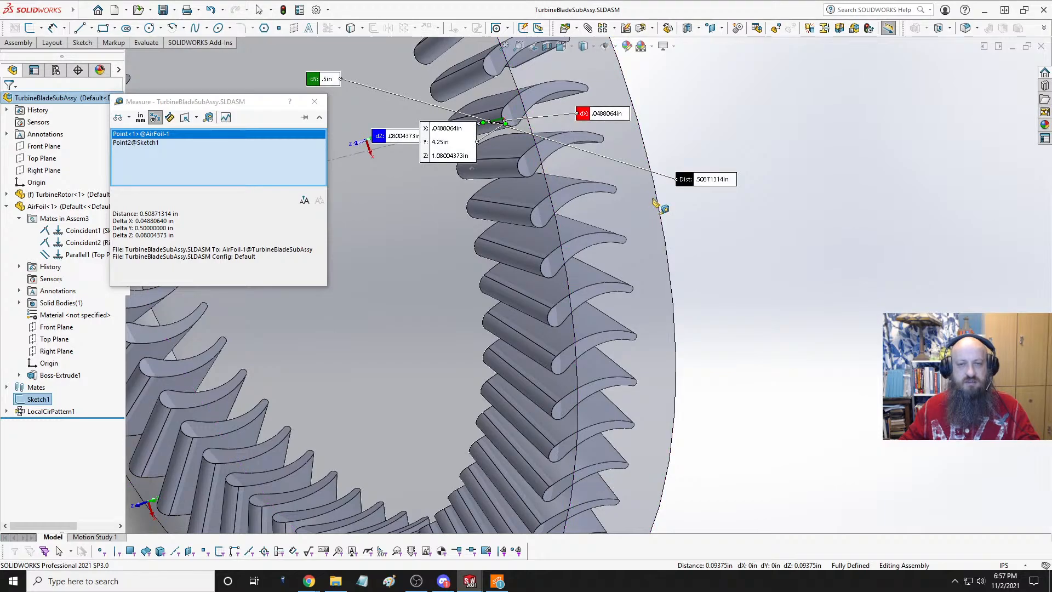
key(Escape)
- Examine edge-on how deep the blades sit within the rotor's thickness, and check the ring from the front
mouse_move(658, 206)
middle_down()
mouse_move(701, 249)
mouse_move(663, 235)
middle_up()
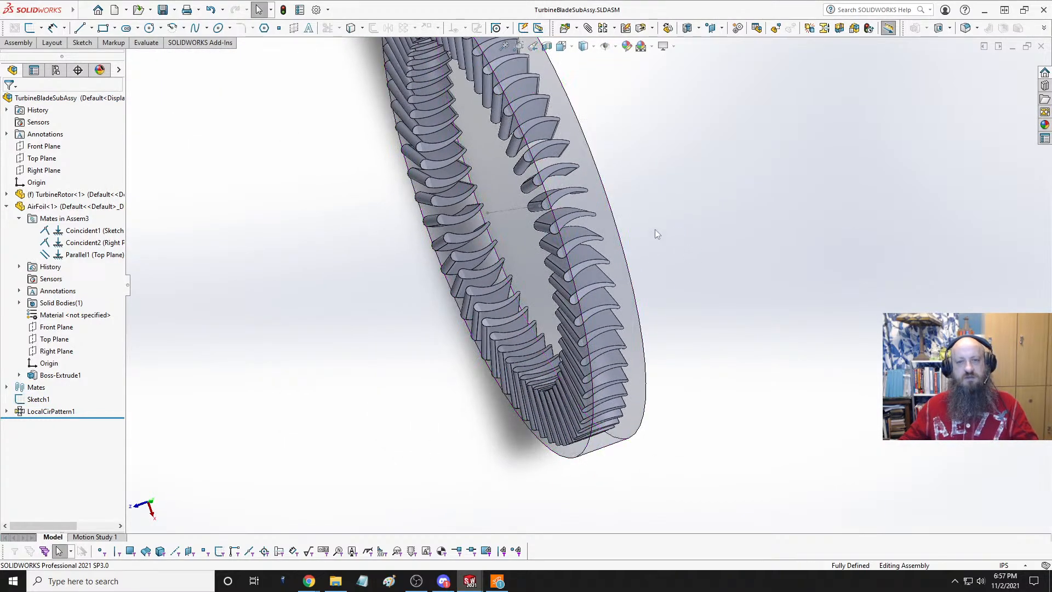
scroll(636, 202, down, 5)
key(space)
click(501, 261)
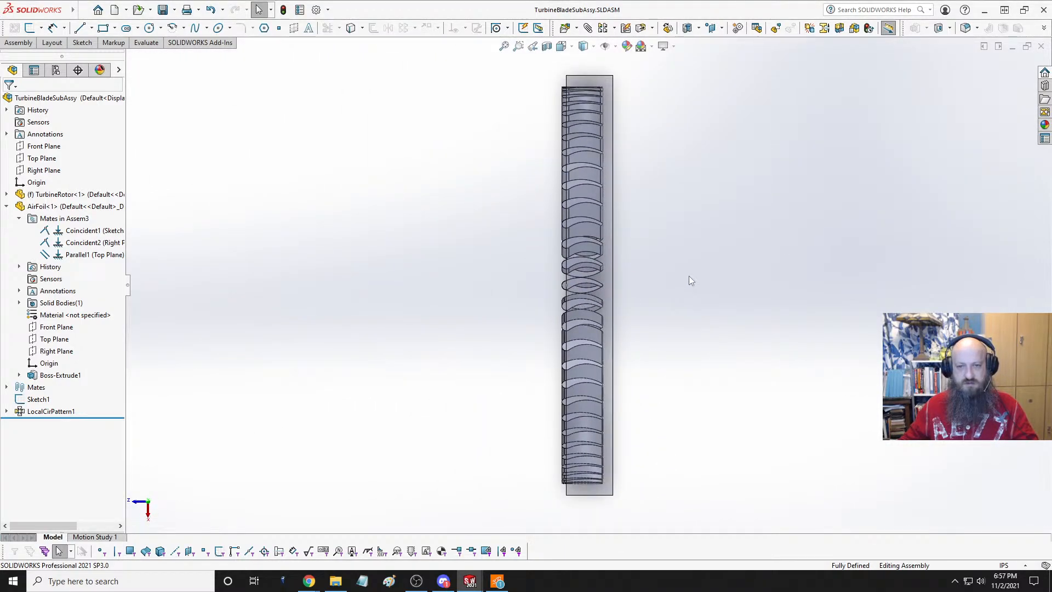
middle_drag(519, 279, 626, 199)
scroll(645, 272, down, 2)
scroll(650, 236, up, 3)
scroll(652, 243, down, 1)
middle_drag(653, 244, 631, 253)
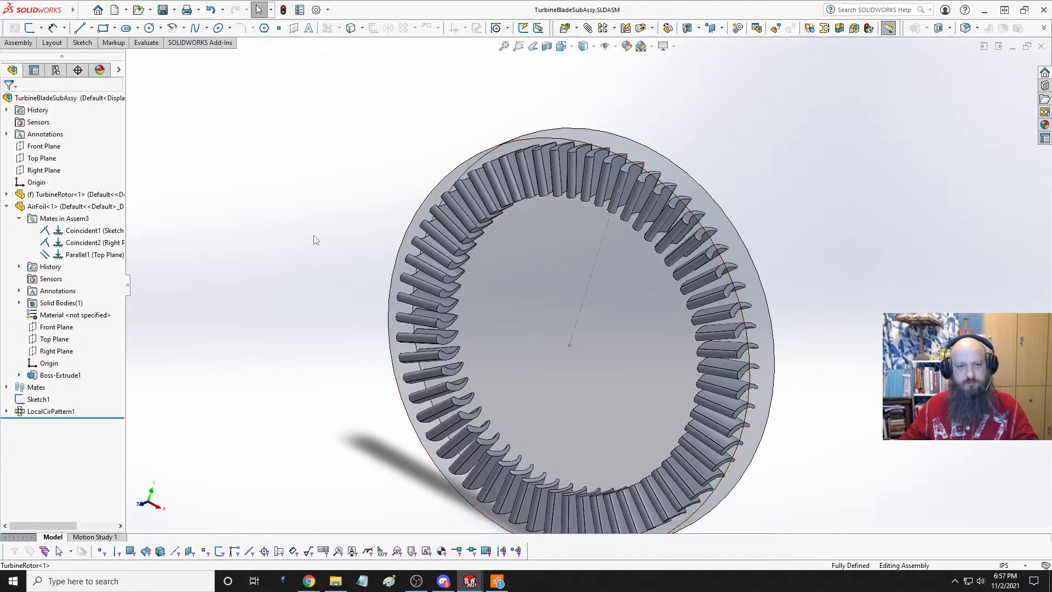
- Examine the spacing, curvature and orientation of the patterned blades around the transparent rotor from several angles
middle_drag(601, 305, 654, 331)
scroll(587, 232, down, 4)
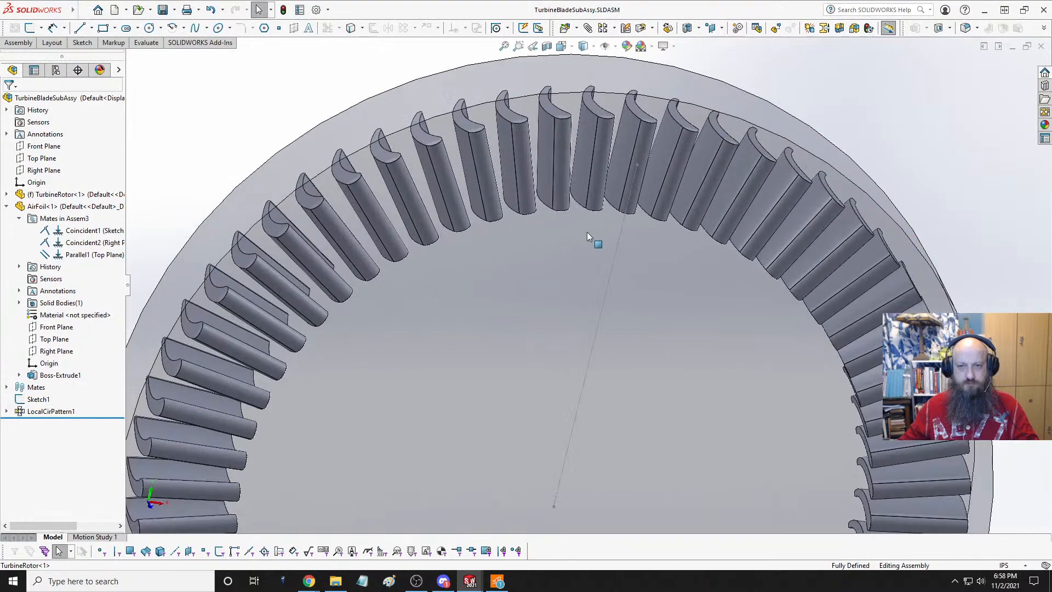
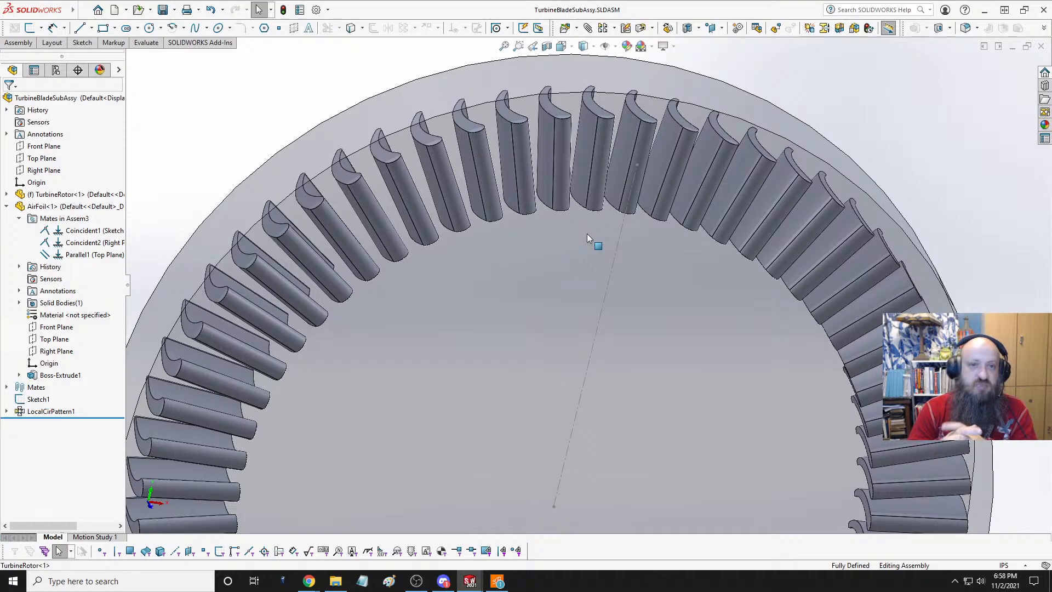
scroll(587, 233, up, 5)
middle_drag(587, 234, 524, 345)
scroll(596, 293, down, 7)
middle_drag(593, 285, 645, 321)
scroll(545, 343, up, 4)
scroll(645, 320, up, 3)
scroll(605, 354, down, 4)
middle_drag(605, 351, 578, 326)
scroll(562, 296, up, 4)
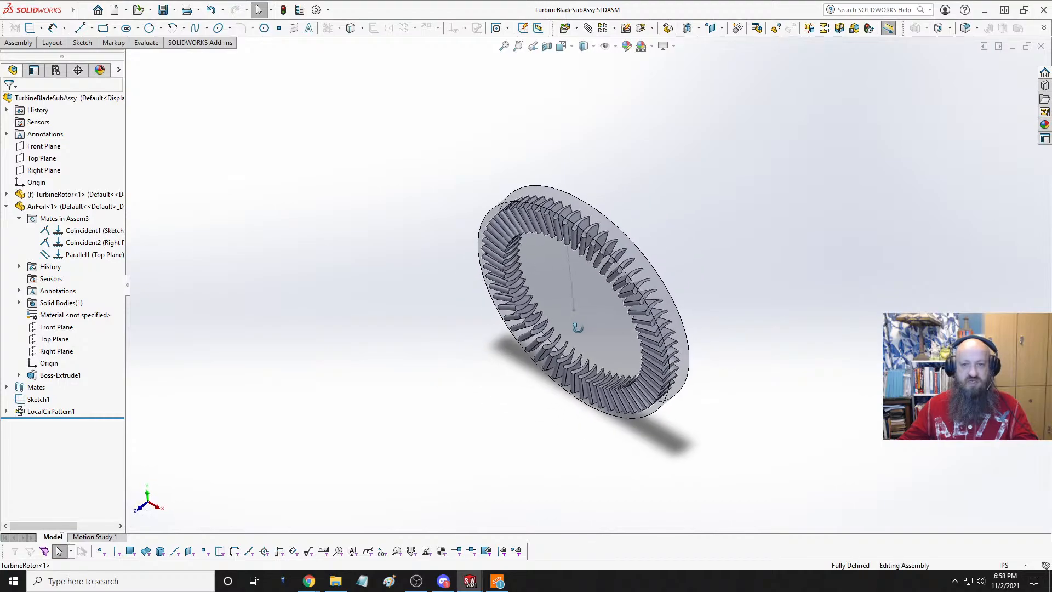
scroll(633, 281, down, 5)
middle_drag(633, 282, 524, 335)
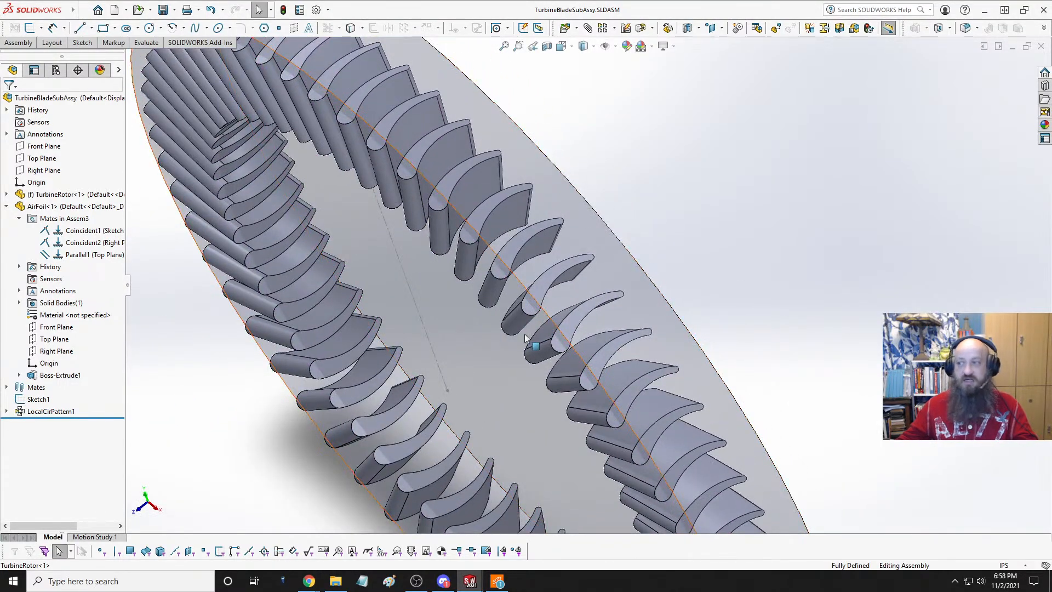
scroll(559, 329, up, 4)
middle_drag(562, 324, 549, 304)
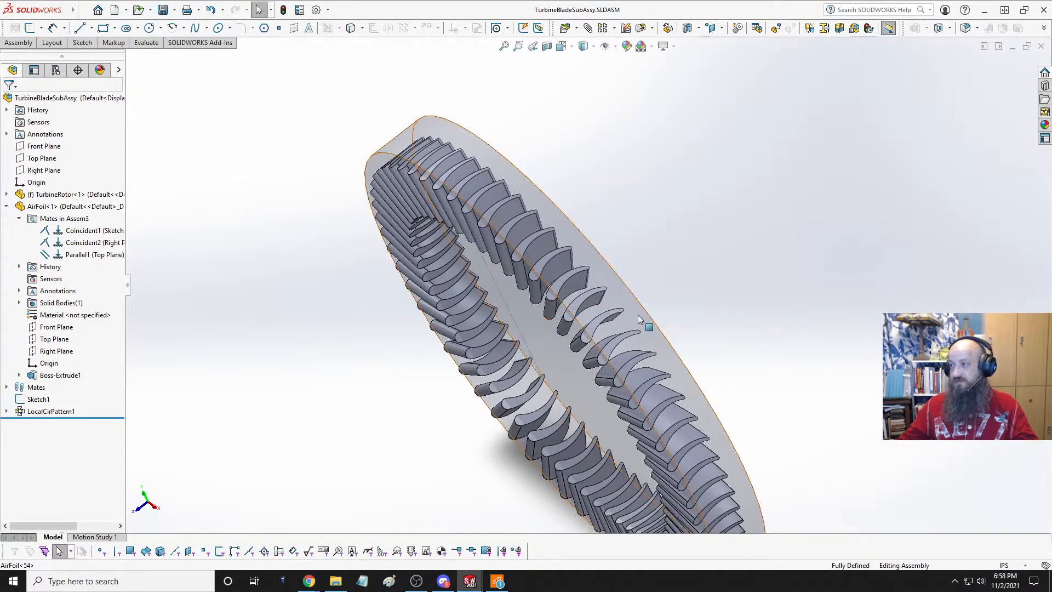
middle_drag(653, 304, 637, 298)
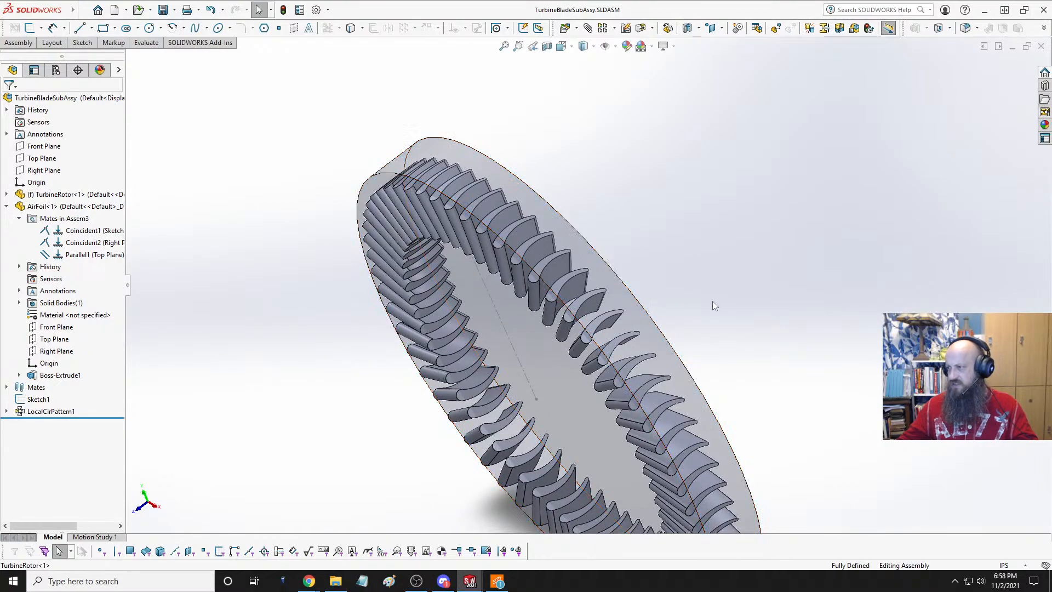
scroll(648, 324, up, 2)
scroll(551, 365, down, 3)
middle_drag(551, 365, 557, 353)
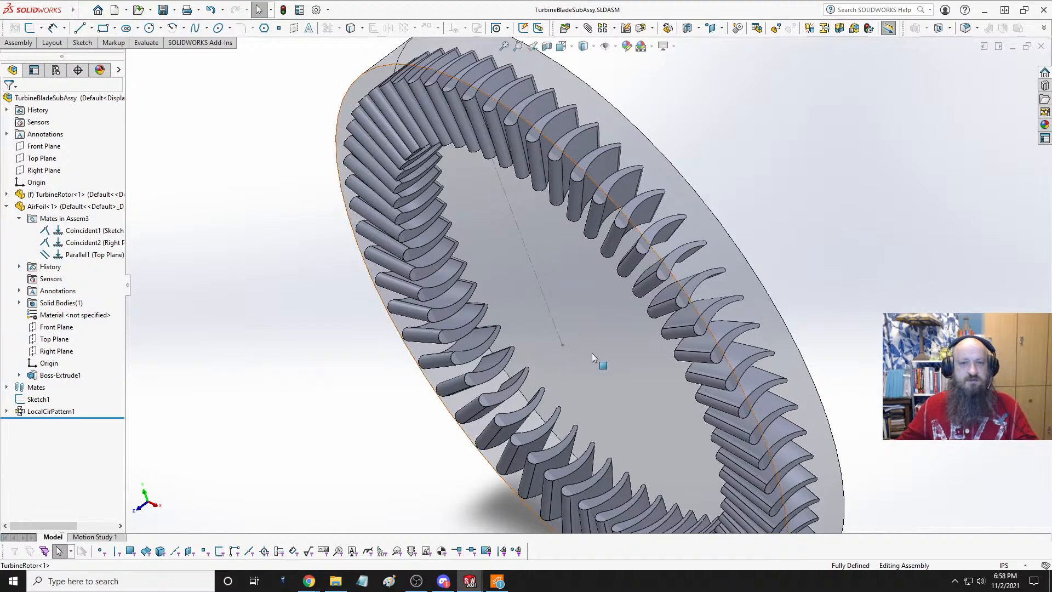
scroll(592, 353, up, 2)
scroll(611, 300, down, 1)
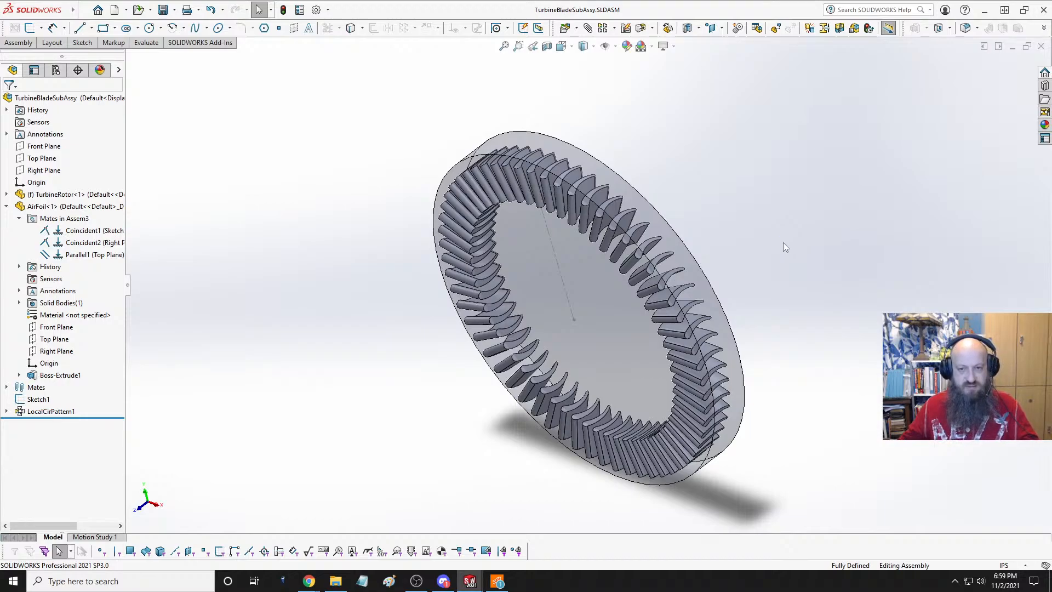
- Switch to the AirFlowChamberBase part and make a new assembly from it, placing the base at the origin
key(ctrl+Tab)
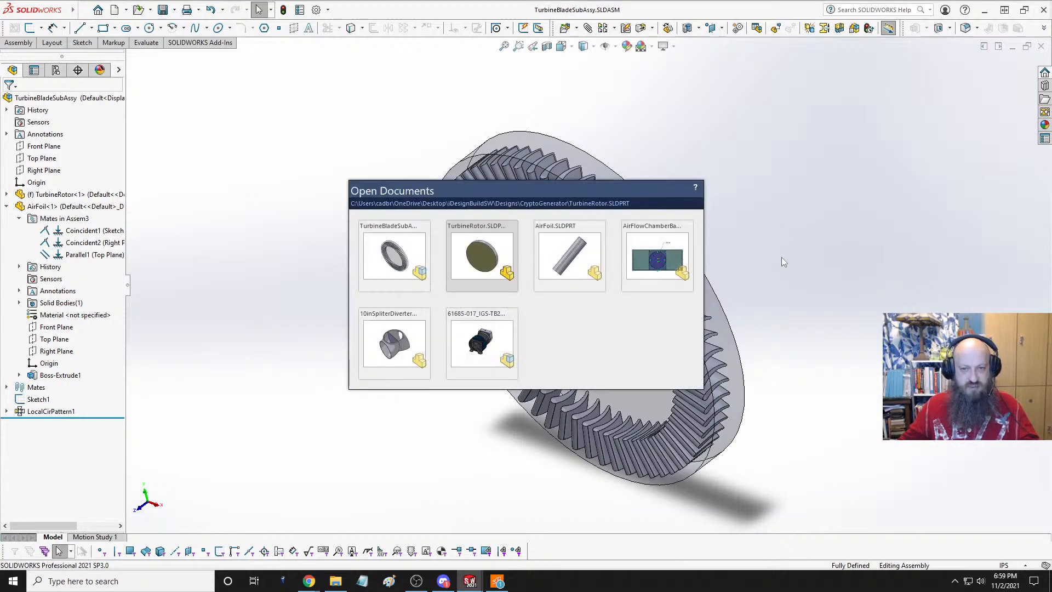
key(ctrl+Tab)
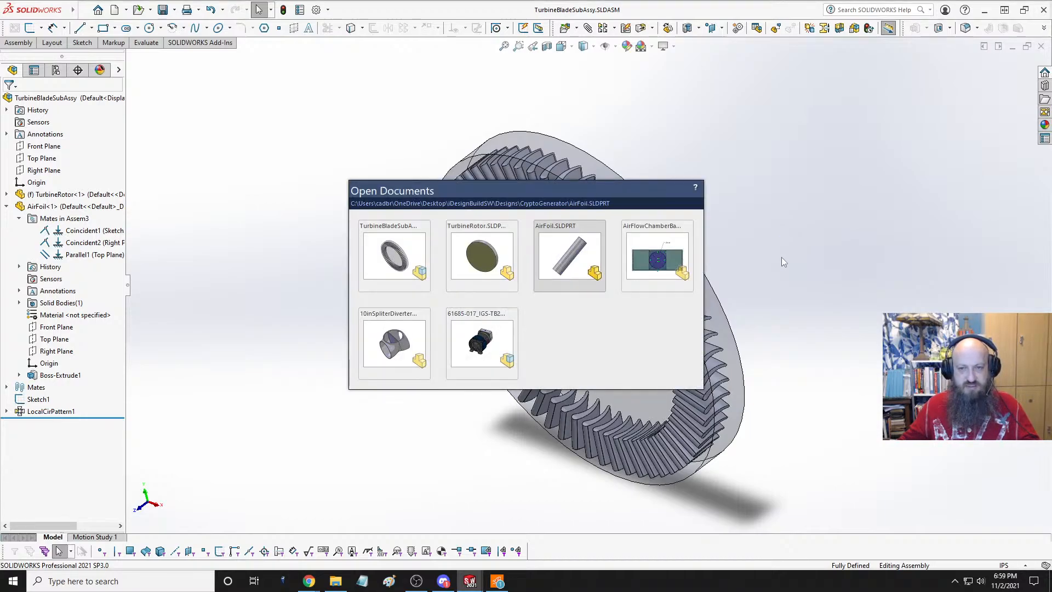
key(ctrl+Tab)
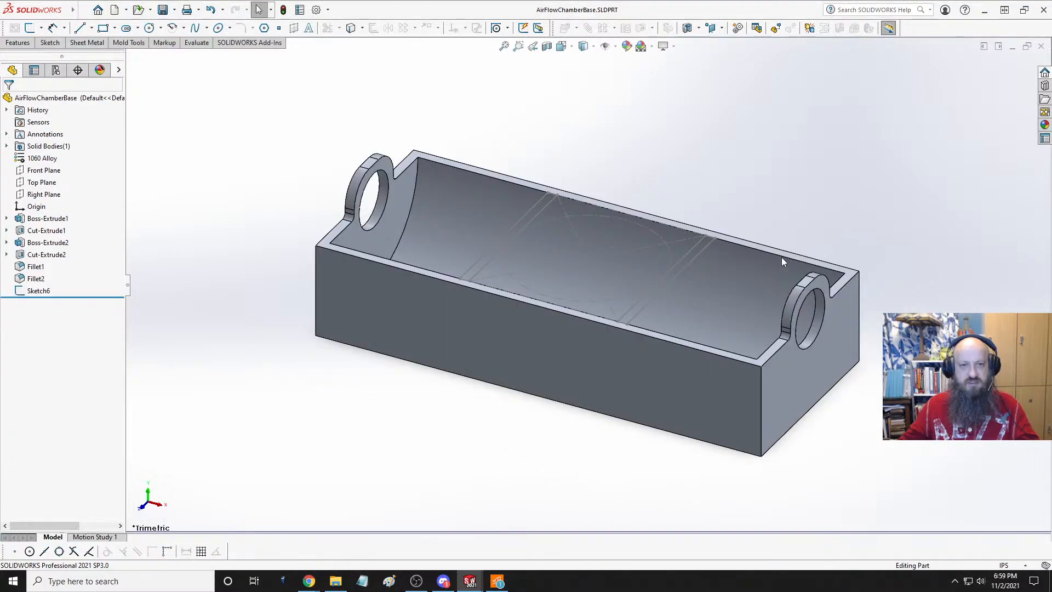
click(127, 10)
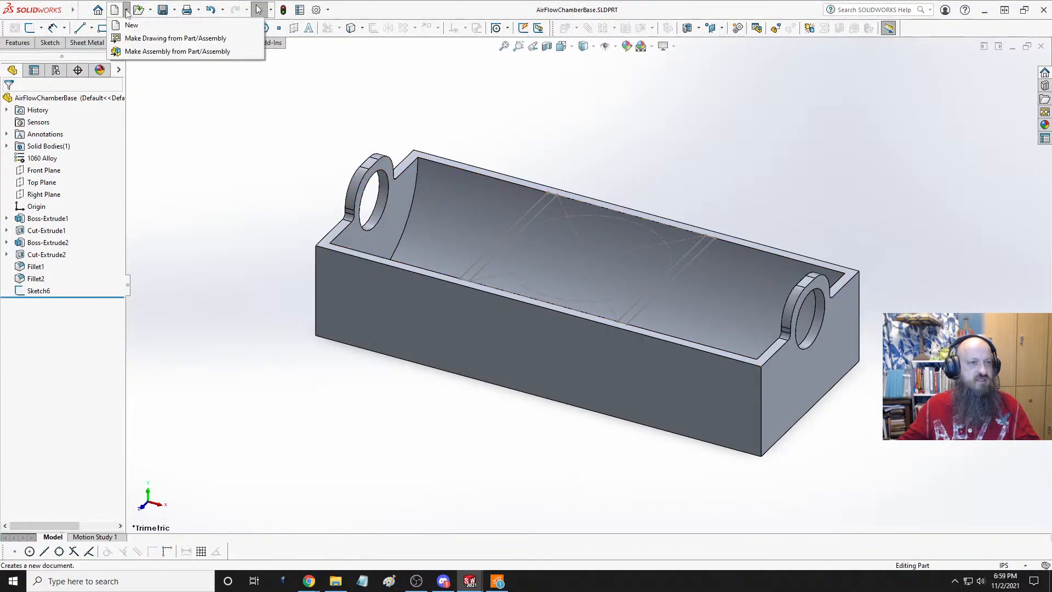
click(143, 53)
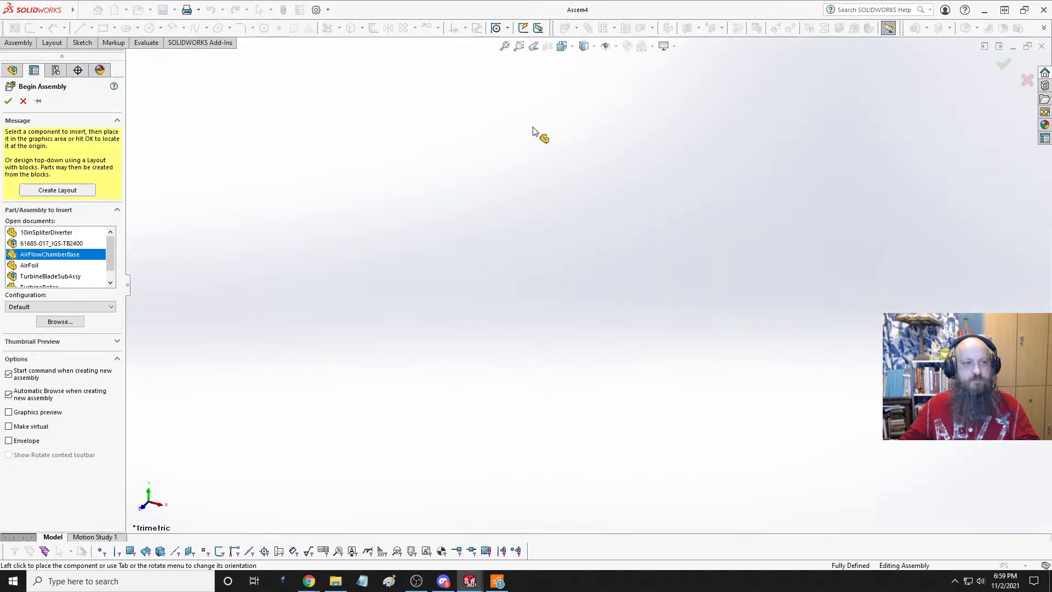
click(8, 102)
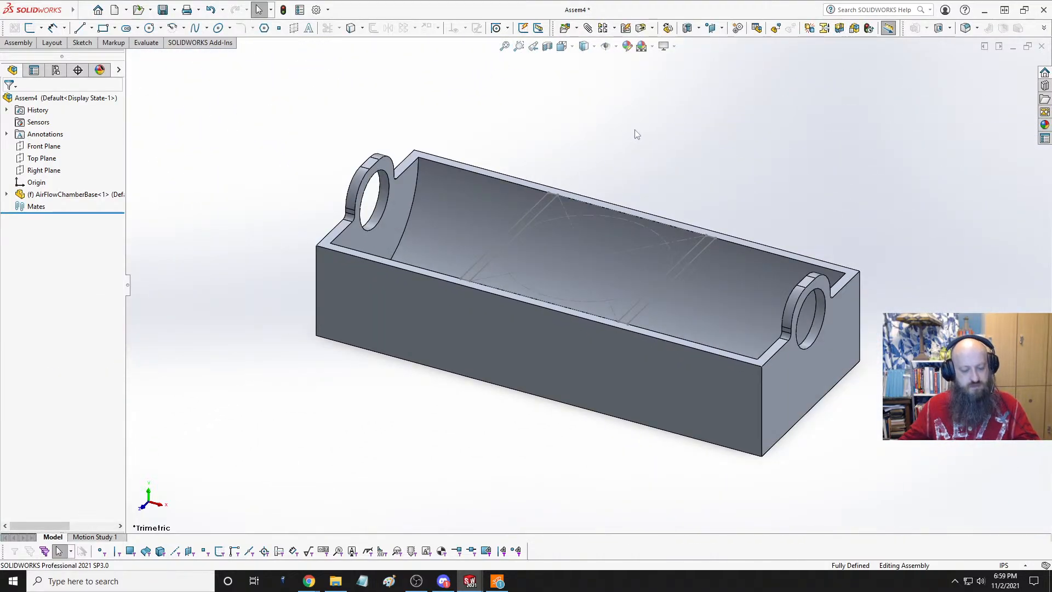
- Save the new assembly as AirIntakeChamberSubAssy in the CryptoGenerator folder
key(ctrl+s)
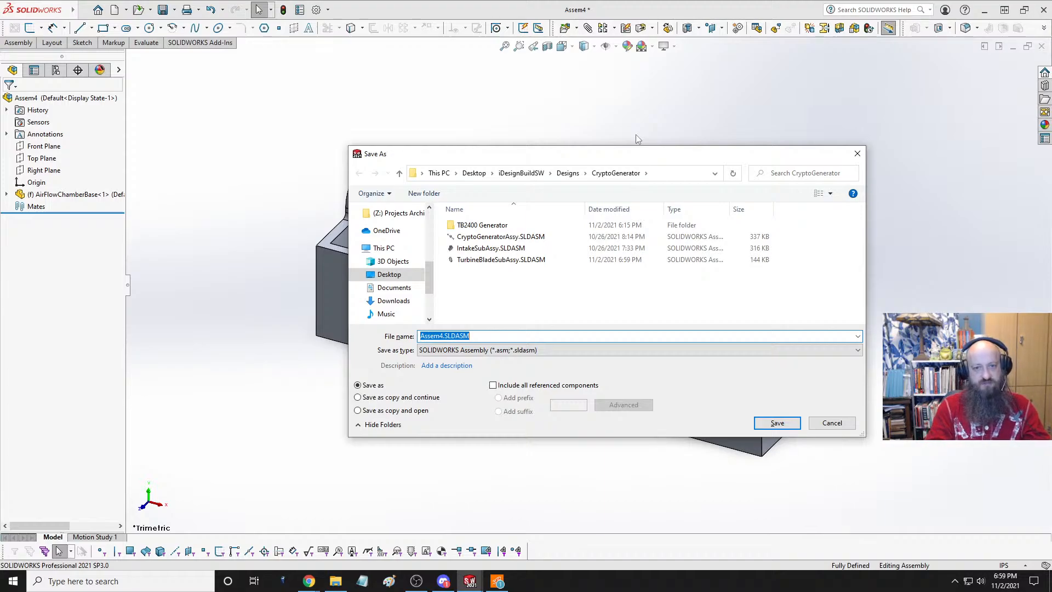
text(Air)
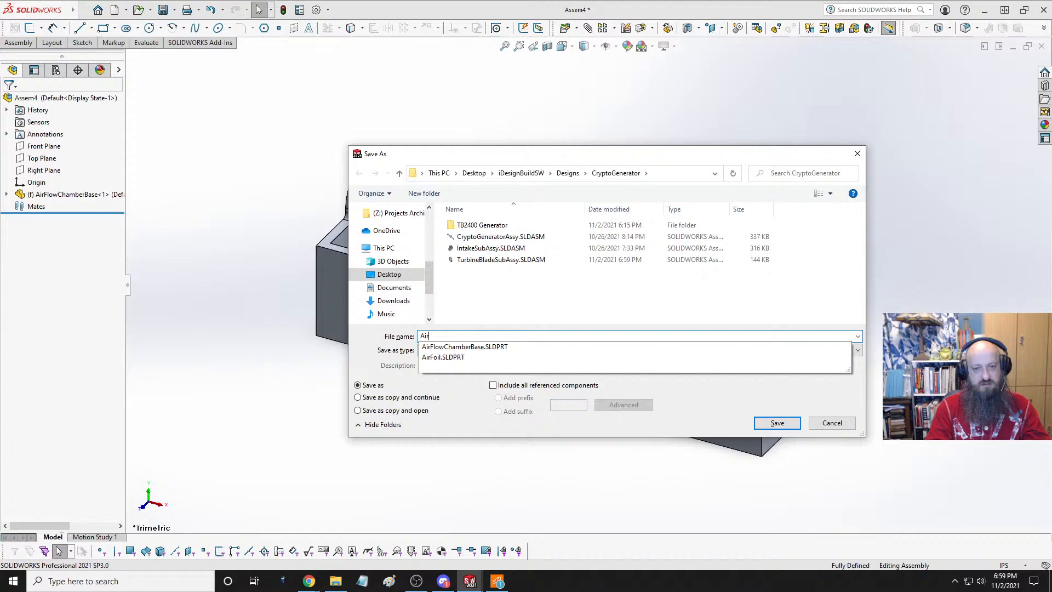
text(In)
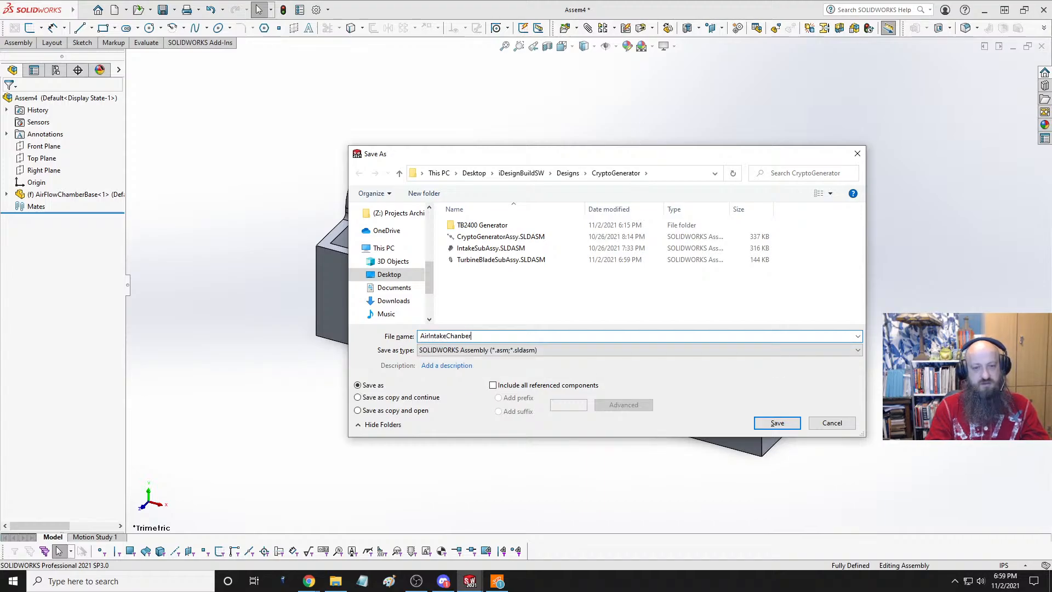
text(takeChamberSubAssy)
key(Return)
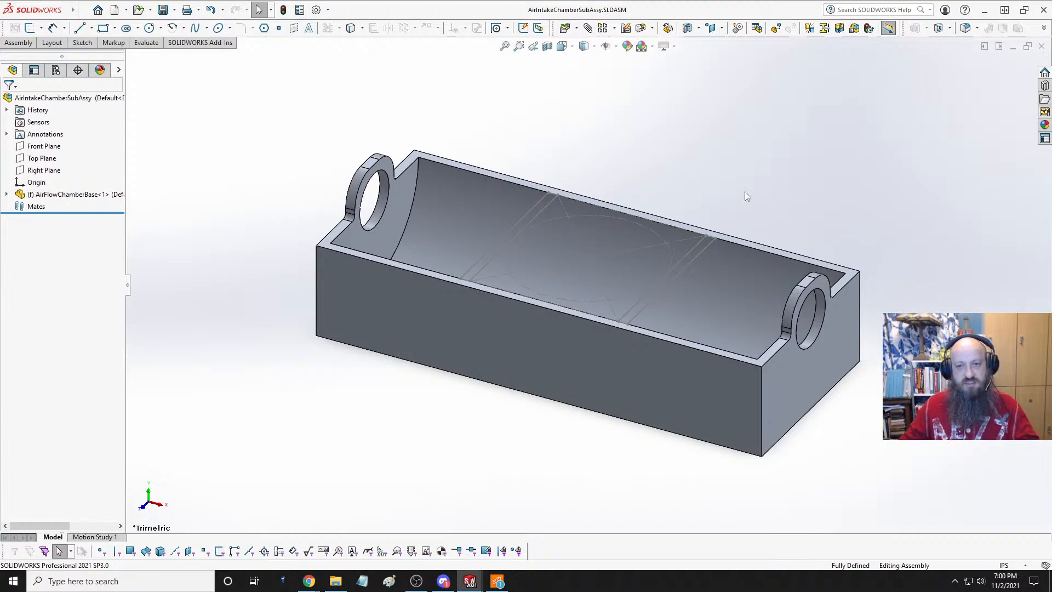
- Insert the 6384K373_Ball Bearing part from the CryptoGenerator folder and place it loosely above the chamber base, near one end ring
click(490, 327)
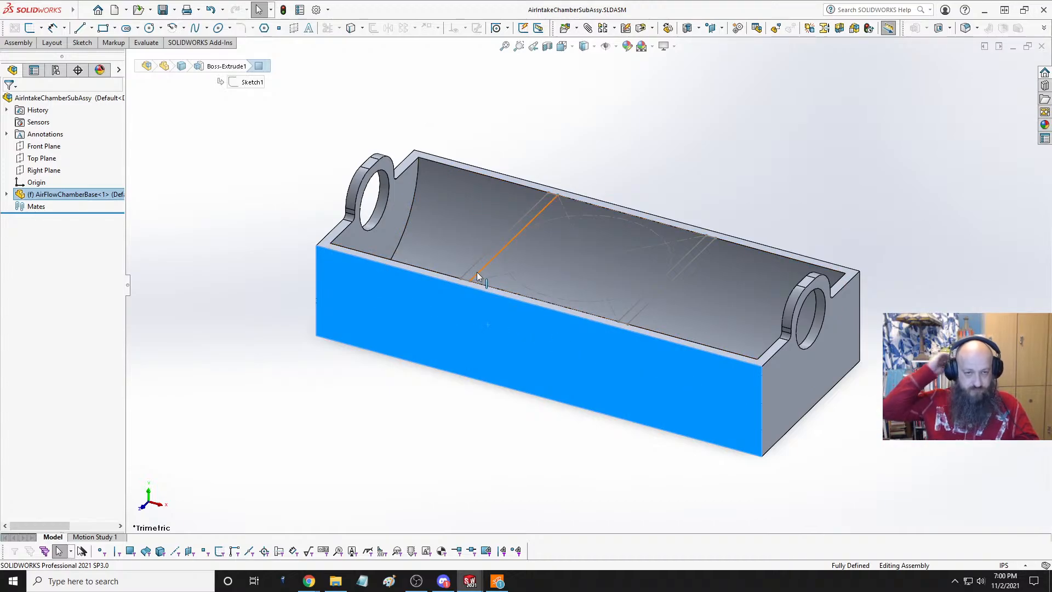
scroll(734, 200, up, 2)
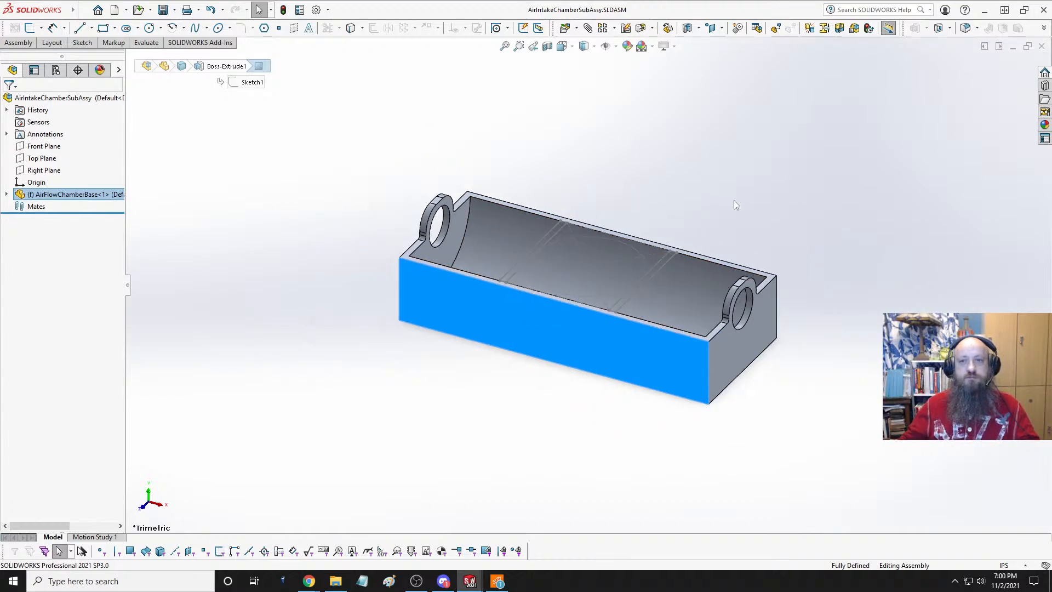
scroll(735, 200, down, 1)
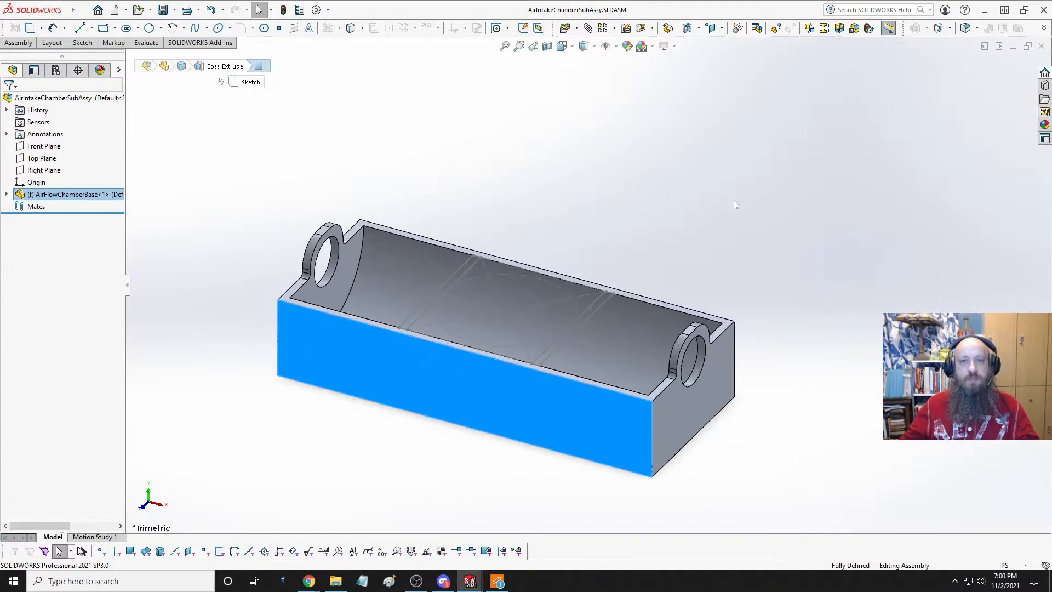
click(18, 42)
click(22, 57)
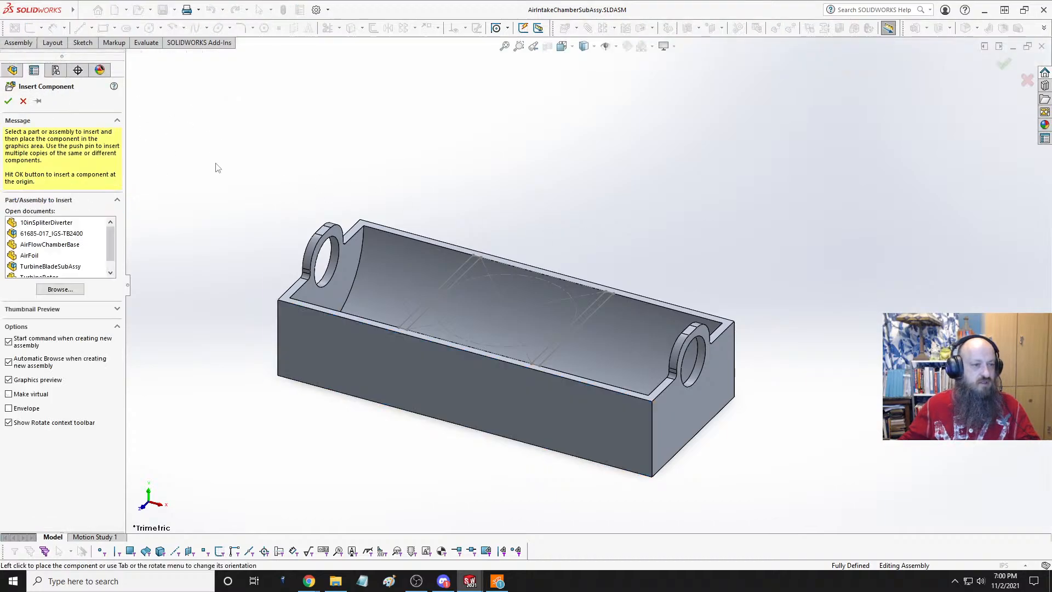
scroll(67, 252, down, 1)
scroll(53, 264, up, 1)
scroll(73, 256, down, 1)
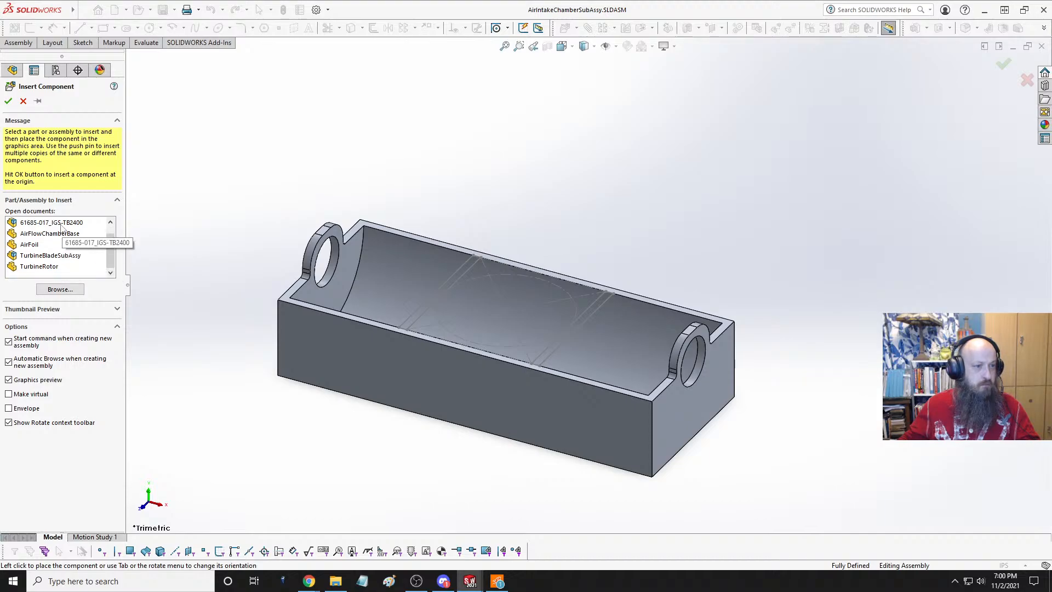
click(59, 290)
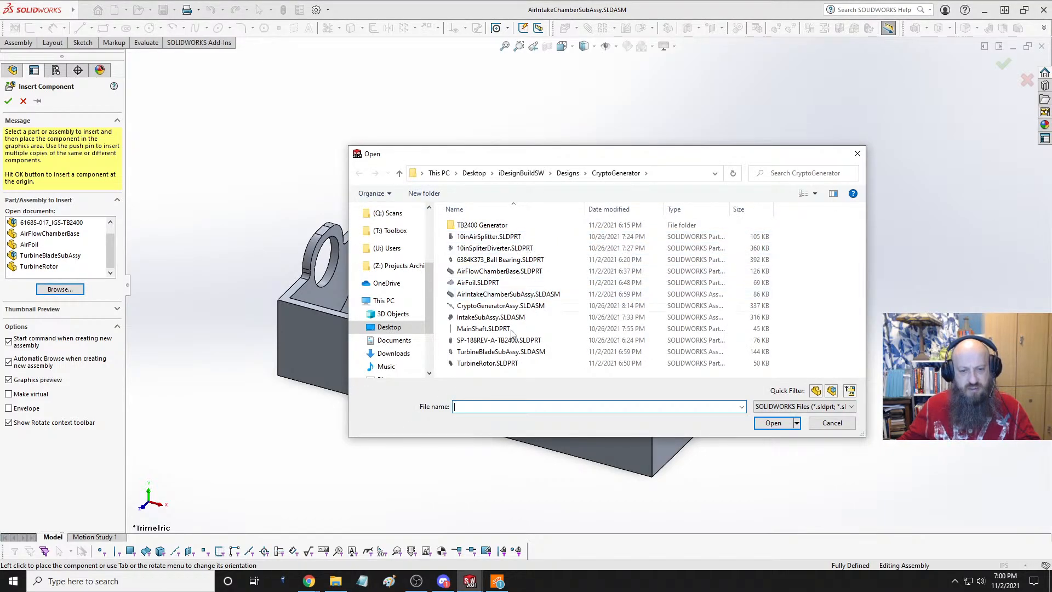
click(335, 581)
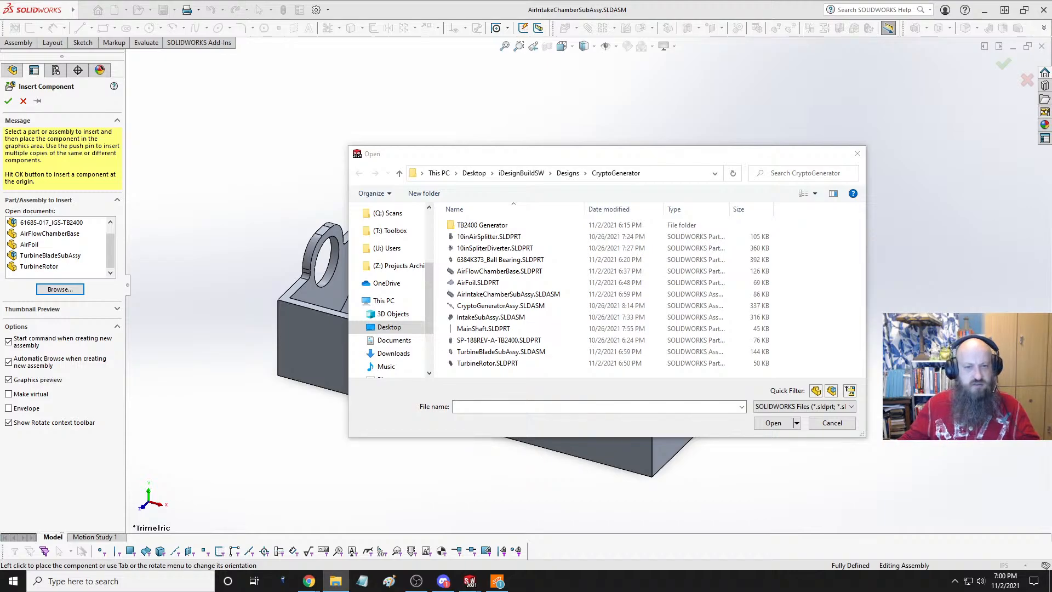
click(513, 261)
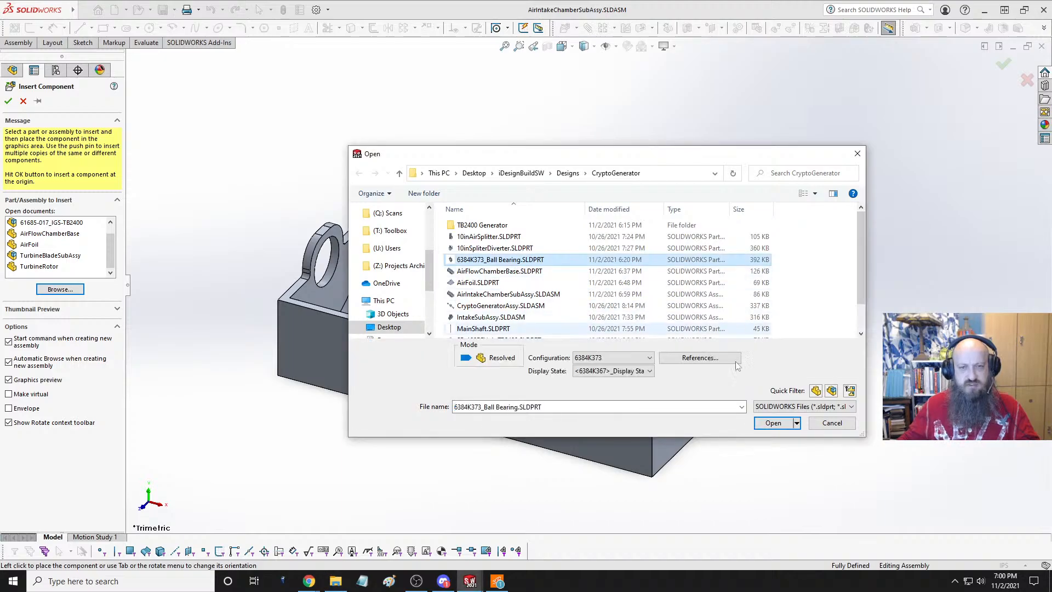
click(775, 429)
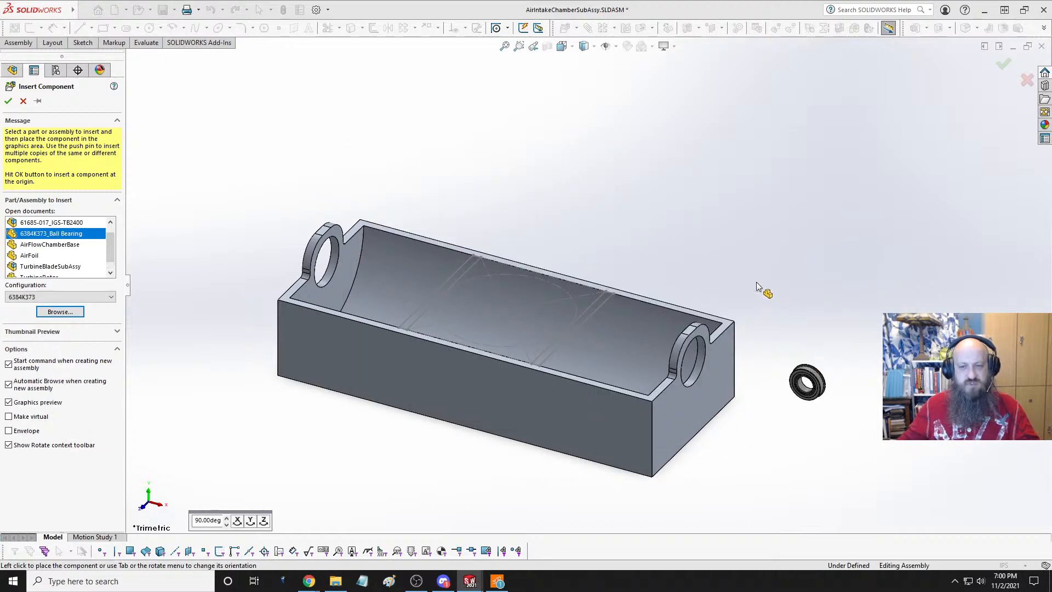
click(665, 278)
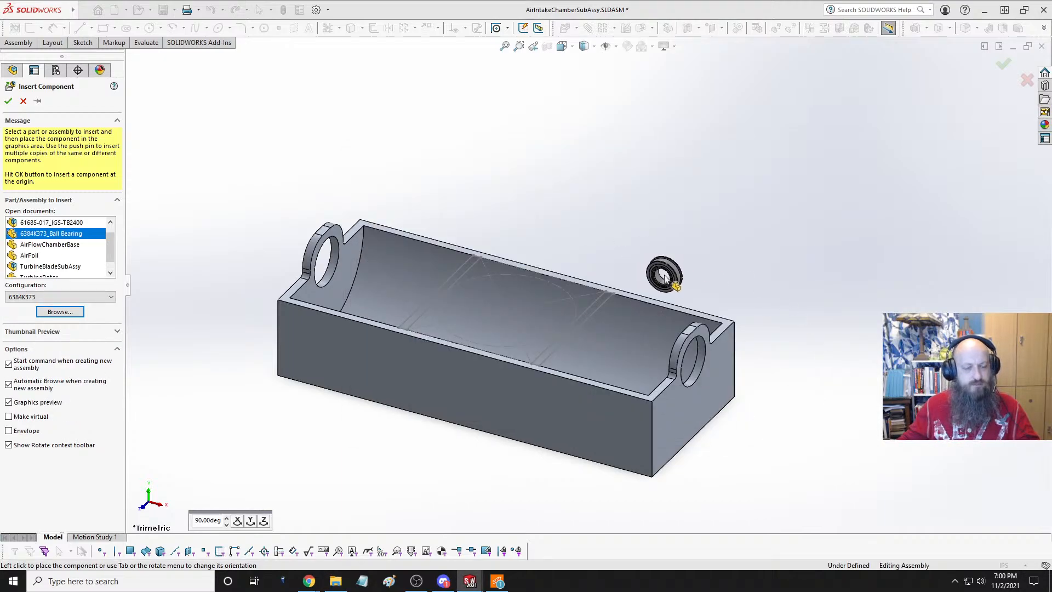
- Mate the bearing's outer cylindrical face concentric with the hole in the nearby end ring of the chamber base
scroll(674, 295, down, 5)
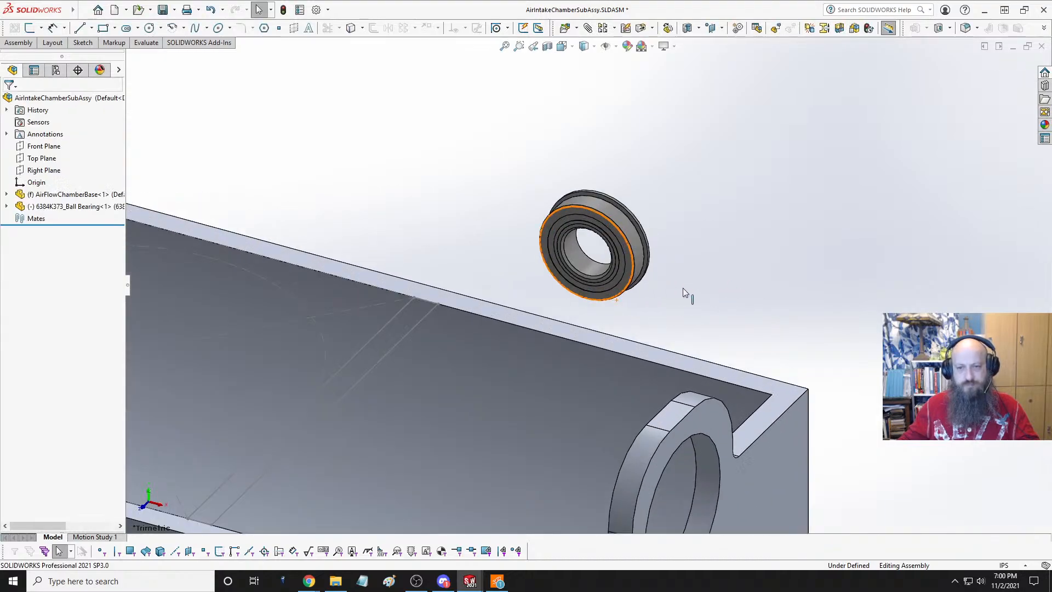
click(637, 250)
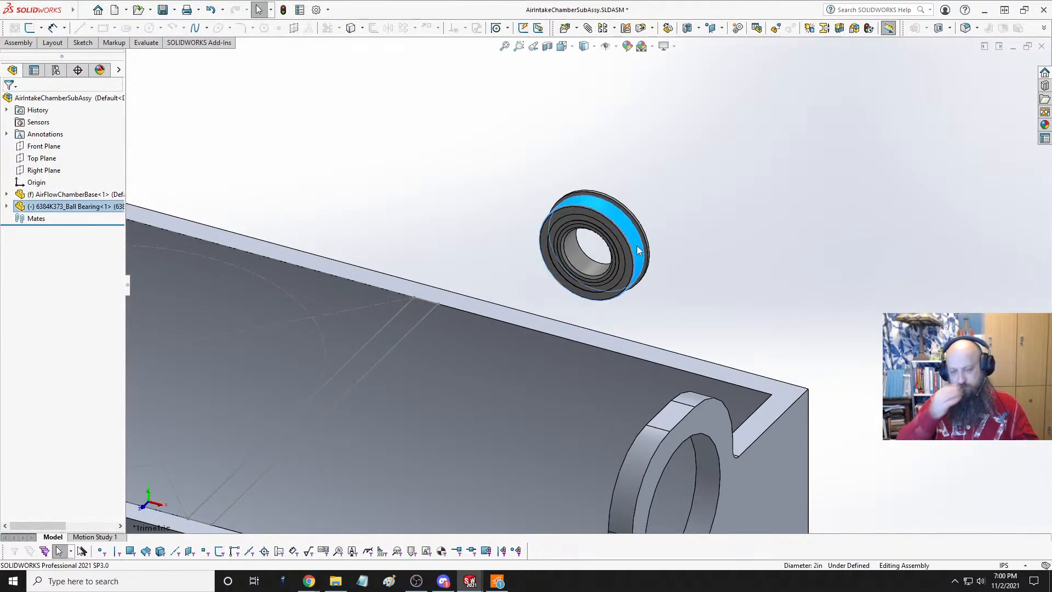
scroll(681, 356, up, 5)
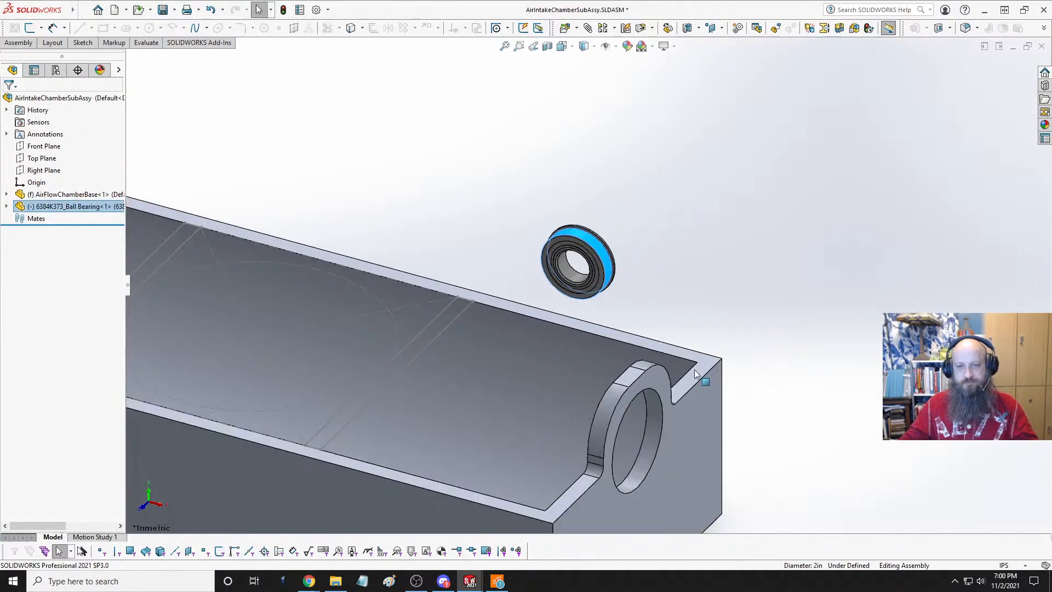
ctrl+click(624, 366)
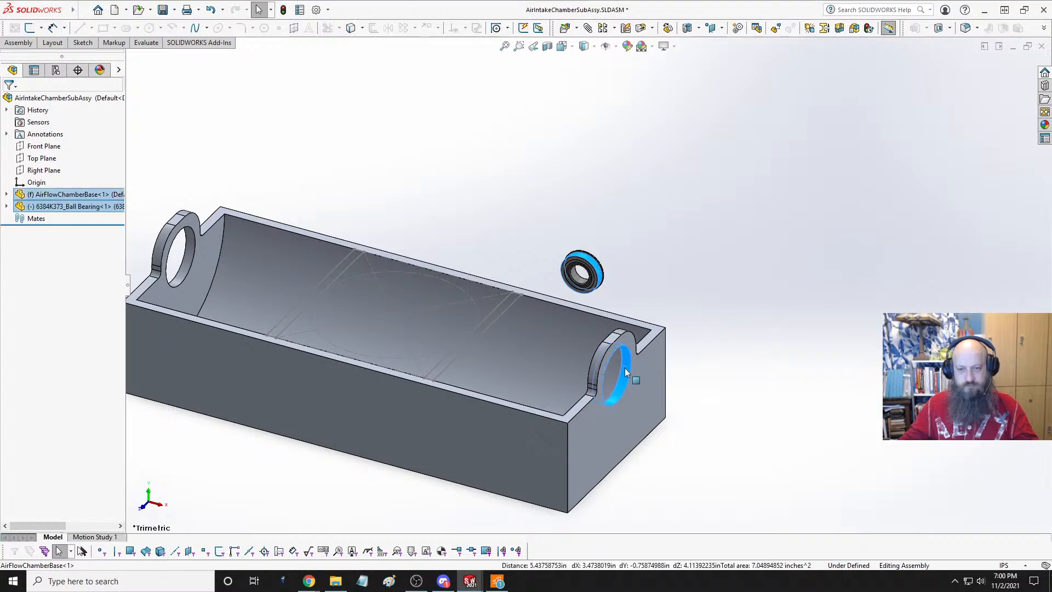
click(694, 358)
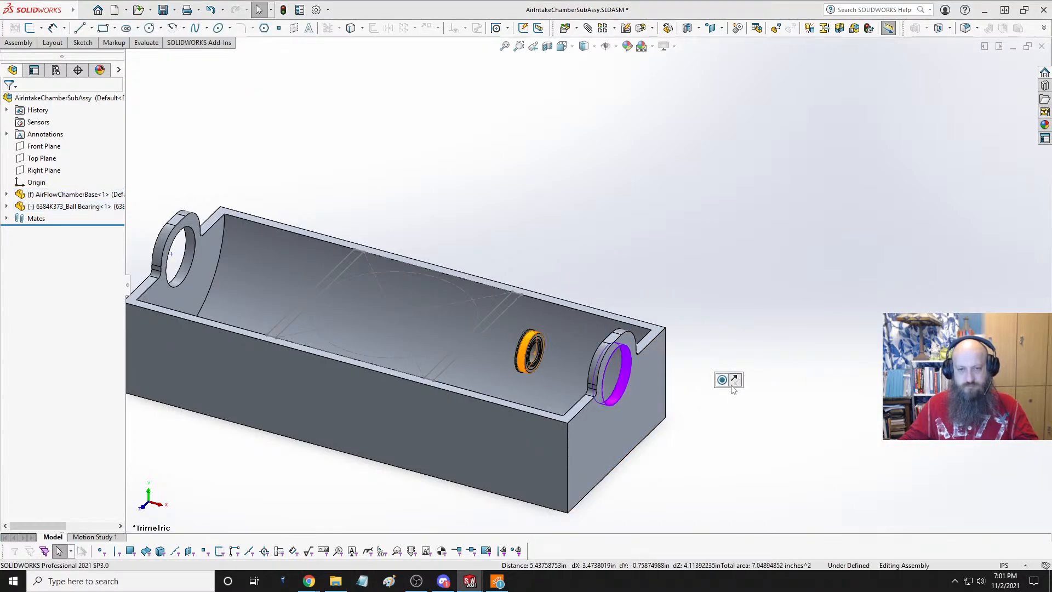
- Mate the shoulder face of the bearing's flange coincident with the inner face of the chamber base's end wall
scroll(546, 351, down, 3)
scroll(591, 318, down, 5)
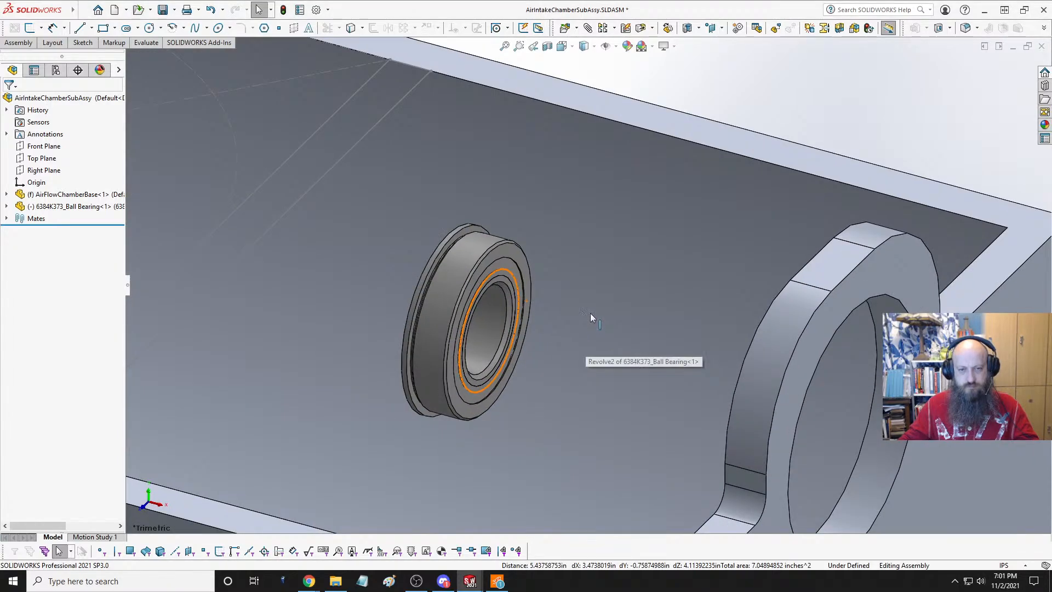
click(414, 191)
scroll(511, 327, up, 4)
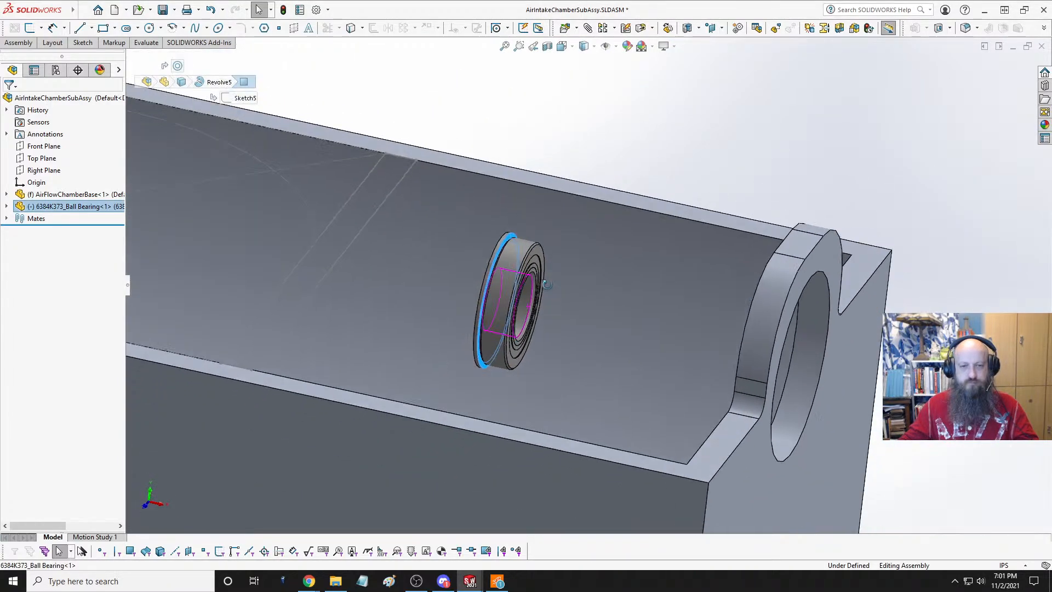
middle_drag(518, 315, 627, 313)
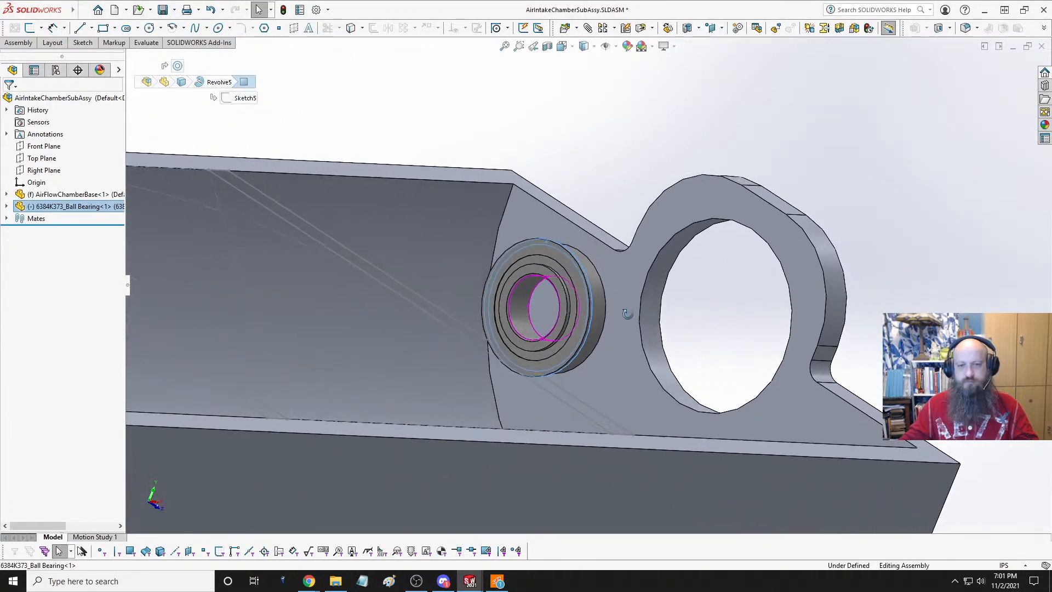
click(779, 245)
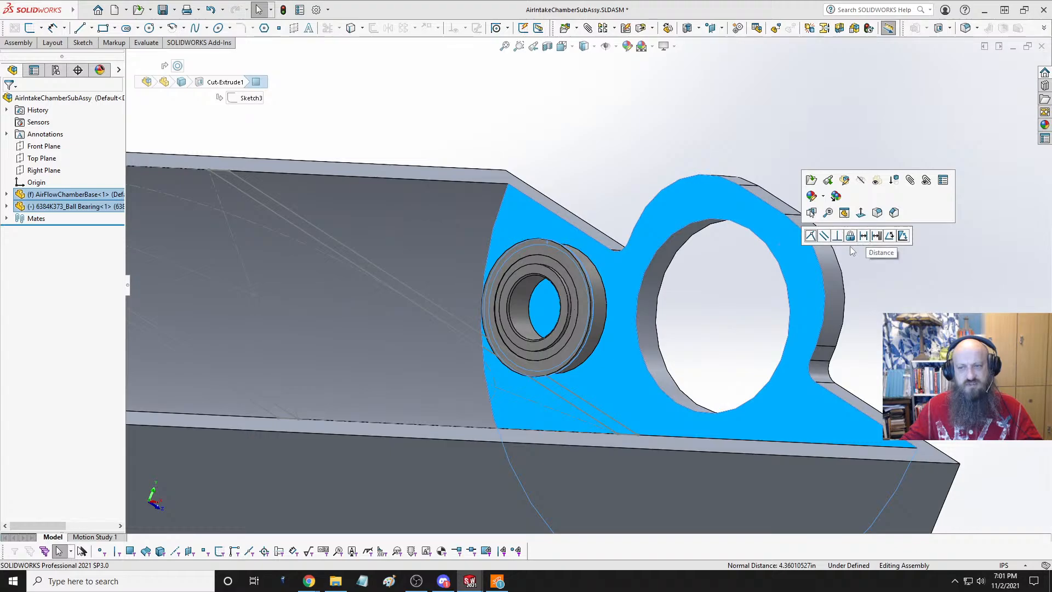
click(810, 236)
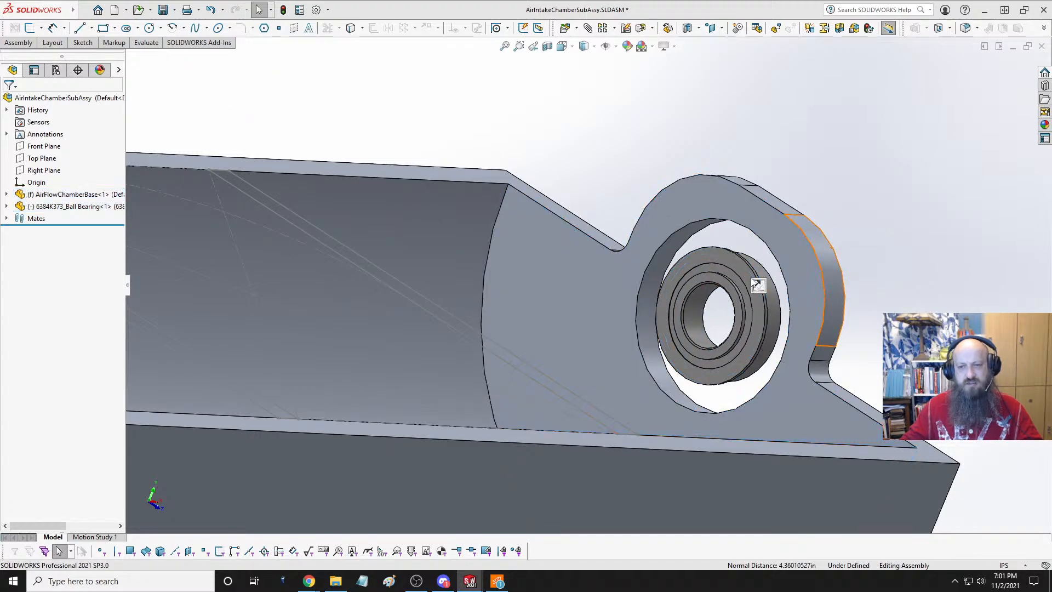
- Open the AirFlowChamberBase part and set the diameter of the end ring holes in Cut-Extrude2 to 2 in
middle_drag(759, 285, 623, 298)
click(778, 397)
click(798, 340)
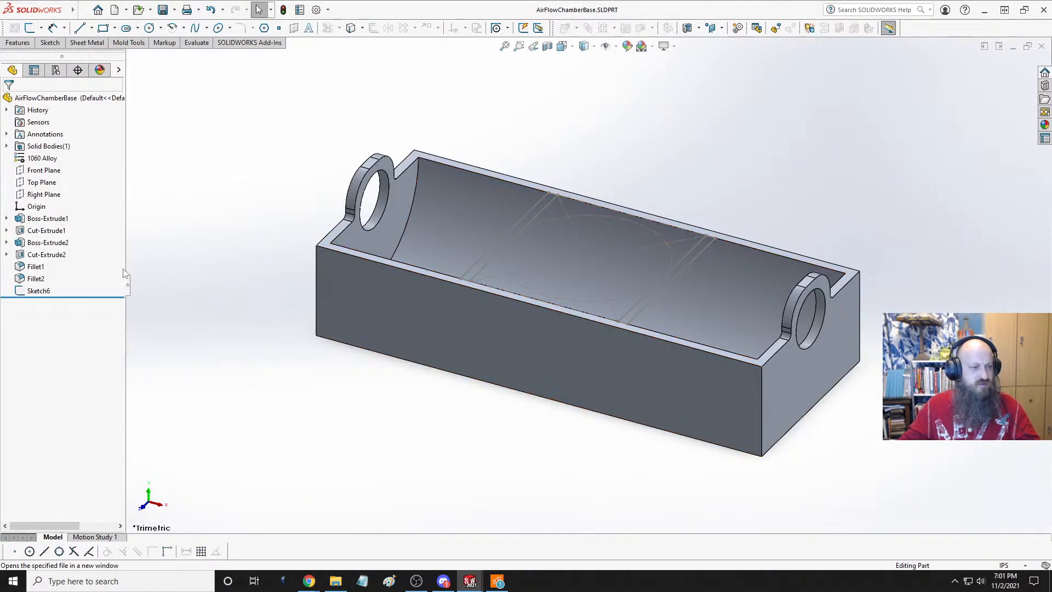
click(37, 260)
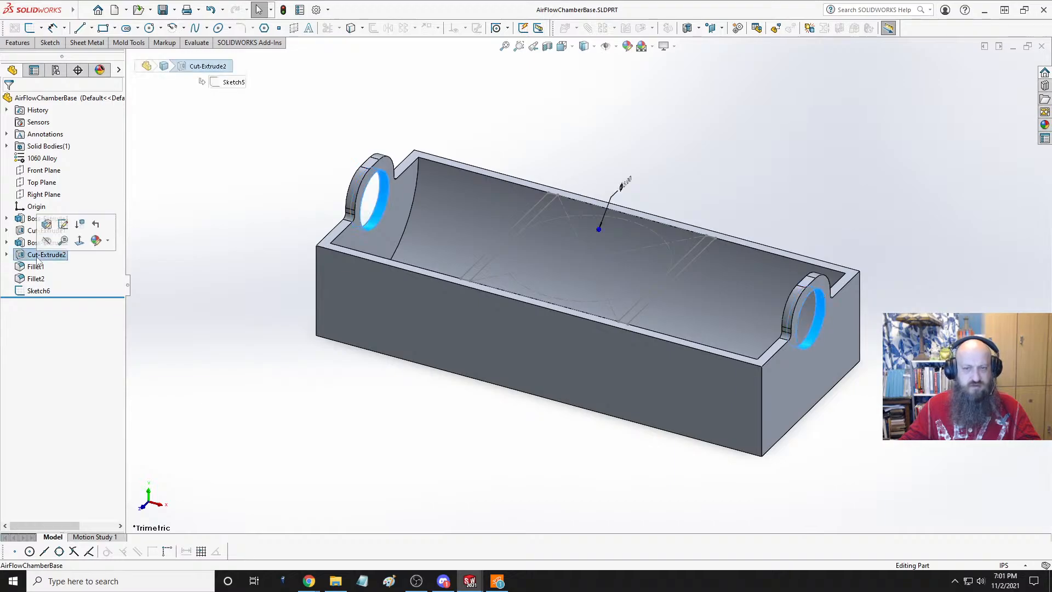
click(631, 188)
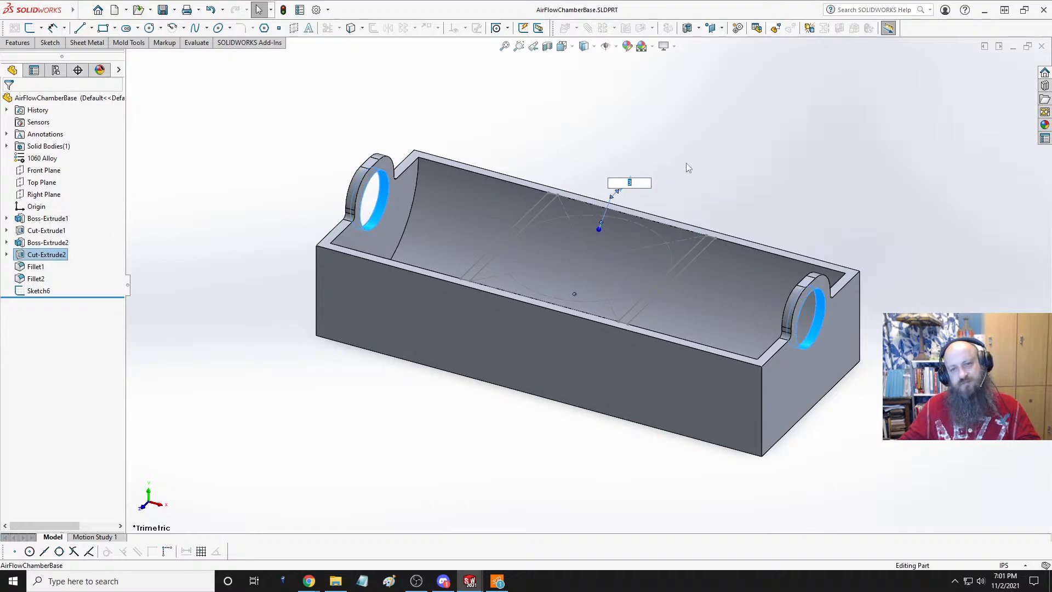
text(2)
key(Return)
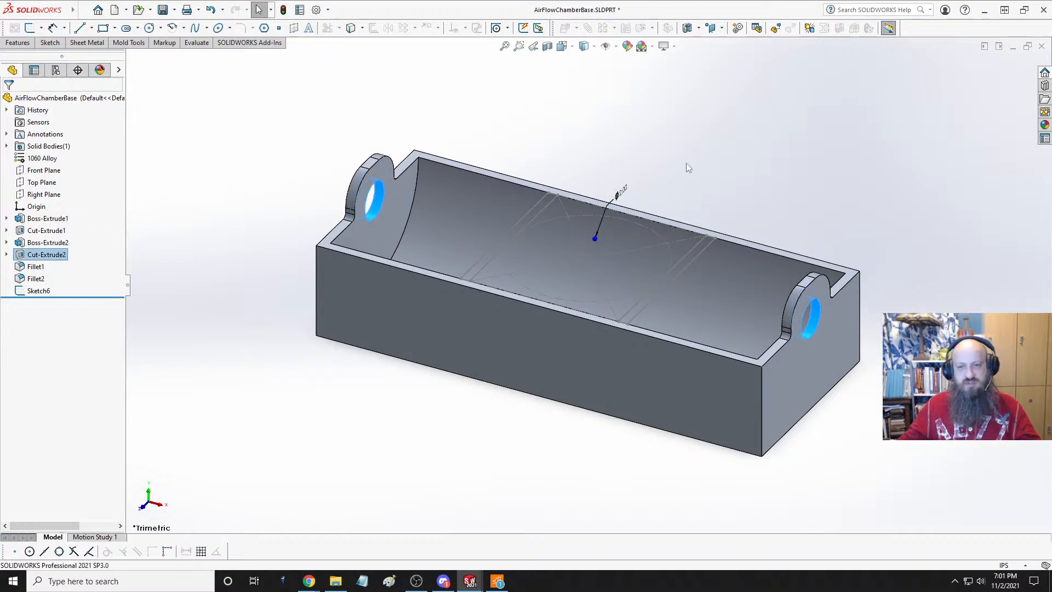
click(761, 164)
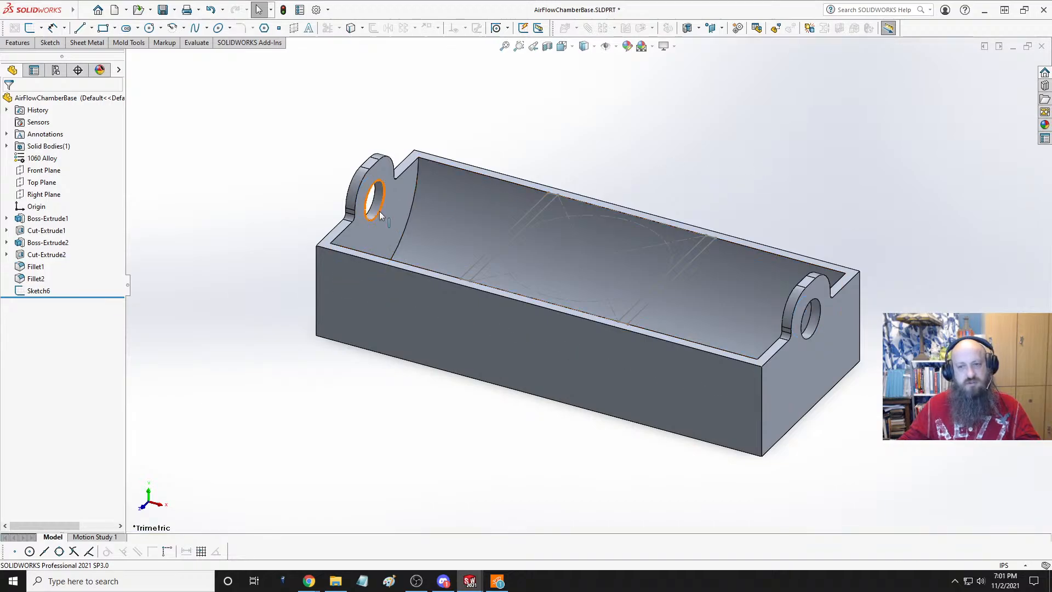
- Examine the resized ring holes in both end walls of the chamber base from several angles
click(55, 256)
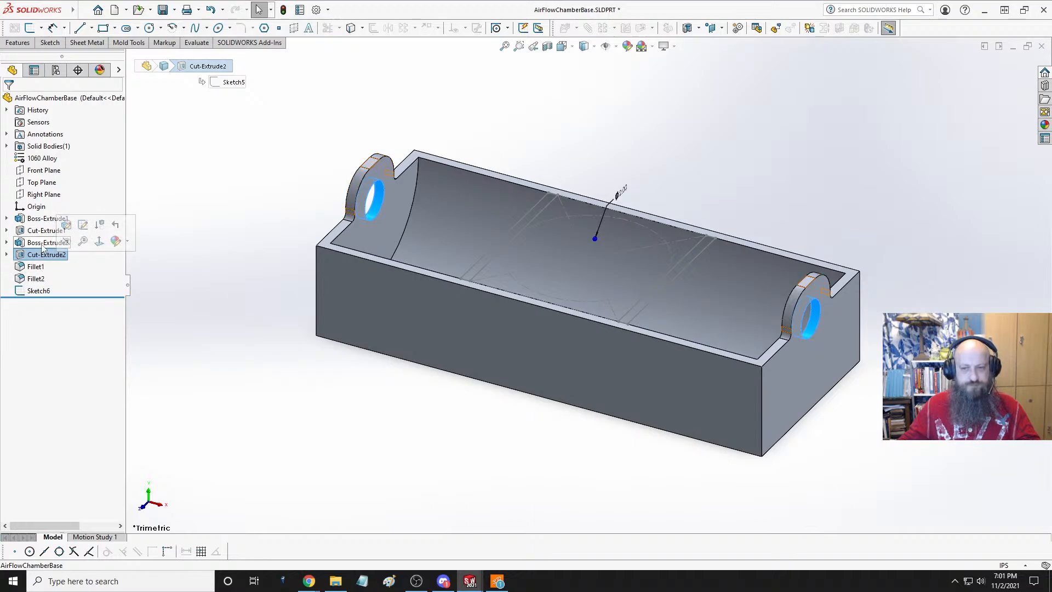
scroll(553, 280, up, 1)
middle_drag(636, 293, 554, 297)
scroll(555, 276, down, 4)
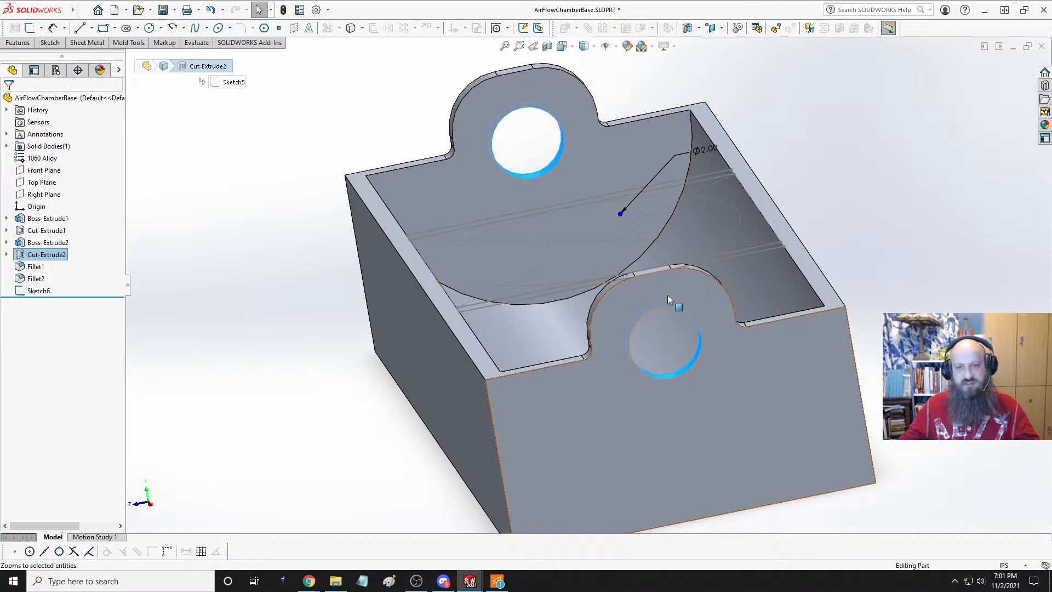
scroll(726, 318, up, 4)
middle_drag(645, 295, 817, 307)
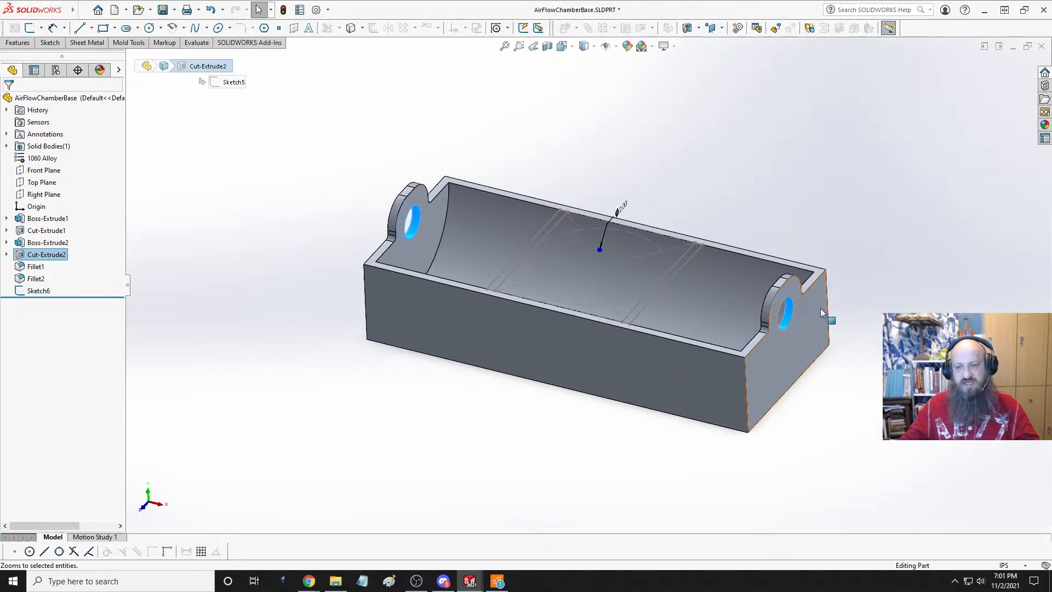
scroll(820, 308, down, 4)
mouse_move(726, 343)
middle_down()
mouse_move(698, 348)
mouse_move(707, 333)
middle_up()
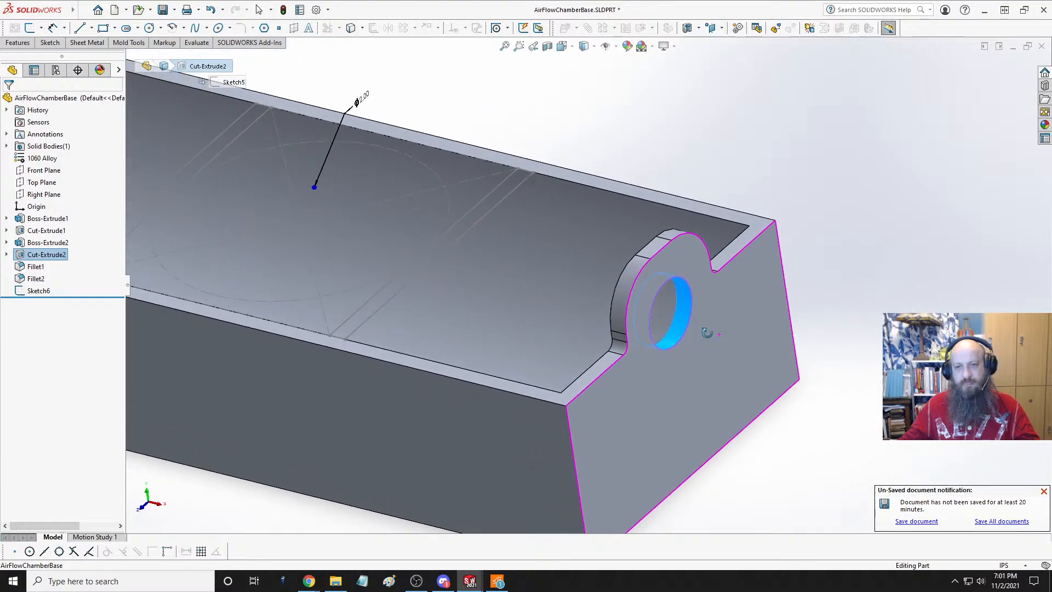
scroll(709, 334, up, 1)
scroll(708, 333, up, 2)
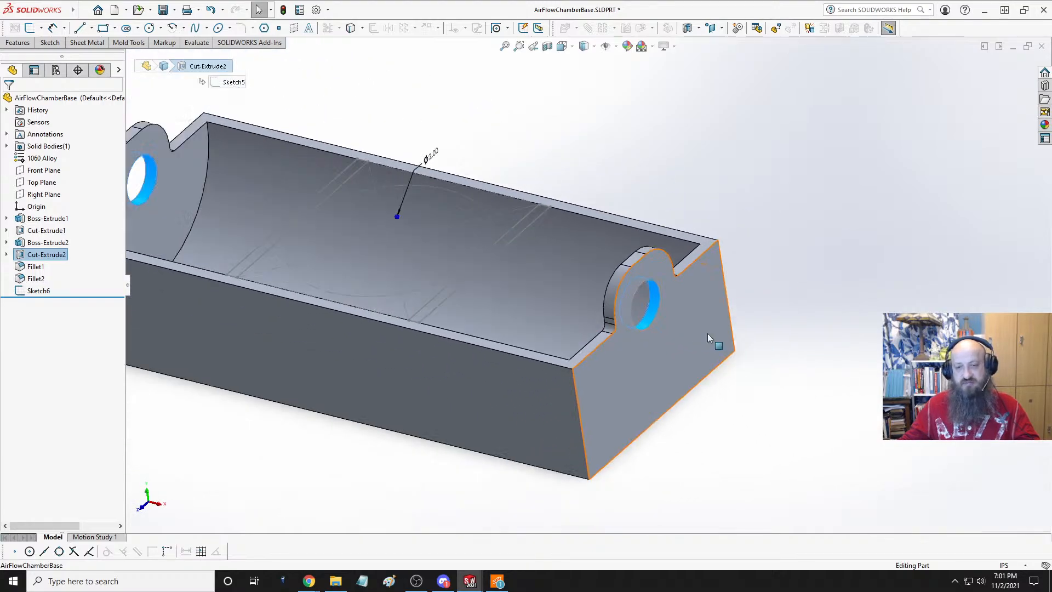
scroll(643, 302, down, 5)
mouse_move(673, 284)
middle_down()
mouse_move(642, 310)
mouse_move(658, 296)
middle_up()
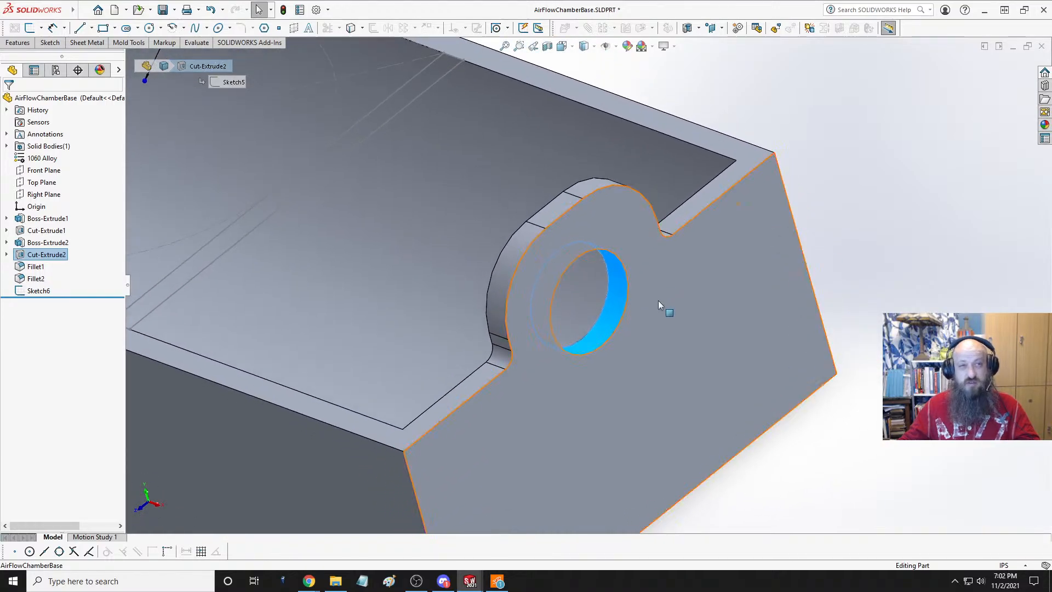
scroll(641, 291, up, 4)
scroll(640, 291, up, 4)
click(706, 181)
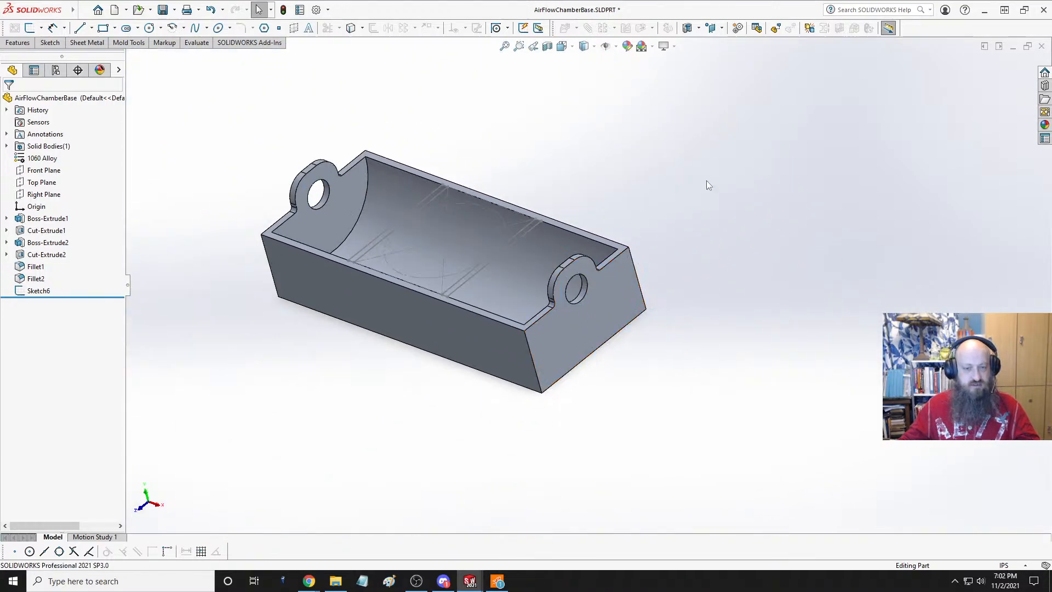
- Save the chamber base part, return to the AirIntakeChamberSubAssy assembly and check the bearing's fit in the ring hole
key(ctrl+Tab)
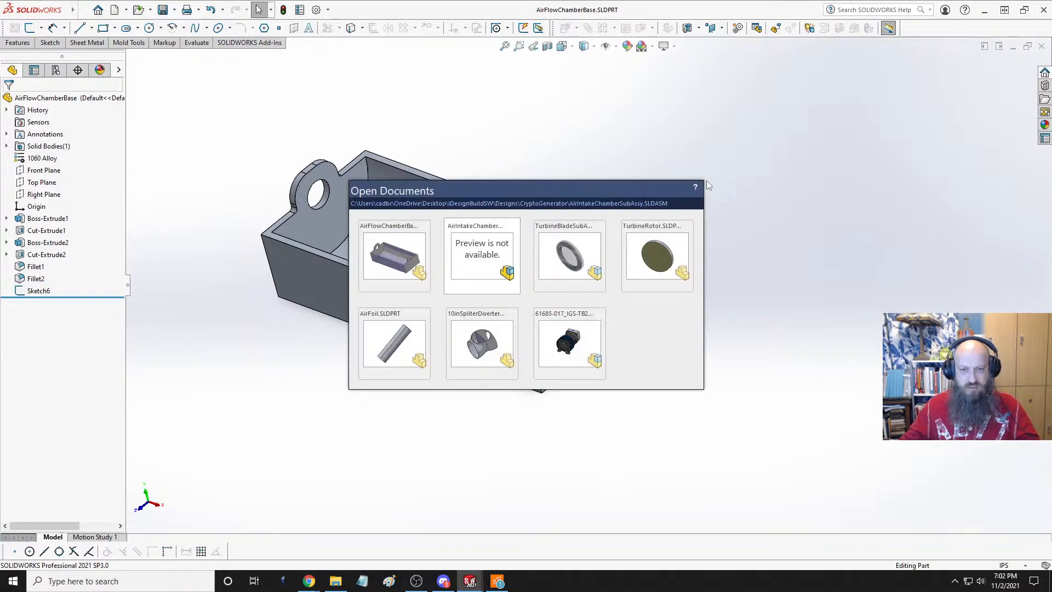
scroll(705, 236, up, 5)
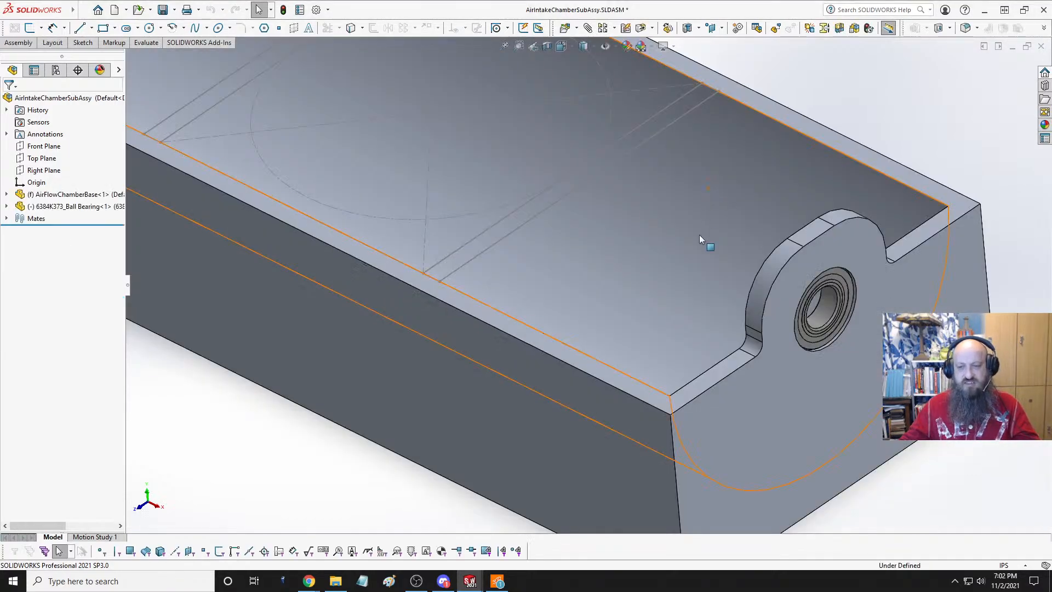
scroll(742, 278, down, 4)
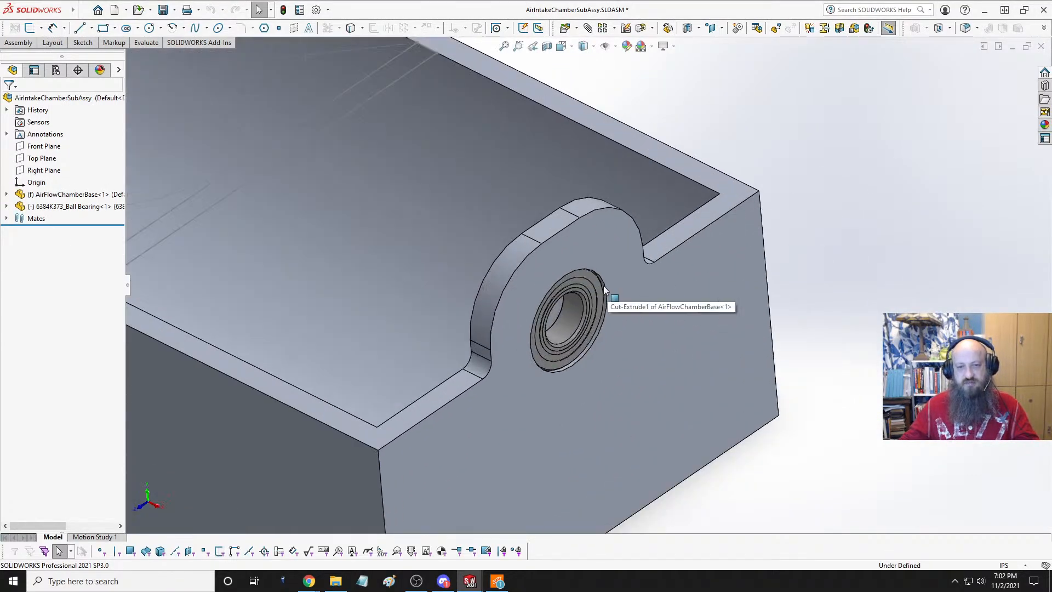
- Copy the mounted ball bearing and place the copy loosely beside the chamber base
scroll(603, 286, up, 2)
ctrl+drag(572, 271, 455, 50)
scroll(366, 165, up, 4)
scroll(378, 173, down, 3)
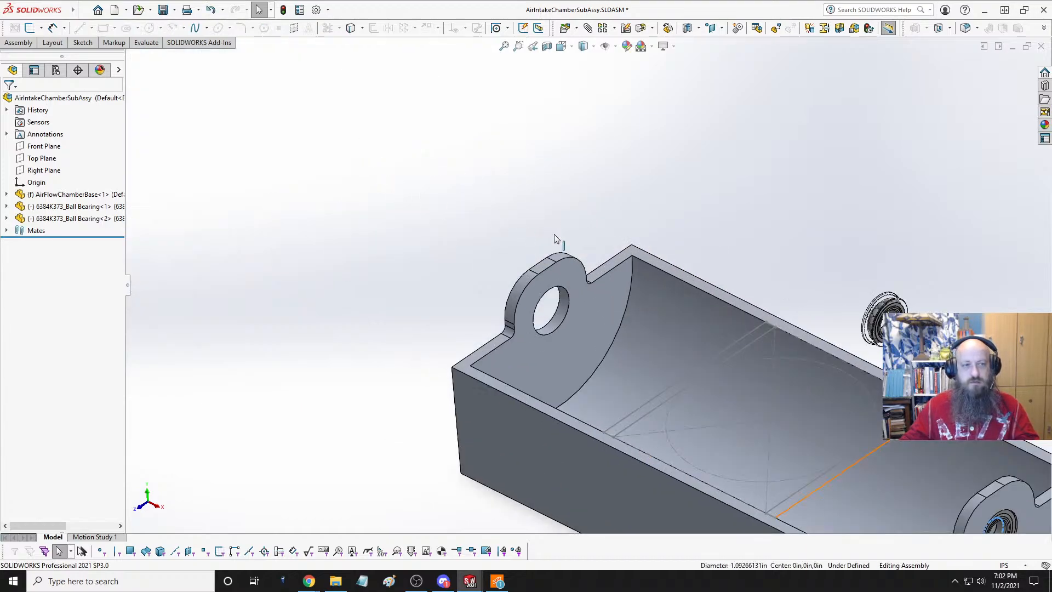
key(Escape)
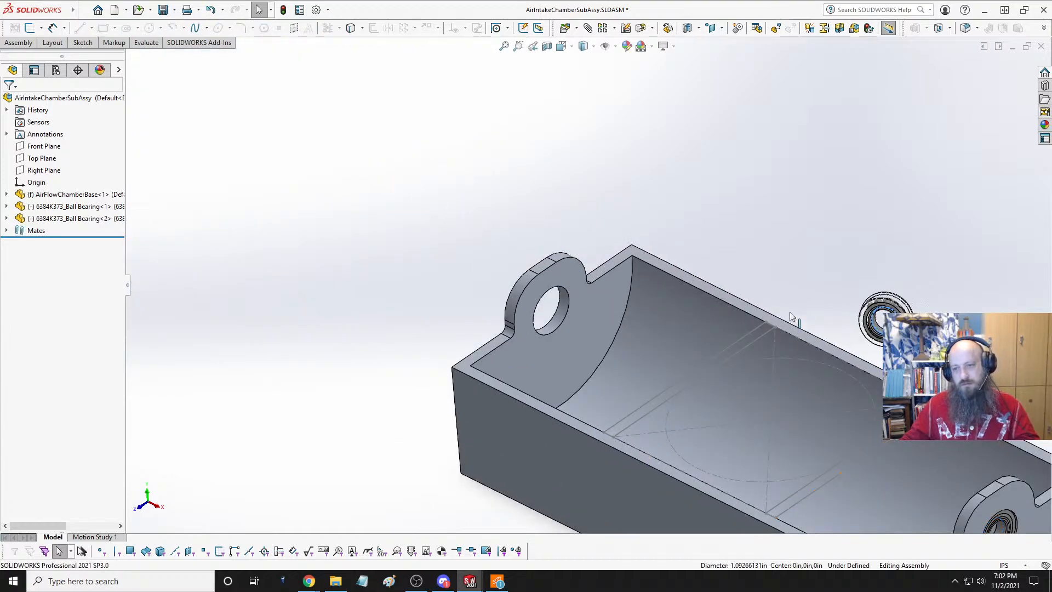
- Mate the copied bearing's outer cylindrical face concentric with the empty ring hole at the opposite end of the chamber base
scroll(900, 294, down, 2)
scroll(900, 294, down, 2)
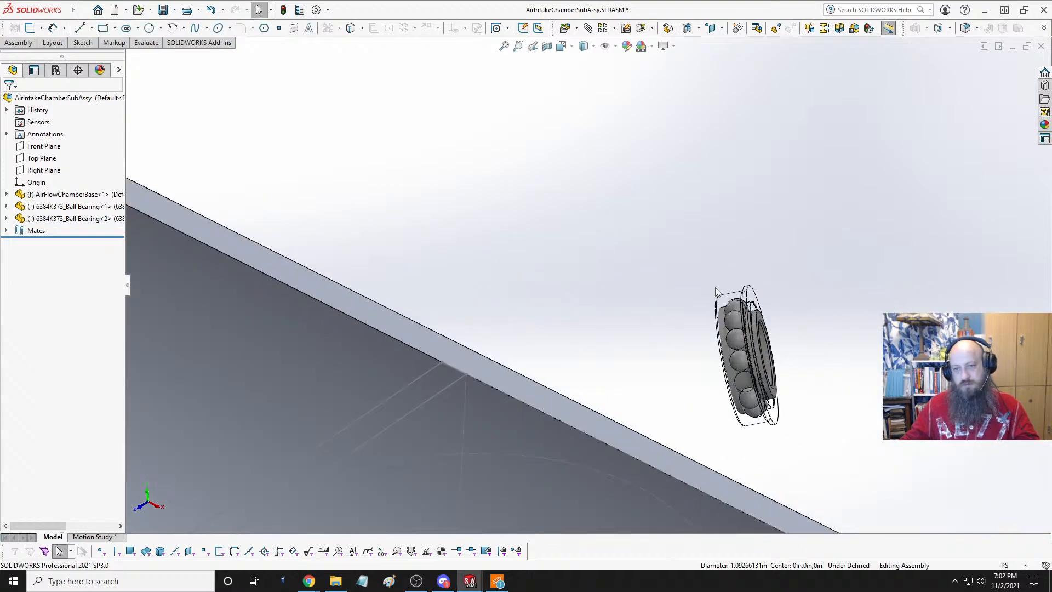
click(737, 340)
scroll(591, 290, up, 3)
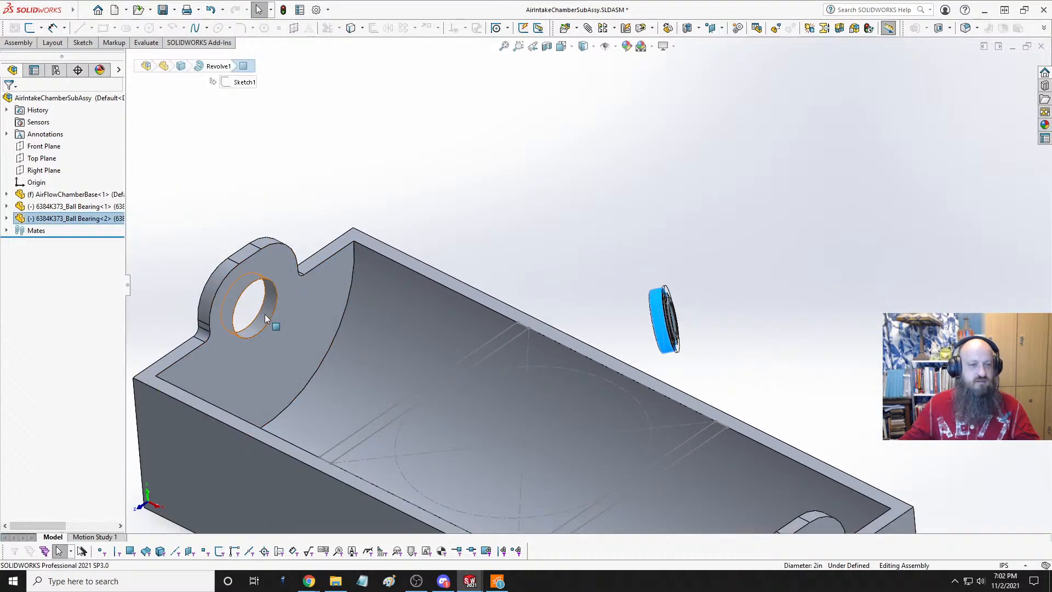
ctrl+click(266, 314)
click(336, 305)
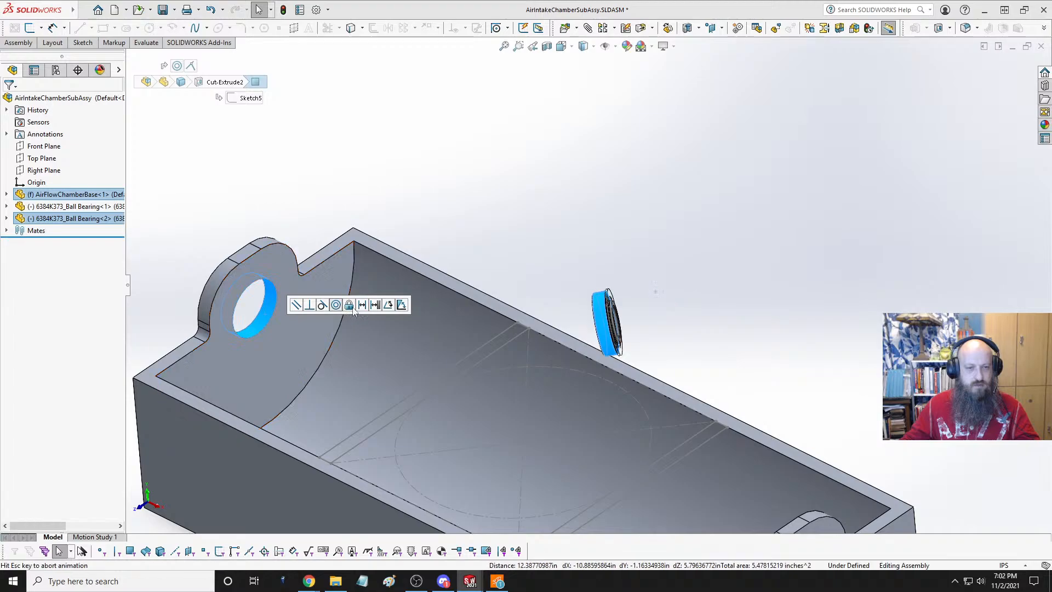
- Try to mate the copied bearing's outer cylindrical face tangent to the inner face of the empty end wall
scroll(481, 357, up, 3)
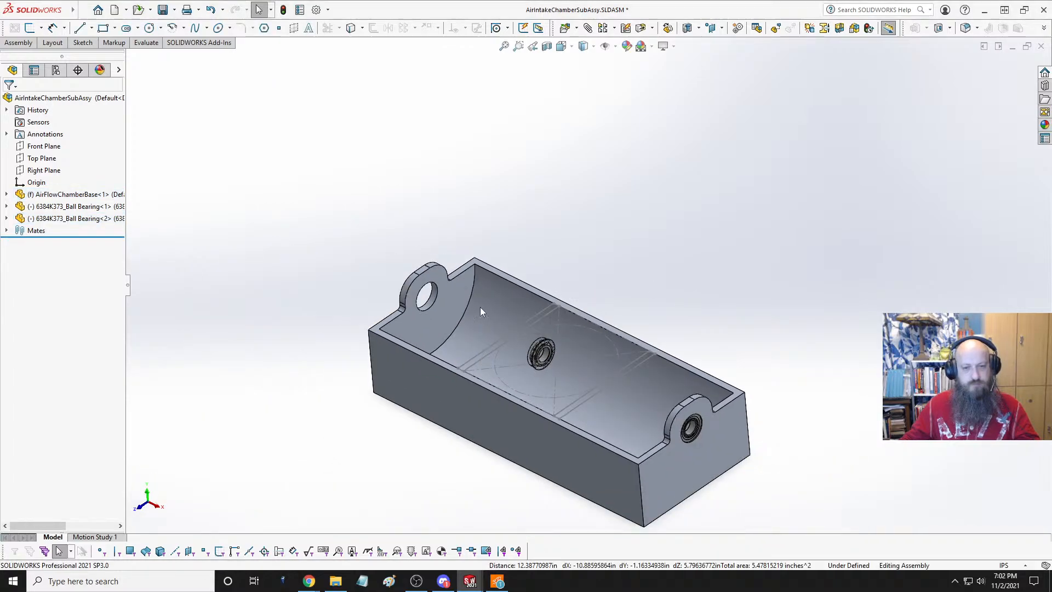
middle_drag(610, 268, 600, 369)
scroll(556, 301, down, 5)
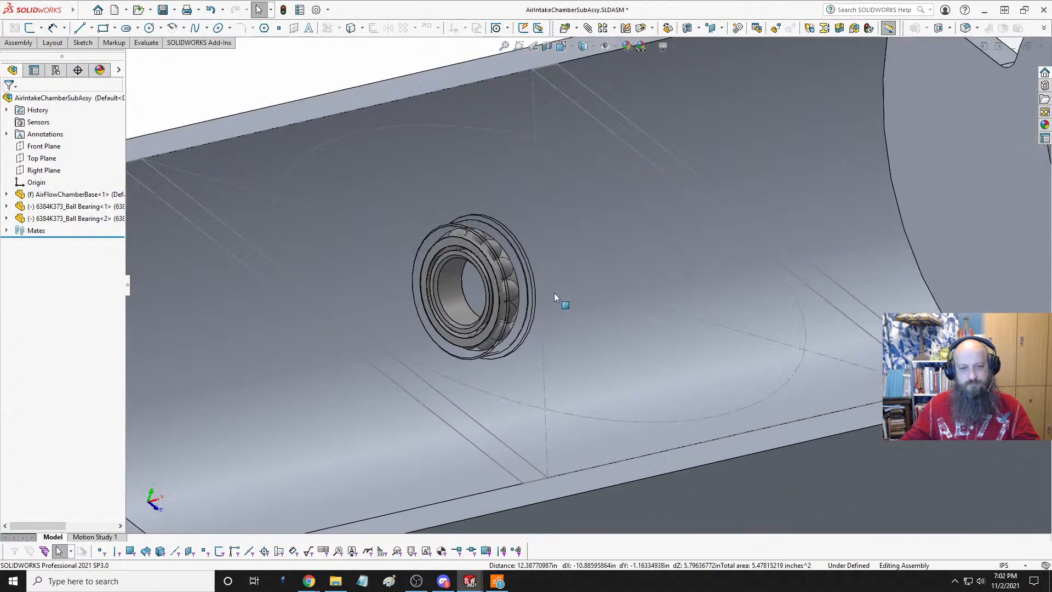
click(512, 252)
scroll(511, 253, up, 6)
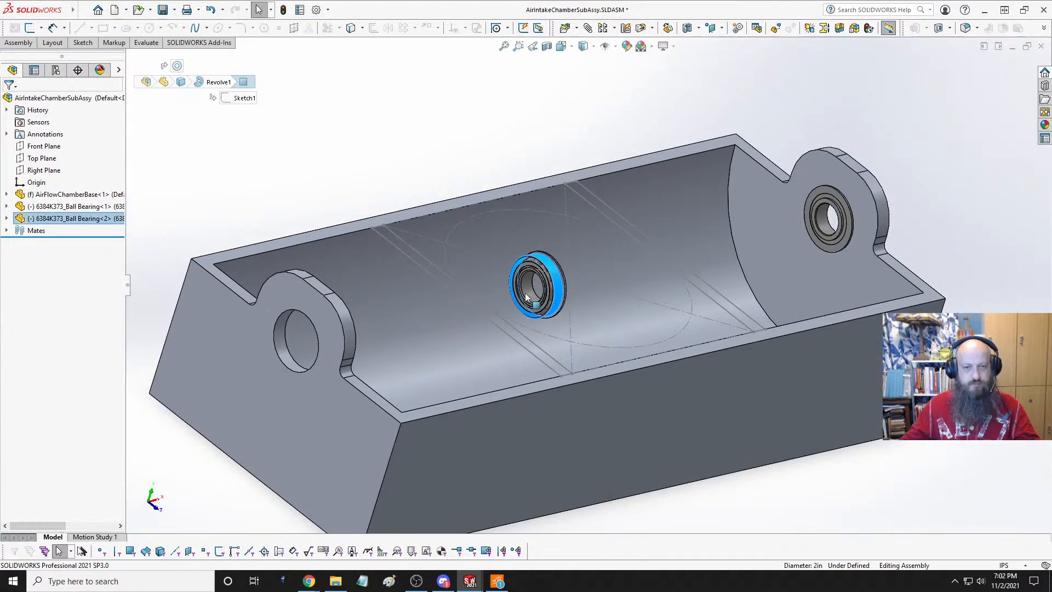
middle_drag(512, 252, 415, 281)
ctrl+click(414, 282)
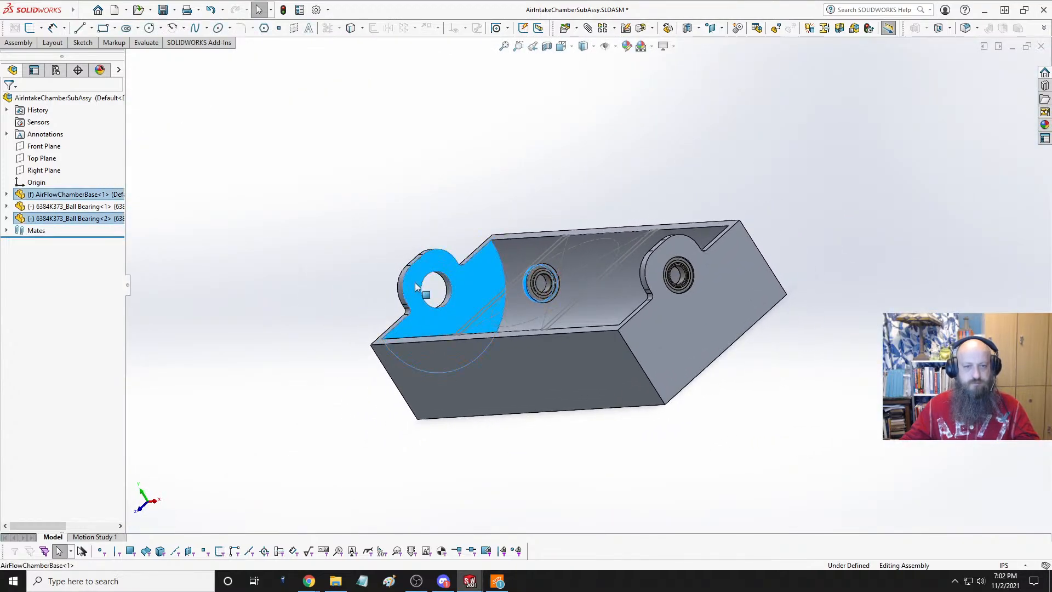
click(449, 276)
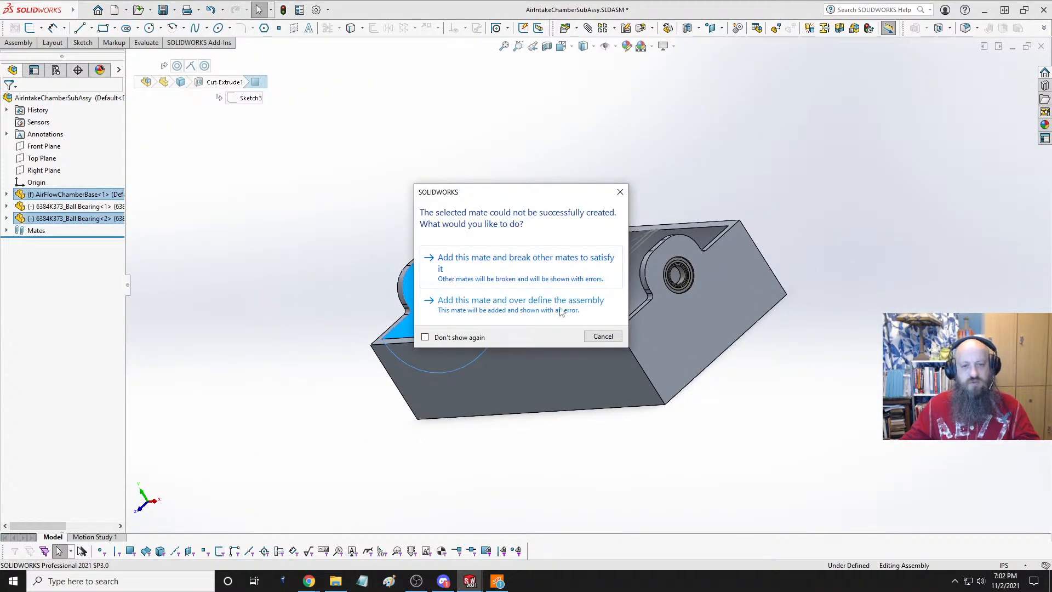
click(603, 336)
- Reselect the copied bearing's outer face and the end wall's inner face, and retry the tangent mate
middle_drag(682, 264, 659, 297)
scroll(630, 293, down, 10)
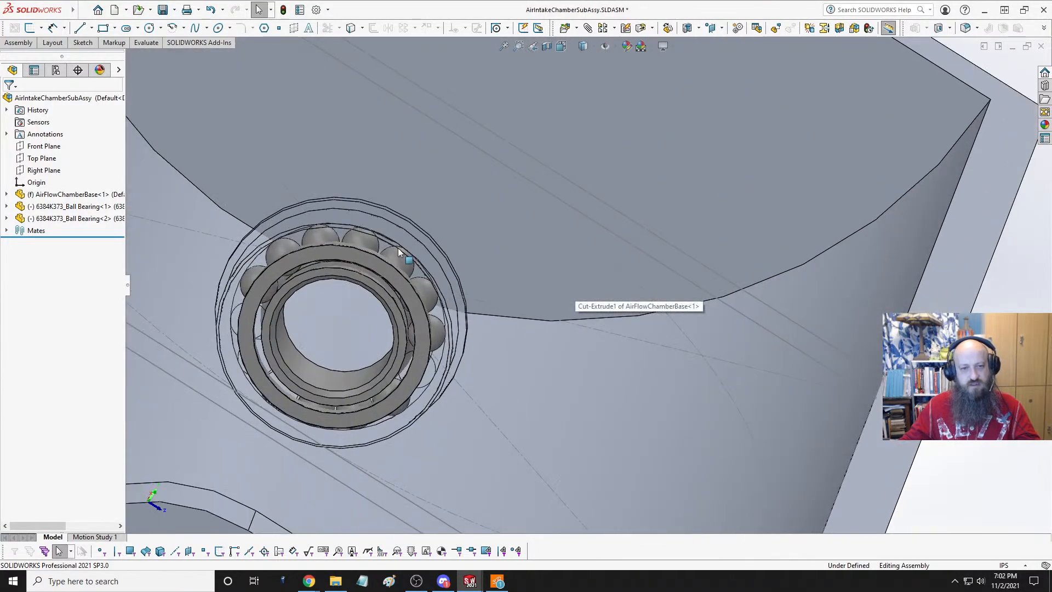
click(414, 250)
scroll(422, 251, up, 9)
middle_drag(494, 239, 380, 327)
ctrl+click(386, 317)
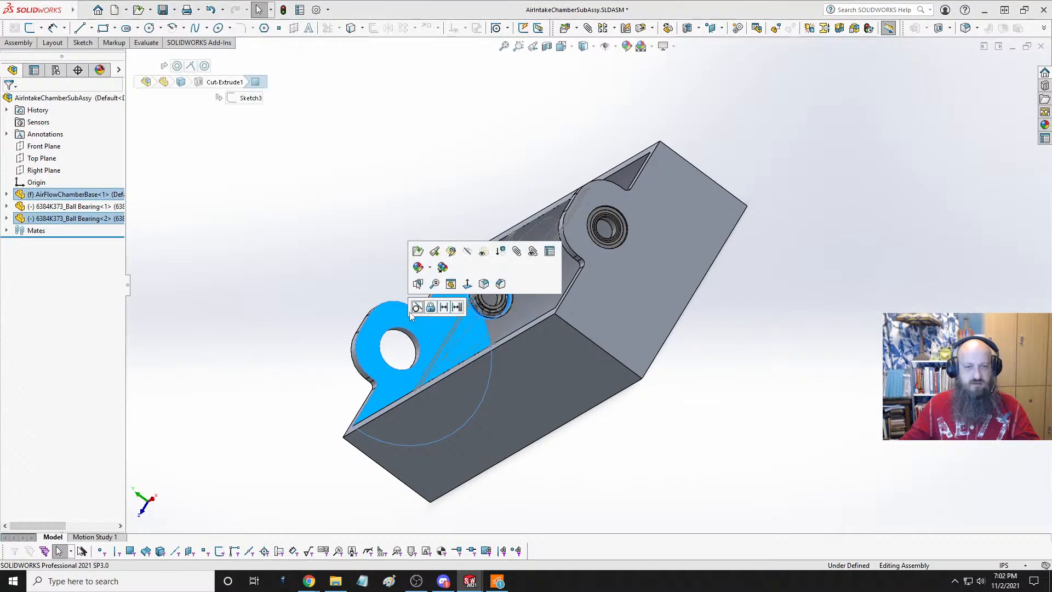
click(417, 307)
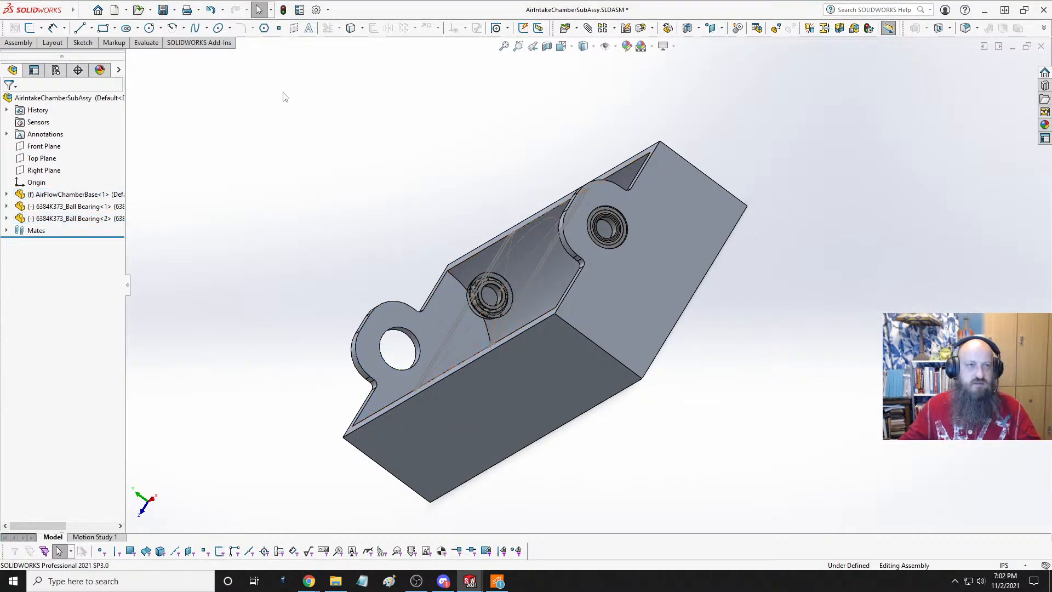
- Rebuild the assembly and mate the copied bearing's flange shoulder face coincident with the inner face of the empty end wall
click(284, 9)
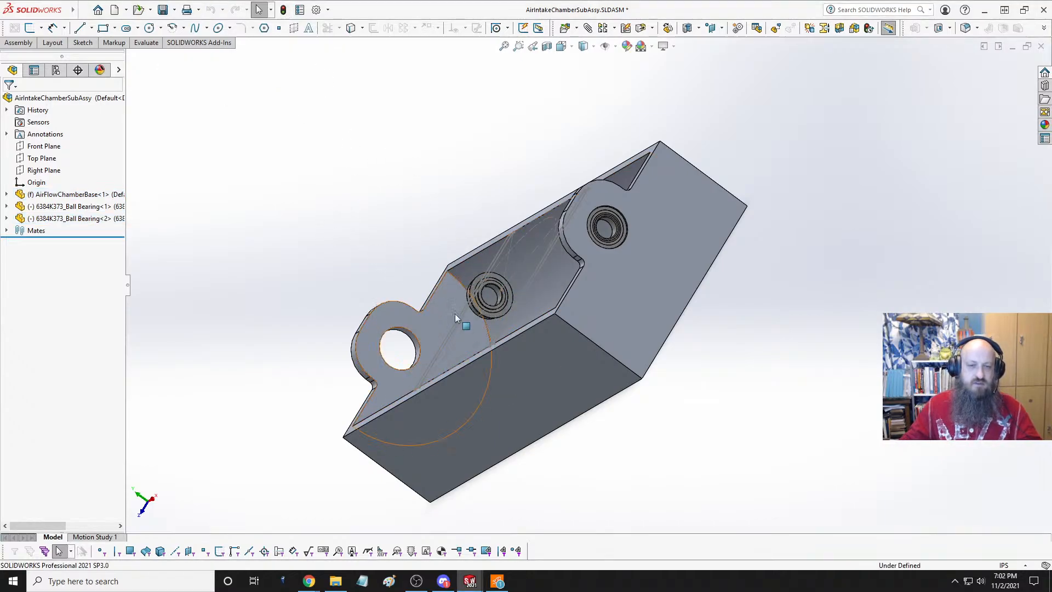
middle_drag(454, 314, 567, 283)
scroll(553, 265, down, 10)
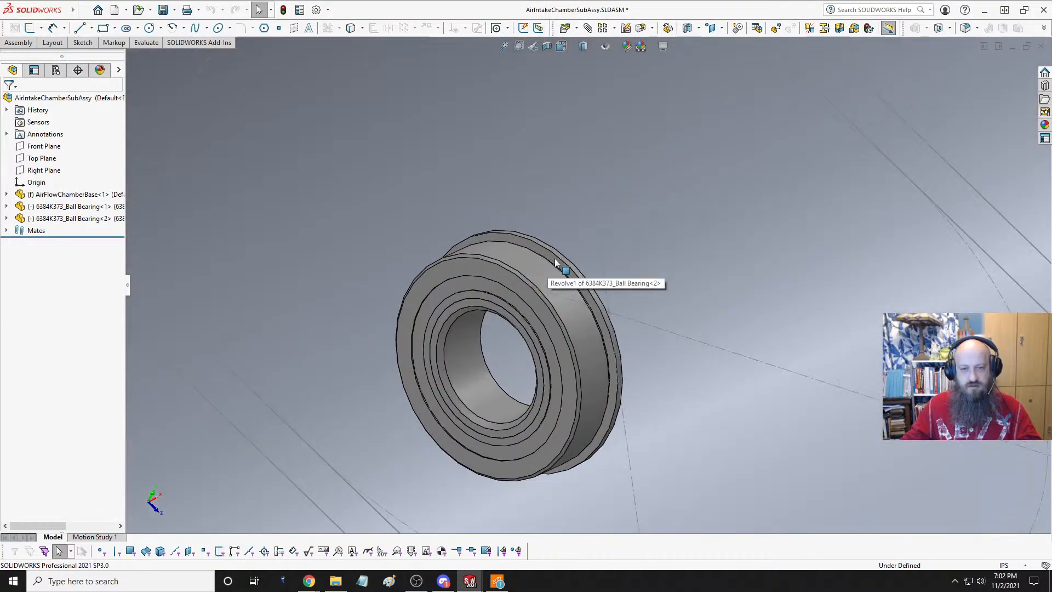
click(550, 264)
scroll(434, 276, up, 6)
middle_drag(434, 276, 358, 291)
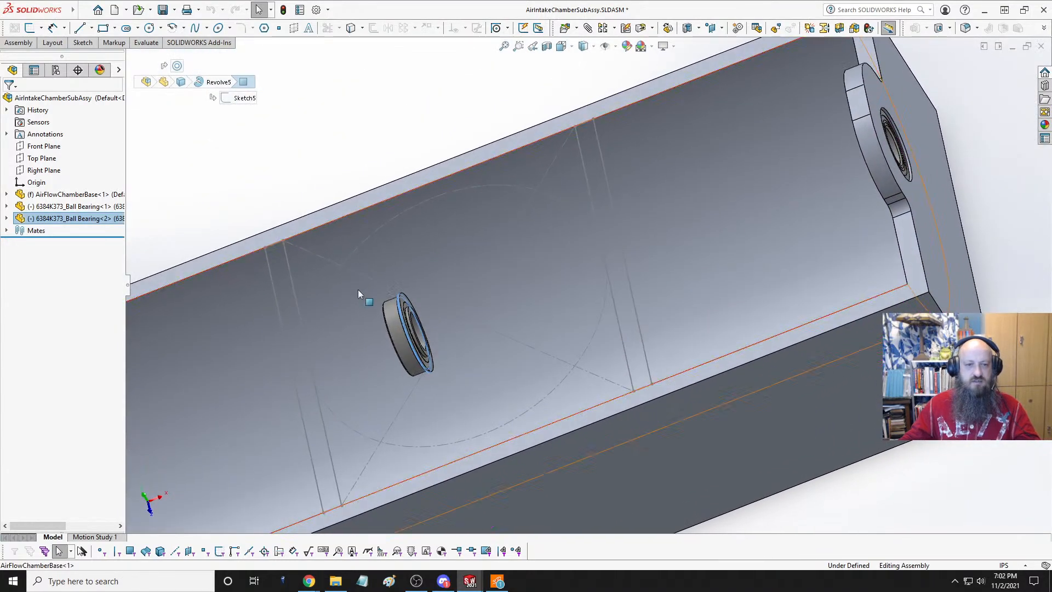
scroll(357, 290, up, 5)
scroll(338, 356, down, 4)
click(353, 332)
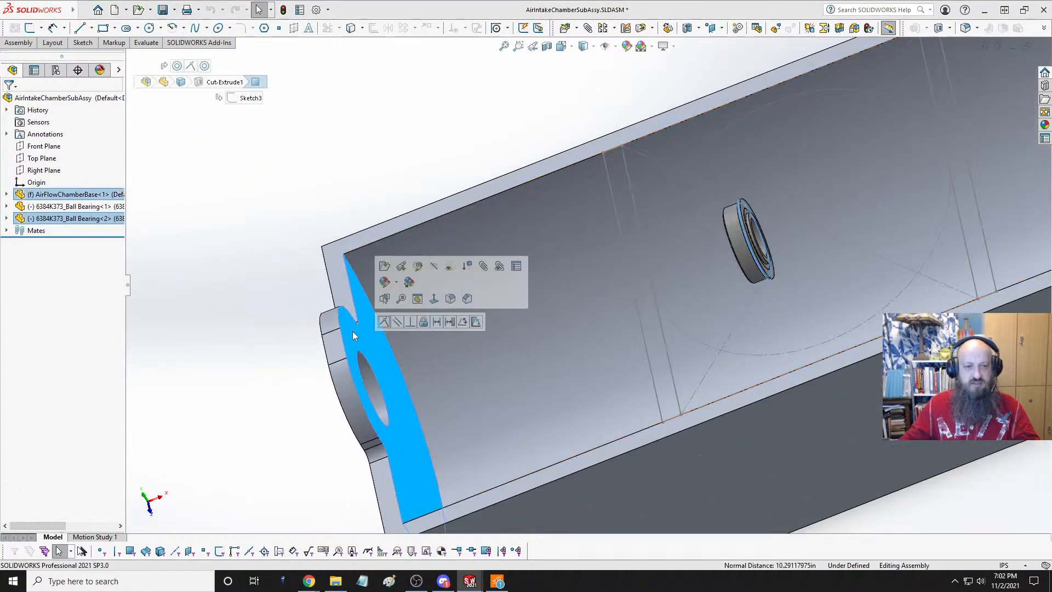
click(383, 322)
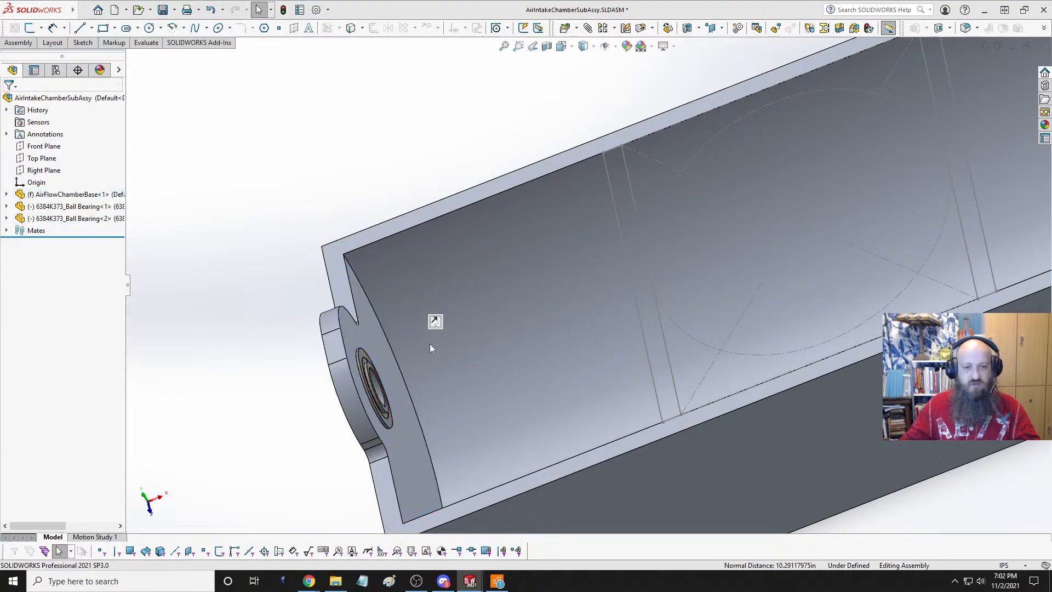
click(317, 335)
scroll(343, 375, up, 4)
middle_drag(383, 324, 507, 230)
middle_drag(721, 316, 606, 291)
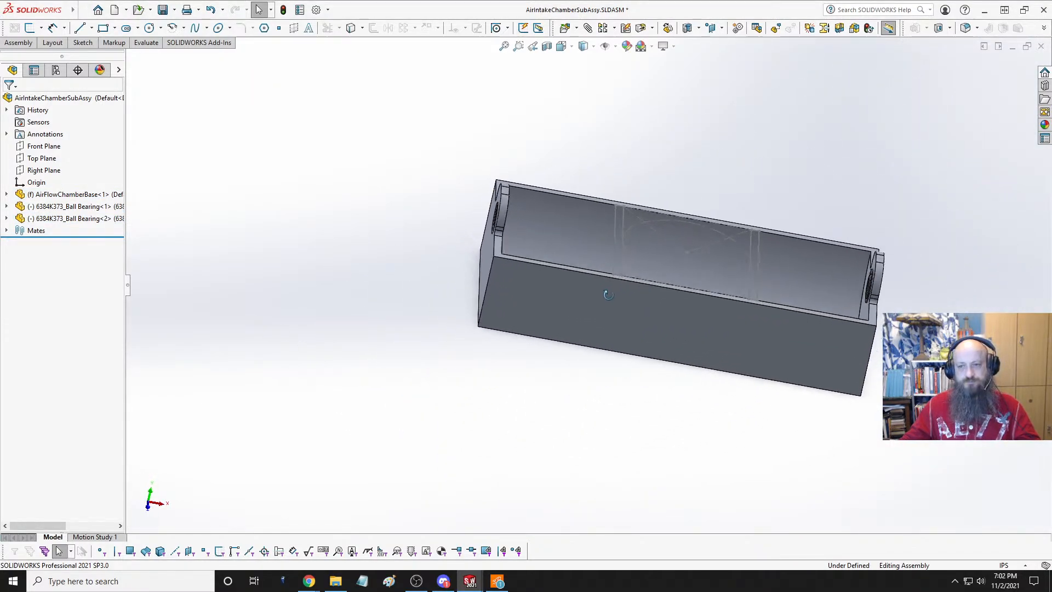
scroll(813, 263, down, 5)
middle_drag(812, 263, 737, 297)
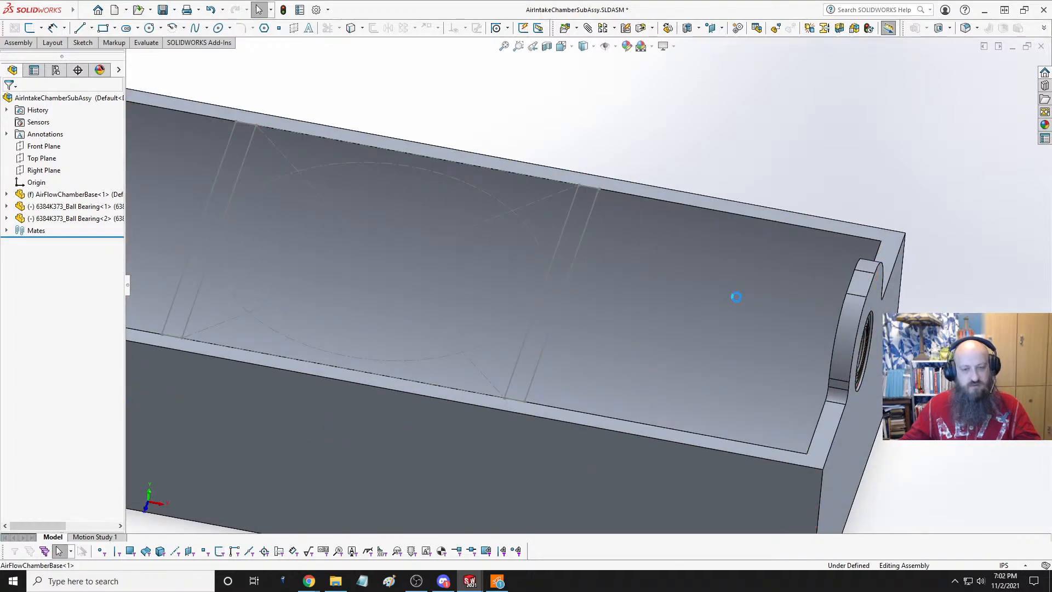
scroll(670, 307, up, 8)
middle_drag(670, 307, 480, 288)
scroll(485, 263, down, 5)
middle_drag(492, 241, 485, 253)
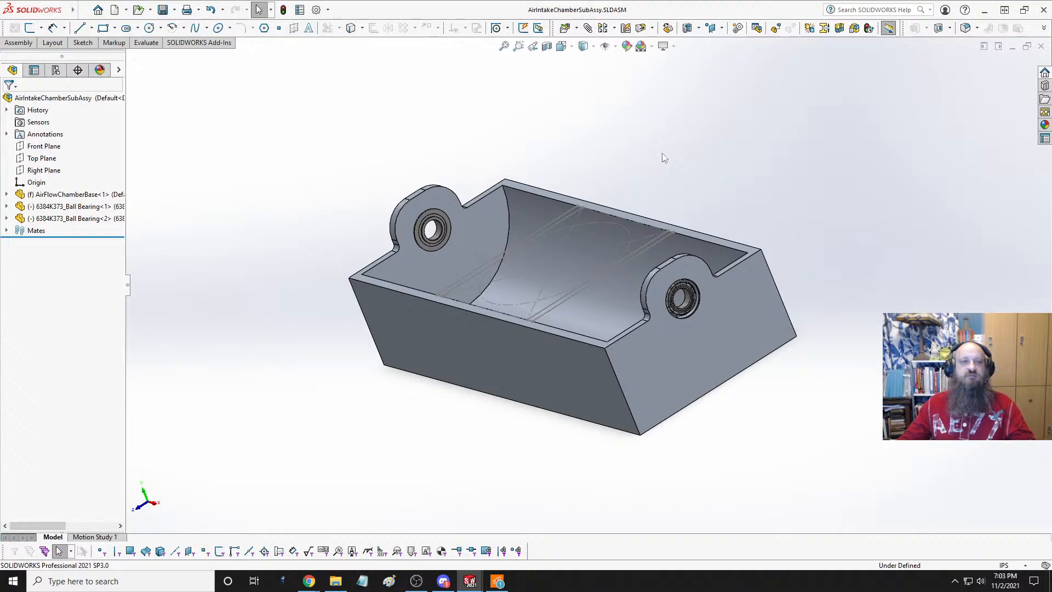
- Make a new assembly from AirIntakeChamberSubAssy and place the subassembly as its first component
click(83, 10)
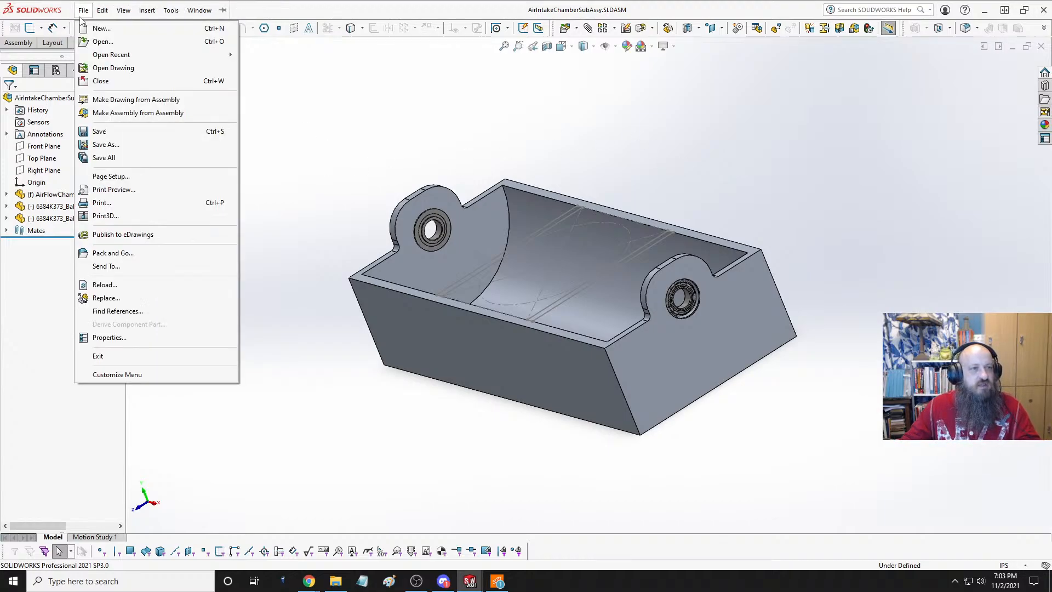
click(169, 111)
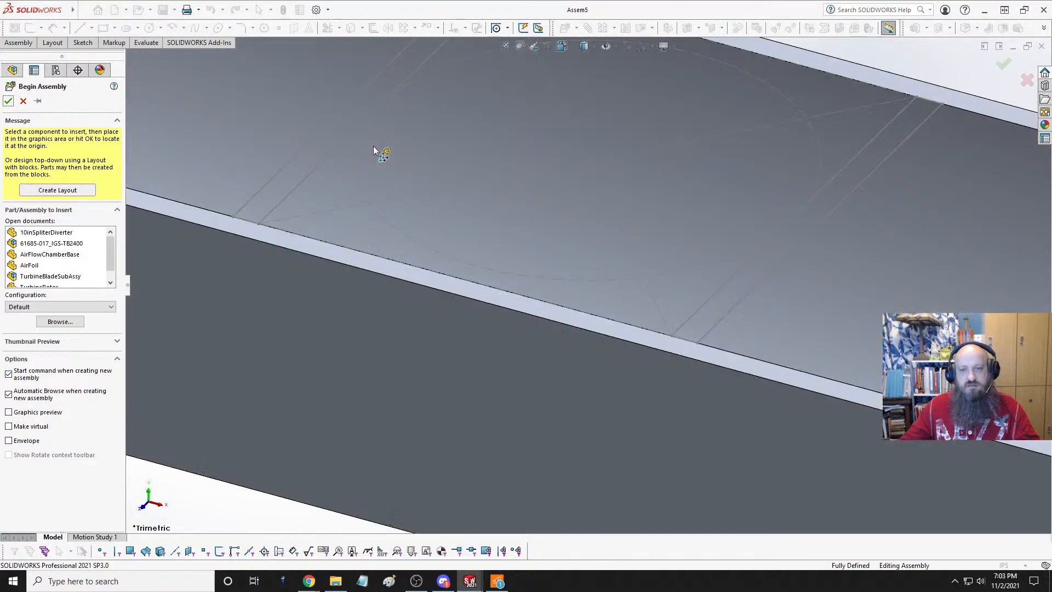
click(373, 146)
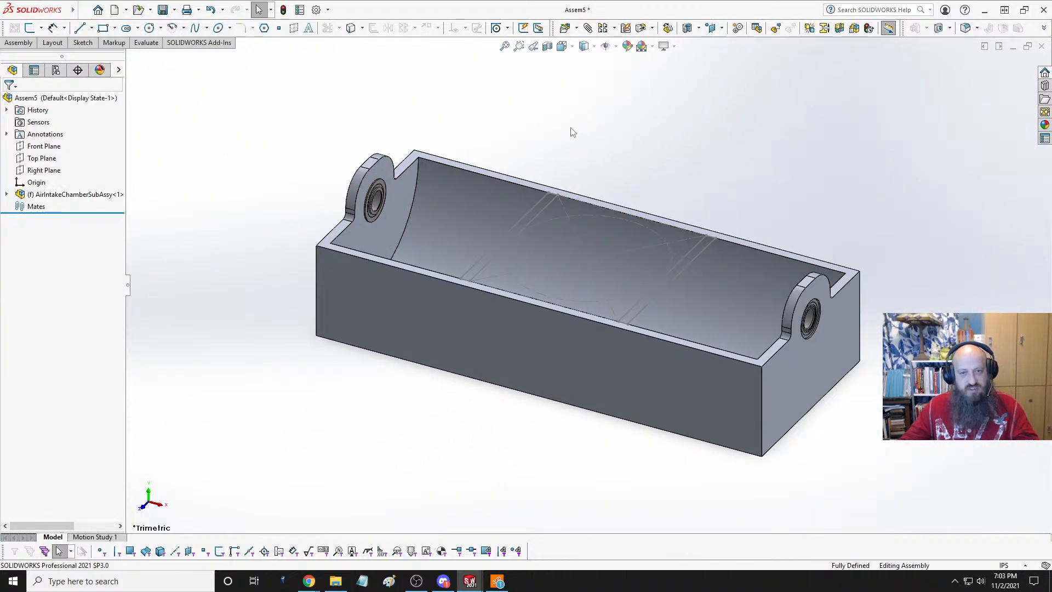
- Save the new assembly as CryptoGeneratorAssy.SLDASM in the CryptoGenerator folder, replacing the existing file of that name
key(ctrl+s)
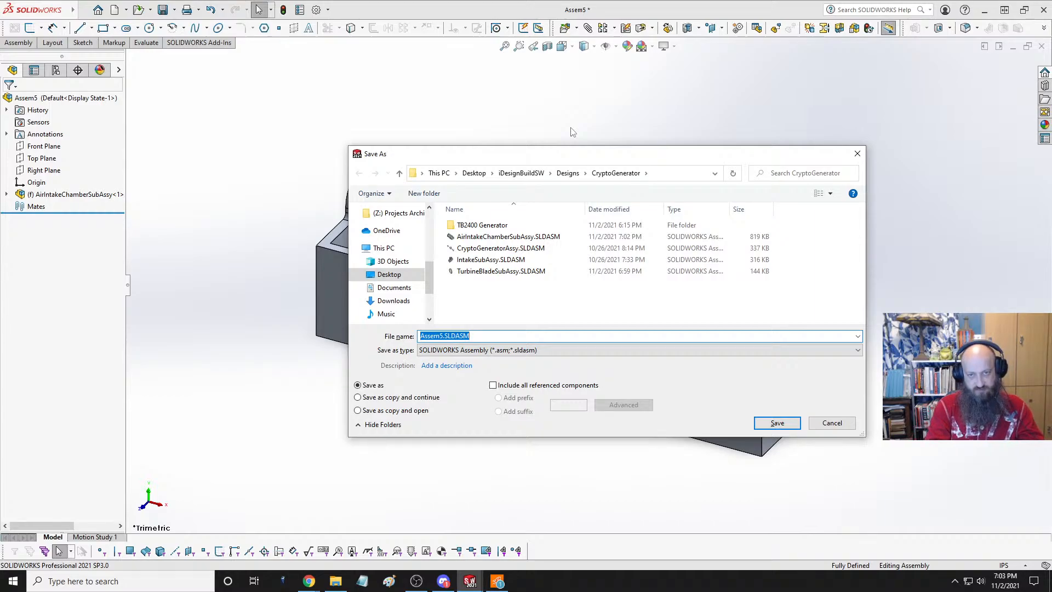
text(Cry)
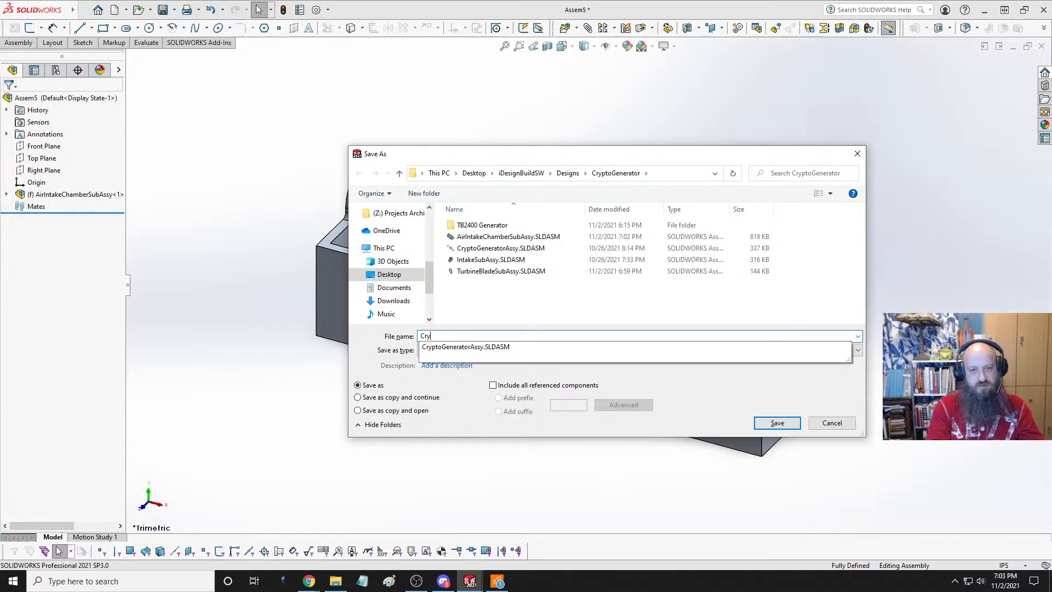
text(pt)
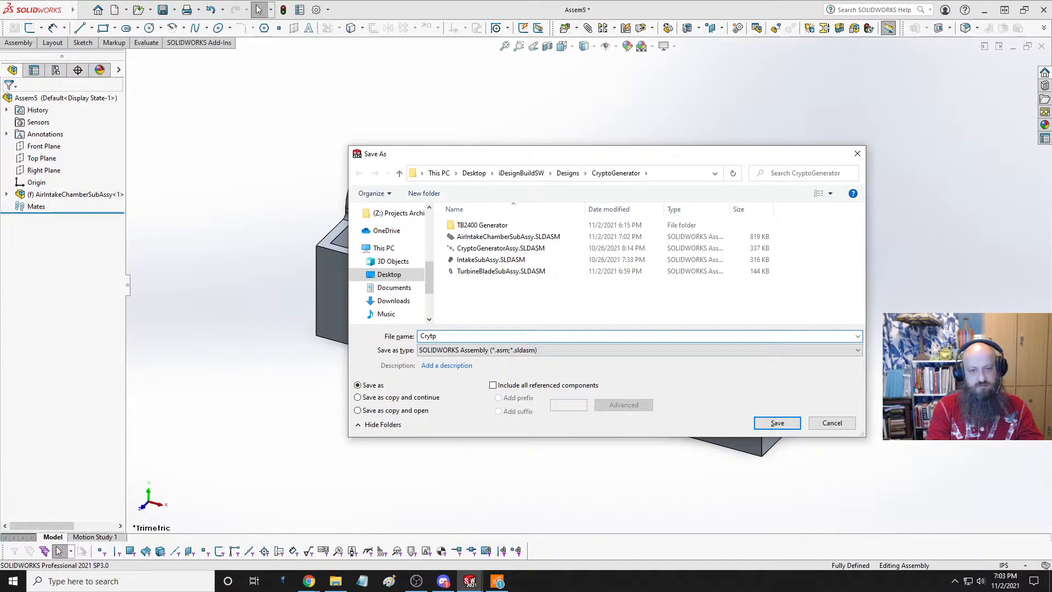
key(BackSpace)
text(ptoGenerator)
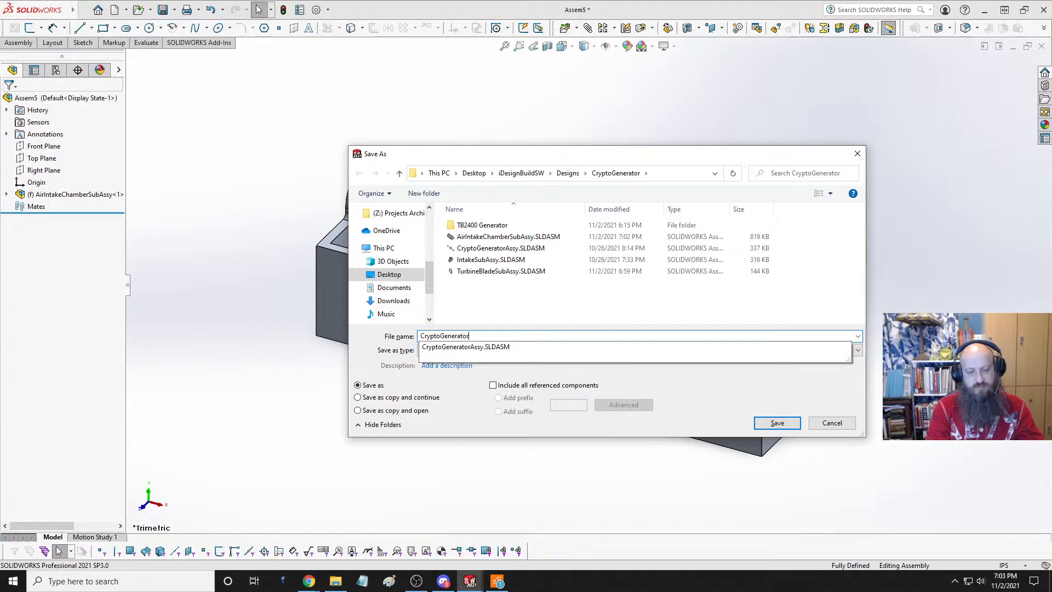
click(496, 248)
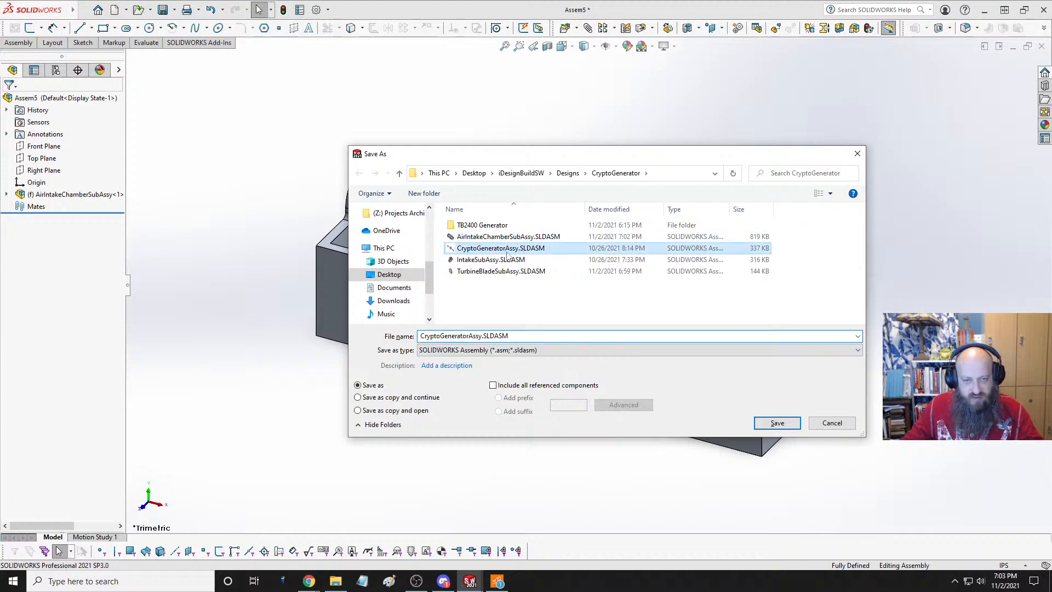
click(777, 422)
click(552, 291)
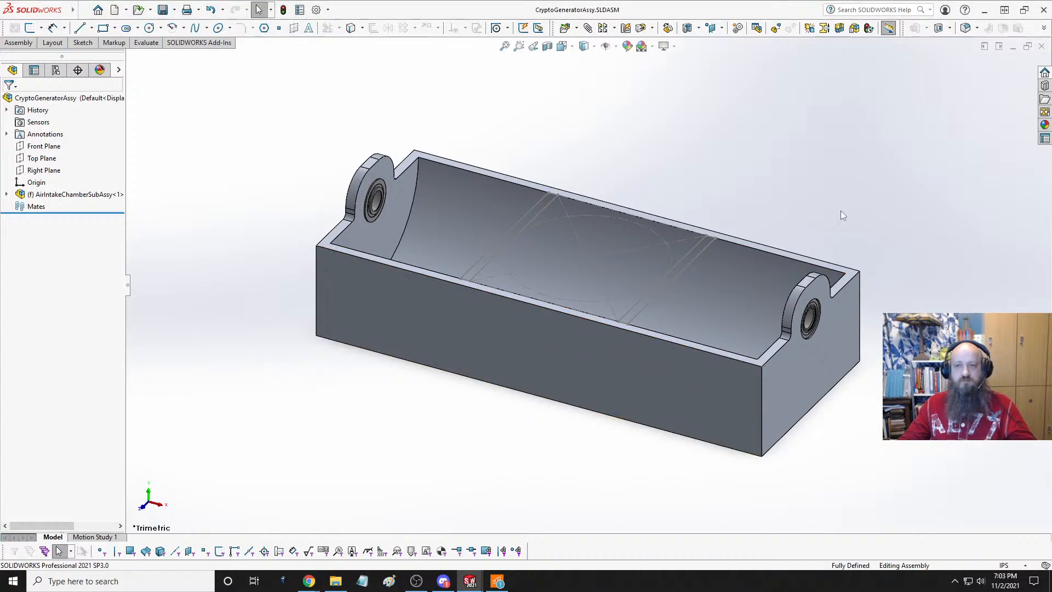
- Insert TurbineBladeSubAssy rotated 90 degrees about Y, placing it over the chamber near its origin-side bearing lug
click(18, 42)
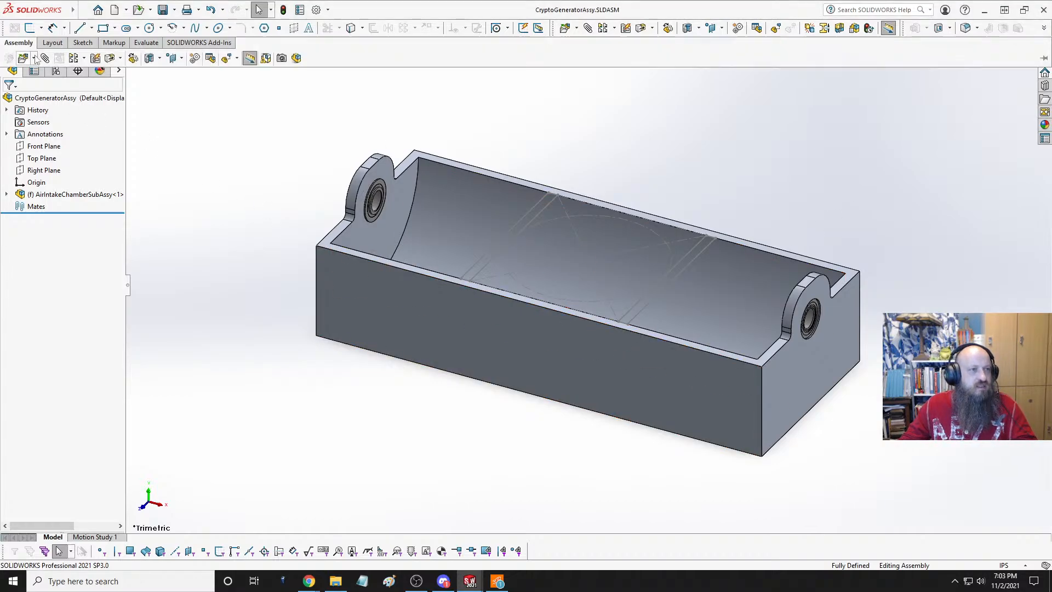
click(25, 57)
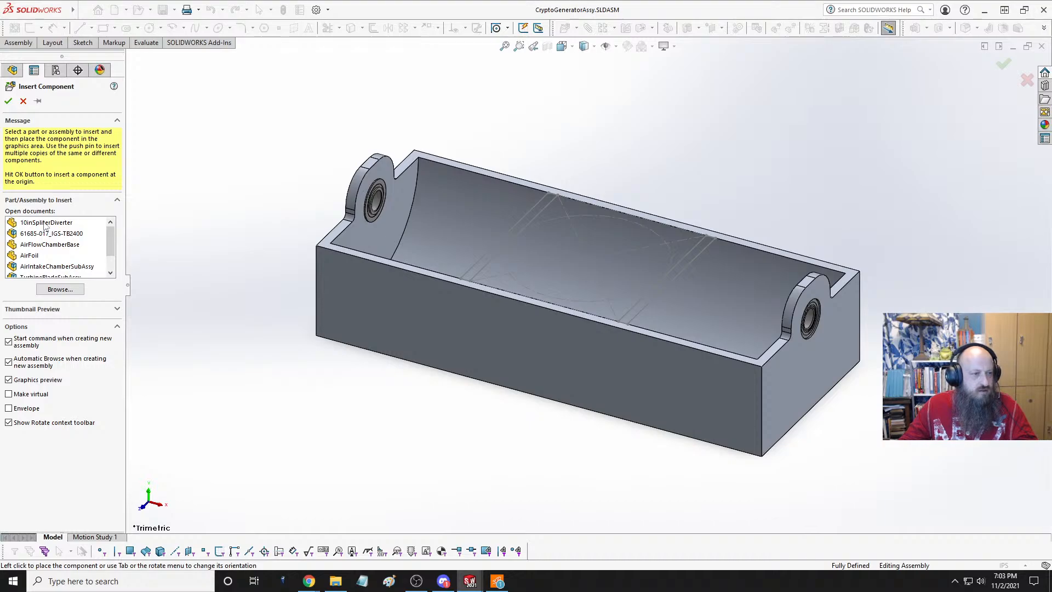
click(49, 245)
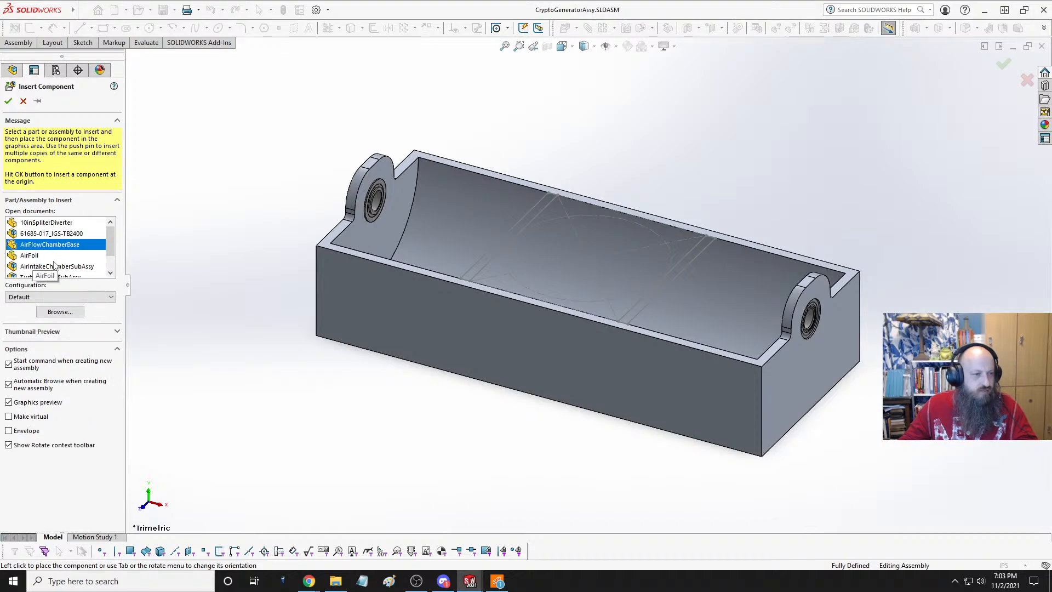
scroll(56, 270, down, 2)
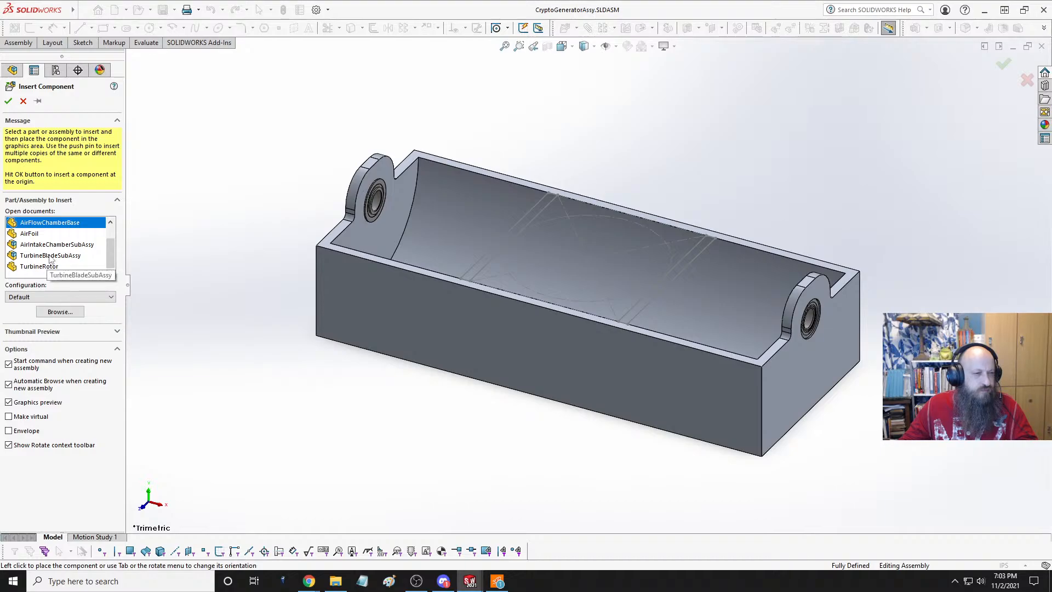
click(50, 255)
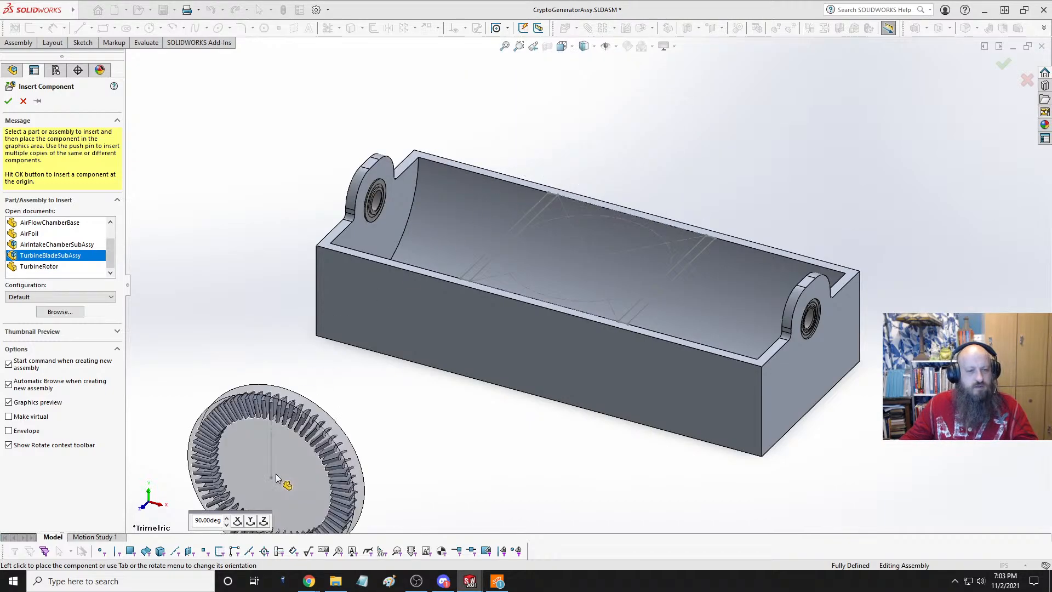
click(251, 521)
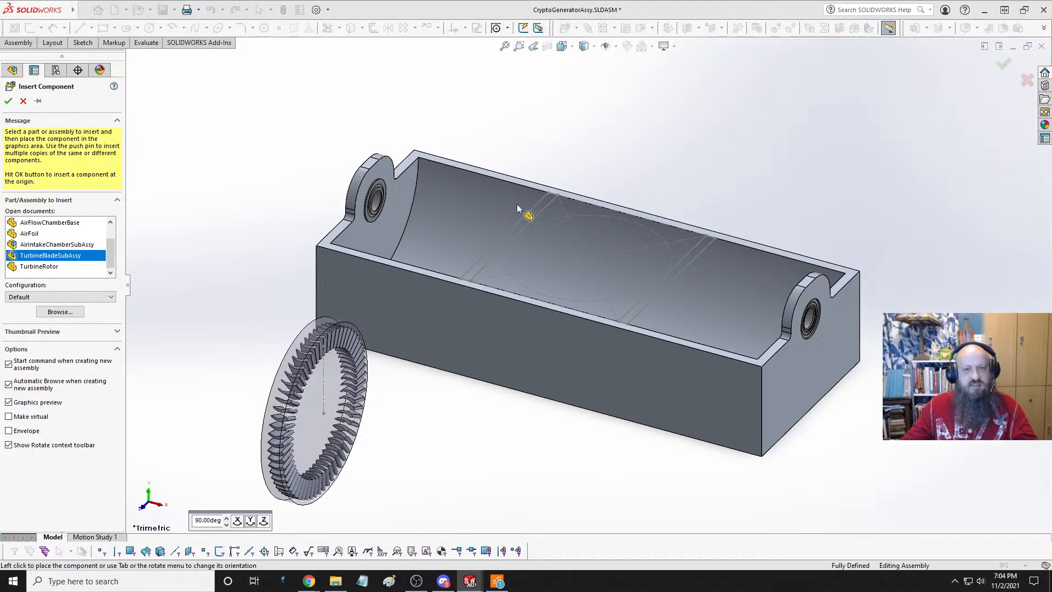
click(543, 233)
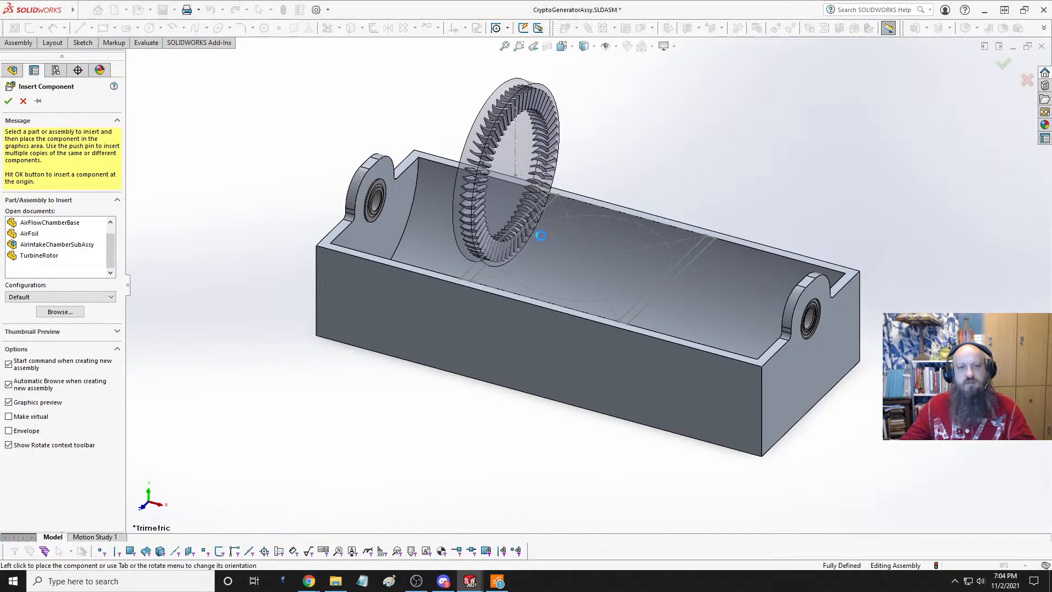
- Add a concentric mate between the turbine rotor's outer cylindrical face and the chamber's curved inner face
click(471, 137)
ctrl+click(432, 216)
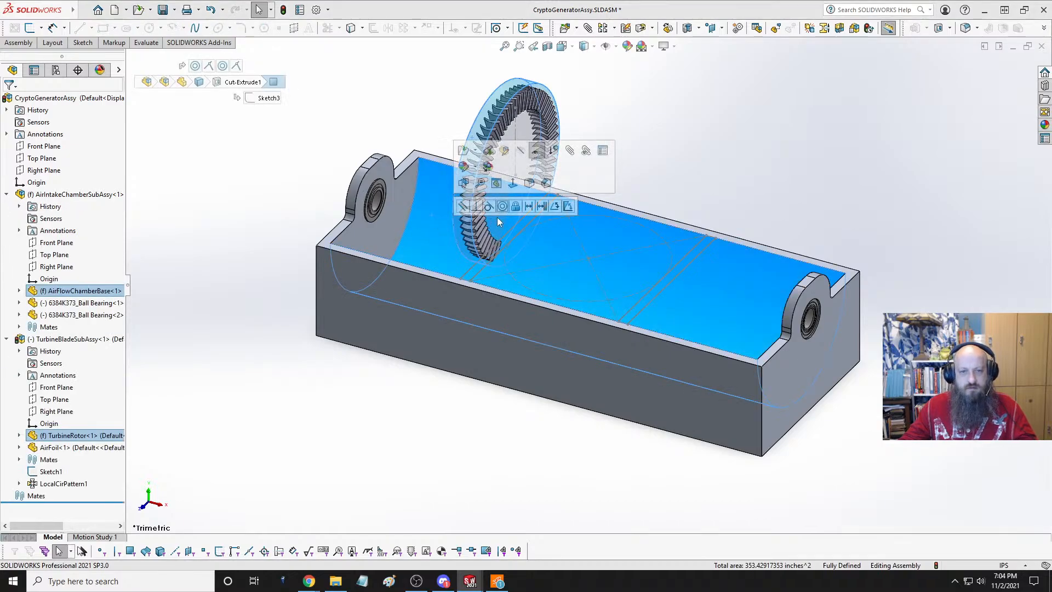
click(499, 210)
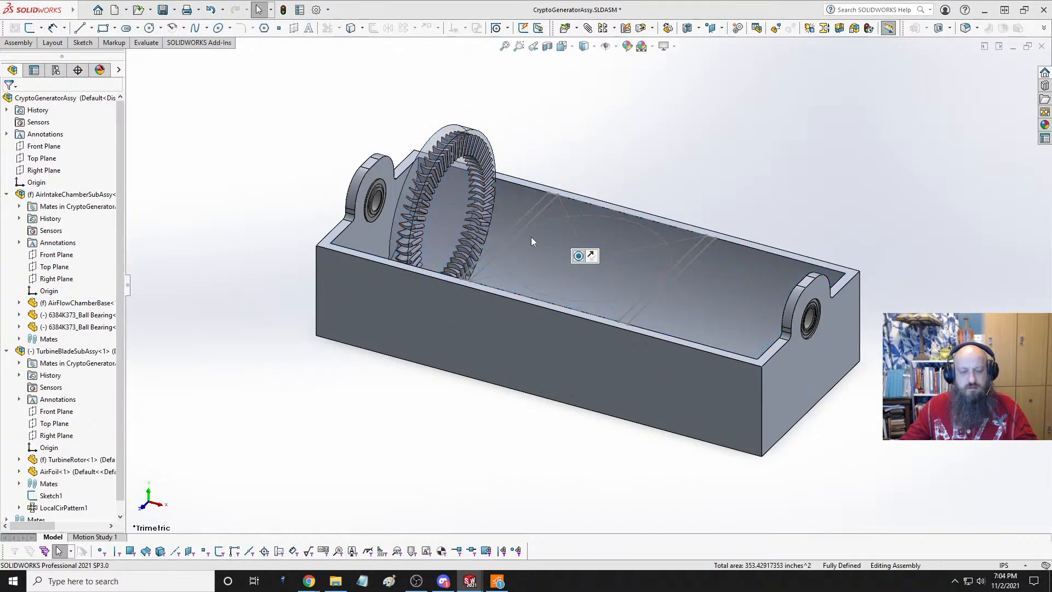
scroll(534, 237, up, 2)
scroll(570, 254, down, 5)
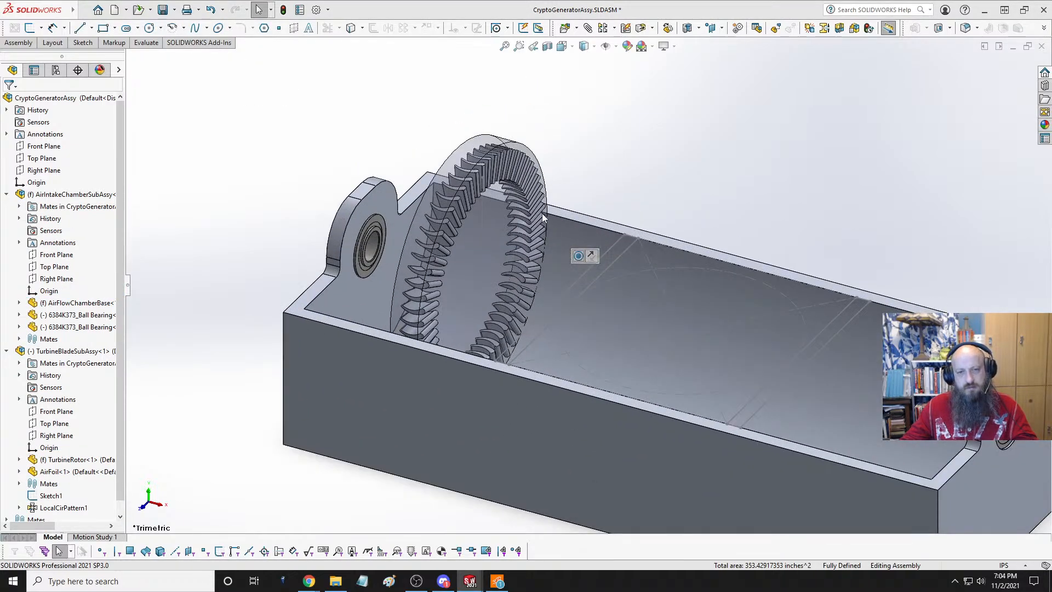
- Slide the turbine wheel along the chamber axis away from the nearby bearing lug, up to the sketched middle section
drag(543, 217, 605, 173)
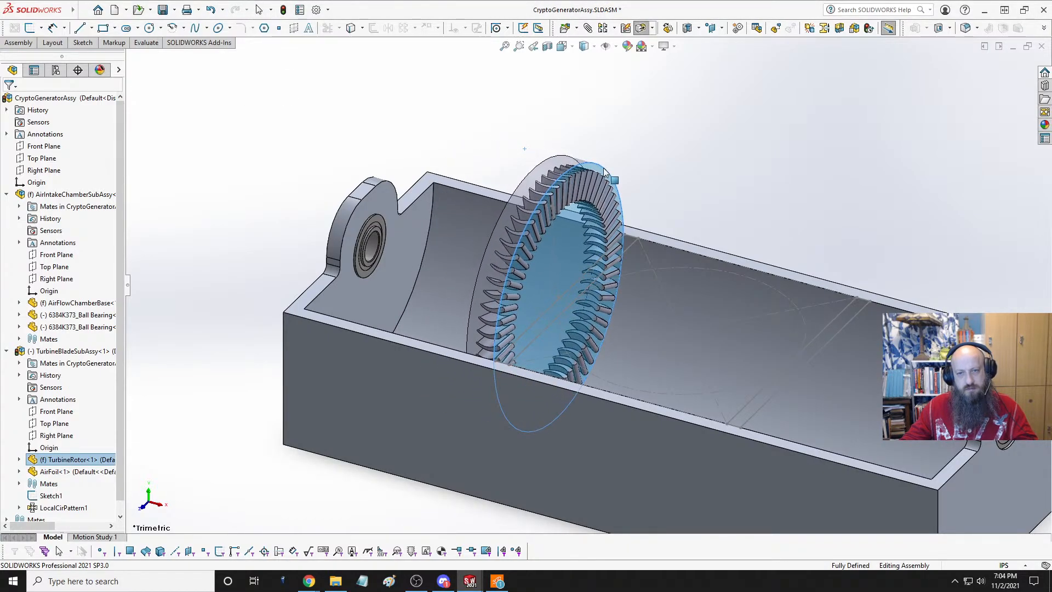
scroll(581, 272, up, 3)
middle_drag(581, 273, 610, 329)
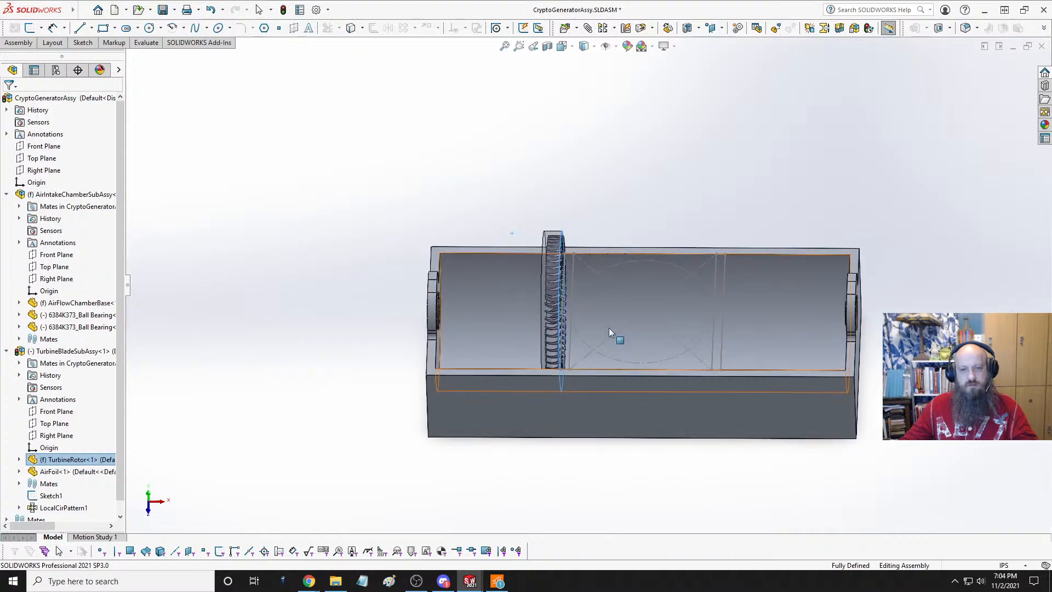
scroll(609, 327, down, 3)
middle_drag(577, 294, 537, 284)
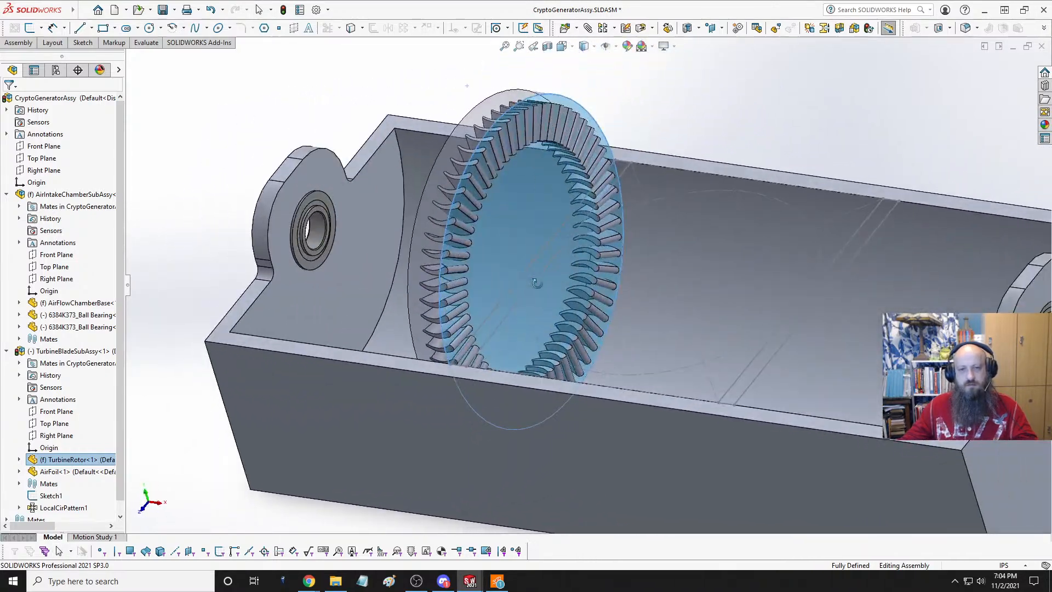
scroll(567, 277, up, 3)
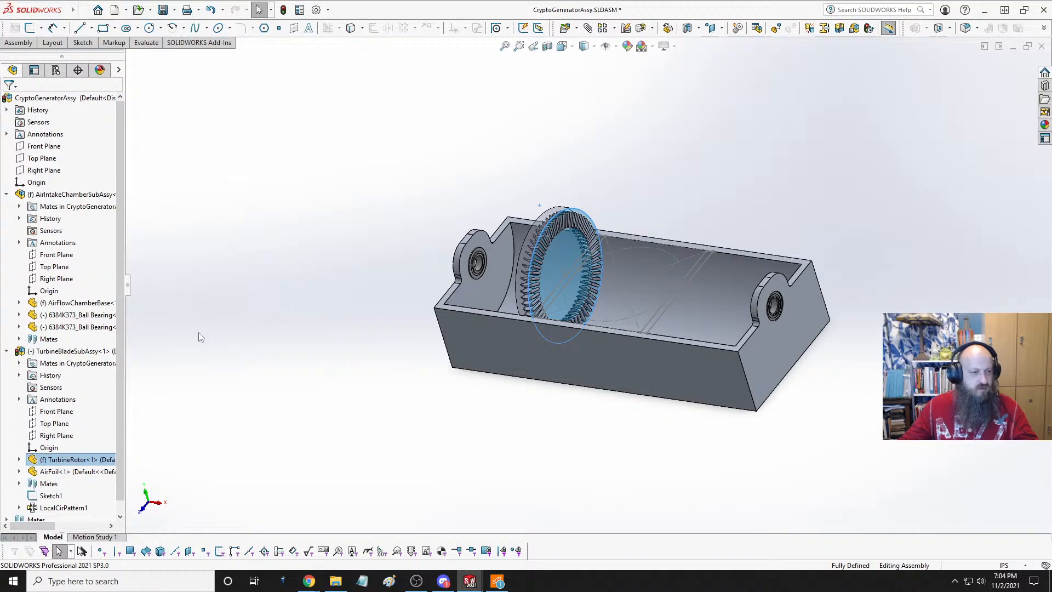
- Insert a second TurbineBladeSubAssy, rotated three times by 90 degrees about Y, over the chamber's opposite end
click(6, 351)
click(38, 99)
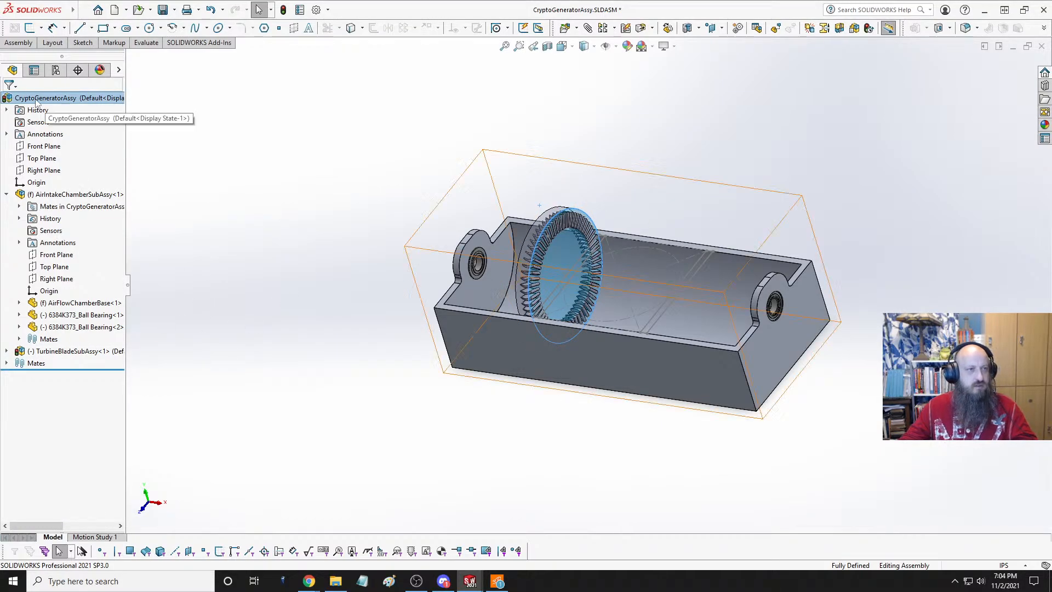
click(20, 42)
click(27, 66)
scroll(69, 272, down, 1)
click(66, 255)
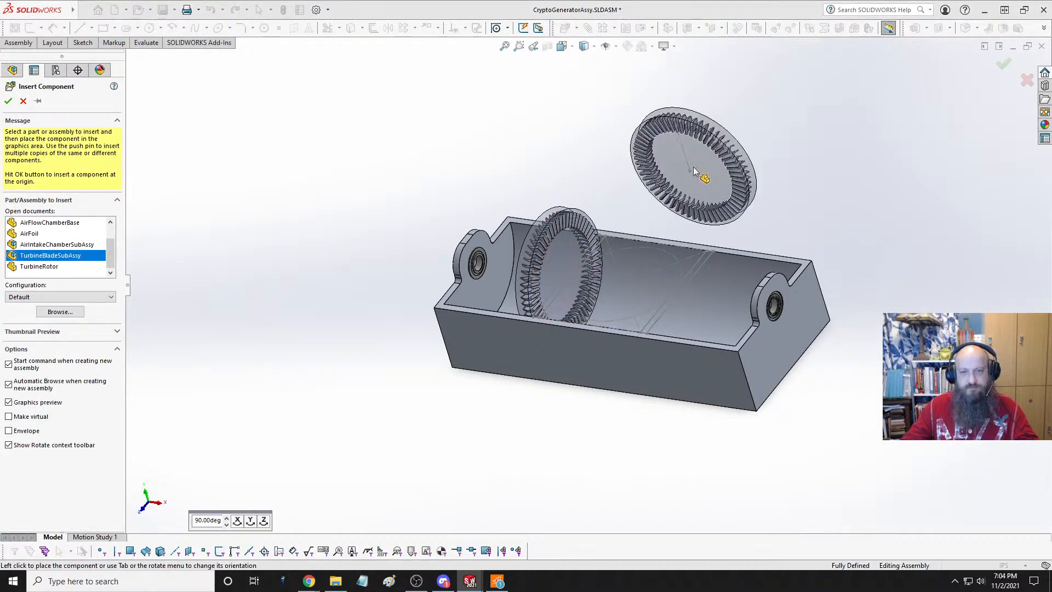
middle_drag(660, 217, 684, 228)
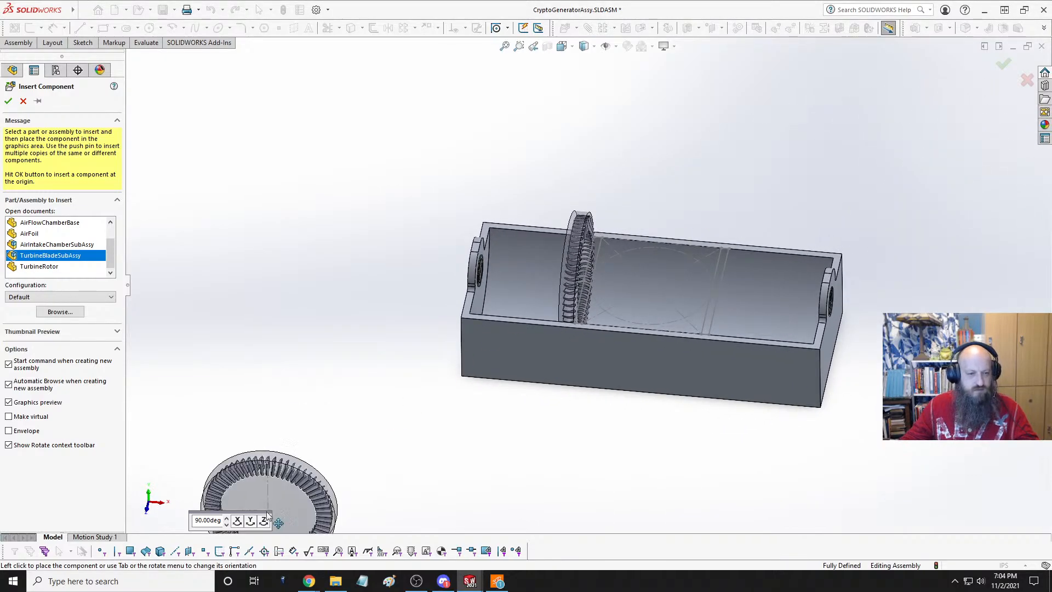
click(250, 520)
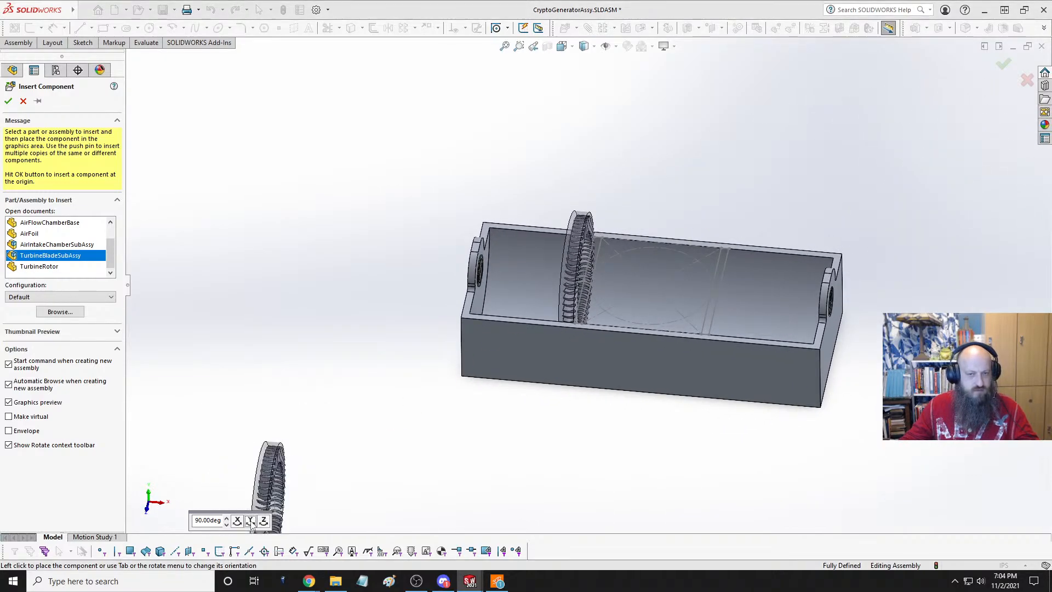
click(251, 520)
click(250, 520)
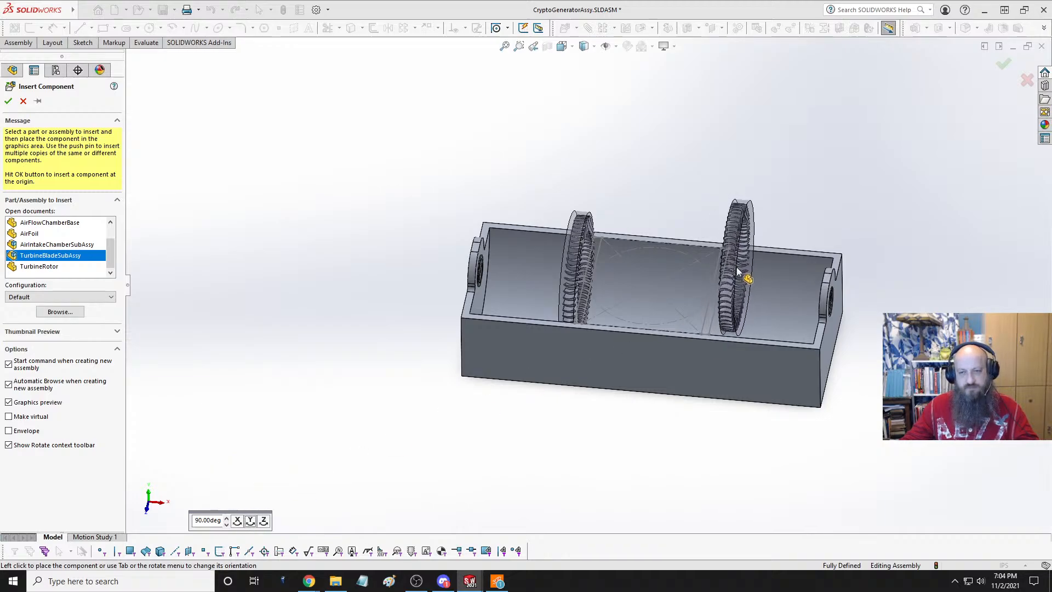
click(755, 252)
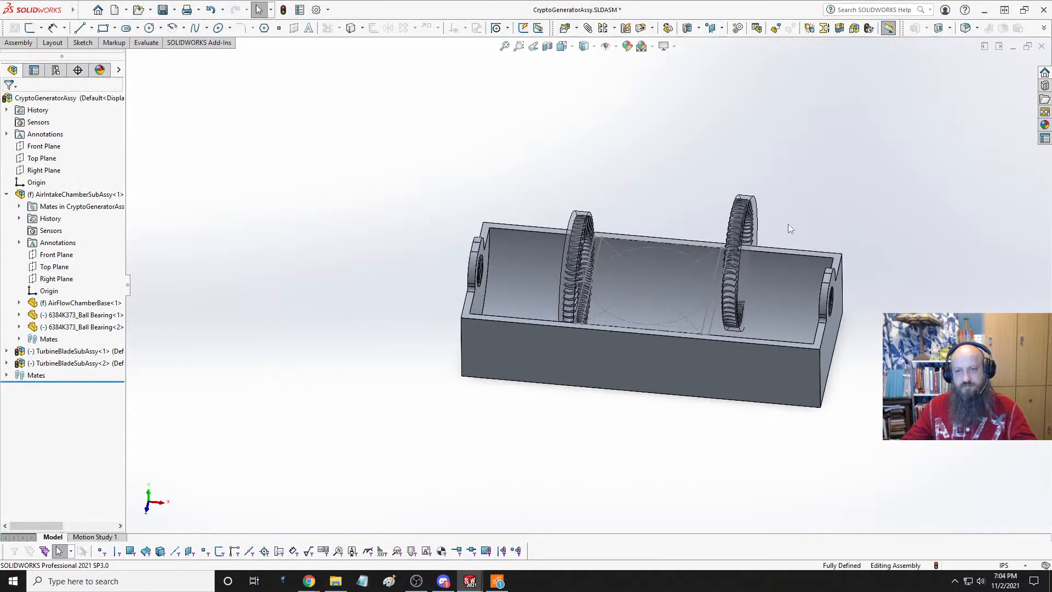
- Mate the second turbine rotor's outer cylindrical face concentric with the chamber's curved inner face
scroll(788, 223, down, 3)
click(653, 184)
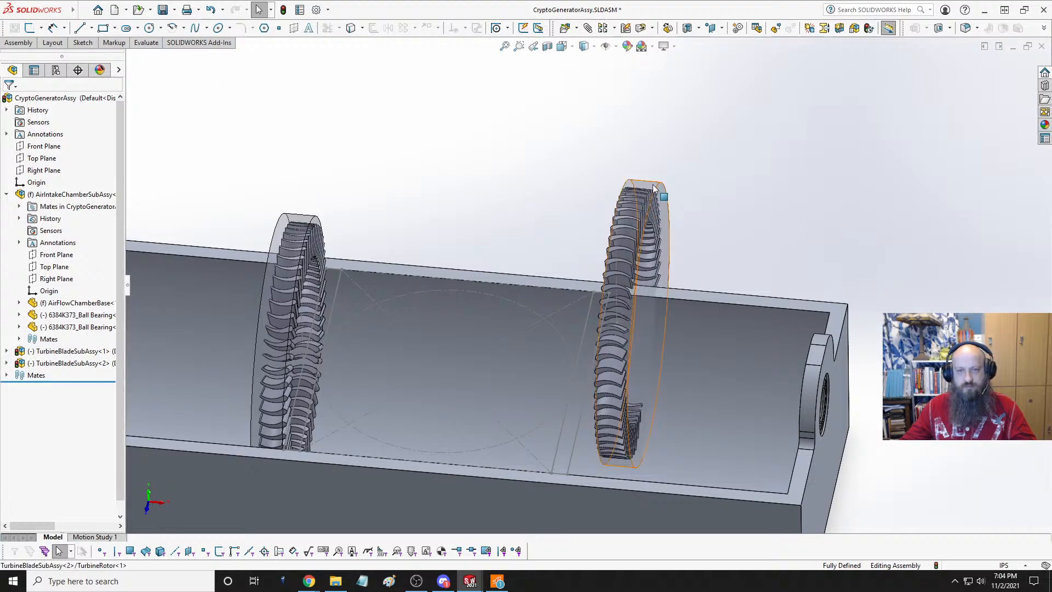
ctrl+click(695, 358)
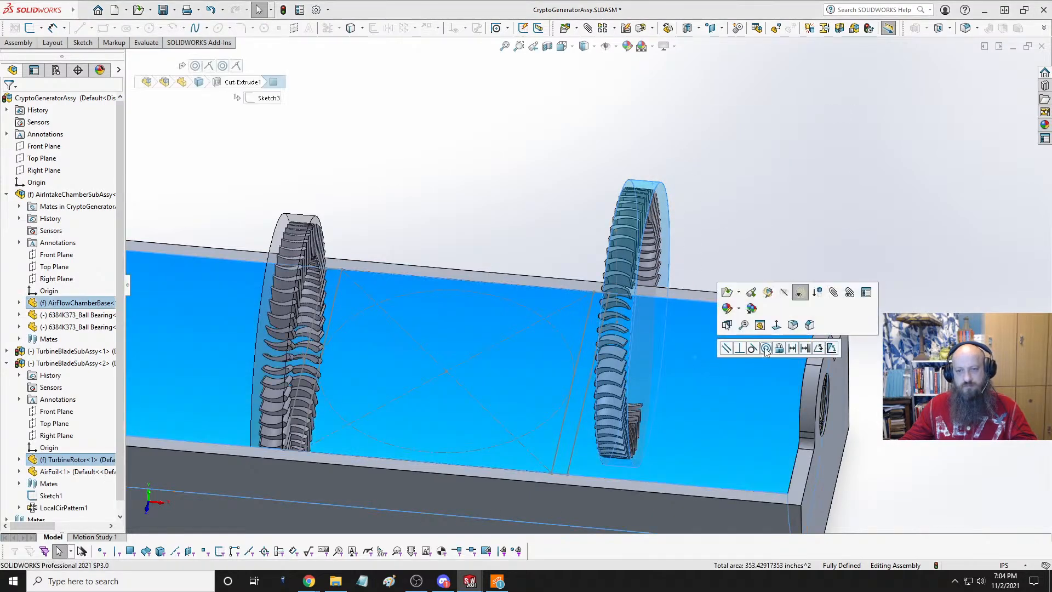
click(765, 349)
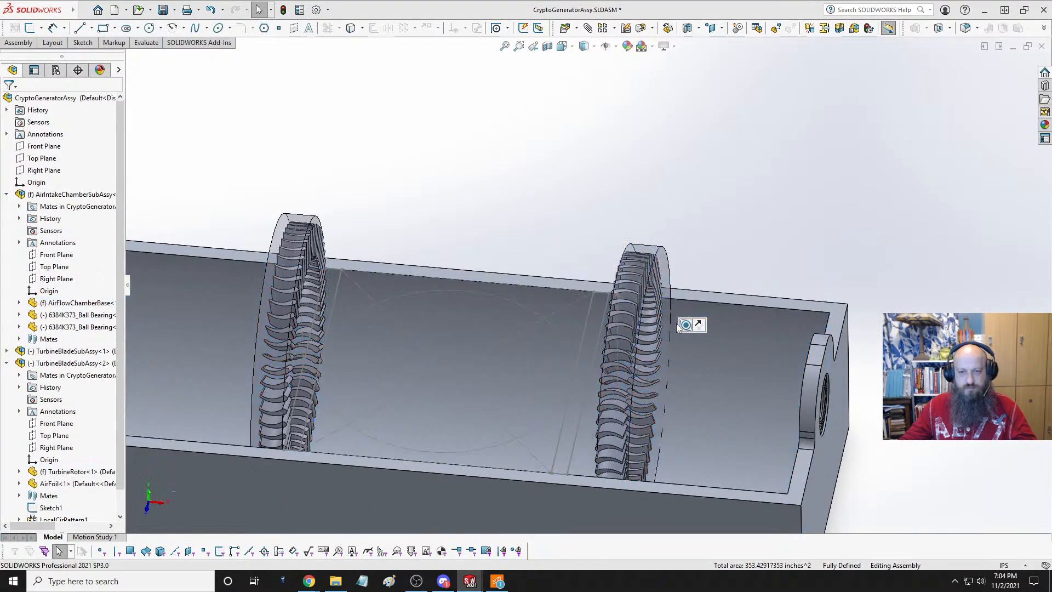
- Slide the second turbine wheel along the chamber axis beside the far edge of the sketched middle section and check both wheels' positions
middle_drag(710, 256, 780, 211)
click(775, 242)
drag(775, 242, 696, 270)
middle_drag(625, 310, 716, 350)
scroll(630, 314, up, 5)
scroll(627, 323, down, 3)
scroll(720, 358, up, 4)
middle_drag(597, 318, 449, 288)
scroll(513, 245, down, 5)
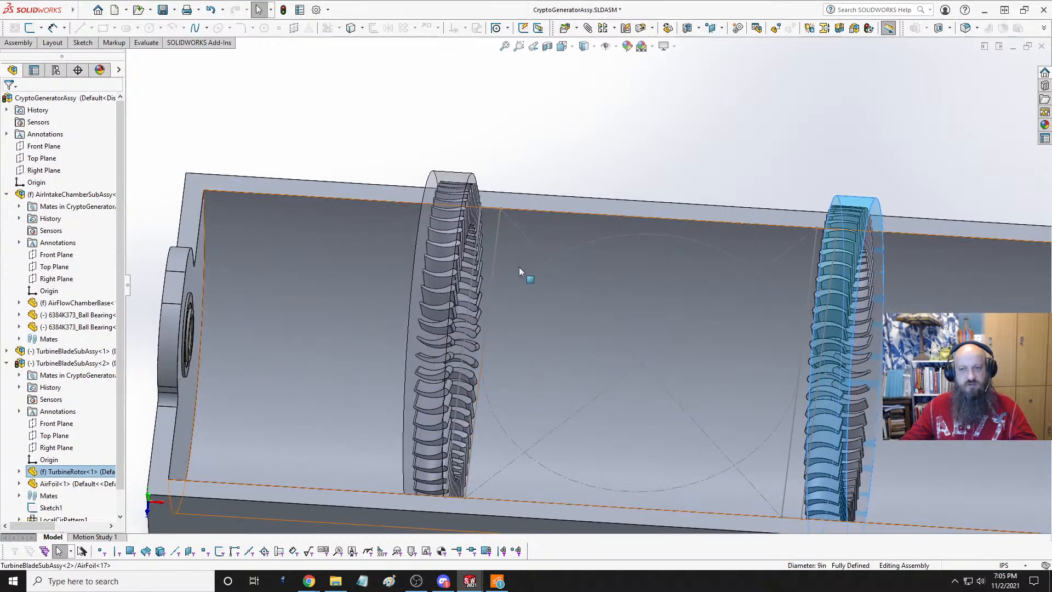
- Insert the AirFoil part into the chamber between the near end wall and the first turbine wheel, viewed from the top
key(space)
click(454, 253)
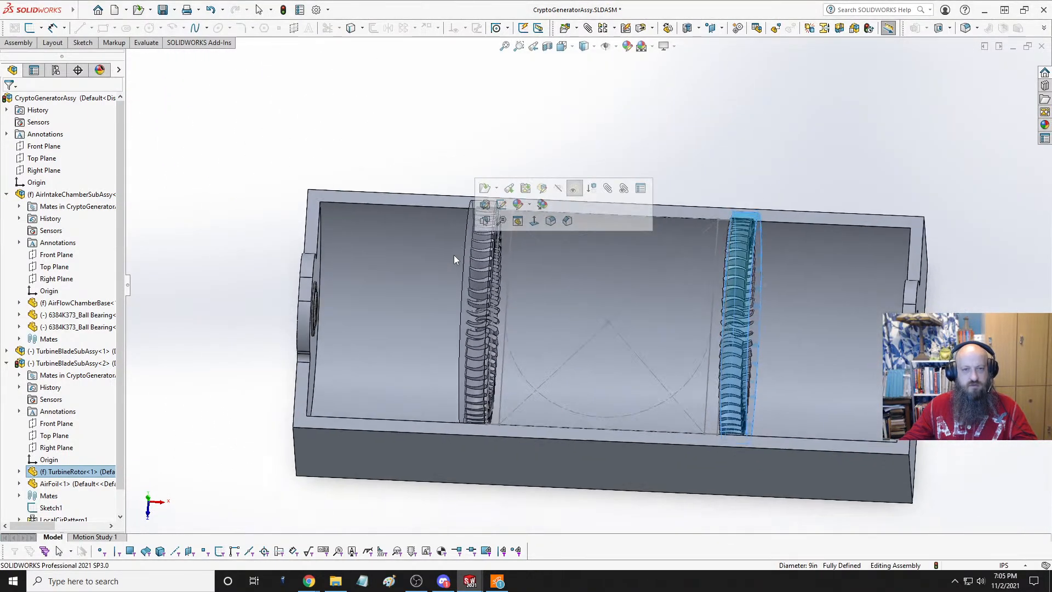
scroll(459, 263, down, 3)
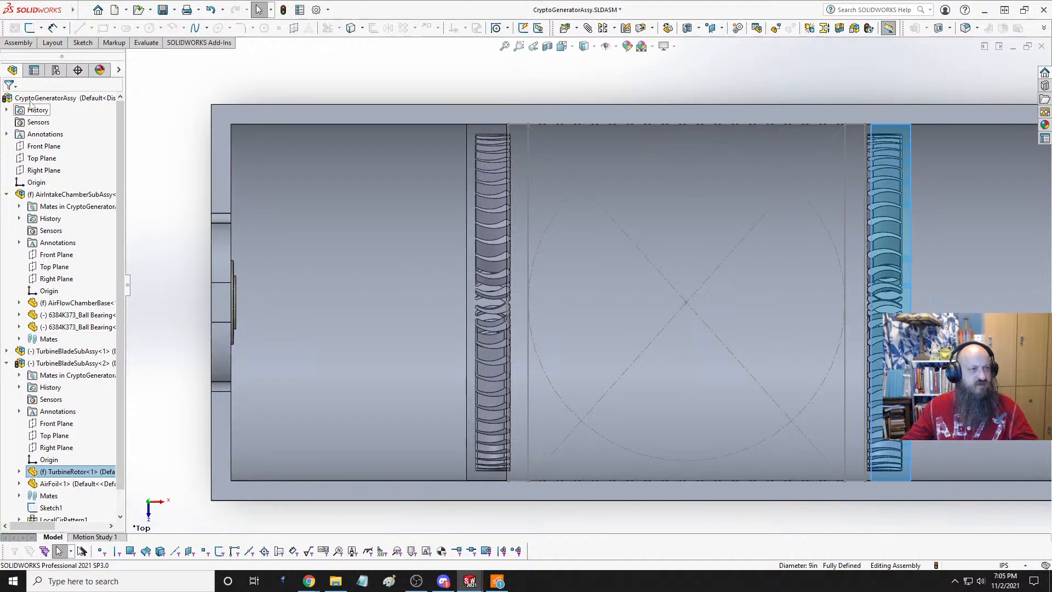
click(19, 44)
click(24, 58)
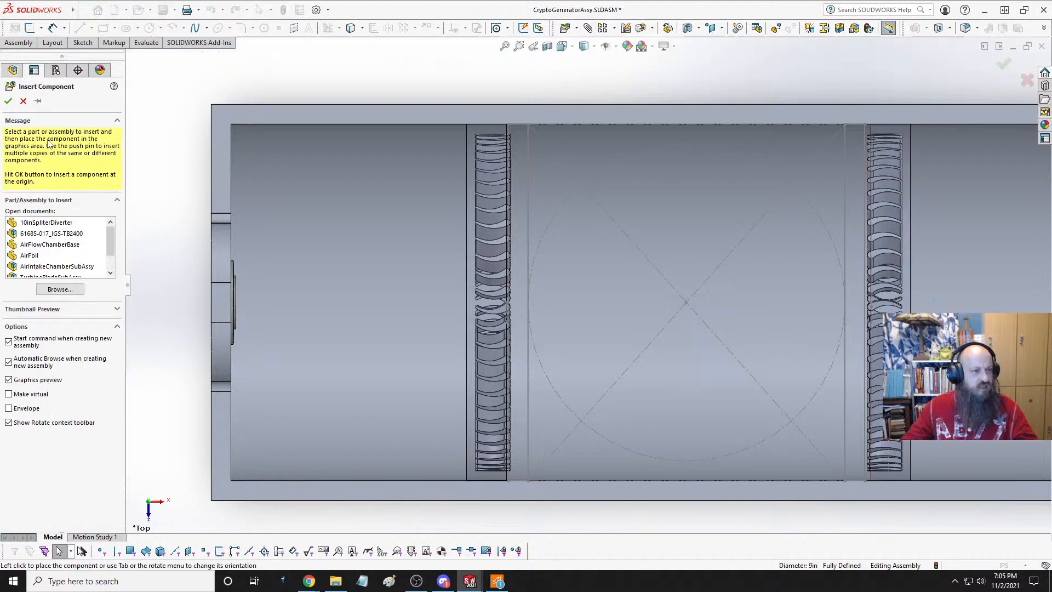
click(29, 256)
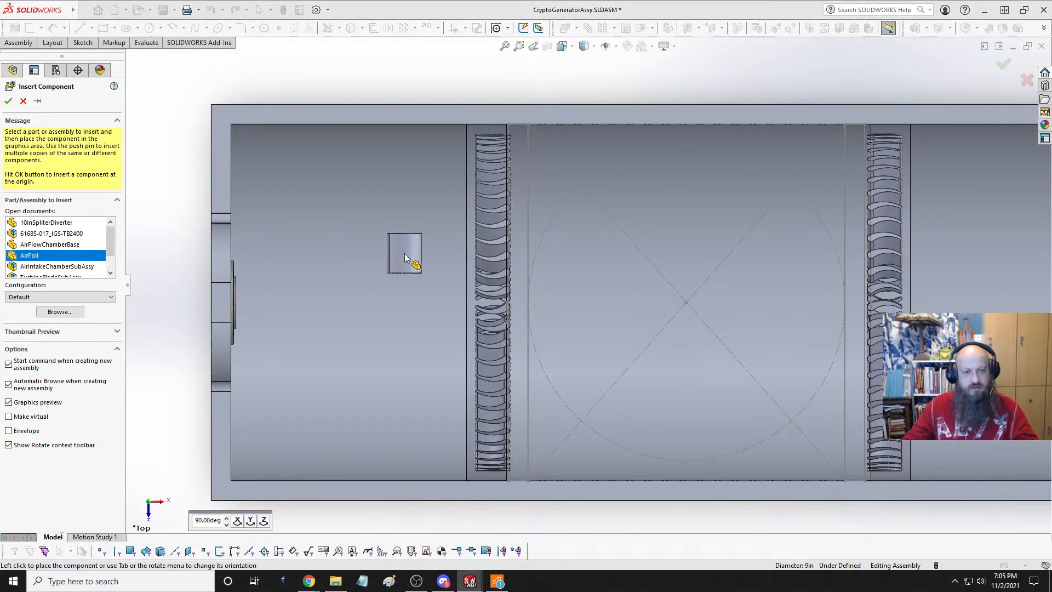
click(404, 253)
- Rotate the loose airfoil so its curved profile faces up and shift it slightly toward the first turbine wheel
middle_drag(405, 265, 408, 258)
click(406, 258)
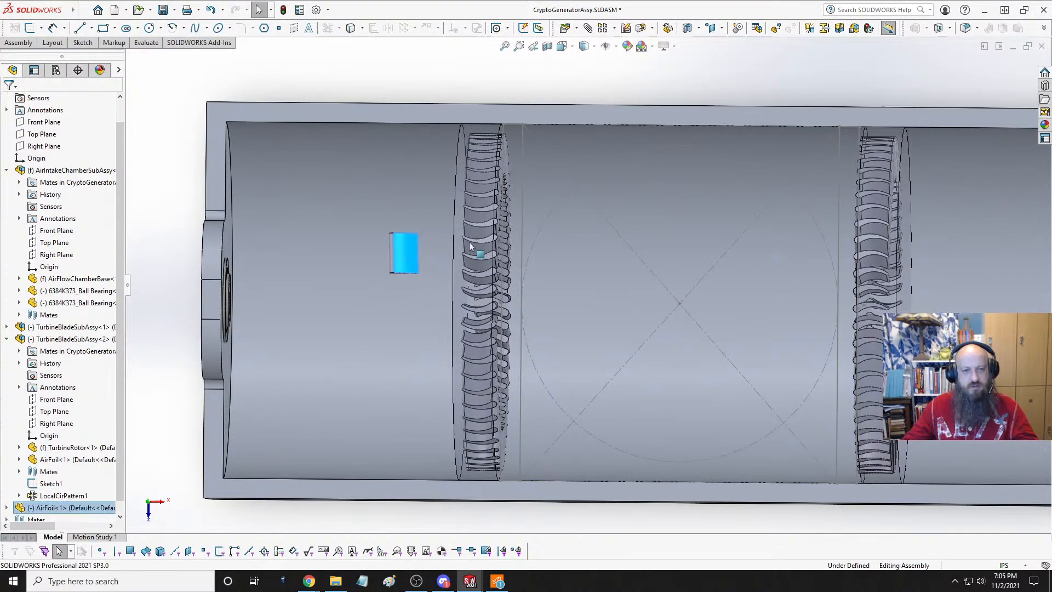
right_drag(410, 250, 524, 373)
right_drag(538, 453, 540, 468)
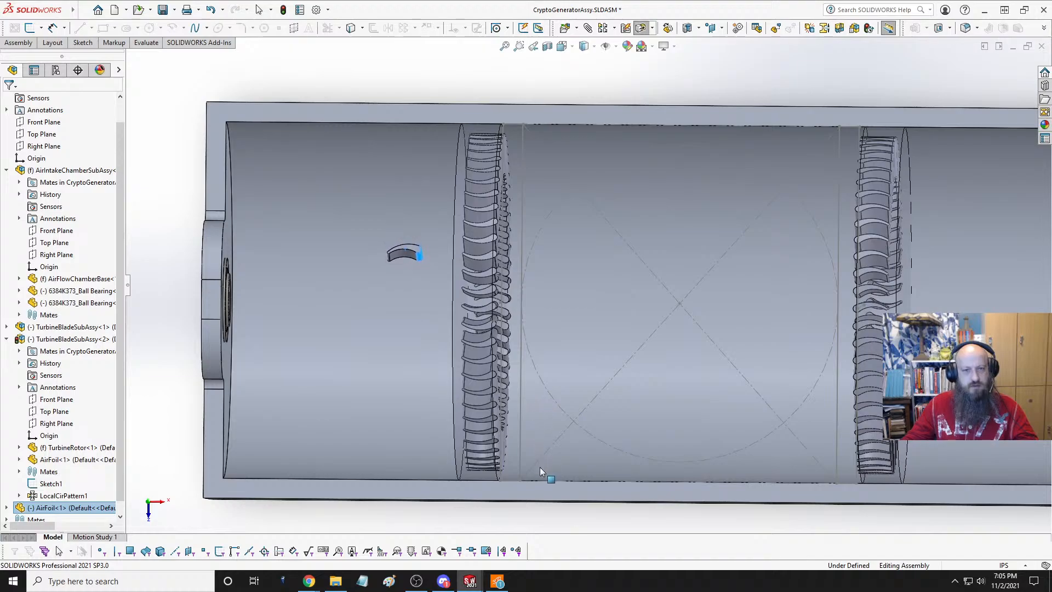
key(Escape)
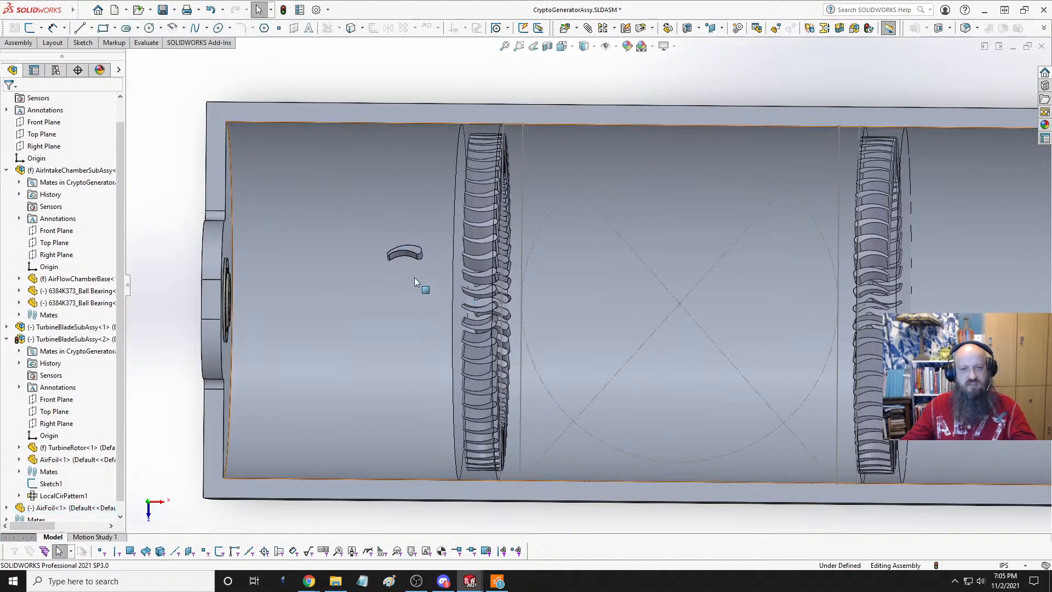
drag(415, 253, 430, 269)
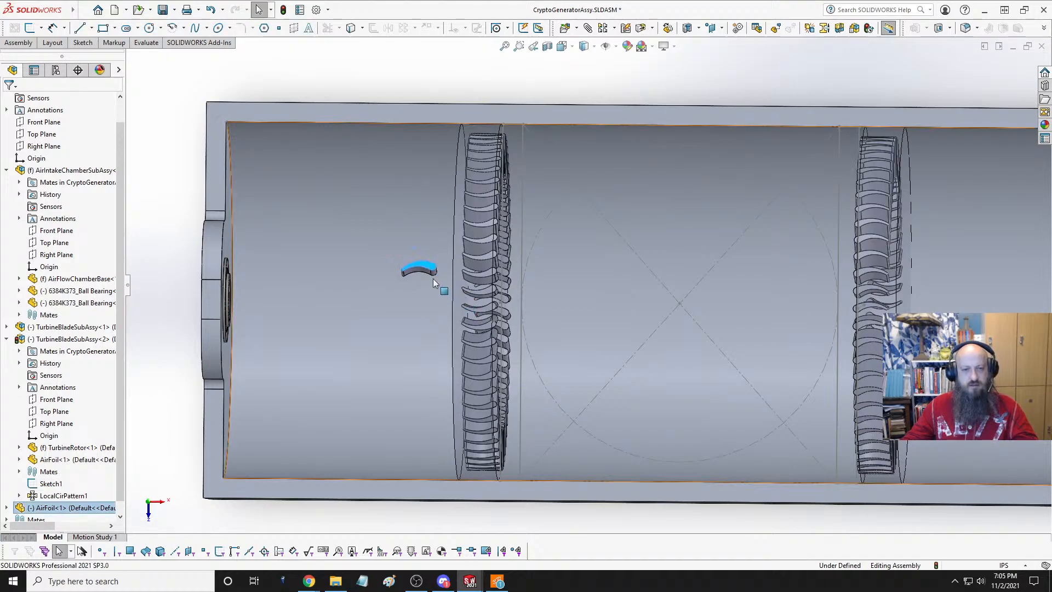
- Compare the first turbine wheel's rotor edges and middle blades with the loose airfoil in the top view
key(space)
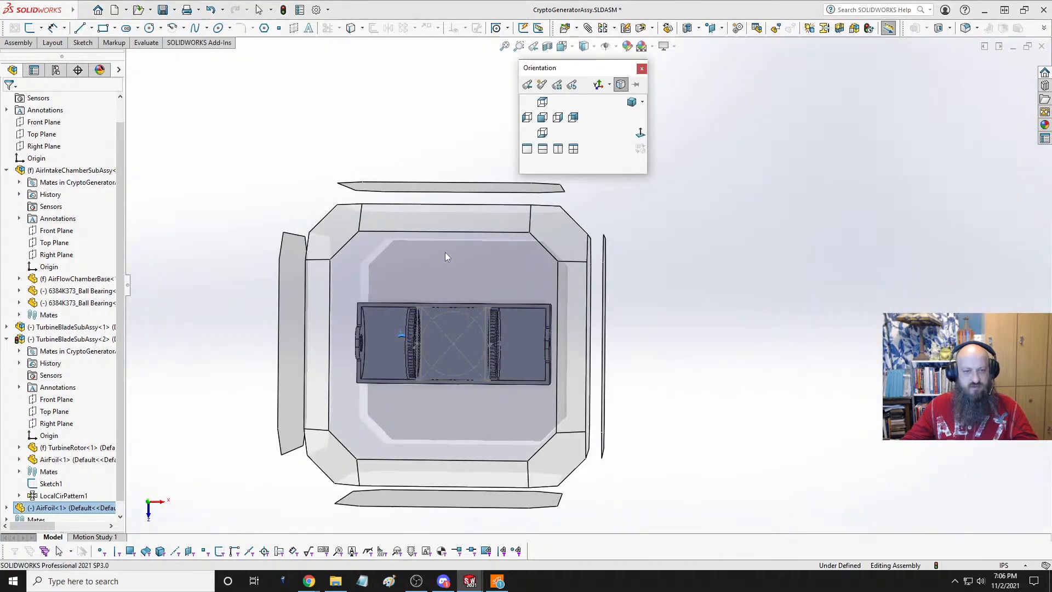
click(446, 254)
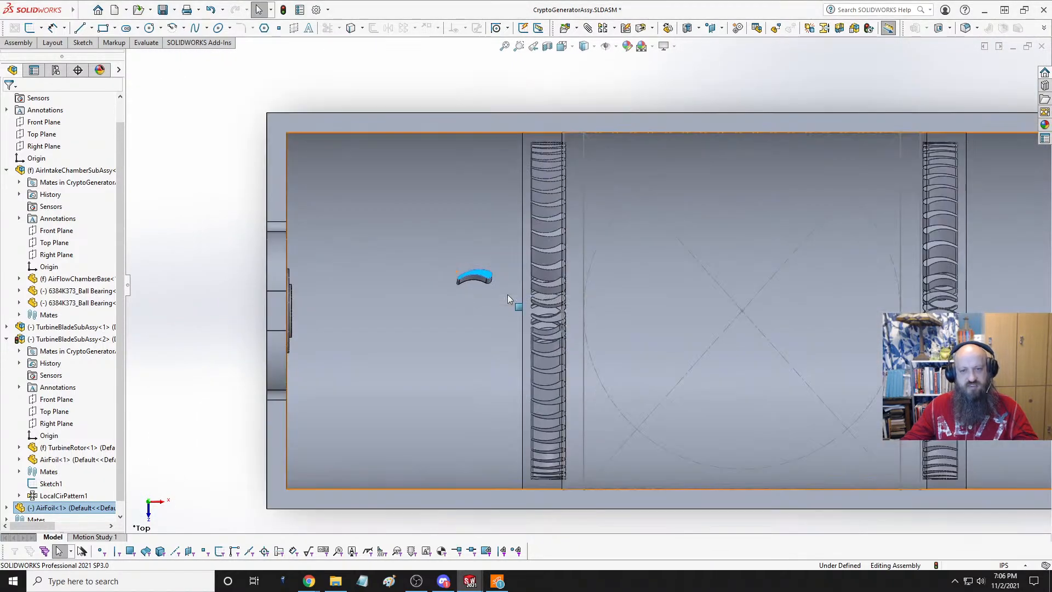
scroll(510, 299, down, 2)
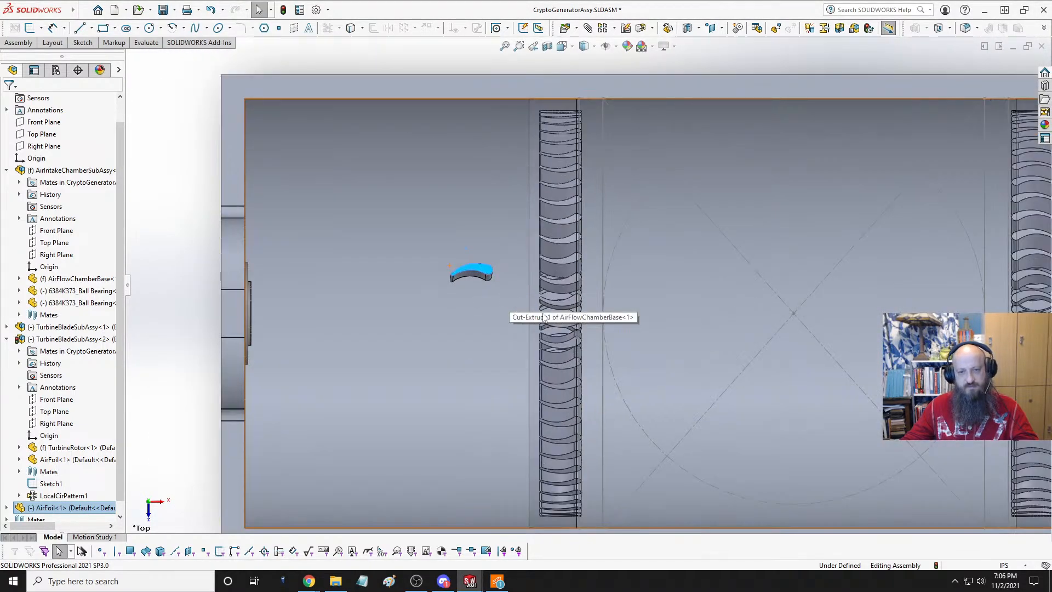
click(578, 303)
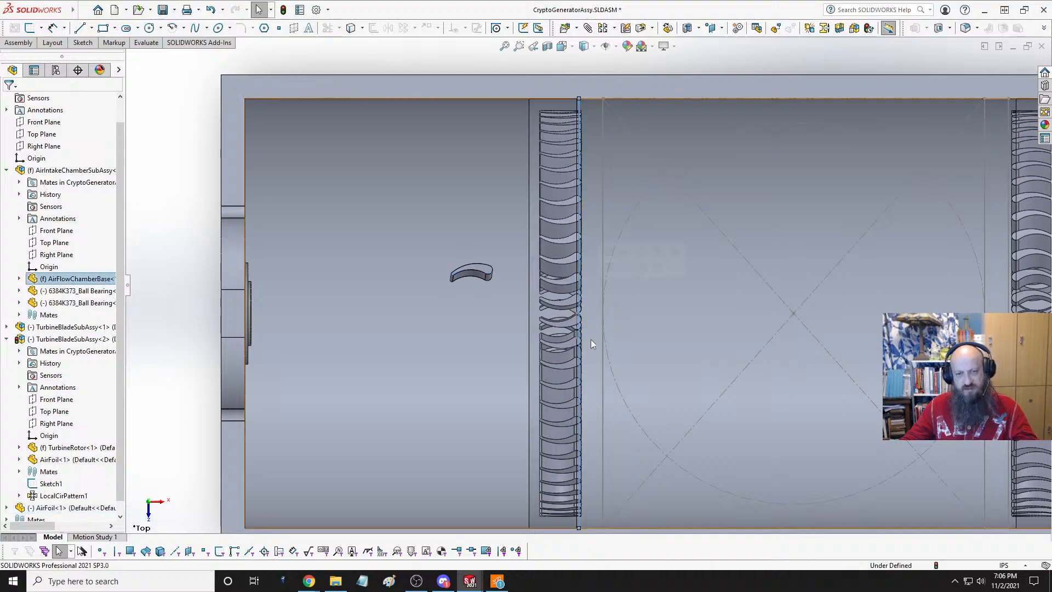
key(Escape)
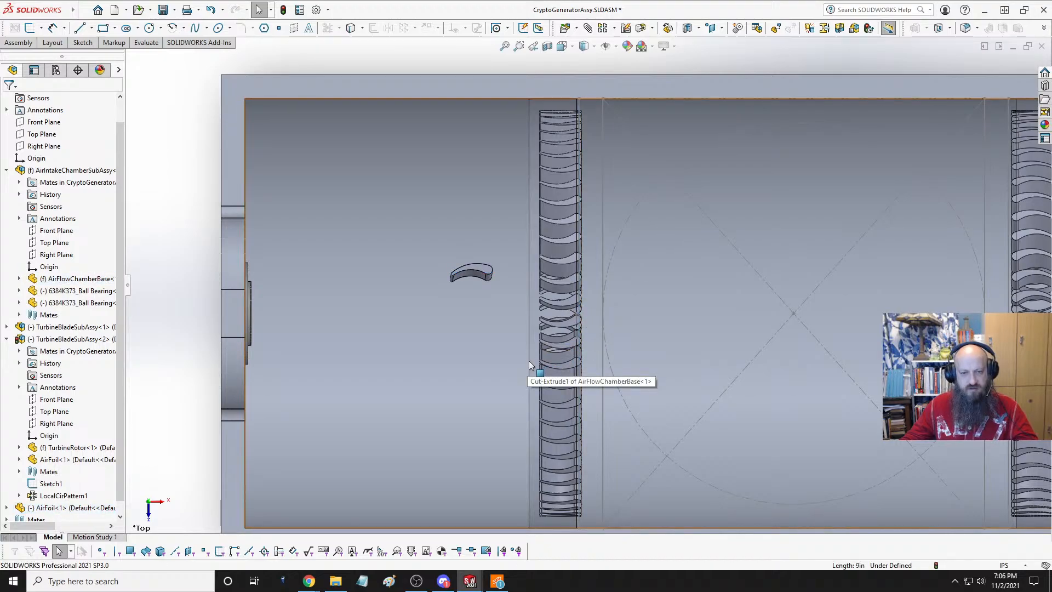
click(529, 362)
drag(558, 342, 573, 319)
click(571, 342)
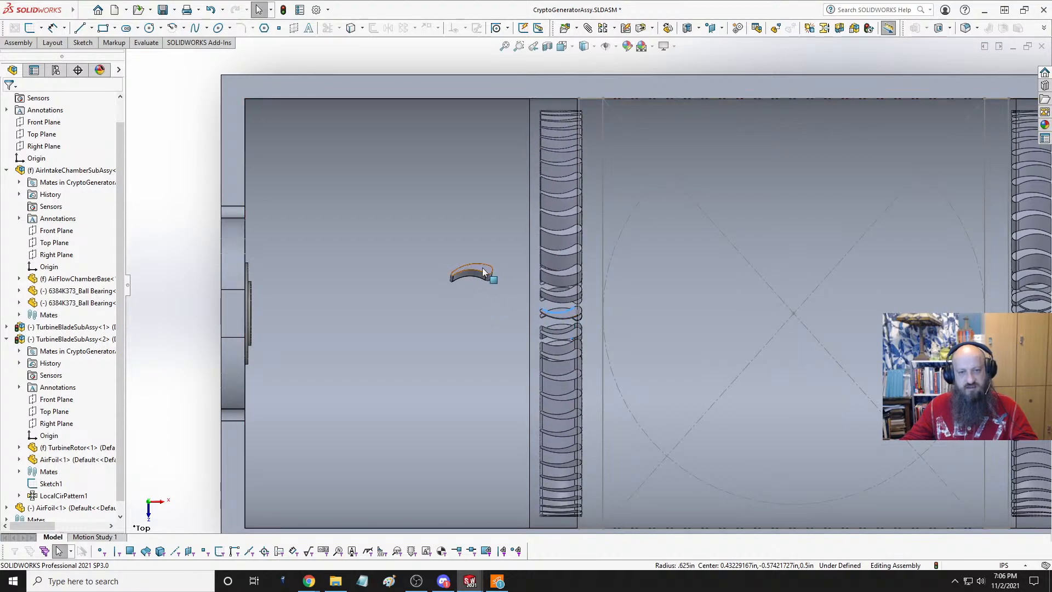
- Turn the loose airfoil flat to the top view and place it beside the first turbine wheel, level with its middle blades
click(484, 276)
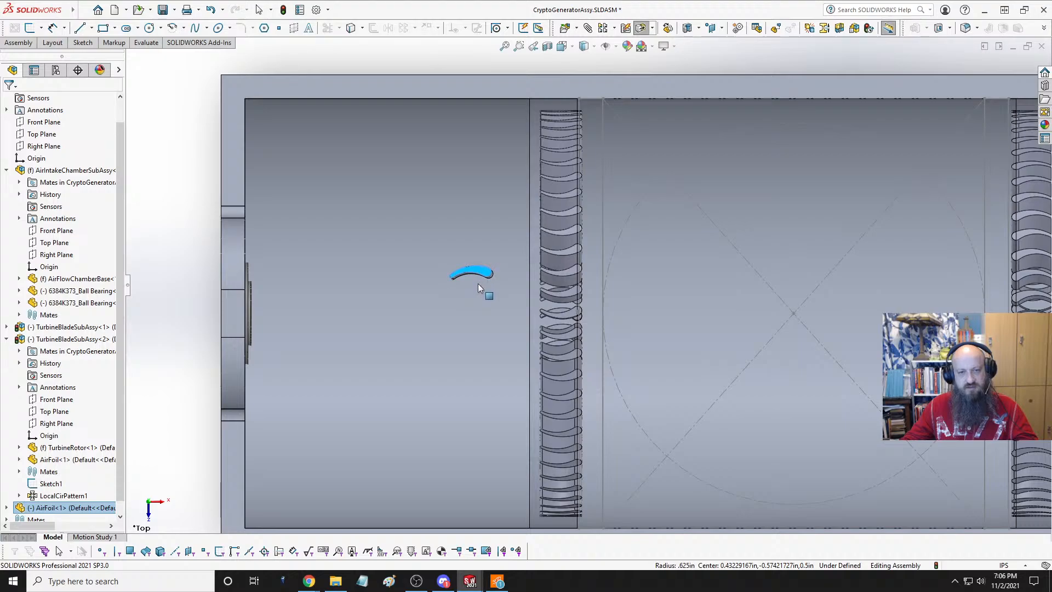
drag(482, 285, 515, 306)
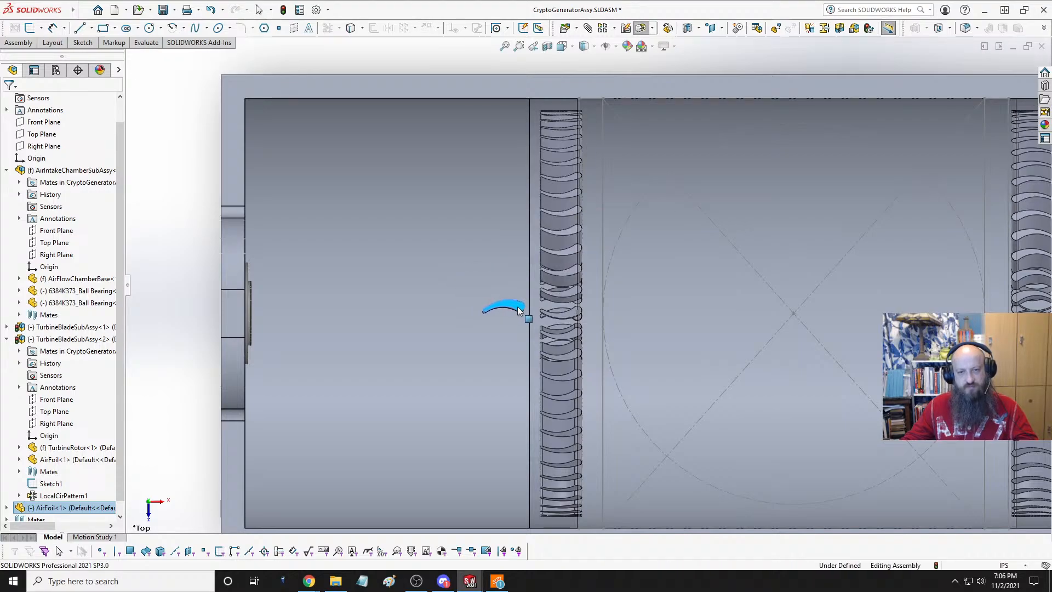
click(489, 346)
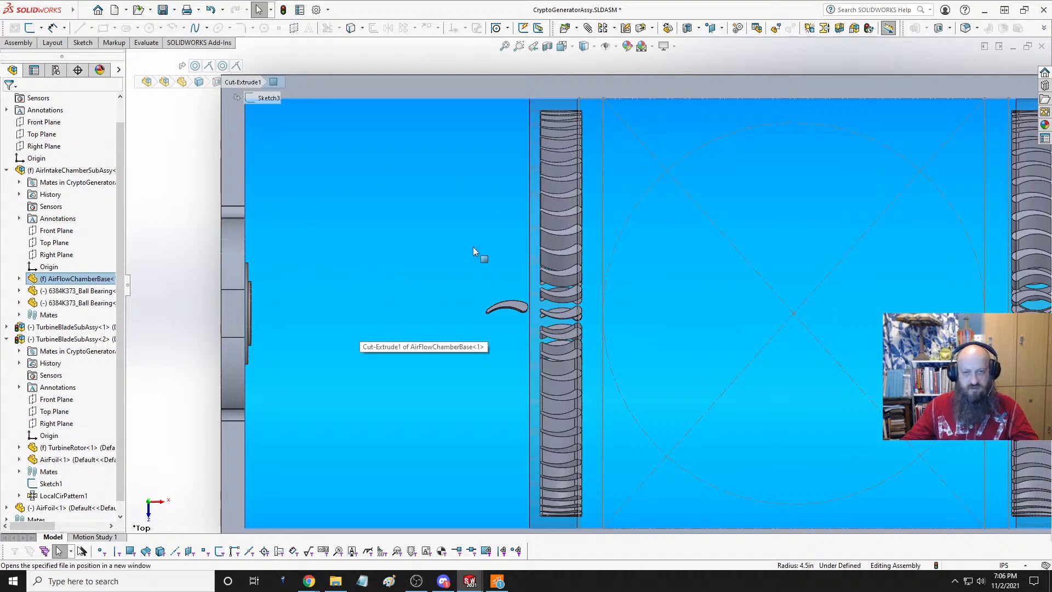
key(Escape)
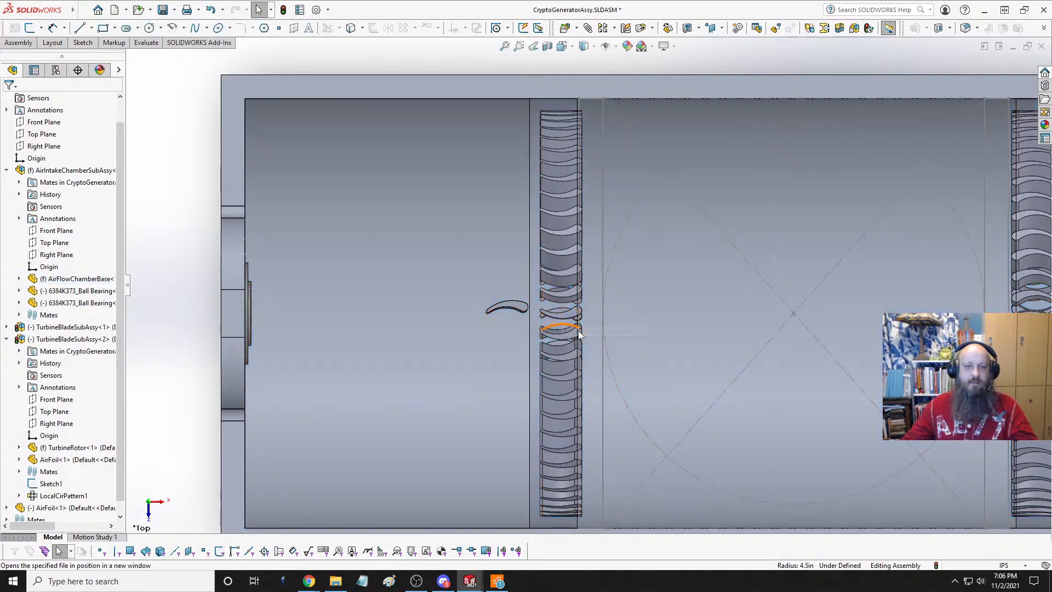
- Examine both turbine wheels, the loose airfoil and the bearing end wall of the chamber from an angled view and from the top
scroll(580, 332, up, 4)
middle_drag(703, 333, 673, 225)
scroll(658, 308, down, 2)
middle_drag(658, 307, 612, 310)
scroll(617, 288, up, 3)
scroll(617, 287, down, 3)
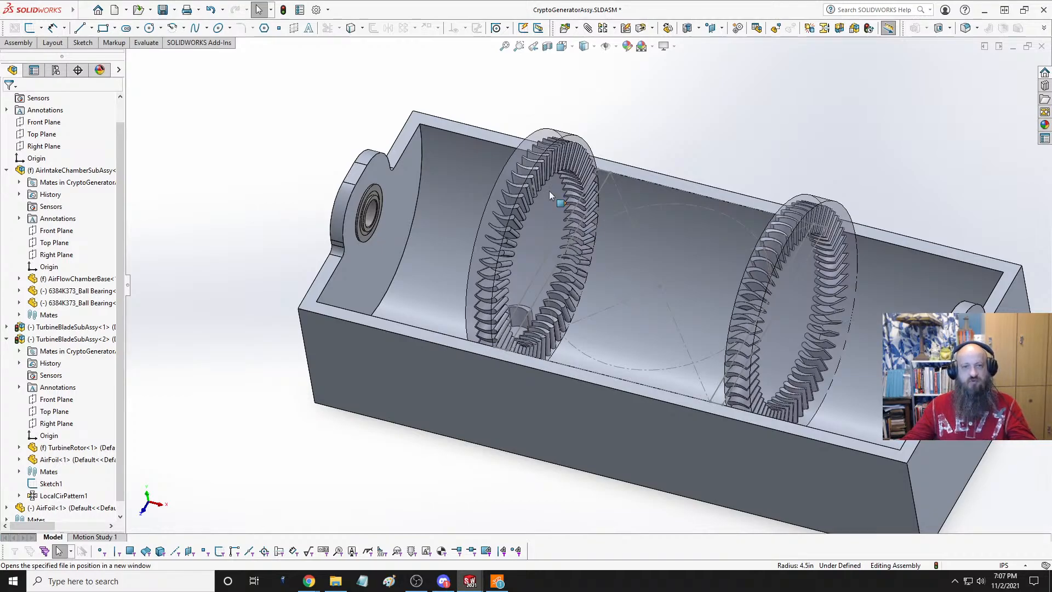
click(403, 172)
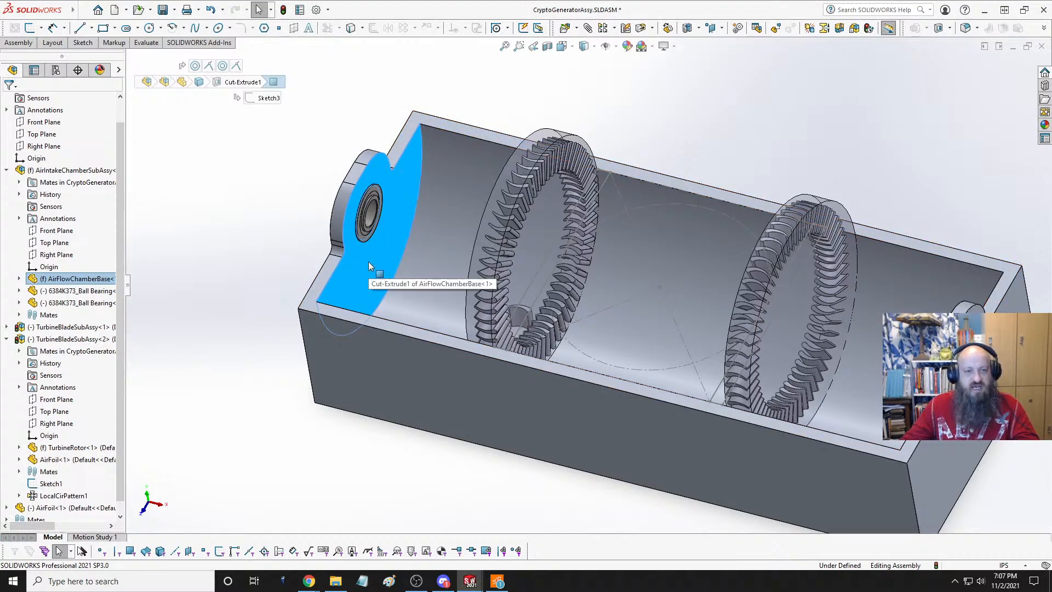
key(Escape)
key(space)
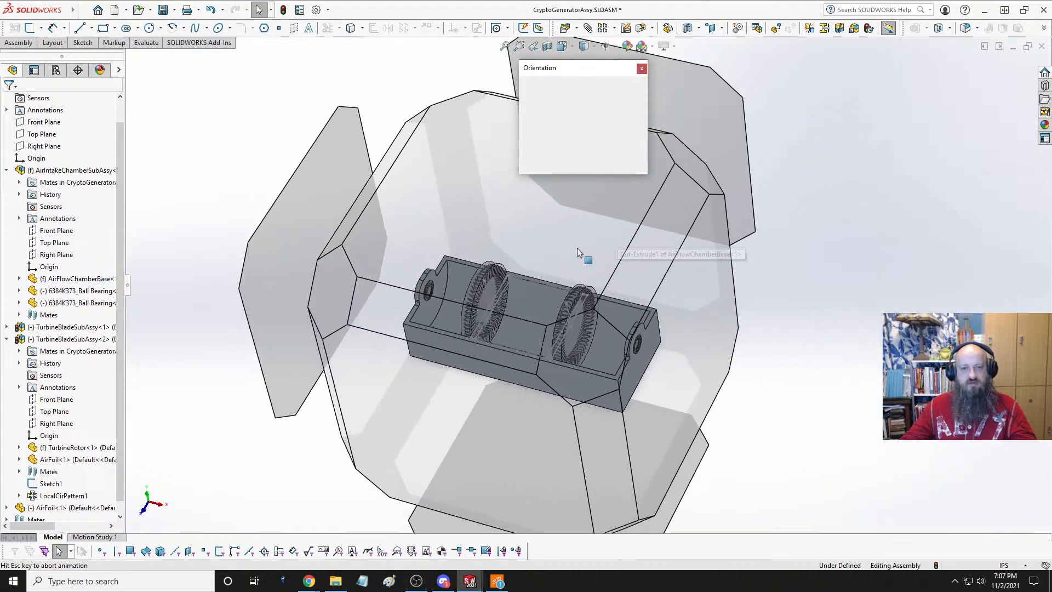
click(472, 271)
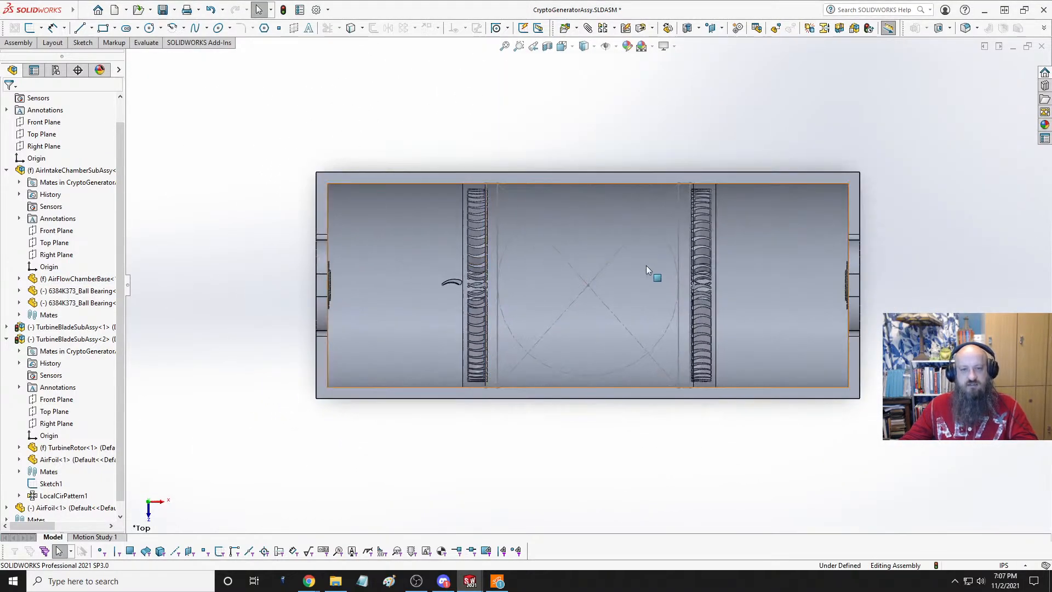
- Show the whole assembly in trimetric view and save it
key(space)
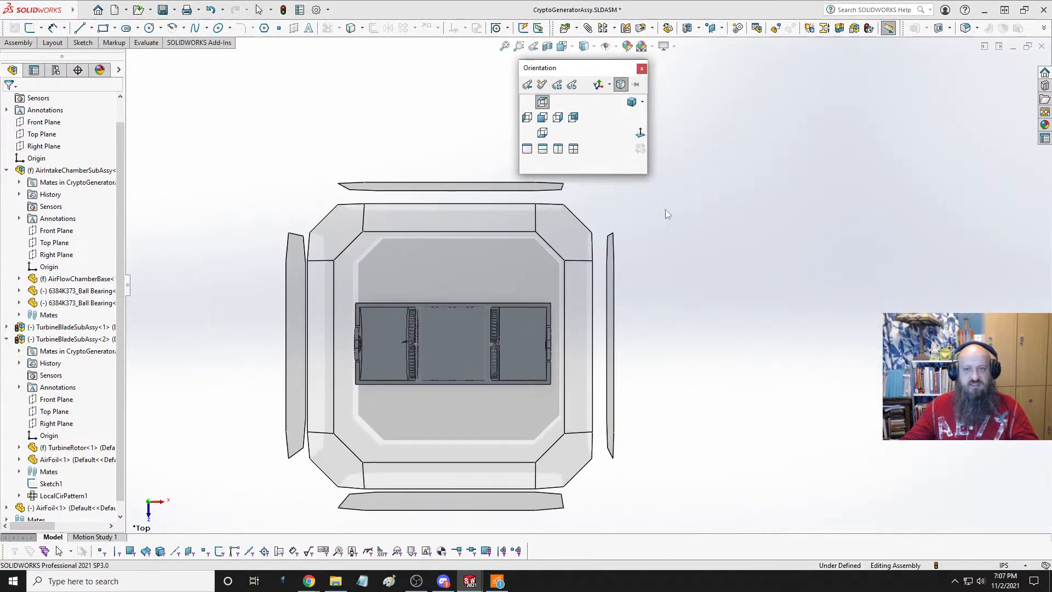
click(632, 102)
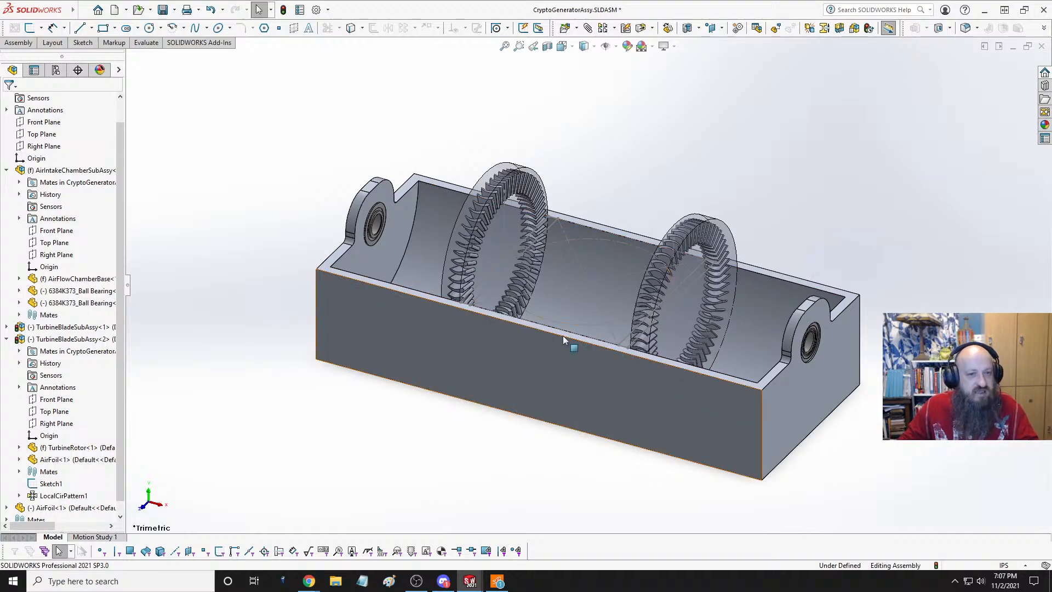
key(ctrl+s)
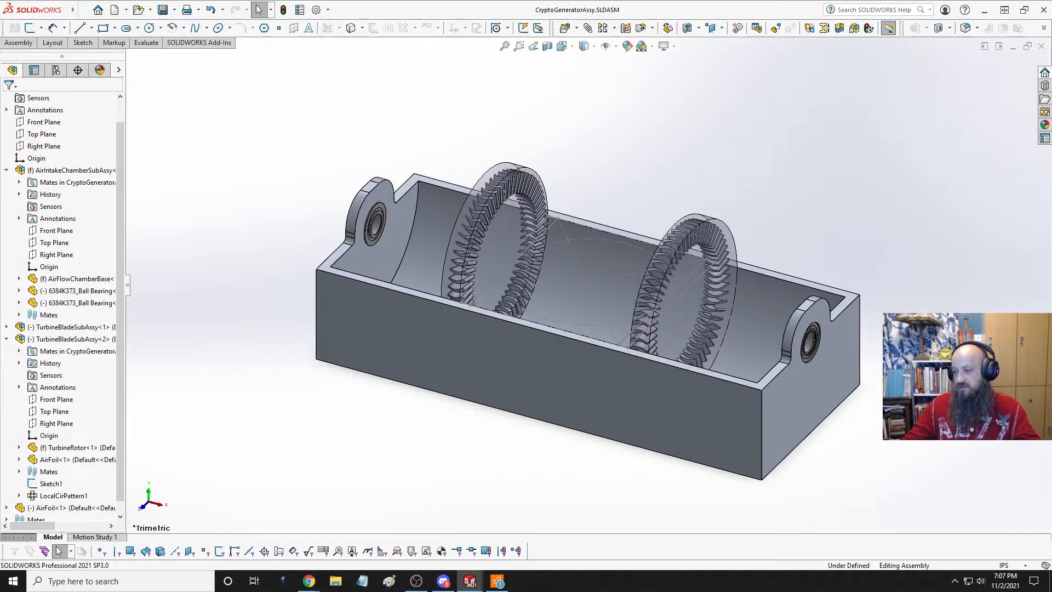
key(alt+Tab)
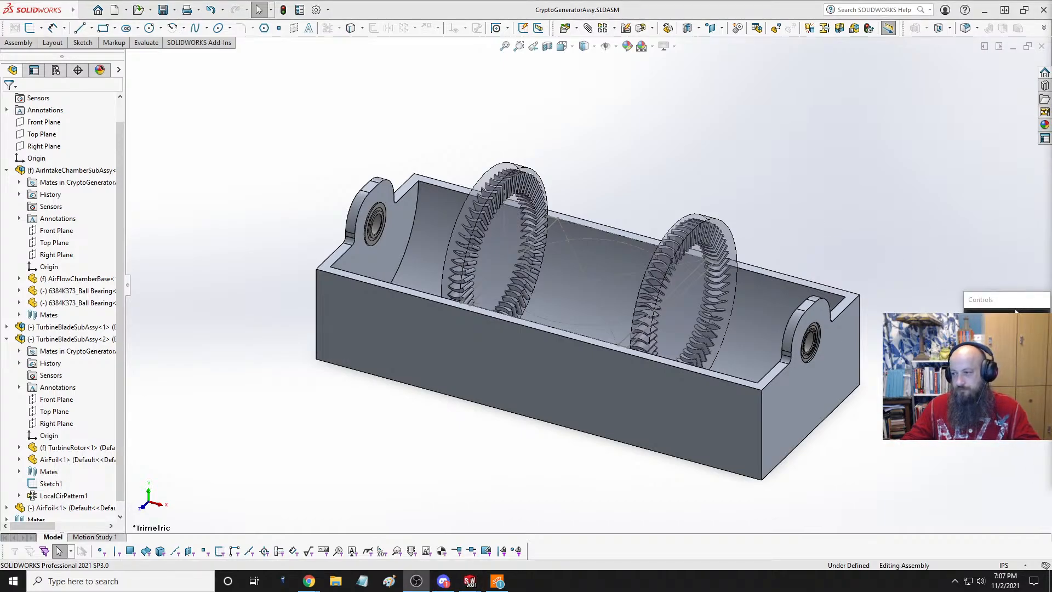
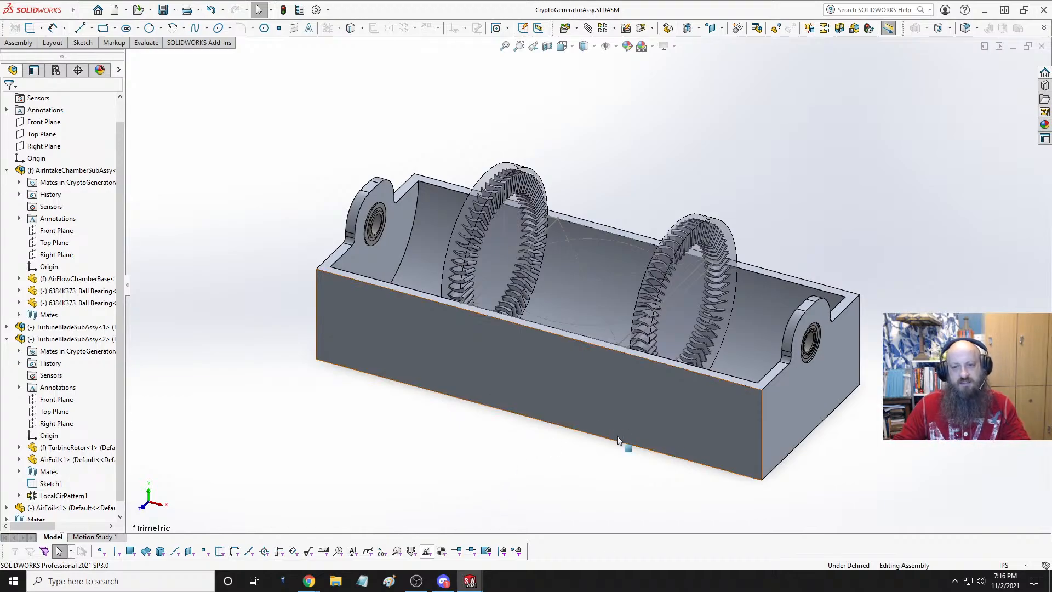
- Examine the blade direction on both turbine wheels from several angles and return the assembly to the trimetric view
middle_drag(622, 441, 639, 330)
scroll(639, 330, down, 3)
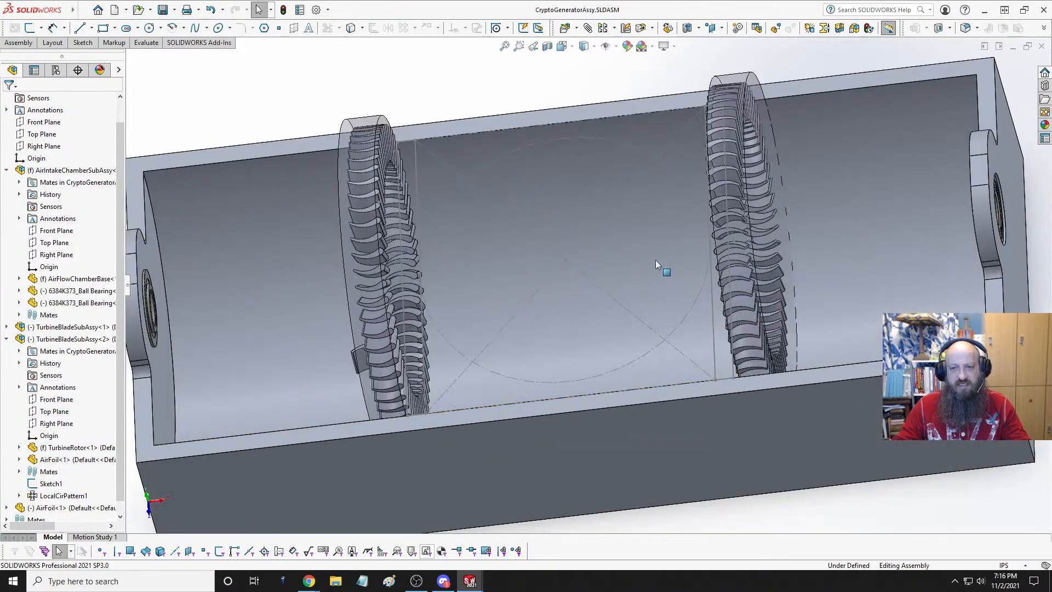
middle_drag(656, 260, 663, 342)
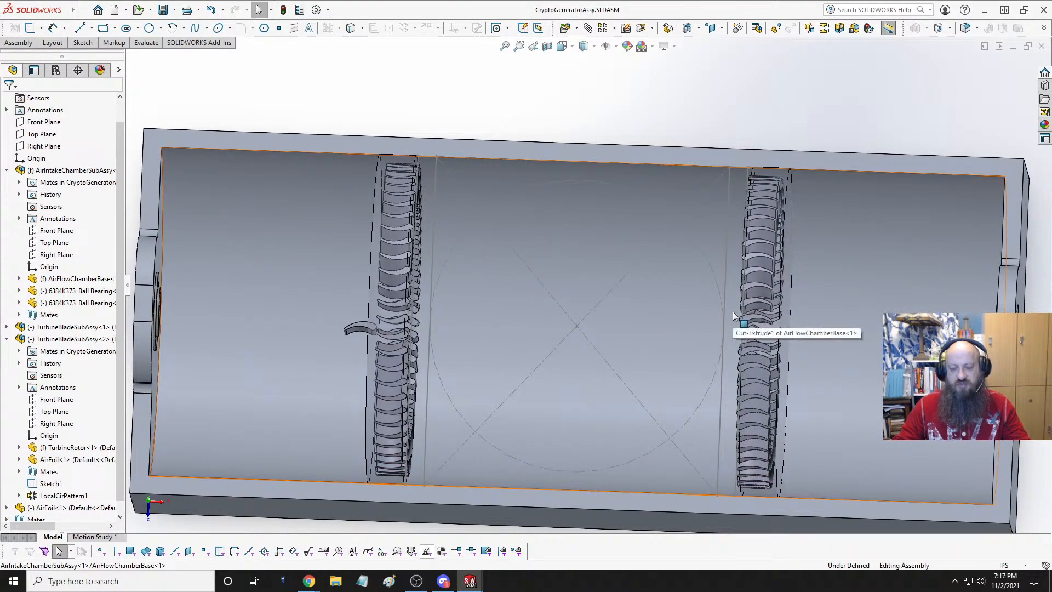
middle_drag(718, 320, 663, 321)
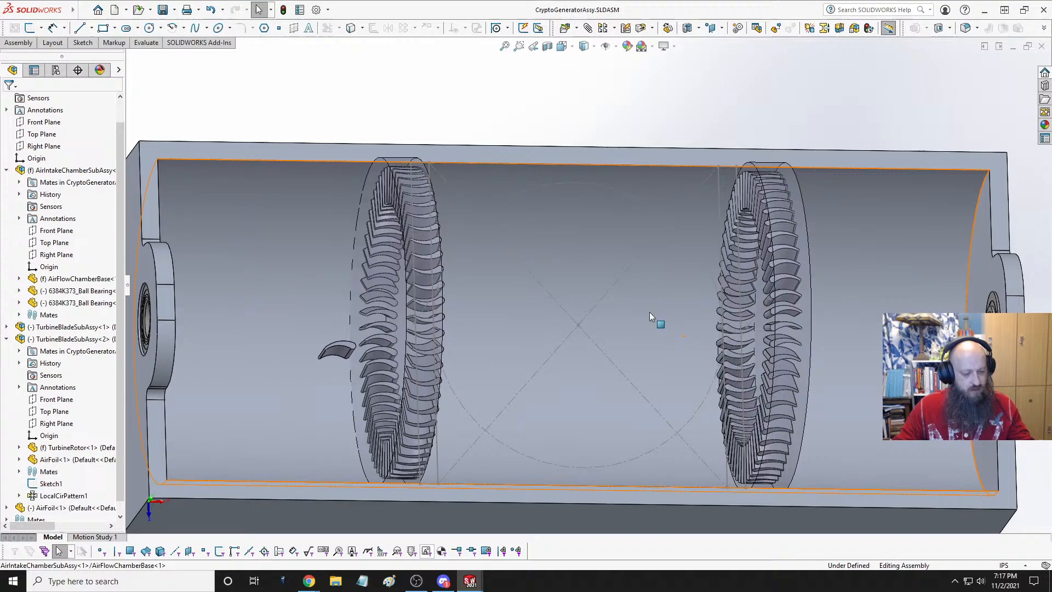
key(space)
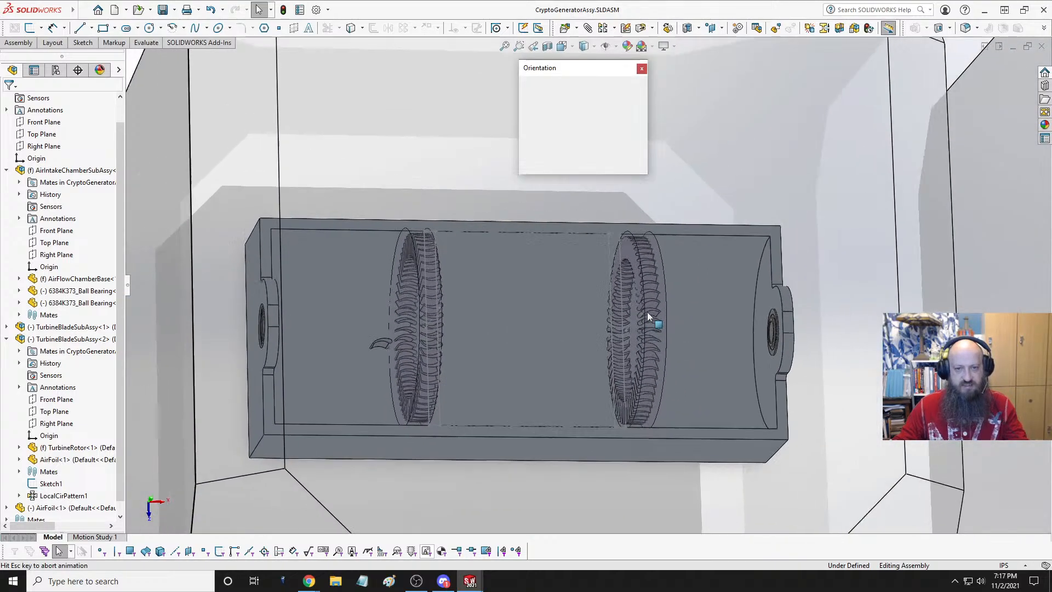
click(632, 103)
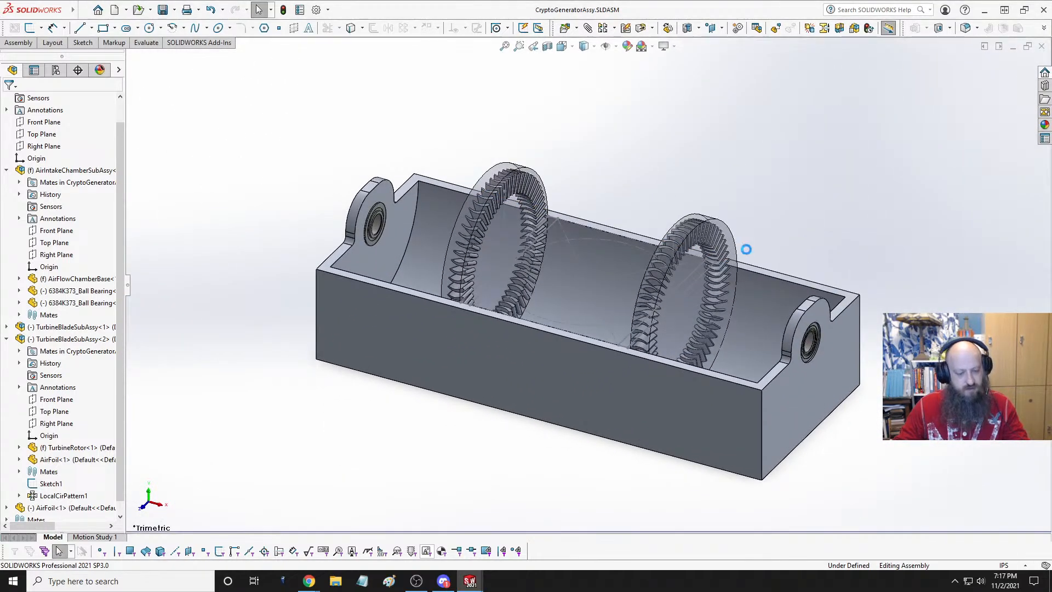
- Switch to the open AirFlowChamberBase part and examine the layout sketch across its curved interior
key(ctrl+Tab)
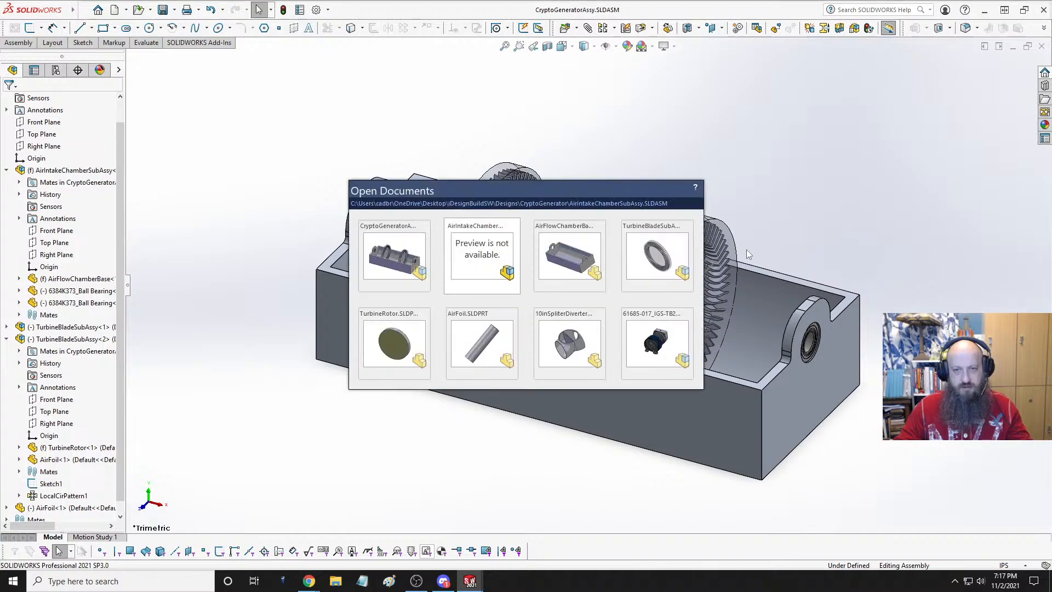
key(ctrl+Tab)
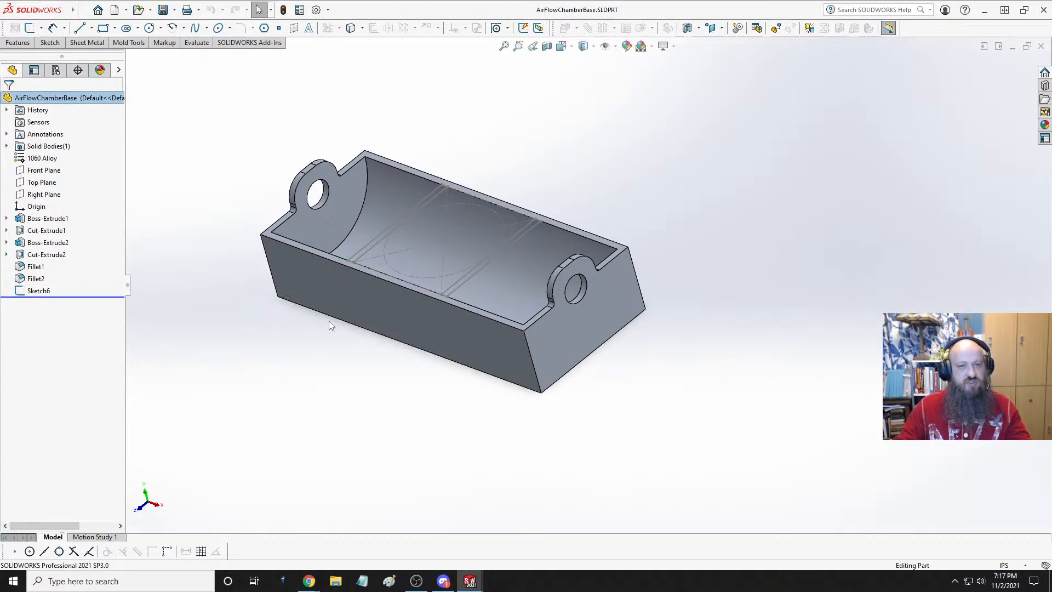
middle_drag(479, 276, 534, 257)
scroll(524, 253, down, 5)
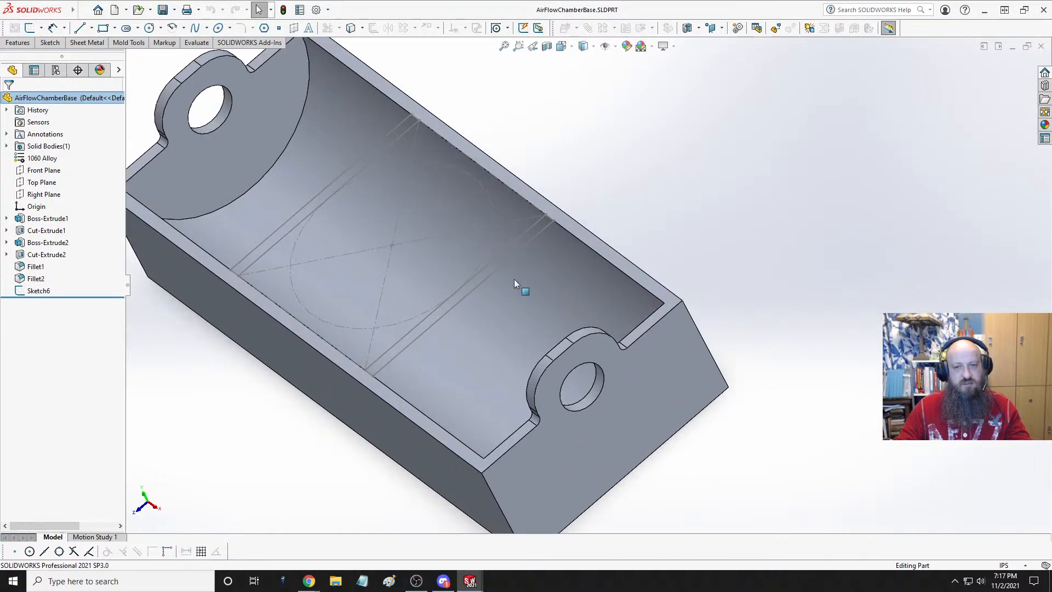
- Extrude the two 0.50 in strips of the chamber's layout sketch downward Up To Next, forming divider walls merged with the curved interior
click(45, 293)
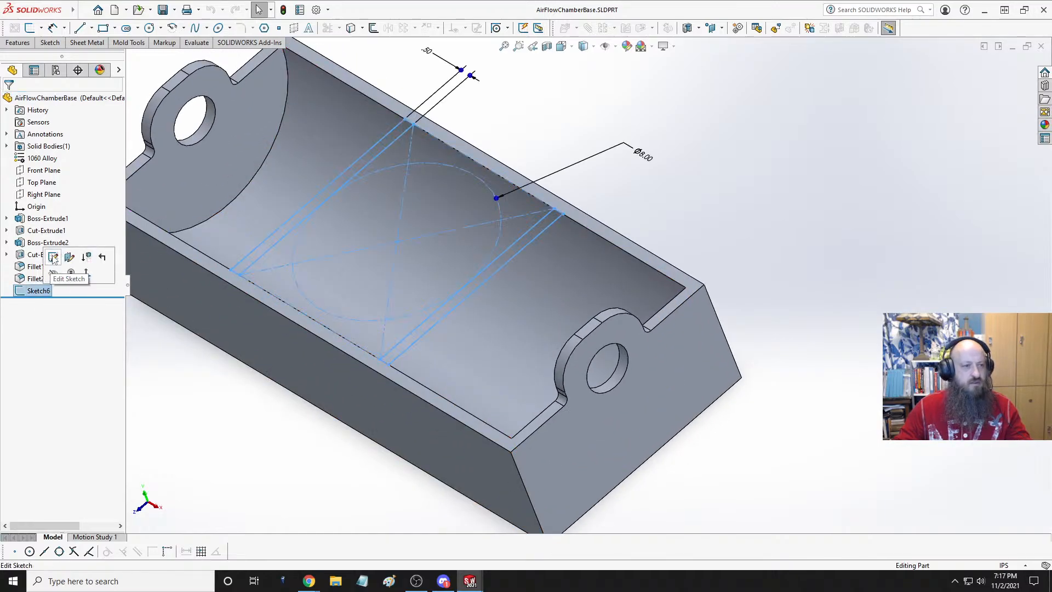
click(58, 259)
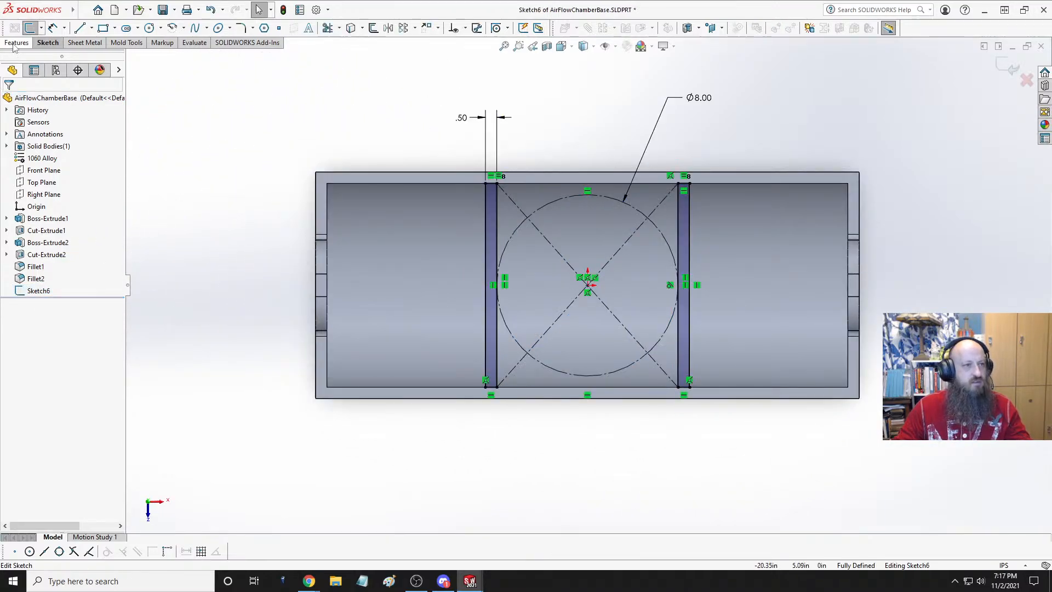
click(16, 43)
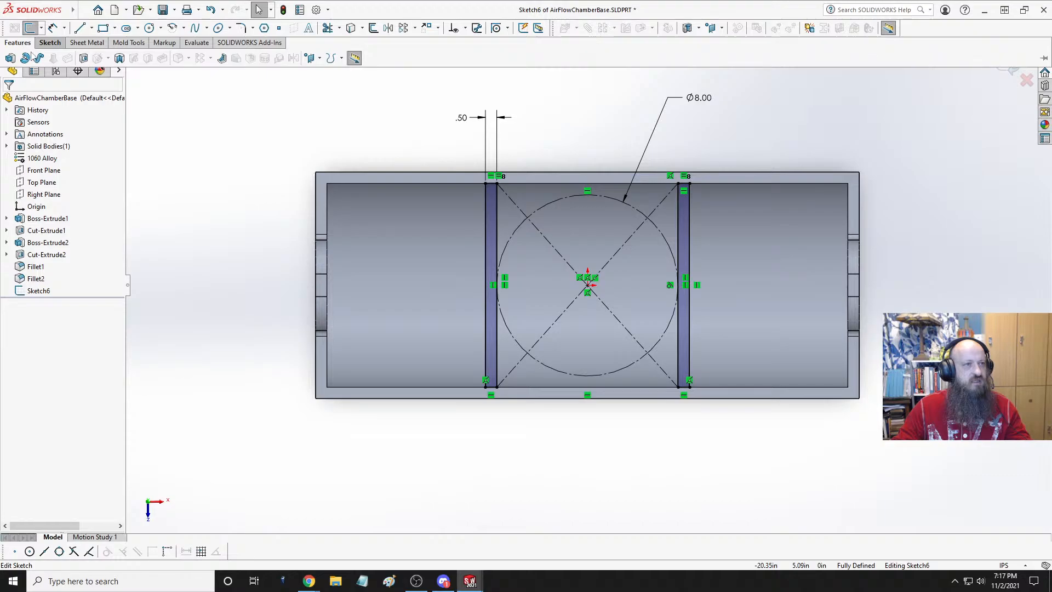
click(26, 59)
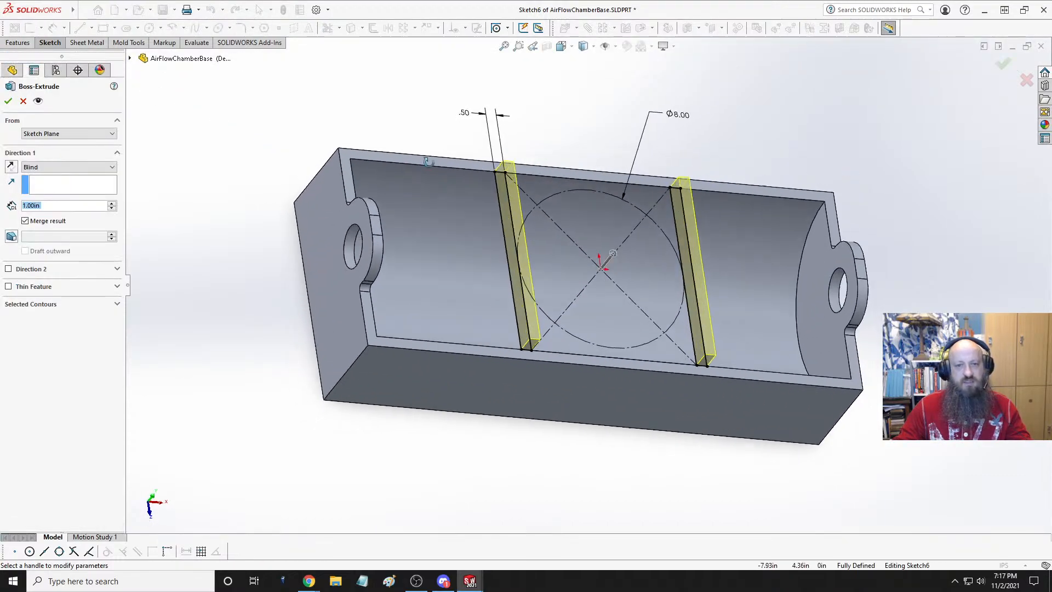
middle_drag(429, 162, 470, 179)
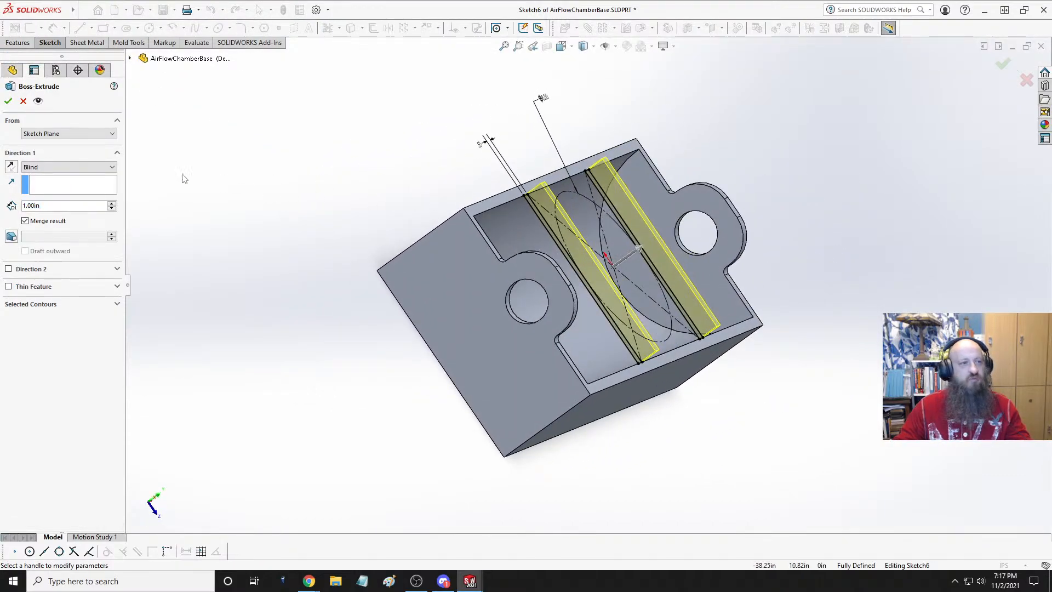
click(9, 167)
click(74, 169)
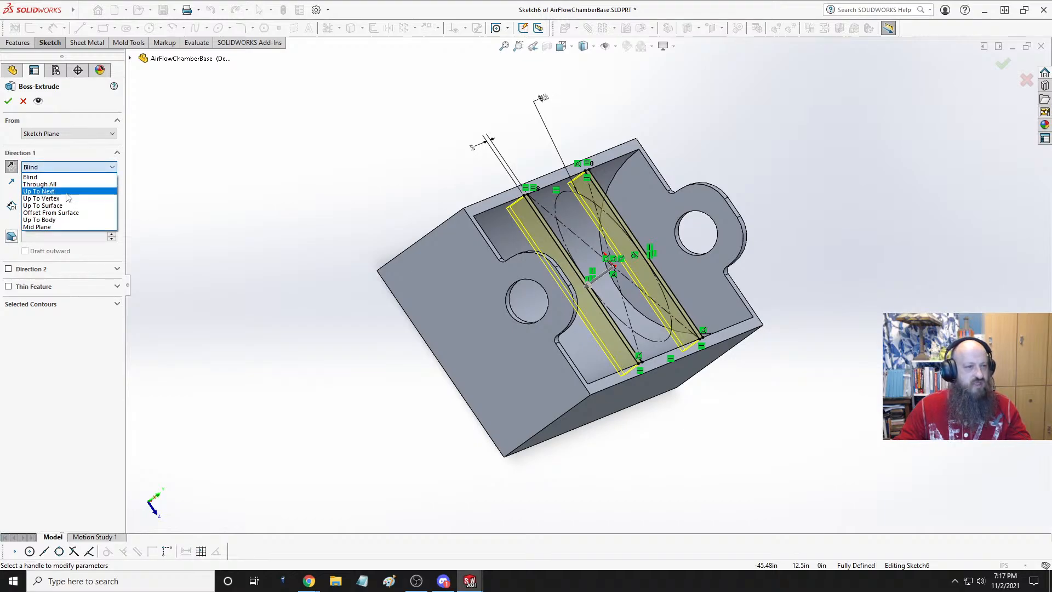
click(60, 191)
middle_drag(286, 211, 381, 233)
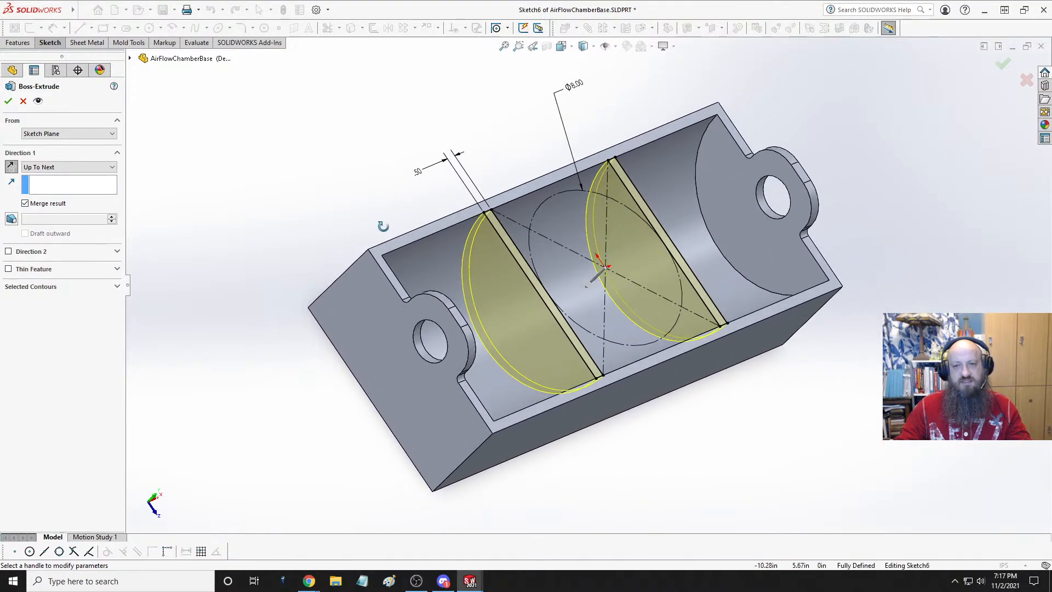
click(8, 101)
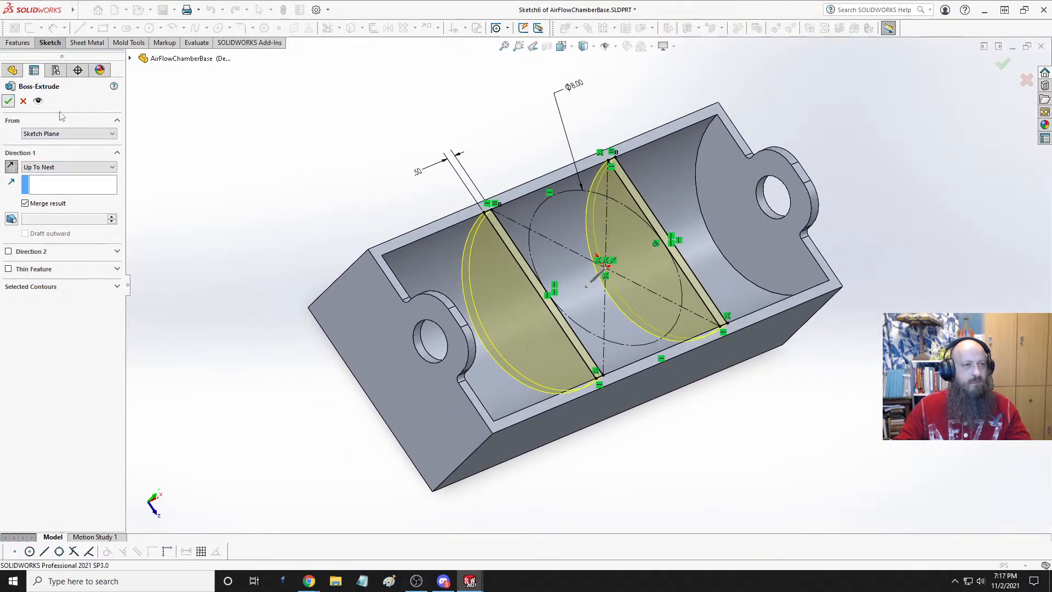
click(312, 180)
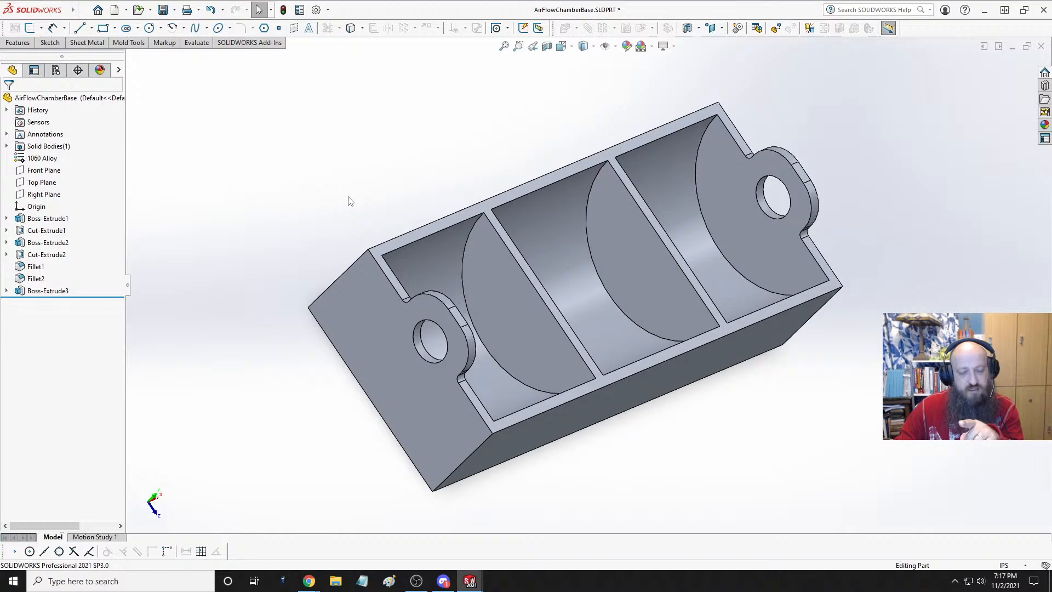
- Reorder the divider wall extrusion in the feature history so it comes directly before the bearing hole cut, Cut-Extrude2
click(47, 231)
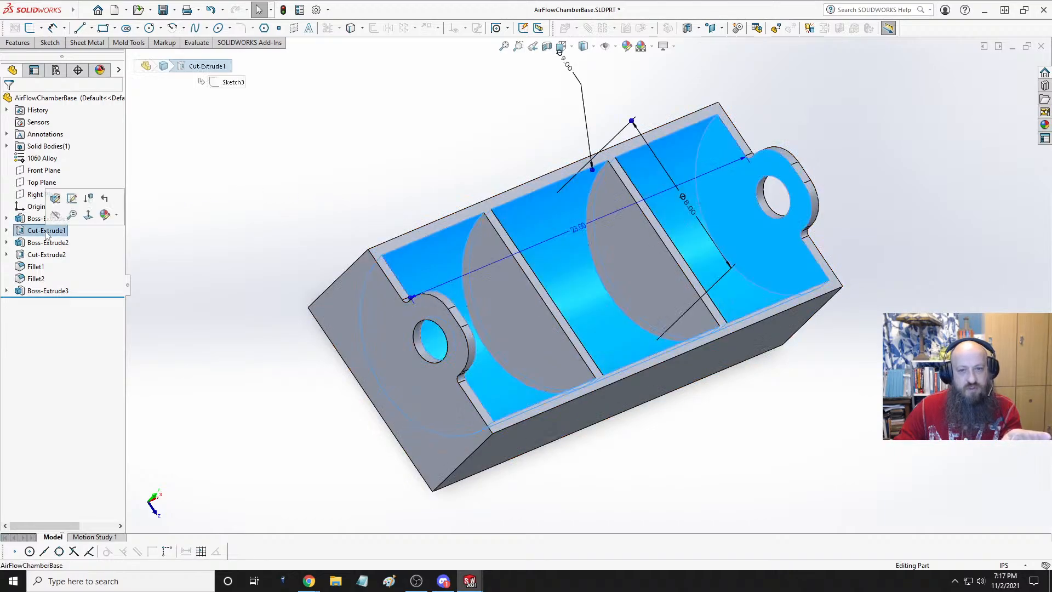
click(231, 232)
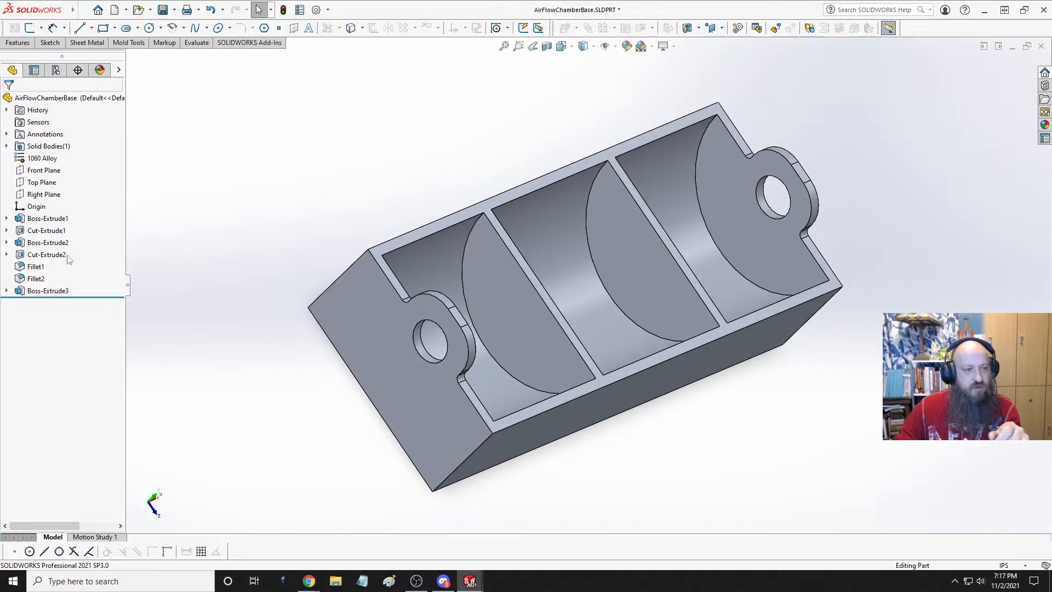
click(46, 256)
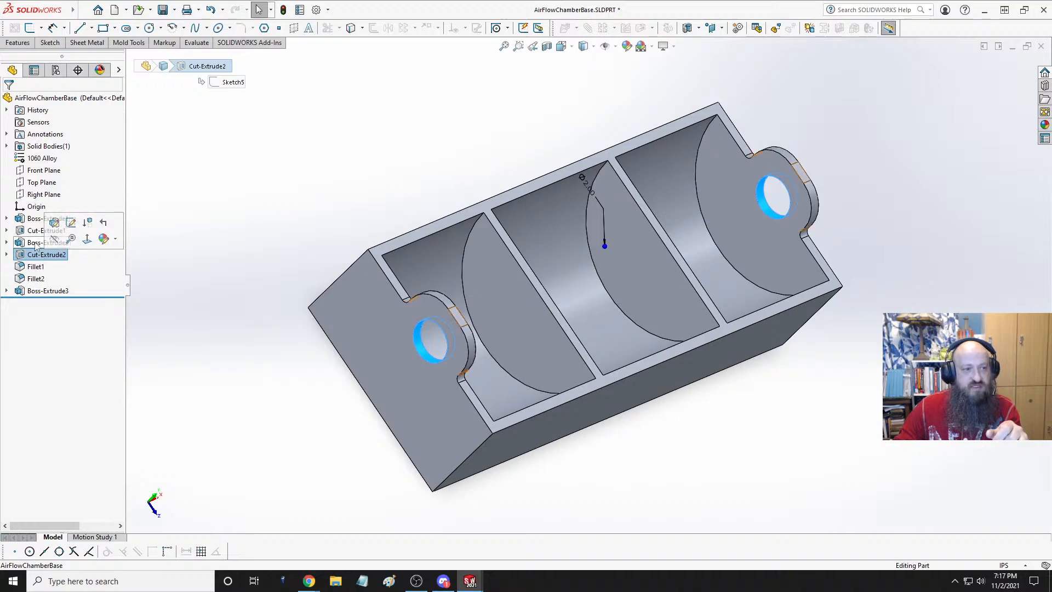
click(36, 243)
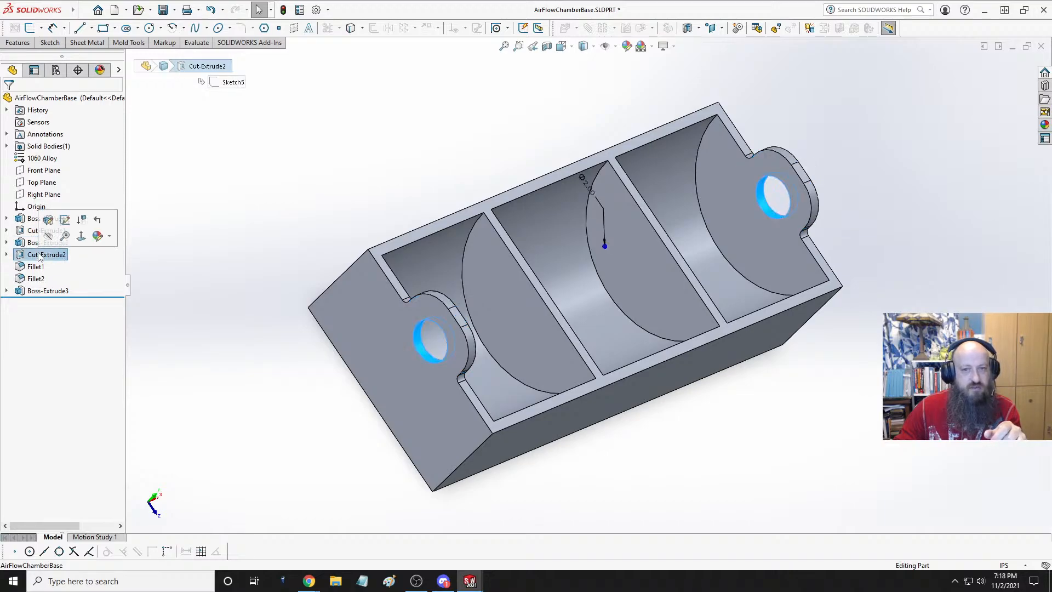
click(27, 244)
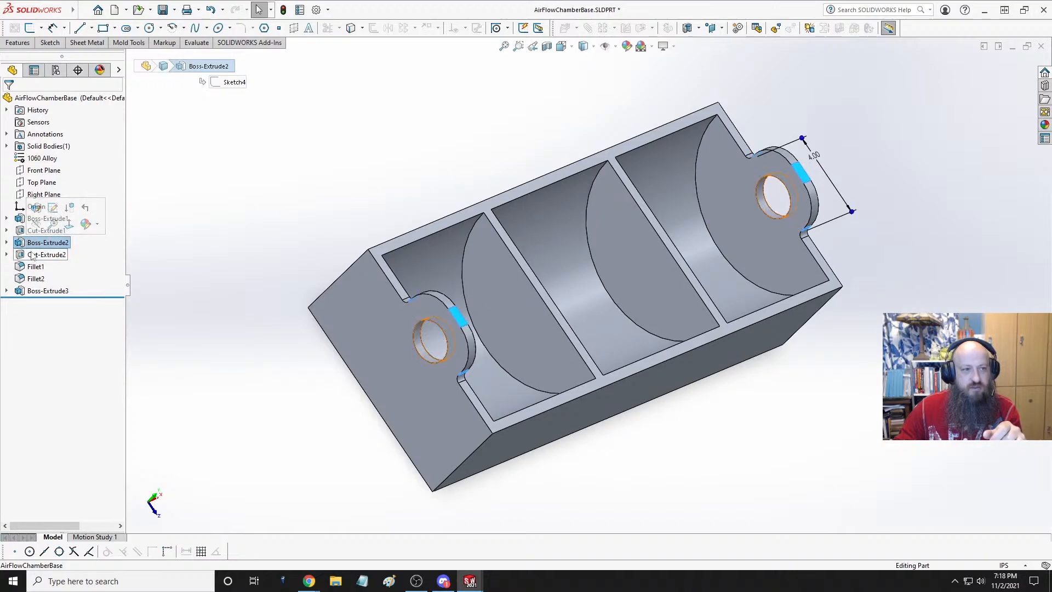
drag(48, 290, 42, 248)
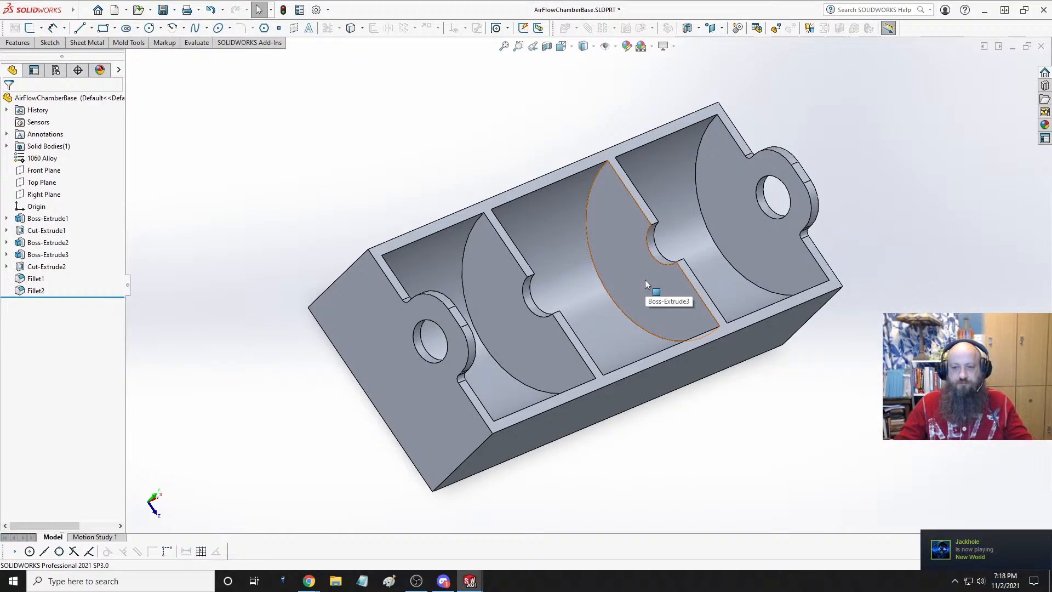
- Start a sketch on the Right Plane and draw a circle of about 3.67 in radius between the two divider walls
middle_drag(645, 268, 616, 314)
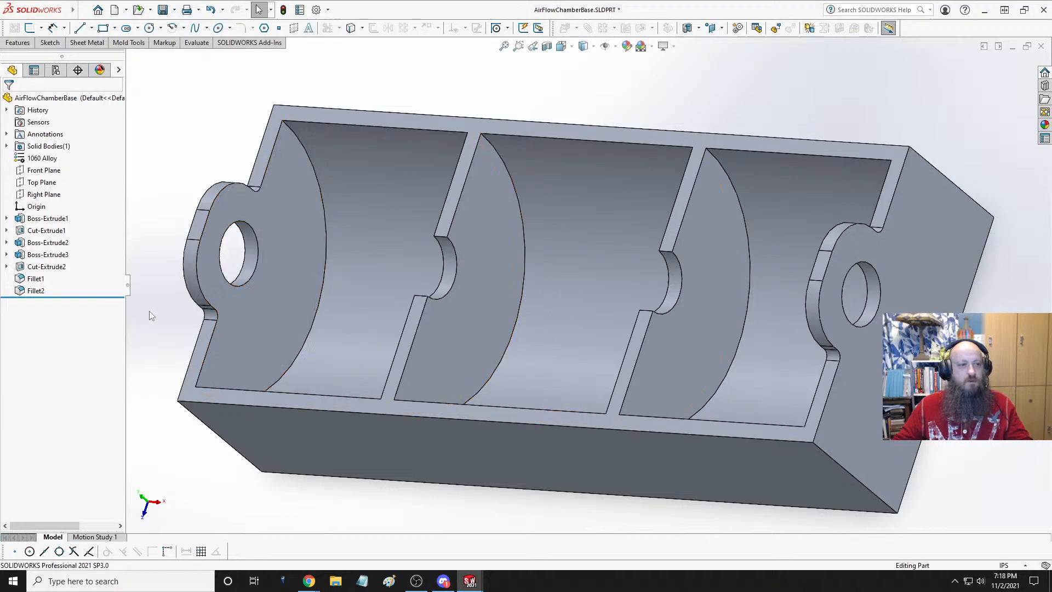
click(42, 196)
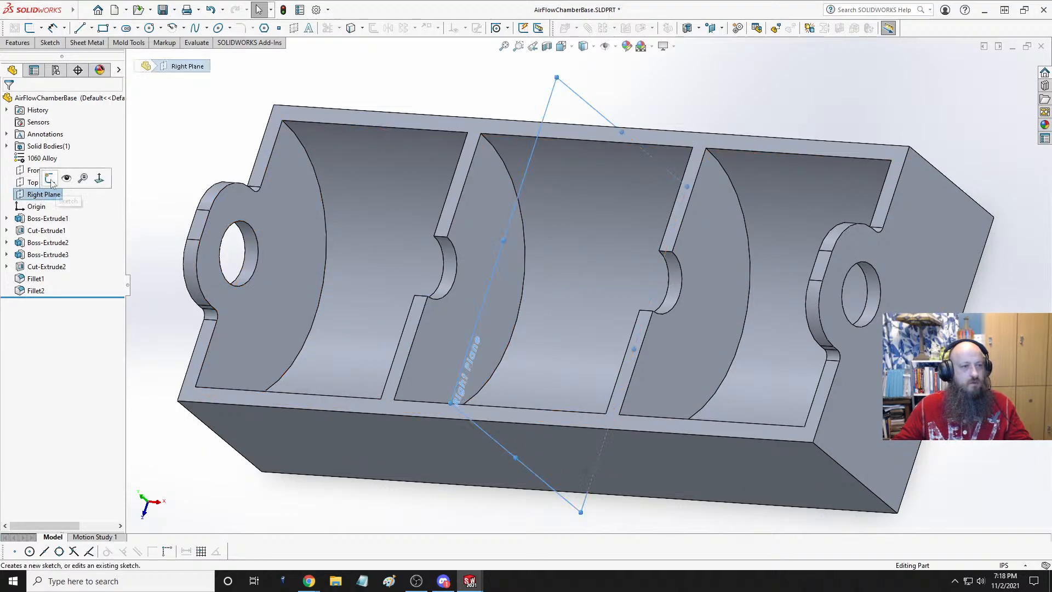
click(49, 180)
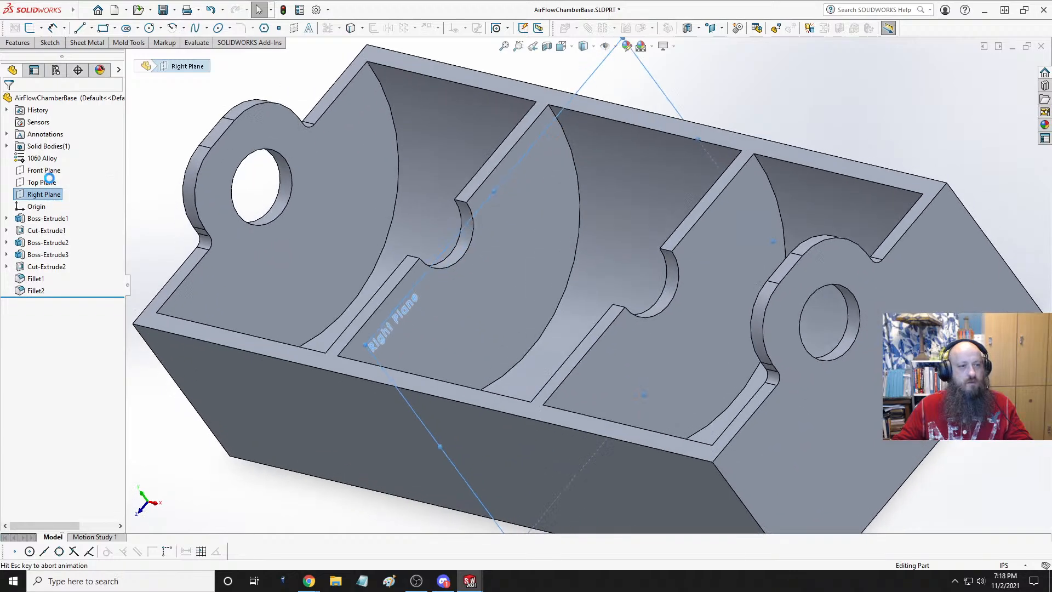
scroll(468, 265, up, 3)
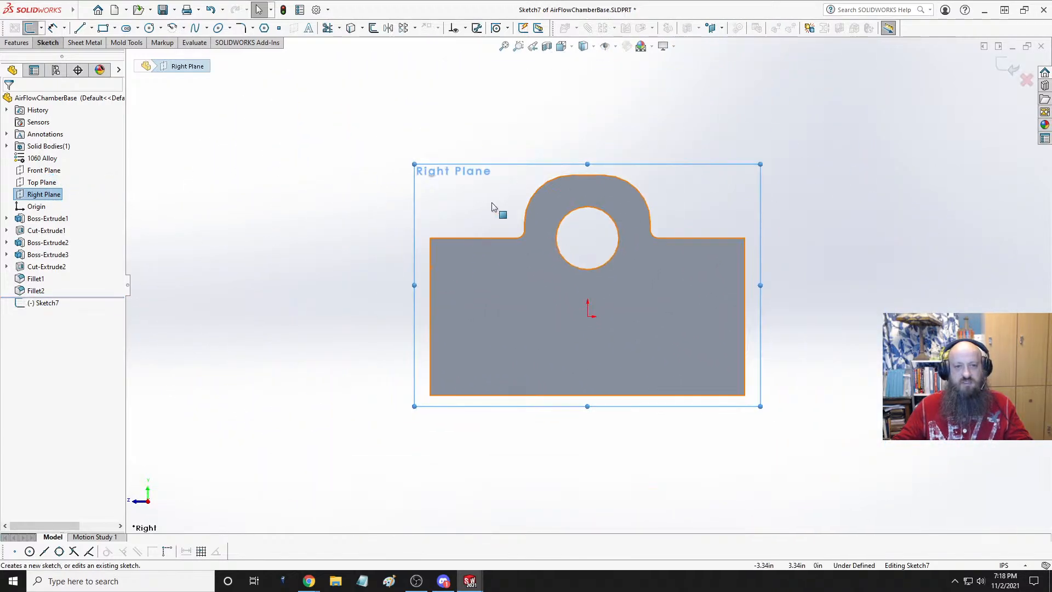
middle_drag(492, 203, 552, 291)
scroll(586, 255, down, 2)
middle_drag(586, 255, 496, 255)
click(509, 254)
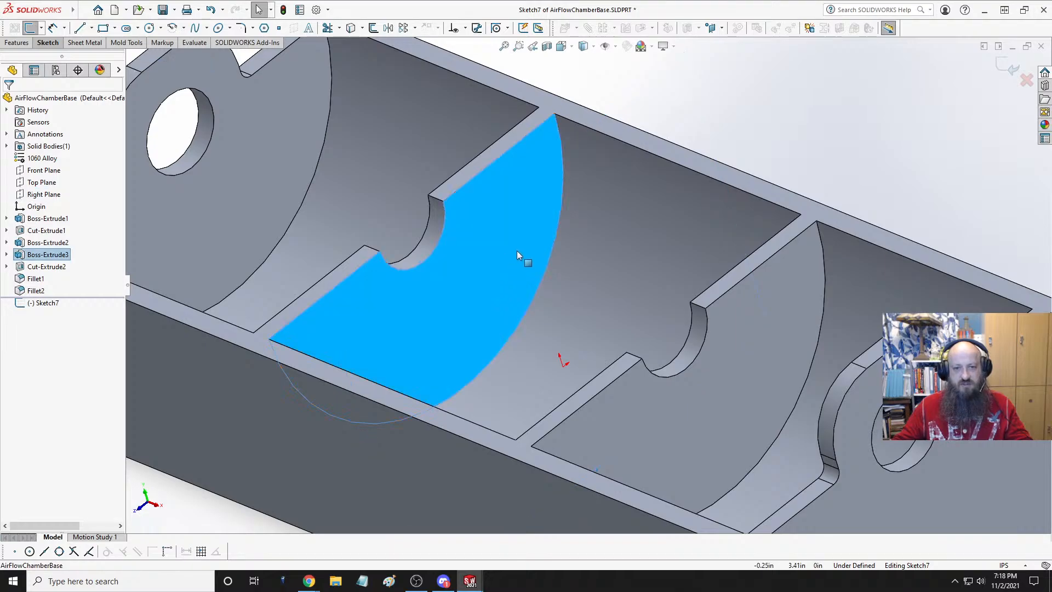
click(150, 28)
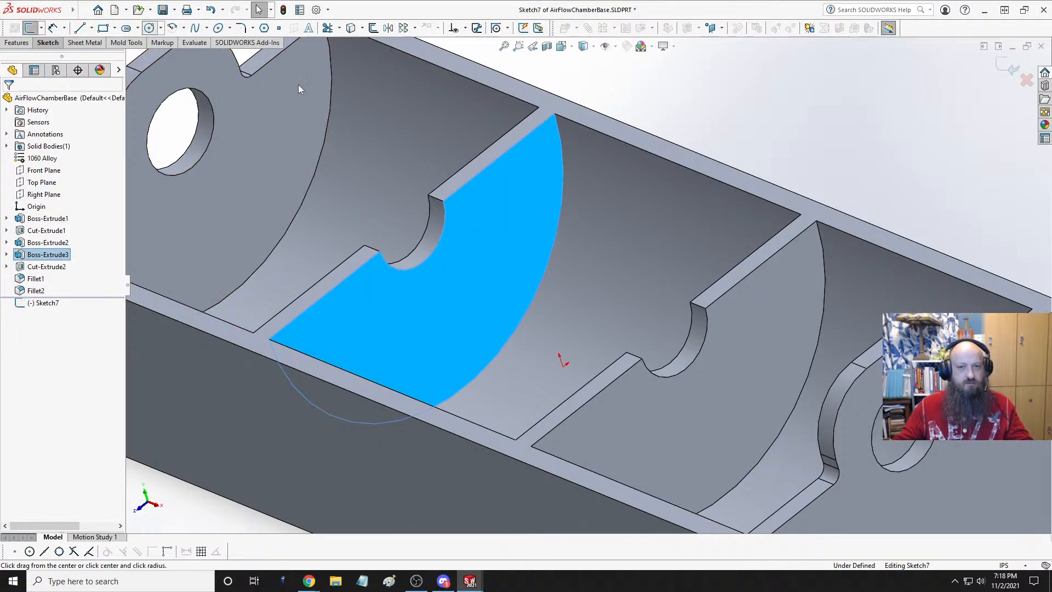
click(499, 276)
click(582, 136)
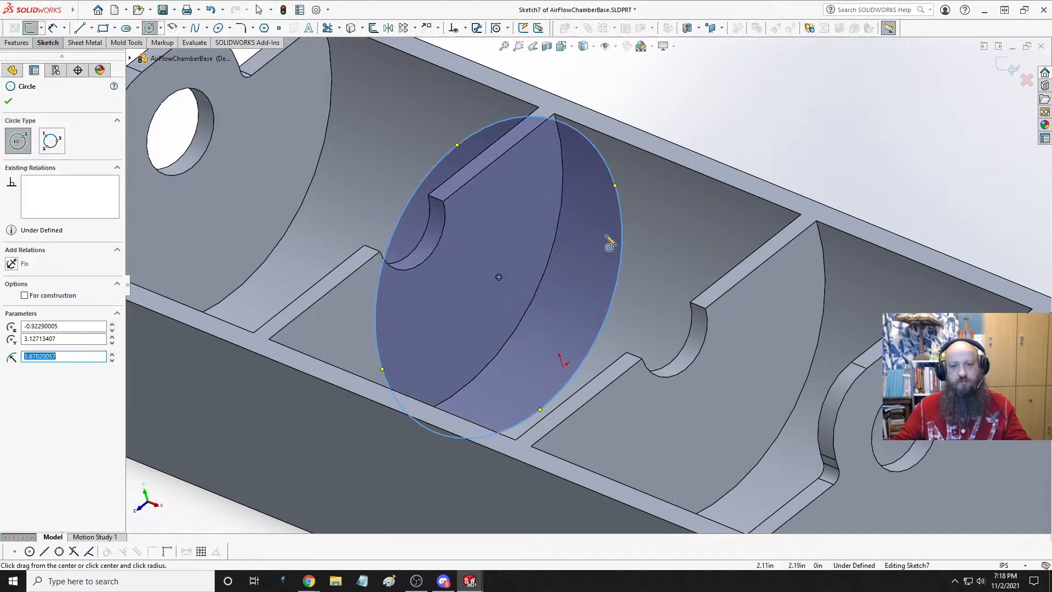
key(Escape)
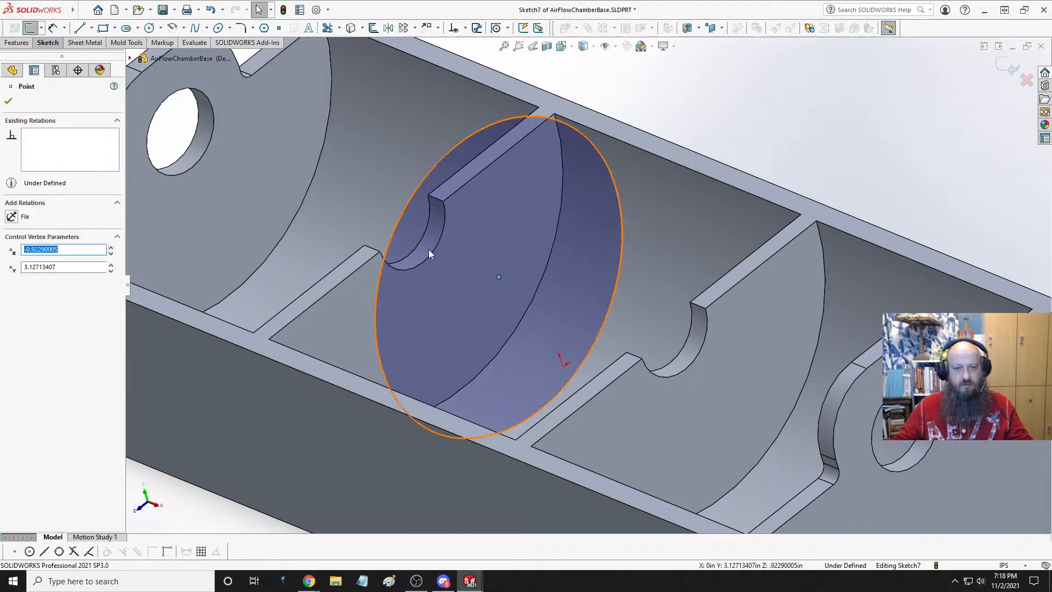
- Make the circle's center concentric with the curved notch edge of the divider wall
ctrl+click(430, 255)
click(463, 206)
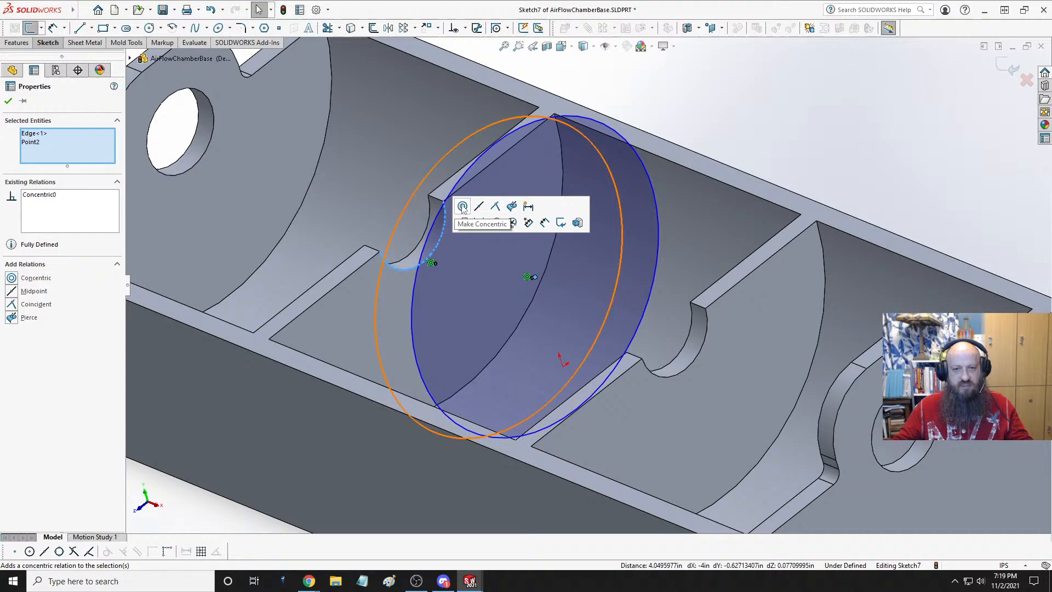
key(Escape)
- Dimension the circle between the divider walls to a diameter of 8 in
mouse_move(574, 258)
middle_down()
mouse_move(585, 241)
mouse_move(606, 263)
mouse_move(578, 262)
middle_up()
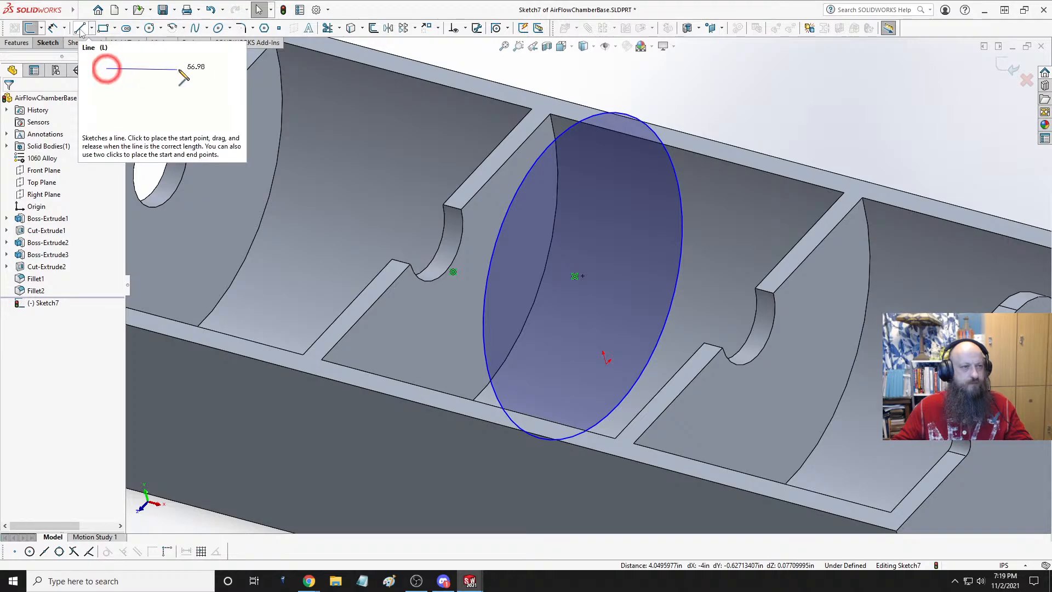
click(53, 28)
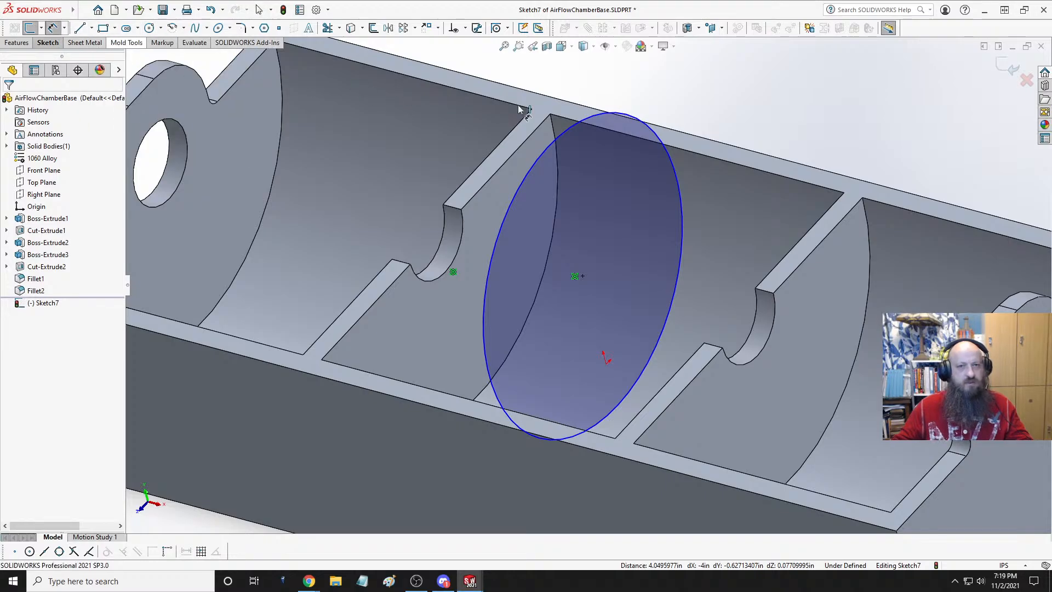
click(637, 120)
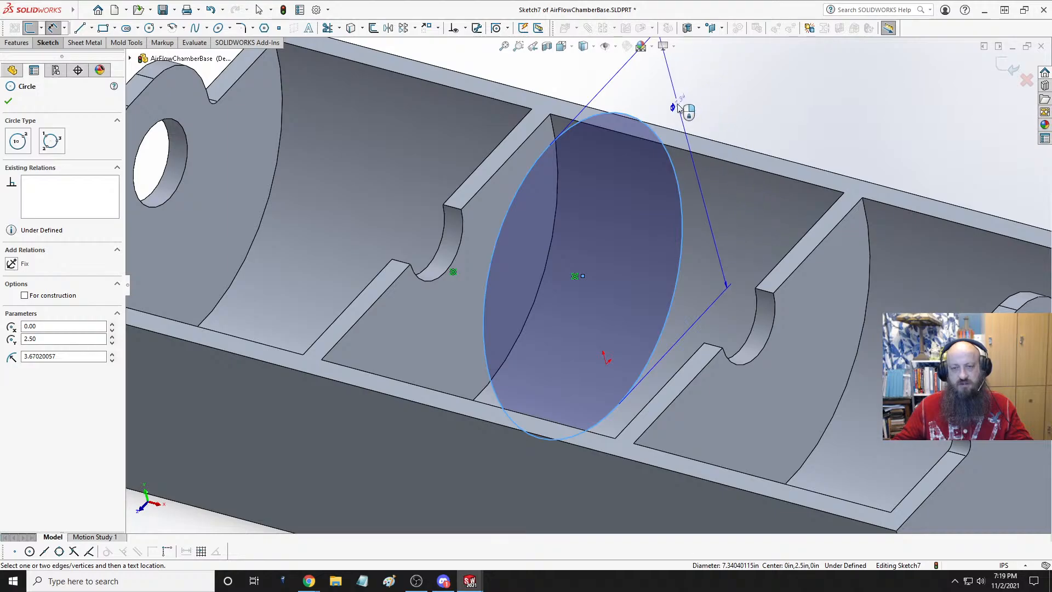
click(740, 85)
text(8)
key(Return)
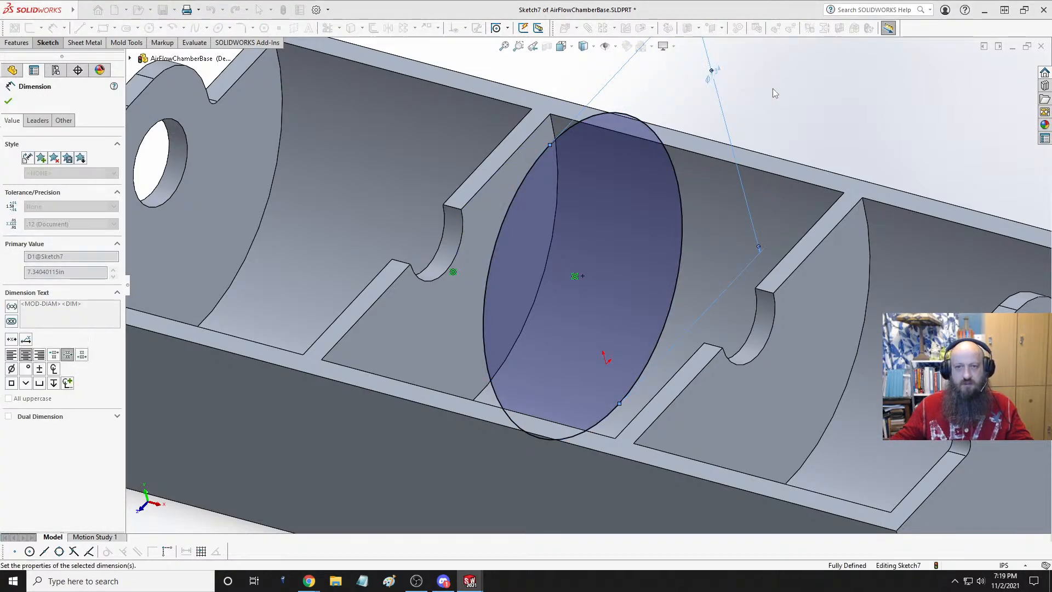
- Draw a horizontal line through the circle's center across its full diameter and trim away the upper half of the circle
key(f)
mouse_move(623, 196)
middle_down()
mouse_move(669, 134)
mouse_move(622, 247)
mouse_move(636, 192)
mouse_move(603, 208)
mouse_move(569, 187)
mouse_move(577, 193)
middle_up()
key(space)
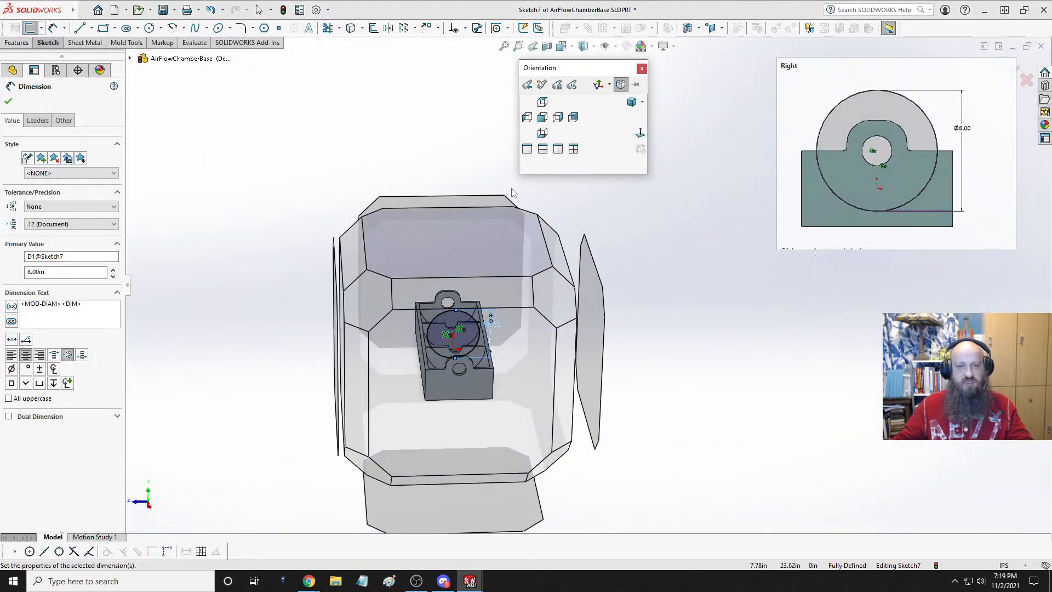
click(461, 151)
scroll(521, 182, up, 2)
middle_drag(520, 186, 693, 250)
scroll(601, 259, down, 1)
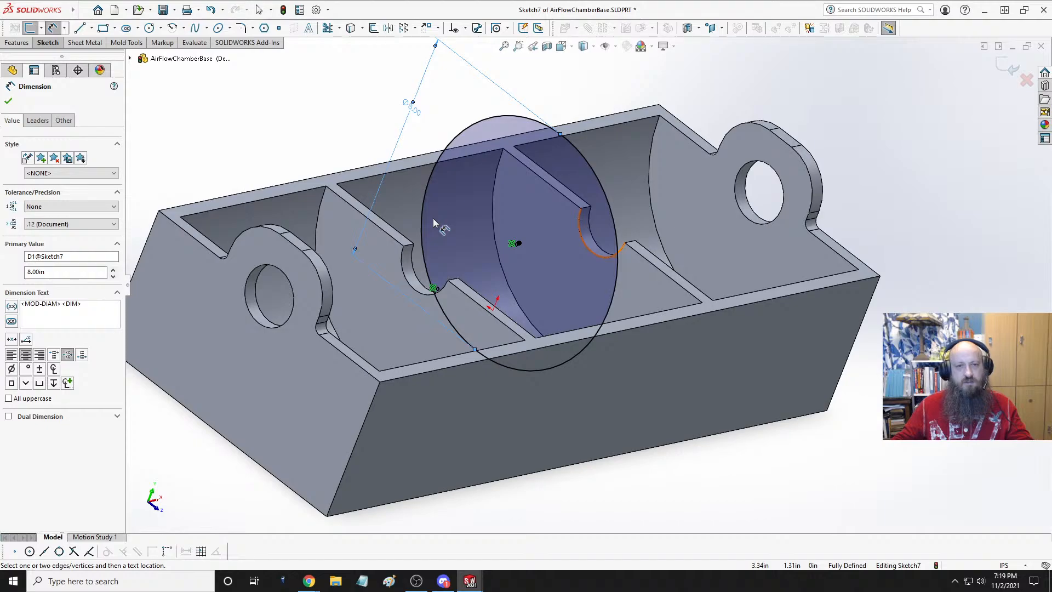
key(Escape)
key(l)
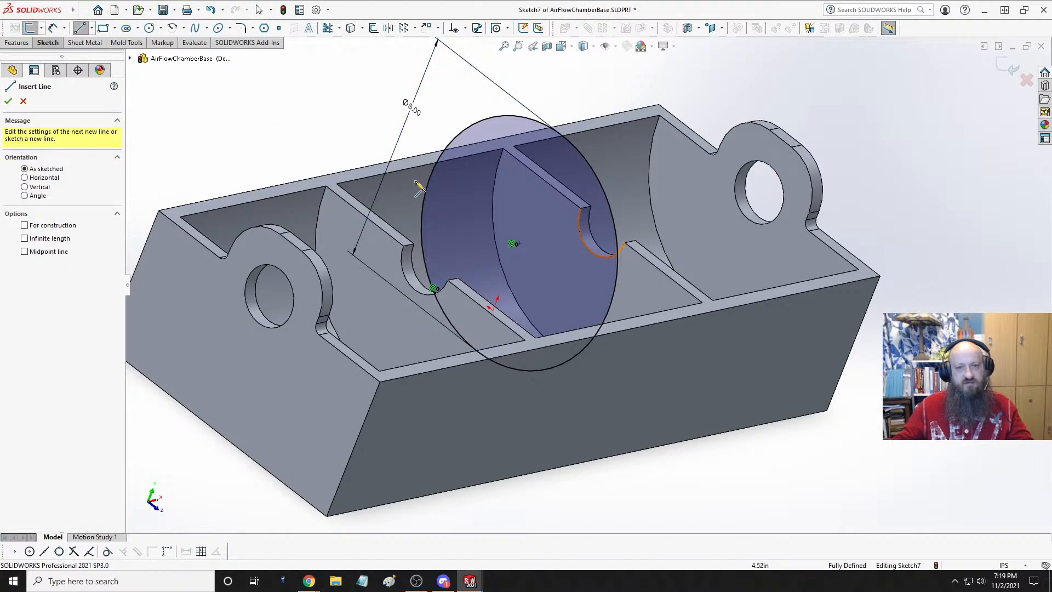
click(432, 175)
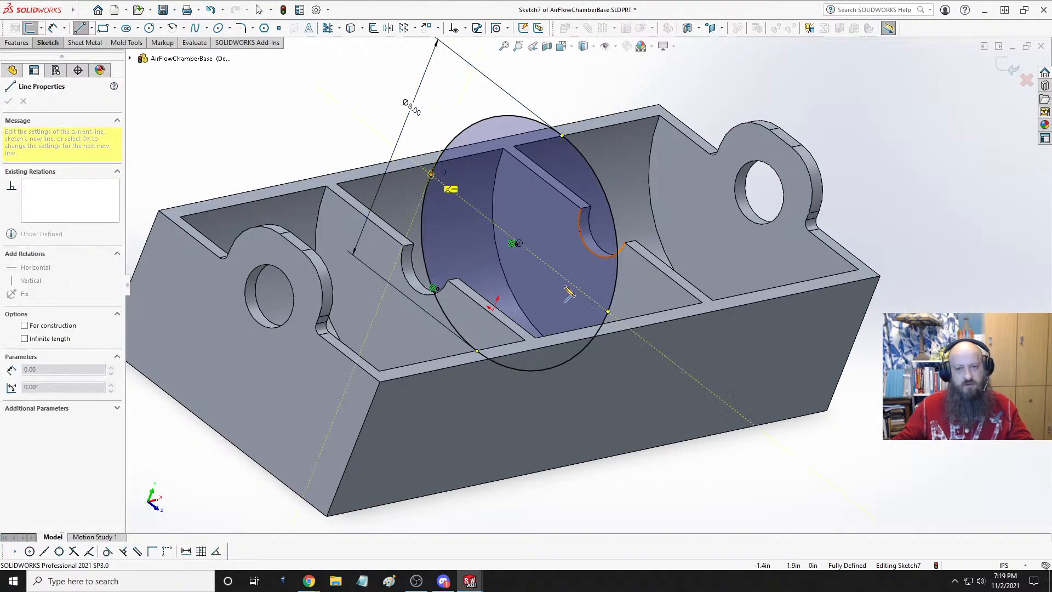
click(609, 310)
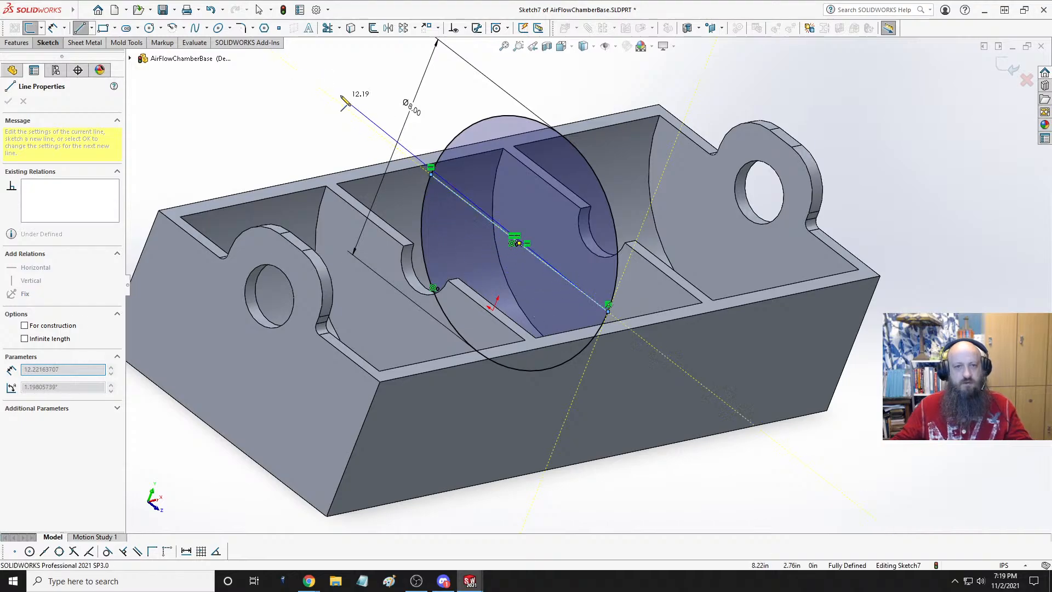
key(Escape)
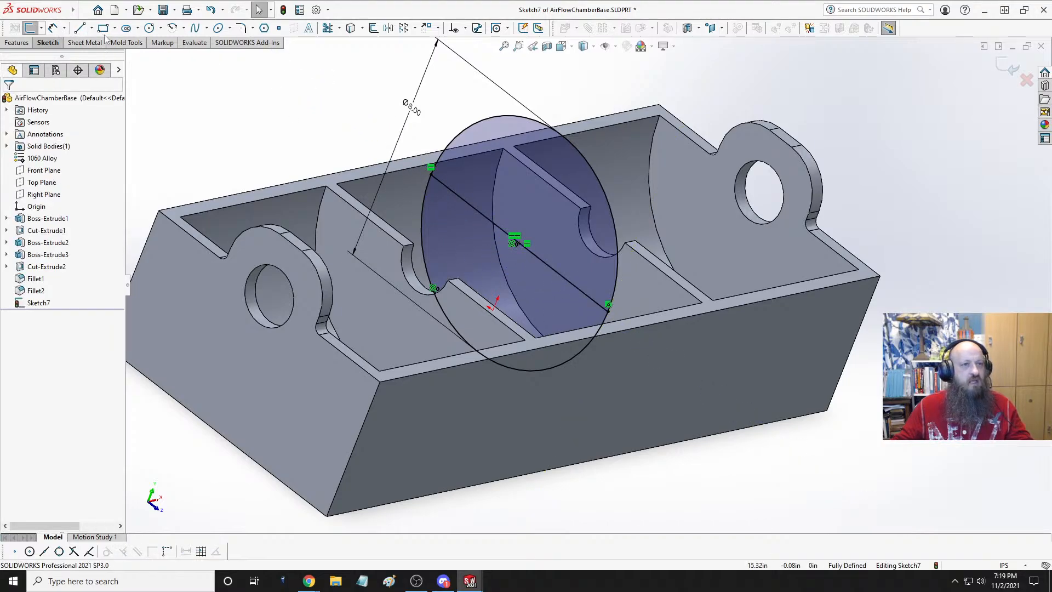
click(328, 27)
drag(496, 107, 492, 132)
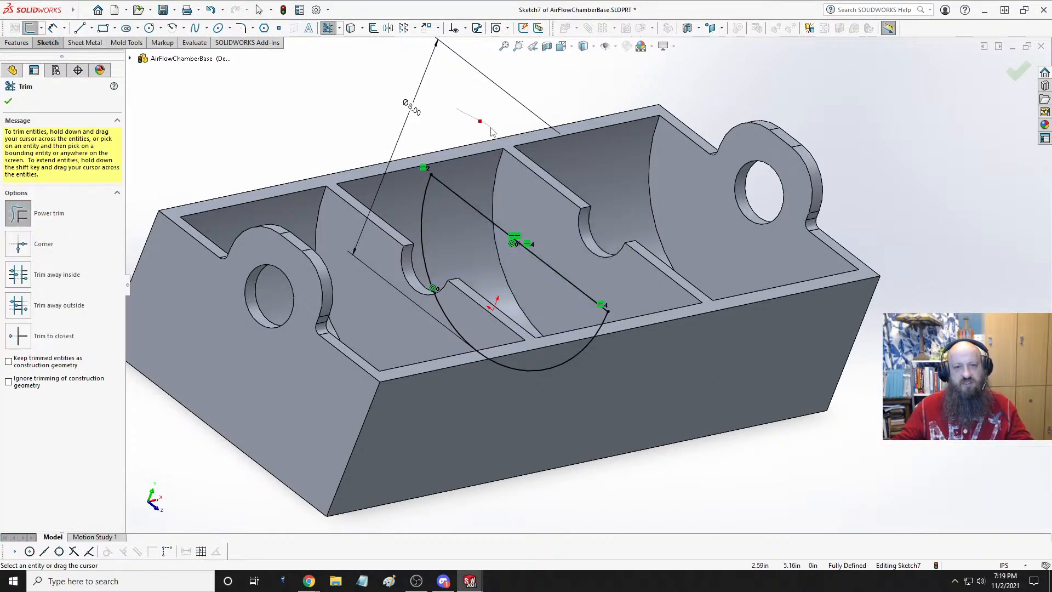
- Offset the half-circle profile, both its arc and its straight line, inward by 0.25 in
key(Escape)
middle_drag(436, 150, 521, 197)
middle_drag(512, 207, 518, 204)
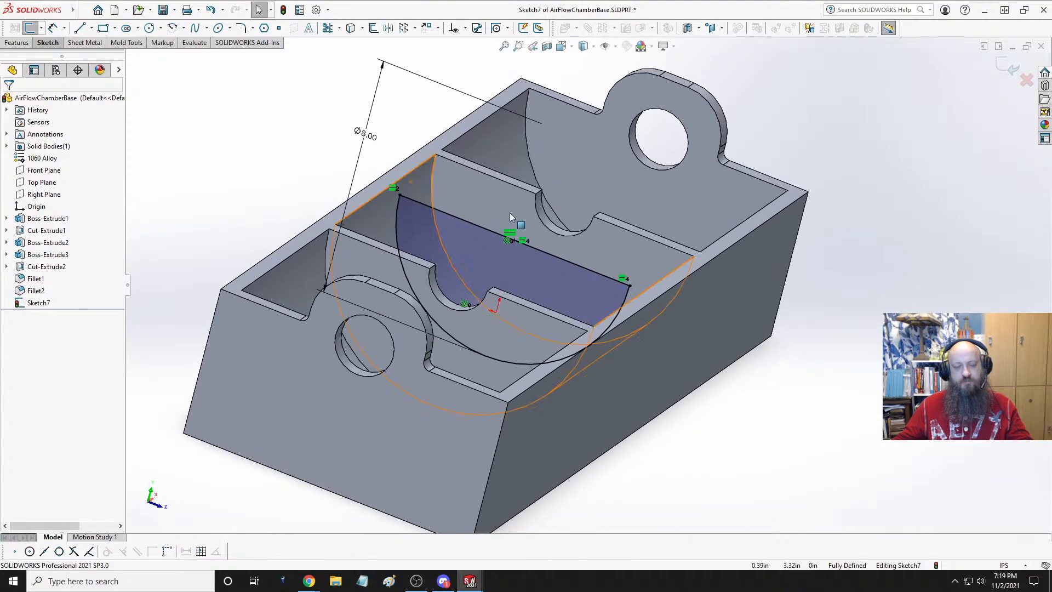
middle_drag(480, 238, 441, 268)
scroll(442, 267, down, 1)
scroll(509, 261, down, 1)
mouse_move(508, 262)
middle_down()
mouse_move(495, 279)
mouse_move(499, 247)
mouse_move(512, 245)
mouse_move(518, 263)
middle_up()
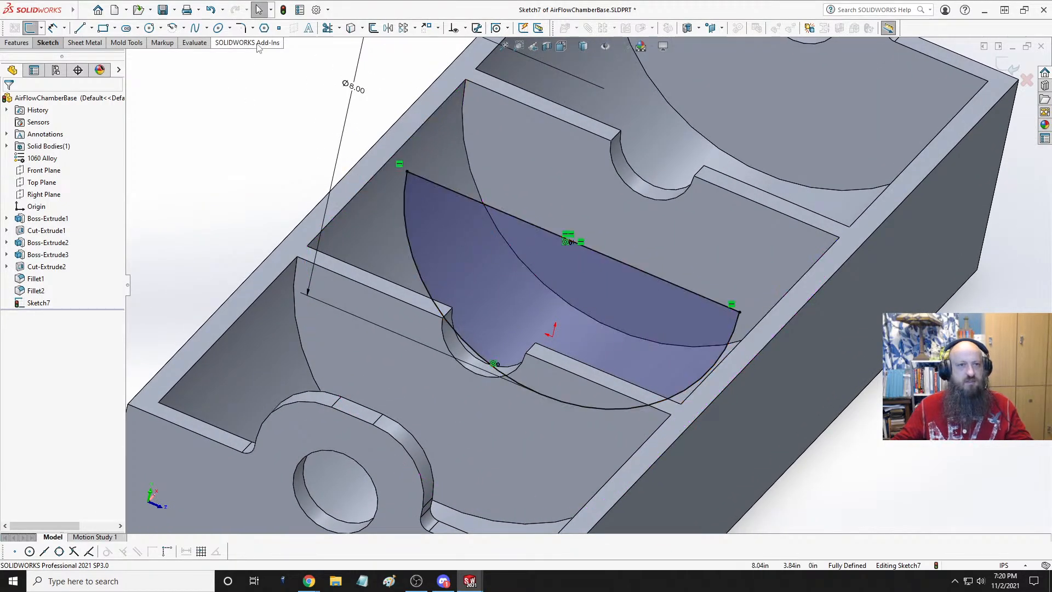
click(373, 29)
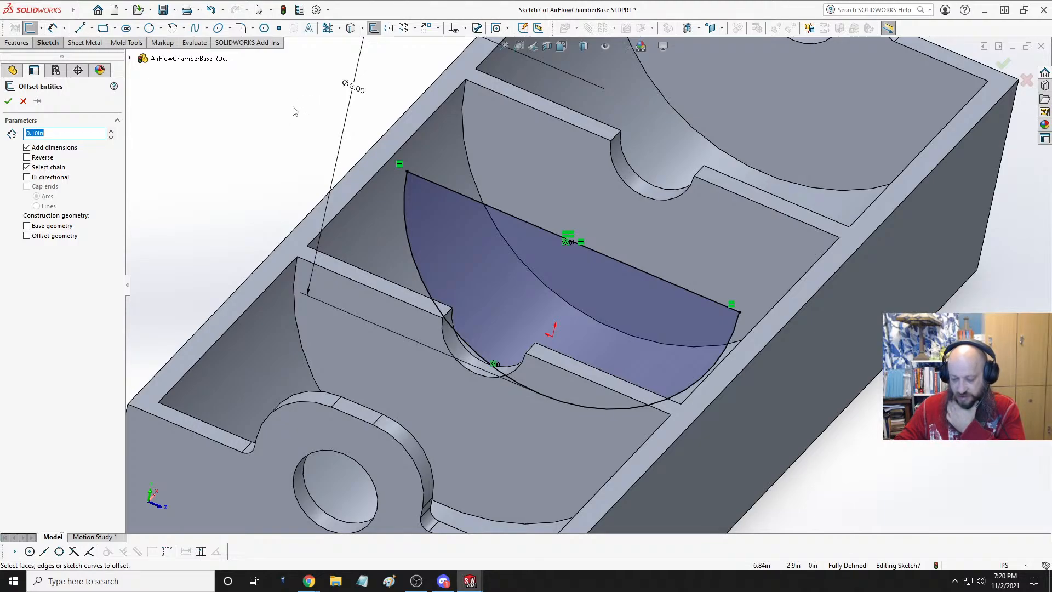
text(.)
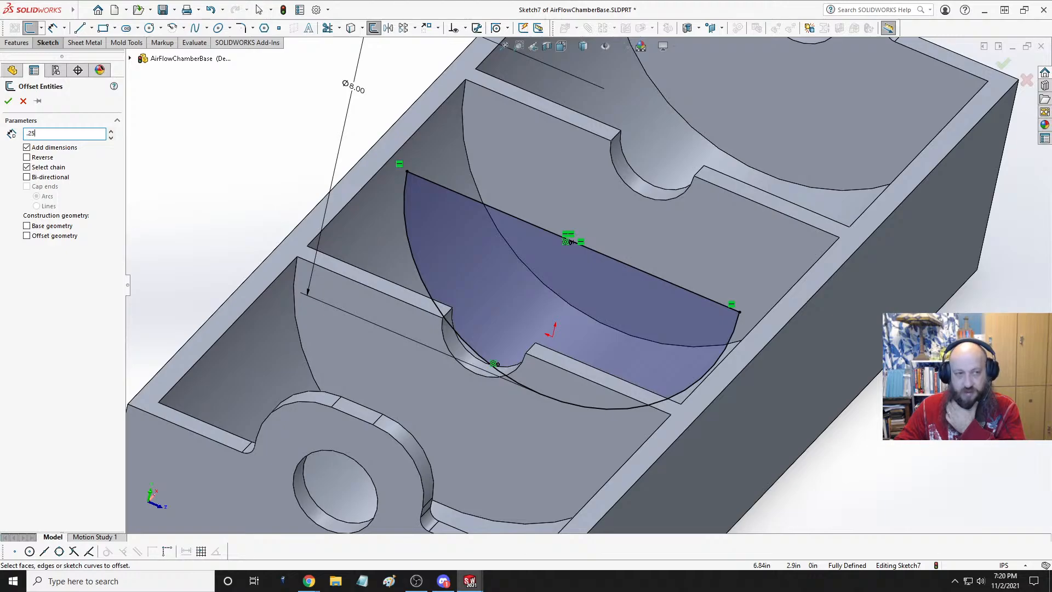
text(25)
key(Return)
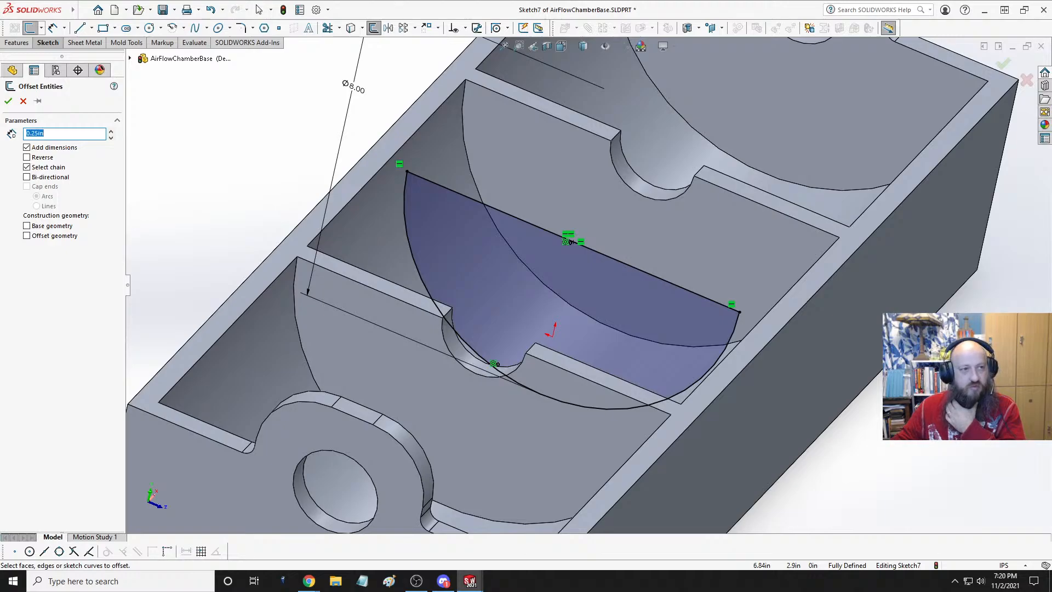
click(501, 218)
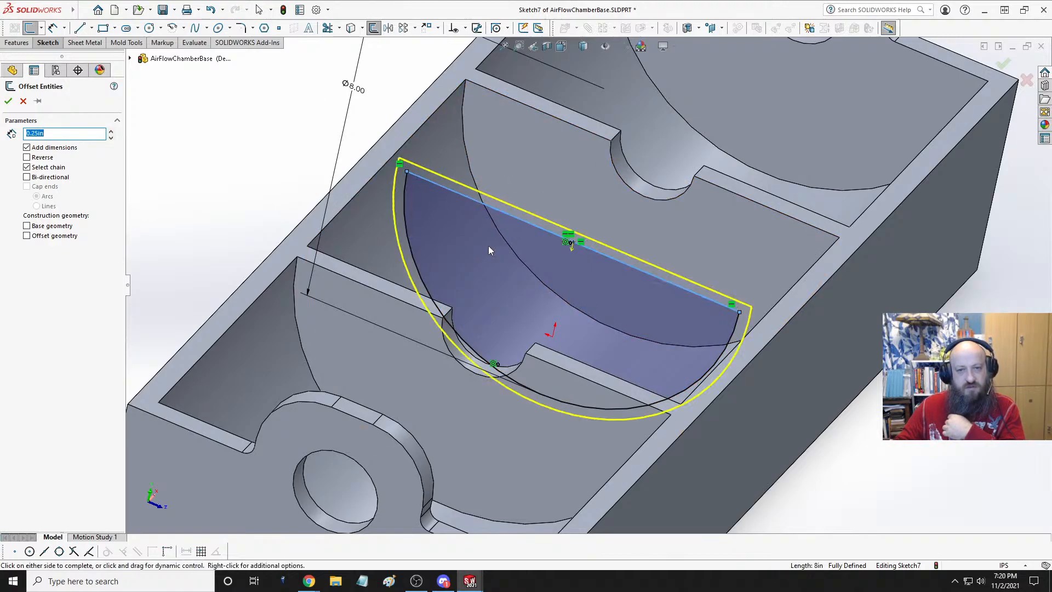
click(26, 157)
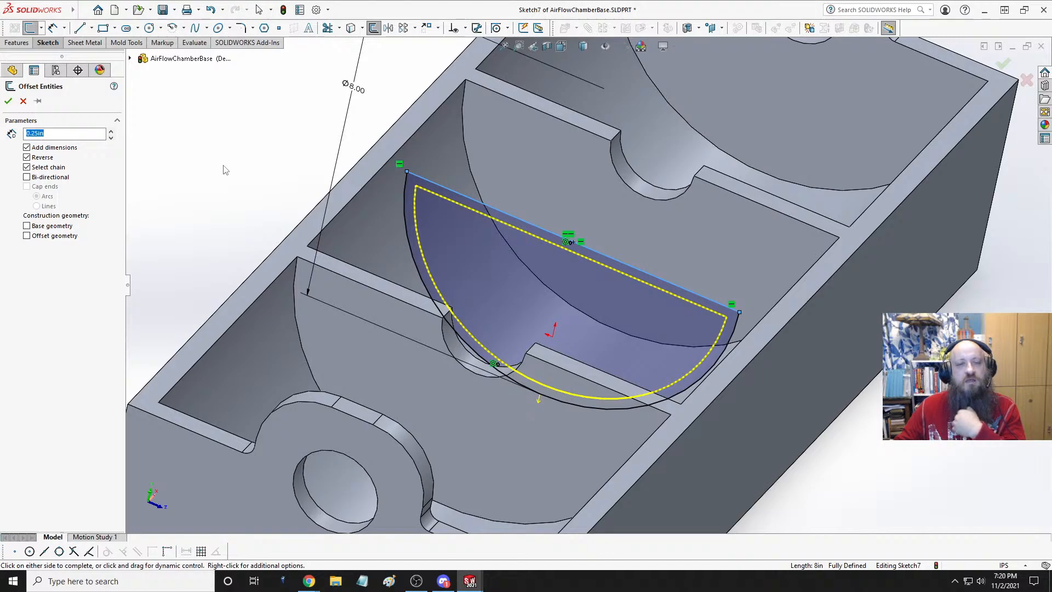
click(8, 101)
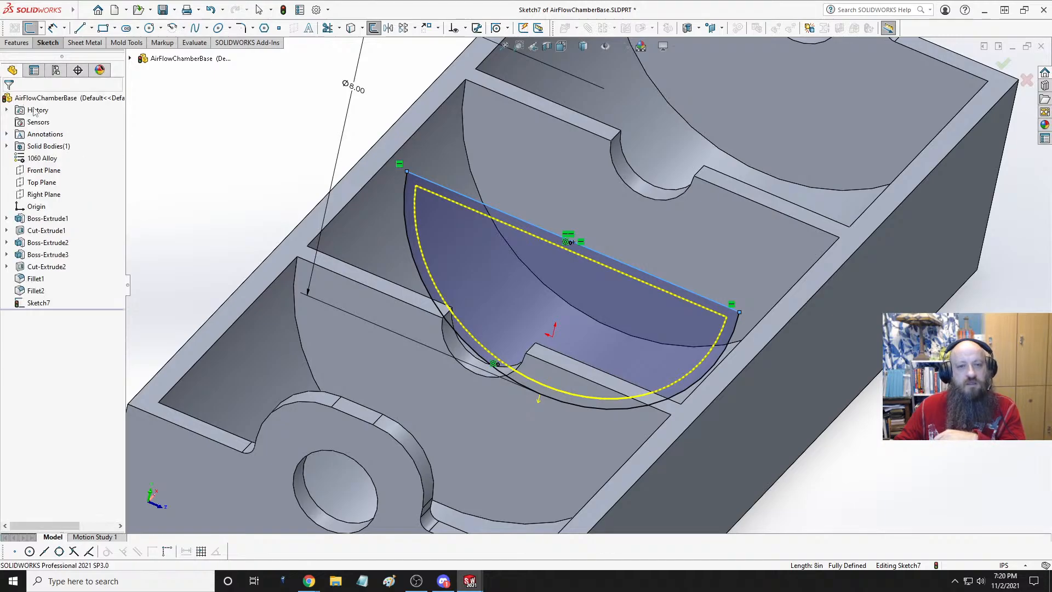
- Convert the outer half-circle arc and its straight line to construction geometry
click(445, 189)
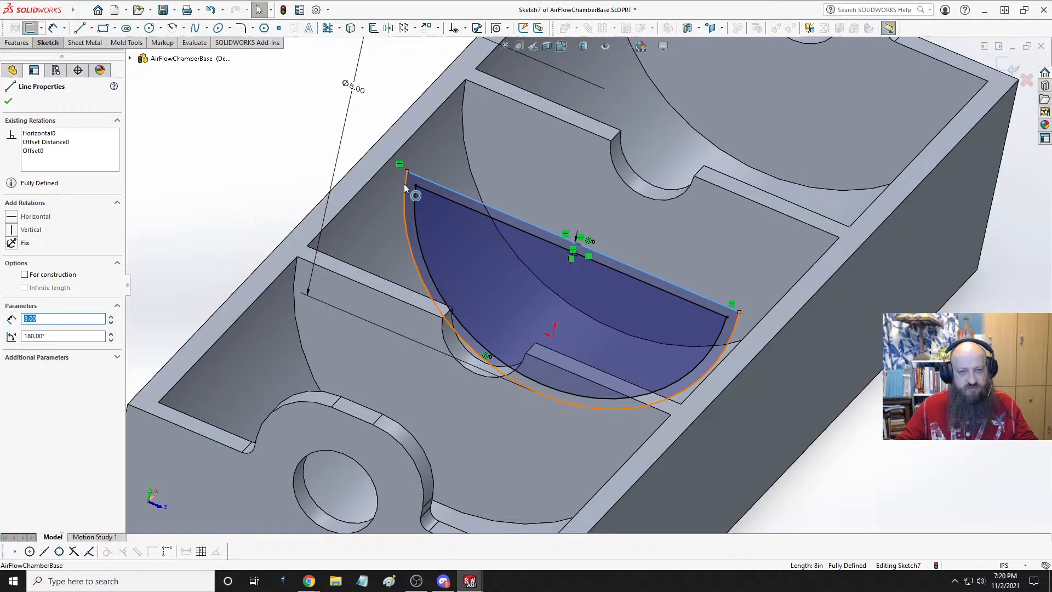
ctrl+click(736, 326)
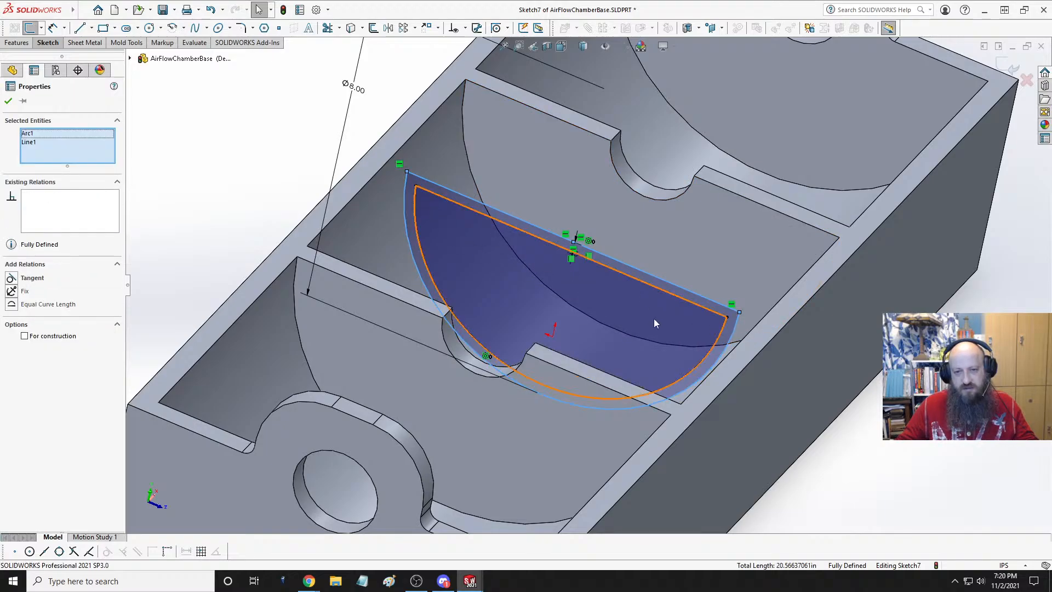
click(24, 336)
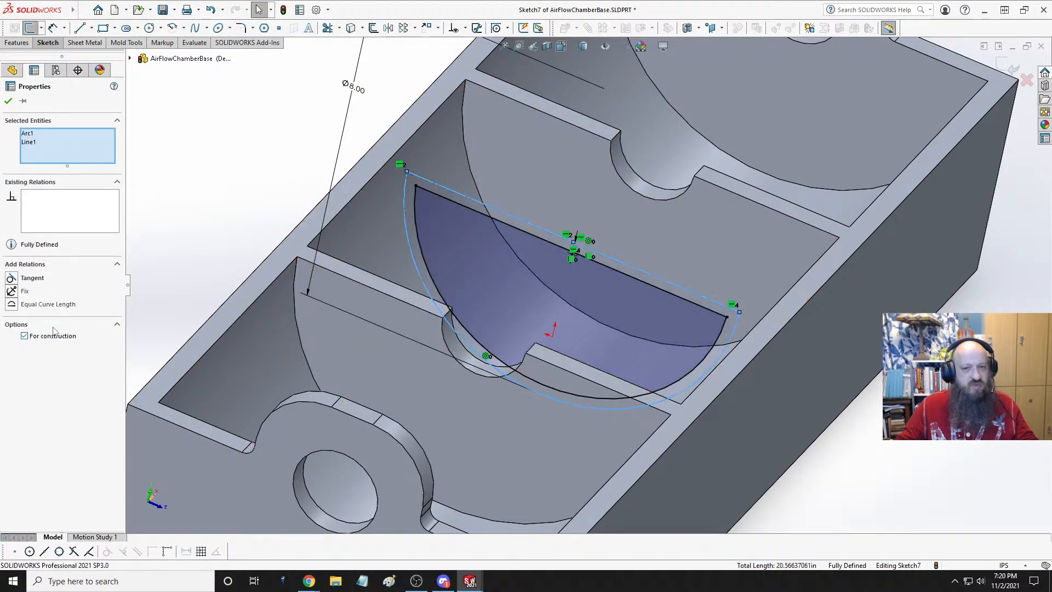
click(224, 197)
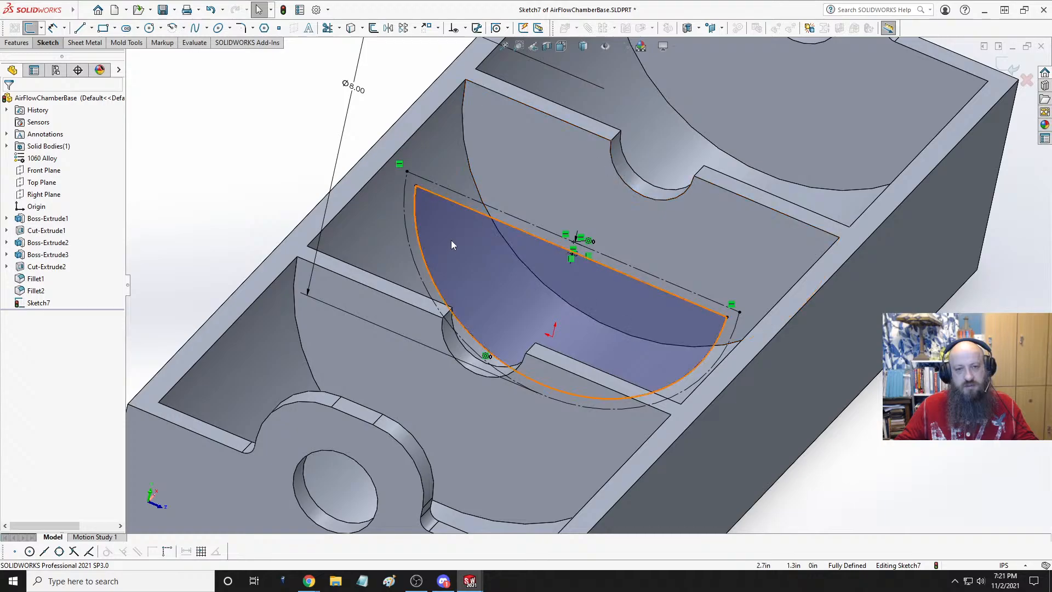
- Draw a vertical centerline from the midpoint of the inner profile's straight edge down to the inner arc
mouse_move(451, 240)
middle_down()
mouse_move(451, 214)
mouse_move(453, 236)
mouse_move(455, 222)
middle_up()
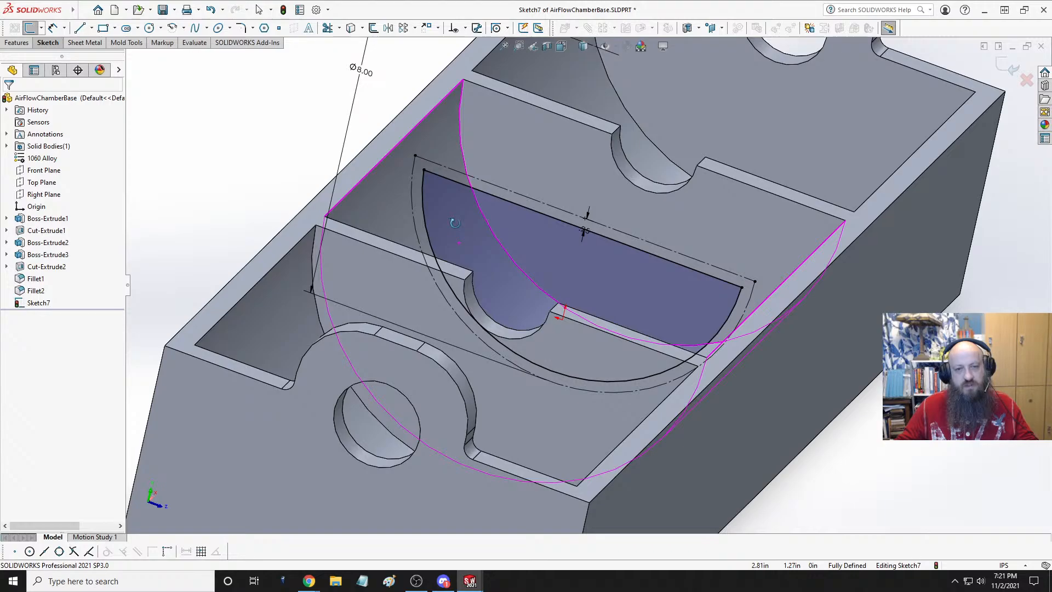
scroll(490, 229, up, 1)
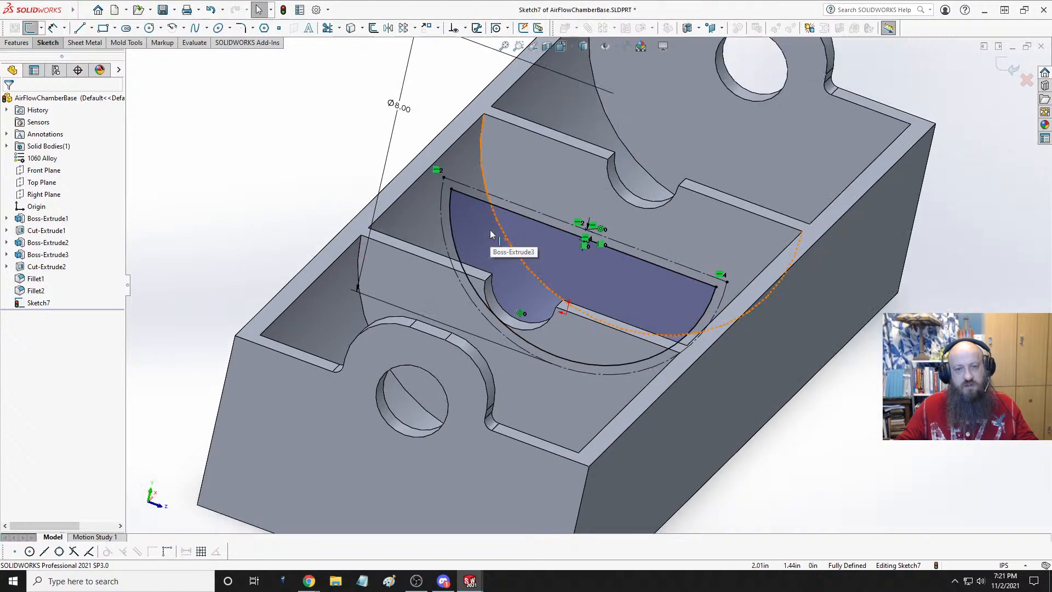
scroll(491, 230, down, 2)
scroll(508, 235, up, 5)
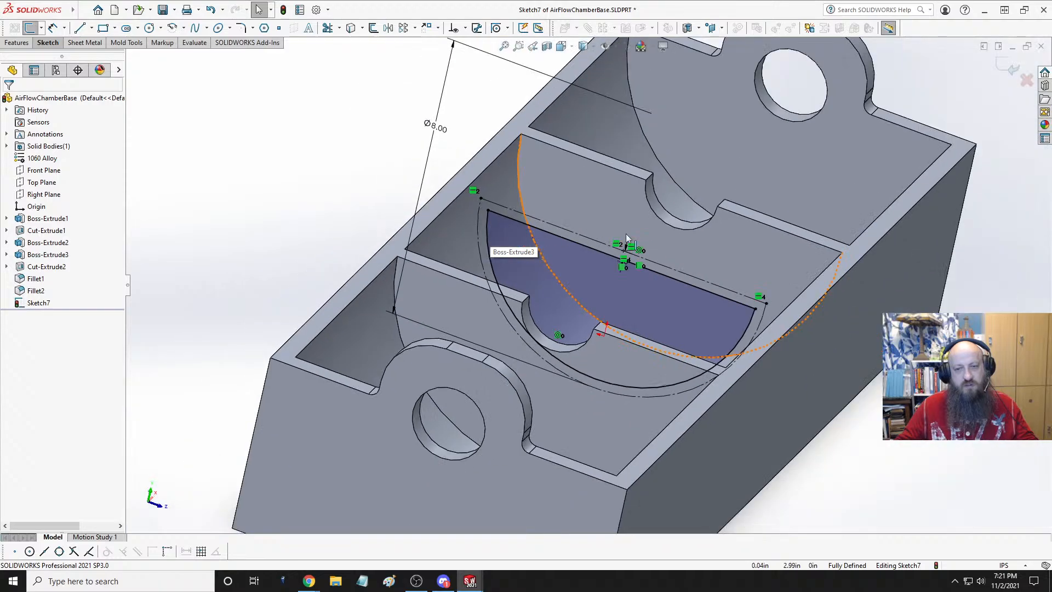
middle_drag(508, 235, 591, 320)
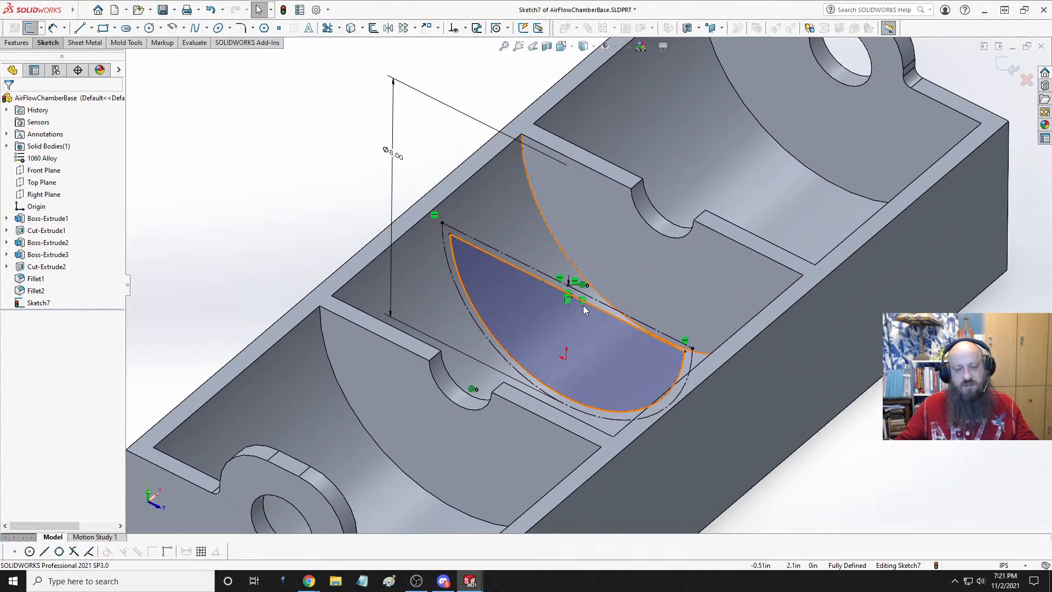
click(92, 29)
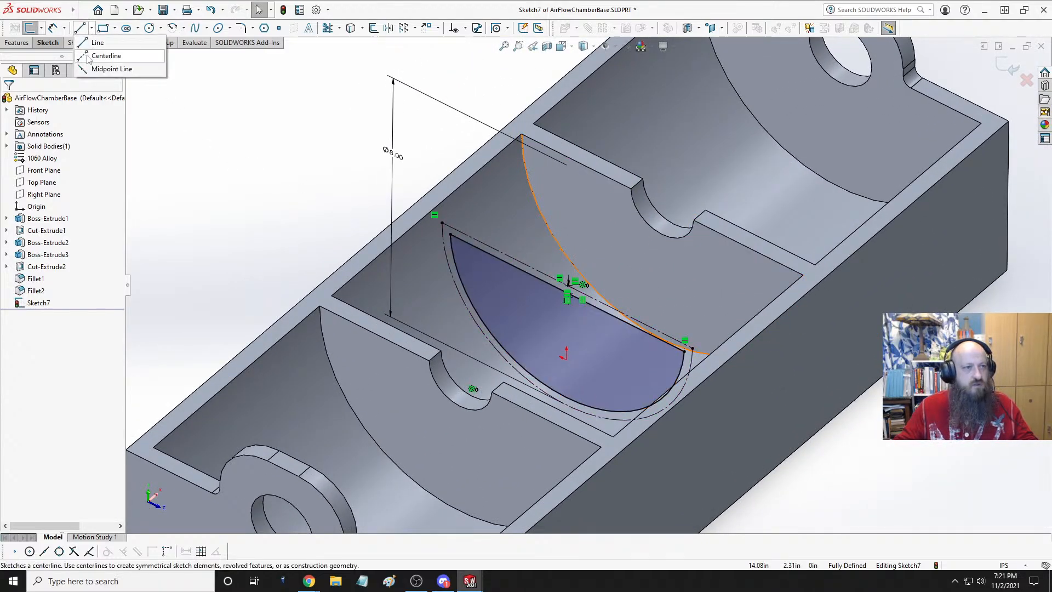
click(99, 54)
scroll(599, 303, down, 3)
scroll(600, 303, down, 1)
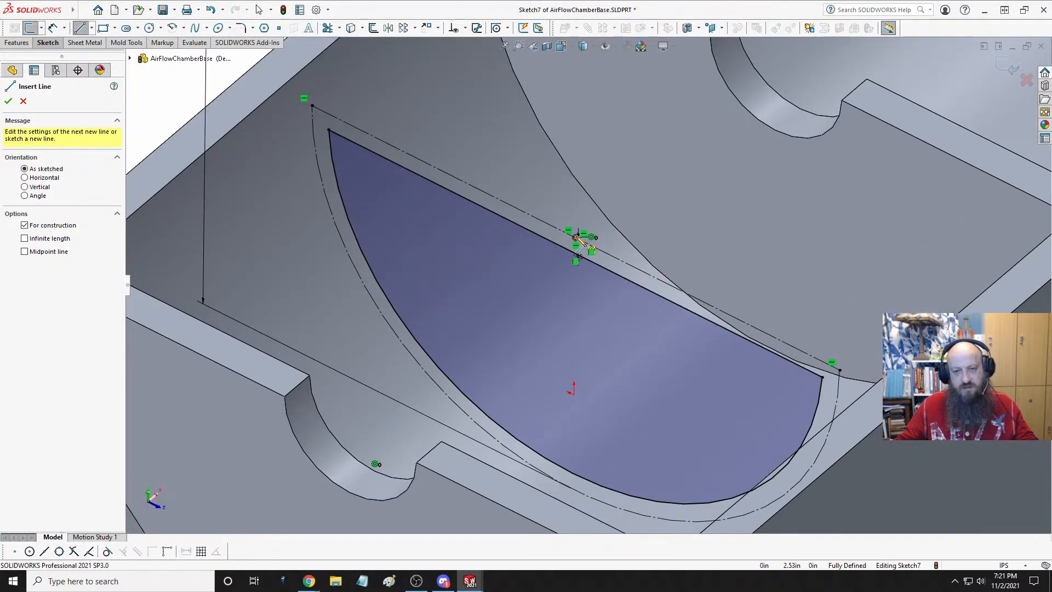
click(576, 253)
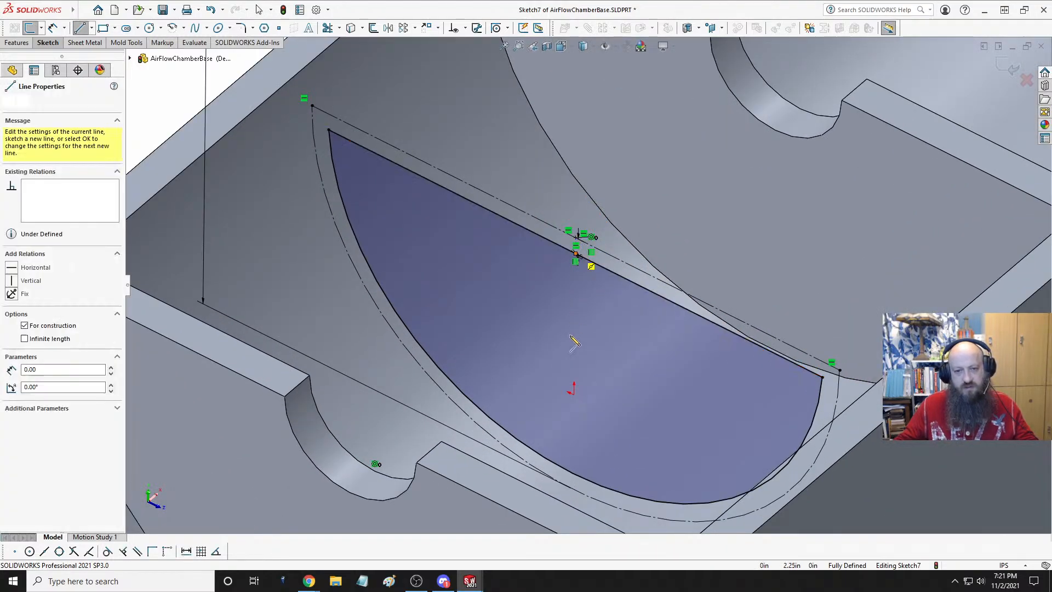
click(573, 472)
key(Escape)
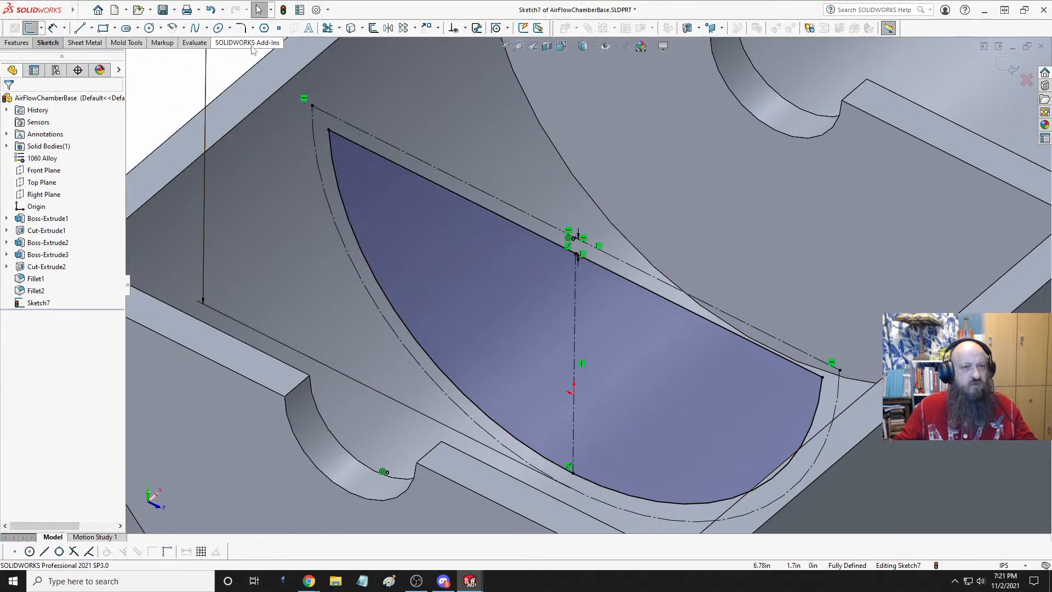
- Offset the vertical centerline 0.125 in bi-directionally to outline a rib through the middle of the half circle
click(373, 28)
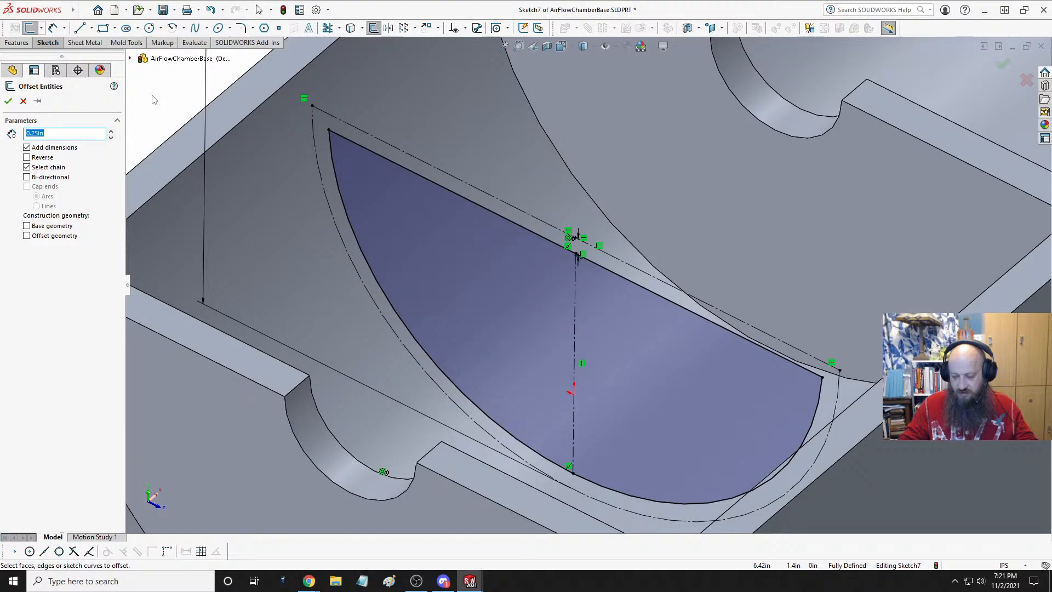
text(.)
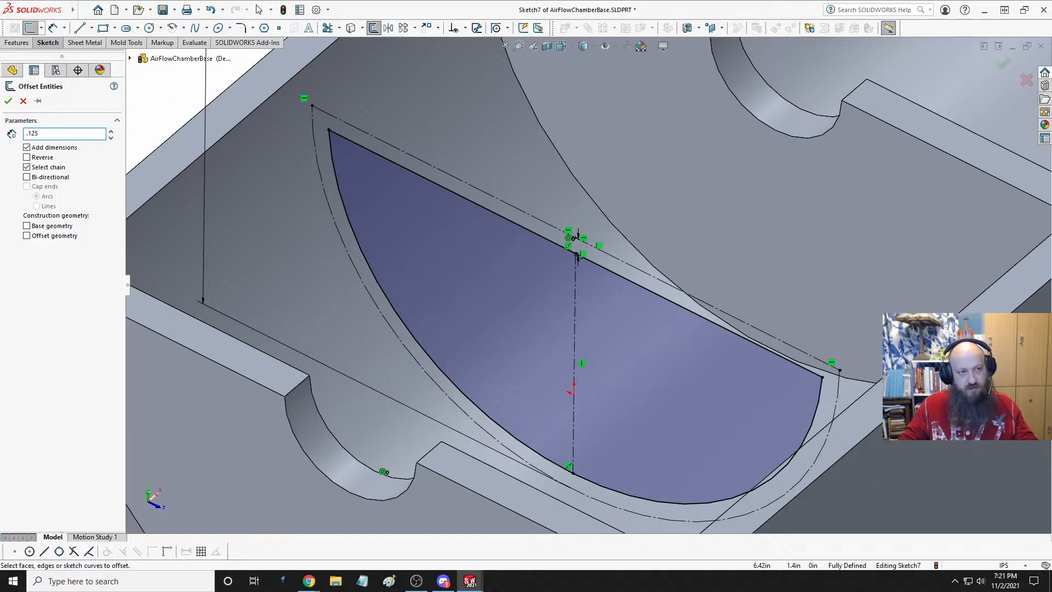
key(Return)
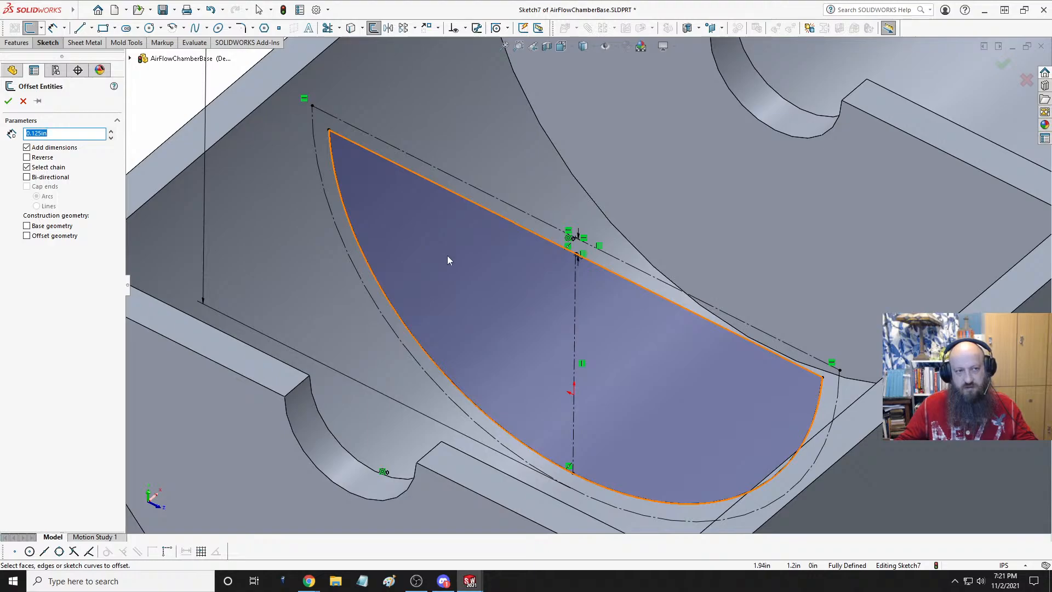
click(575, 324)
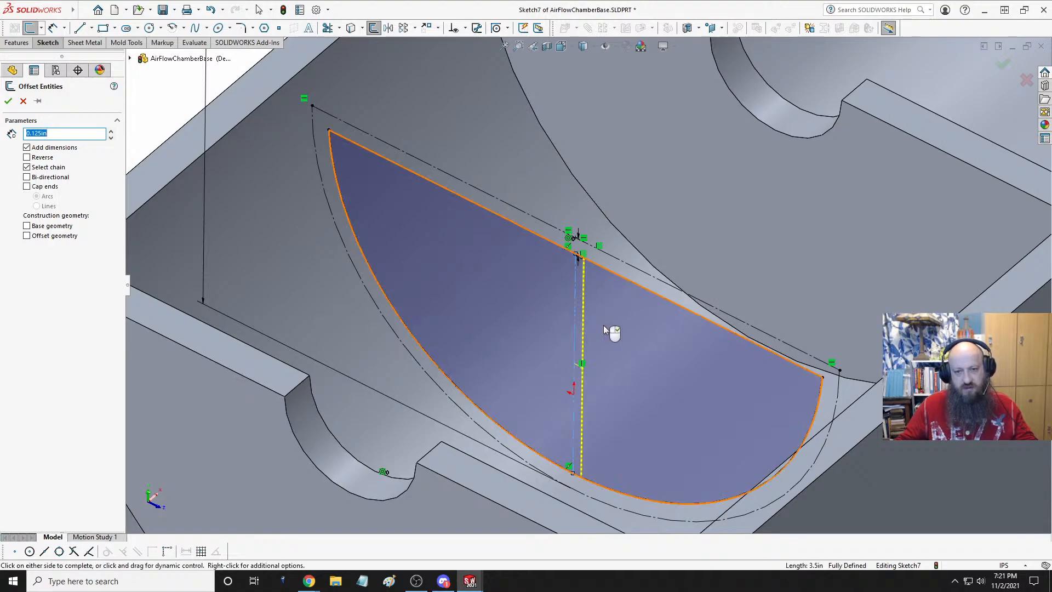
click(54, 178)
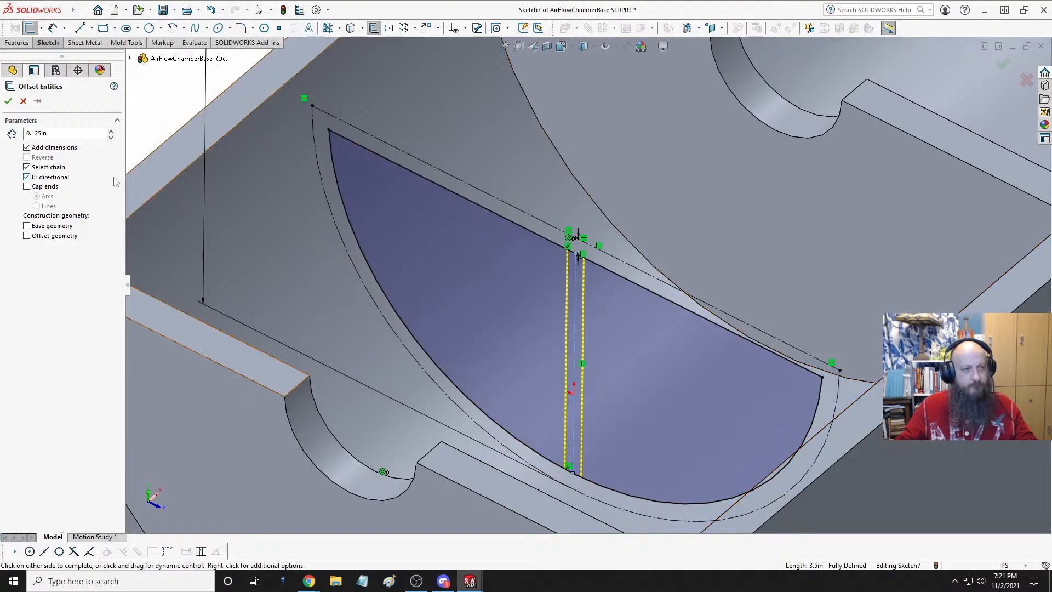
click(8, 101)
- Draw two diagonal centerlines from the midpoint of the inner straight edge to the inner arc, one on each side of the vertical centerline
scroll(576, 244, up, 3)
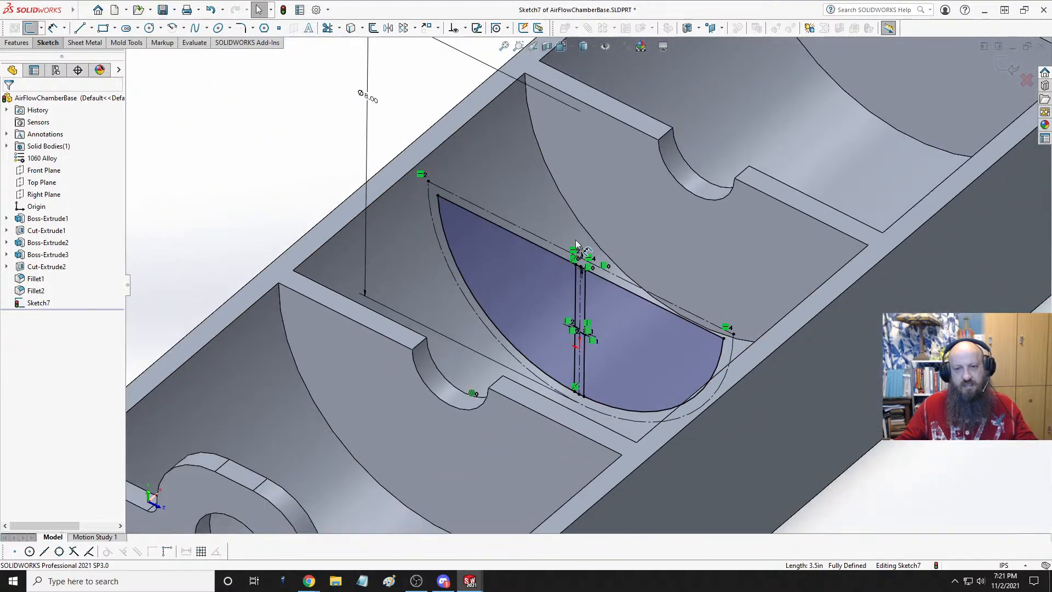
mouse_move(576, 243)
middle_down()
mouse_move(568, 238)
mouse_move(639, 213)
mouse_move(587, 244)
middle_up()
scroll(745, 268, down, 2)
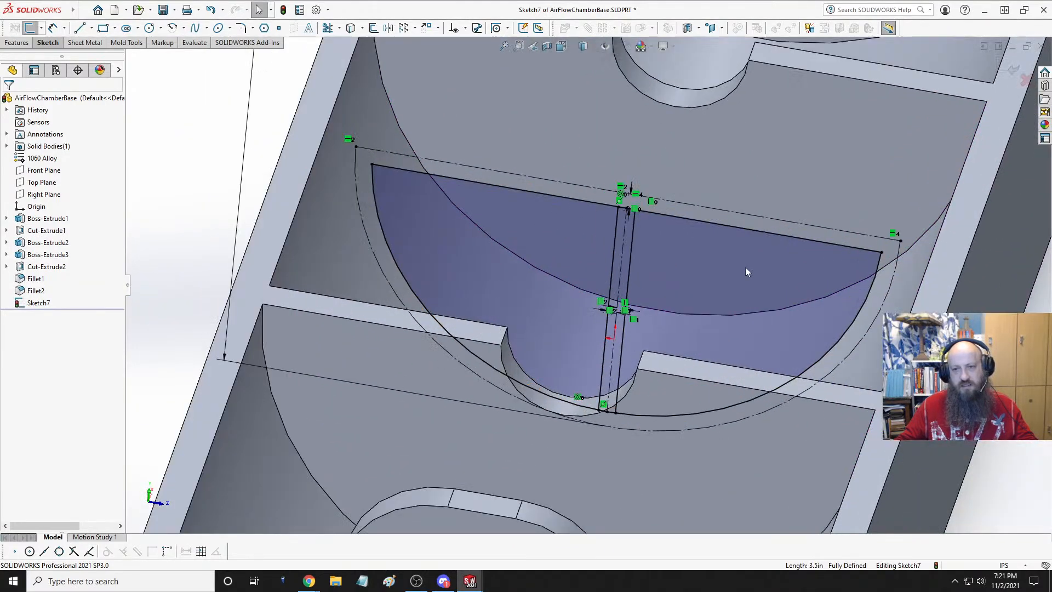
scroll(746, 272, down, 1)
click(91, 28)
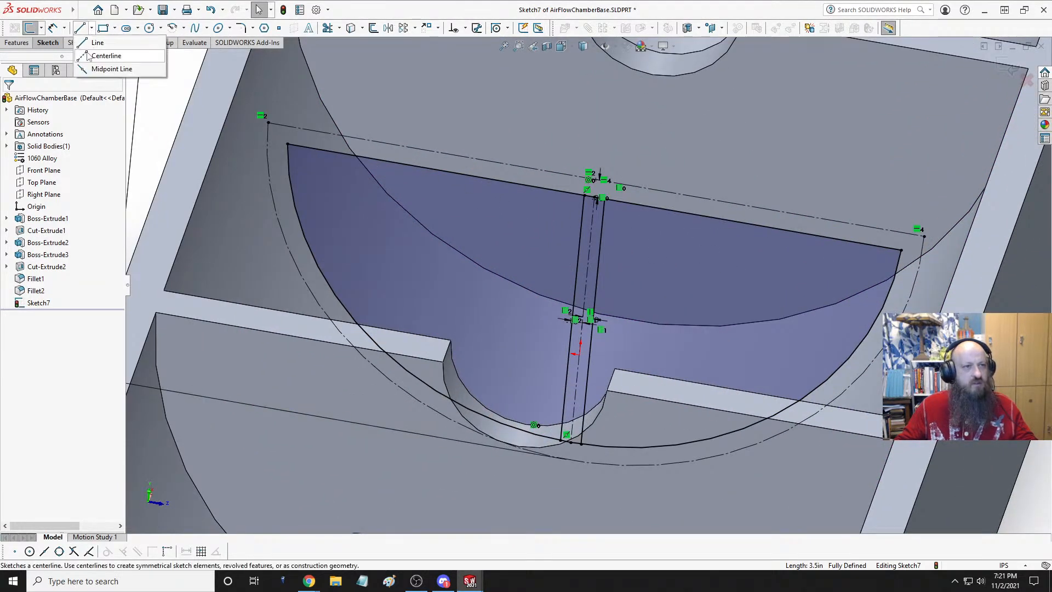
click(88, 56)
click(603, 198)
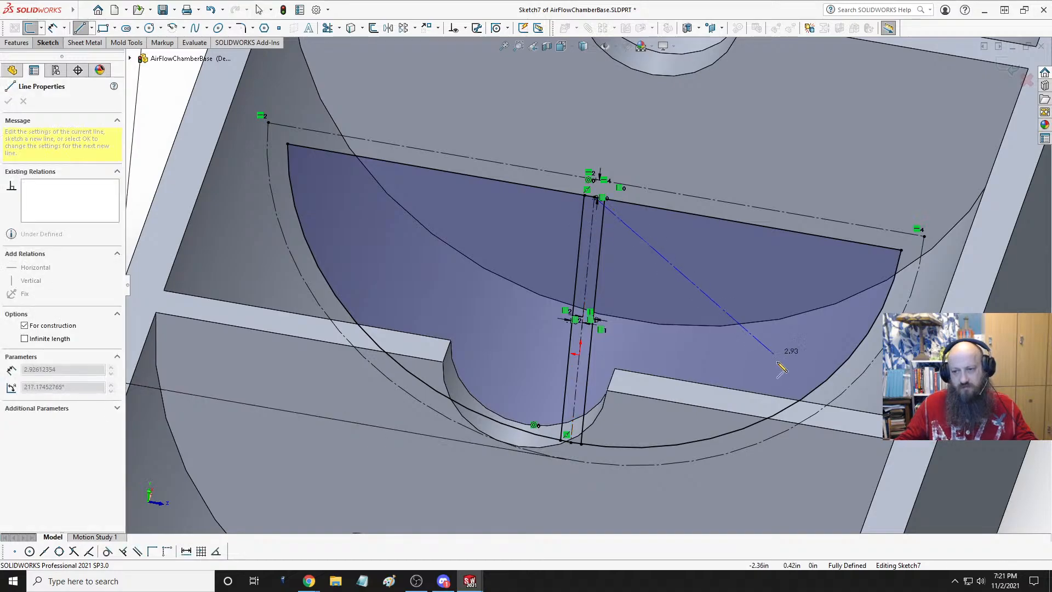
click(811, 391)
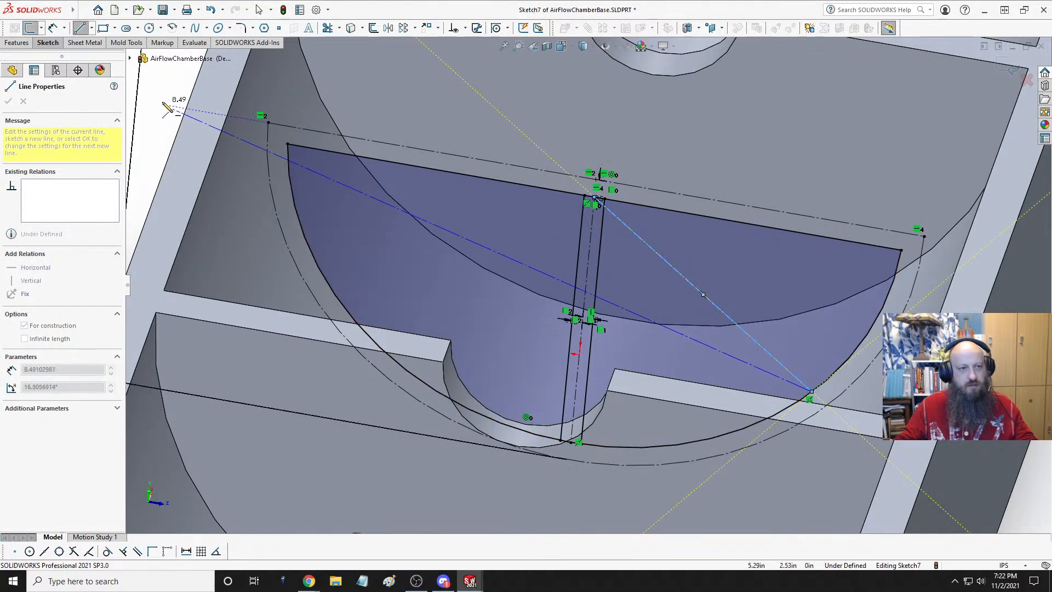
key(Escape)
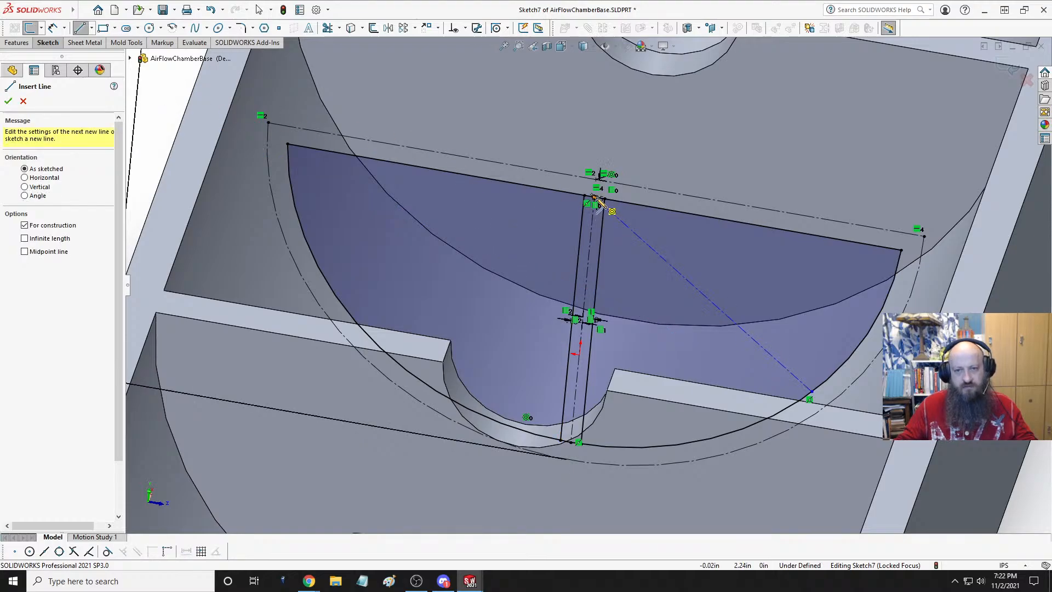
click(596, 199)
click(343, 306)
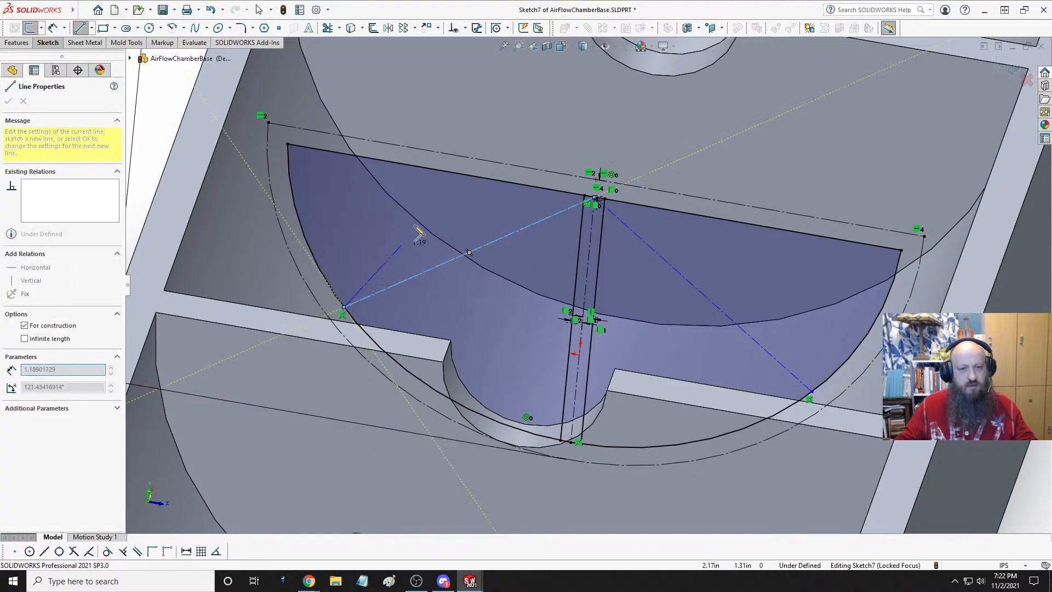
key(Escape)
key(Escape)
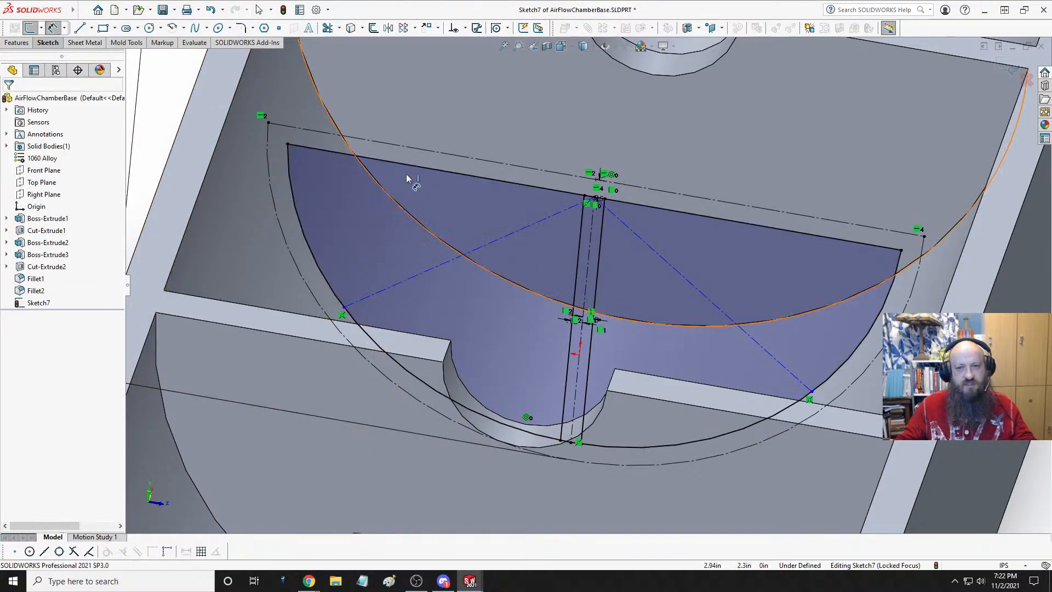
- Dimension the angle between the vertical centerline and the left diagonal centerline to 45 degrees
click(592, 244)
click(524, 230)
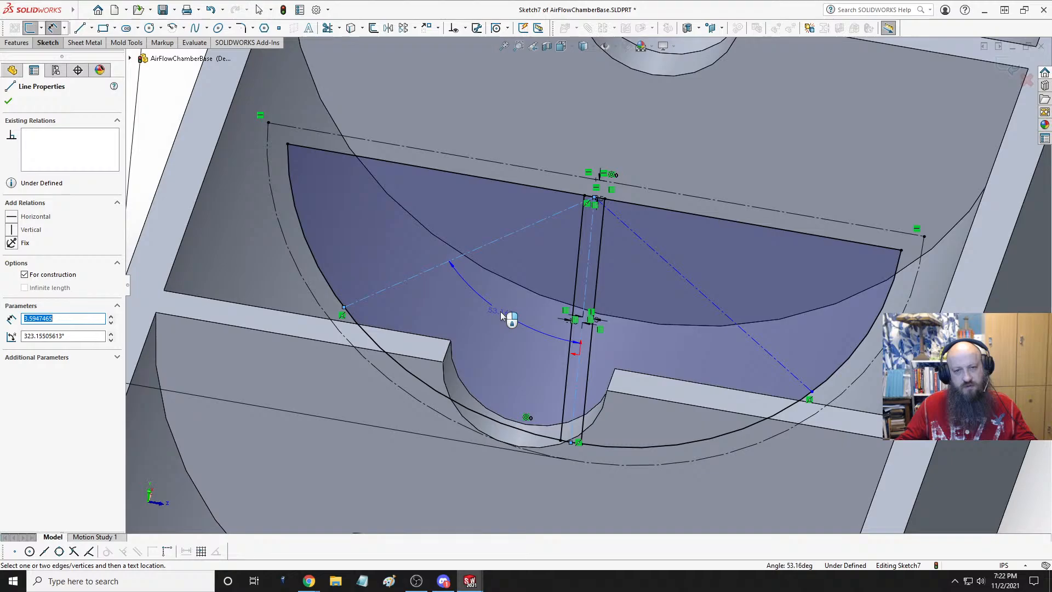
click(501, 311)
text(45)
key(Return)
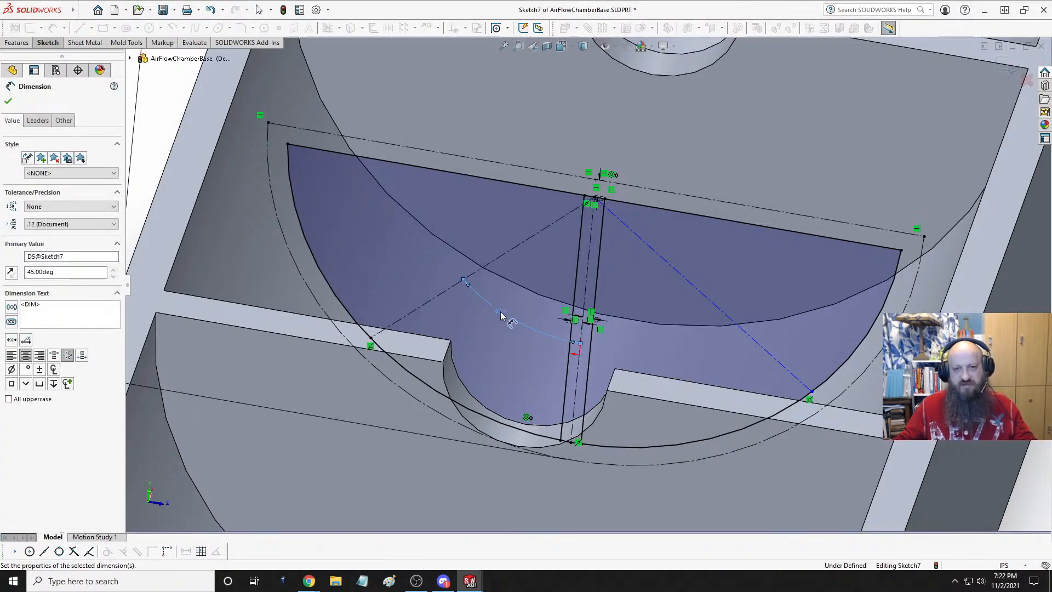
- Dimension the angle between the vertical centerline and the right diagonal centerline to 45 degrees
click(589, 271)
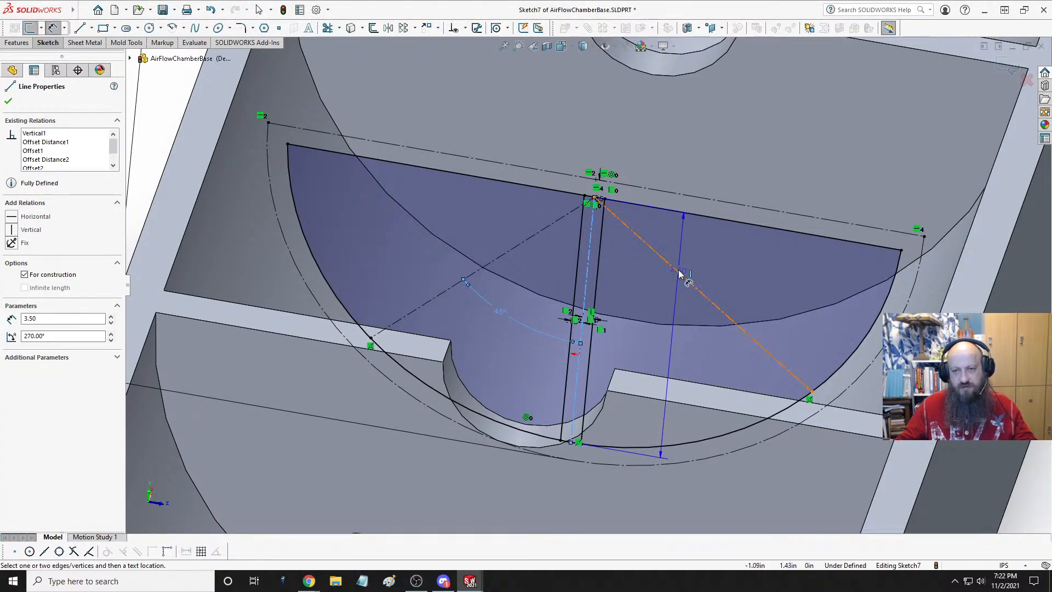
click(682, 276)
click(650, 301)
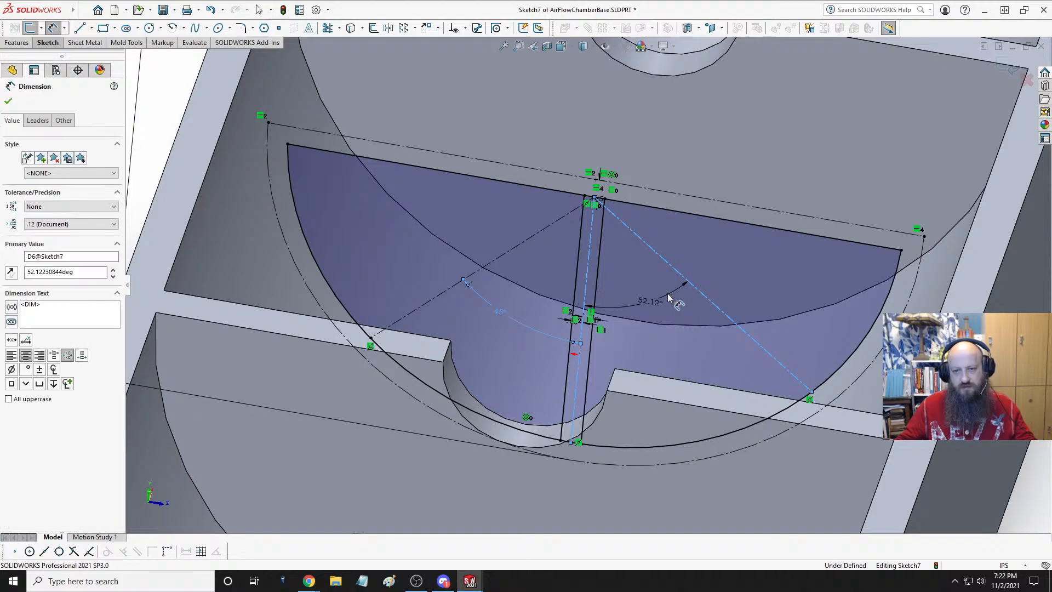
text(45)
key(Return)
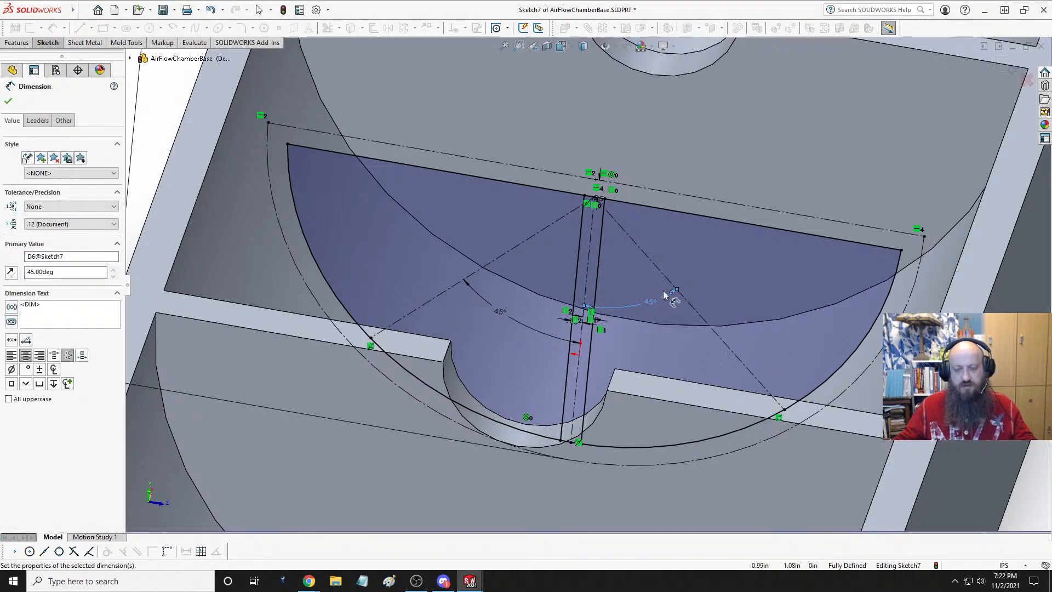
key(Escape)
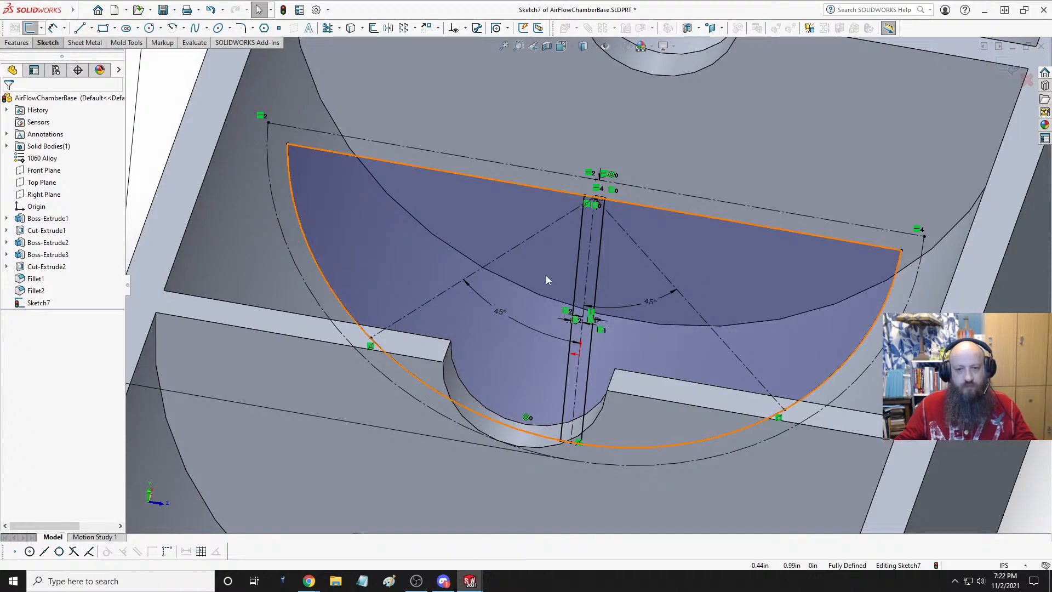
- Offset both diagonal centerlines 0.125 in bi-directionally to outline the two diagonal ribs
click(373, 28)
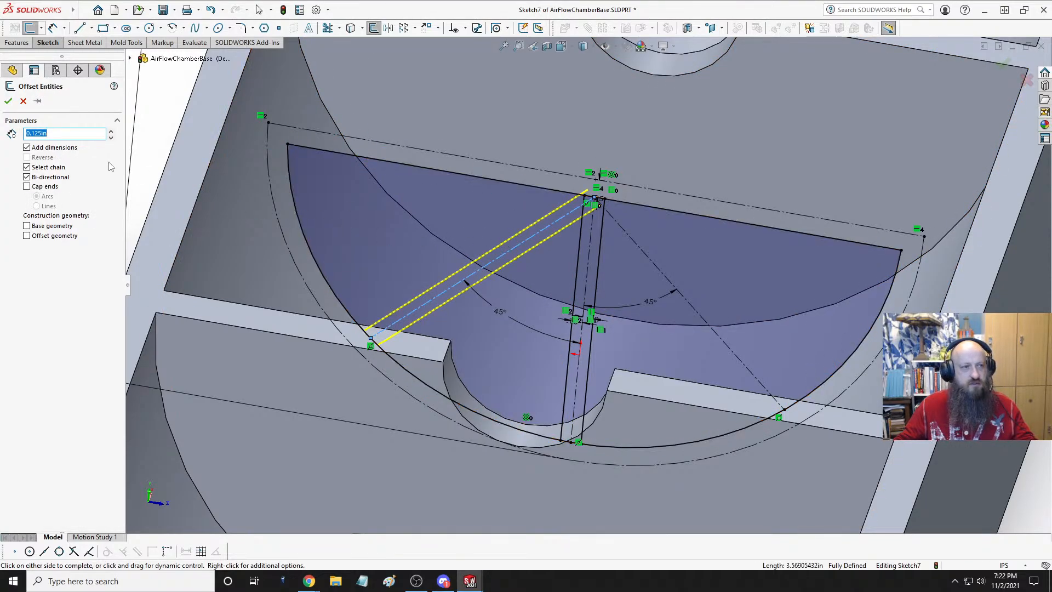
click(641, 251)
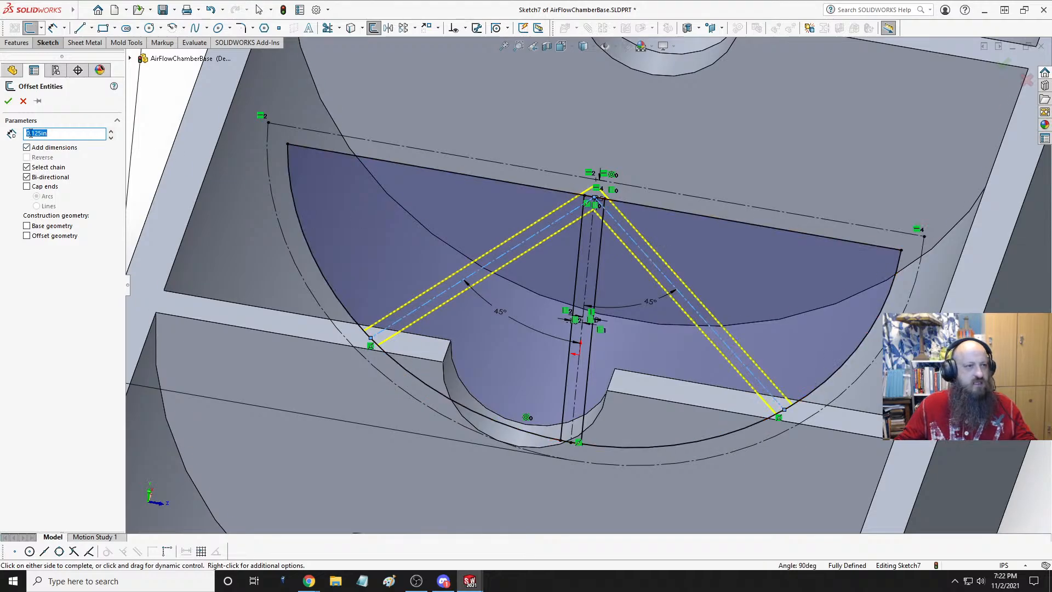
click(8, 101)
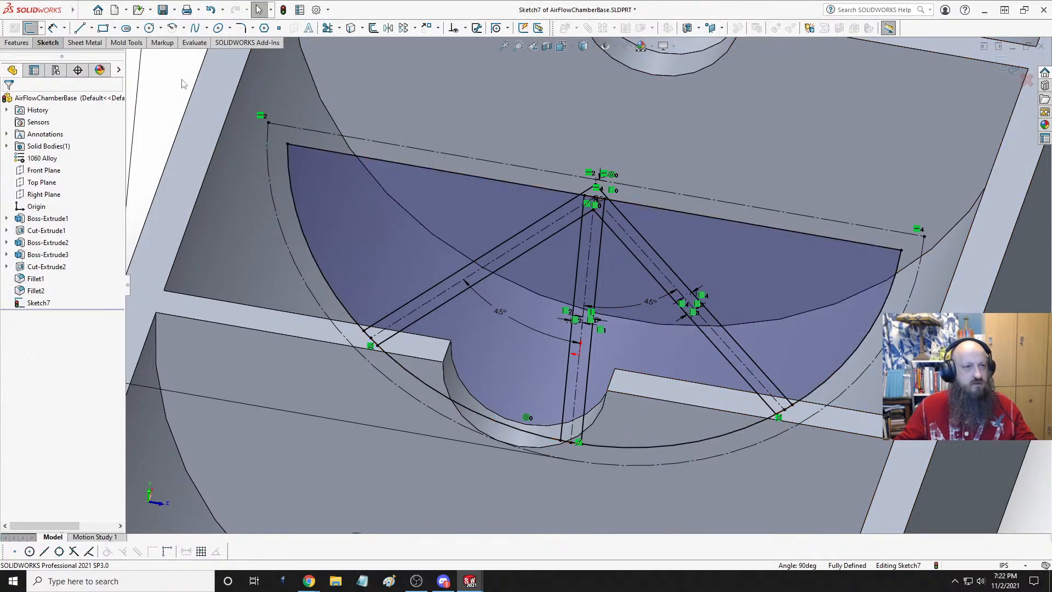
- Trim the overlapping line ends near the apex where the vertical rib's right edge meets the right diagonal rib's inner edge
click(328, 28)
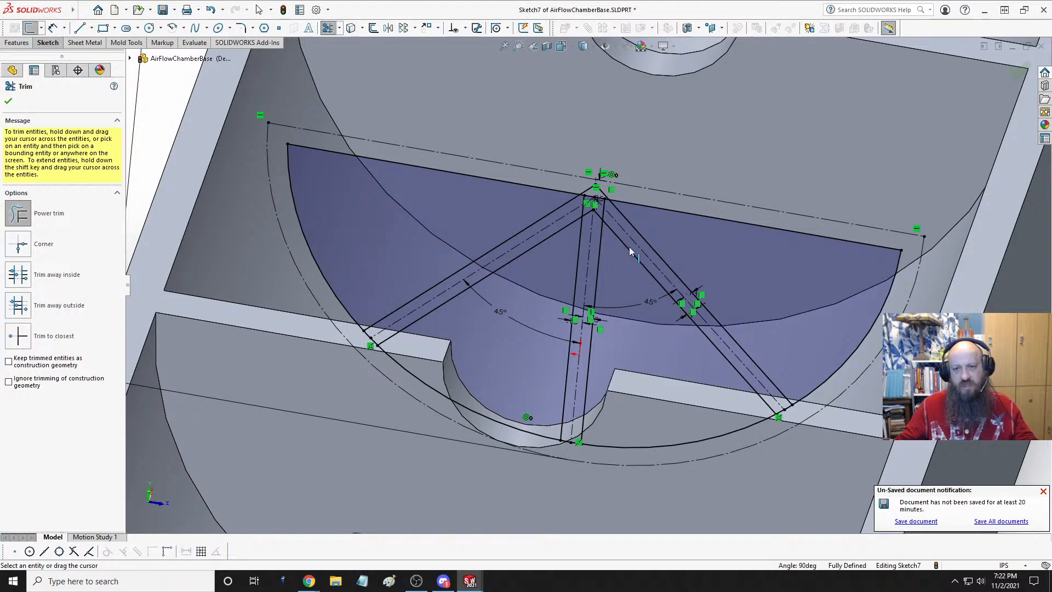
scroll(645, 233, down, 4)
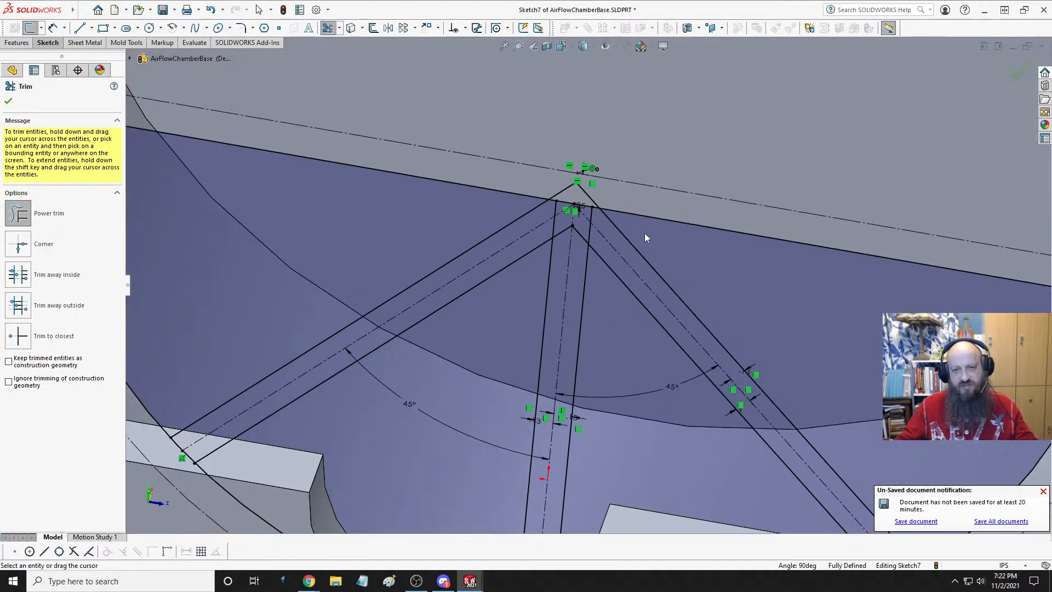
scroll(645, 232, down, 2)
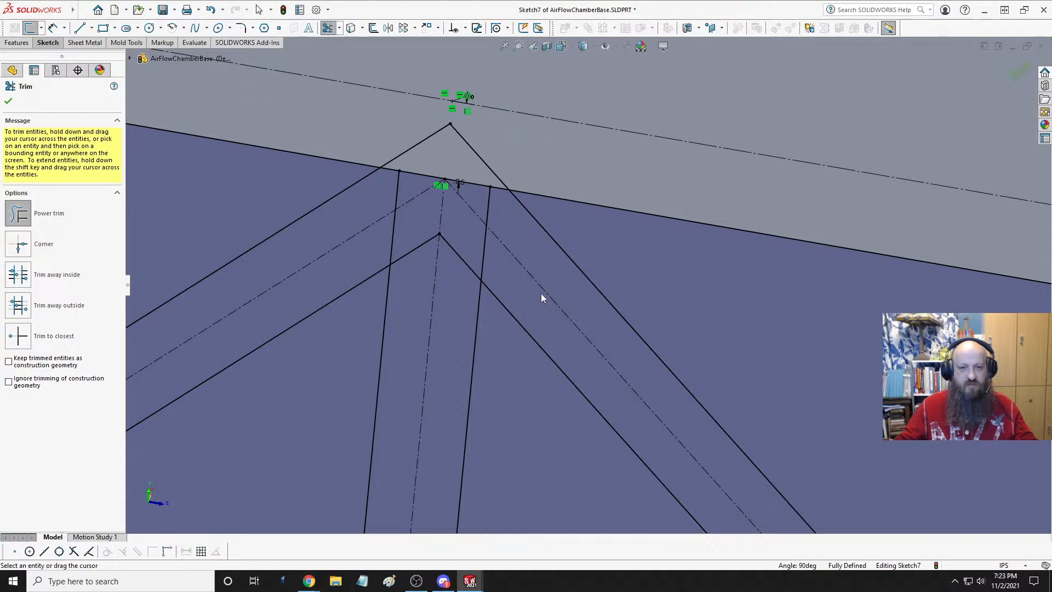
mouse_move(505, 212)
mouse_down()
mouse_move(485, 198)
mouse_move(495, 273)
mouse_move(465, 243)
mouse_up()
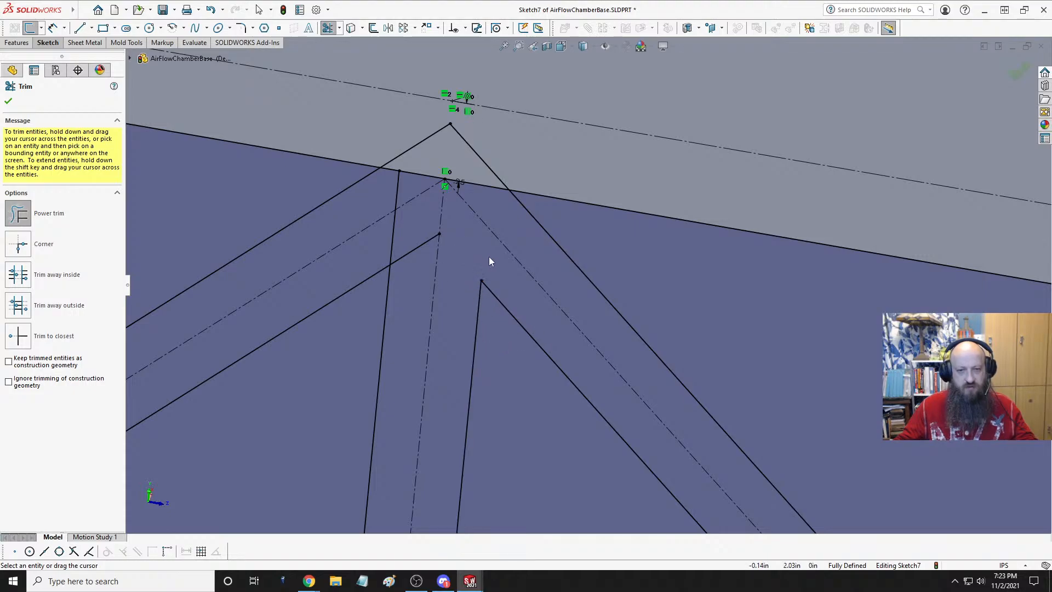
- Trim the overlapping line ends near the apex where the vertical rib's left edge meets the left diagonal rib's inner edge
scroll(490, 244, up, 2)
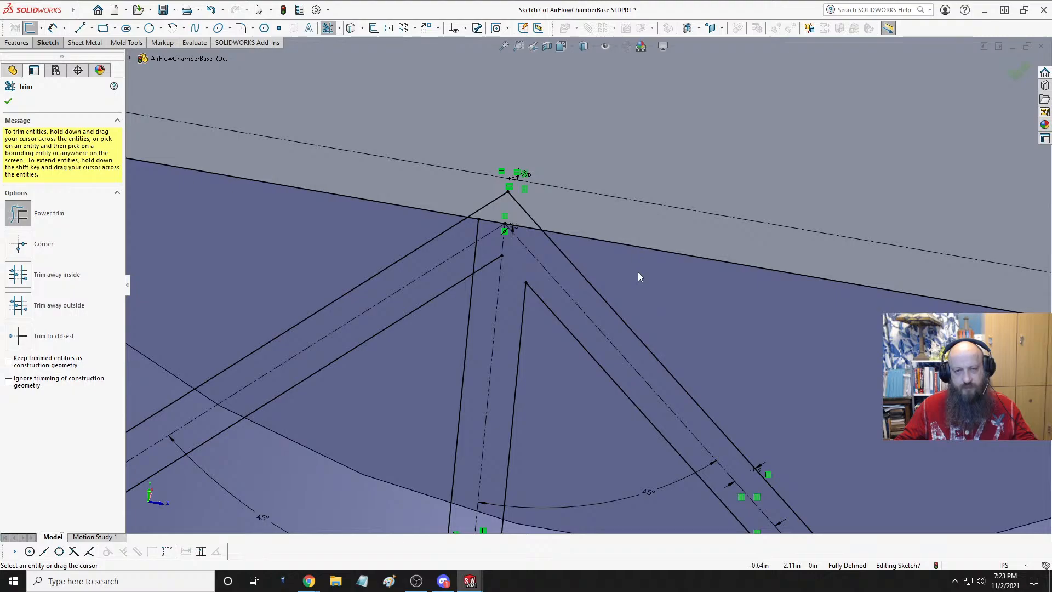
scroll(638, 272, up, 4)
scroll(620, 312, down, 2)
mouse_move(581, 301)
middle_down()
mouse_move(630, 251)
mouse_move(558, 277)
middle_up()
drag(559, 280, 564, 264)
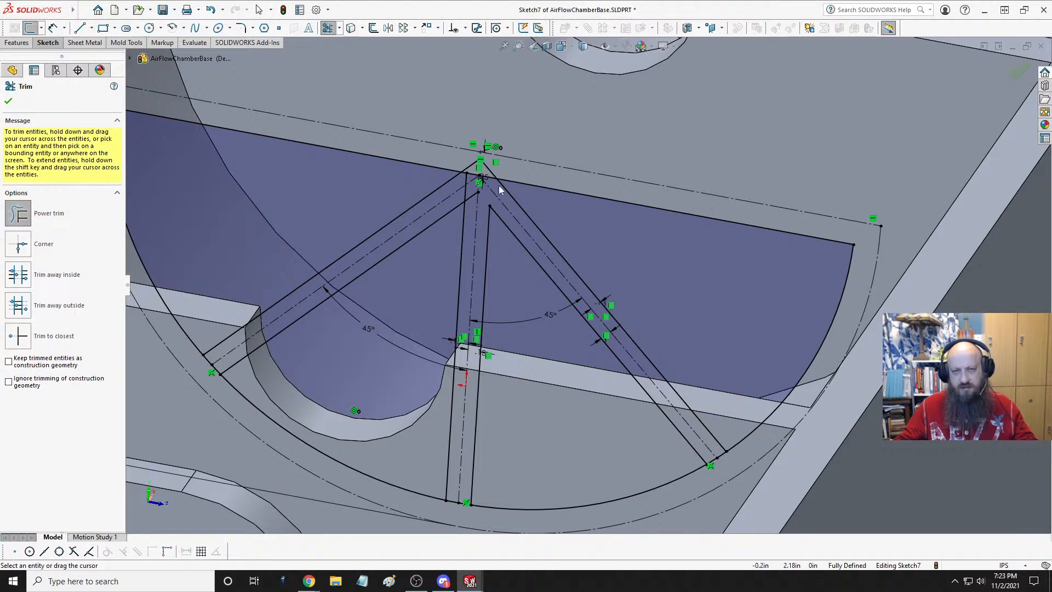
scroll(505, 193, down, 3)
scroll(505, 193, down, 1)
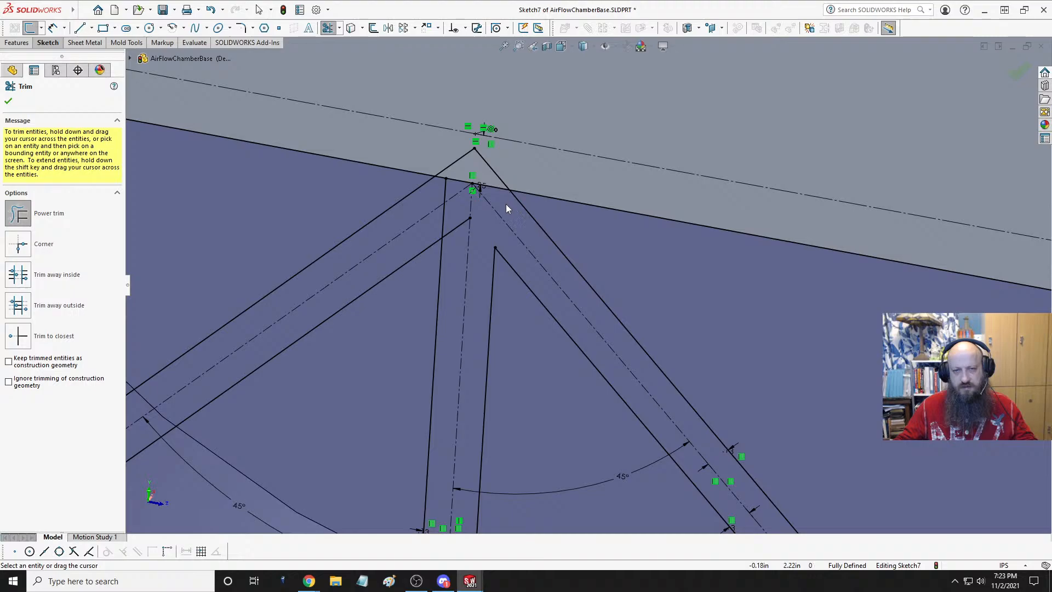
drag(456, 242, 459, 207)
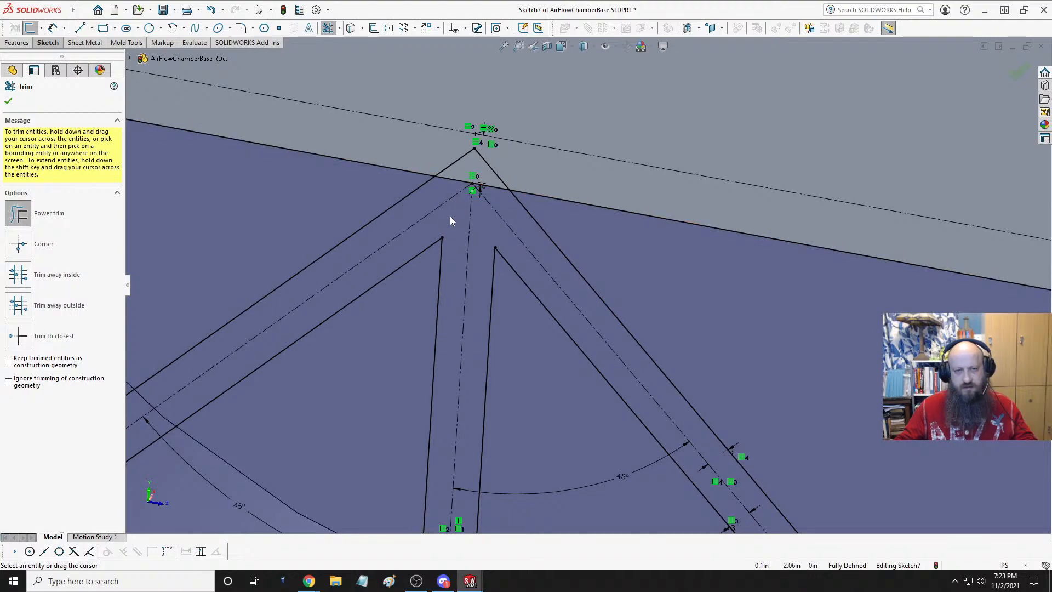
- Trim the inner arc at the left diagonal rib's lower end, and undo the trim of the arc segment beyond the rib
scroll(449, 218, up, 4)
scroll(551, 261, down, 5)
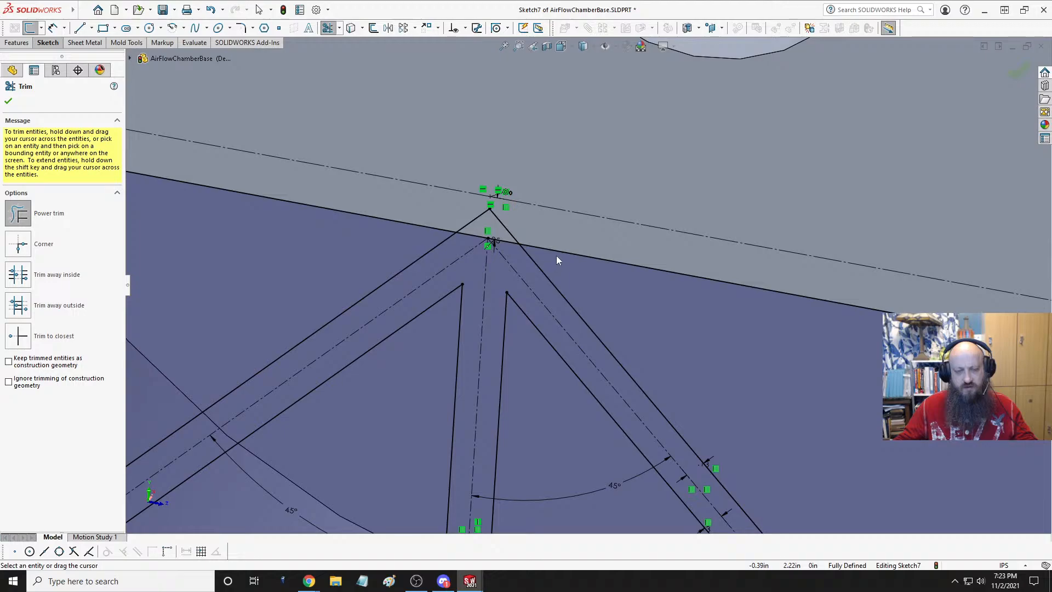
scroll(557, 256, up, 5)
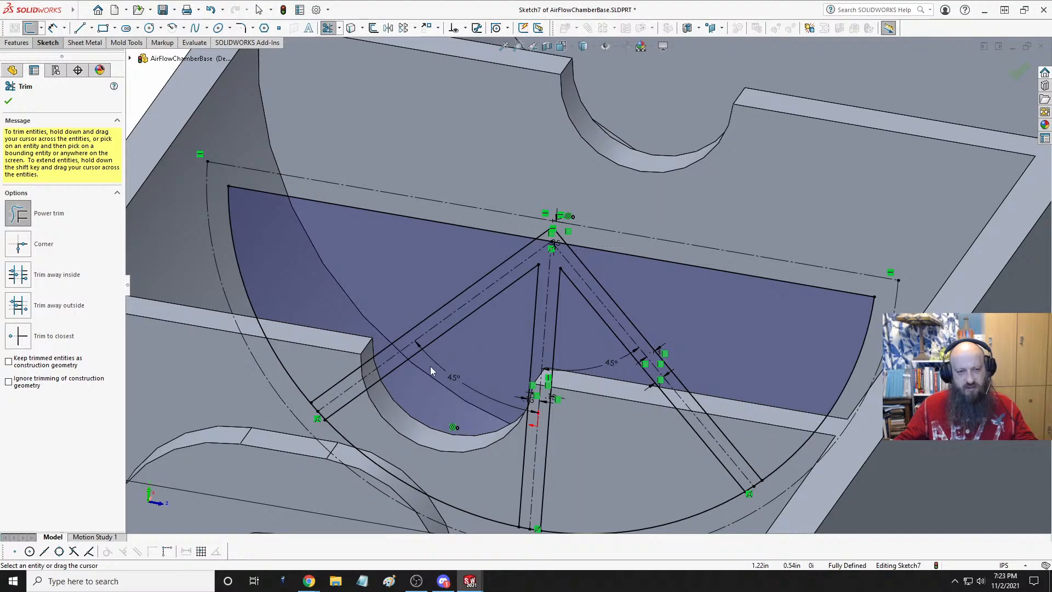
scroll(359, 423, down, 5)
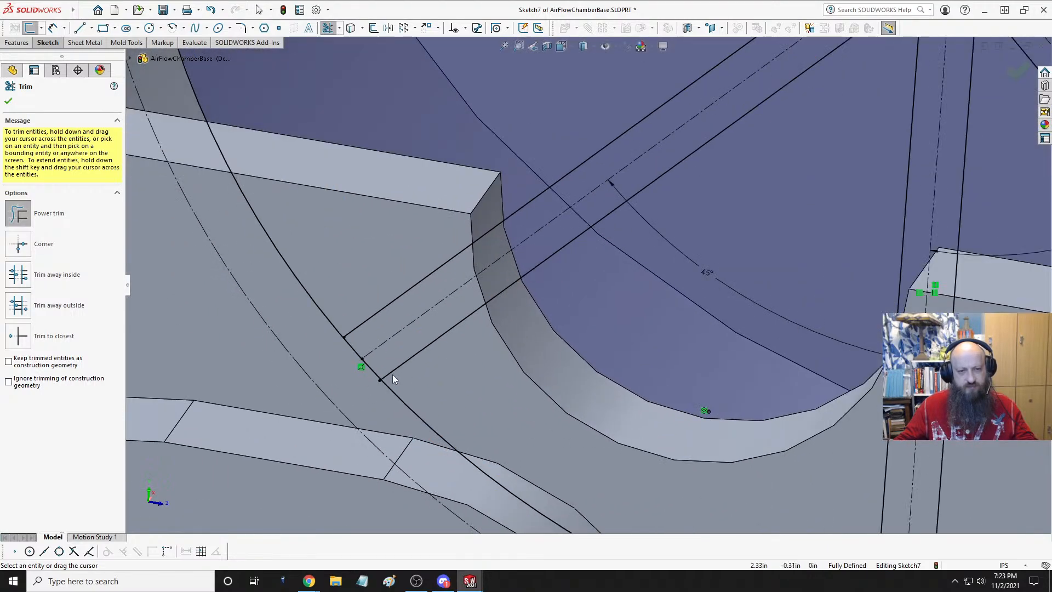
scroll(384, 368, up, 2)
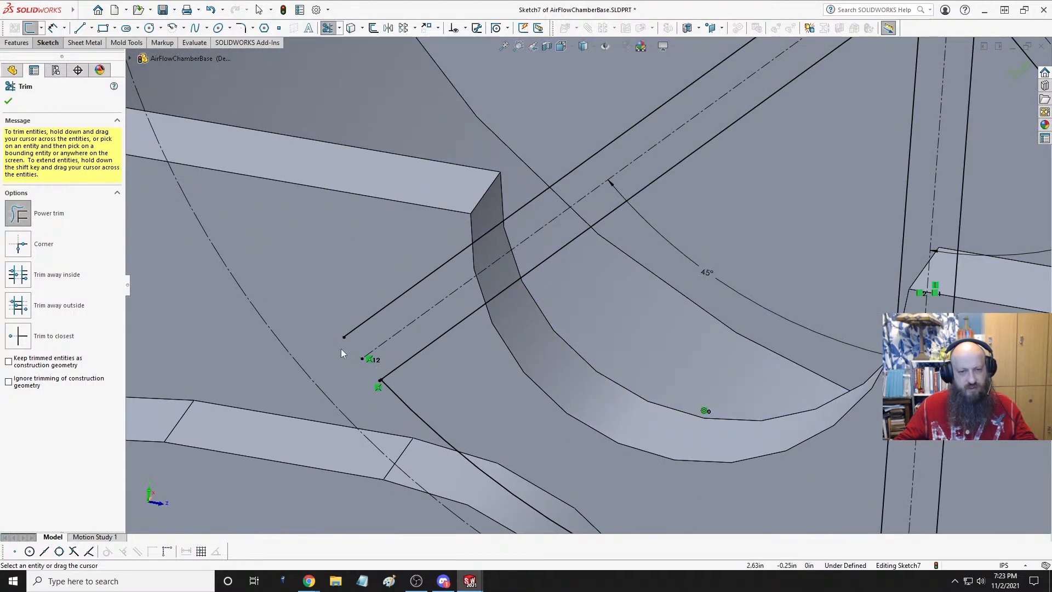
scroll(341, 349, up, 3)
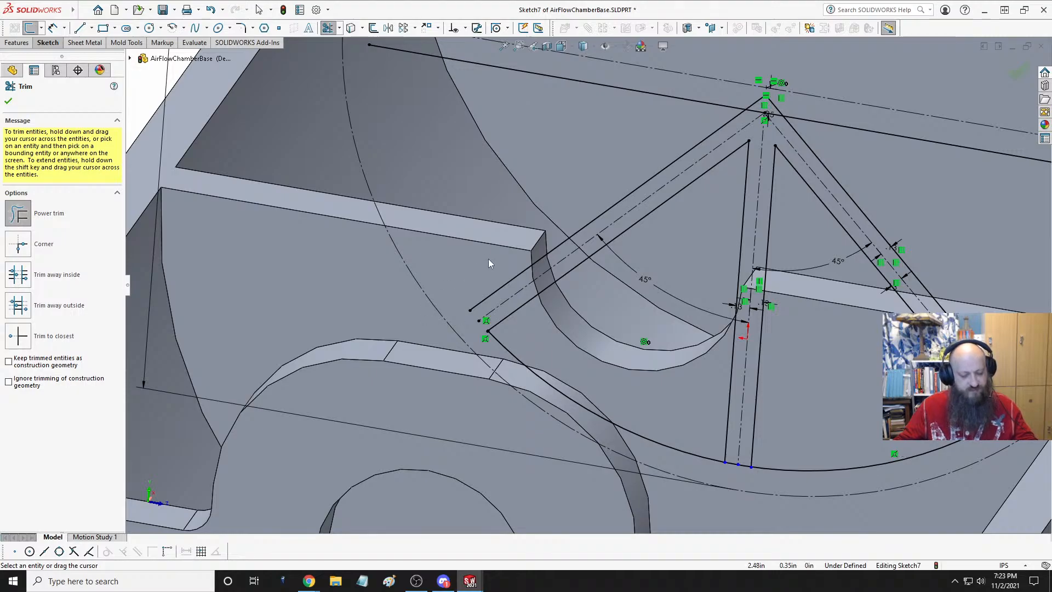
key(Escape)
key(ctrl+z)
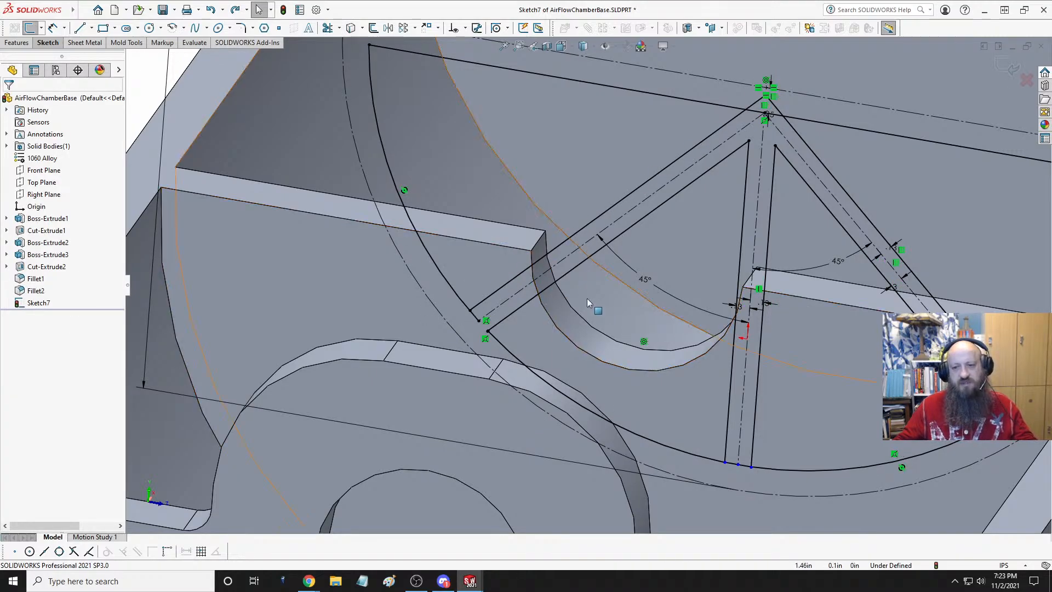
- Attach the lower endpoints of the vertical rib's centerline and edges to the inner arc
scroll(739, 466, down, 6)
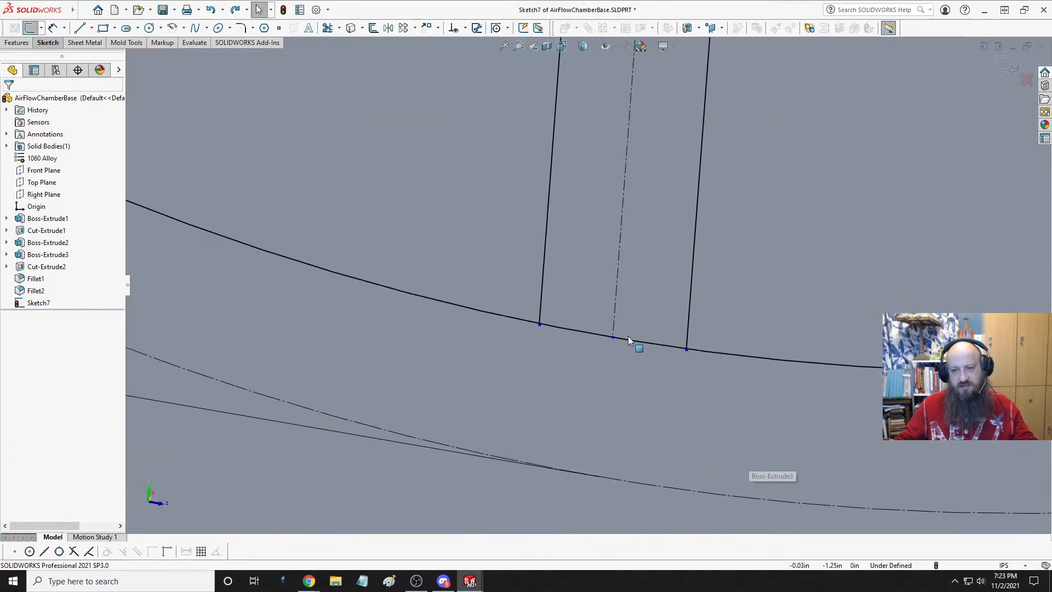
click(614, 337)
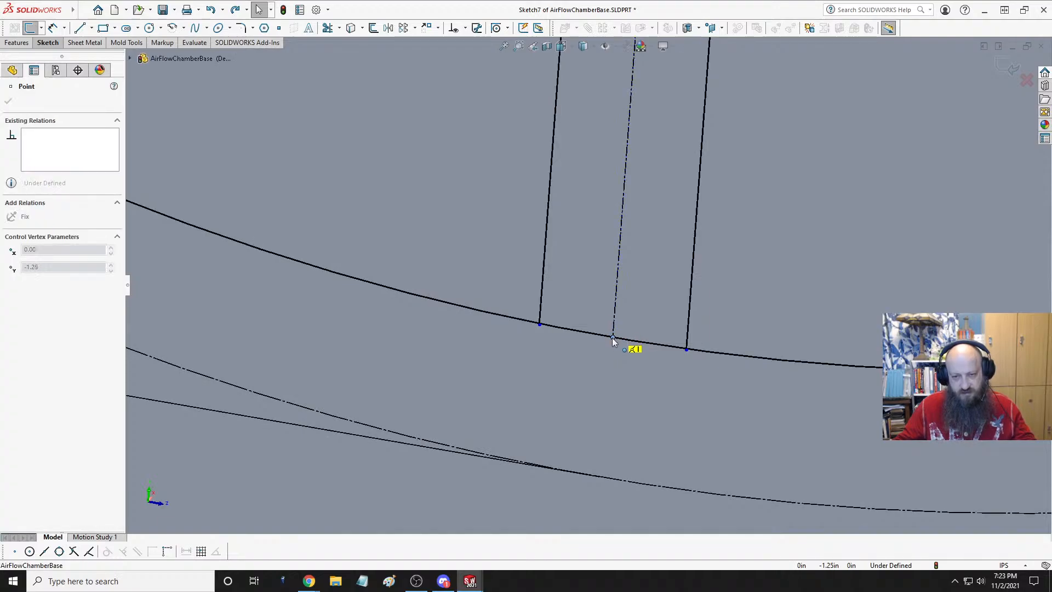
click(688, 350)
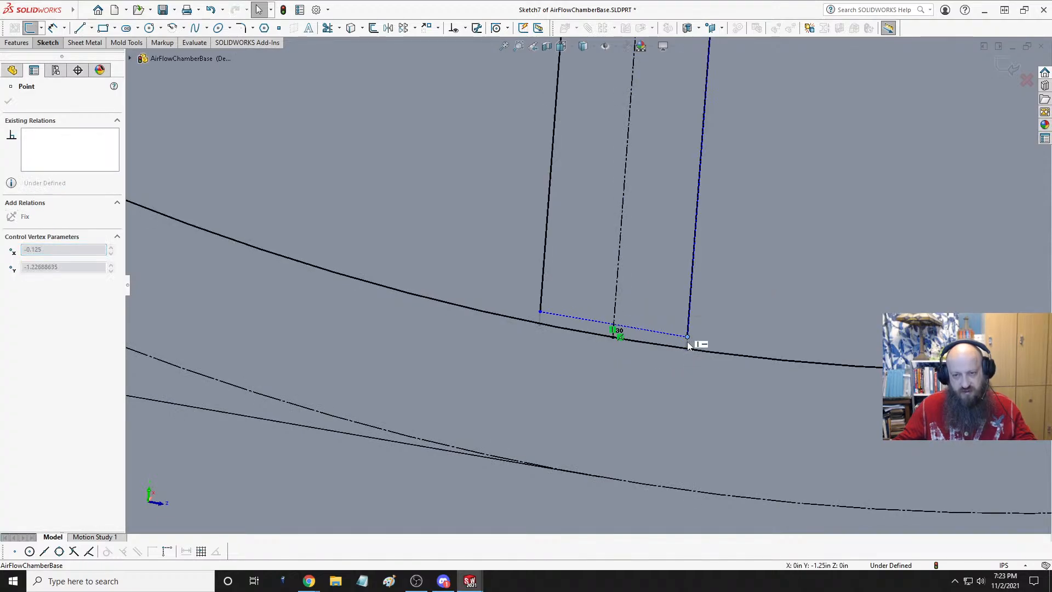
drag(540, 324, 560, 310)
- Make the lower endpoints of the right diagonal rib's two edges coincident with the inner arc
scroll(560, 310, up, 10)
scroll(825, 250, down, 4)
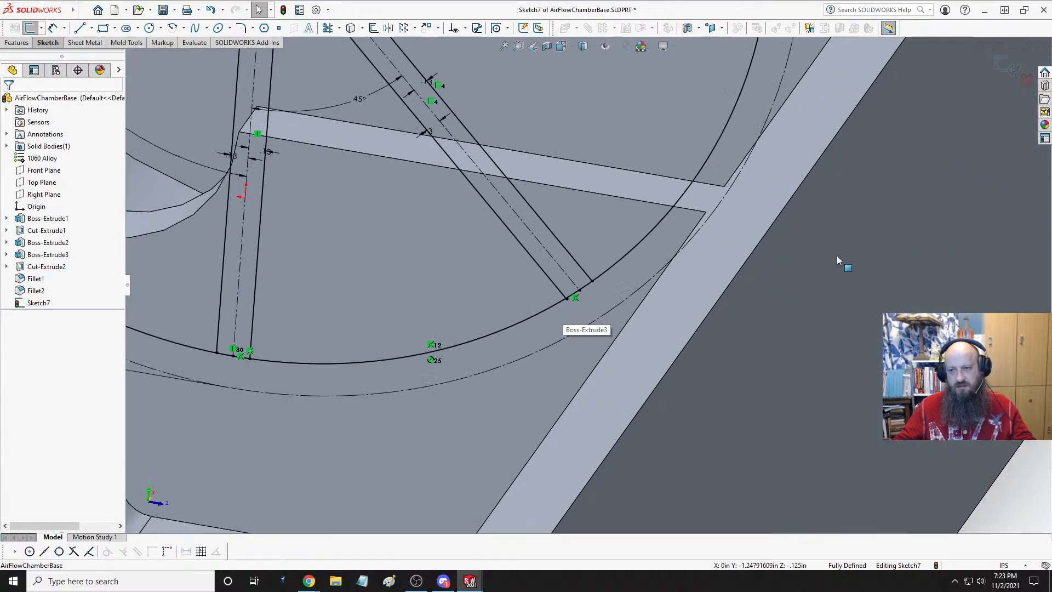
scroll(582, 284, down, 9)
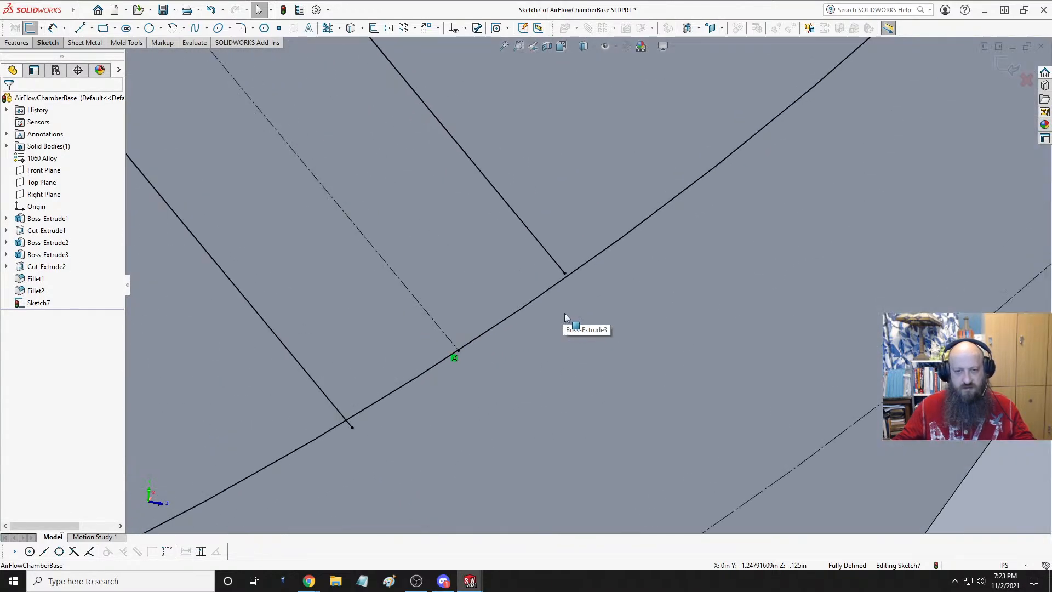
click(566, 273)
click(349, 426)
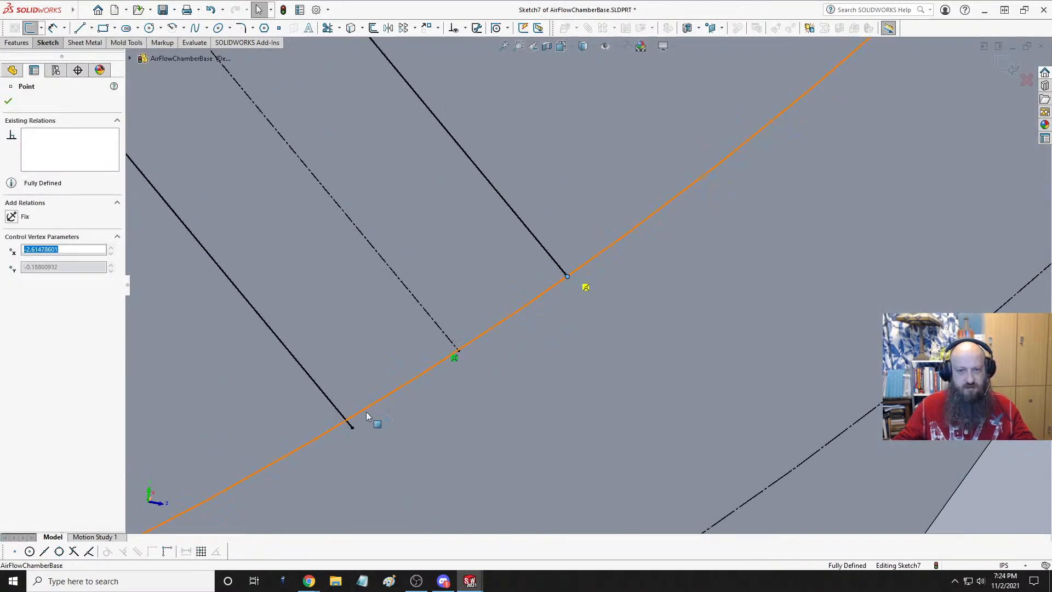
drag(346, 421, 338, 416)
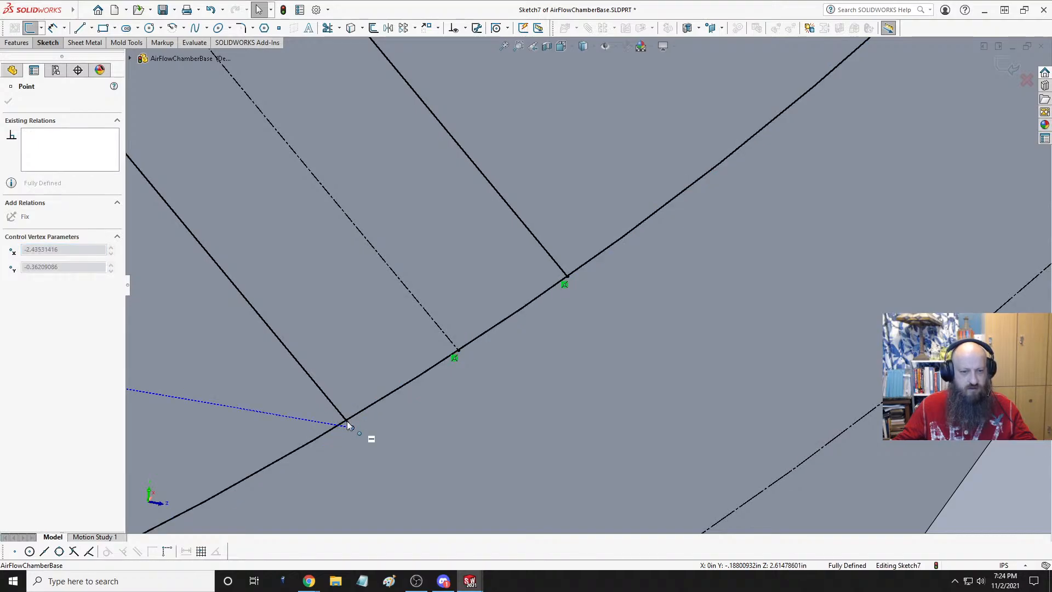
drag(337, 376, 367, 366)
click(367, 366)
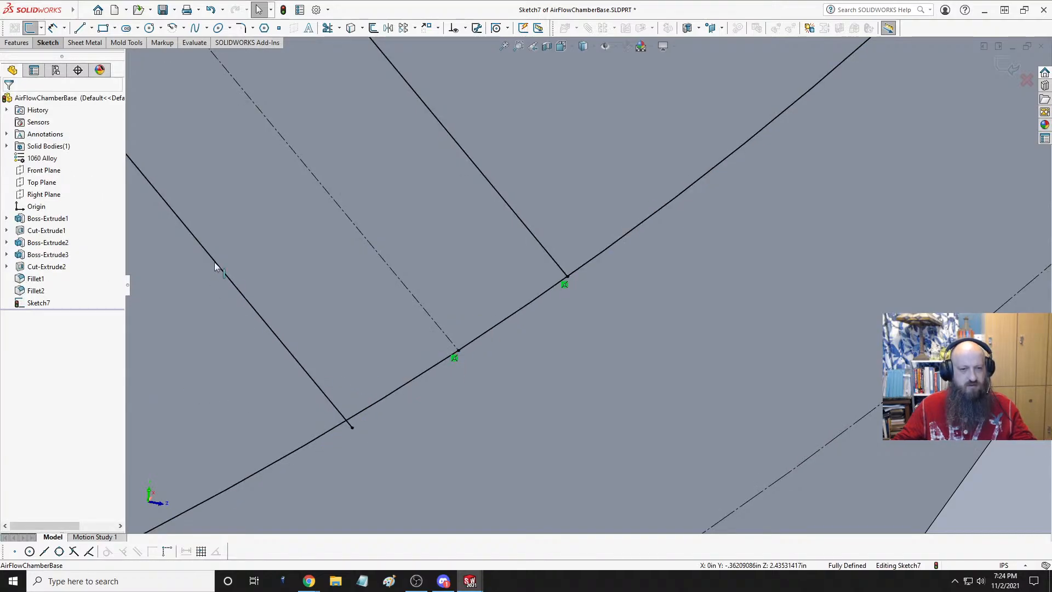
- Trim away the inner arc between the two edges of the right diagonal rib
click(328, 27)
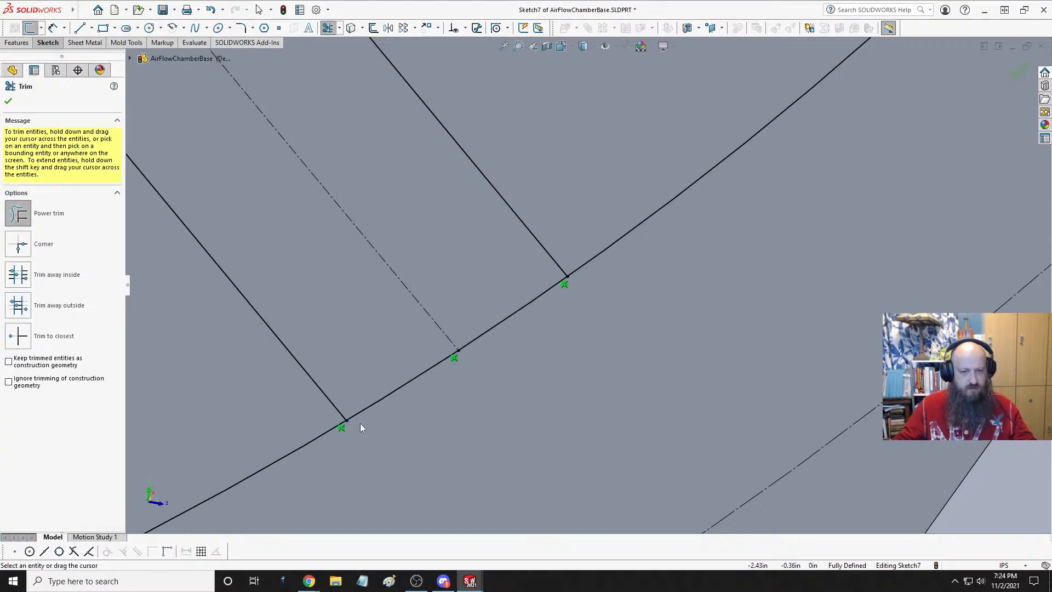
mouse_move(403, 387)
mouse_down()
mouse_move(524, 363)
mouse_move(505, 354)
mouse_up()
scroll(499, 367, down, 5)
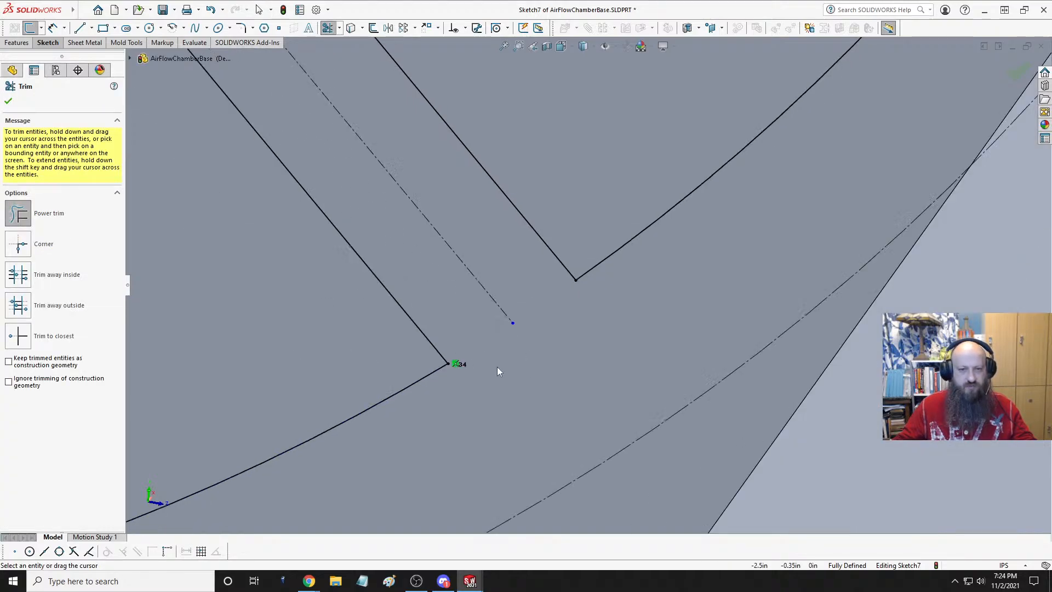
scroll(502, 366, down, 5)
scroll(543, 307, up, 6)
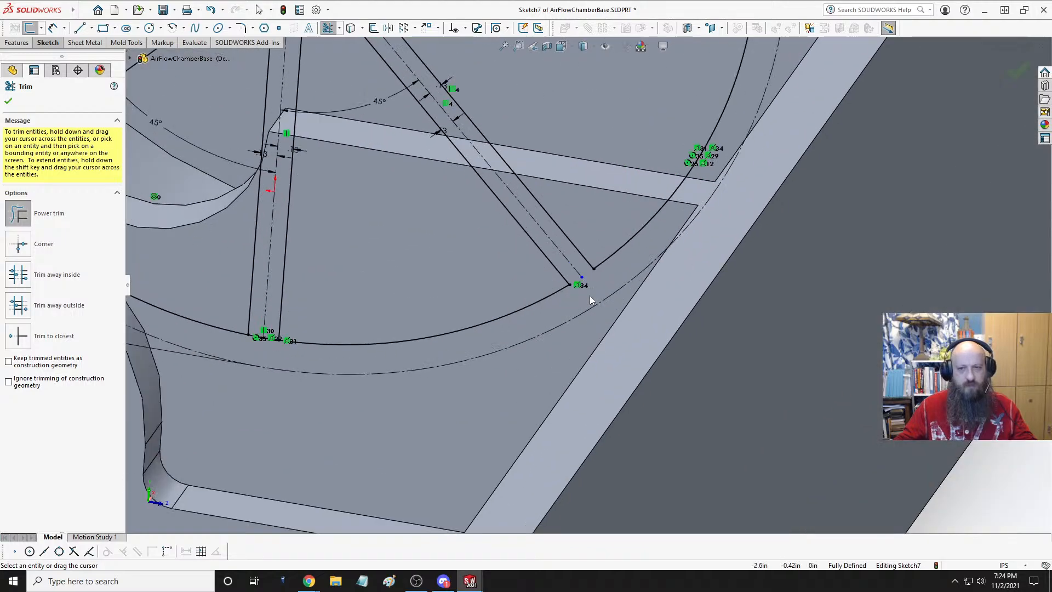
- Extend the right diagonal centerline's lower endpoint onto the outer construction arc
key(Escape)
drag(576, 261, 614, 302)
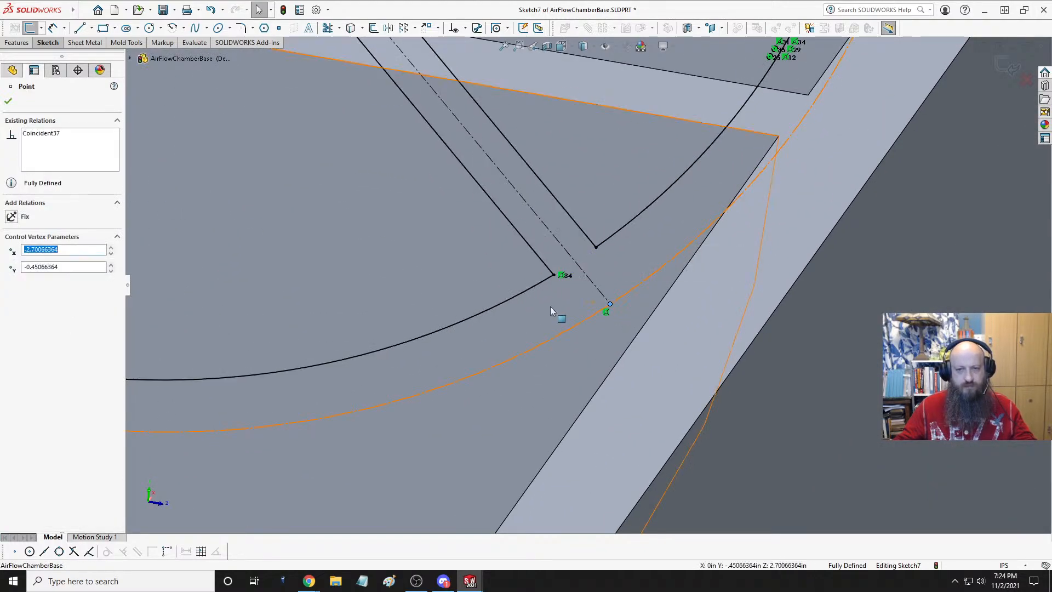
key(Escape)
scroll(554, 313, down, 5)
scroll(556, 318, down, 3)
scroll(350, 313, up, 8)
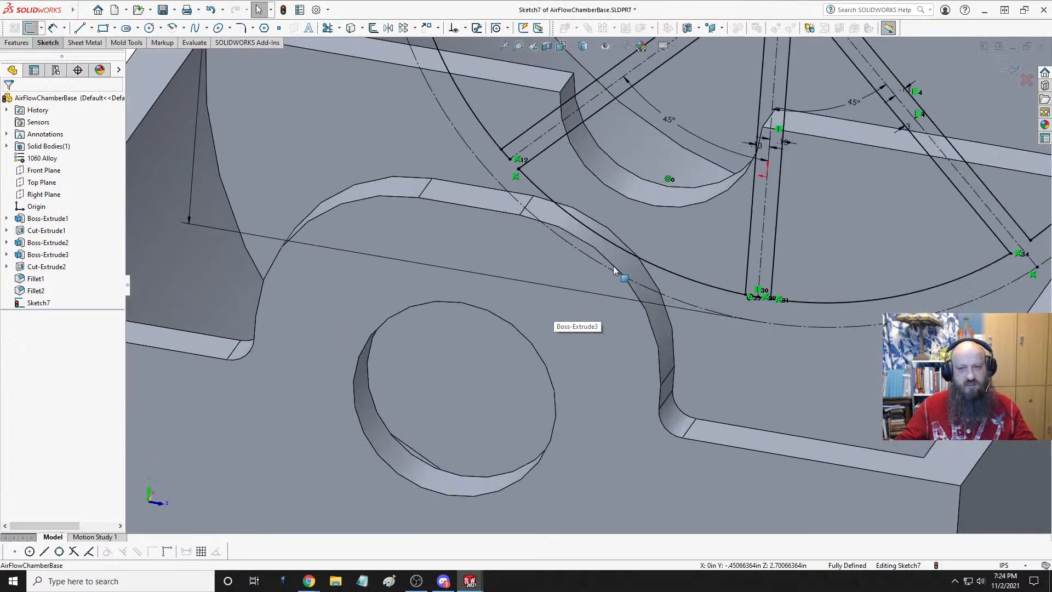
scroll(303, 98, down, 3)
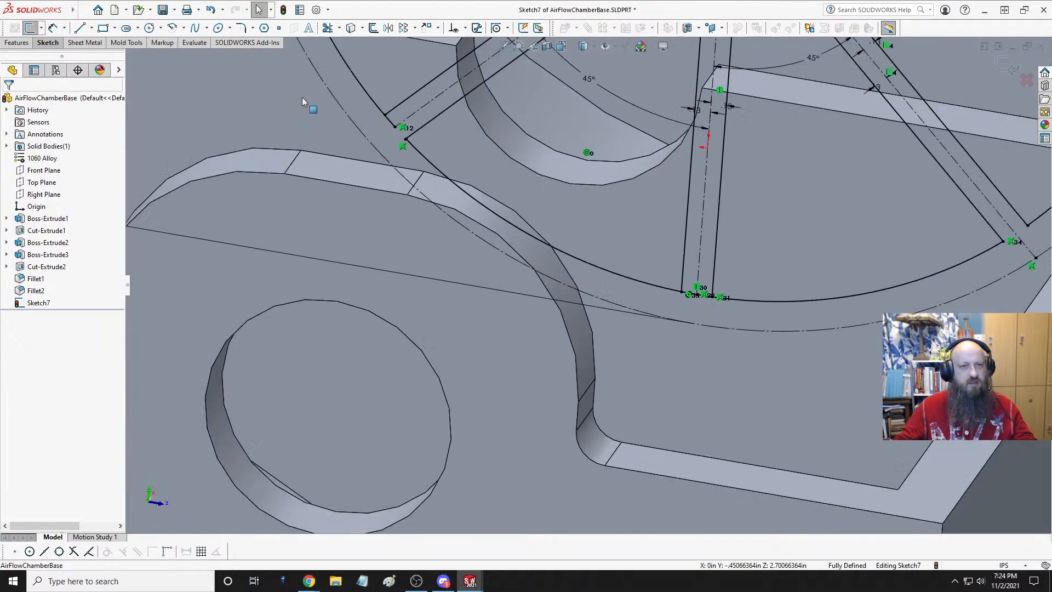
- Make the lower endpoint of the left diagonal rib's upper edge coincident with the inner arc
scroll(351, 122, up, 3)
scroll(529, 183, up, 6)
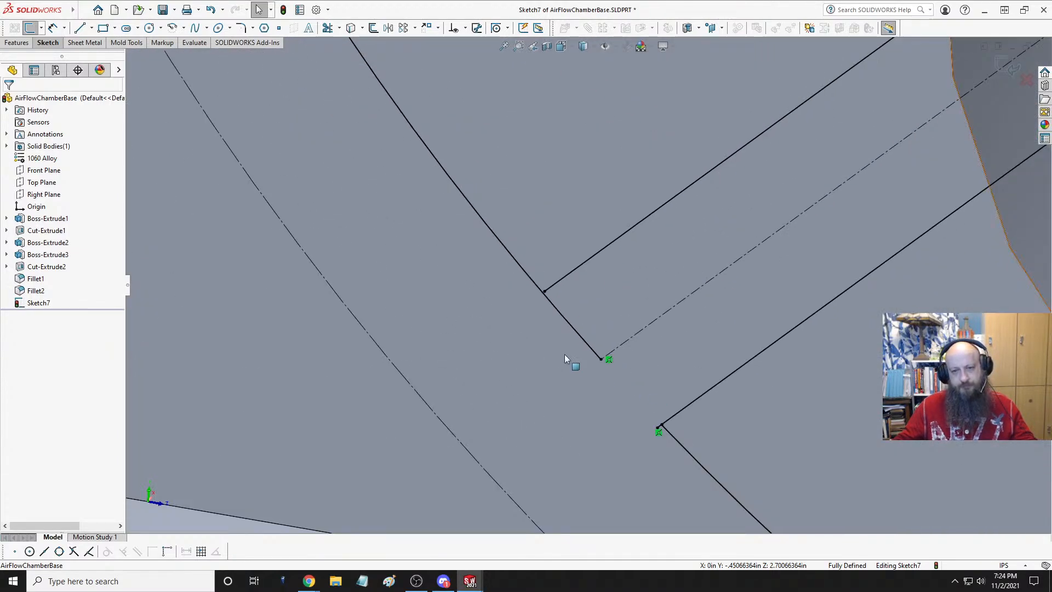
mouse_move(546, 292)
mouse_down()
mouse_move(525, 311)
mouse_move(544, 296)
mouse_up()
click(381, 202)
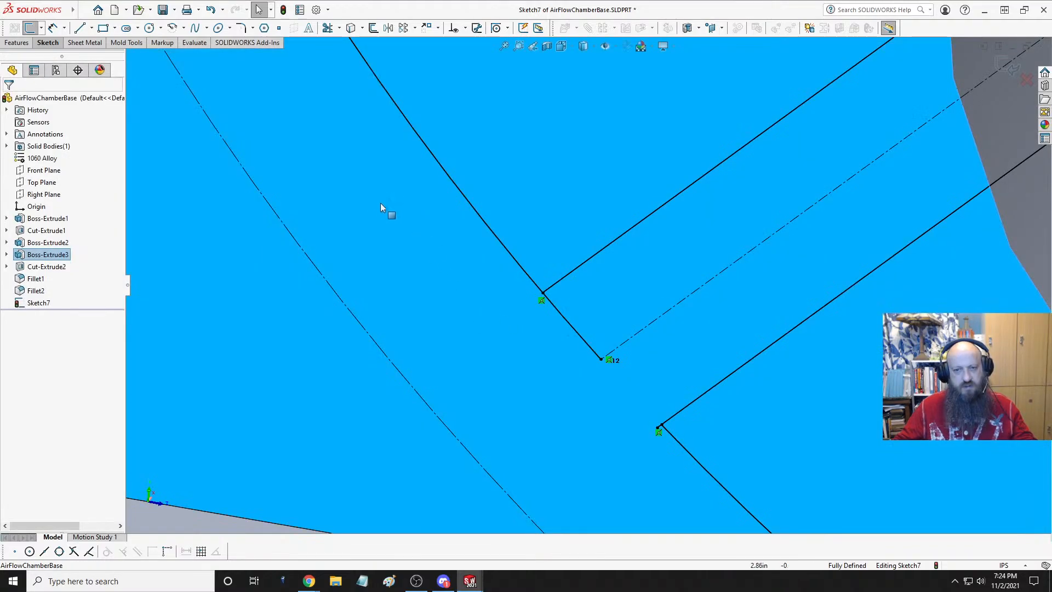
- Trim the left diagonal rib's lower edge back to the inner arc and remove the arc between the rib's two edges
click(328, 28)
scroll(693, 461, down, 2)
scroll(691, 461, down, 4)
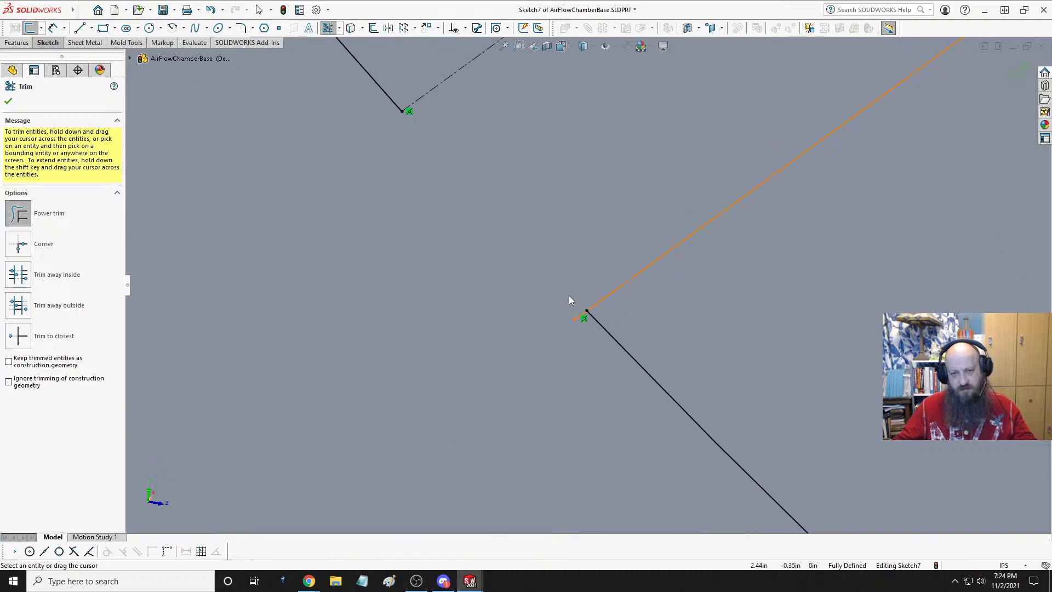
drag(569, 295, 582, 323)
scroll(525, 333, up, 4)
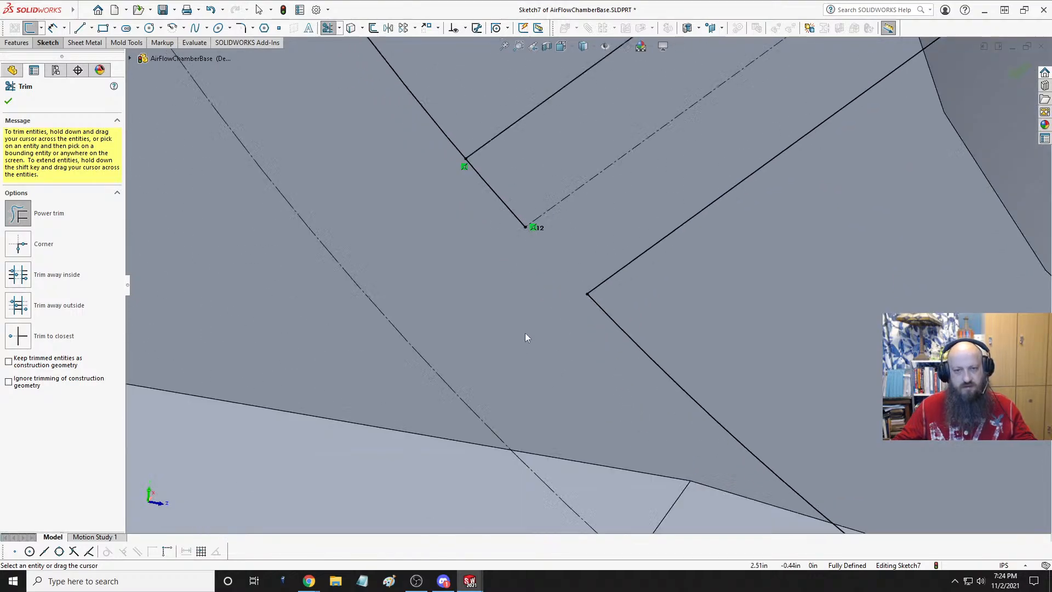
mouse_move(527, 186)
mouse_down()
mouse_move(490, 221)
mouse_move(471, 263)
mouse_move(493, 258)
mouse_up()
key(Escape)
key(Escape)
scroll(495, 277, up, 3)
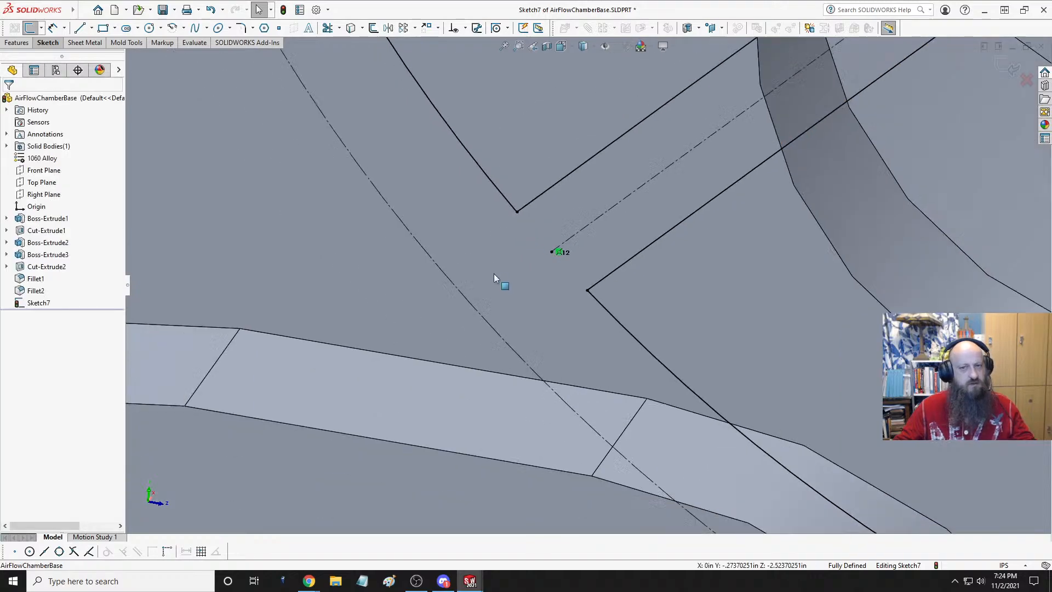
- Trim away the peak of the outer rib edges and the straight profile line between them where the ribs meet
scroll(496, 274, up, 6)
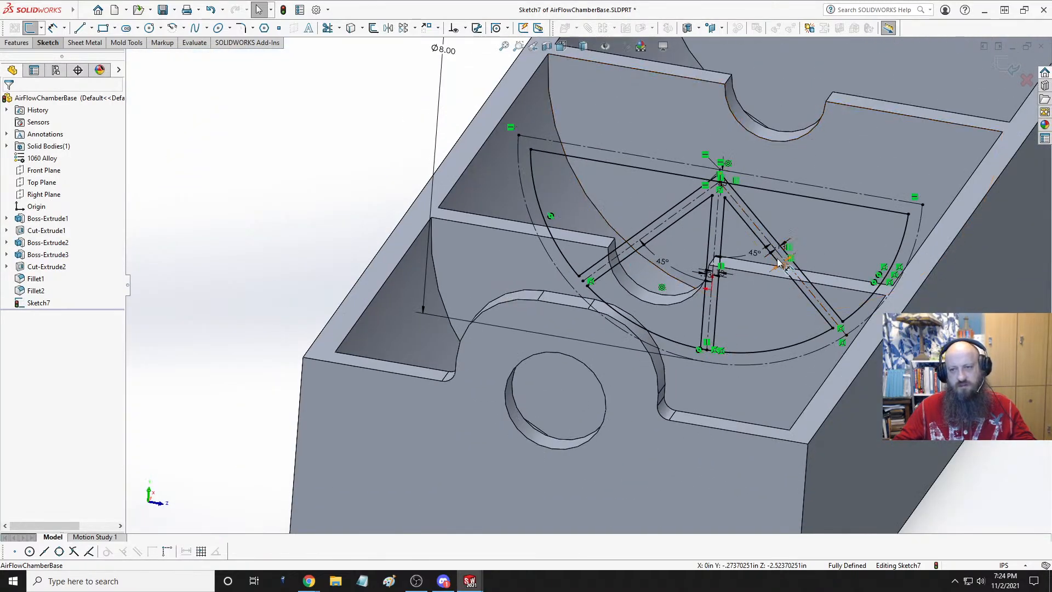
scroll(793, 349, down, 4)
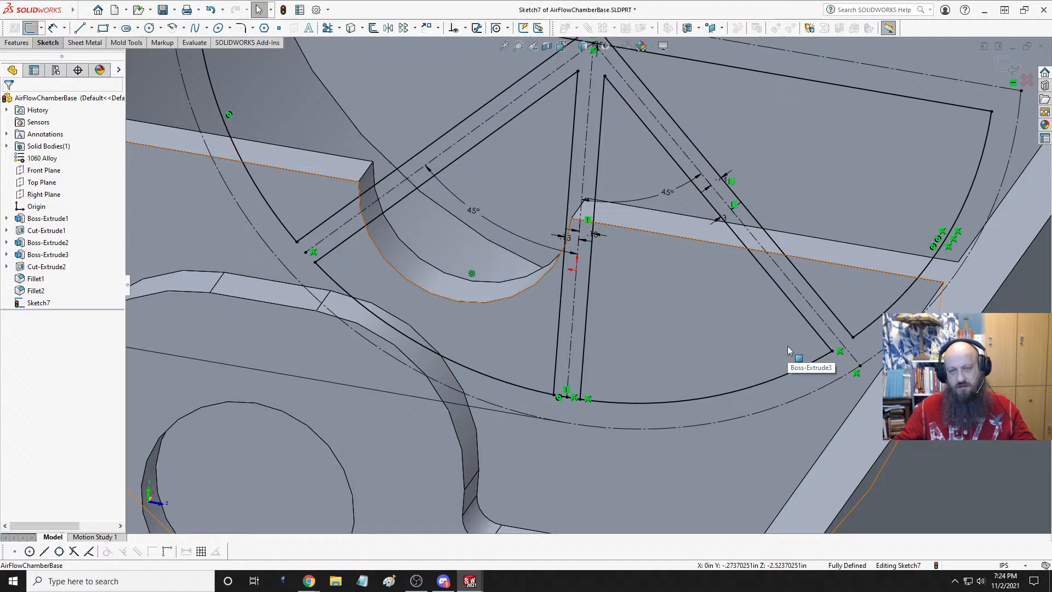
scroll(719, 287, up, 3)
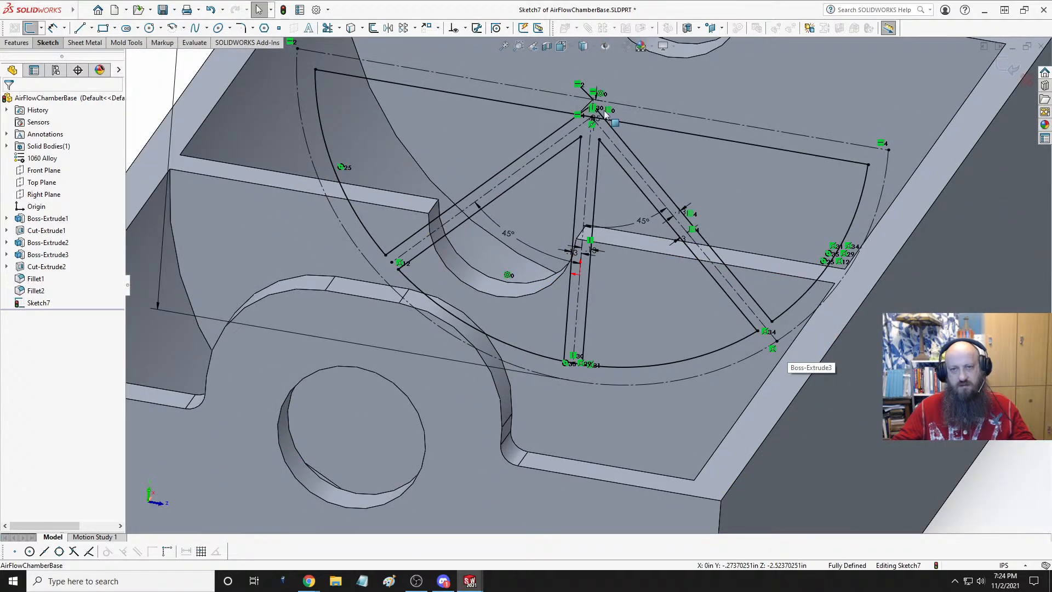
scroll(610, 178, down, 6)
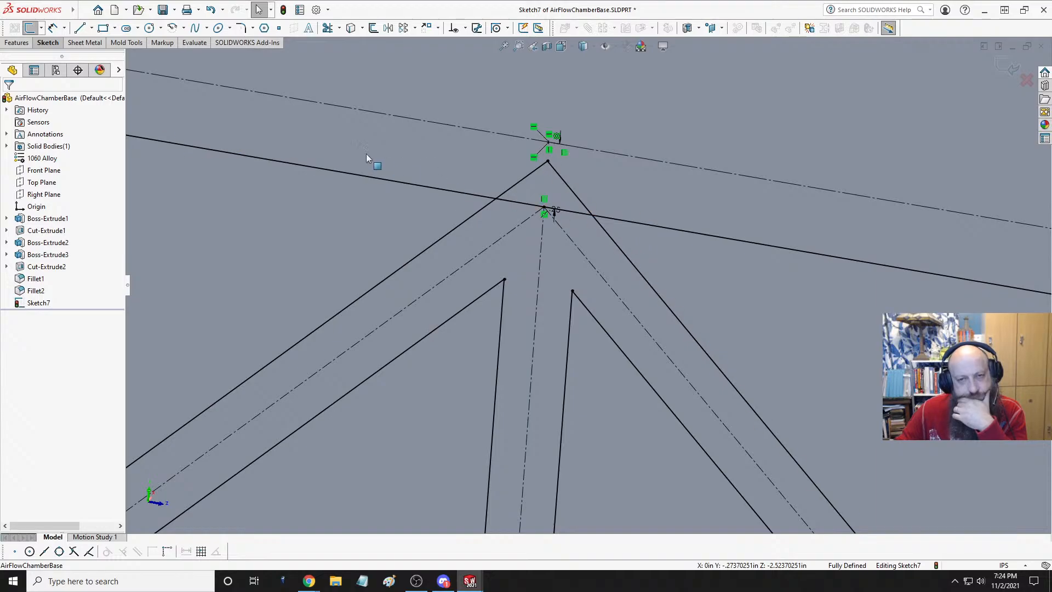
click(328, 27)
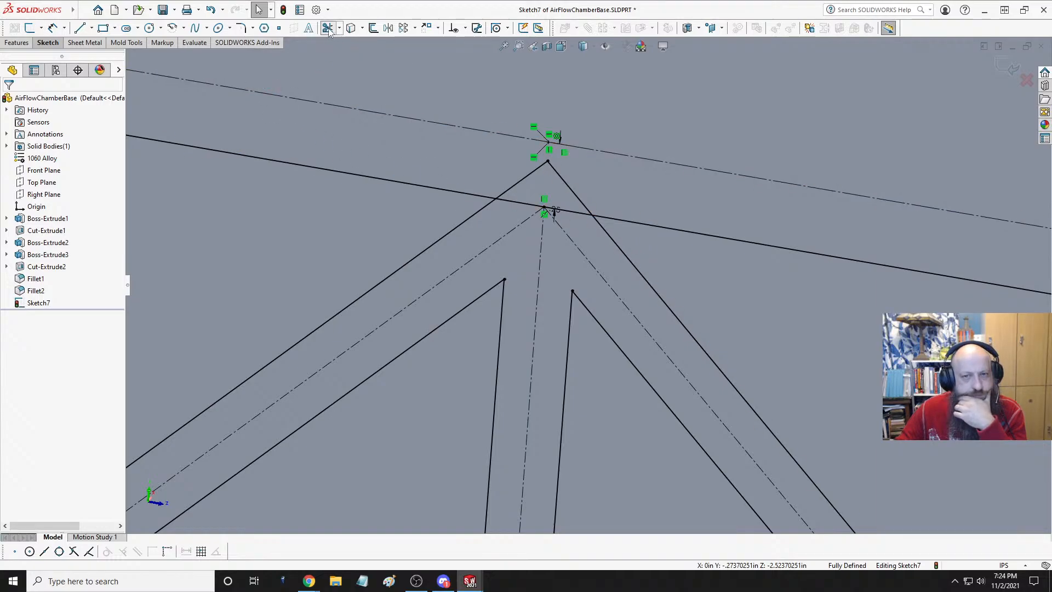
mouse_move(584, 167)
mouse_down()
mouse_move(558, 189)
mouse_move(527, 178)
mouse_move(517, 204)
mouse_move(570, 220)
mouse_move(548, 199)
mouse_up()
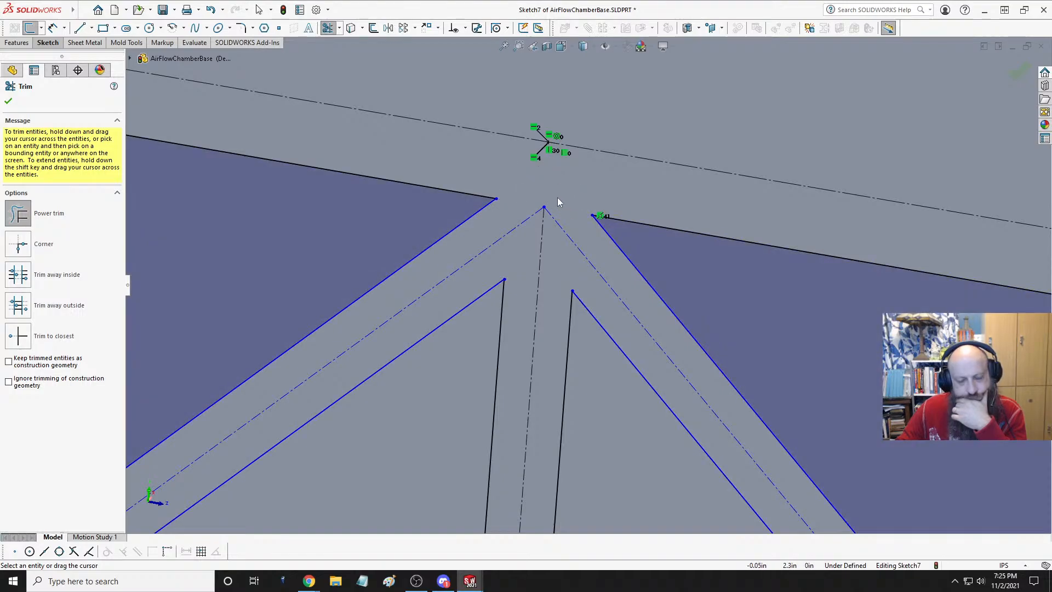
key(Escape)
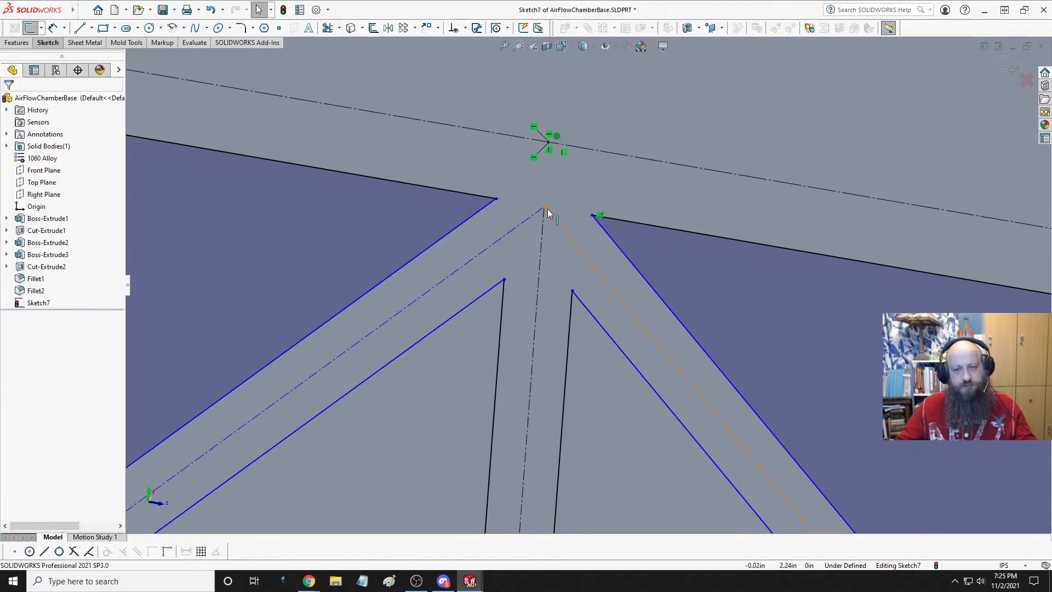
- Make the shared upper endpoint of the rib centerlines coincident with the straight profile line on the right side
click(544, 207)
ctrl+click(668, 227)
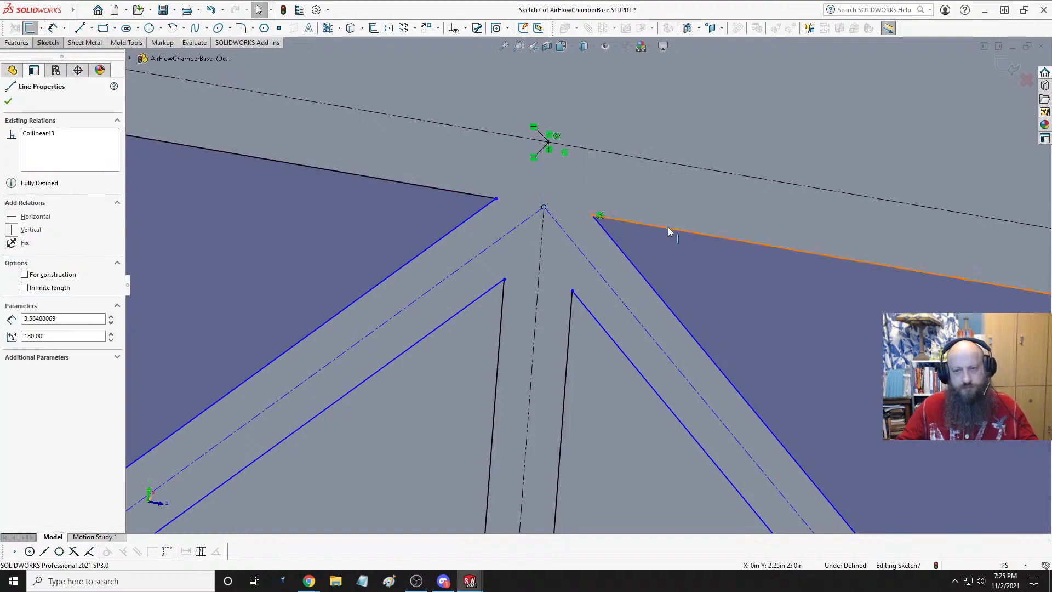
click(717, 177)
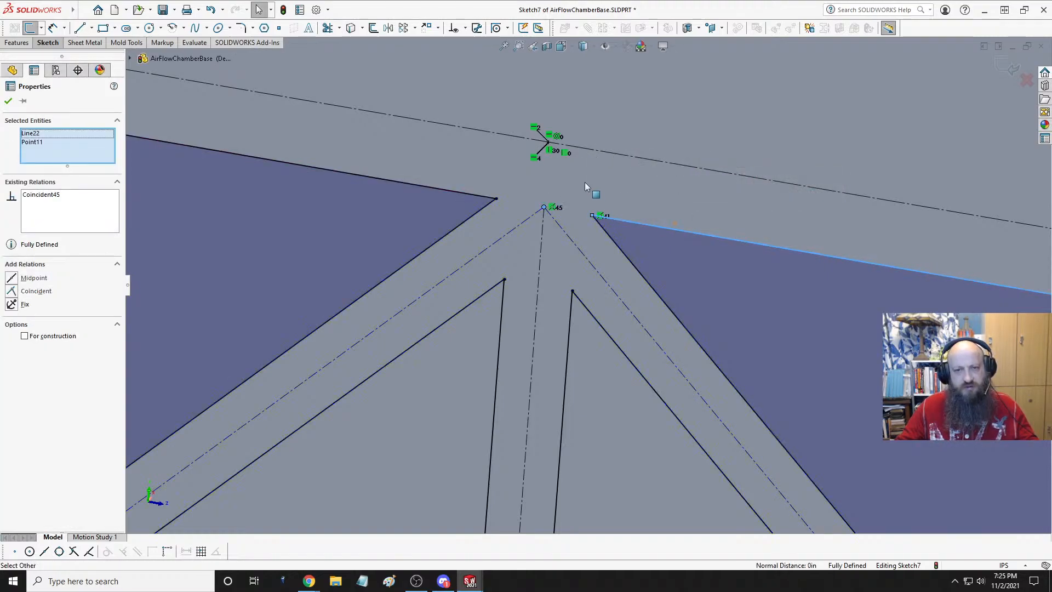
key(Escape)
key(f)
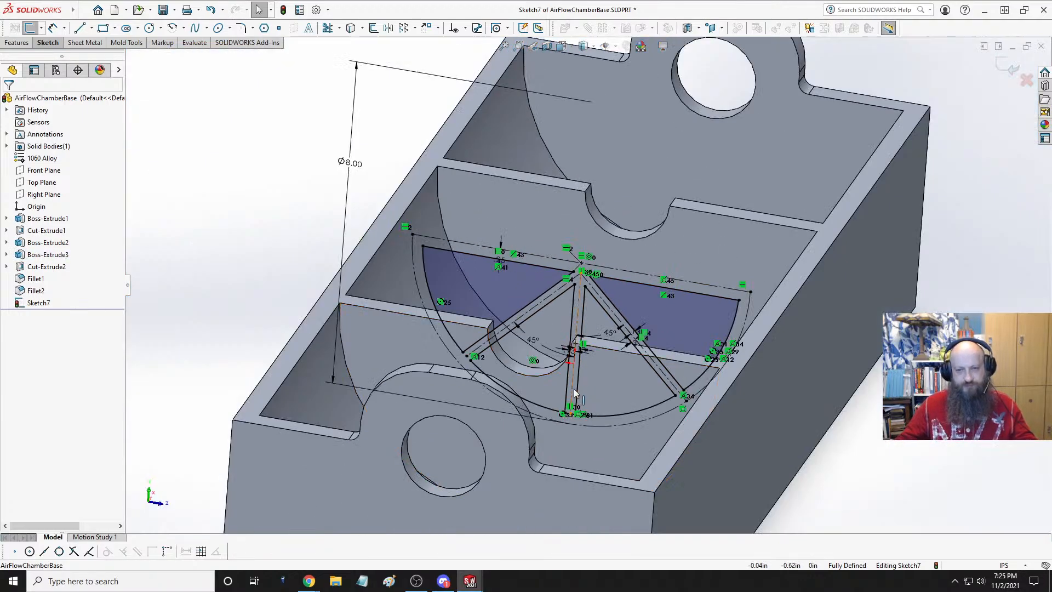
- Trim away the inner arc between the two edges of the vertical rib
scroll(553, 350, down, 3)
scroll(483, 356, down, 4)
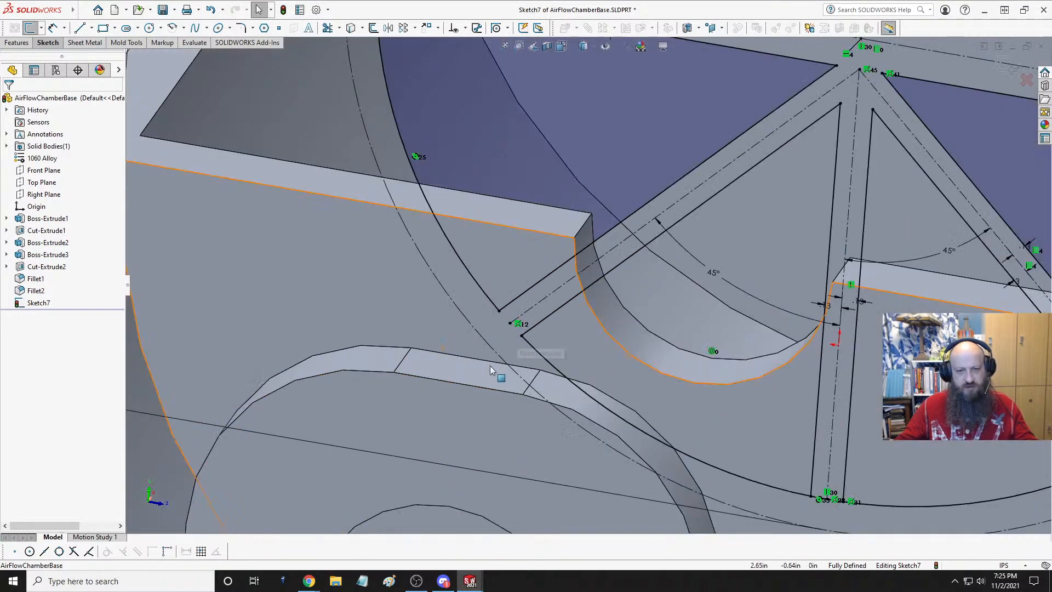
scroll(635, 369, up, 3)
scroll(792, 439, down, 5)
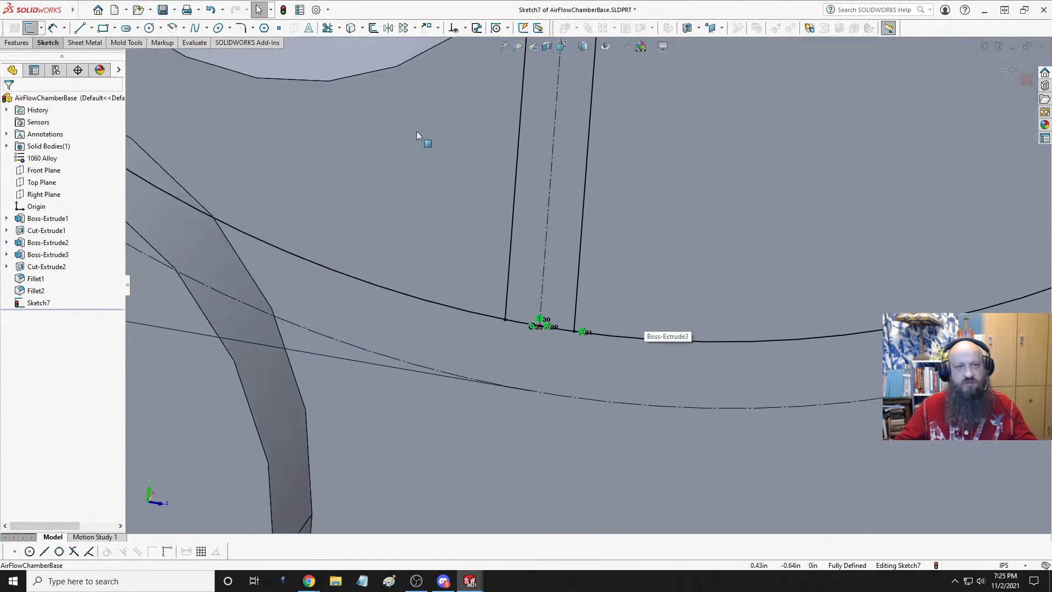
click(328, 27)
scroll(527, 339, down, 5)
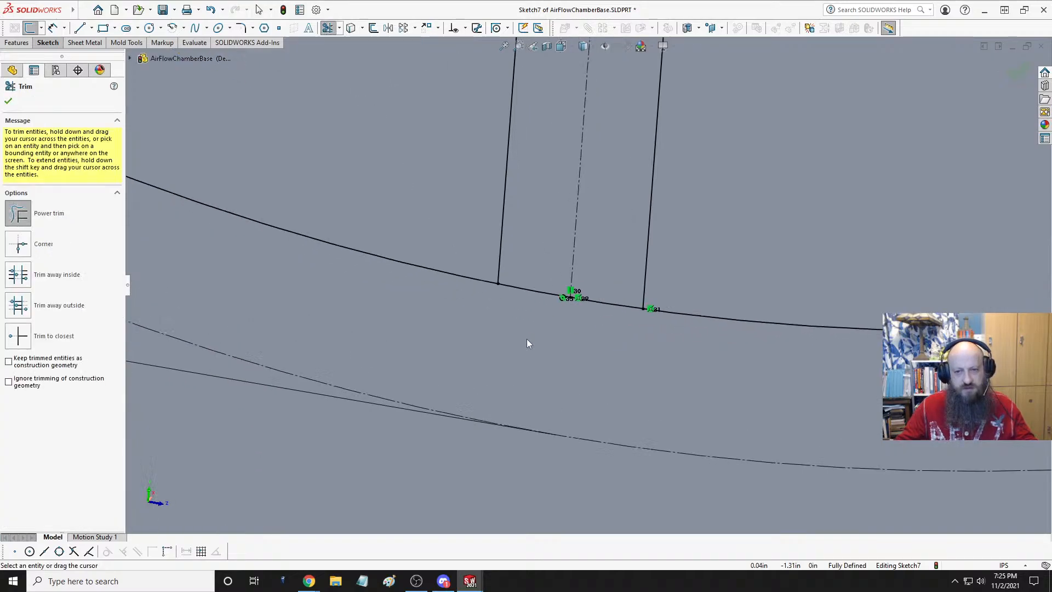
mouse_move(492, 298)
mouse_down()
mouse_move(495, 234)
mouse_move(629, 311)
mouse_move(634, 263)
mouse_move(599, 310)
mouse_up()
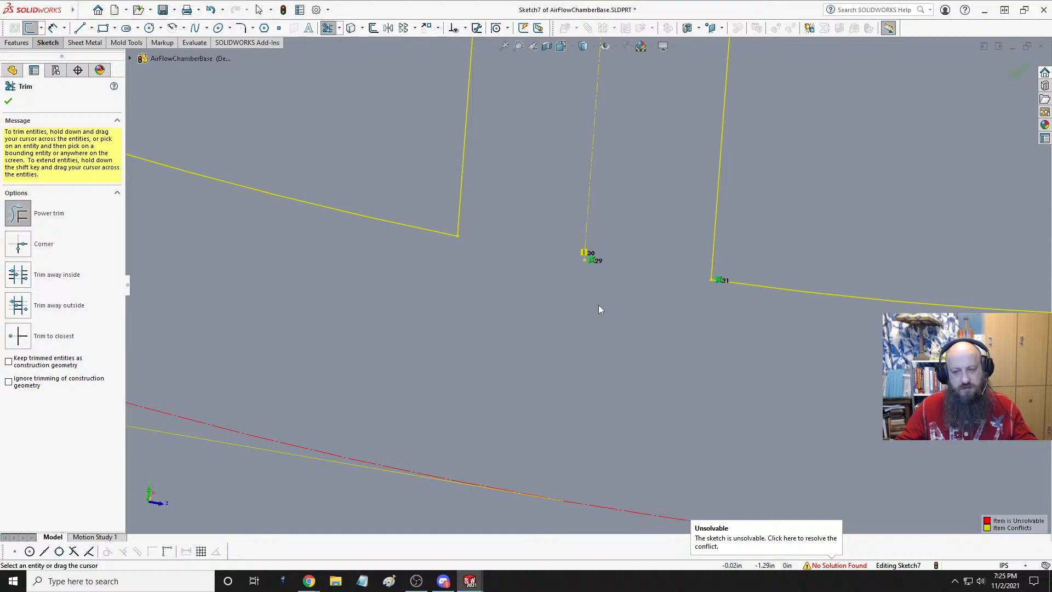
key(Escape)
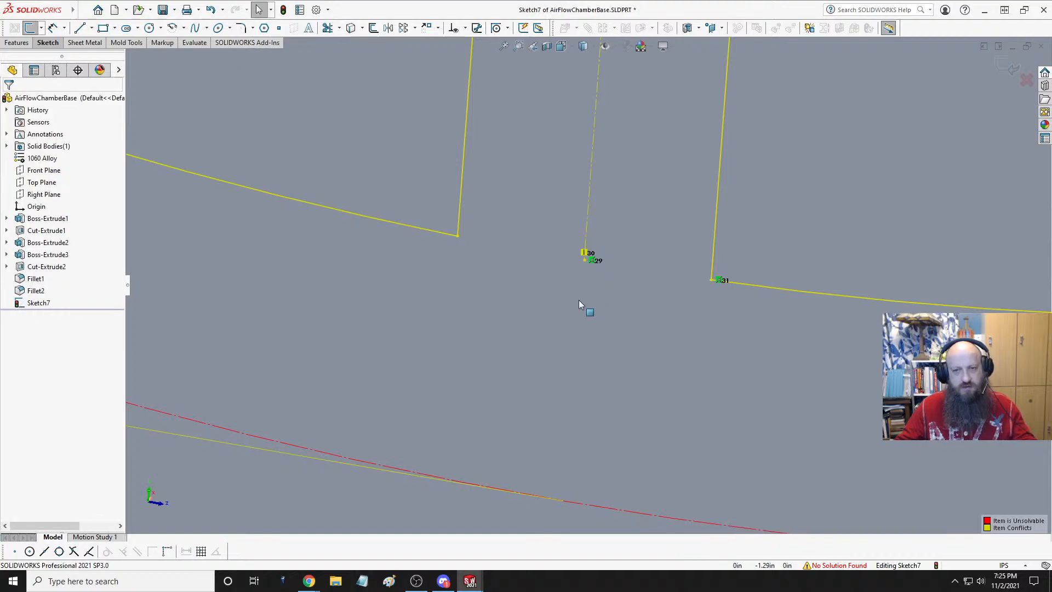
- Try deleting the coincident relation at the vertical centerline's lower endpoint, and undo the deletion
click(593, 261)
key(Delete)
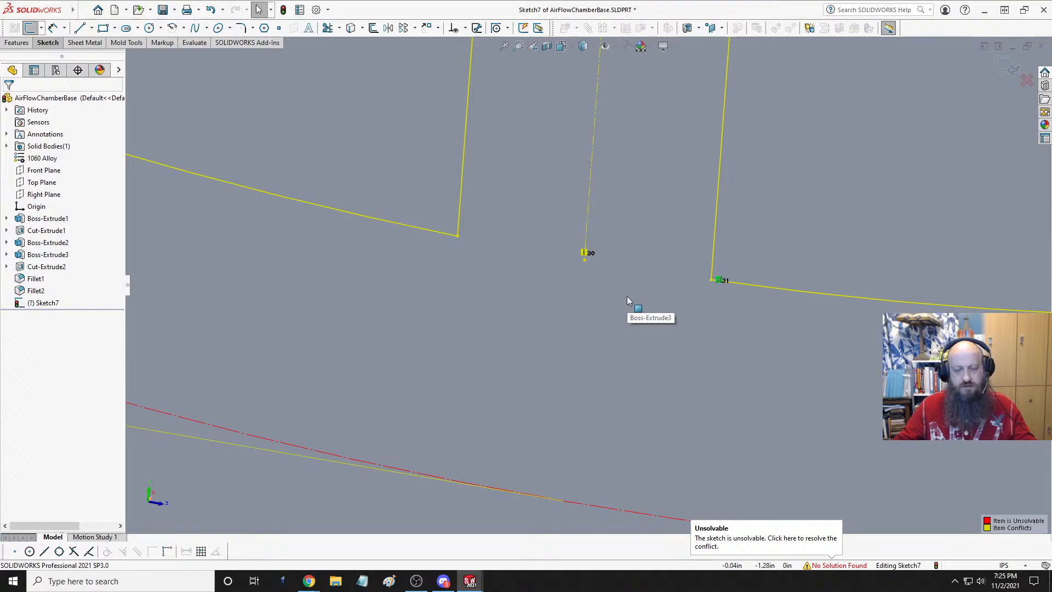
key(ctrl+z)
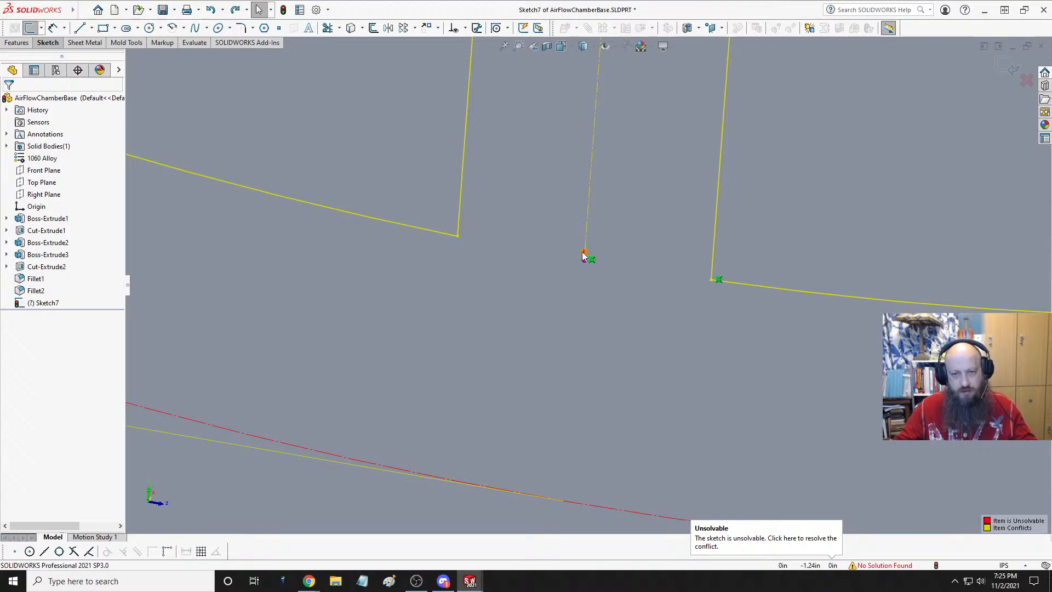
- Make the 45° angle dimension between the vertical and right diagonal centerlines driven
scroll(565, 291, up, 5)
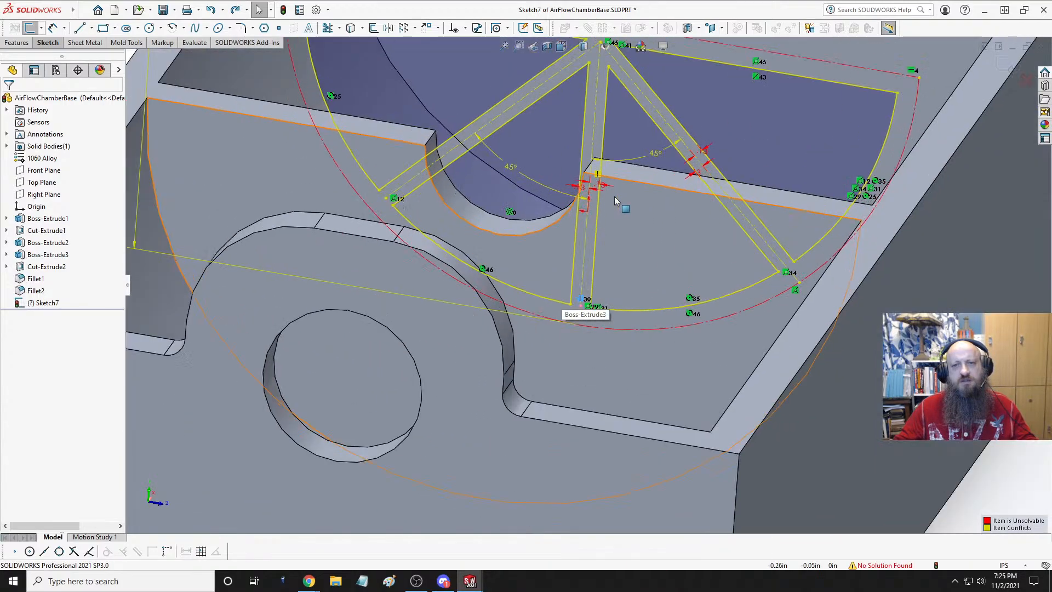
scroll(615, 202, down, 1)
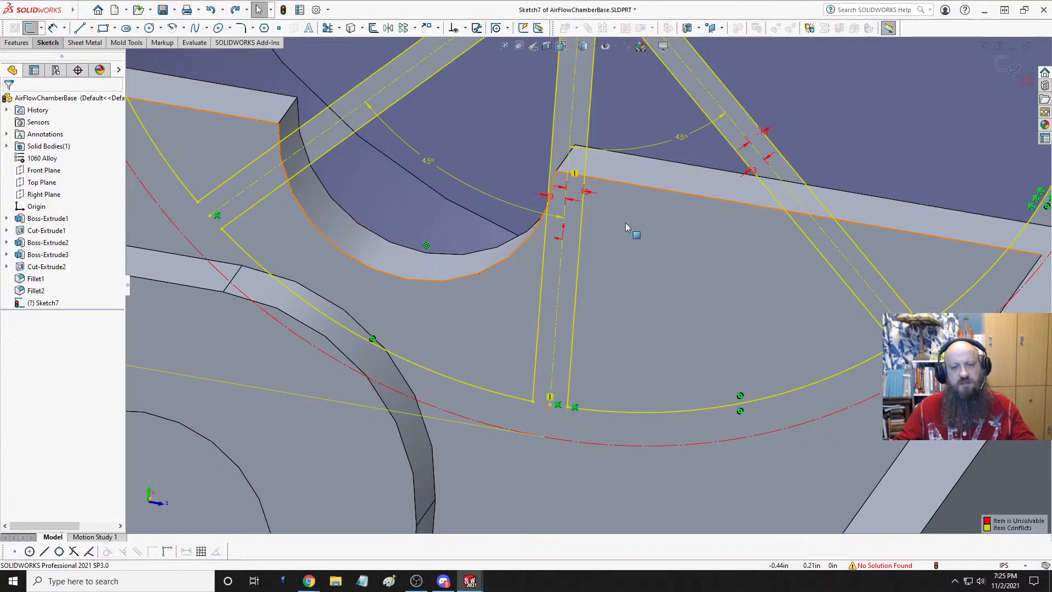
scroll(628, 227, up, 3)
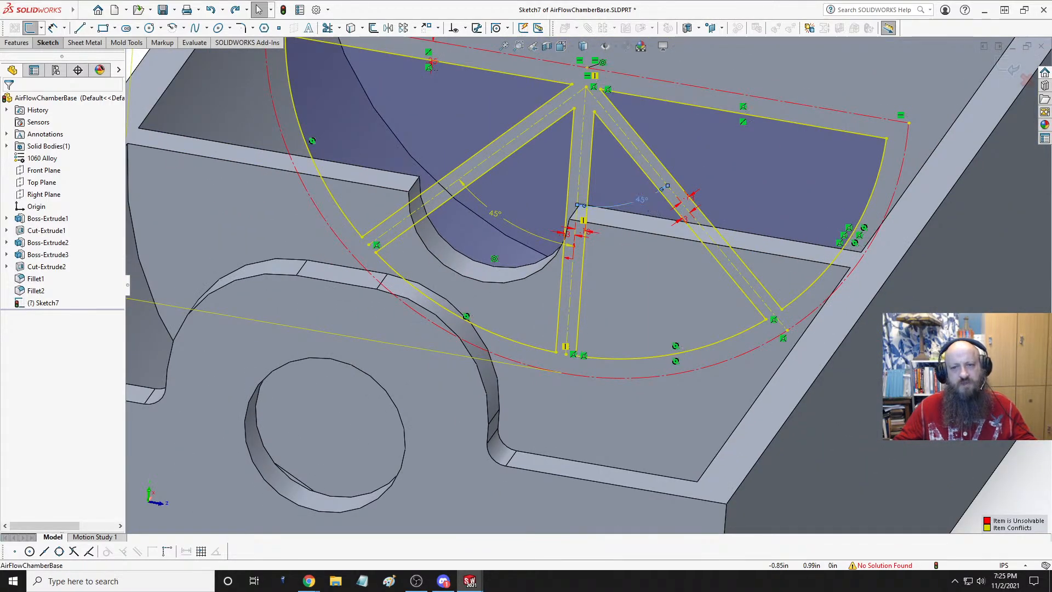
click(648, 200)
key(Escape)
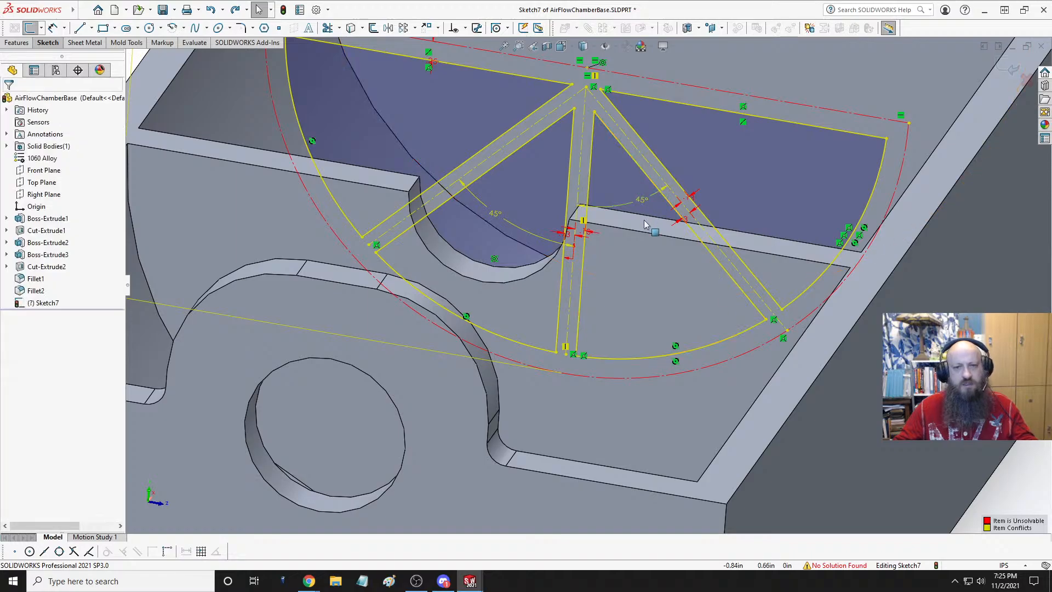
click(642, 201)
right_click(640, 201)
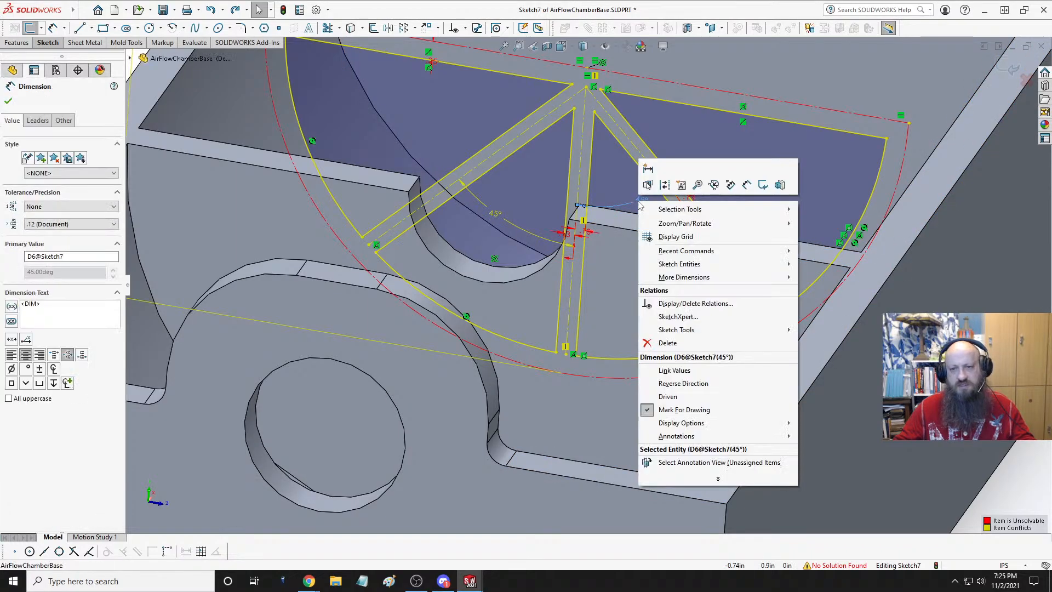
click(668, 397)
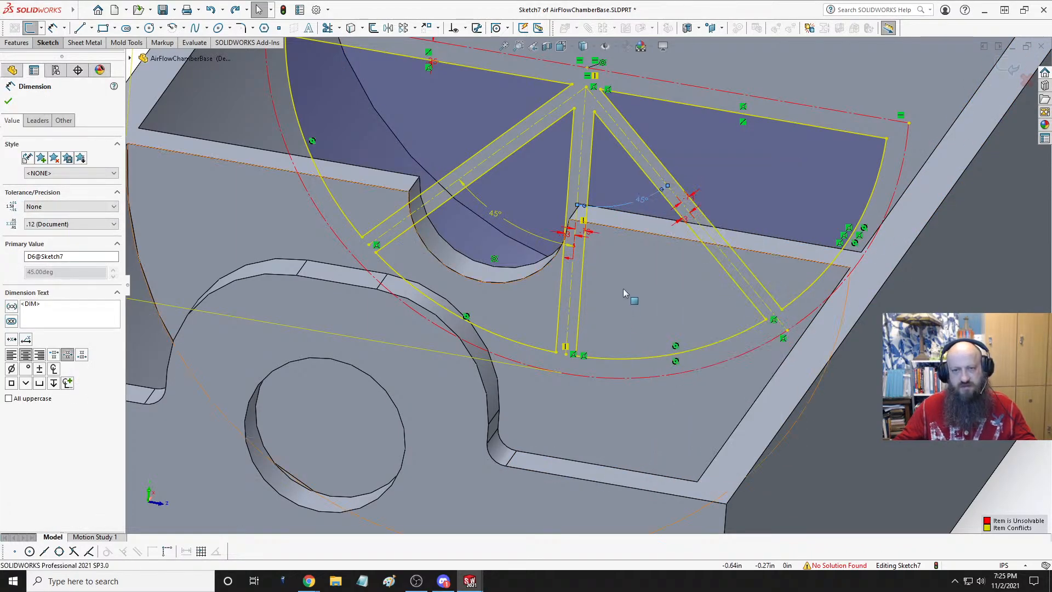
key(Escape)
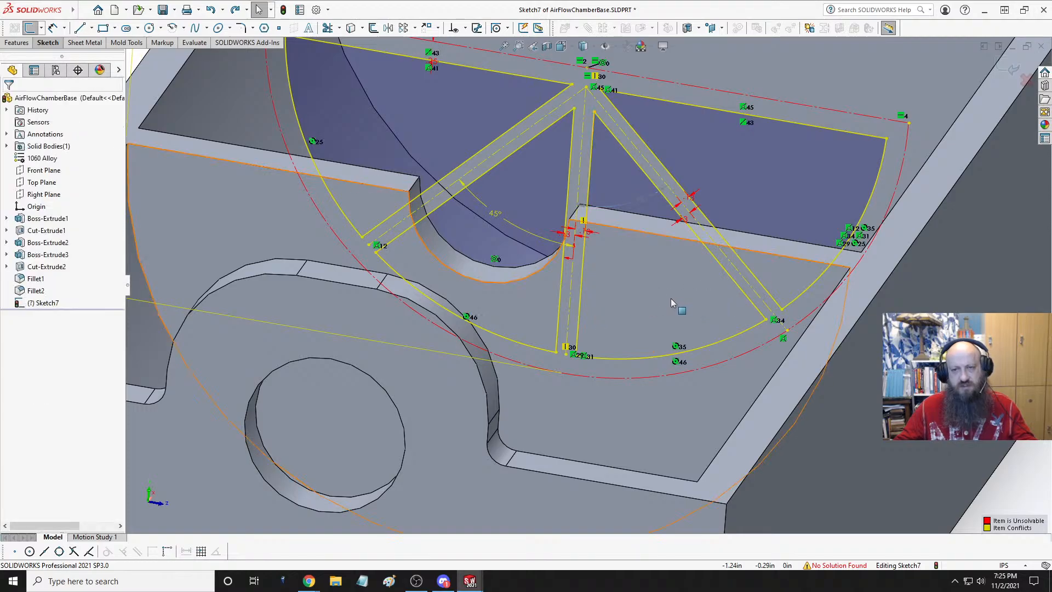
- Check the right diagonal centerline's lower endpoint and make the 0.125 in offset dimension of the vertical rib's right edge driven
click(786, 331)
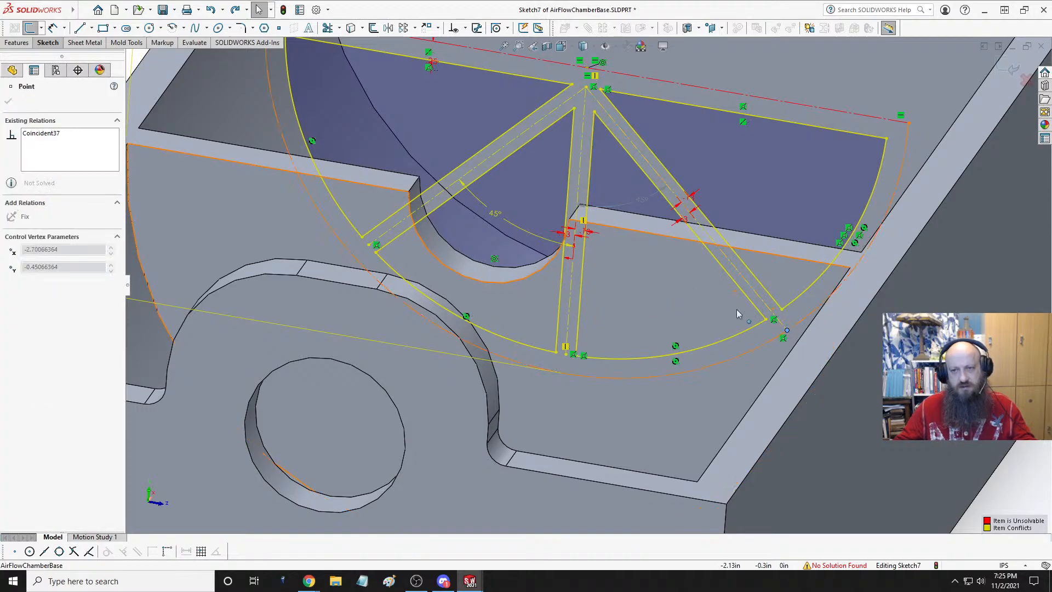
key(Escape)
scroll(632, 261, up, 3)
scroll(664, 186, down, 2)
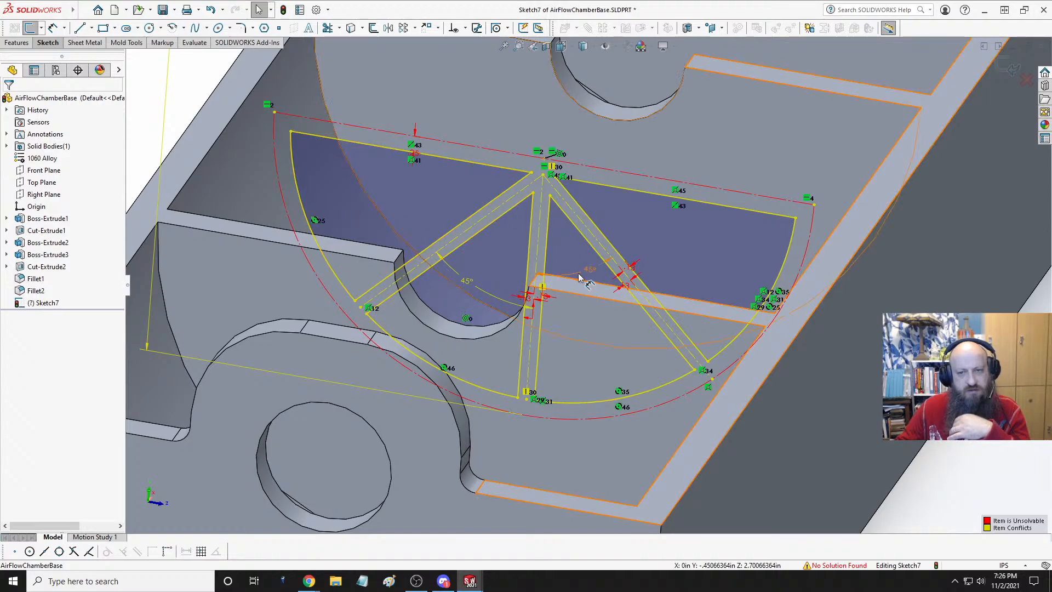
click(551, 297)
right_click(551, 297)
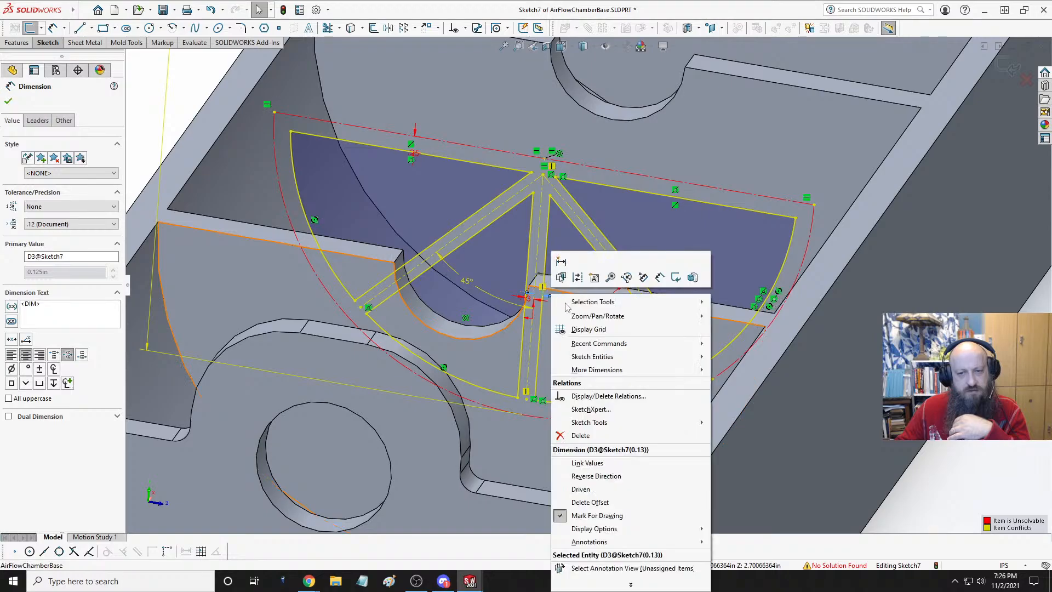
click(581, 489)
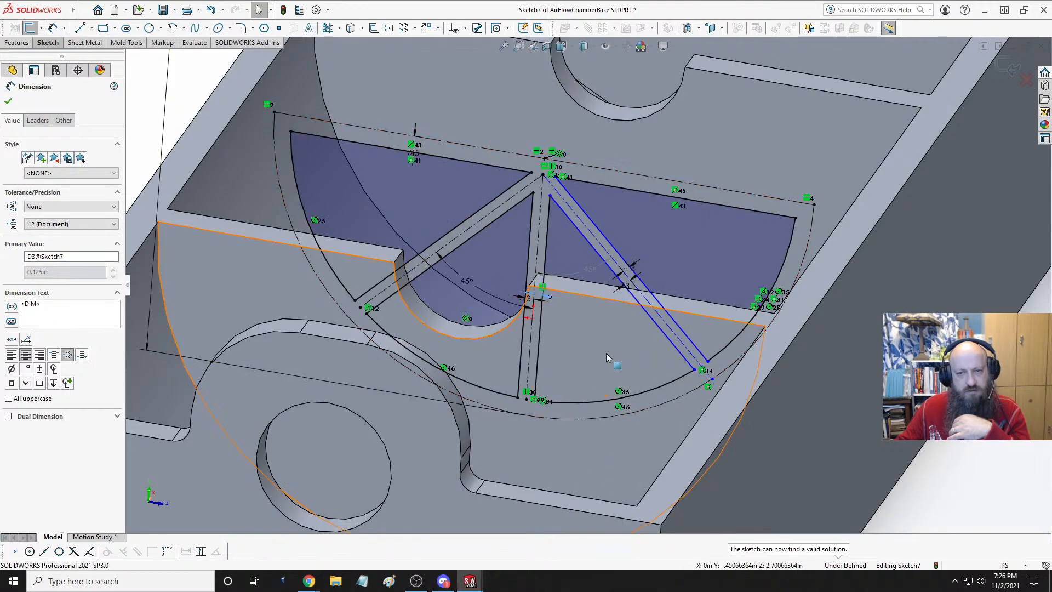
- Switch the 45° dimension between the vertical and right diagonal centerlines back to driving
right_click(588, 274)
click(603, 500)
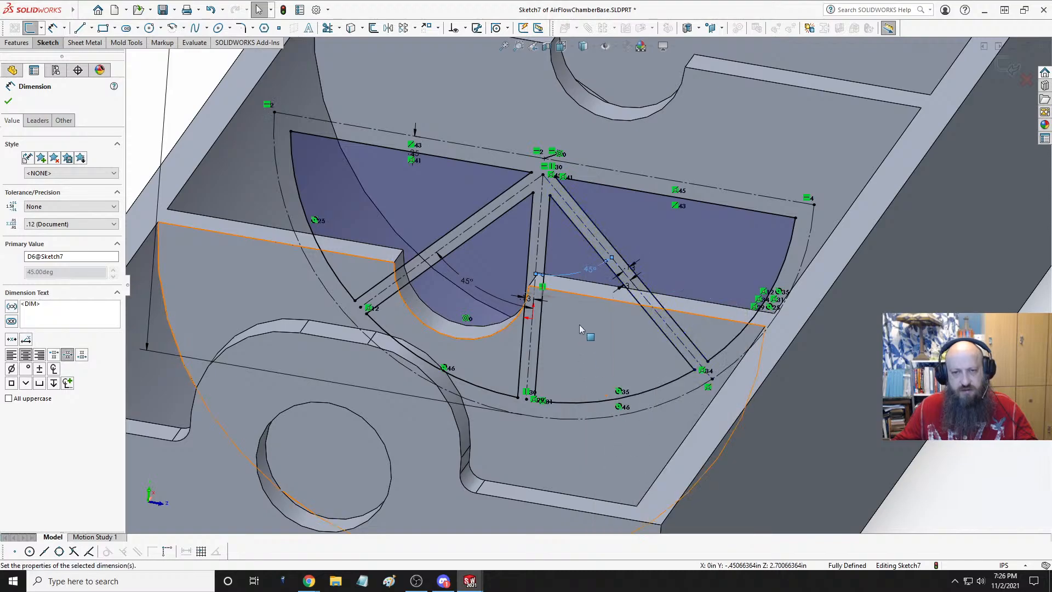
key(Escape)
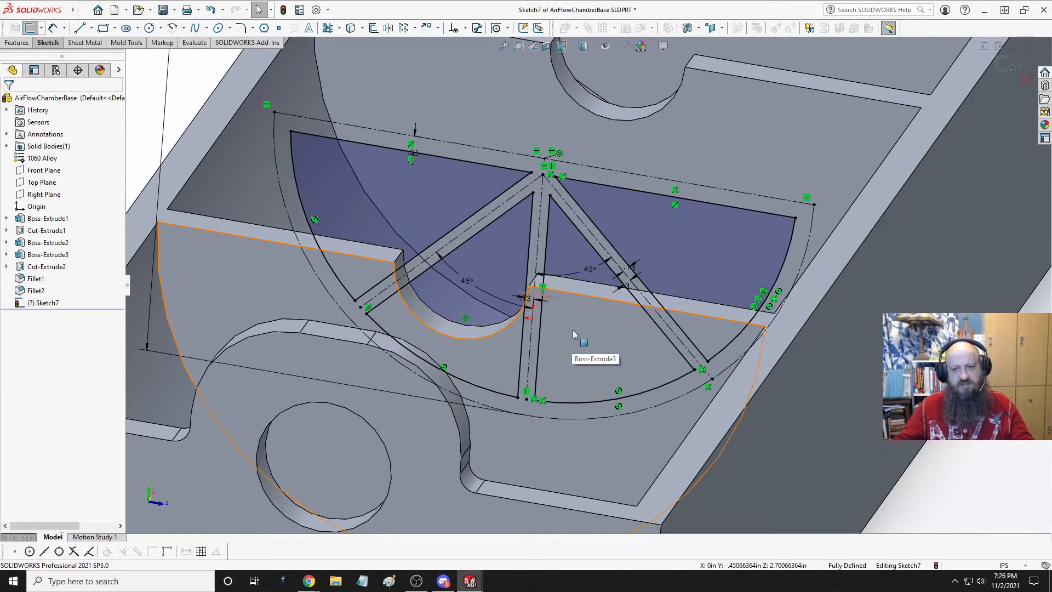
middle_drag(575, 325, 623, 304)
scroll(624, 303, up, 5)
middle_drag(659, 262, 619, 233)
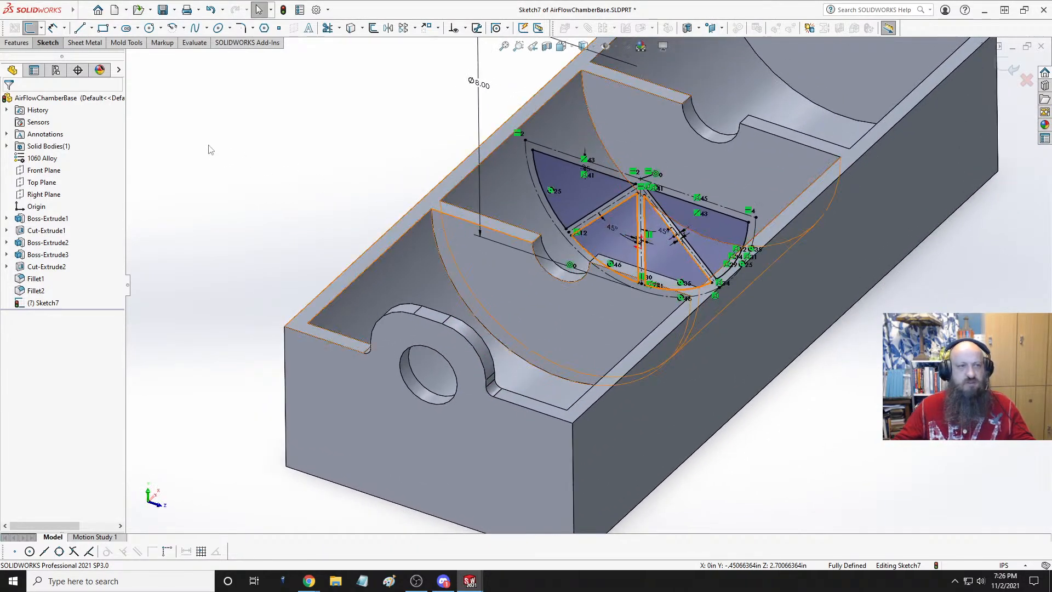
click(17, 43)
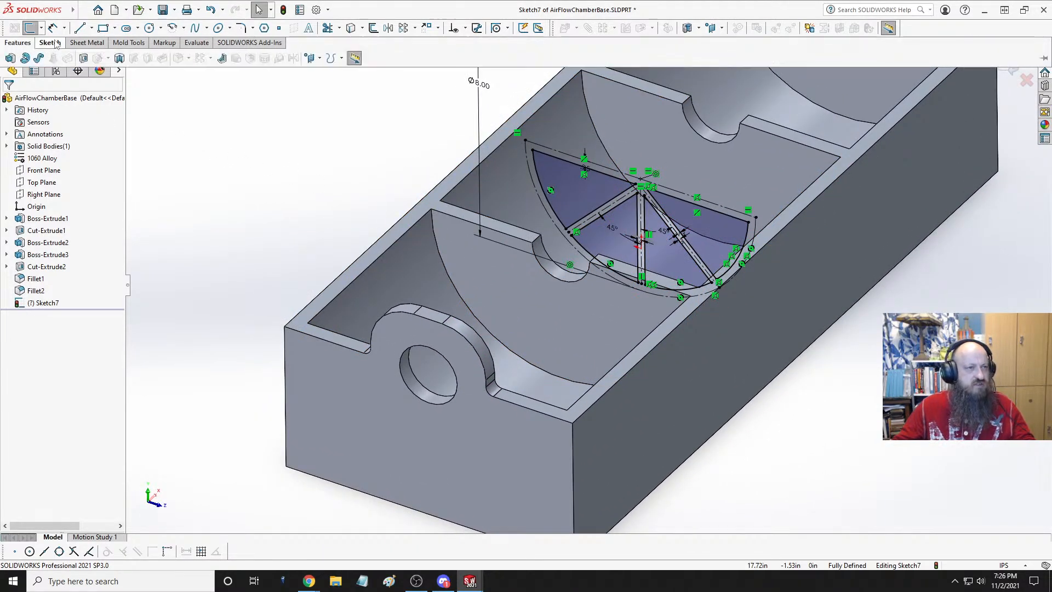
click(84, 58)
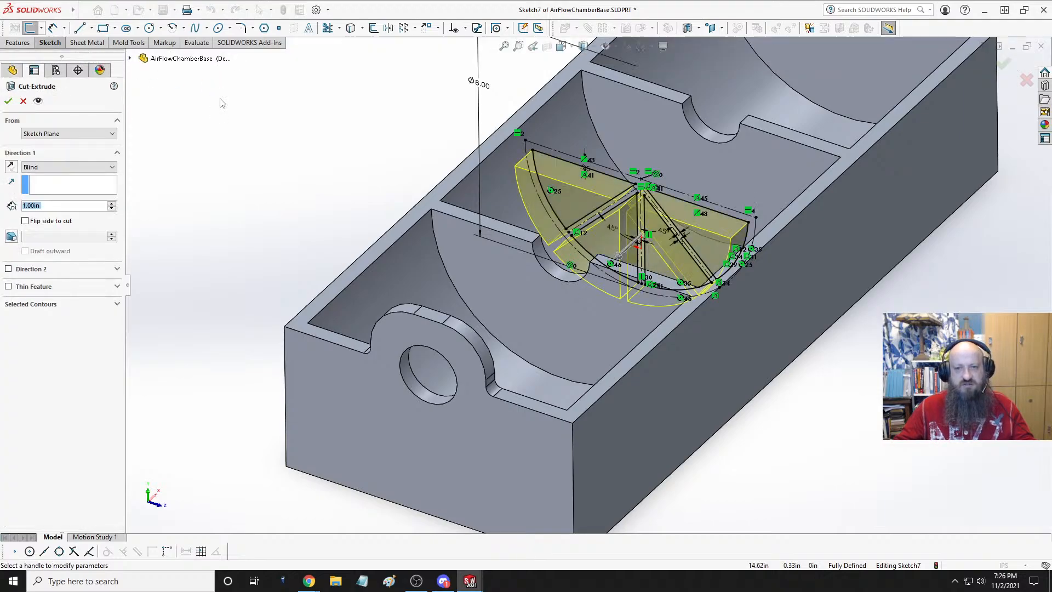
click(63, 167)
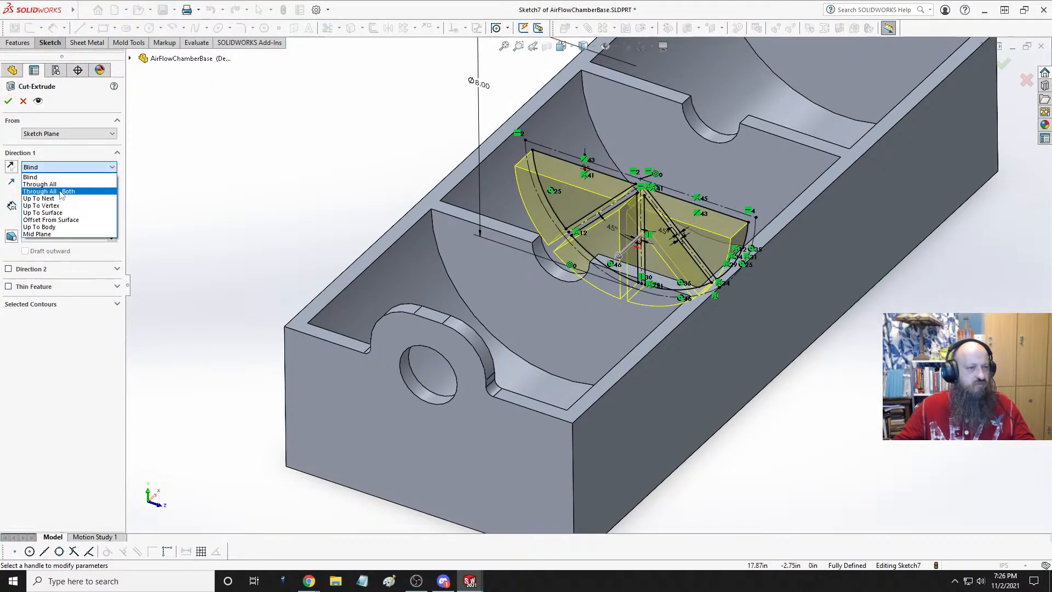
click(60, 234)
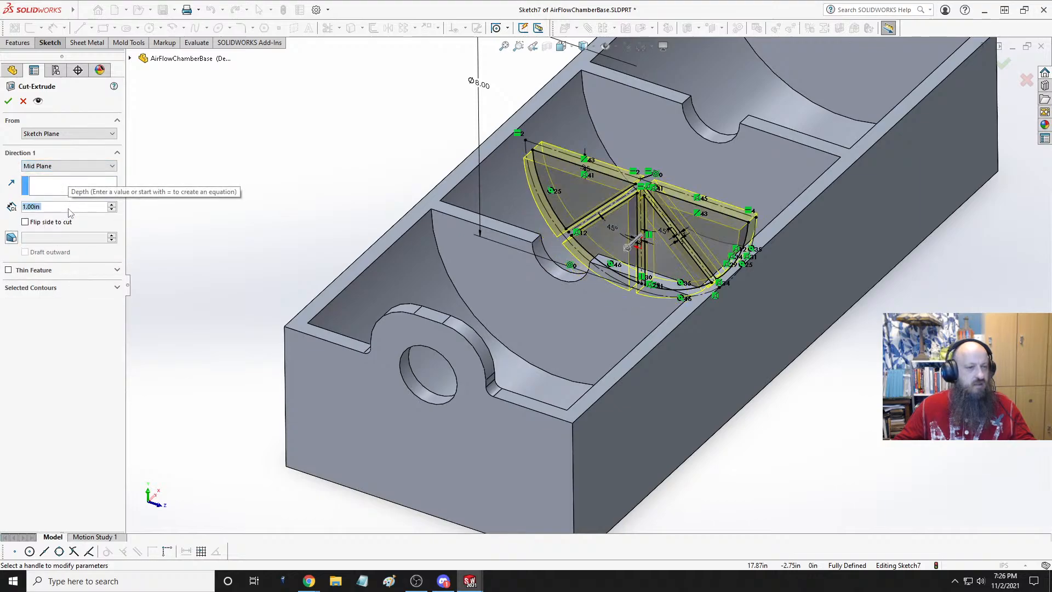
click(112, 204)
click(112, 204)
click(112, 204)
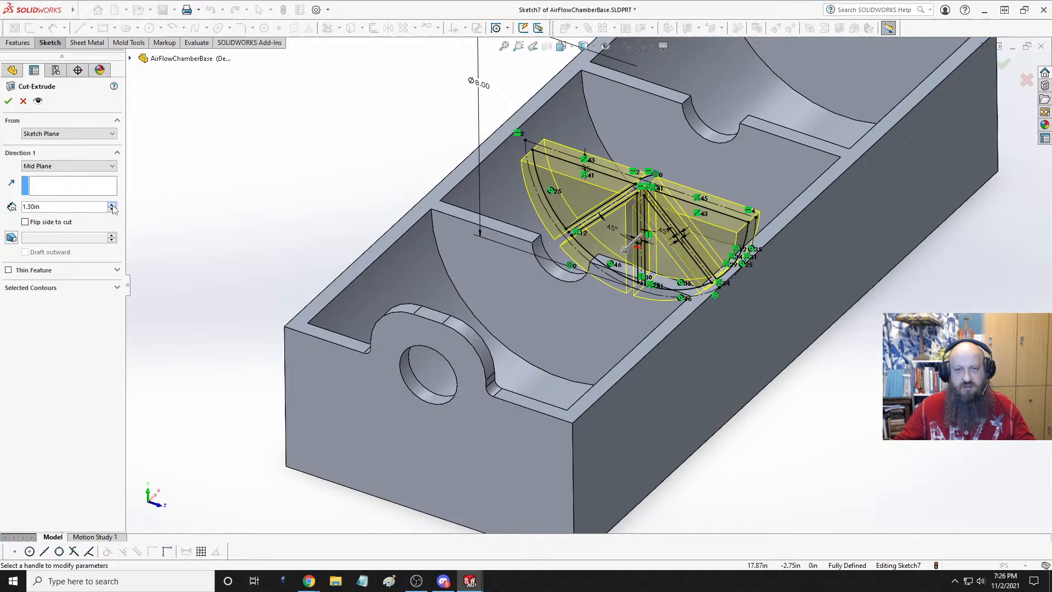
click(112, 204)
click(112, 204)
click(112, 205)
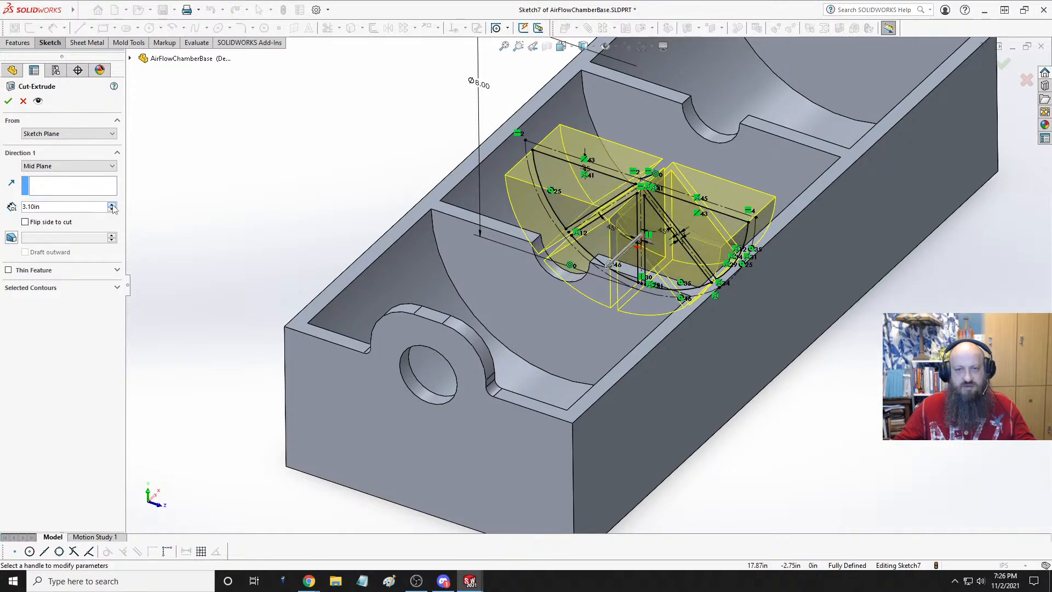
drag(113, 206, 115, 208)
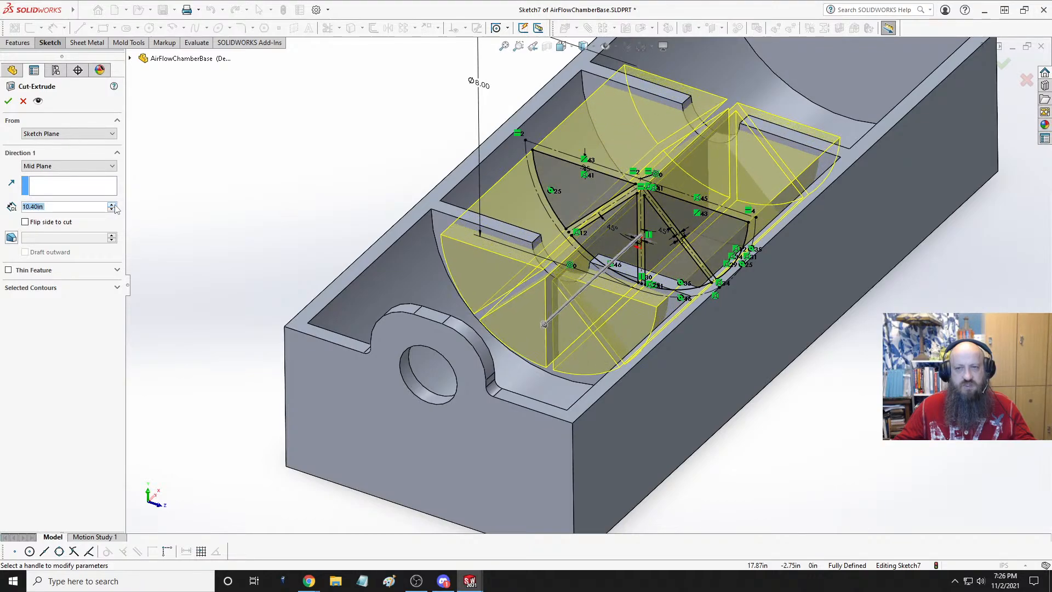
middle_drag(449, 246, 481, 293)
middle_drag(566, 238, 601, 247)
key(Escape)
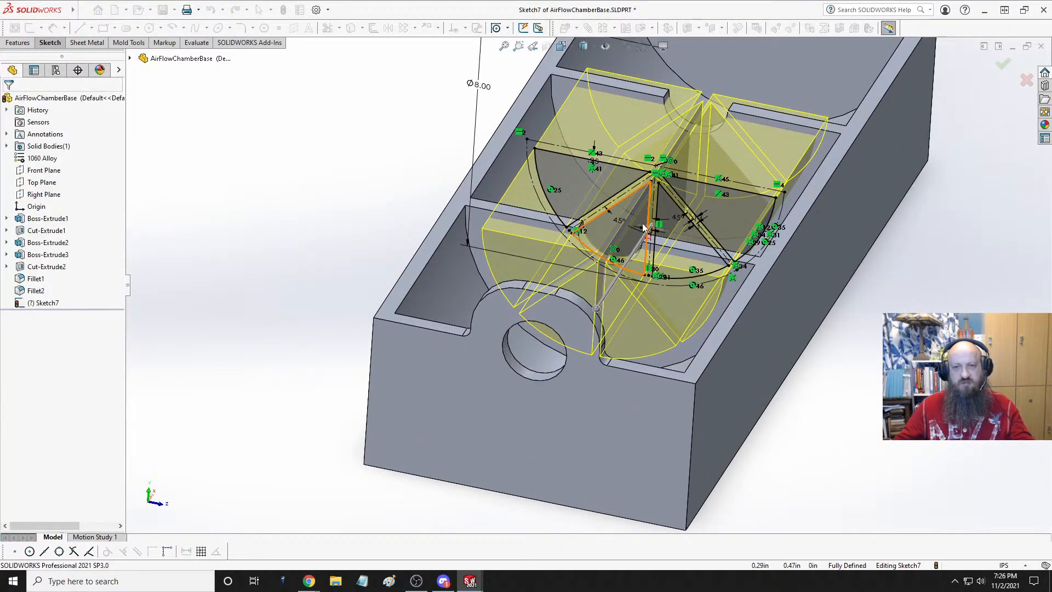
- Sketch a circle of about 0.89 in radius centred where the three rib centerlines meet
scroll(691, 190, down, 3)
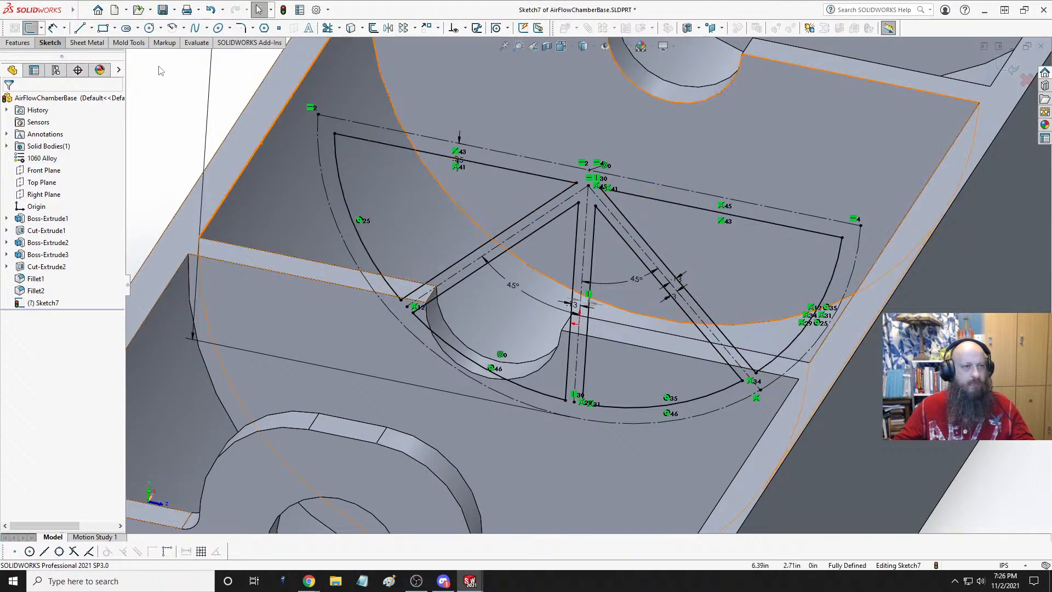
click(149, 28)
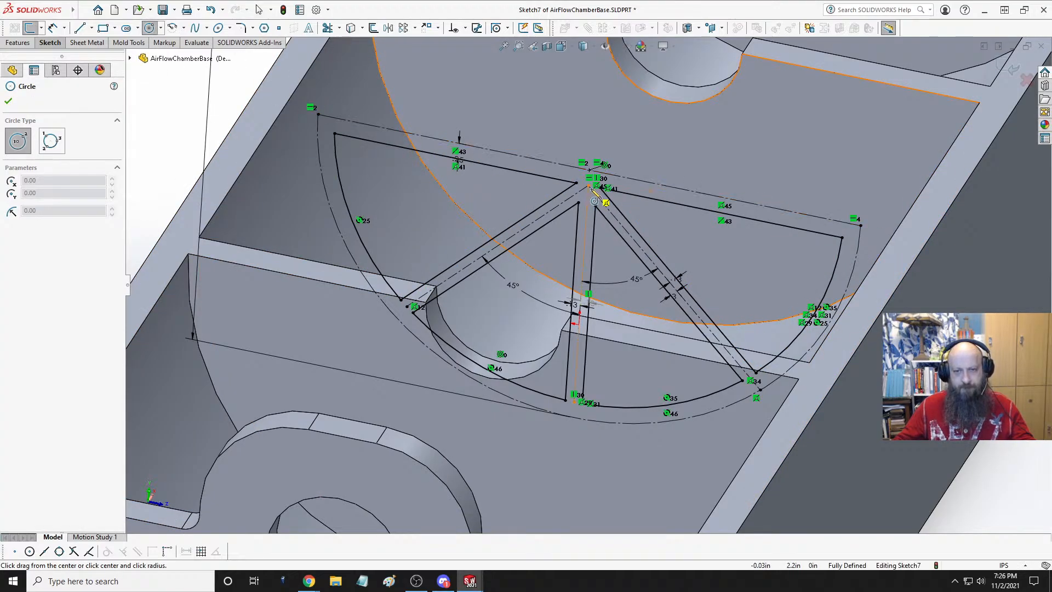
click(589, 185)
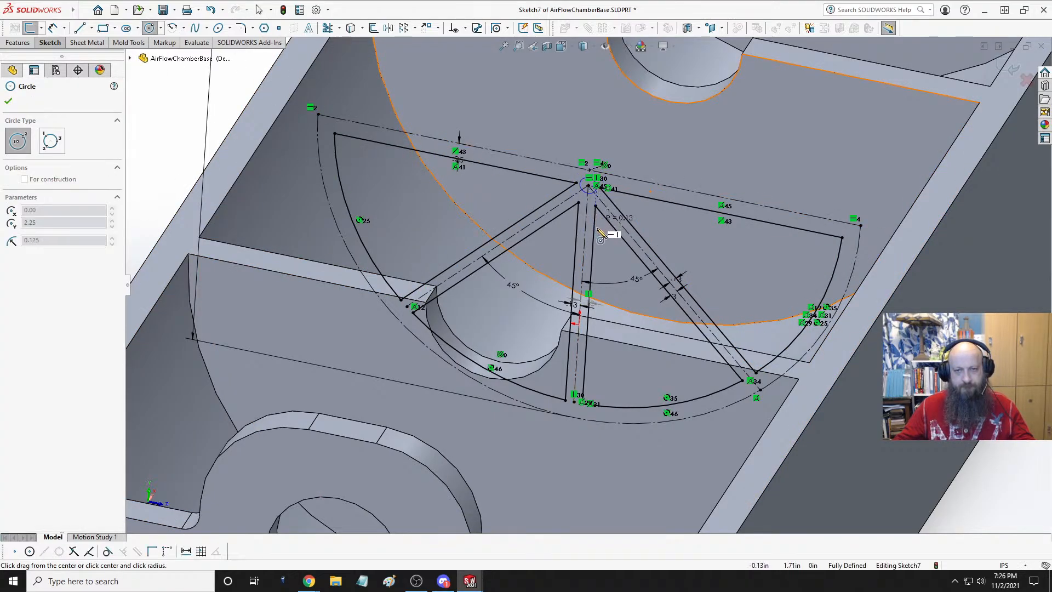
click(638, 167)
key(Escape)
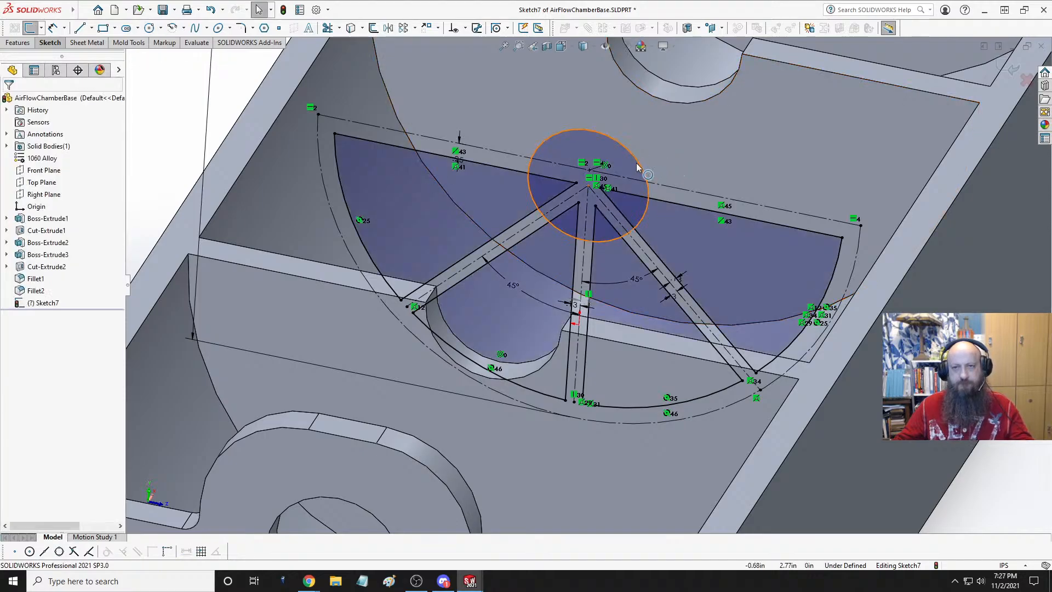
- Make the new circle equal in radius to the semicircular notch edge in the rear divider wall
click(669, 142)
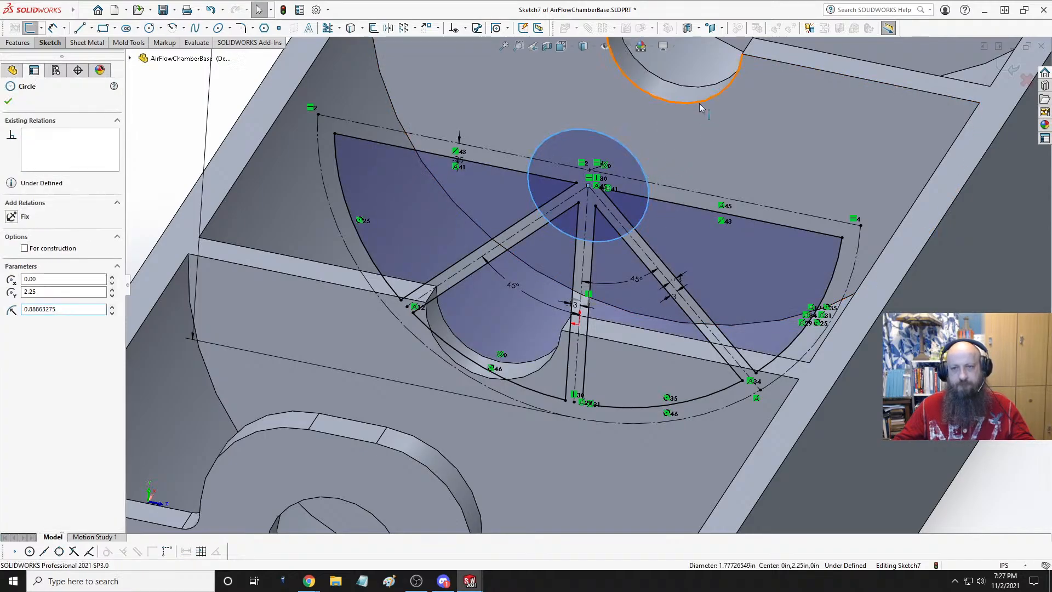
ctrl+click(699, 103)
click(783, 56)
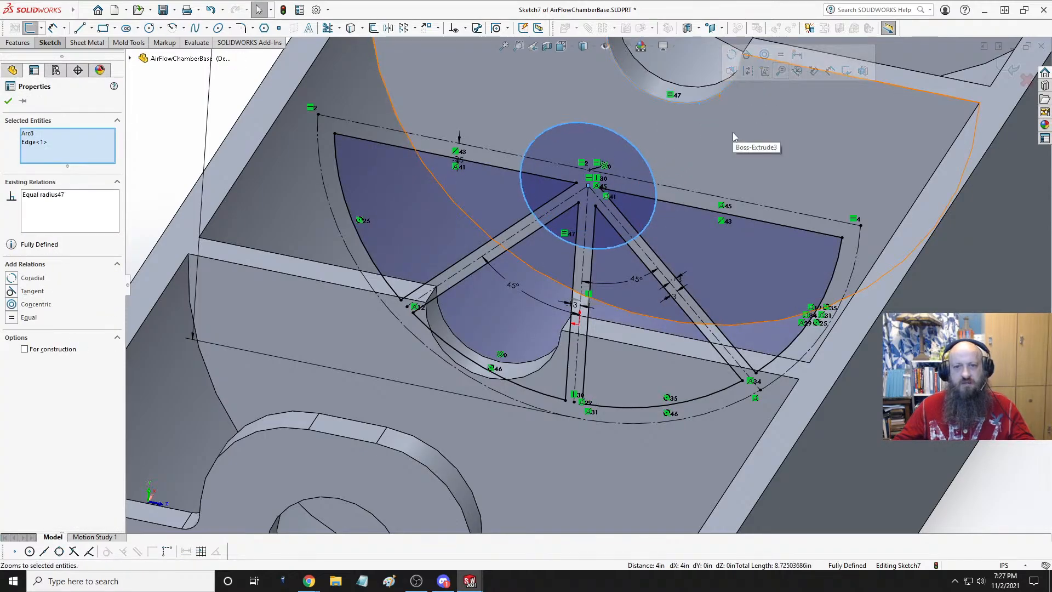
key(Escape)
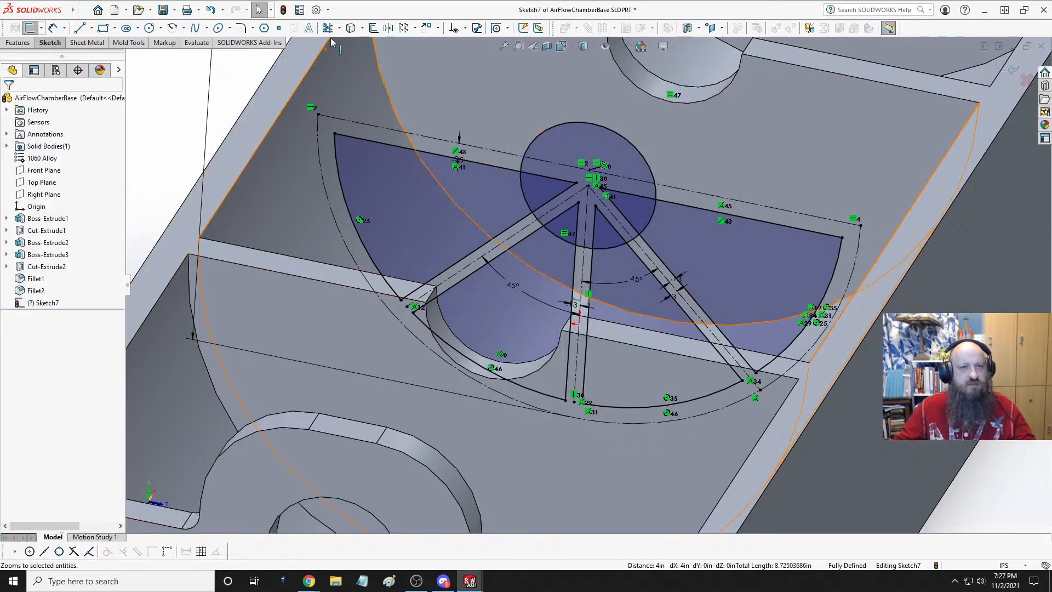
- Trim the circle's upper part, the left top edge and upper left rib edge inside it, and the arc piece crossing the left diagonal rib
click(328, 28)
drag(640, 131, 664, 181)
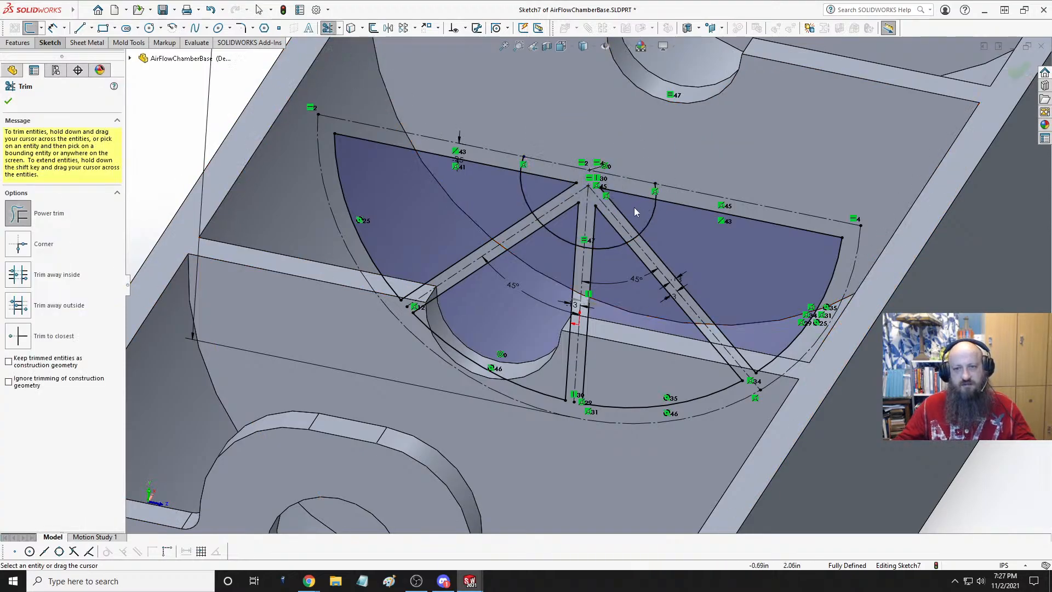
scroll(635, 211, down, 4)
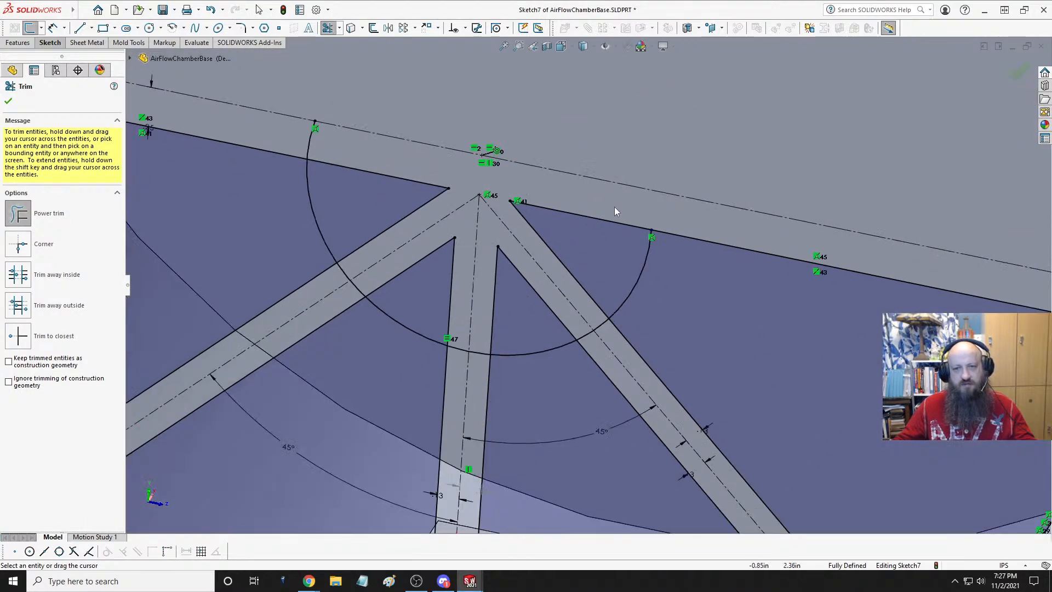
click(377, 164)
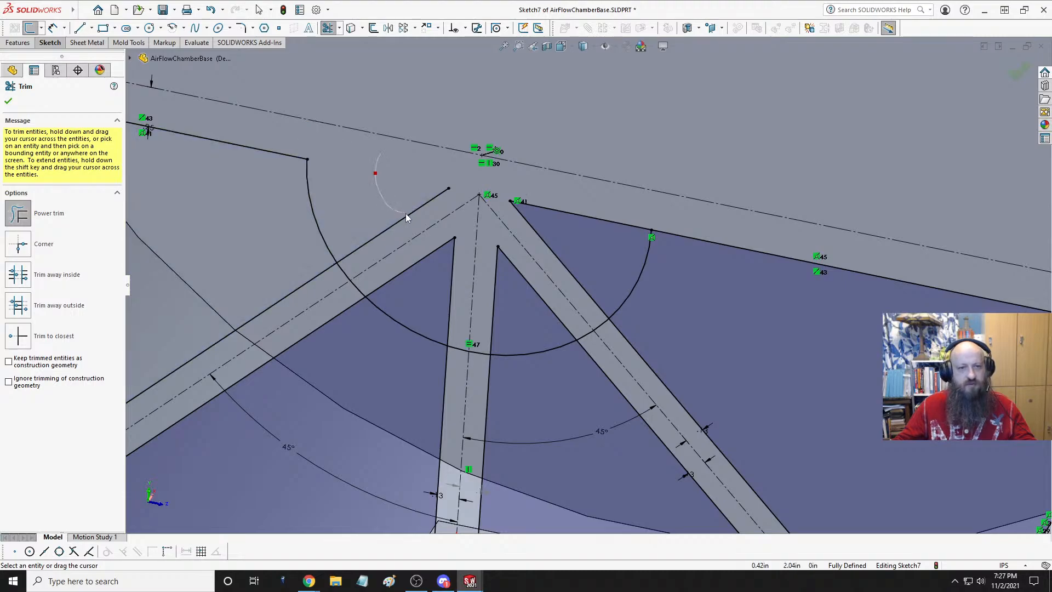
click(407, 215)
click(345, 272)
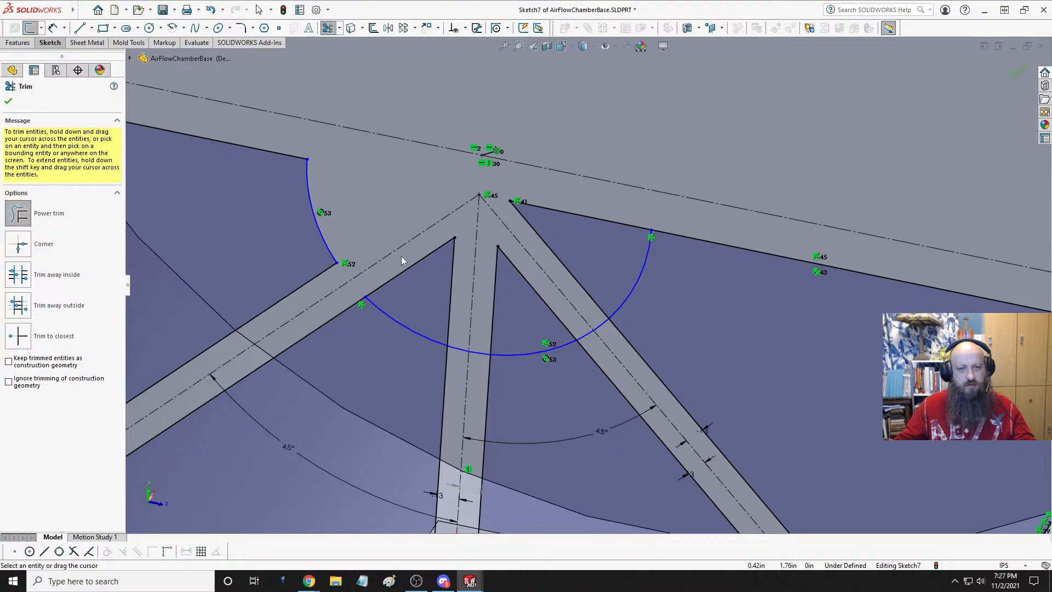
- Trim the remaining rib and top edge lines inside the circle and the arc pieces crossing the vertical and right diagonal ribs
mouse_move(410, 267)
mouse_down()
mouse_move(454, 284)
mouse_move(523, 280)
mouse_up()
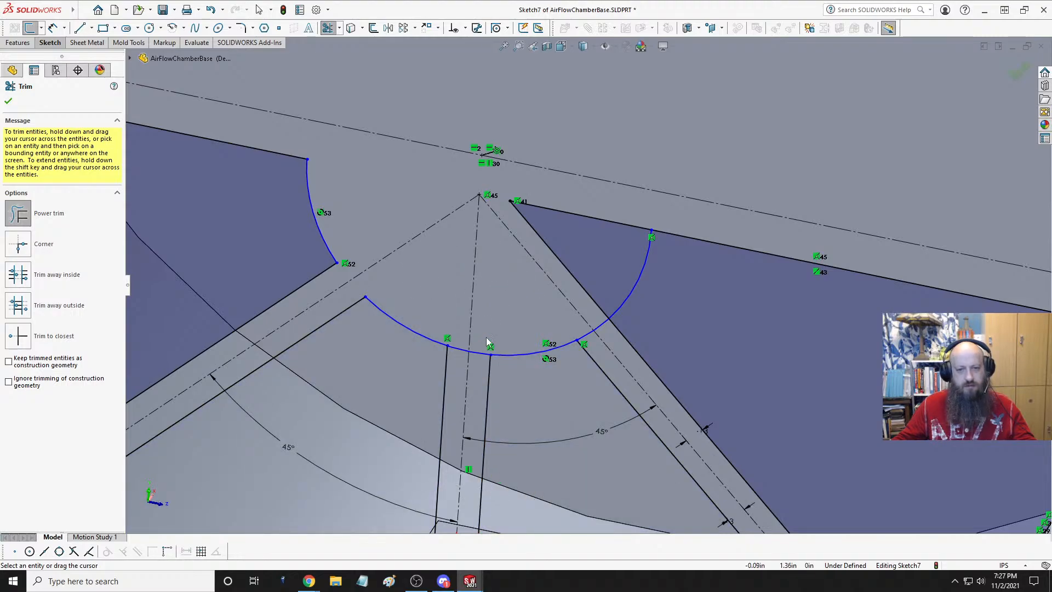
drag(488, 341, 476, 357)
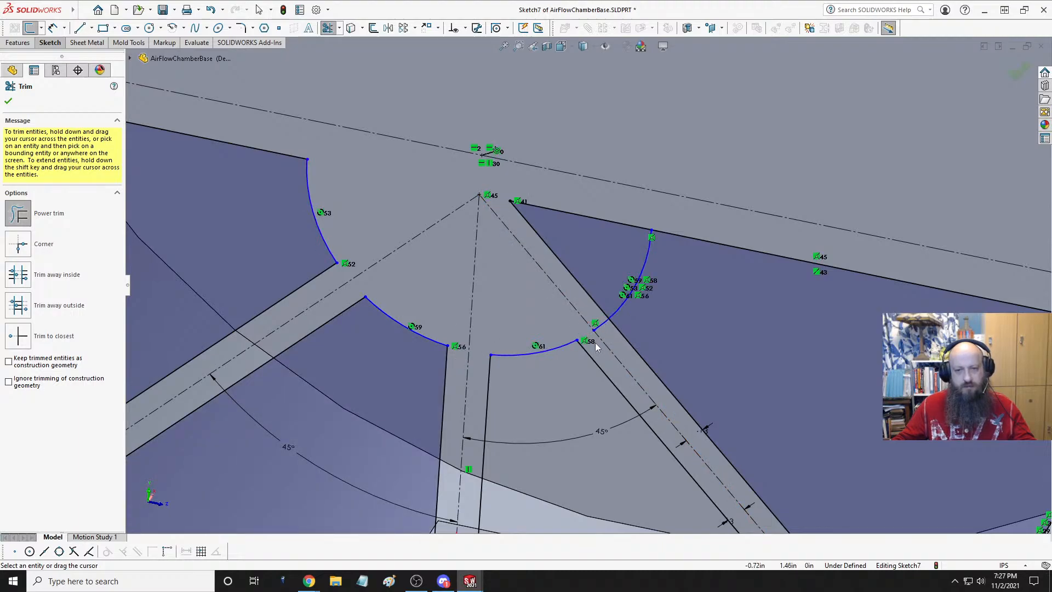
drag(593, 311, 611, 333)
mouse_move(573, 295)
mouse_down()
mouse_move(594, 275)
mouse_move(613, 207)
mouse_up()
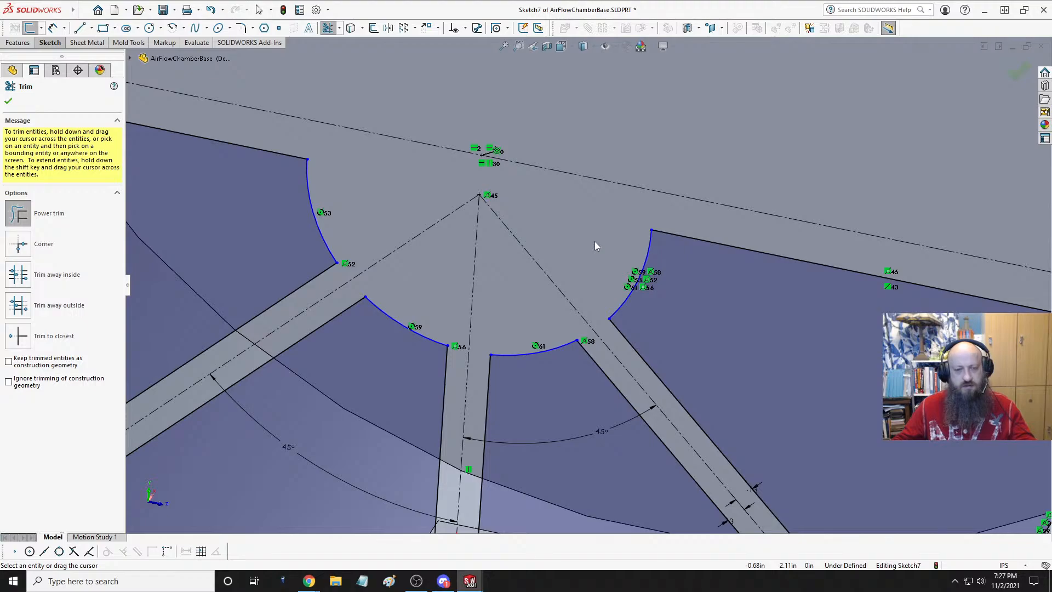
key(Escape)
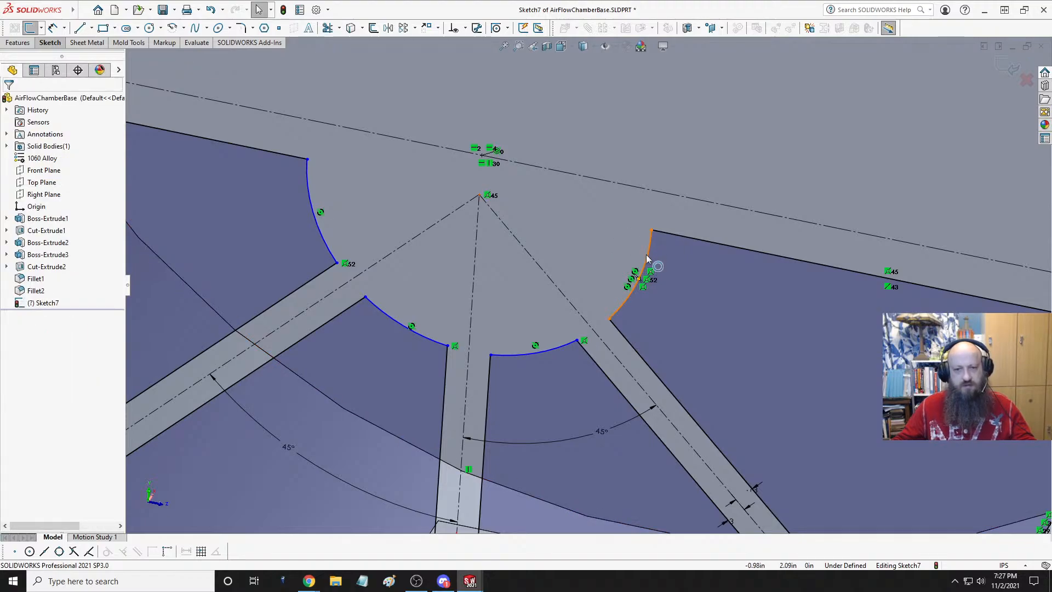
- Enlarge the trimmed hub arcs to a radius of about 1 in and try relating them to the rear wall's notch edge
mouse_move(646, 258)
mouse_down()
mouse_move(719, 278)
mouse_move(627, 240)
mouse_move(688, 265)
mouse_up()
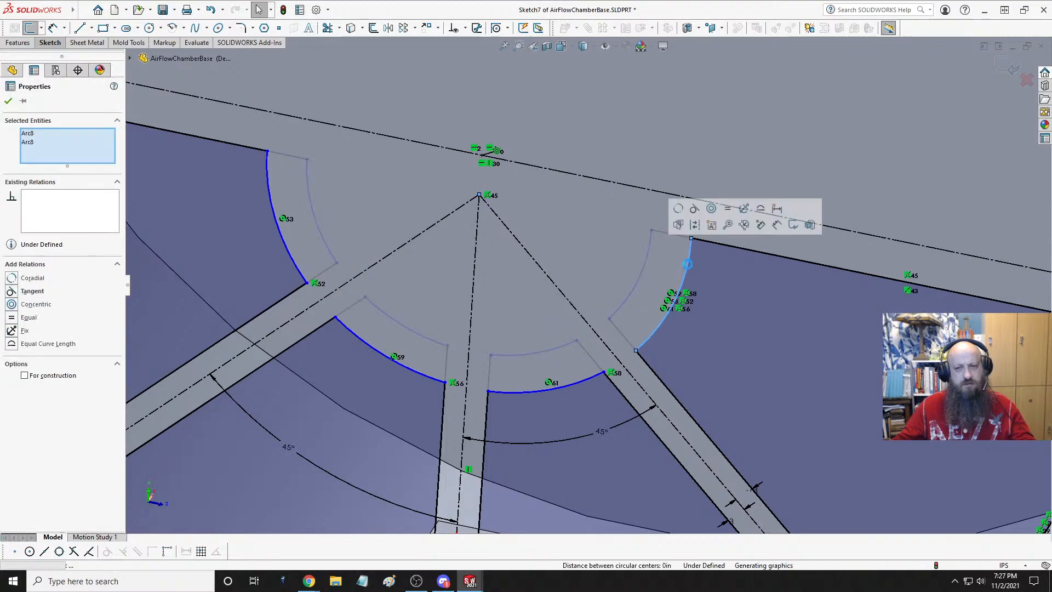
scroll(673, 196, up, 4)
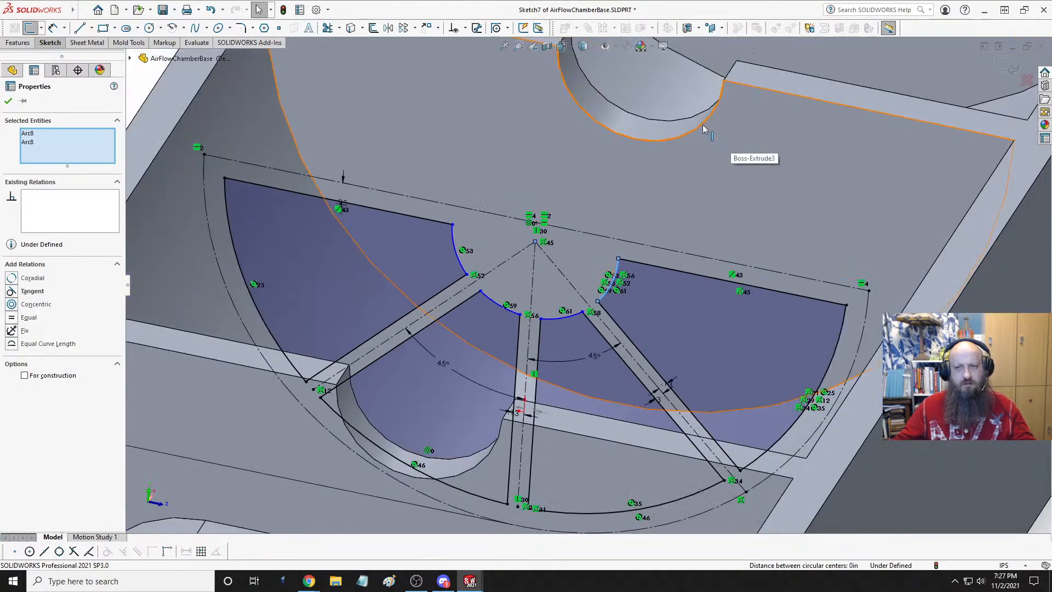
ctrl+click(704, 128)
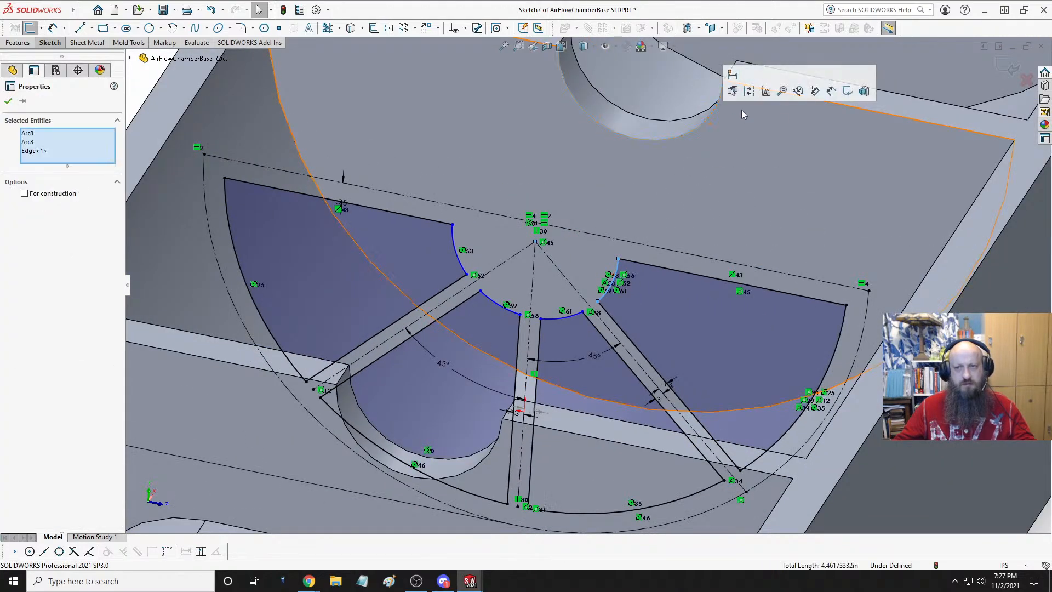
key(Escape)
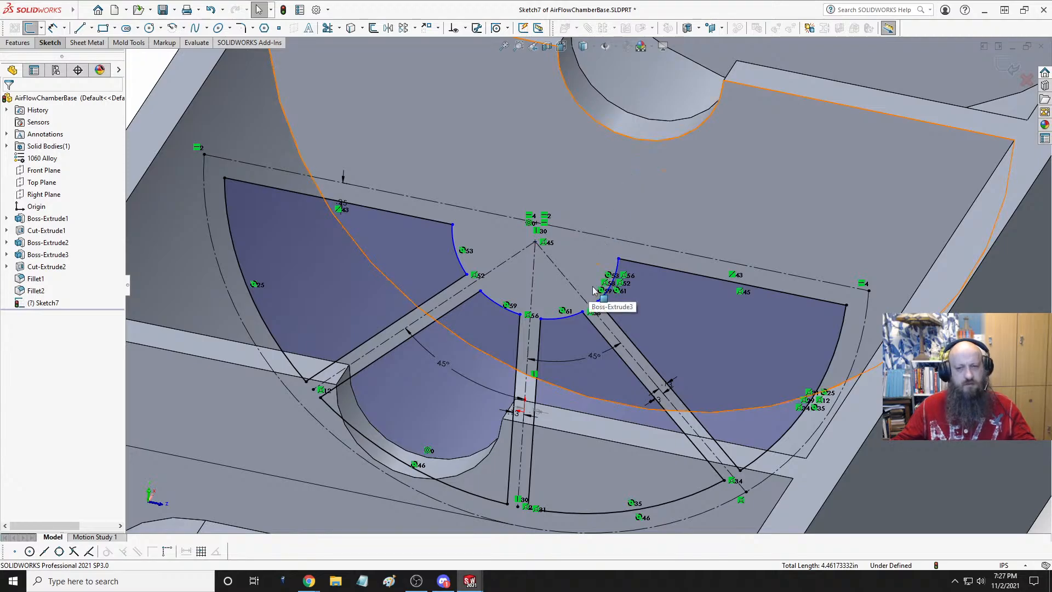
- Dimension the left hub arc with a radius of 1.00 in
click(53, 28)
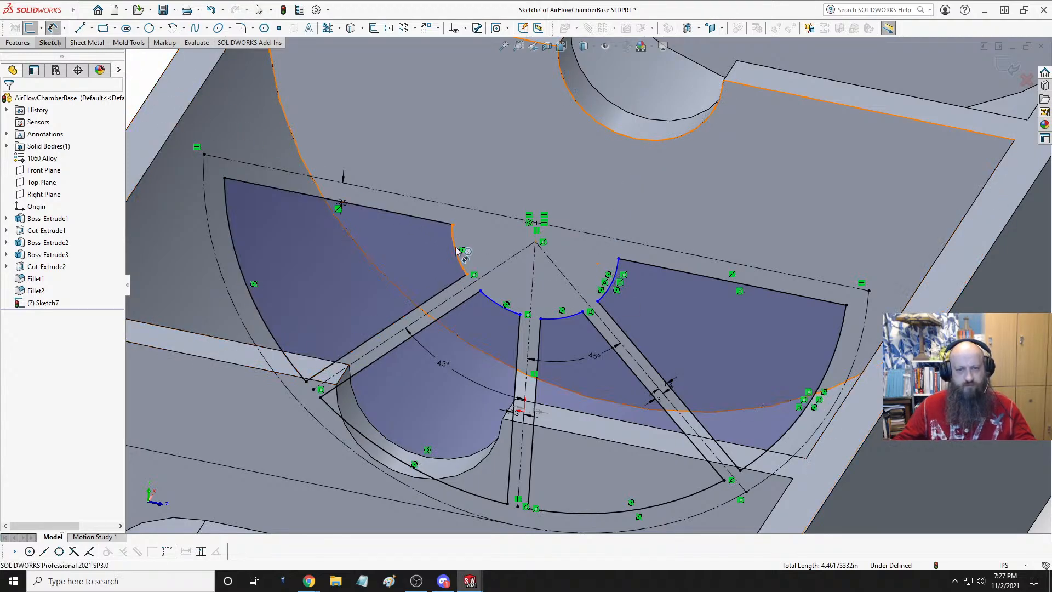
click(456, 251)
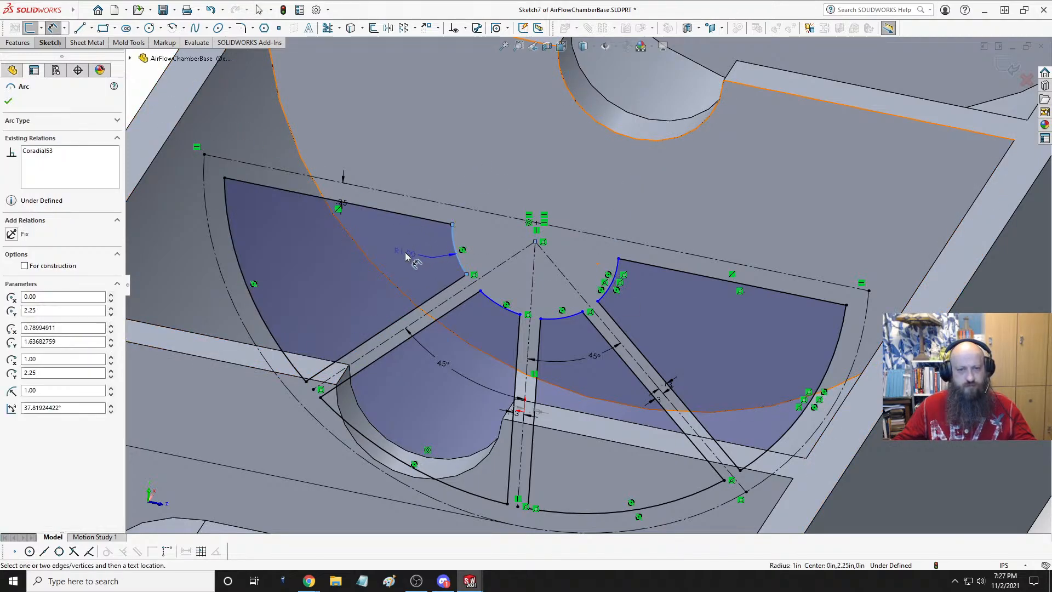
click(439, 213)
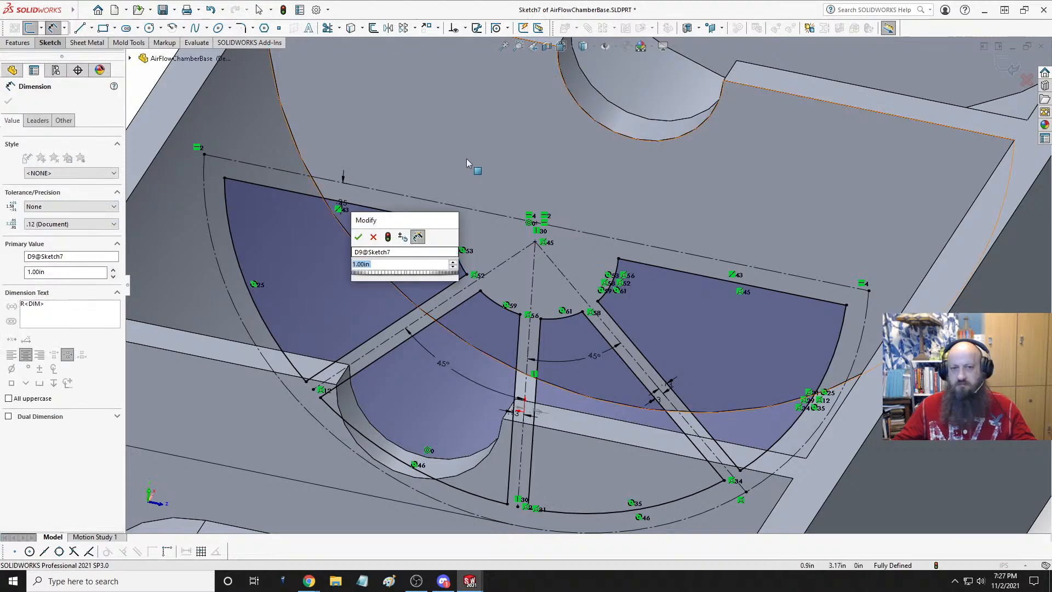
click(359, 237)
key(Escape)
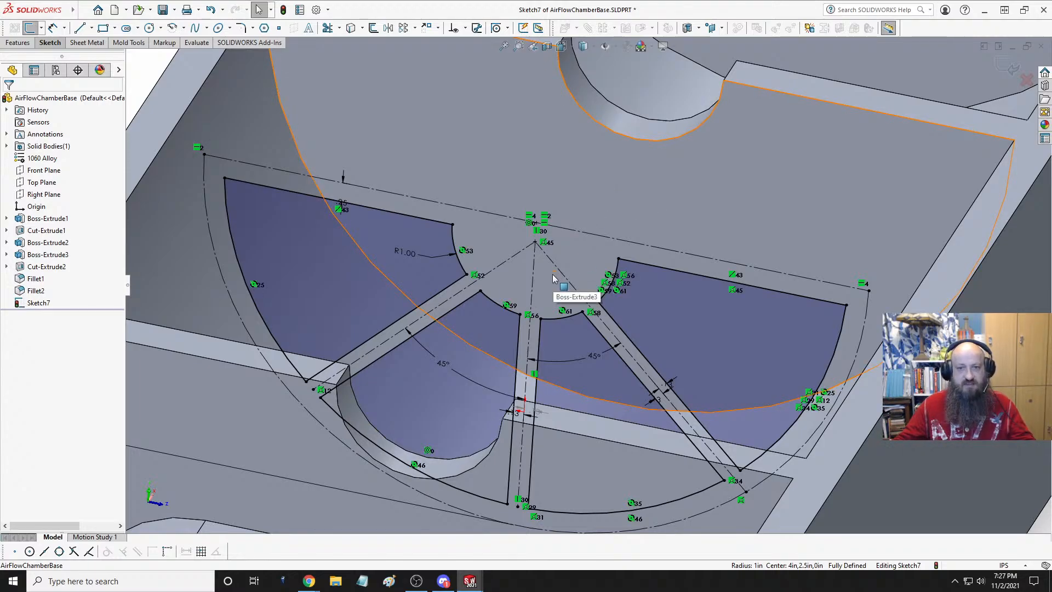
click(19, 44)
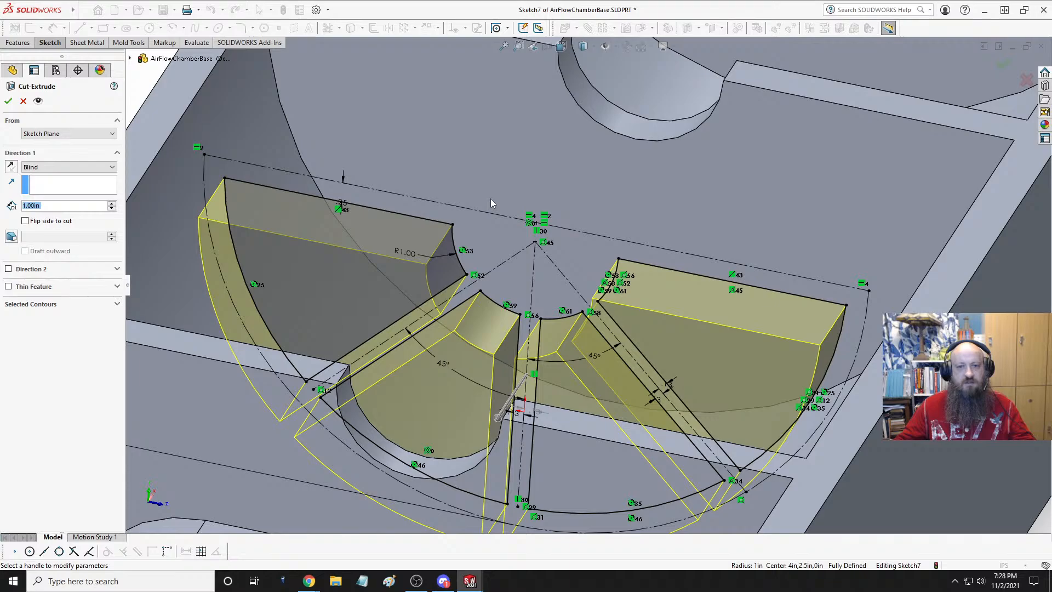
scroll(491, 198, up, 3)
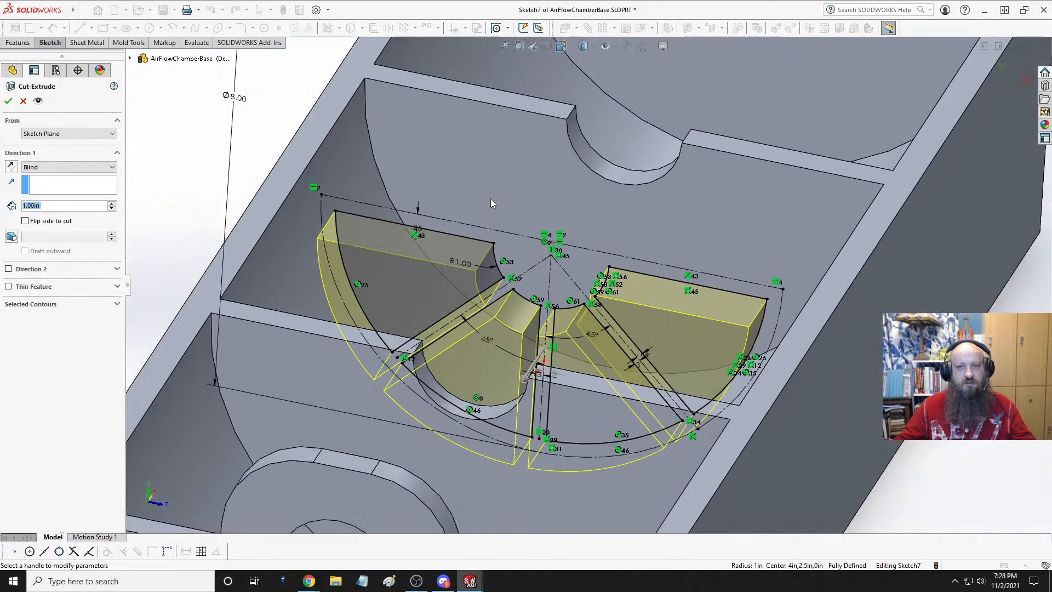
scroll(534, 216, down, 1)
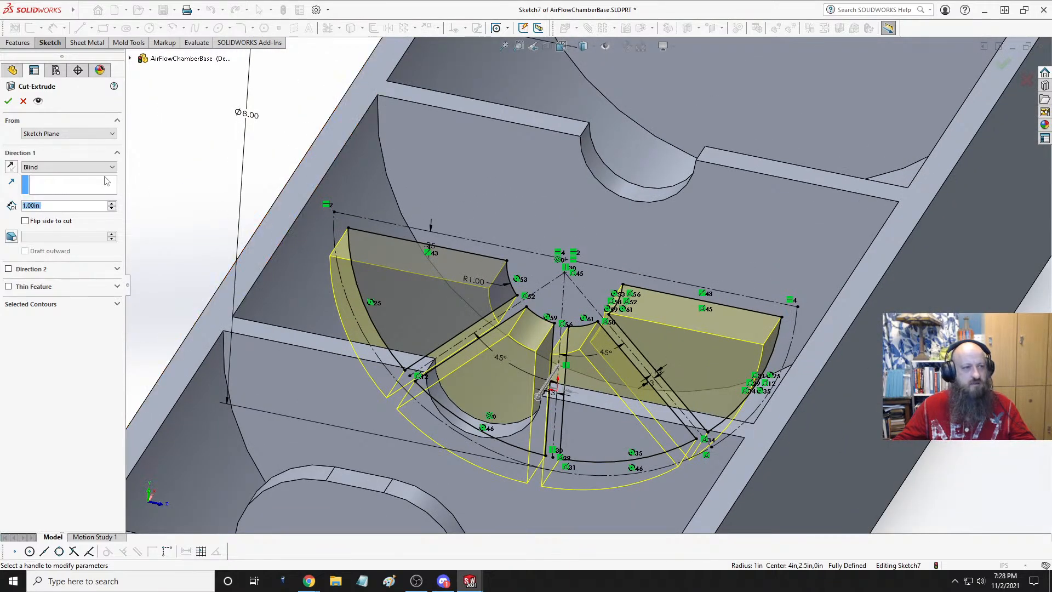
click(73, 168)
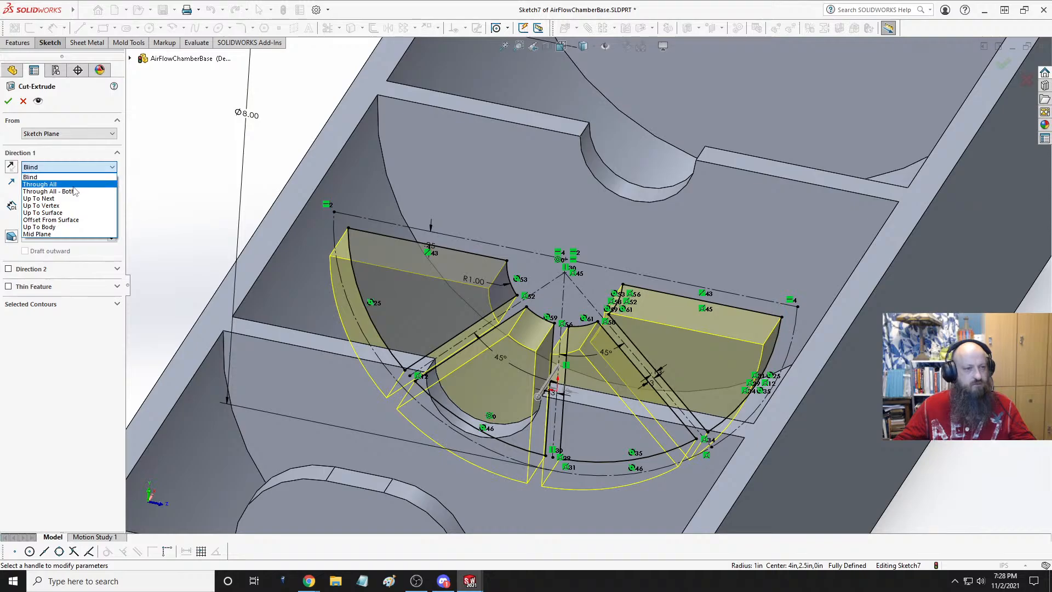
click(65, 235)
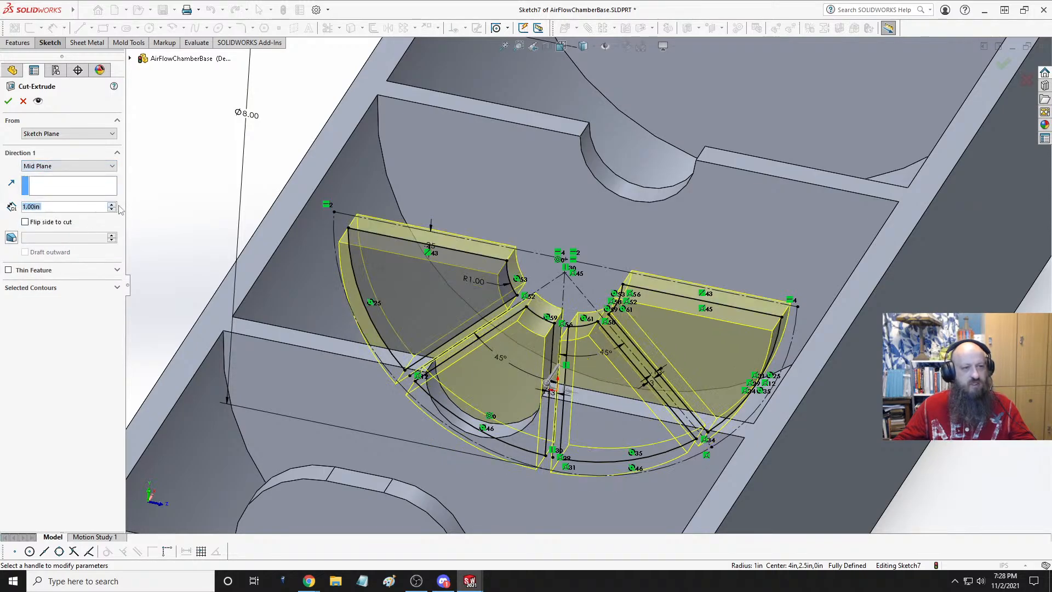
click(111, 205)
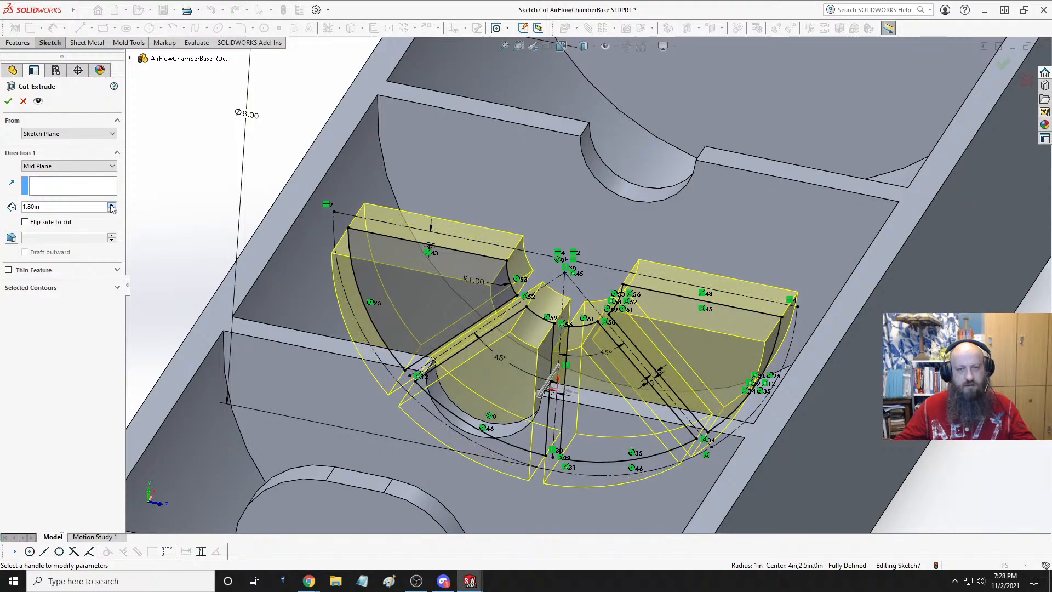
click(111, 205)
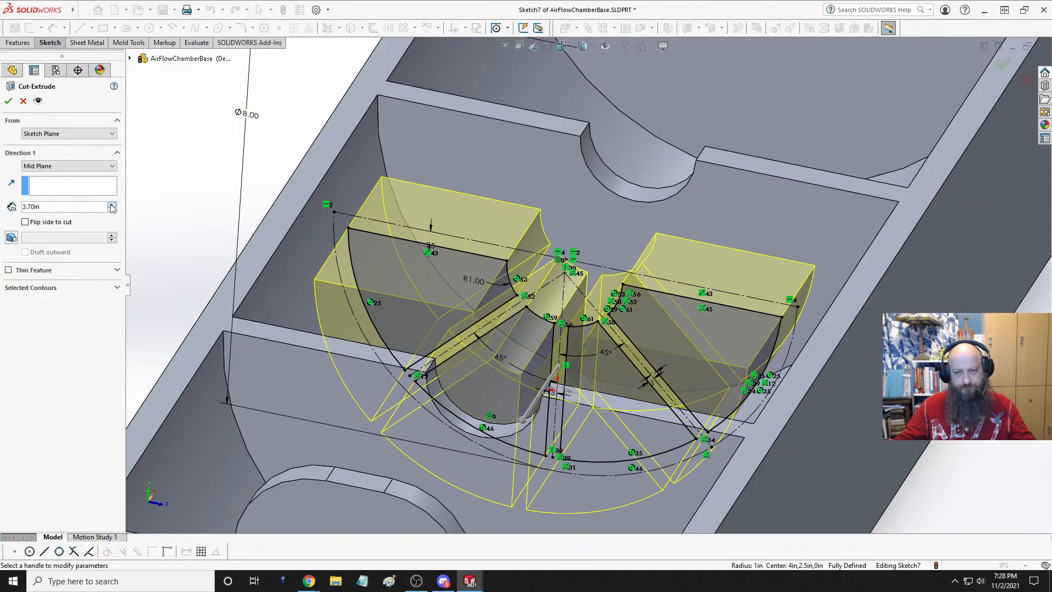
click(111, 205)
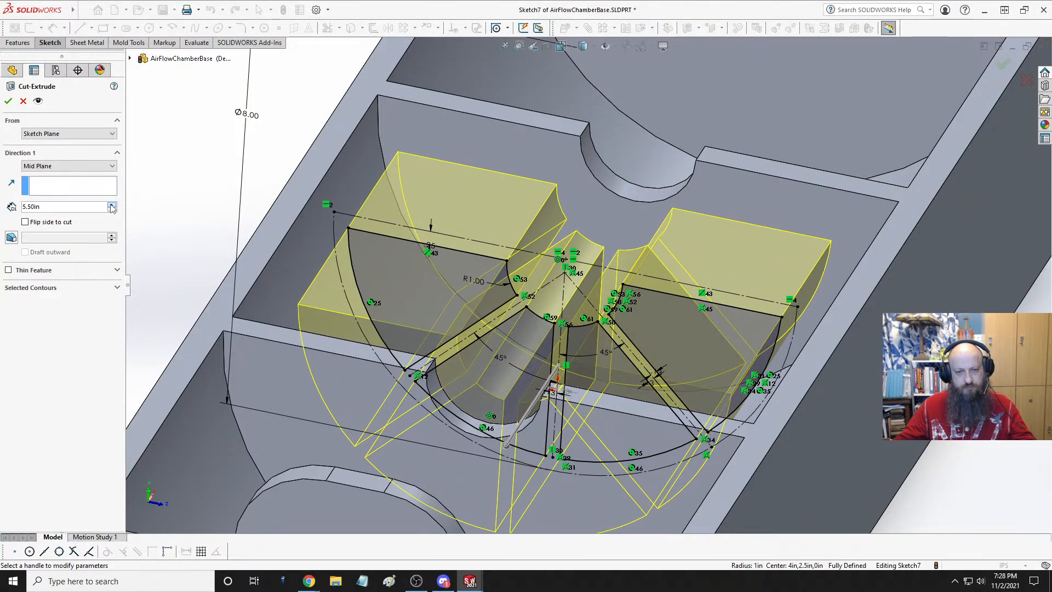
click(112, 205)
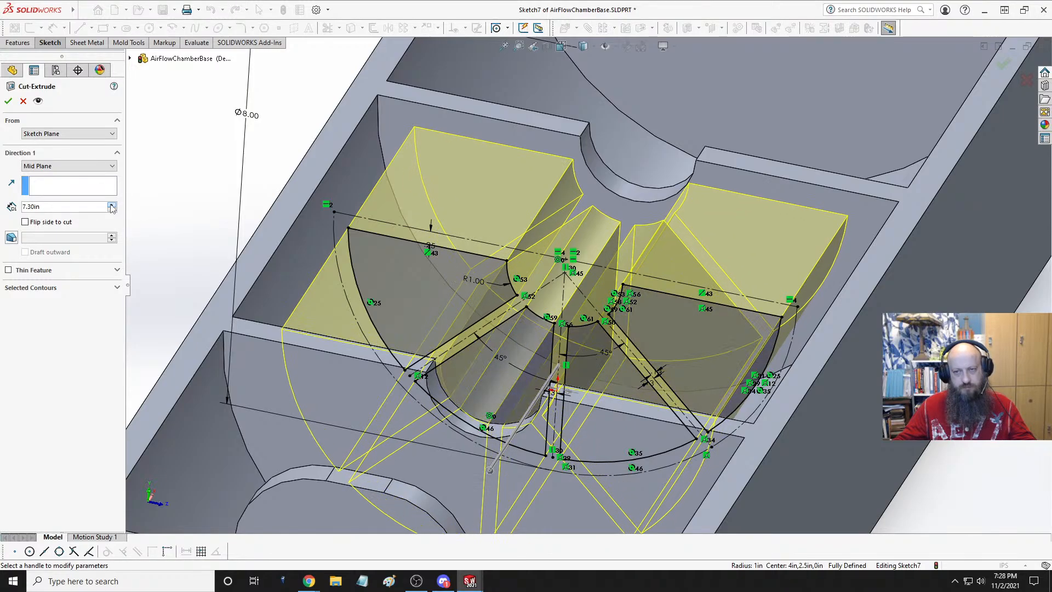
click(112, 205)
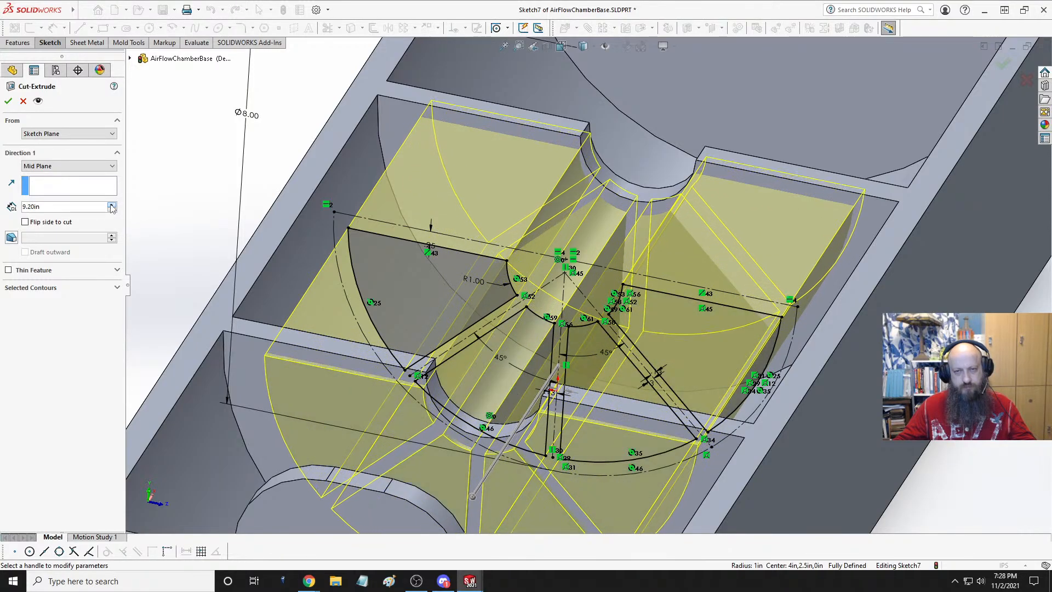
scroll(606, 184, down, 4)
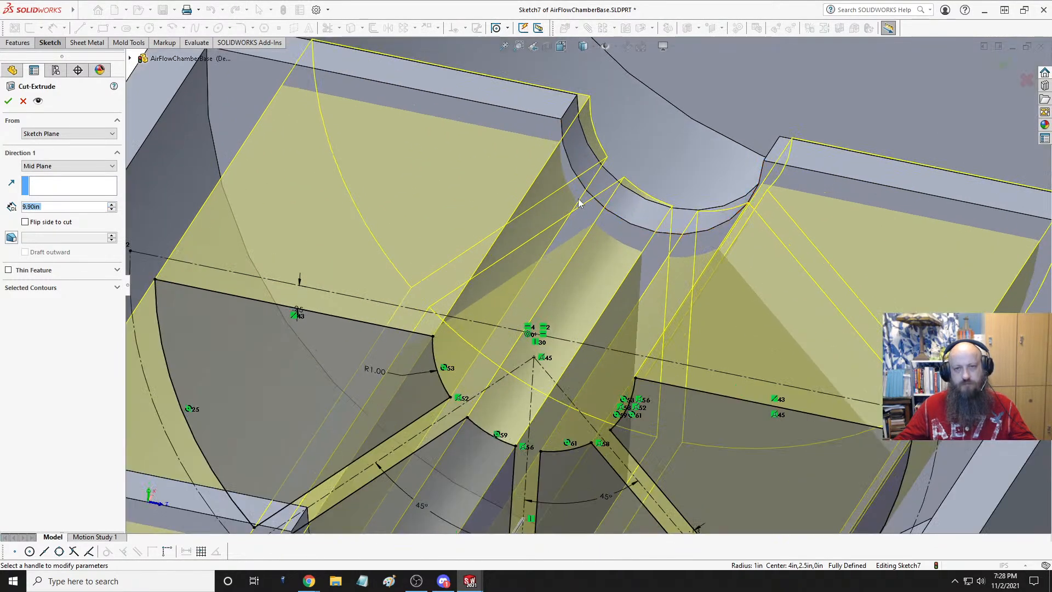
mouse_move(575, 199)
middle_down()
mouse_move(615, 137)
mouse_move(596, 159)
middle_up()
scroll(594, 170, up, 3)
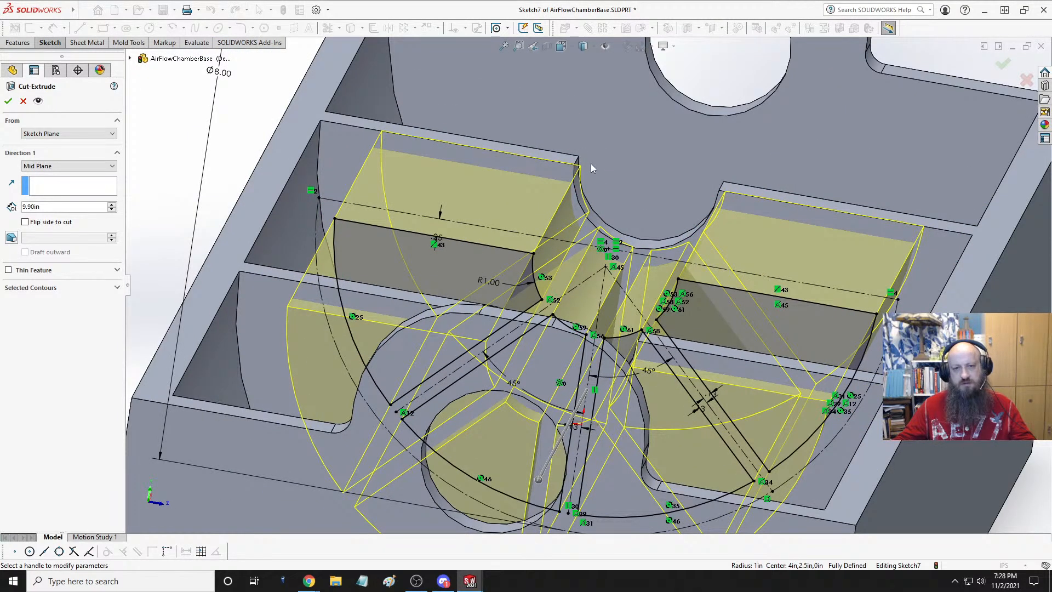
click(495, 284)
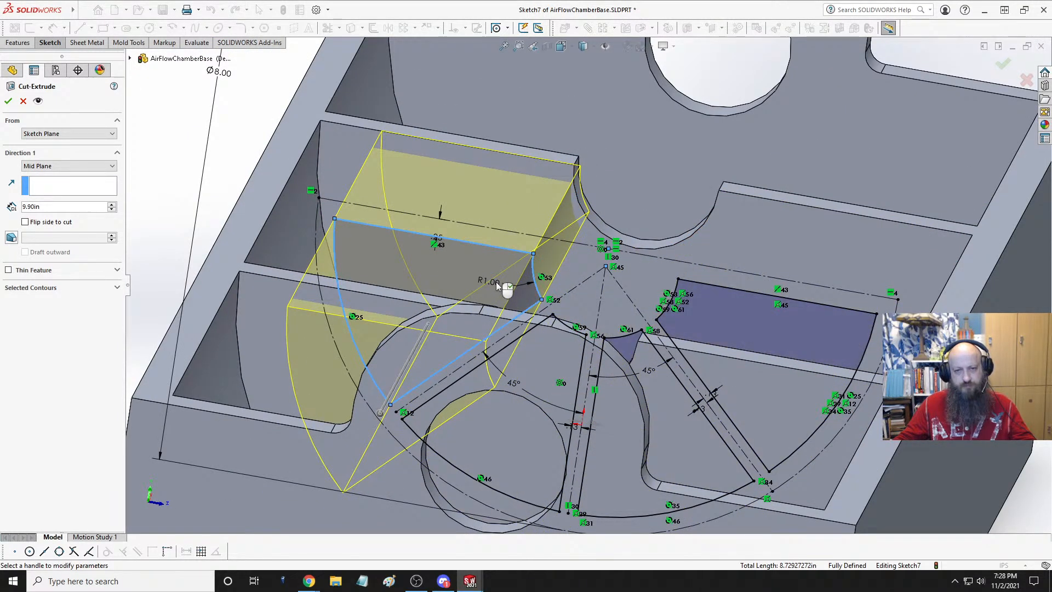
key(Escape)
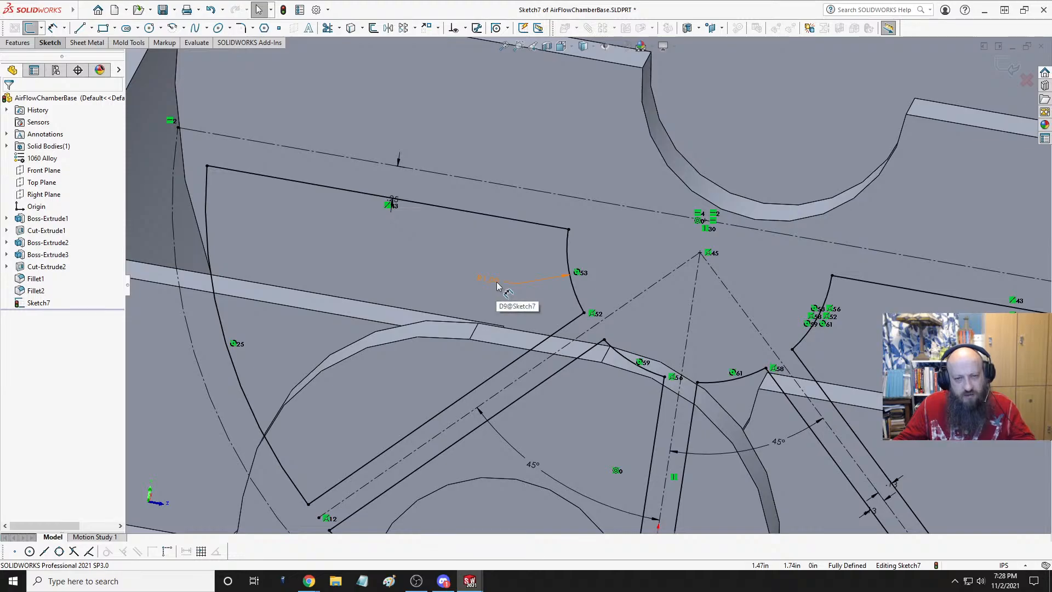
- Set the left hub arc's radius to 1.25 in
double_click(496, 282)
text(1.5)
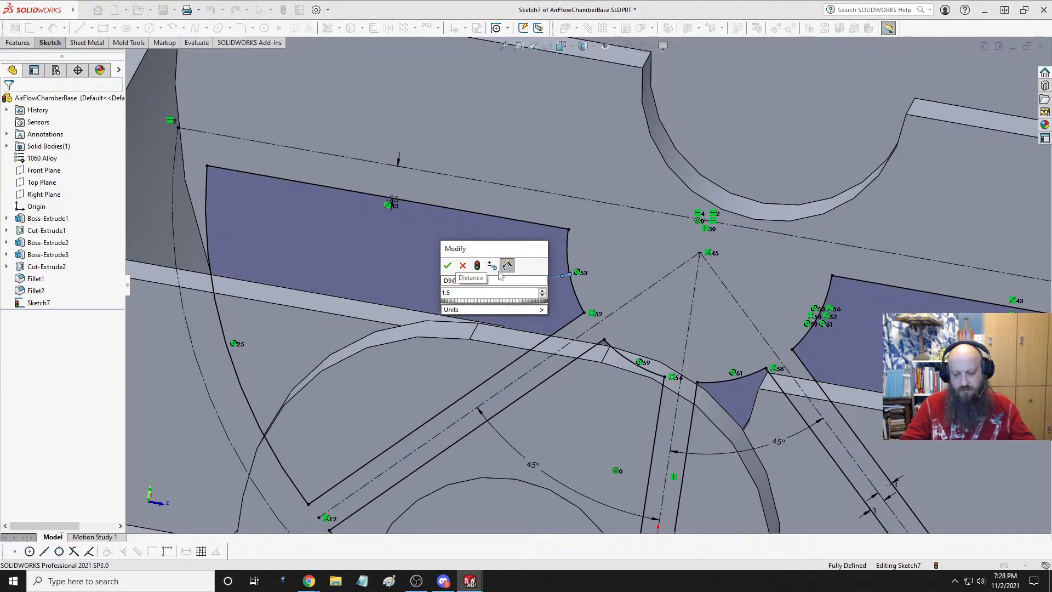
key(BackSpace)
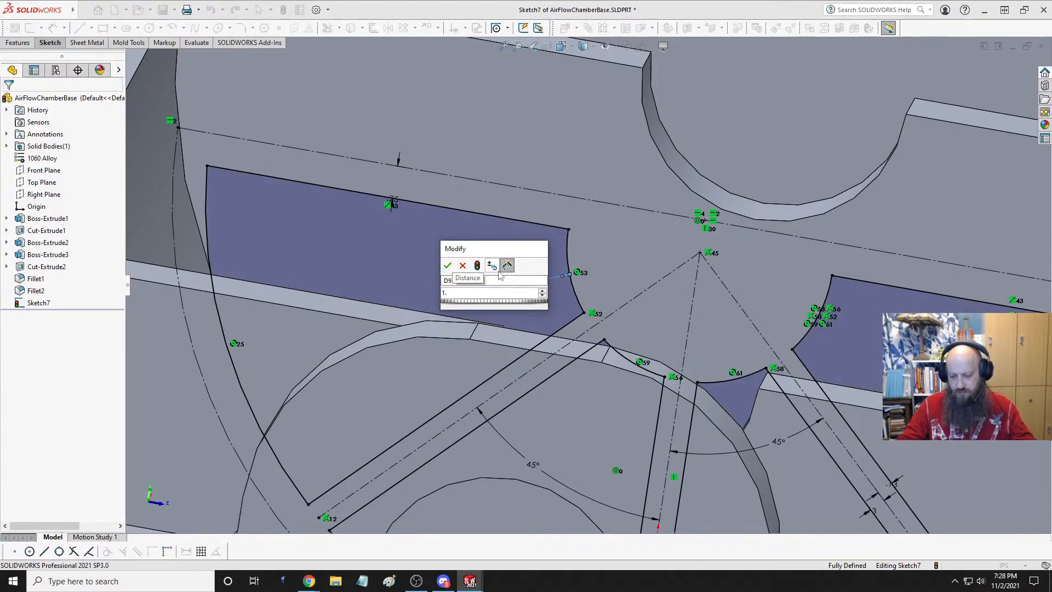
text(25)
key(Return)
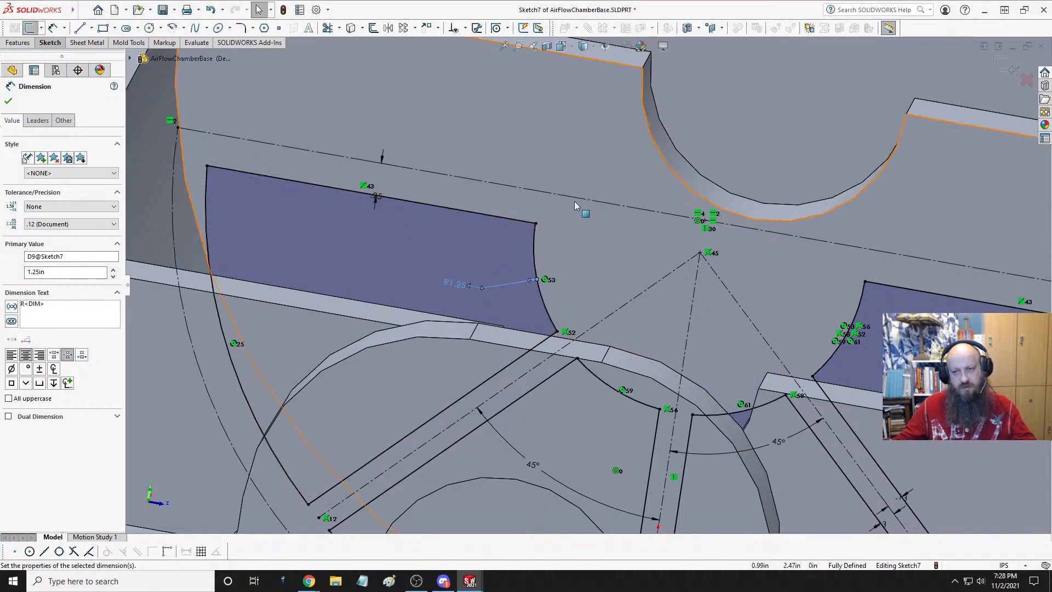
middle_drag(581, 206, 628, 201)
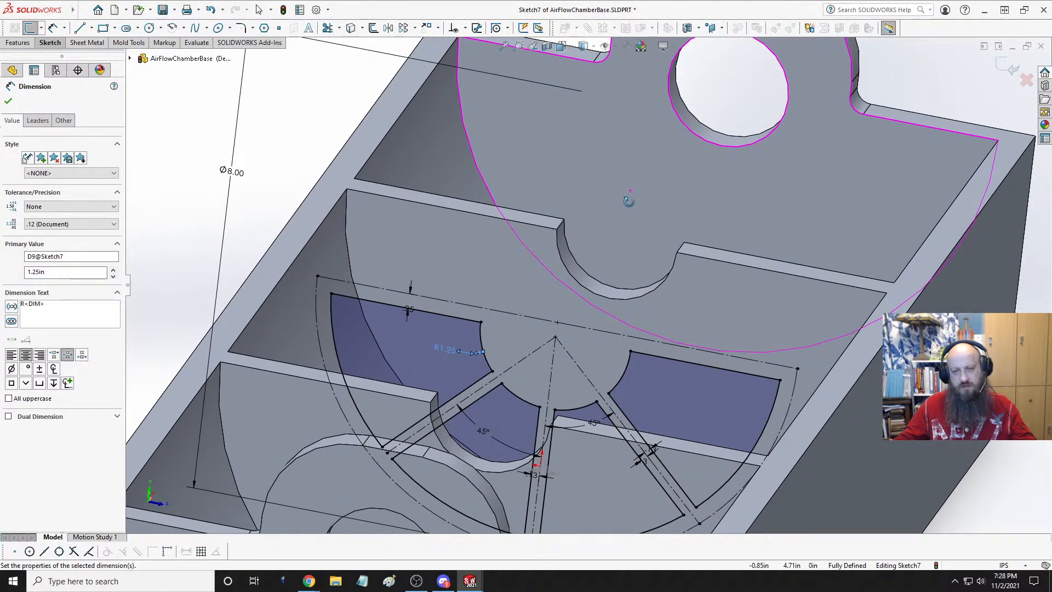
- Show the sketch in the Left view and delete all four hub arcs between the ribs and top edges
key(space)
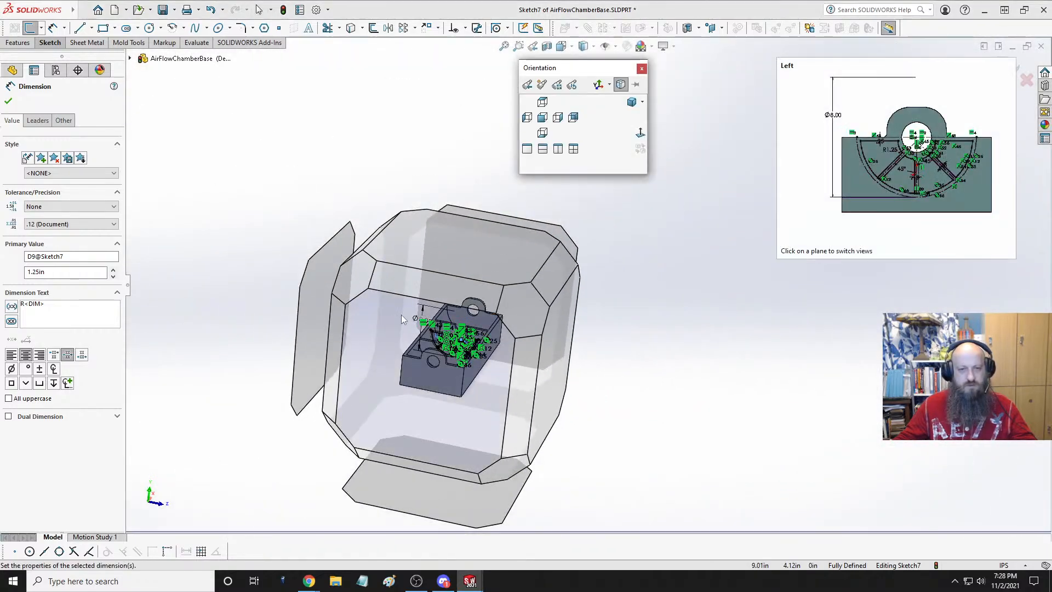
click(401, 314)
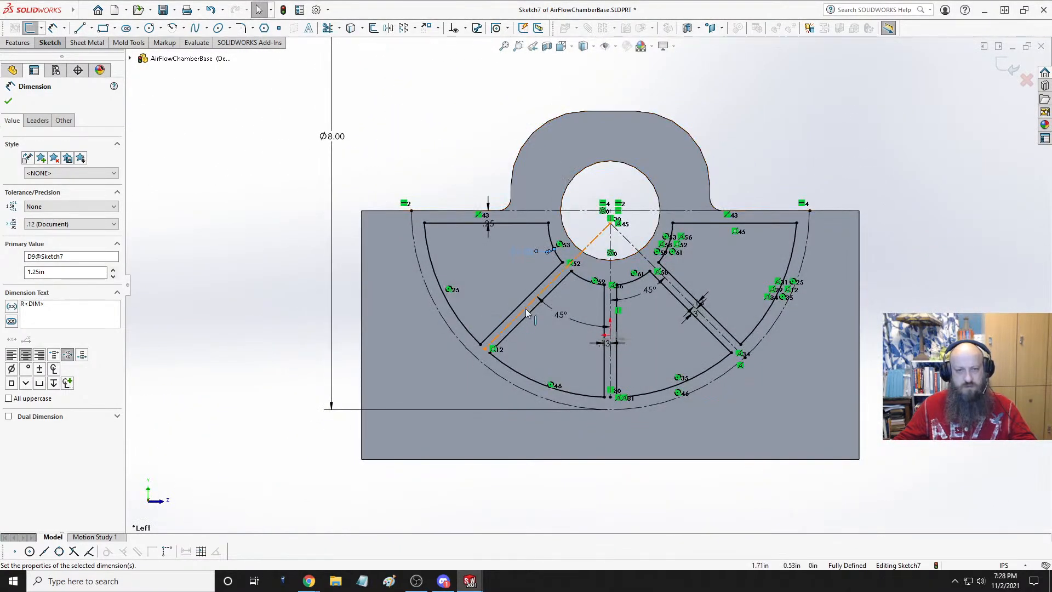
scroll(638, 276, down, 3)
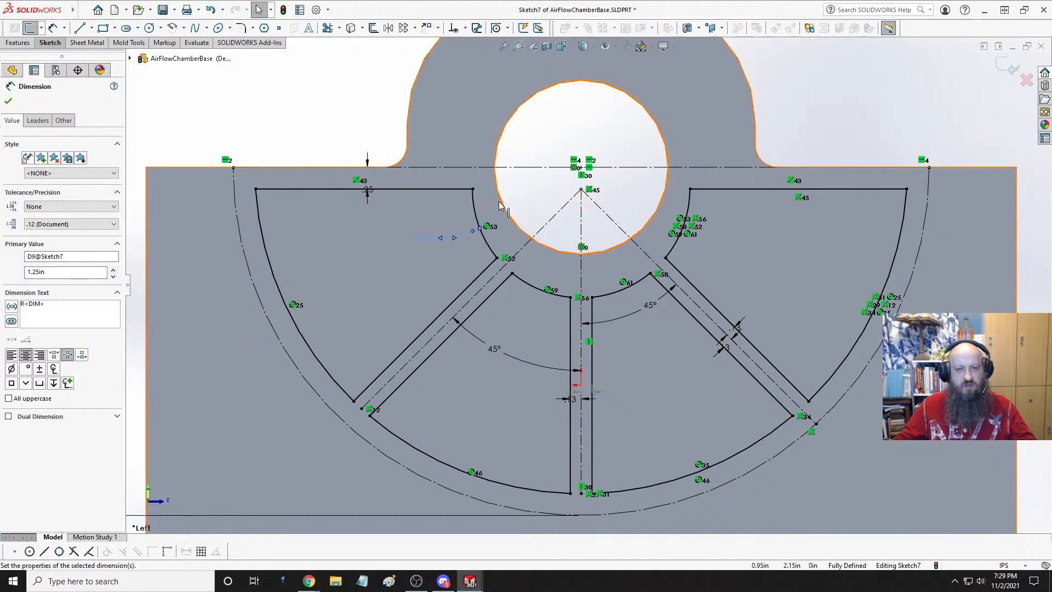
click(476, 208)
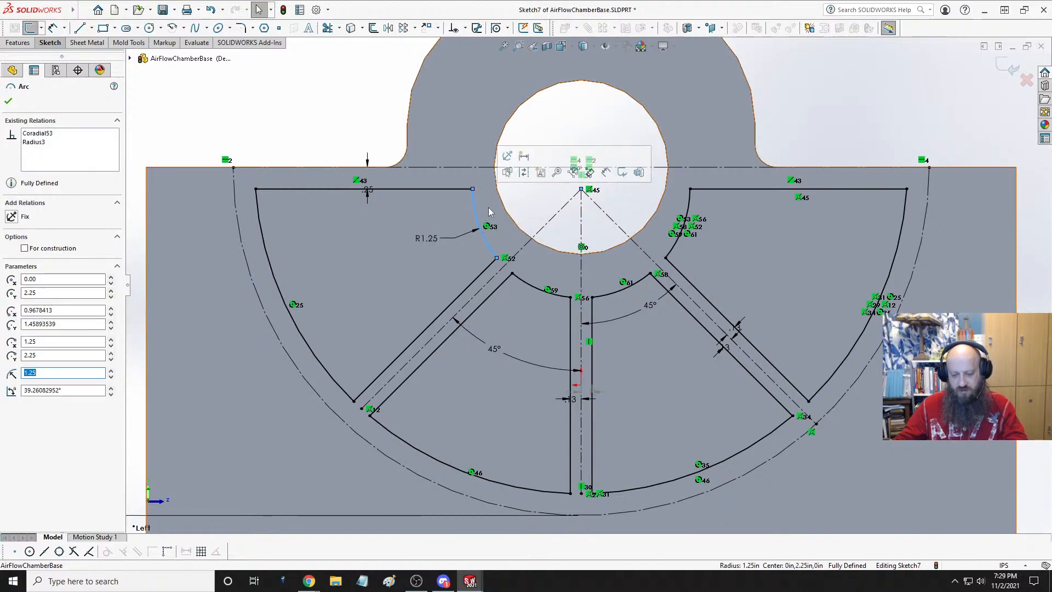
key(Delete)
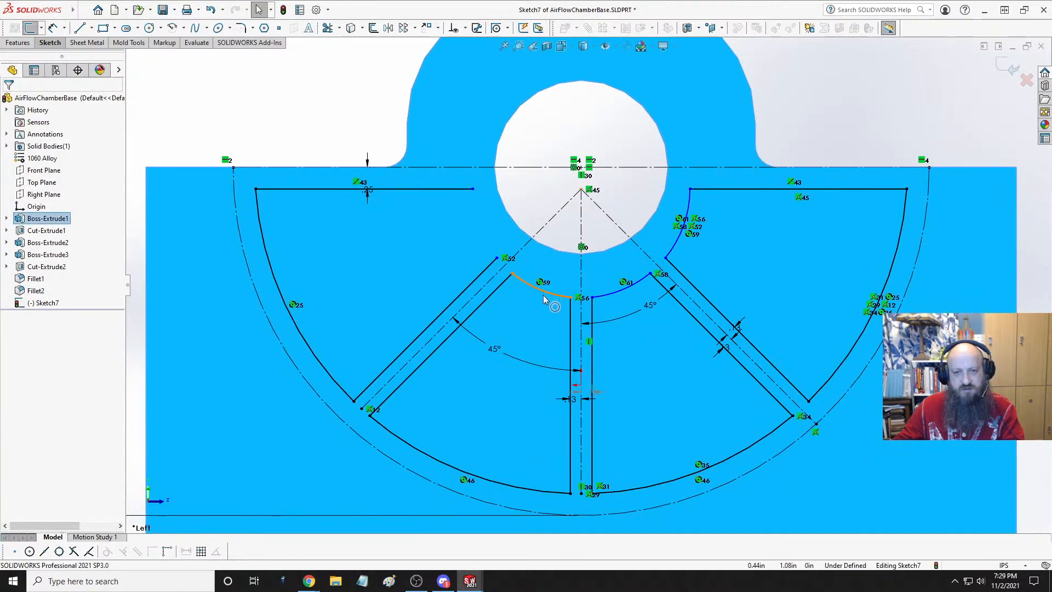
click(544, 296)
key(Delete)
click(630, 287)
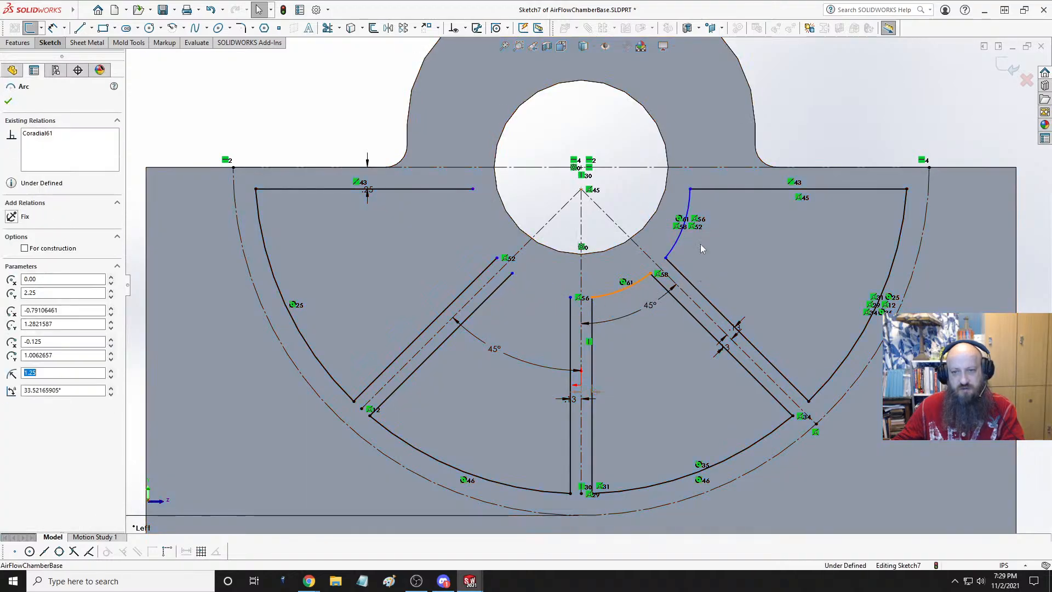
key(Delete)
click(682, 229)
key(Delete)
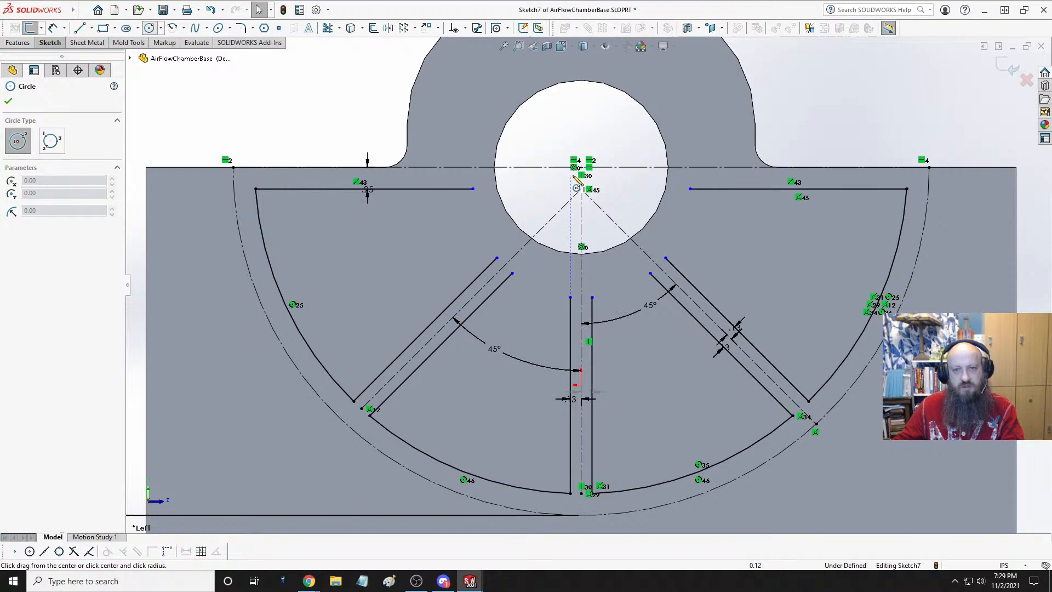
- Draw a hub circle with a radius of about 1.24 in, centered on the end wall's round hole
click(581, 167)
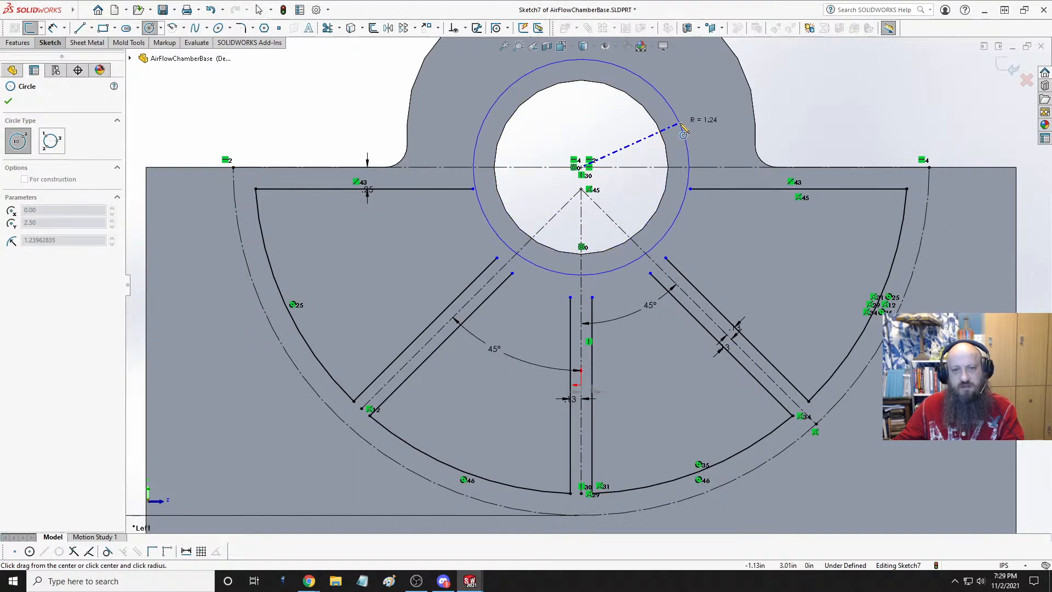
click(684, 127)
key(Escape)
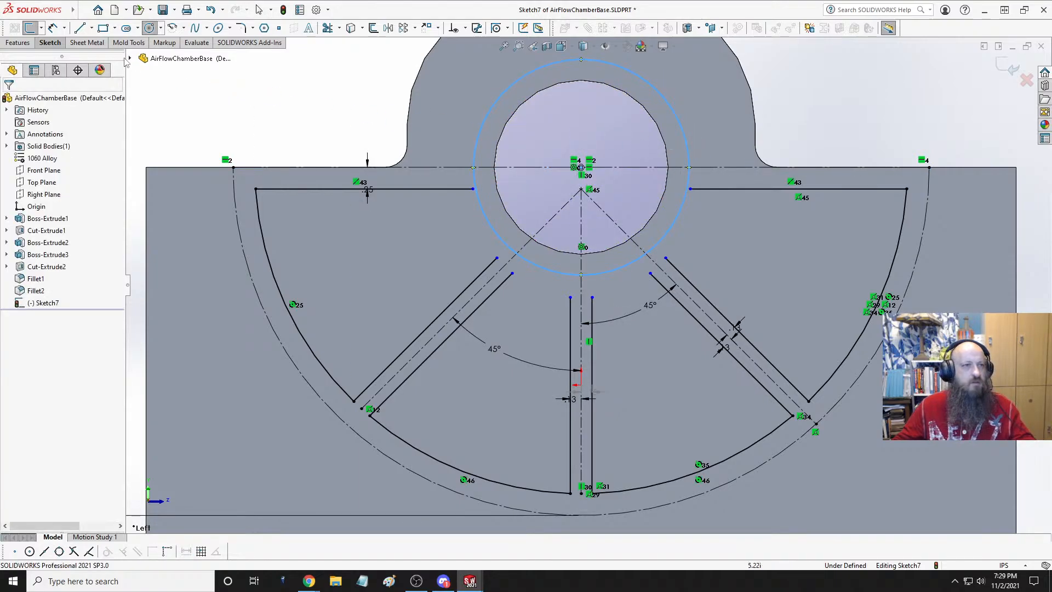
- Dimension the new hub circle with a diameter of 2.5 in
click(53, 28)
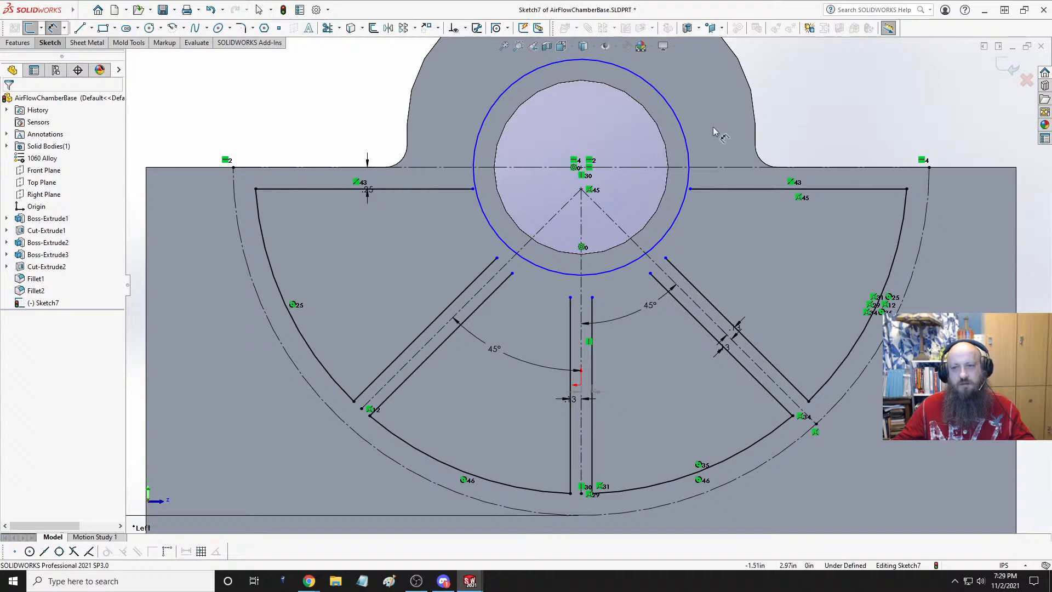
click(683, 132)
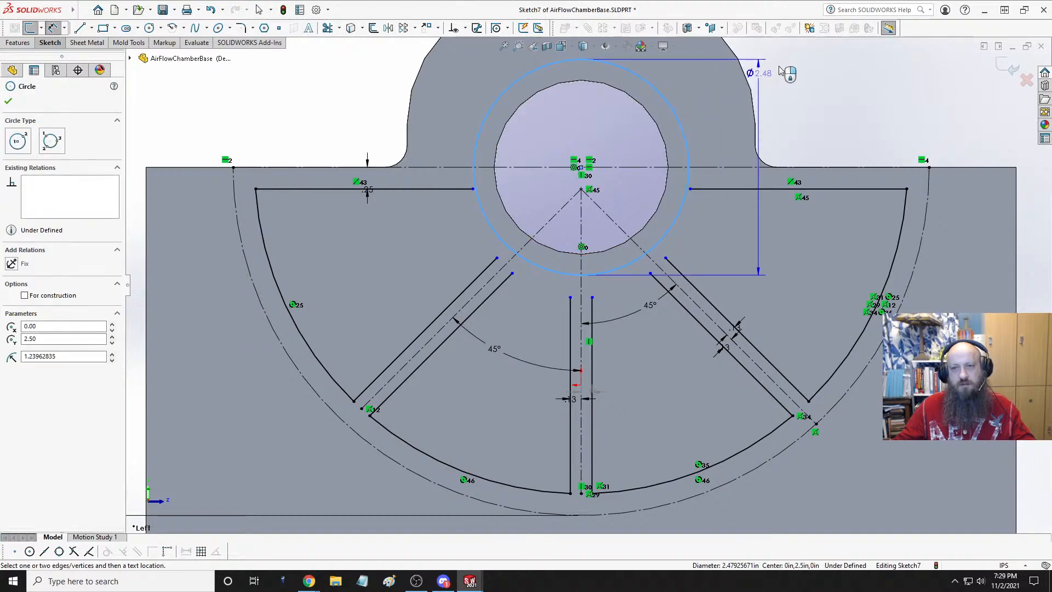
click(799, 58)
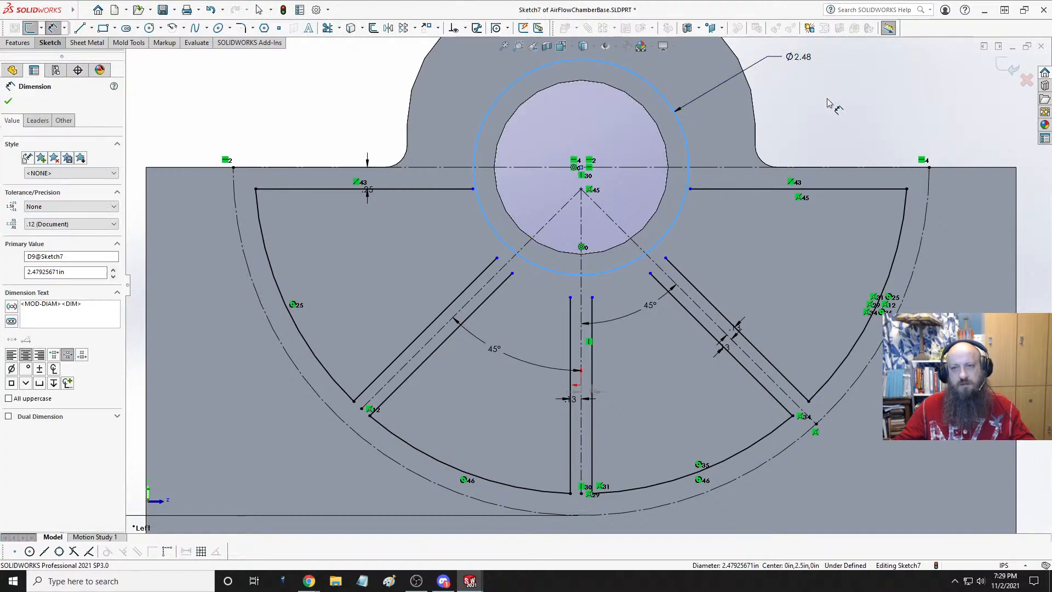
text(2.5)
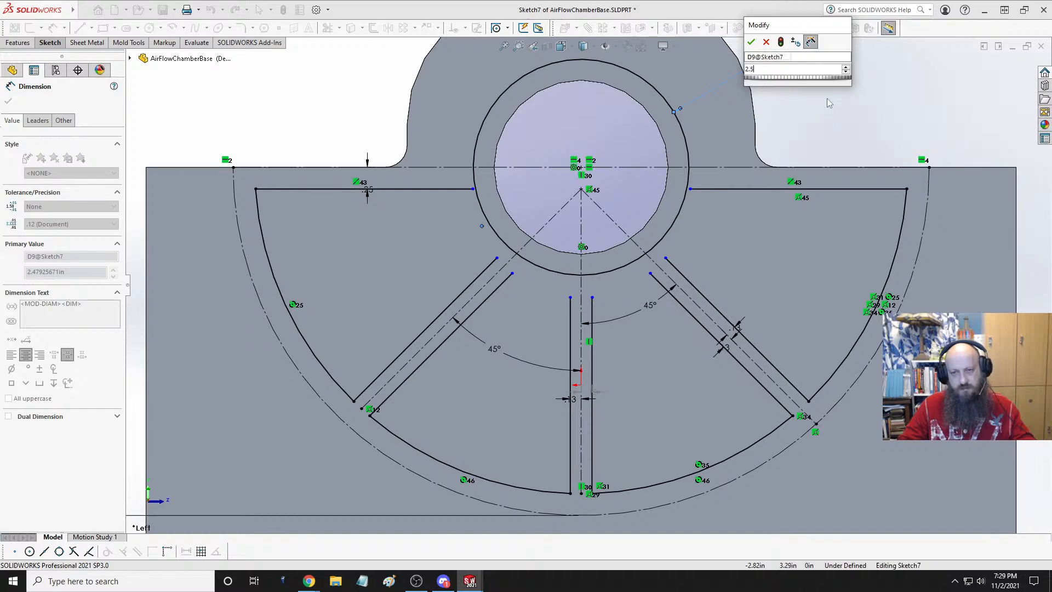
key(Return)
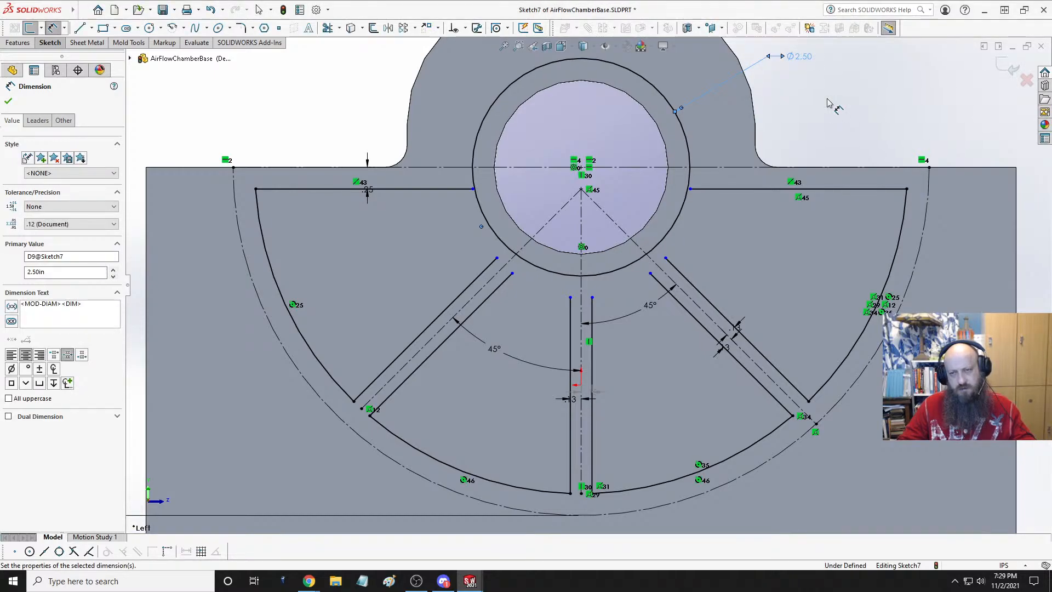
key(Escape)
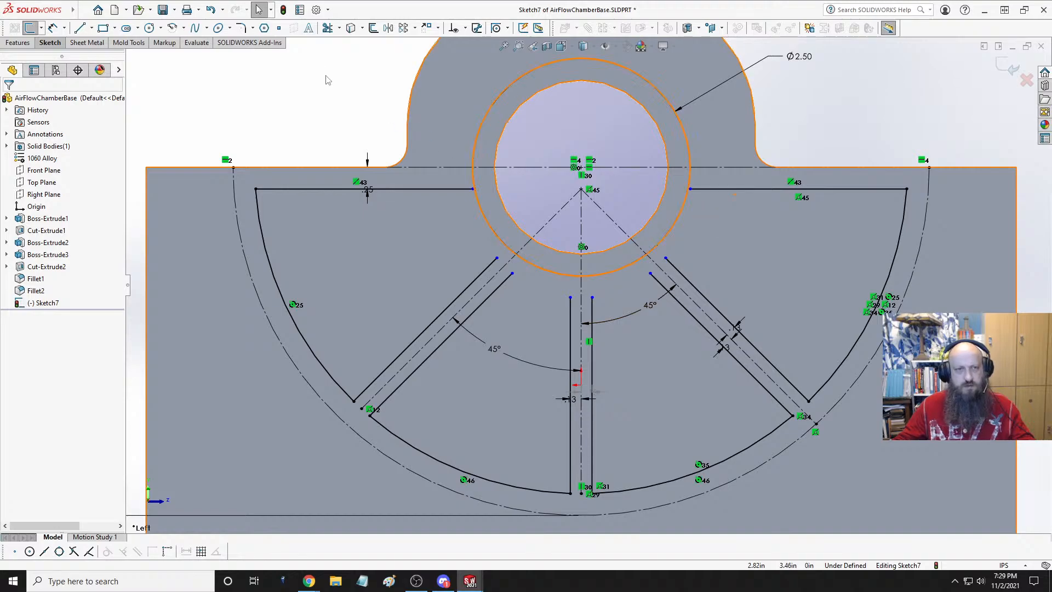
- Extend the two top edge lines and all the rib lines to the 2.5 in hub circle
click(340, 28)
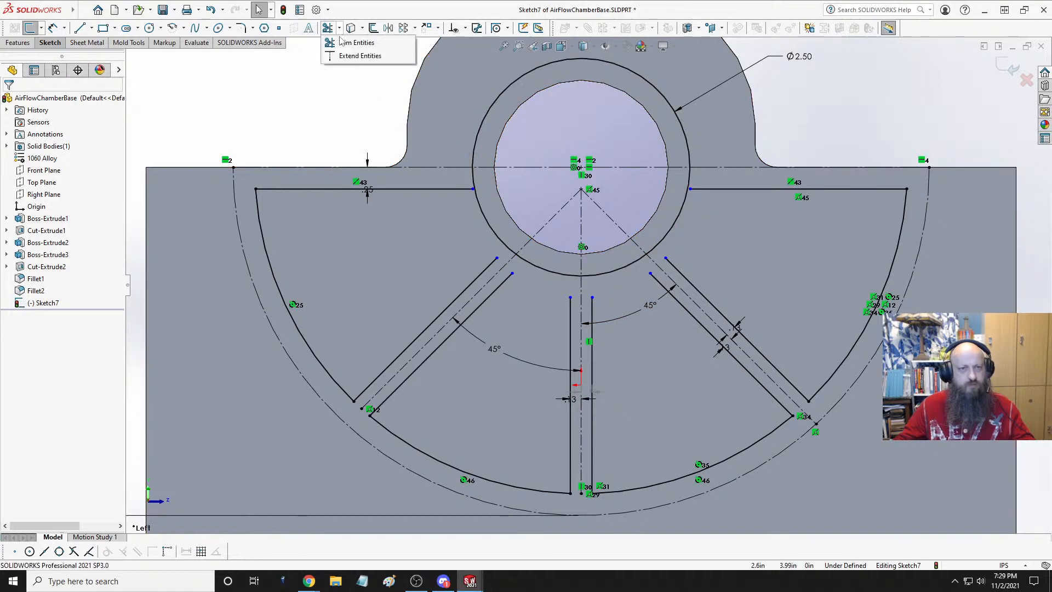
click(351, 41)
click(728, 189)
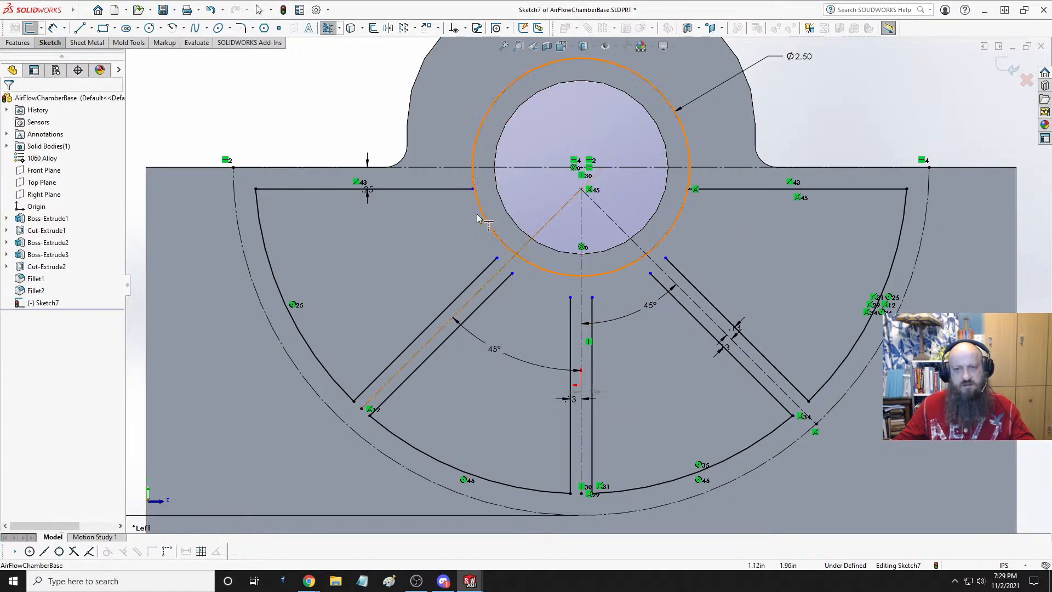
click(479, 275)
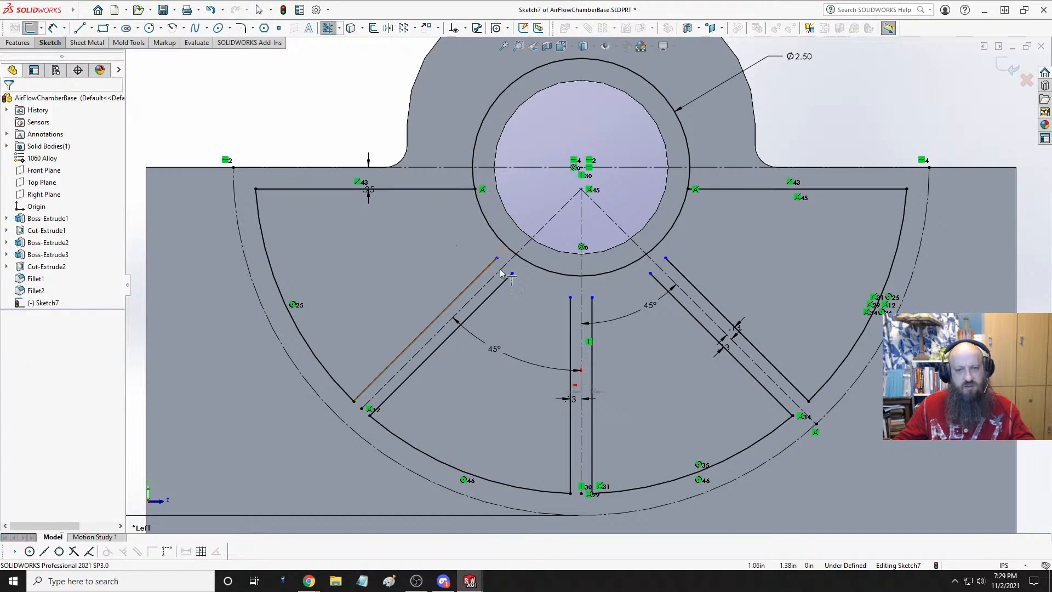
click(511, 278)
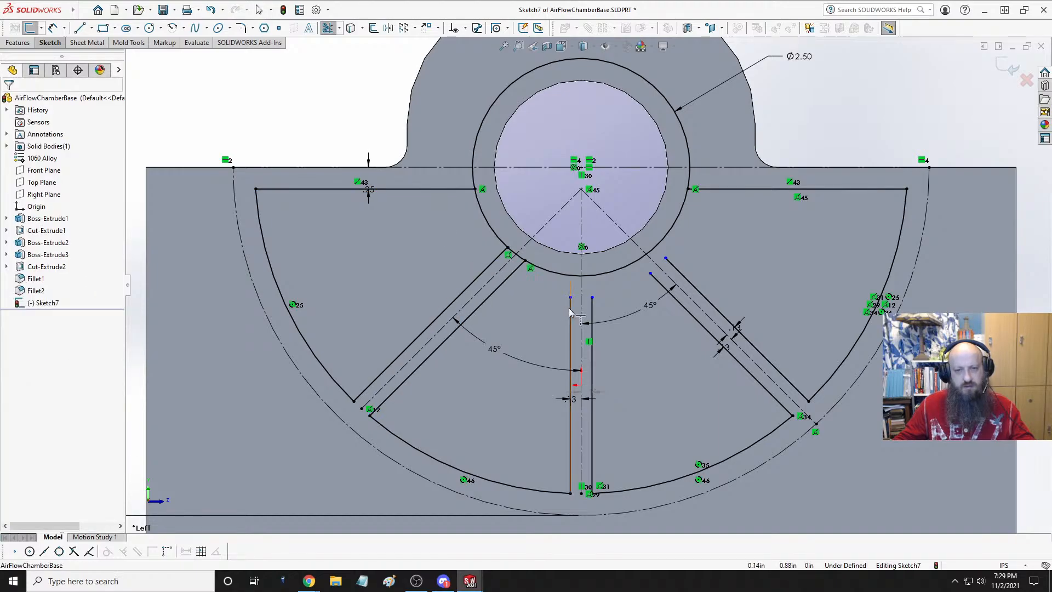
click(571, 311)
click(593, 308)
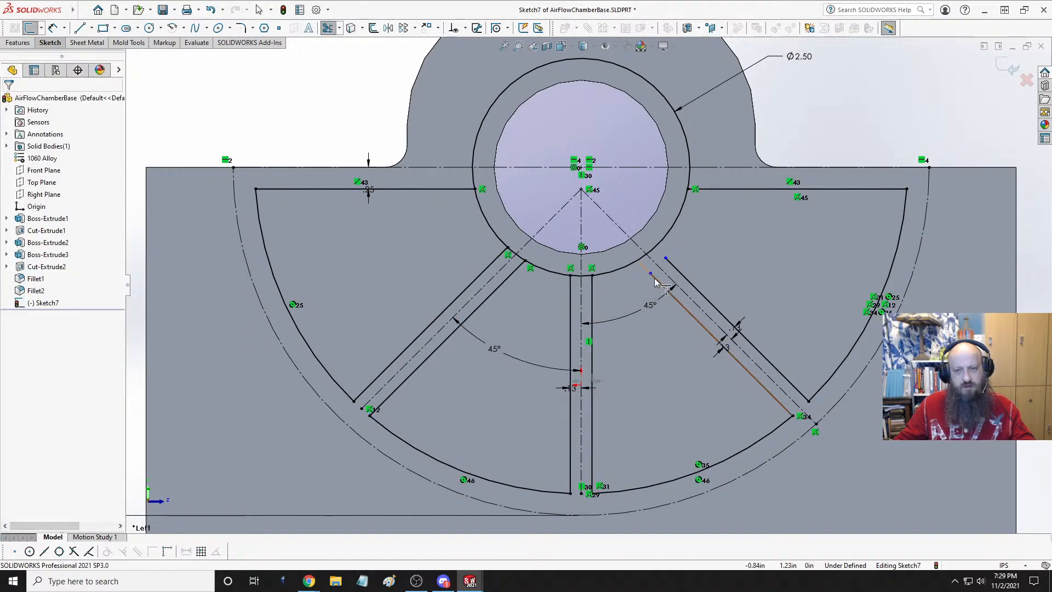
click(656, 279)
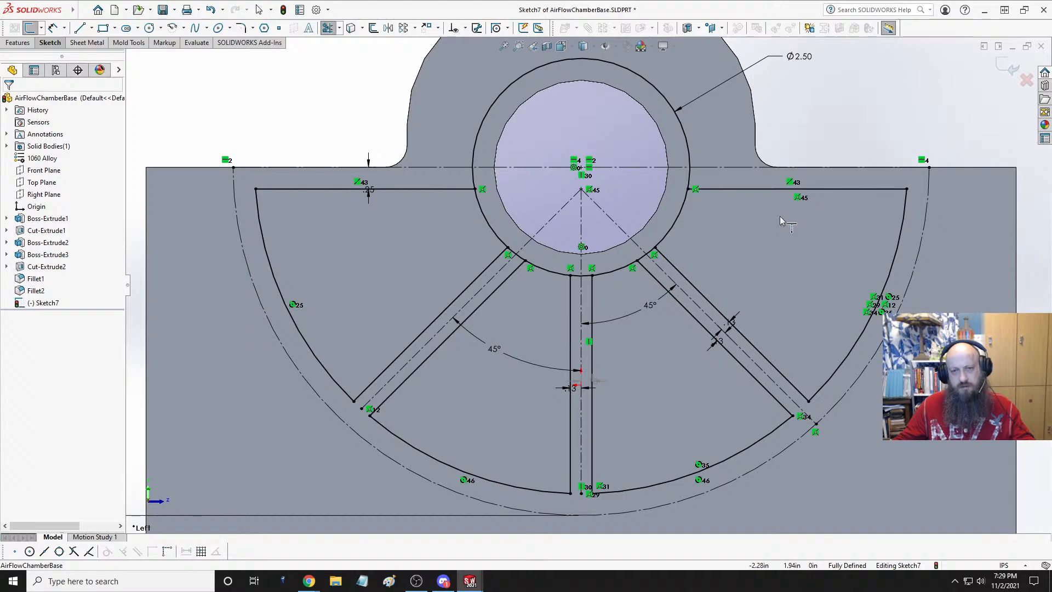
- Power-trim the hub circle above the top edge lines and across all three ribs, leaving four closed sector profiles
click(339, 28)
click(351, 43)
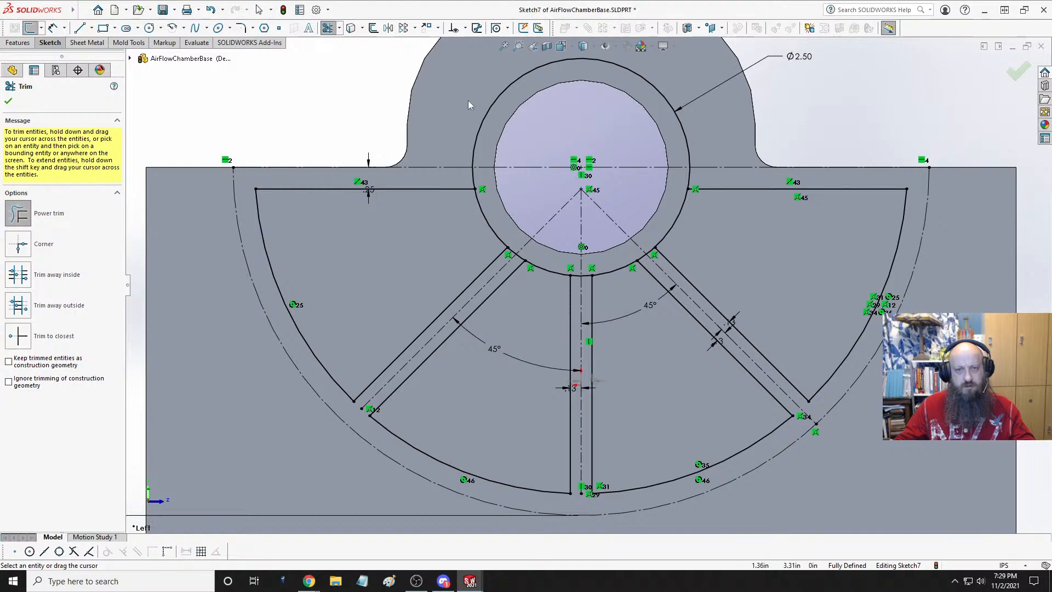
drag(469, 105, 698, 185)
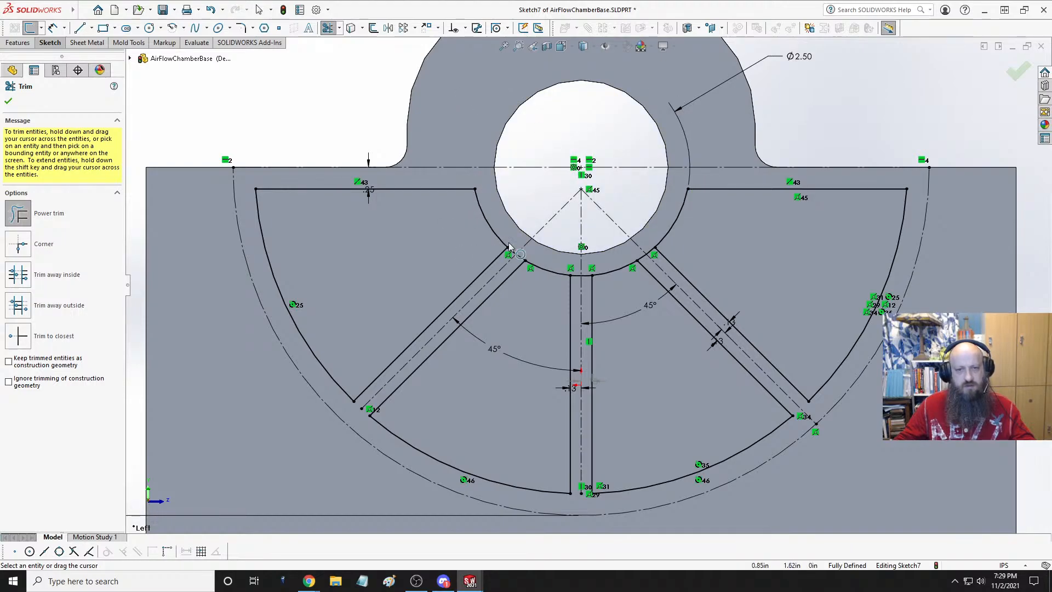
scroll(552, 284, down, 4)
drag(483, 192, 476, 218)
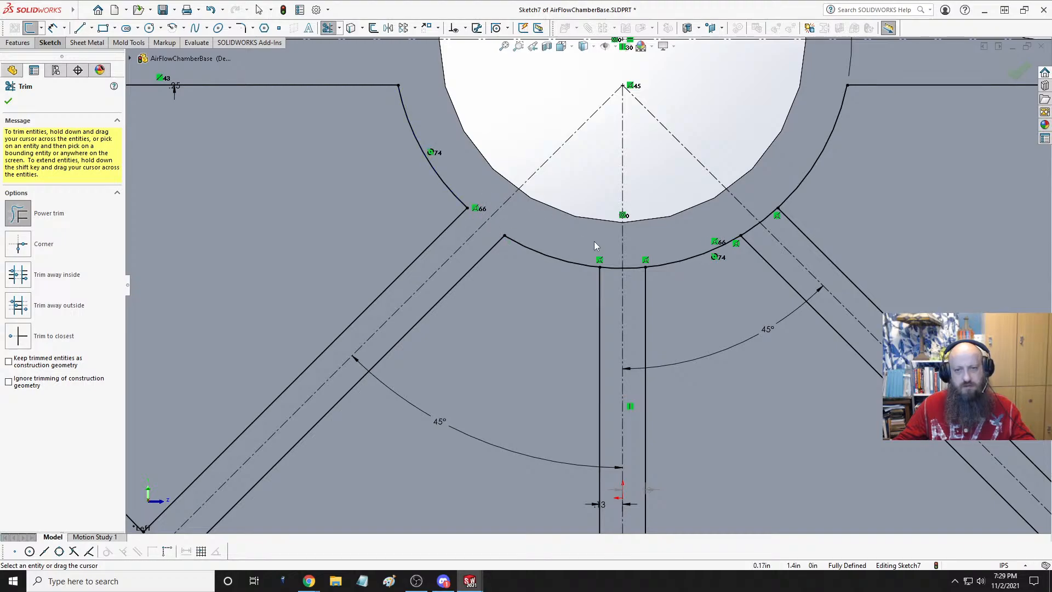
drag(615, 272, 627, 273)
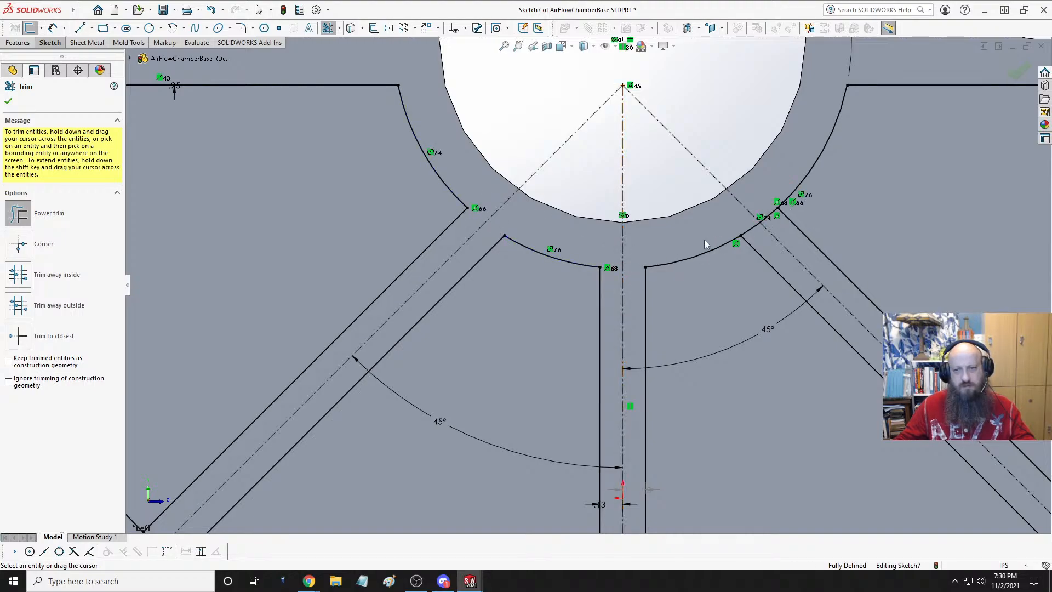
mouse_move(743, 223)
mouse_down()
mouse_move(766, 211)
mouse_move(773, 229)
mouse_up()
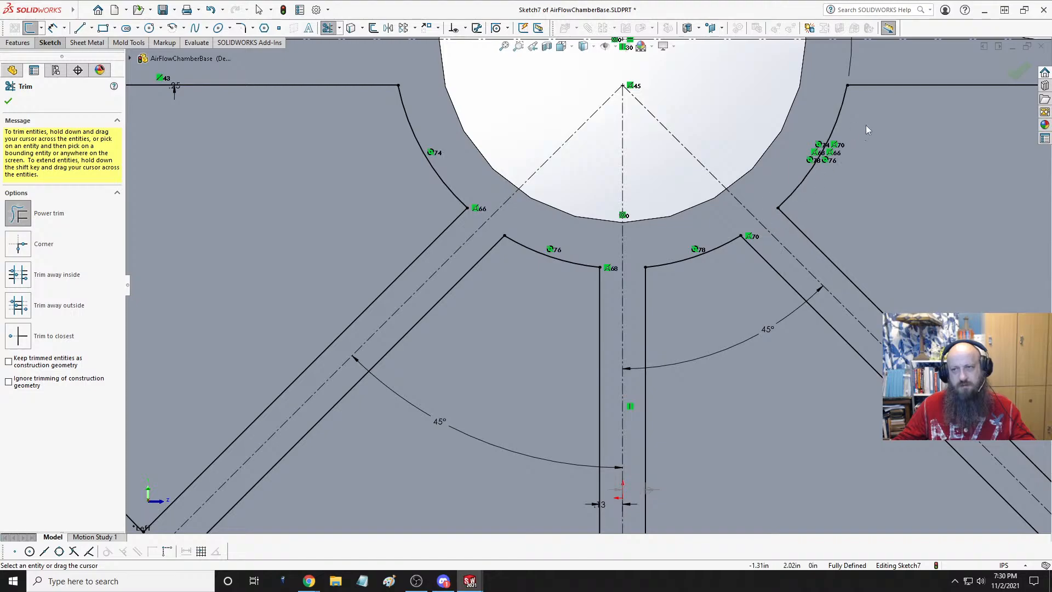
scroll(866, 129, up, 5)
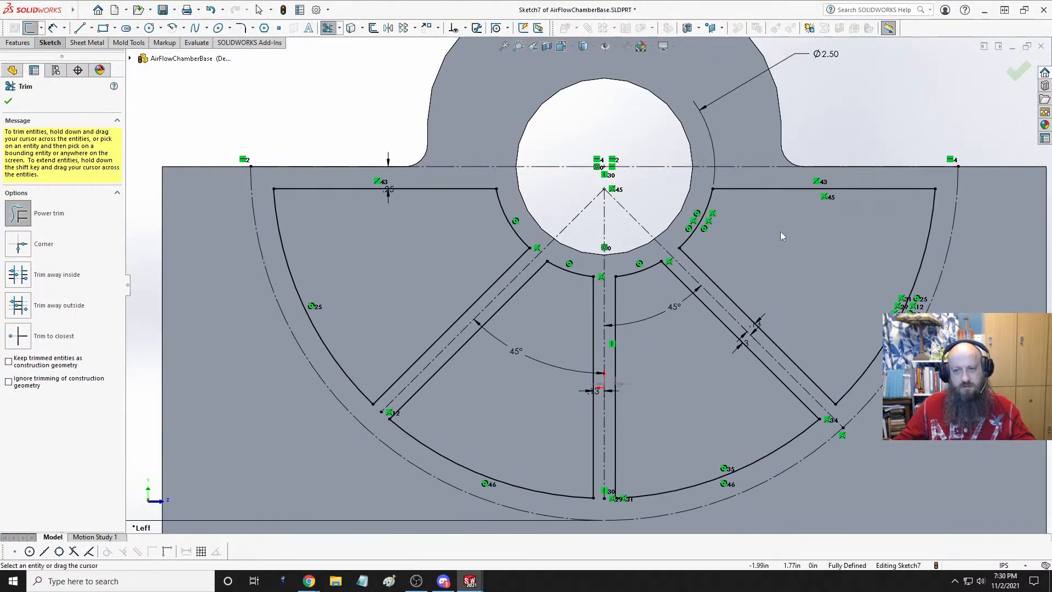
scroll(765, 249, up, 3)
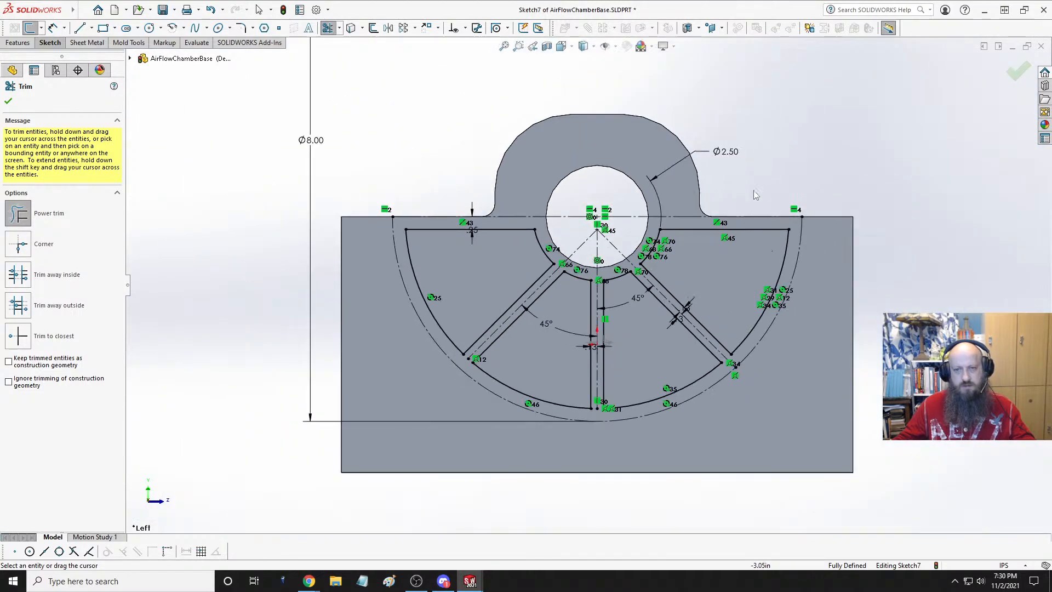
mouse_move(754, 193)
middle_down()
mouse_move(702, 231)
mouse_move(728, 278)
middle_up()
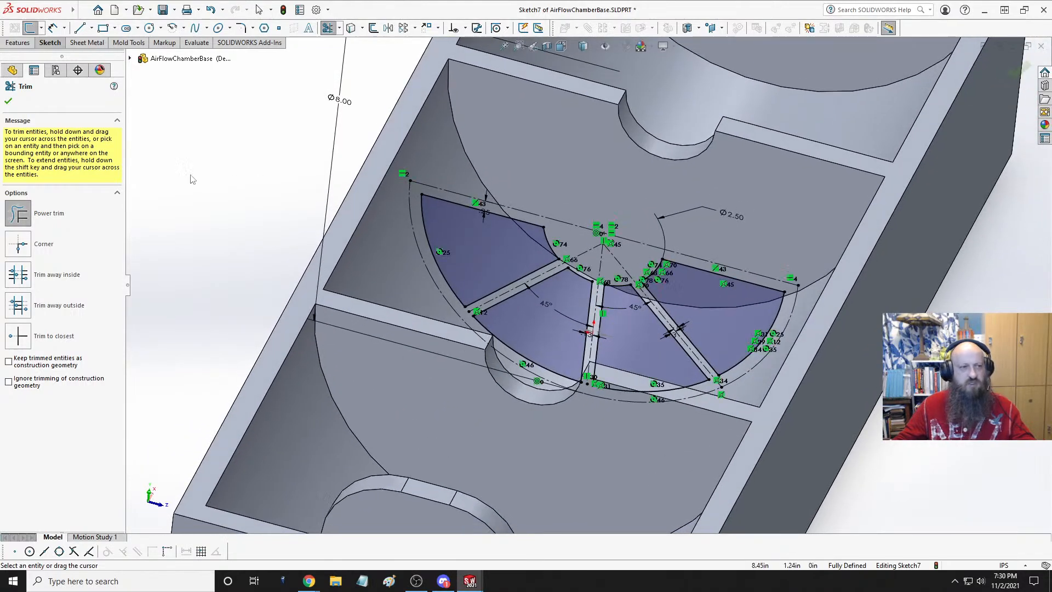
click(9, 101)
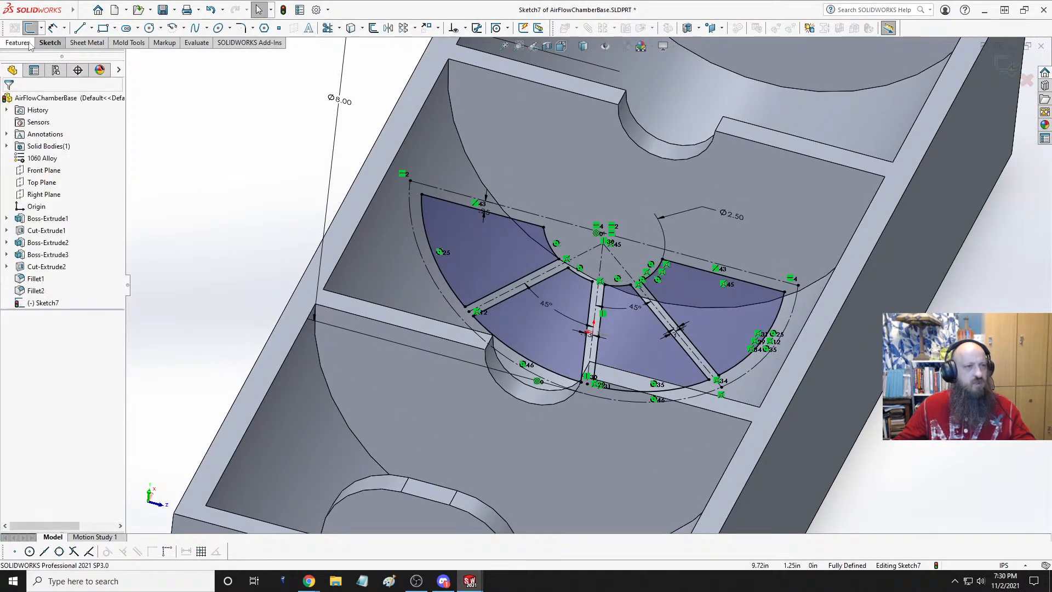
- Cut-extrude the four sector profiles through both divider walls using Mid Plane with a total depth of 9 in
click(18, 43)
click(84, 58)
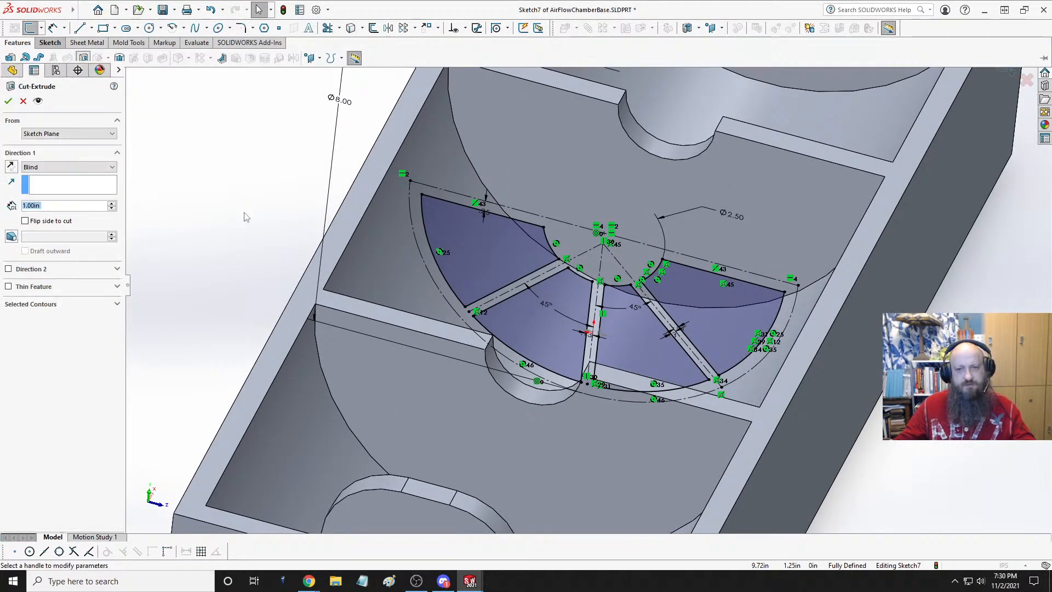
click(67, 168)
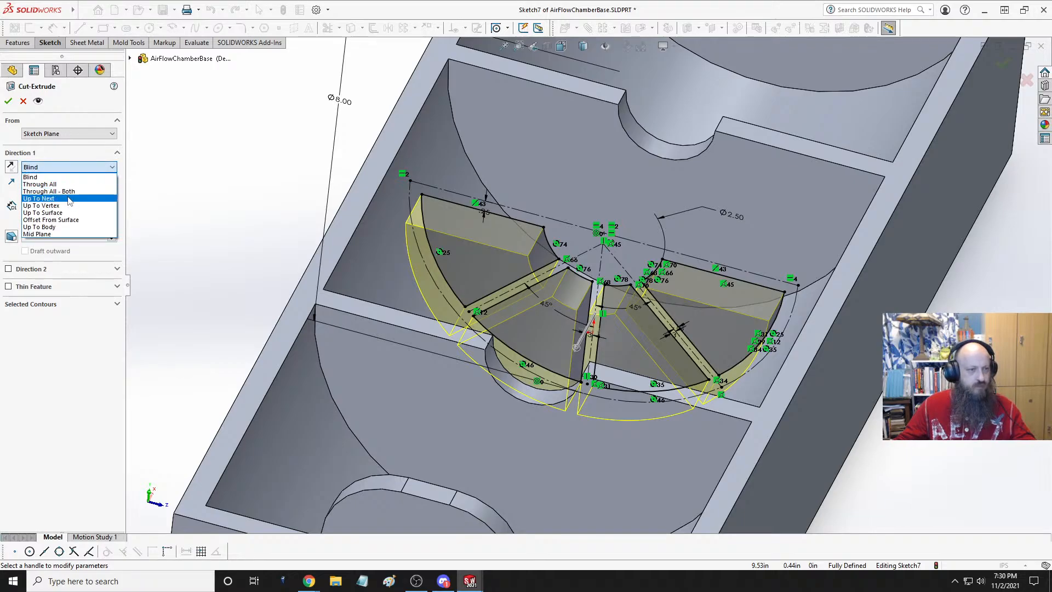
click(71, 234)
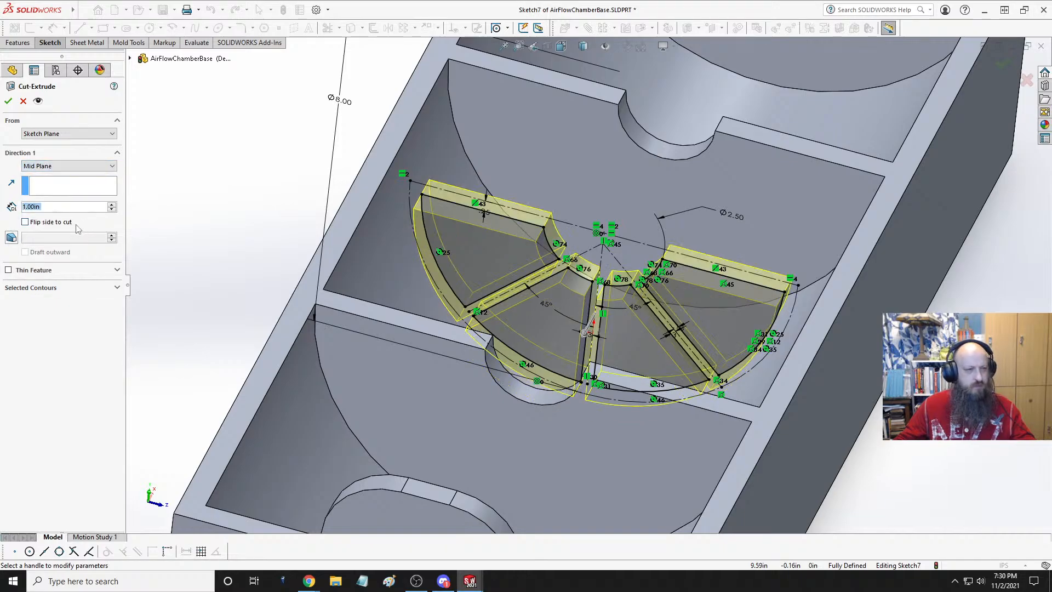
drag(111, 209, 112, 209)
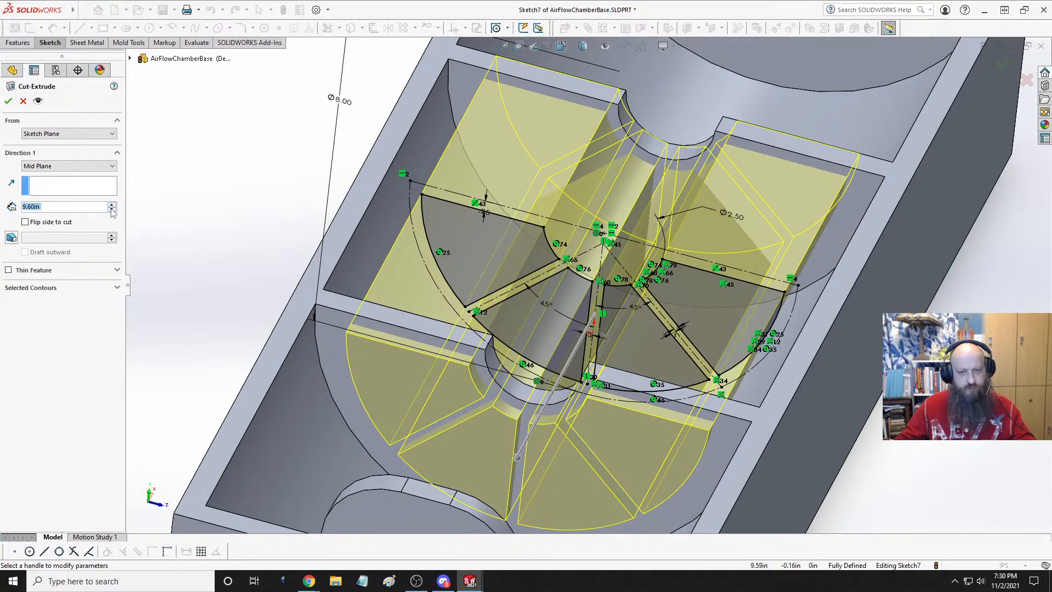
click(112, 211)
click(112, 211)
click(111, 210)
click(112, 211)
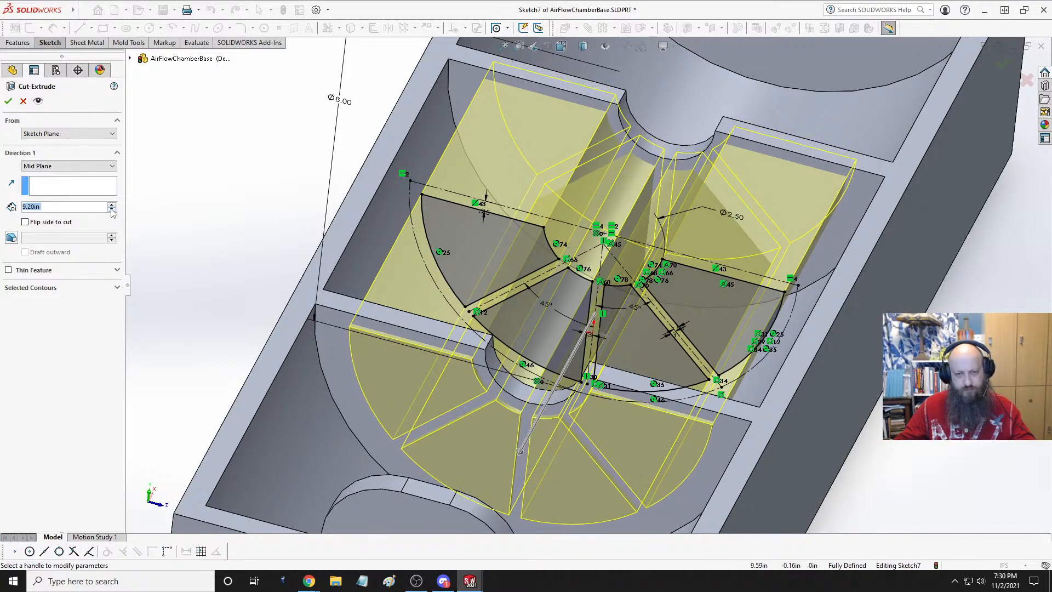
click(112, 211)
click(112, 210)
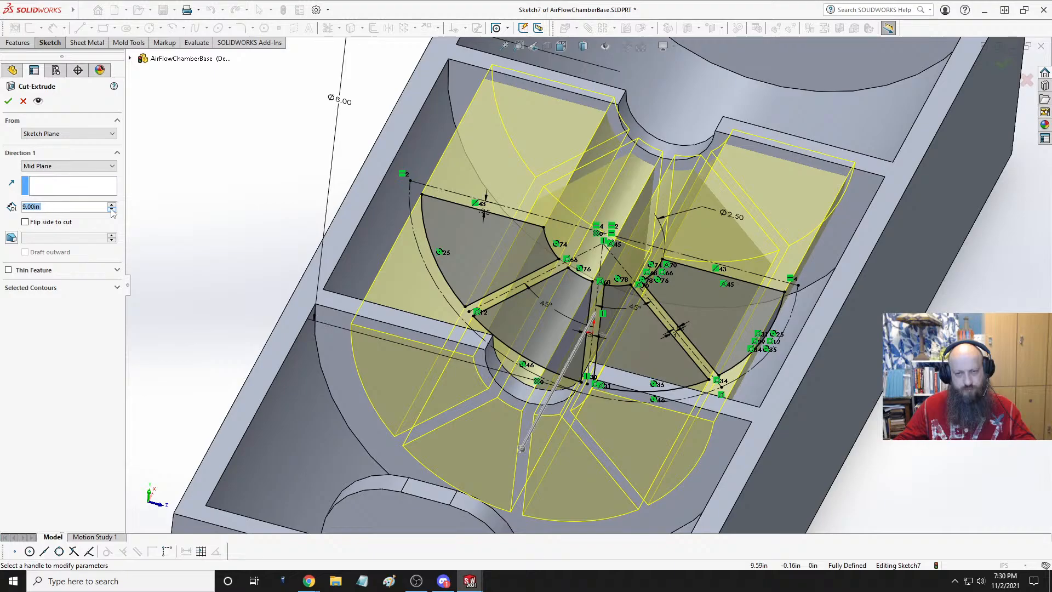
middle_drag(482, 285, 537, 243)
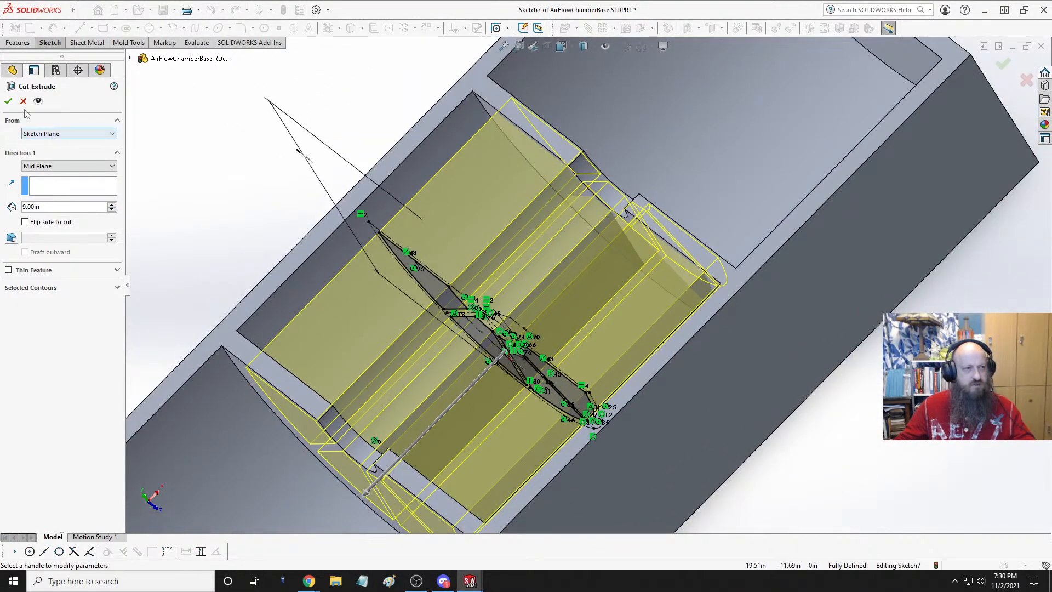
click(8, 101)
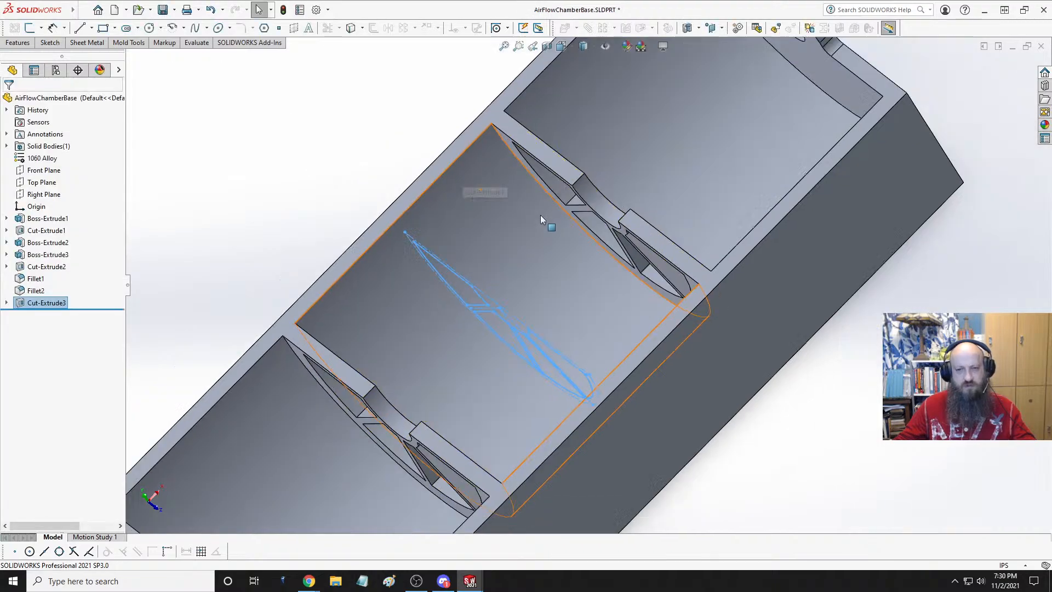
- Examine the ribs, hub and openings cut into both divider walls from several angles
scroll(541, 215, up, 3)
middle_drag(542, 215, 595, 170)
key(Escape)
scroll(660, 258, down, 2)
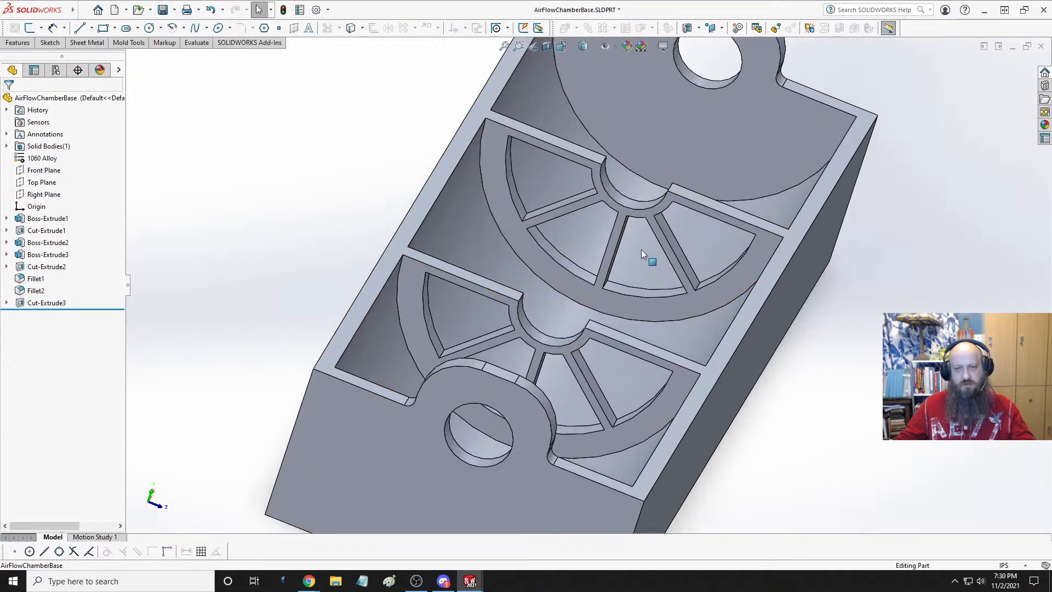
middle_drag(642, 249, 624, 232)
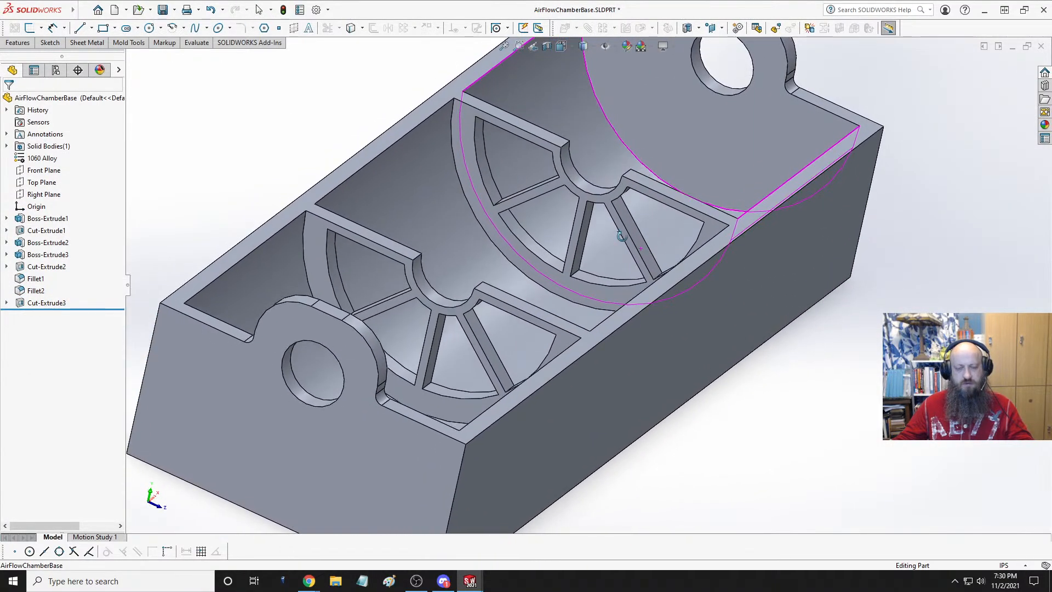
scroll(530, 278, up, 1)
middle_drag(527, 245, 530, 256)
scroll(481, 296, down, 4)
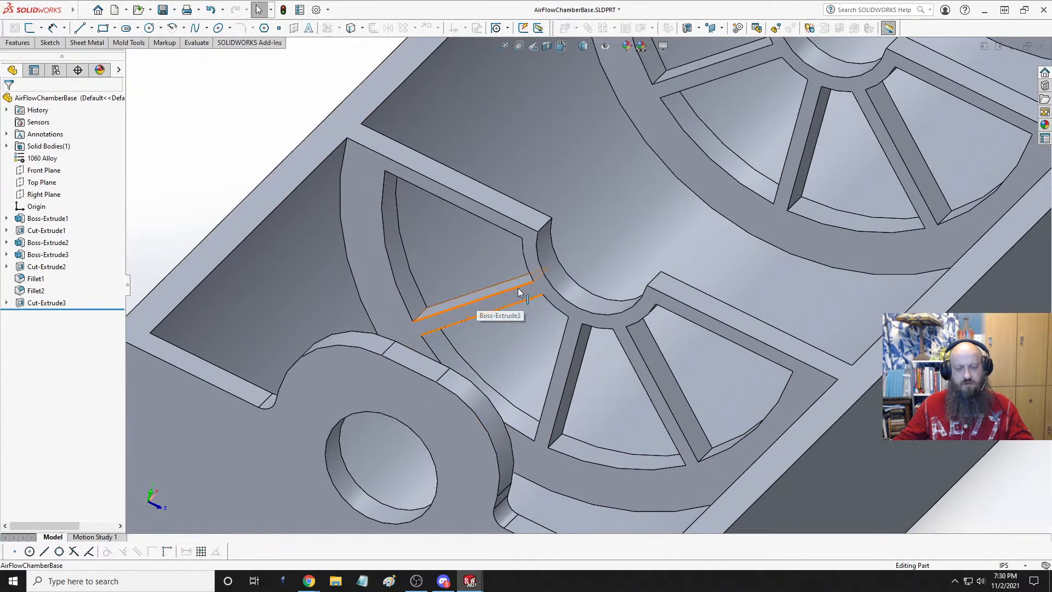
middle_drag(481, 296, 535, 293)
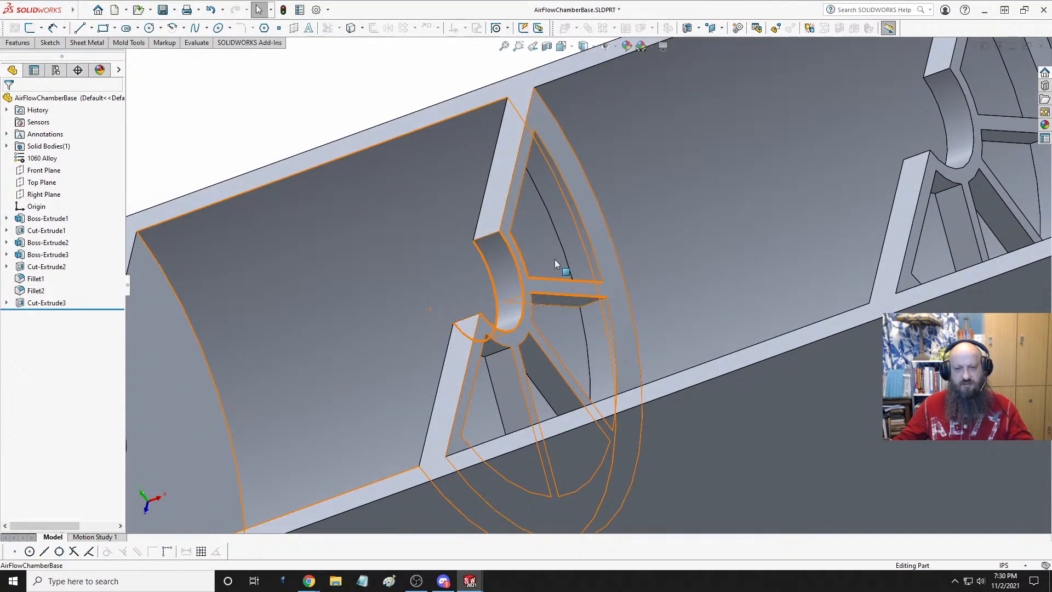
middle_drag(555, 259, 562, 291)
scroll(592, 298, up, 5)
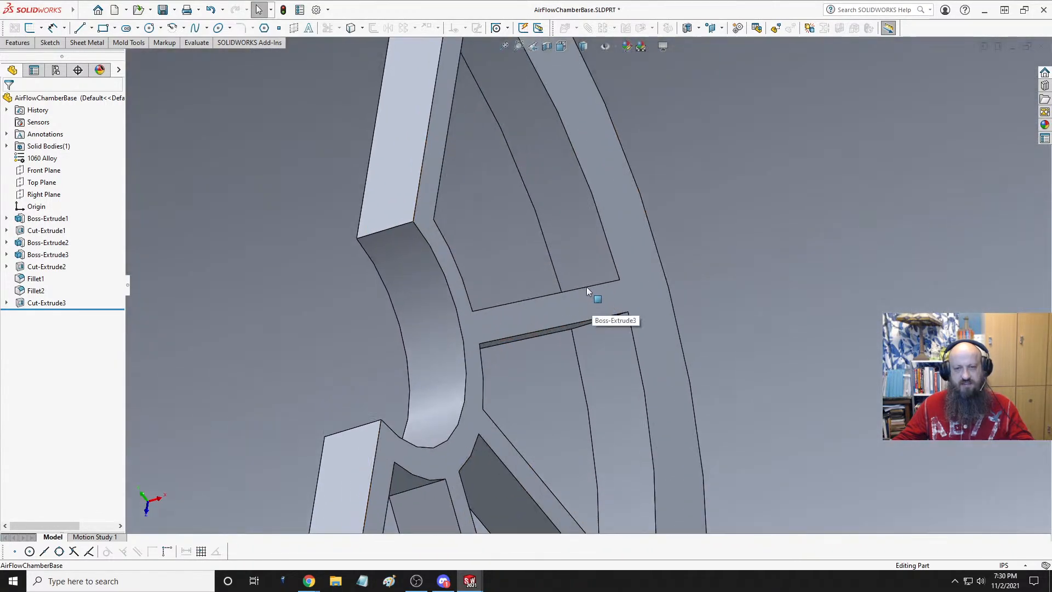
scroll(588, 291, down, 5)
middle_drag(597, 235, 630, 268)
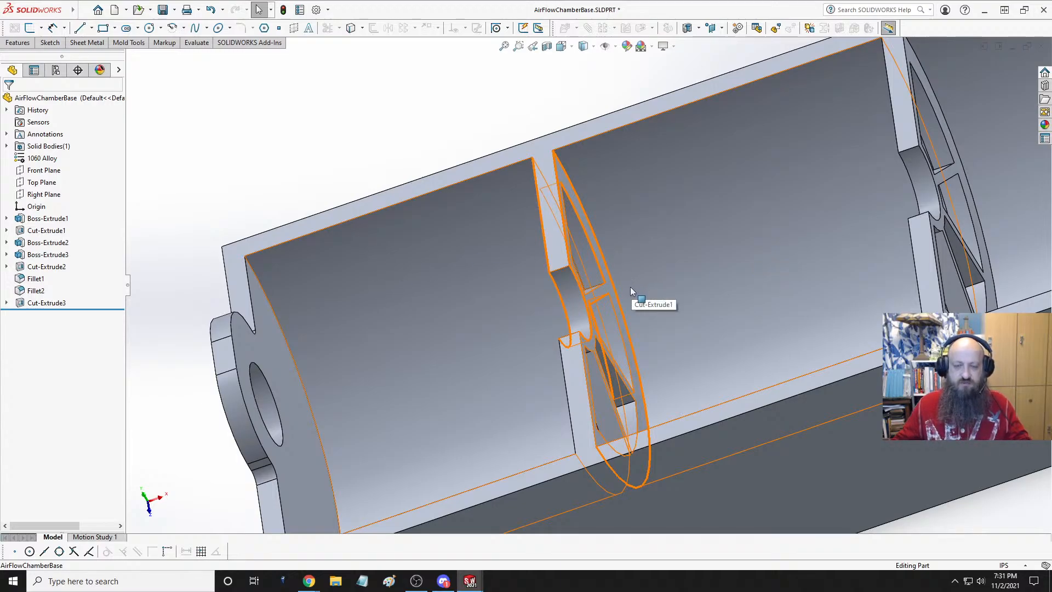
middle_drag(630, 287, 714, 250)
scroll(695, 261, down, 3)
middle_click(705, 256)
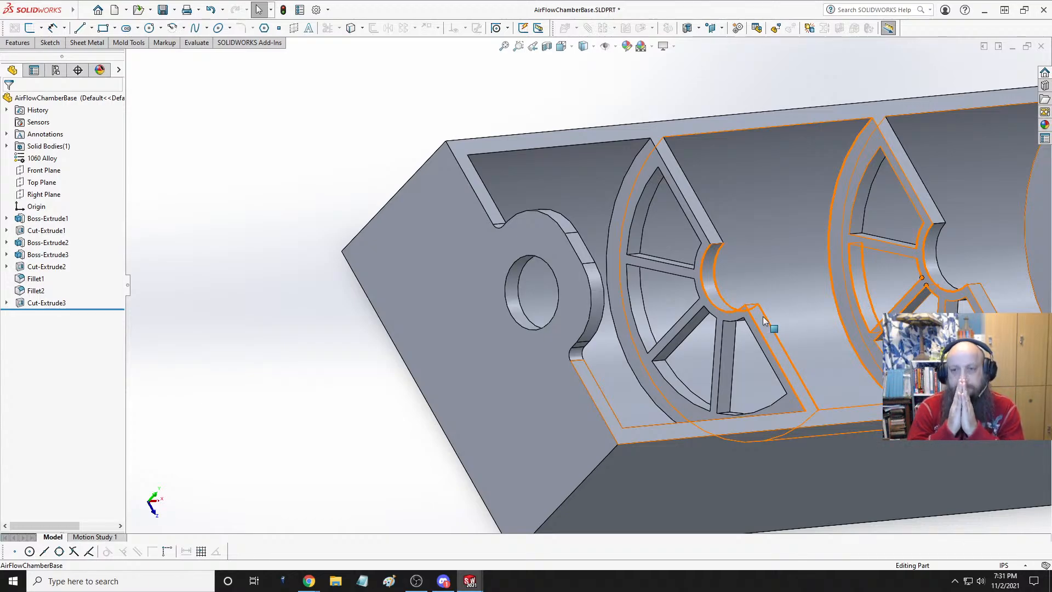
- Show the part in the Trimetric view and save it
key(space)
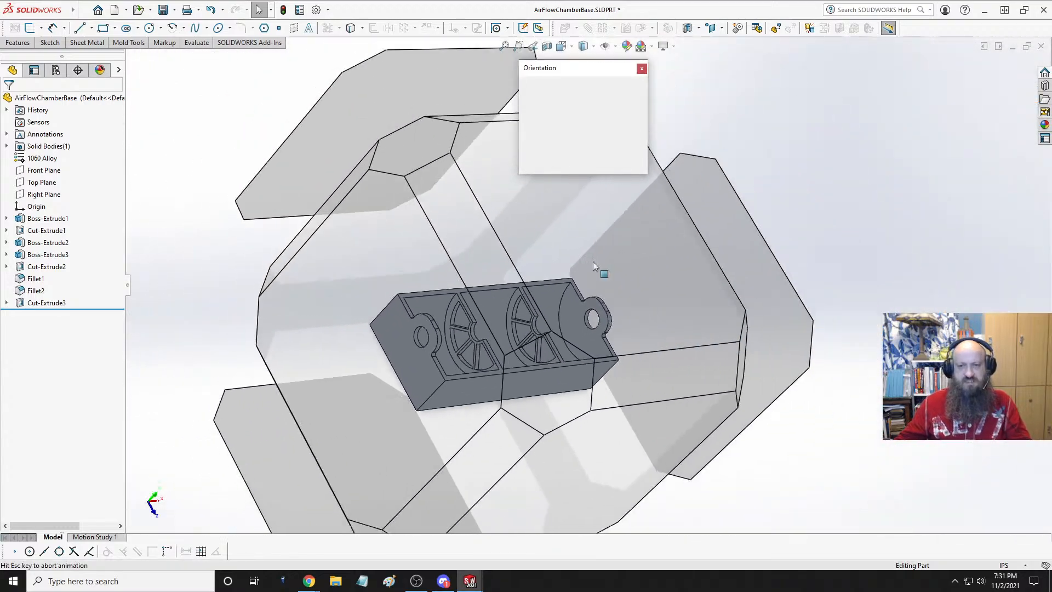
click(619, 116)
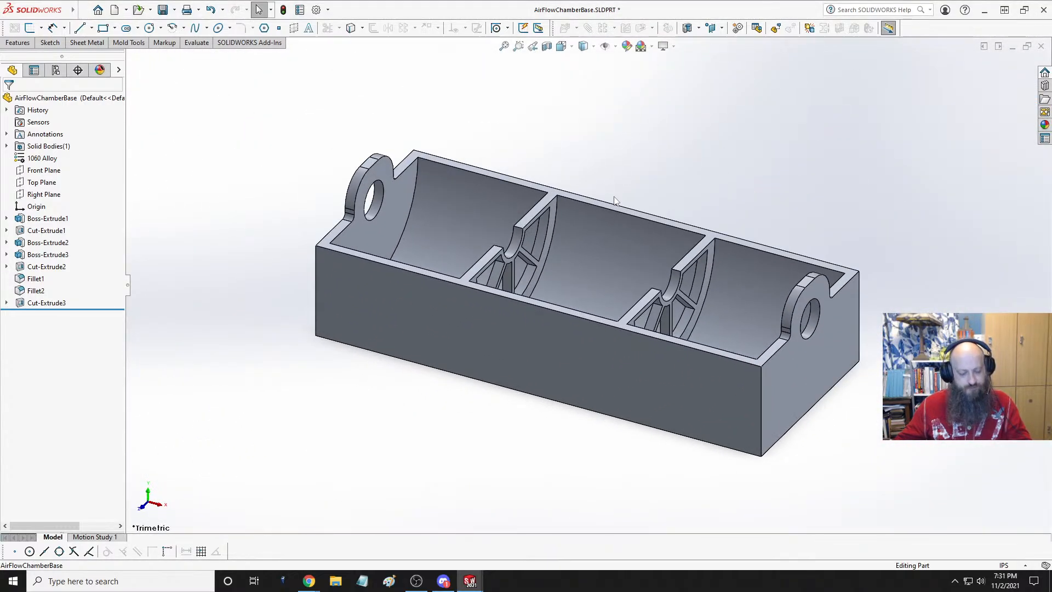
key(ctrl+s)
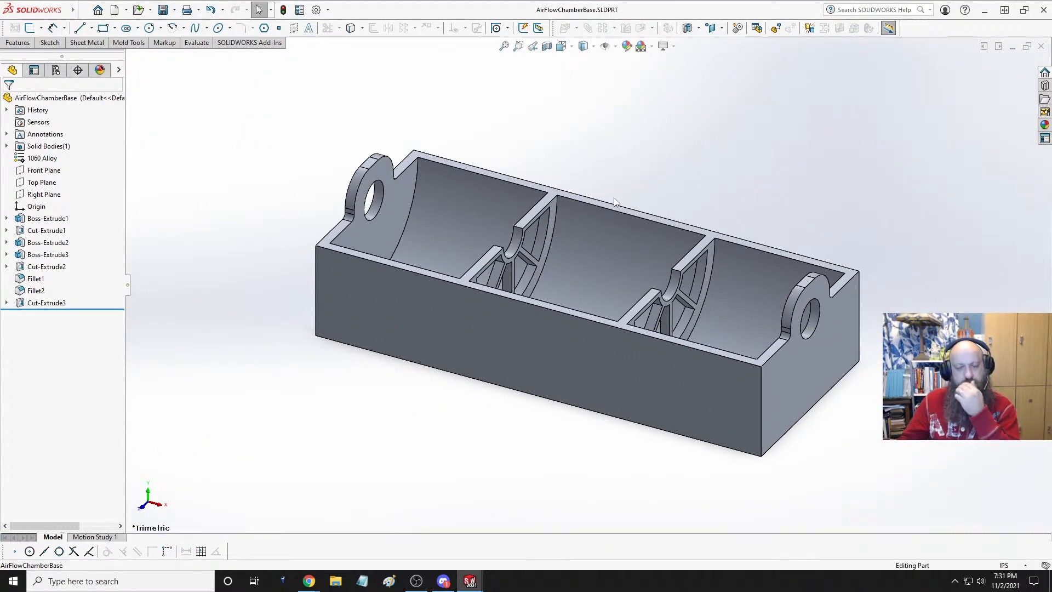
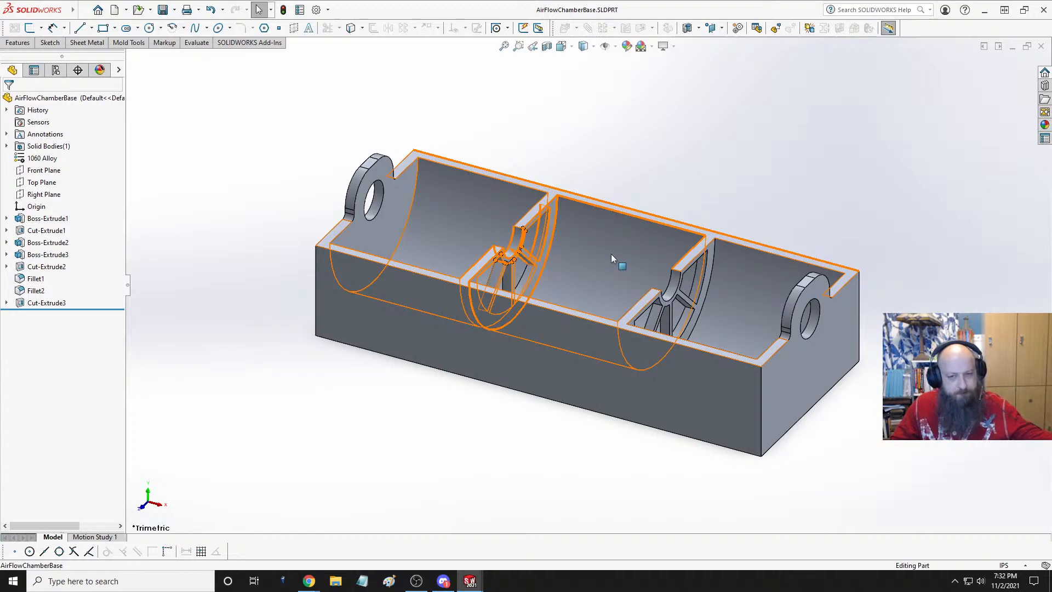
- Inspect the ribbed openings in the chamber base's divider walls and restore the Trimetric view
middle_drag(611, 254, 541, 270)
scroll(541, 270, down, 3)
key(f)
key(space)
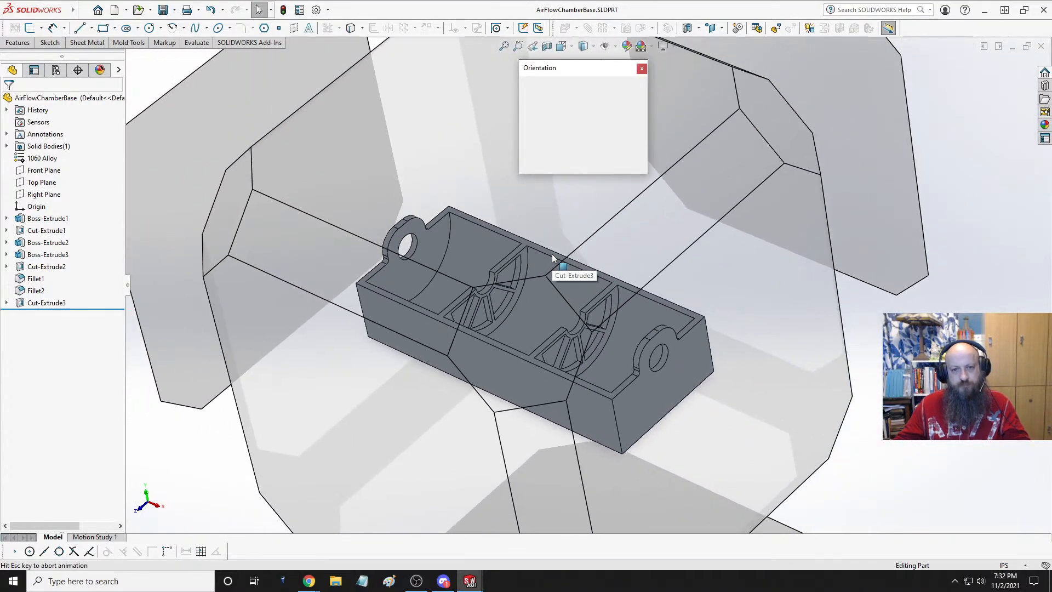
mouse_move(486, 270)
click(592, 179)
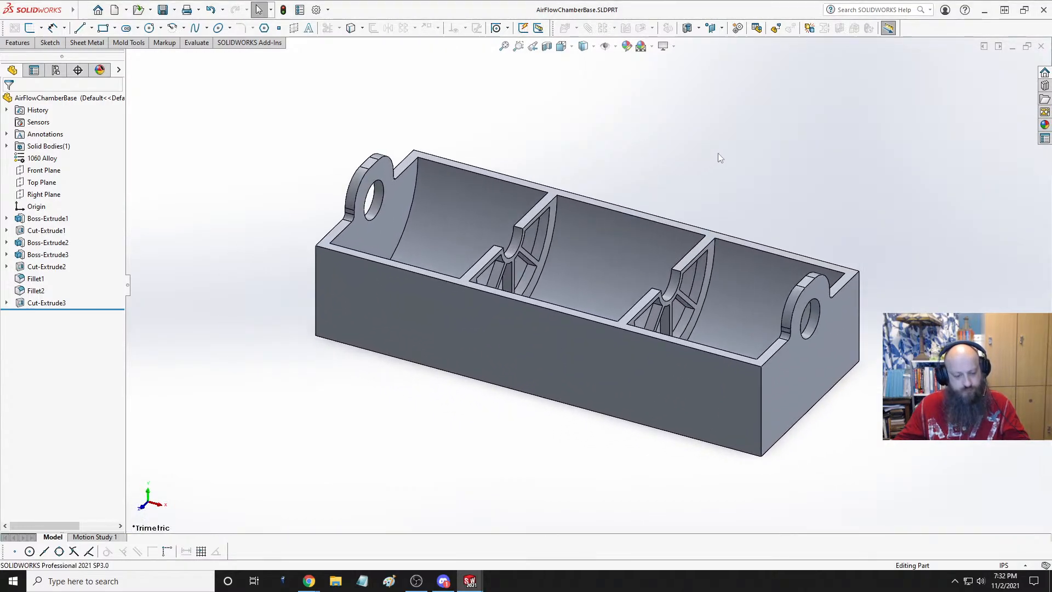
- Switch to the CryptoGeneratorAssy assembly and examine how the turbine blades line up with the ribbed openings in the divider walls
key(ctrl+Tab)
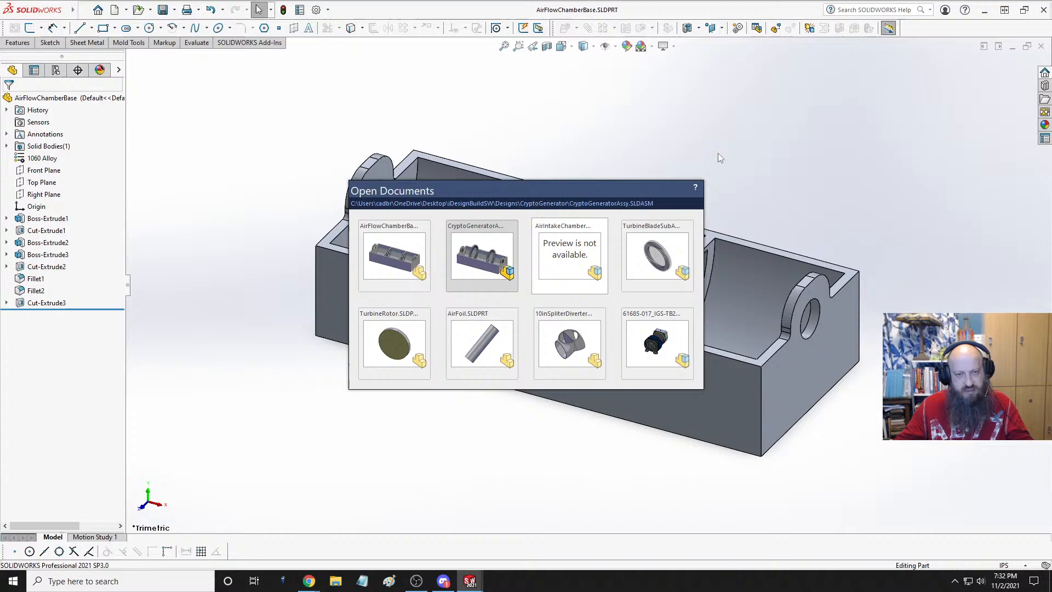
key(ctrl+Tab)
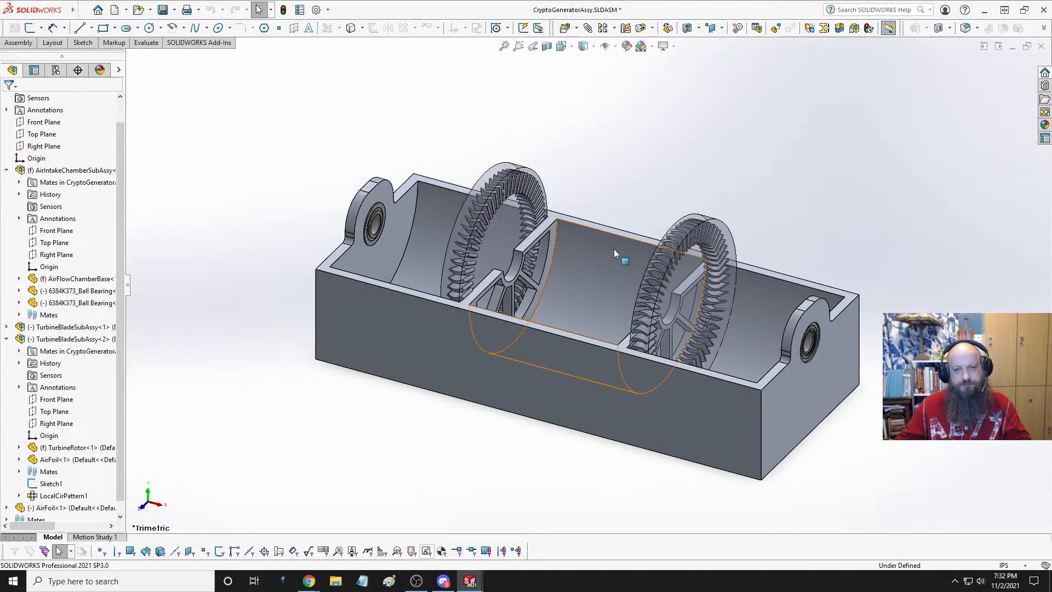
scroll(614, 248, down, 2)
middle_drag(613, 249, 705, 256)
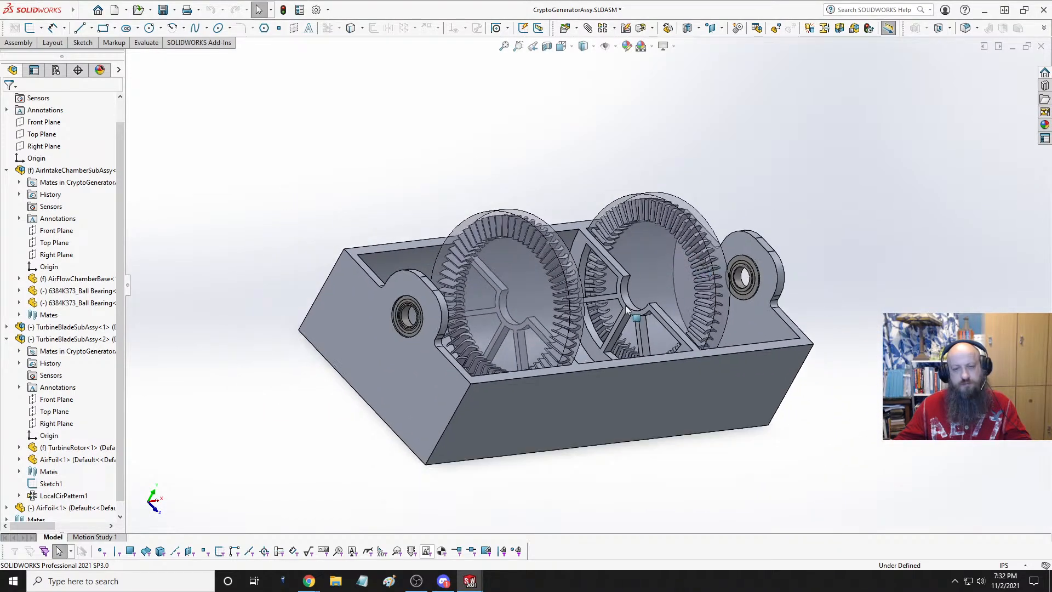
scroll(544, 340, down, 3)
scroll(546, 276, up, 3)
middle_drag(546, 269, 486, 285)
scroll(533, 255, down, 3)
middle_click(543, 246)
middle_drag(543, 246, 527, 219)
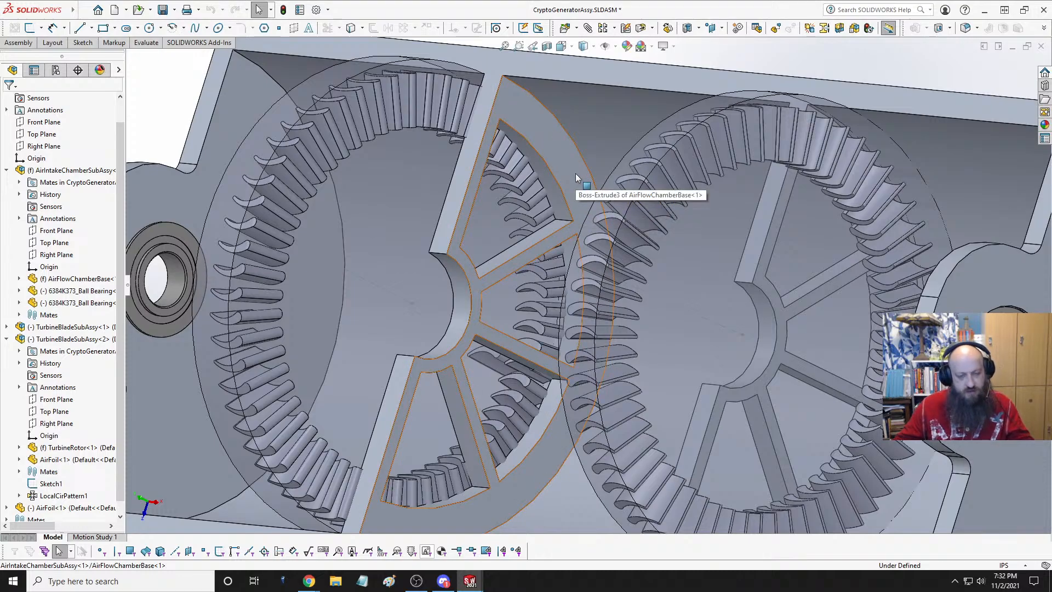
- Return to the AirFlowChamberBase part and measure the distance between a divider wall's top edge and the parallel edge of its opening
key(ctrl+Tab)
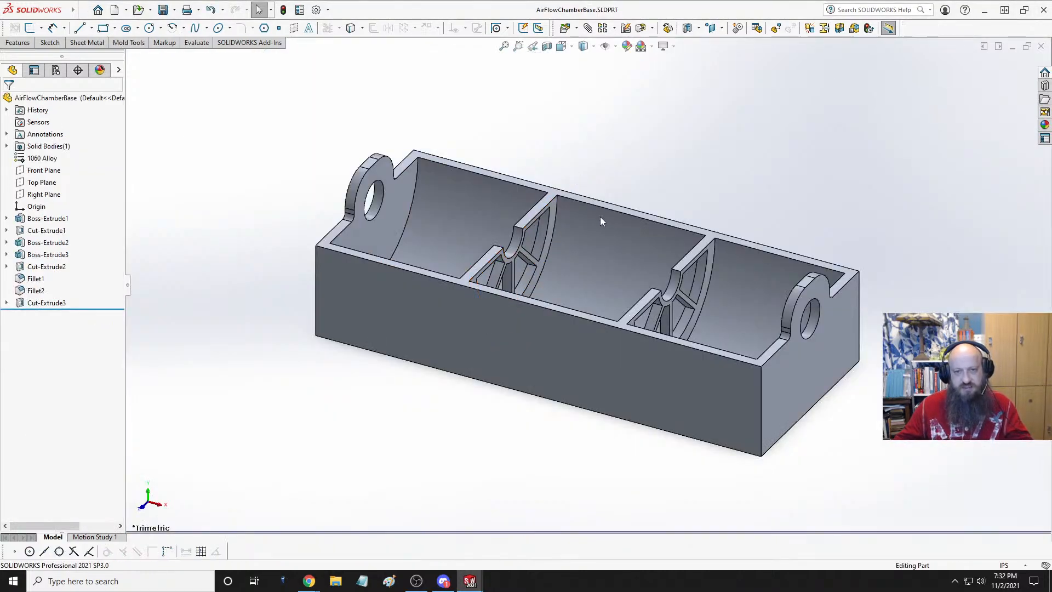
scroll(596, 215, down, 5)
scroll(523, 210, down, 8)
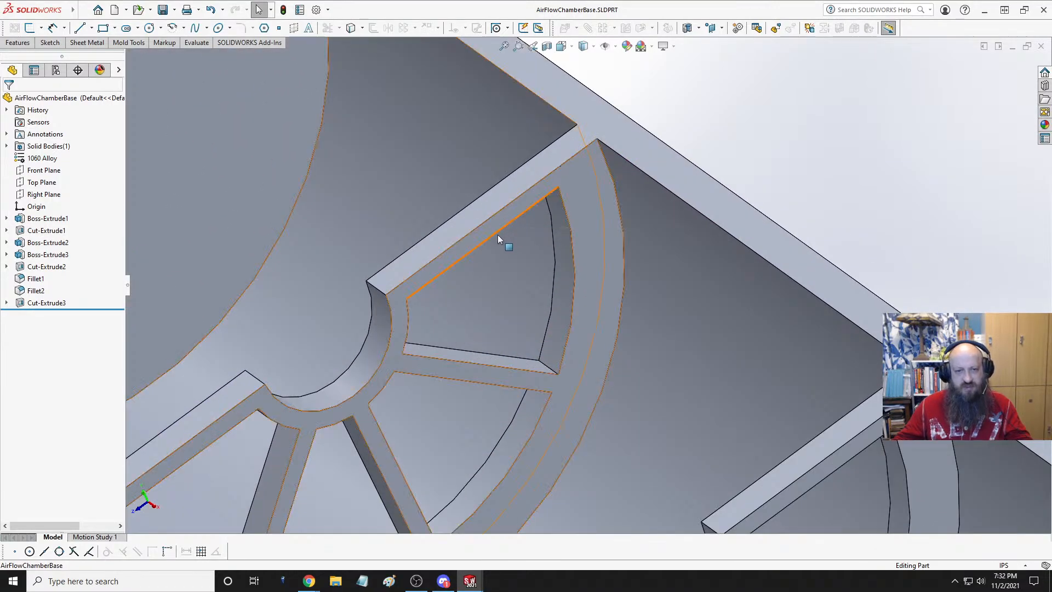
mouse_move(495, 232)
middle_down()
mouse_move(445, 189)
mouse_move(467, 192)
mouse_move(471, 224)
mouse_move(449, 228)
mouse_move(509, 263)
middle_up()
click(496, 258)
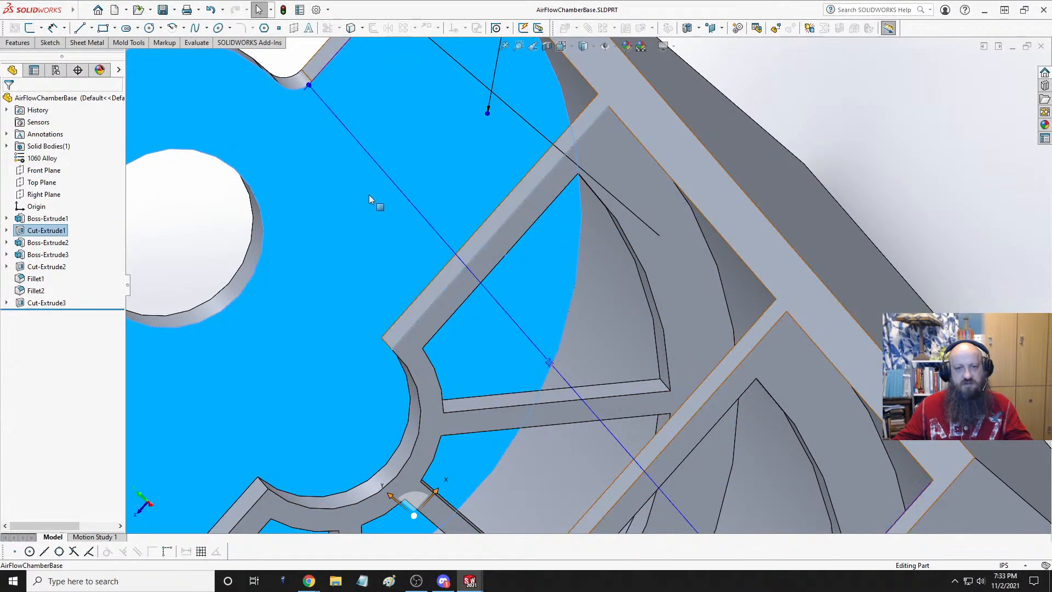
key(Escape)
click(504, 256)
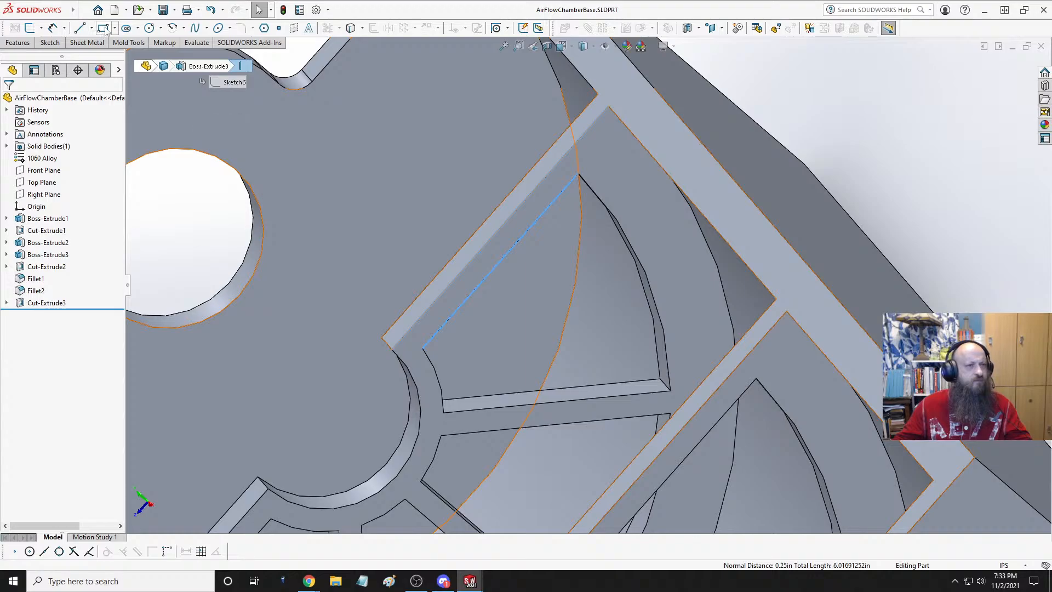
click(197, 43)
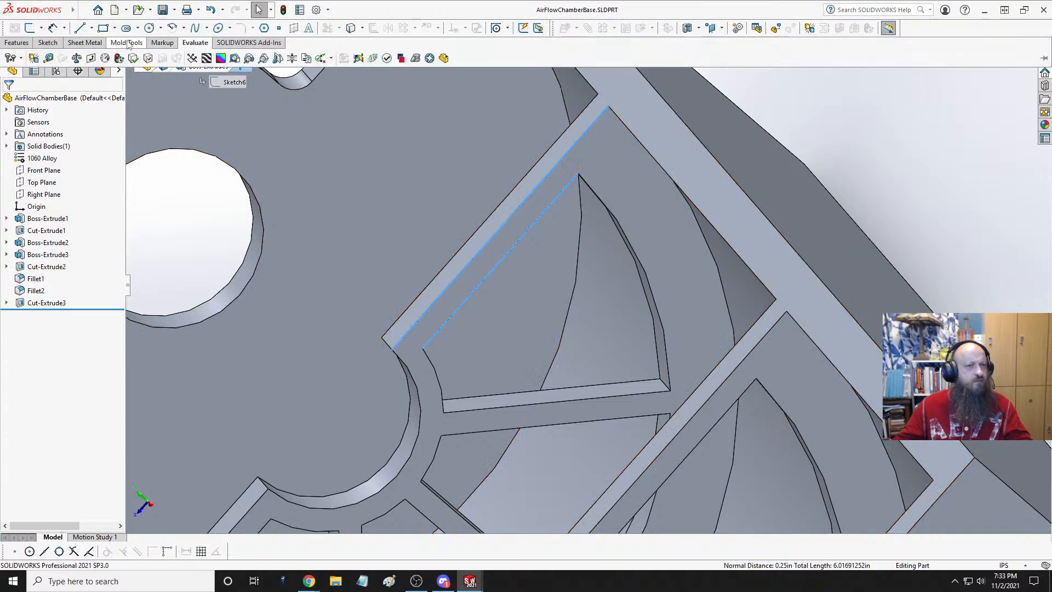
click(47, 58)
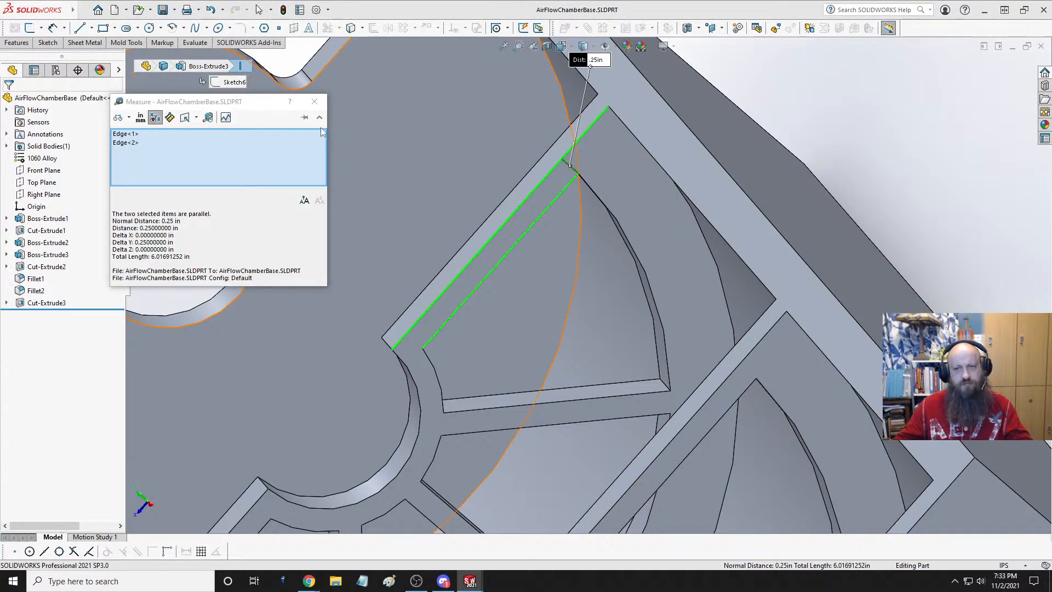
key(Escape)
click(660, 225)
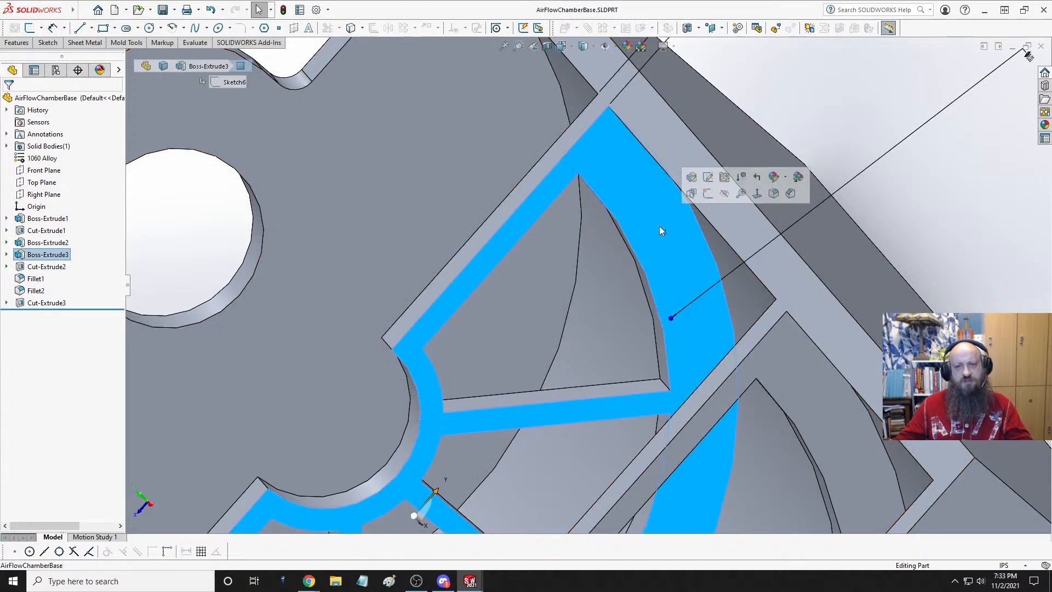
key(Escape)
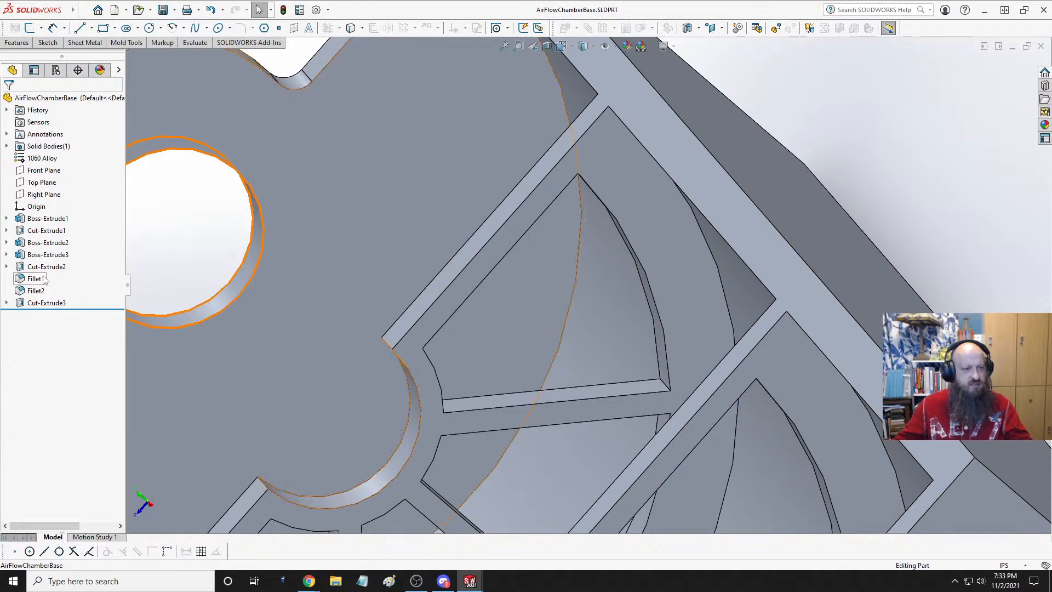
- Open the sector-profile sketch of Cut-Extrude3 for editing and compare its outer circle with the chamber wall
click(6, 303)
click(45, 303)
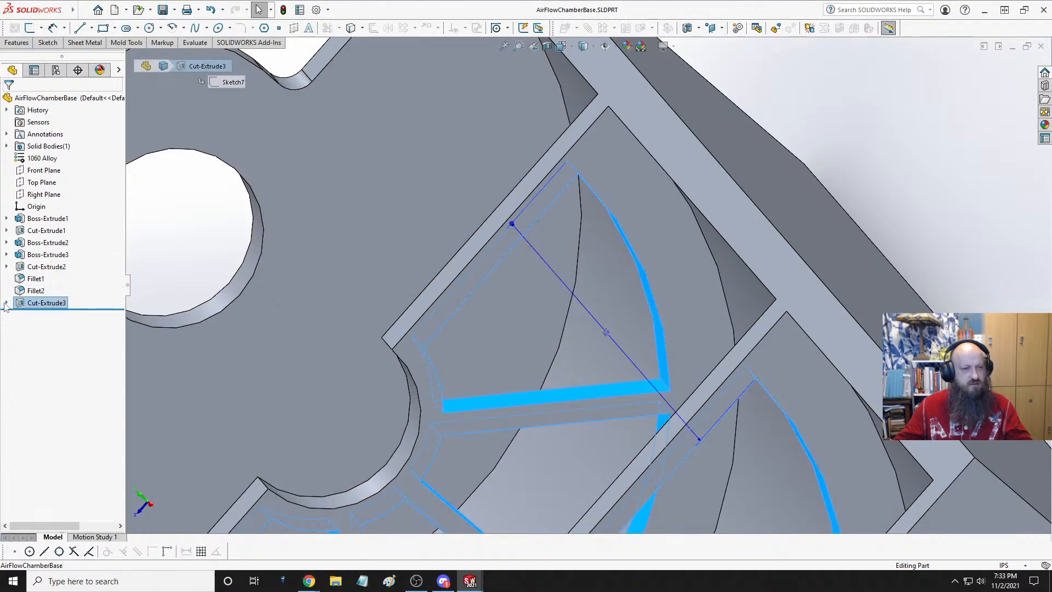
click(43, 315)
click(50, 281)
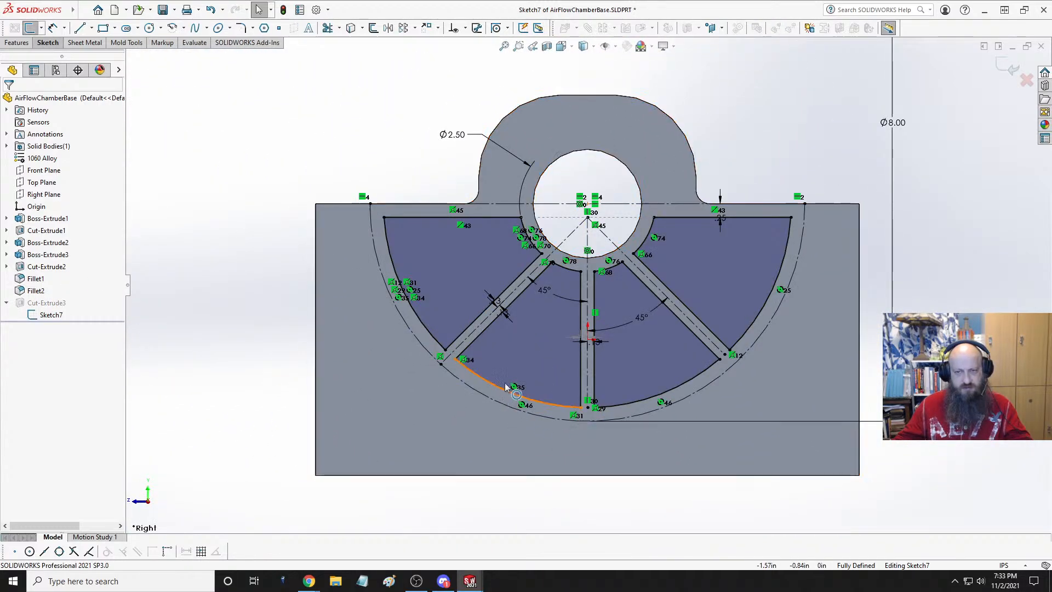
middle_drag(507, 413, 603, 385)
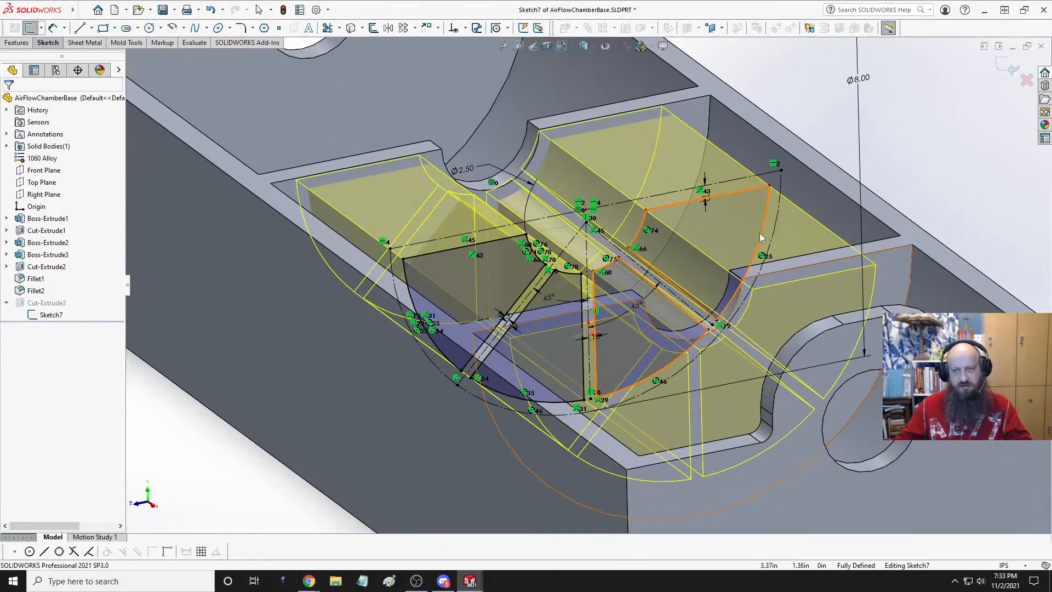
scroll(776, 229, down, 5)
scroll(738, 251, up, 5)
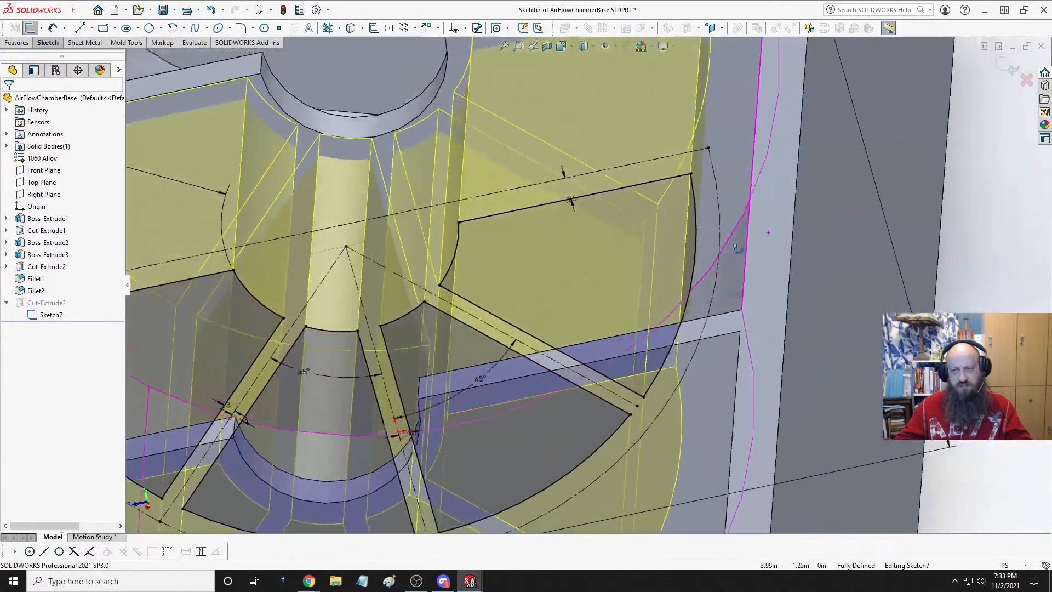
scroll(708, 243, up, 5)
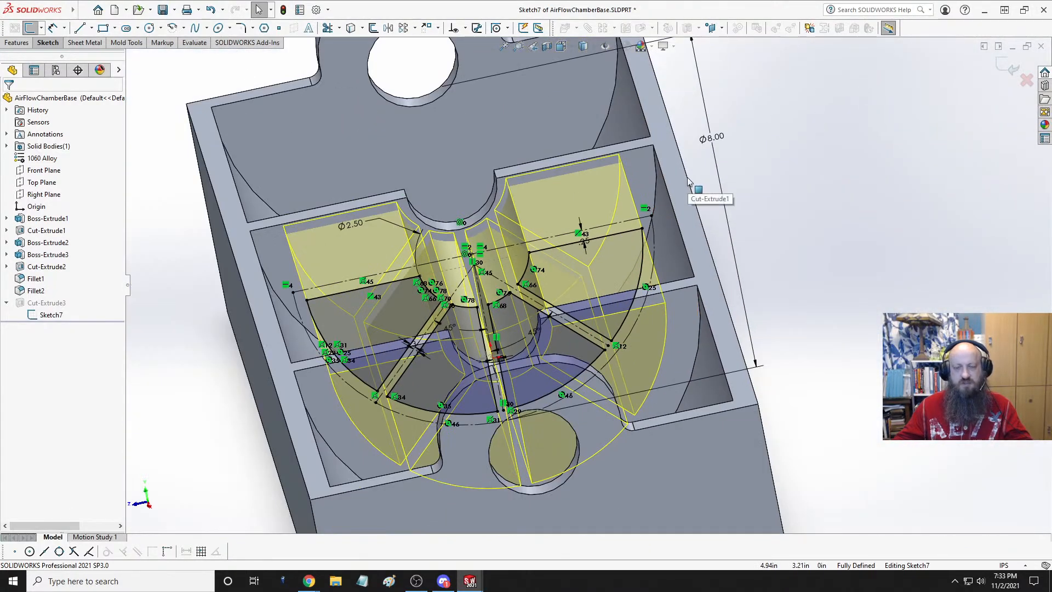
scroll(548, 241, down, 5)
middle_drag(620, 244, 621, 248)
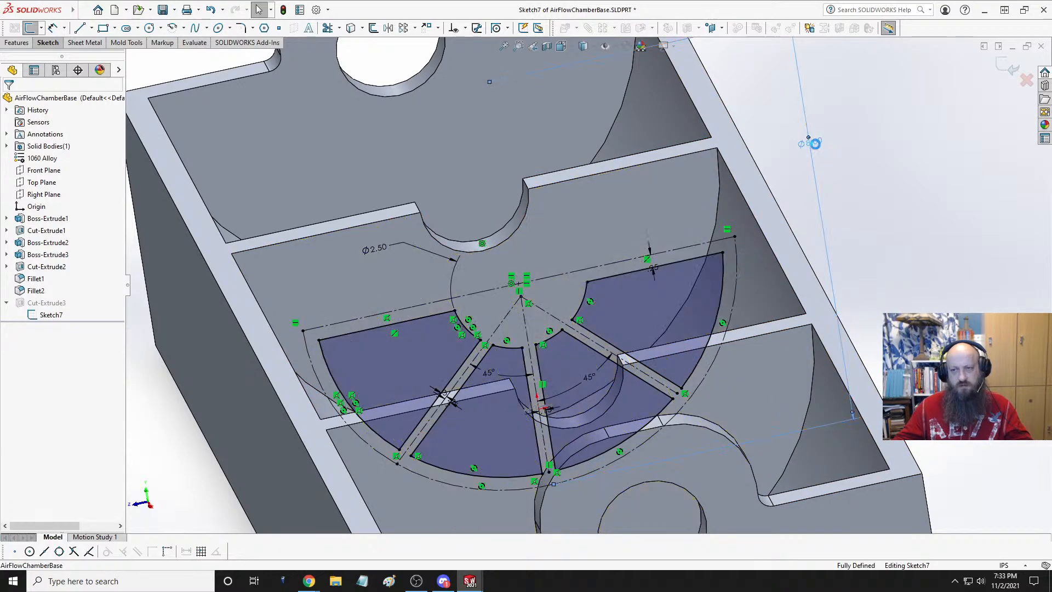
- Set the diameter of the sketch's outer construction circle to 8.5 in
double_click(815, 144)
text(8.5)
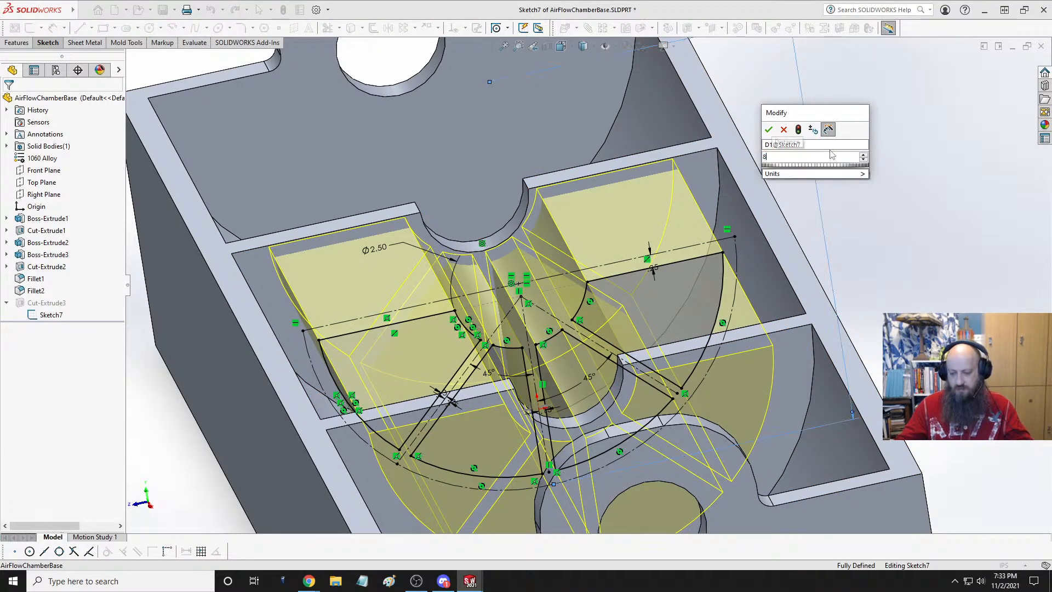
key(Return)
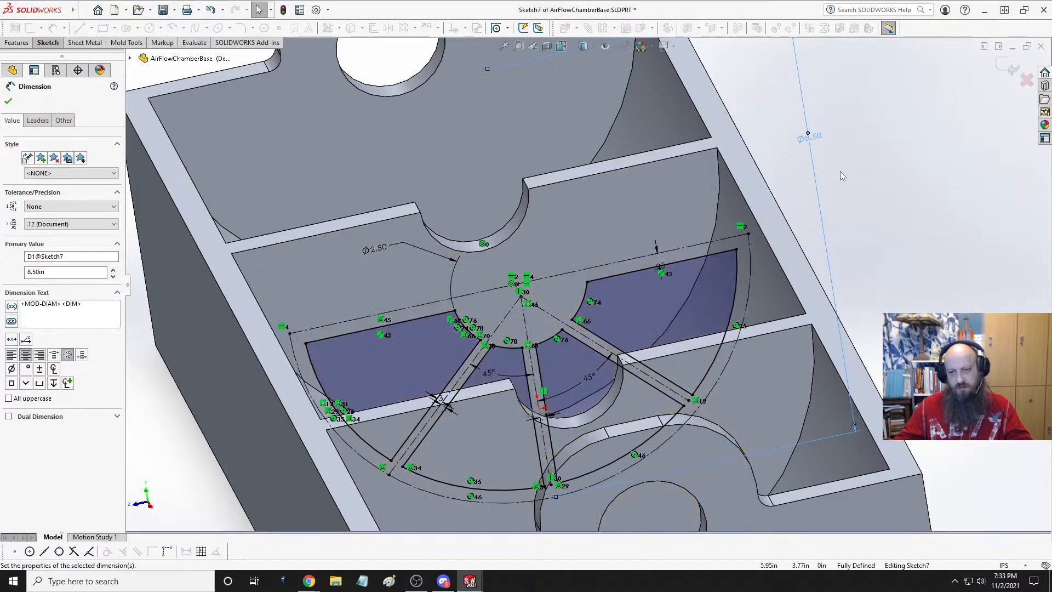
- Set the outer construction circle's diameter to 9 in and exit the sketch to rebuild the divider-wall cut
double_click(817, 137)
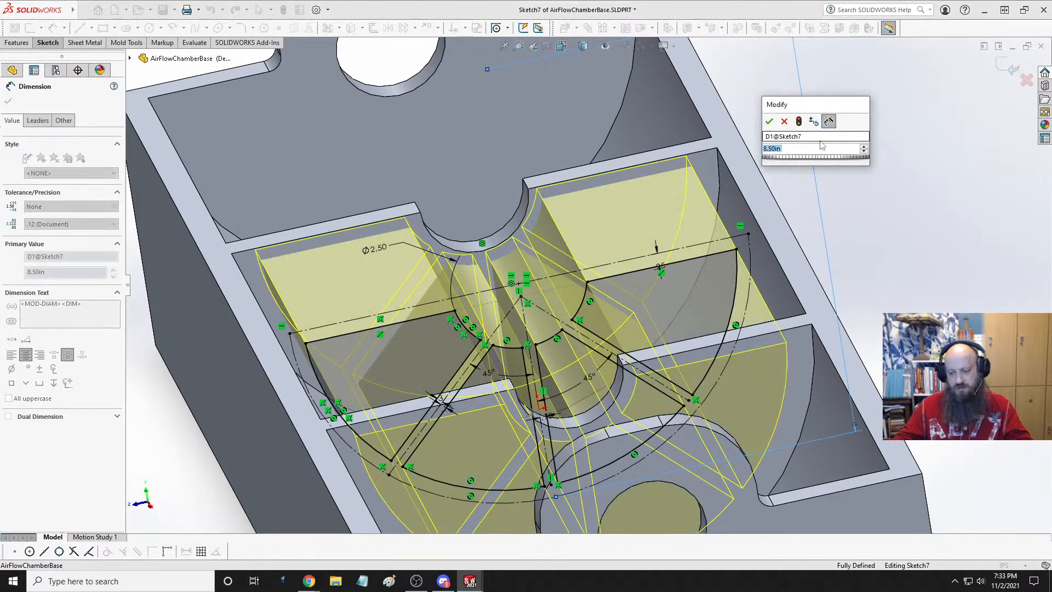
text(9)
key(Return)
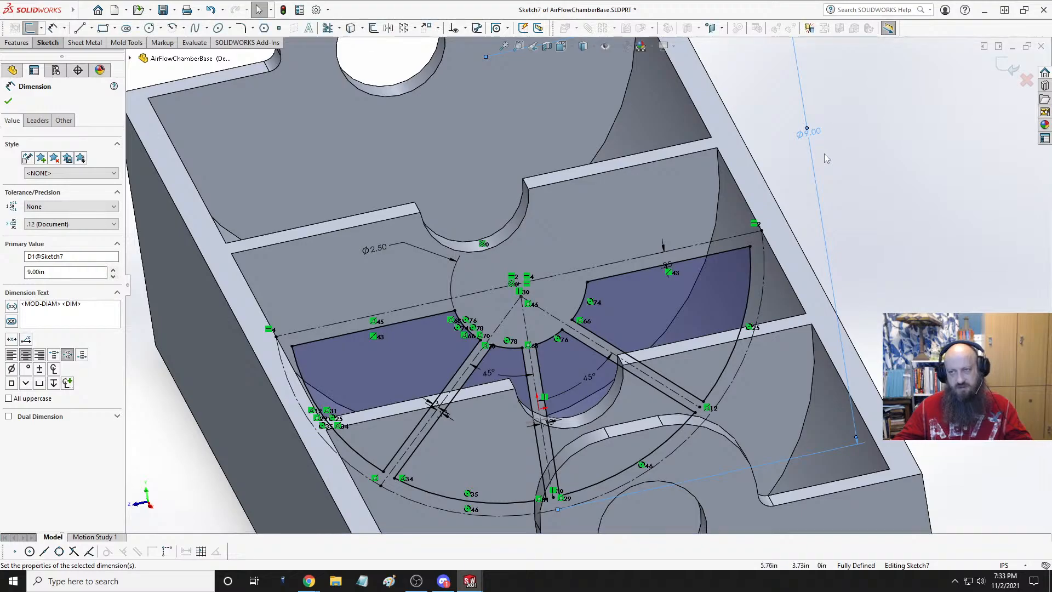
click(1002, 75)
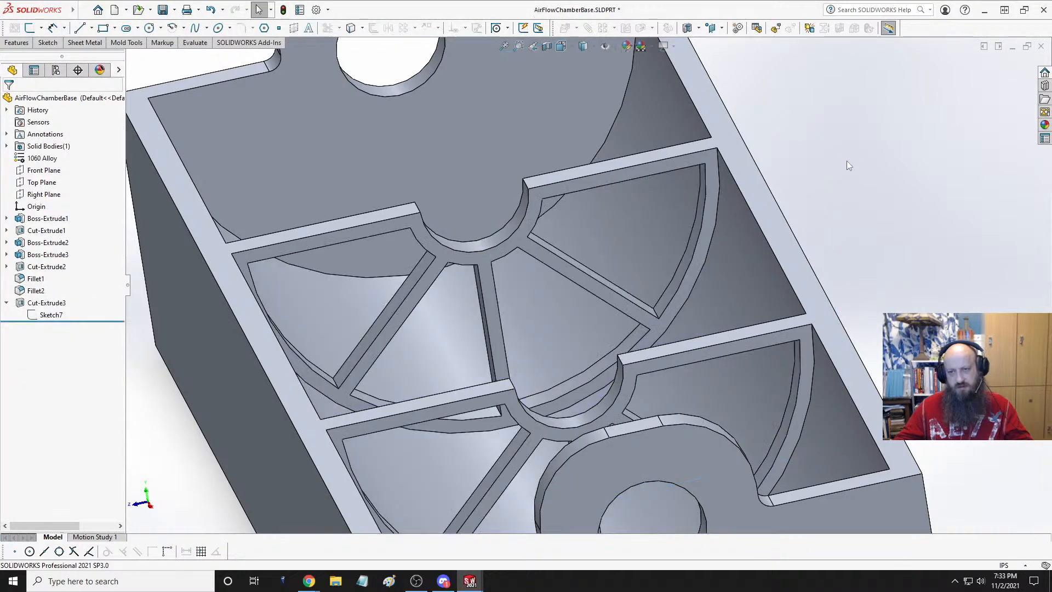
- Inspect the enlarged openings, show the part in the Trimetric view and save it
middle_drag(580, 243, 672, 234)
scroll(707, 232, up, 2)
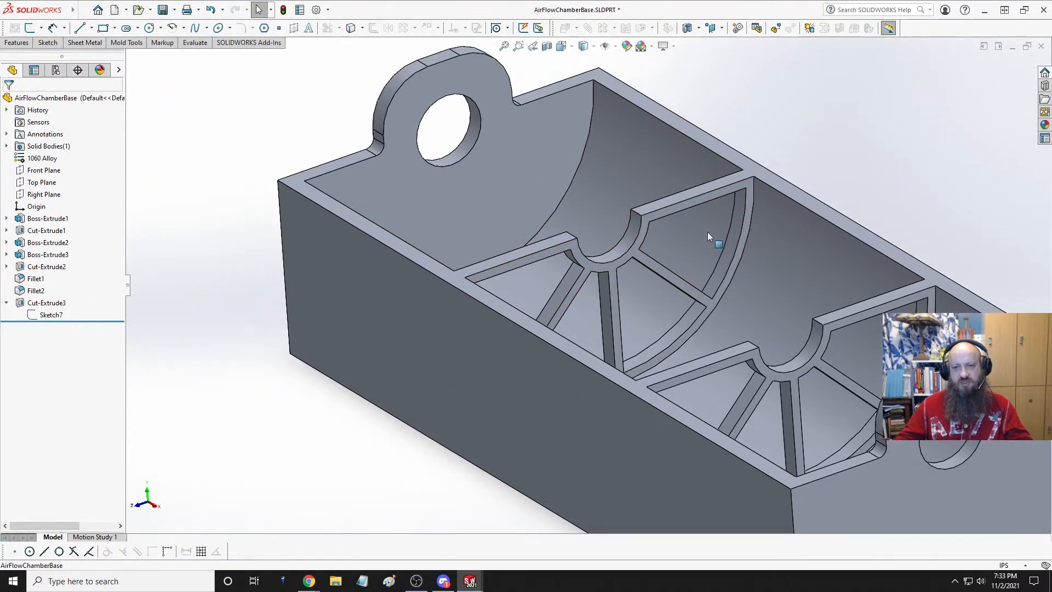
scroll(708, 232, down, 1)
key(space)
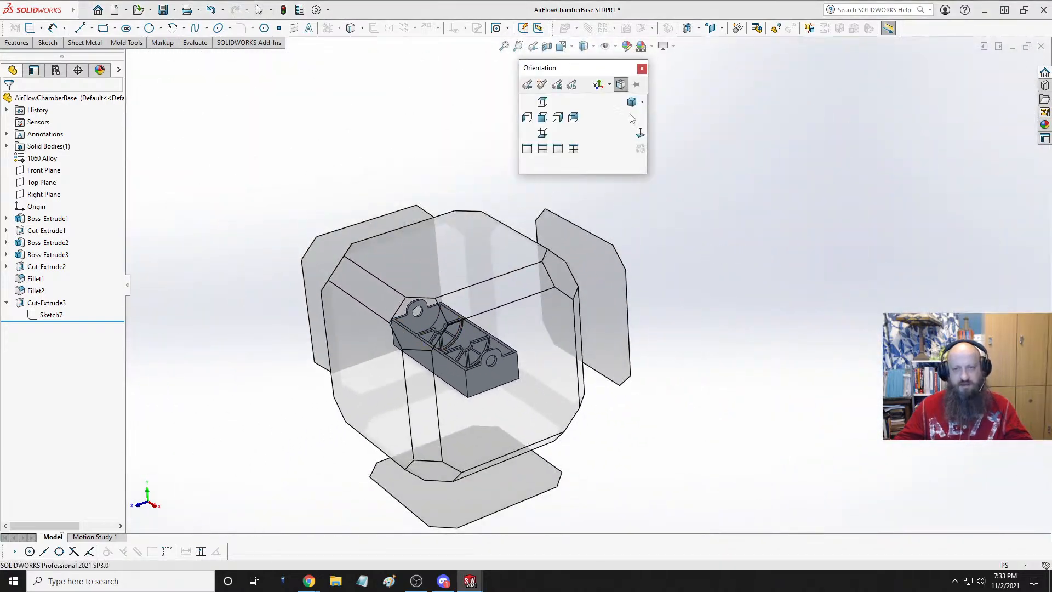
click(633, 179)
key(ctrl+s)
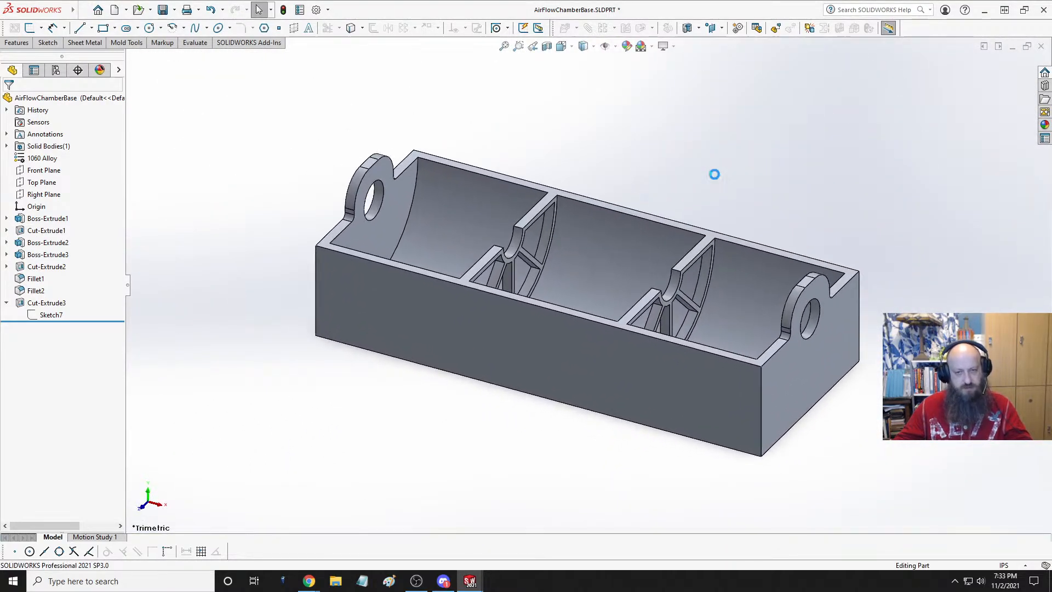
- Switch to the CryptoGeneratorAssy assembly and examine the enlarged divider-wall openings behind the turbine blades
key(ctrl+Tab)
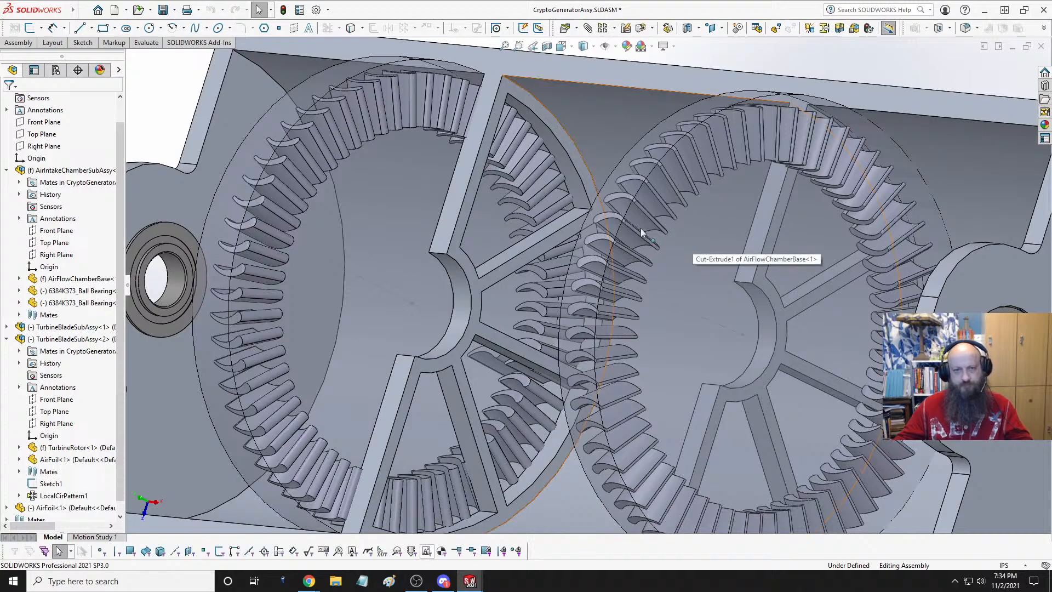
middle_drag(576, 182, 590, 245)
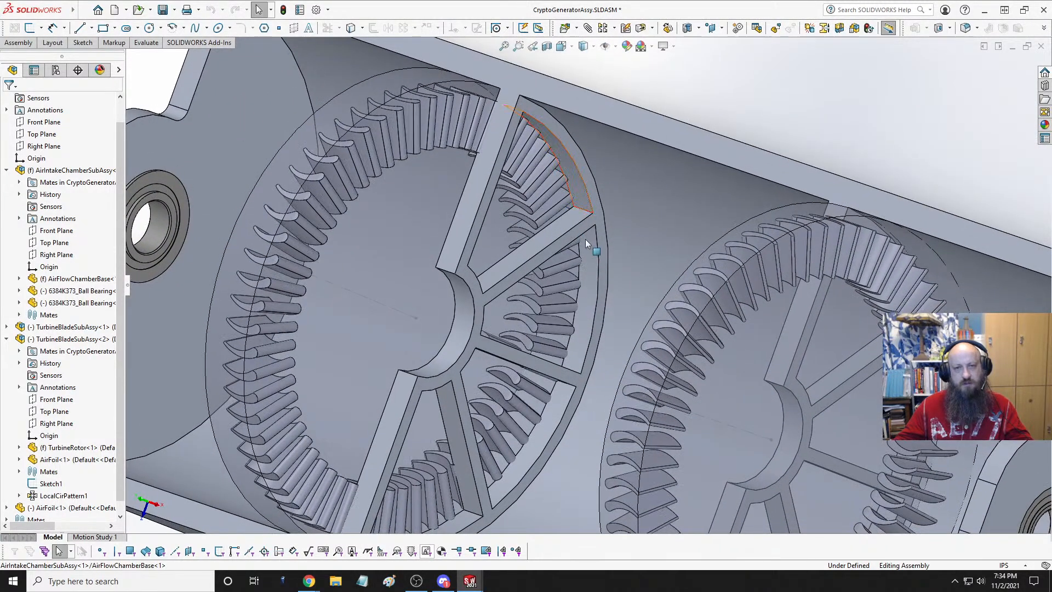
scroll(592, 246, up, 5)
scroll(515, 232, down, 4)
middle_drag(515, 232, 630, 307)
- Select the loose AirFoil component beside the turbine wheel nearest the end-wall bearing
click(631, 376)
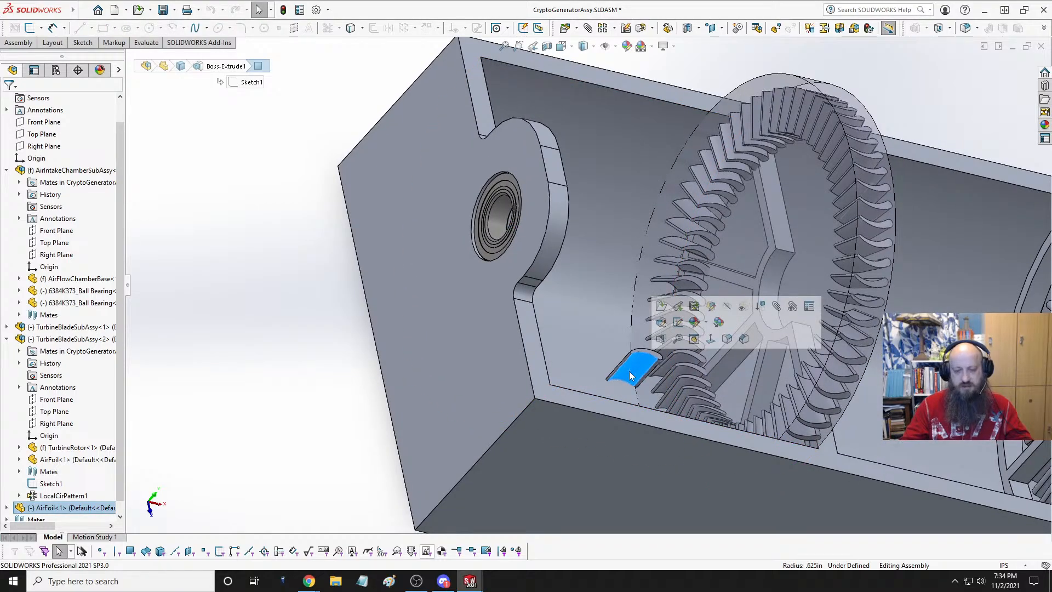
- Delete the loose AirFoil part from the top-level assembly
key(Delete)
click(594, 237)
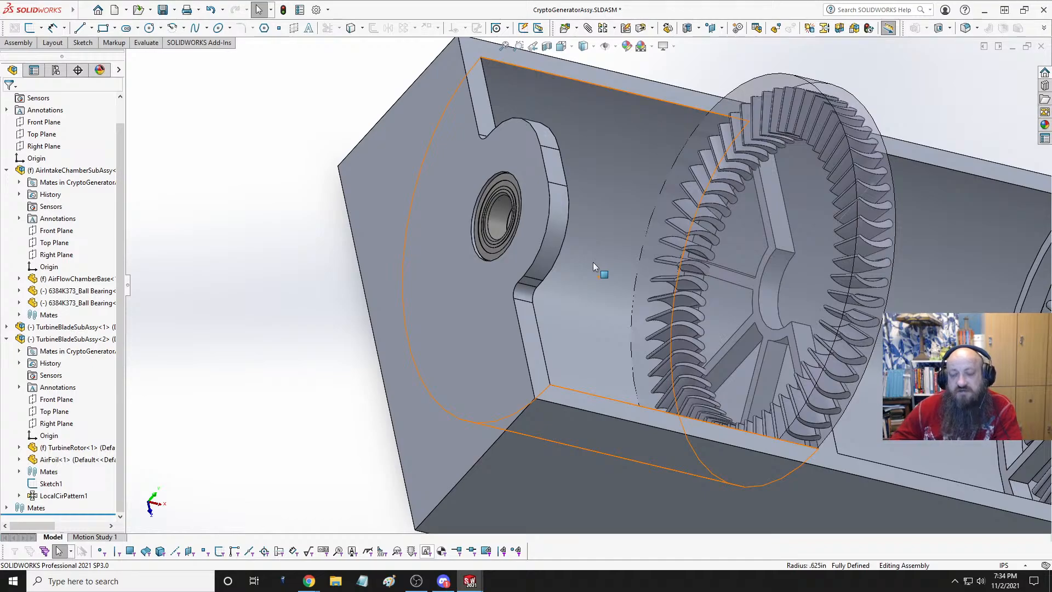
click(643, 117)
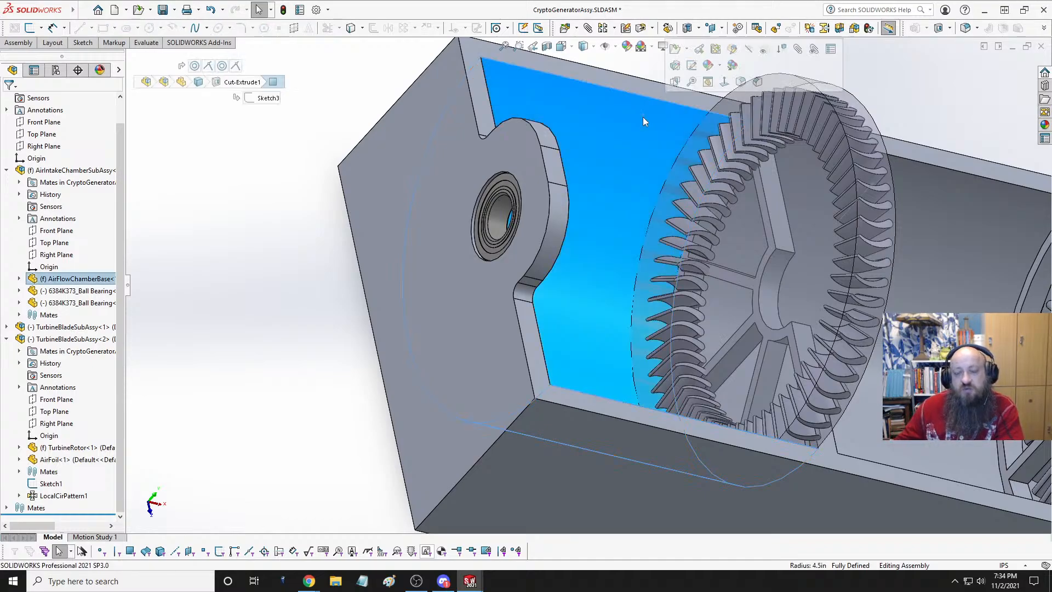
key(Escape)
- Examine both turbine blade rings and the spoked dividers inside the air flow chamber from several angles
scroll(606, 245, up, 3)
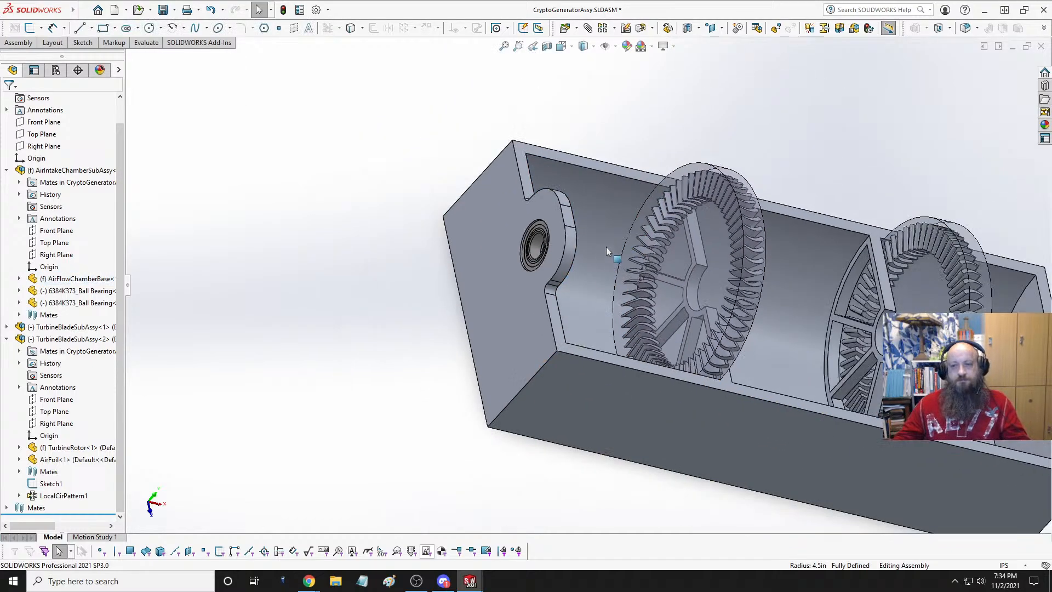
middle_drag(606, 247, 532, 235)
scroll(739, 277, down, 1)
middle_drag(739, 277, 756, 297)
scroll(773, 261, up, 3)
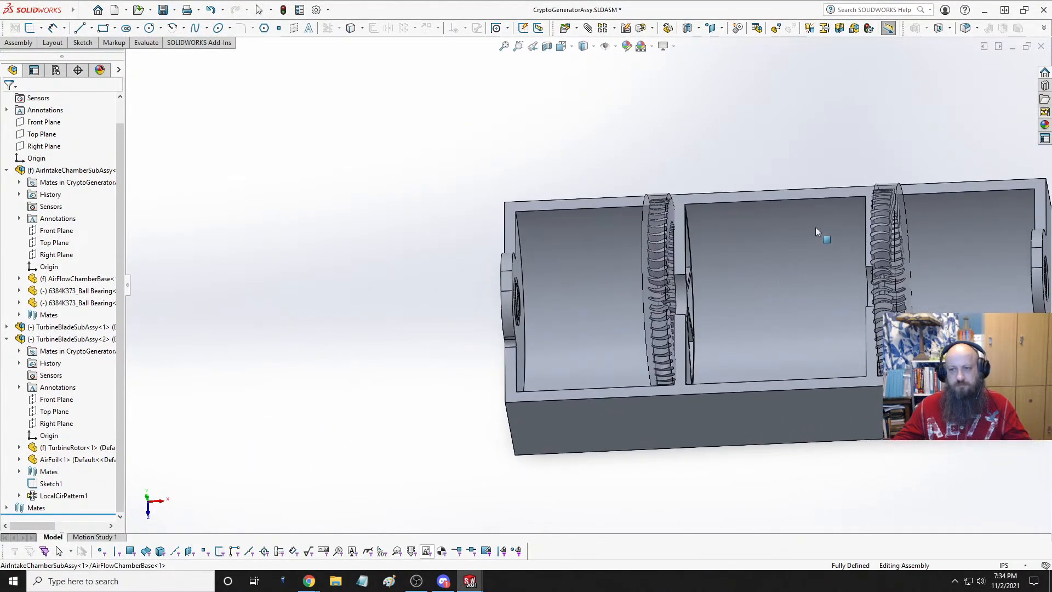
scroll(817, 232, down, 5)
middle_drag(817, 231, 798, 283)
scroll(799, 283, up, 3)
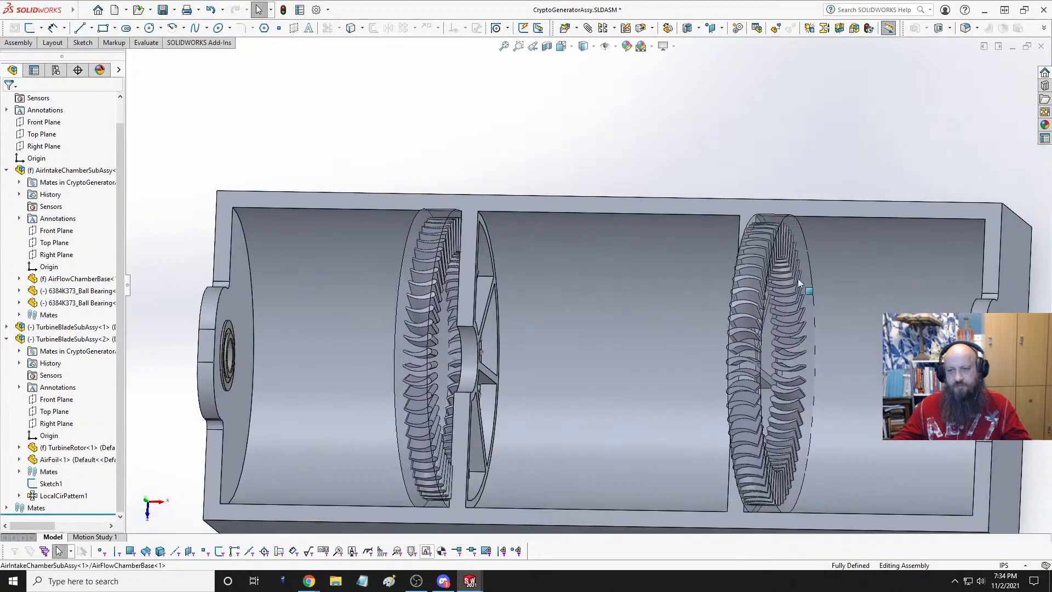
scroll(799, 284, down, 4)
scroll(734, 290, down, 2)
middle_drag(734, 290, 770, 278)
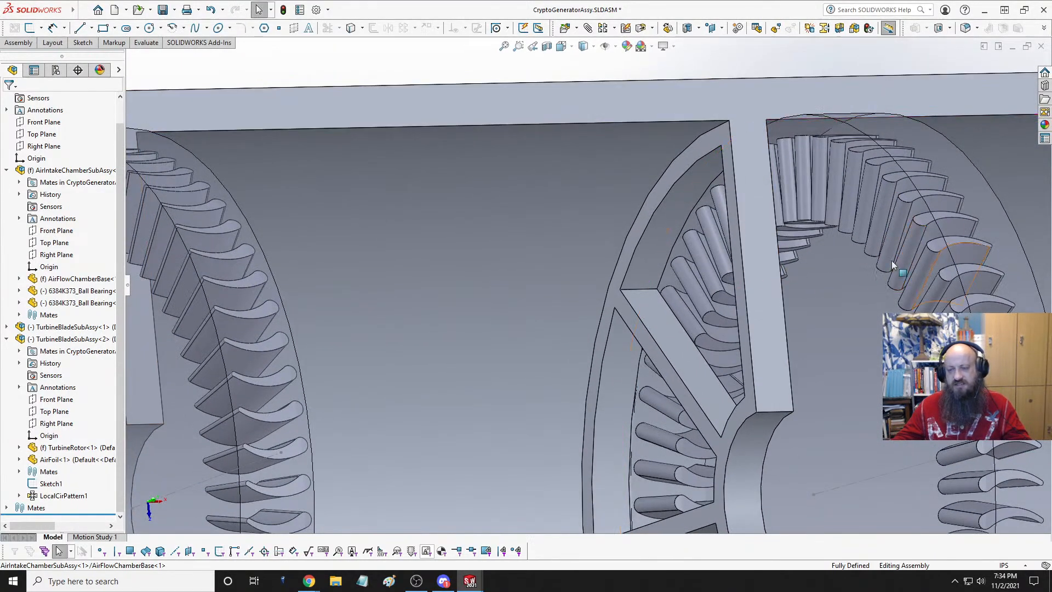
scroll(688, 265, up, 5)
scroll(688, 265, up, 1)
middle_drag(689, 265, 548, 265)
scroll(572, 360, up, 3)
scroll(627, 301, down, 3)
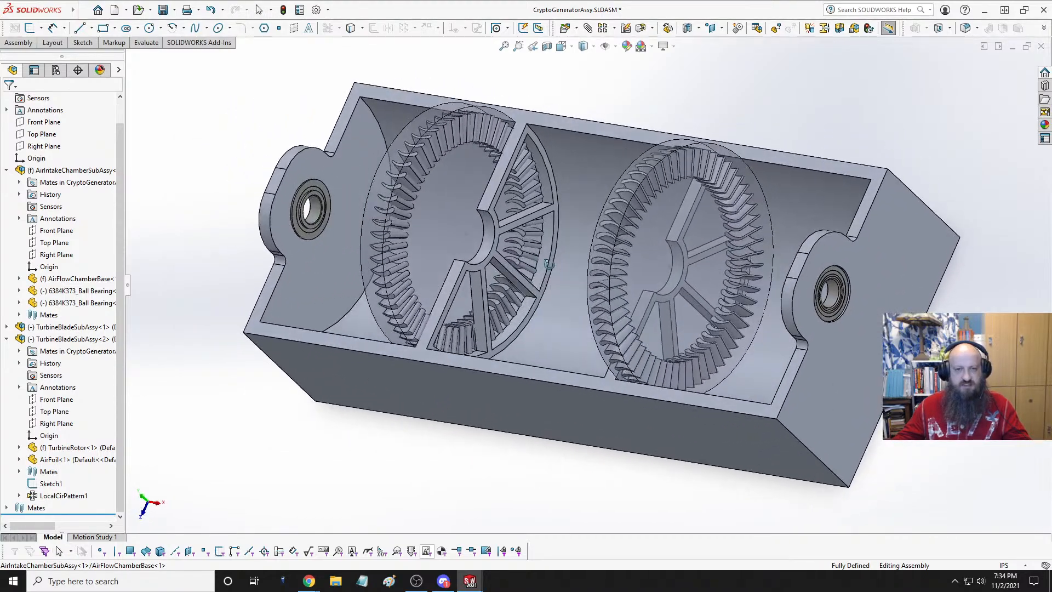
scroll(548, 265, down, 5)
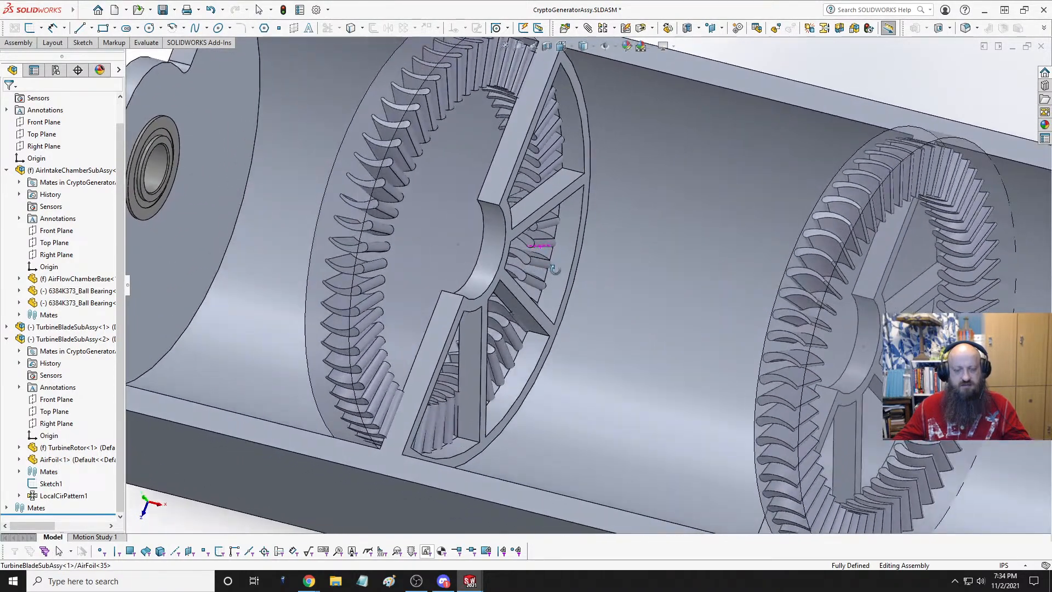
middle_drag(553, 270, 551, 269)
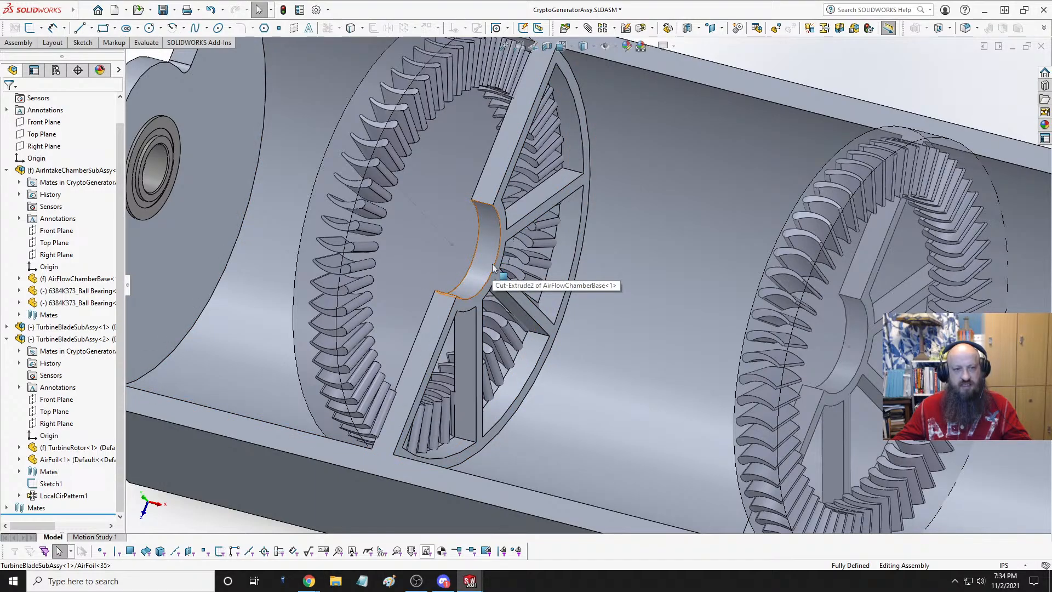
key(f)
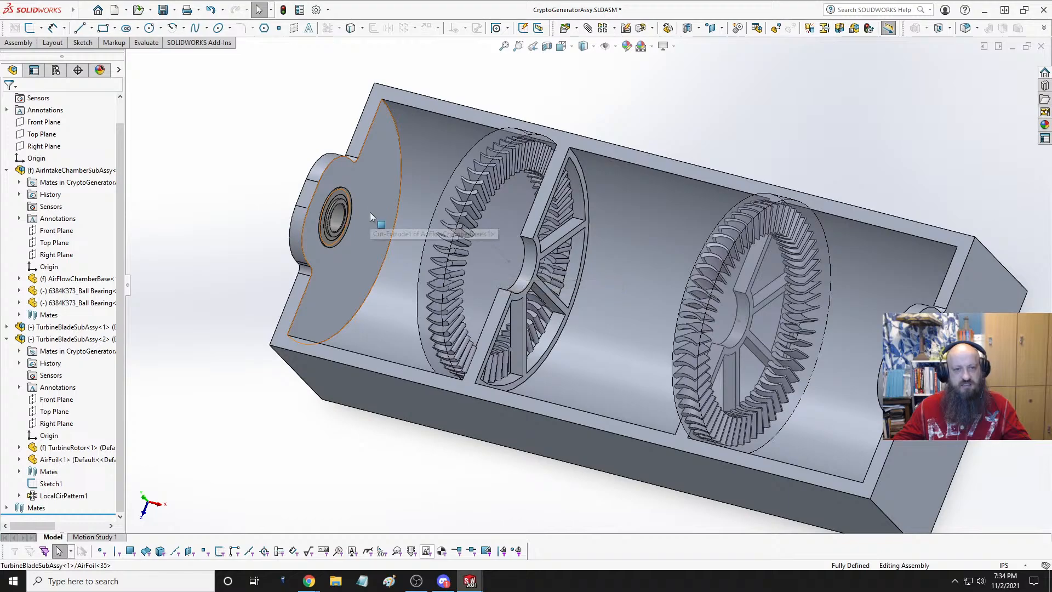
click(390, 189)
click(449, 130)
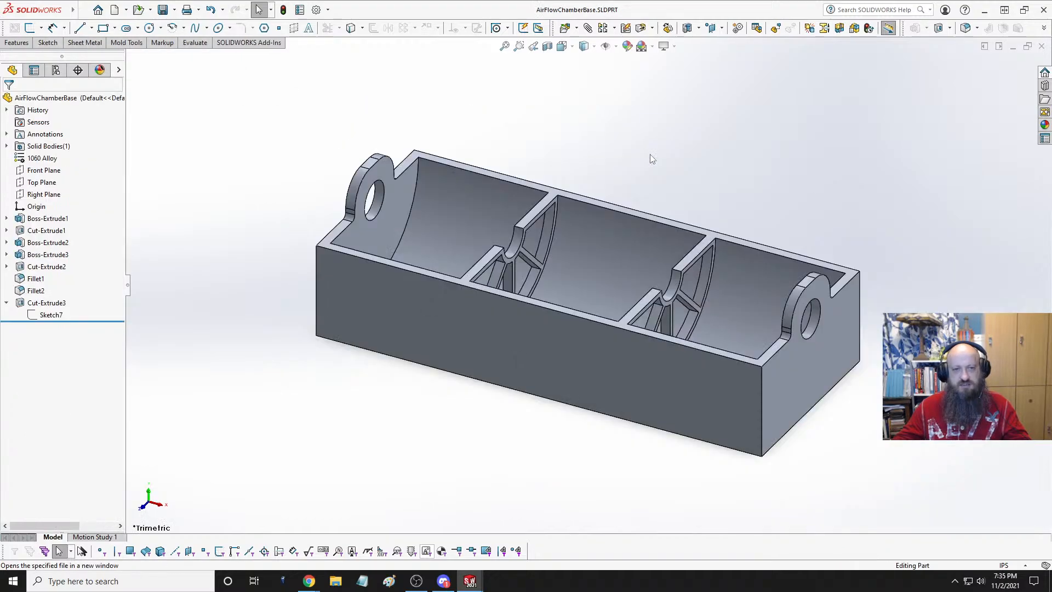
click(1042, 47)
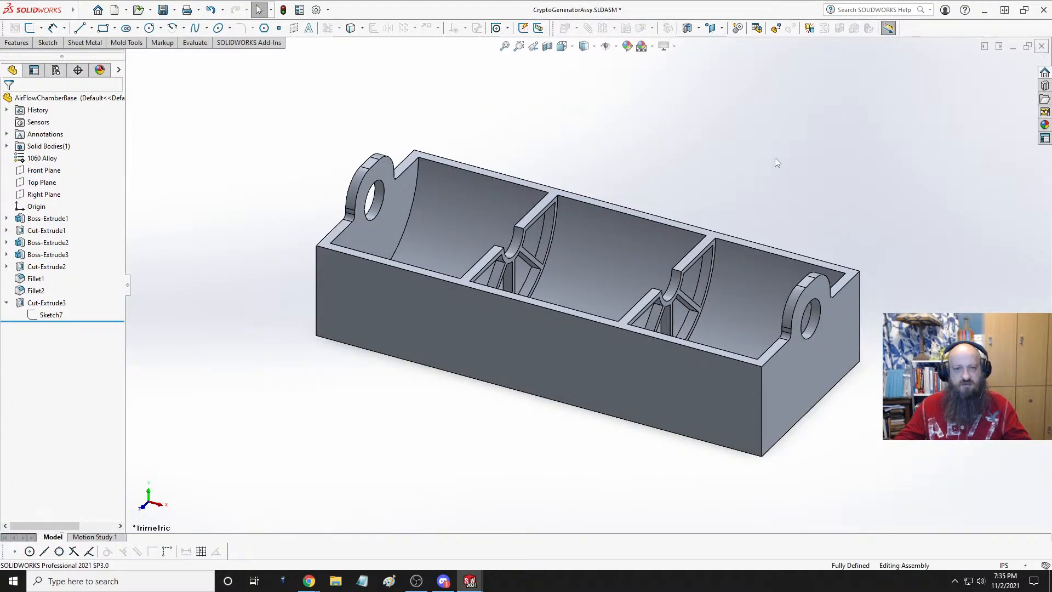
- Open the AirFlowChamberBase part from the main assembly and switch to the AirIntakeChamberSubAssy document
click(383, 153)
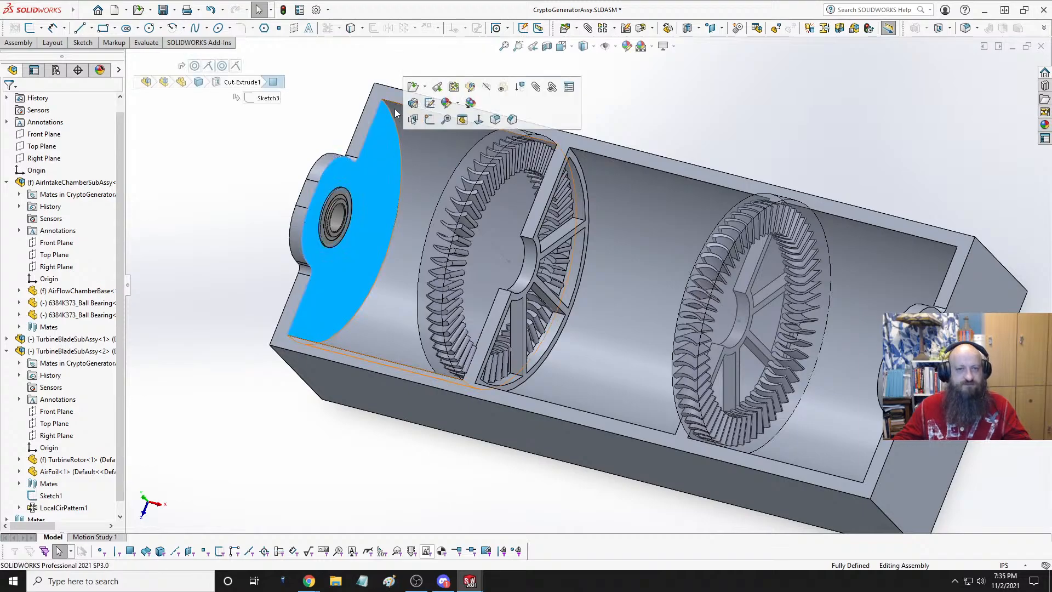
click(412, 88)
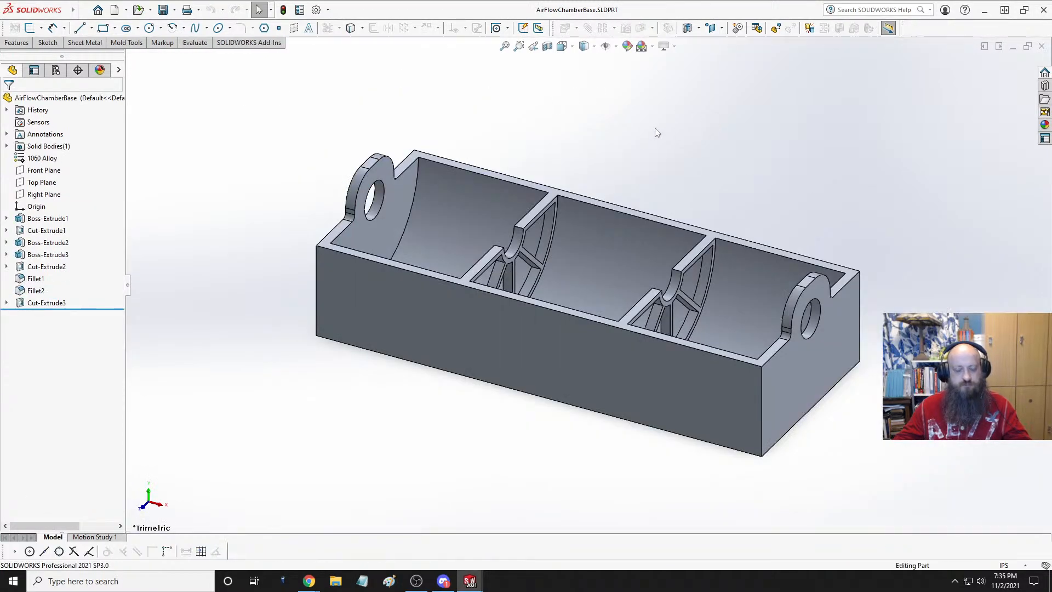
key(ctrl+Tab)
key(ctrl+Tab)
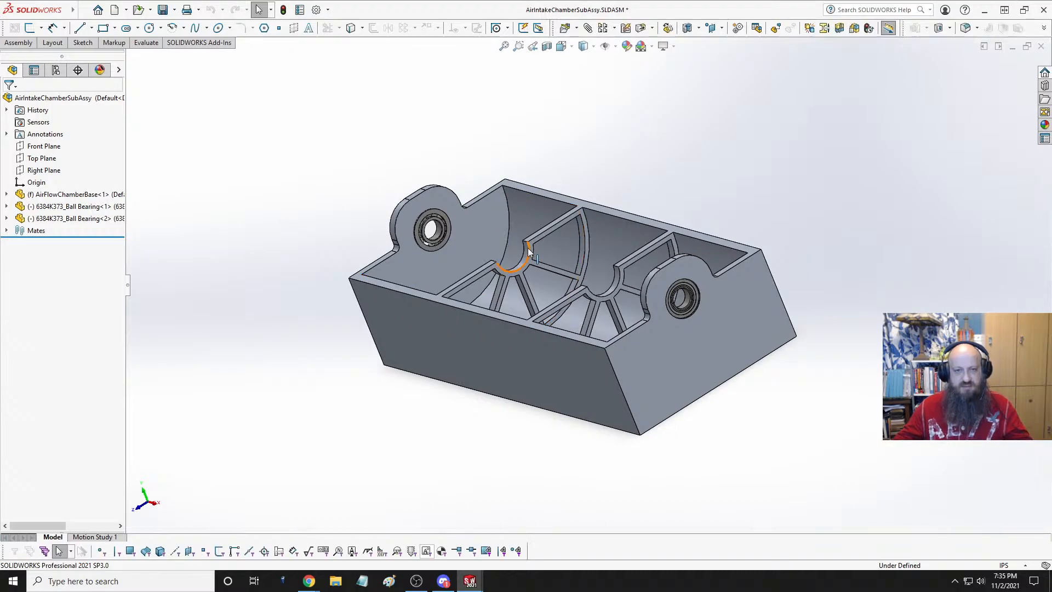
- Copy the ball bearing from one end wall of the chamber into the free space above it
scroll(513, 259, down, 2)
middle_drag(526, 243, 534, 275)
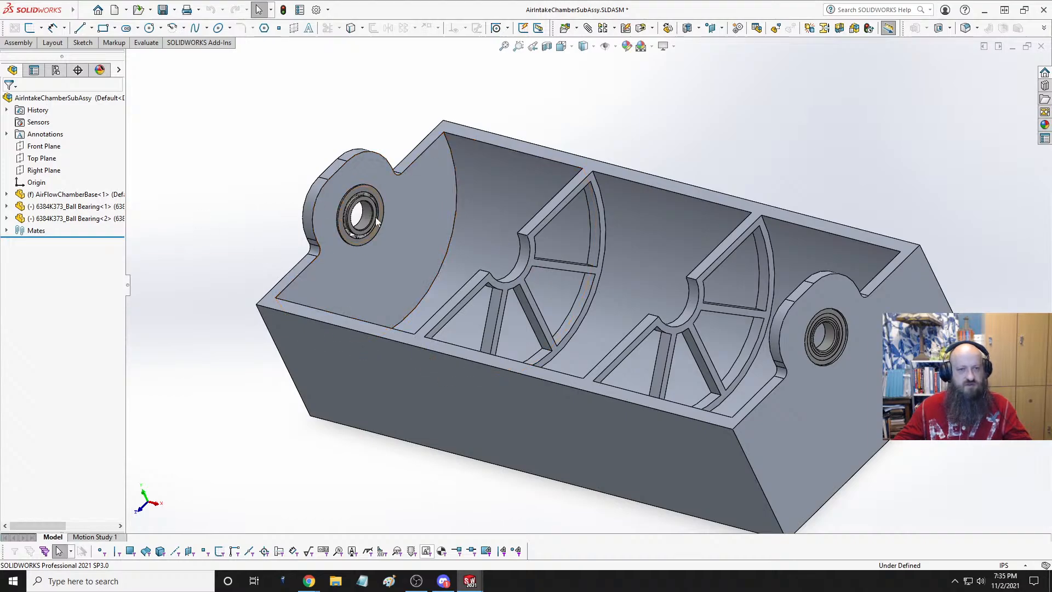
ctrl+drag(366, 214, 589, 92)
click(630, 138)
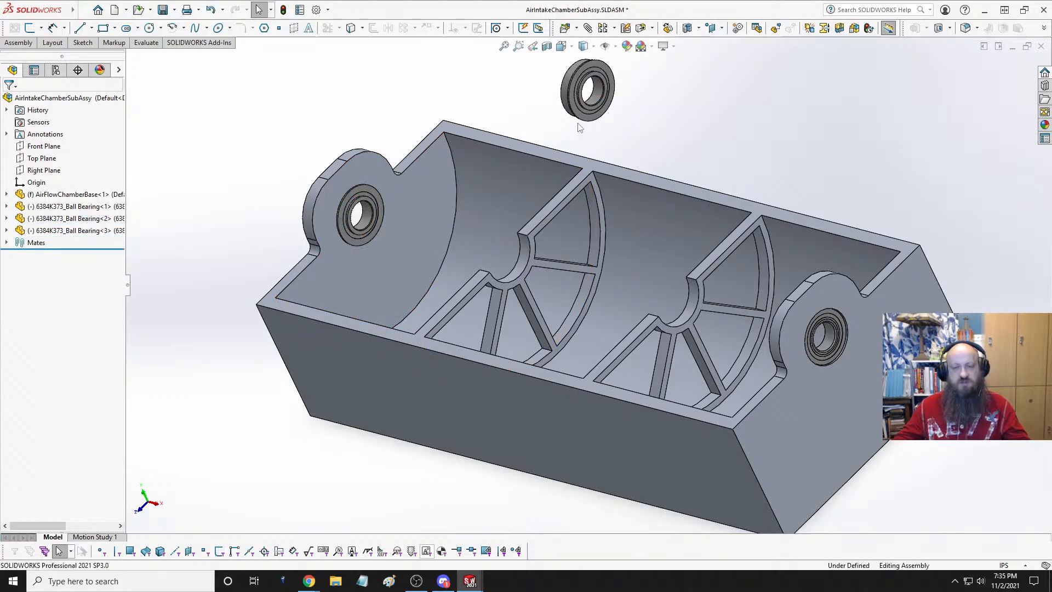
- Add a concentric mate between the copied bearing's outer cylindrical face and the half-round seat of the nearest divider
middle_drag(577, 122, 600, 127)
click(530, 73)
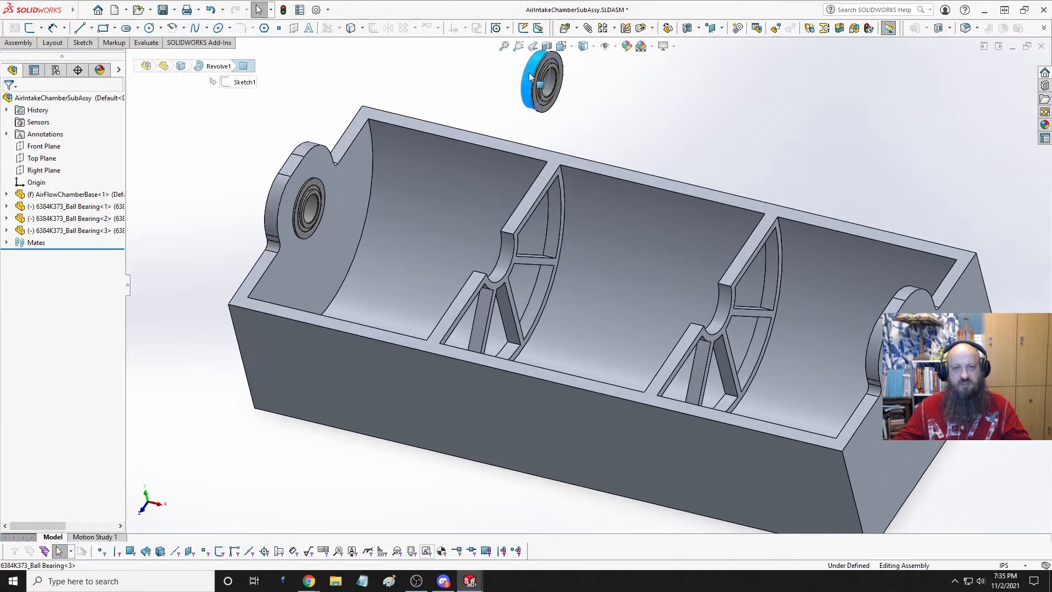
ctrl+click(502, 257)
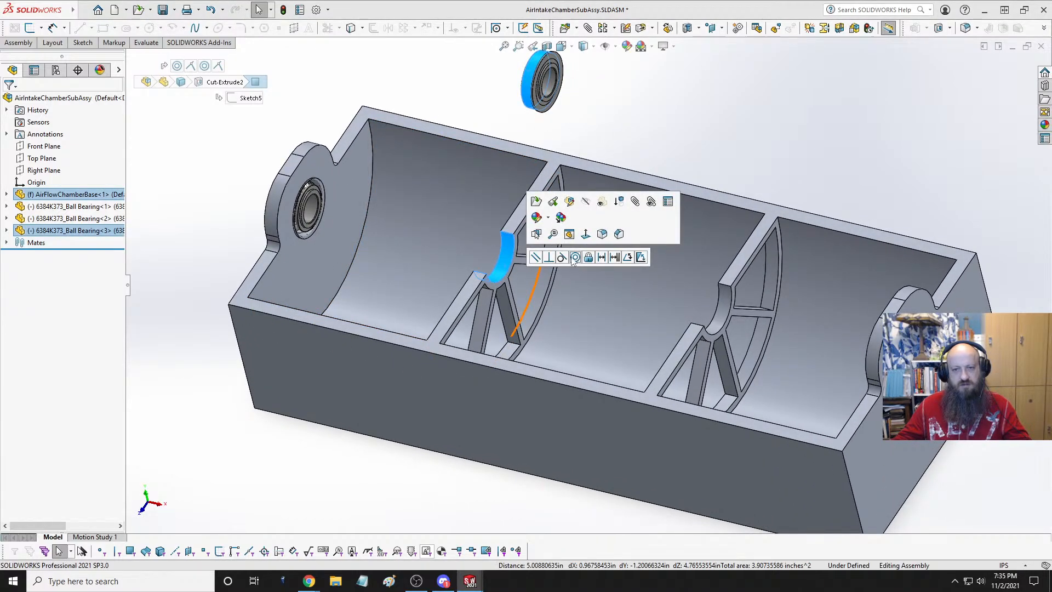
click(575, 257)
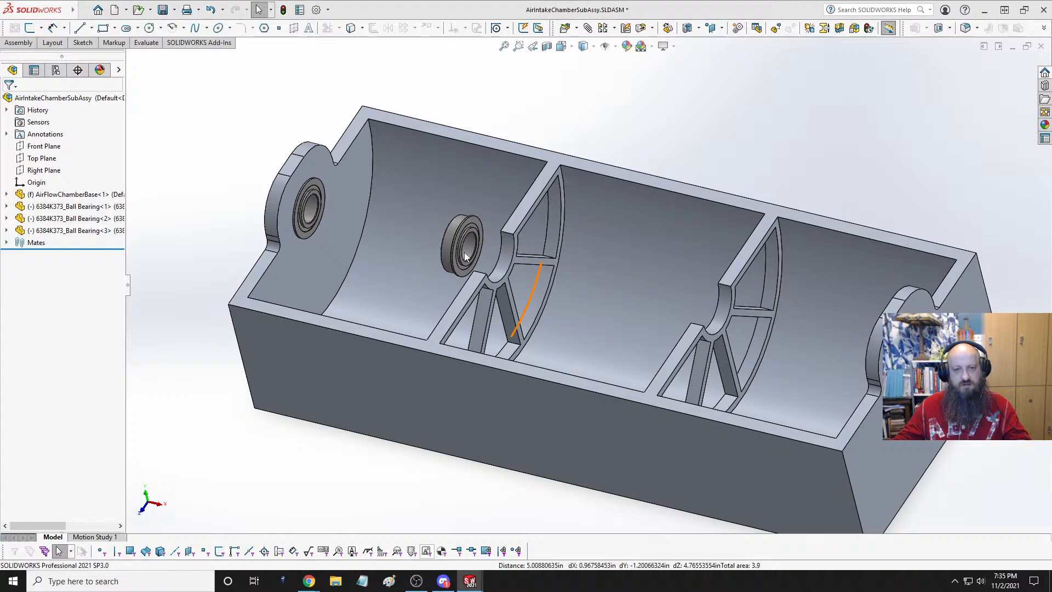
- Move the copied bearing along its axis past the divider and mate its flange face coincident with the divider's spoked face
drag(465, 257, 554, 269)
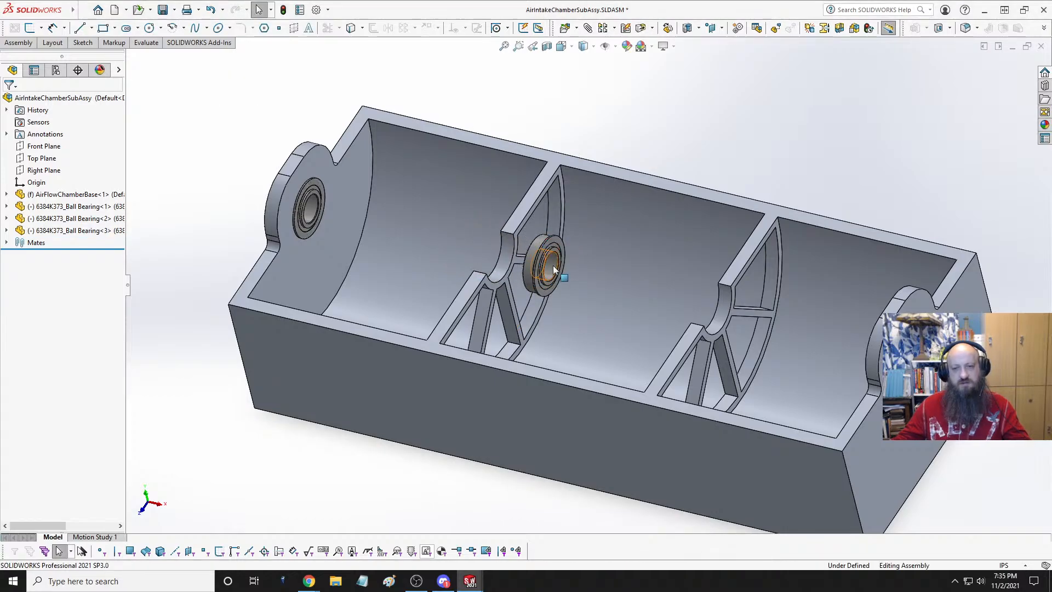
middle_drag(580, 267, 630, 264)
scroll(630, 264, down, 4)
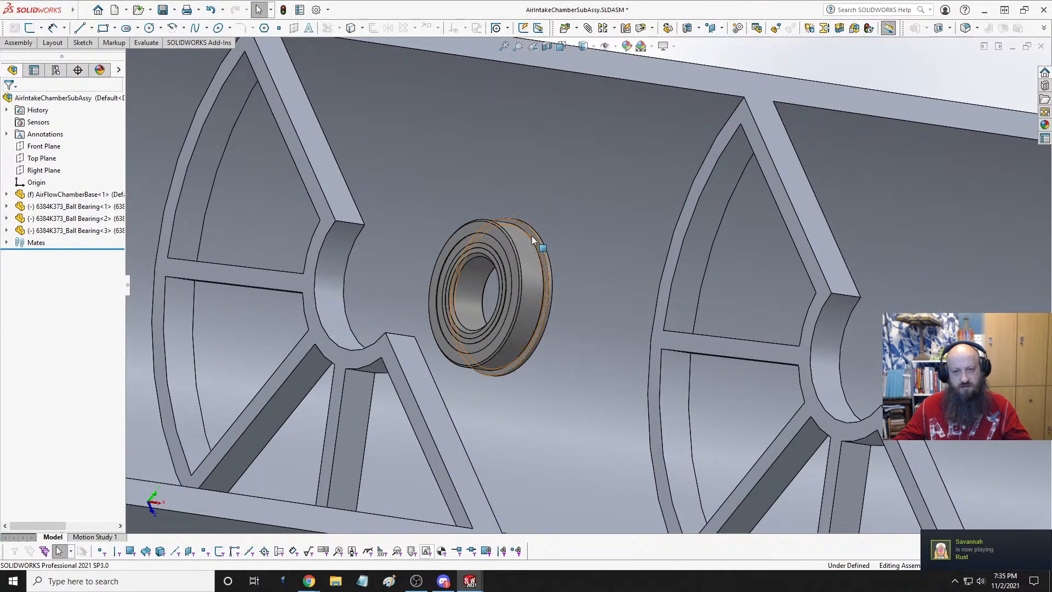
click(532, 235)
middle_drag(532, 235, 441, 198)
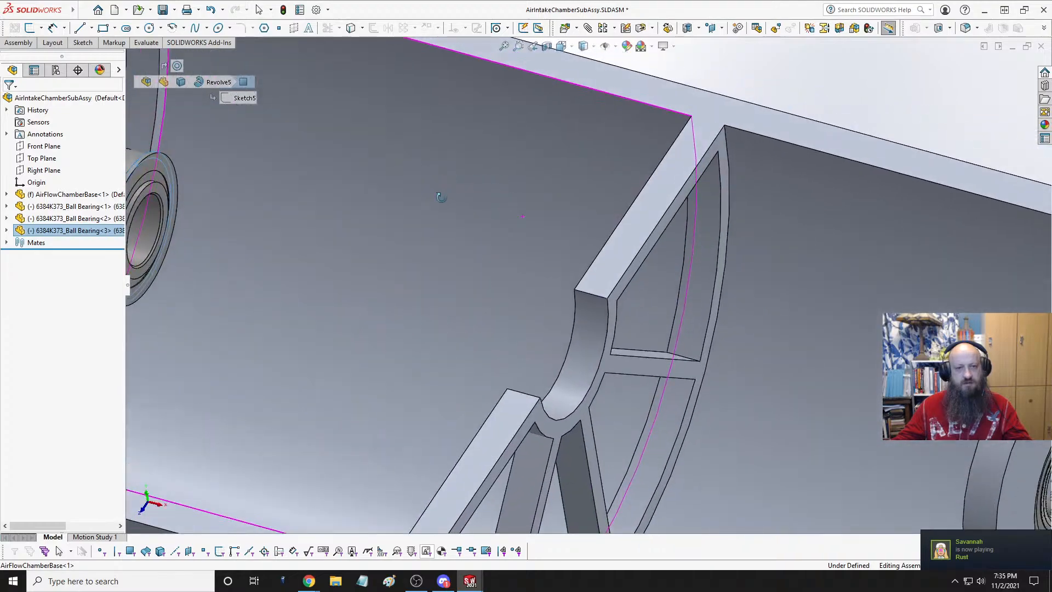
scroll(436, 204, up, 5)
scroll(441, 219, down, 6)
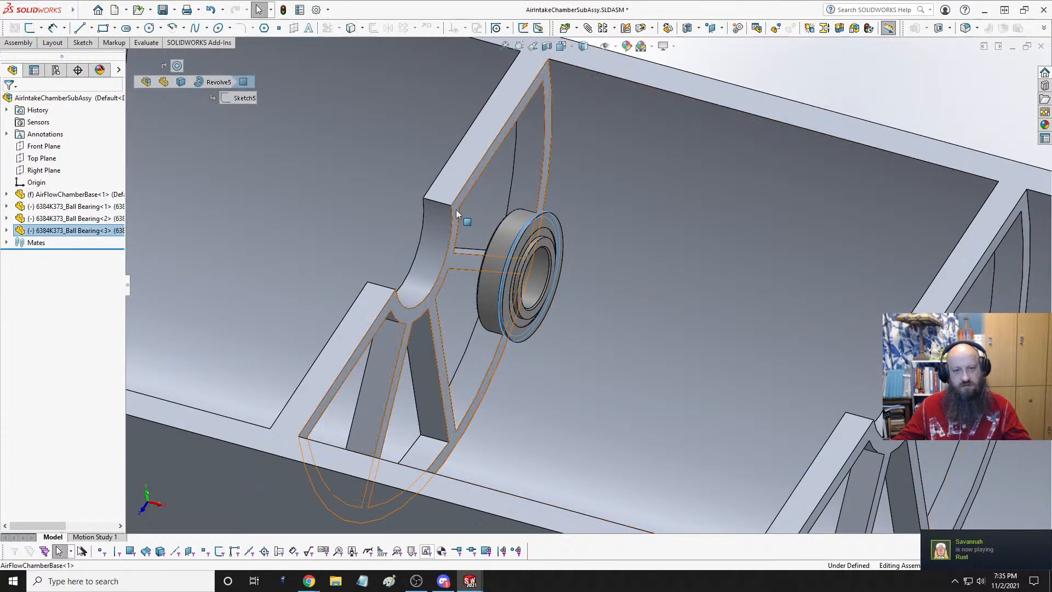
ctrl+click(457, 209)
click(489, 202)
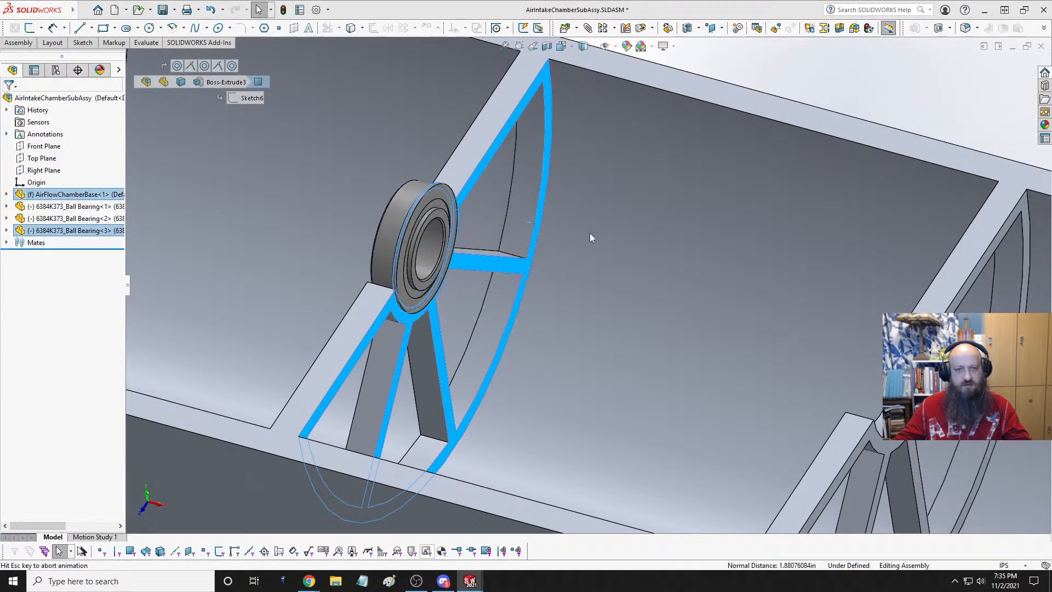
- Copy the ball bearing from the opposite end wall into the space above the chamber and rebuild the subassembly
scroll(589, 260, up, 7)
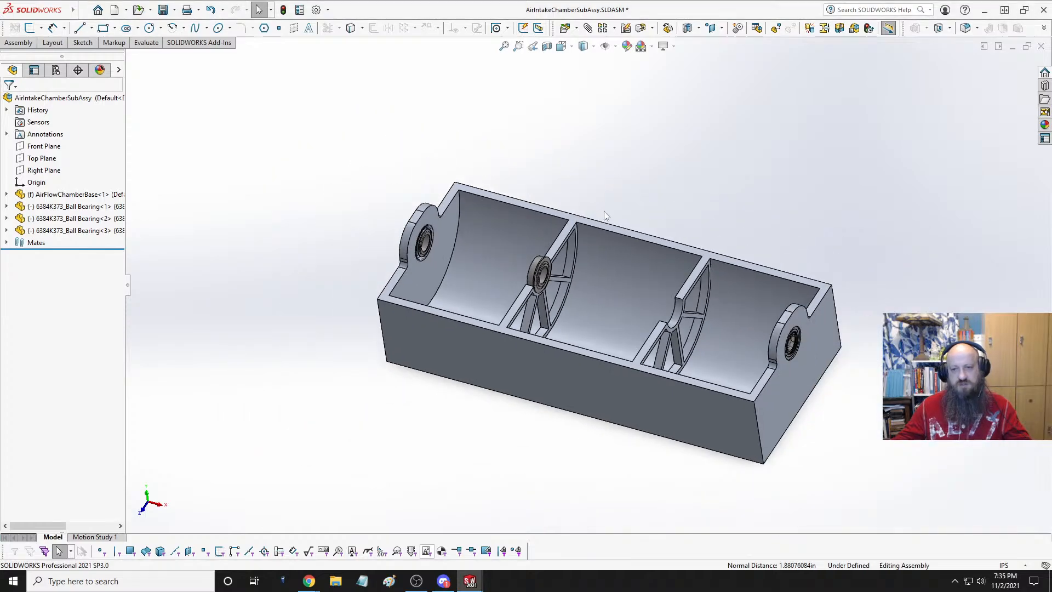
scroll(725, 275, down, 5)
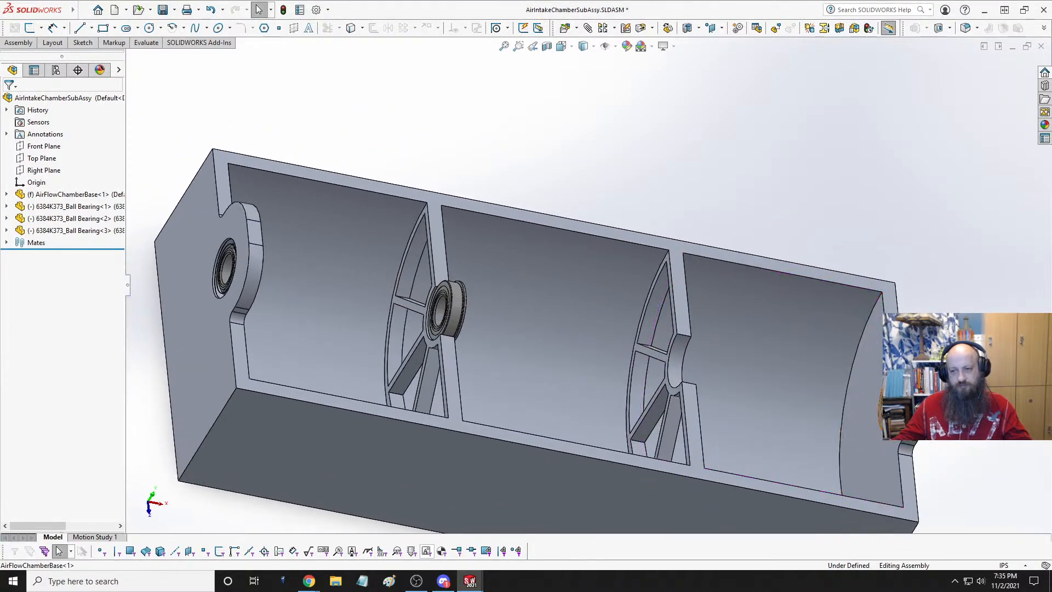
ctrl+drag(894, 407, 609, 163)
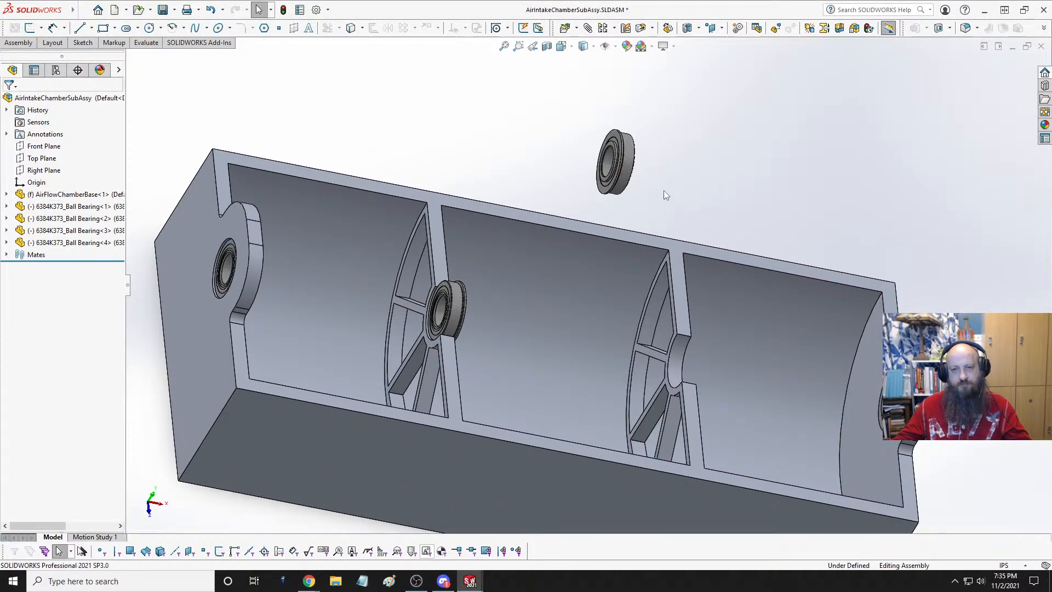
middle_drag(664, 192, 631, 154)
scroll(650, 156, down, 4)
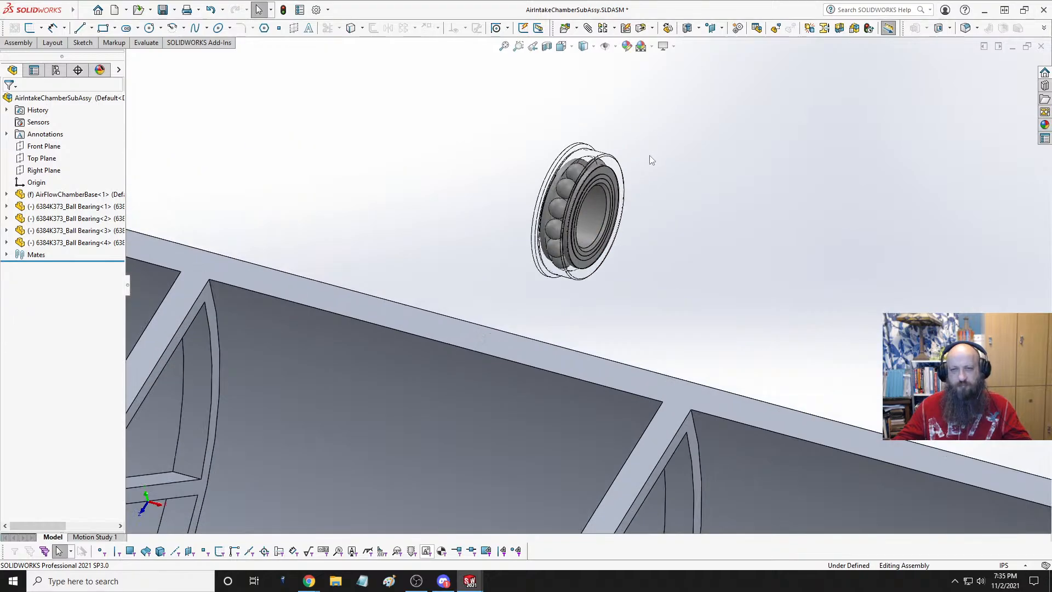
click(283, 10)
scroll(660, 179, down, 3)
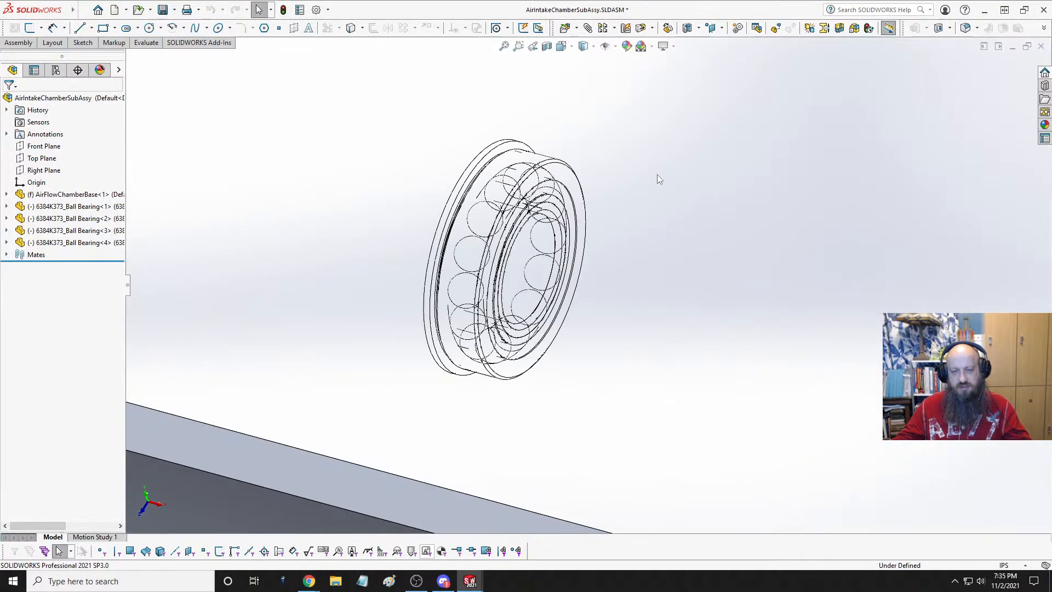
scroll(657, 186, up, 3)
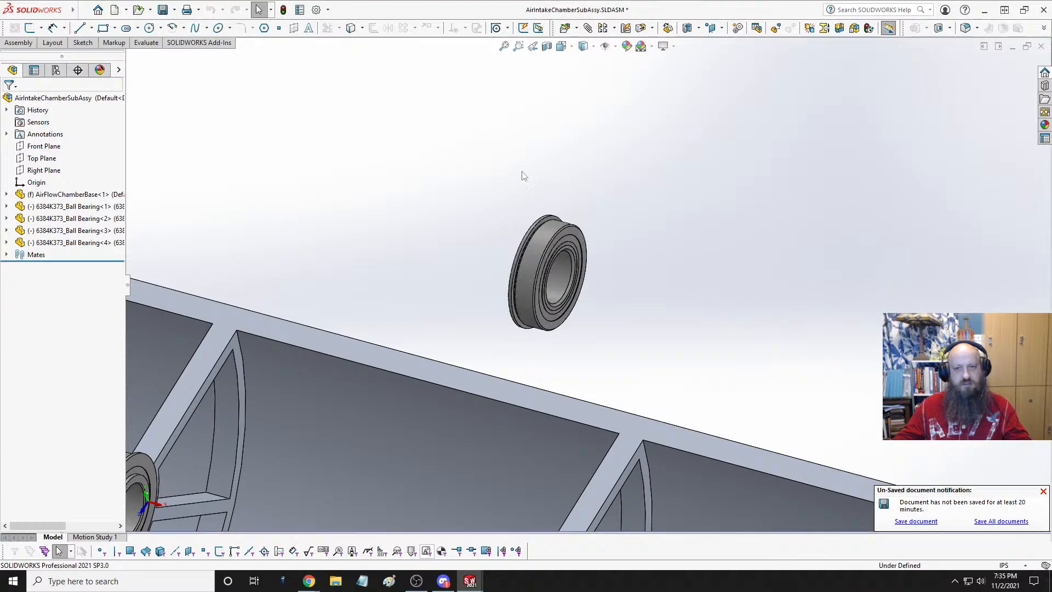
- Add a concentric mate between the second copied bearing's outer face and the half-round seat of the other divider
click(578, 278)
scroll(578, 278, up, 3)
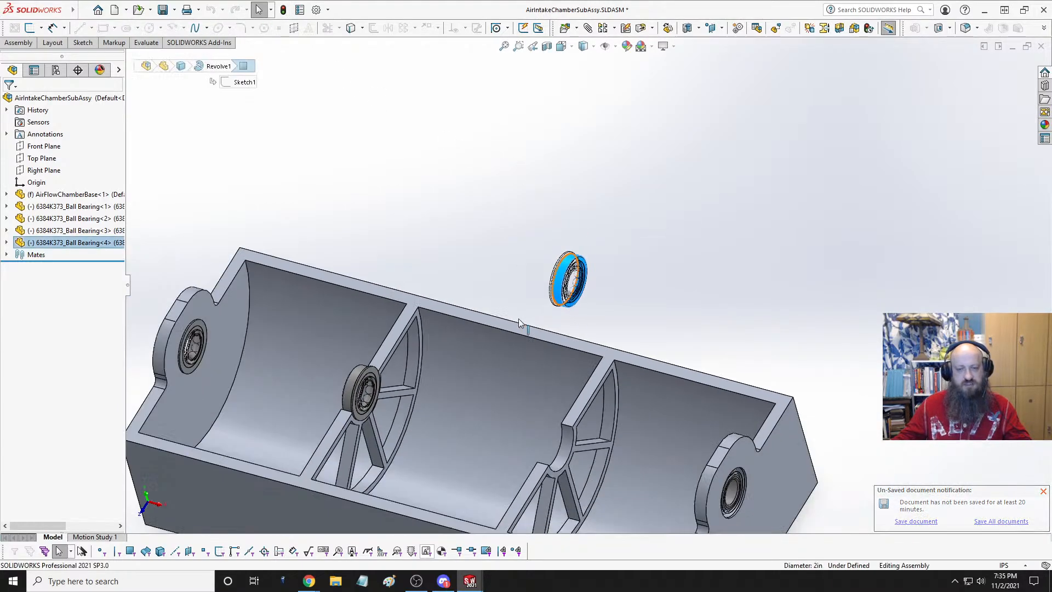
ctrl+click(571, 457)
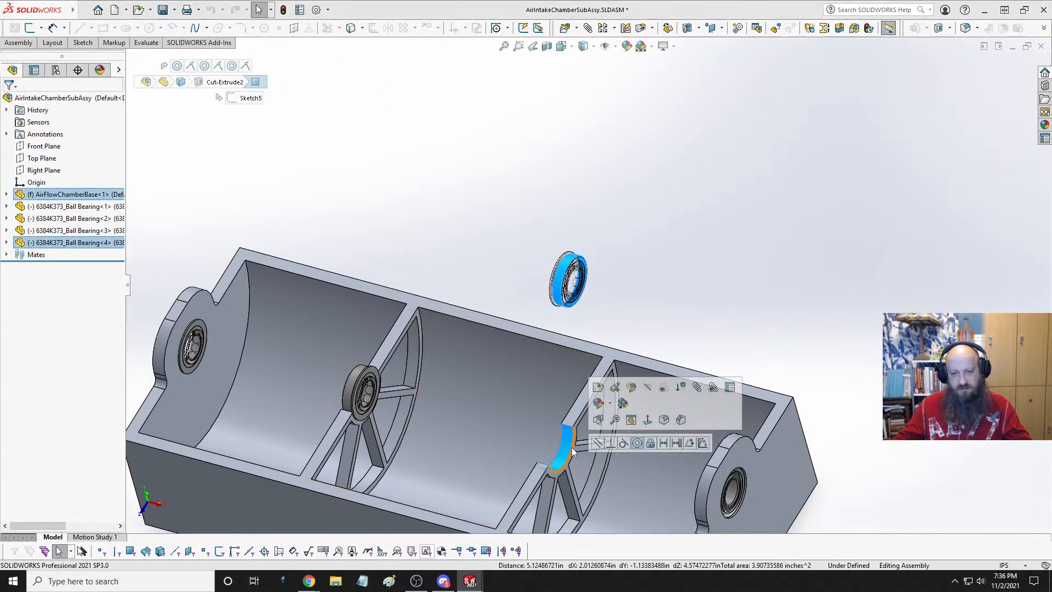
click(637, 443)
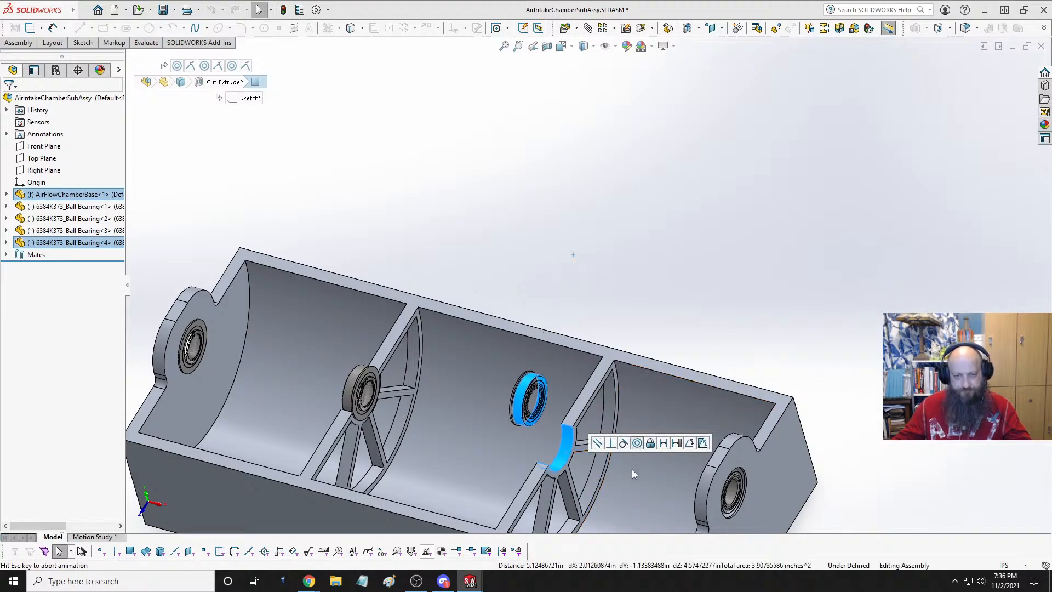
scroll(563, 427, down, 5)
scroll(563, 427, down, 3)
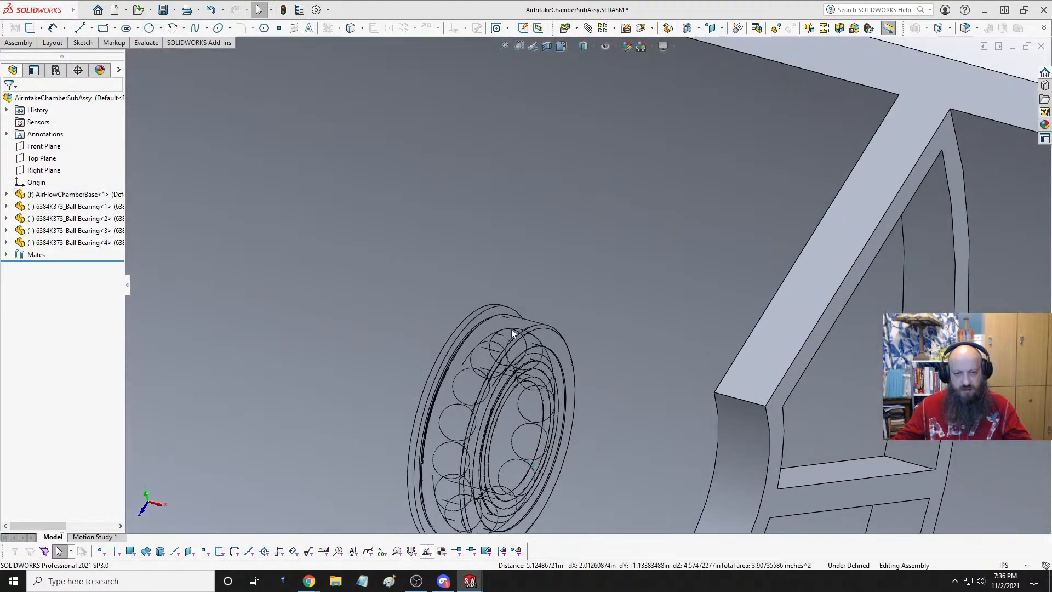
- Add a coincident mate between the second copied bearing's flange face and the spoked face of the other divider
click(498, 310)
scroll(563, 362, up, 3)
scroll(563, 366, up, 1)
middle_drag(564, 367, 631, 379)
ctrl+click(645, 441)
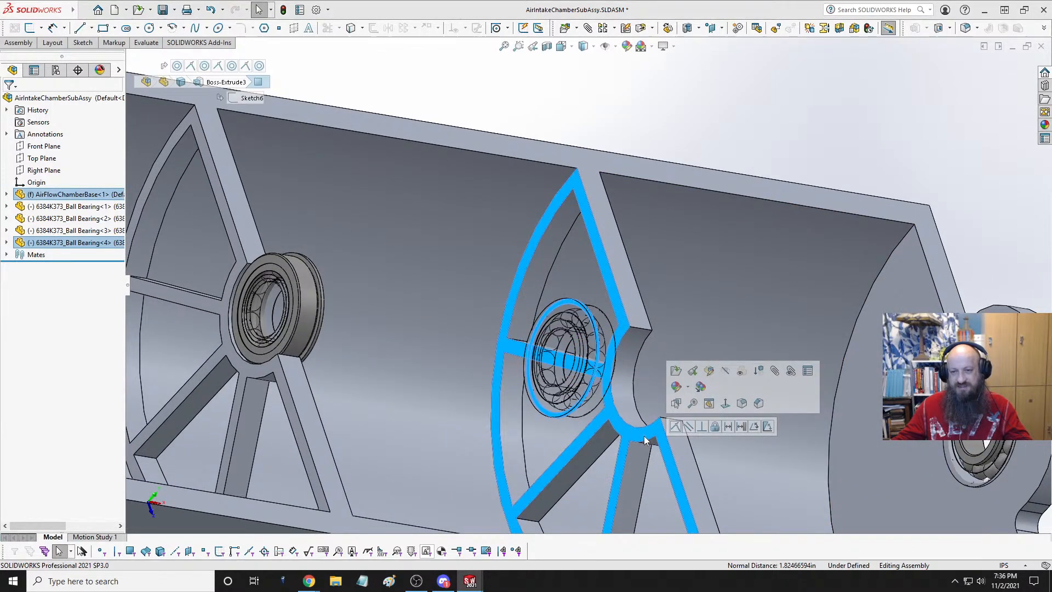
click(675, 428)
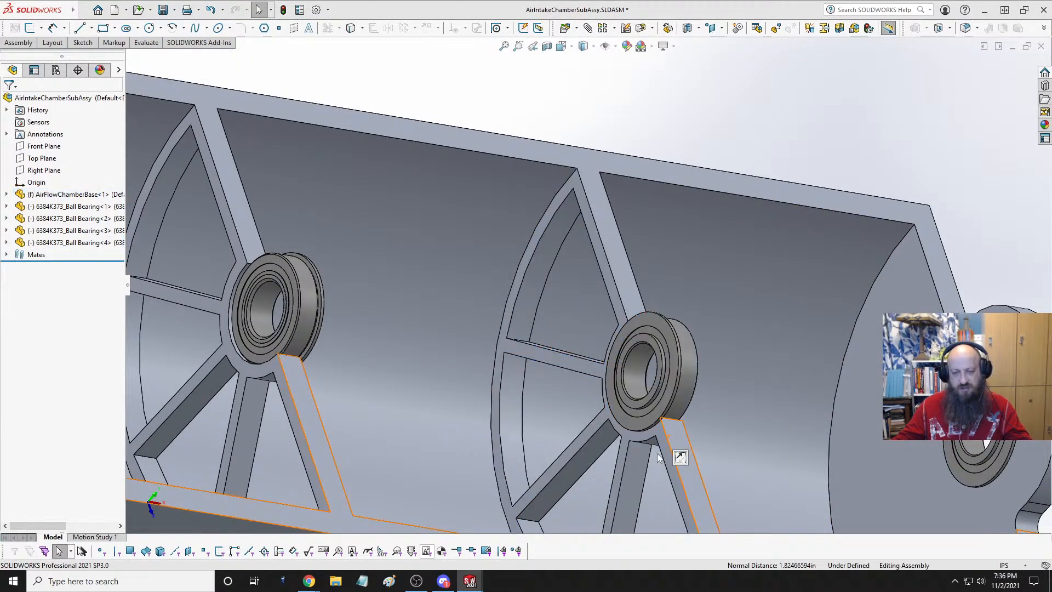
- Examine how the bearings sit in both dividers and inspect the dividers' spoked faces and the chamber's upper rim
scroll(610, 455, up, 4)
middle_drag(591, 381, 524, 346)
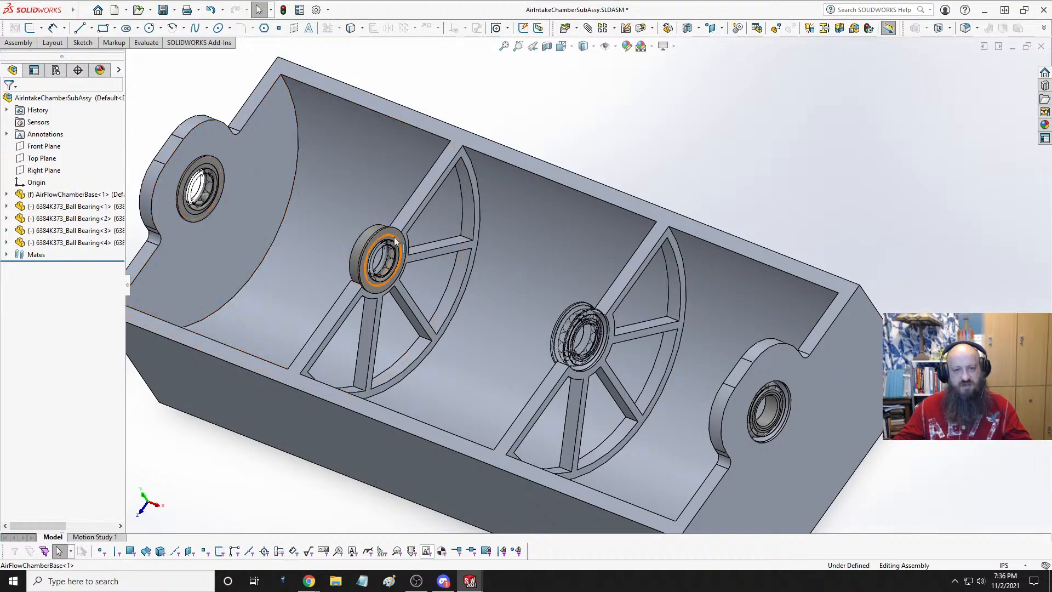
middle_drag(382, 270, 424, 270)
scroll(398, 250, down, 6)
middle_drag(486, 228, 506, 235)
scroll(507, 235, up, 8)
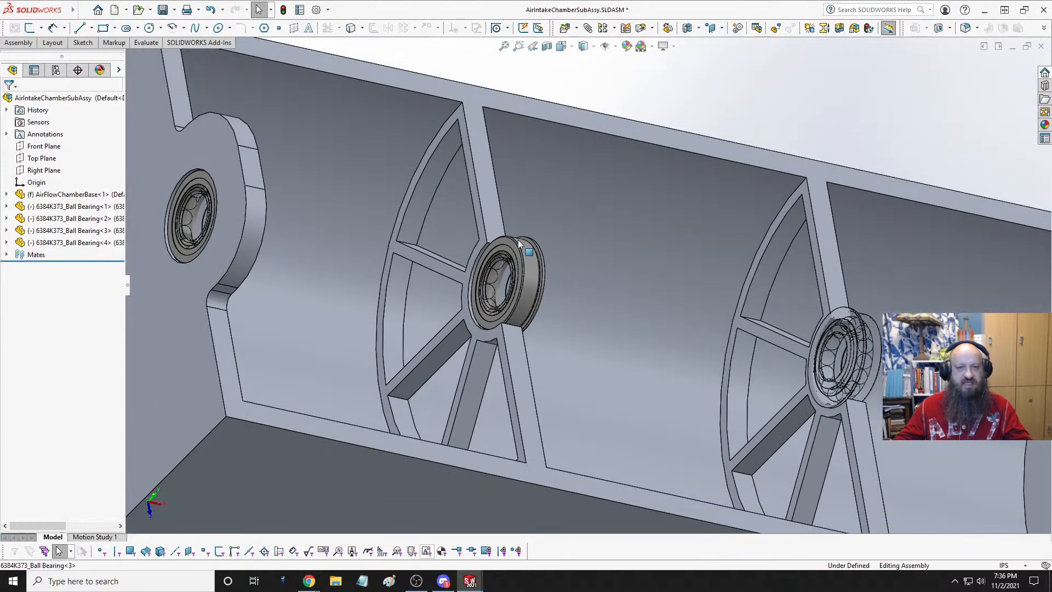
scroll(819, 325, down, 4)
click(860, 305)
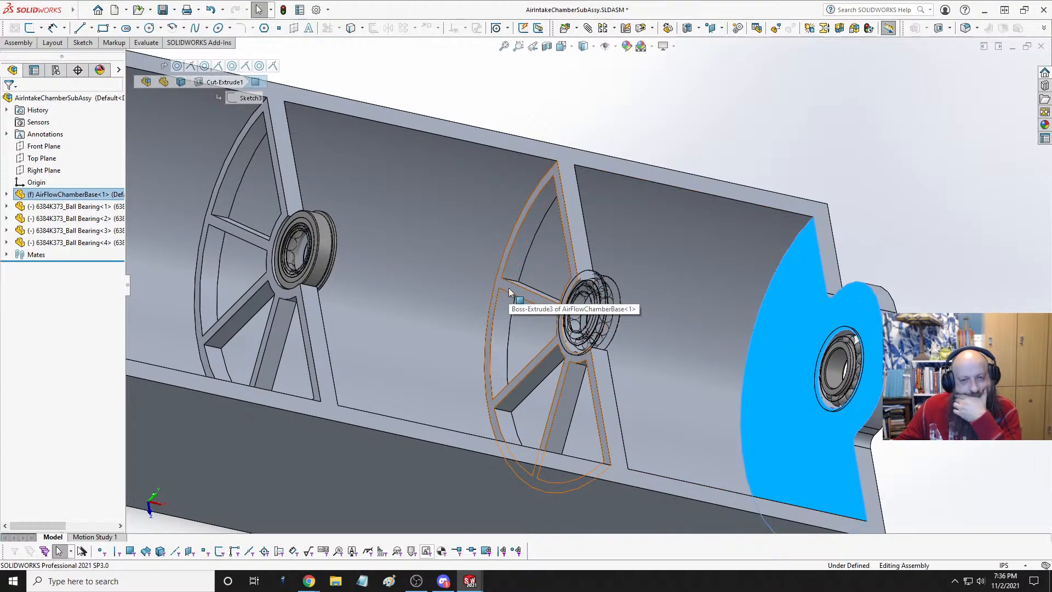
scroll(504, 261, down, 3)
middle_drag(528, 242, 555, 245)
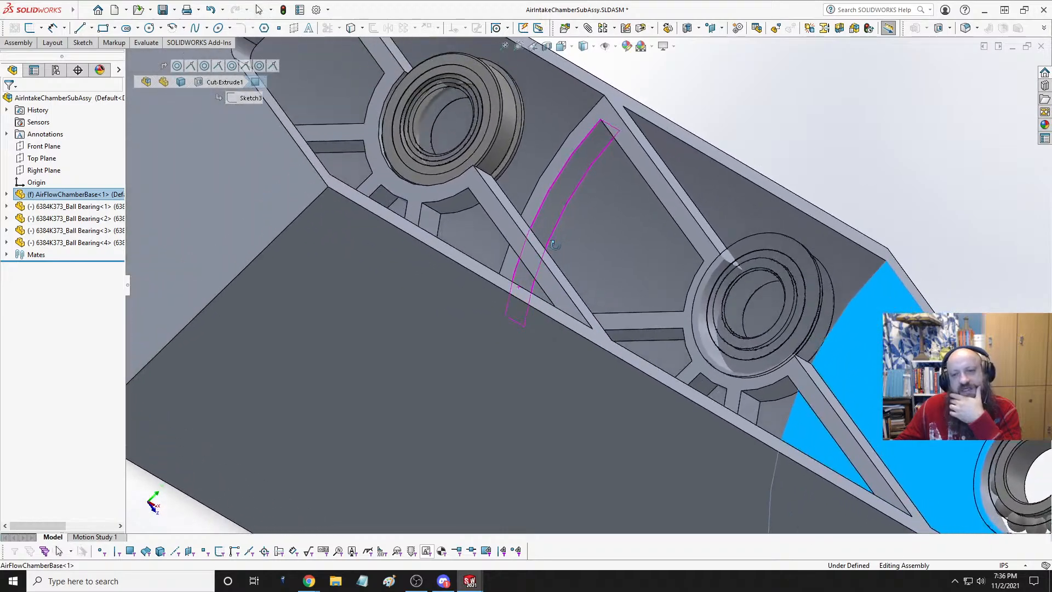
scroll(675, 254, down, 1)
click(682, 204)
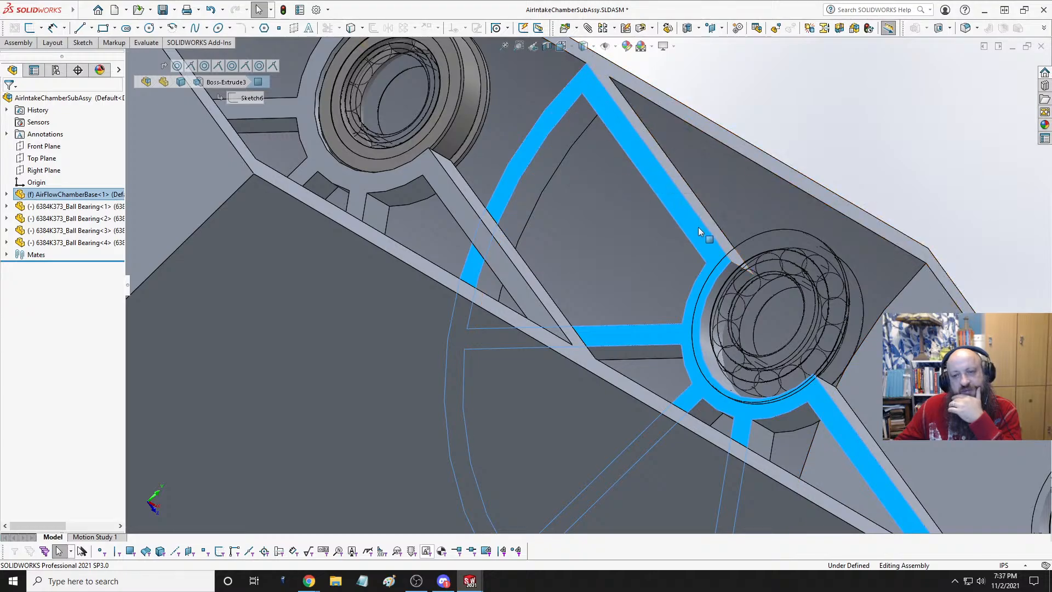
click(693, 116)
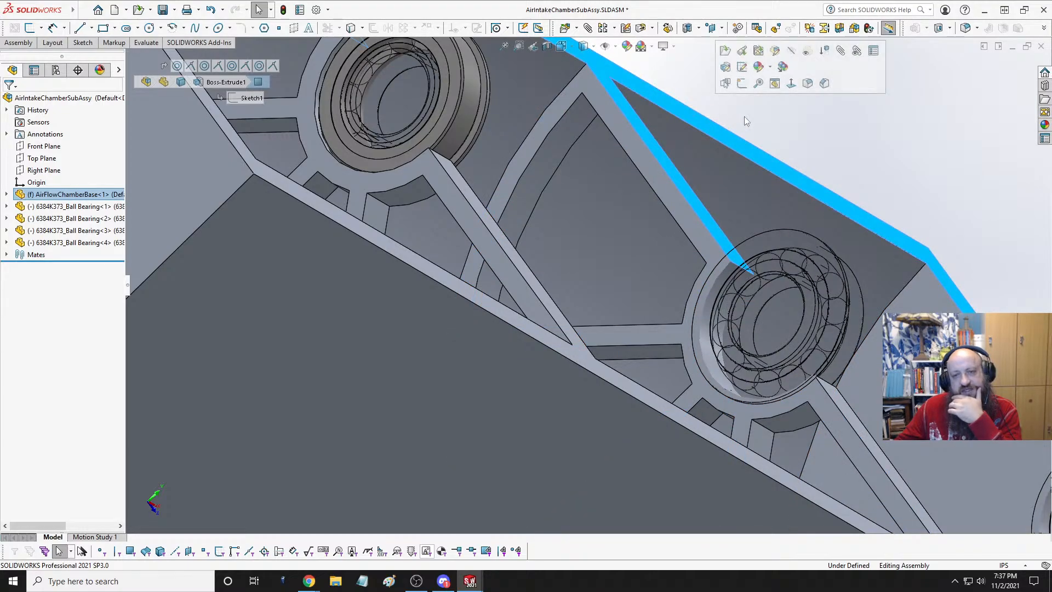
click(642, 159)
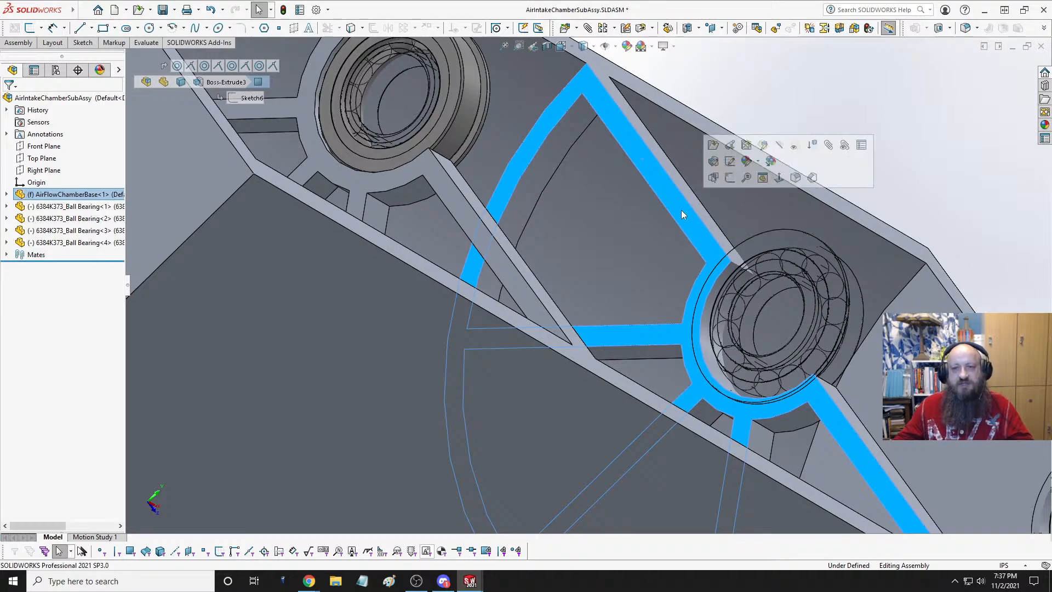
- Clear the face selection and save the air intake chamber subassembly
key(Escape)
scroll(540, 239, up, 7)
scroll(596, 182, down, 1)
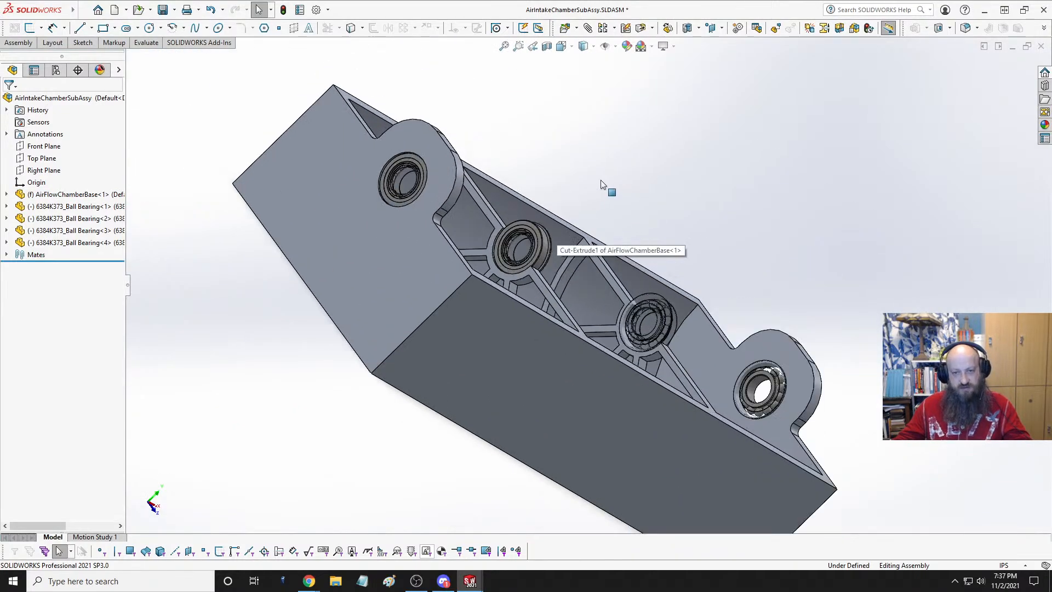
middle_drag(602, 181, 566, 210)
key(ctrl+s)
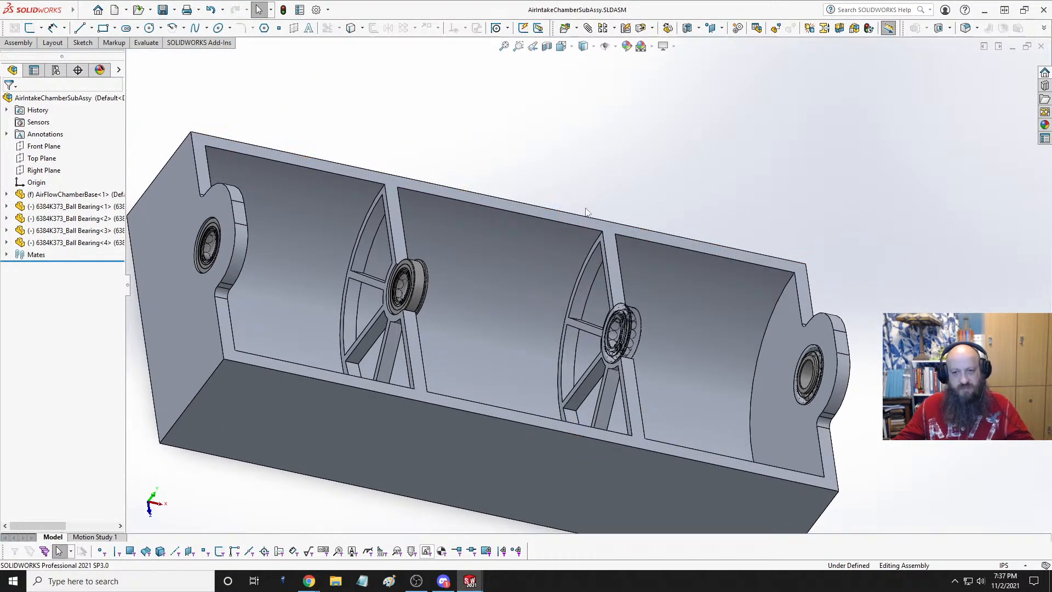
- Switch to the AirFlowChamberBase part and open Sketch7 of Cut-Extrude3, the spoke cutout profile, for editing
key(ctrl+Tab)
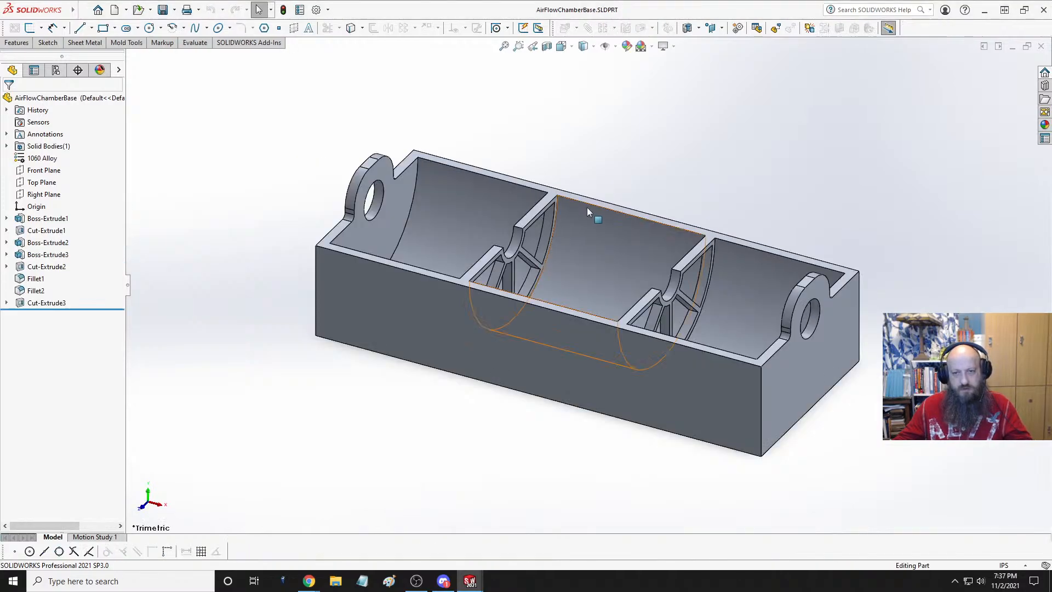
click(6, 303)
click(51, 315)
click(55, 281)
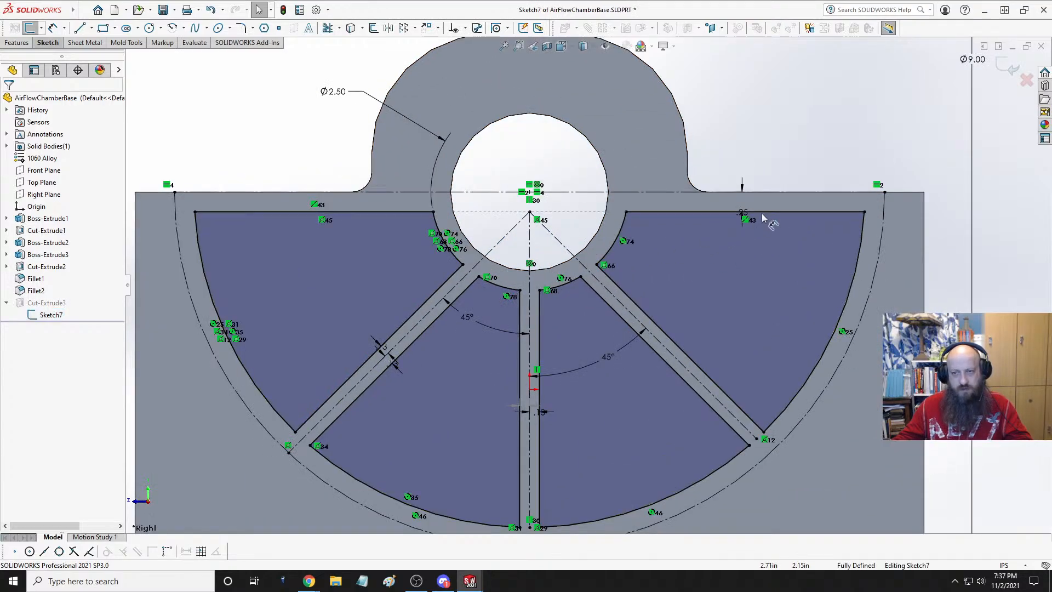
- Set the distance from the divider's upper edge to the spoke cutouts to 0.125 in and exit the sketch
scroll(759, 219, down, 3)
click(750, 202)
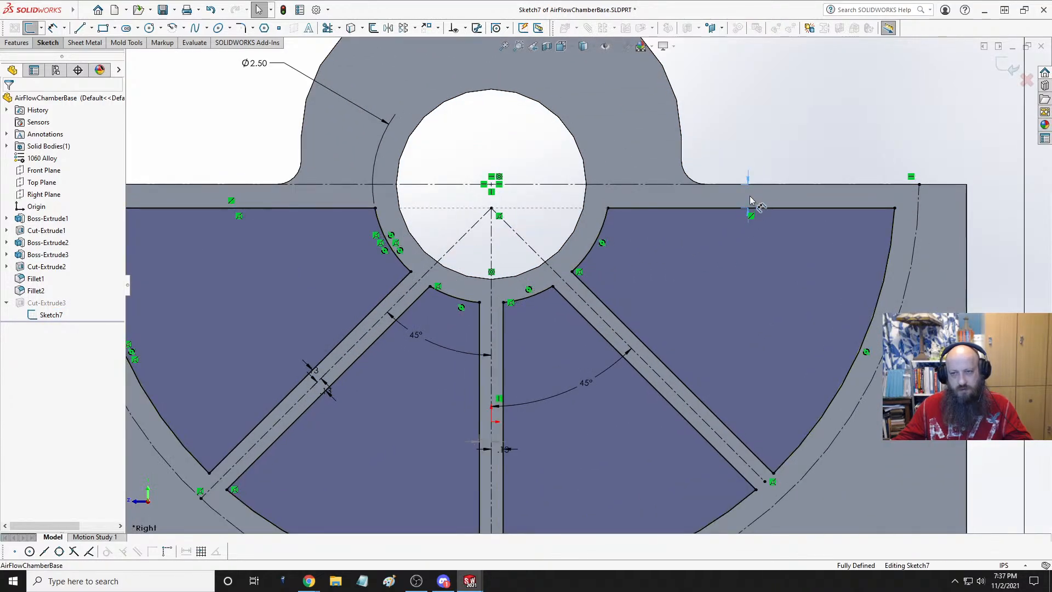
double_click(750, 201)
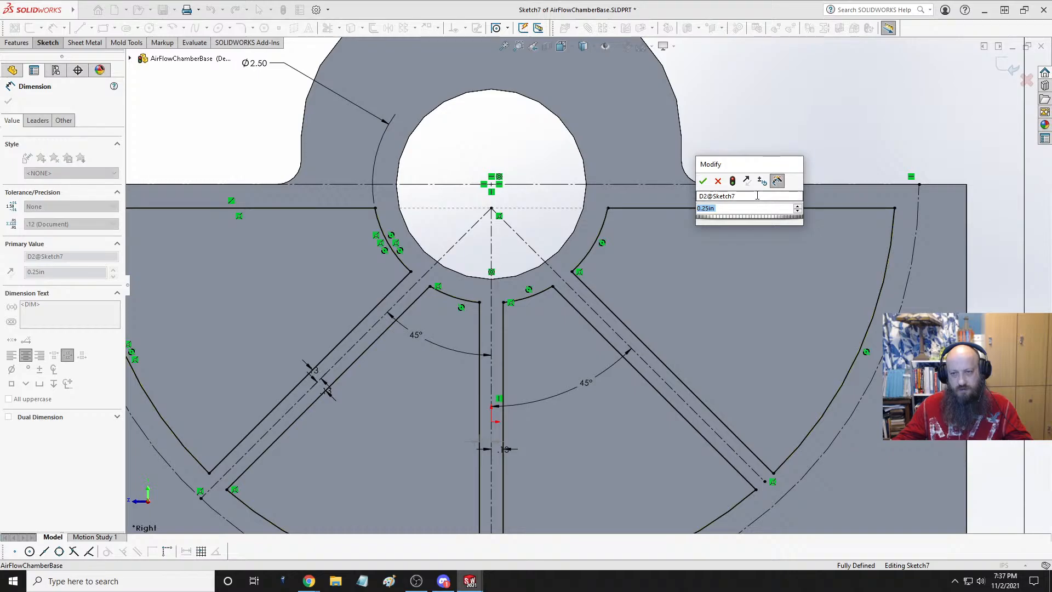
text(0.125)
key(Return)
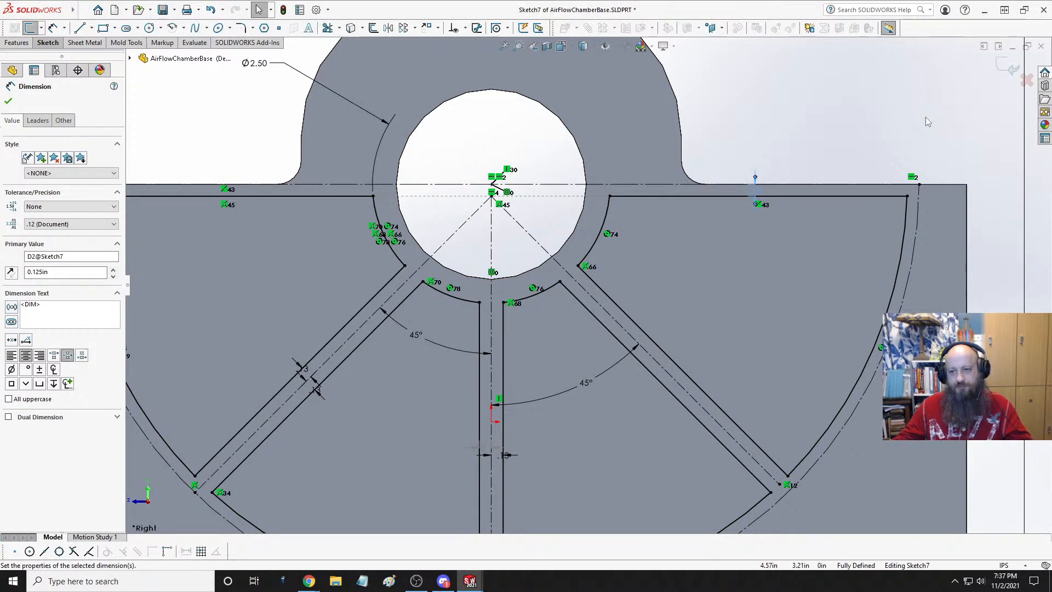
key(f)
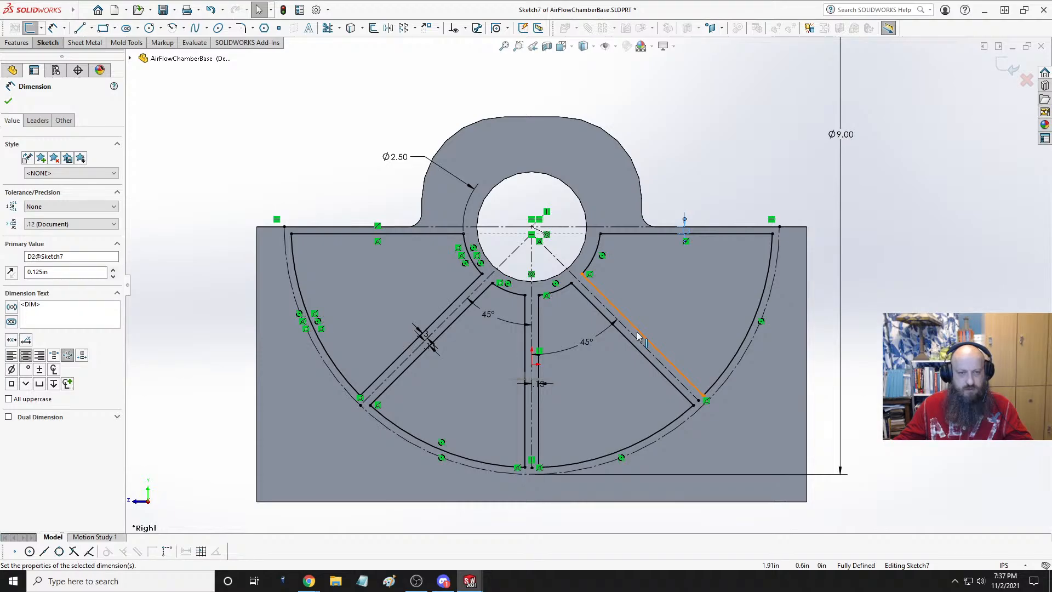
click(1007, 67)
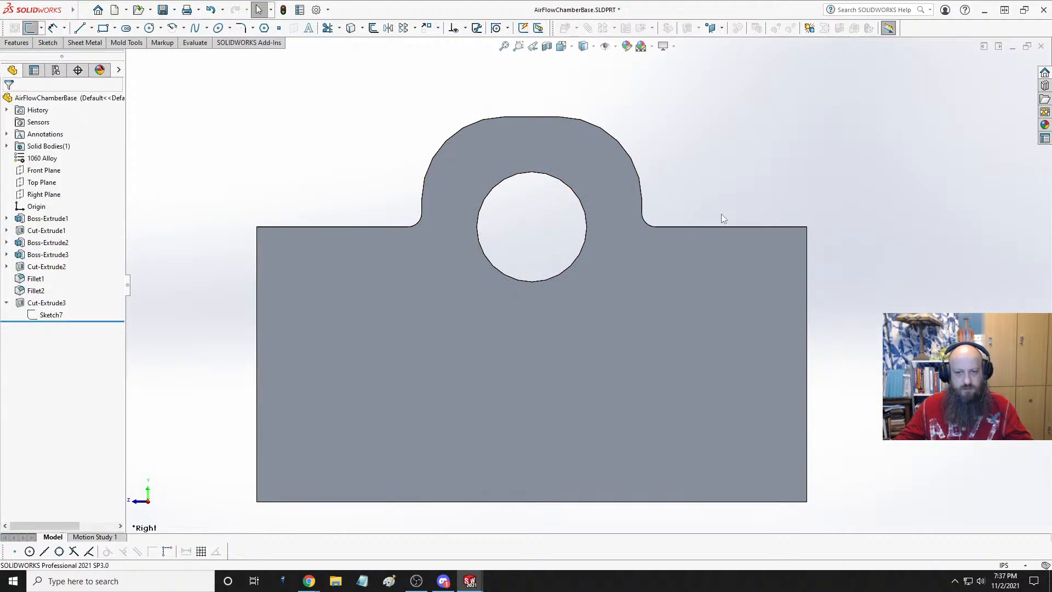
- Examine the resized spoke cutouts in both dividers from several angles
middle_drag(679, 300, 704, 314)
scroll(750, 275, up, 3)
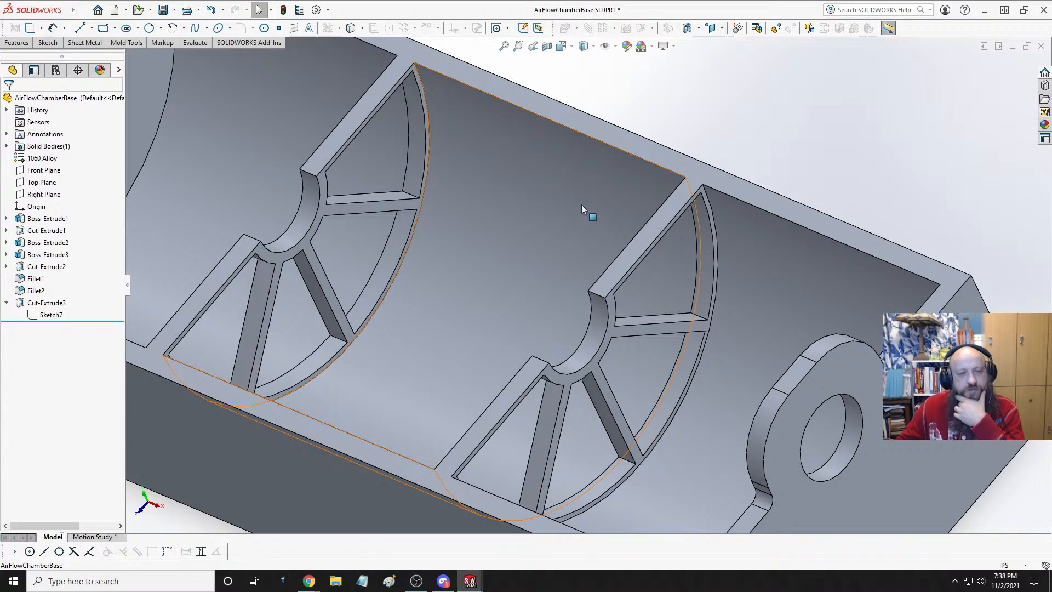
scroll(581, 205, up, 3)
middle_drag(515, 201, 597, 265)
scroll(576, 256, down, 4)
middle_drag(509, 227, 425, 245)
scroll(501, 238, up, 4)
scroll(466, 250, down, 4)
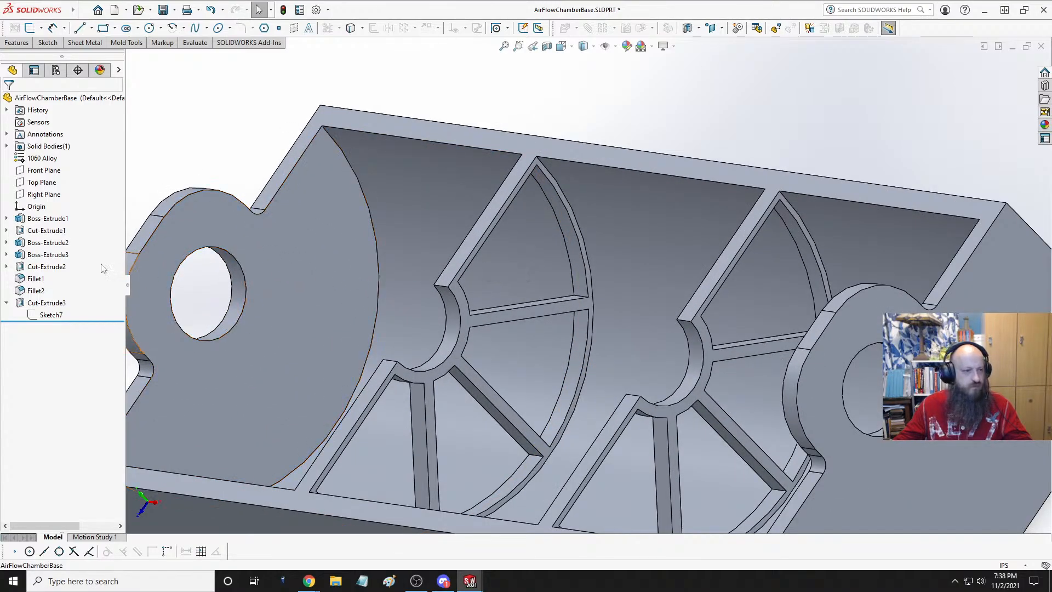
- Reorder Cut-Extrude3 in the feature history so that it comes before Fillet1
click(7, 302)
drag(47, 303, 101, 272)
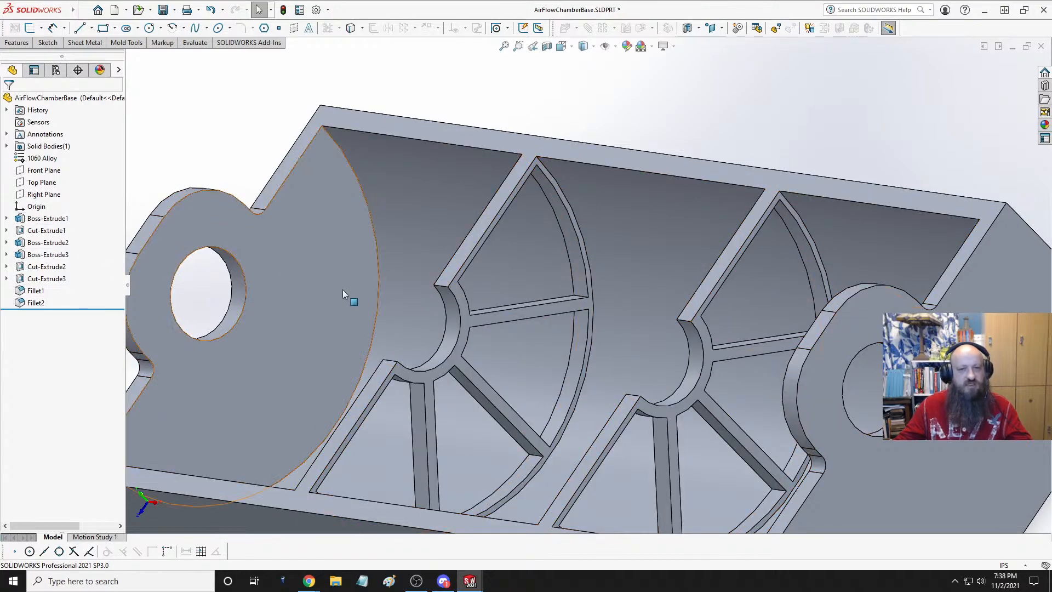
middle_drag(498, 310, 571, 296)
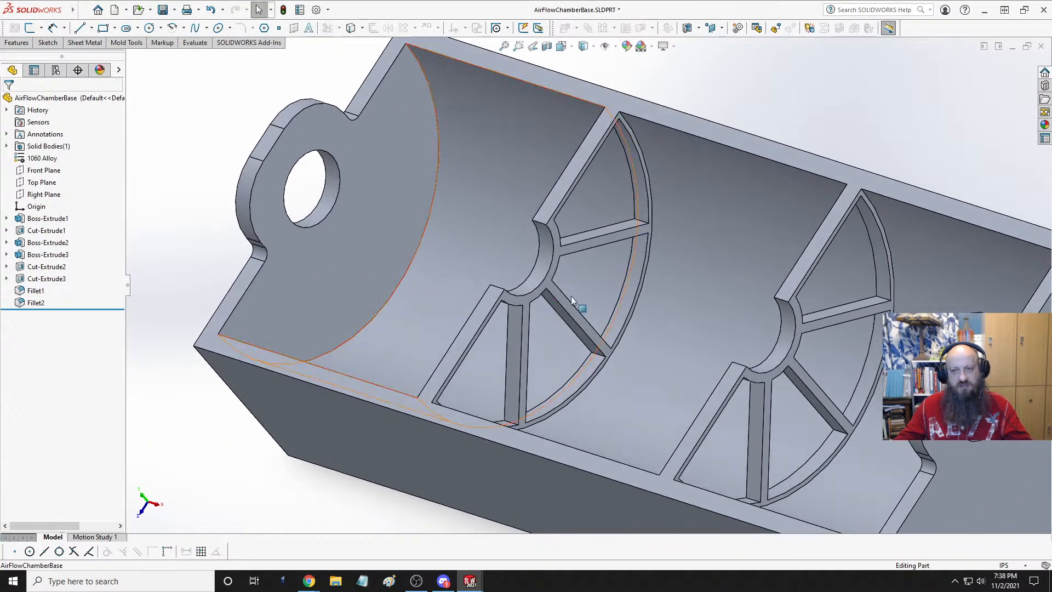
key(f)
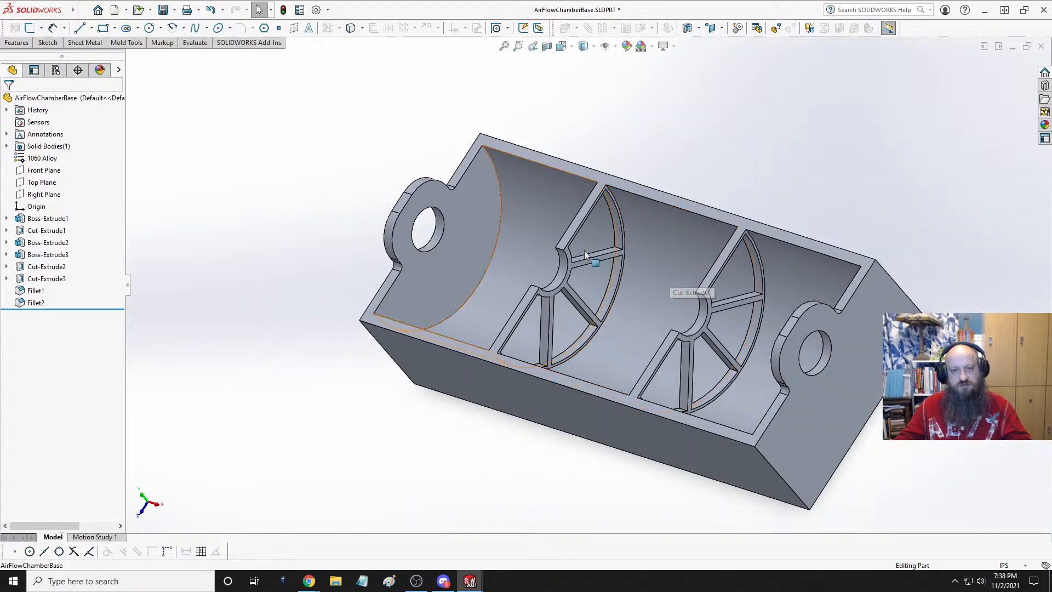
- Check which edges Fillet1 and Fillet2 round, and inspect the dividers' spoked faces and outer rims along the chamber's curved wall
click(33, 293)
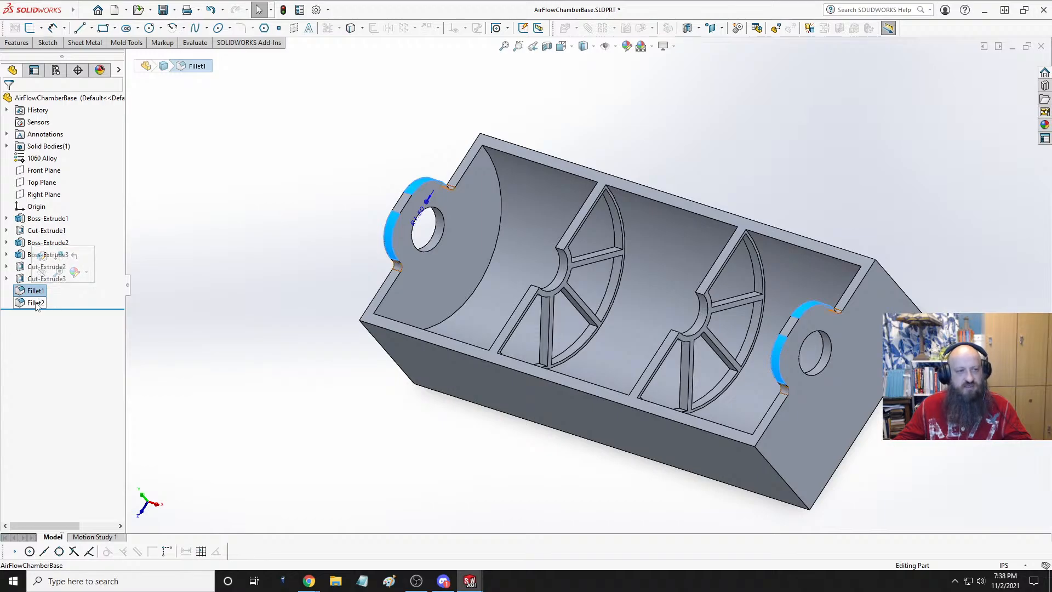
click(38, 304)
click(281, 345)
scroll(620, 263, down, 5)
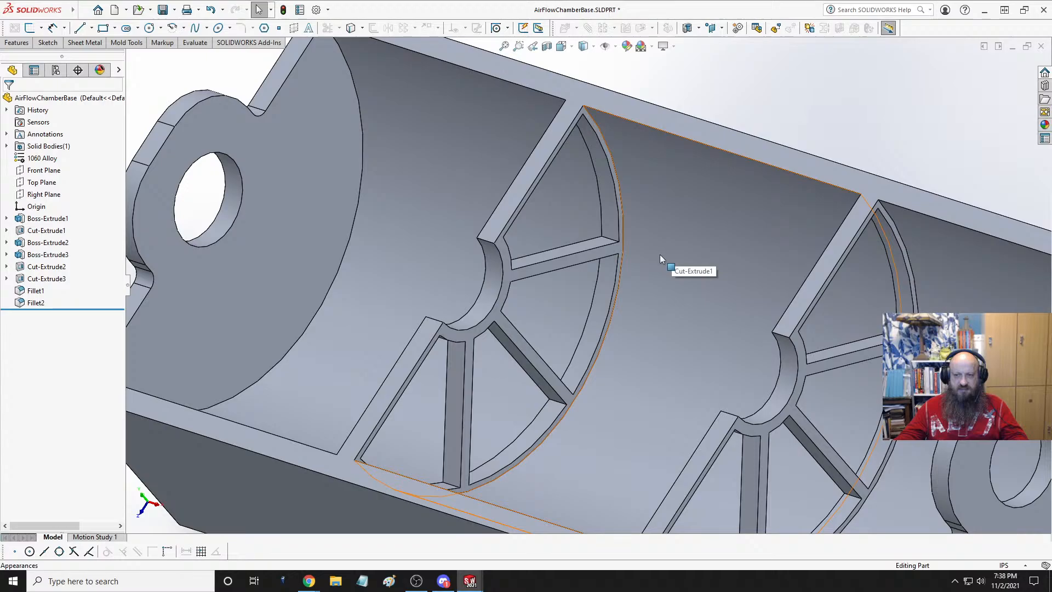
scroll(667, 265, up, 5)
middle_drag(750, 269, 608, 244)
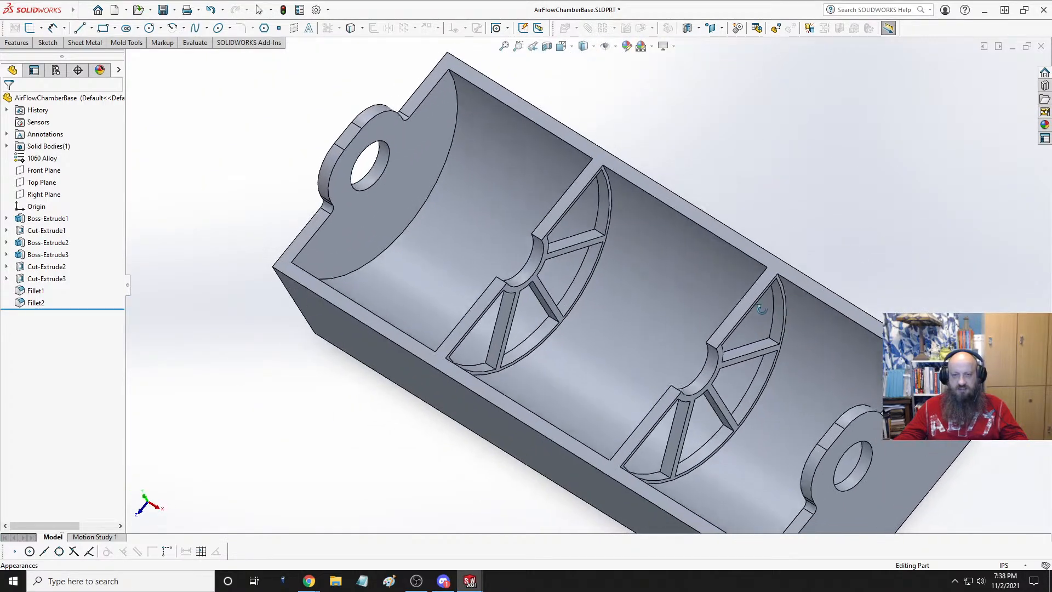
scroll(605, 239, down, 3)
scroll(605, 239, down, 5)
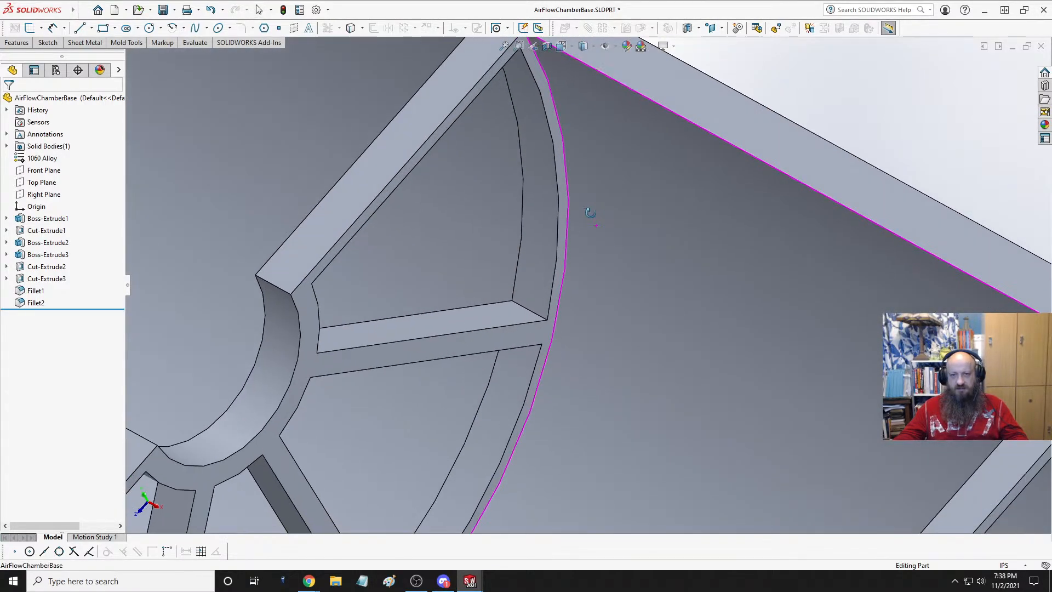
click(565, 198)
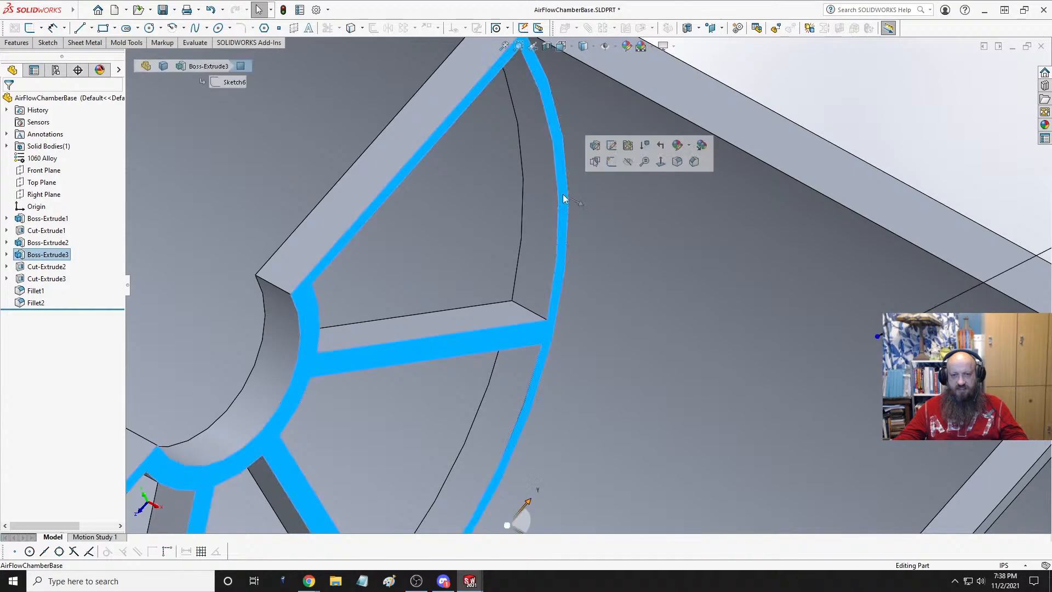
click(677, 198)
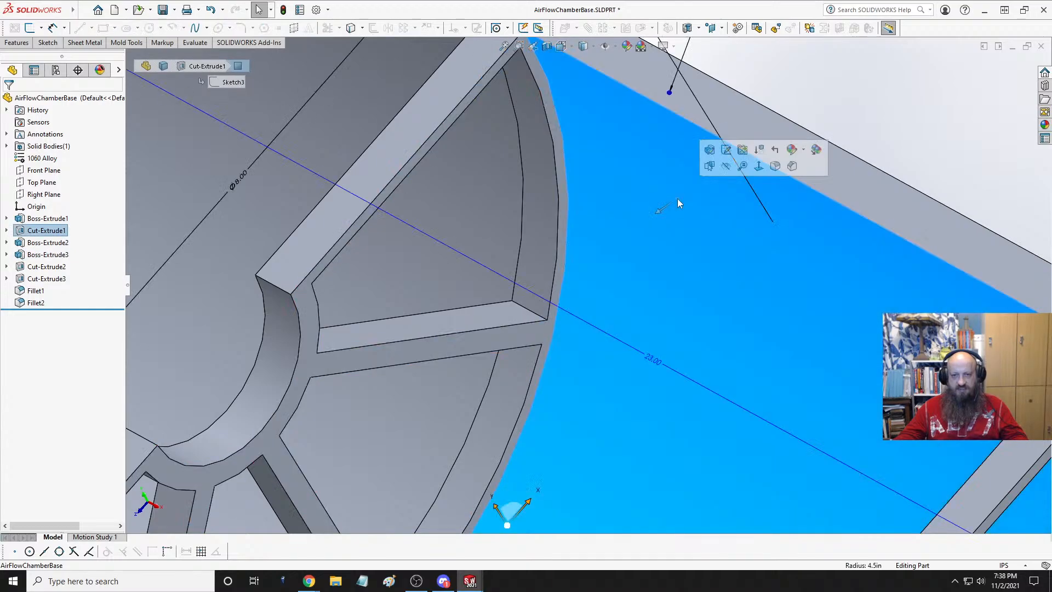
key(Escape)
scroll(623, 221, up, 5)
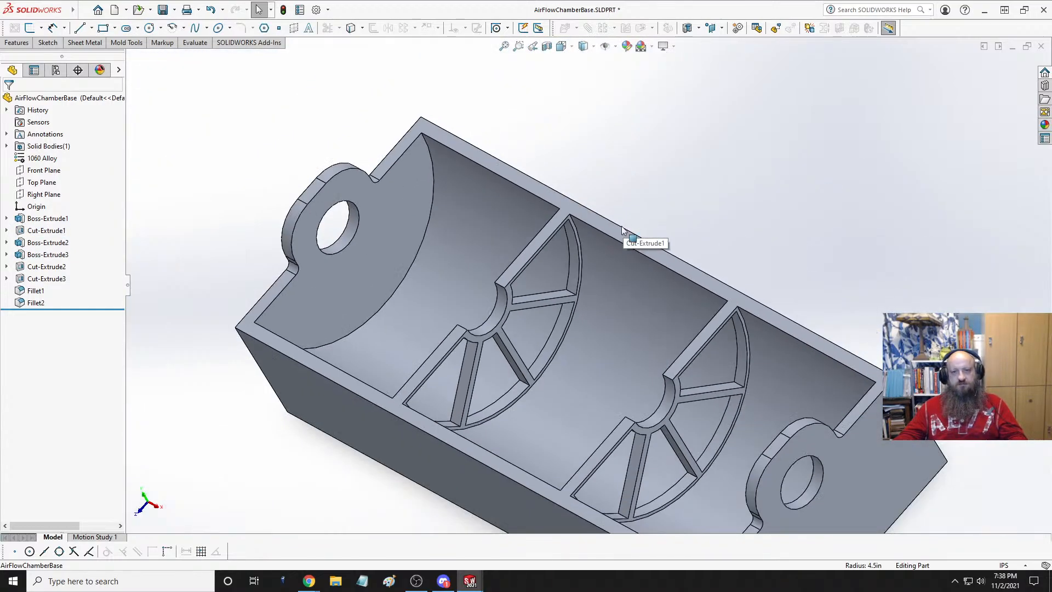
middle_drag(623, 222, 587, 253)
scroll(587, 253, down, 3)
middle_drag(600, 299, 579, 245)
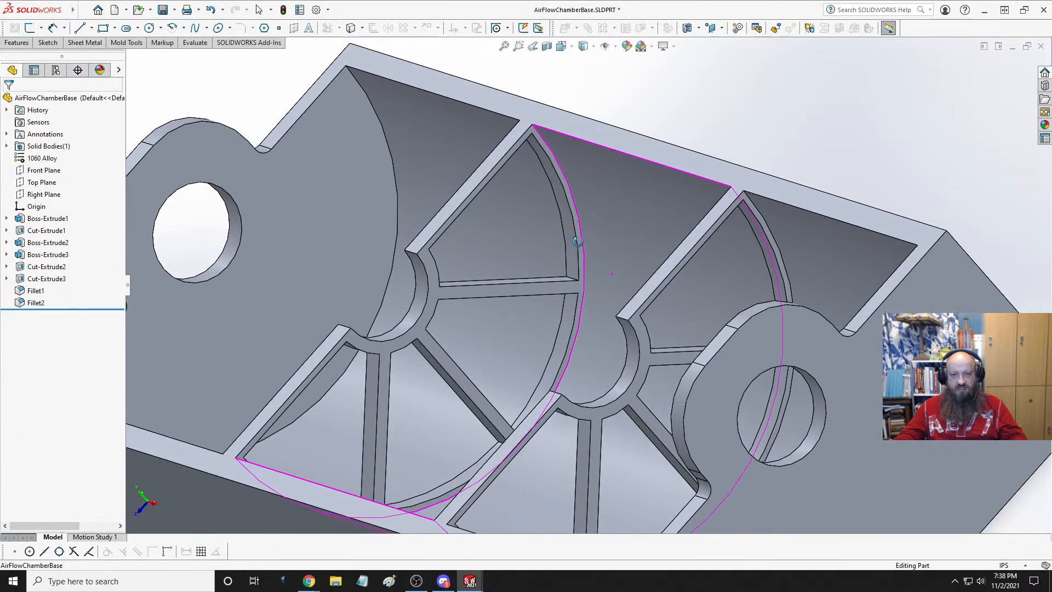
click(548, 286)
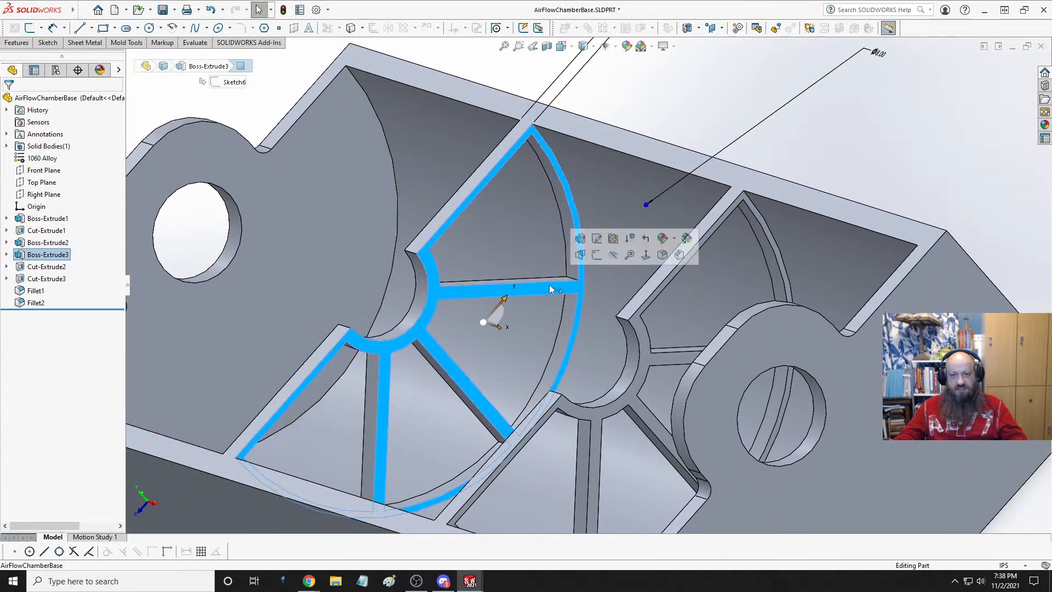
click(623, 137)
key(Escape)
scroll(574, 241, up, 3)
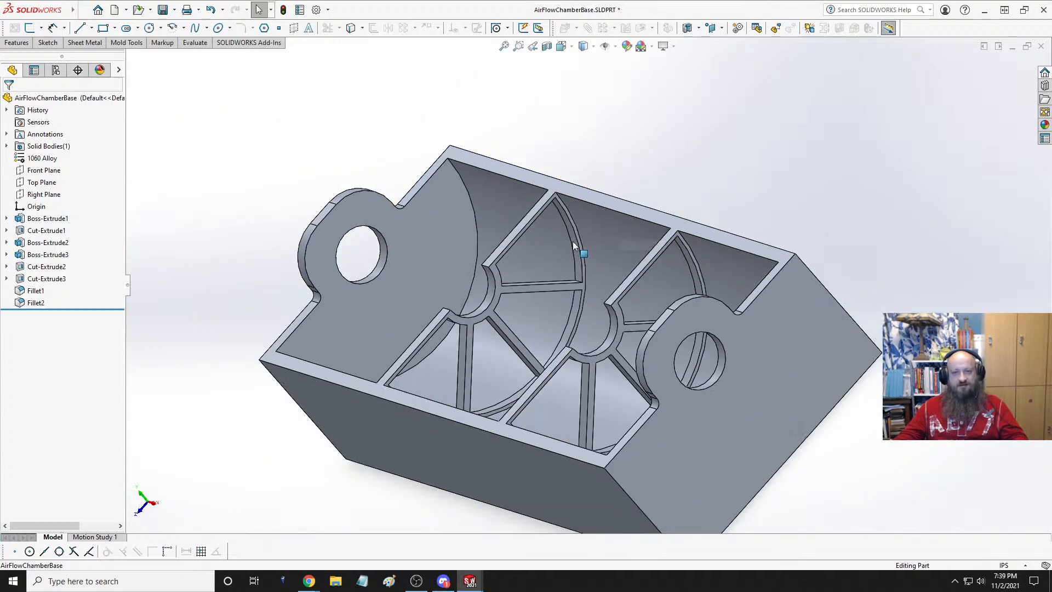
- Restore the trimetric view of the chamber base and save the part
key(space)
click(639, 135)
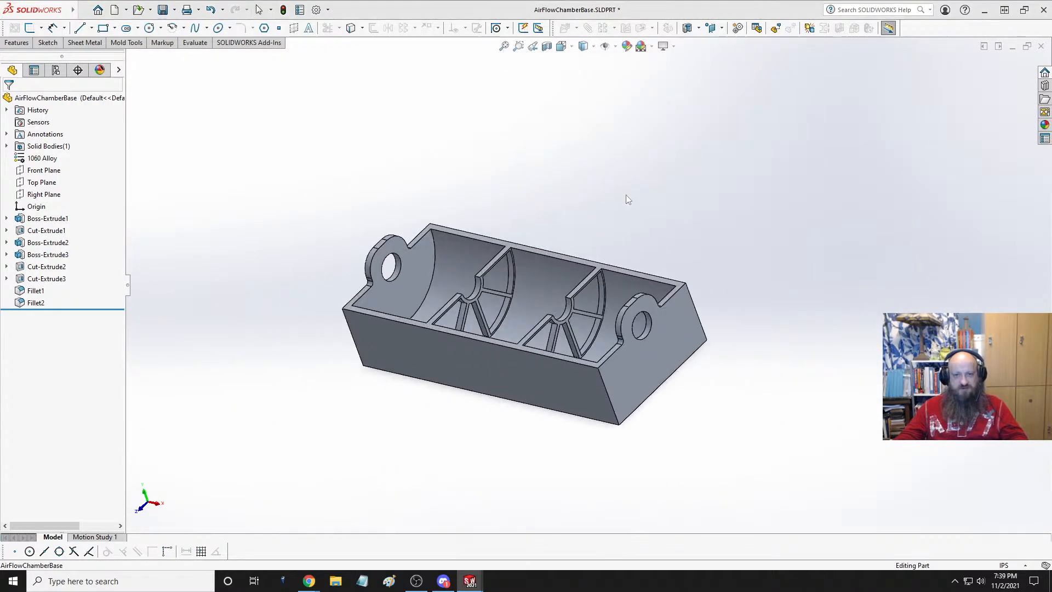
key(ctrl+s)
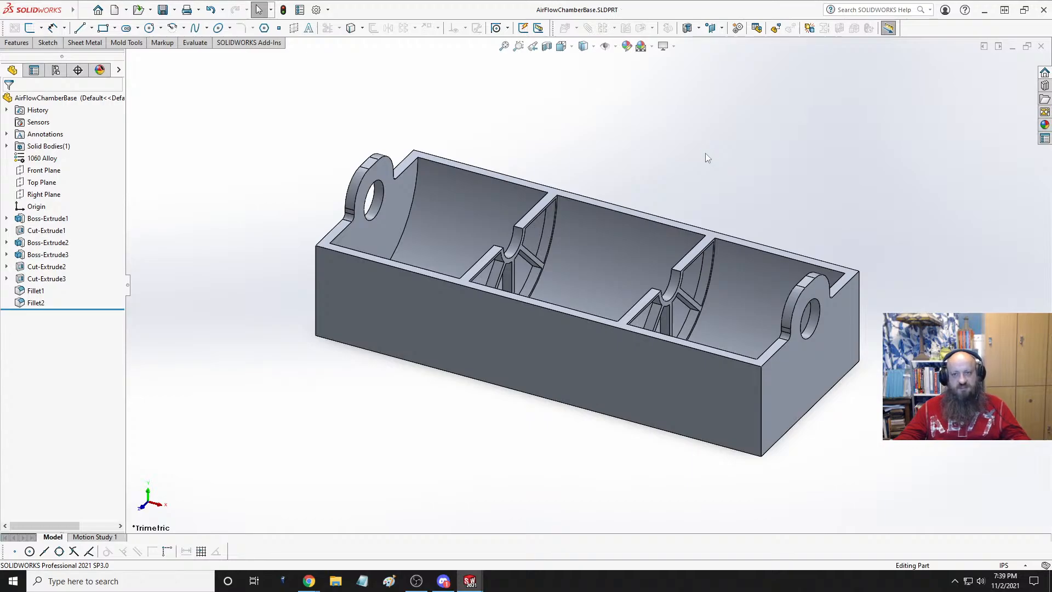
- Switch to the CryptoGeneratorAssy assembly and examine how the turbine blade rings, bearings and spoked dividers sit together inside the chamber
key(ctrl+Tab)
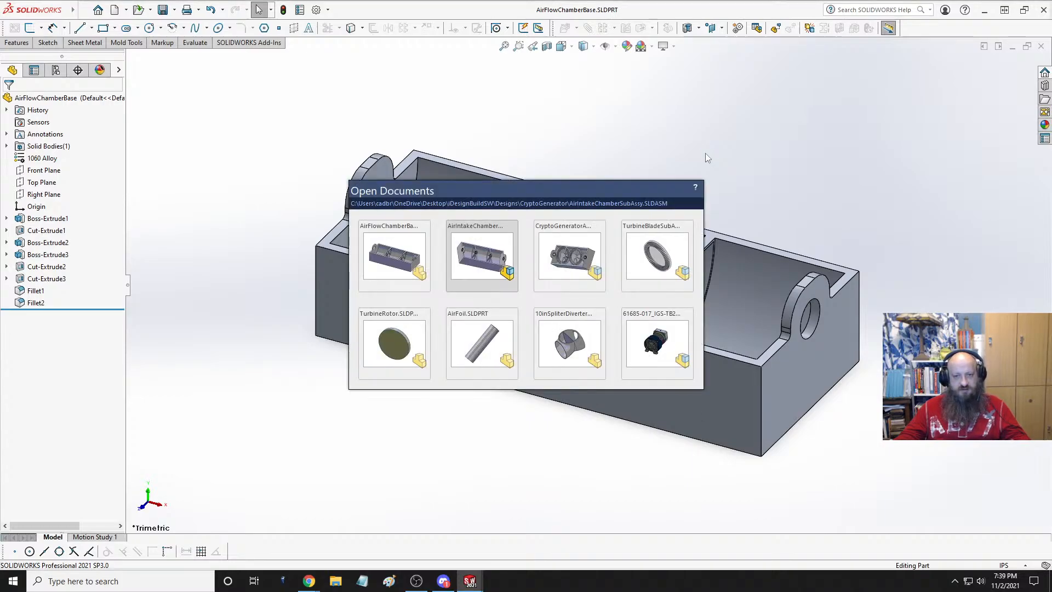
key(ctrl+Tab)
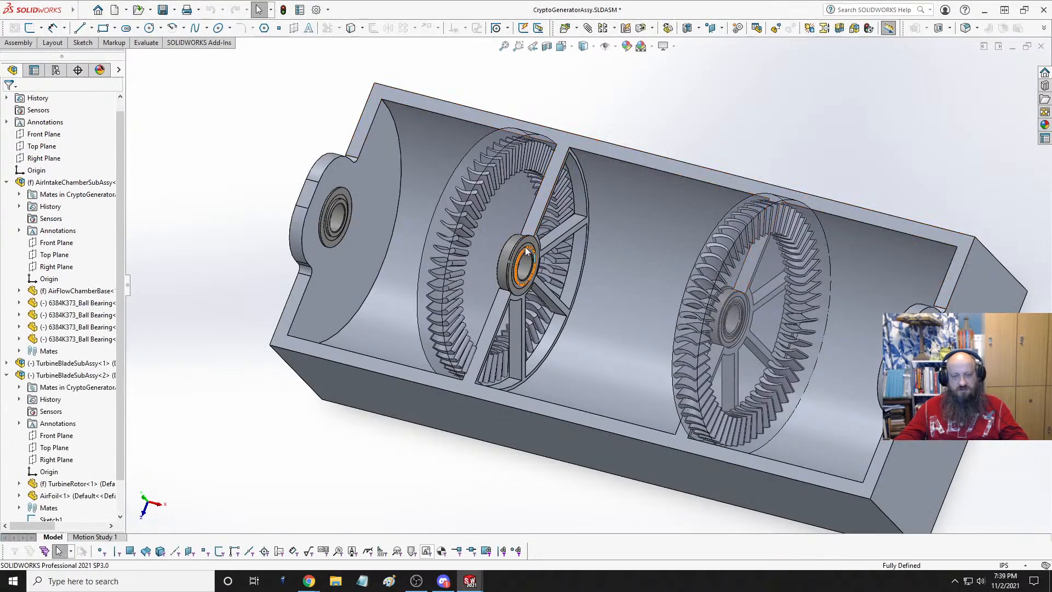
middle_drag(689, 177, 540, 255)
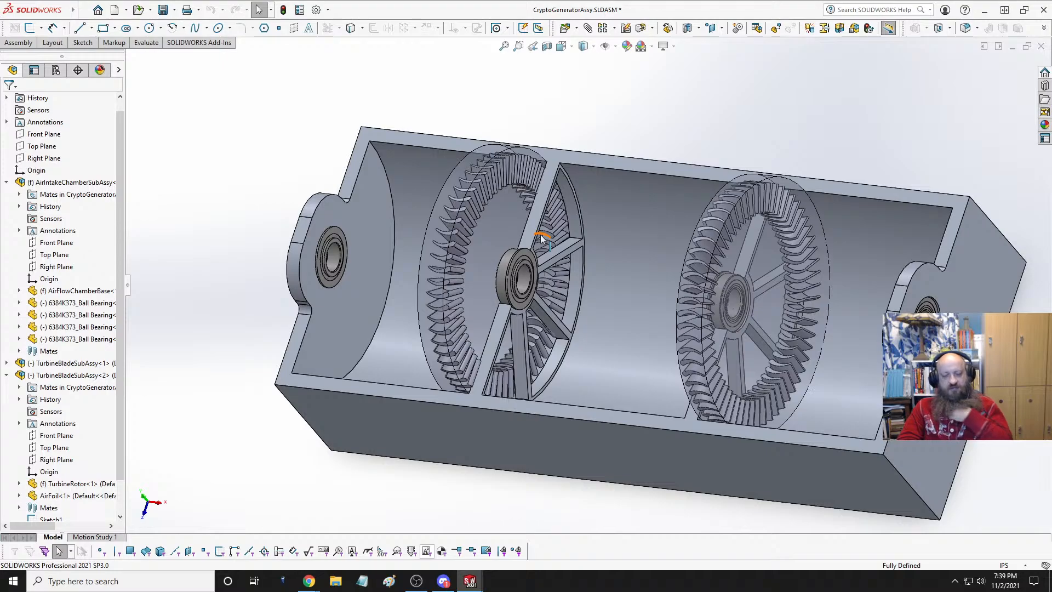
middle_drag(612, 258, 582, 322)
scroll(584, 308, down, 4)
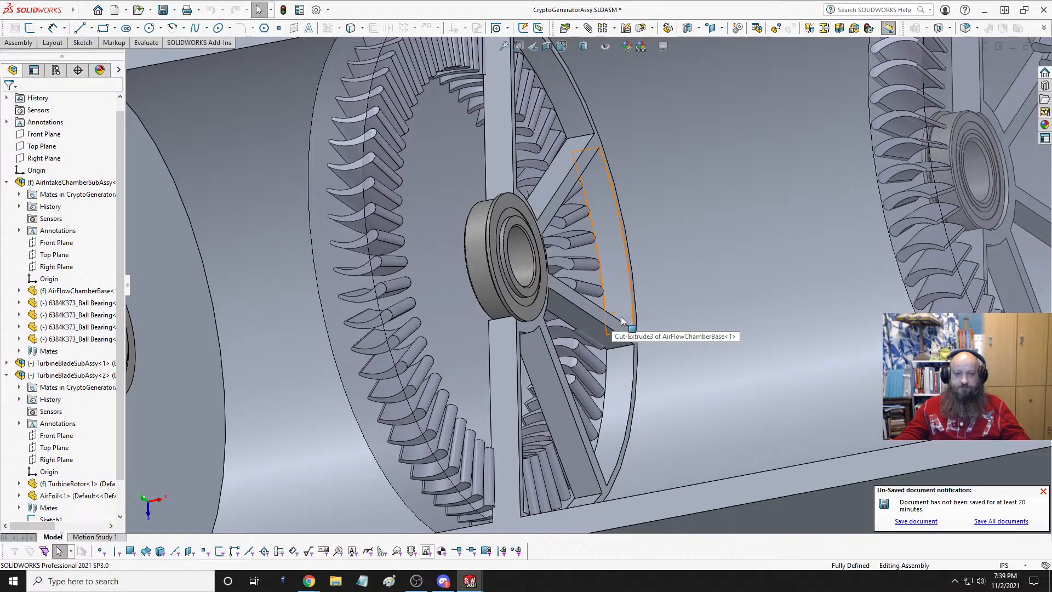
middle_drag(623, 321, 604, 333)
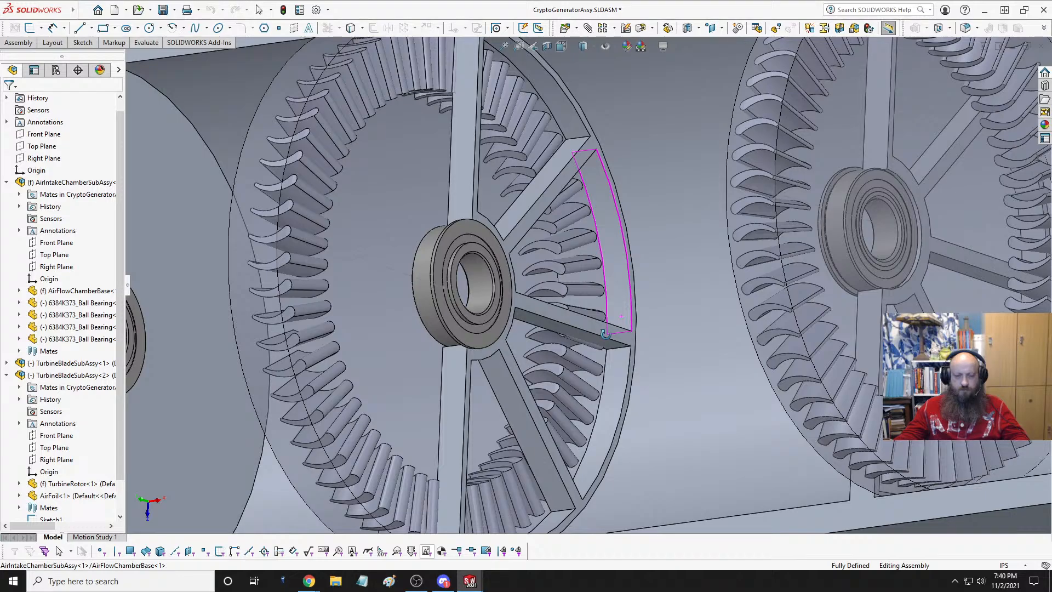
key(Escape)
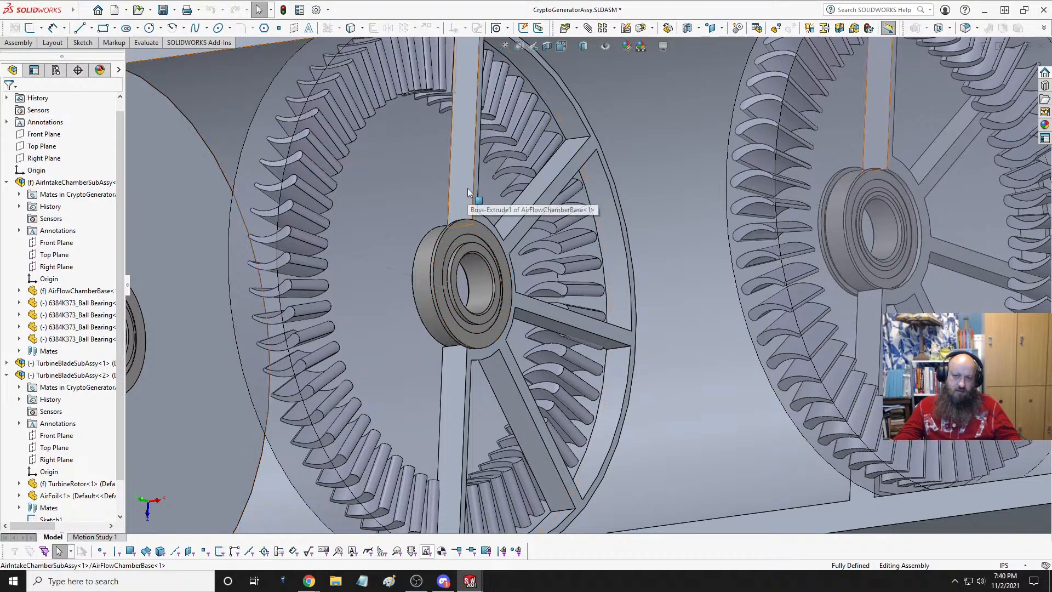
scroll(472, 190, up, 5)
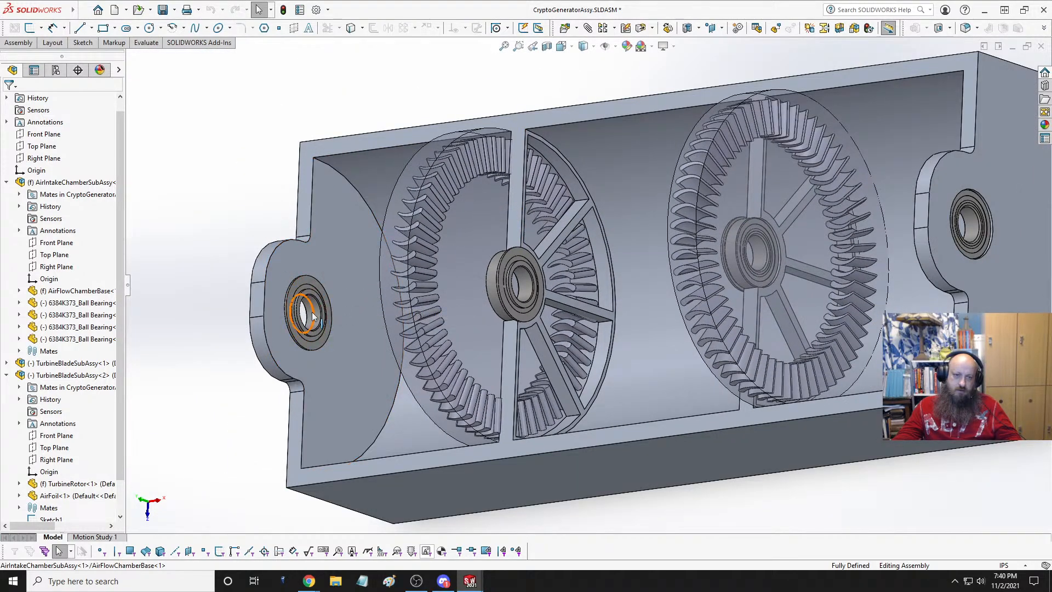
middle_drag(313, 314, 283, 228)
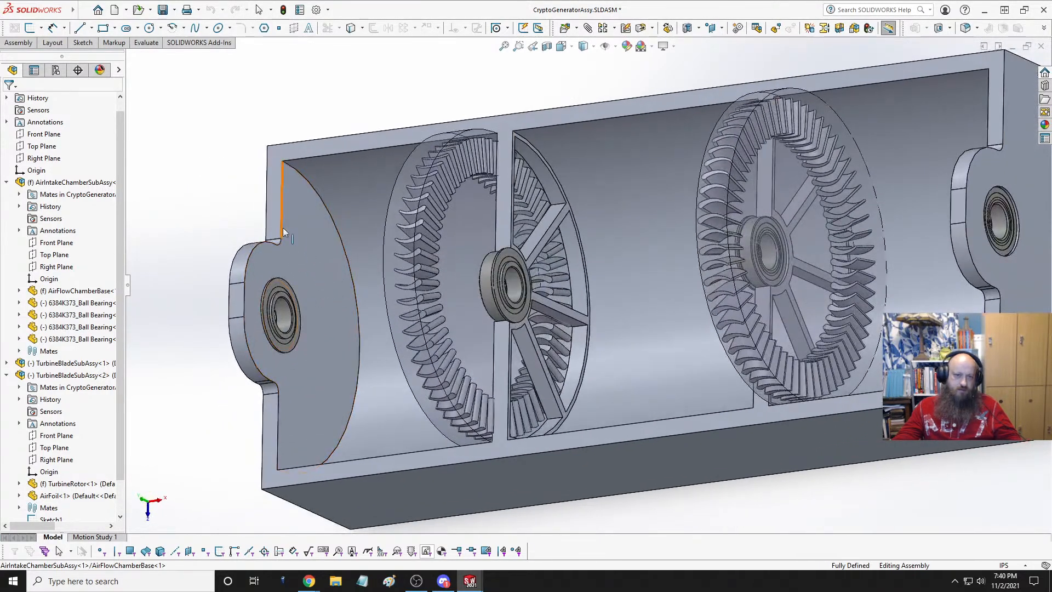
- Measure the distance between the end wall's inner face and the facing side of the nearest spoked divider
click(320, 260)
middle_drag(371, 268, 528, 252)
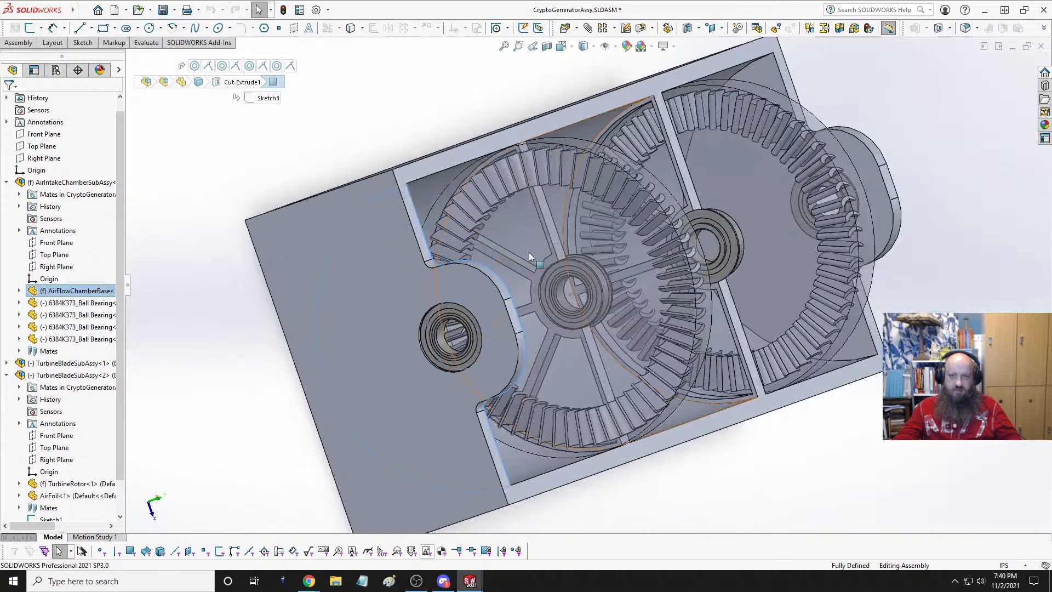
click(550, 260)
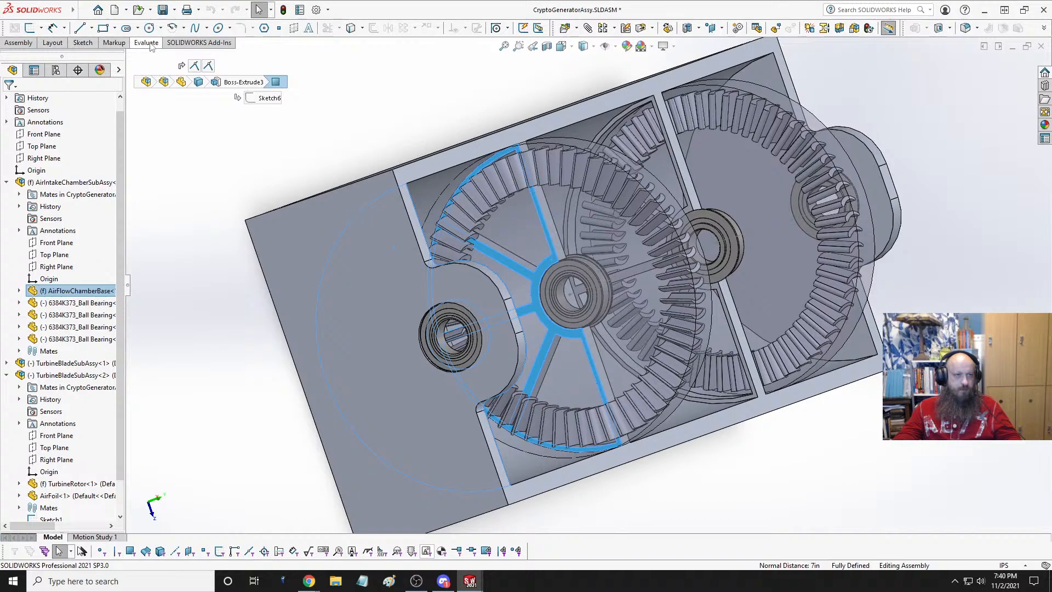
click(148, 44)
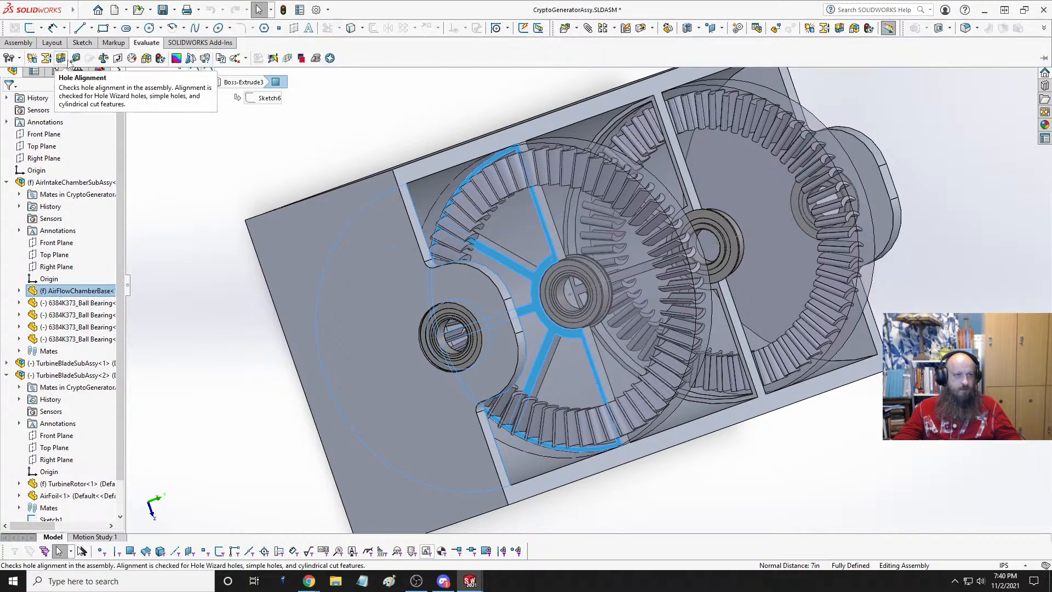
click(133, 59)
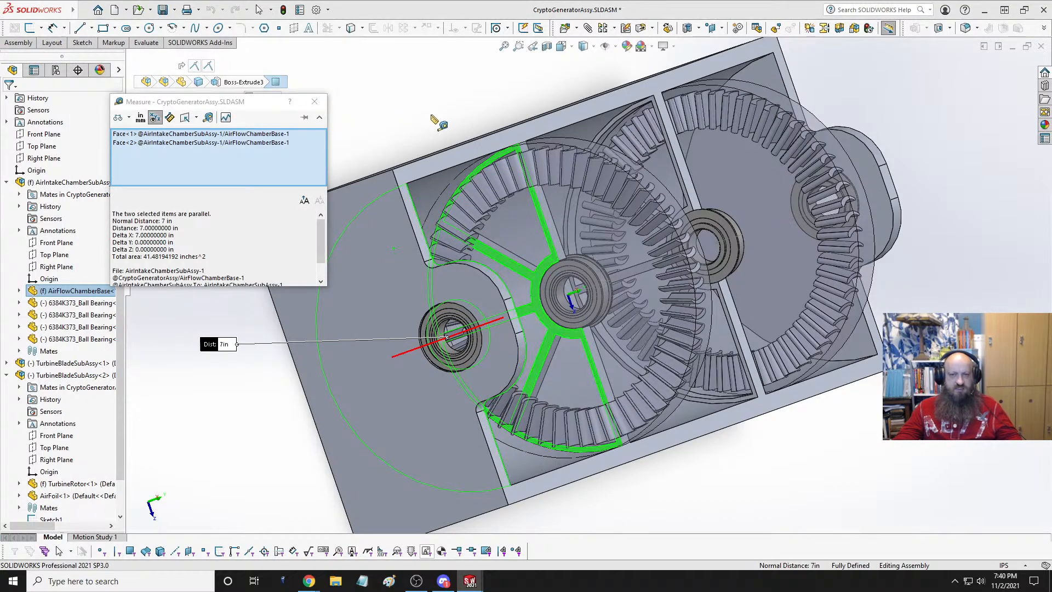
- Measure the distance between matching faces of the two spoked dividers
middle_drag(493, 140, 584, 110)
click(584, 110)
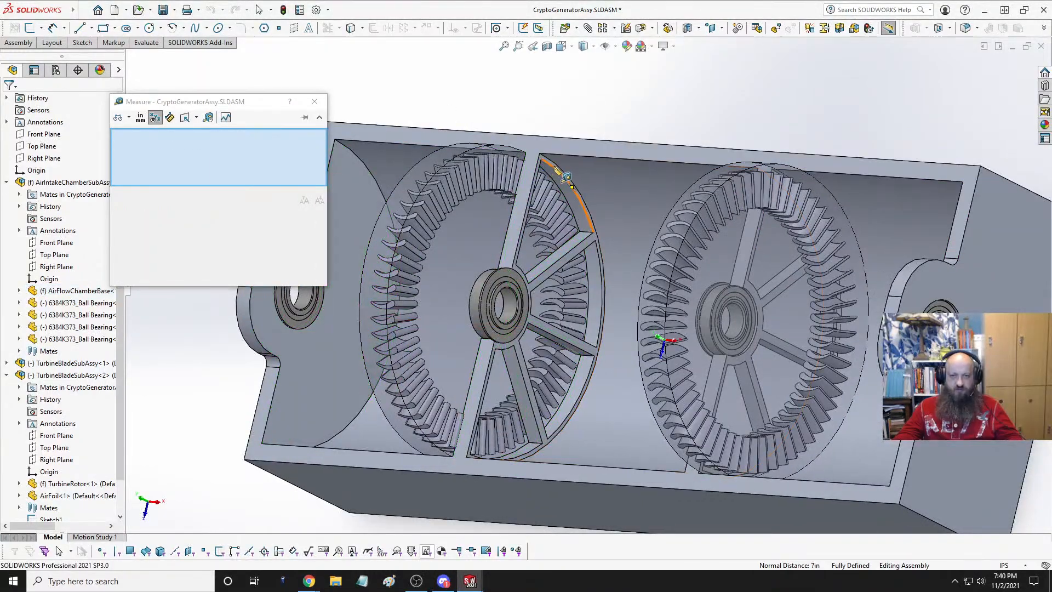
scroll(545, 162, down, 5)
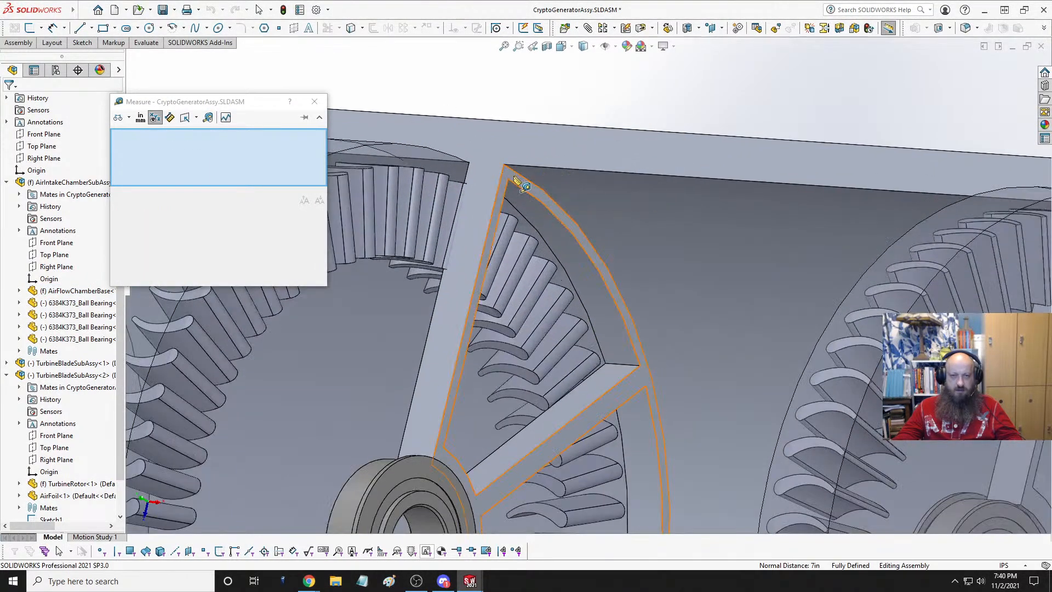
click(505, 193)
scroll(506, 193, up, 3)
middle_drag(510, 191, 721, 195)
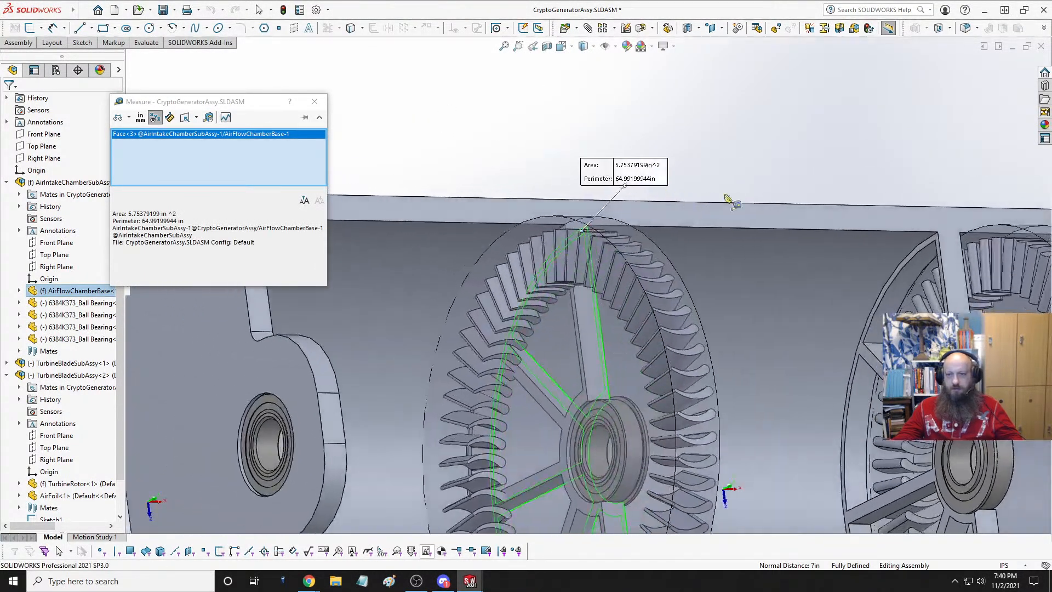
click(936, 240)
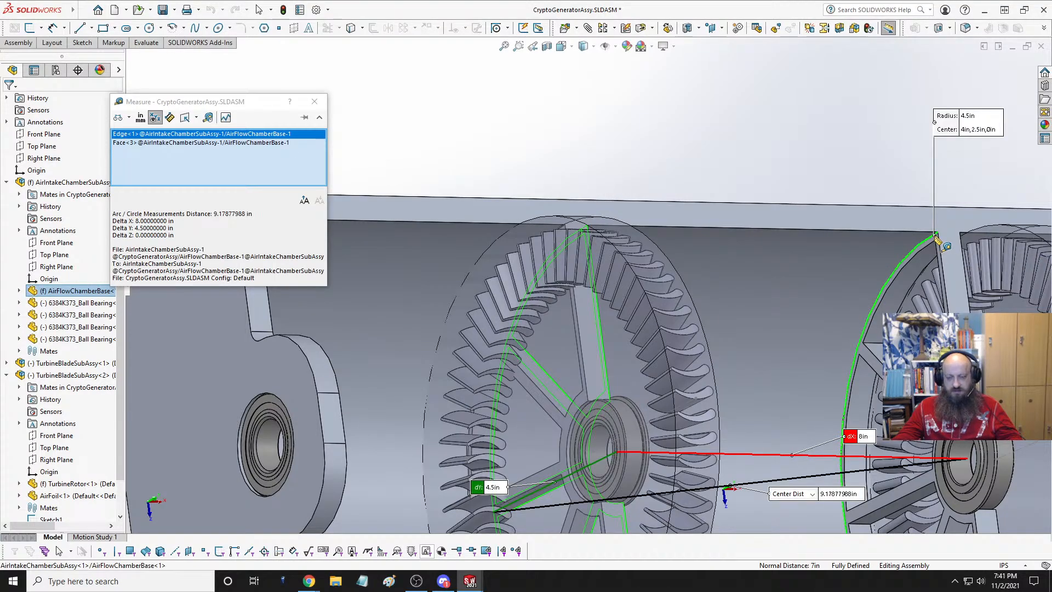
click(933, 245)
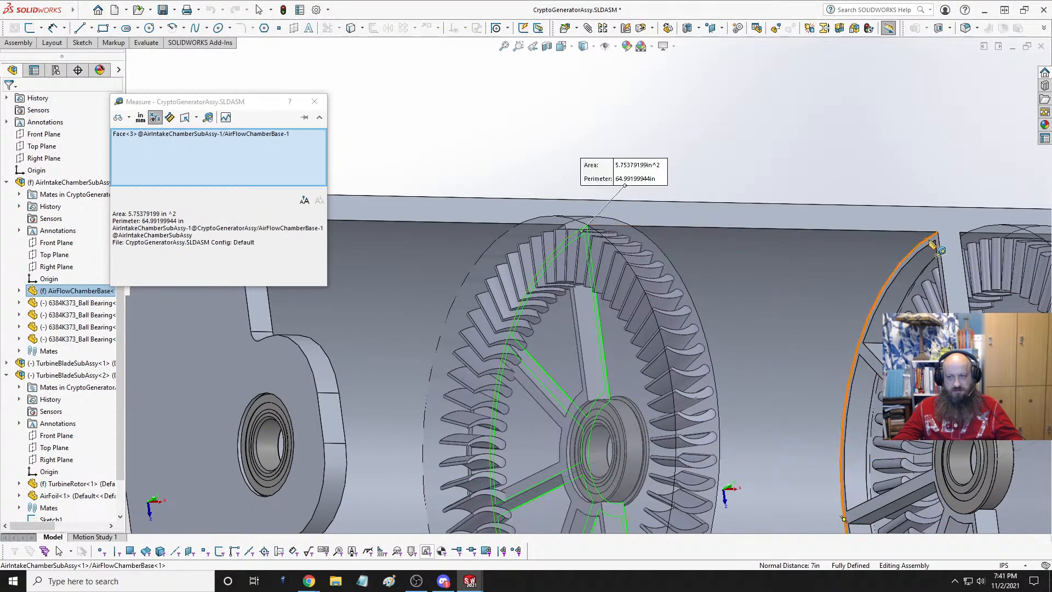
click(933, 244)
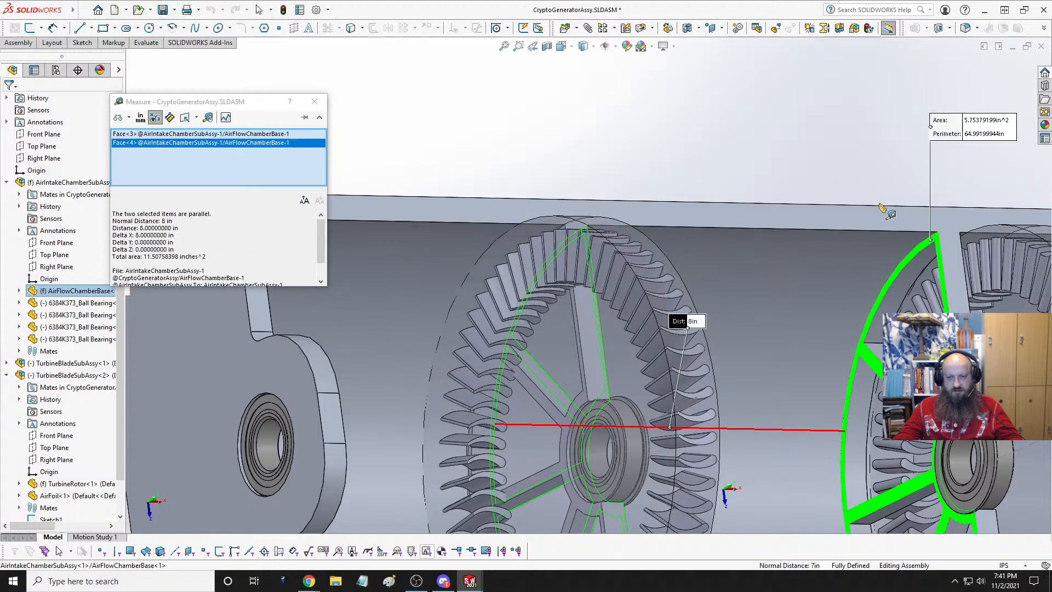
key(Escape)
- Review the chamber compartments, turbine rings and end bearing supports, and collapse the expanded subassemblies in the feature tree
key(f)
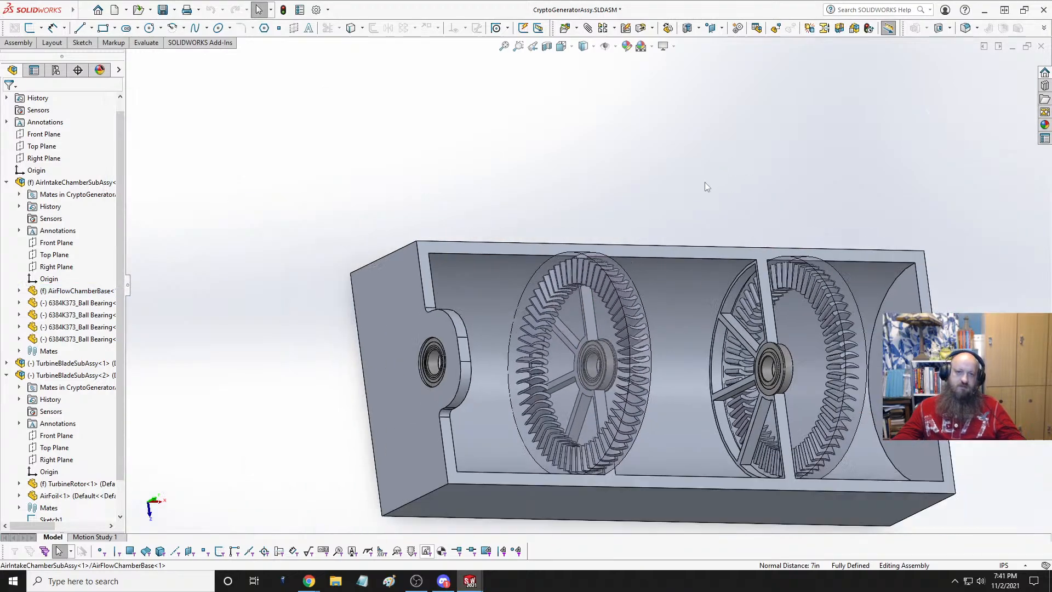
middle_drag(705, 182, 653, 180)
scroll(642, 232, up, 3)
scroll(548, 342, down, 4)
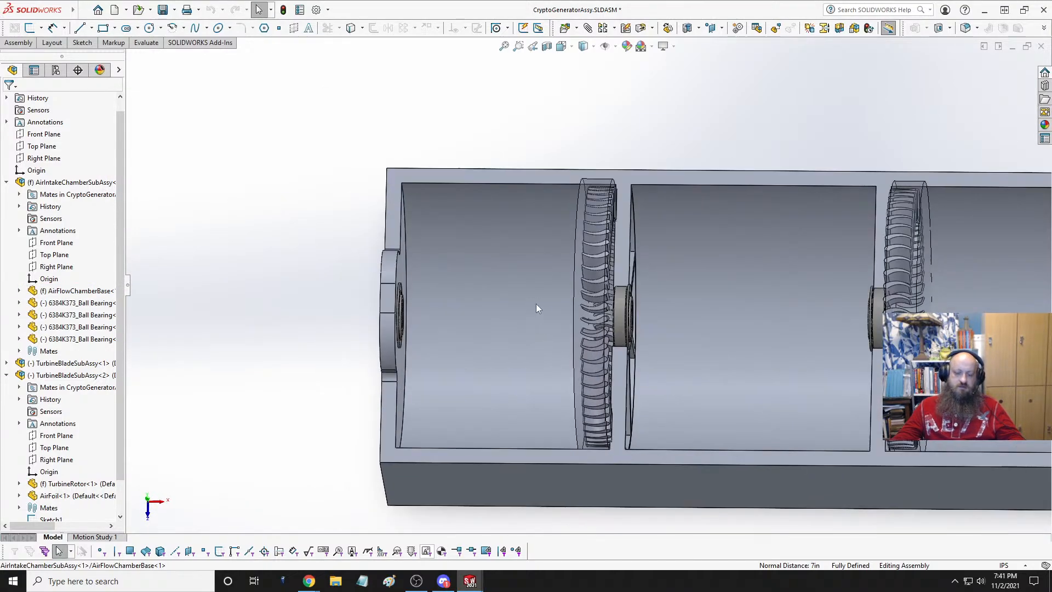
middle_drag(537, 309, 495, 320)
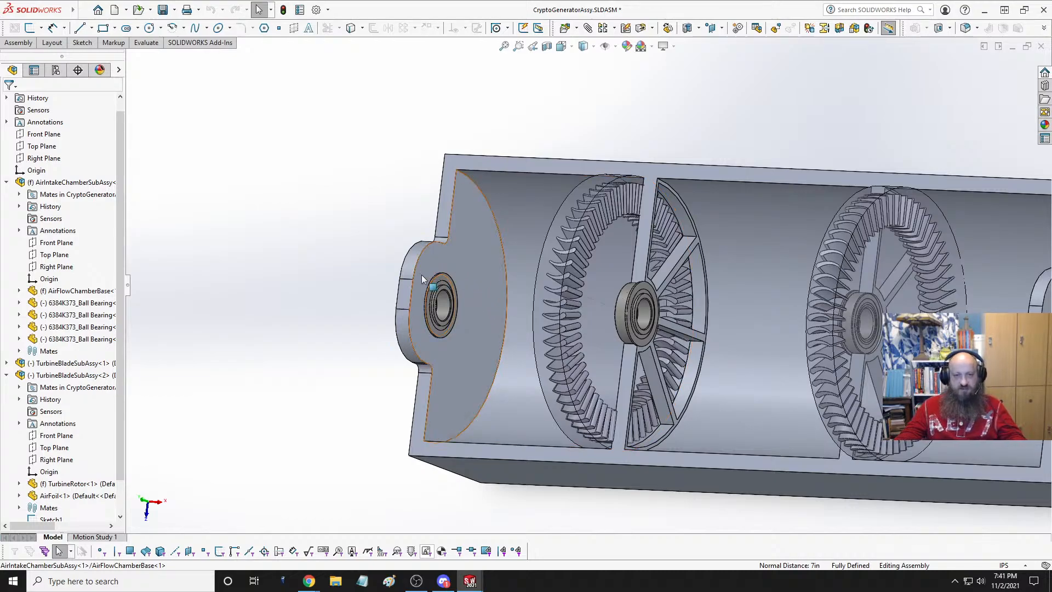
click(7, 183)
click(7, 218)
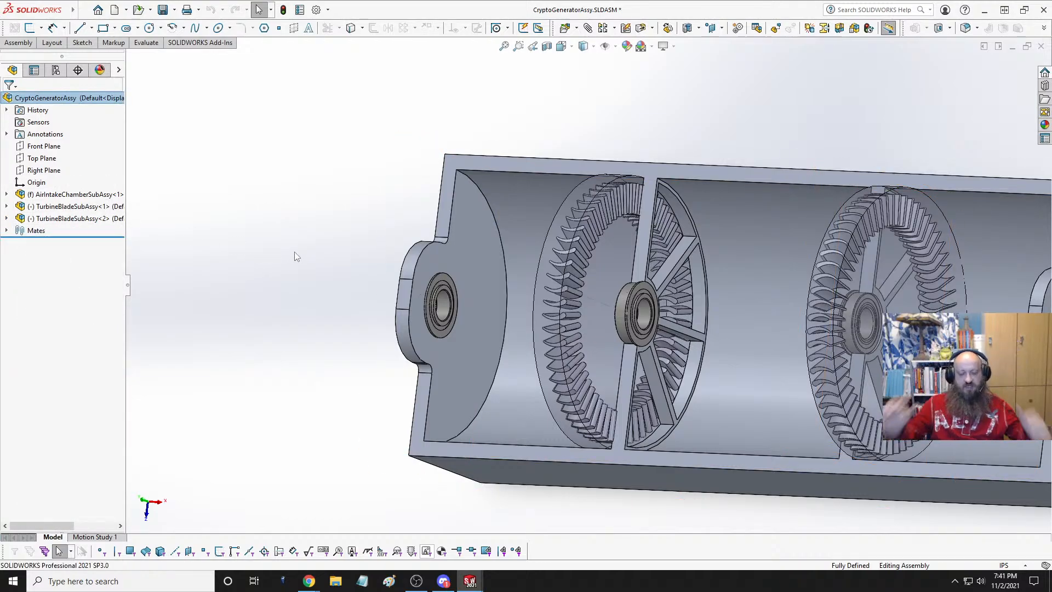
- Switch to the AirFlowChamberBase part
key(ctrl+Tab)
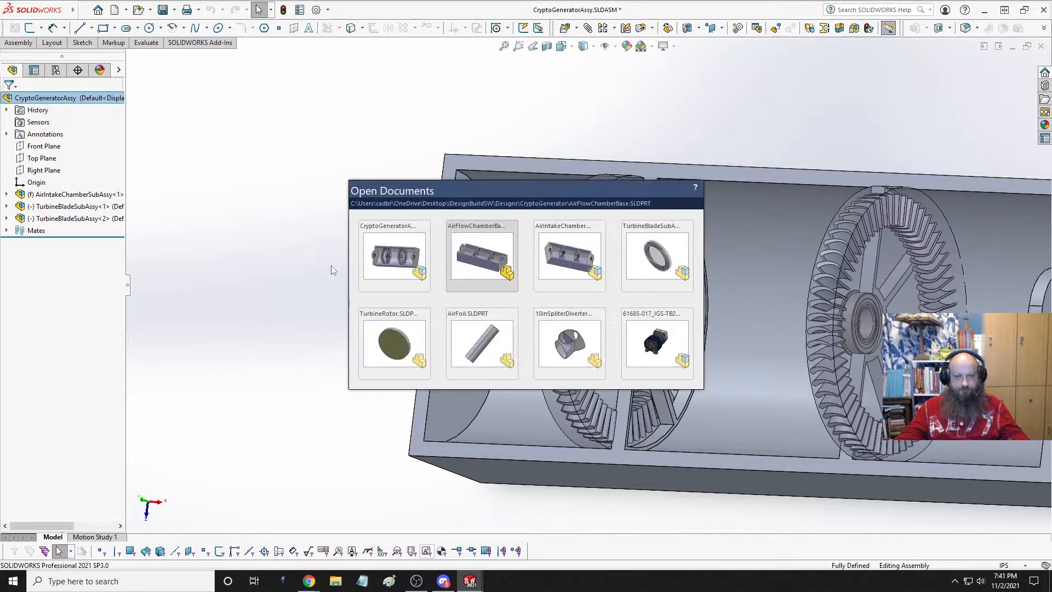
key(ctrl+Tab)
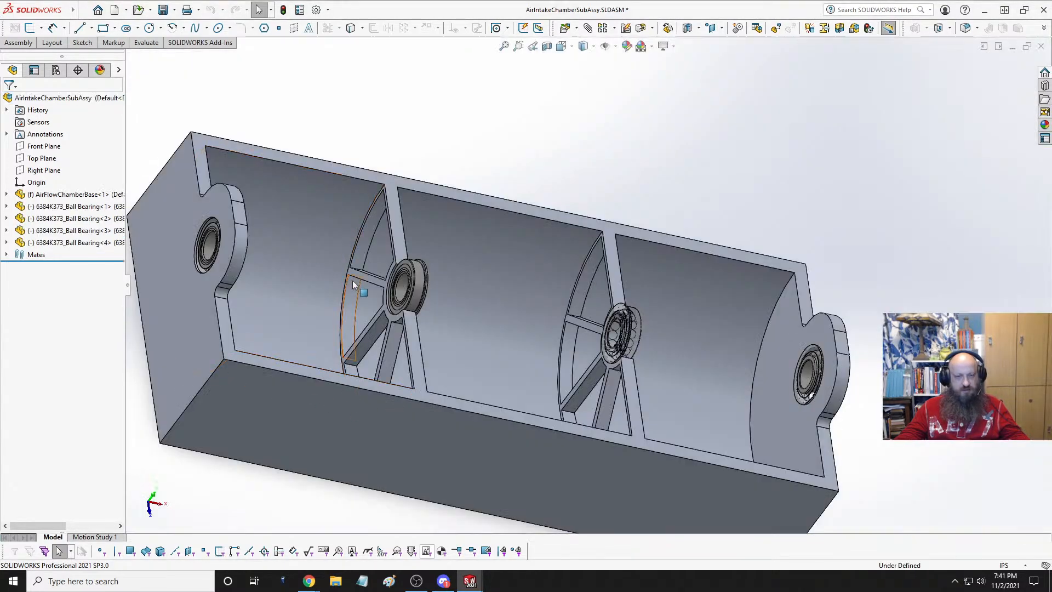
key(ctrl+Tab)
key(ctrl+Tab)
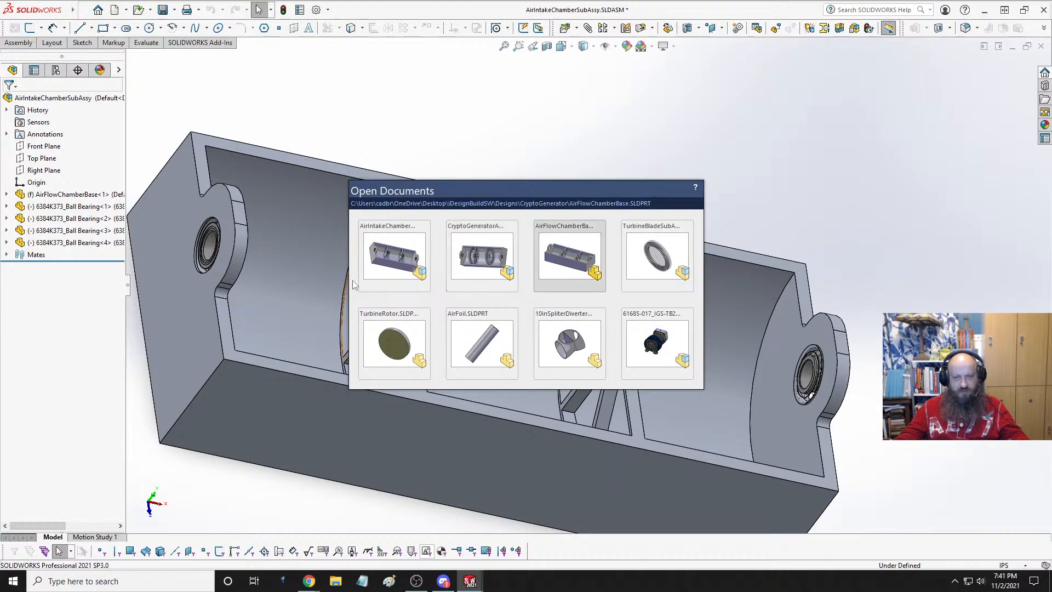
key(ctrl+Tab)
key(ctrl+Tab)
key(ctrl+Tab)
key(ctrl+Tab)
key(ctrl+Tab)
key(ctrl+Tab)
key(ctrl+Tab)
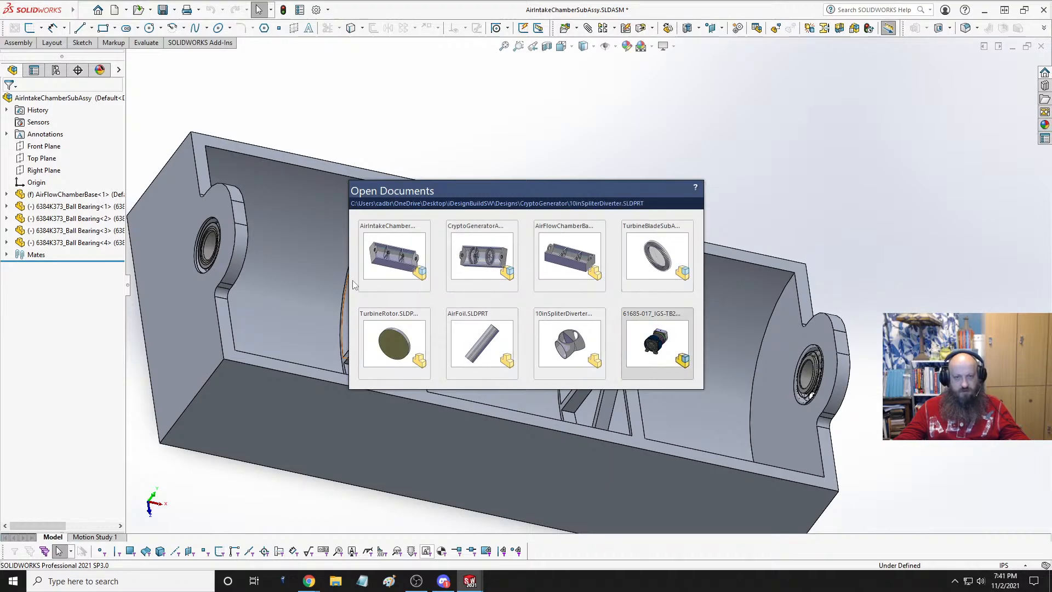
key(ctrl+Tab)
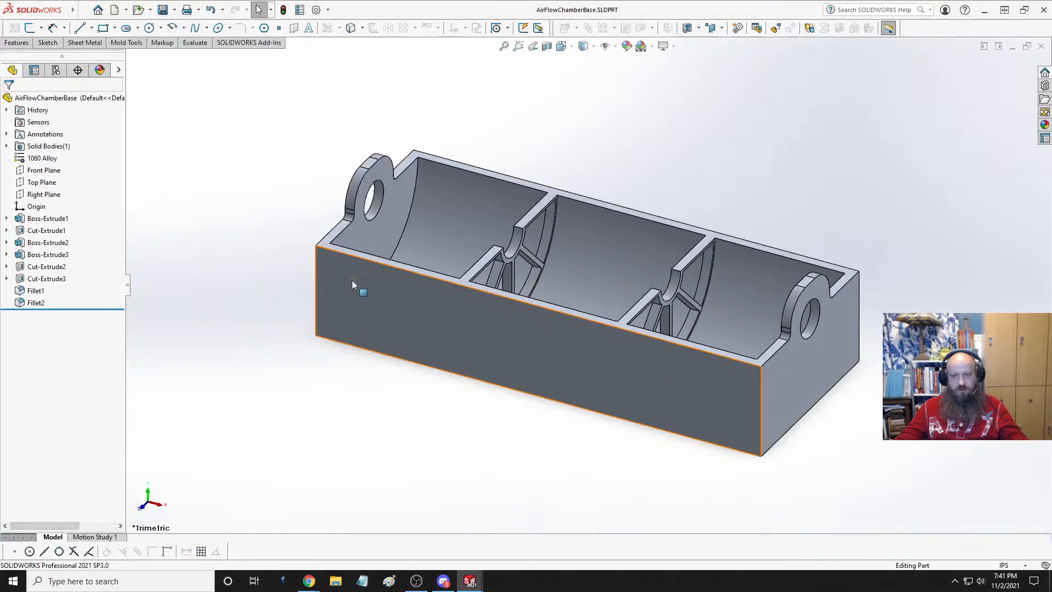
- Identify the bearing tab features and delete Fillet1 and Fillet2 from the end walls' raised tabs
click(46, 230)
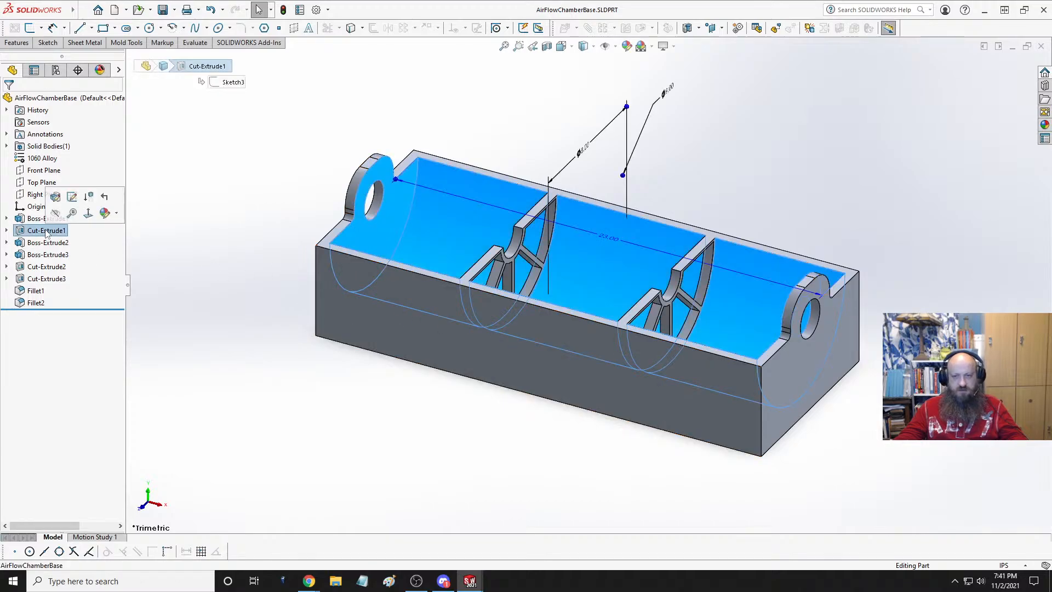
click(47, 243)
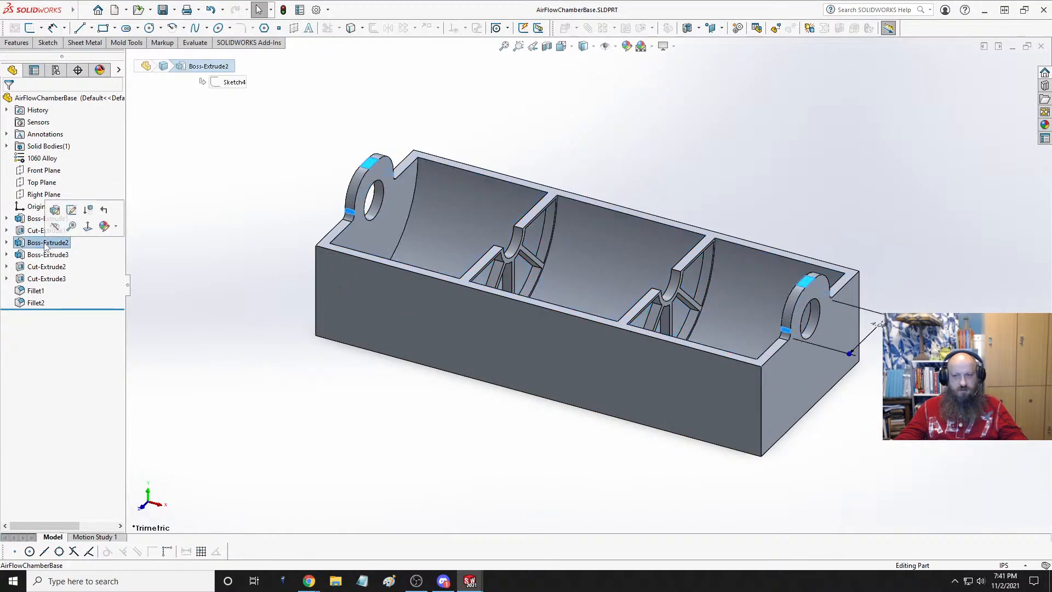
click(35, 291)
shift+click(37, 304)
right_click(36, 303)
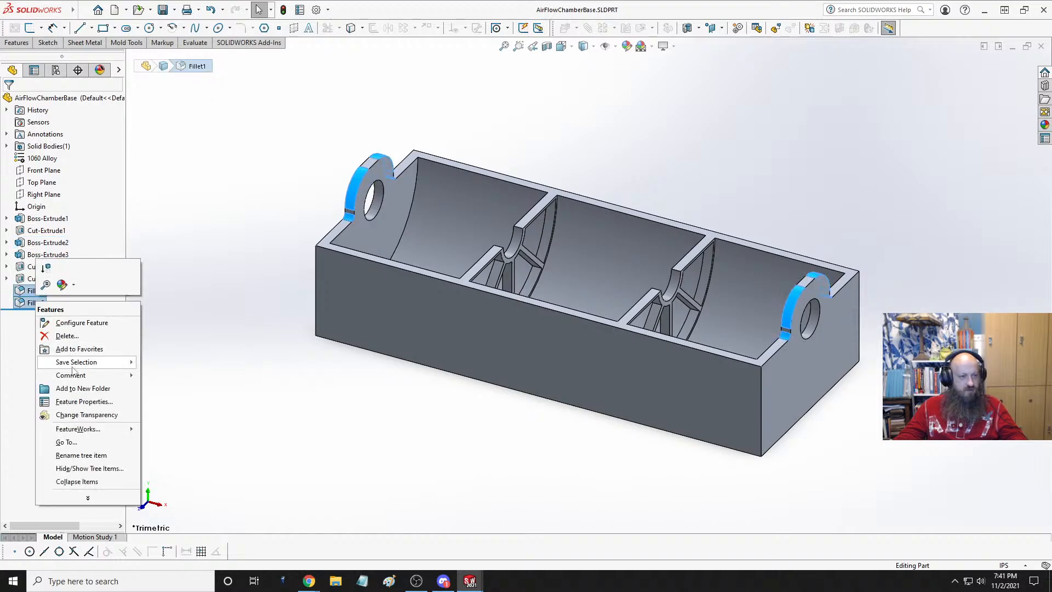
click(60, 336)
click(581, 256)
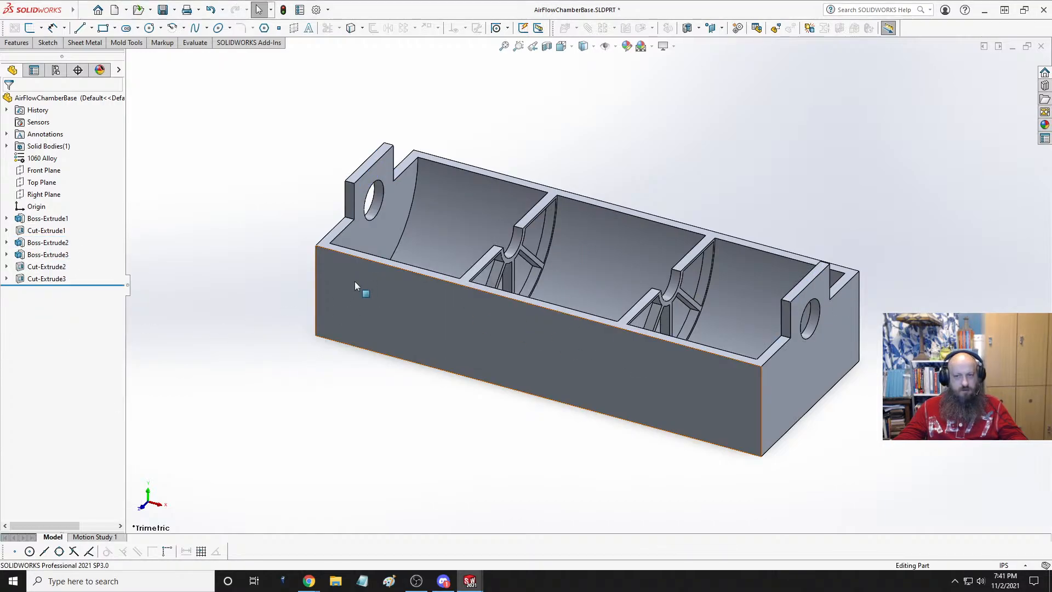
- Delete Boss-Extrude2, the raised end tabs, together with its dependent cuts Cut-Extrude2 and Cut-Extrude3, keeping Sketch4, and save the part
click(49, 233)
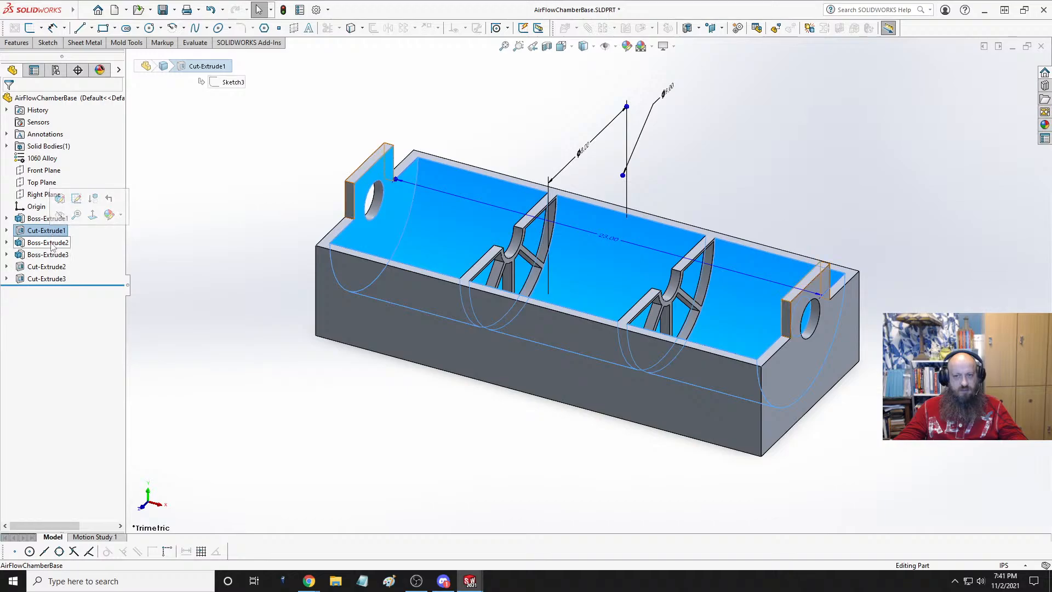
click(51, 243)
right_click(51, 243)
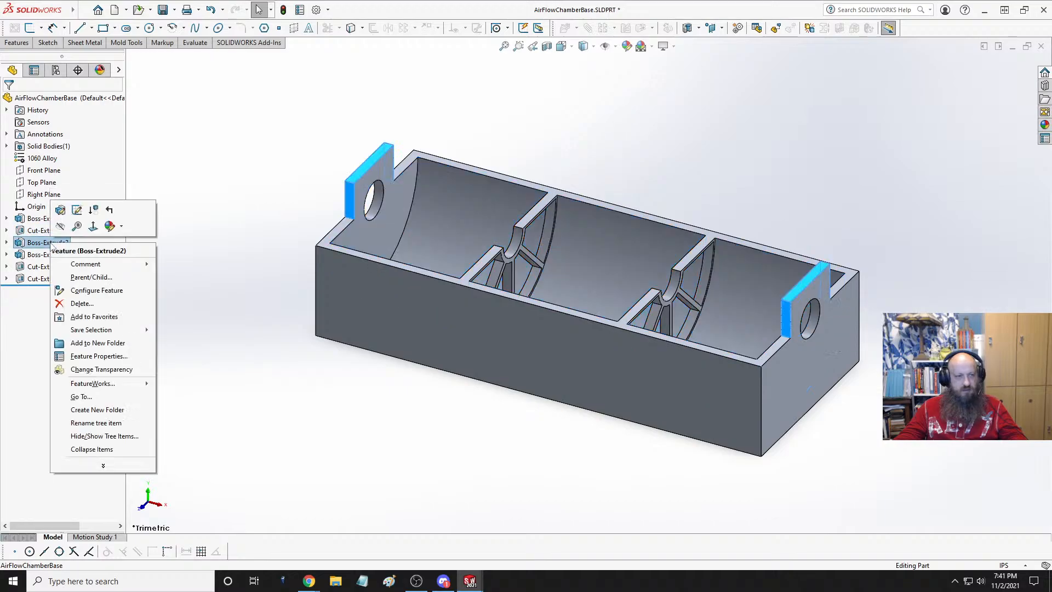
click(80, 304)
click(593, 237)
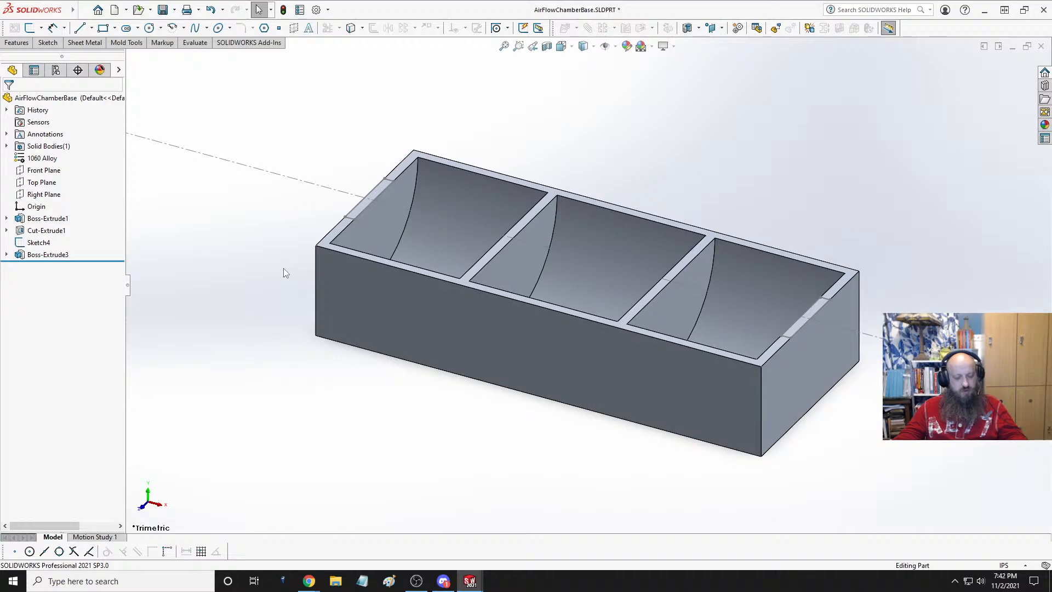
key(ctrl+s)
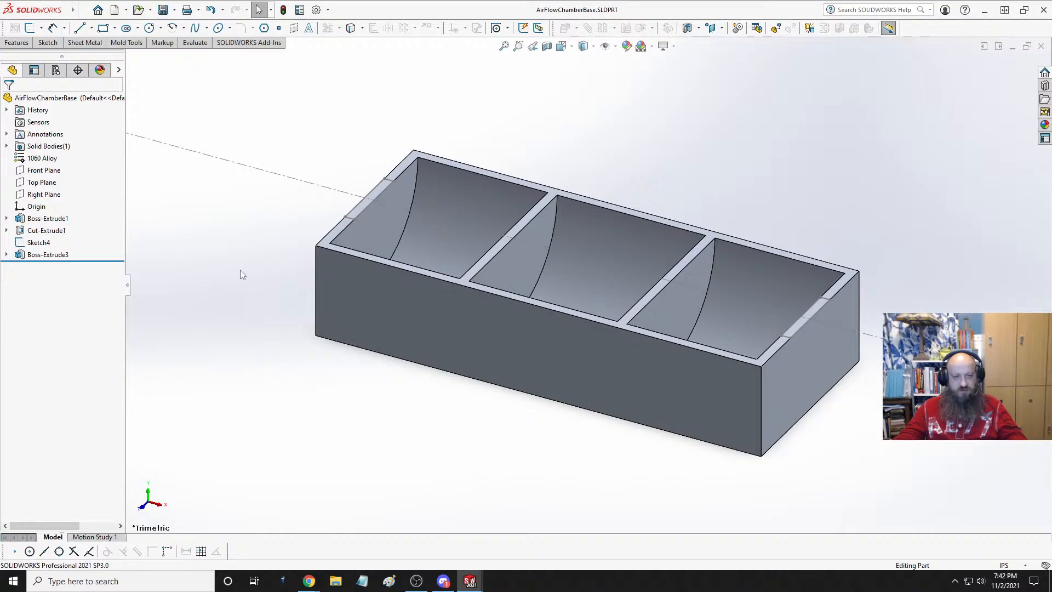
- Undo the deletion of Boss-Extrude2 with its dependent cuts, and inspect its Sketch4 profile alongside Boss-Extrude3
key(ctrl+z)
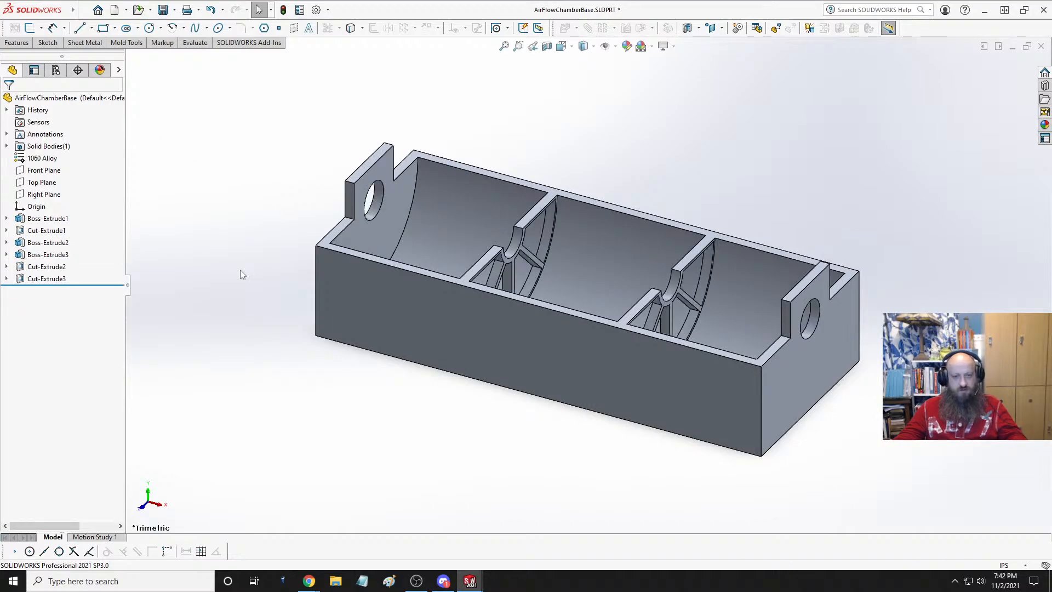
click(44, 243)
click(7, 242)
click(50, 256)
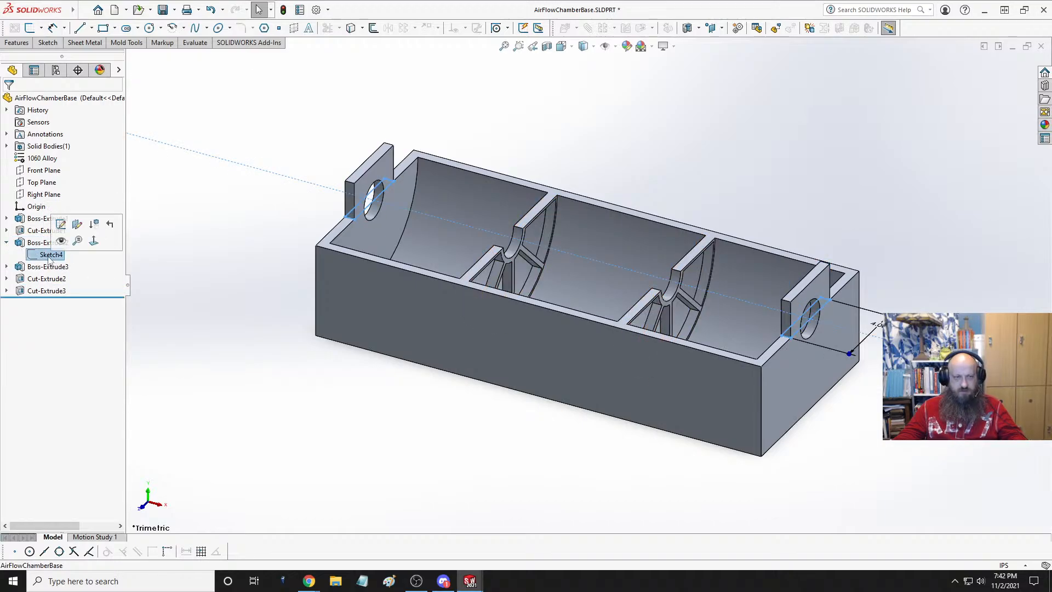
click(48, 267)
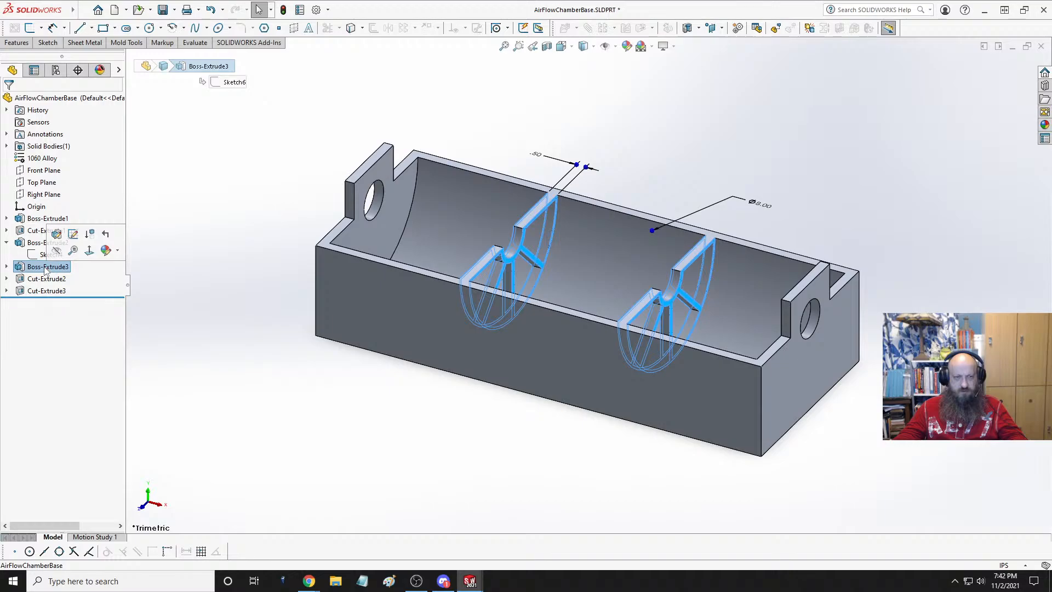
click(33, 244)
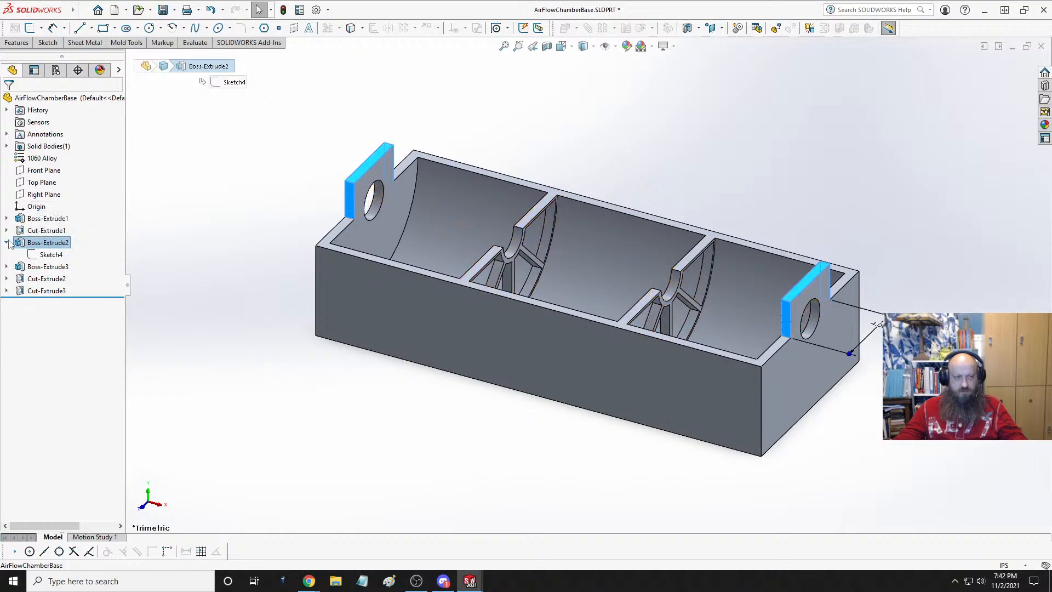
click(7, 242)
- Examine which geometry Cut-Extrude1, Boss-Extrude2, Boss-Extrude3, Cut-Extrude2 and Cut-Extrude3 each define in the base
click(45, 233)
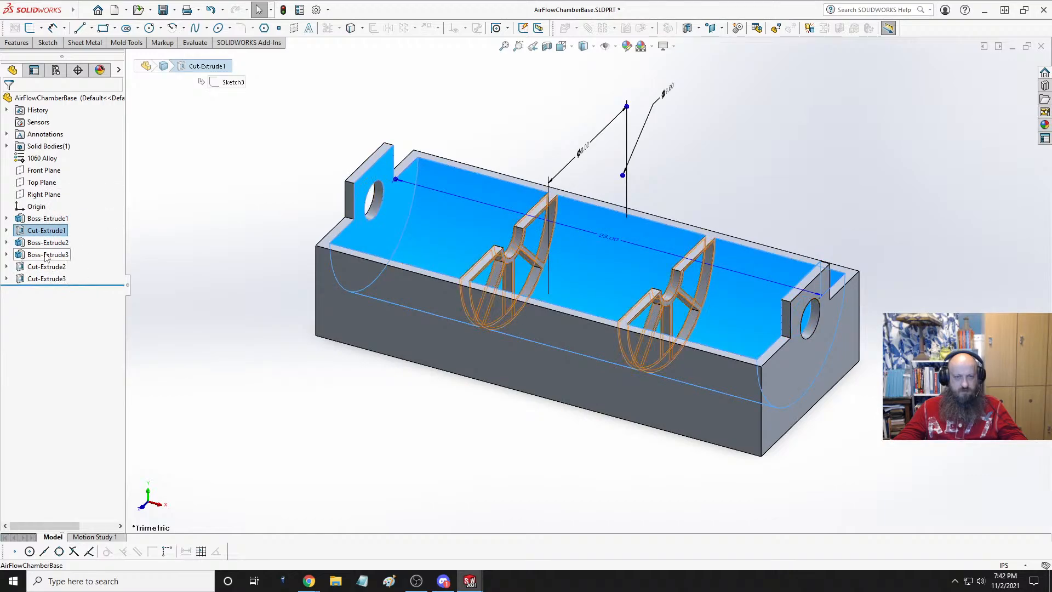
click(47, 256)
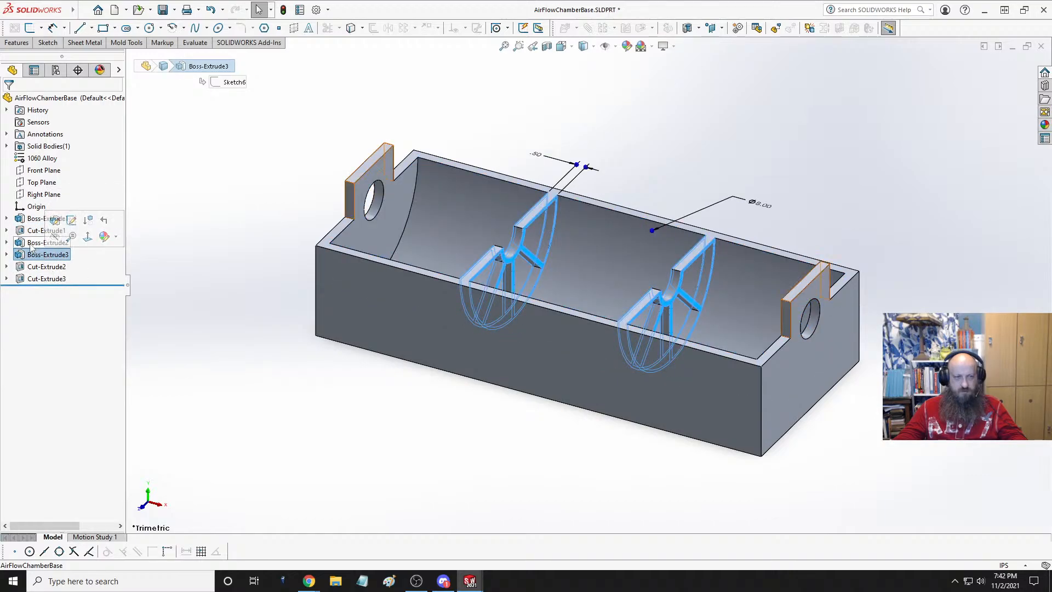
click(34, 245)
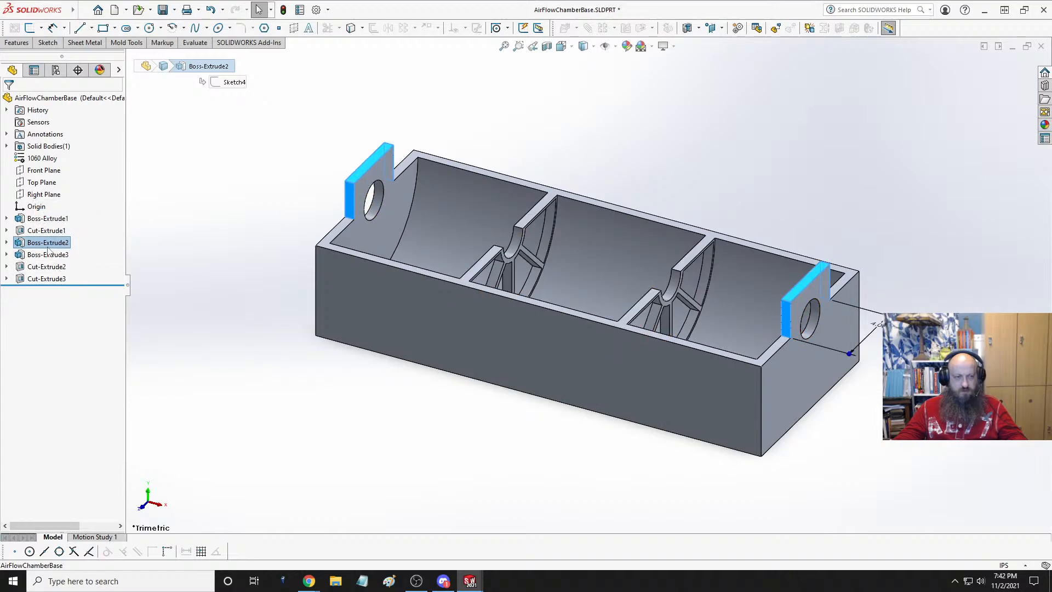
mouse_move(48, 246)
mouse_down()
mouse_move(47, 279)
mouse_move(49, 245)
mouse_up()
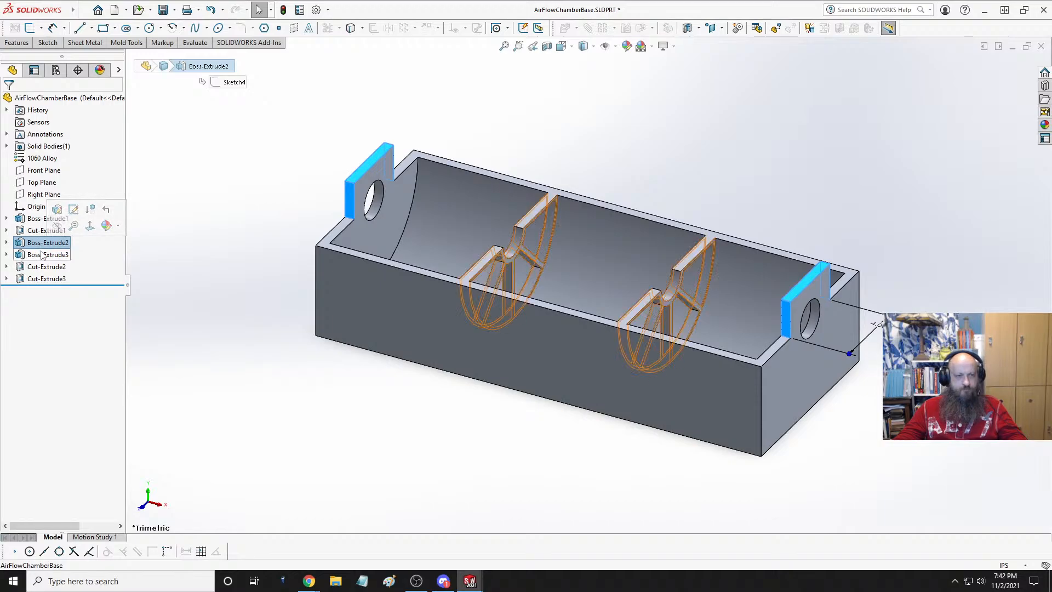
click(47, 268)
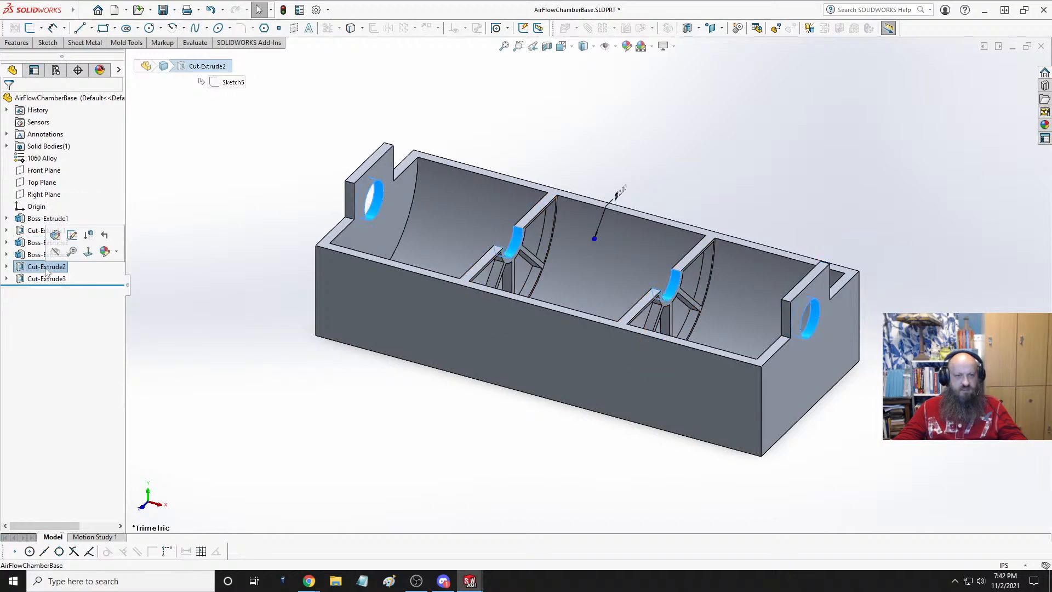
click(46, 279)
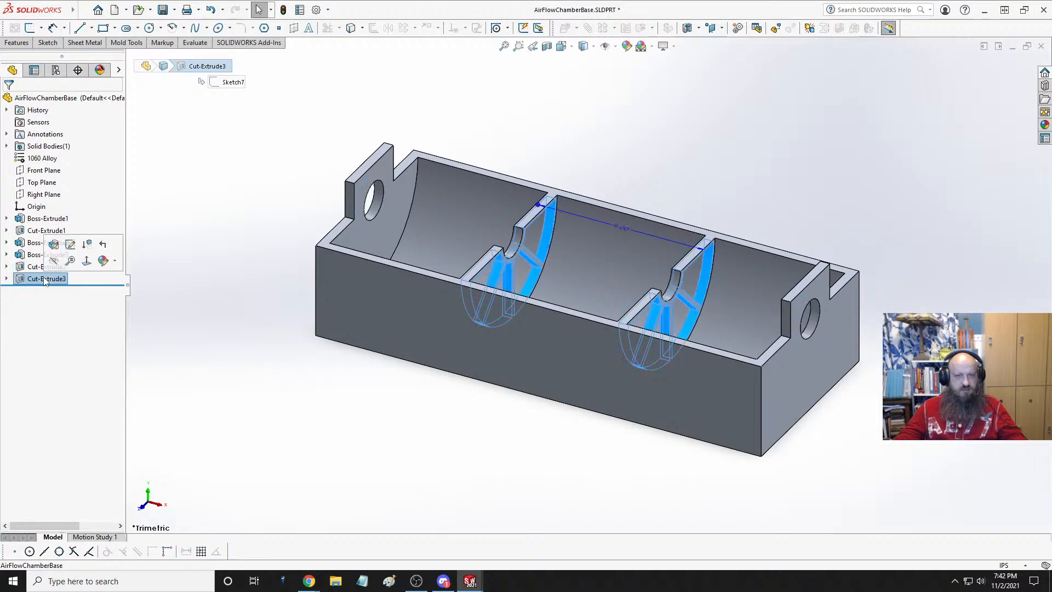
click(44, 255)
click(34, 245)
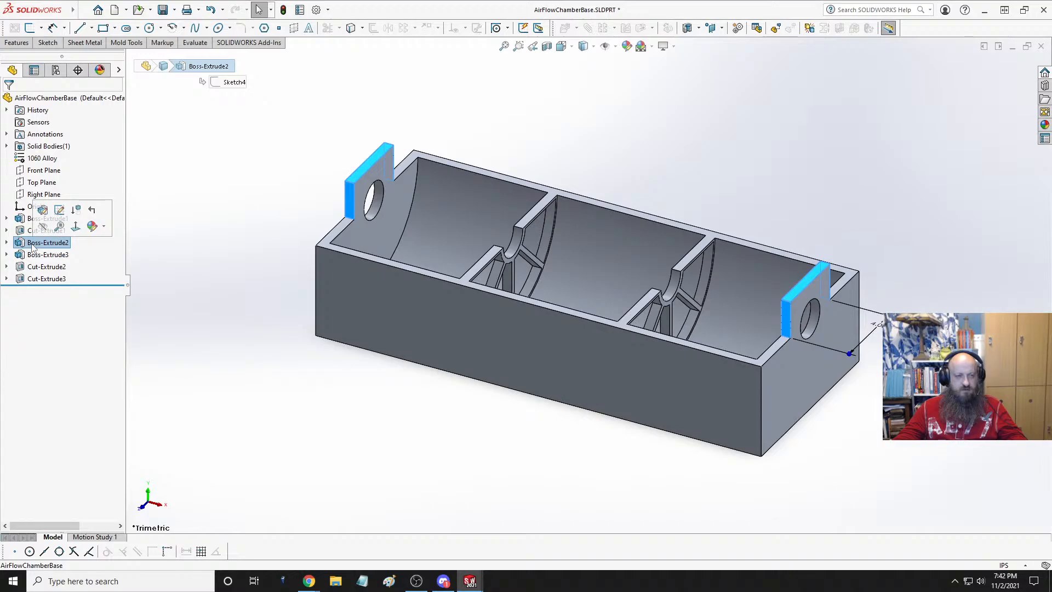
right_click(35, 246)
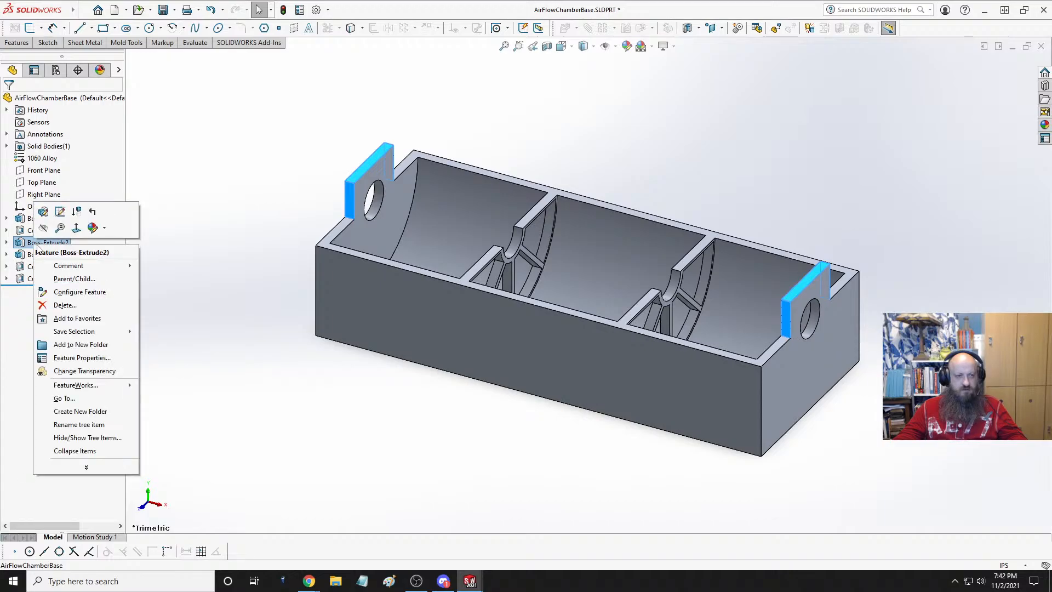
click(217, 273)
- Roll the model back to just after Boss-Extrude2 and delete that feature without deleting its child features
drag(84, 283, 86, 248)
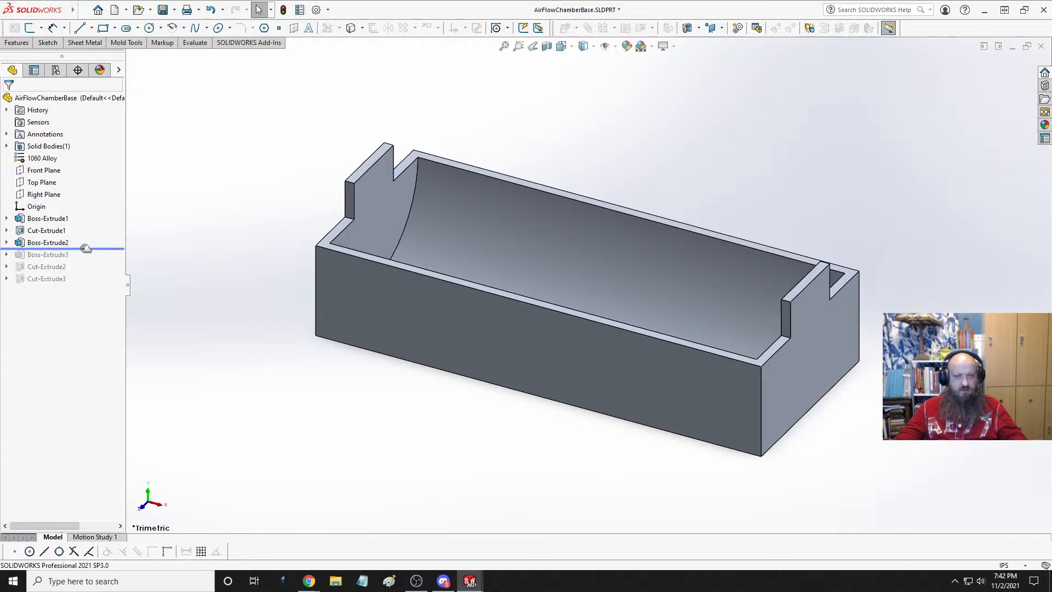
click(66, 243)
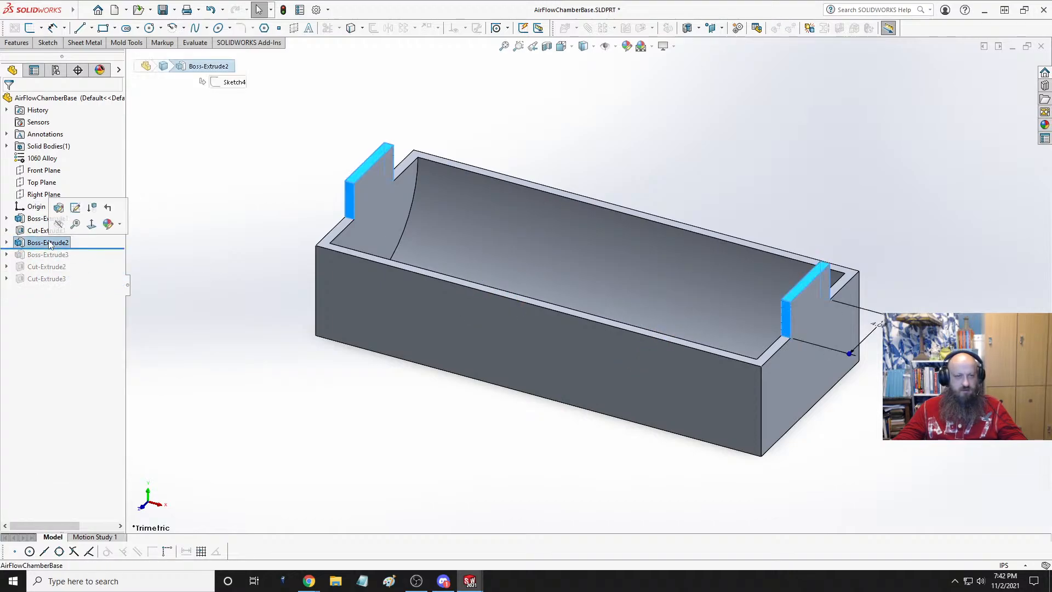
right_click(67, 244)
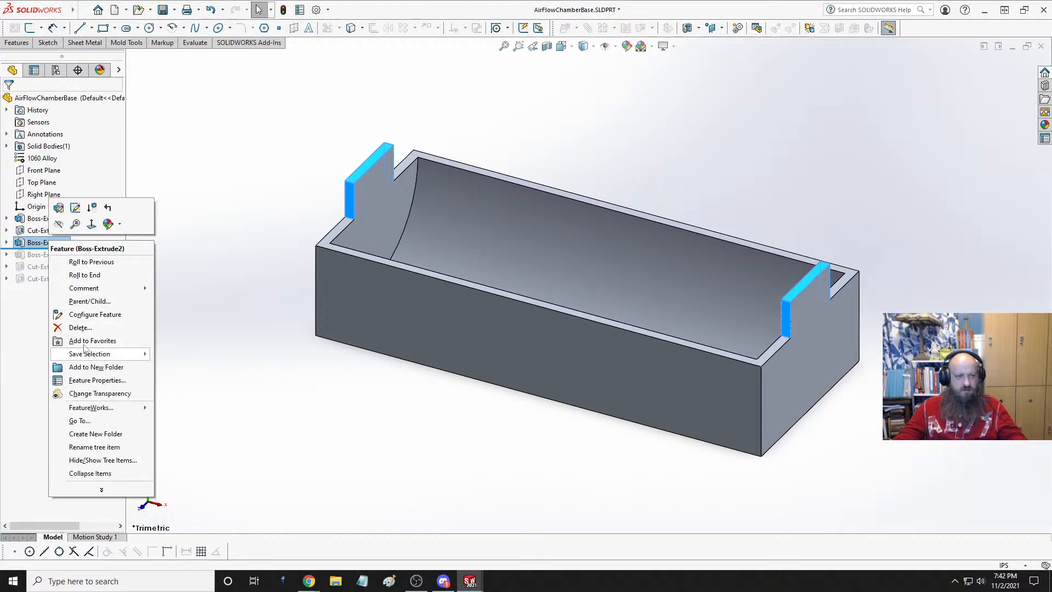
click(80, 327)
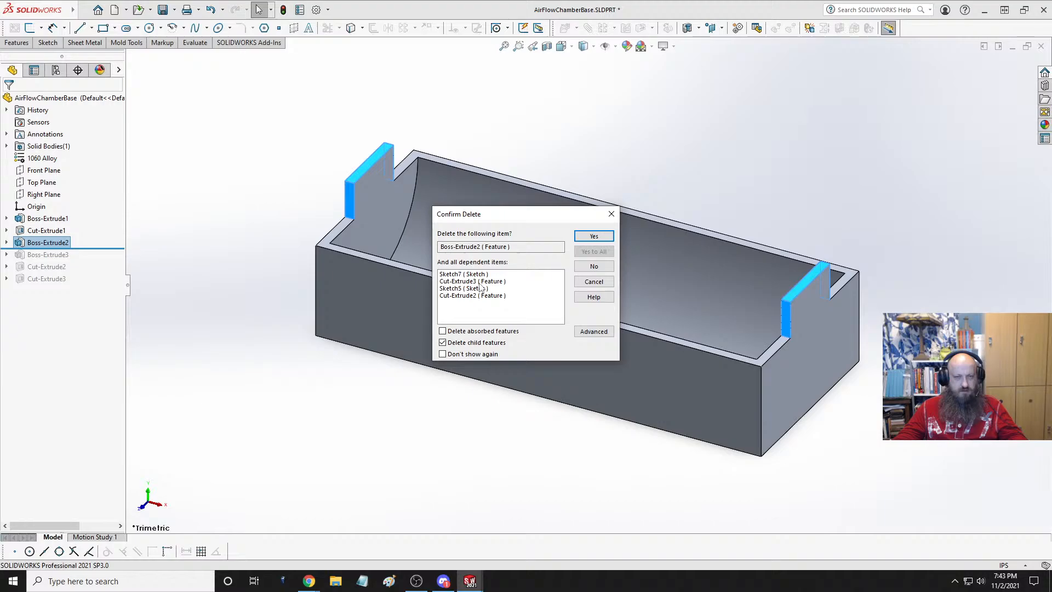
click(491, 342)
click(595, 237)
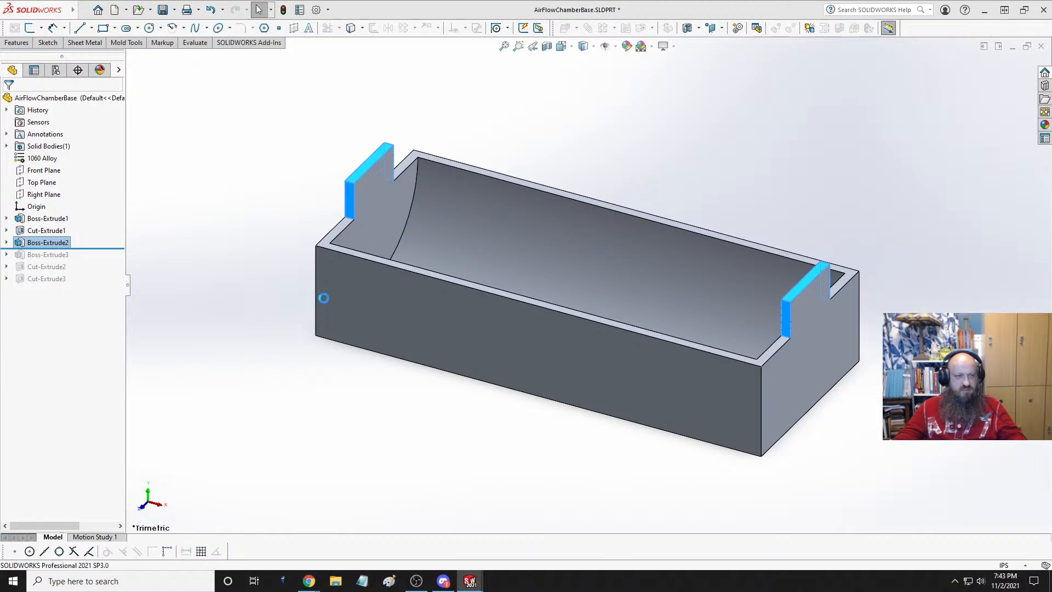
- Delete the leftover Sketch4 of the end tabs and roll the model forward past Cut-Extrude3
click(40, 243)
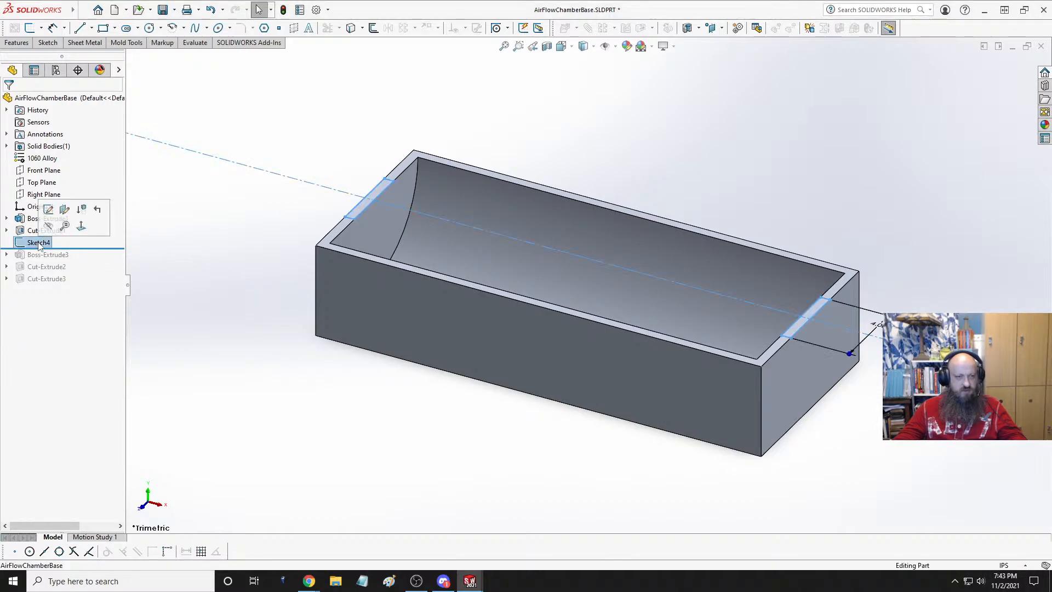
right_click(39, 243)
click(70, 342)
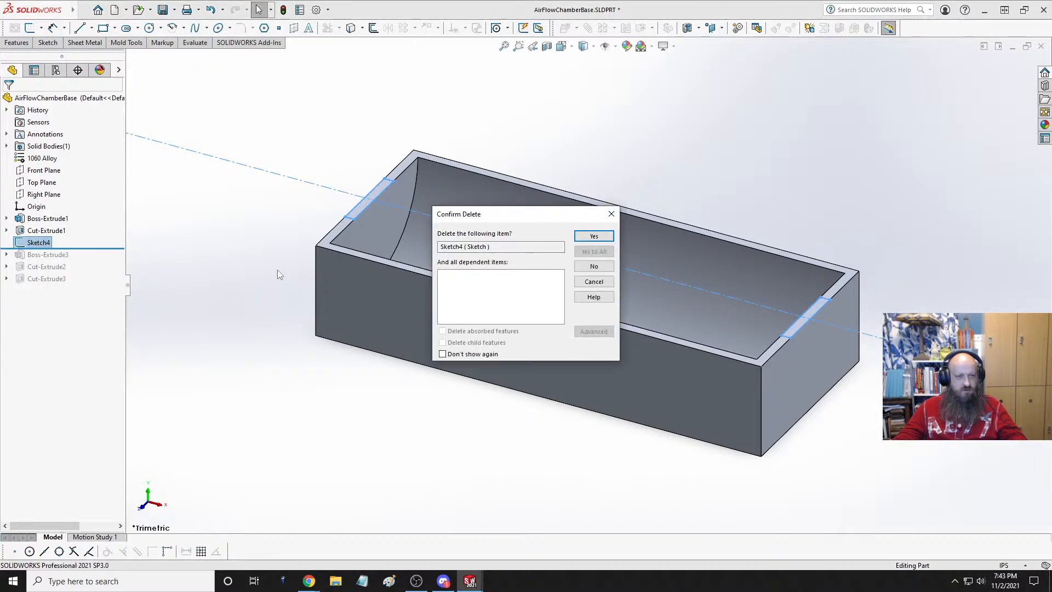
click(595, 237)
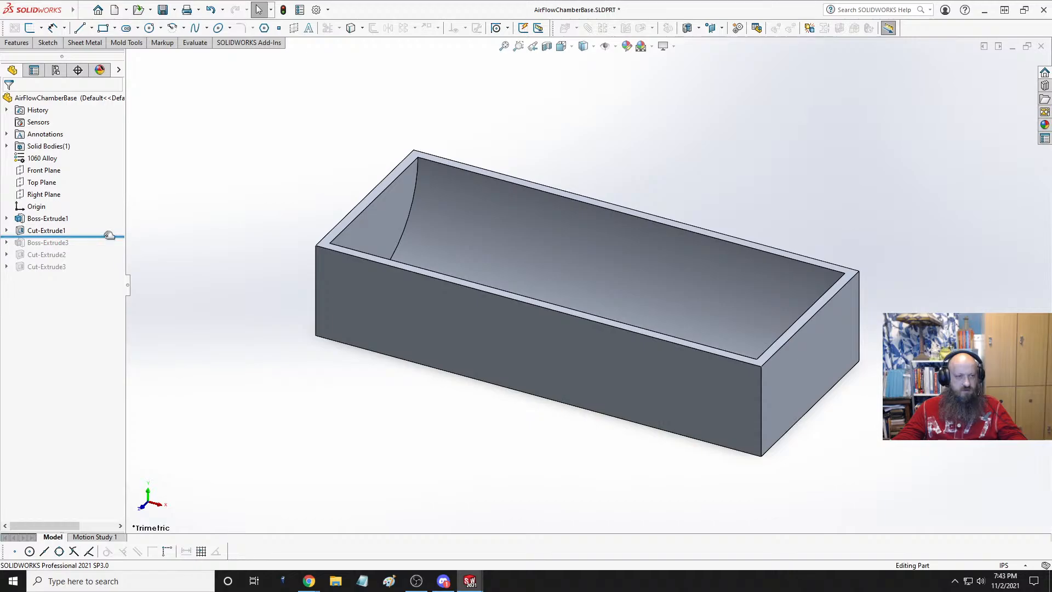
drag(108, 236, 104, 273)
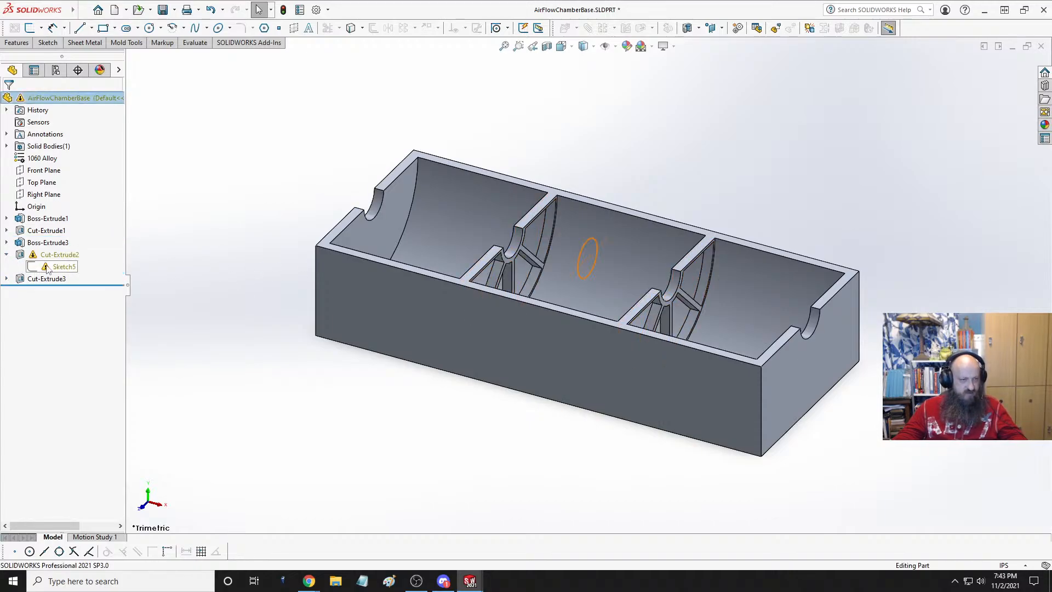
- In Cut-Extrude2's Sketch5, delete the dangling endpoint relation and stretch the construction line to about 3.9 in either side of centre
click(48, 269)
click(57, 231)
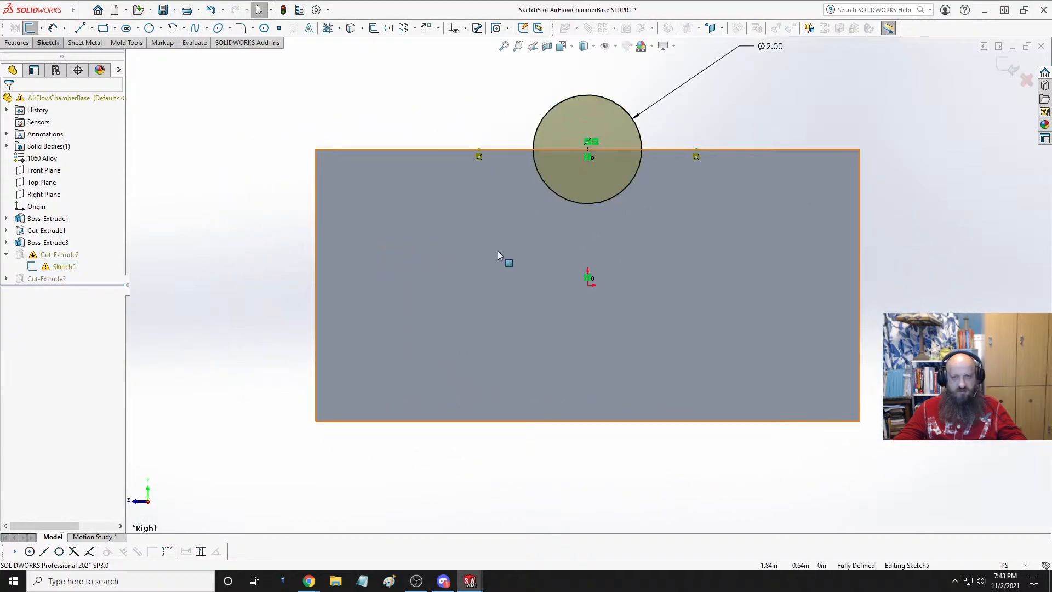
middle_drag(587, 249, 506, 199)
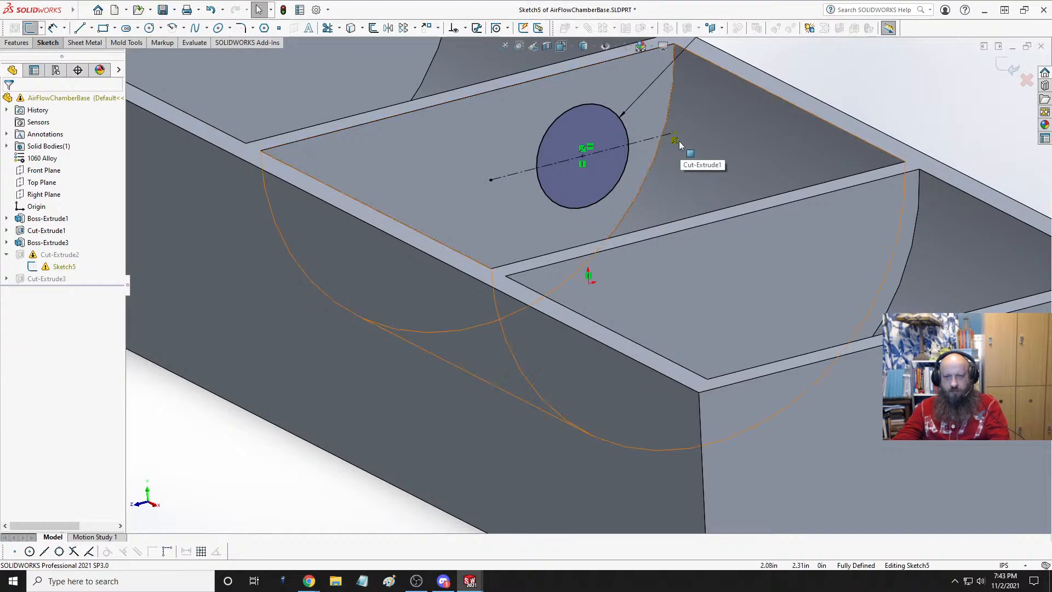
key(Delete)
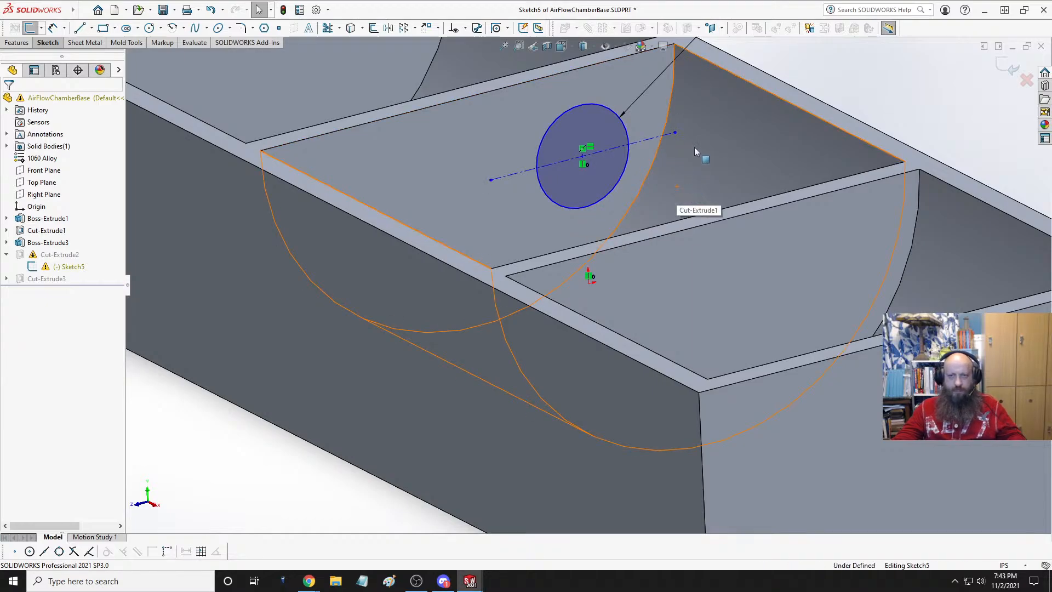
drag(677, 135, 764, 114)
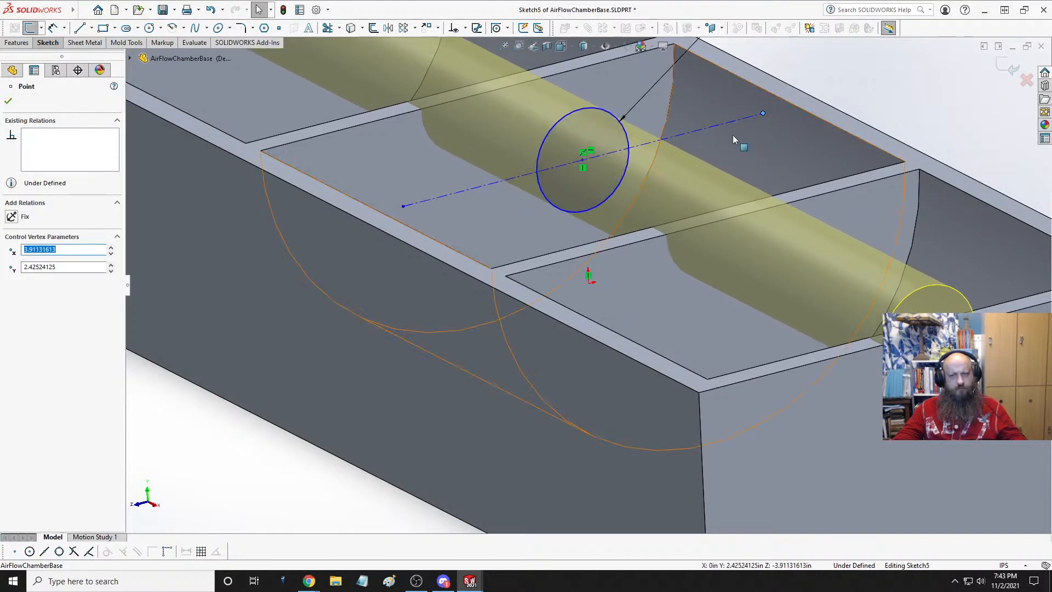
key(Escape)
key(f)
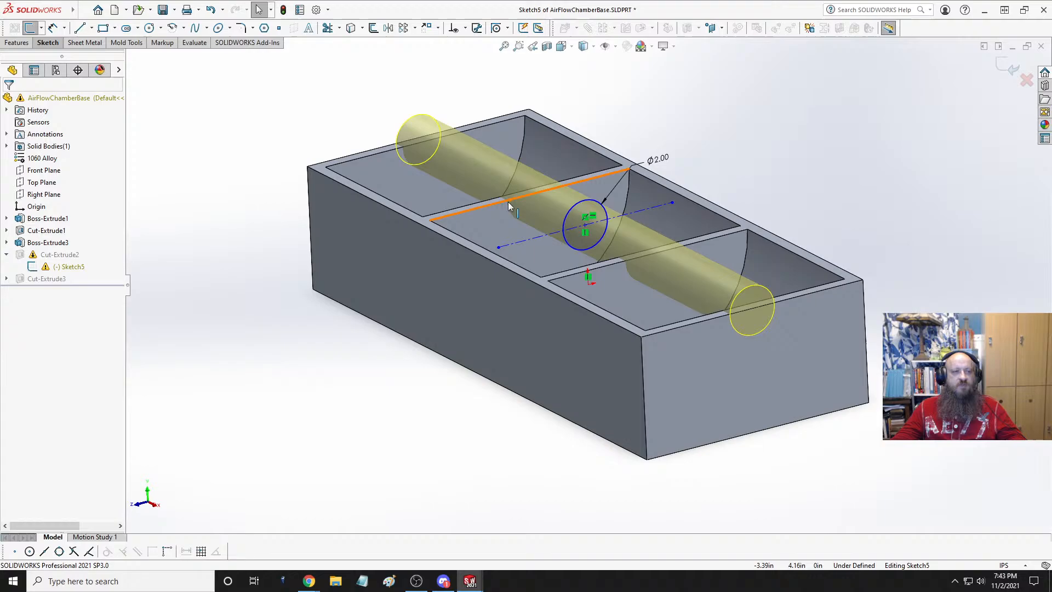
click(1001, 65)
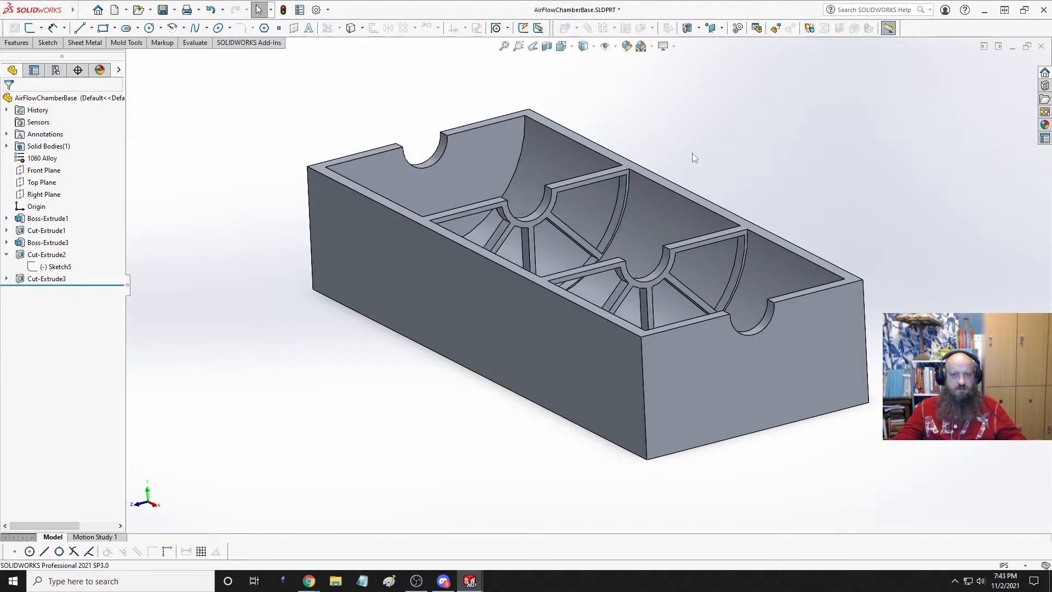
- Inspect Cut-Extrude3 and Cut-Extrude1, and show Sketch3 of Cut-Extrude1 in the model
click(48, 281)
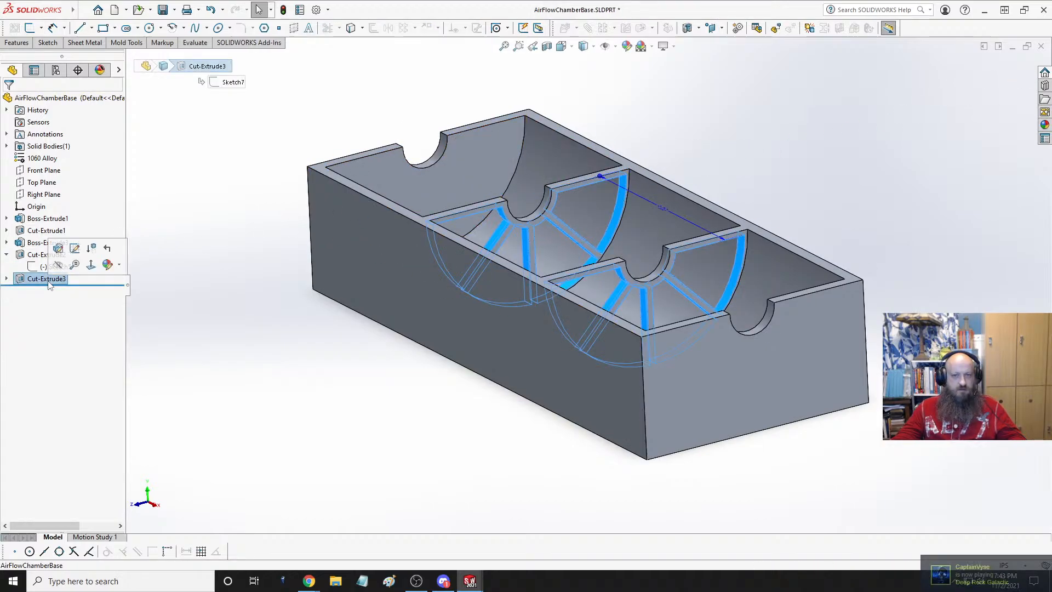
click(34, 232)
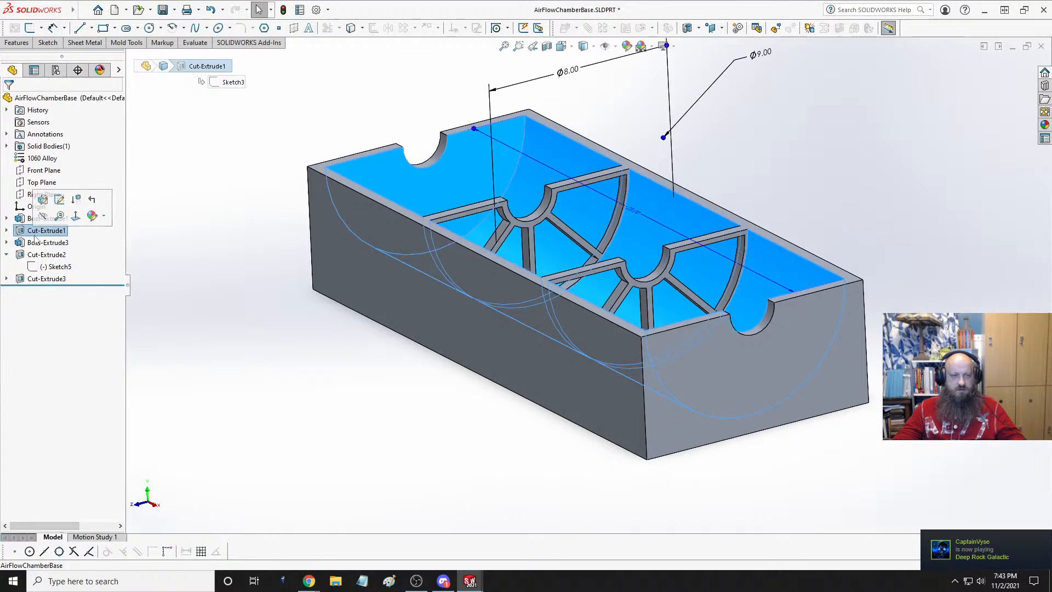
click(7, 230)
click(40, 244)
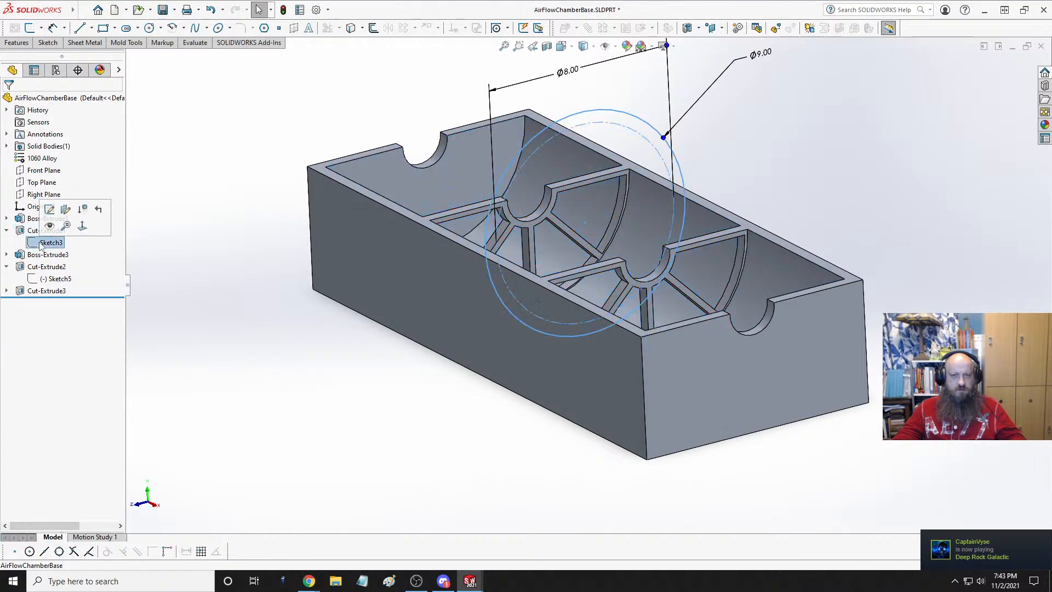
click(48, 227)
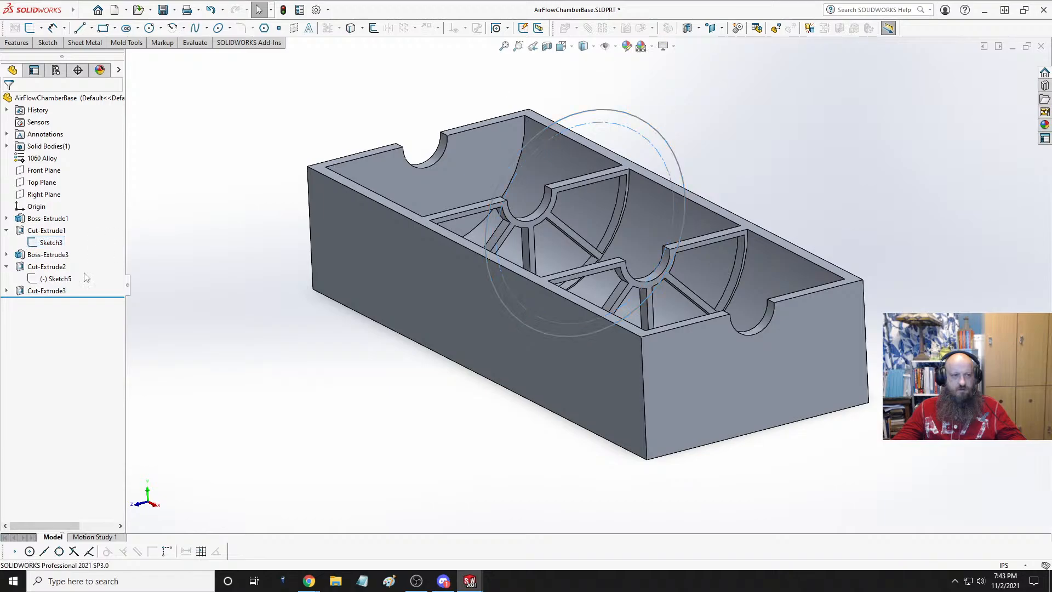
- In Cut-Extrude2's Sketch5, make the 2.00 in circle's centre concentric with the outer circle of Sketch3
click(50, 283)
click(61, 246)
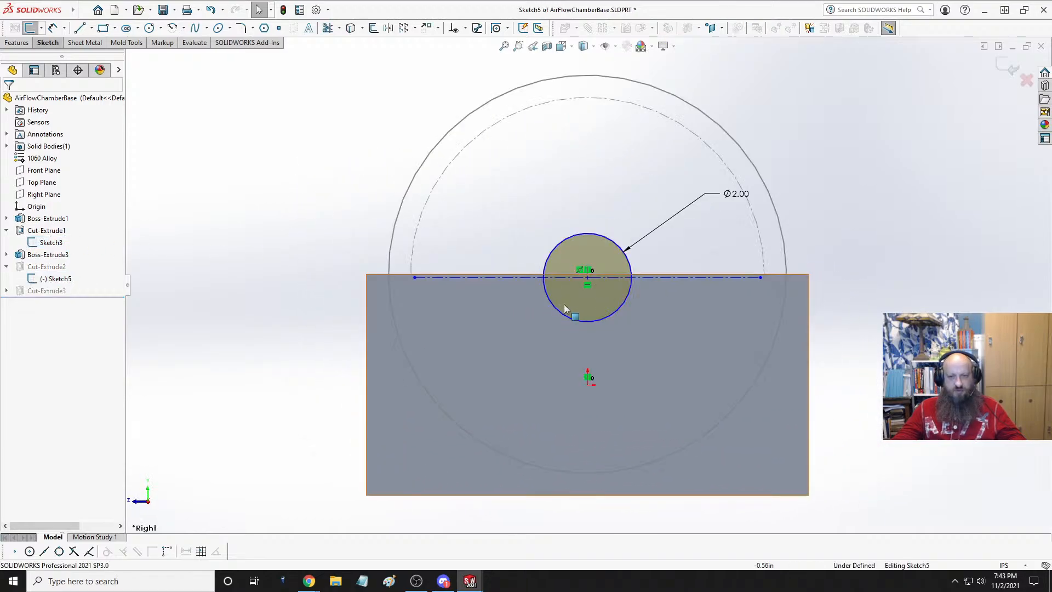
scroll(582, 299, down, 3)
mouse_move(565, 293)
middle_down()
mouse_move(596, 278)
mouse_move(594, 315)
middle_up()
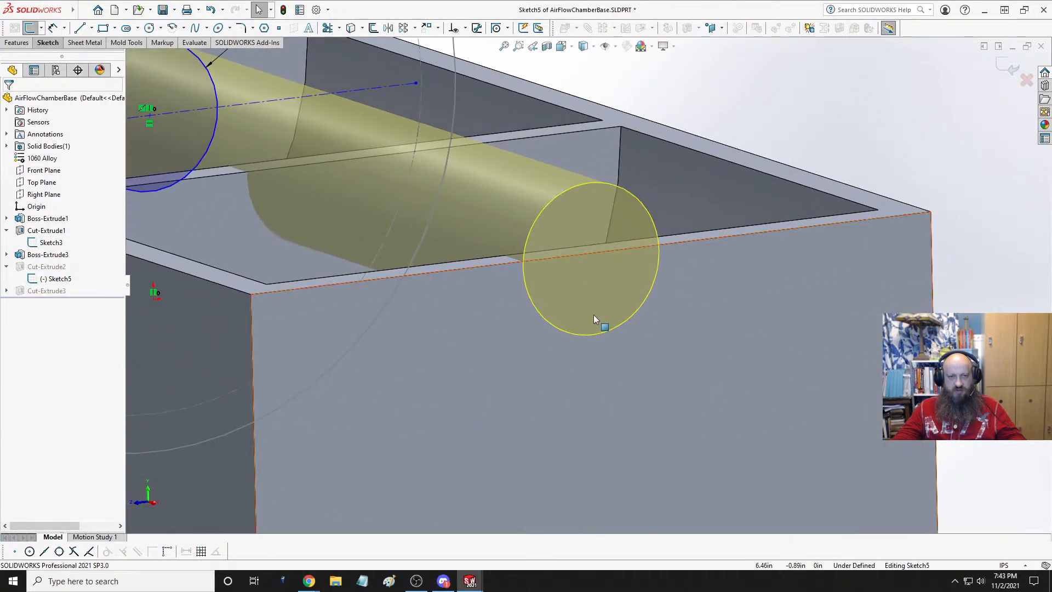
scroll(591, 312, up, 2)
scroll(362, 208, down, 2)
scroll(368, 202, up, 2)
scroll(526, 249, down, 2)
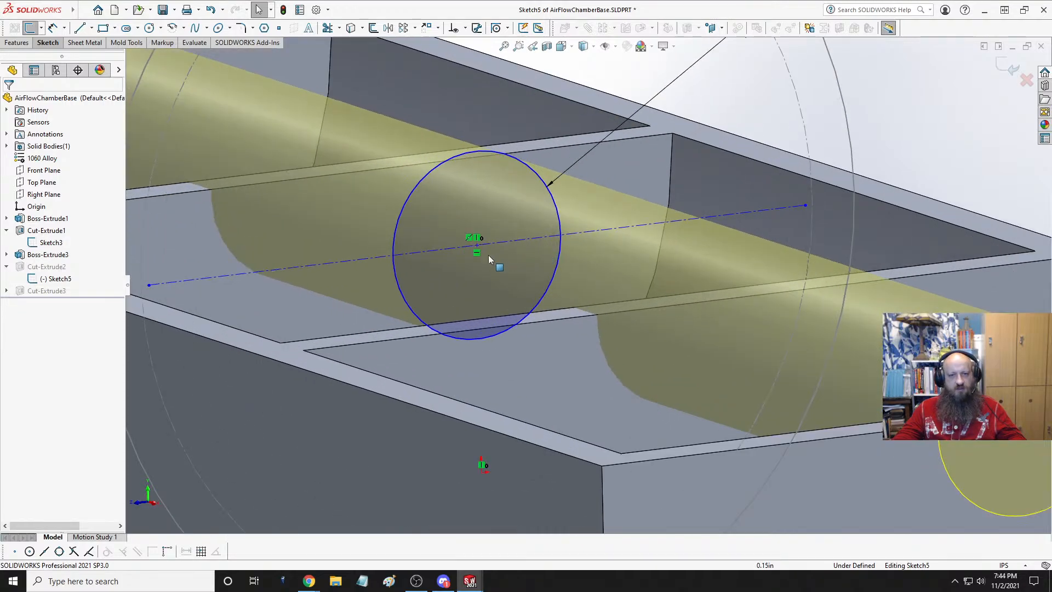
click(477, 244)
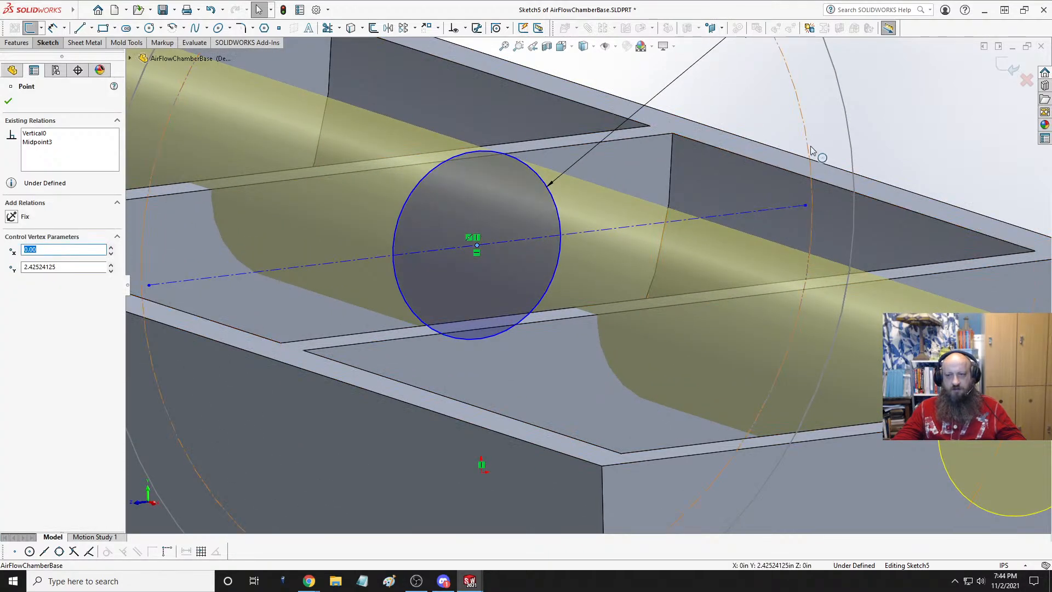
ctrl+click(849, 136)
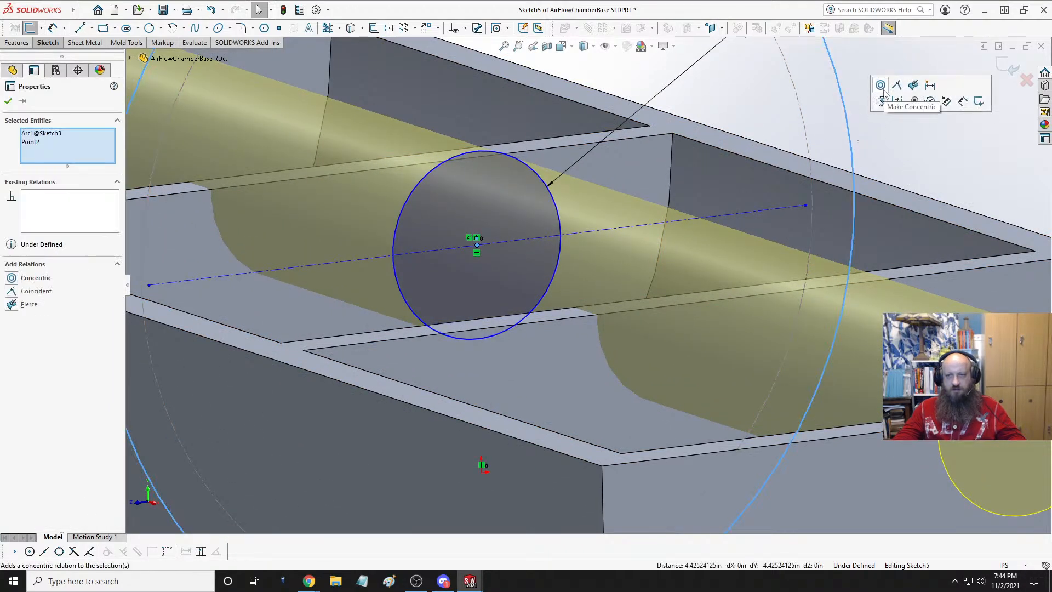
click(881, 86)
key(Escape)
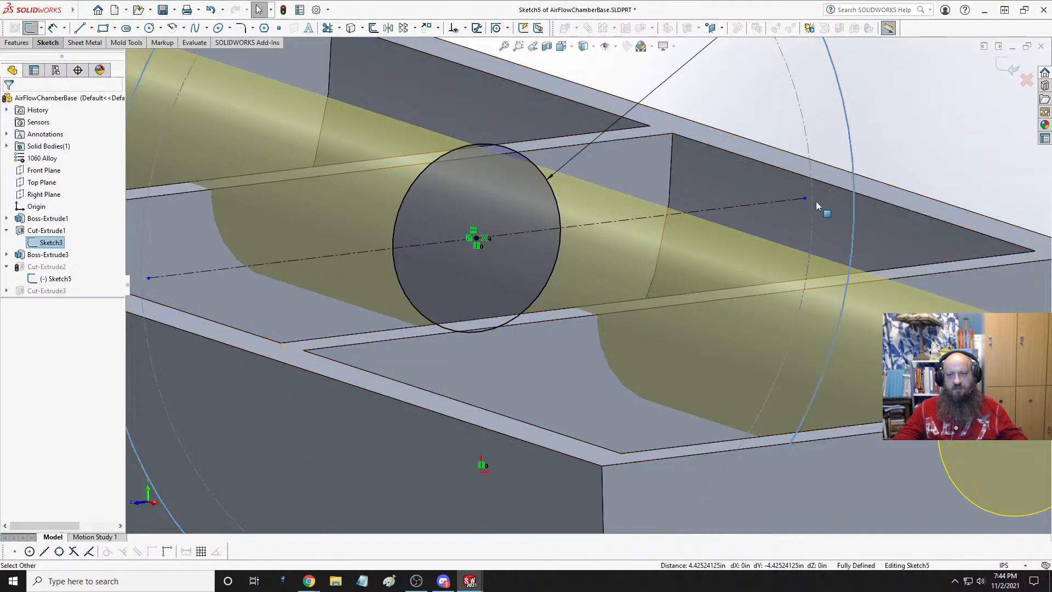
- Shorten Sketch5's construction line to about 1.8 in either side of centre and exit the sketch
click(805, 199)
drag(805, 199, 630, 235)
key(Escape)
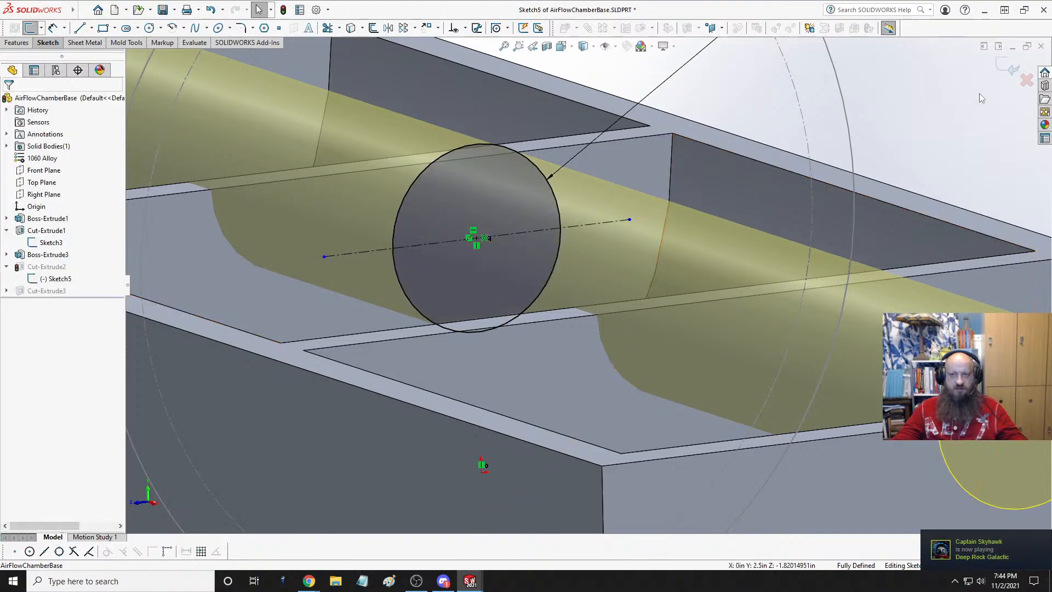
click(1001, 67)
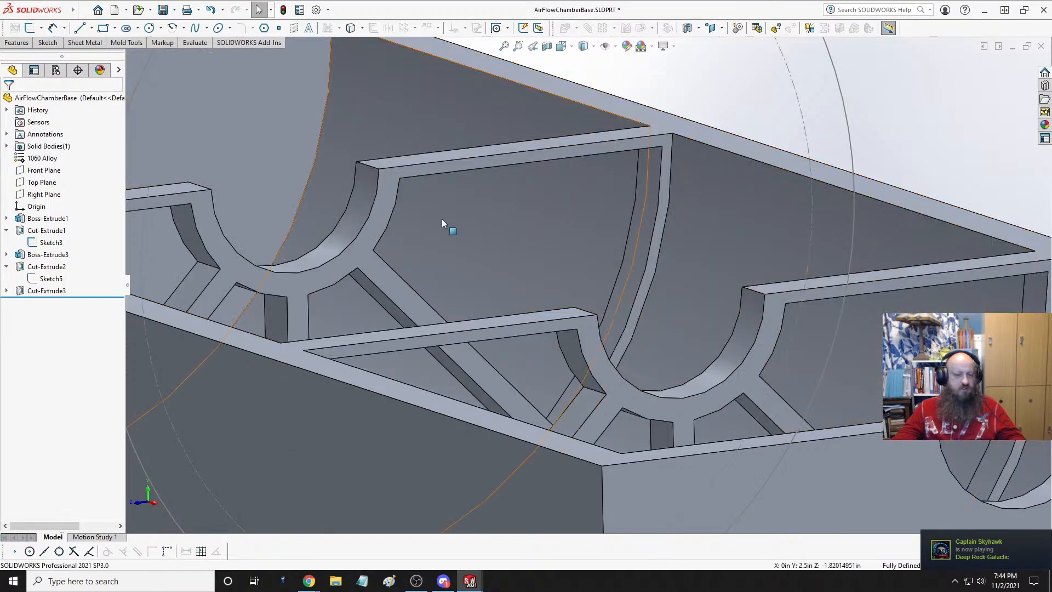
- Hide Sketch3 and set the part to the Trimetric view
click(51, 242)
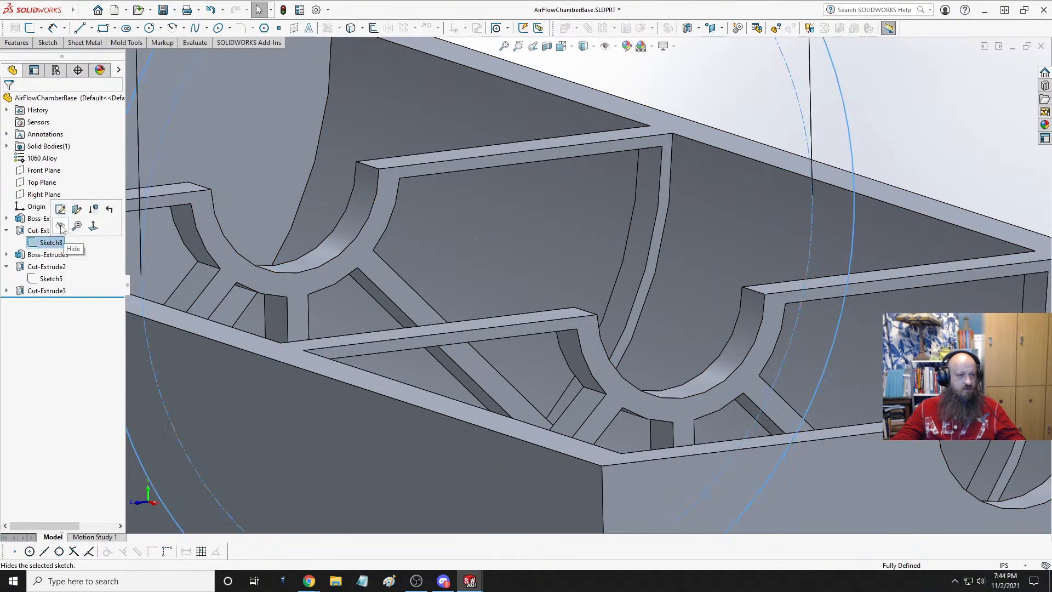
click(61, 226)
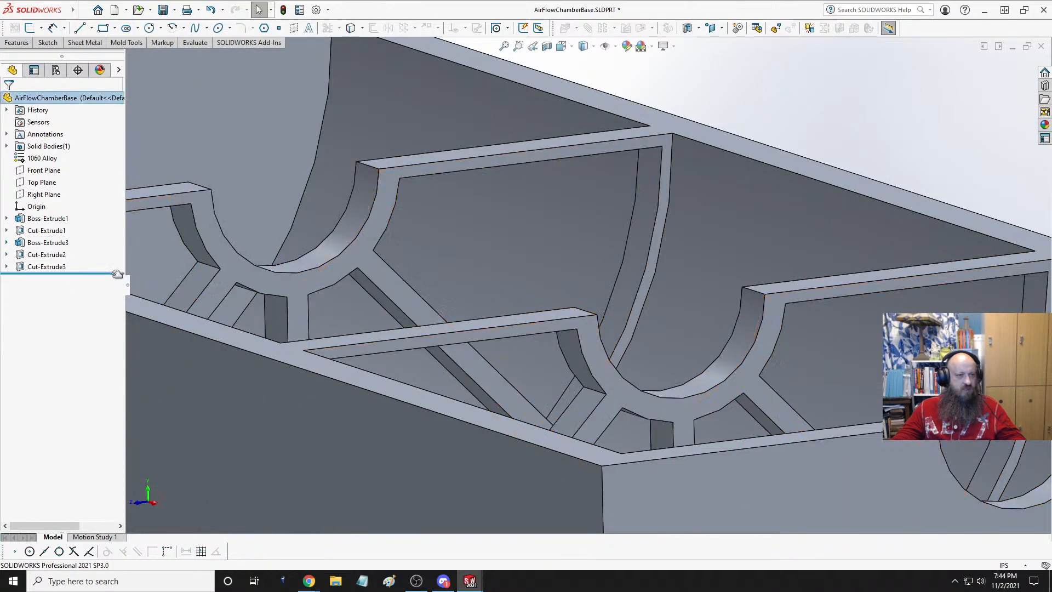
scroll(568, 313, up, 10)
middle_drag(568, 313, 596, 312)
scroll(596, 312, down, 6)
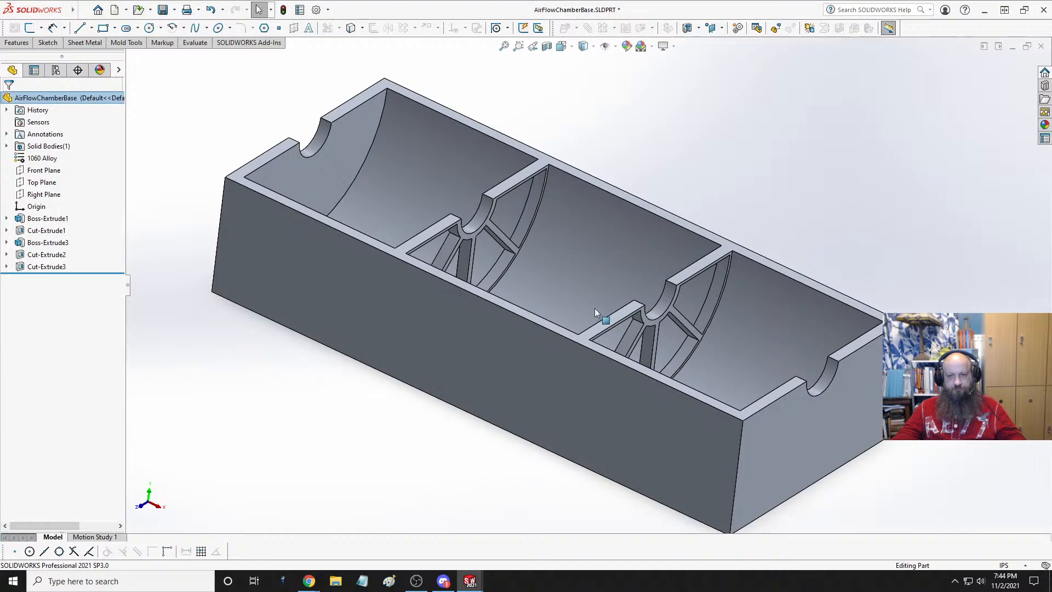
key(space)
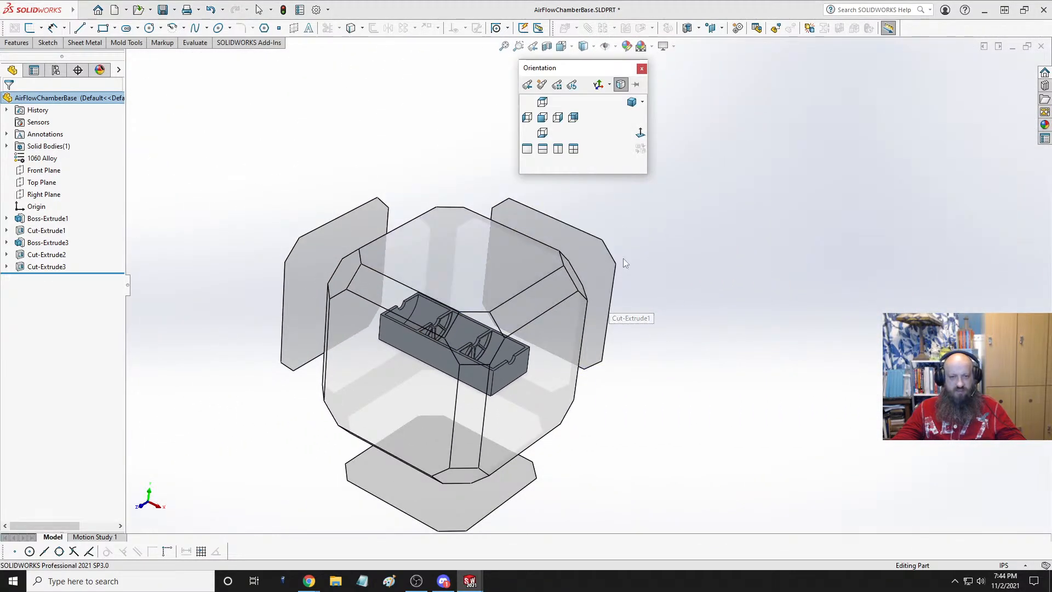
click(632, 103)
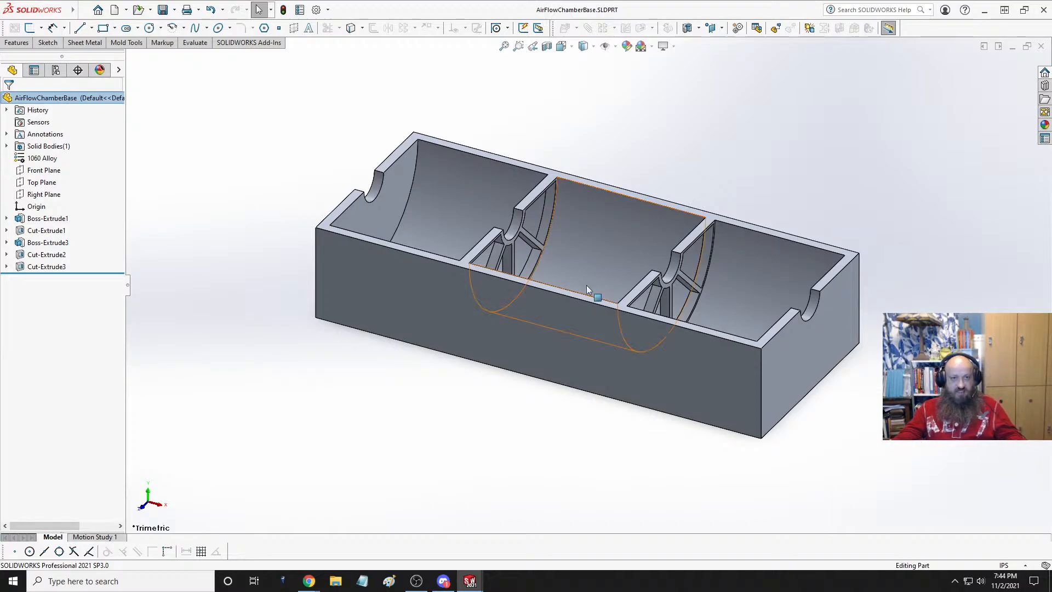
- Switch to the AirIntakeChamberSubAssy assembly and place a second copy of AirFlowChamberBase beyond the fixed one
key(ctrl+Tab)
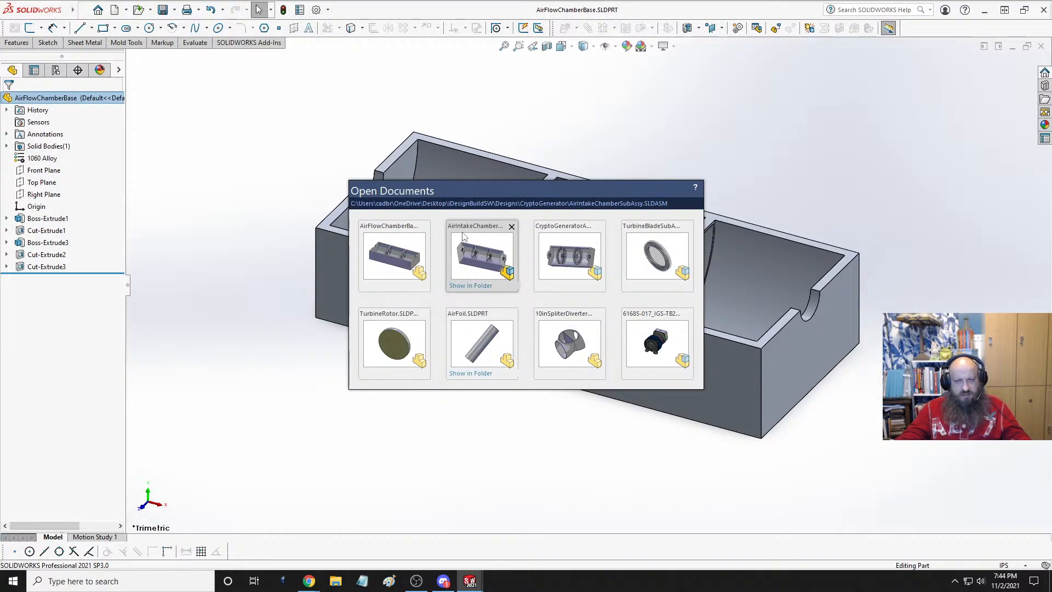
click(480, 268)
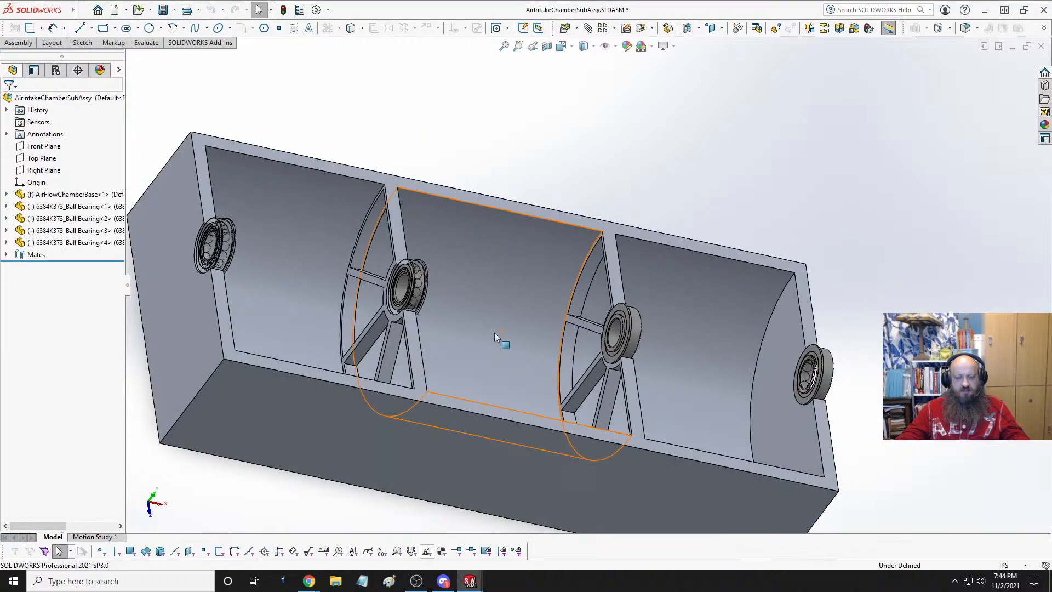
middle_drag(533, 351, 480, 328)
scroll(516, 339, up, 4)
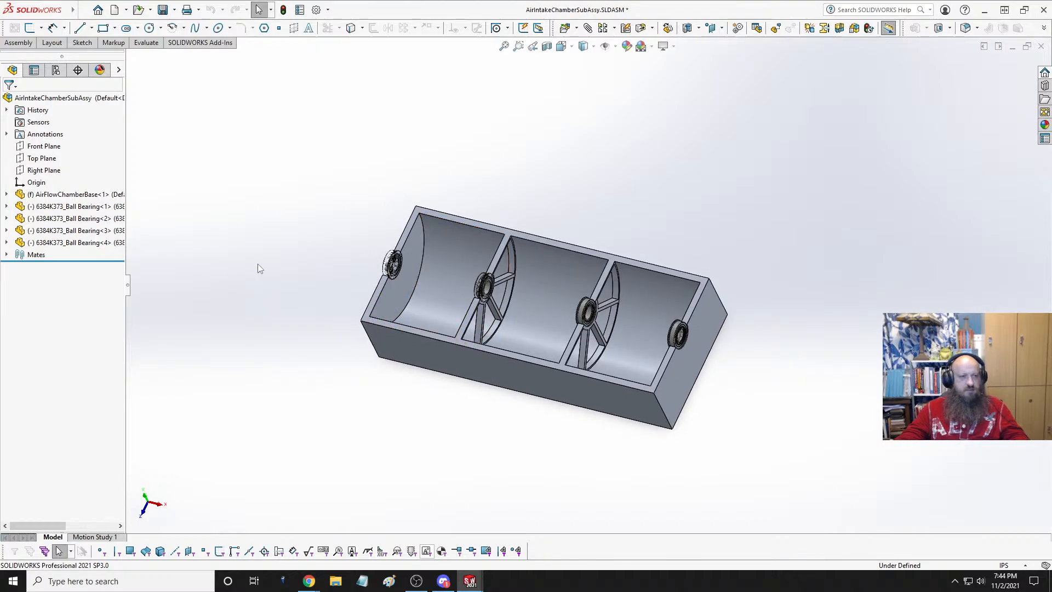
drag(66, 194, 448, 198)
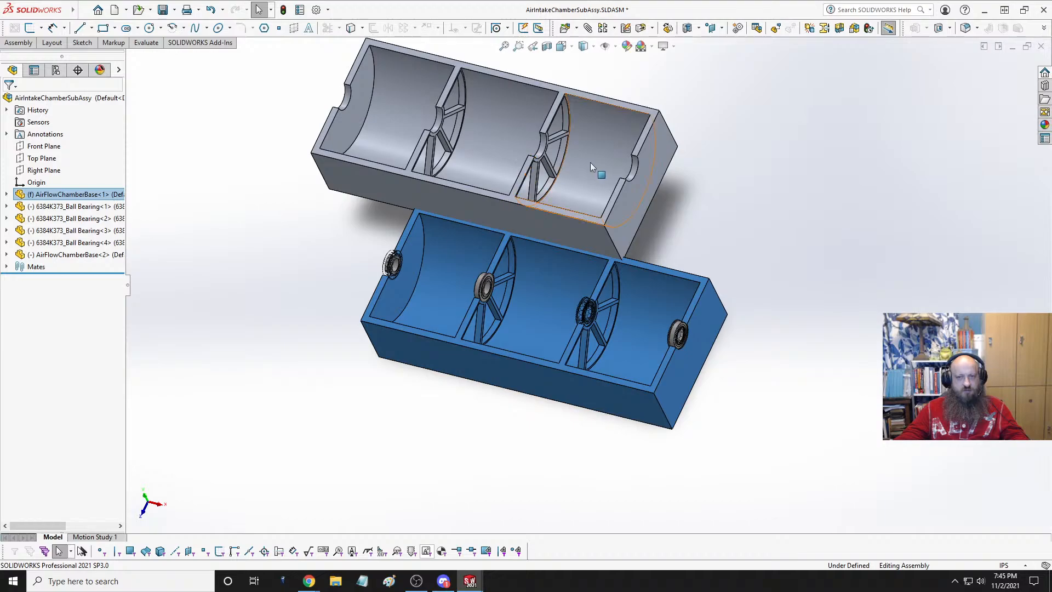
- Turn the second base over and mate its end shaft cutout concentric with the matching cutout of the fixed base
middle_drag(570, 181, 571, 152)
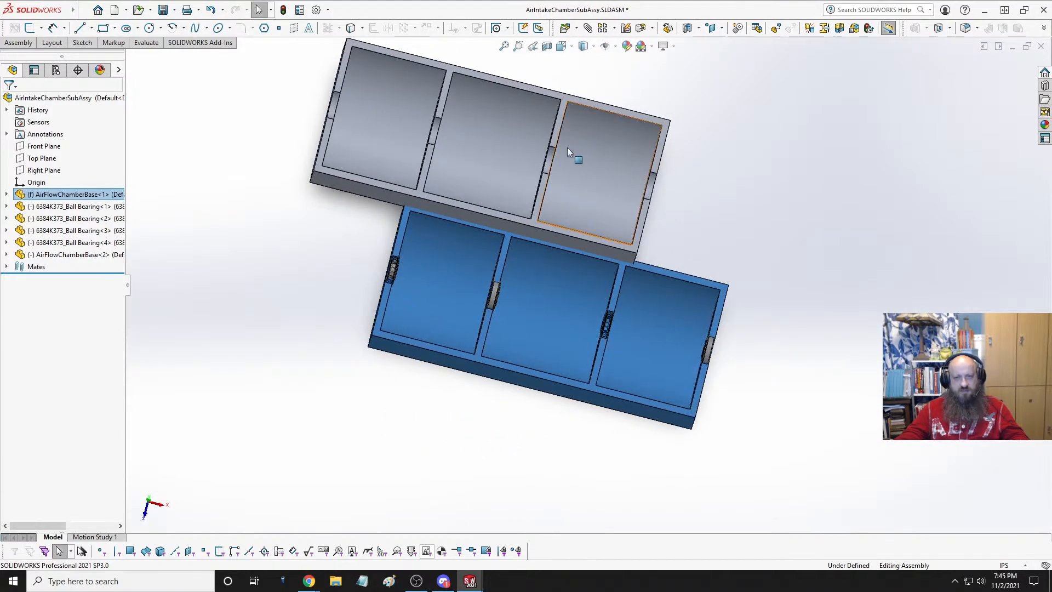
mouse_move(569, 153)
right_down()
mouse_move(382, 153)
mouse_move(590, 102)
mouse_move(580, 242)
mouse_move(577, 142)
right_up()
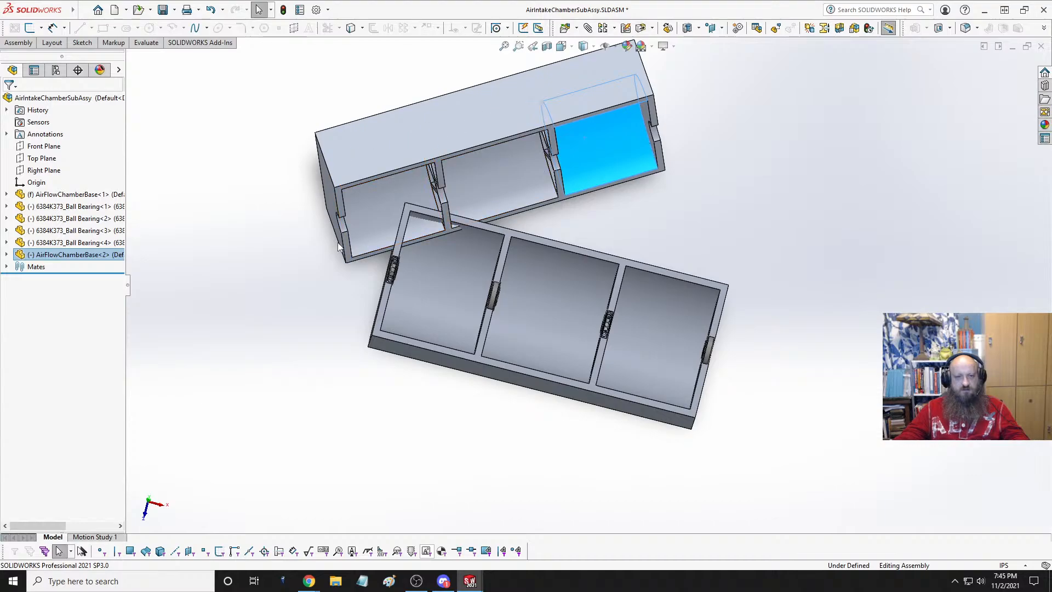
scroll(384, 239, down, 8)
click(407, 233)
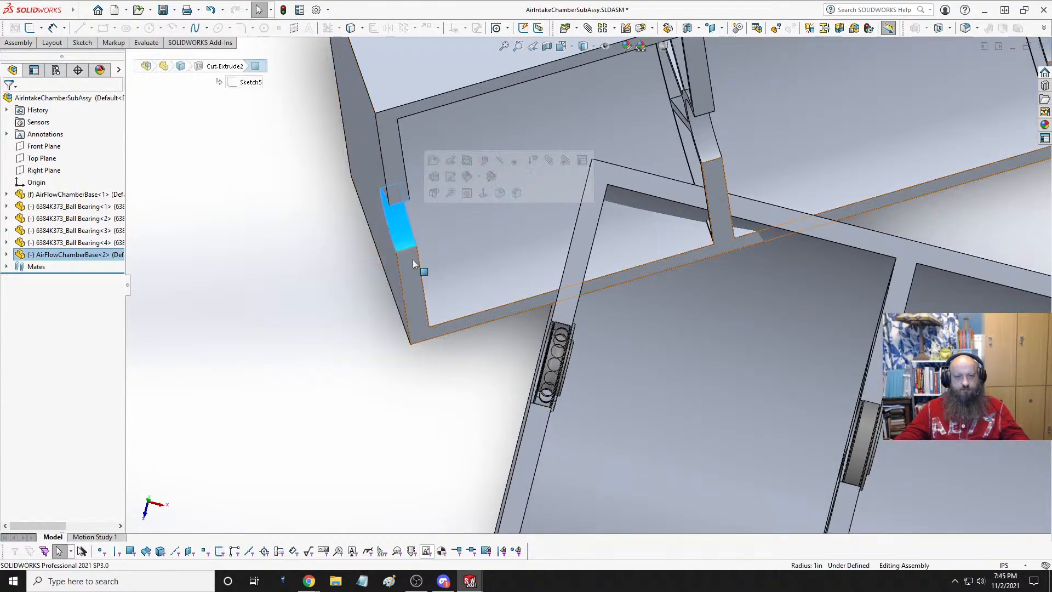
scroll(540, 390, down, 3)
middle_drag(606, 371, 647, 350)
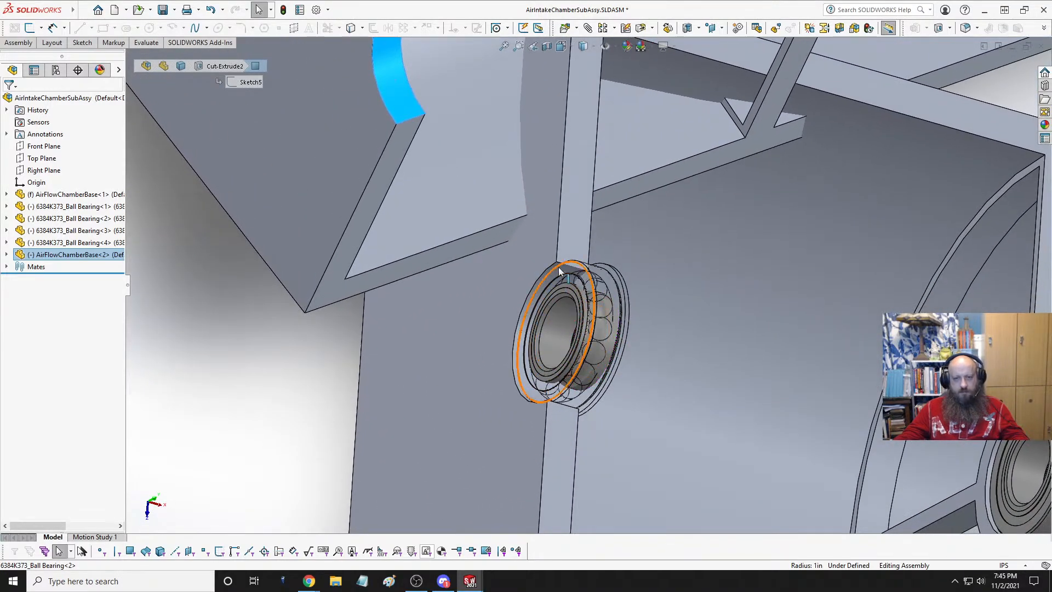
scroll(540, 303, down, 4)
scroll(539, 303, down, 3)
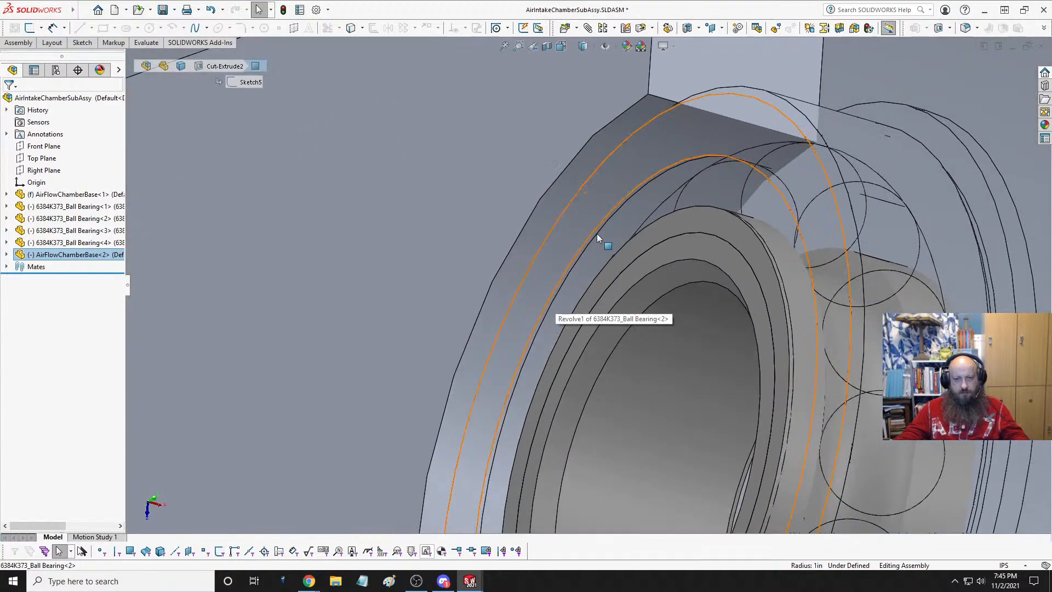
ctrl+click(592, 154)
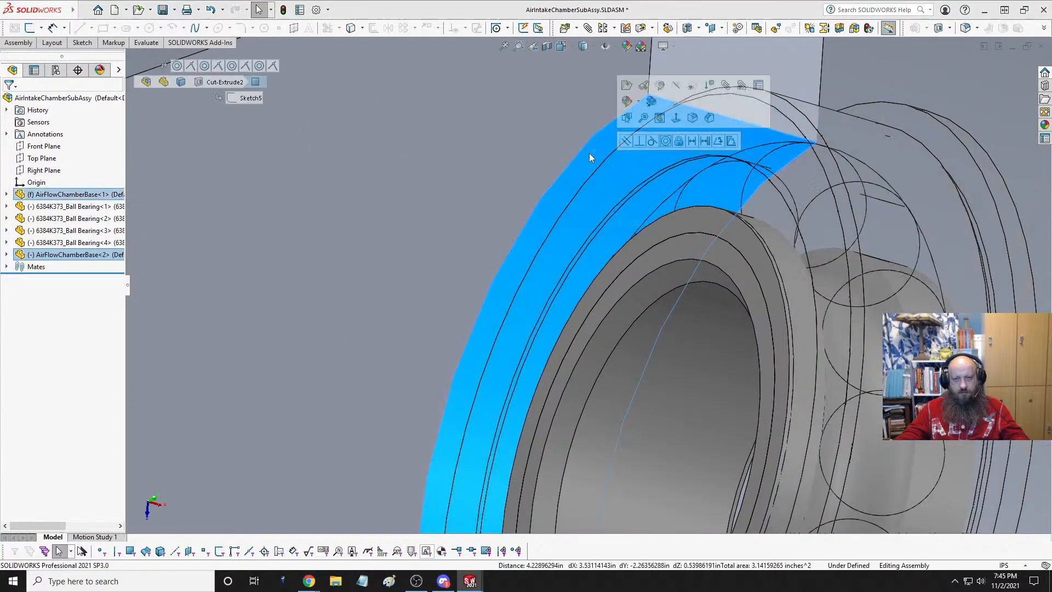
click(547, 219)
- Swing the second base about the shaft axis until it closes over the fixed base, and examine the gap between them
scroll(546, 219, up, 7)
scroll(547, 218, up, 5)
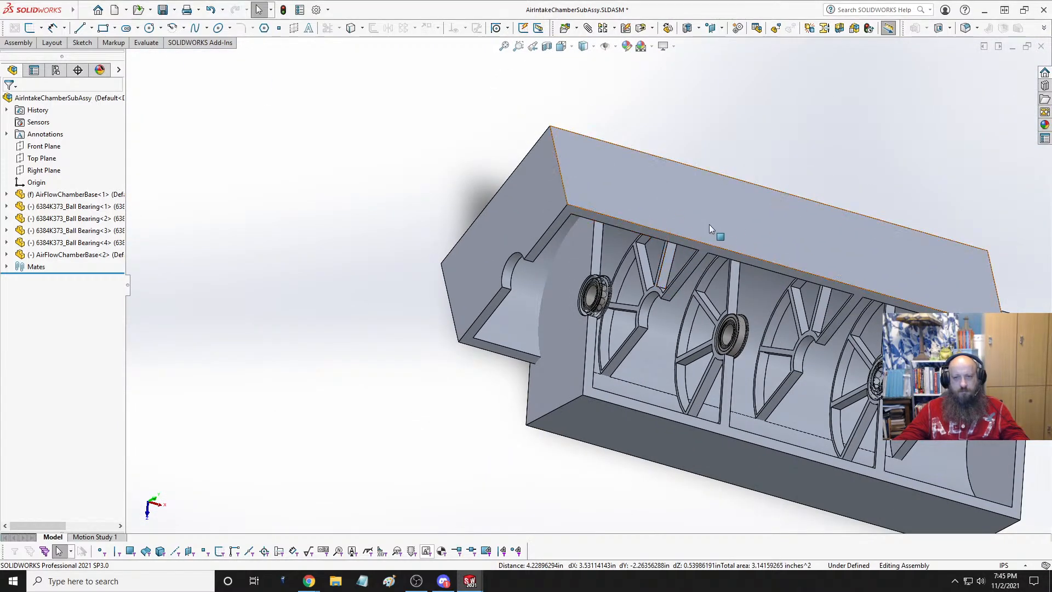
drag(710, 225, 775, 441)
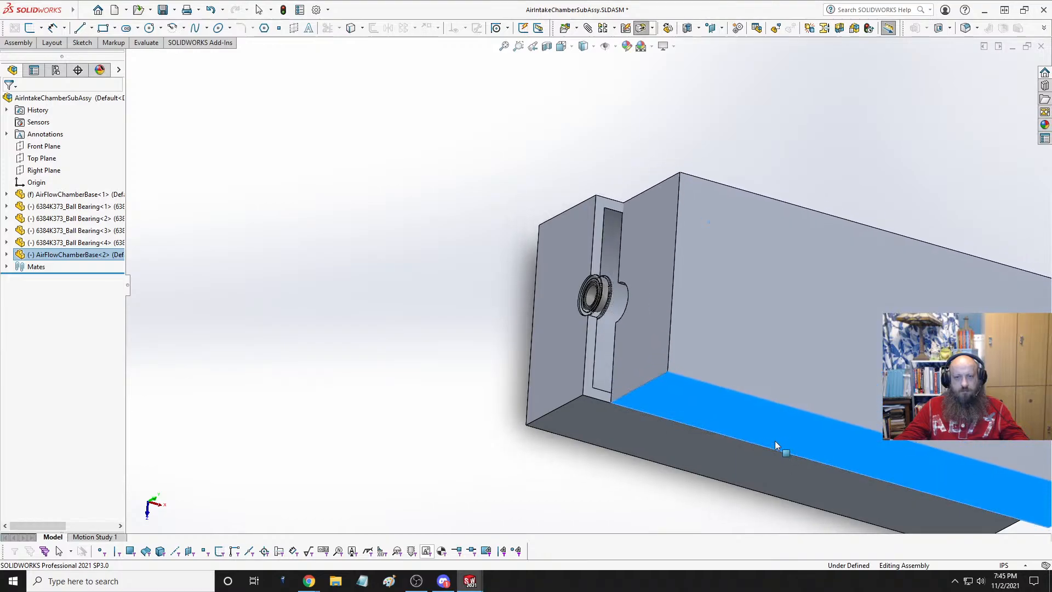
middle_drag(775, 441, 728, 356)
scroll(831, 290, down, 8)
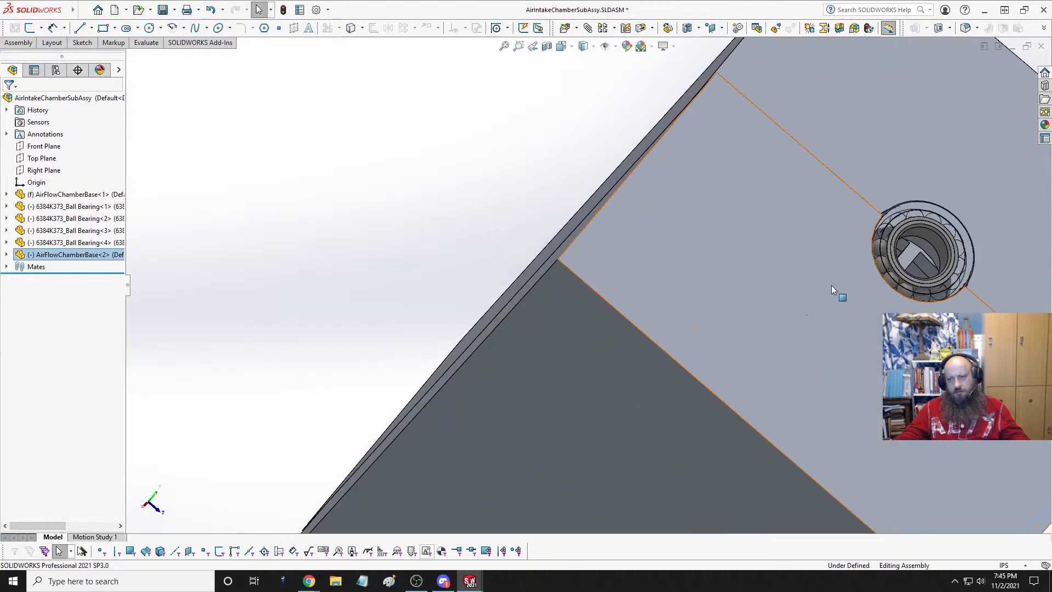
scroll(774, 310, up, 5)
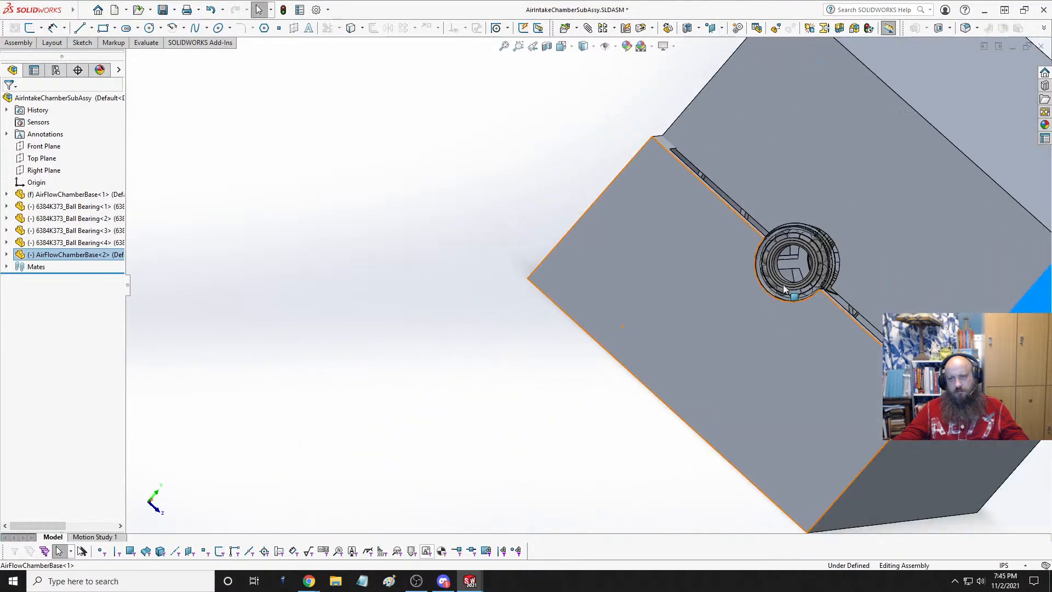
scroll(593, 177, down, 6)
middle_drag(589, 177, 587, 188)
scroll(667, 163, down, 5)
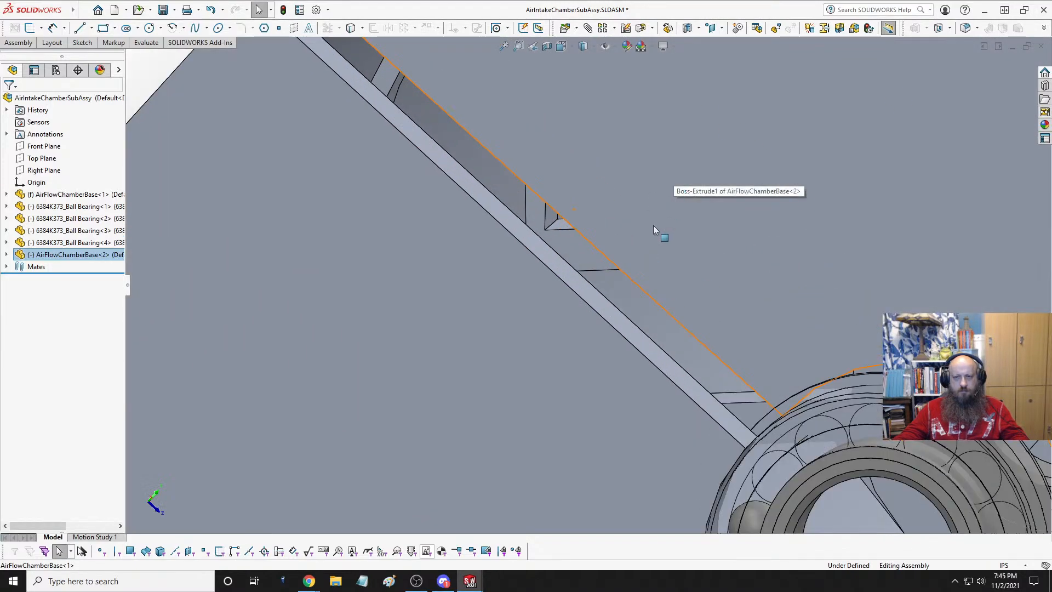
- Mate the open rim face of the second base to the rim face of the fixed base
middle_drag(638, 249, 411, 231)
click(466, 153)
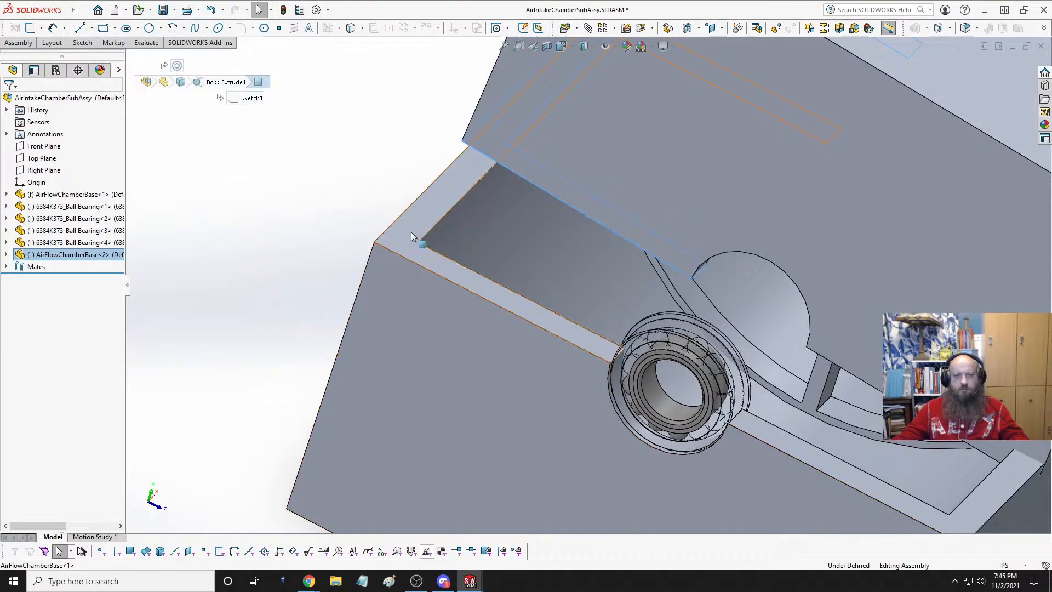
click(411, 232)
click(443, 224)
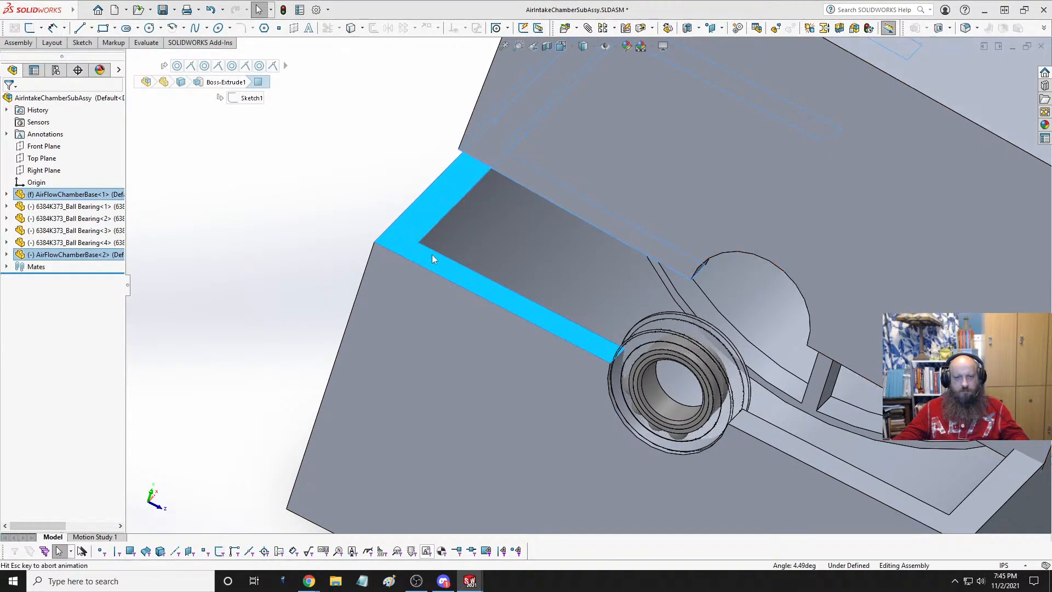
click(575, 222)
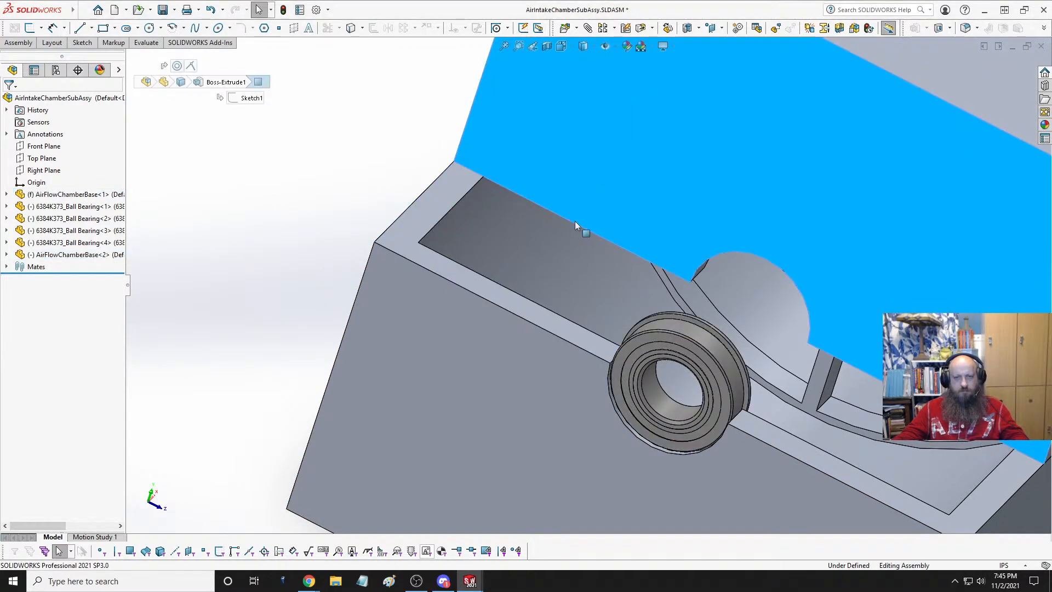
ctrl+click(459, 329)
key(Escape)
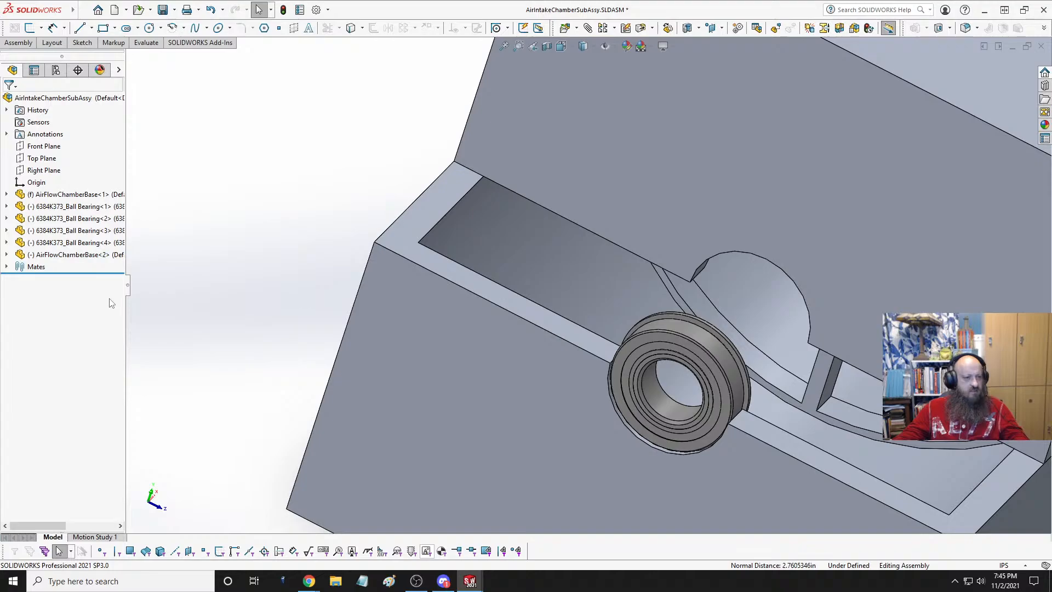
- Mate the Right Plane of the second base coincident with the Right Plane of the fixed base
click(6, 254)
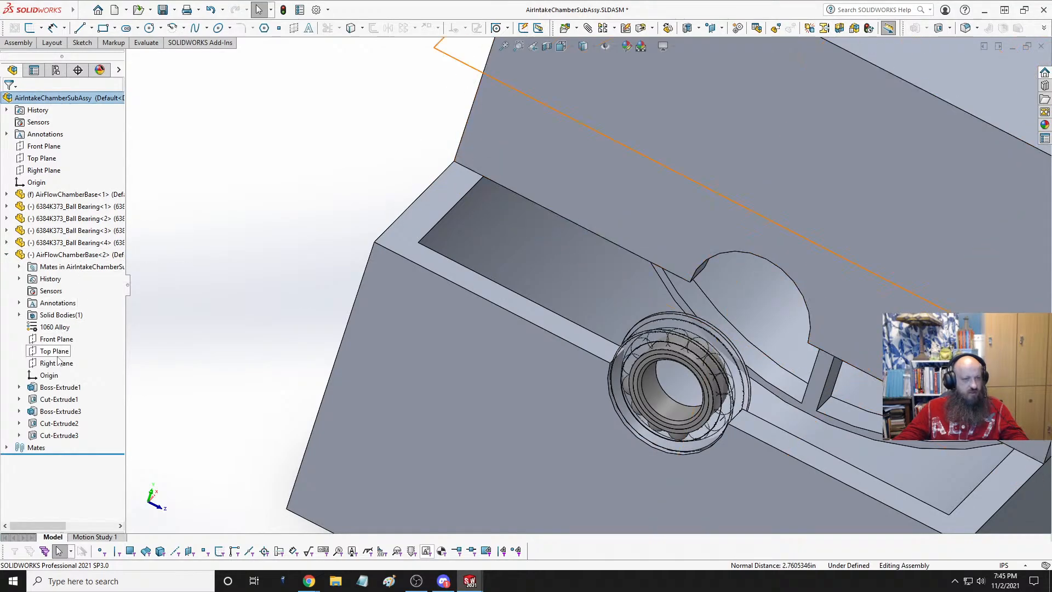
key(f)
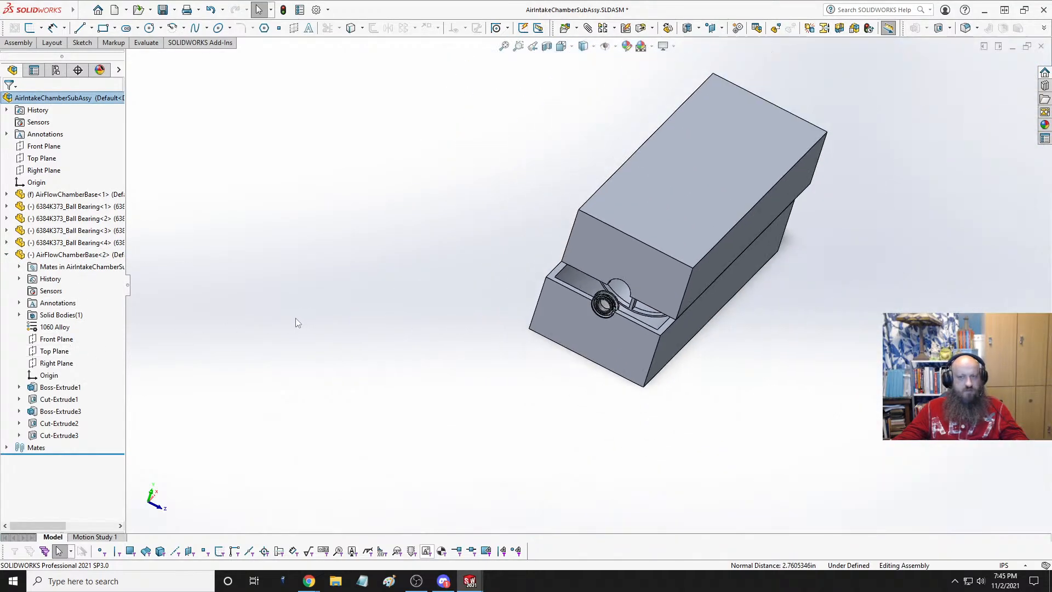
click(56, 364)
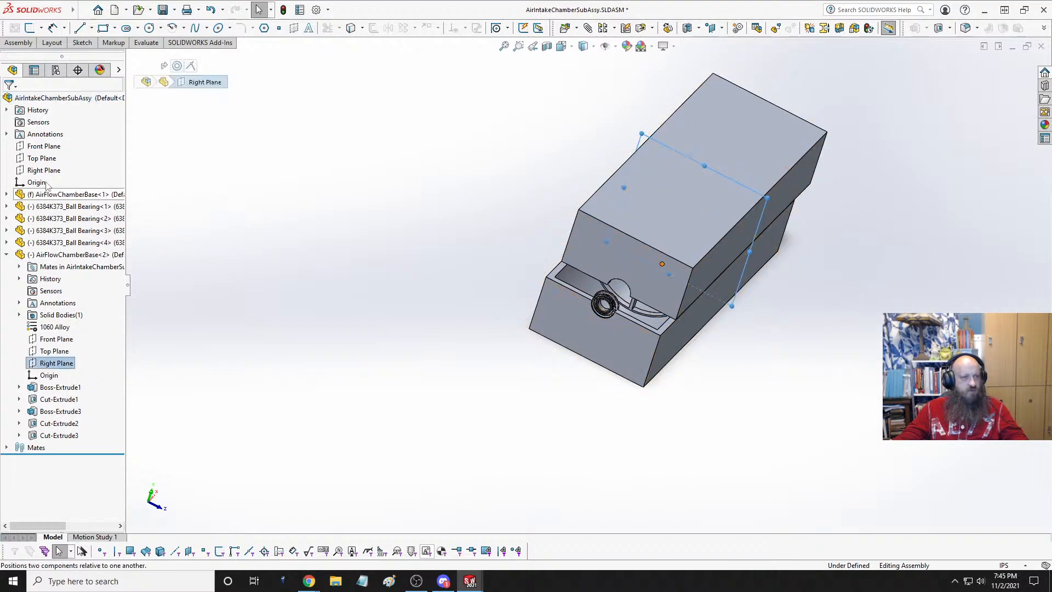
click(6, 194)
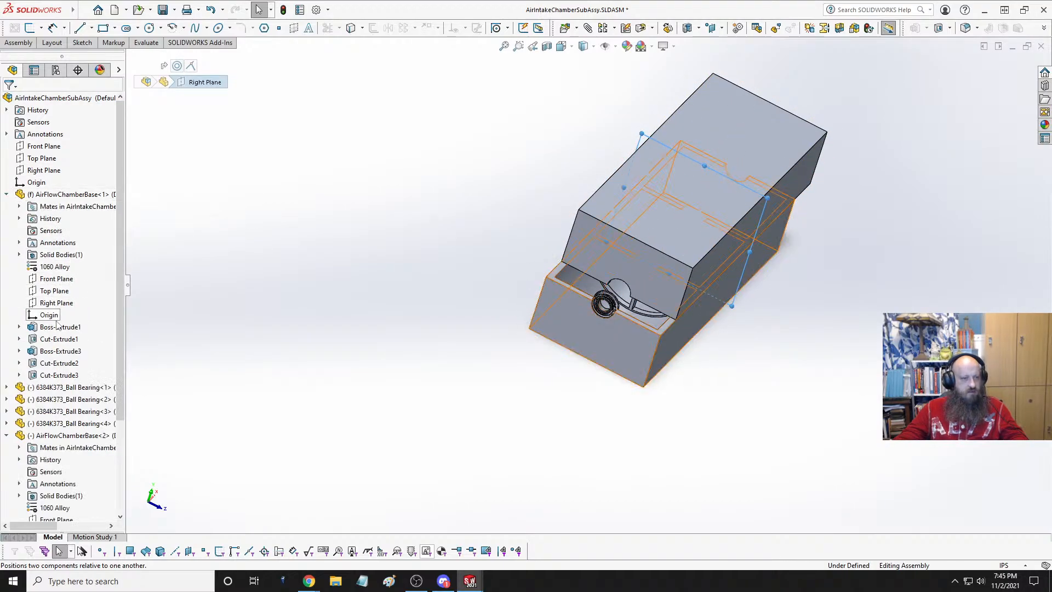
ctrl+click(60, 303)
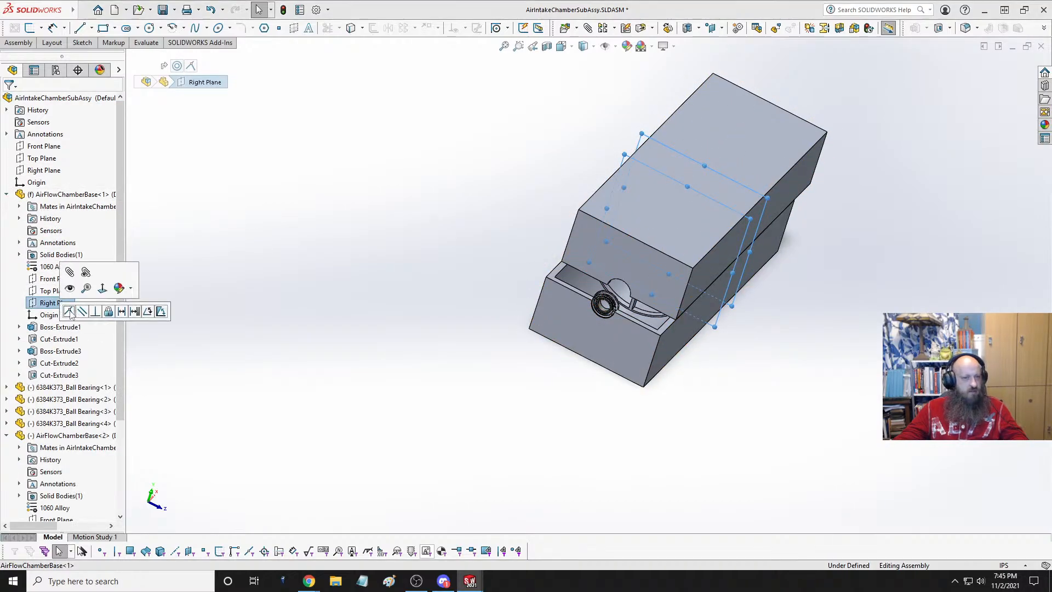
click(68, 311)
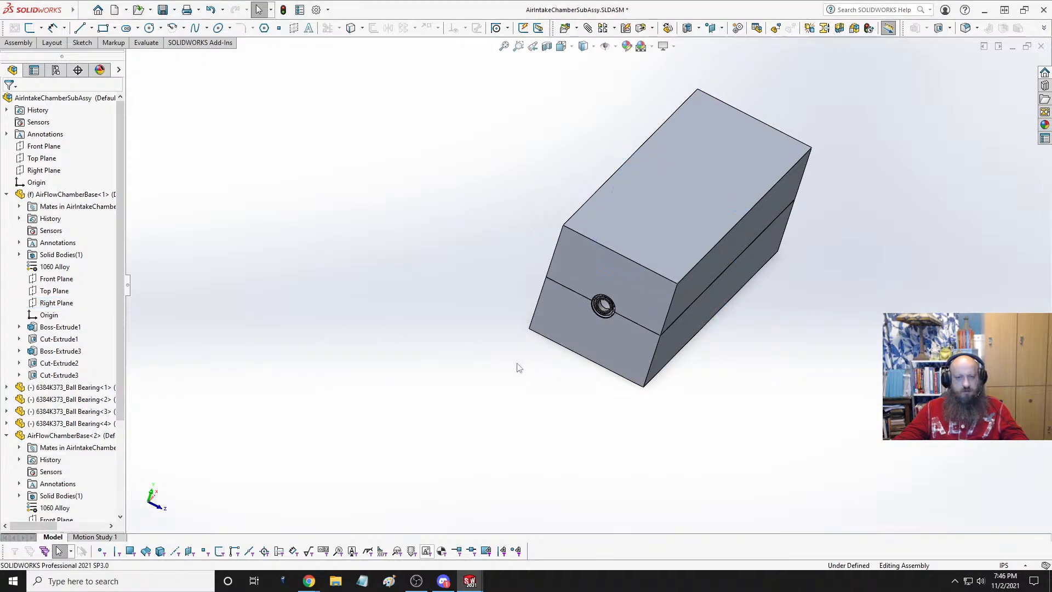
click(6, 194)
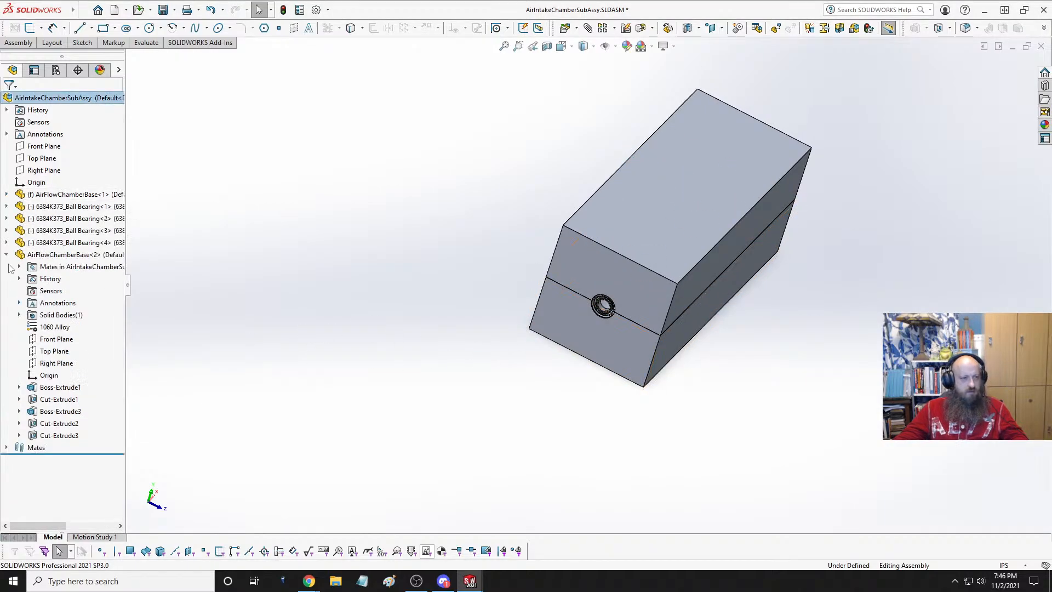
click(6, 254)
- Delete the second, inverted copy of AirFlowChamberBase from the assembly
key(space)
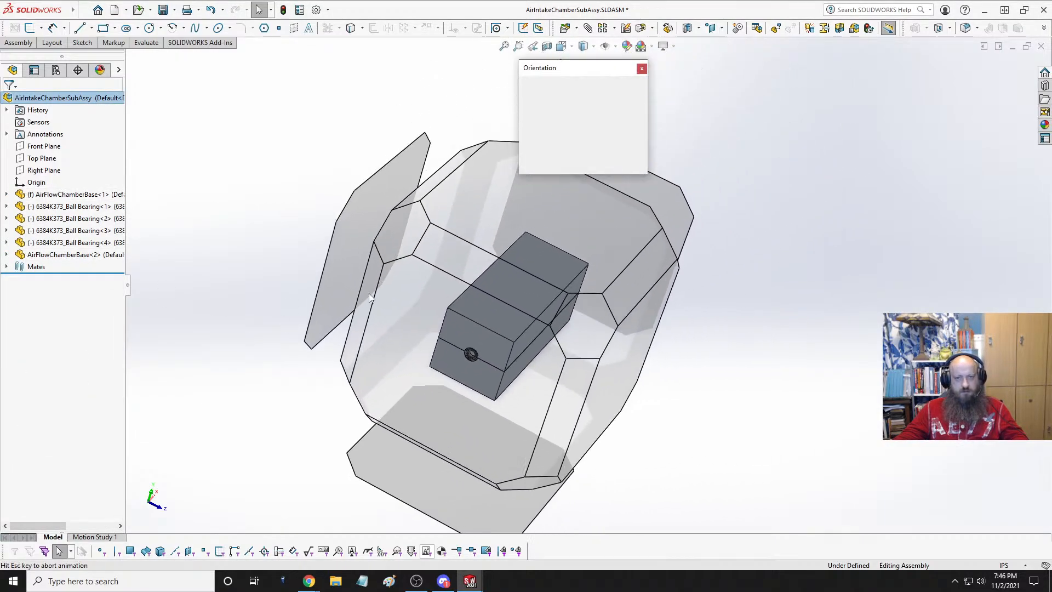
click(631, 103)
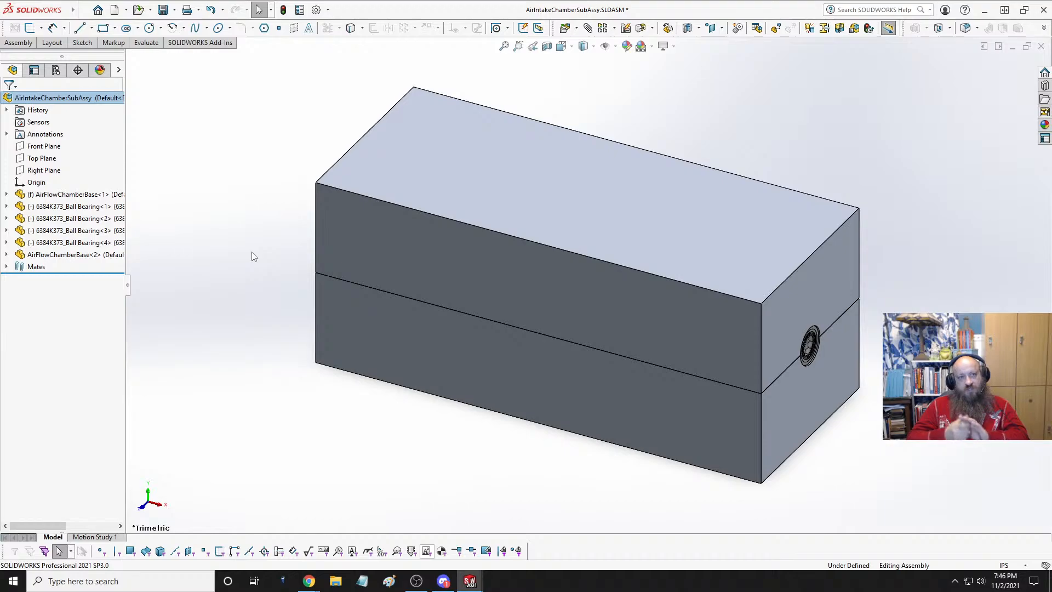
right_click(76, 254)
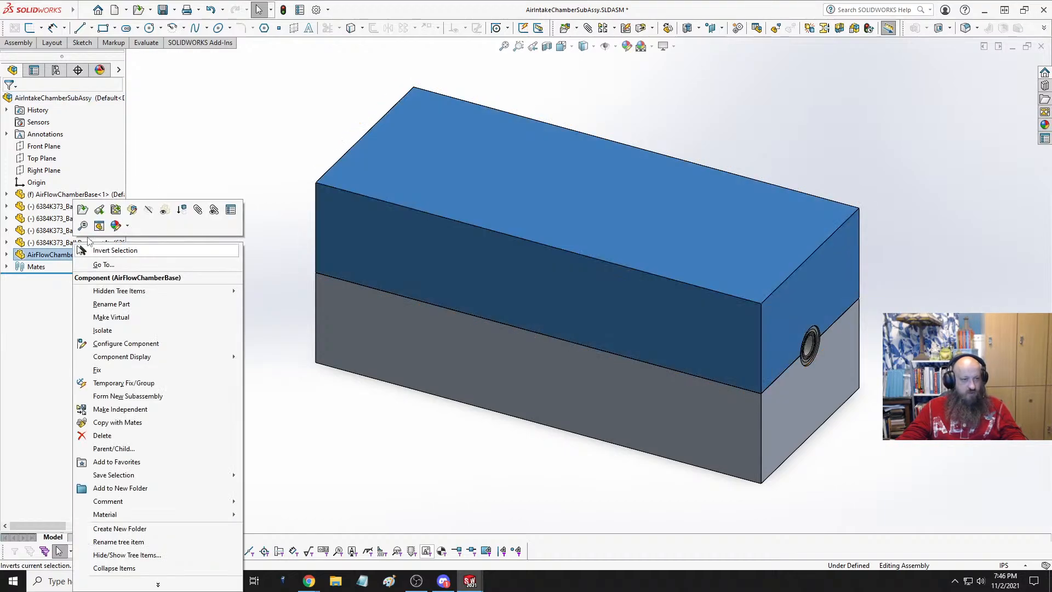
click(101, 435)
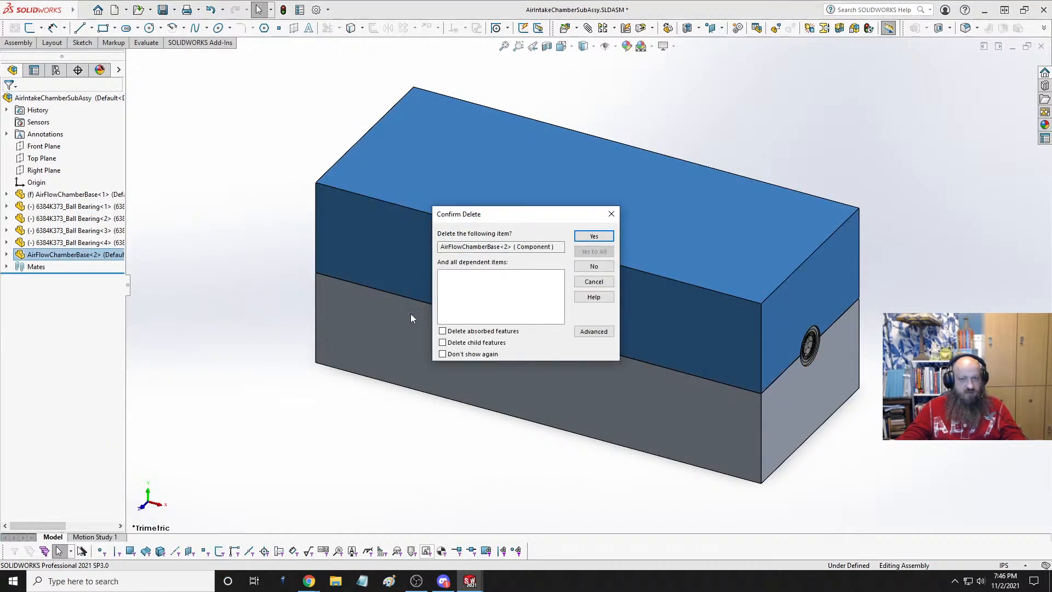
click(585, 241)
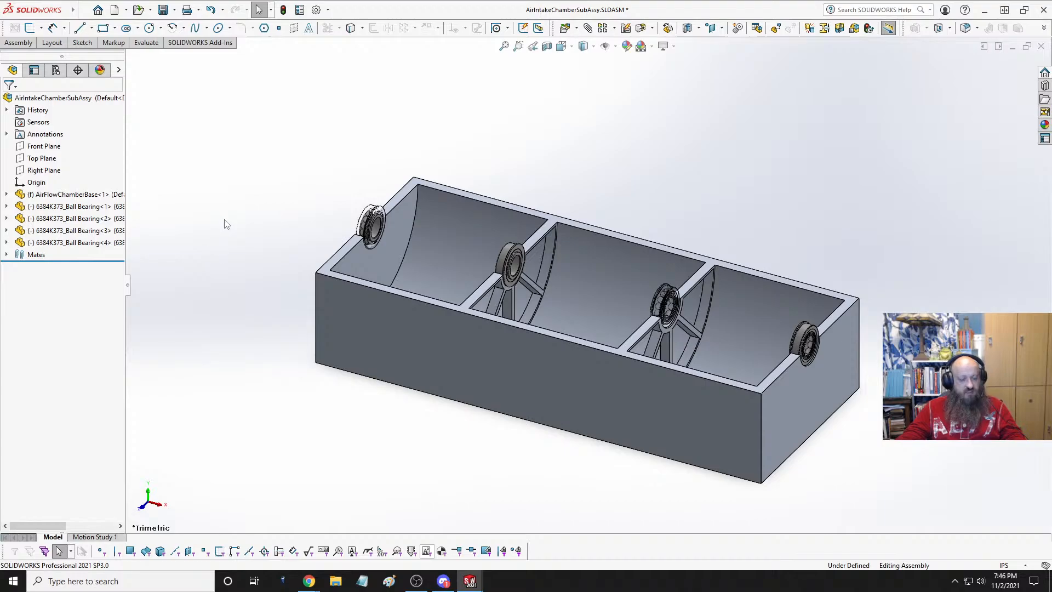
key(ctrl+Tab)
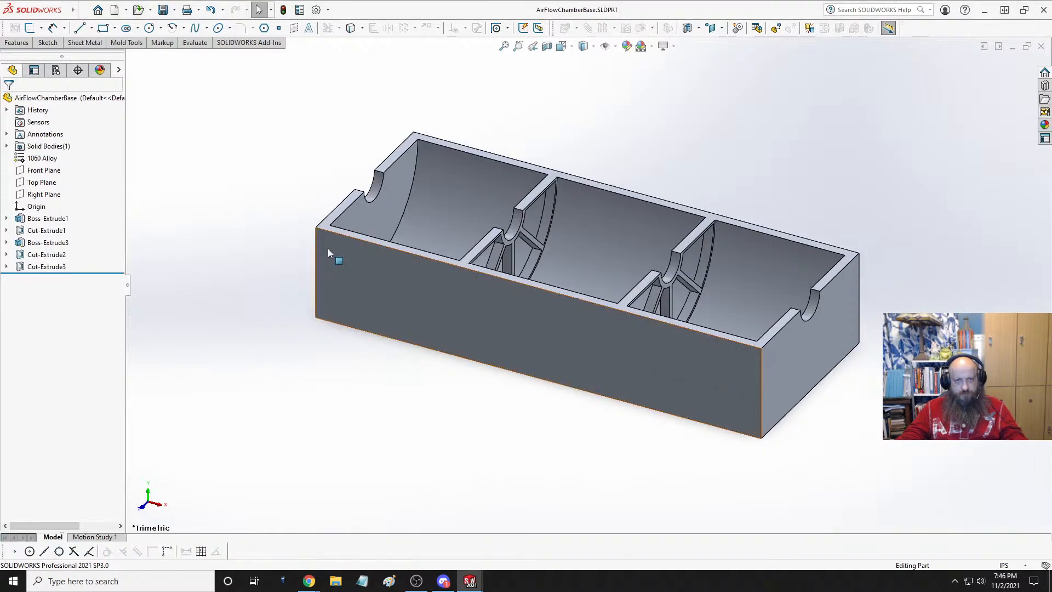
click(328, 248)
click(246, 271)
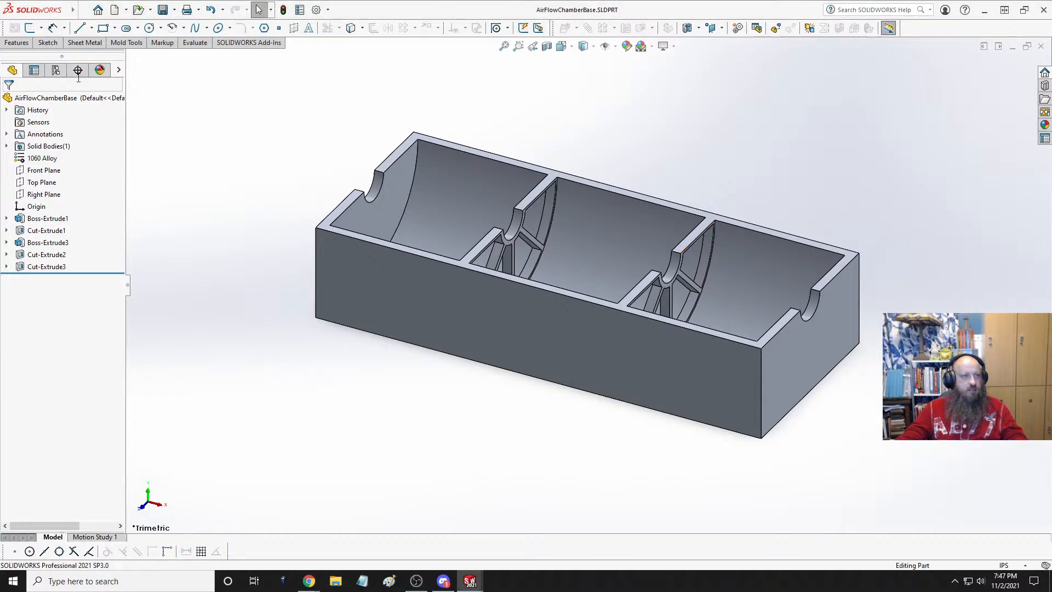
click(20, 45)
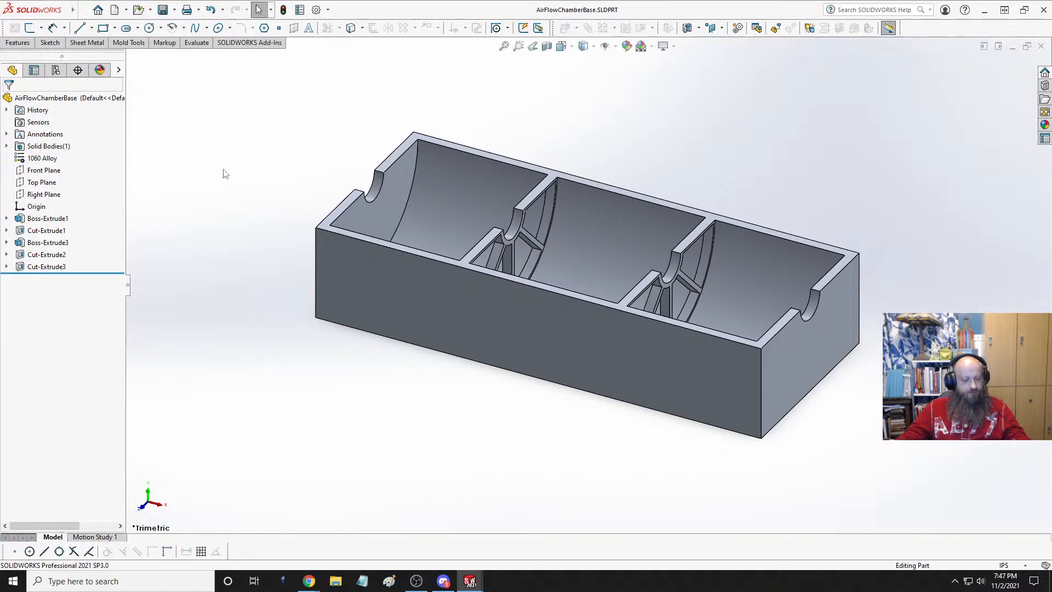
key(ctrl+Tab)
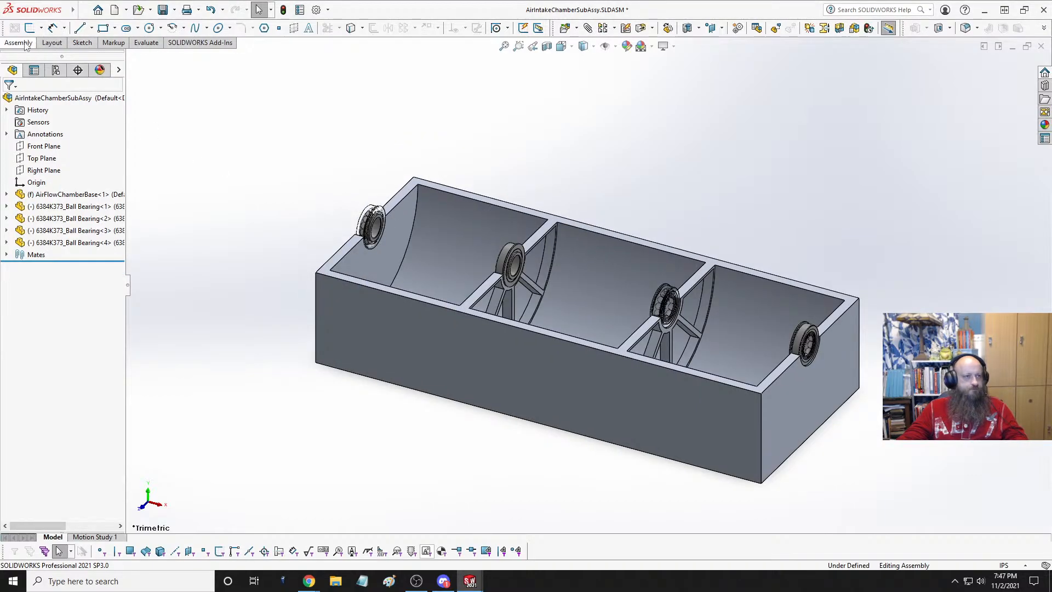
- Insert the AirFlowChamberTop part from the CryptoGenerator folder and place it above and behind the fixed base
click(24, 43)
click(23, 62)
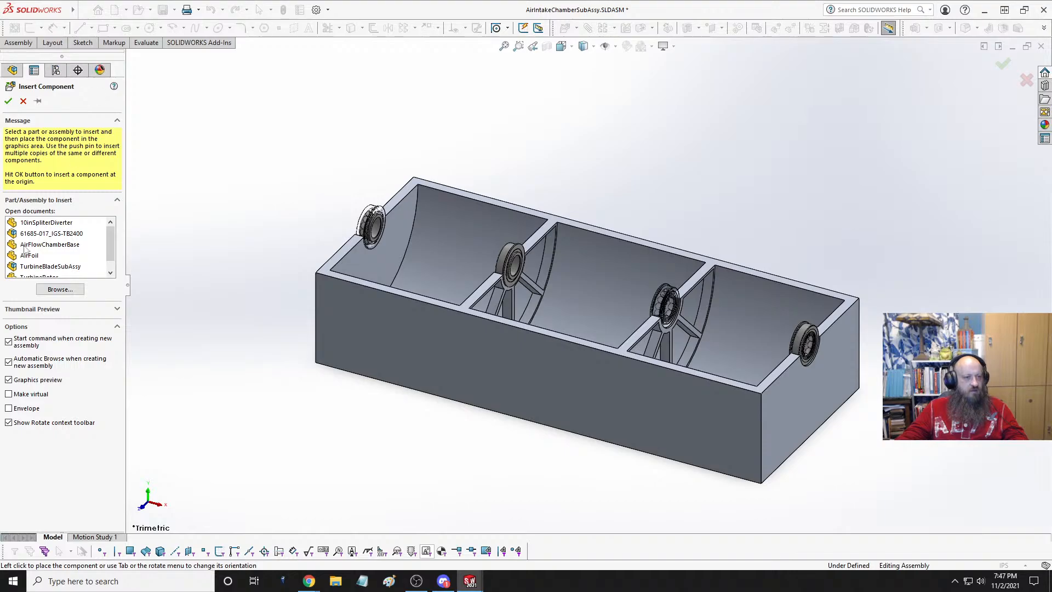
click(60, 289)
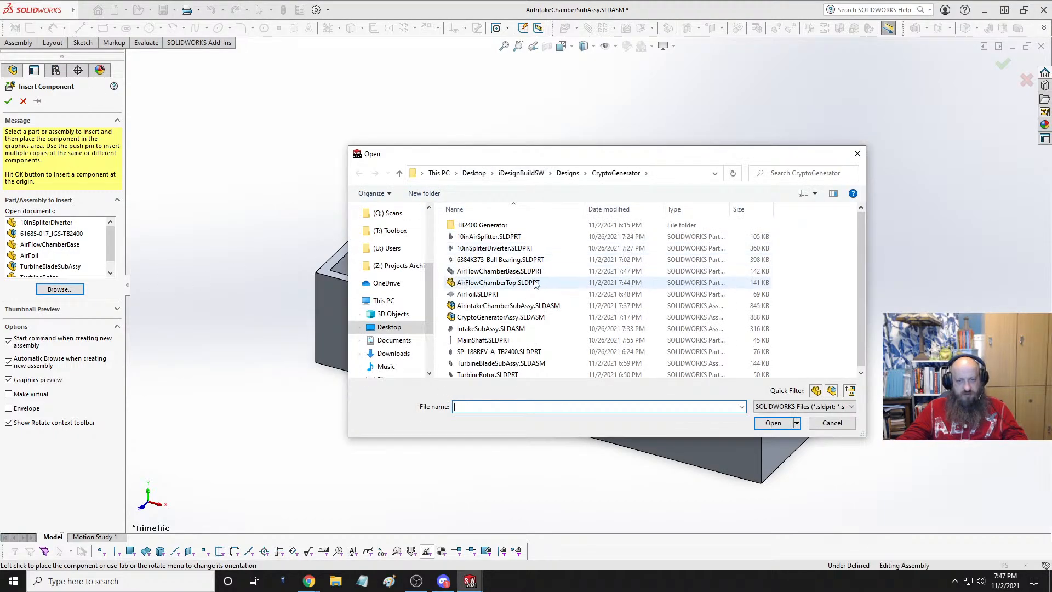
click(485, 283)
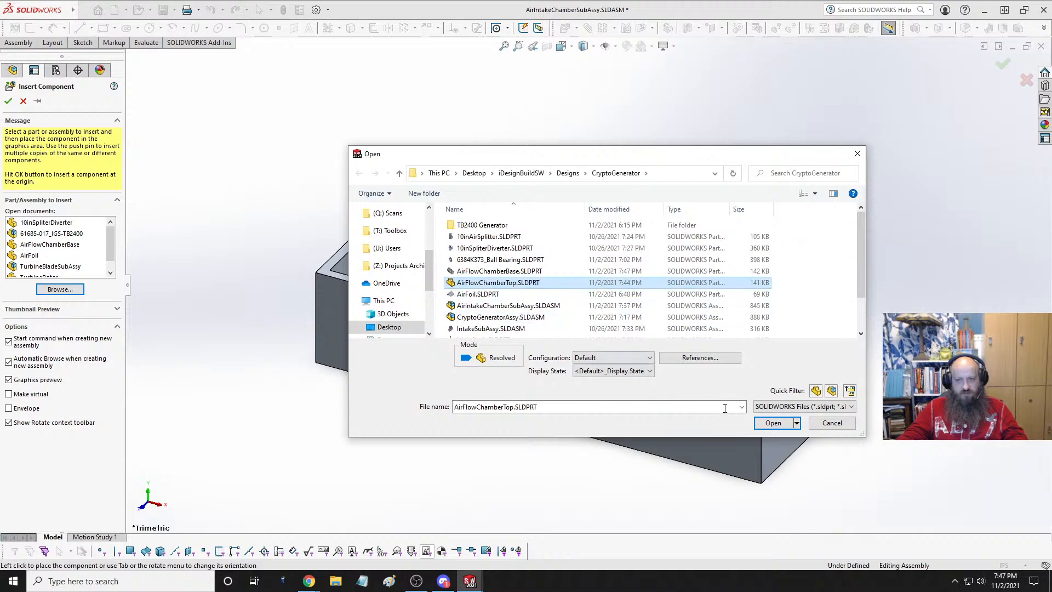
click(762, 424)
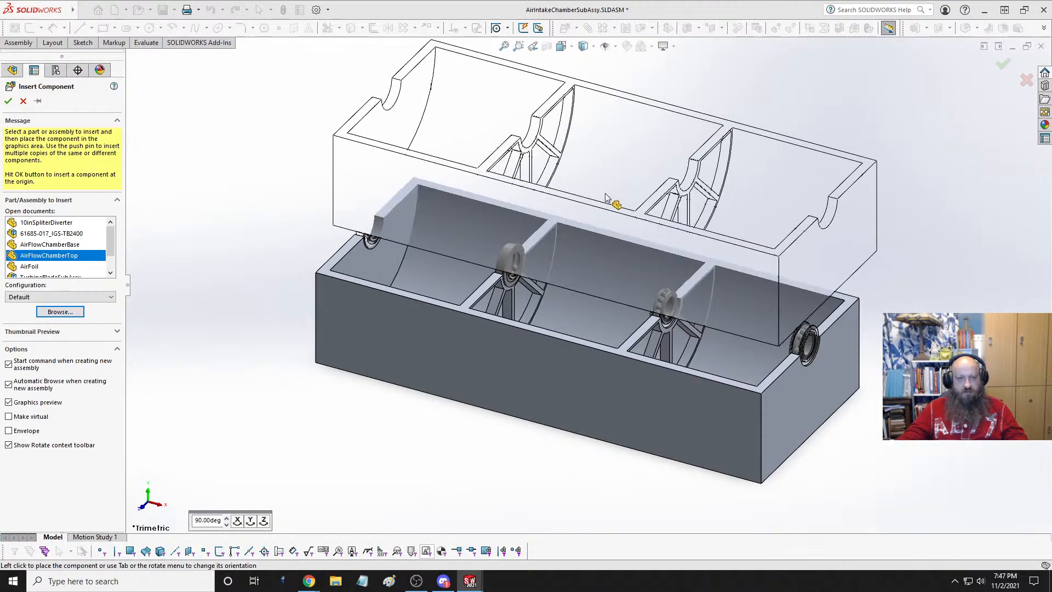
scroll(652, 153, up, 3)
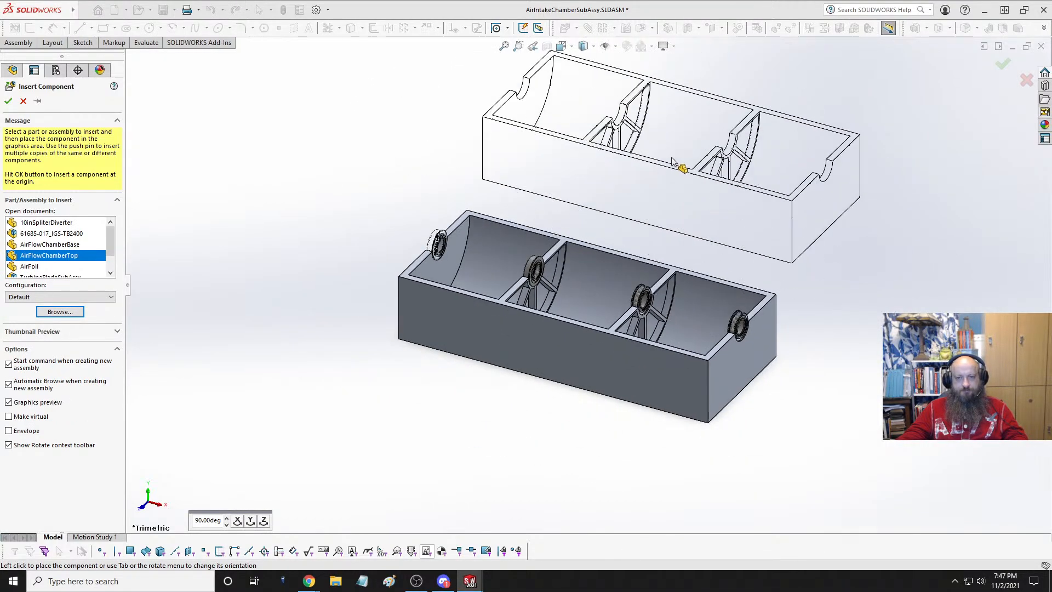
click(664, 207)
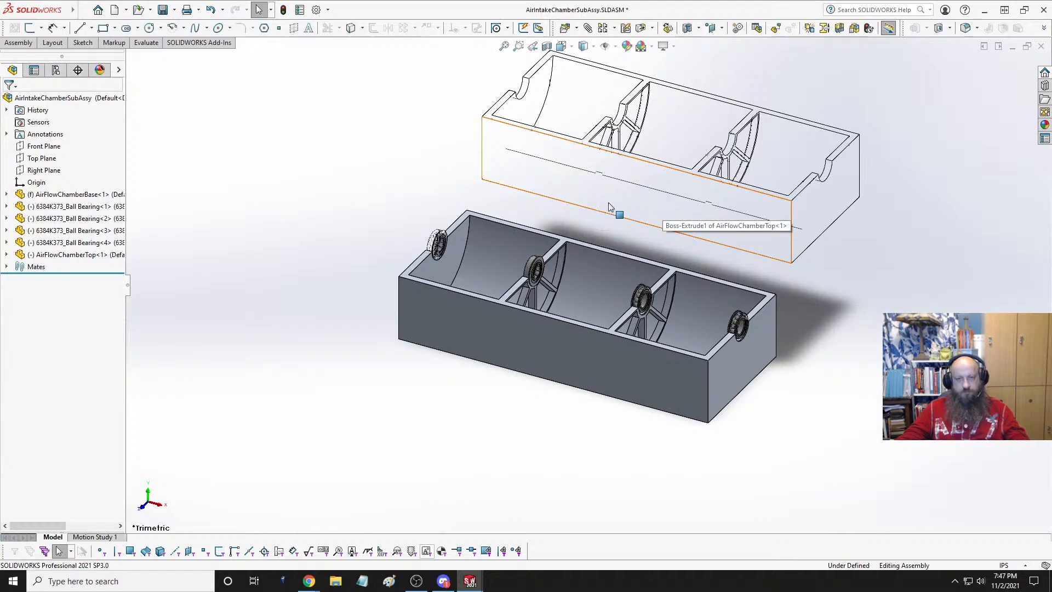
- Turn AirFlowChamberTop over so that its open side faces the front and its chamber surfaces are accessible
middle_drag(614, 206, 647, 134)
right_drag(689, 123, 698, 198)
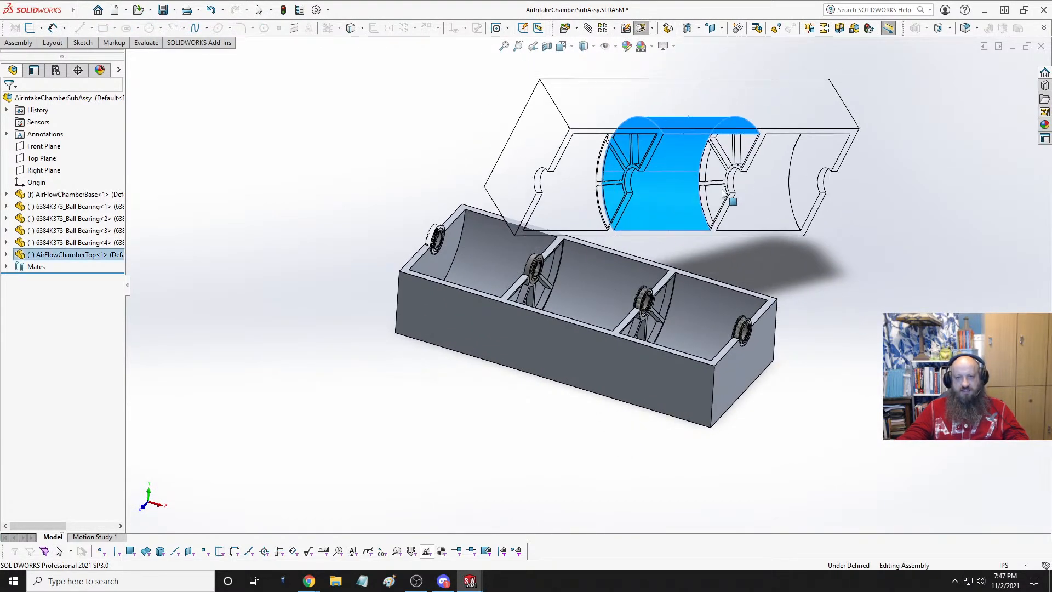
drag(699, 198, 687, 191)
click(685, 188)
right_drag(669, 190, 661, 181)
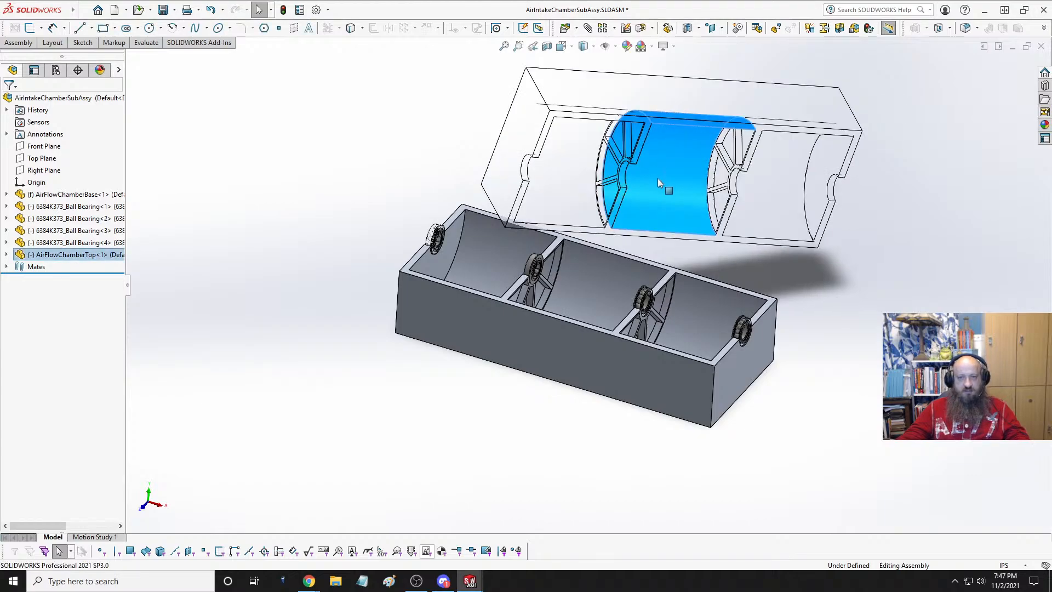
click(870, 277)
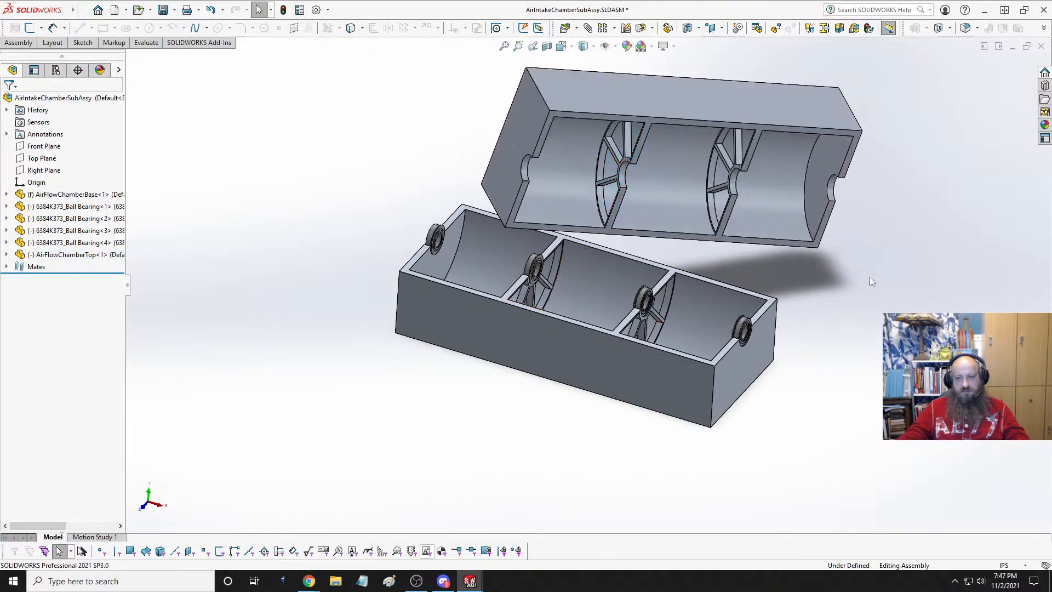
- Mate the middle chamber's curved wall in AirFlowChamberTop concentric with the matching curved wall of the base
click(657, 172)
ctrl+click(595, 293)
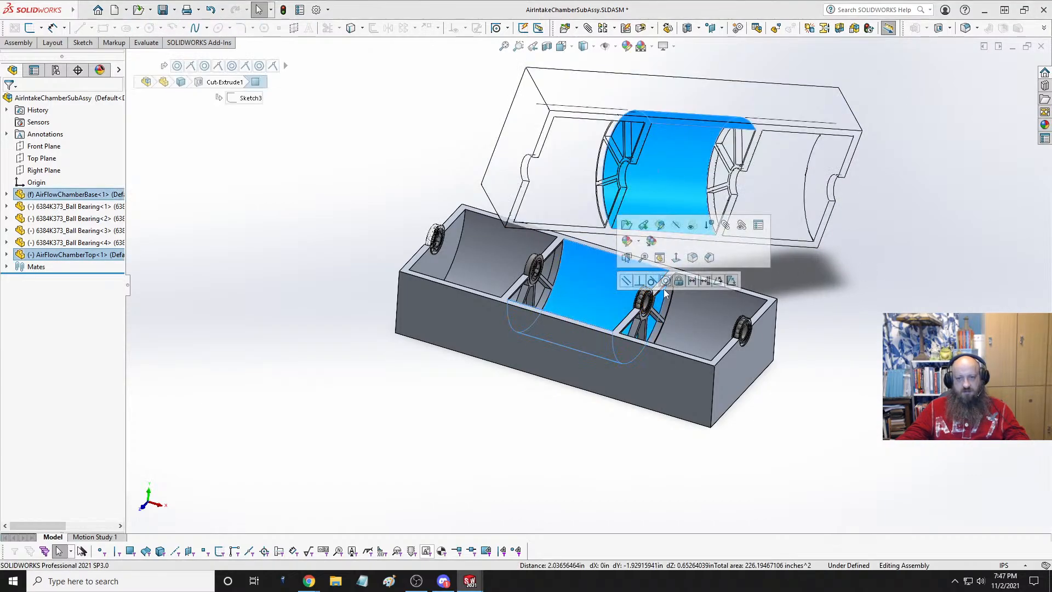
click(665, 280)
click(803, 259)
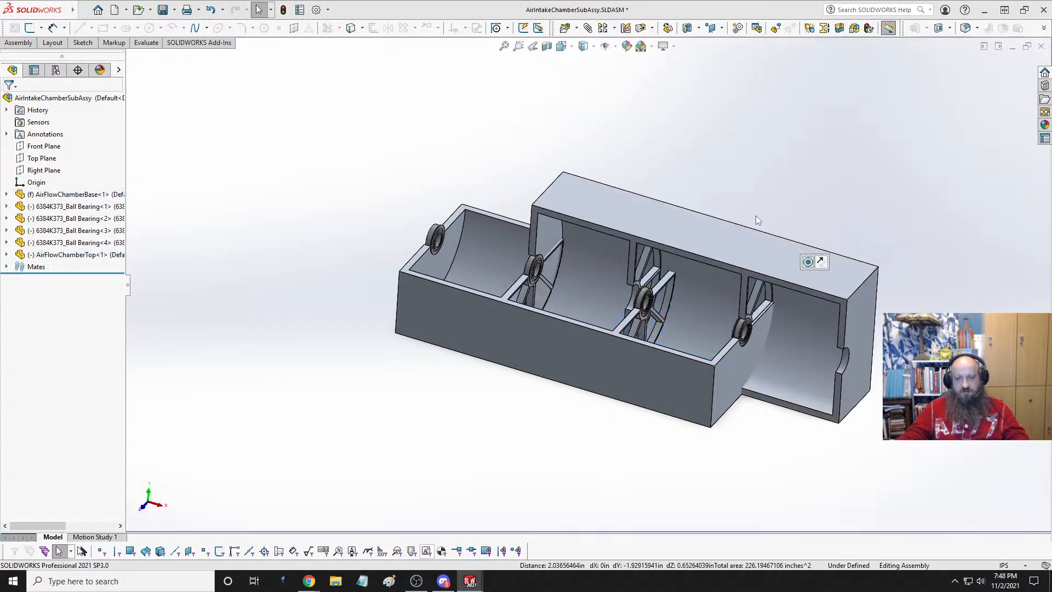
- Mate the top's open rim face coincident with the base's rim face, flipping the alignment so the top sits over the base
click(705, 262)
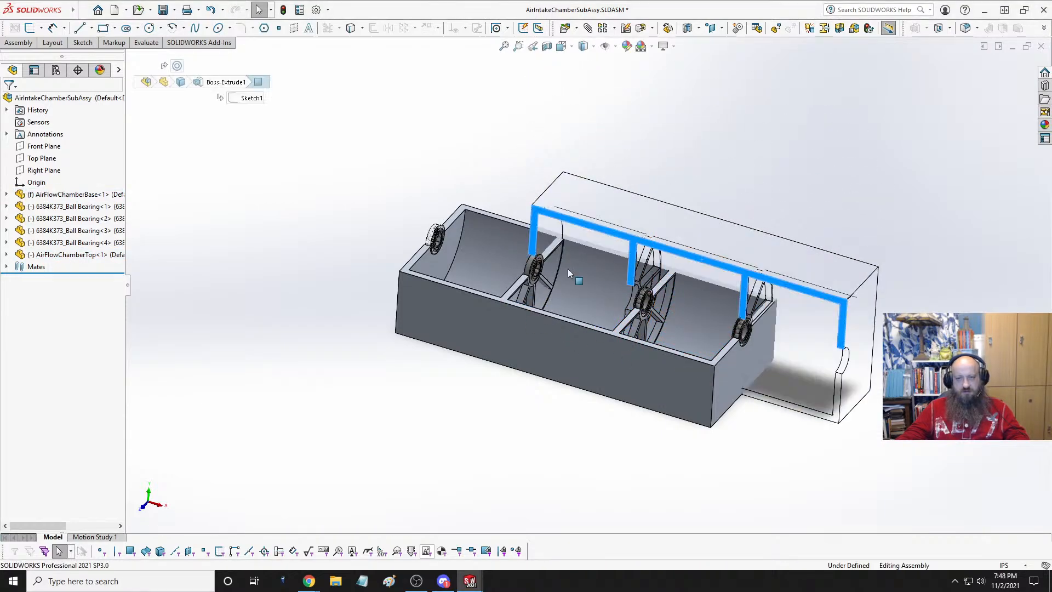
ctrl+click(507, 302)
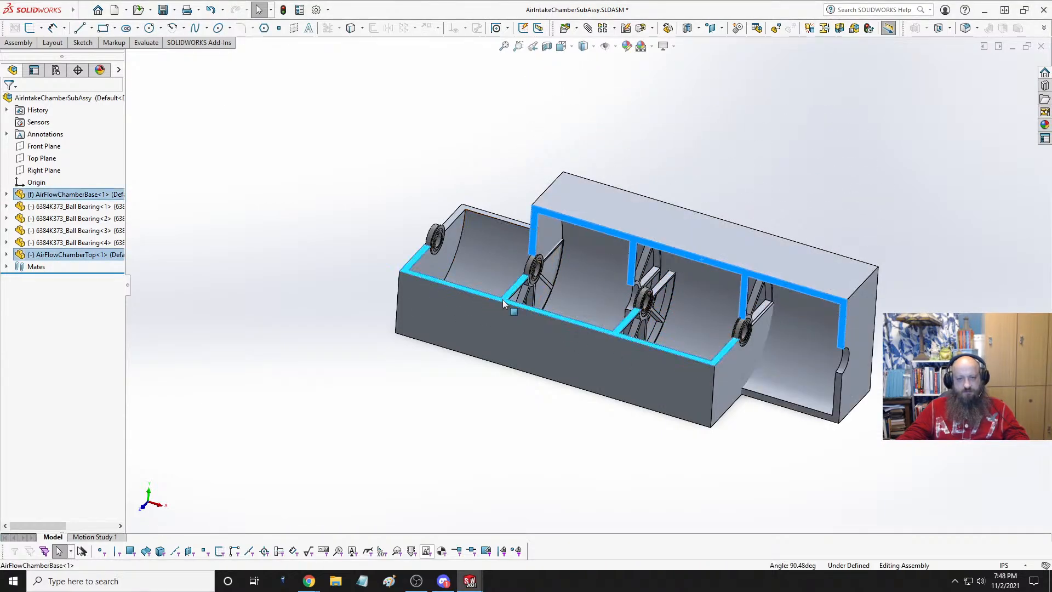
click(533, 292)
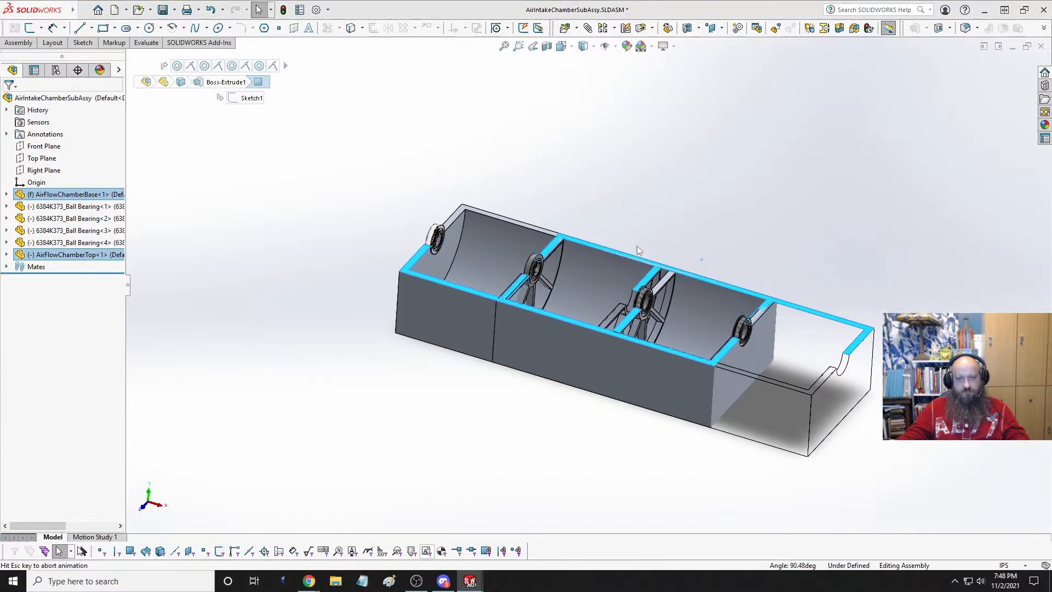
click(645, 254)
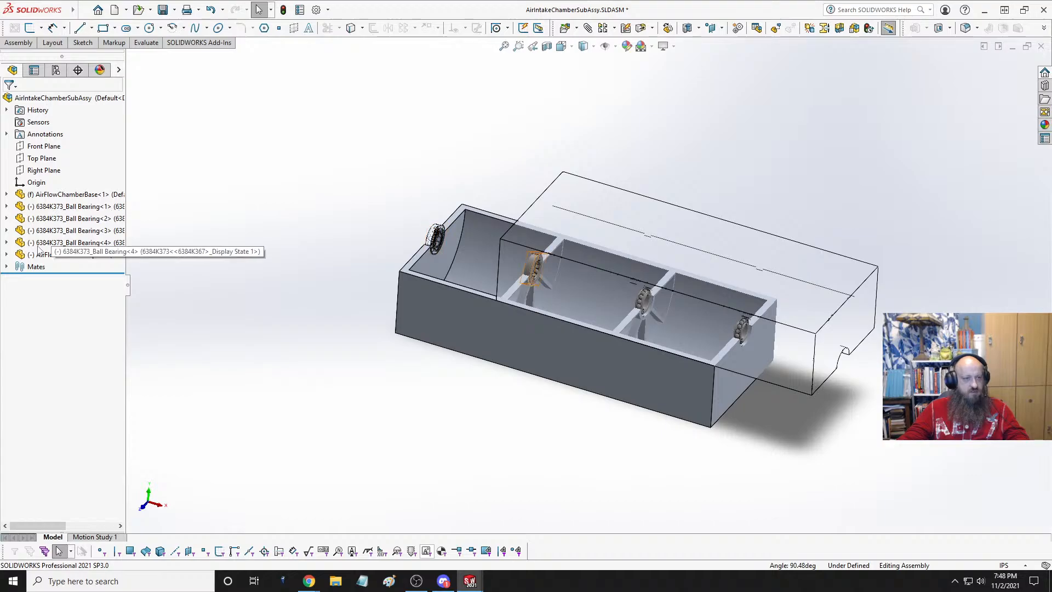
- Mate the Right Plane of AirFlowChamberTop coincident with the Right Plane of AirFlowChamberBase
click(7, 255)
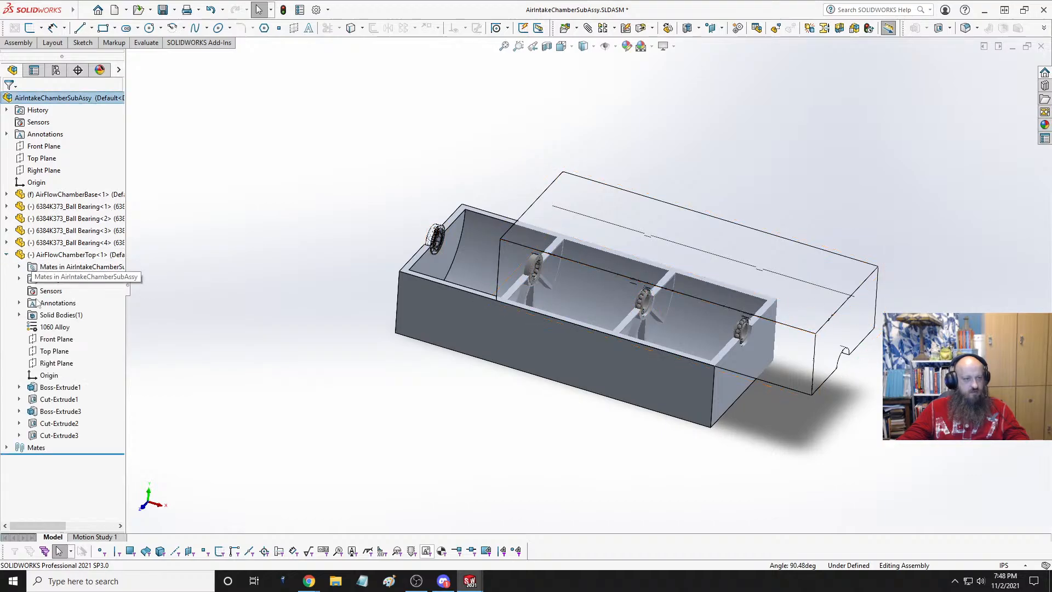
click(56, 363)
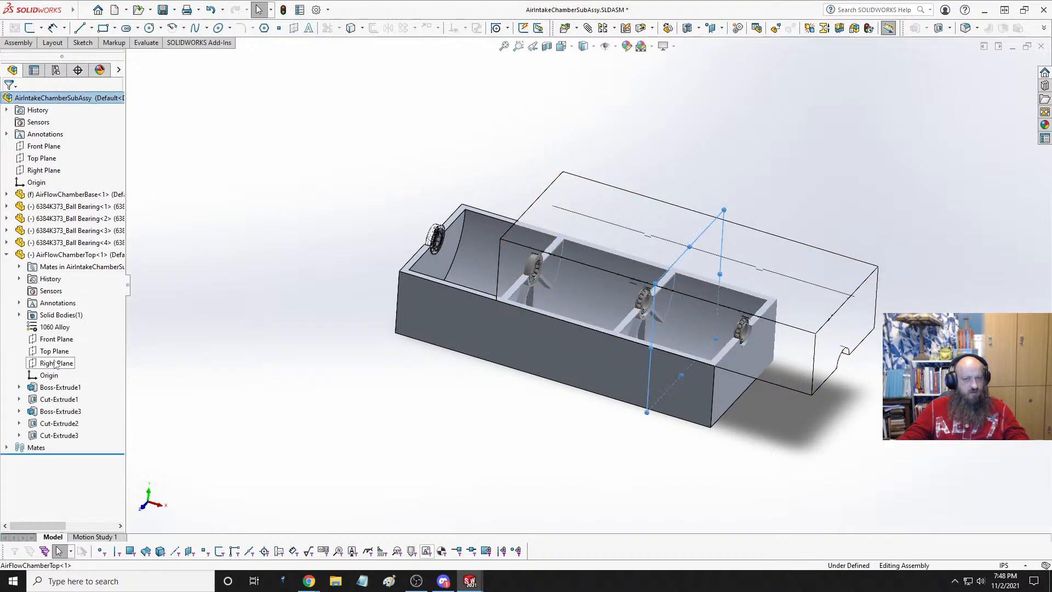
click(7, 195)
ctrl+click(63, 303)
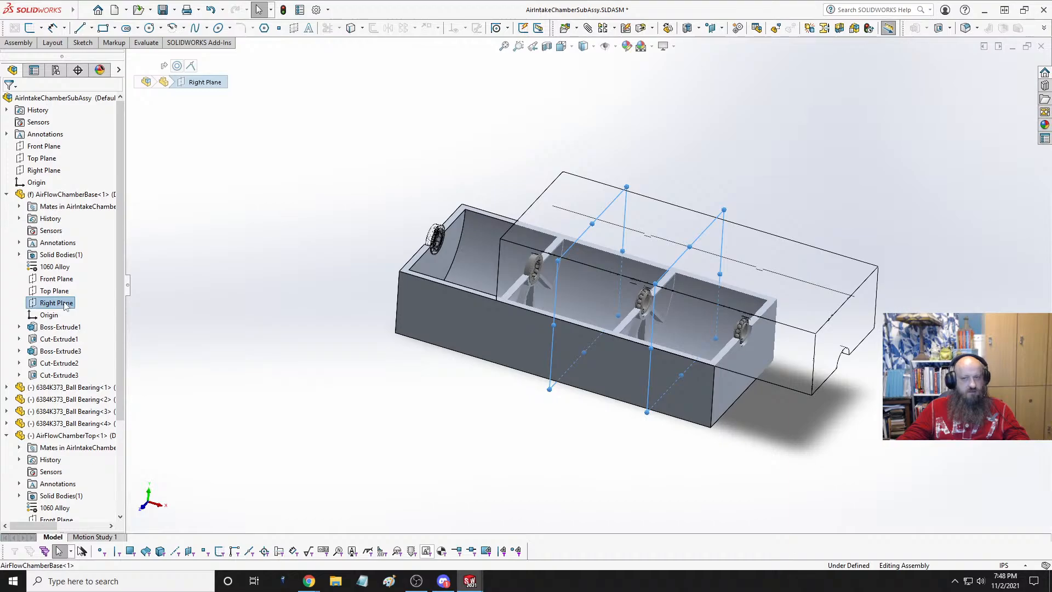
click(72, 308)
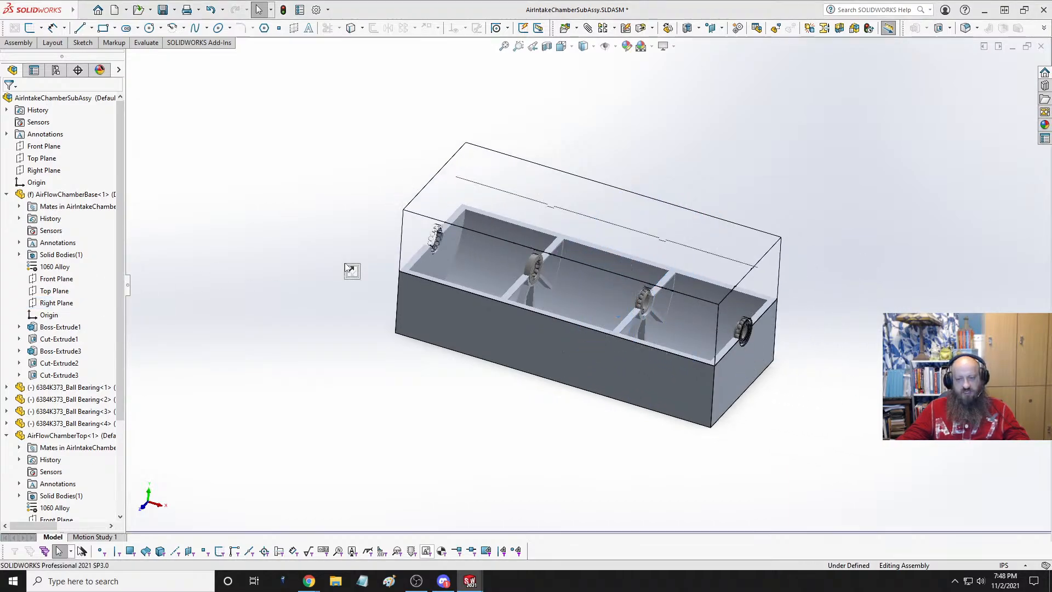
- Rebuild the air intake chamber subassembly, set it to the Trimetric view and save it
click(283, 10)
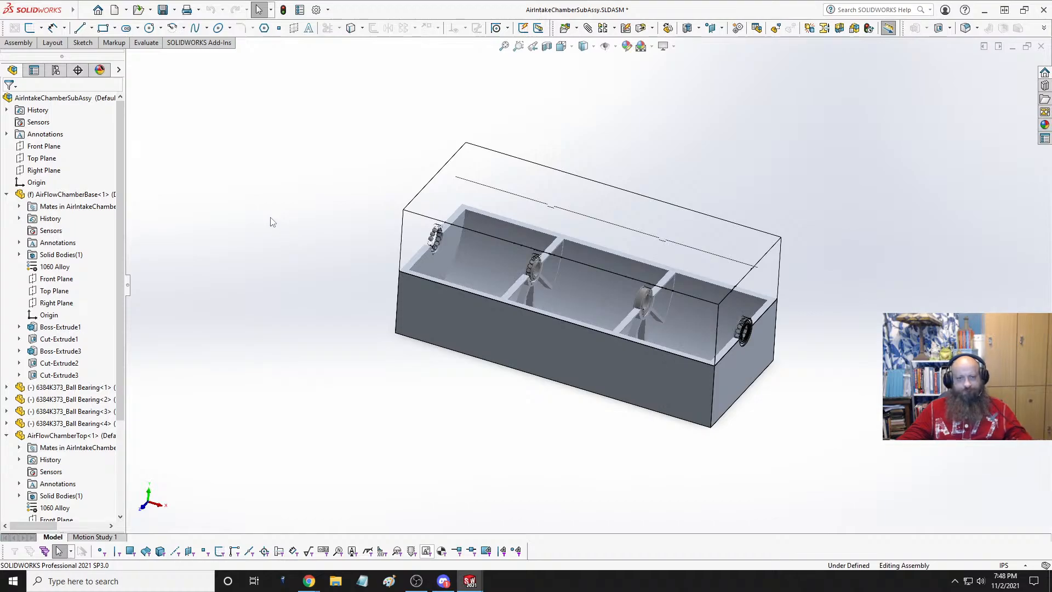
middle_drag(270, 223, 478, 211)
key(space)
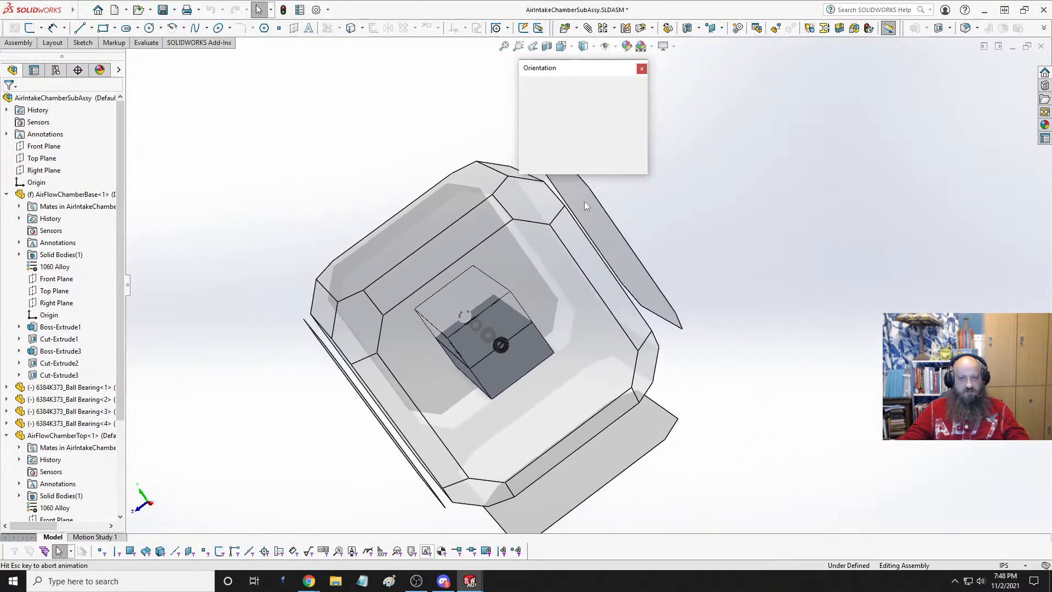
click(592, 164)
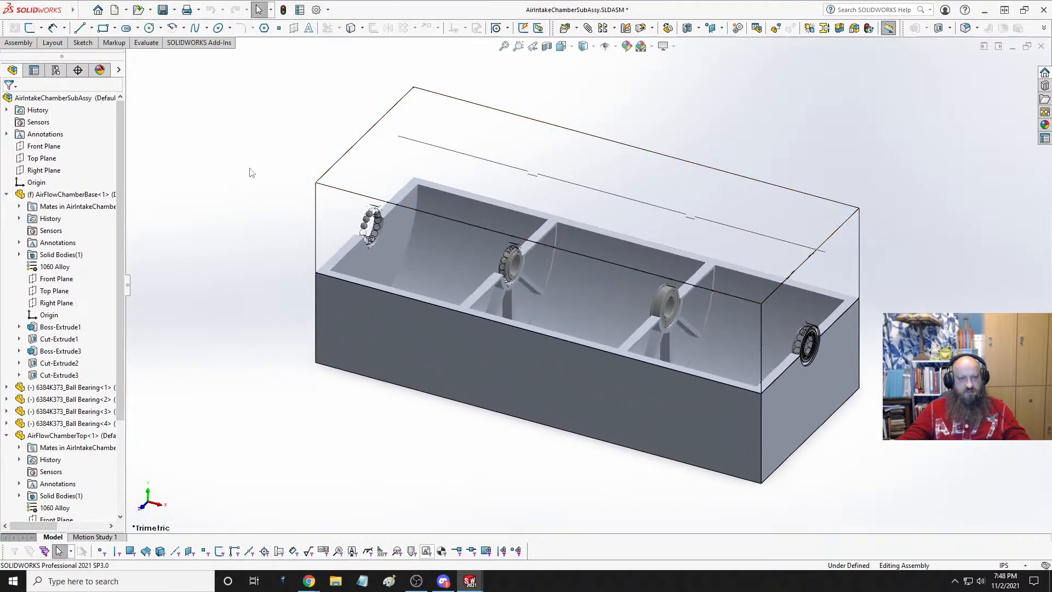
key(ctrl+s)
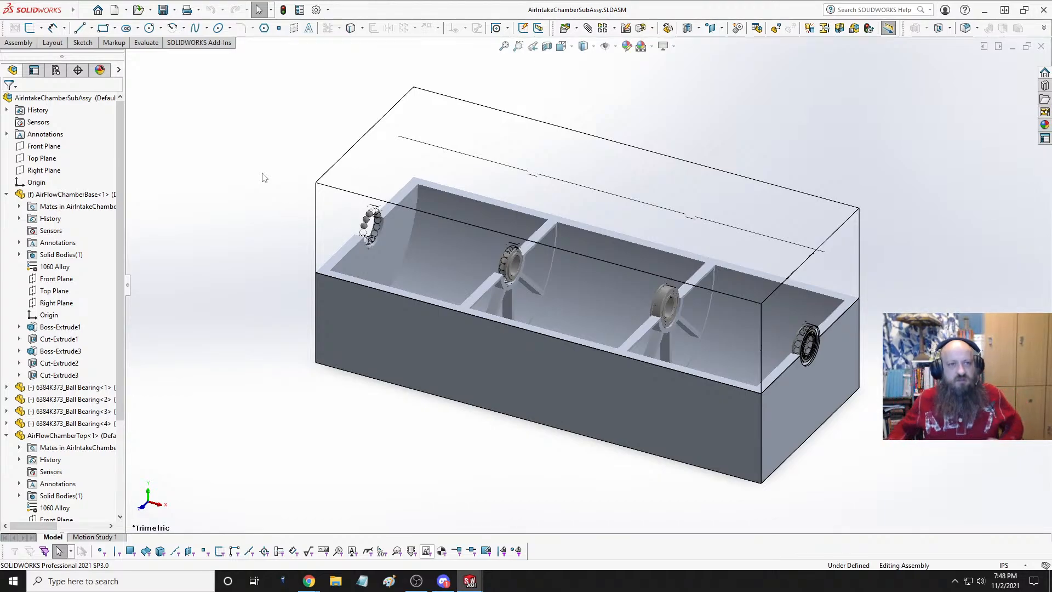
- Lower the document's image quality, reducing shaded resolution to a 0.03482097 in deviation and wireframe resolution to a similarly low level
click(316, 9)
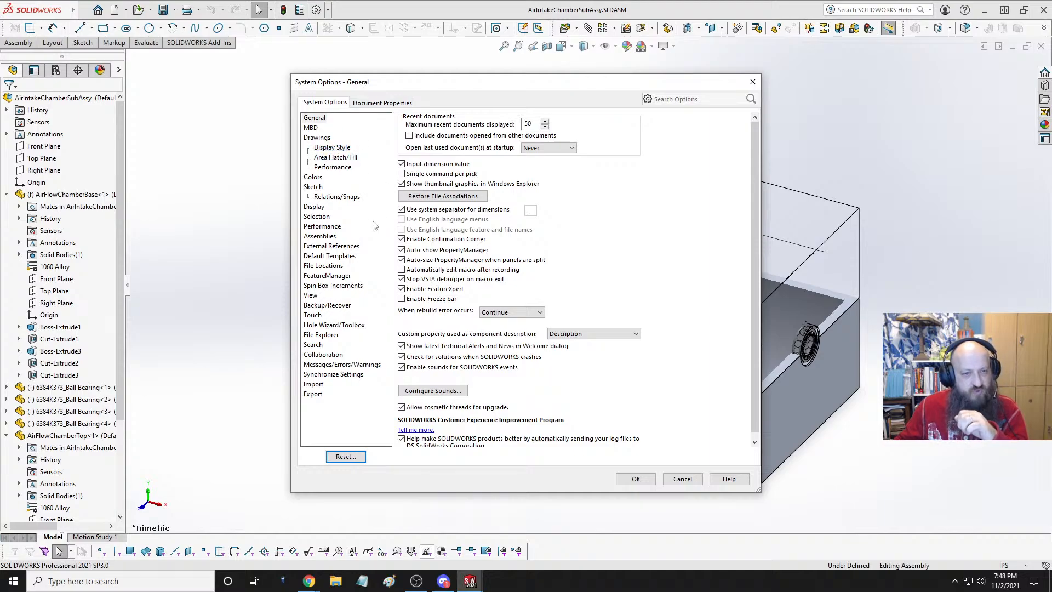
click(329, 226)
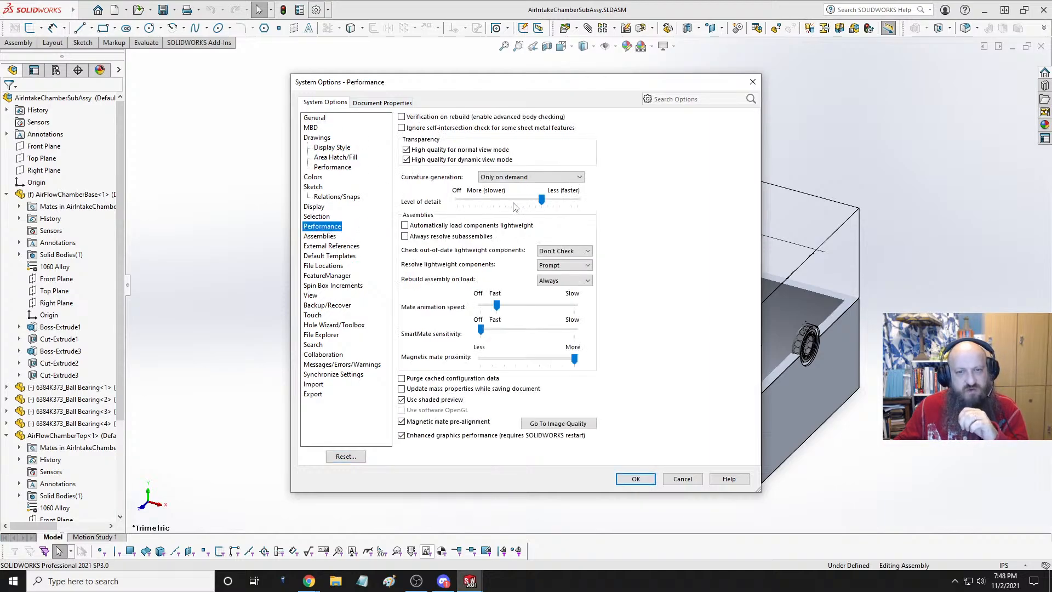
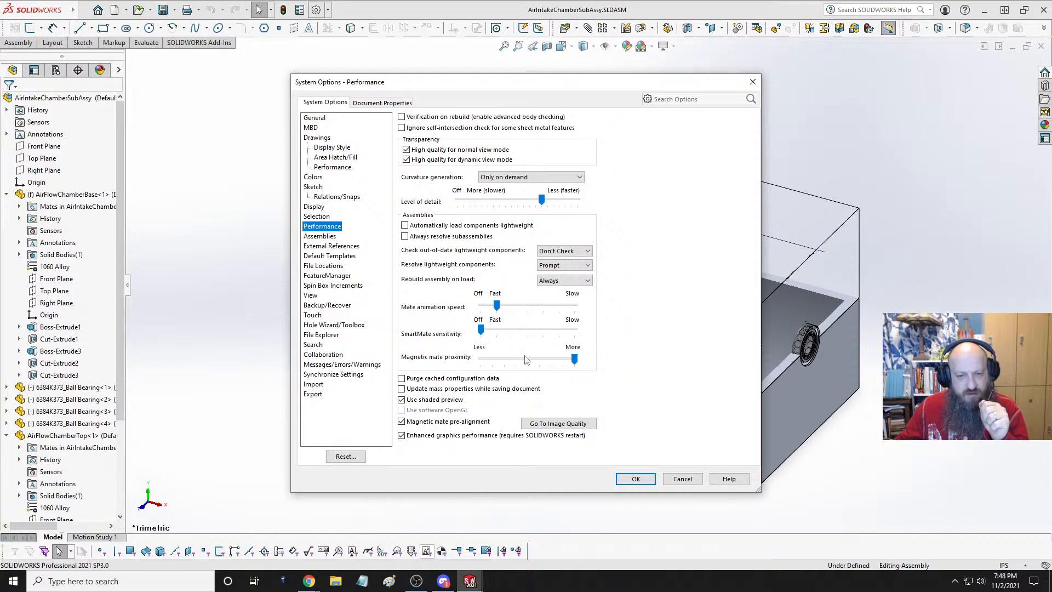
click(558, 423)
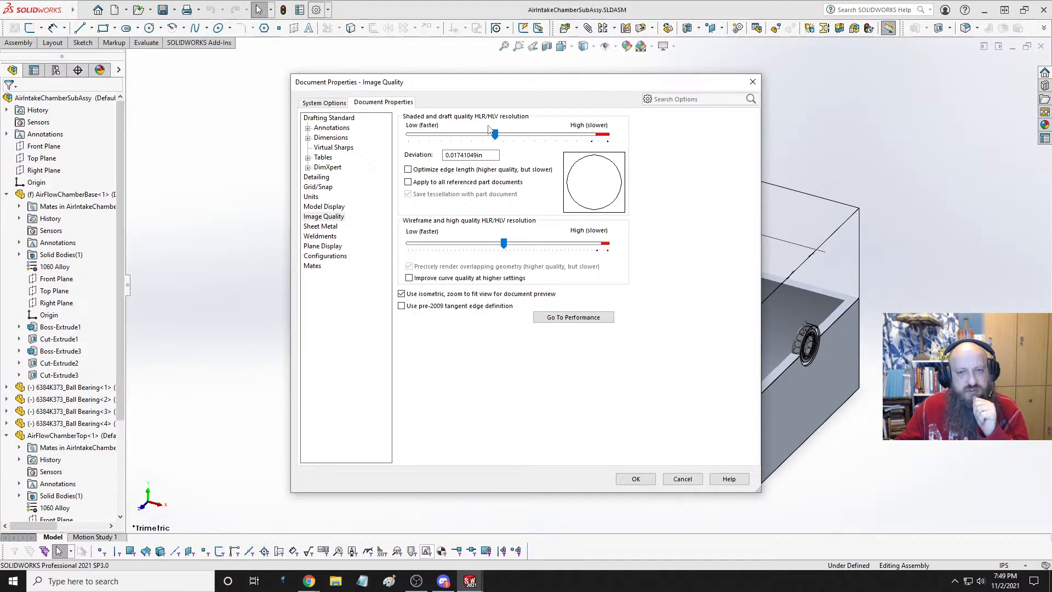
drag(493, 134, 449, 142)
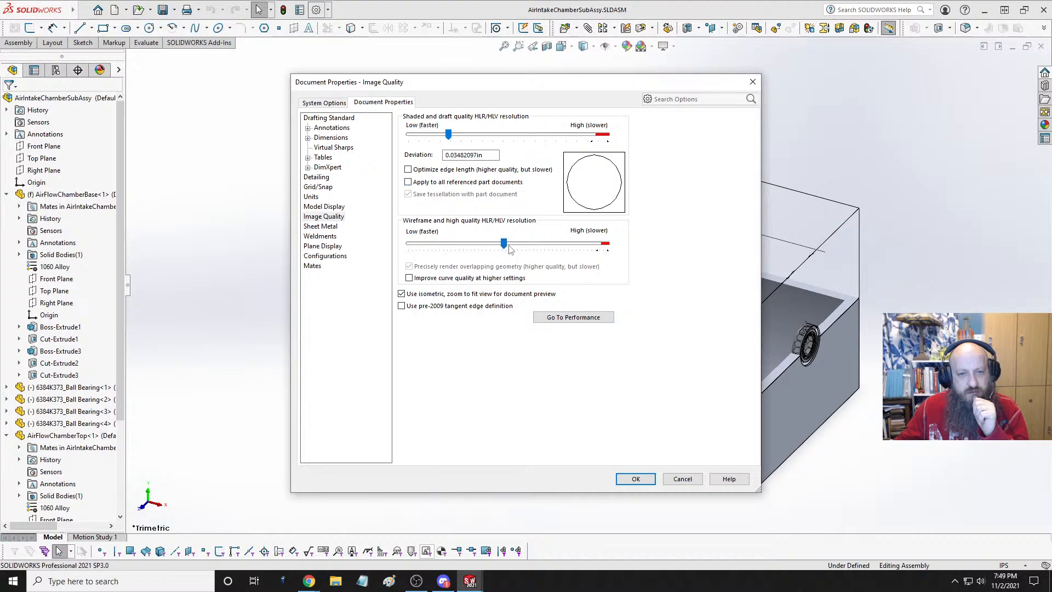
drag(504, 246, 453, 249)
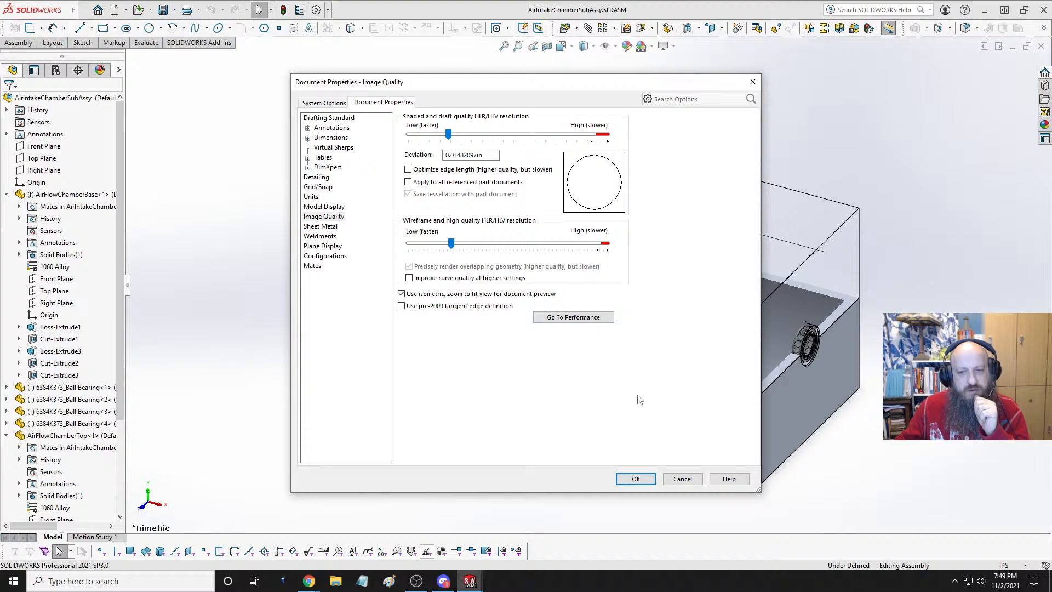
click(636, 479)
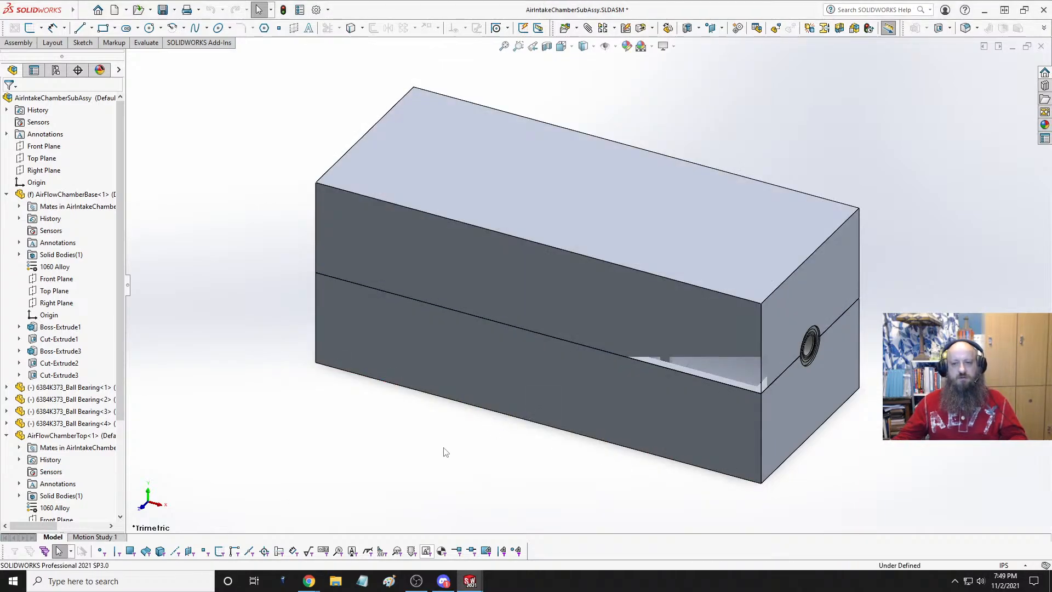
- Rebuild the subassembly with the reduced image quality, restore the Trimetric view, then save and close it
mouse_move(450, 448)
middle_down()
mouse_move(455, 403)
mouse_move(513, 444)
middle_up()
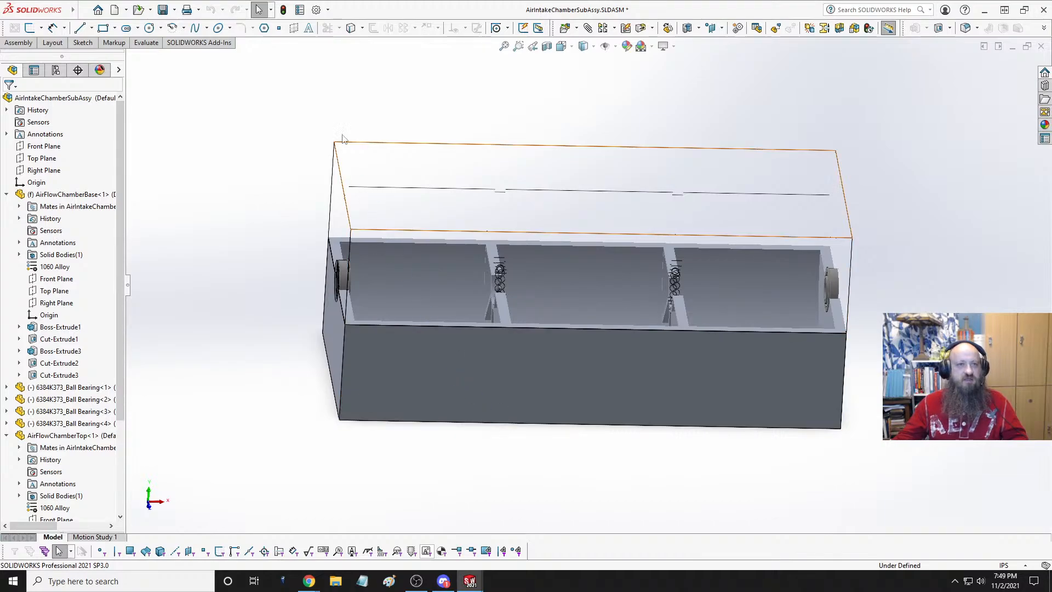
click(284, 10)
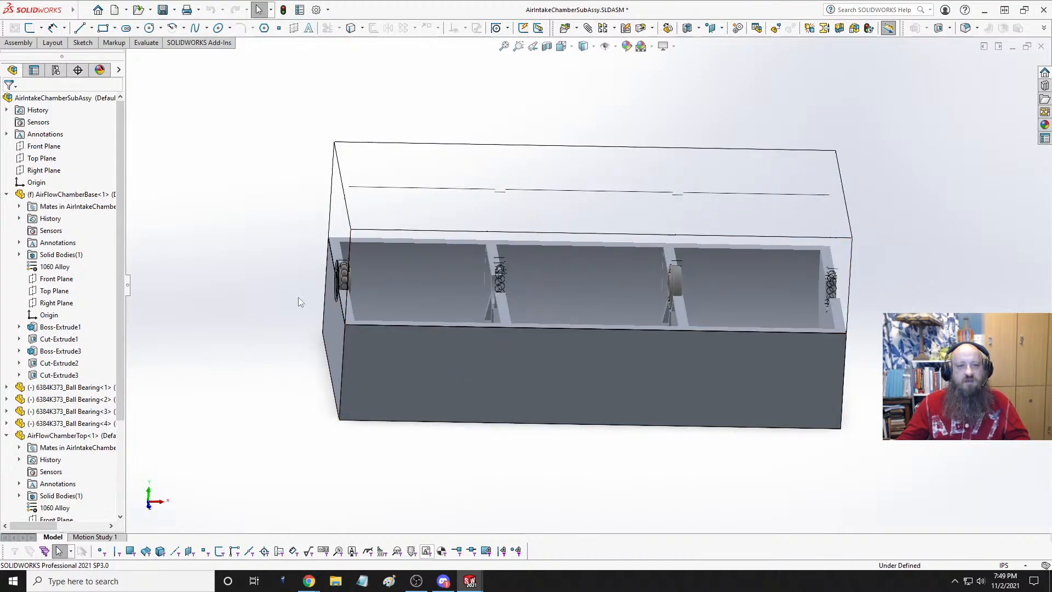
key(space)
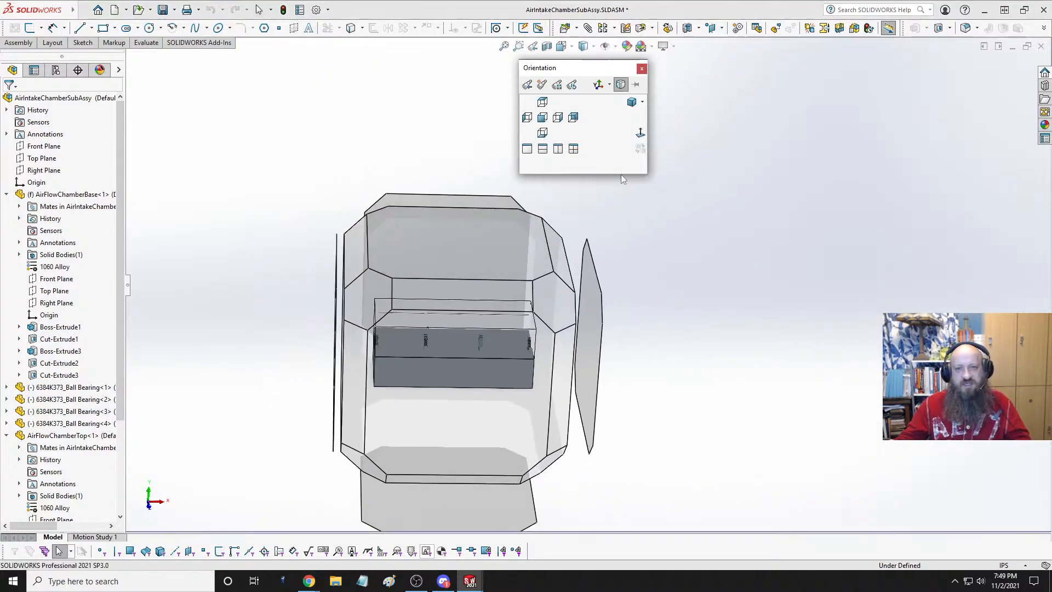
click(620, 175)
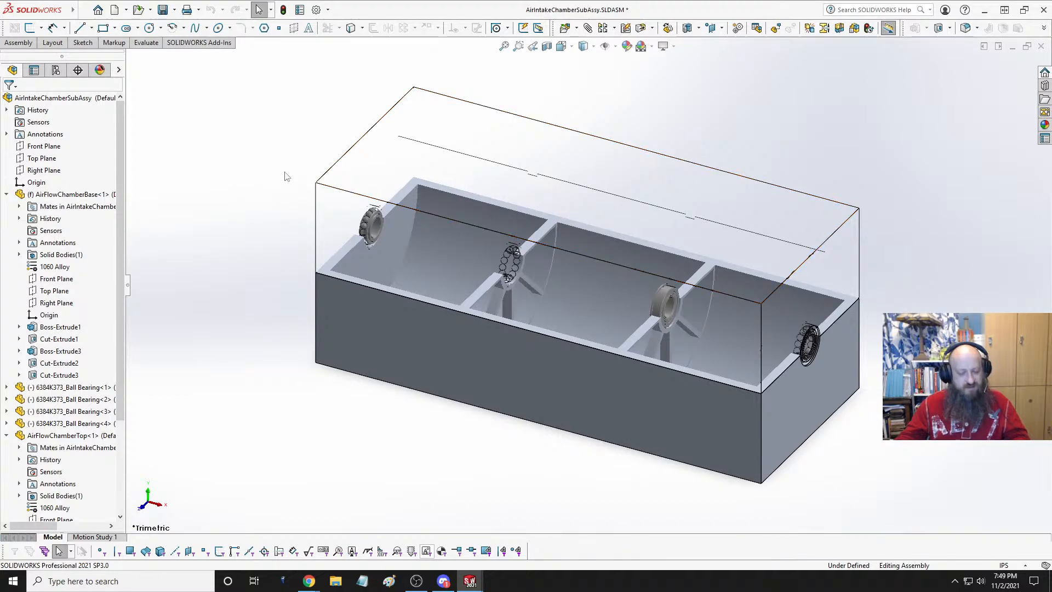
key(ctrl+s)
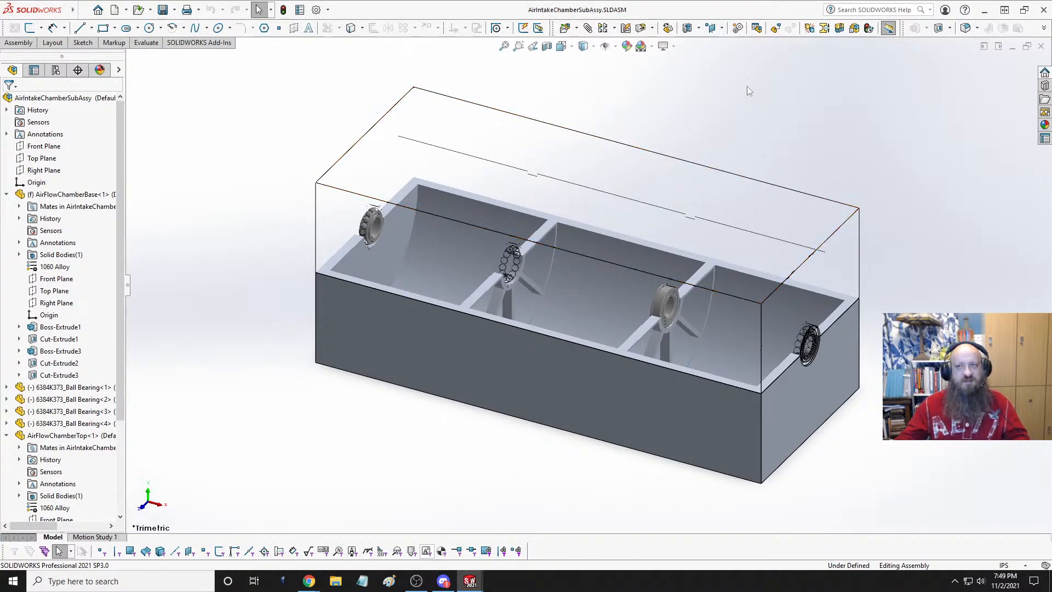
click(1042, 46)
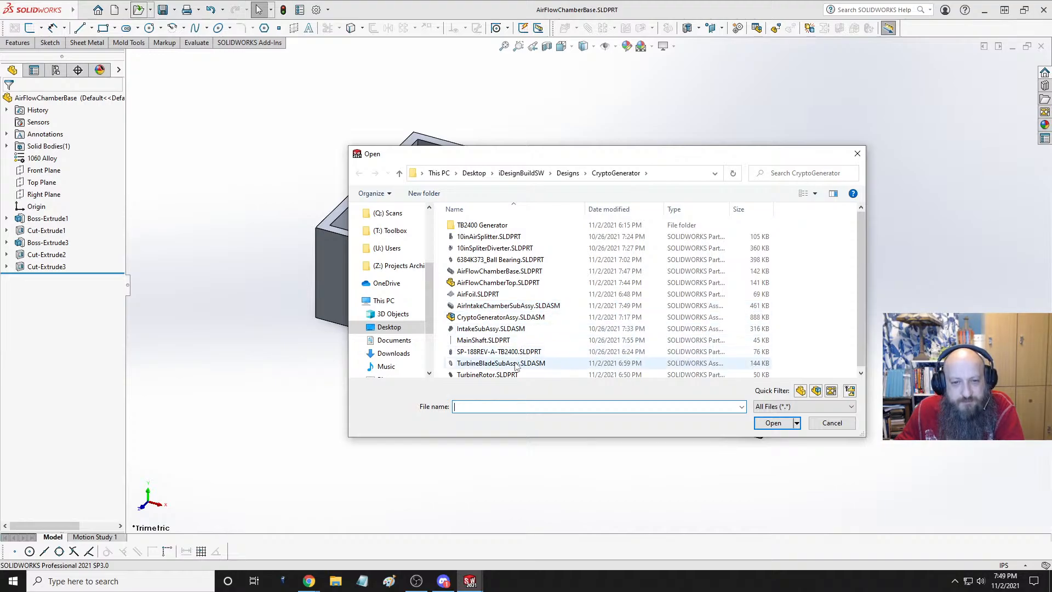
click(495, 330)
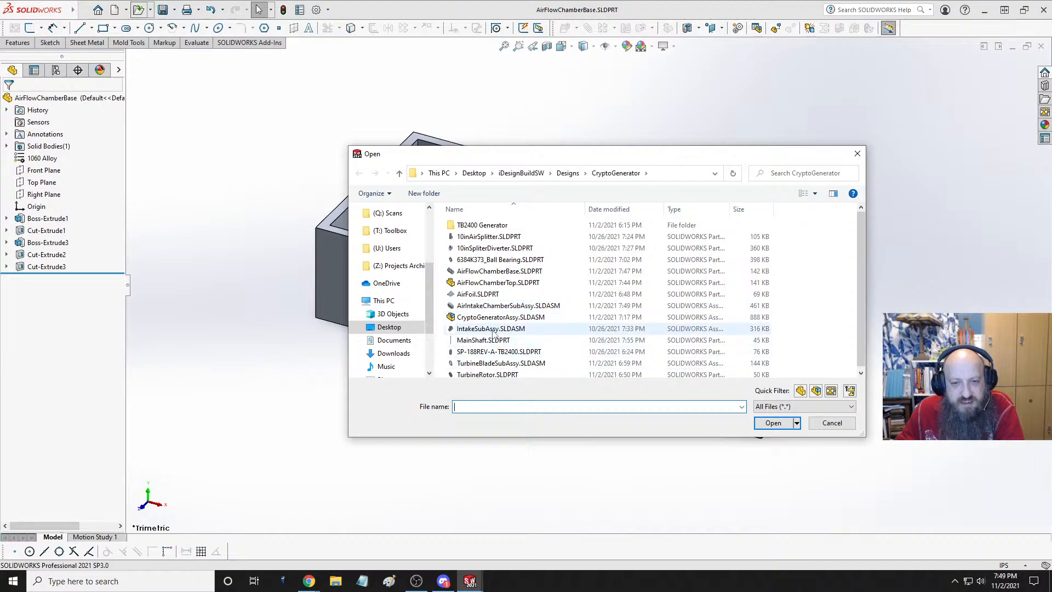
click(773, 423)
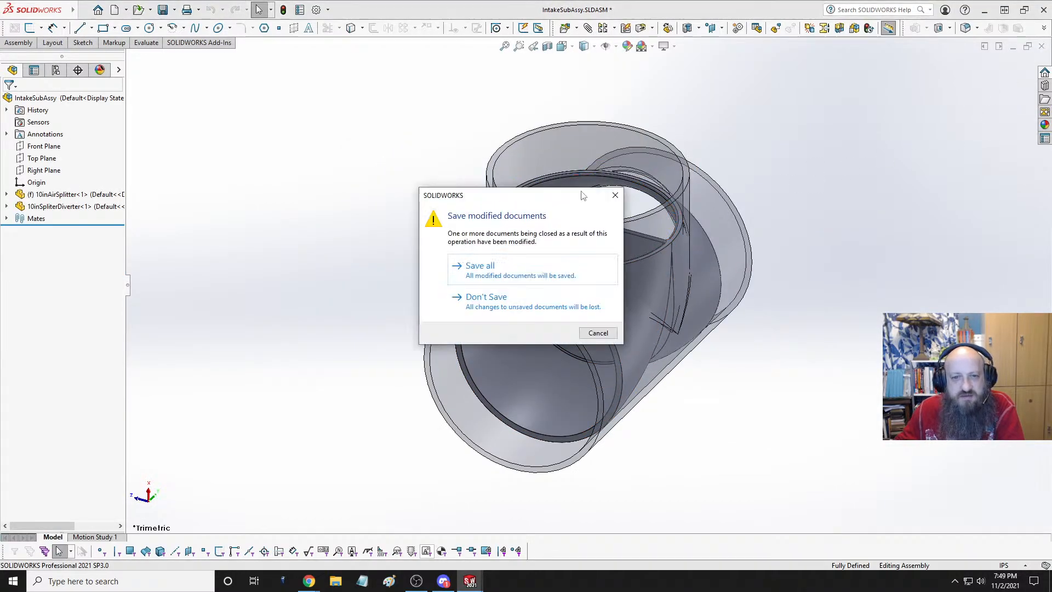
click(498, 309)
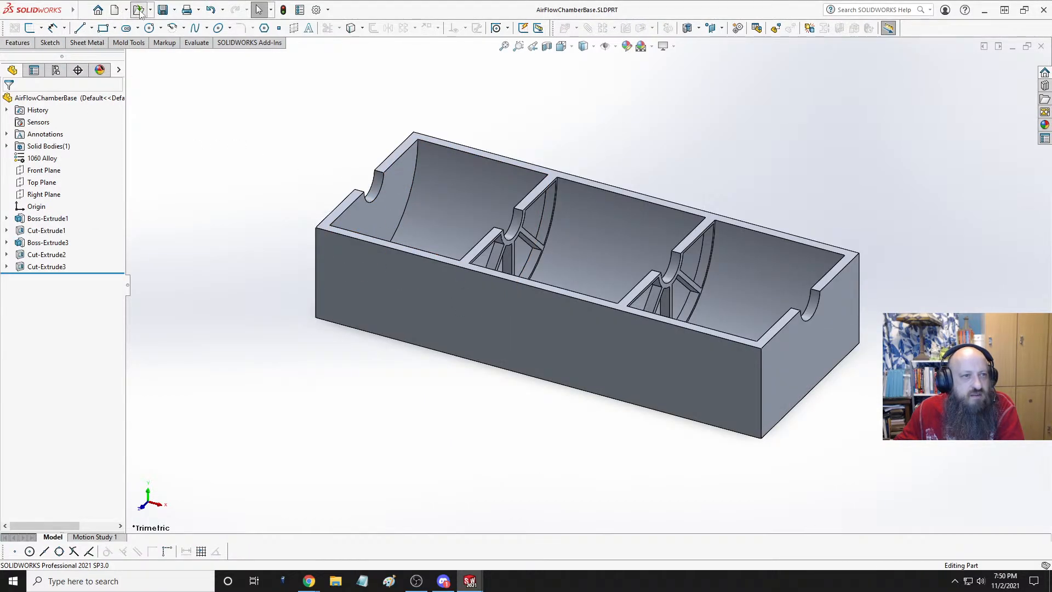
- Reopen AirIntakeChamberSubAssy.SLDASM and collapse the AirFlowChamberBase and AirFlowChamberTop entries in the feature tree
key(ctrl+o)
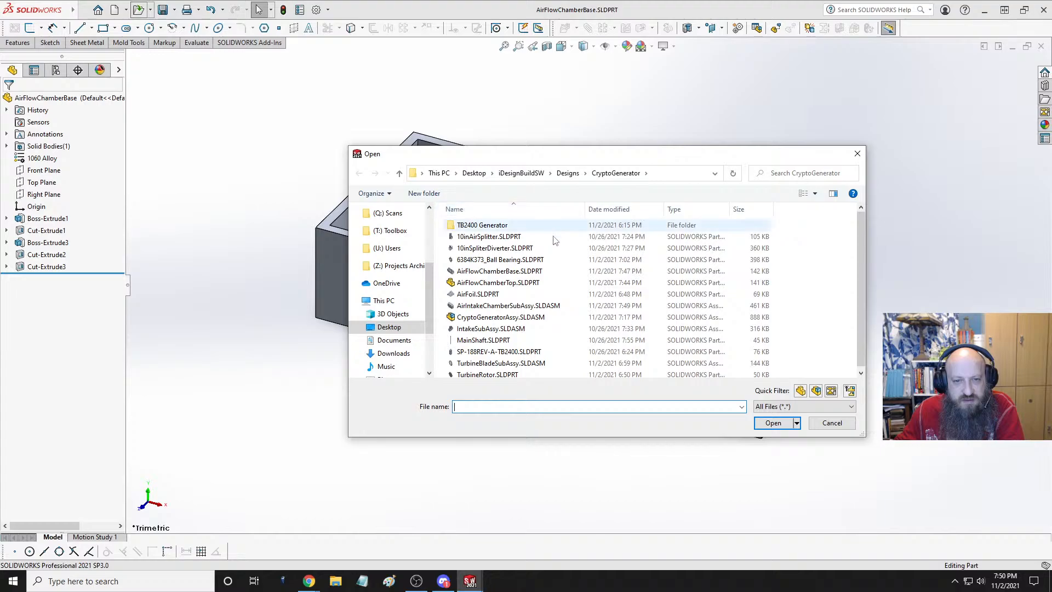
click(523, 306)
click(768, 426)
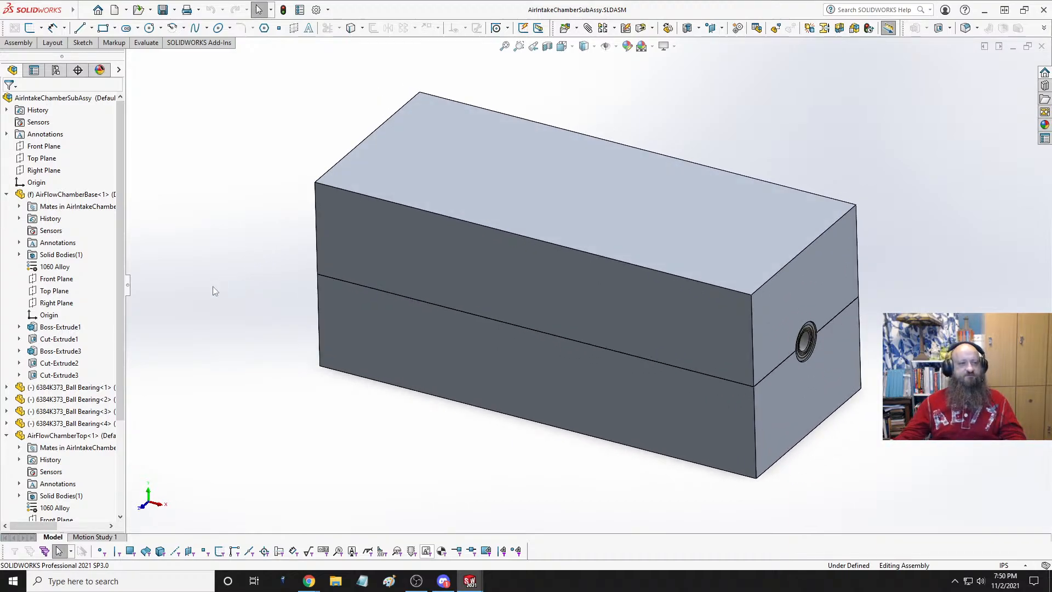
click(6, 194)
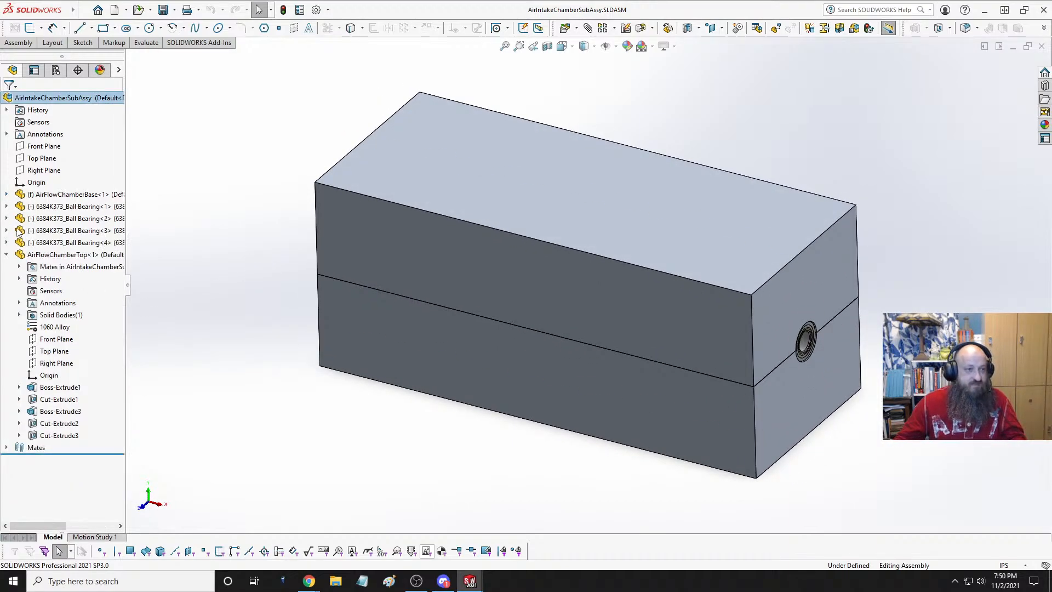
click(6, 254)
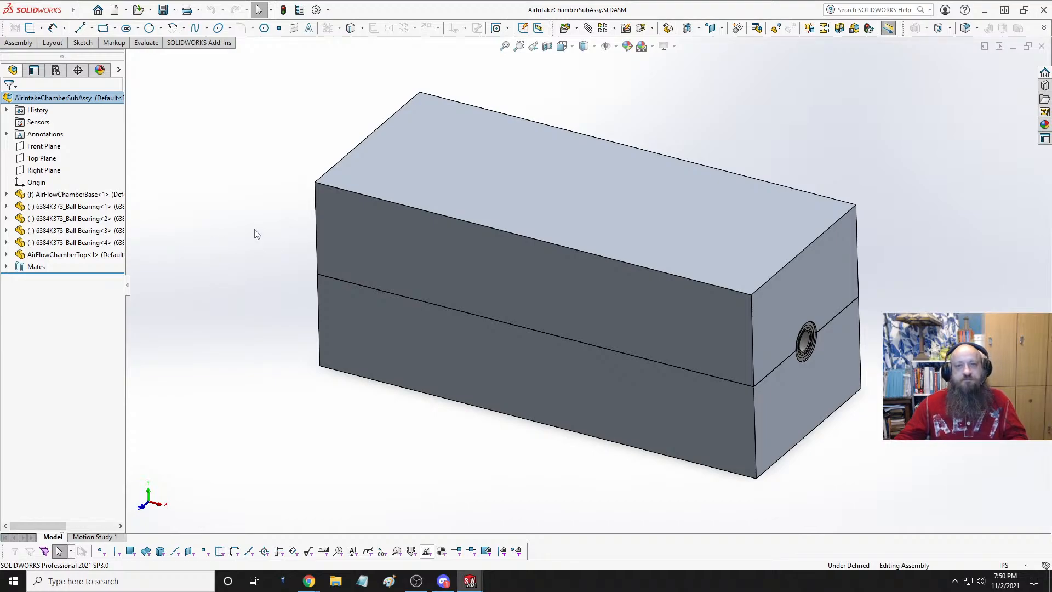
- Cut the closed subassembly with a section view along the Front Plane at zero offset
click(547, 46)
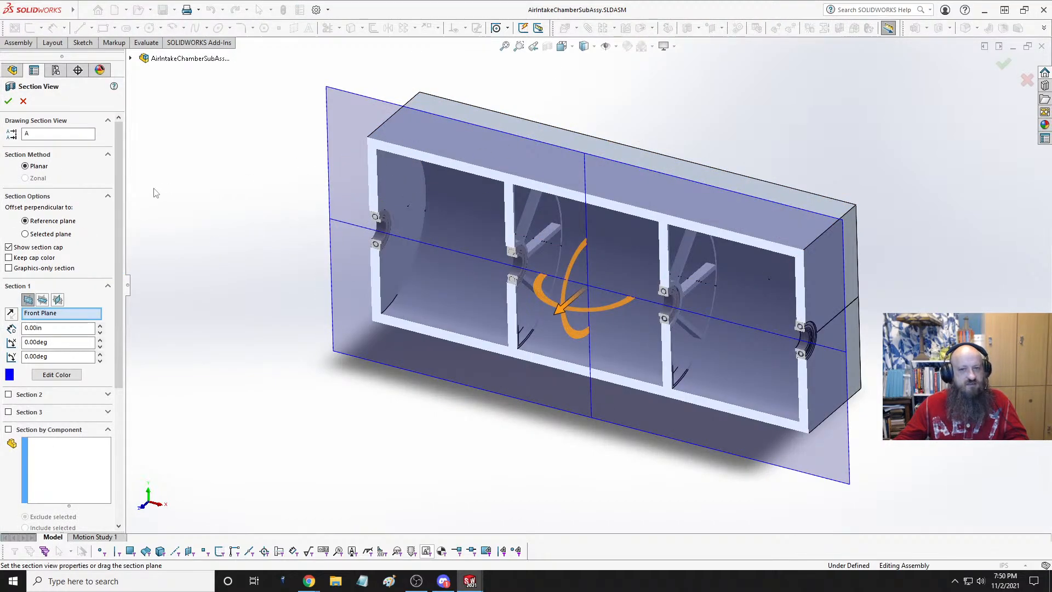
middle_drag(175, 205, 162, 182)
click(9, 102)
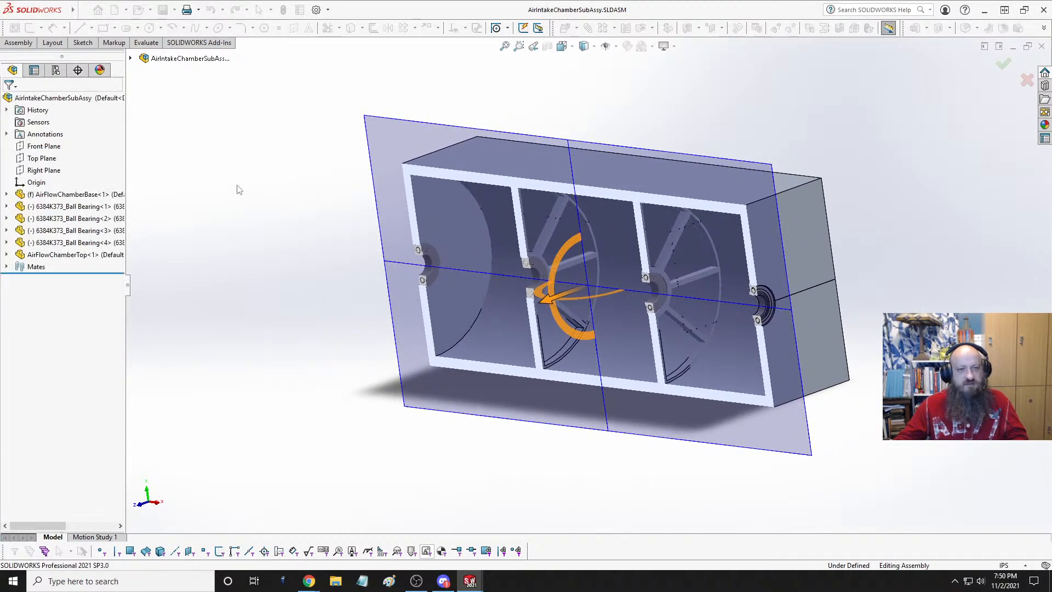
- Examine the sectioned interior around the bearings, the spoked partitions and the joint between the top and base
scroll(582, 282, down, 8)
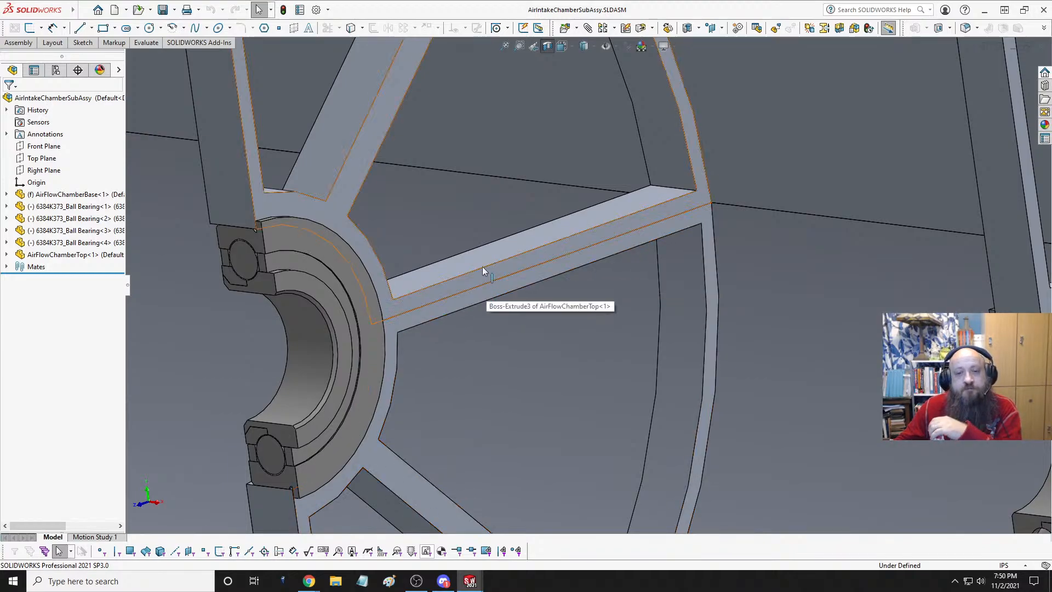
scroll(484, 297, up, 10)
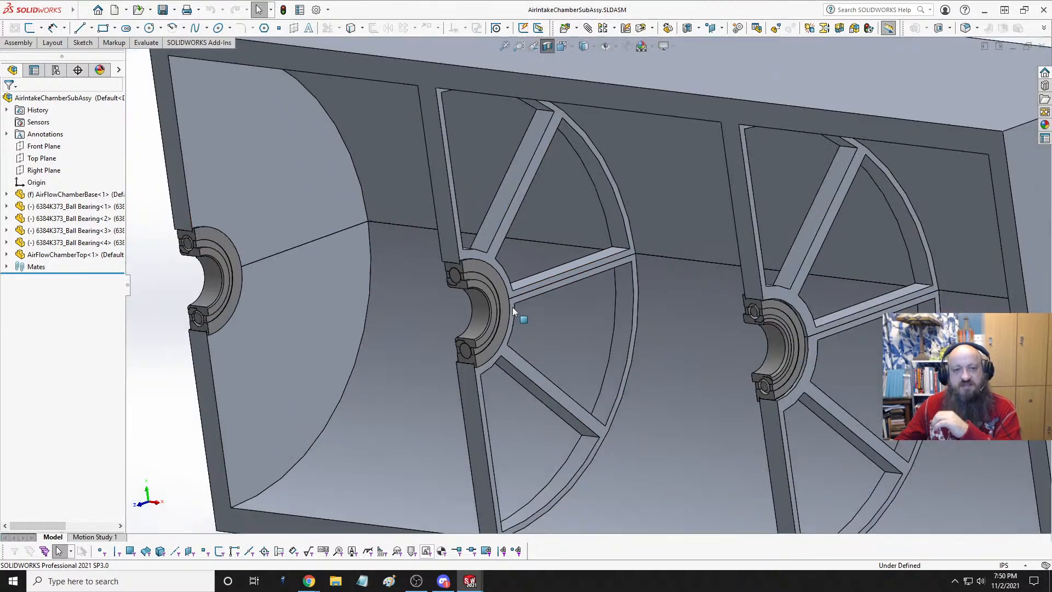
middle_drag(509, 303, 606, 207)
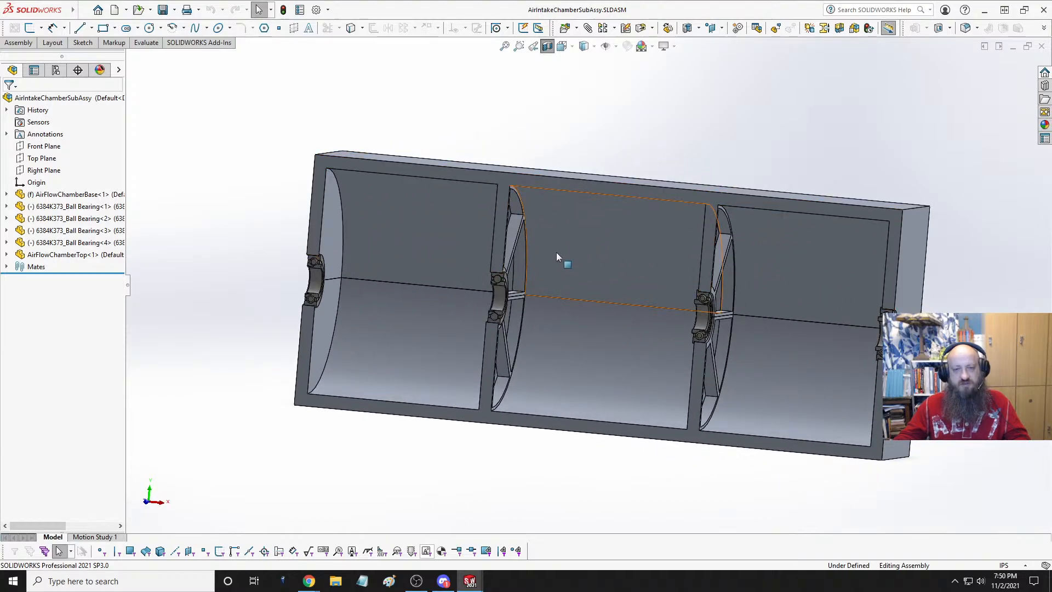
middle_drag(613, 243, 575, 238)
scroll(586, 244, down, 2)
scroll(588, 230, down, 3)
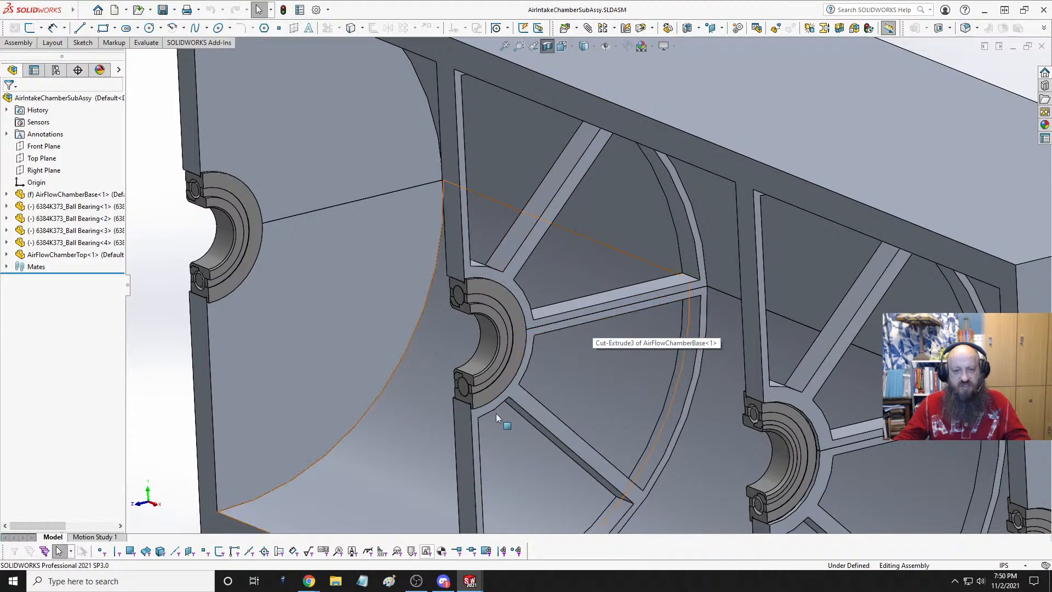
scroll(585, 330, up, 5)
scroll(579, 295, down, 3)
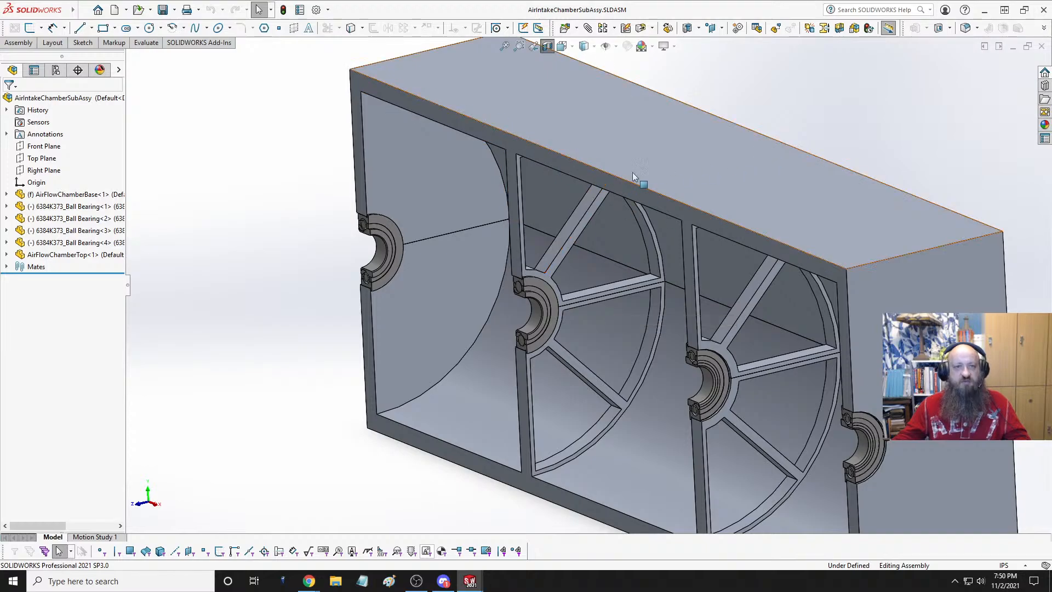
- Close the sectioned subassembly and start a symmetric Fillet on AirFlowChamberBase with a radius of 0.0625 in
click(1042, 47)
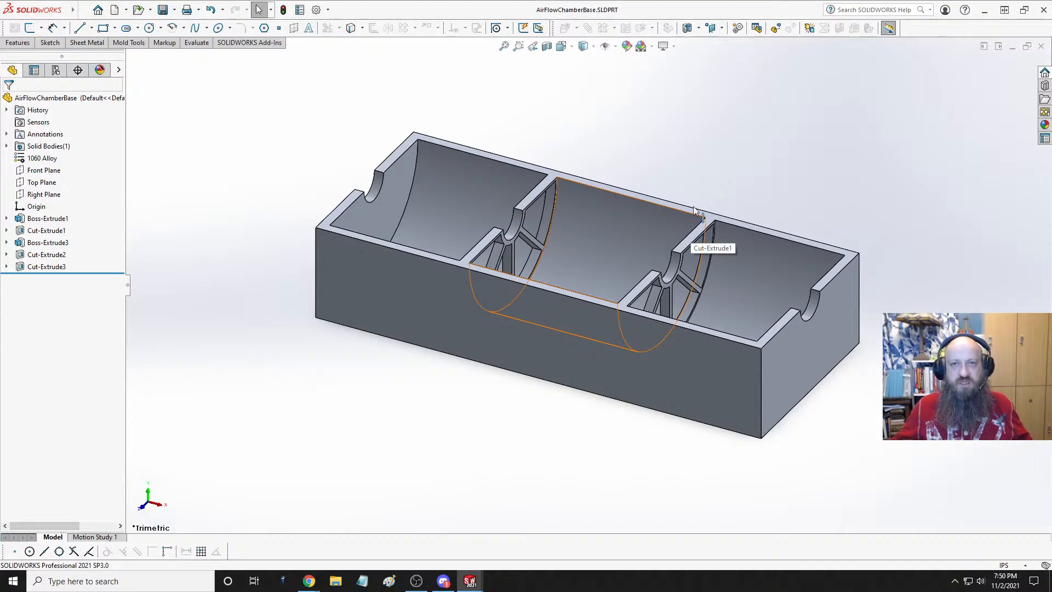
middle_drag(633, 217, 581, 216)
scroll(581, 216, down, 5)
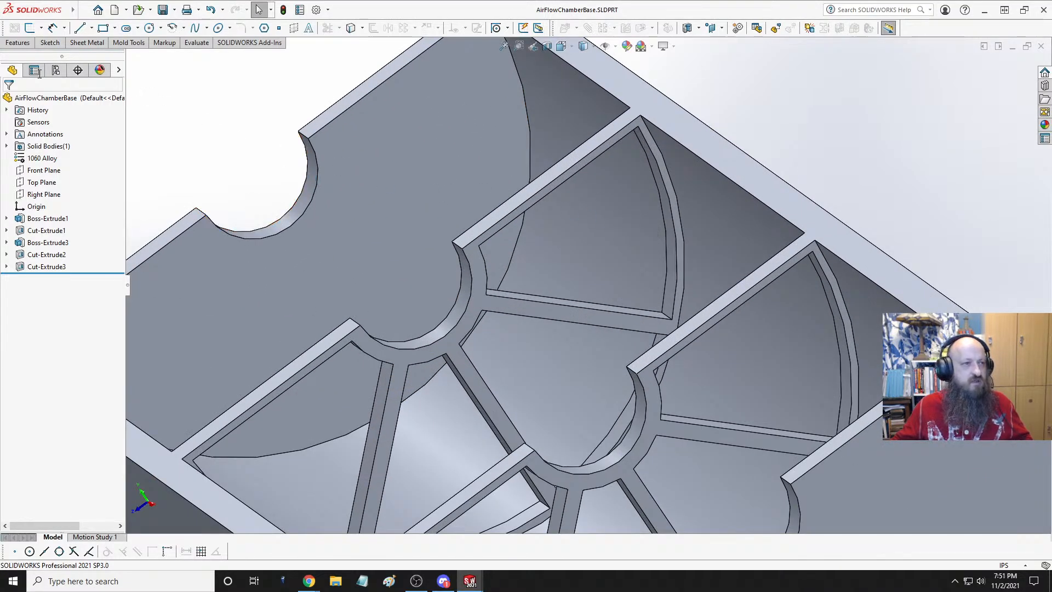
click(18, 42)
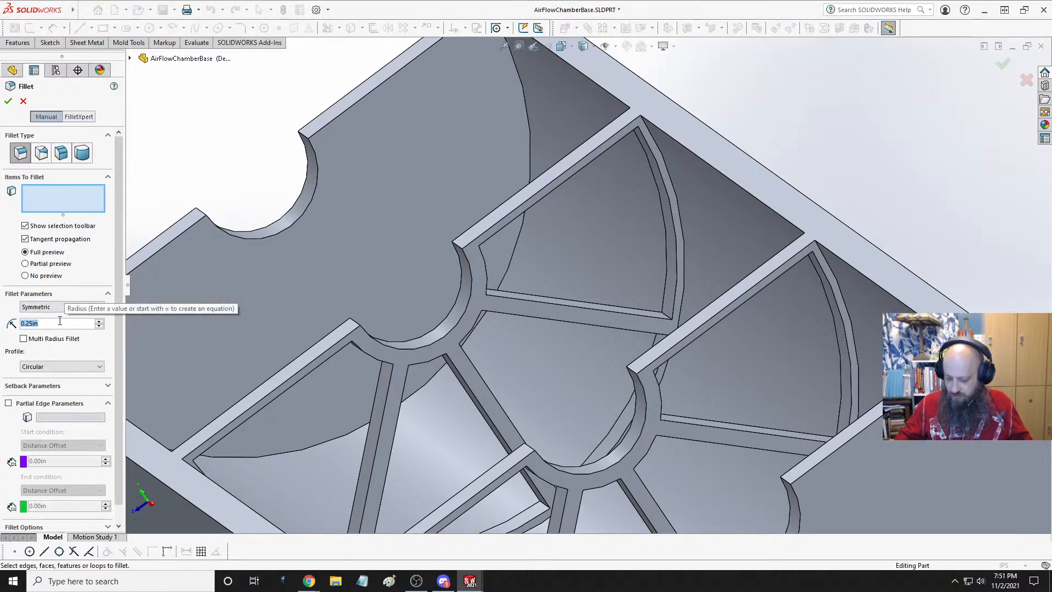
text(.0625)
key(Return)
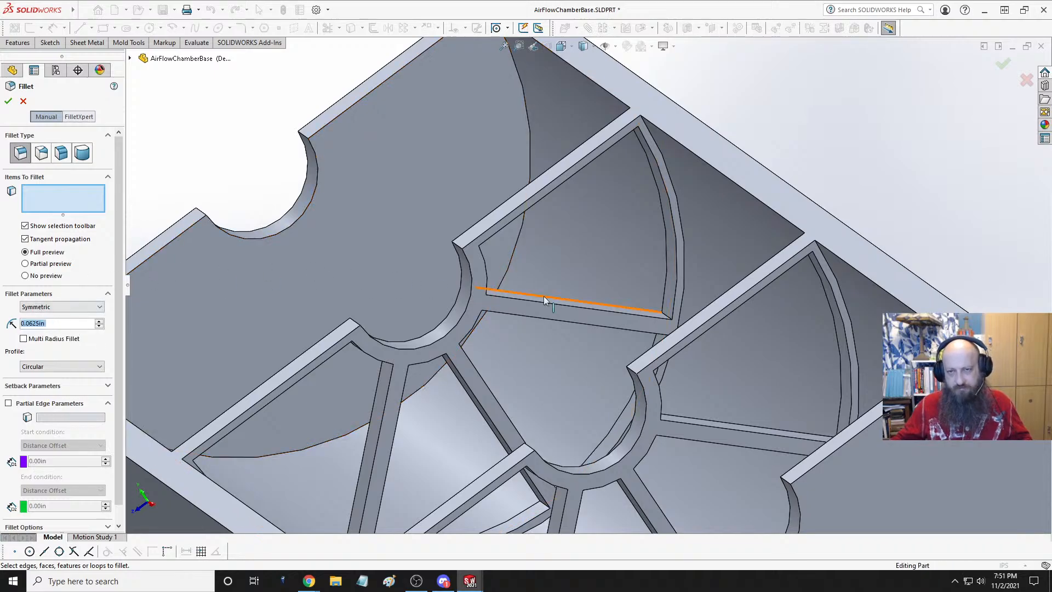
- Add all four edges of one partition's end opening to the fillet, plus the adjoining spoke's edge on the neighbouring opening
scroll(630, 149, down, 4)
click(527, 215)
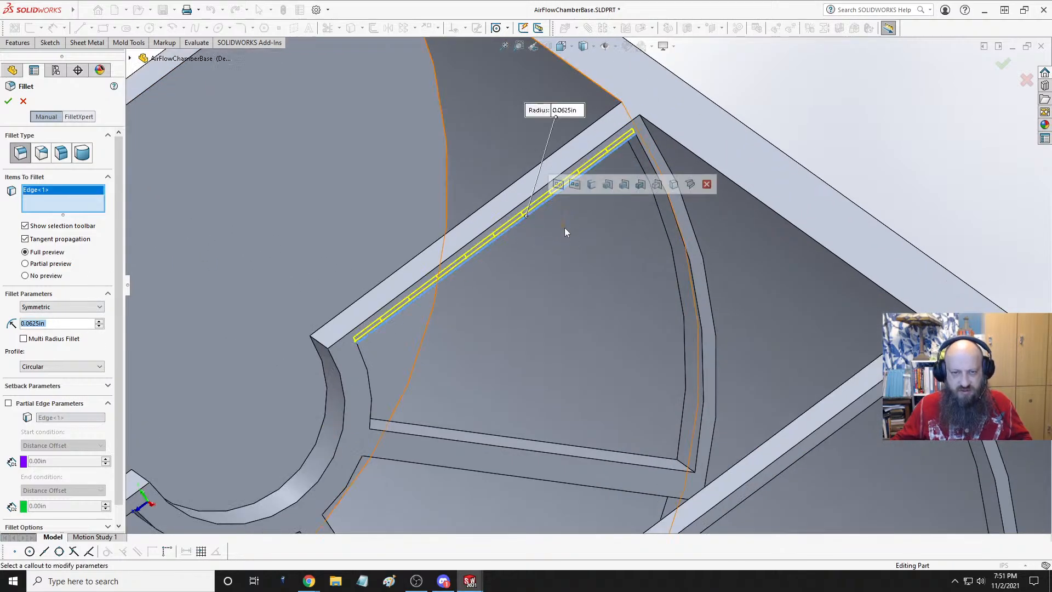
click(466, 442)
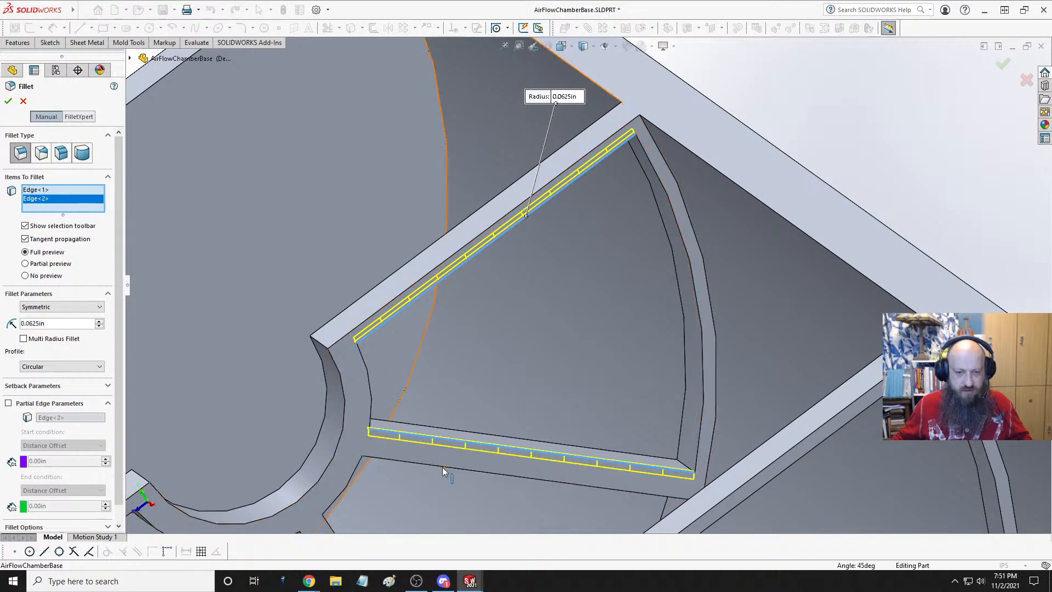
click(448, 438)
scroll(448, 438, up, 3)
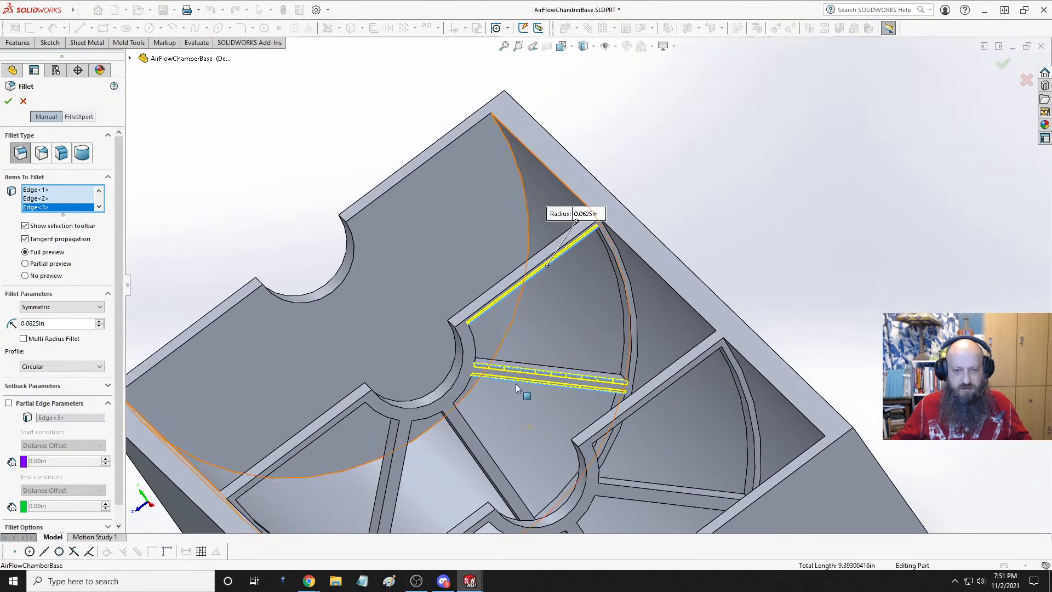
scroll(511, 333, down, 3)
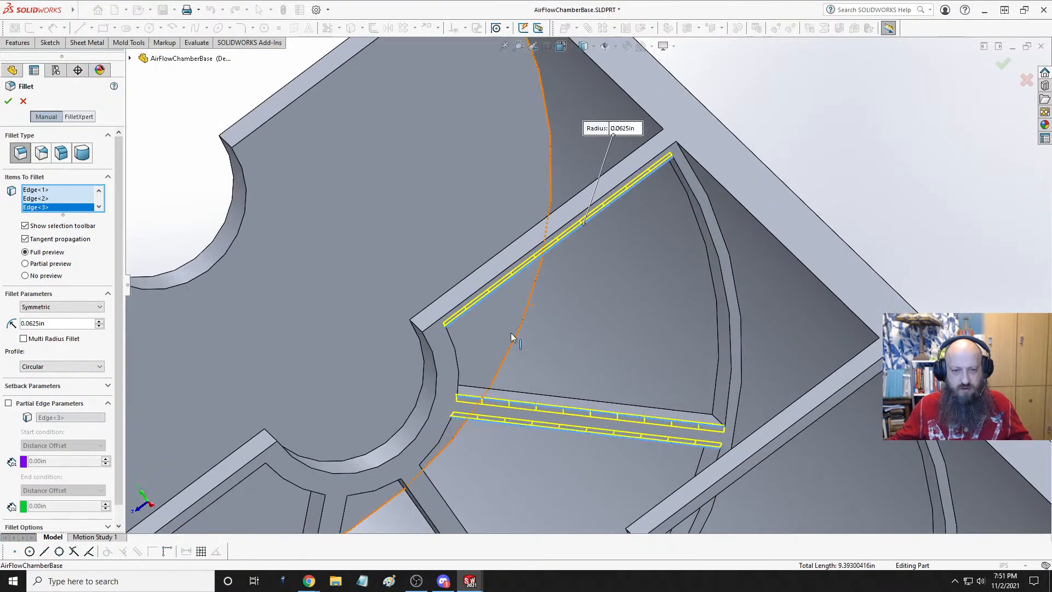
click(453, 343)
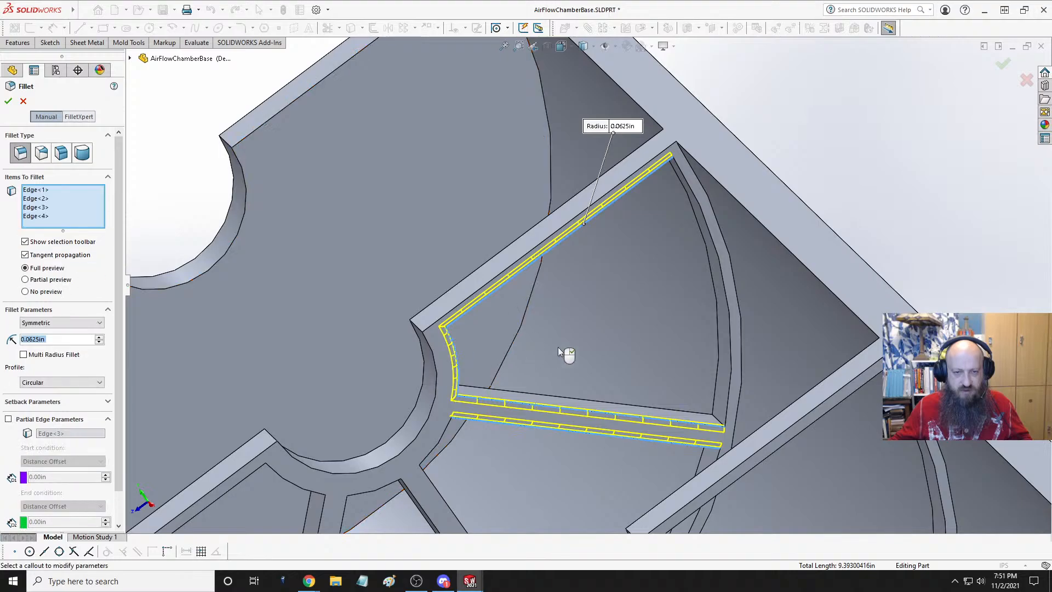
click(732, 328)
scroll(522, 413, up, 2)
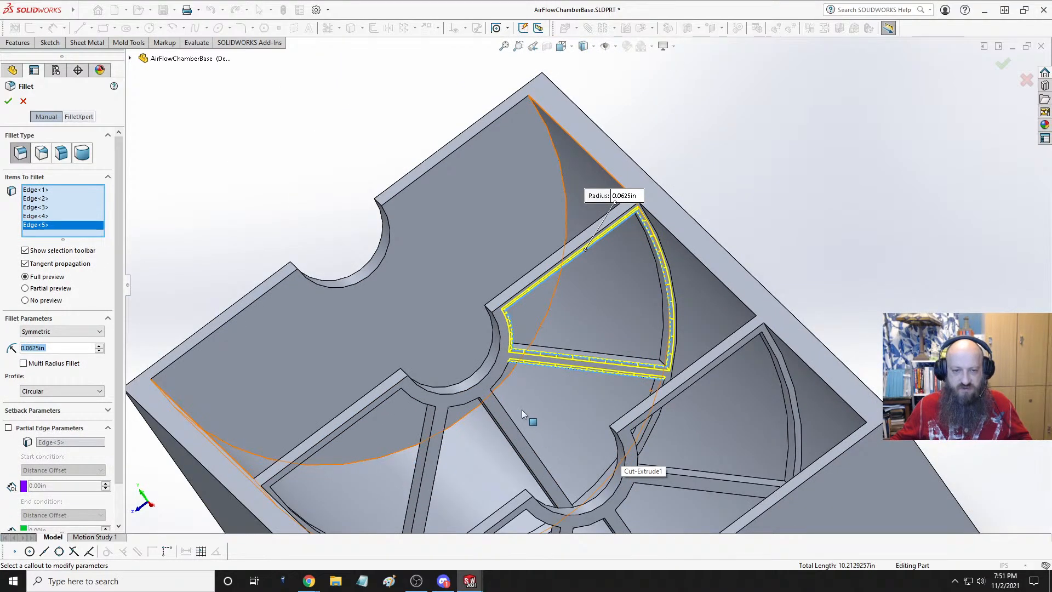
- Add the hub arc, remaining spoke edge and rim arc of the same partition's second opening to the fillet
scroll(515, 384, down, 2)
click(502, 352)
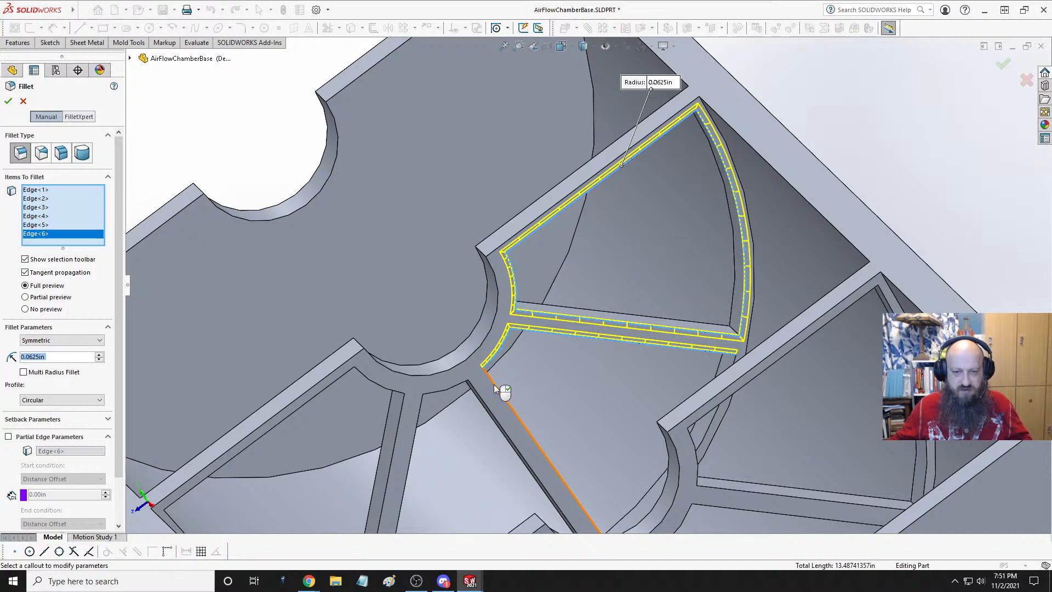
click(496, 388)
middle_drag(499, 390, 878, 396)
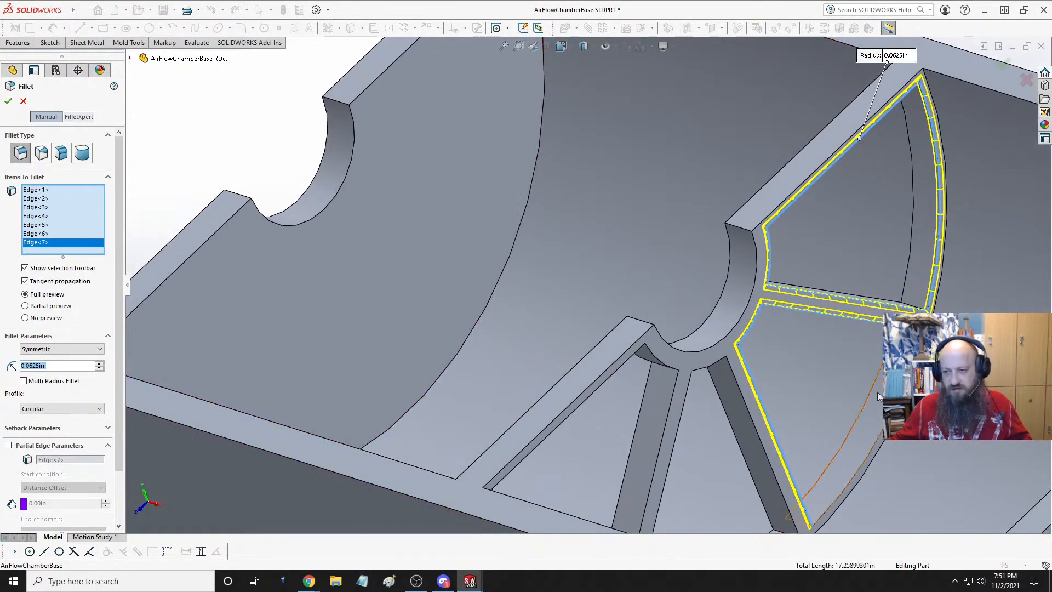
click(894, 408)
scroll(780, 404, up, 3)
scroll(779, 403, down, 2)
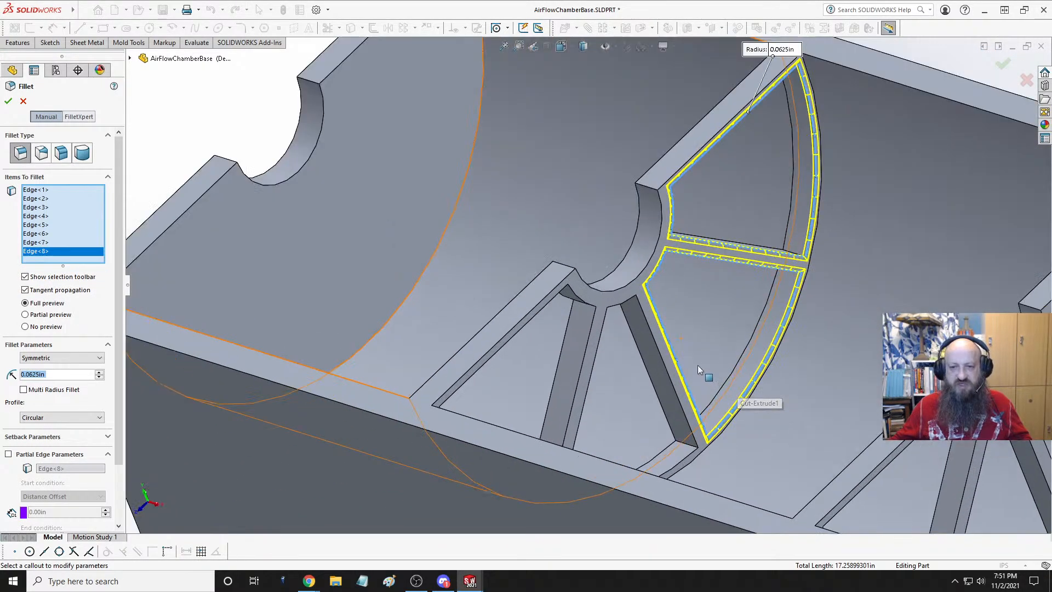
- Add the hub arc, both spoke edges and rim arc of the same partition's third opening to the fillet
middle_drag(698, 365, 618, 331)
click(601, 304)
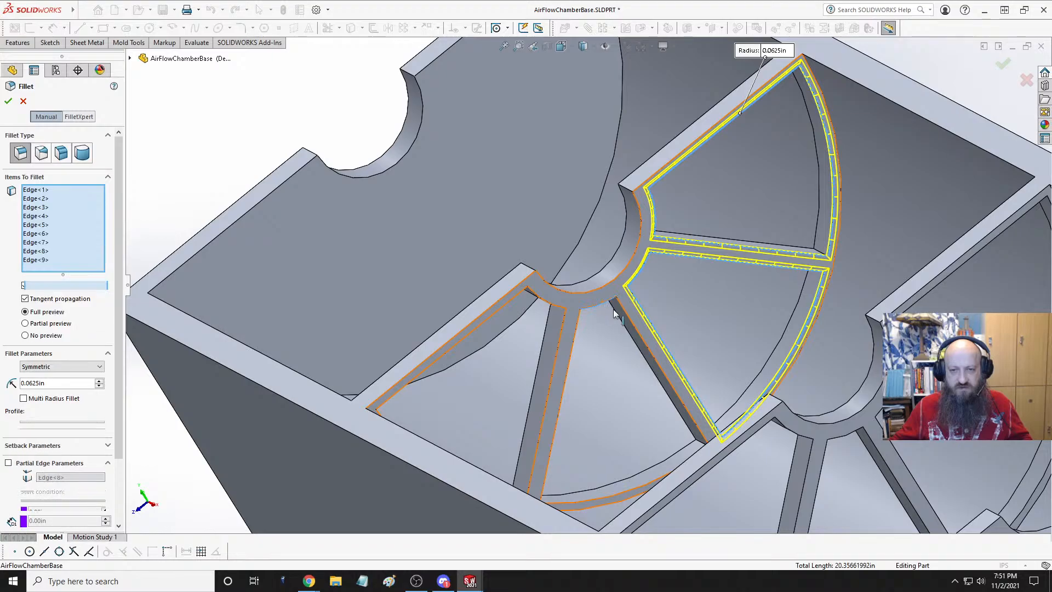
click(629, 320)
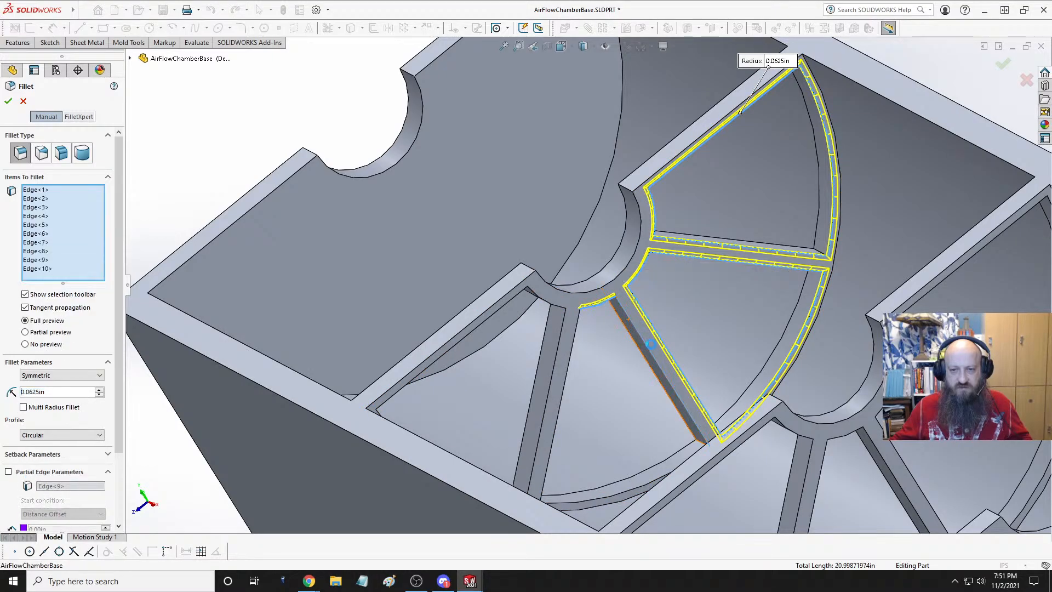
middle_drag(626, 426, 639, 429)
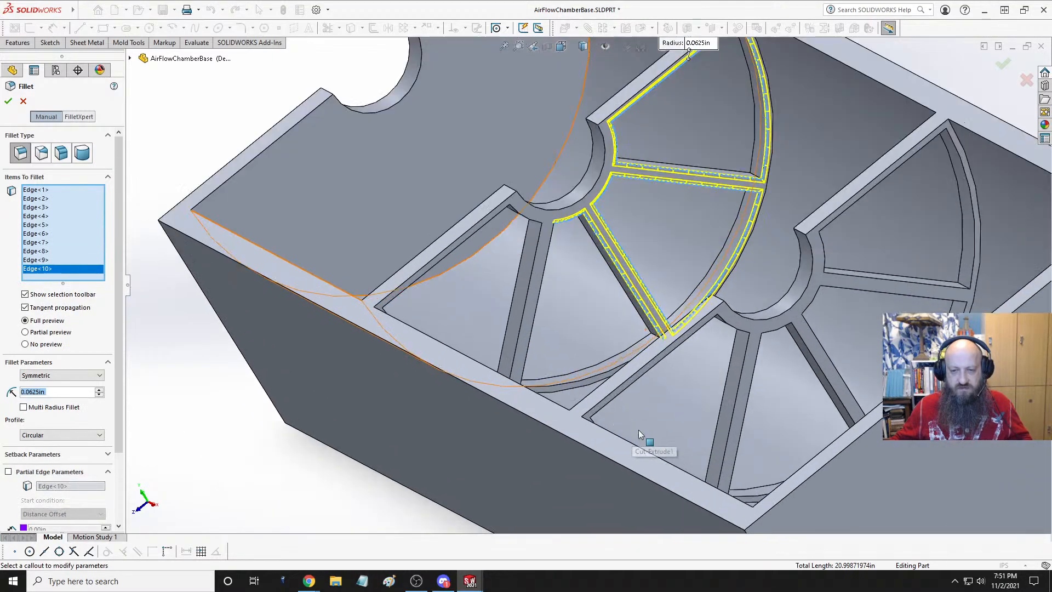
click(588, 377)
click(531, 342)
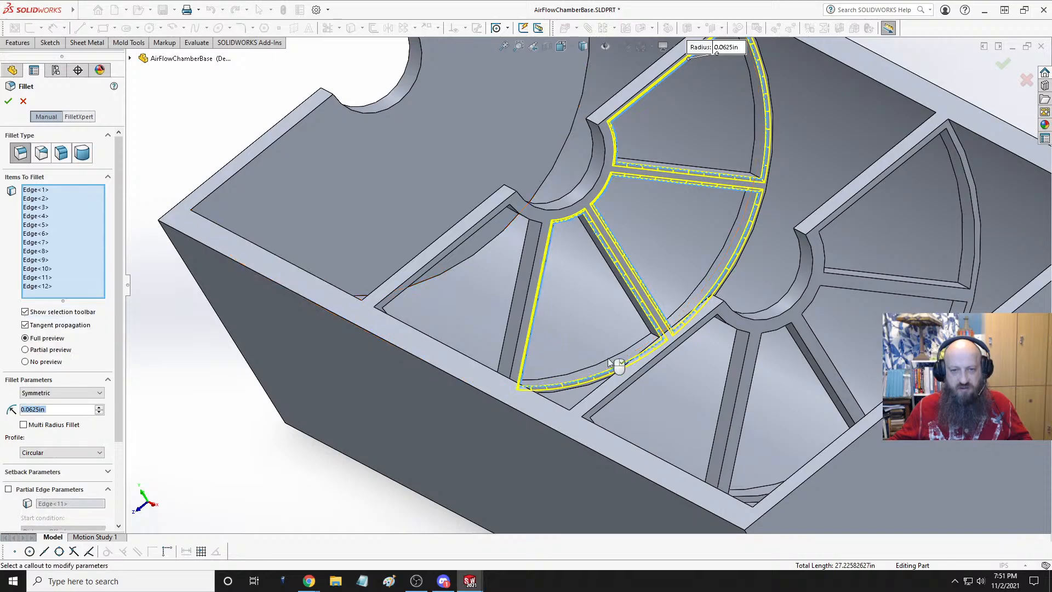
- Add the spoke edge, hub arc, top edge and rim arc of the same partition's fourth opening to the fillet
middle_drag(548, 328, 671, 242)
scroll(617, 260, down, 5)
click(667, 242)
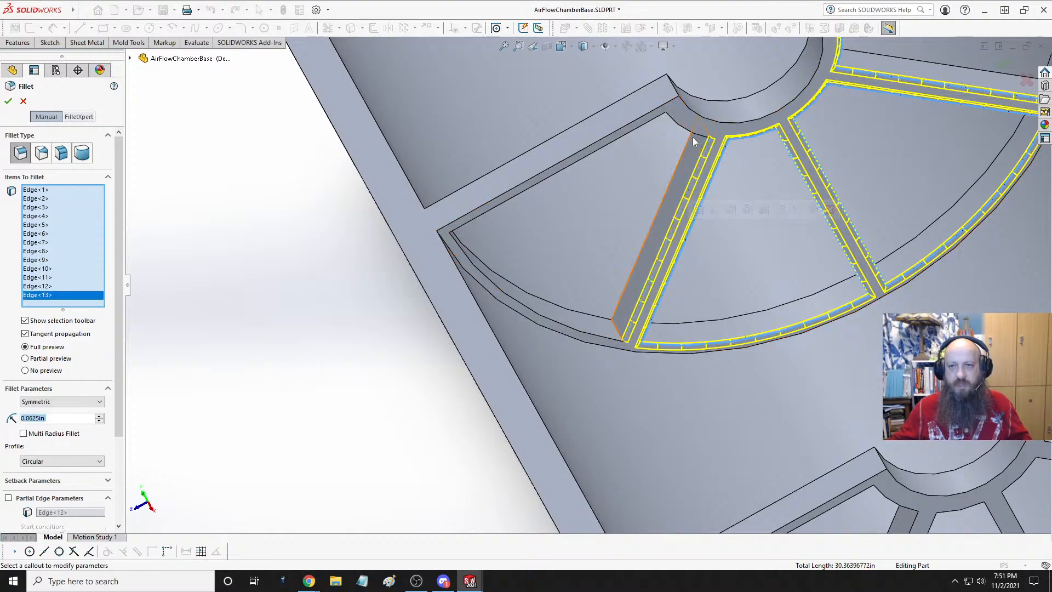
click(688, 133)
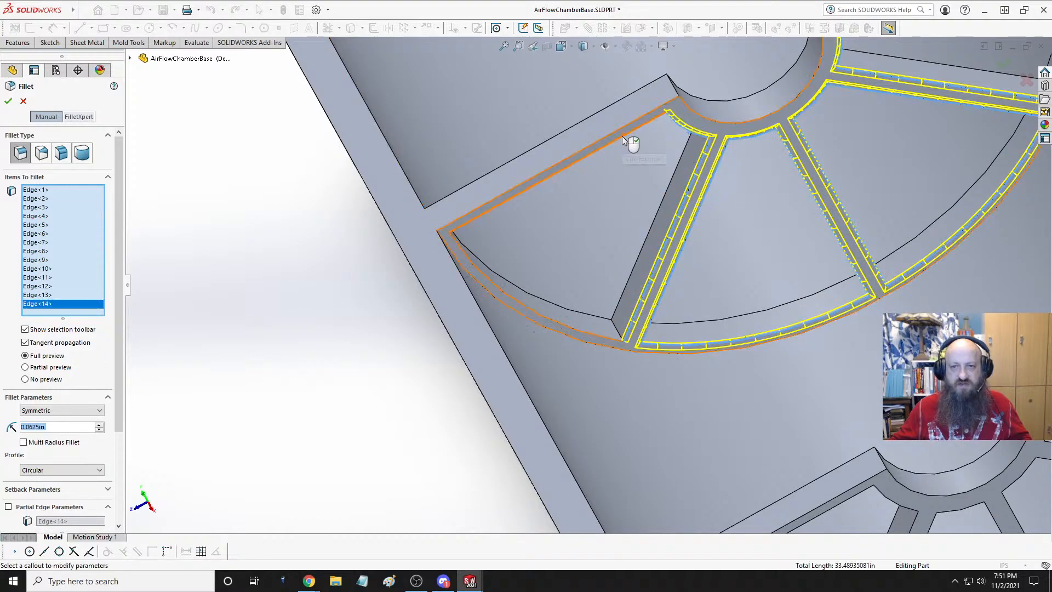
click(622, 136)
click(527, 313)
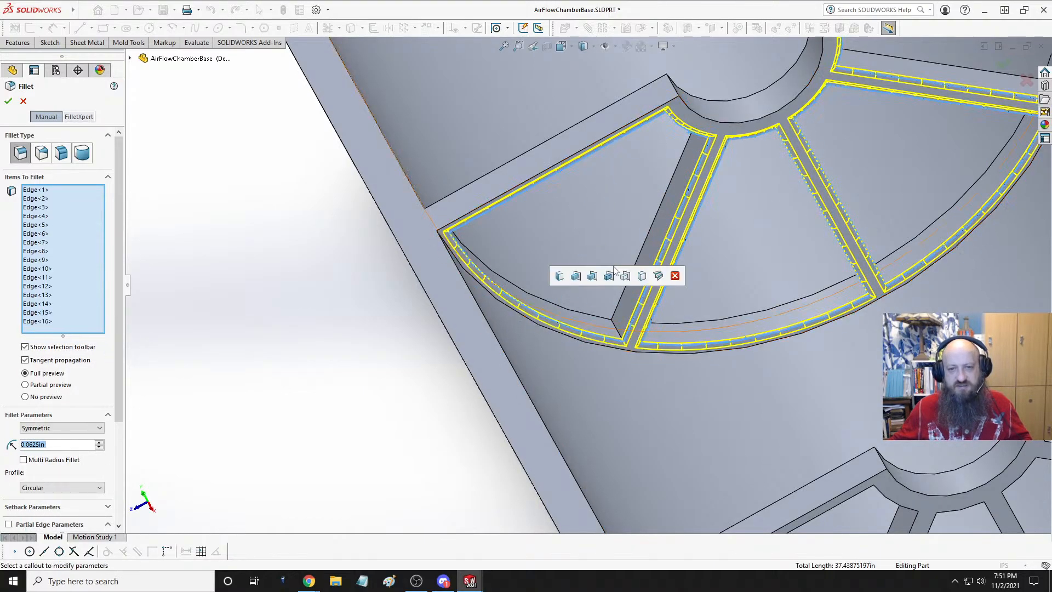
- Add the spoke edge, hub arc, top edge and rim arc of the other partition's first end opening to the fillet
middle_drag(534, 310, 707, 278)
scroll(780, 236, down, 3)
click(699, 273)
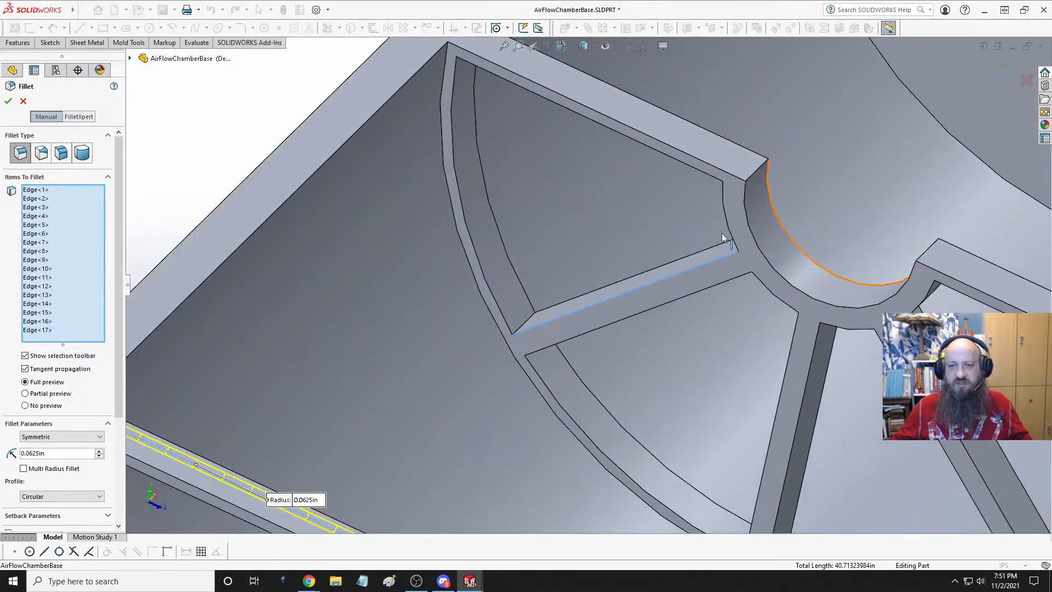
click(729, 224)
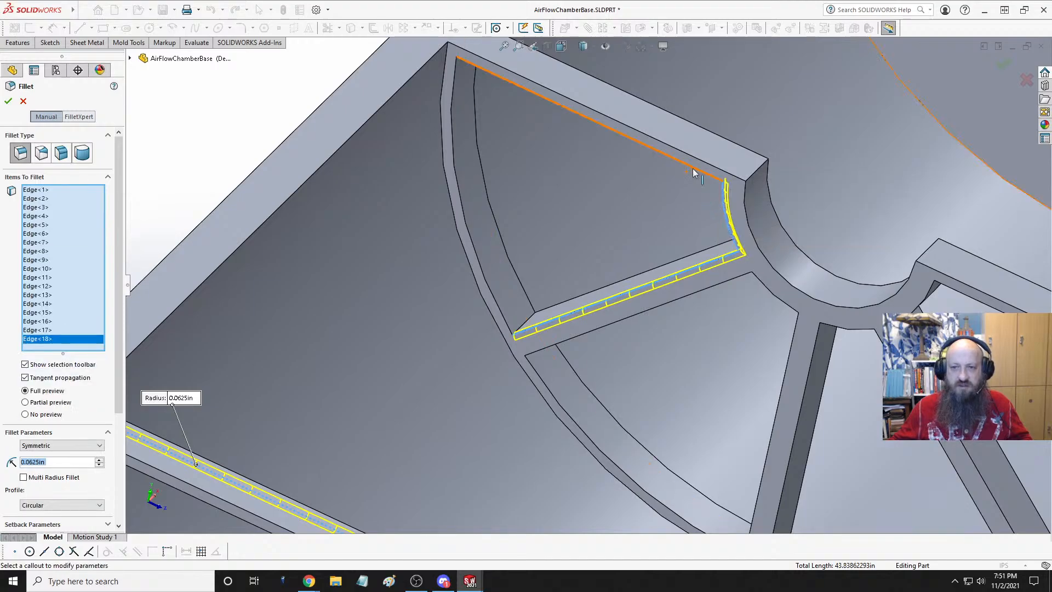
click(693, 170)
click(451, 137)
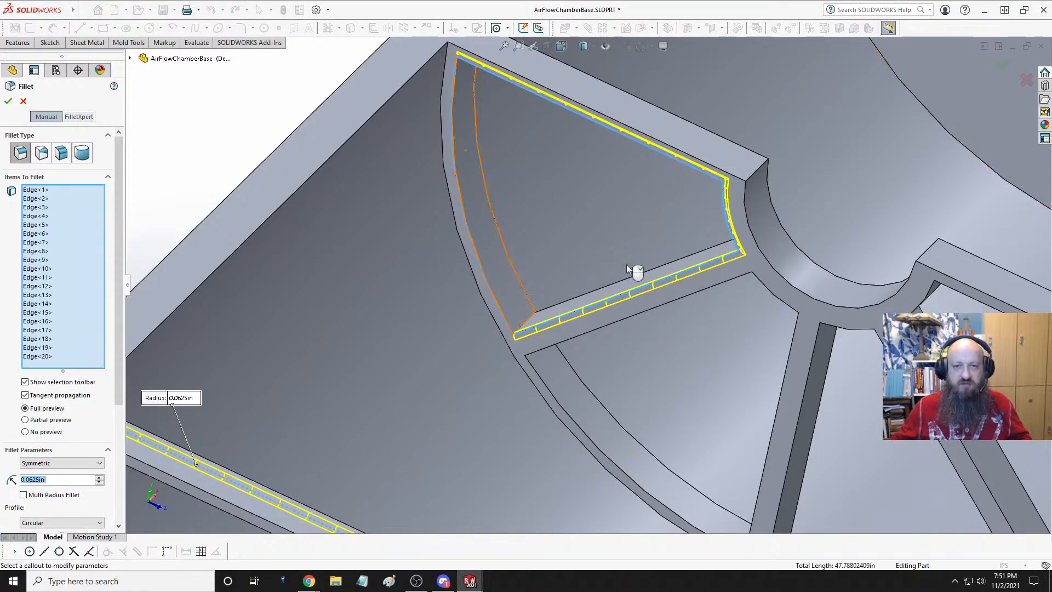
- Add the rim arc, hub arc and both spoke edges of the other partition's second opening to the fillet
click(552, 393)
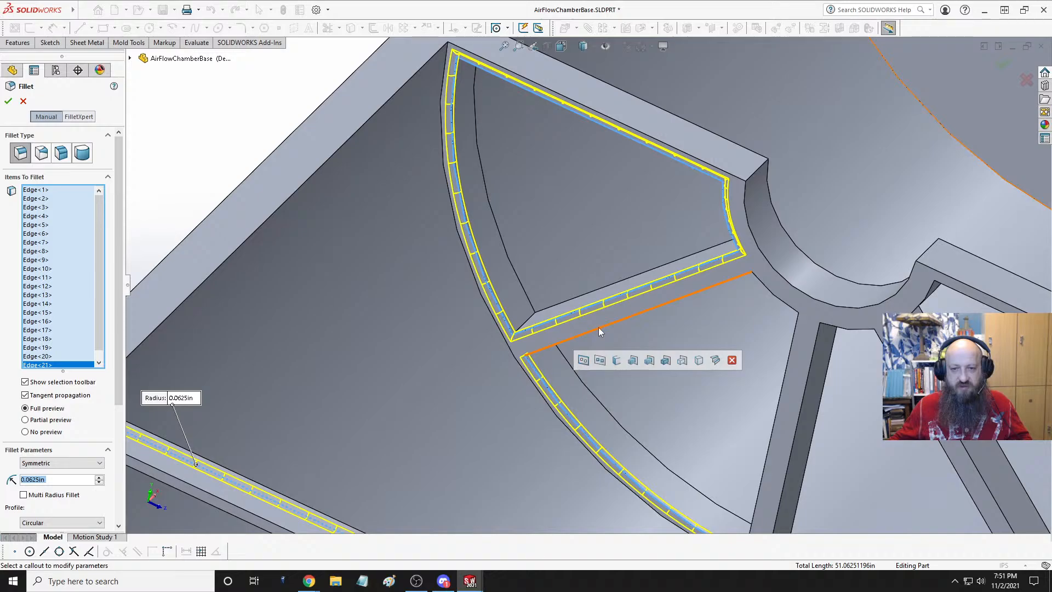
click(774, 289)
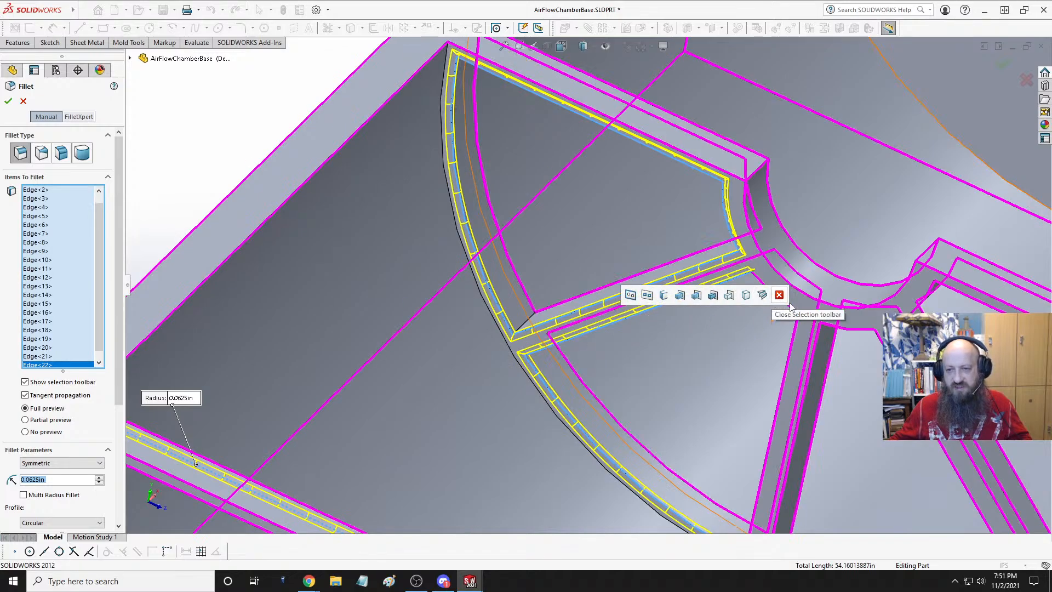
click(793, 333)
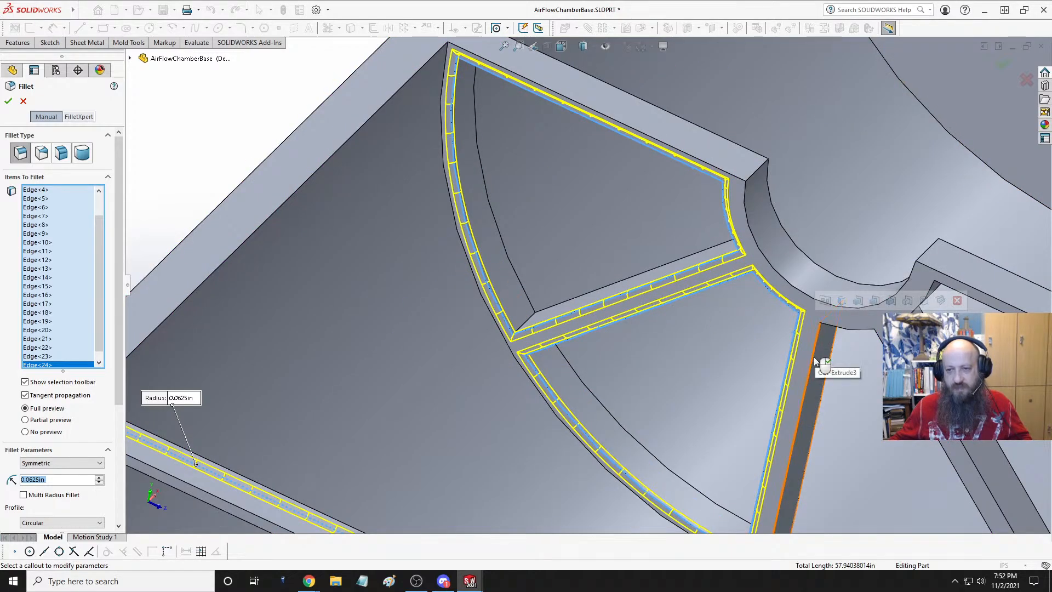
- Add both spoke edges, the hub arc and the rim arc of the other partition's third opening to the fillet
click(814, 357)
click(830, 327)
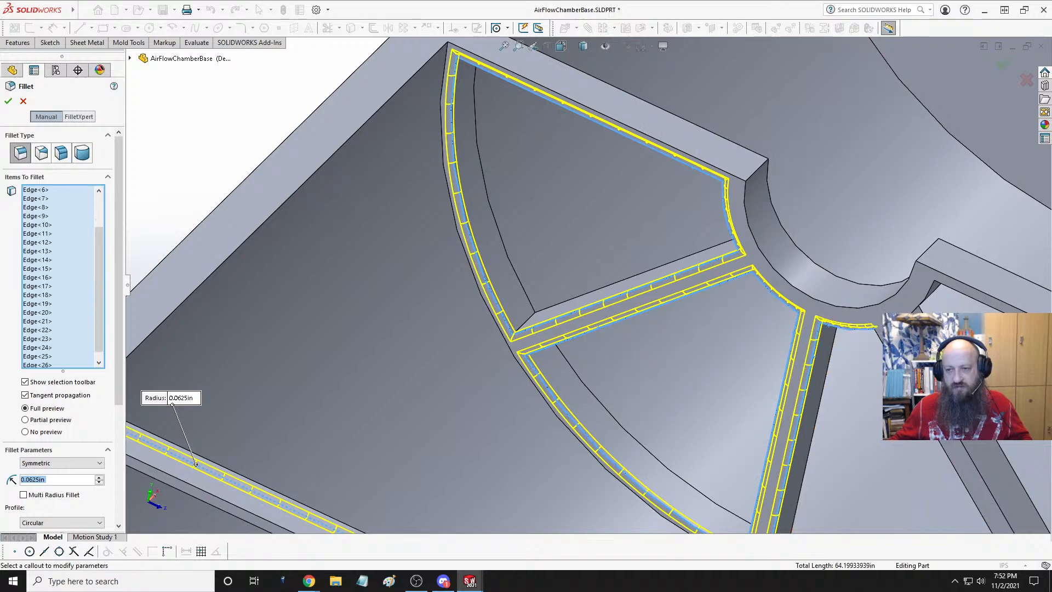
click(900, 373)
scroll(845, 366, up, 4)
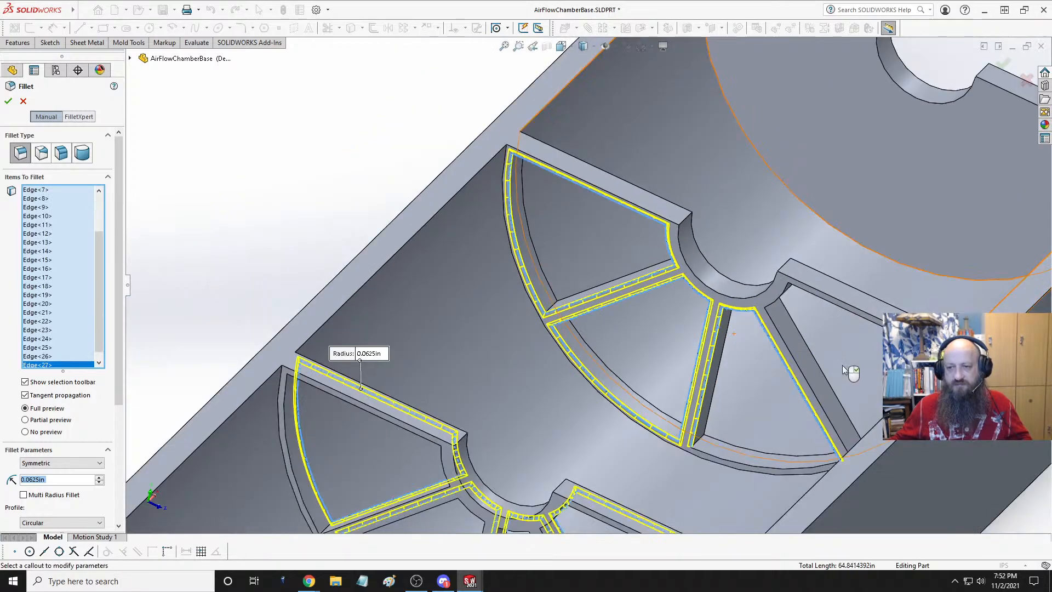
scroll(721, 433, down, 3)
click(731, 417)
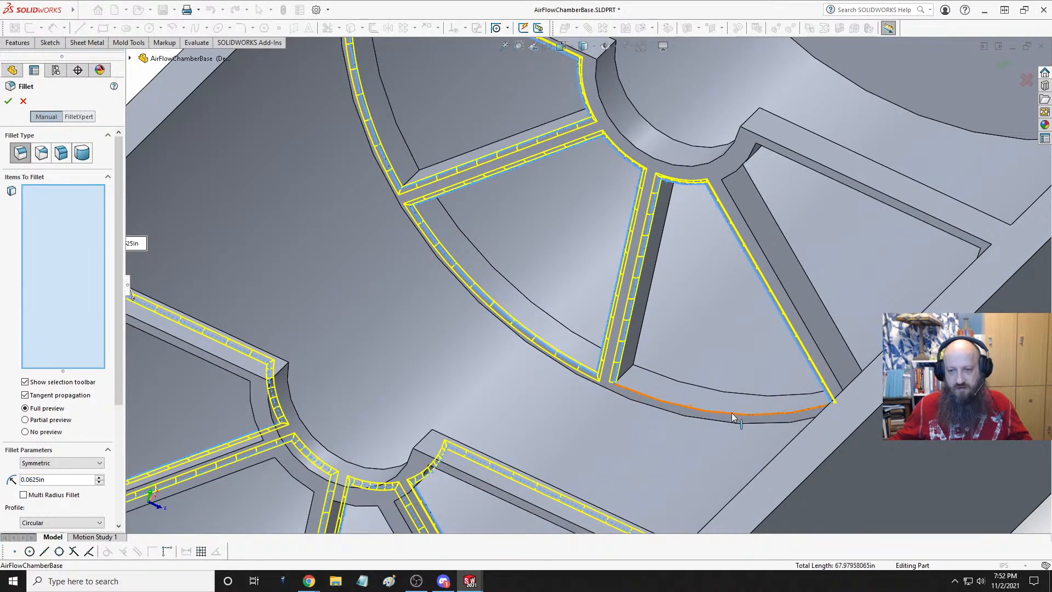
- Add the four edges of the other partition's last end opening and apply the 0.0625 in fillet to both partitions
click(808, 301)
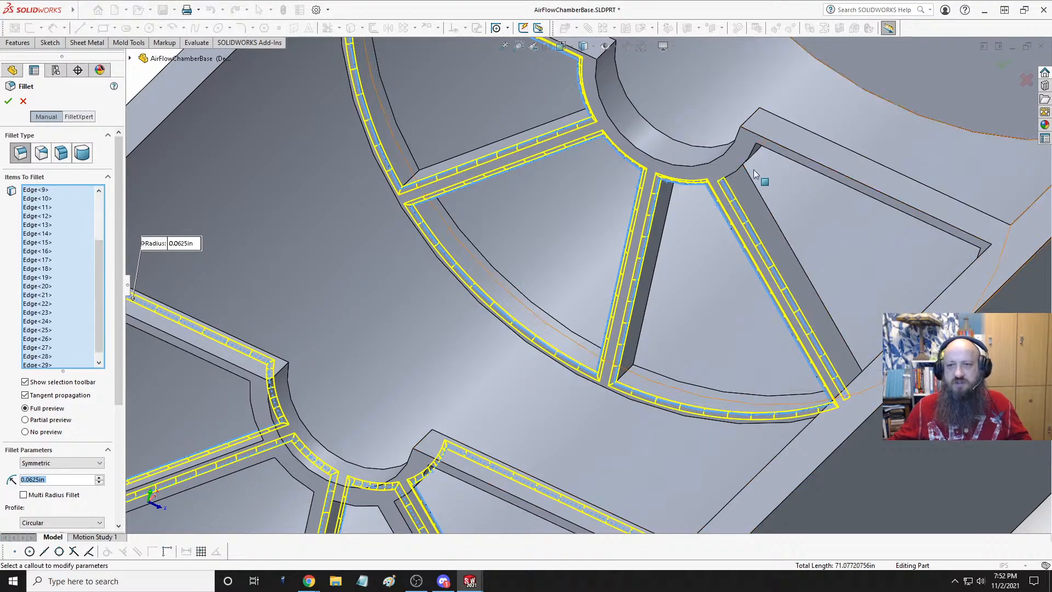
click(805, 165)
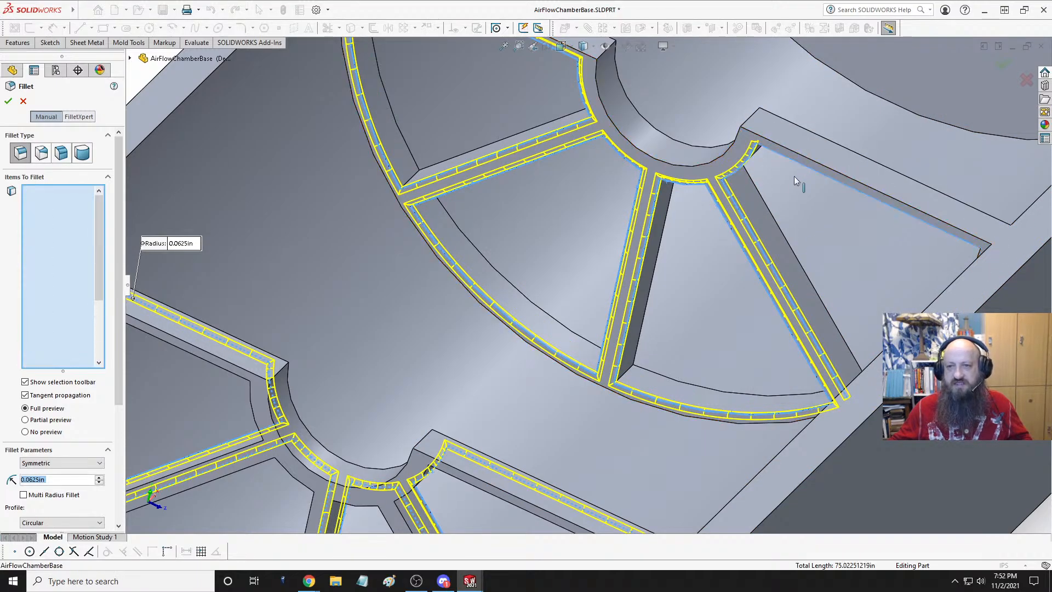
middle_drag(794, 176, 839, 234)
scroll(839, 238, up, 3)
scroll(916, 230, down, 4)
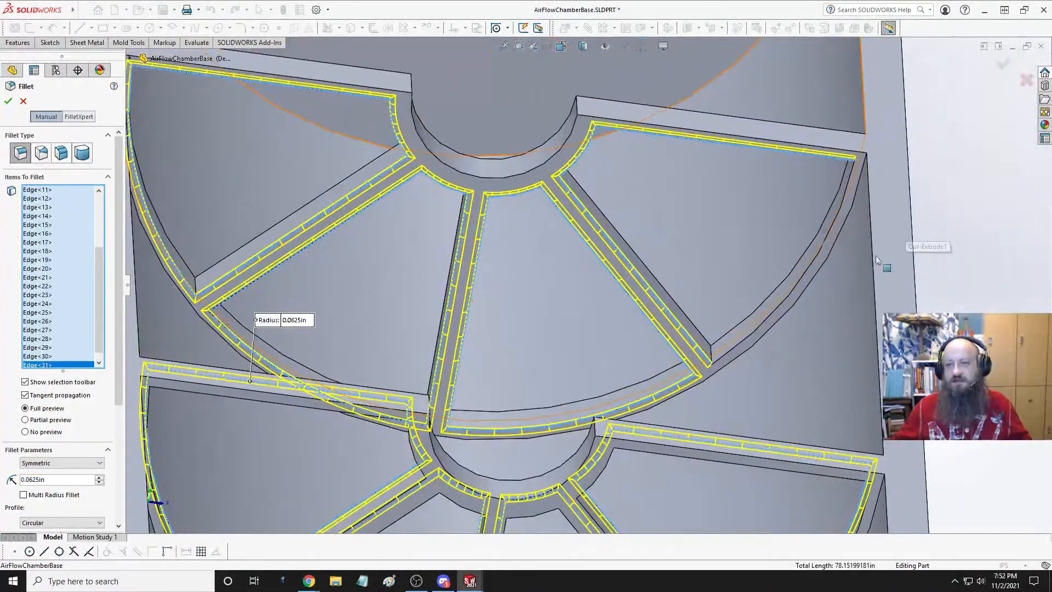
click(803, 278)
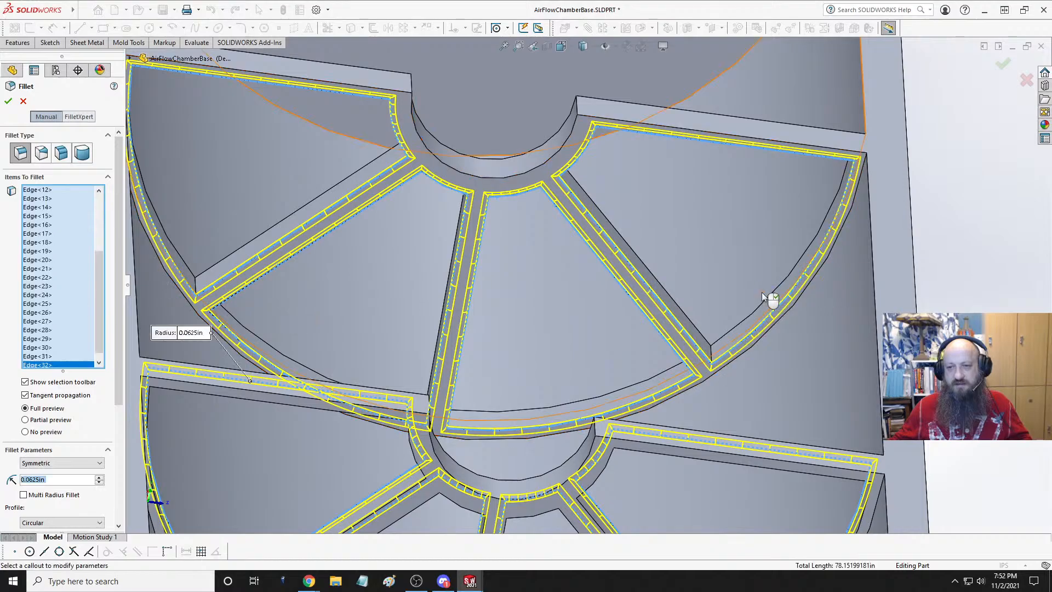
scroll(654, 247, up, 5)
middle_drag(657, 245, 594, 287)
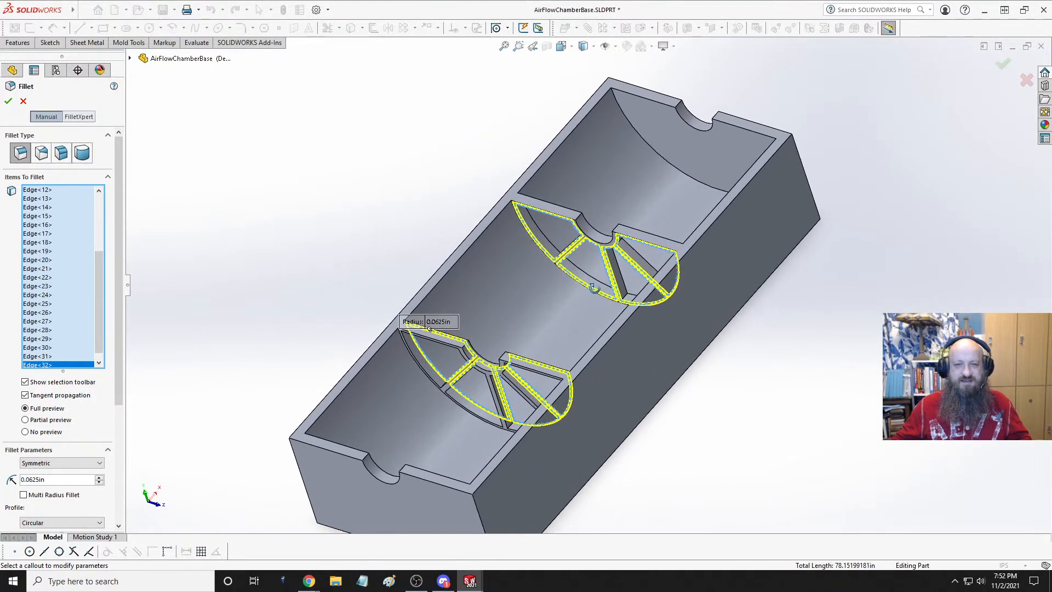
click(1003, 65)
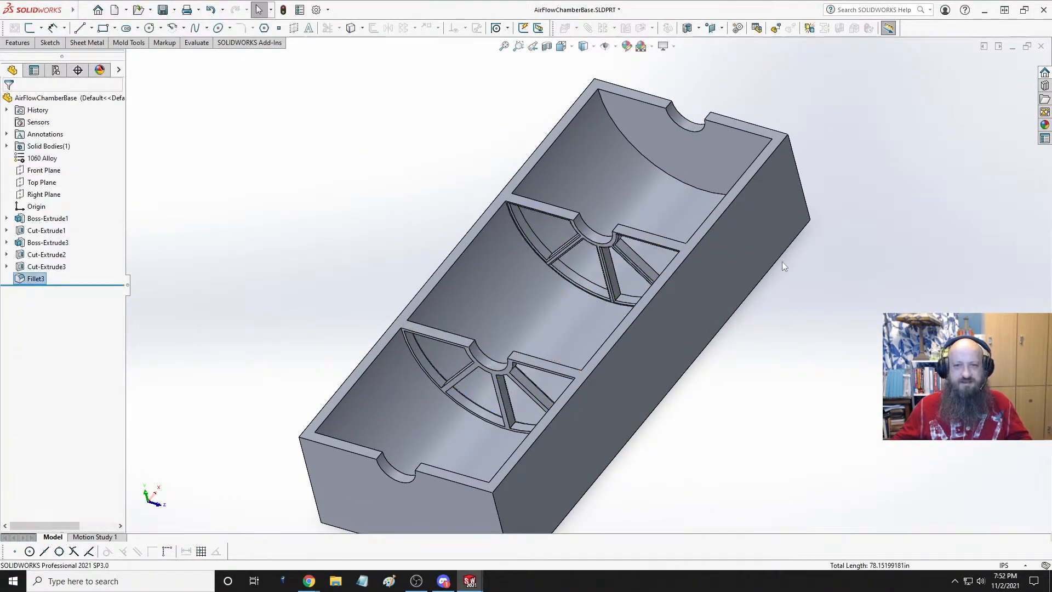
- Inspect the filleted partitions of AirFlowChamberBase and save the part
scroll(652, 245, up, 5)
middle_drag(690, 209, 591, 247)
scroll(745, 219, up, 4)
scroll(589, 251, up, 4)
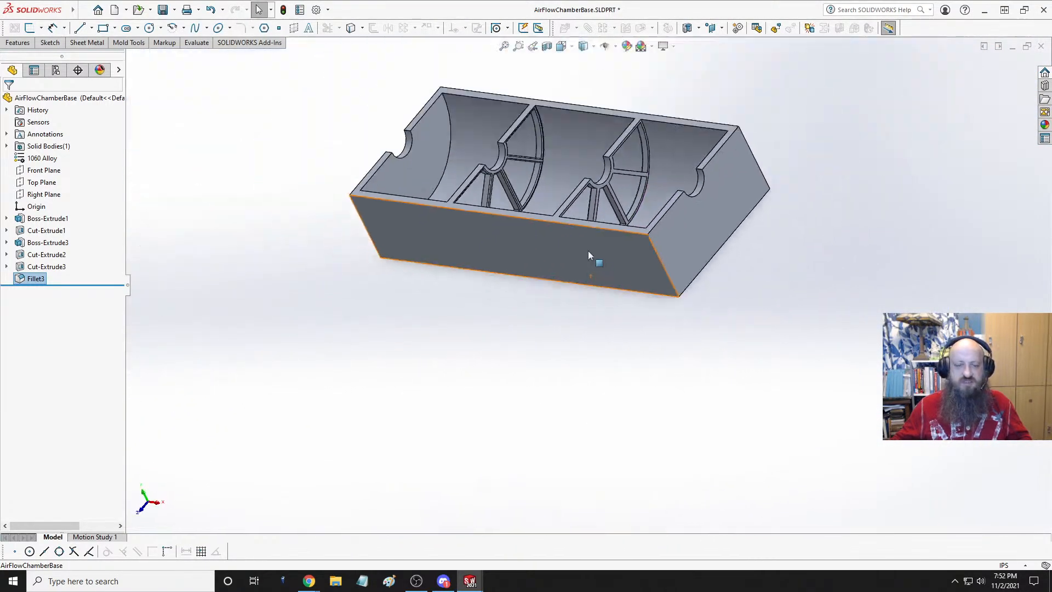
scroll(539, 153, down, 5)
scroll(578, 163, up, 2)
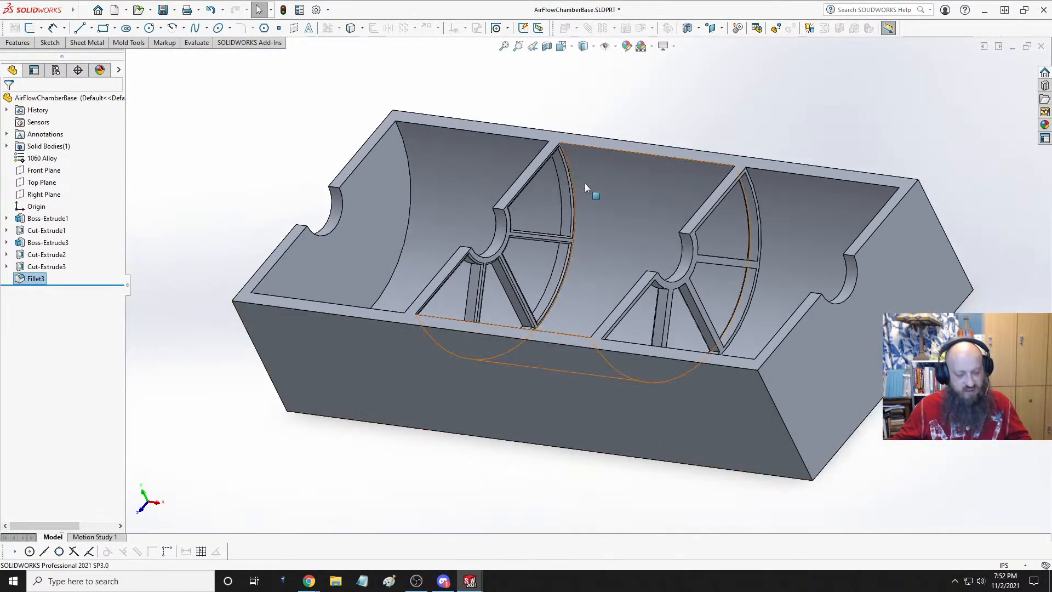
key(ctrl+s)
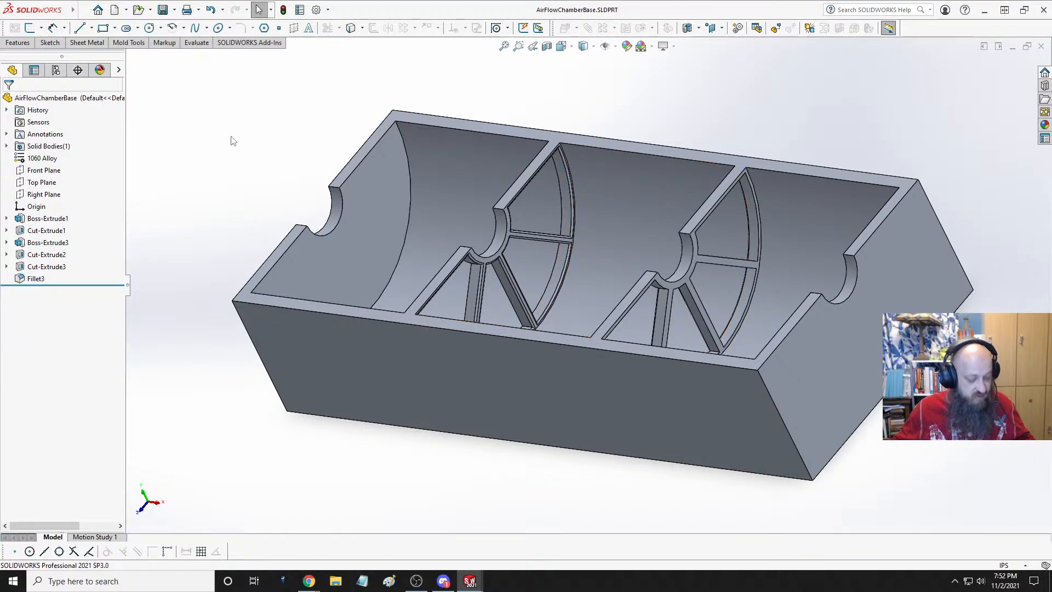
key(ctrl+Tab)
key(ctrl+Escape)
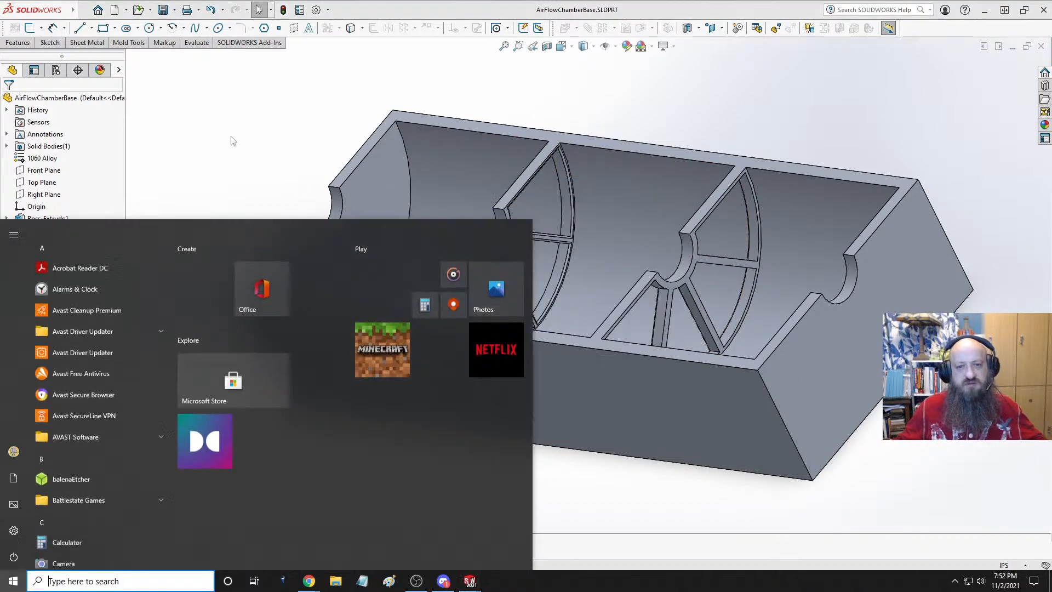
key(Escape)
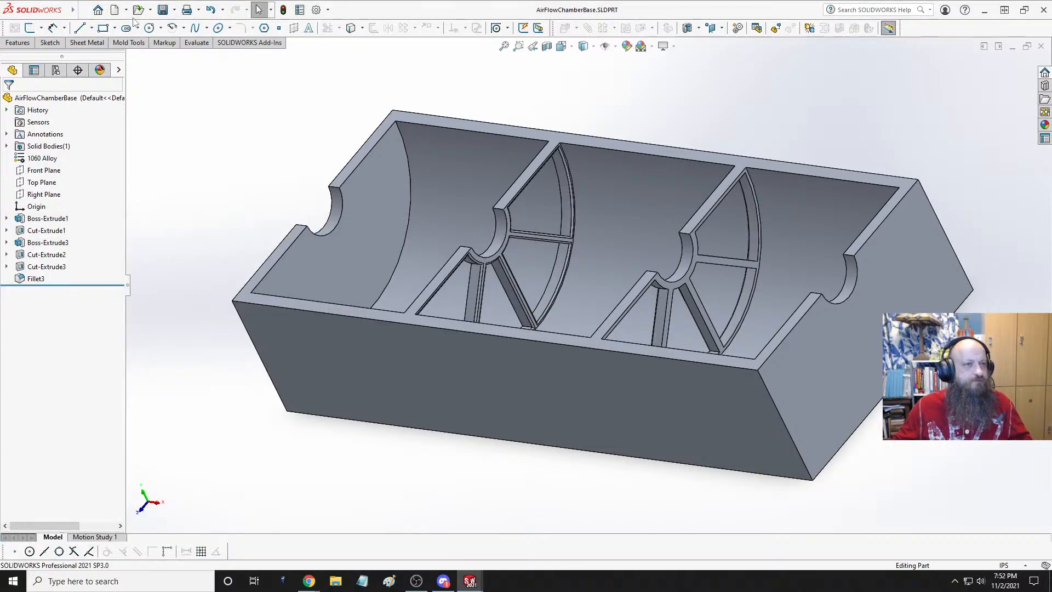
- Open the part AirFlowChamberTop.SLDPRT from the CryptoGenerator folder
key(ctrl+o)
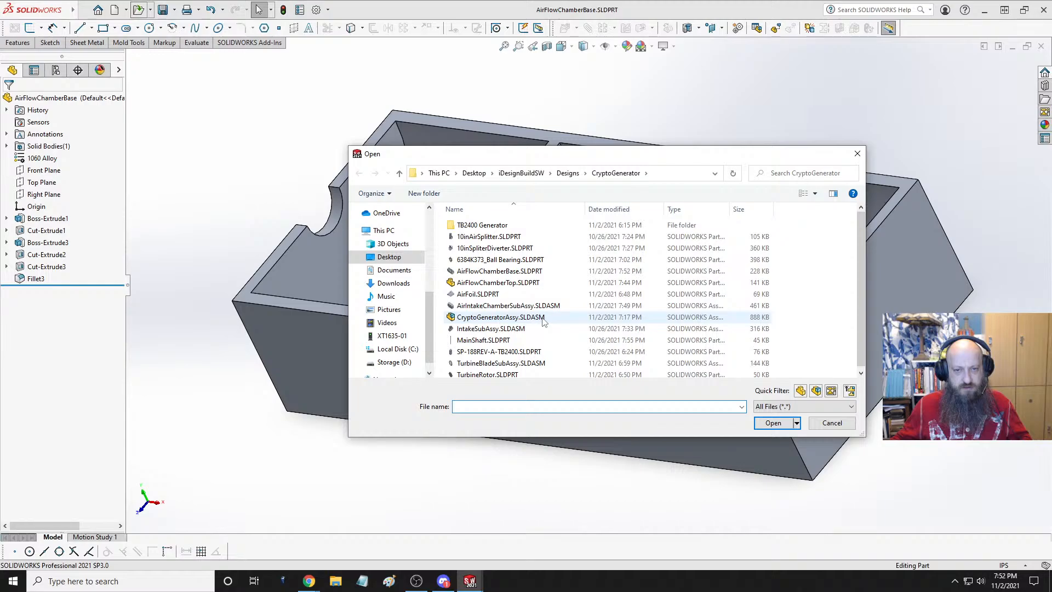
click(526, 283)
click(773, 423)
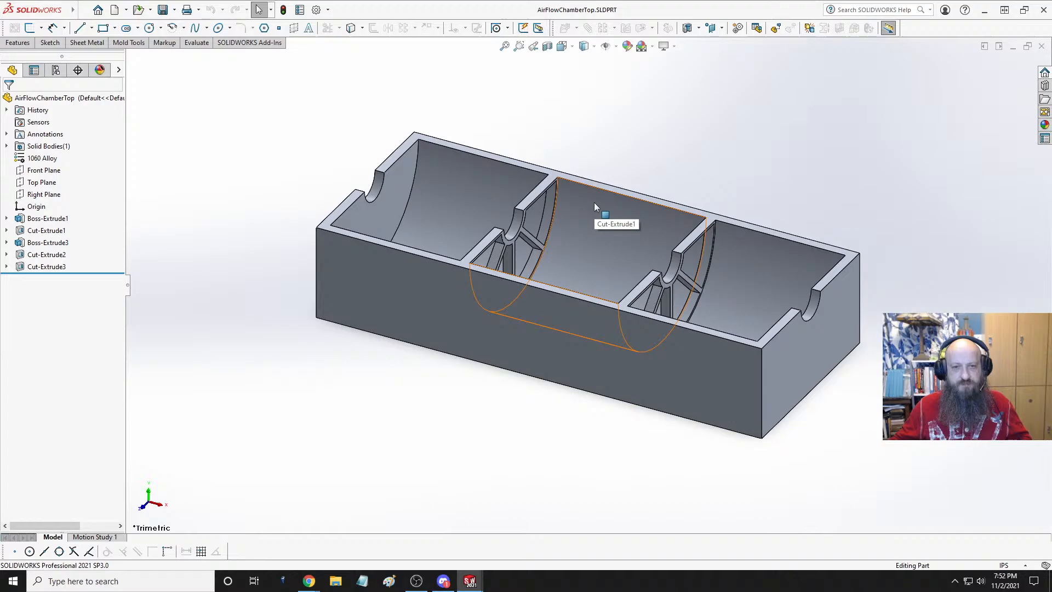
- Start a 0.0625 in fillet on one spoked partition, adding the top edge, rim arc, spoke edge and hub arc of its first end opening
scroll(598, 202, down, 3)
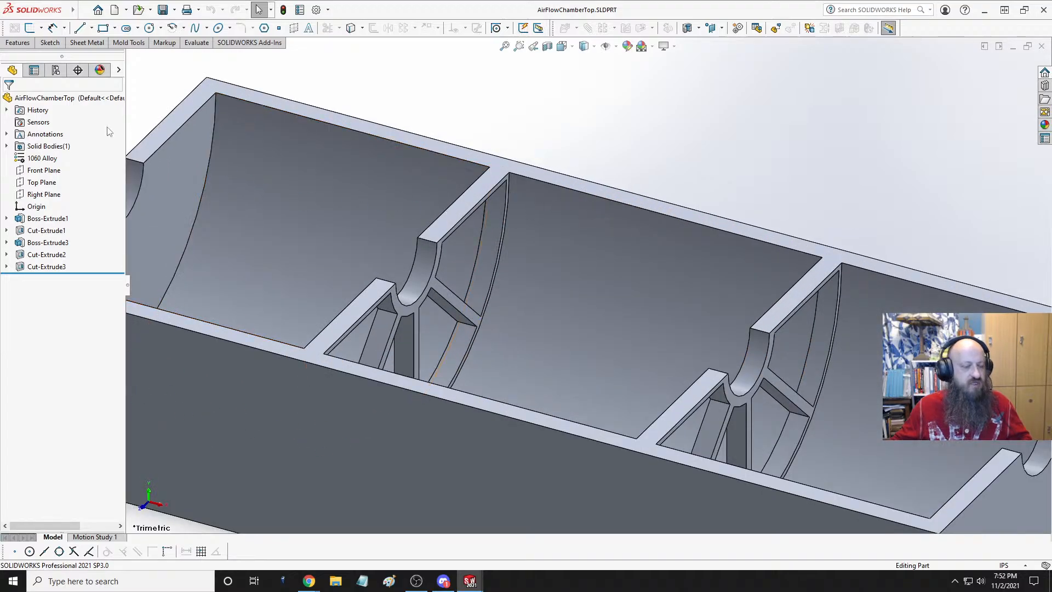
scroll(400, 200, up, 5)
middle_drag(513, 165, 439, 419)
scroll(418, 323, down, 5)
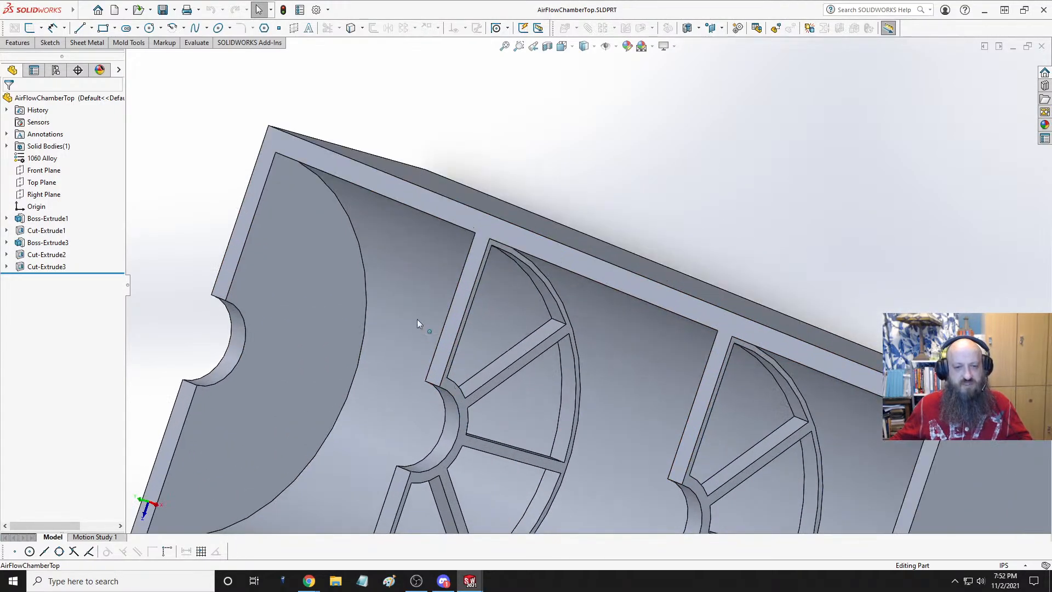
click(14, 46)
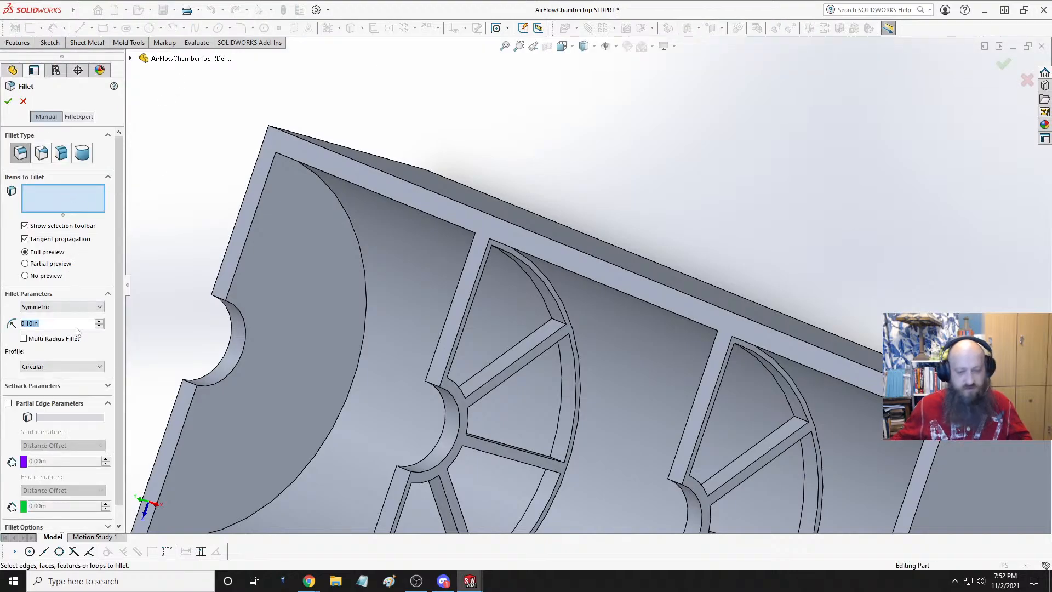
text(0.0625)
key(Return)
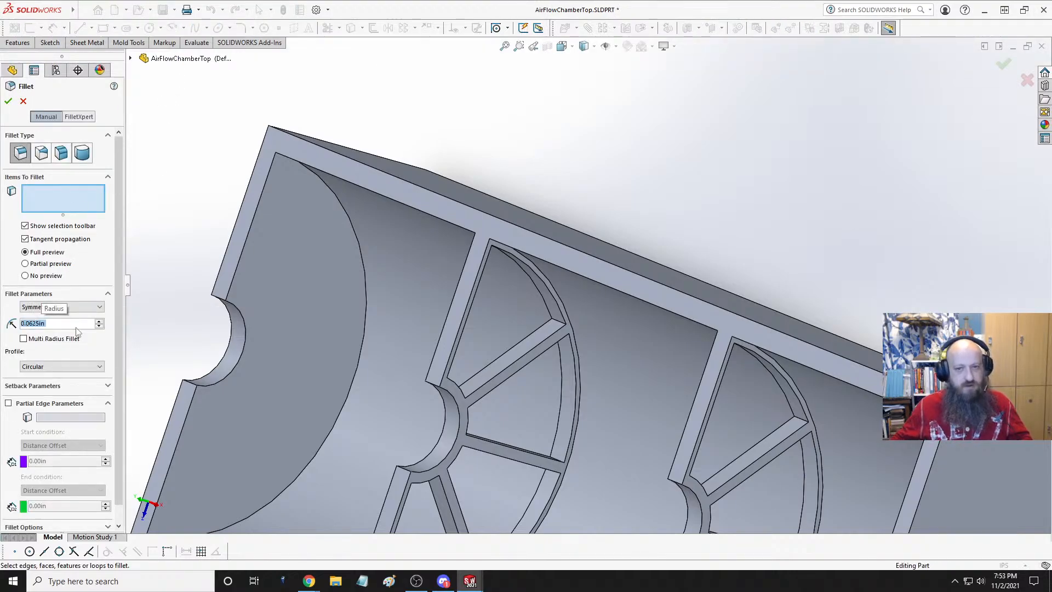
scroll(392, 300, down, 5)
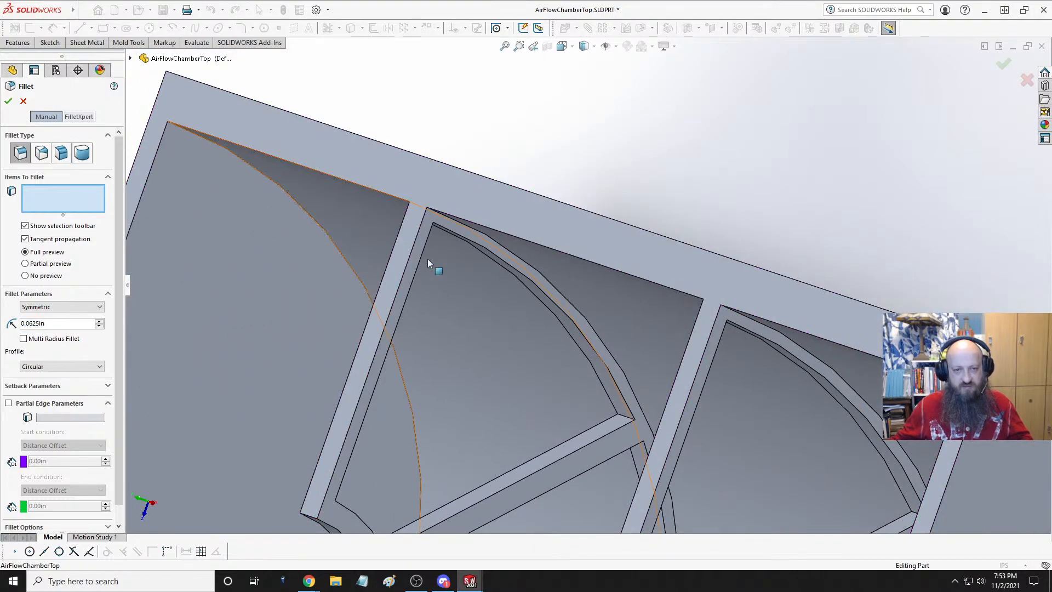
click(424, 254)
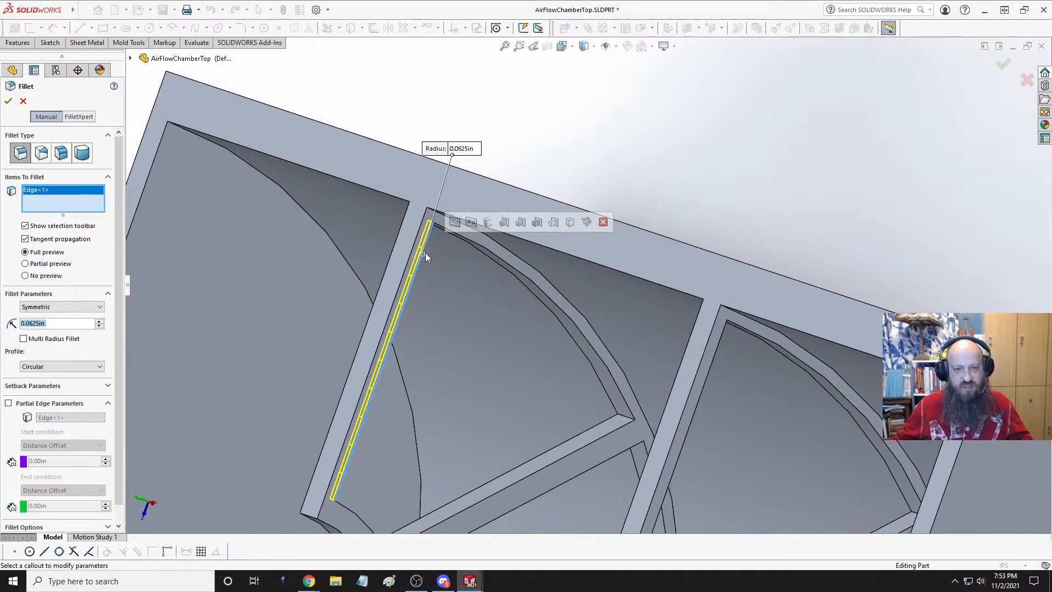
click(496, 255)
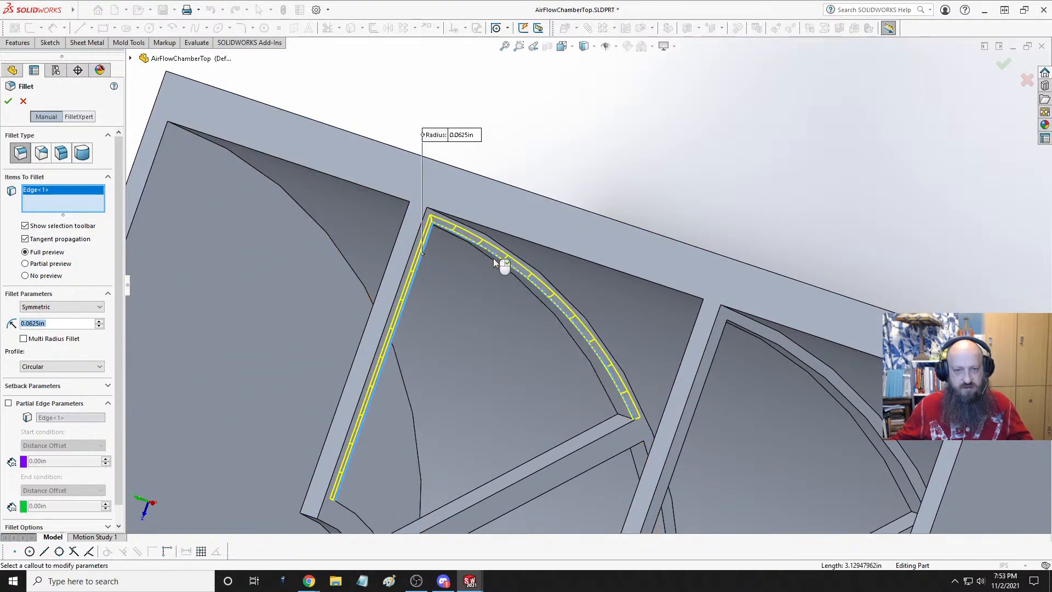
click(621, 431)
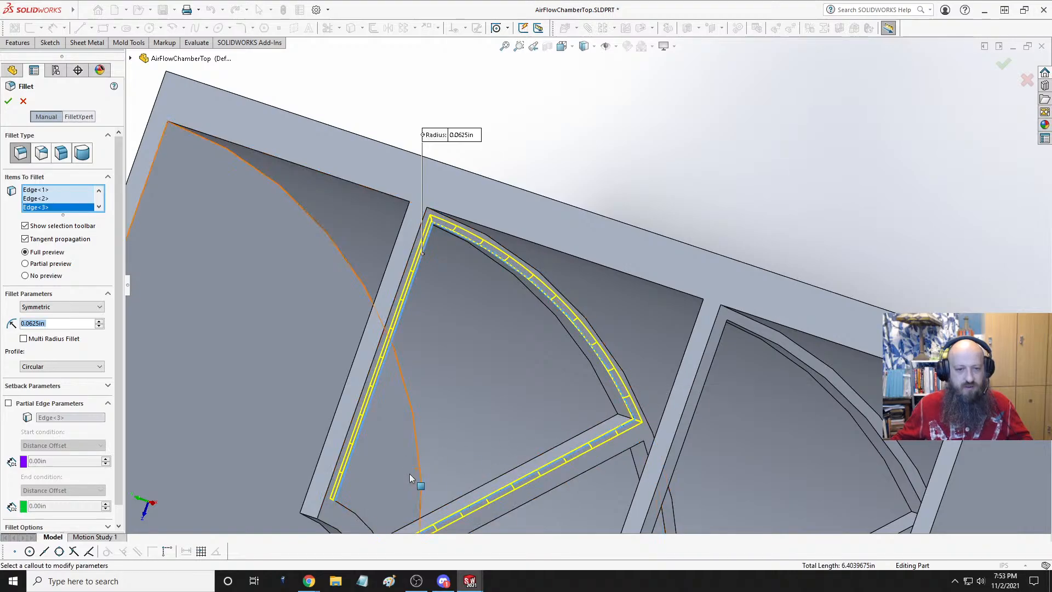
click(349, 513)
scroll(625, 424, down, 3)
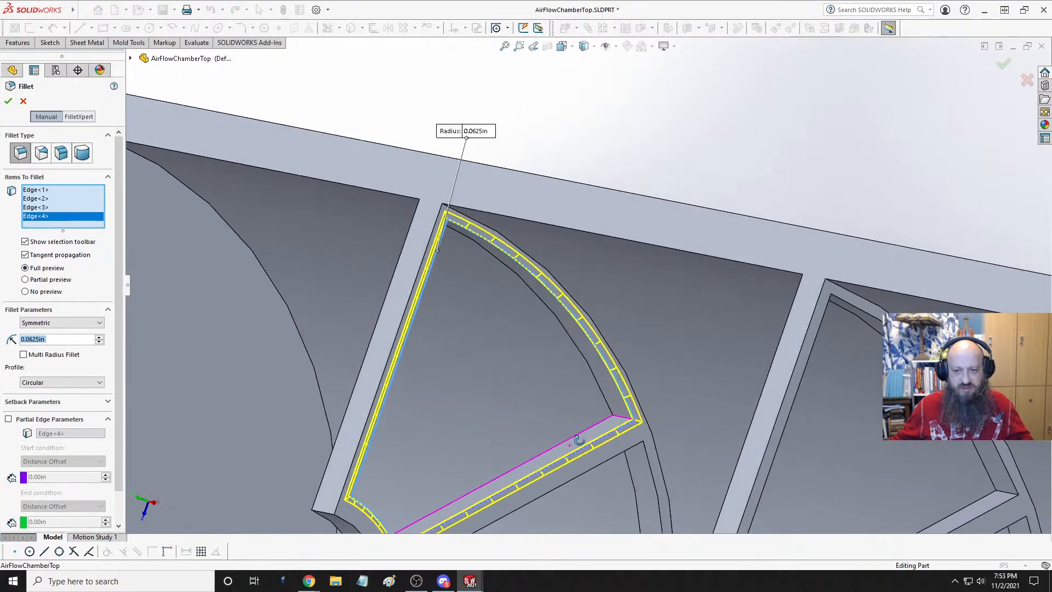
click(621, 418)
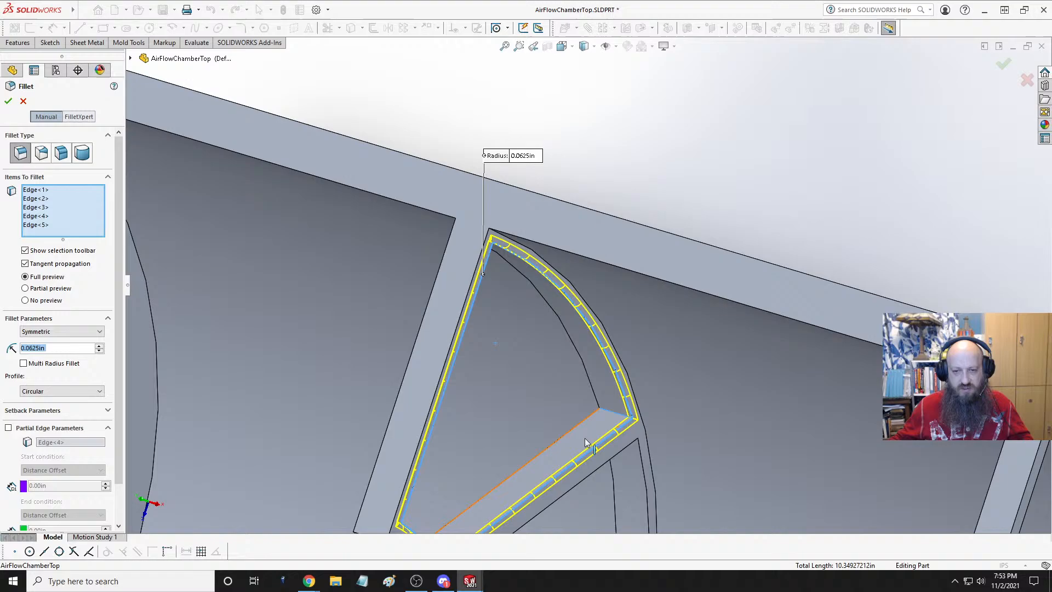
scroll(493, 437, up, 3)
middle_drag(493, 437, 477, 139)
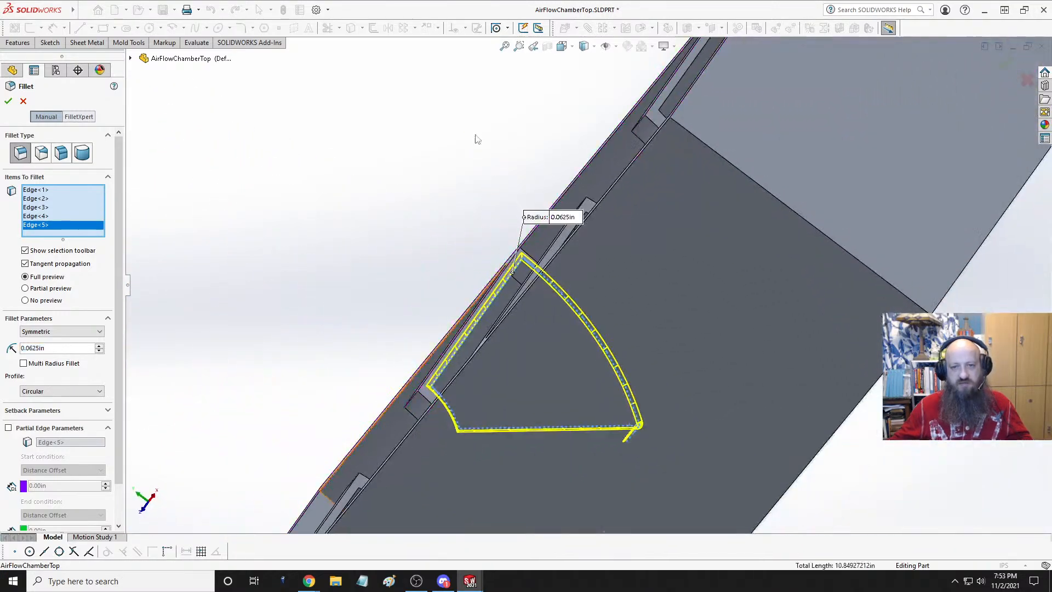
middle_drag(499, 255, 603, 195)
middle_drag(476, 225, 510, 435)
scroll(463, 406, down, 4)
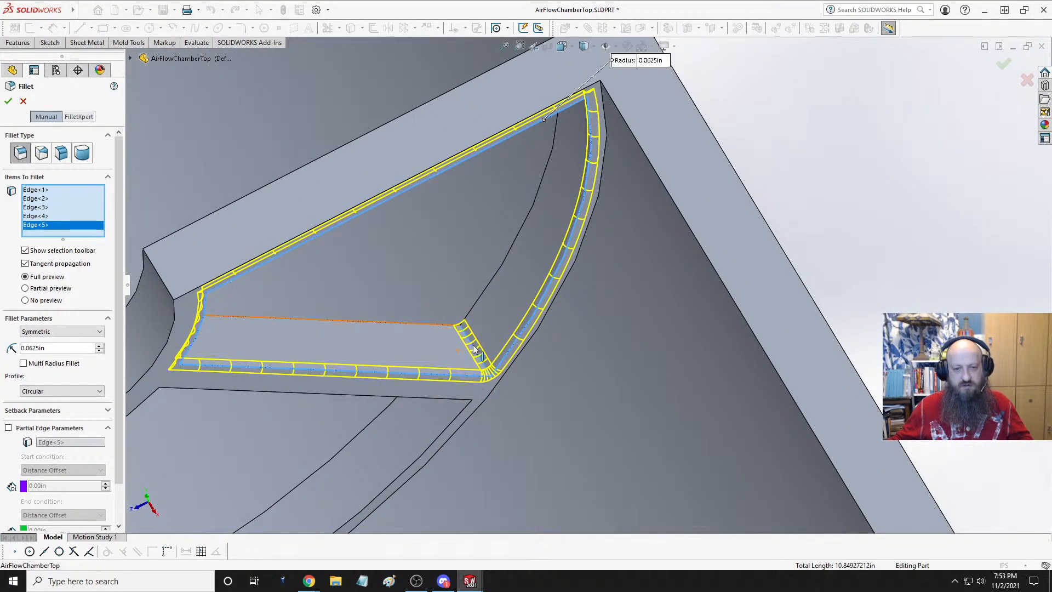
click(475, 349)
click(452, 418)
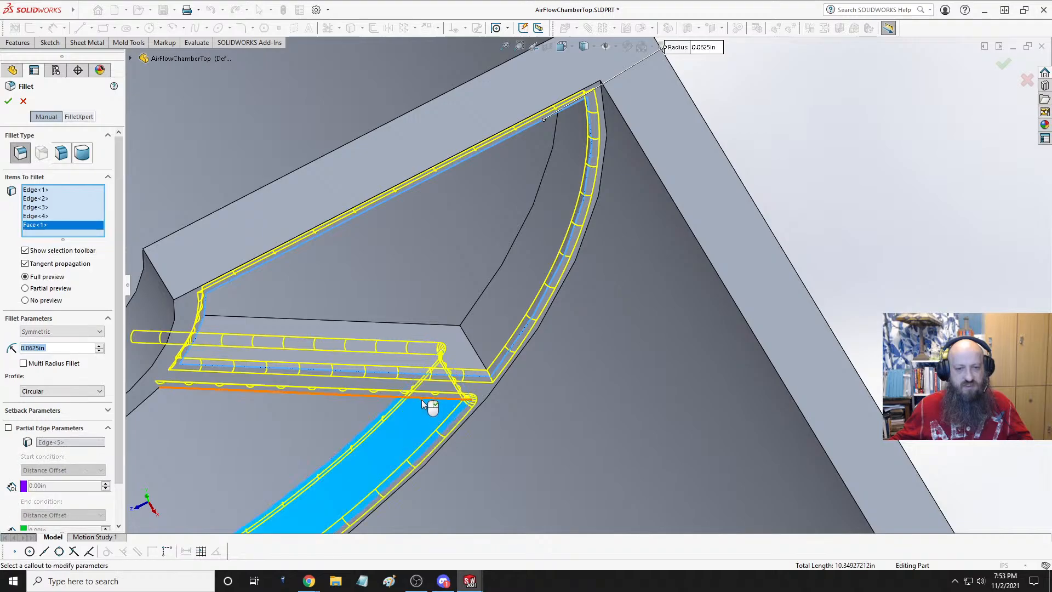
scroll(444, 424, up, 3)
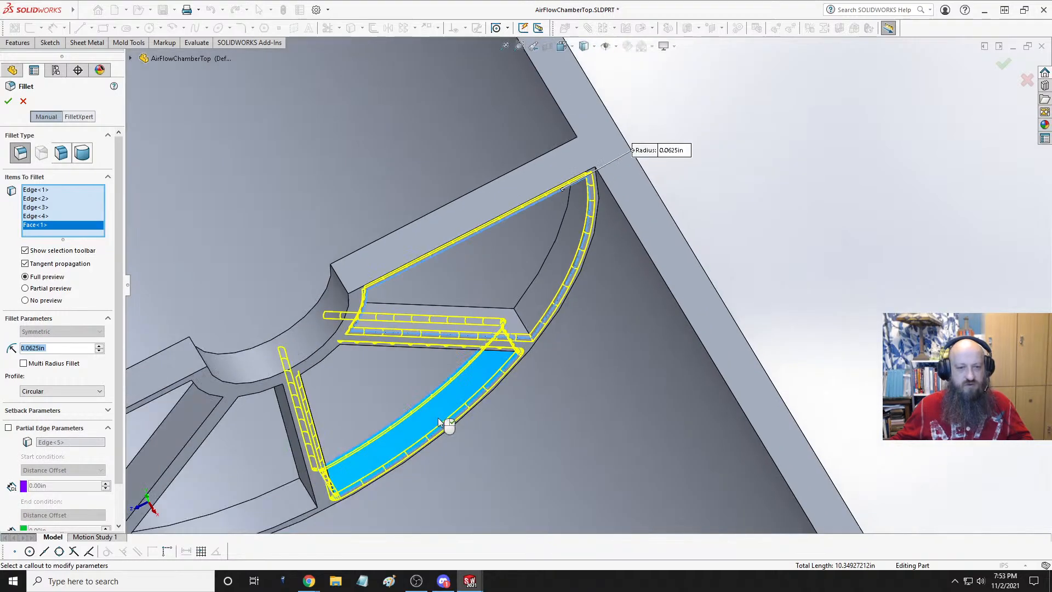
click(468, 382)
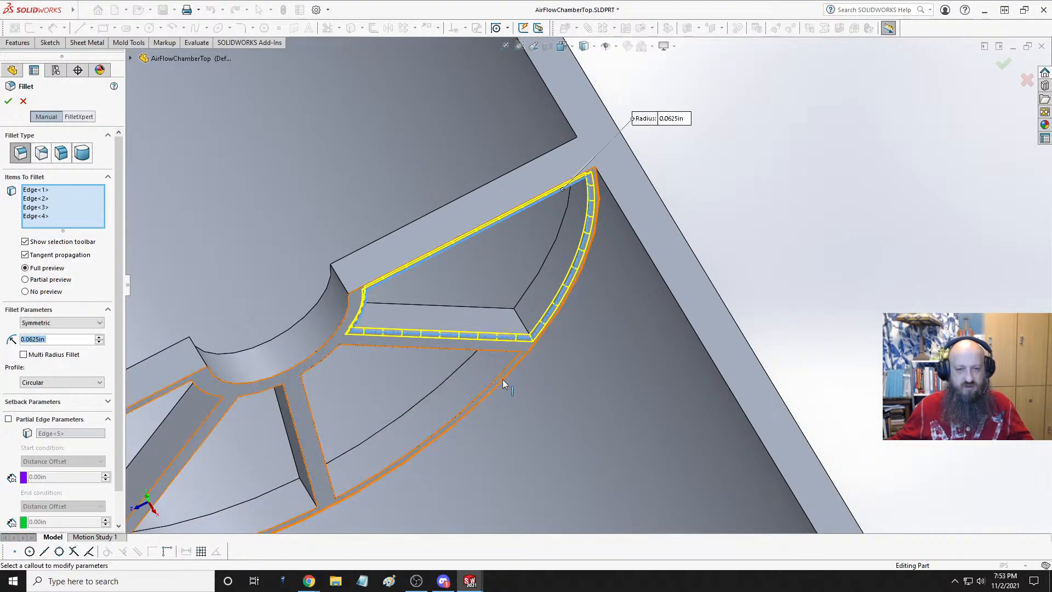
- Add the rim arc, hub arc and both spoke edges of the same partition's second opening to the fillet
click(494, 386)
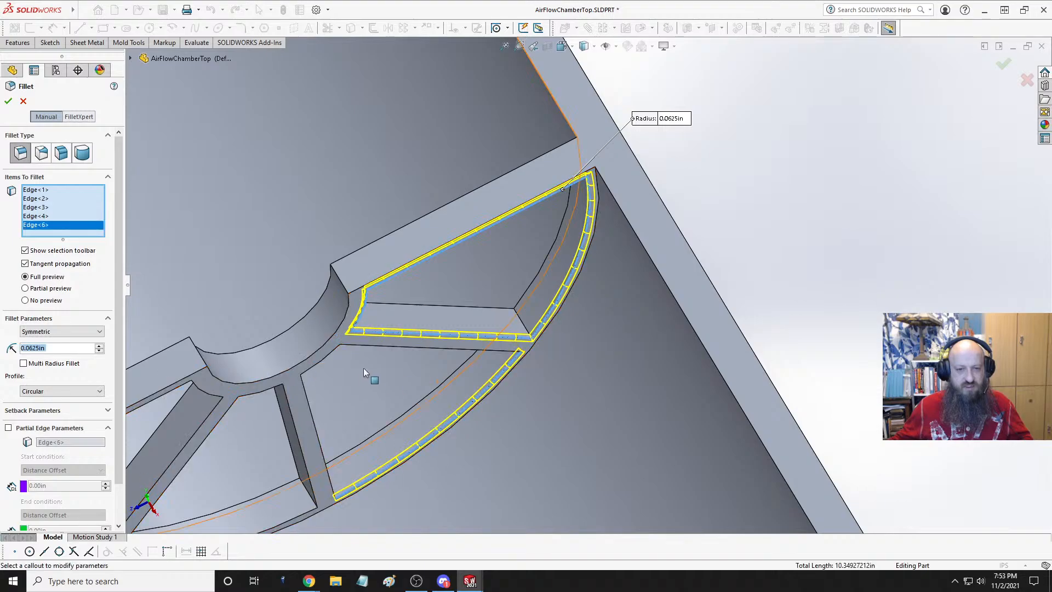
click(364, 346)
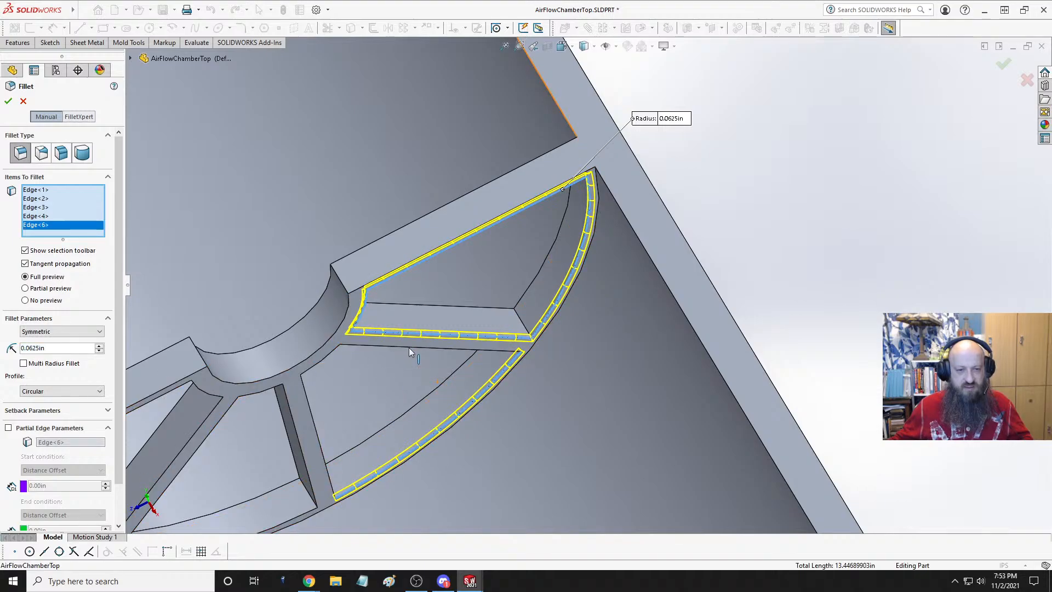
click(330, 353)
click(298, 430)
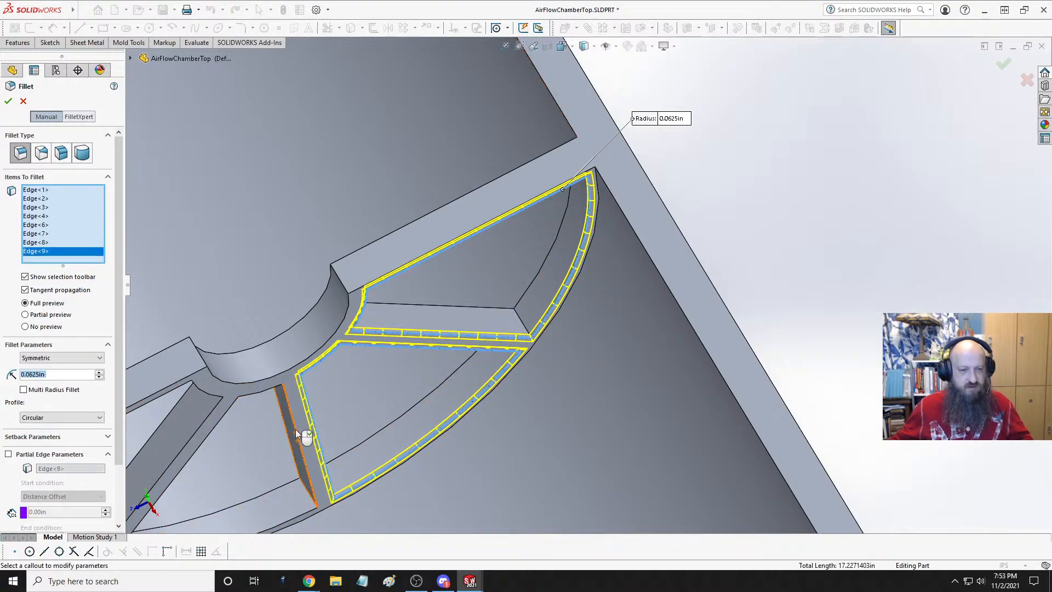
- Add both spoke edges, the hub arc and the rim arc of the same partition's third opening to the fillet
click(296, 433)
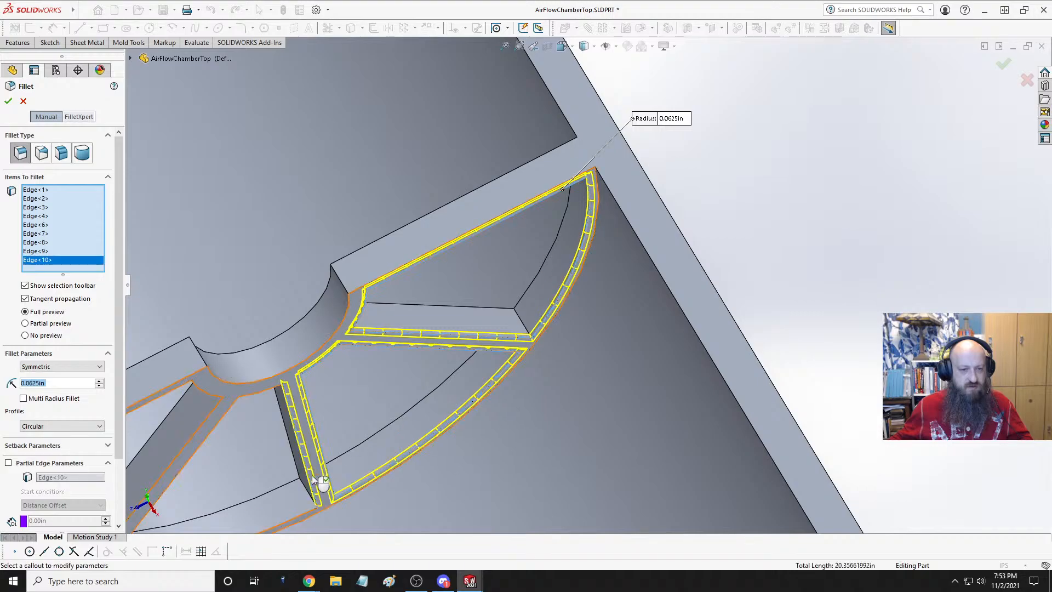
click(263, 391)
click(230, 410)
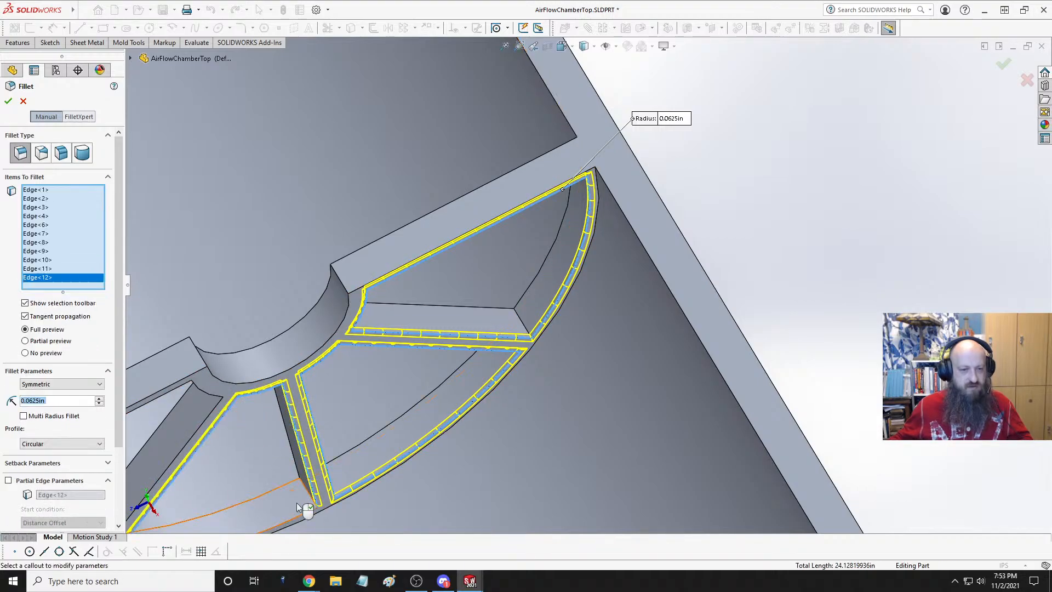
click(302, 514)
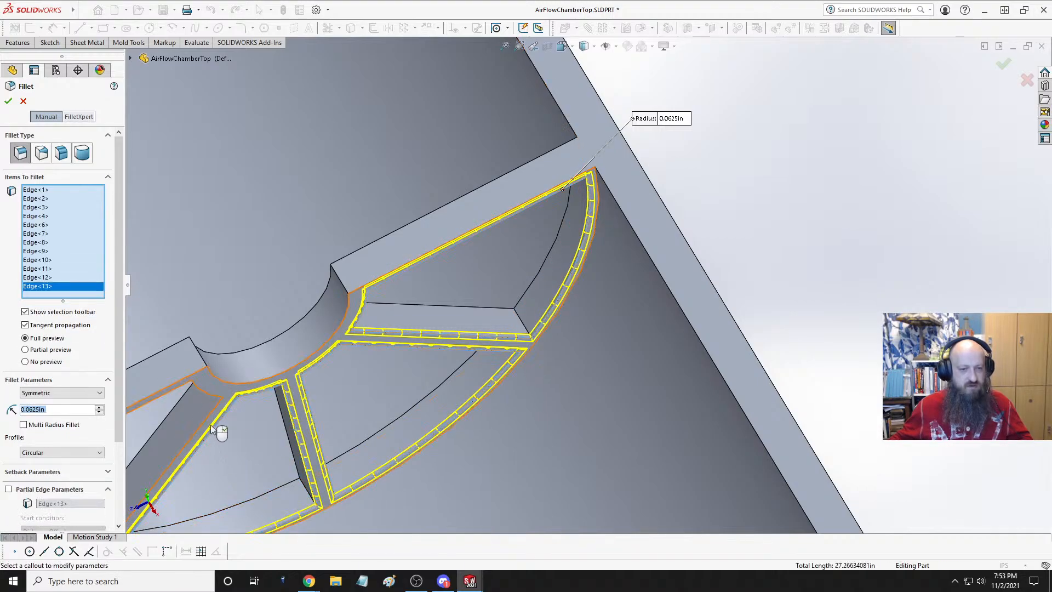
- Add the spoke edge, hub arc, top edge and rim arc of the same partition's last end opening to the fillet
scroll(210, 425, up, 2)
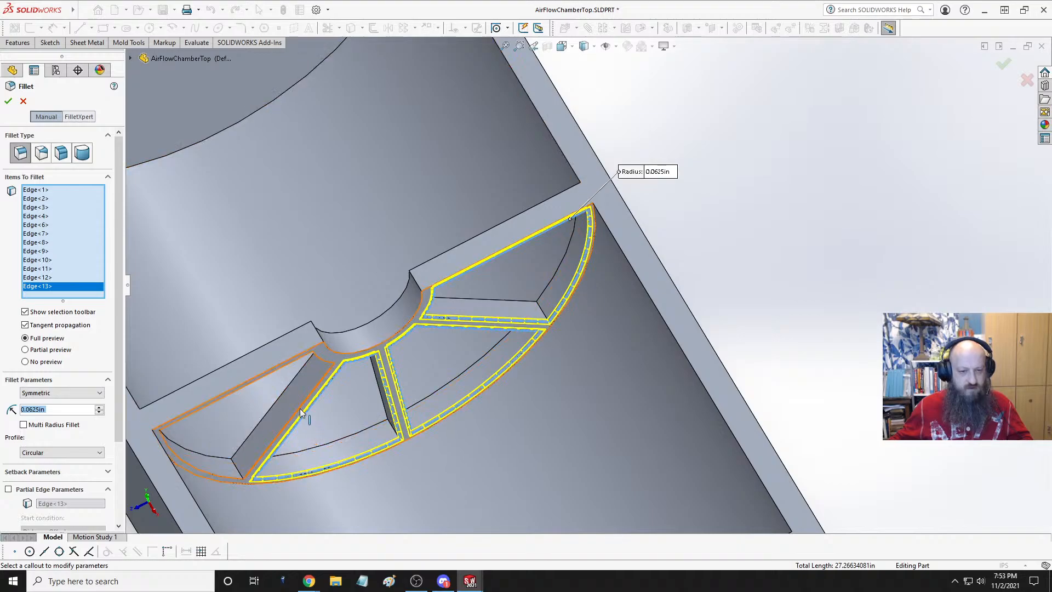
click(318, 370)
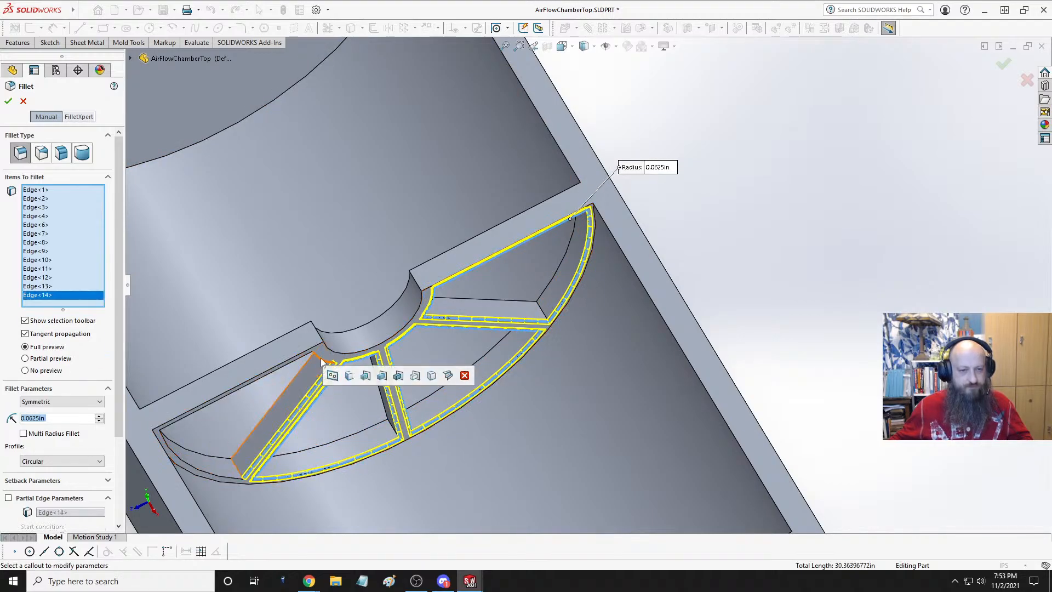
click(320, 358)
click(301, 362)
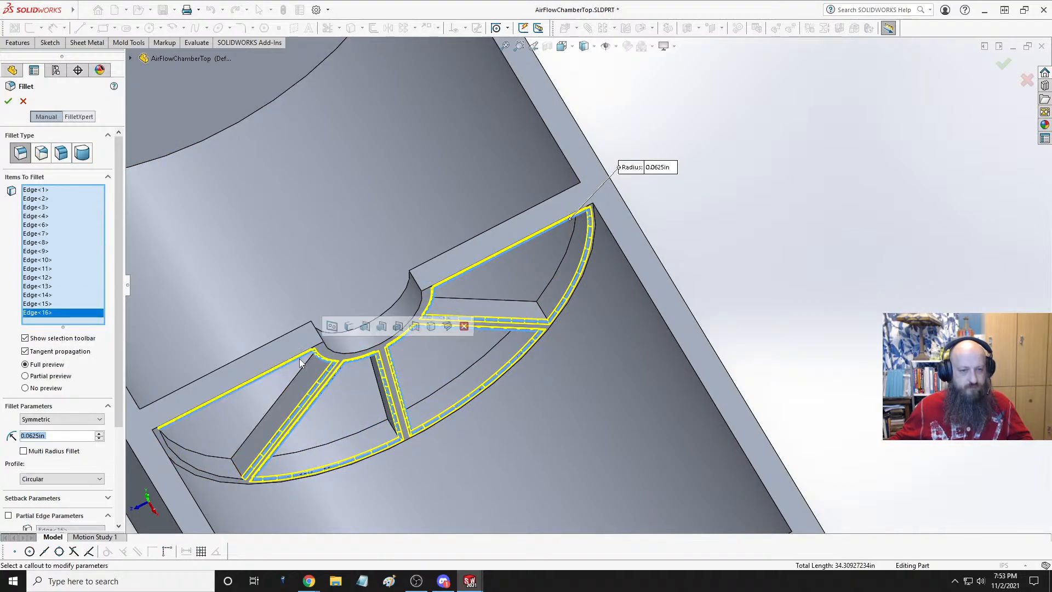
click(332, 327)
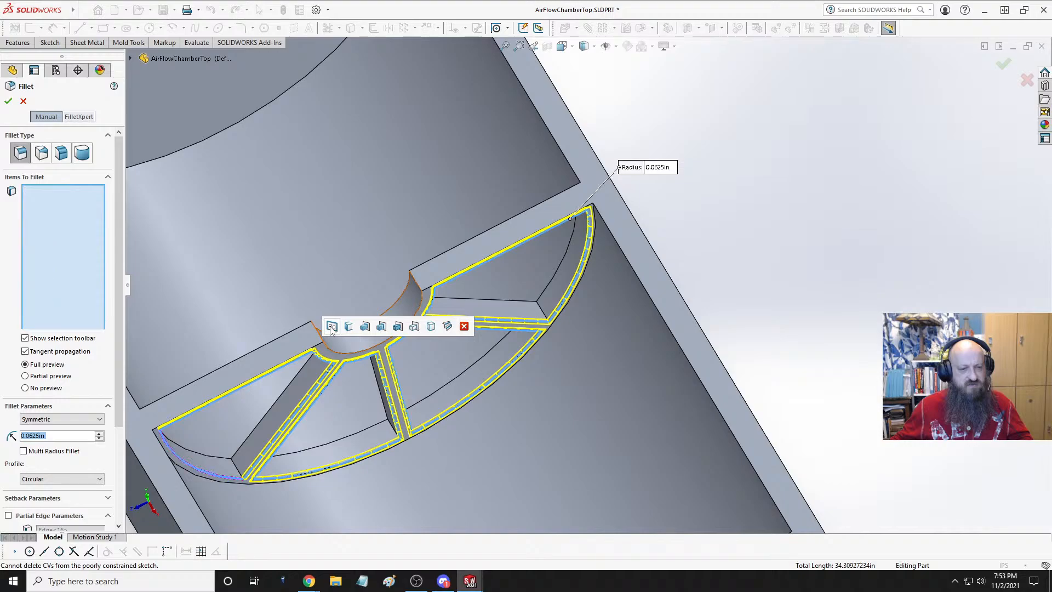
- Add the top edge, hub arc, spoke edge and rim arc of the other partition's first end opening to the fillet
middle_drag(436, 388, 624, 365)
scroll(628, 364, up, 4)
scroll(819, 285, down, 3)
middle_drag(648, 307, 638, 330)
scroll(756, 268, down, 3)
click(707, 281)
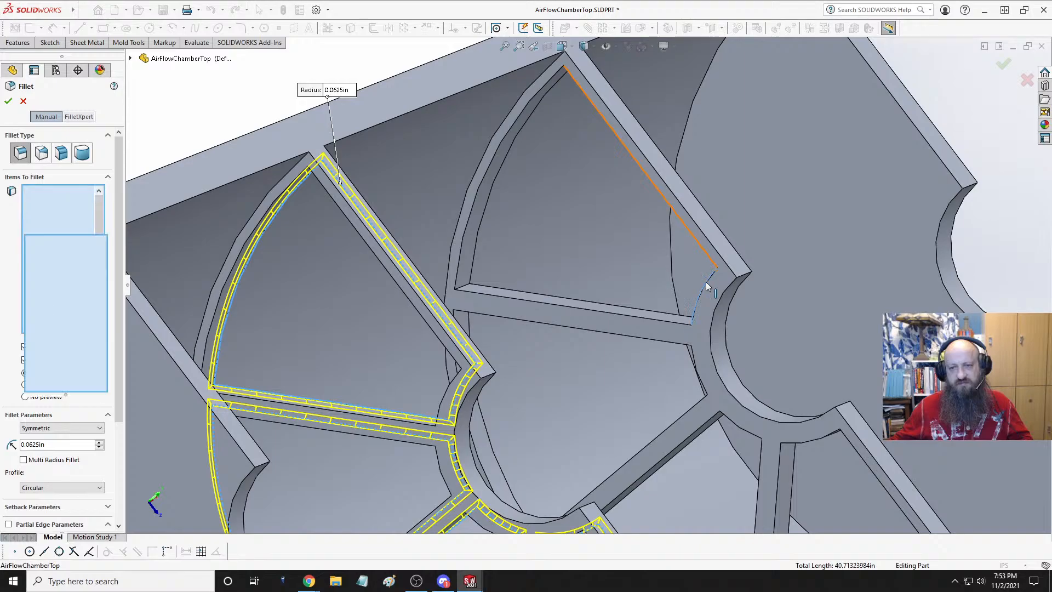
click(739, 249)
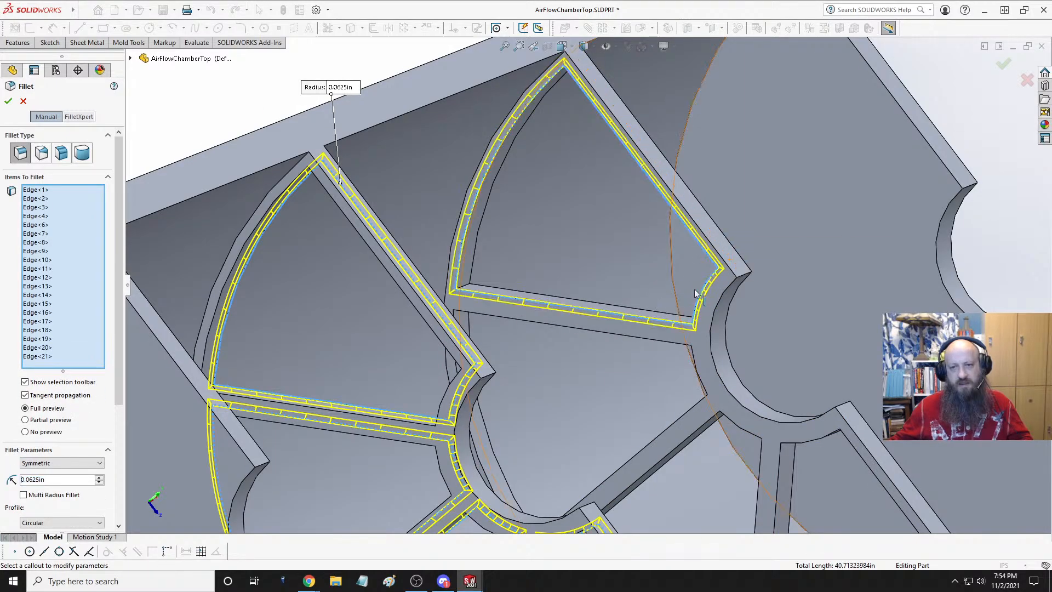
- Add the edge loops of the other partition's three remaining openings to the selection and apply the 0.0625 in fillet
click(697, 354)
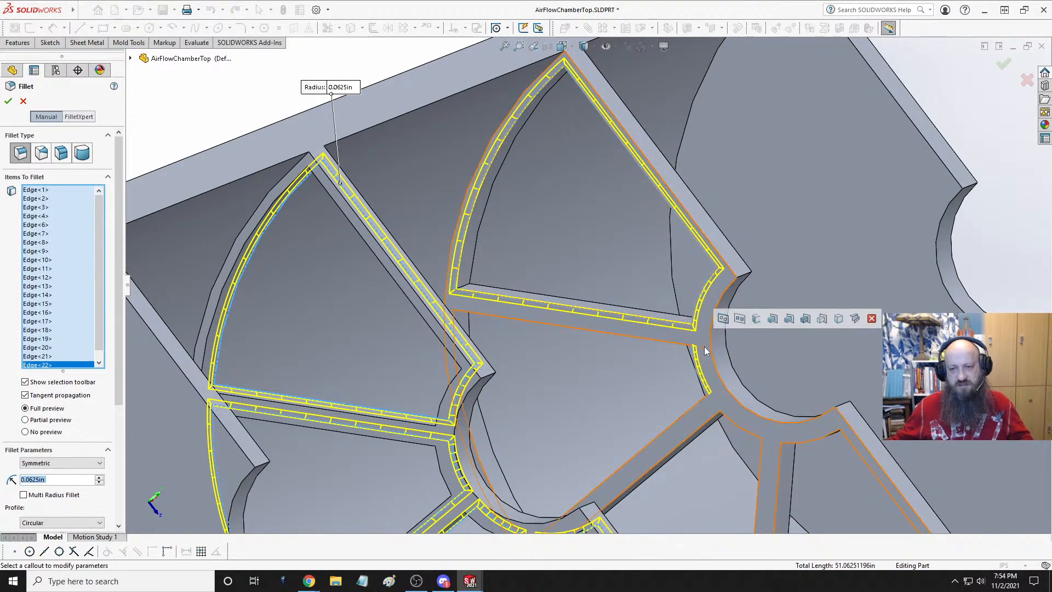
click(729, 320)
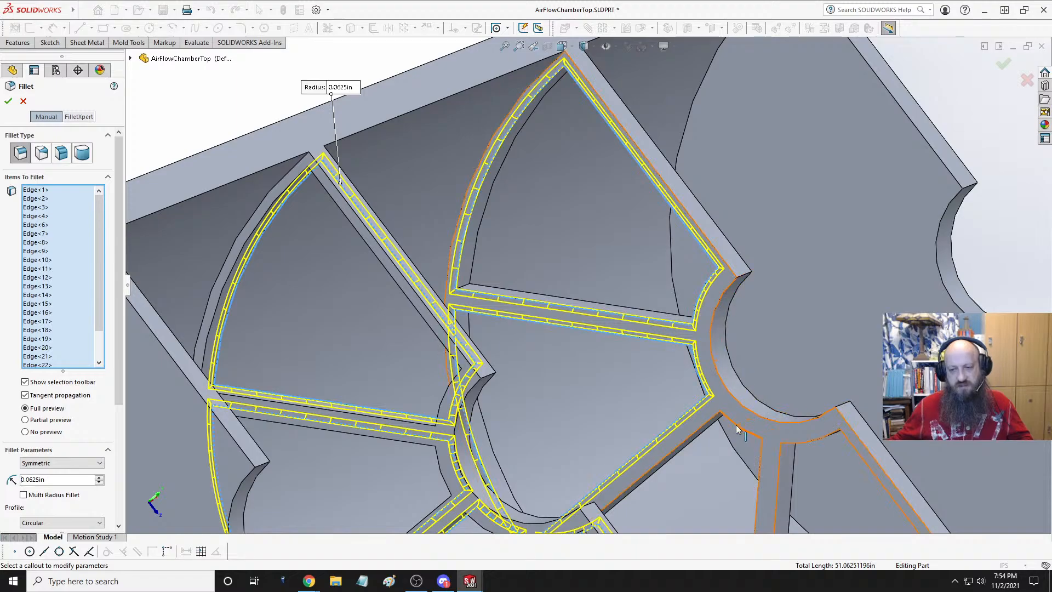
click(759, 410)
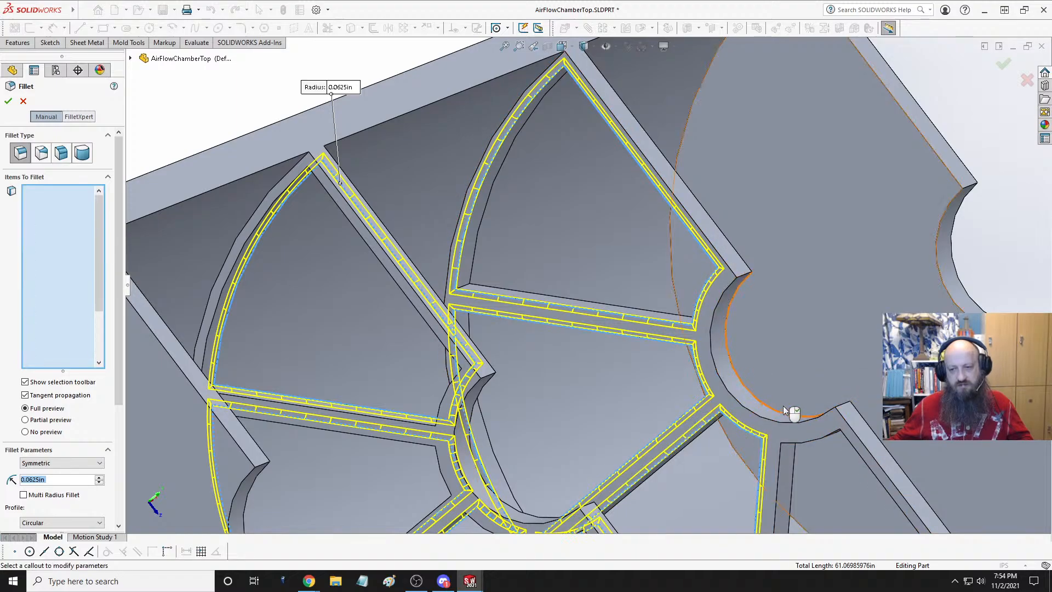
click(793, 447)
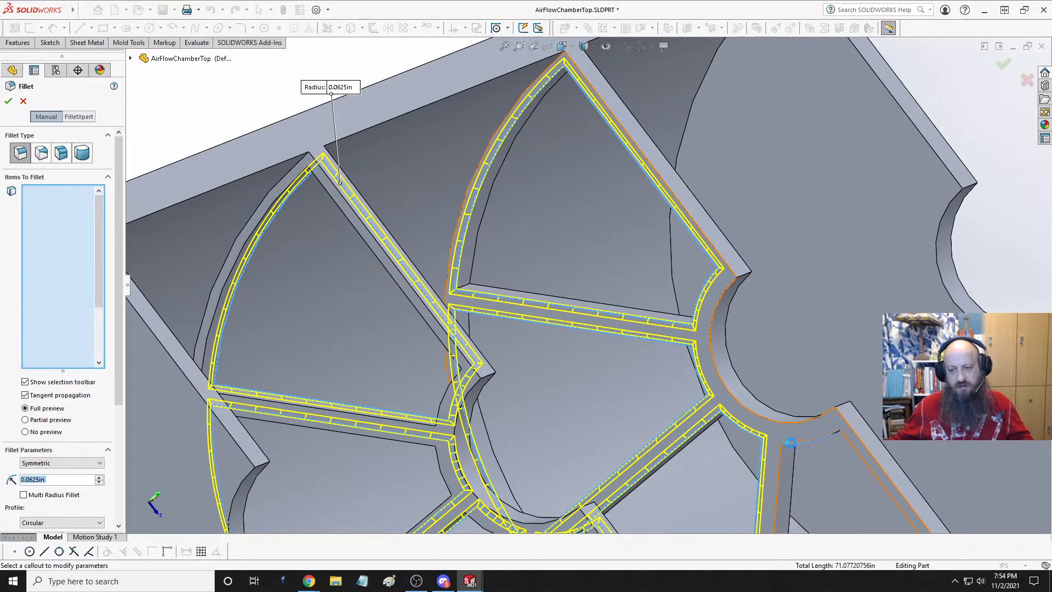
scroll(738, 419, up, 4)
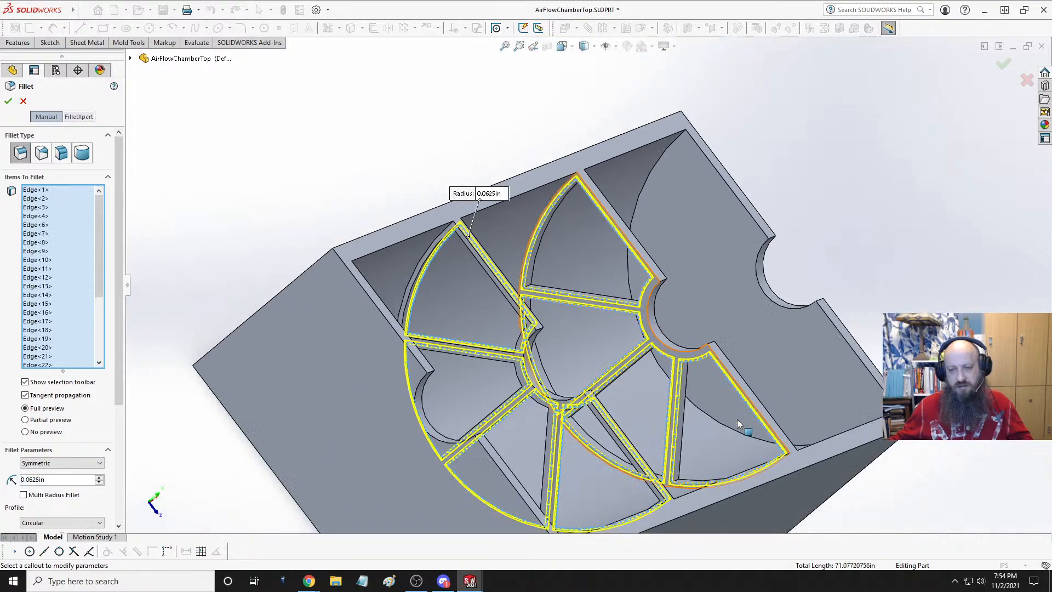
middle_drag(738, 419, 605, 344)
scroll(554, 350, up, 3)
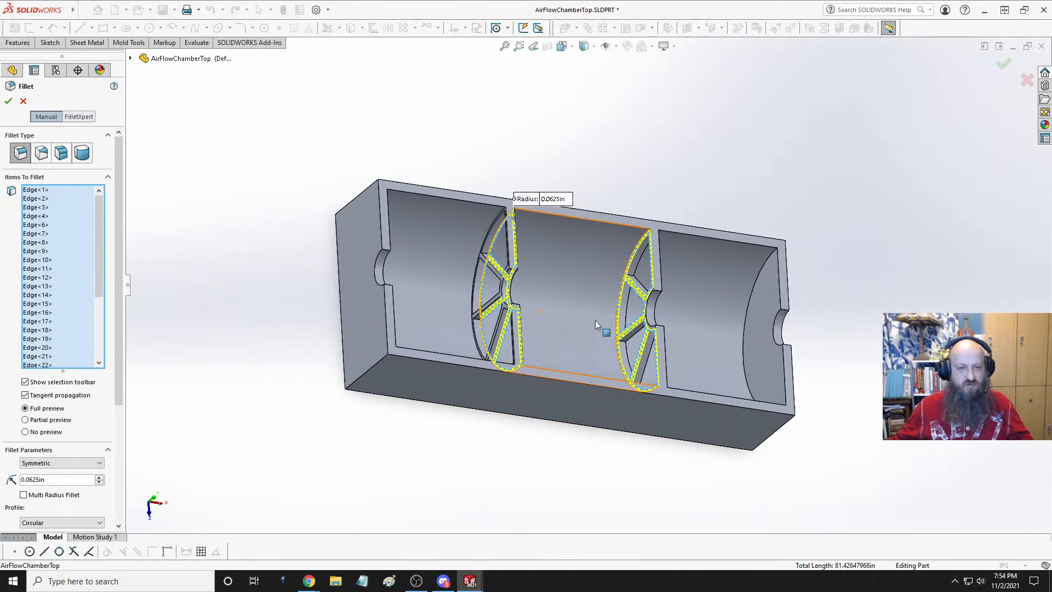
click(1004, 65)
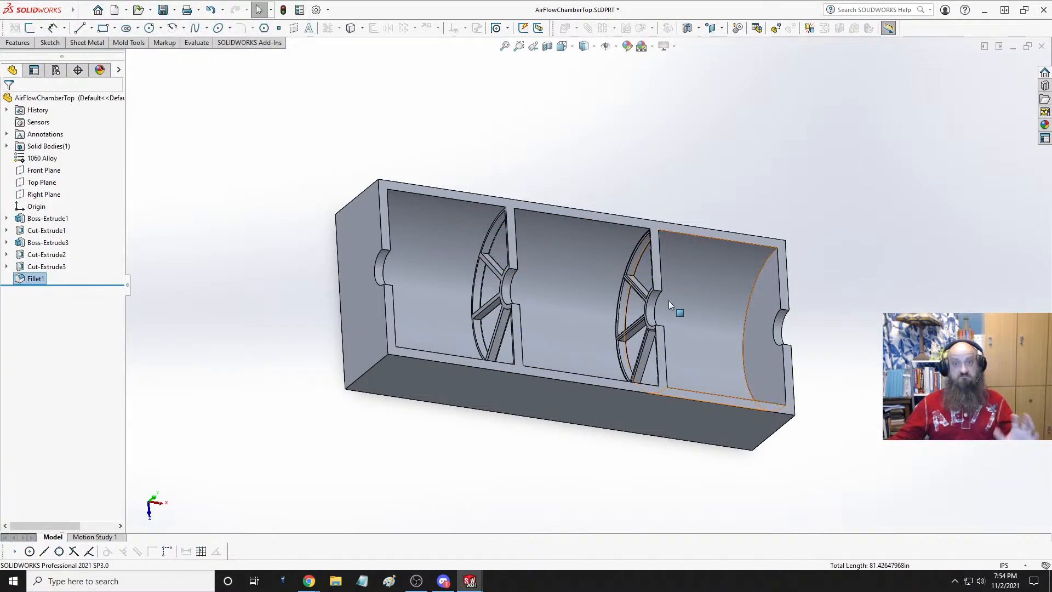
- Save AirFlowChamberTop, check the filleted partitions and leave the part in the trimetric view
middle_drag(633, 302, 632, 291)
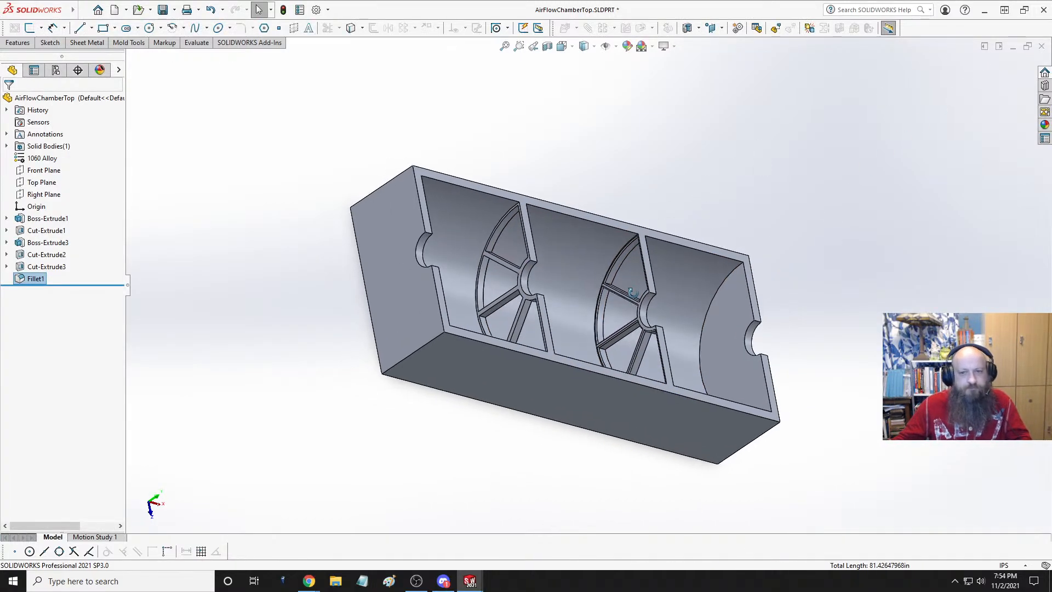
key(space)
click(625, 221)
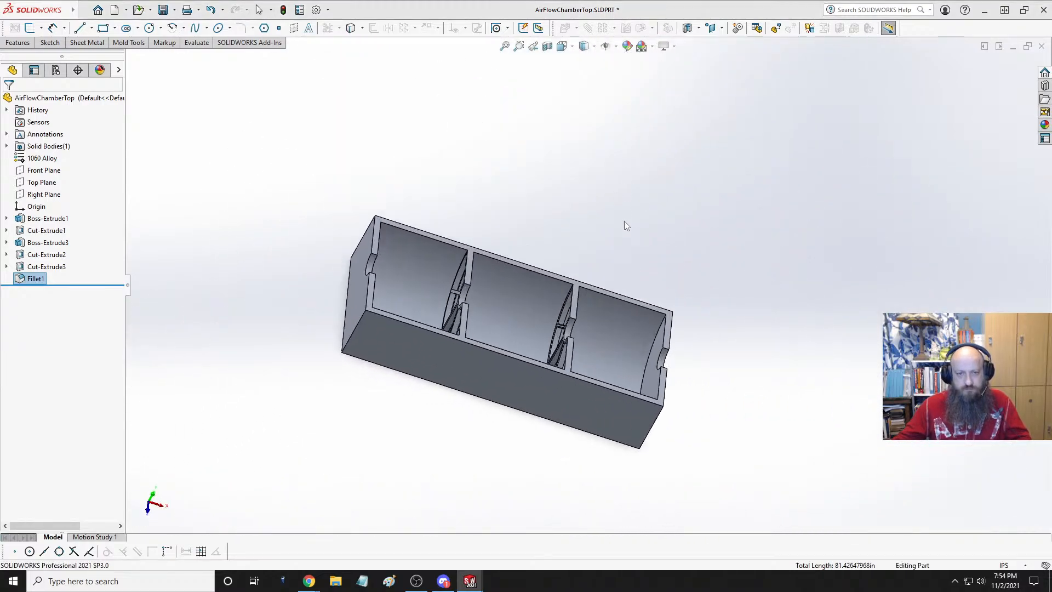
click(742, 150)
key(ctrl+s)
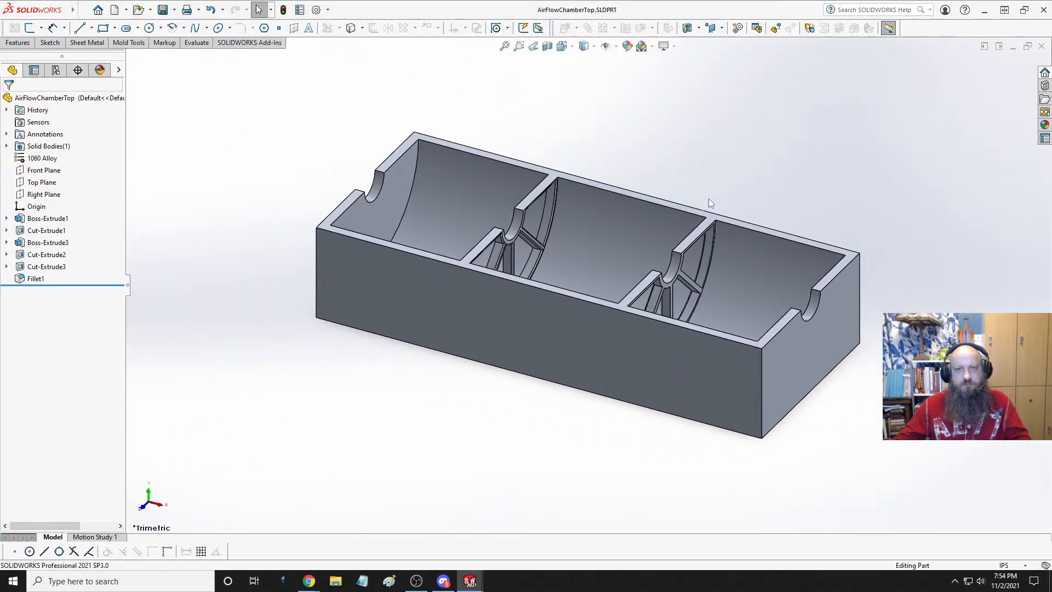
middle_drag(463, 216, 644, 283)
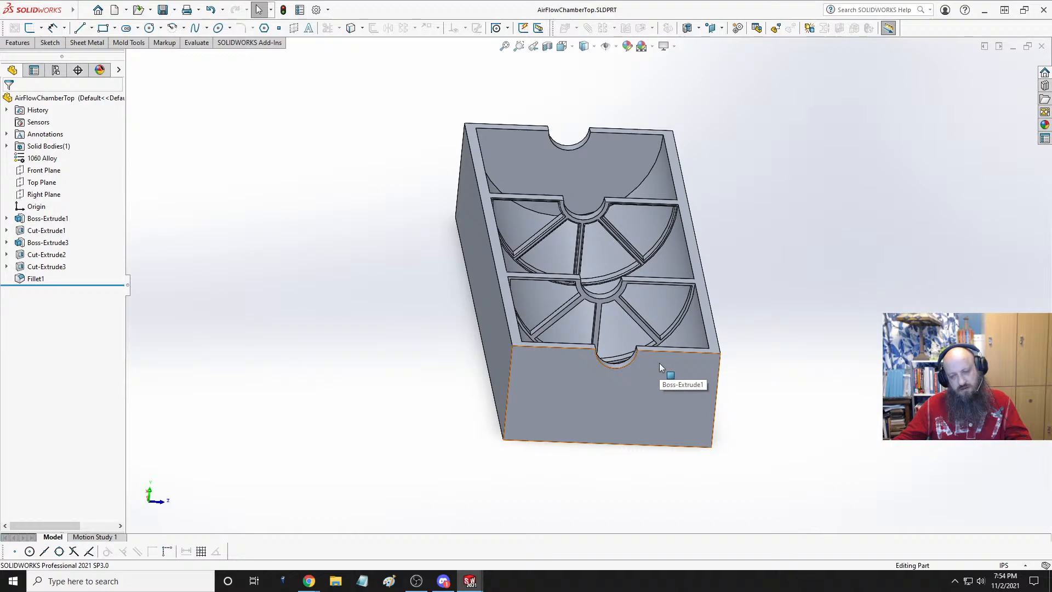
middle_drag(659, 363, 656, 391)
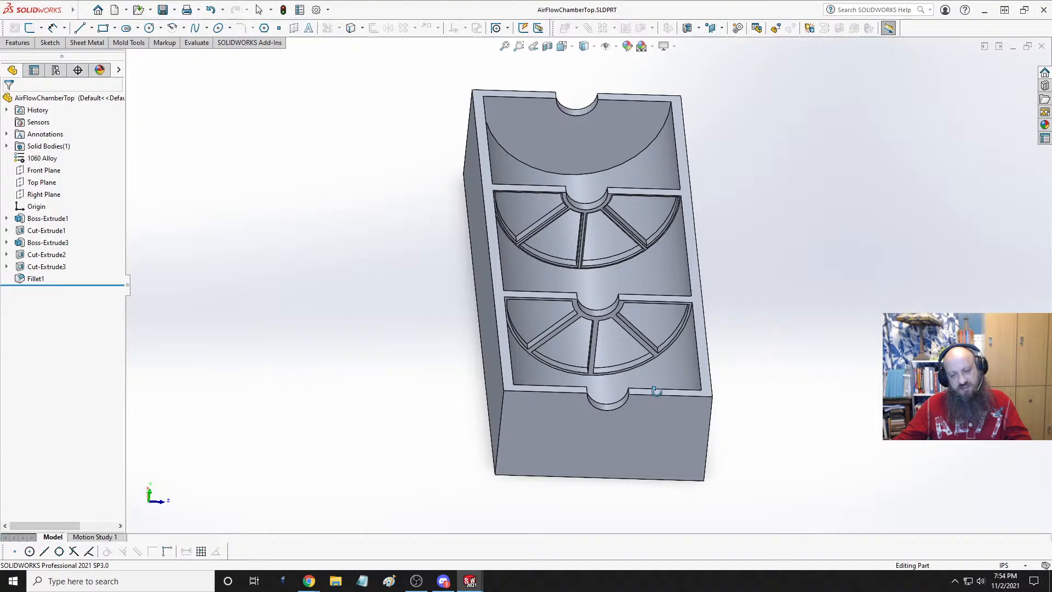
key(space)
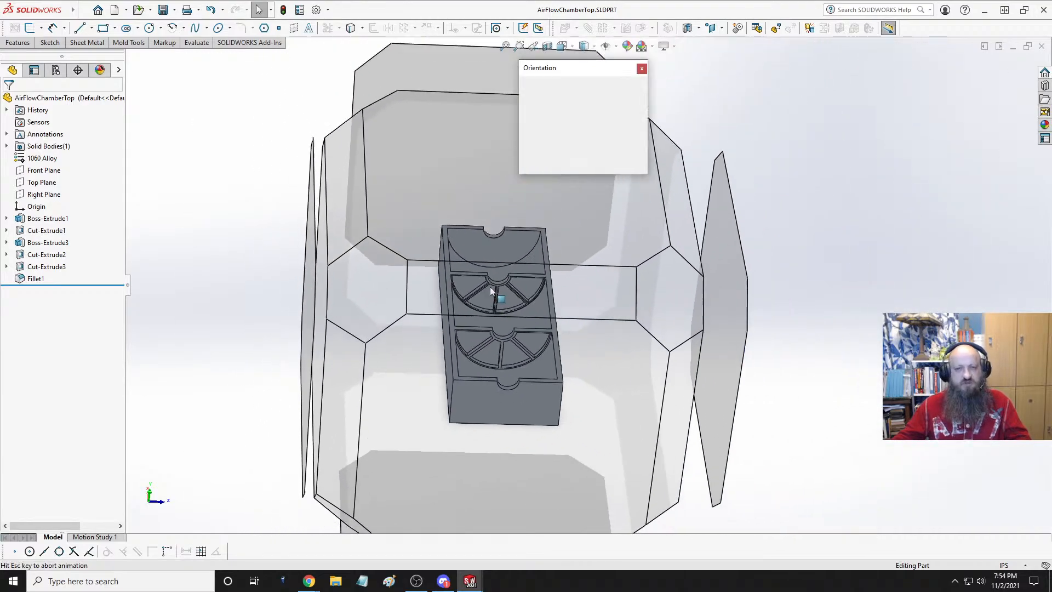
click(632, 102)
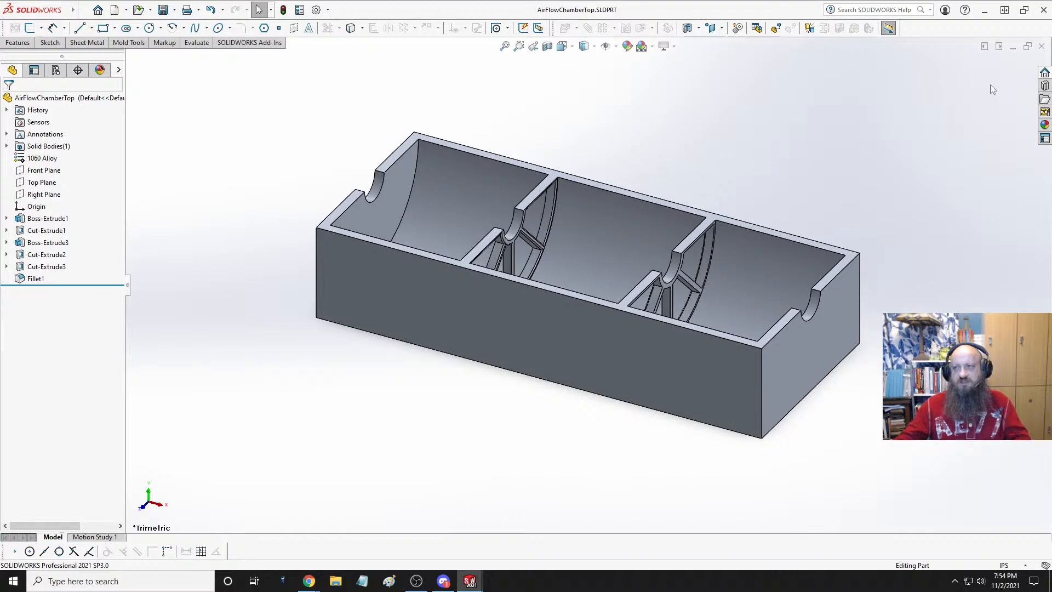
- Bring up the CryptoGeneratorAssy assembly and hide the turbine blade subassembly's sketch line showing through the chamber
key(ctrl+Tab)
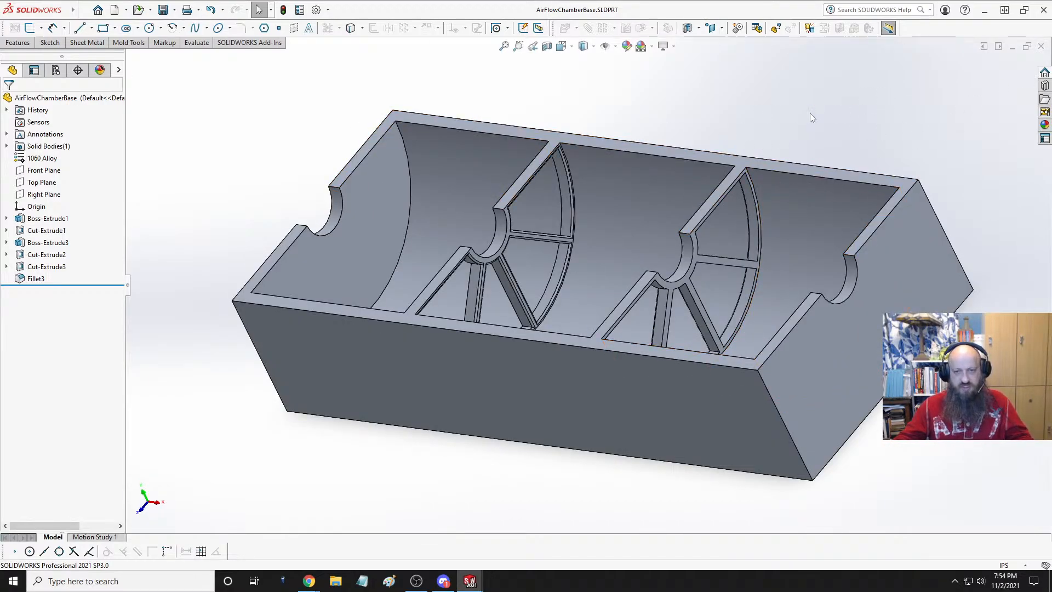
key(ctrl+Tab)
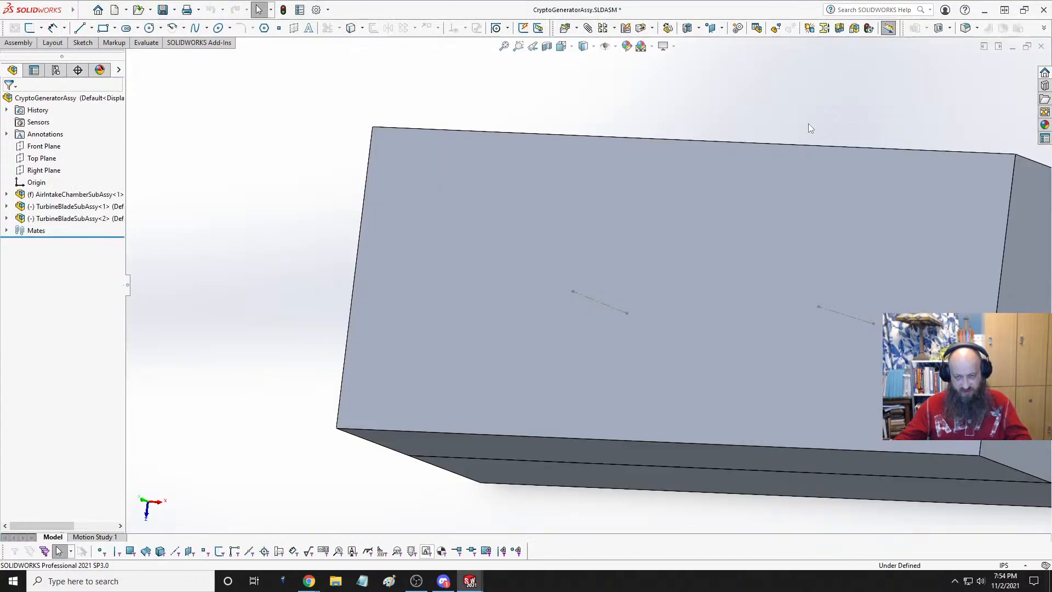
middle_drag(810, 123, 729, 314)
click(716, 311)
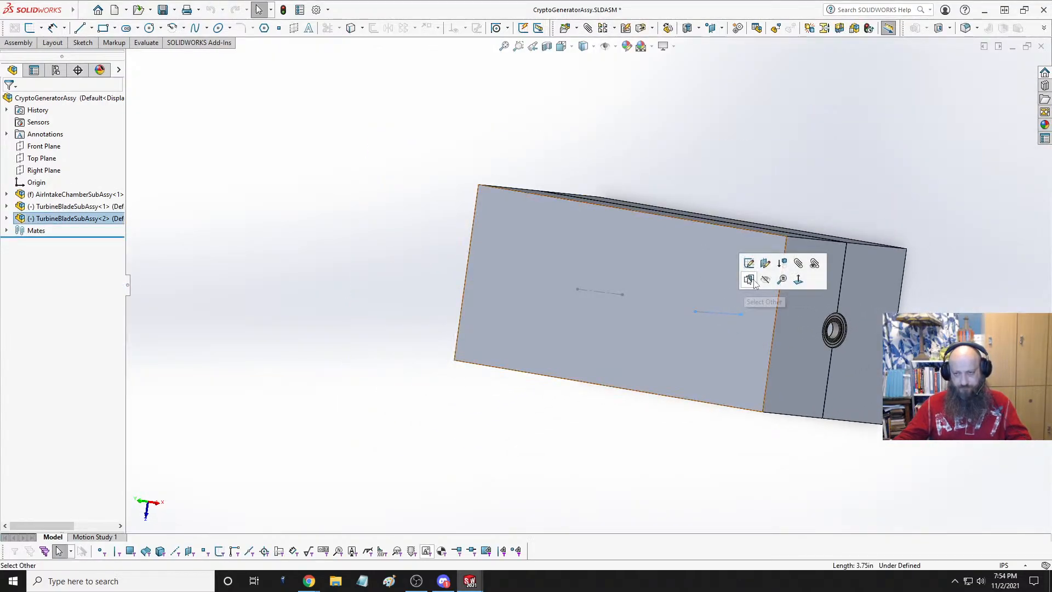
click(765, 280)
scroll(723, 185, up, 2)
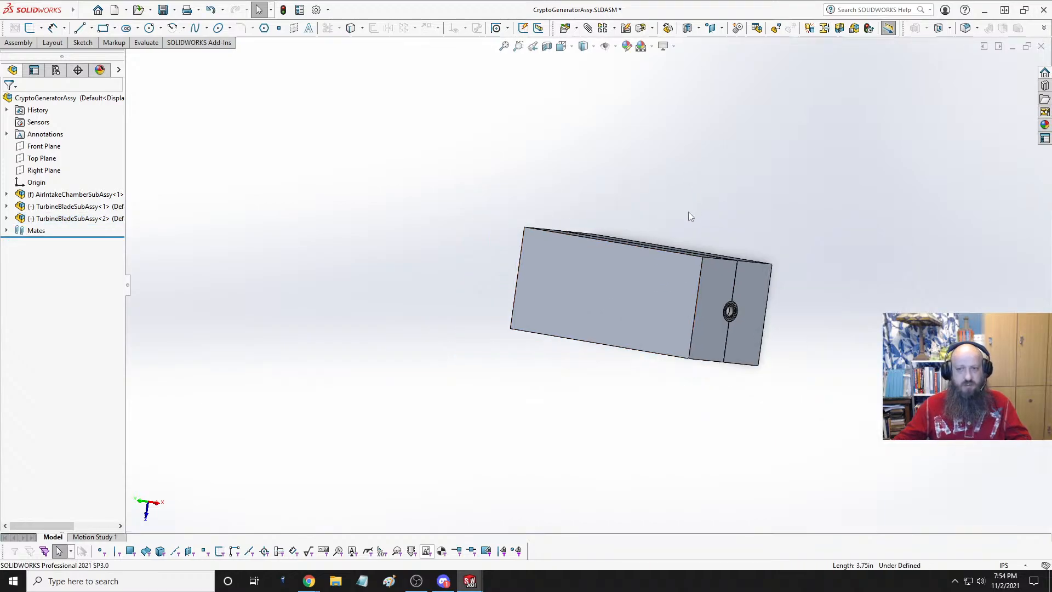
- Section the assembly along the Front Plane and examine the turbines, bearings and partitions inside the chamber
middle_drag(690, 216, 673, 201)
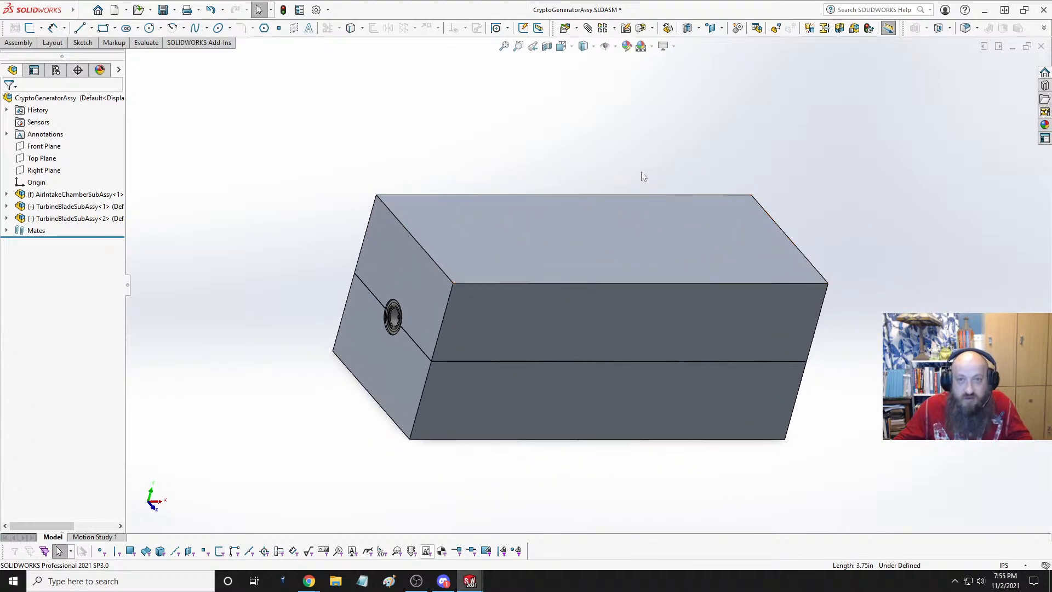
key(ctrl+1)
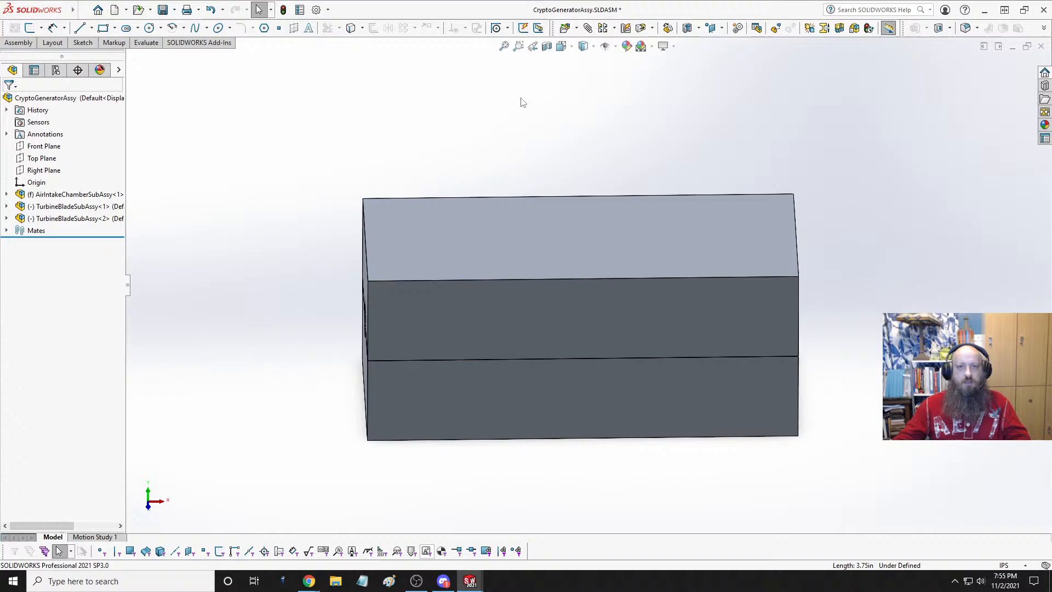
click(547, 47)
middle_drag(501, 198, 395, 184)
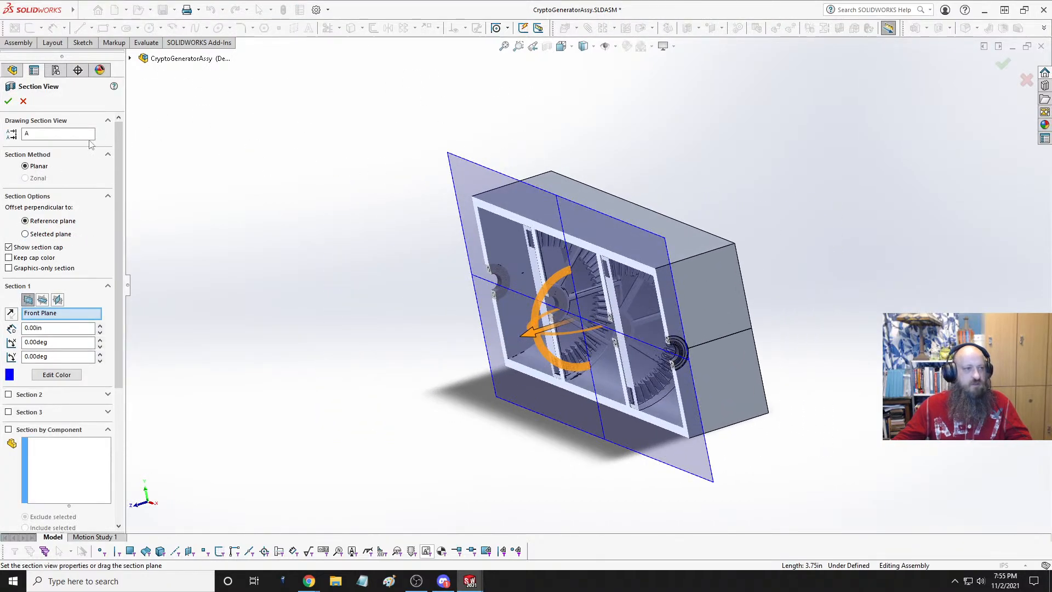
click(9, 104)
scroll(575, 319, down, 5)
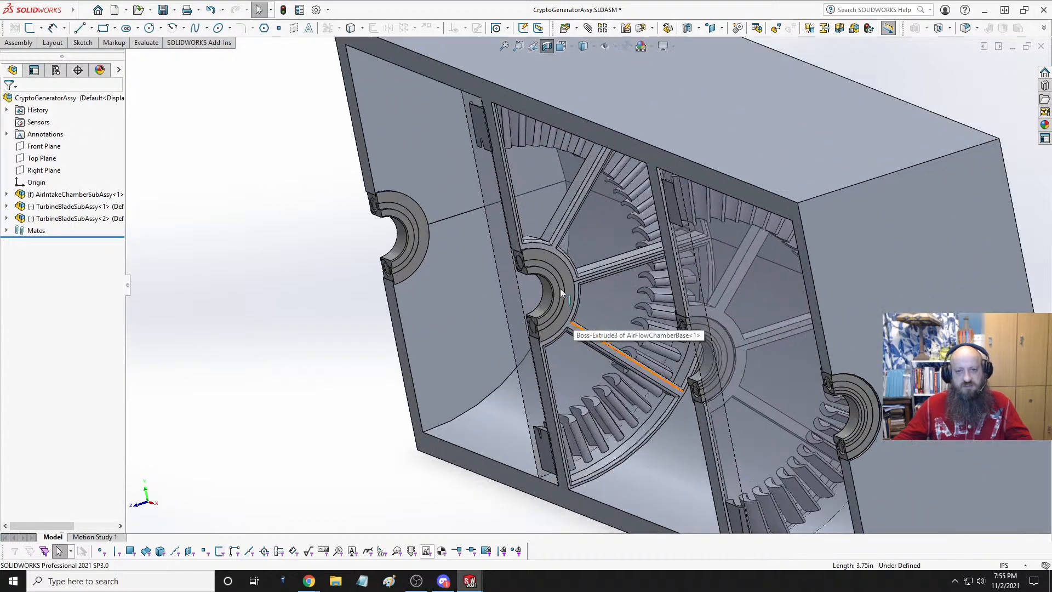
middle_drag(561, 293, 581, 268)
scroll(657, 251, up, 3)
scroll(581, 268, down, 5)
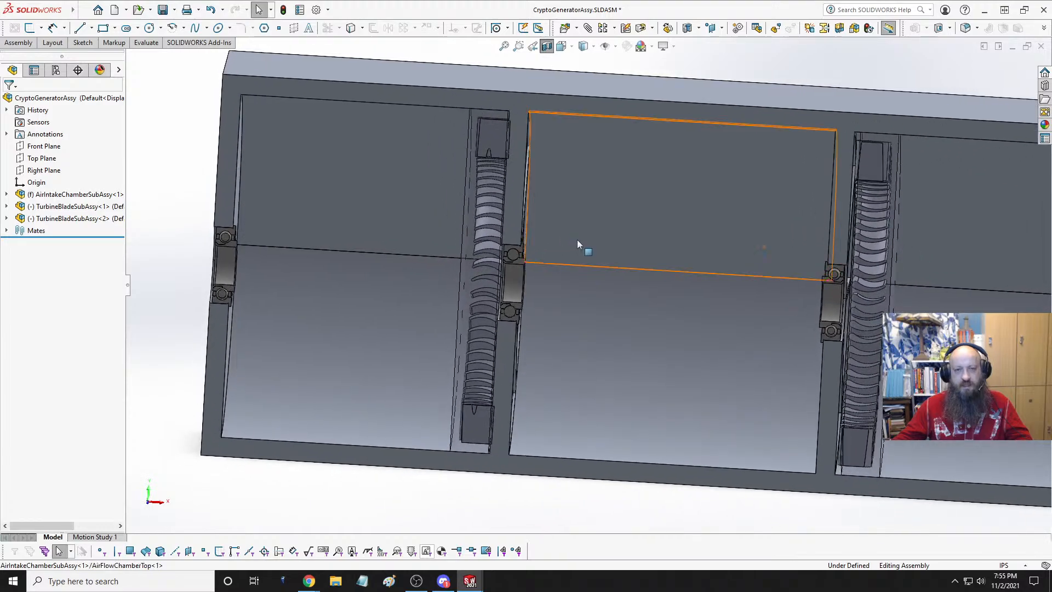
scroll(578, 241, up, 5)
scroll(479, 244, down, 5)
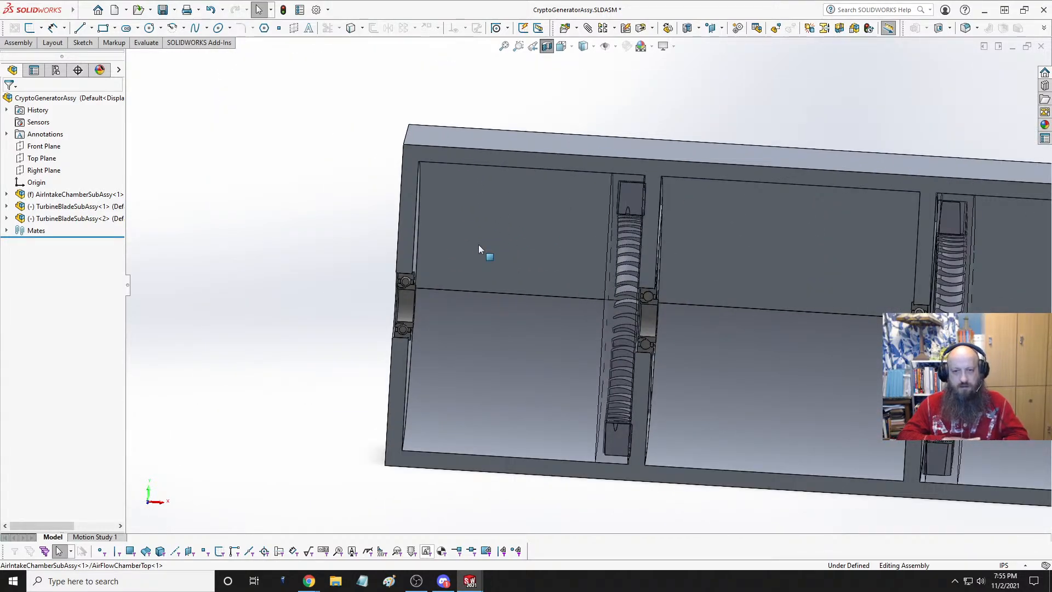
- Set the assembly to the trimetric view, turn off the section view and save CryptoGeneratorAssy
key(space)
scroll(534, 244, up, 5)
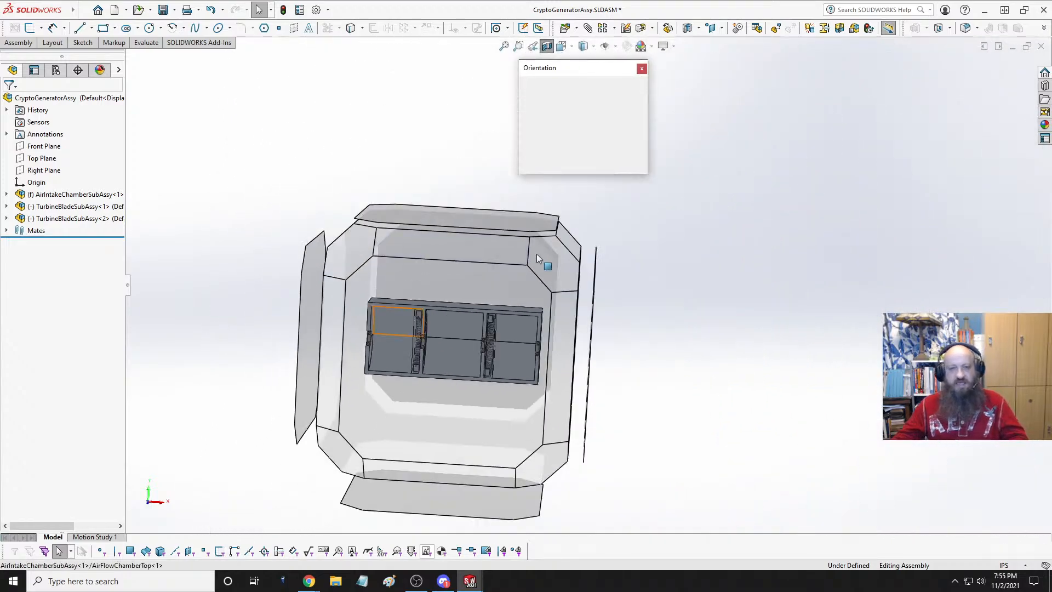
click(632, 102)
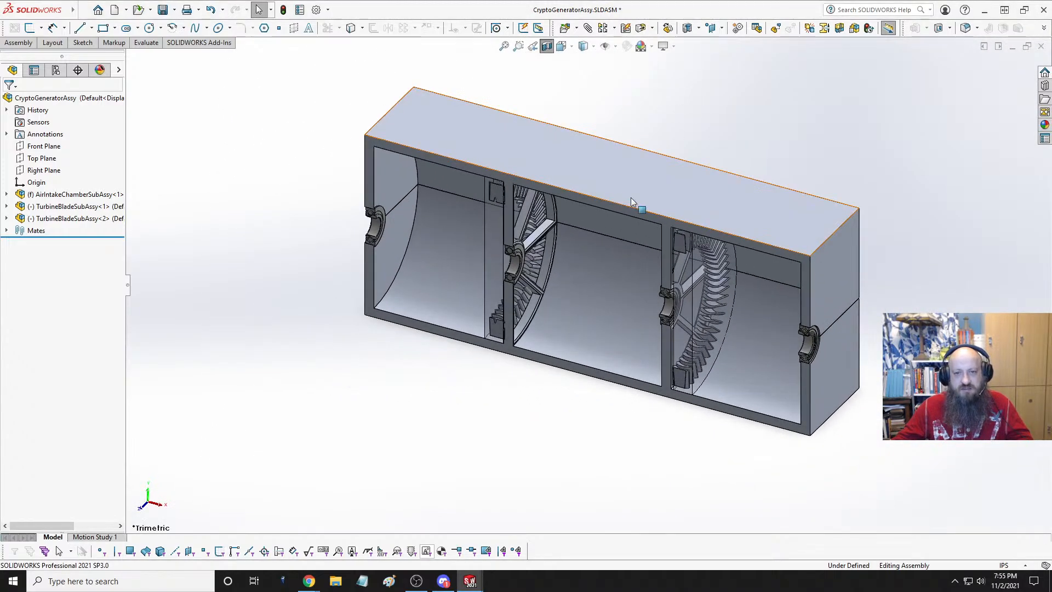
click(547, 46)
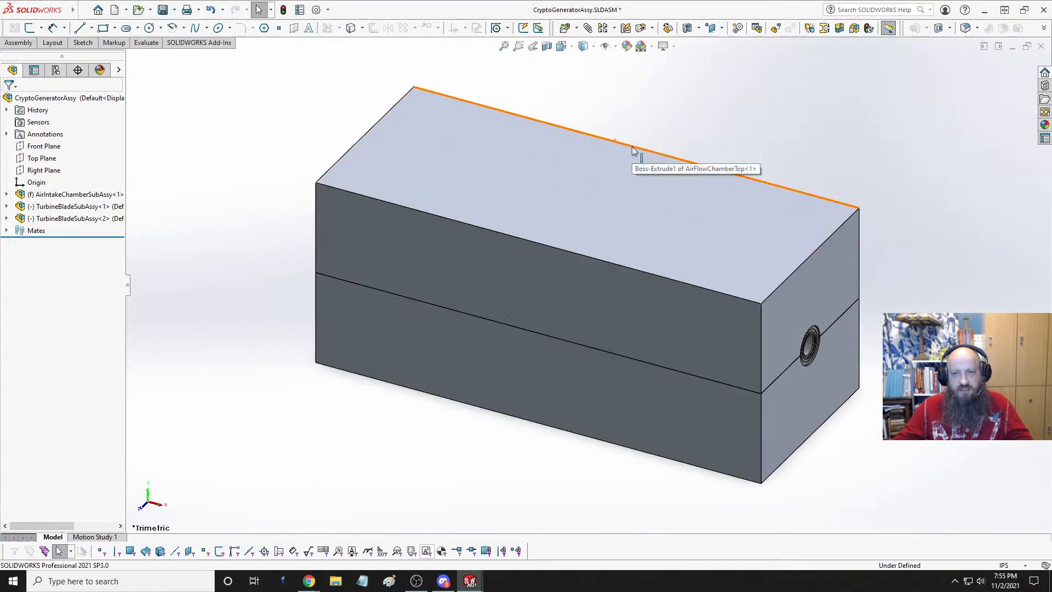
key(ctrl+s)
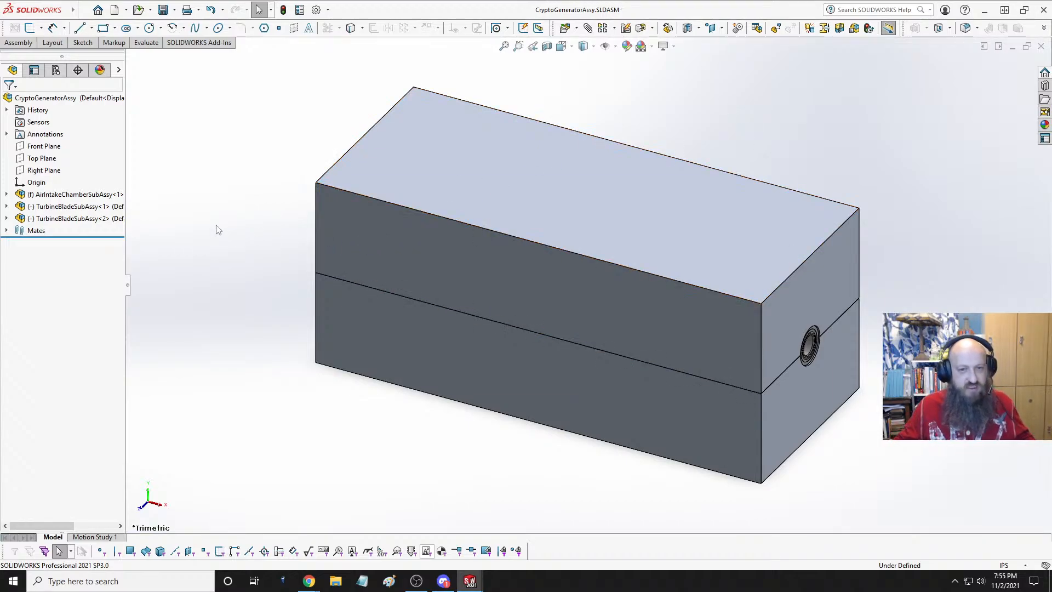
- Switch to TurbineBladeSubAssy and close the 10inSpliterDiverter, AirFoil and TurbineRotor part documents
key(ctrl+Tab)
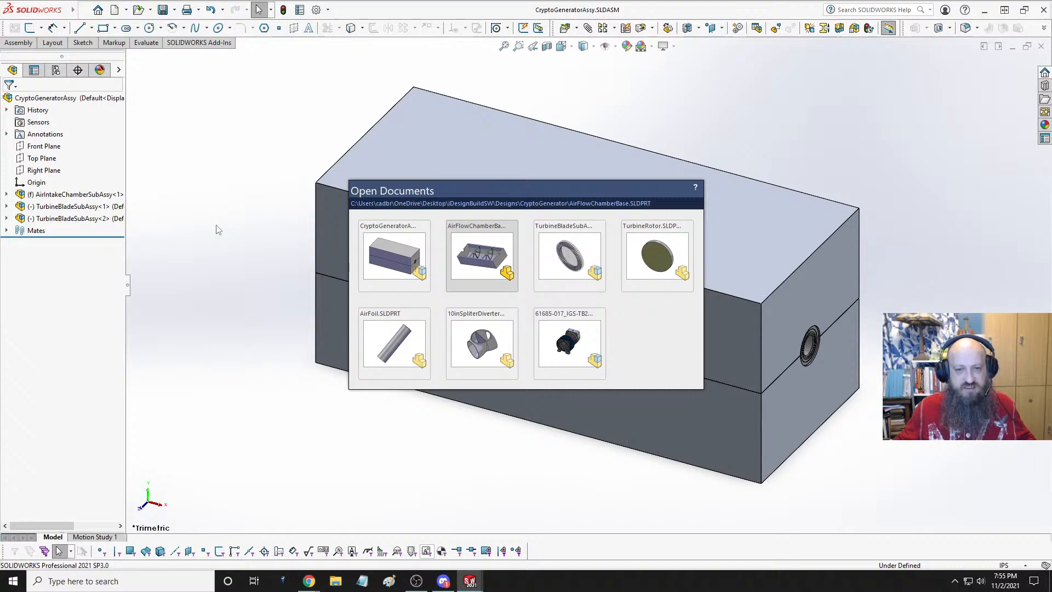
key(ctrl+Tab)
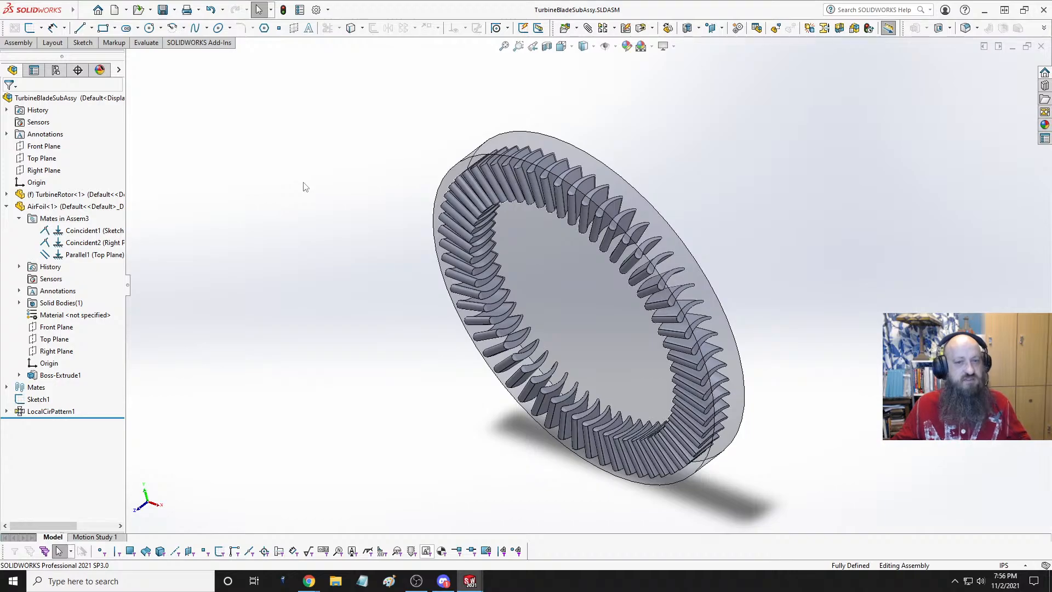
key(ctrl+Tab)
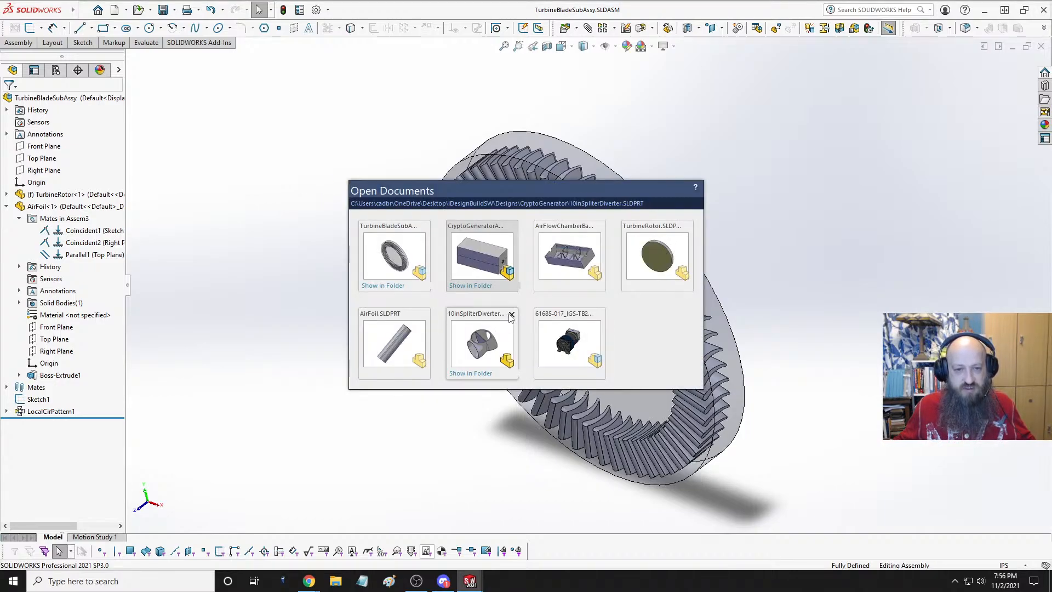
click(511, 314)
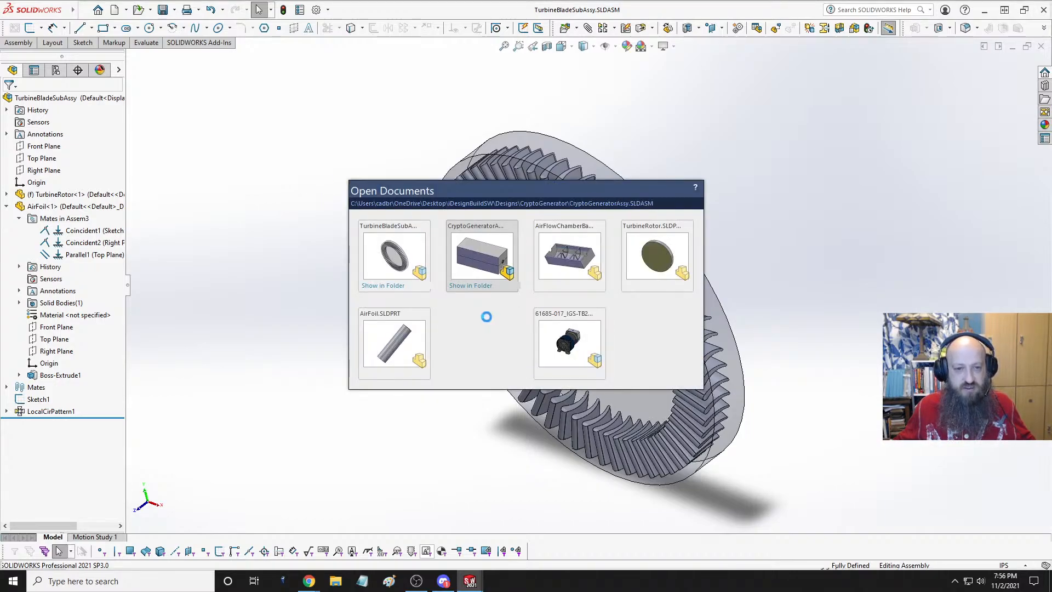
click(424, 315)
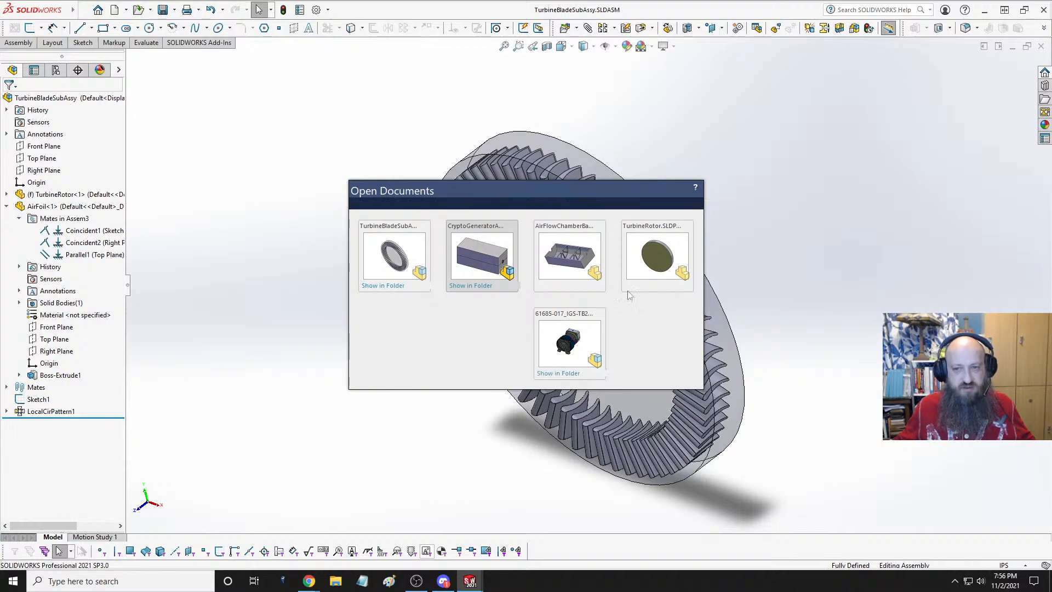
click(687, 227)
- Close the 61685-017 TB2400 generator assembly document, saving all modified documents
mouse_move(608, 326)
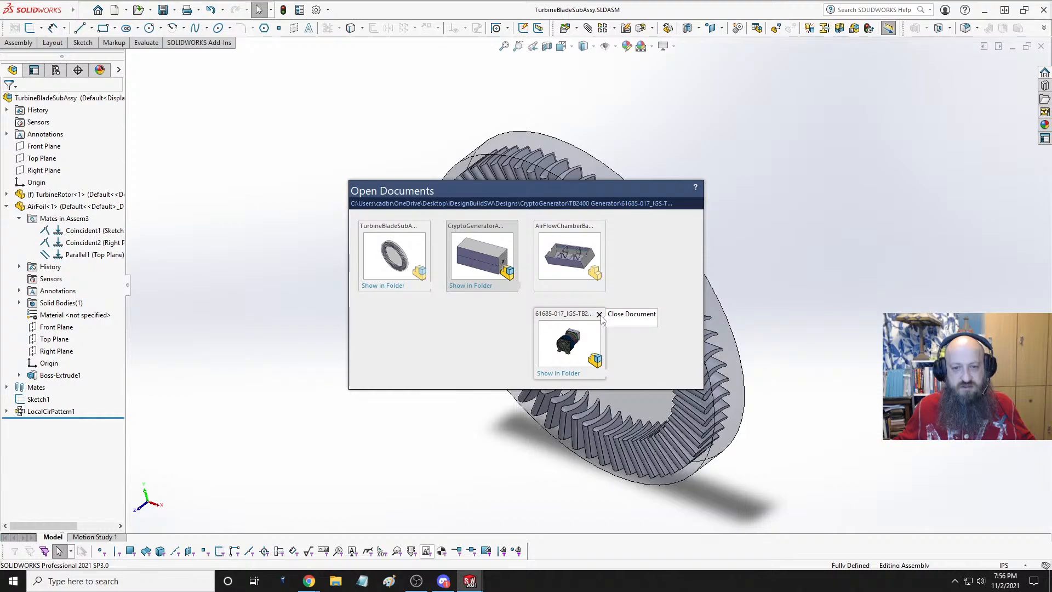
click(600, 315)
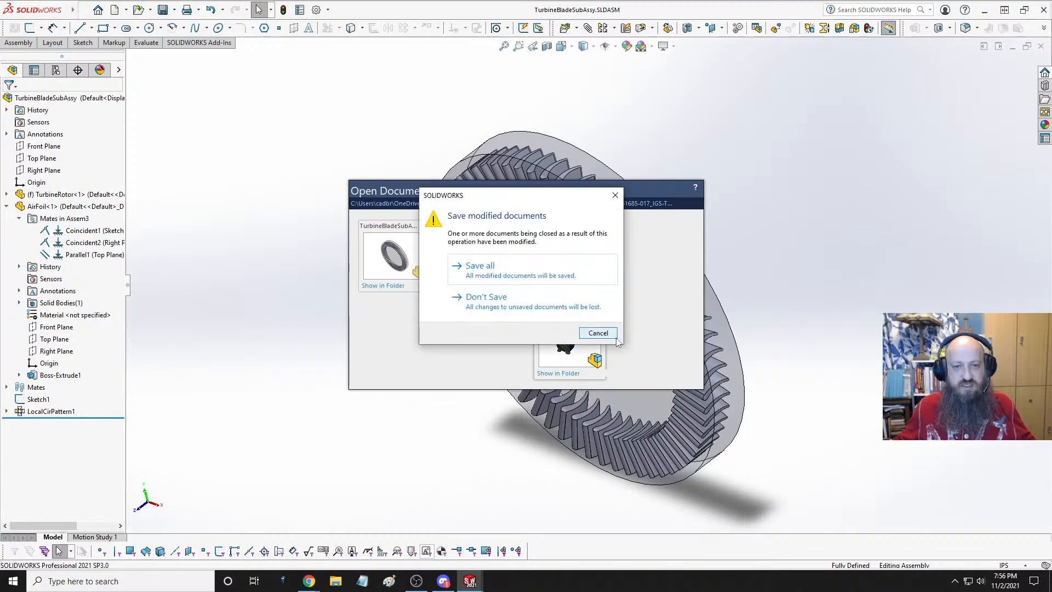
click(523, 270)
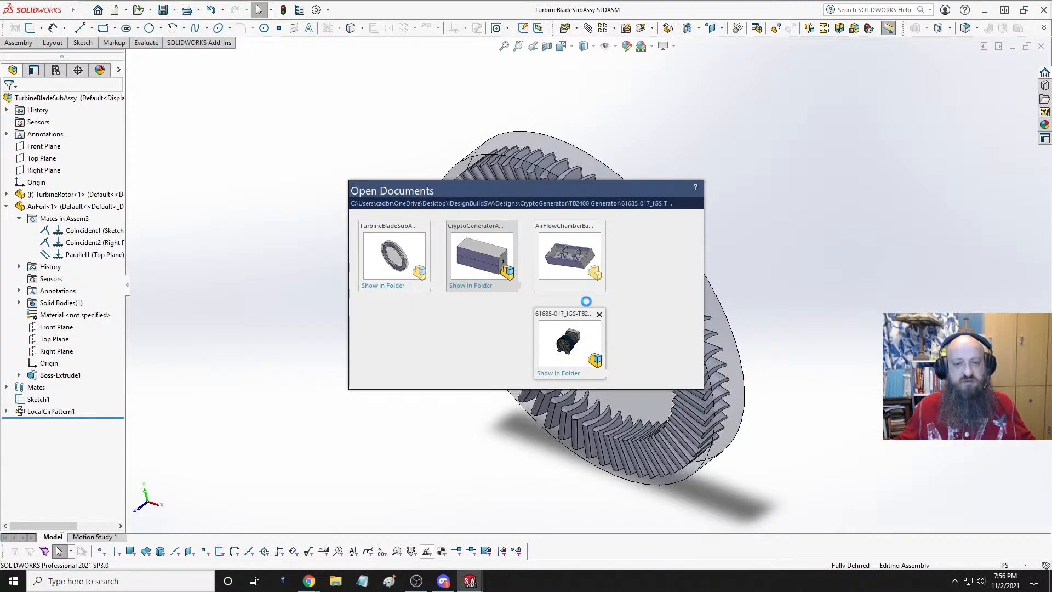